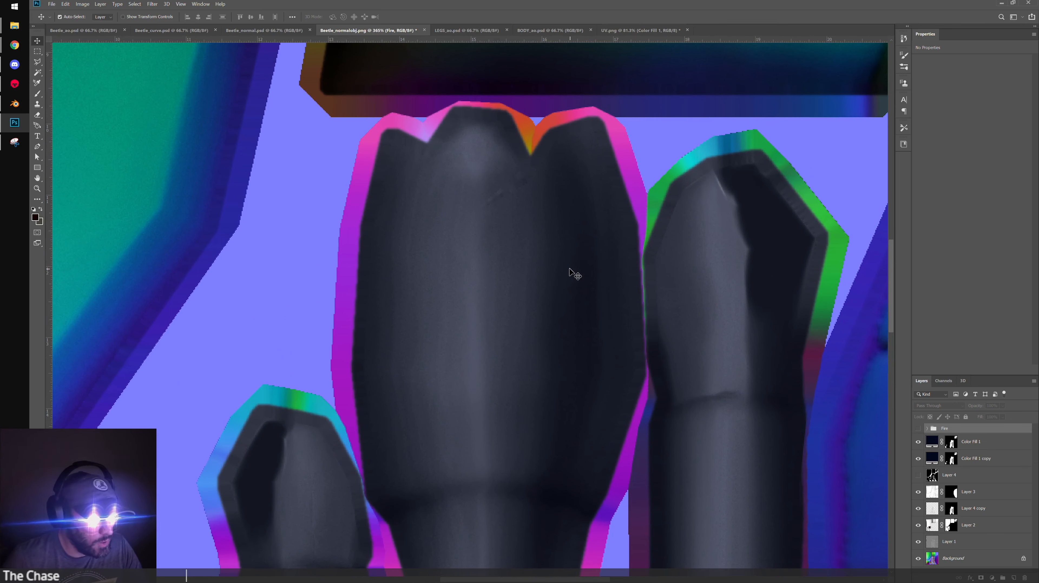
Examine the notched top of the large leg piece with the Color Fill 1 layer hidden and shown
alt+scroll(517, 230, up, 3)
drag(516, 231, 509, 262)
alt+scroll(501, 175, up, 2)
click(484, 242)
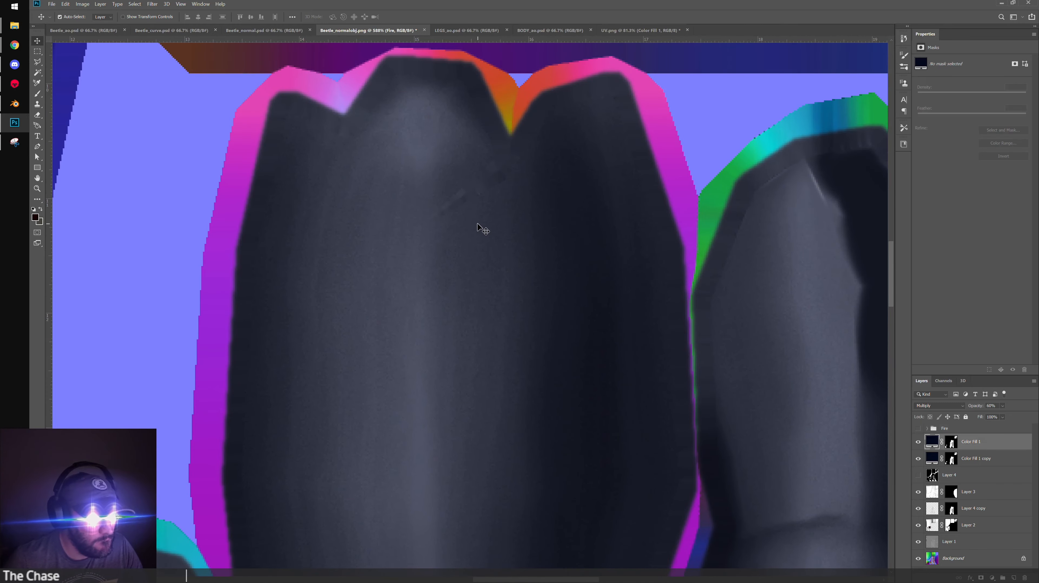
click(919, 442)
click(918, 442)
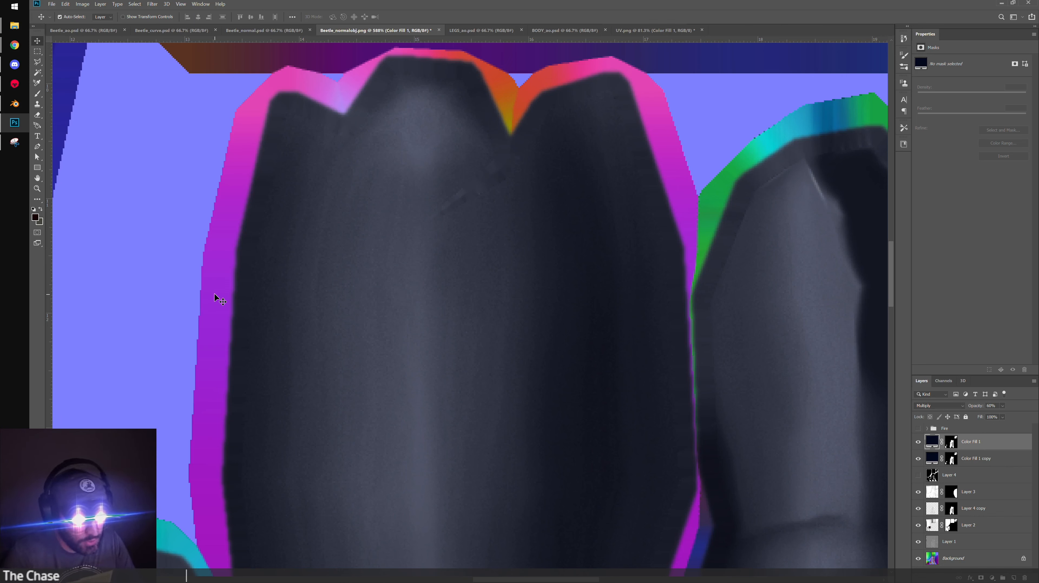
drag(431, 297, 456, 361)
alt+scroll(498, 356, up, 2)
drag(541, 353, 540, 377)
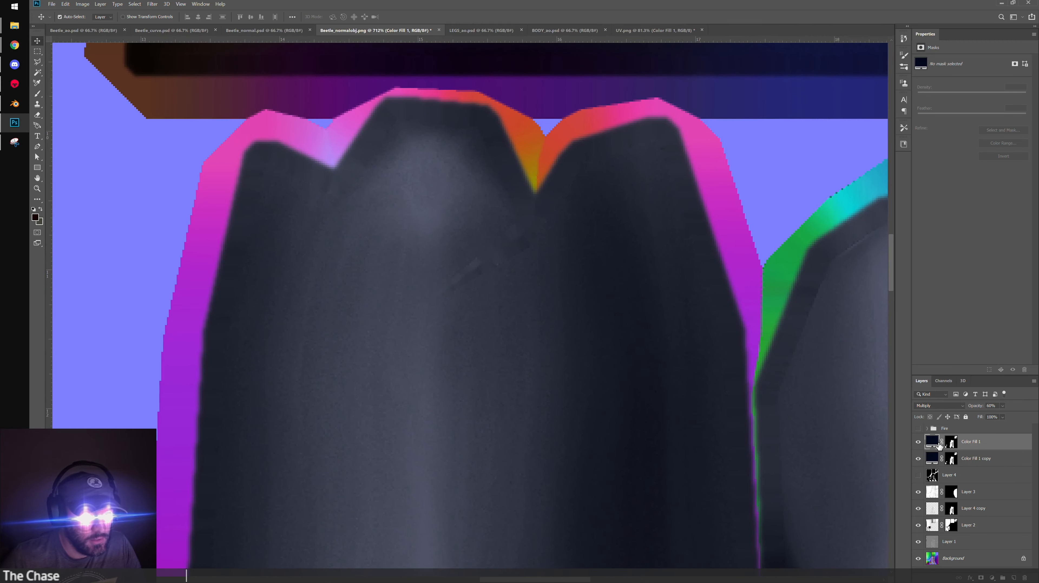
click(919, 442)
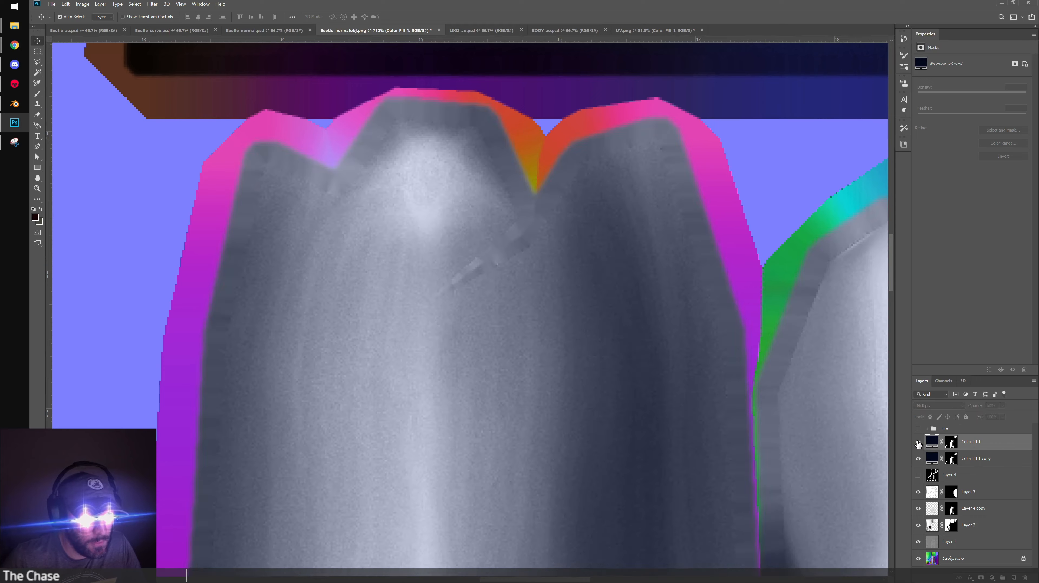
click(919, 442)
alt+scroll(674, 425, down, 5)
alt+scroll(674, 426, down, 3)
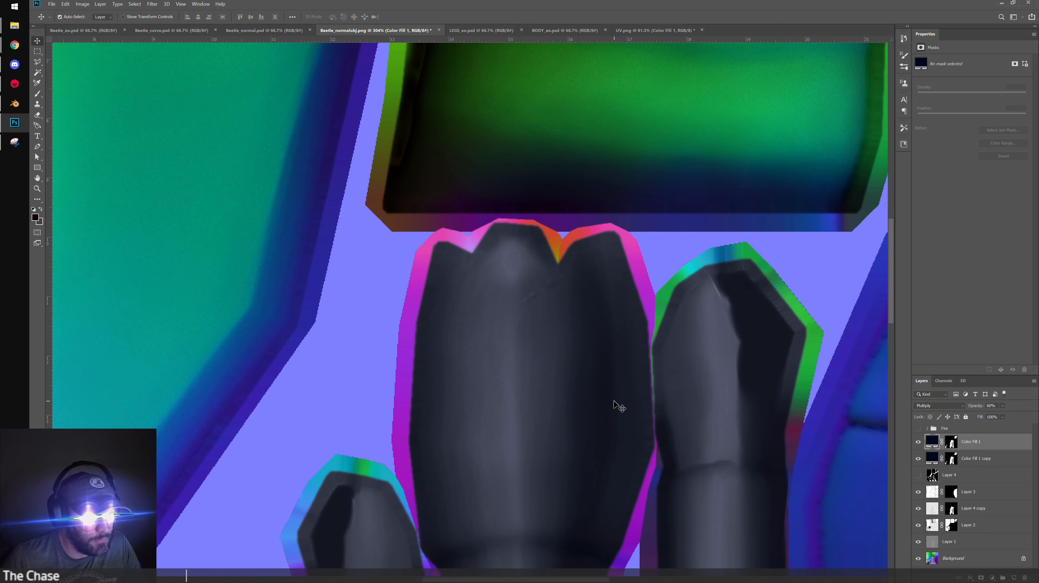
alt+scroll(617, 406, up, 2)
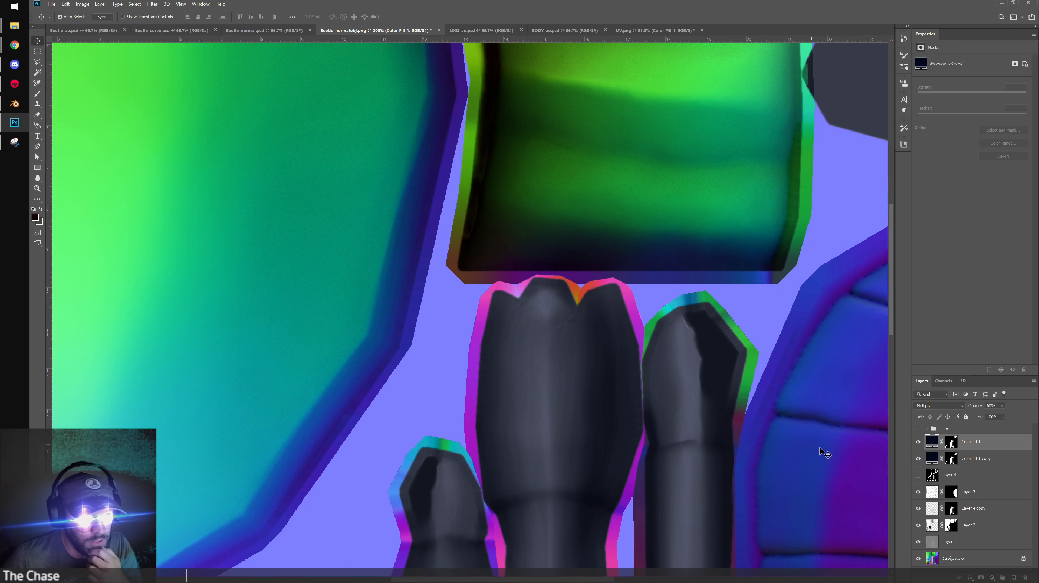
Switch to Blender and examine the textured beetle model from its front and above
click(15, 104)
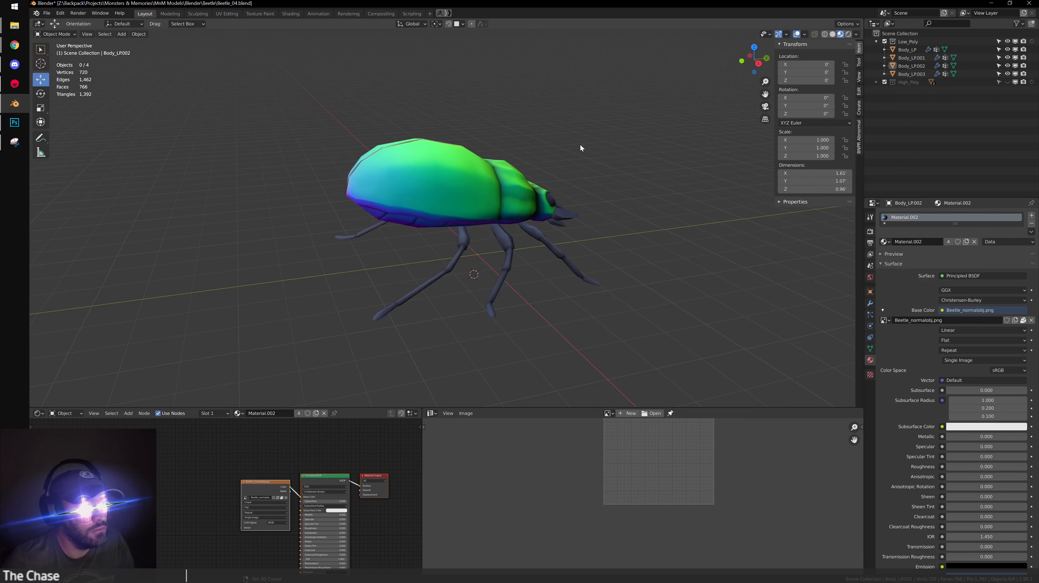
middle_drag(582, 148, 506, 253)
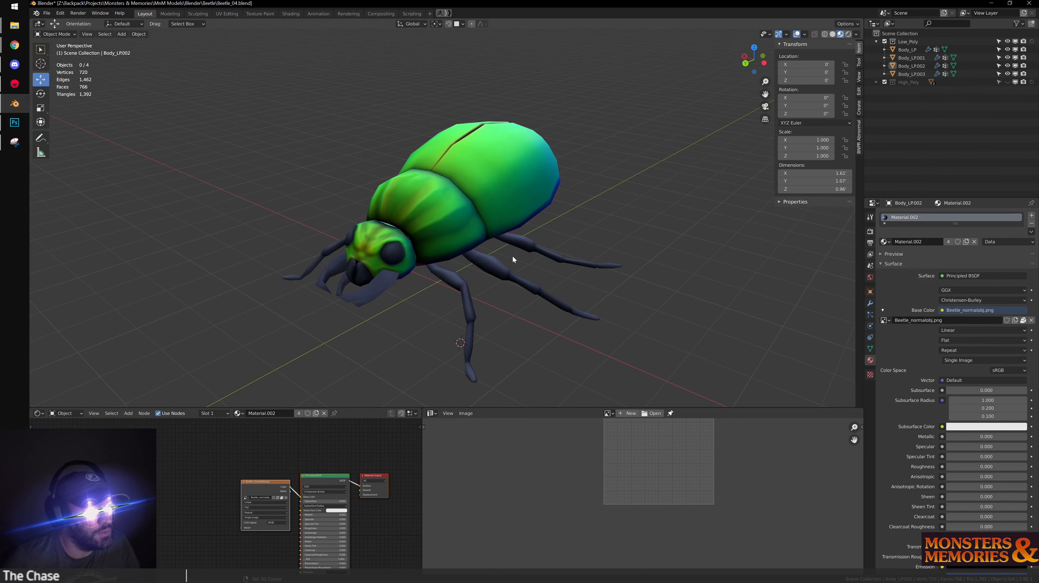
Switch back to Photoshop and preview the whole beetle texture with the topmost layer group shown and hidden
click(14, 123)
alt+scroll(447, 266, down, 6)
click(773, 298)
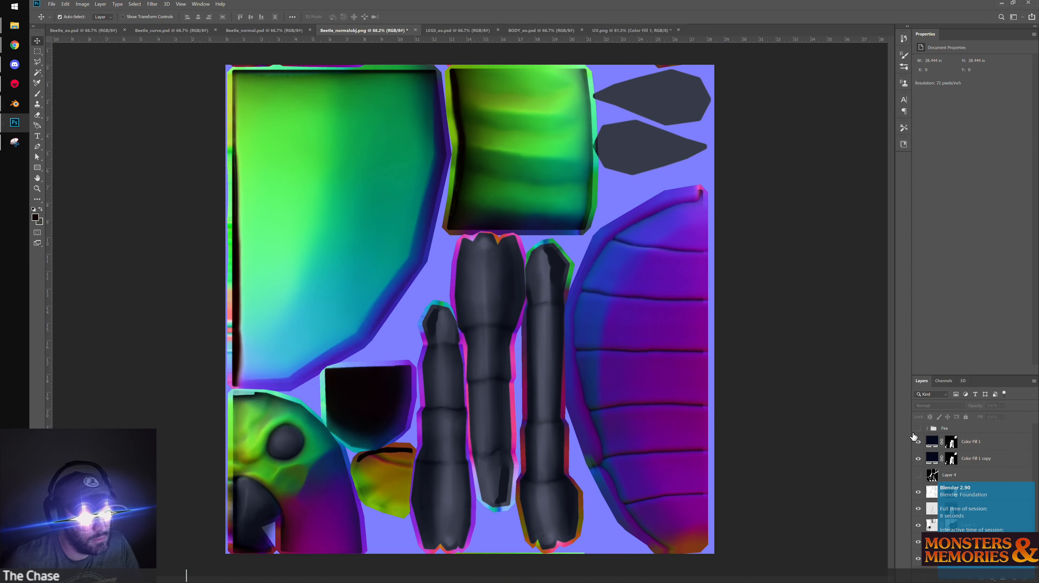
click(919, 428)
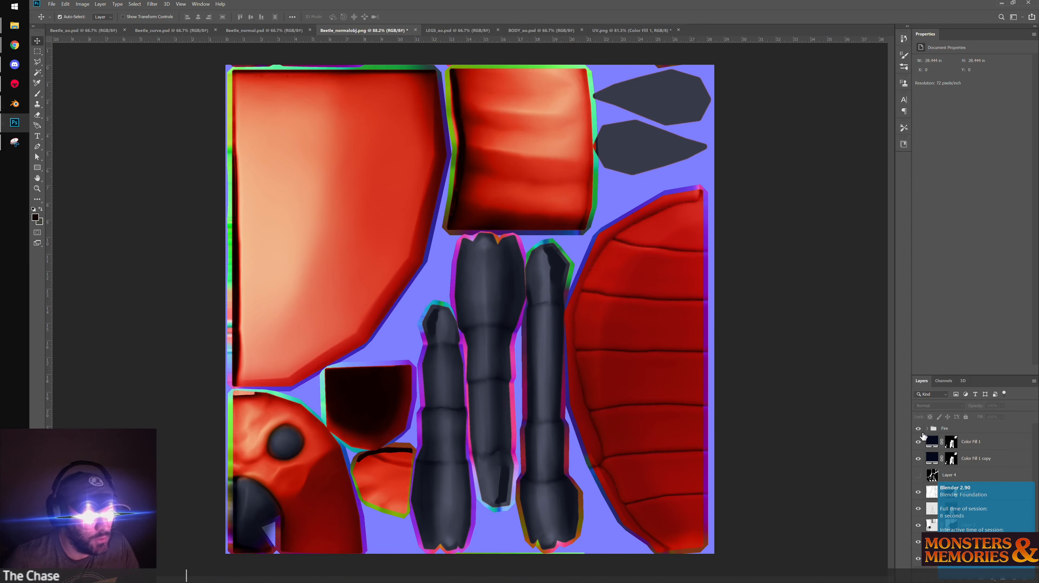
click(918, 428)
Compare the leg pieces with Layer 3 hidden and shown
alt+scroll(615, 367, up, 5)
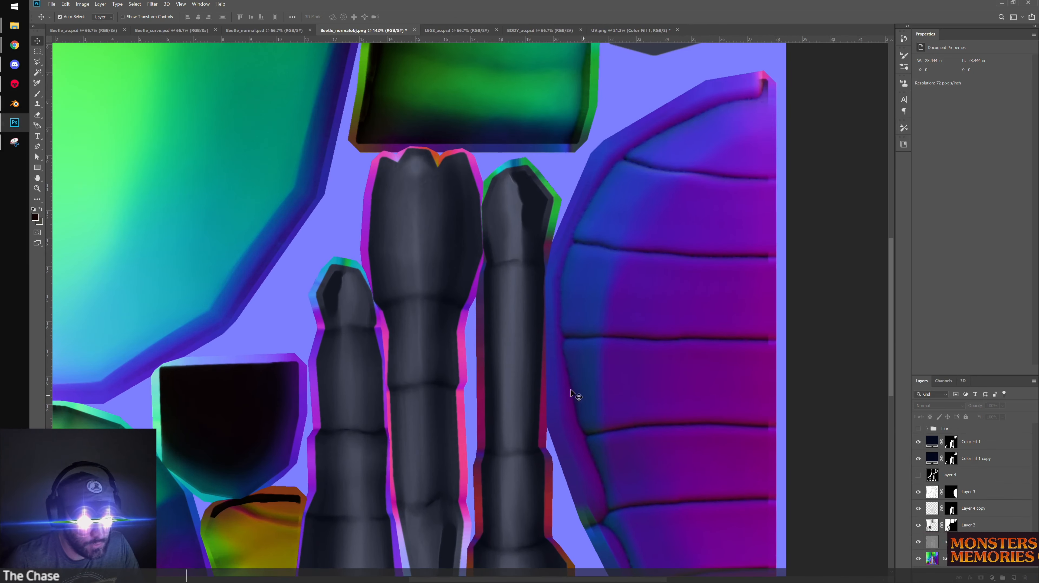
drag(575, 394, 618, 278)
key(ctrl+r)
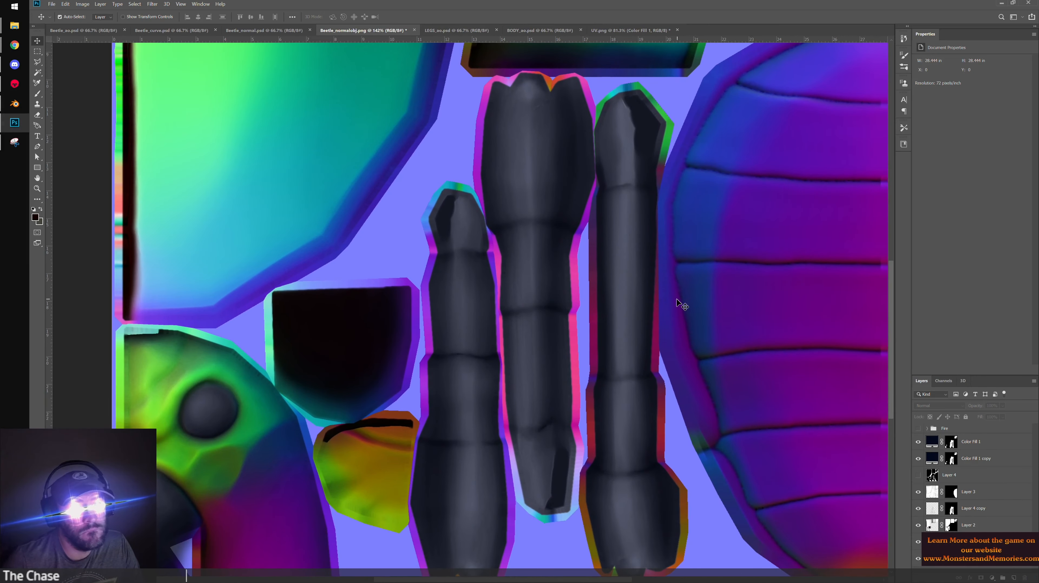
alt+scroll(524, 325, up, 2)
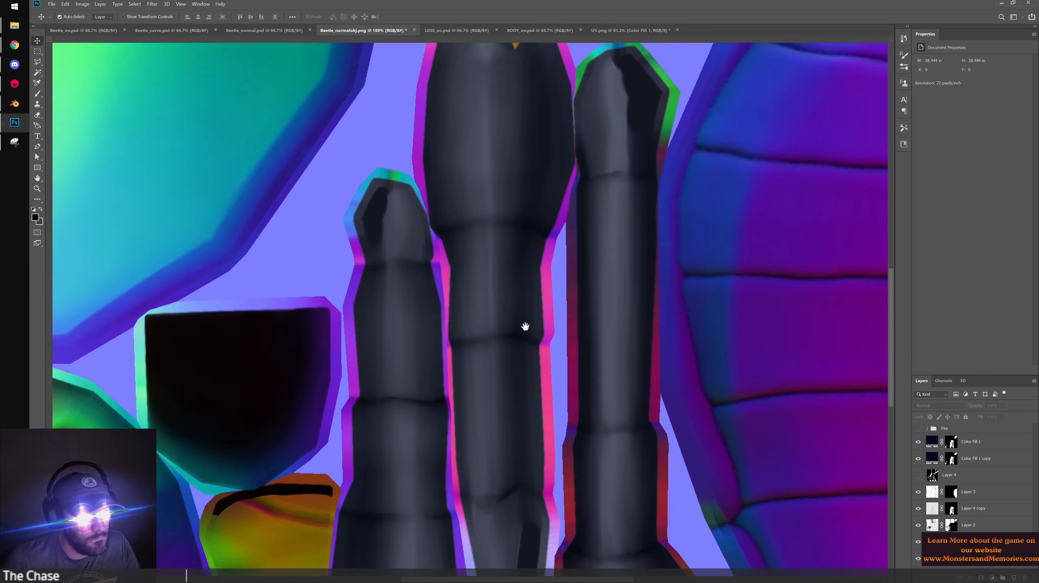
scroll(633, 327, up, 3)
click(919, 492)
click(919, 492)
click(919, 493)
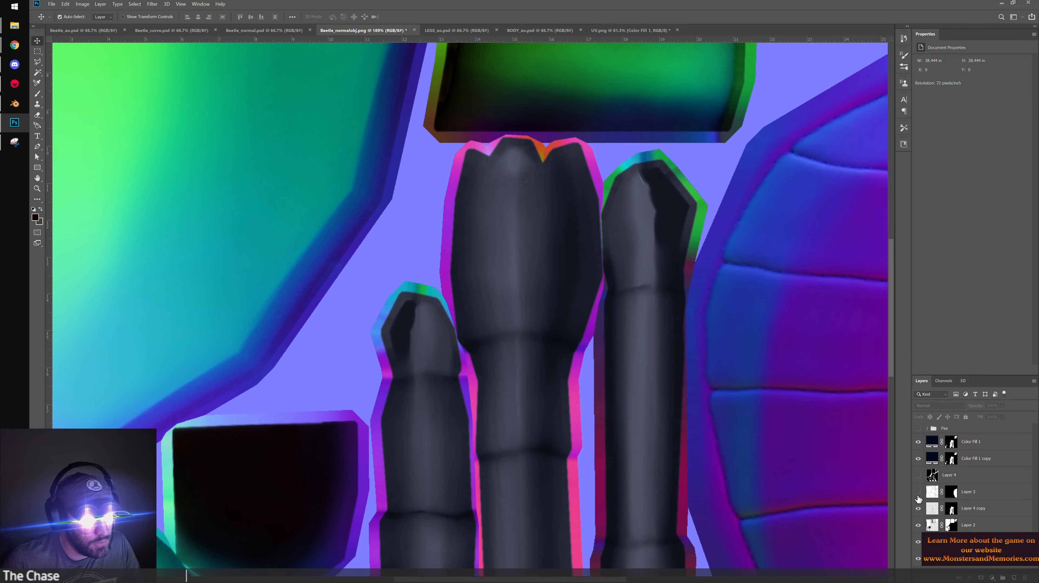
click(918, 492)
Compare the leg pieces with Layer 4 copy and Layer 2 hidden and shown
click(919, 509)
click(919, 508)
click(919, 509)
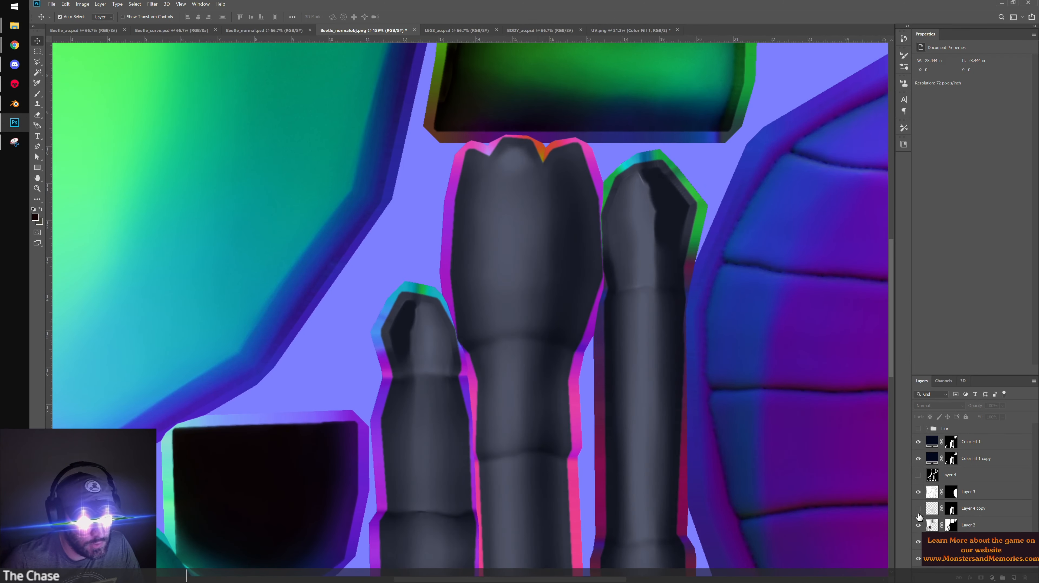
click(919, 528)
click(919, 528)
click(919, 509)
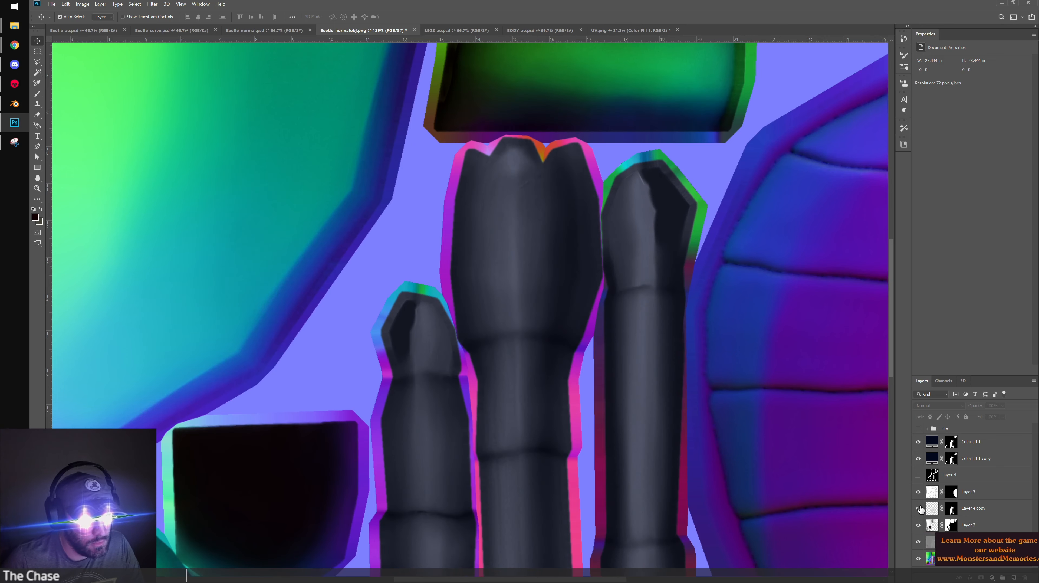
Select the image of Layer 4 copy for editing at the top of the large leg piece
click(934, 510)
alt+scroll(554, 250, up, 4)
drag(554, 251, 570, 306)
key(ctrl+r)
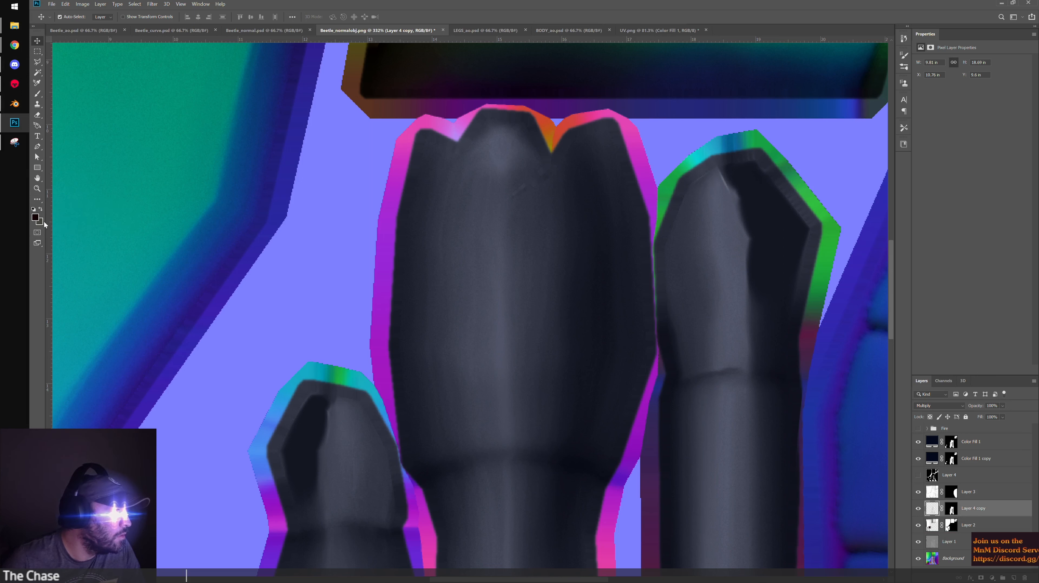
click(34, 28)
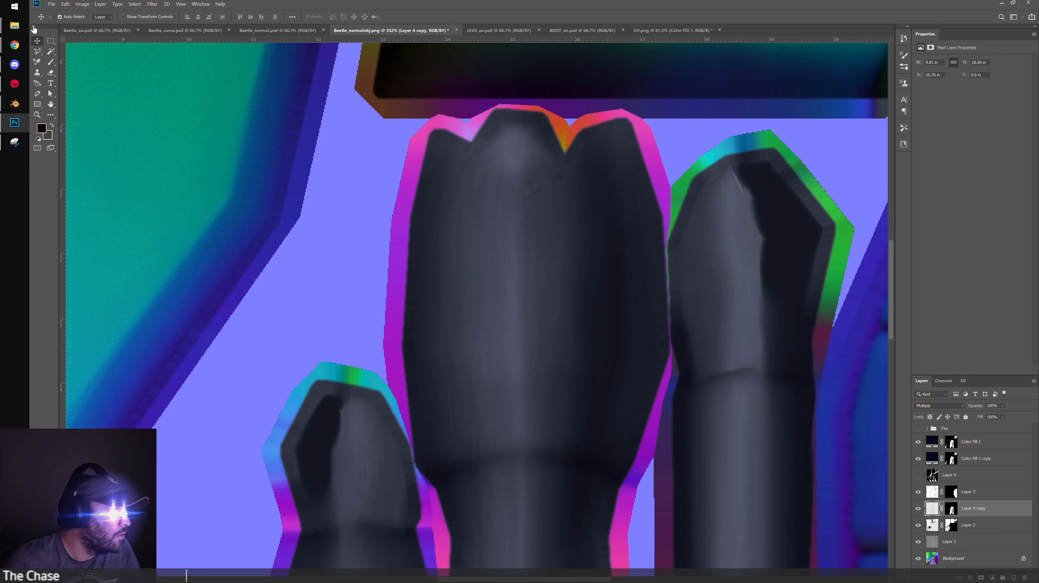
click(33, 28)
click(34, 27)
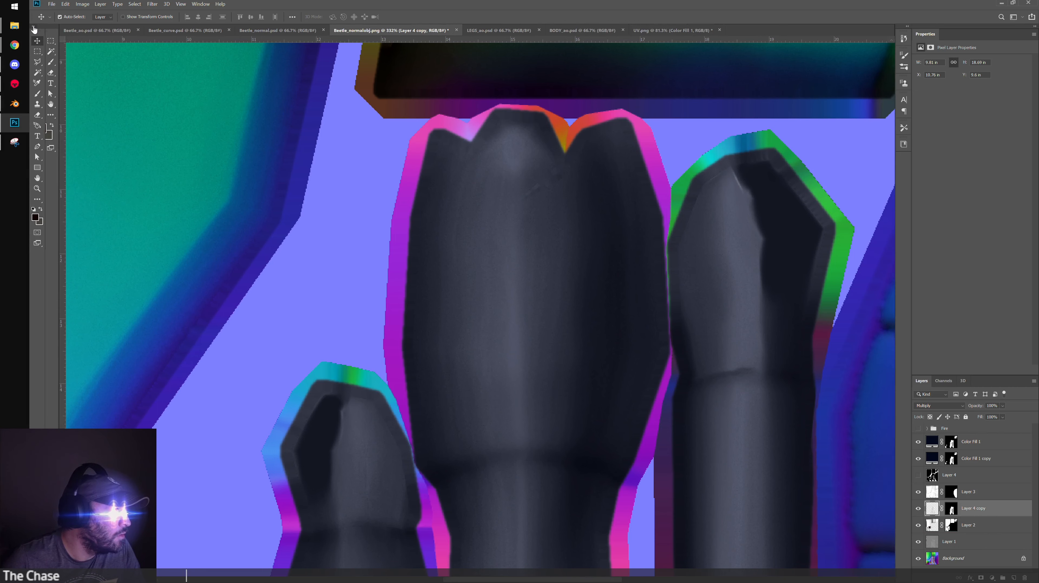
click(34, 28)
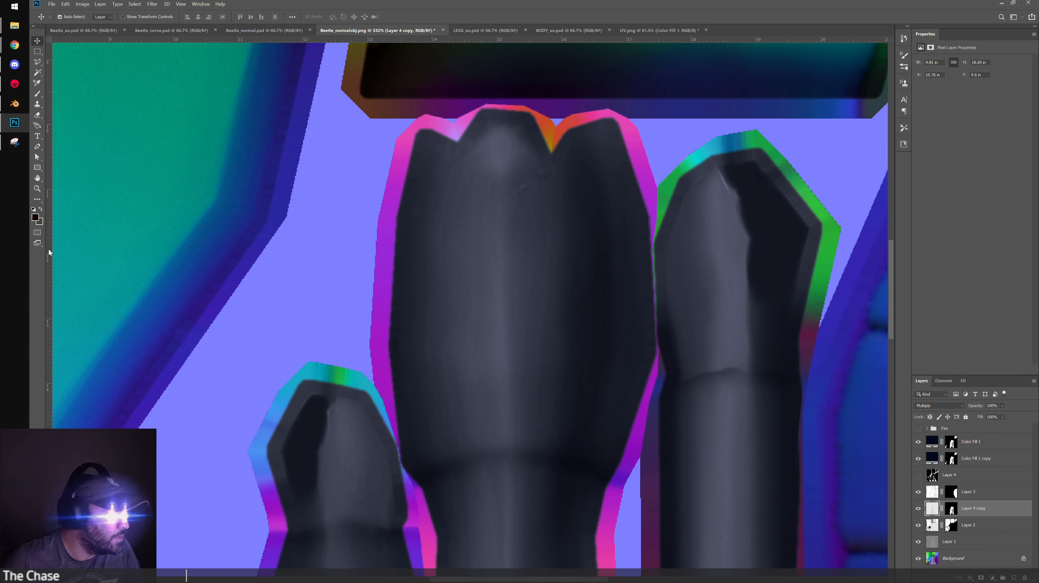
Activate the Smudge tool from the additional tools
click(38, 199)
click(40, 202)
click(40, 203)
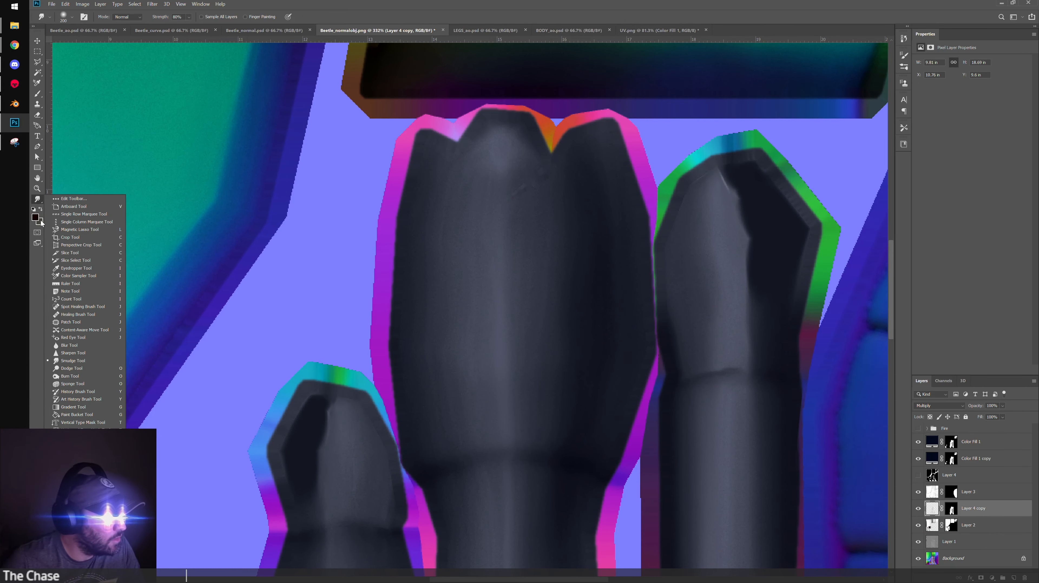
click(42, 296)
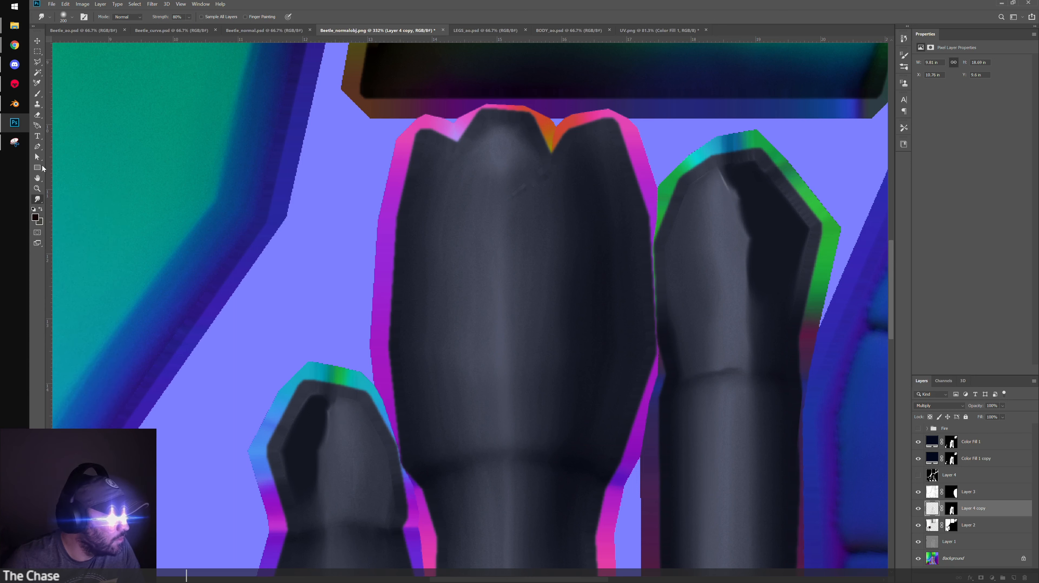
Arrange the tool palette in two columns, docked beside the canvas, and hide the rulers
click(34, 27)
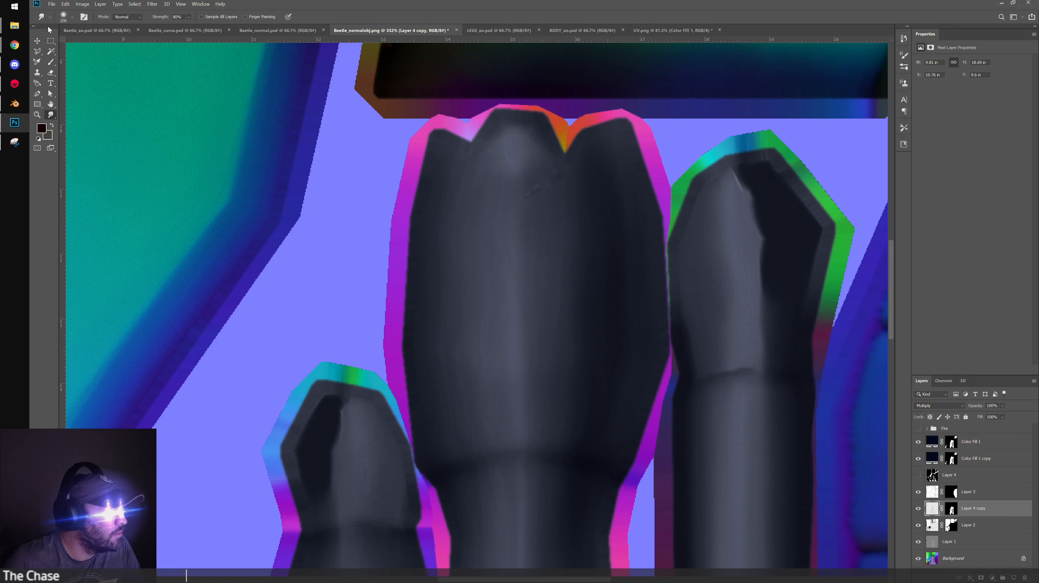
drag(48, 25, 156, 221)
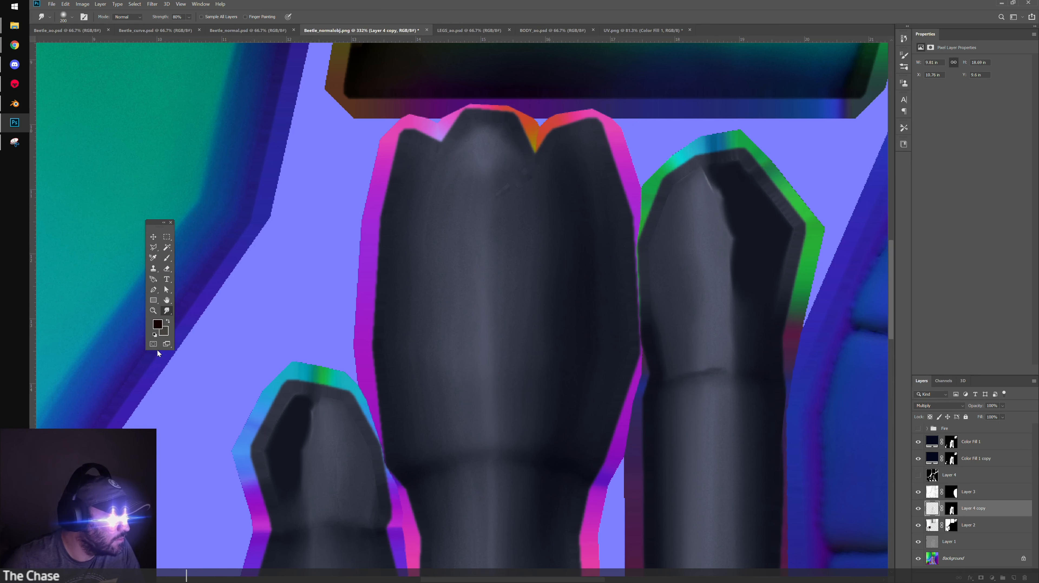
drag(158, 221, 37, 272)
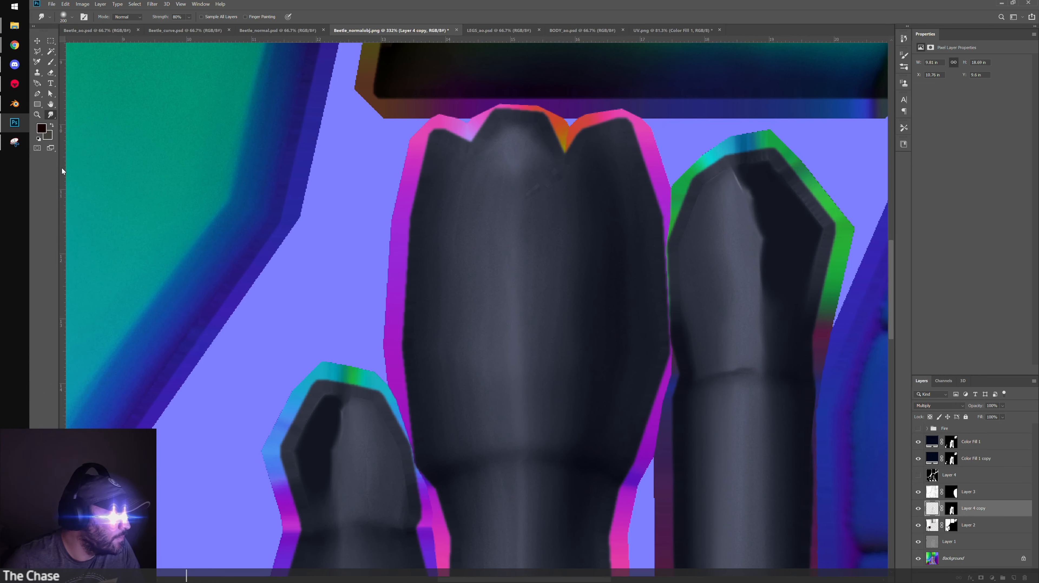
key(ctrl+r)
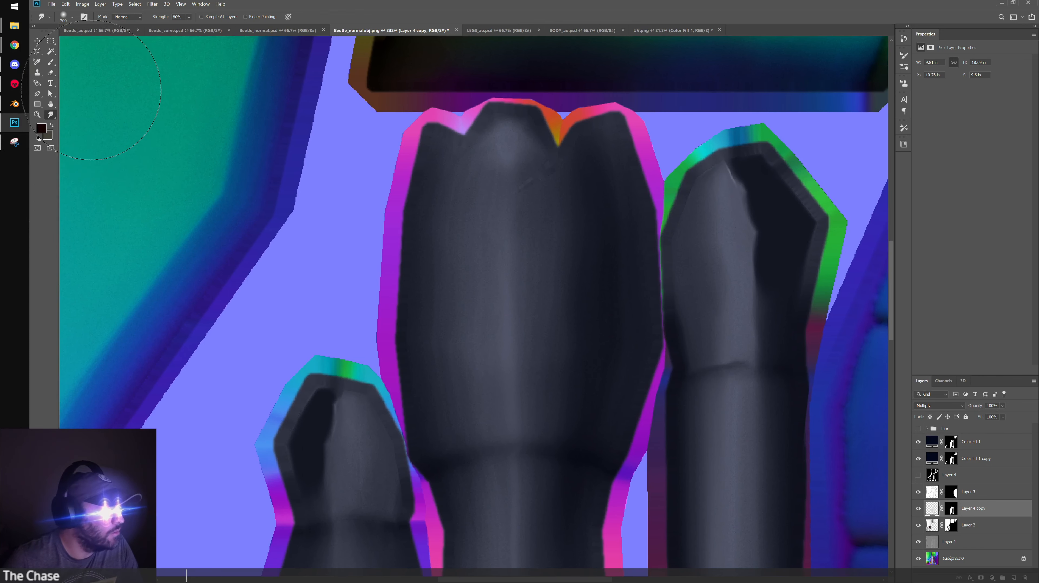
Reactivate the Smudge tool and reduce its brush size to 70 px for the large leg piece
key(v)
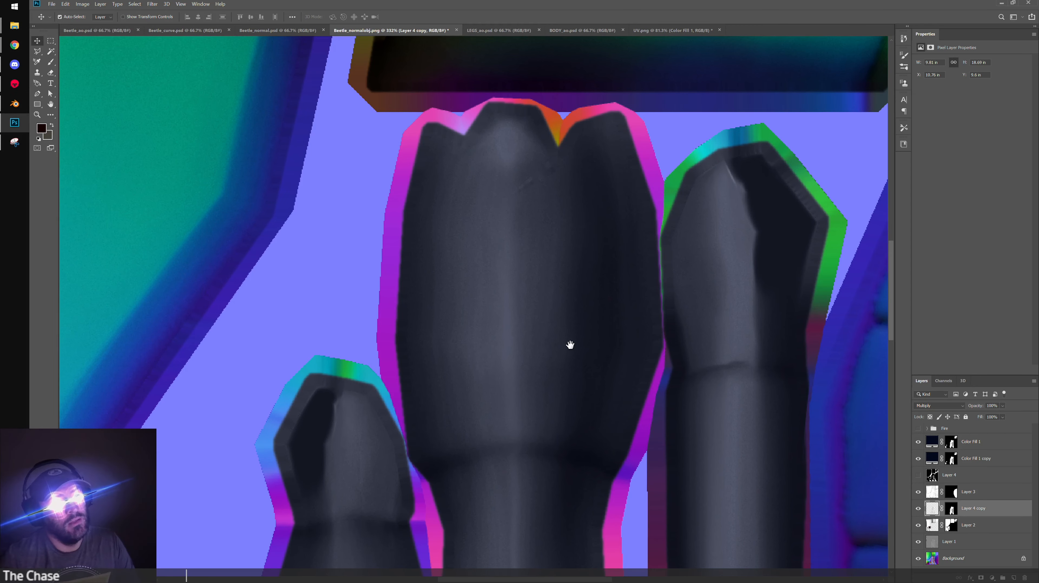
drag(570, 345, 527, 404)
click(51, 116)
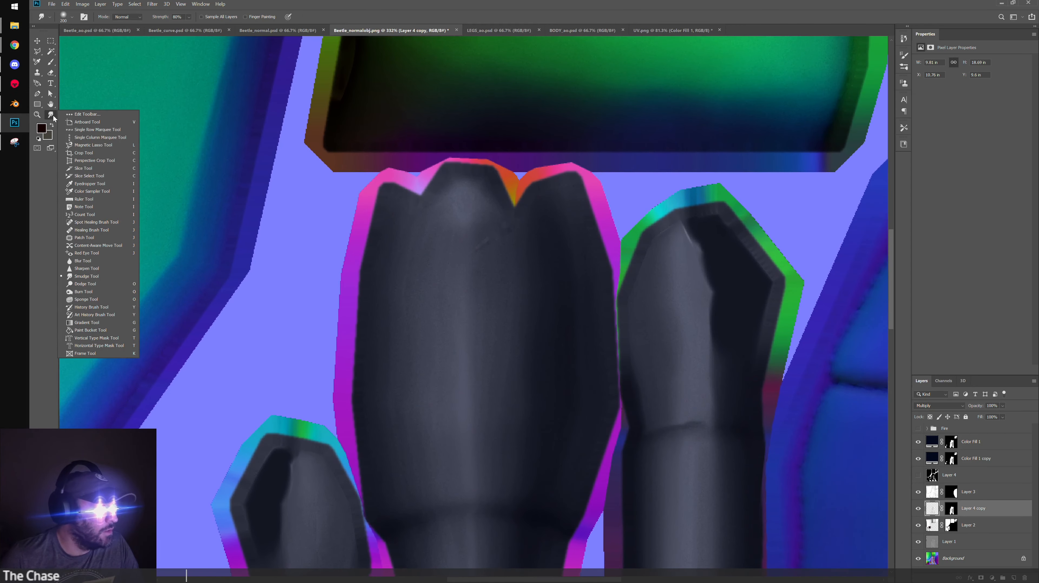
click(480, 363)
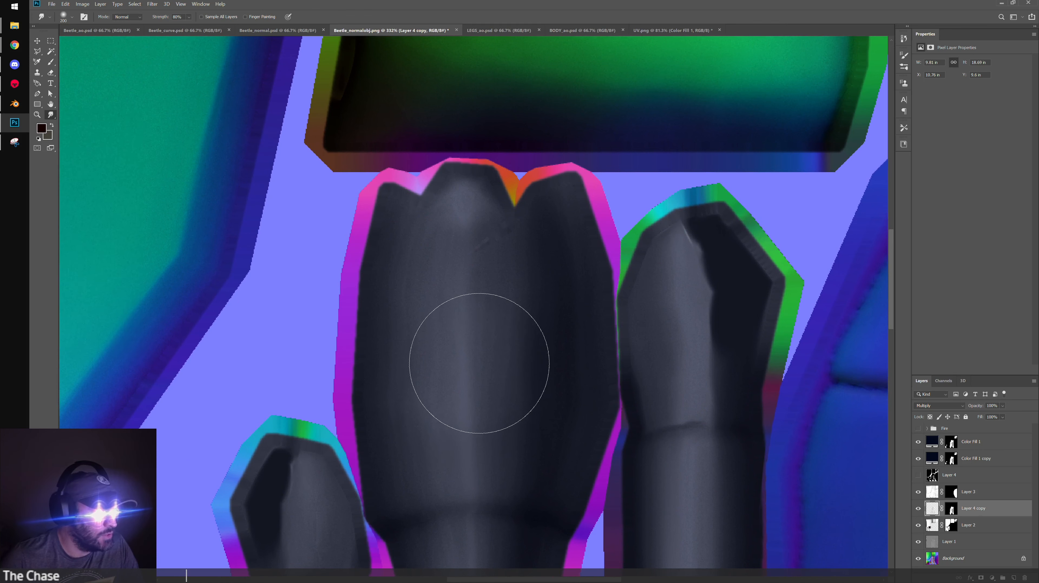
key(bracketleft)
key(bracketleft)
key(bracketleft)
key(bracketleft)
key(bracketleft)
key(bracketleft)
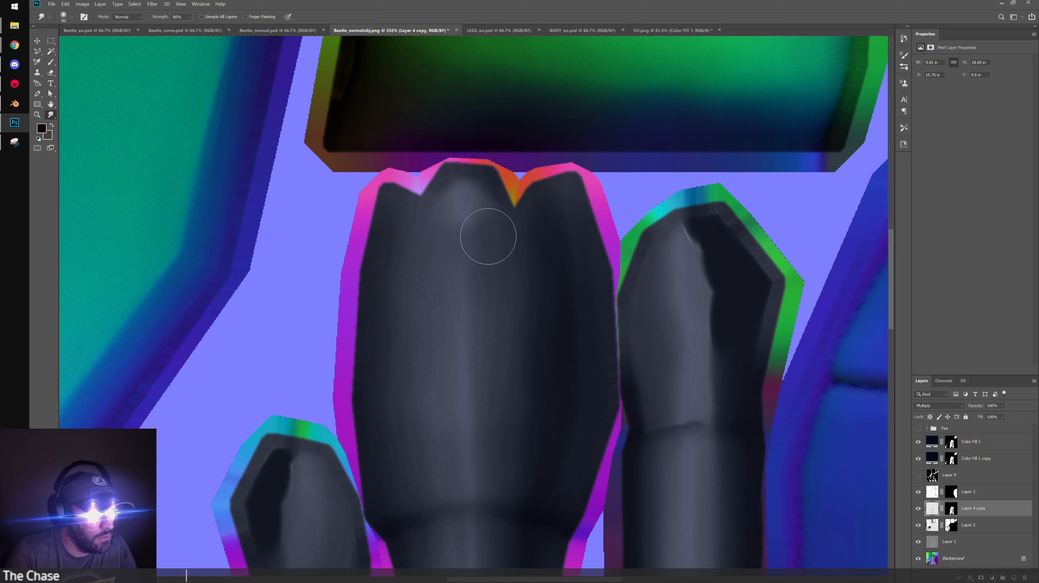
key(bracketleft)
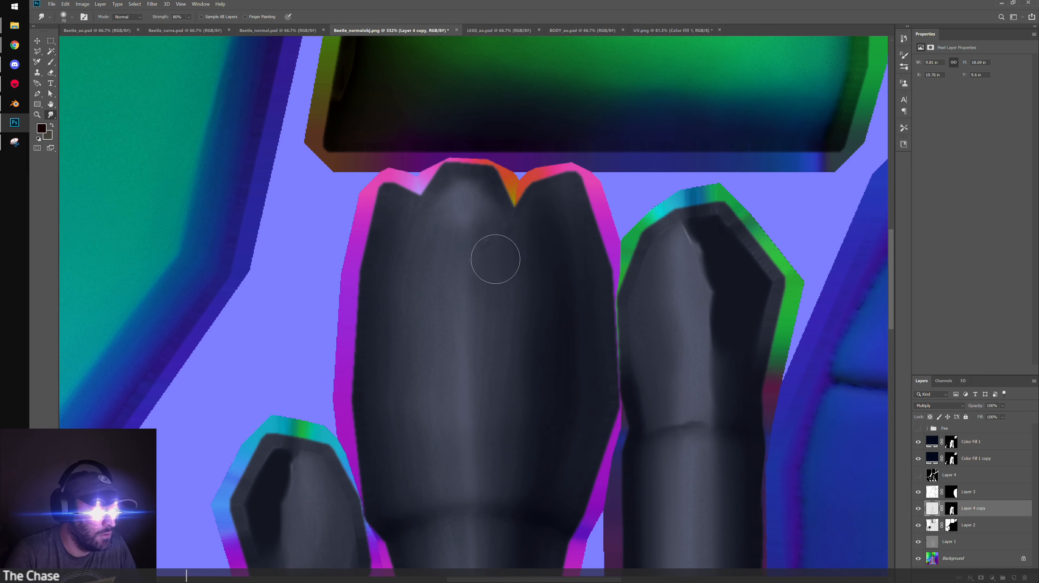
Isolate Layer 4 copy at the top of the large leg piece by hiding all other layers, including the Background
alt+scroll(585, 316, up, 3)
drag(401, 180, 452, 263)
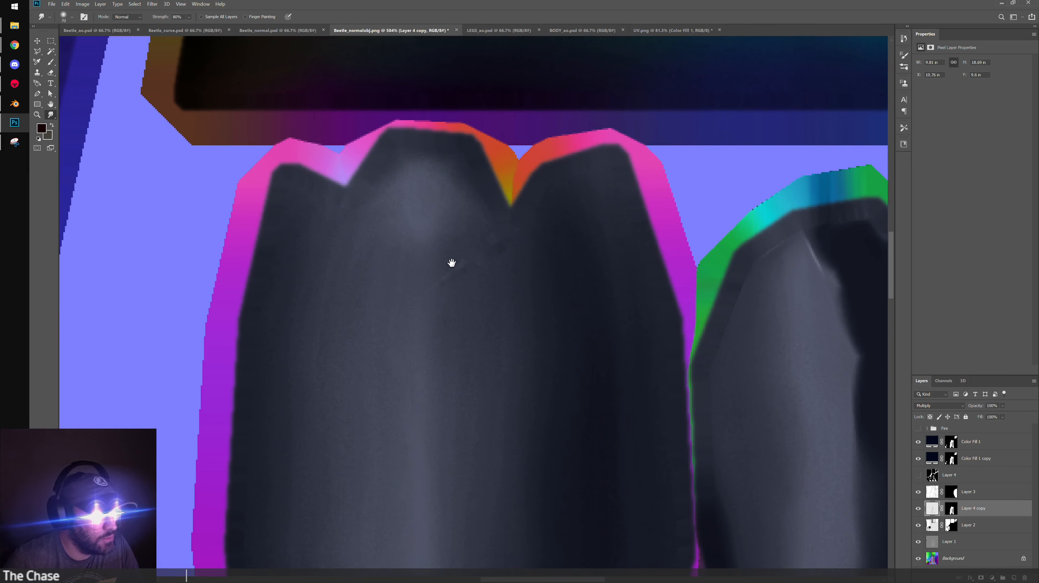
drag(918, 491, 919, 441)
click(919, 541)
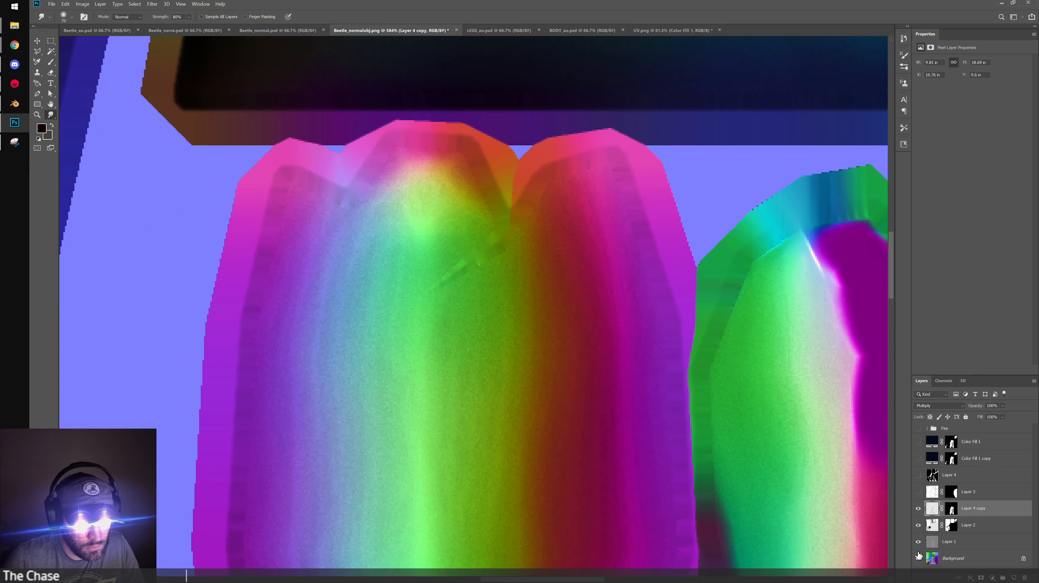
drag(919, 555, 919, 536)
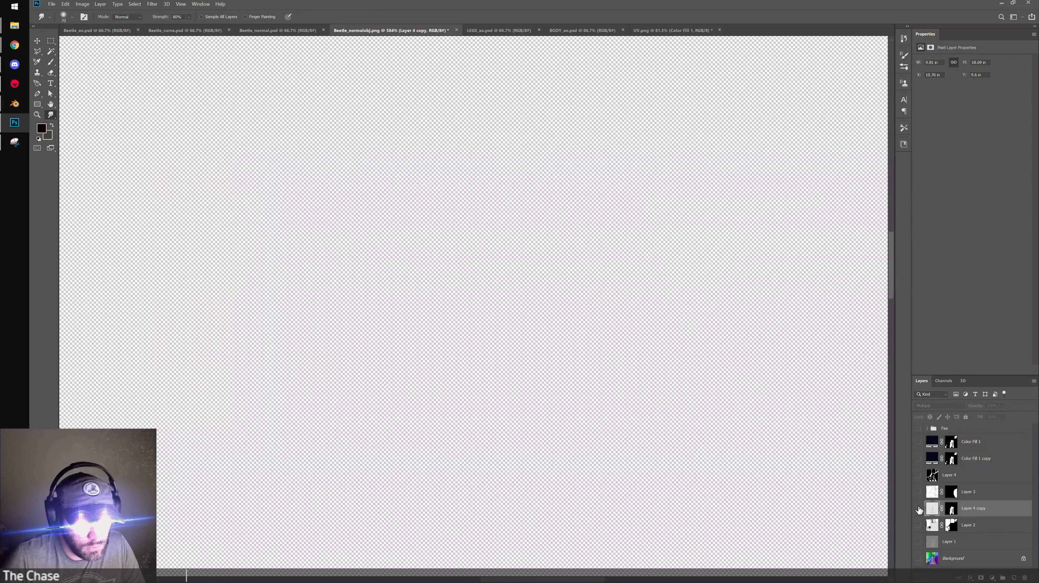
click(919, 508)
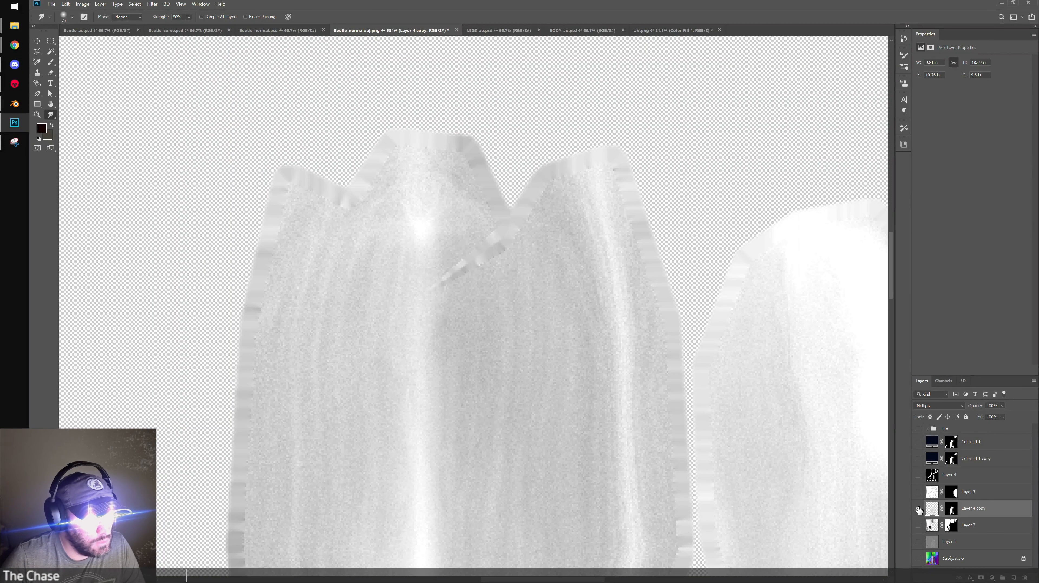
Show Layer 1 beneath Layer 4 copy and undock the tool palette so it floats over the large leg piece
click(918, 541)
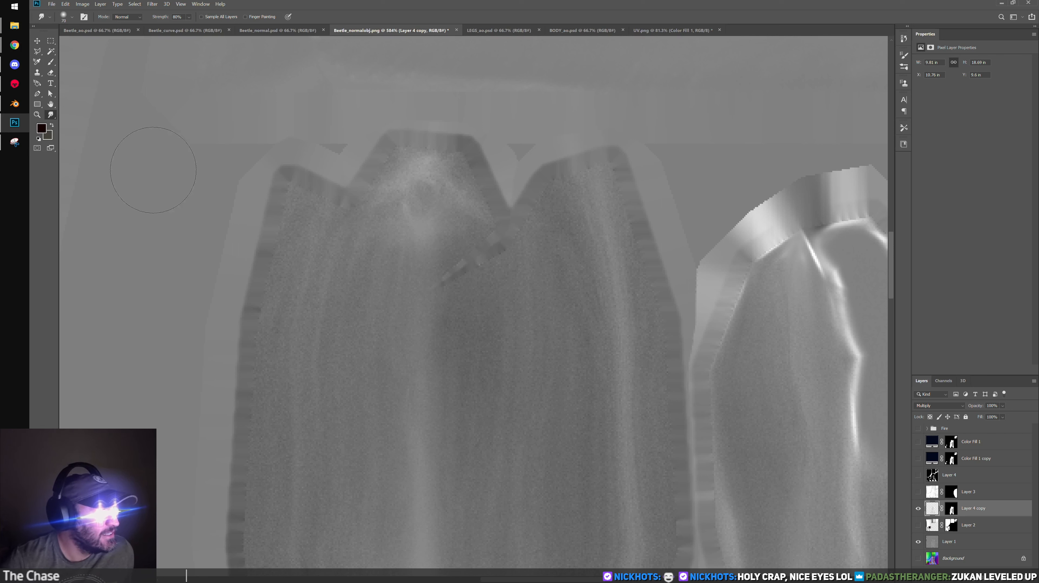
click(39, 42)
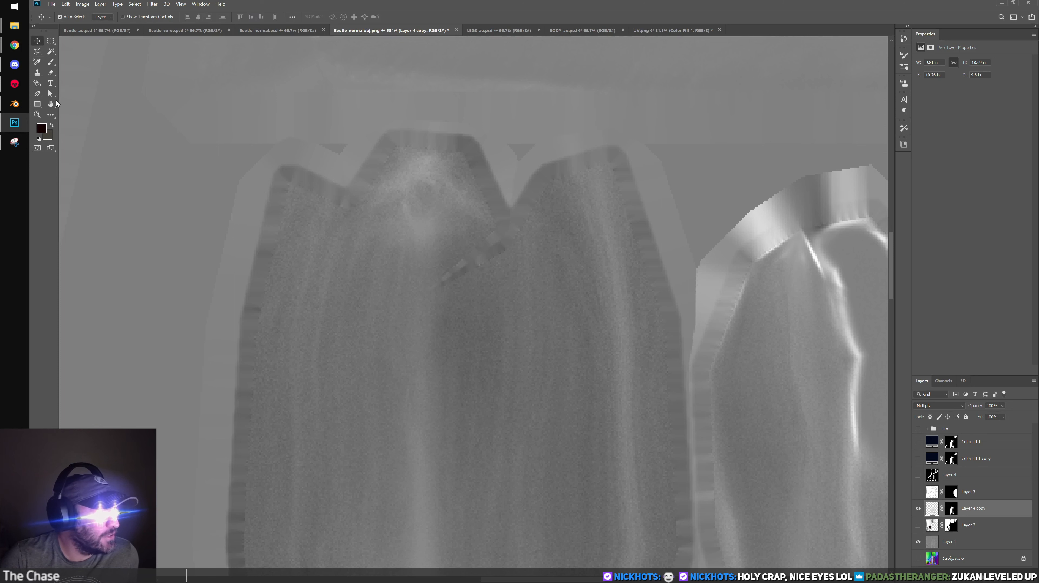
drag(55, 39, 353, 186)
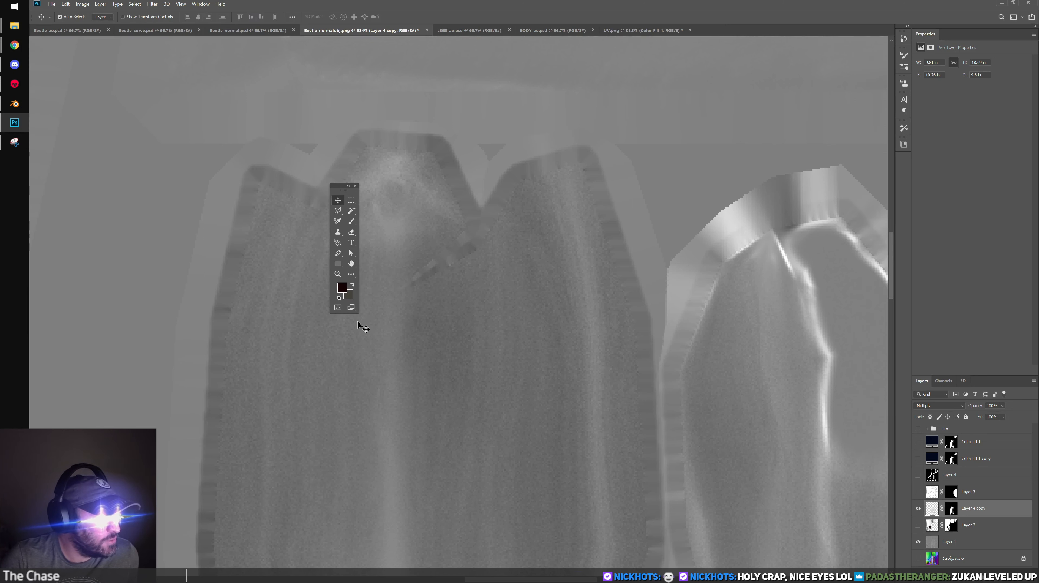
Try Full Screen Mode With Menu Bar and return to Standard Screen Mode
click(354, 311)
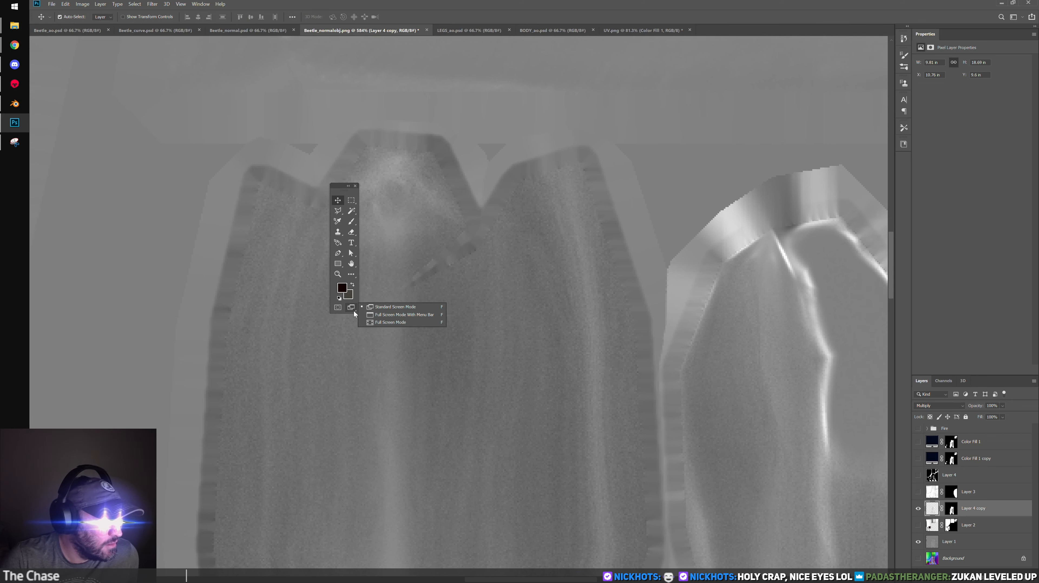
click(382, 318)
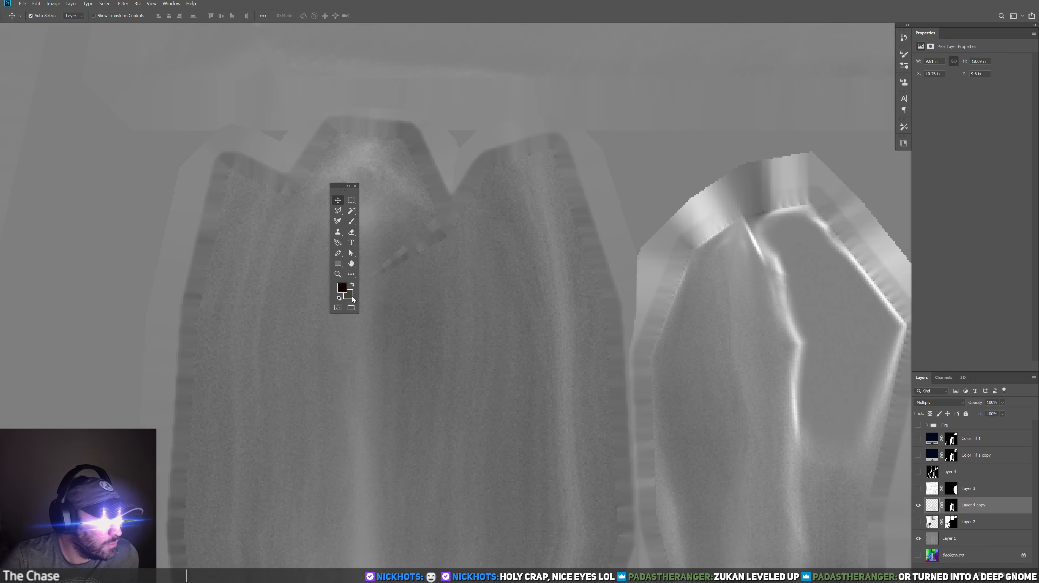
right_click(351, 307)
click(377, 309)
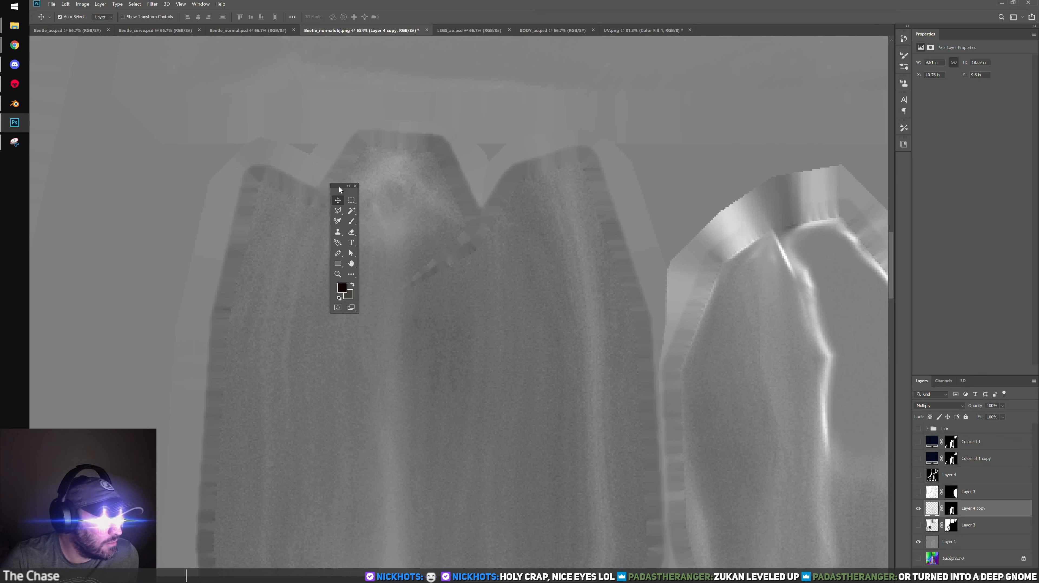
Collapse the floating tool palette to a single column and dock it beside the canvas
drag(339, 189, 354, 210)
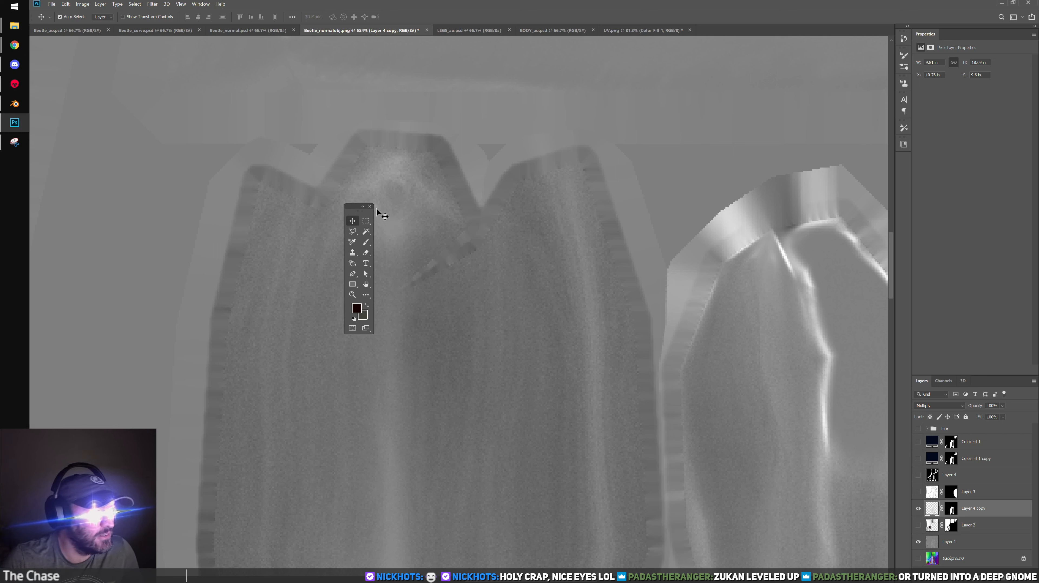
click(361, 207)
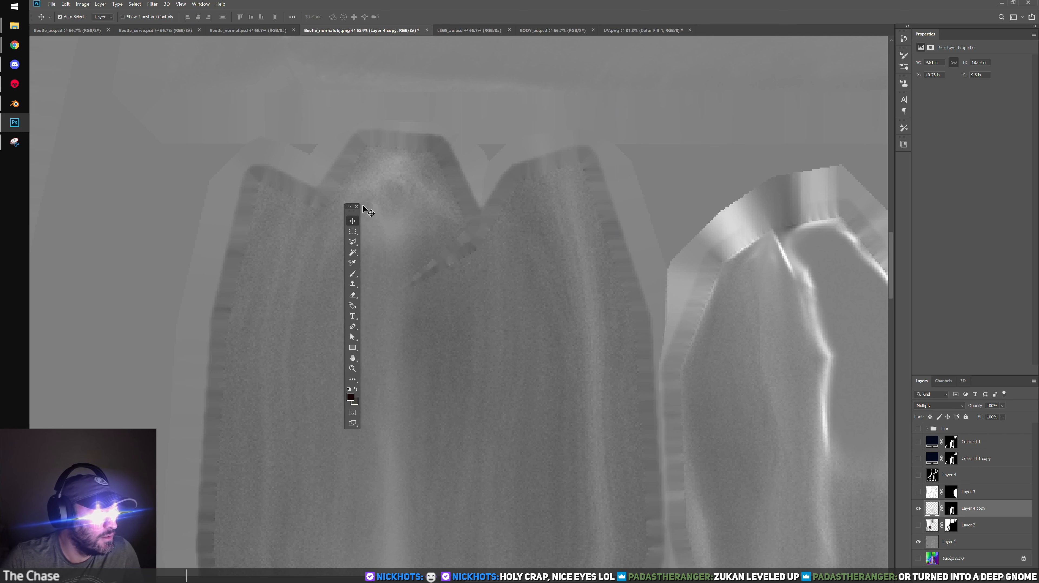
drag(357, 208, 35, 127)
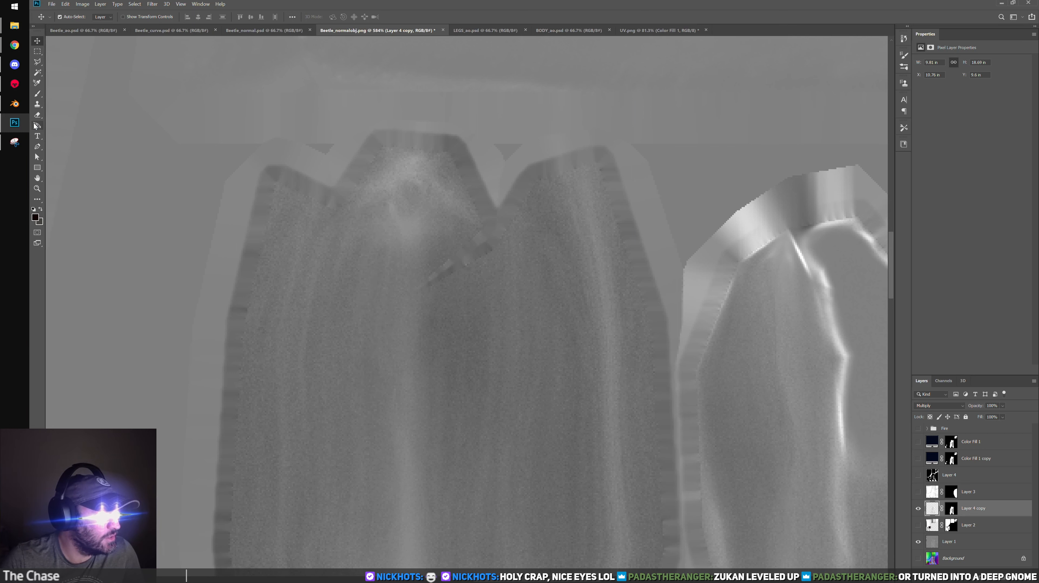
click(38, 200)
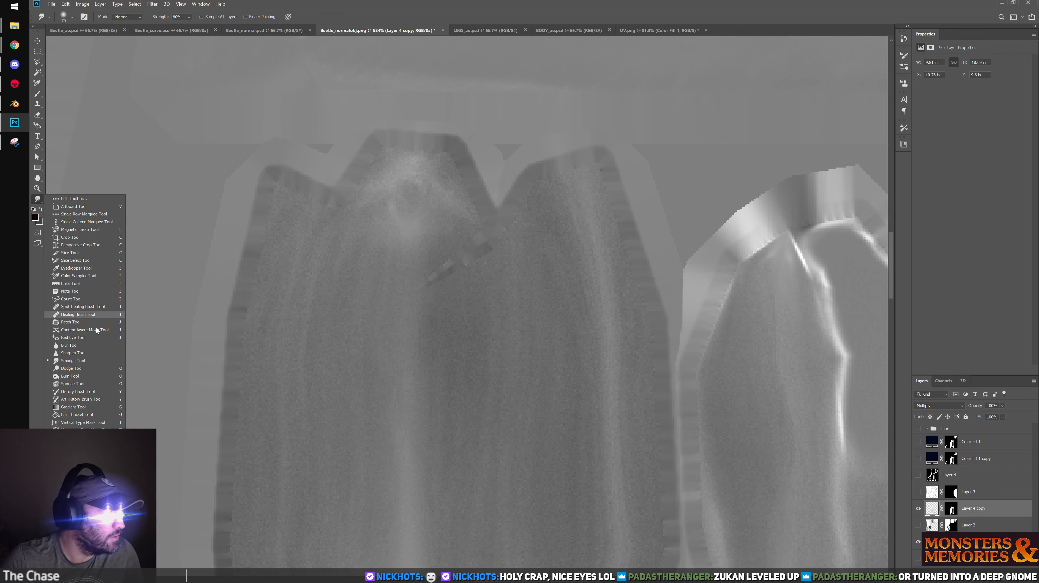
click(34, 277)
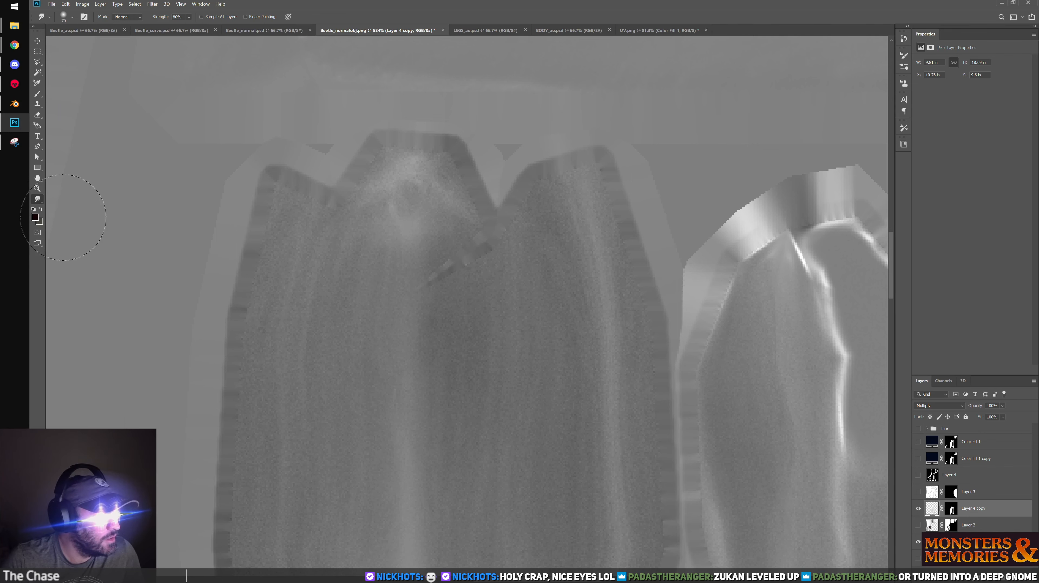
click(38, 126)
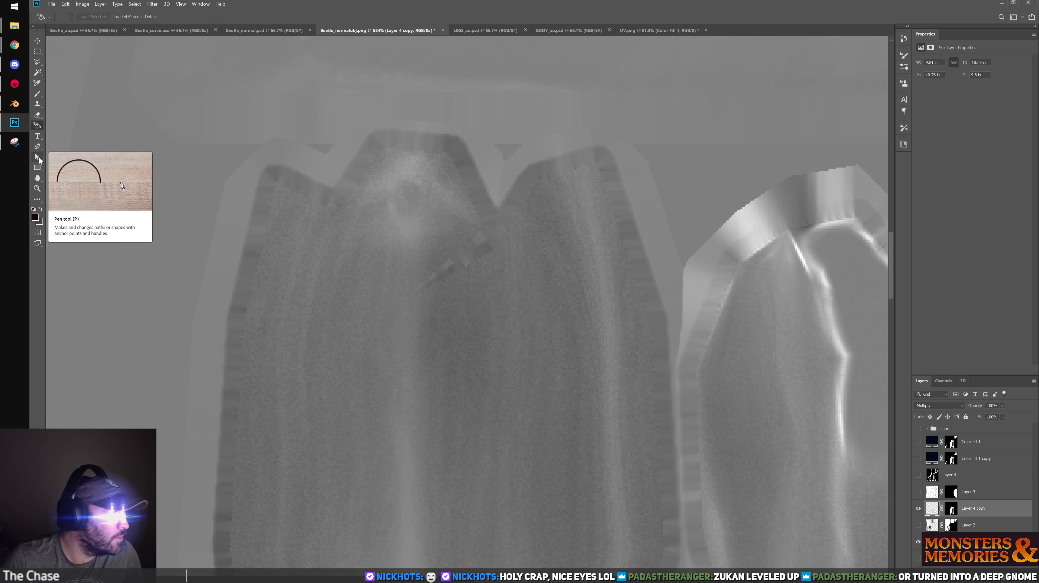
click(37, 198)
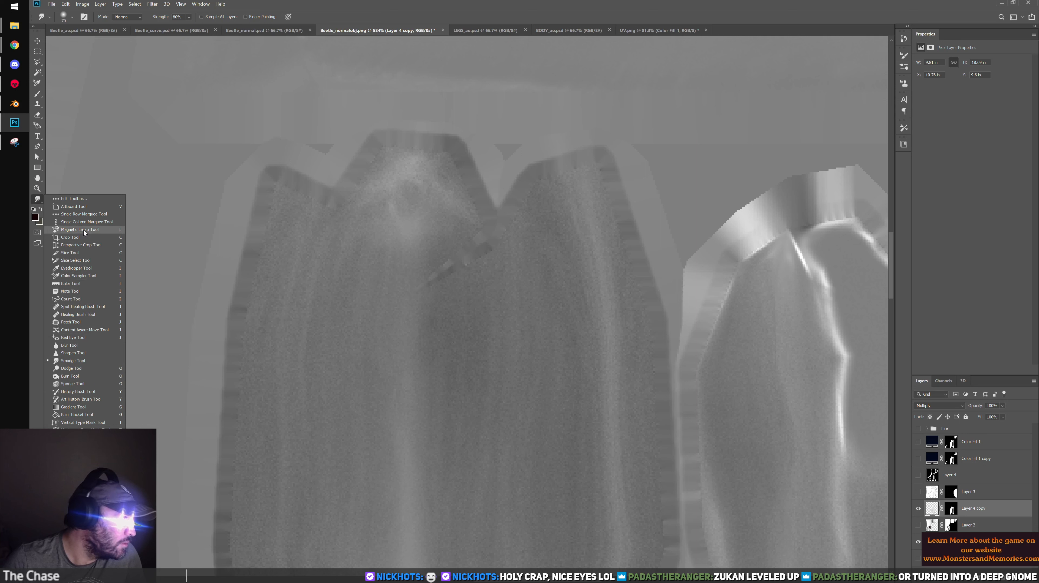
click(38, 136)
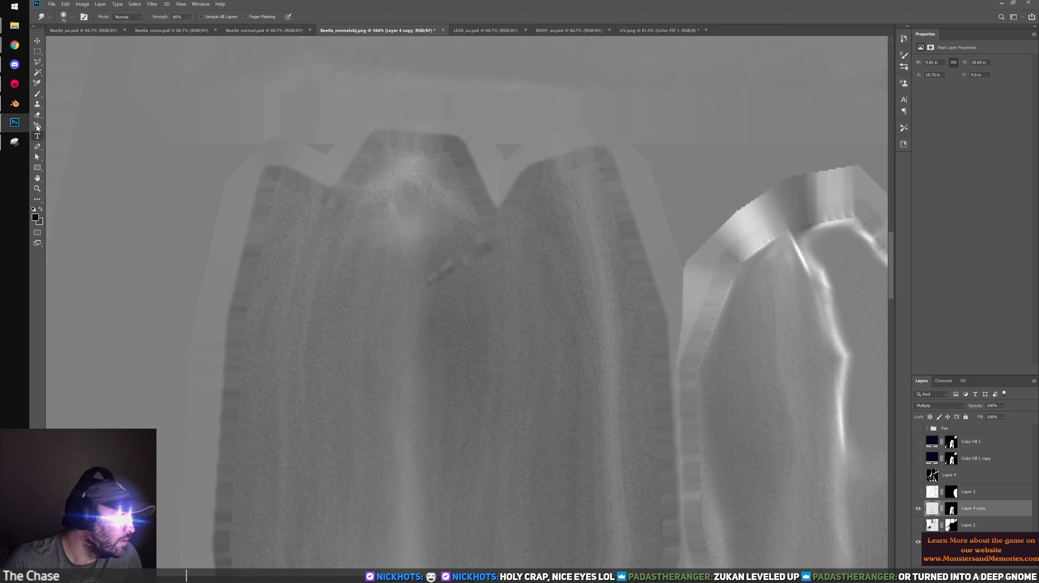
click(38, 126)
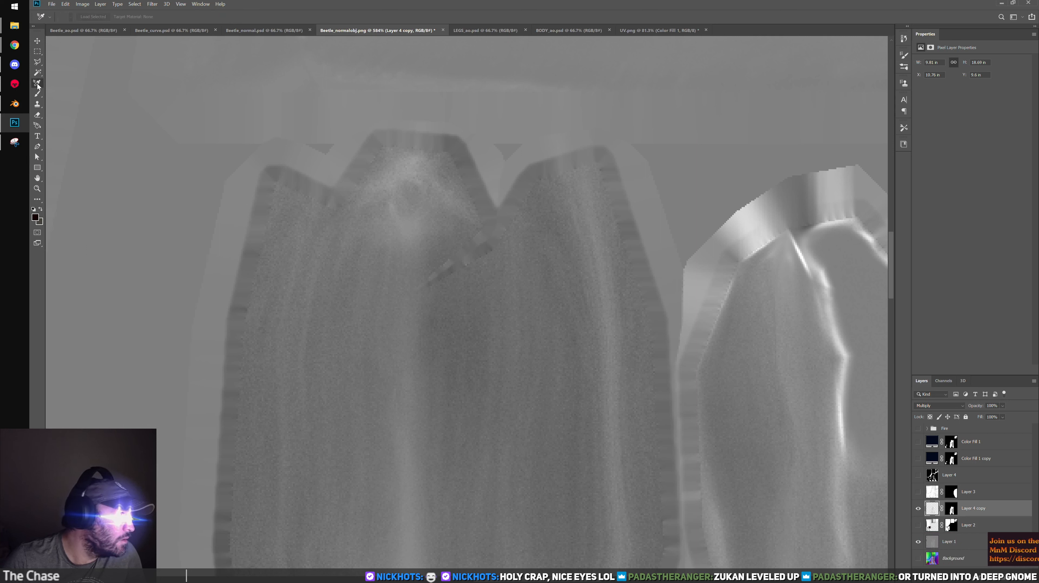
click(38, 95)
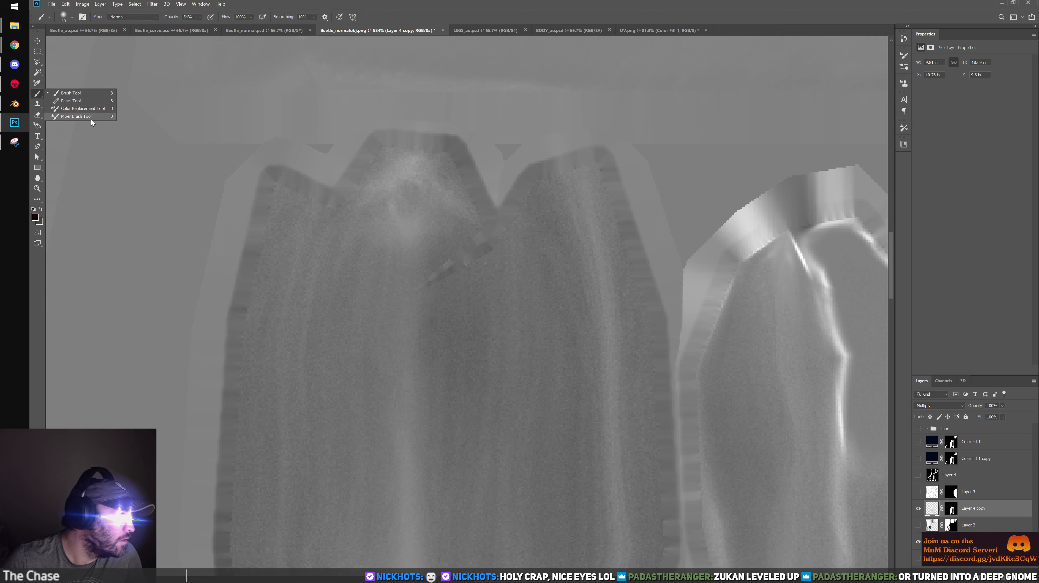
Activate the Clone Stamp tool and sample the dark streaked area below the artifacts on the large leg piece
click(36, 105)
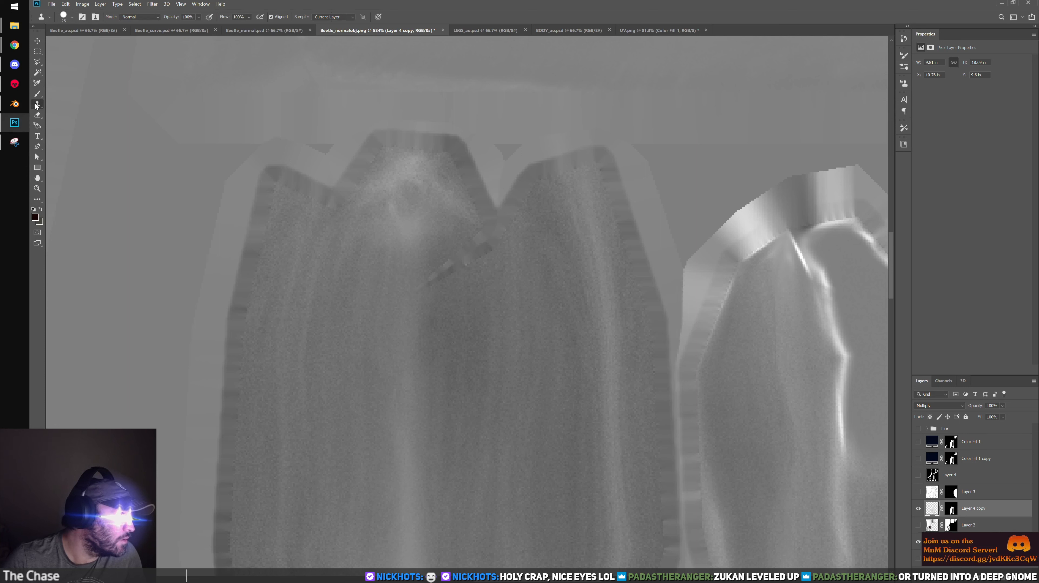
click(74, 106)
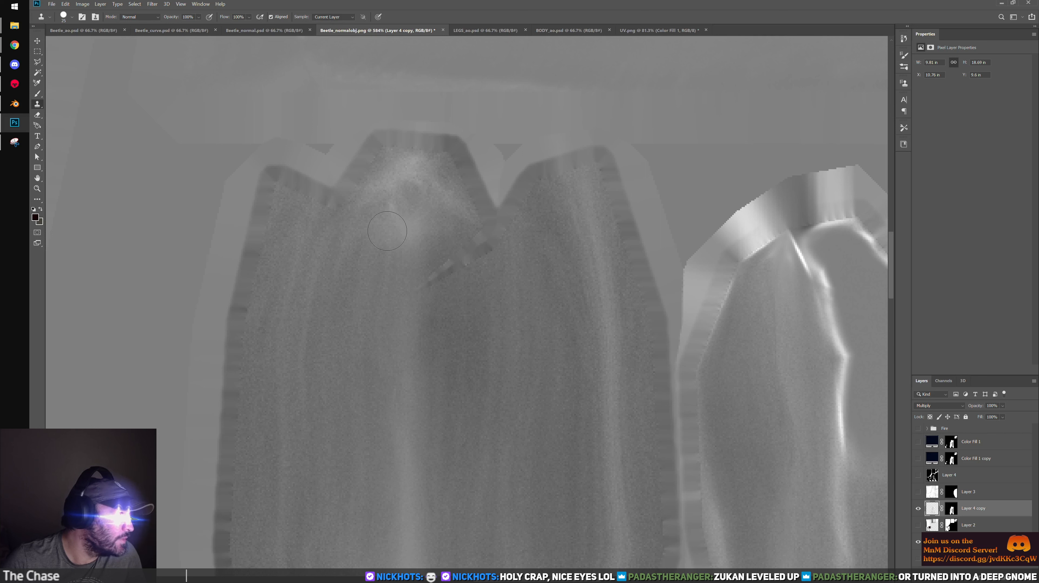
alt+click(448, 363)
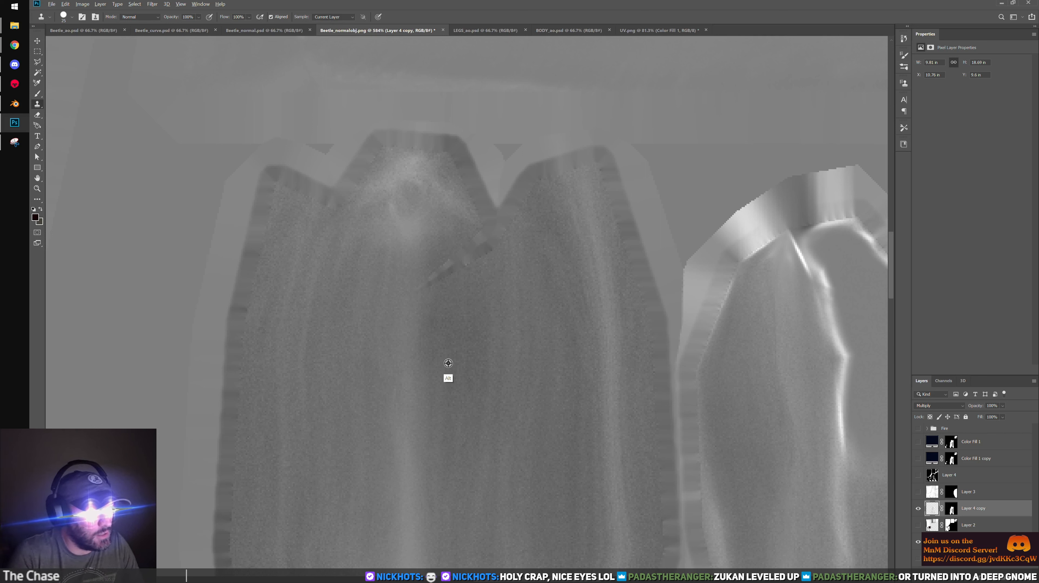
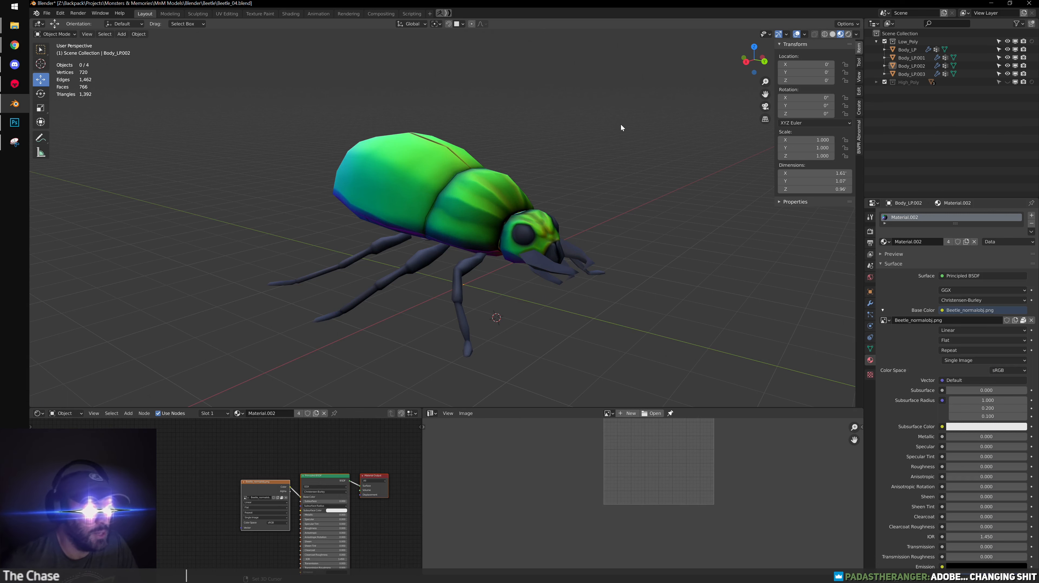
Examine the textured beetle model in Blender from the front and from an angle
middle_drag(621, 124, 591, 177)
scroll(524, 195, up, 4)
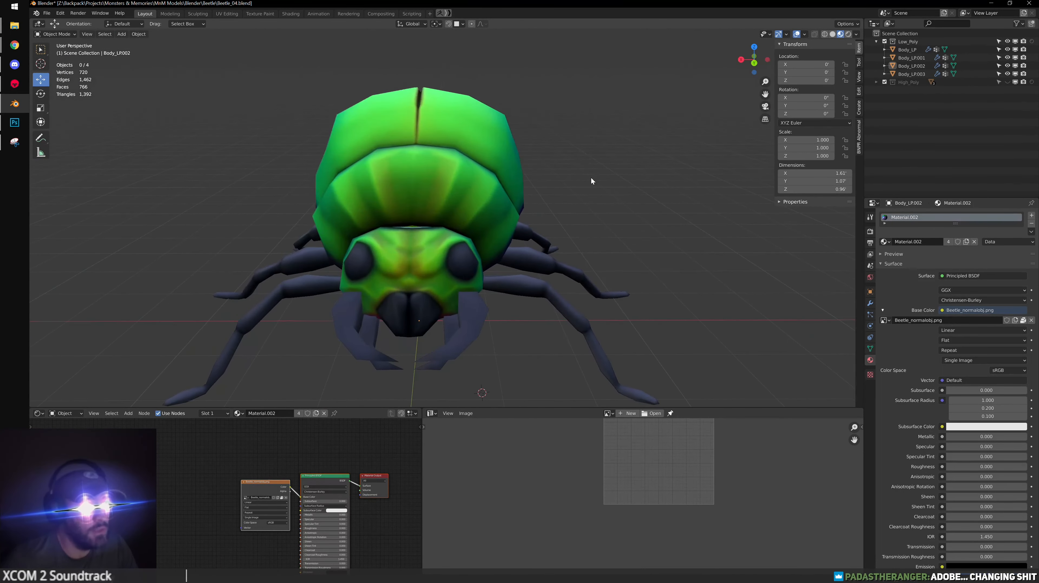
middle_drag(412, 156, 447, 162)
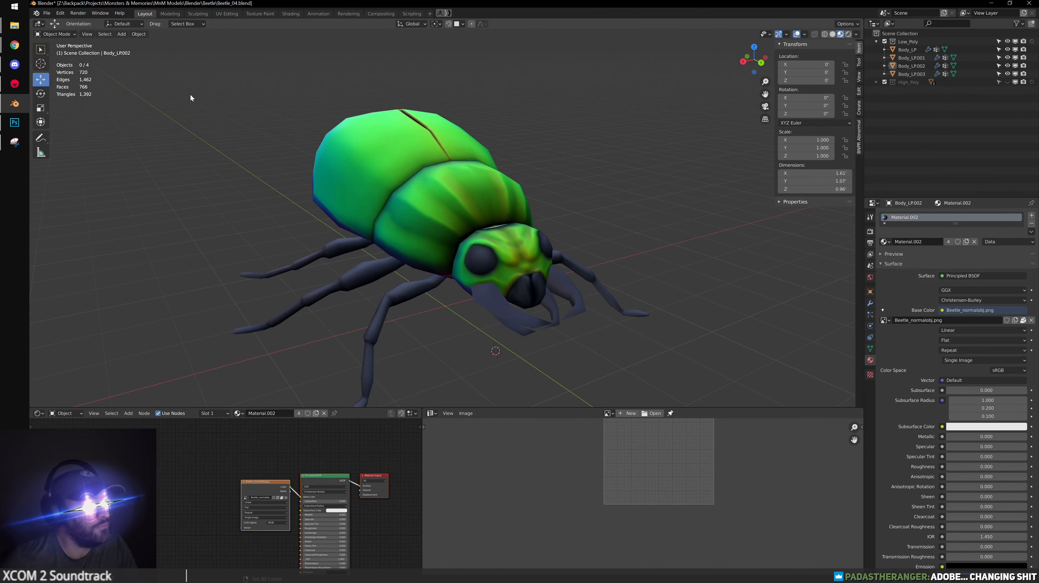
Switch to Photoshop and make all layers of the beetle texture visible except Layer 4
click(15, 122)
scroll(596, 230, down, 8)
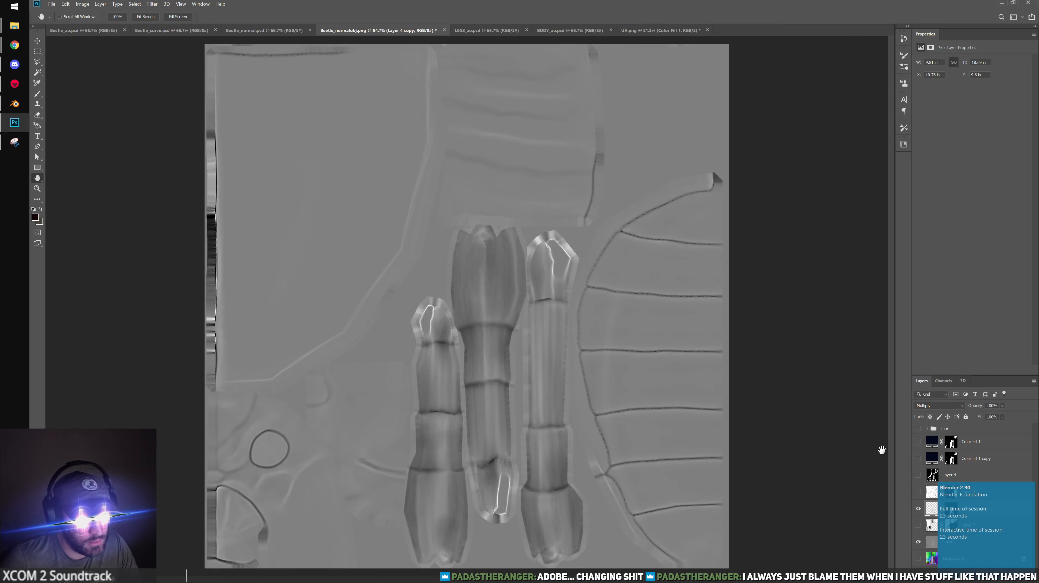
drag(919, 559, 919, 429)
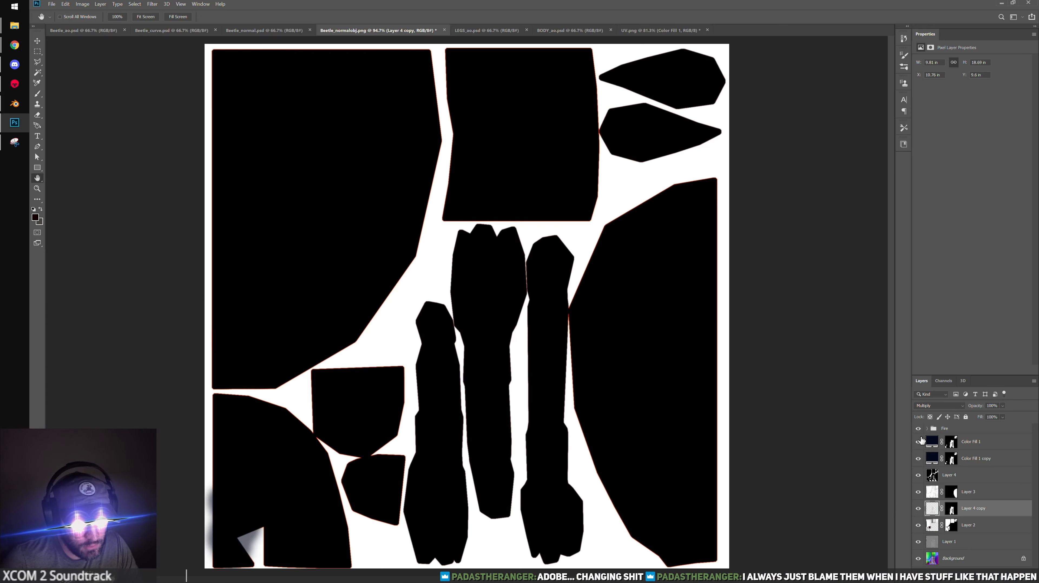
click(919, 477)
Move Layer 4 to the top of the layer stack, above the Fire group, and leave the group collapsed
drag(966, 477, 968, 428)
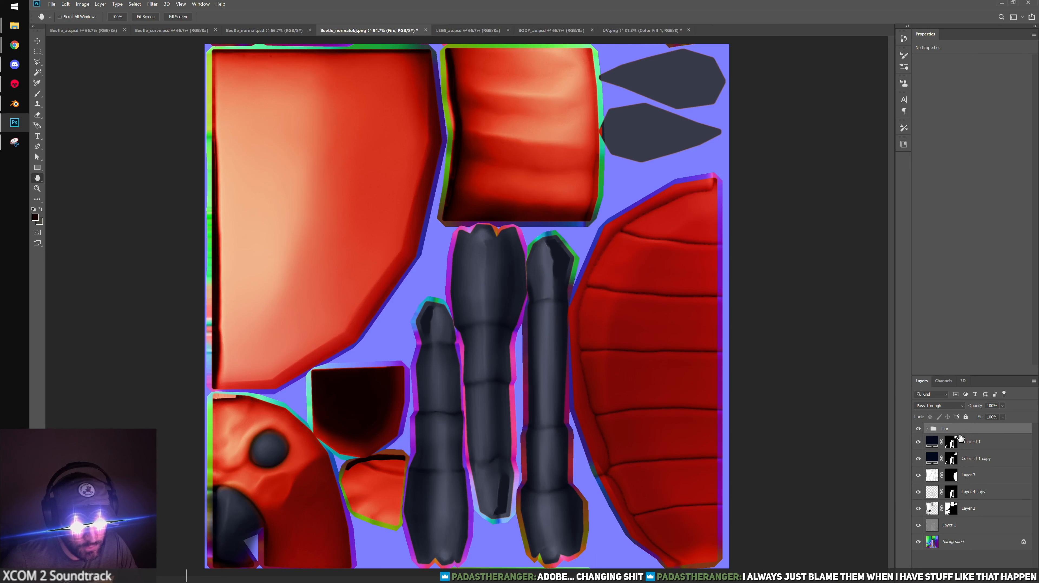
click(928, 428)
drag(965, 442, 964, 426)
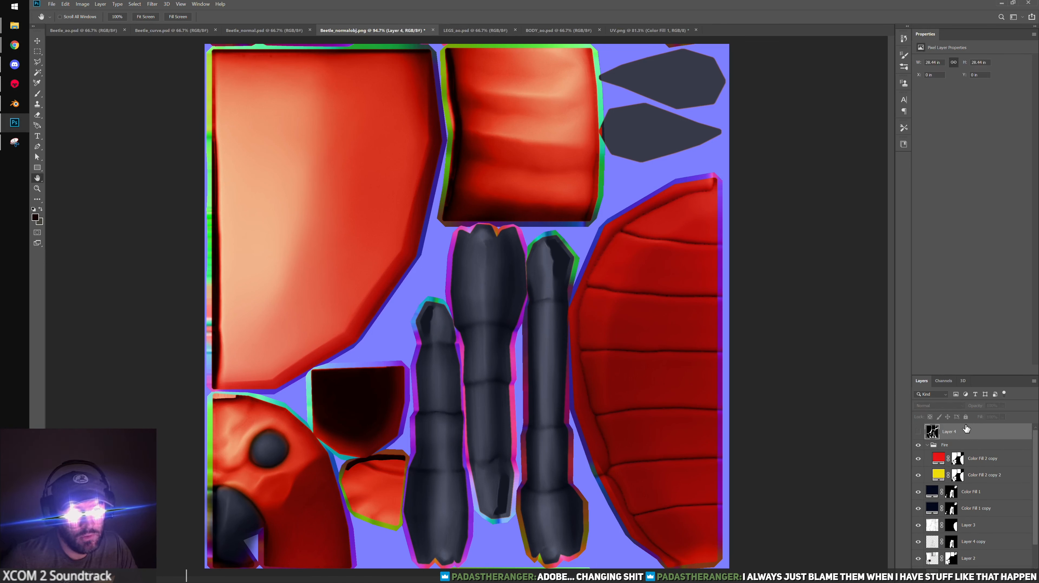
click(928, 444)
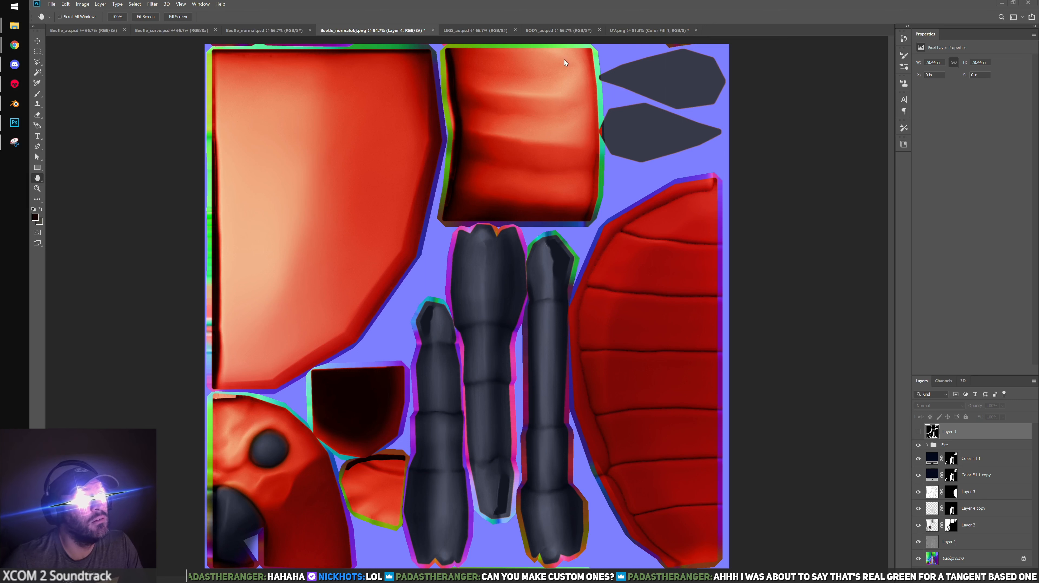
Examine the pale patch at the head piece's upper edge, check which layer covers it, and reselect Layer 4 with the Fire group collapsed
click(646, 179)
alt+scroll(580, 237, down, 5)
alt+scroll(580, 237, up, 2)
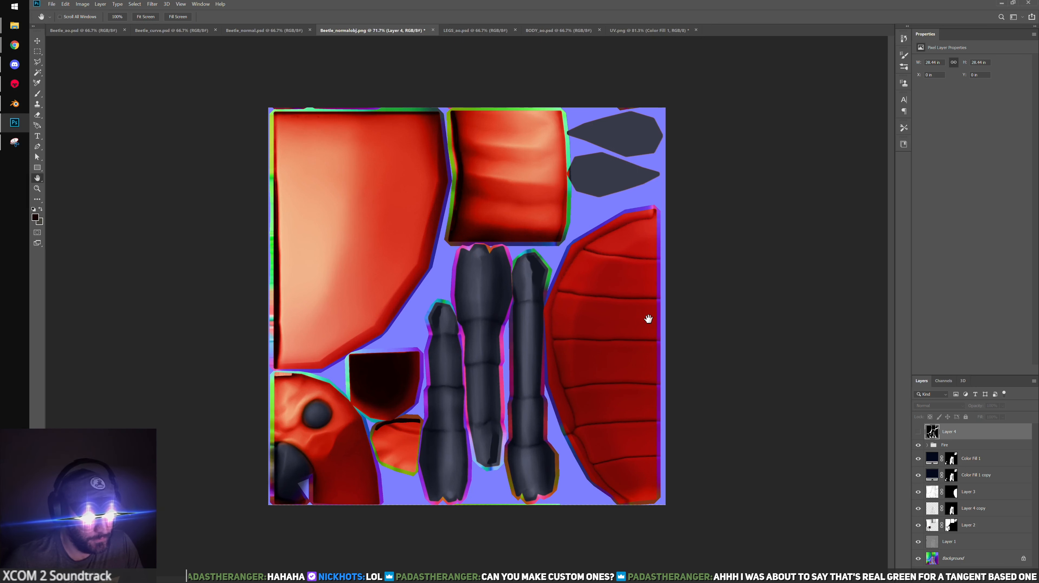
alt+scroll(360, 344, up, 2)
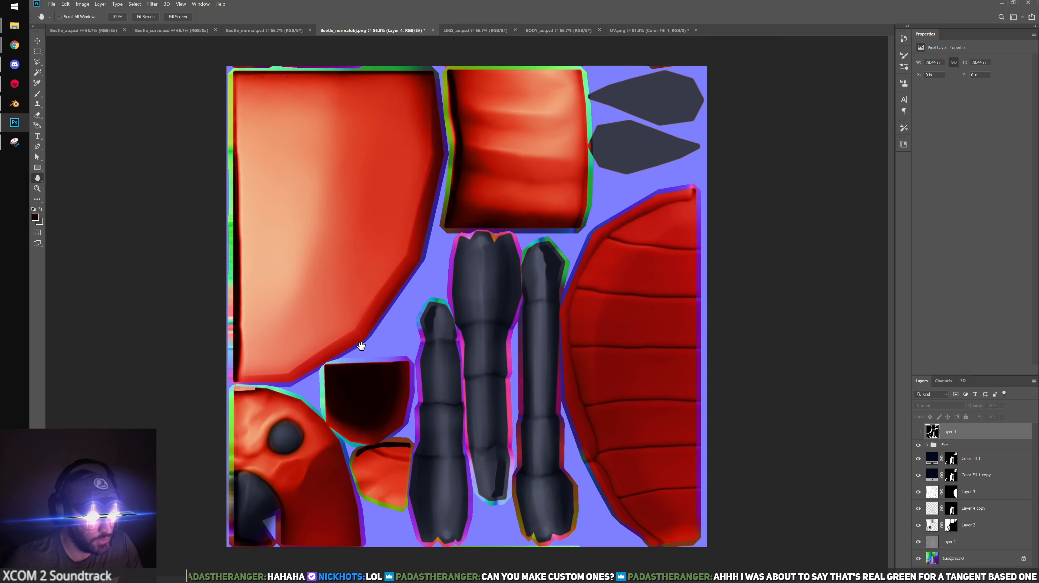
alt+scroll(265, 418, up, 3)
alt+scroll(265, 419, up, 4)
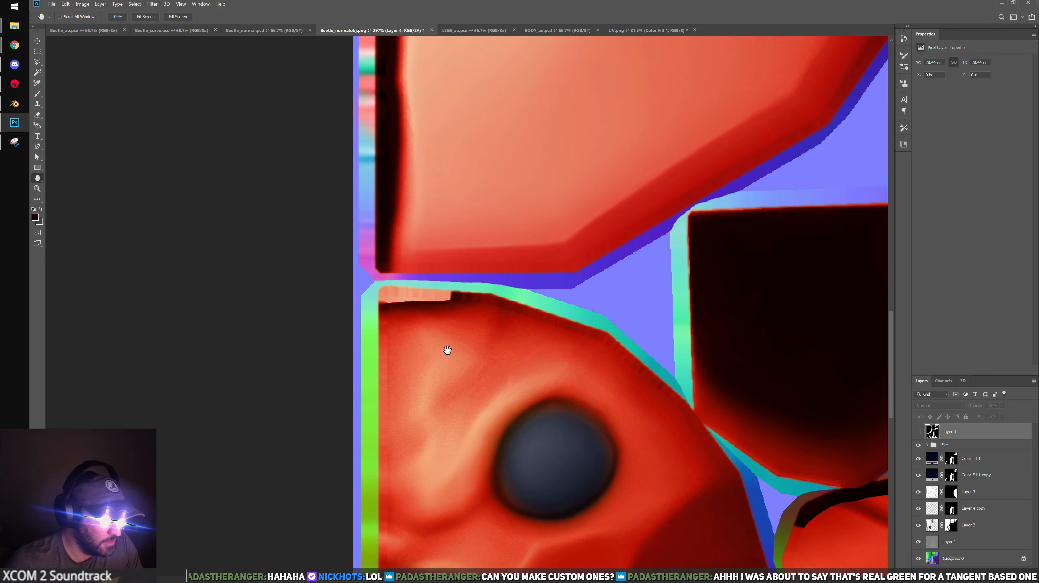
key(v)
click(468, 312)
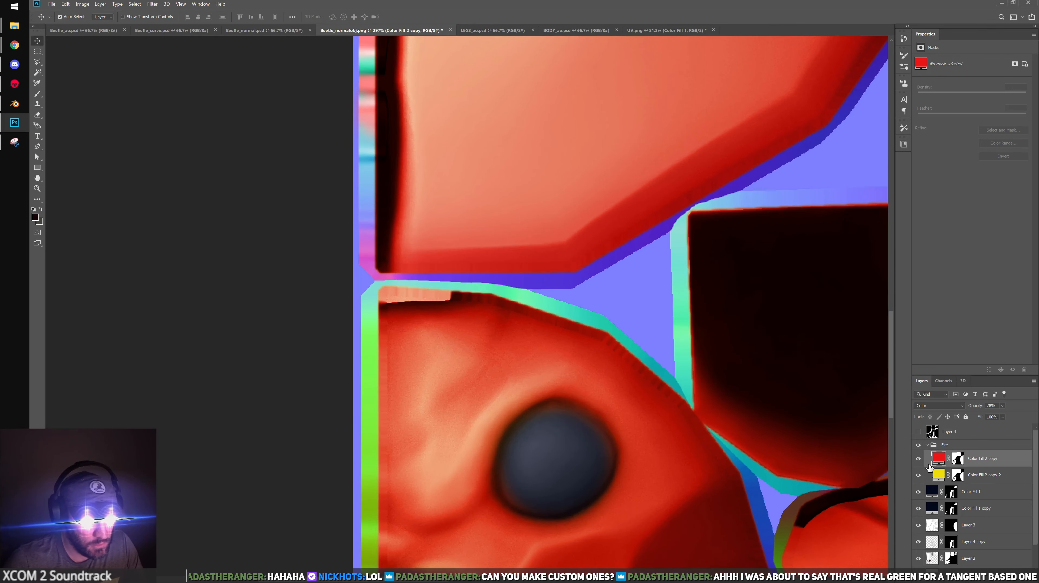
click(932, 436)
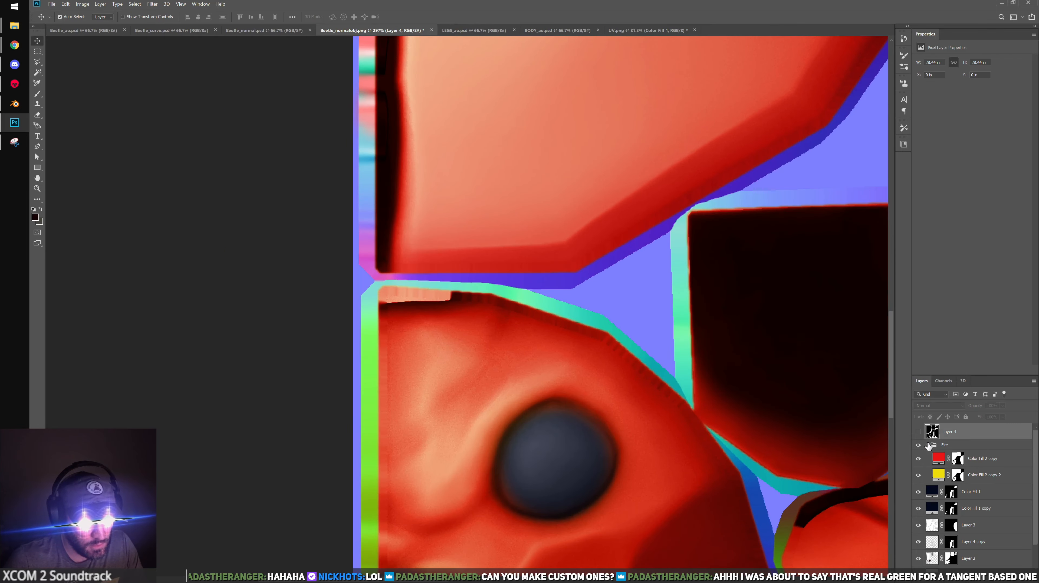
click(927, 445)
alt+scroll(690, 323, down, 6)
alt+scroll(700, 302, down, 3)
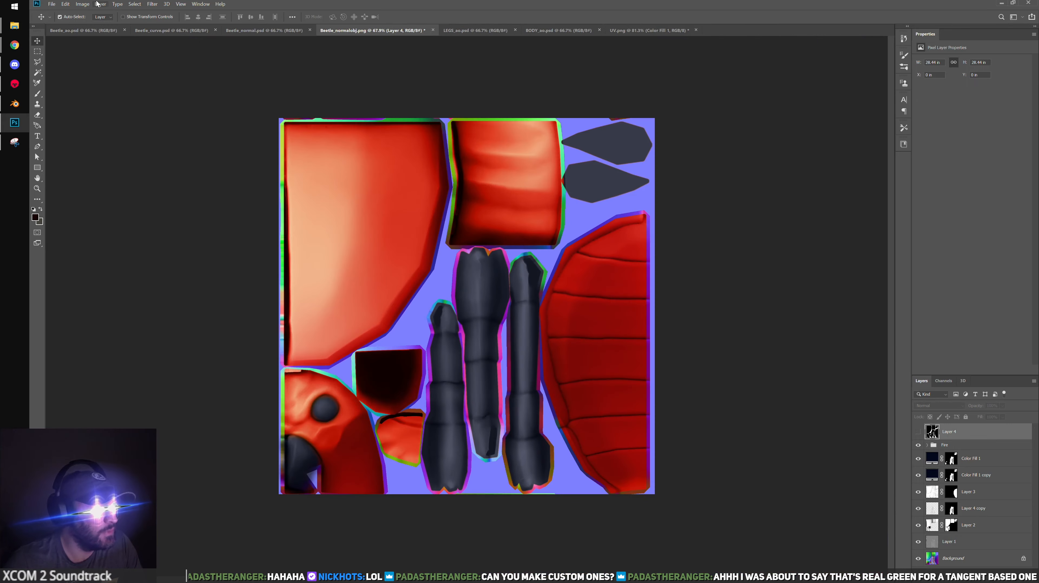
Save the beetle texture in PNG format as Beetle_normalobj.png in the Beetle folder, replacing the existing file
click(51, 4)
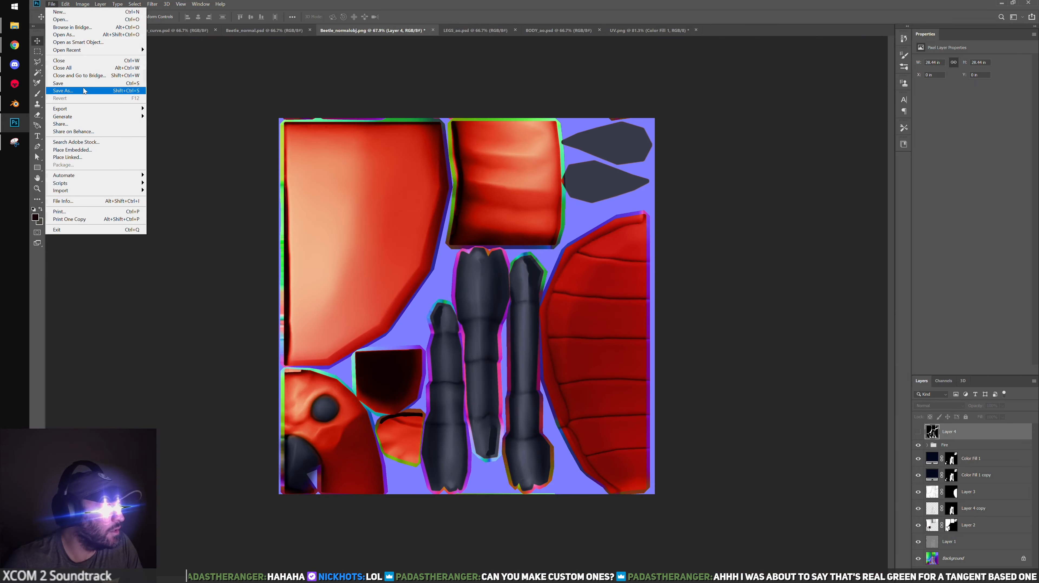
click(63, 90)
click(179, 182)
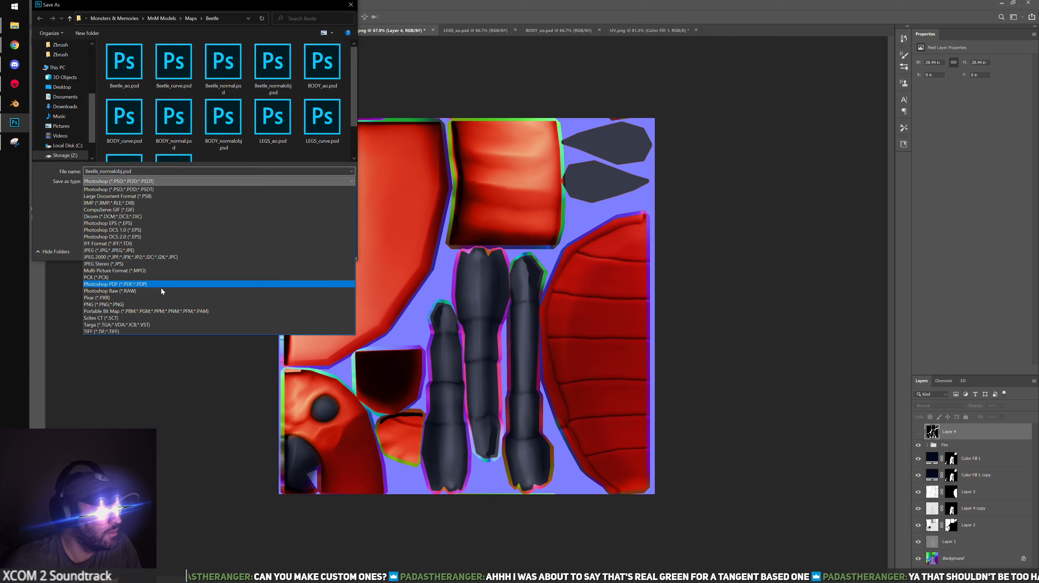
click(147, 303)
click(293, 250)
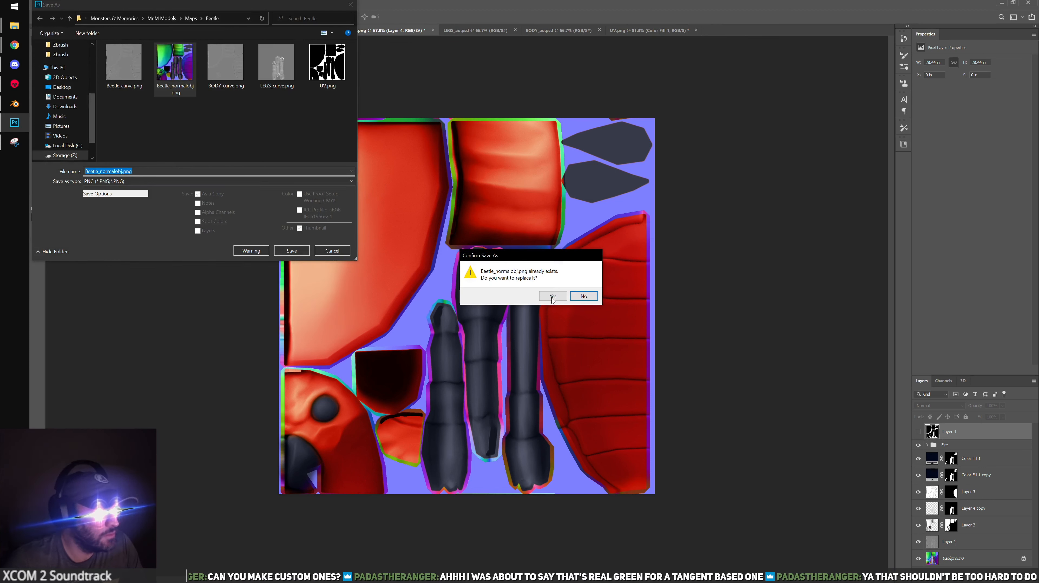
click(553, 296)
click(579, 180)
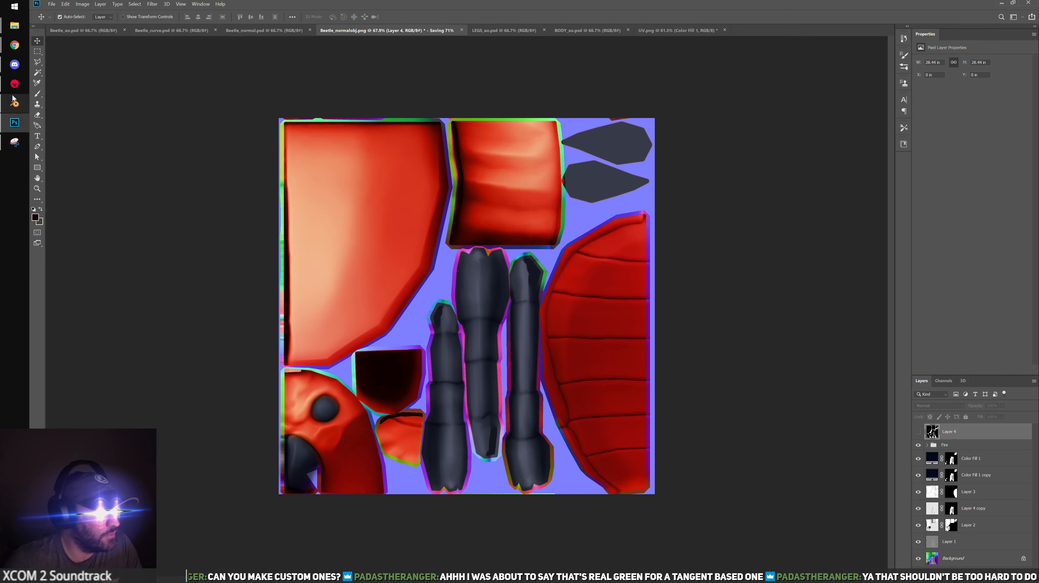
Switch to Blender, reload Beetle_normalobj.png as the base color image of Material.002, and inspect the beetle
click(14, 103)
click(496, 200)
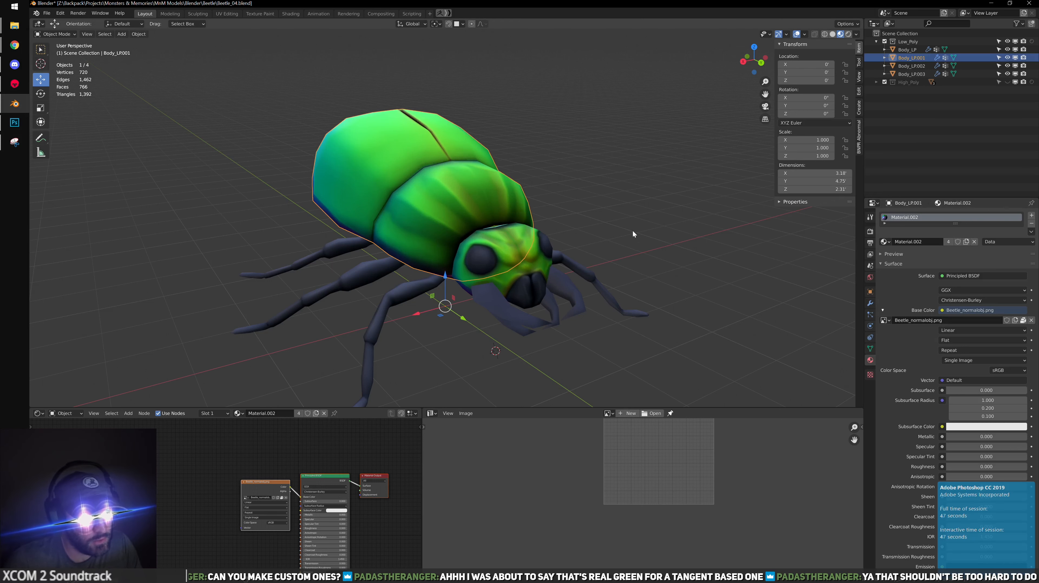
click(1031, 321)
click(1031, 321)
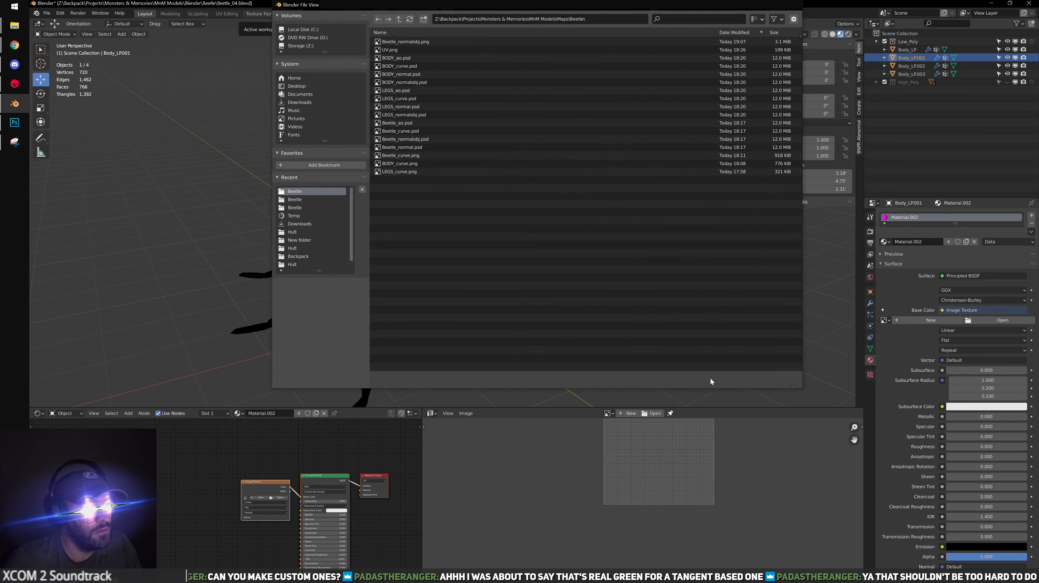
click(711, 379)
click(677, 308)
middle_drag(678, 308, 620, 303)
middle_drag(530, 245, 428, 255)
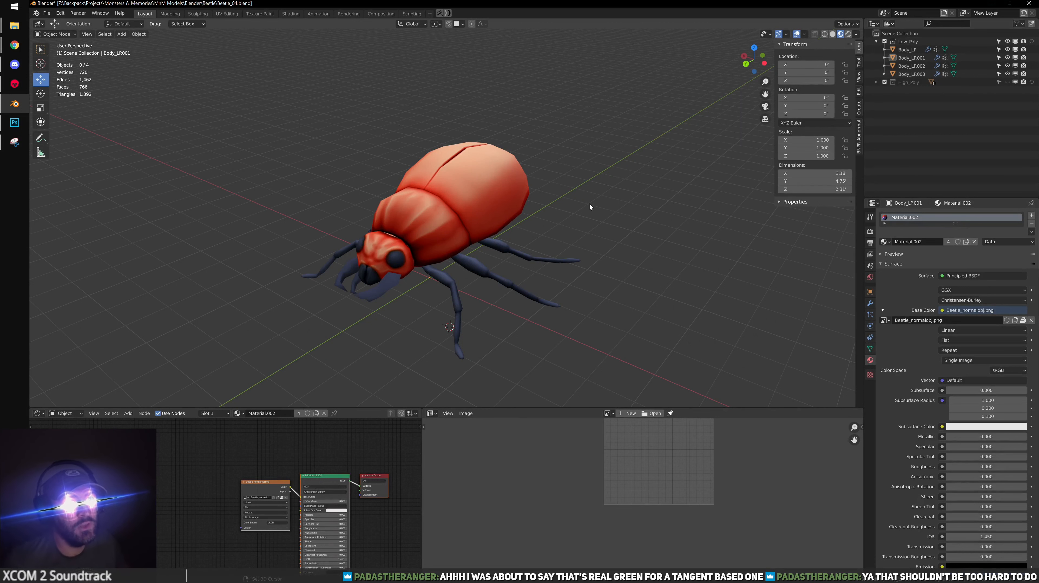
middle_drag(639, 184, 562, 228)
Switch to Photoshop, check how Layer 2 affects the pale patch on the head piece, and target that layer's pixels
click(15, 123)
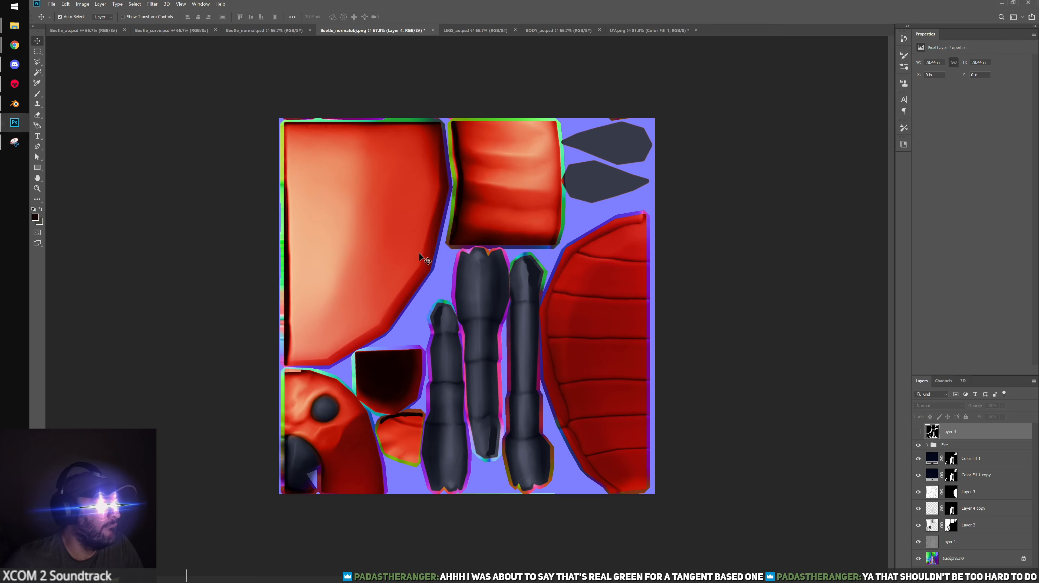
alt+scroll(273, 404, up, 8)
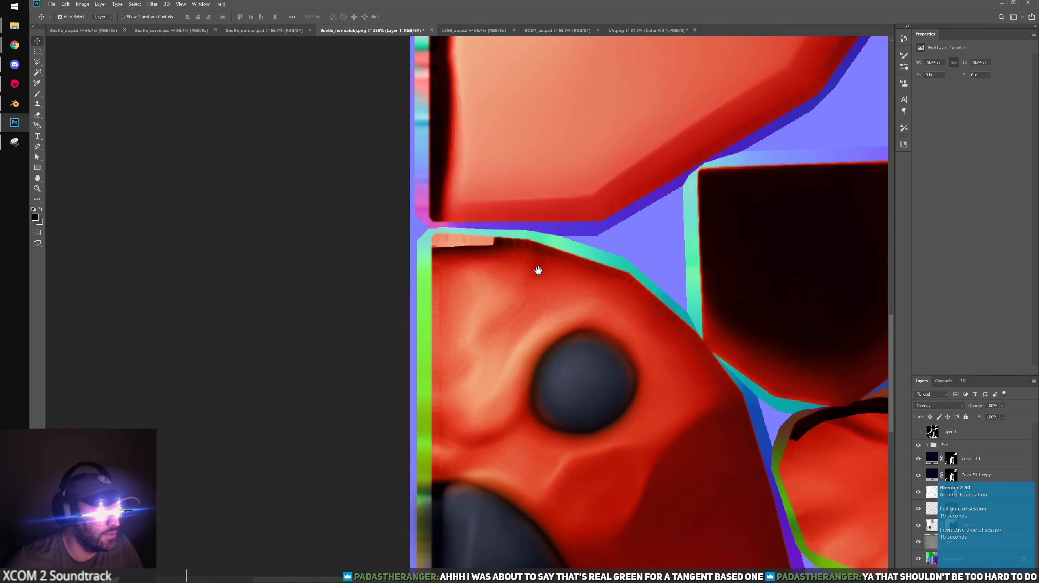
alt+scroll(422, 317, up, 2)
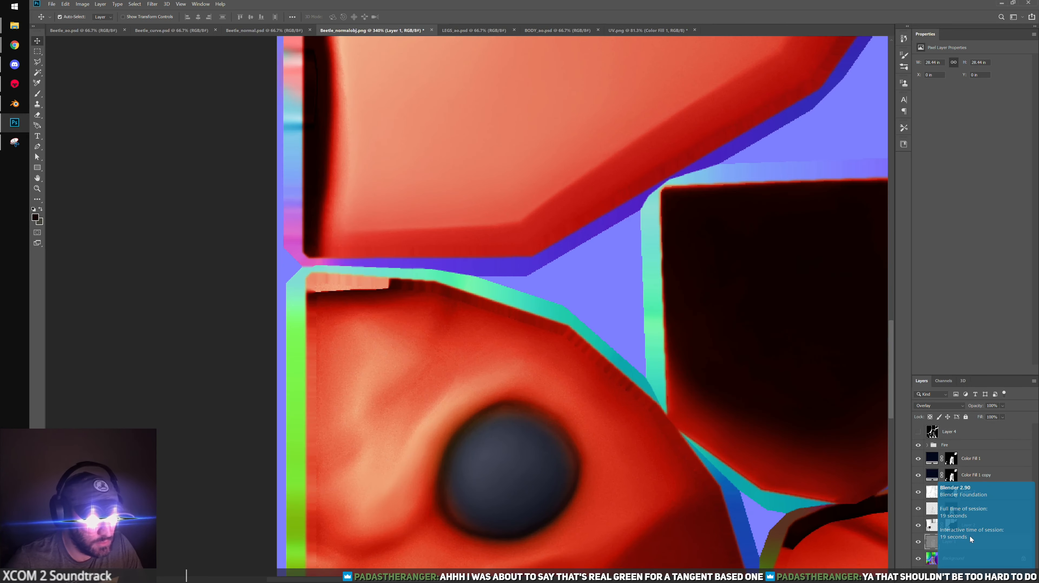
click(919, 525)
click(919, 525)
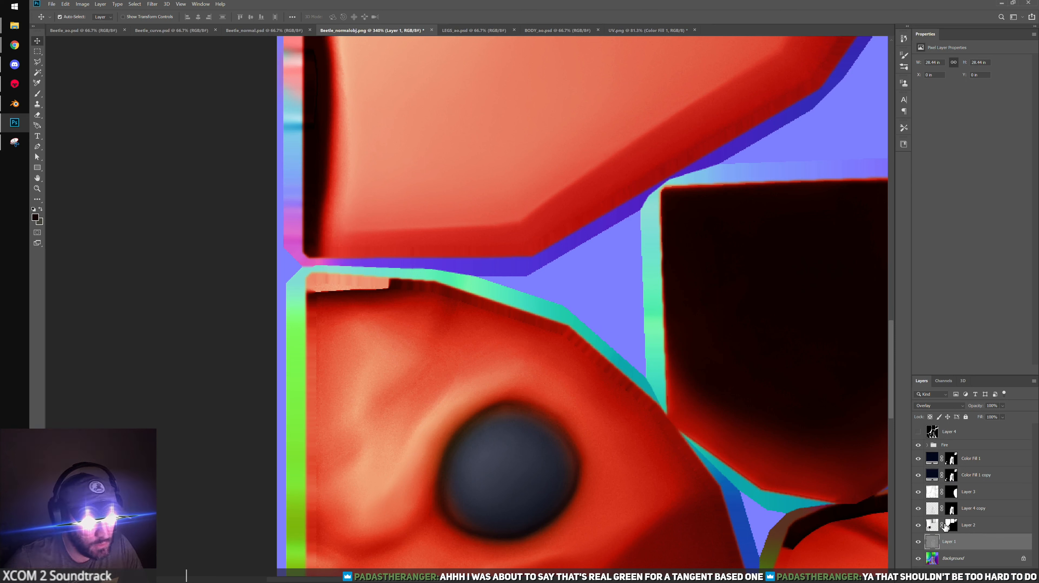
click(933, 525)
Paint over the pale patch at the head piece's upper edge on Layer 2 with a dark color sampled from the texture
key(b)
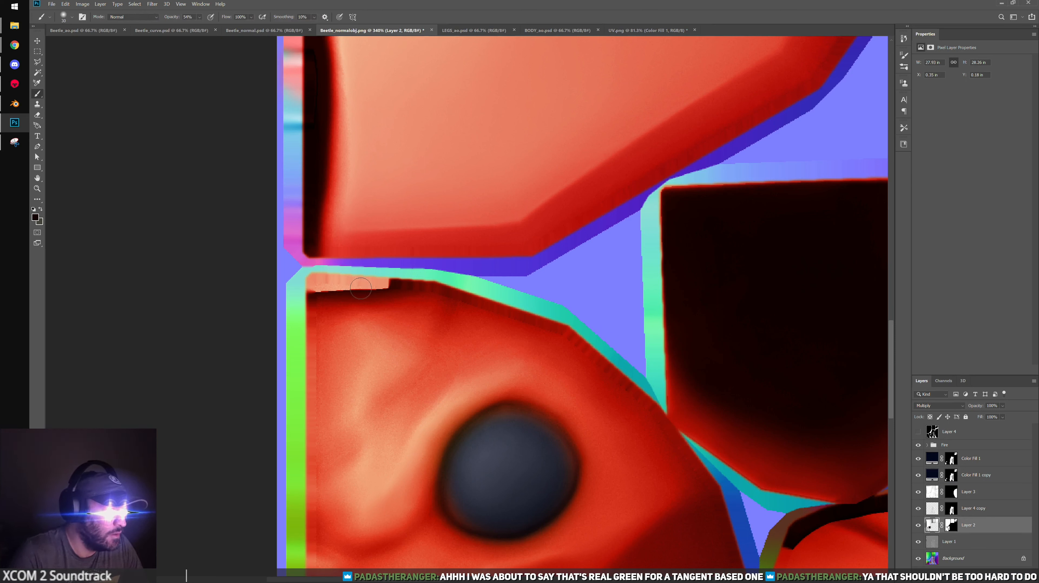
alt+click(358, 289)
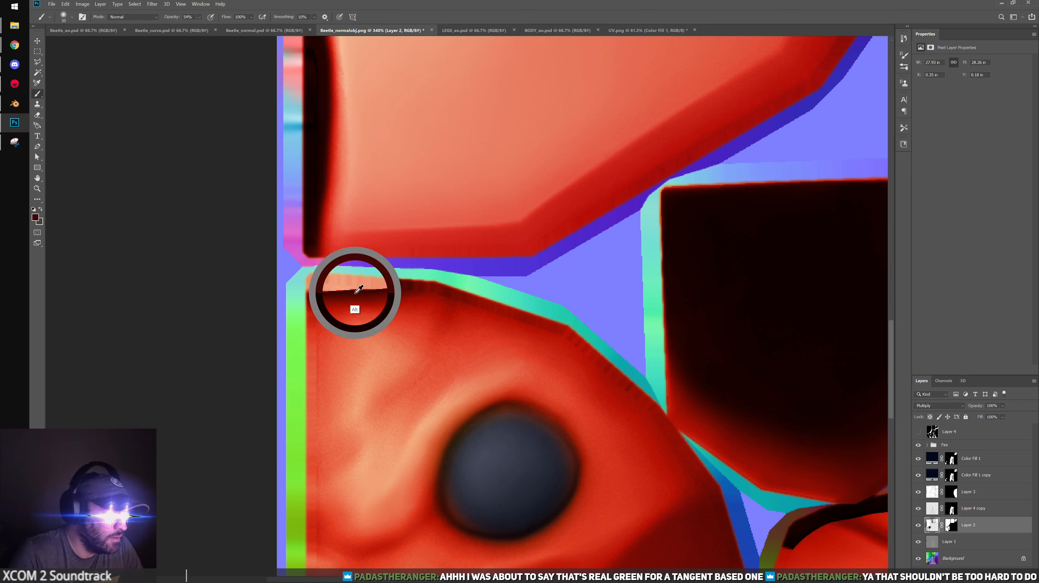
alt+click(315, 217)
mouse_move(342, 290)
mouse_down()
mouse_move(384, 284)
mouse_move(321, 282)
mouse_move(385, 286)
mouse_move(306, 291)
mouse_move(310, 281)
mouse_move(376, 286)
mouse_move(286, 295)
mouse_up()
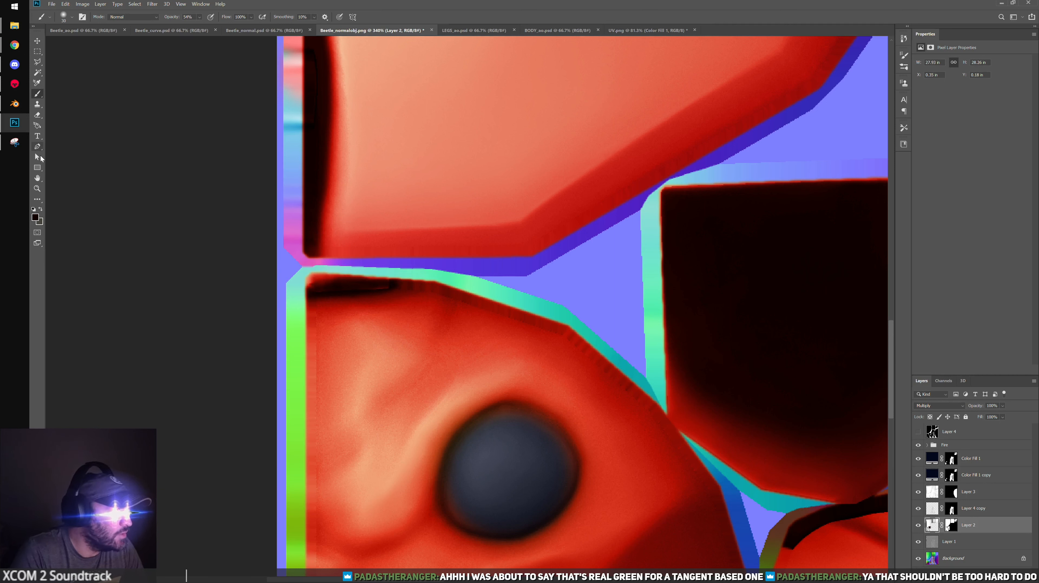
Display Layer 2's mask alone and select its connected white area around the head piece with the Magic Wand
click(38, 200)
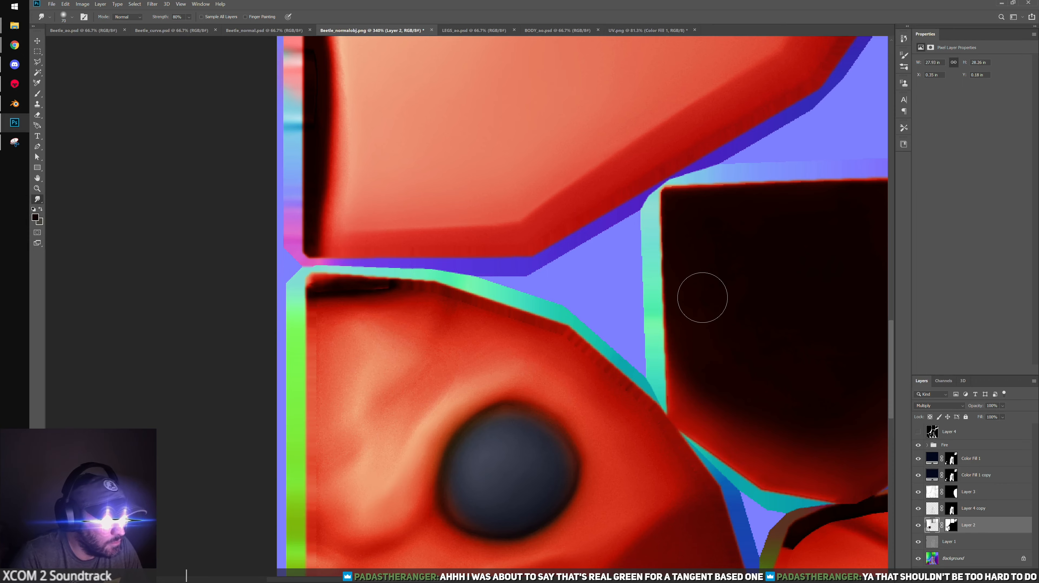
alt+click(947, 525)
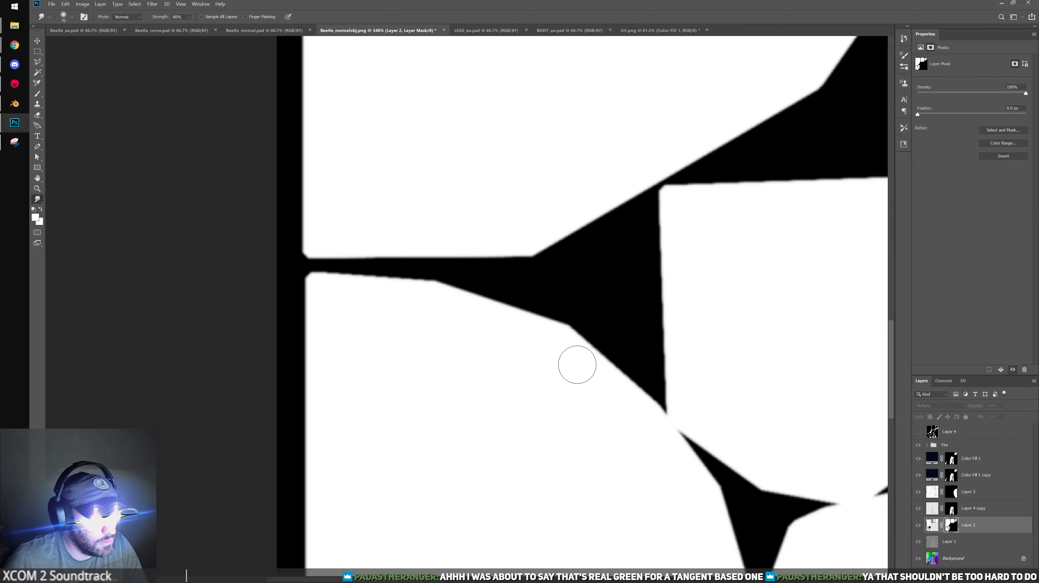
alt+scroll(575, 359, down, 3)
key(w)
click(465, 376)
alt+scroll(531, 405, down, 1)
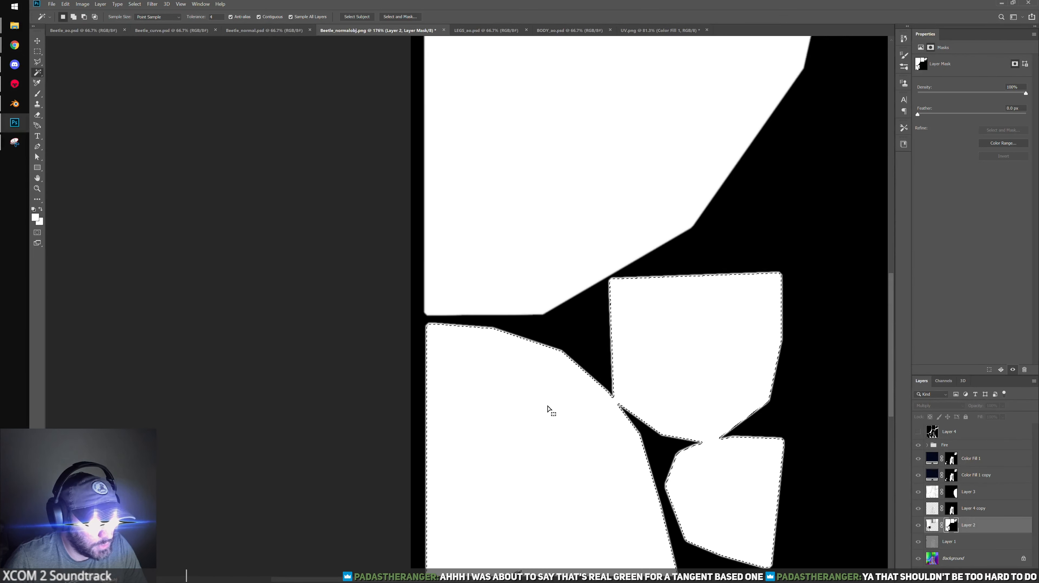
Subtract the two smaller pieces beside the head from the selection with the Polygonal Lasso
key(l)
drag(578, 422, 512, 323)
alt+click(538, 276)
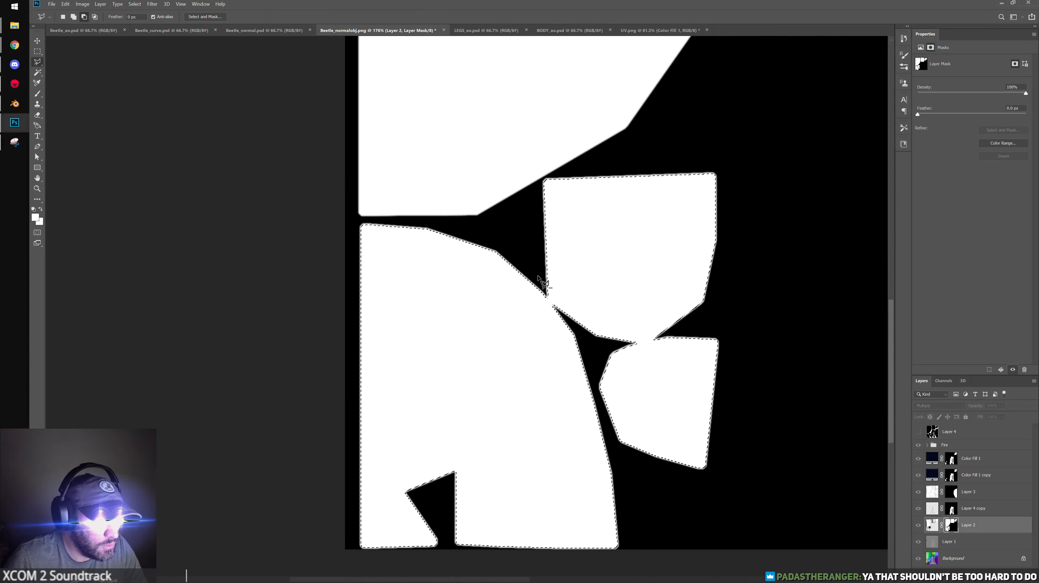
click(548, 297)
click(550, 302)
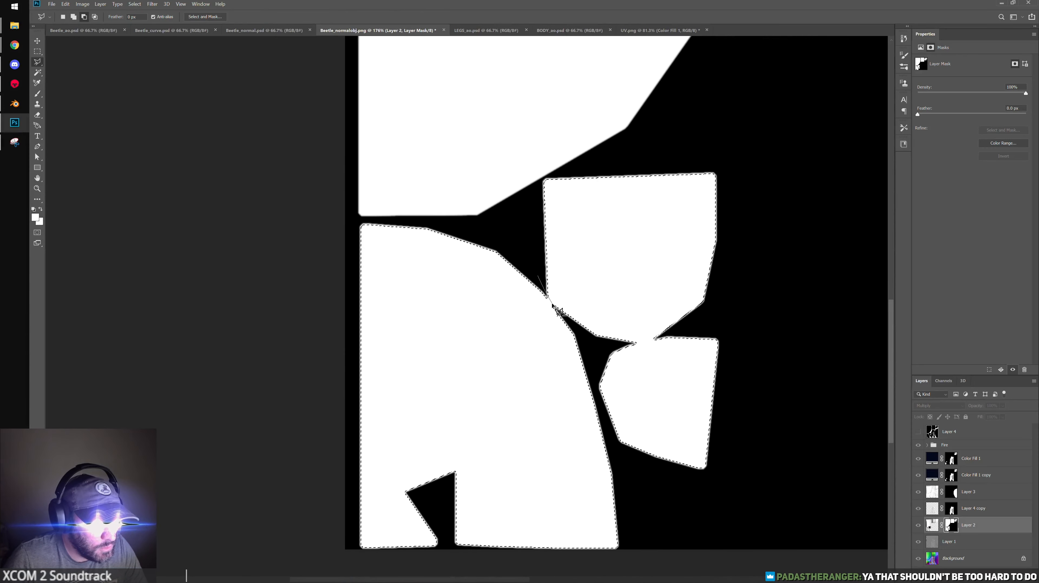
click(590, 351)
click(601, 417)
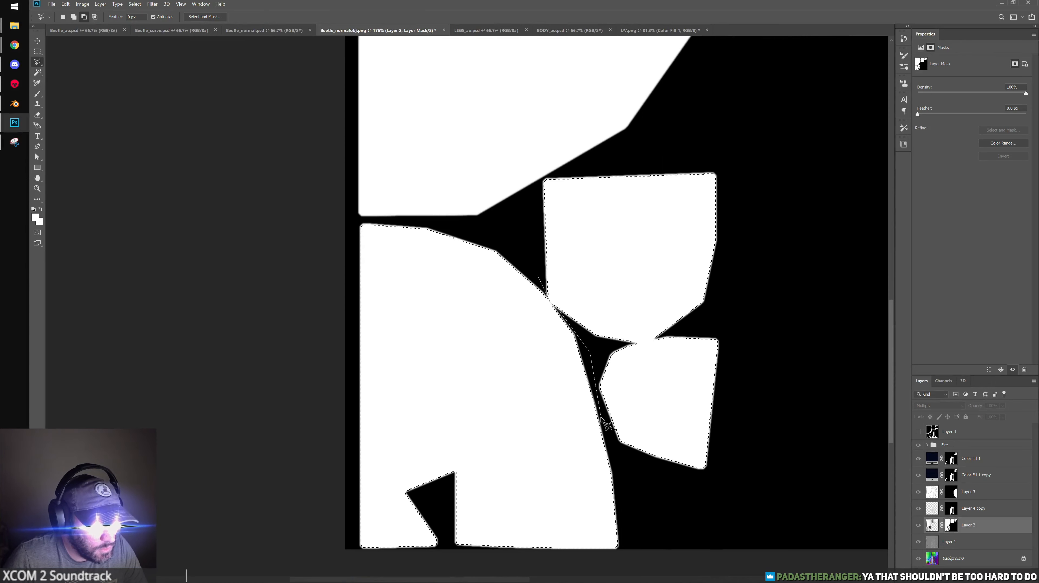
click(627, 484)
click(782, 504)
click(726, 147)
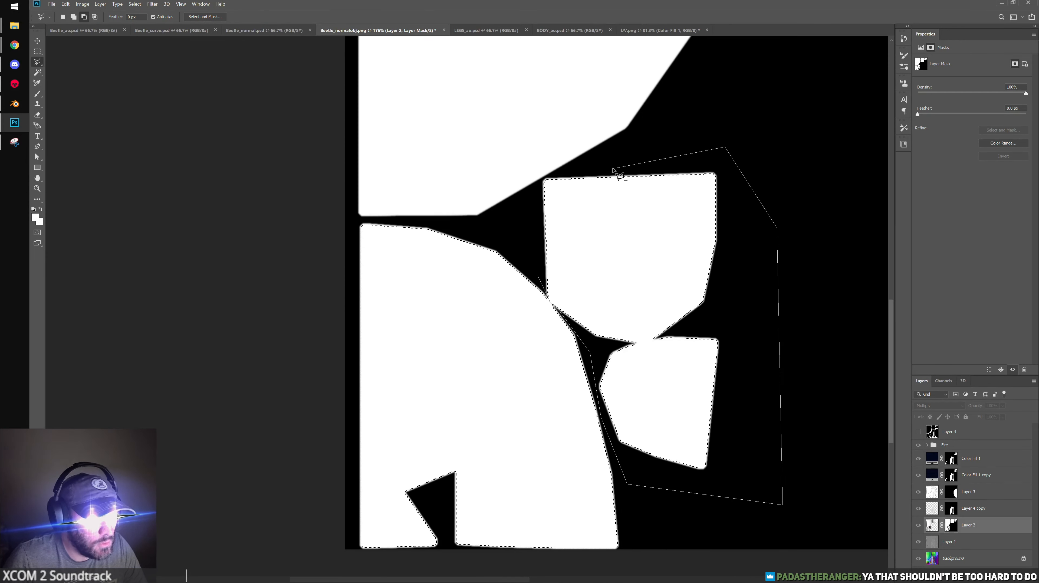
click(612, 167)
click(547, 168)
click(509, 210)
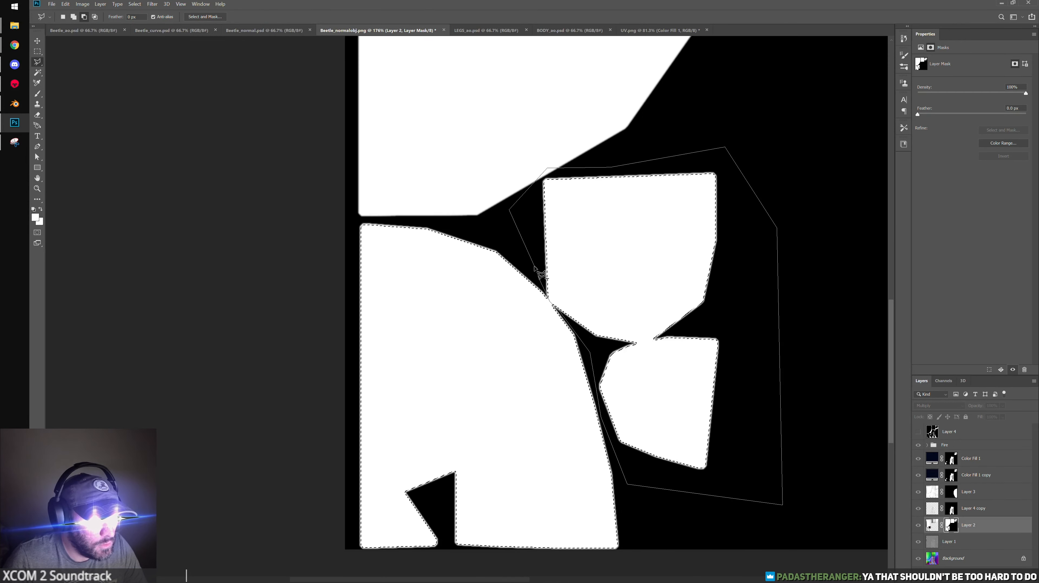
click(531, 271)
Return to the normal texture view and paint the remaining gaps in the head's dark edge patch on Layer 2's pixels
alt+click(954, 527)
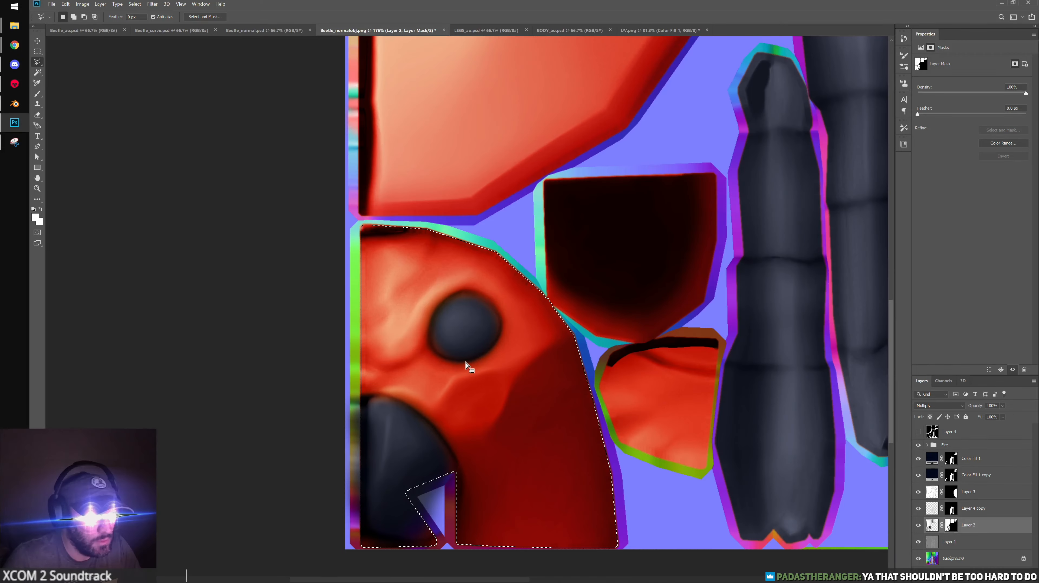
alt+scroll(490, 364, up, 8)
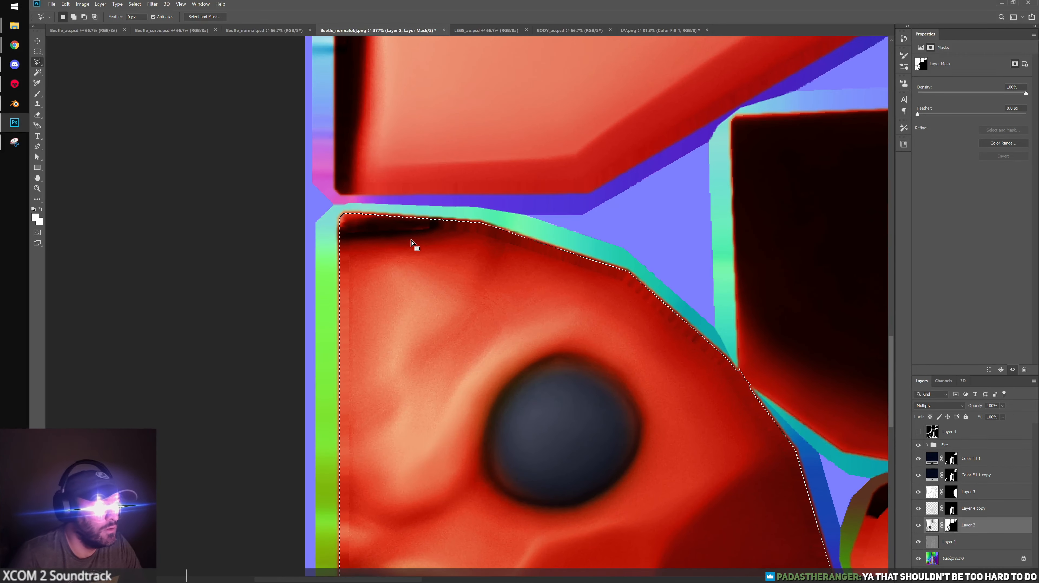
key(b)
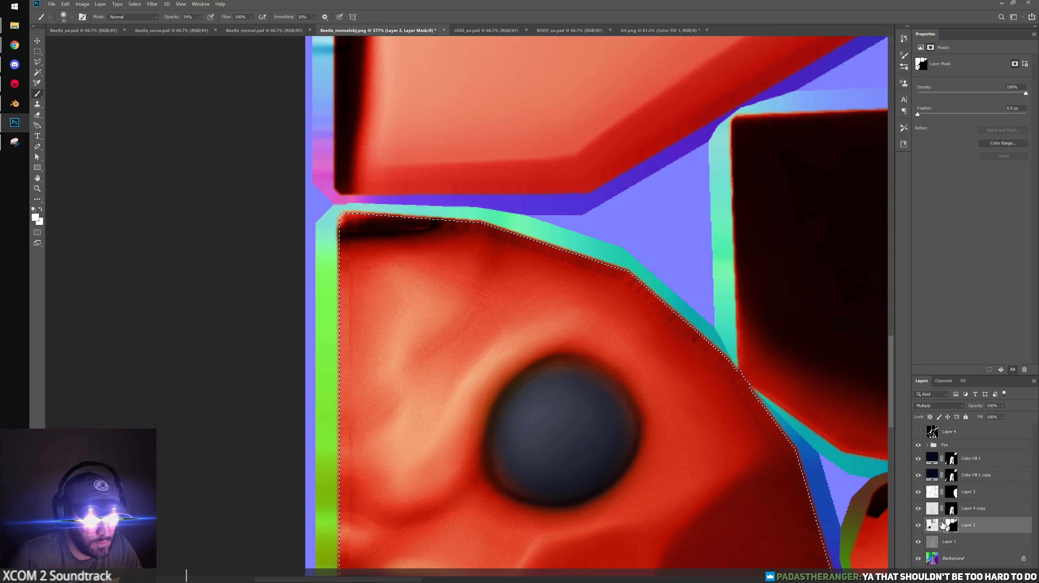
click(933, 525)
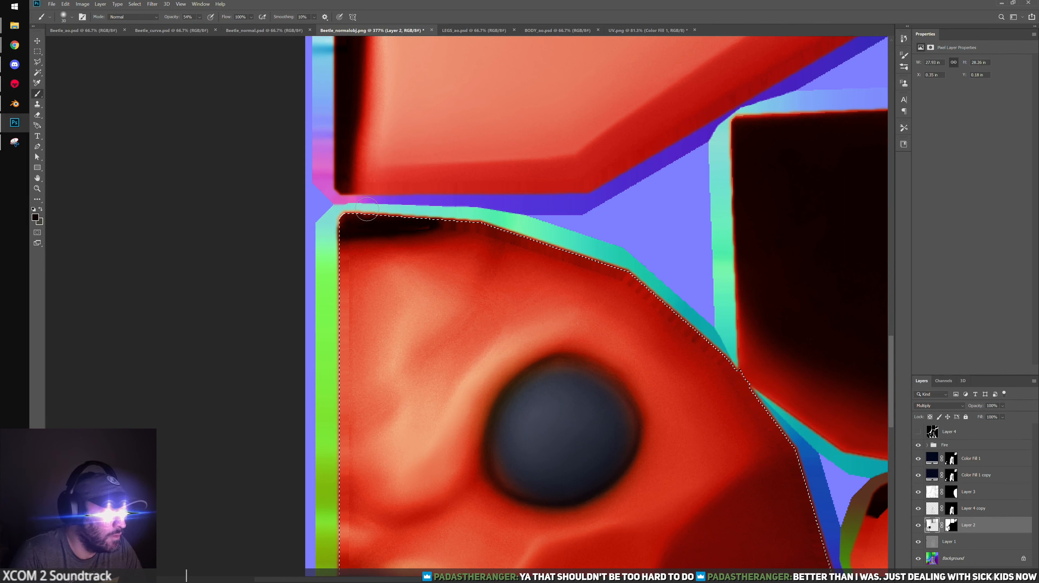
Smudge the dark patch along the head piece's upper edge within the selection to blend it into the red, adjusting the brush size
click(37, 200)
click(262, 224)
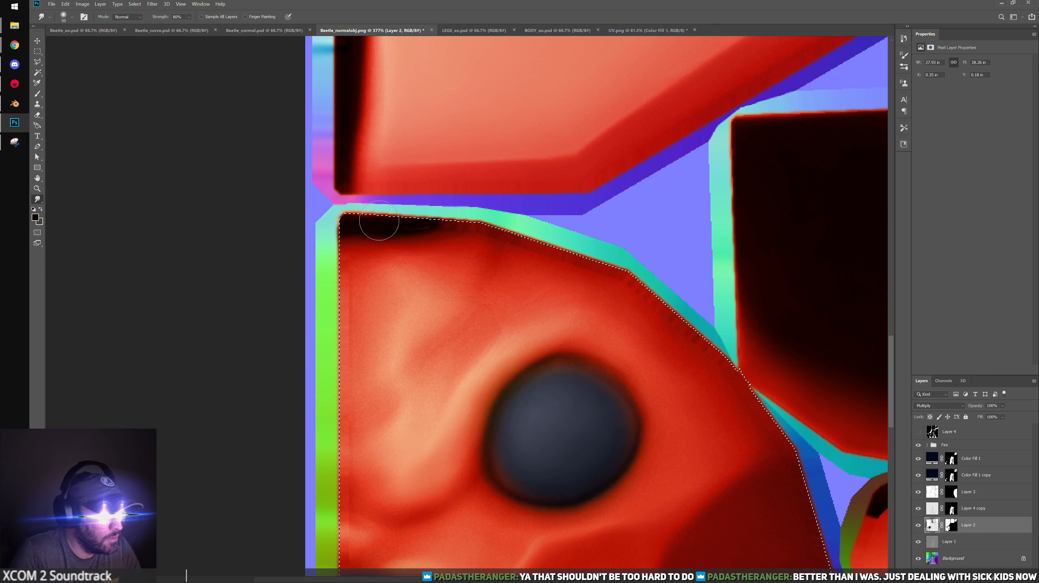
mouse_move(436, 222)
mouse_down()
mouse_move(510, 242)
mouse_move(475, 229)
mouse_up()
key(bracketright)
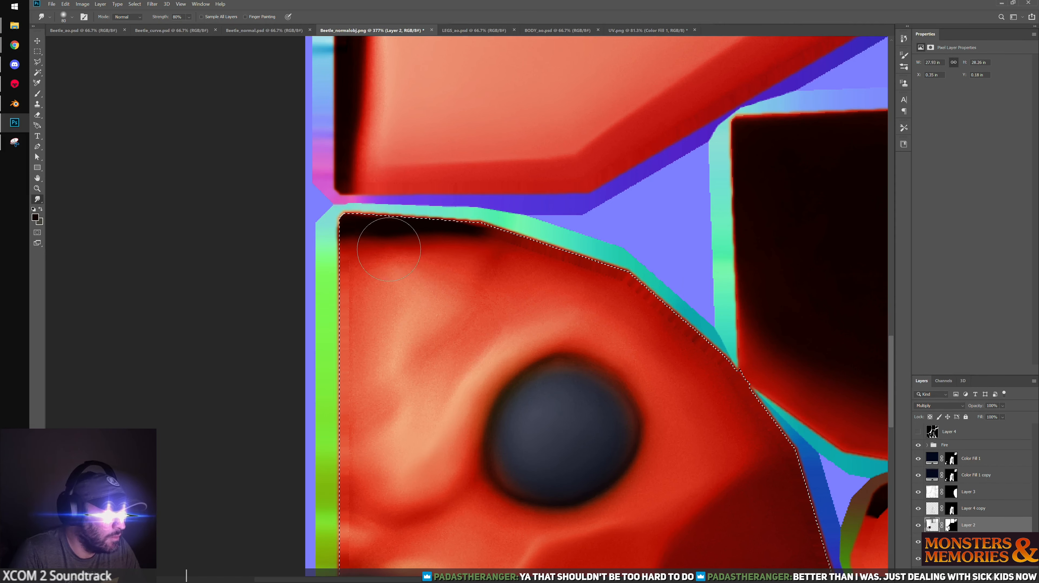
key(bracketright)
key(bracketright)
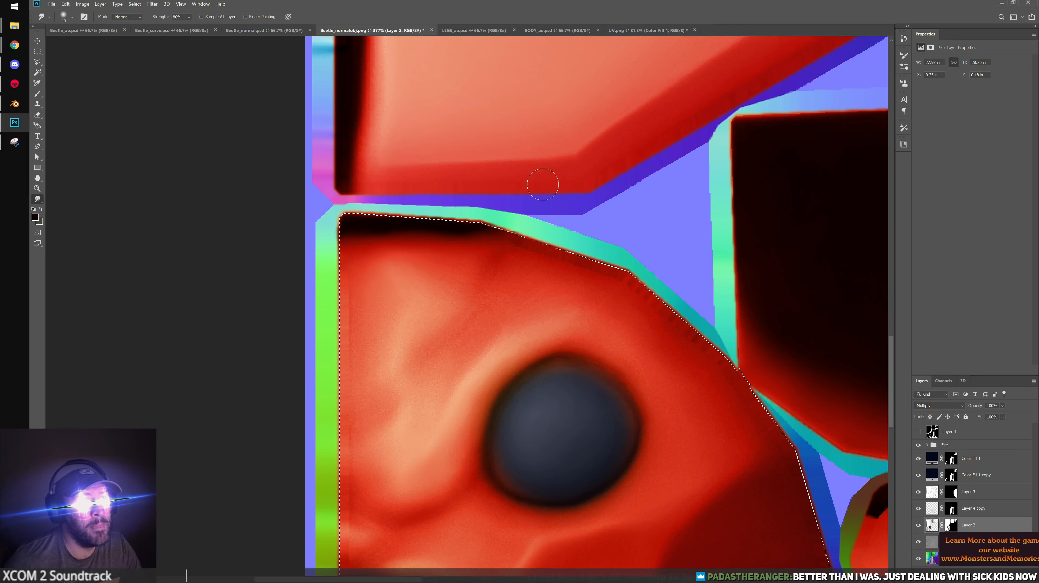
Save the edited texture in PNG format as Beetle_normalobj.png, replacing the existing file
alt+scroll(543, 185, down, 1)
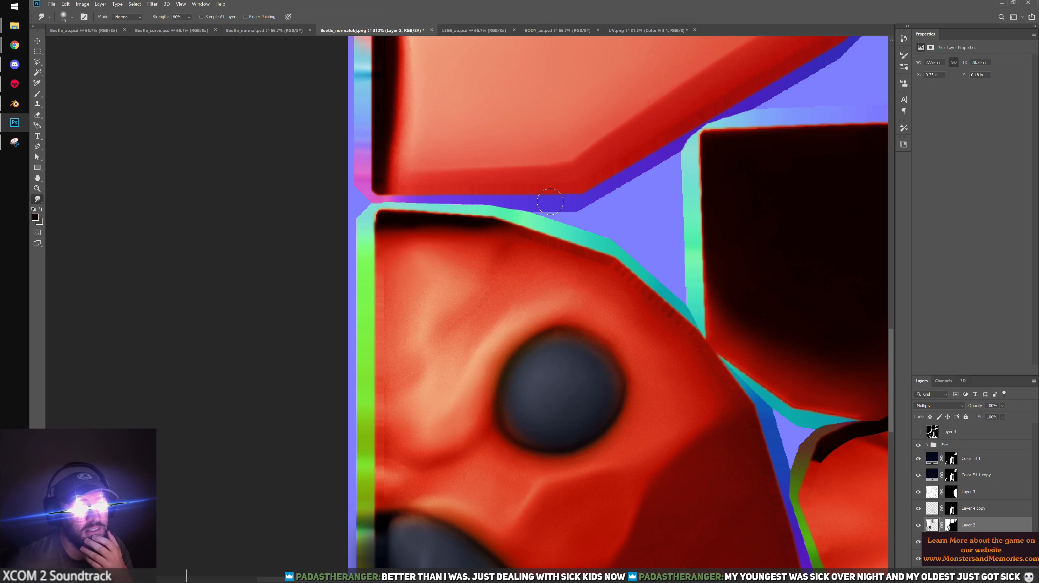
alt+scroll(550, 202, down, 3)
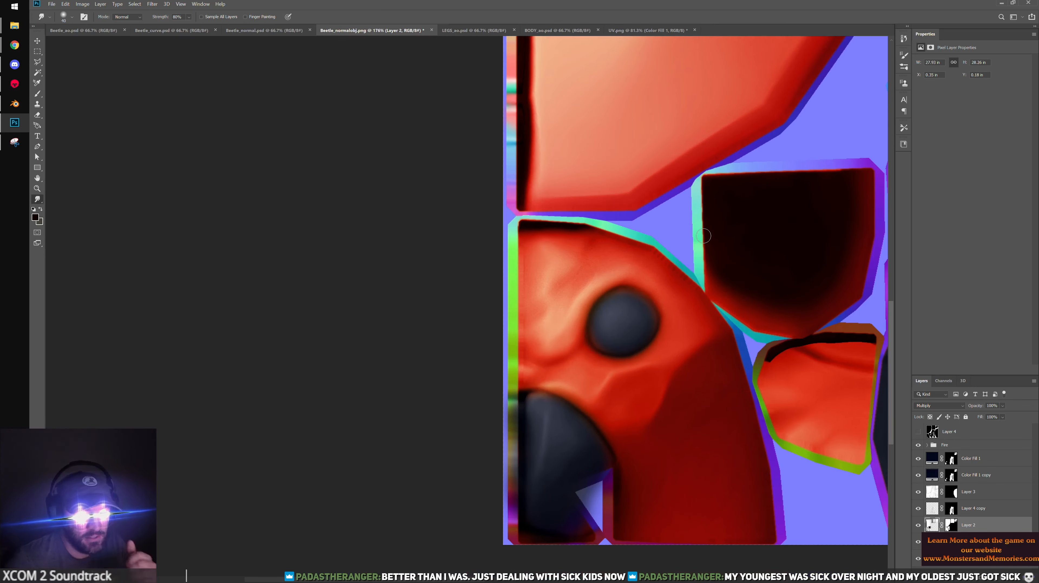
alt+scroll(468, 245, down, 2)
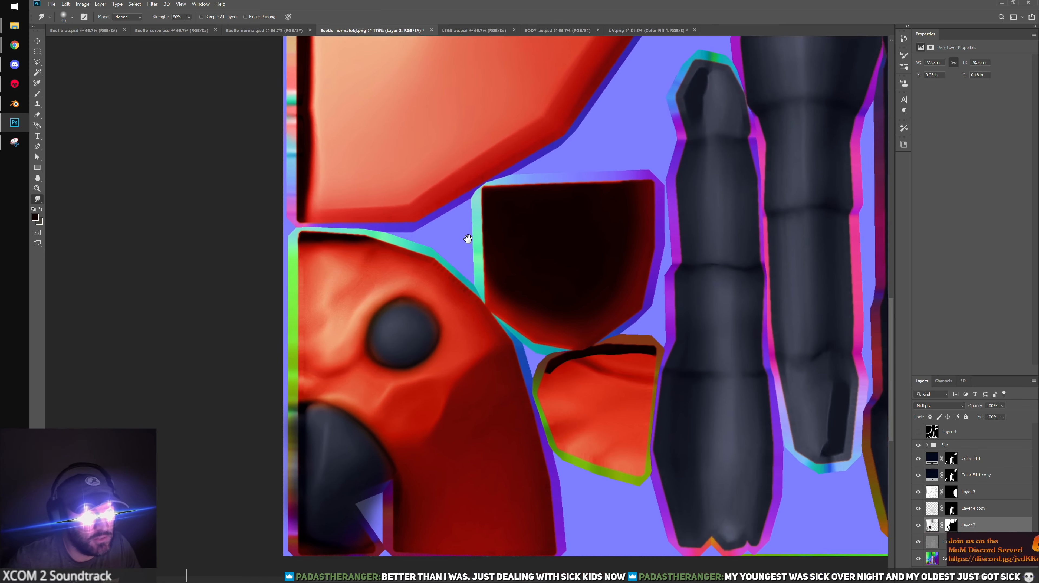
drag(534, 241, 469, 271)
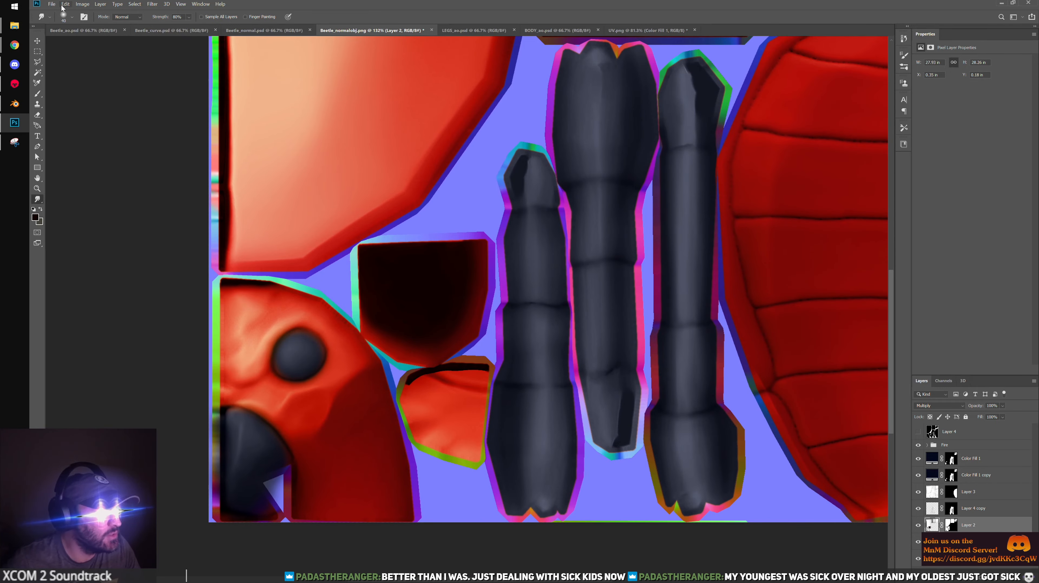
click(52, 4)
click(63, 90)
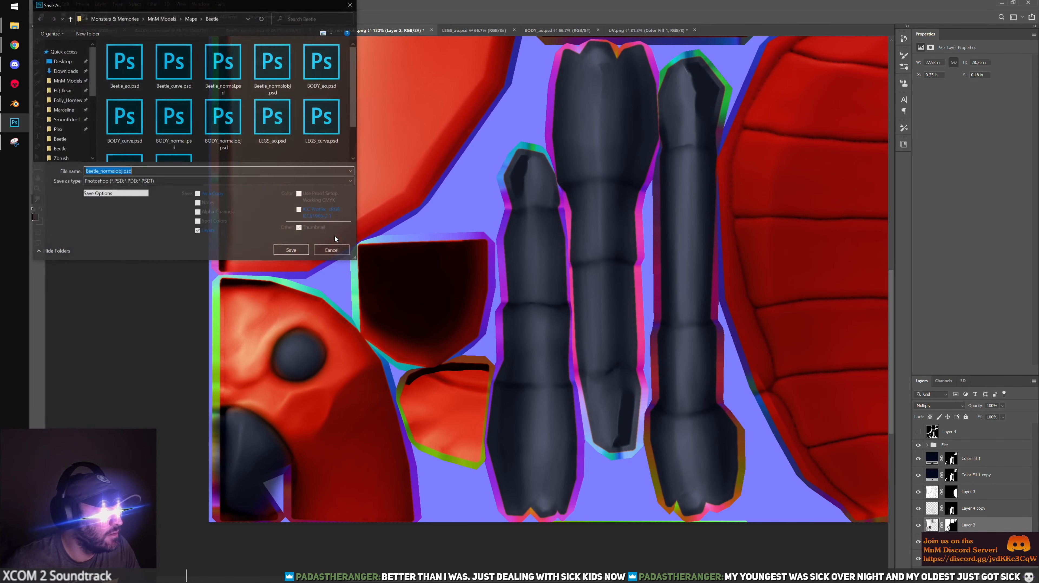
click(159, 181)
click(126, 309)
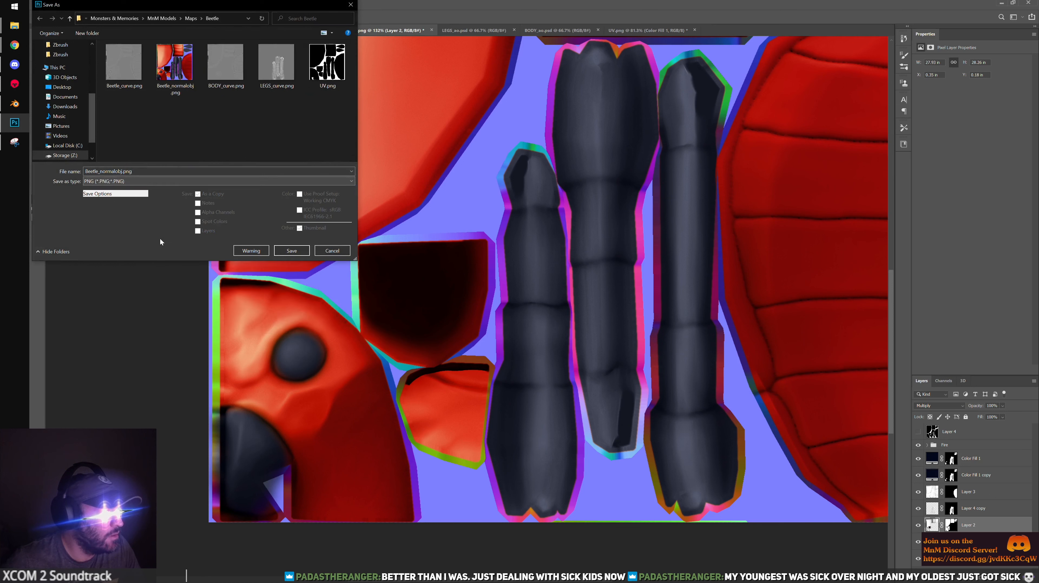
click(291, 251)
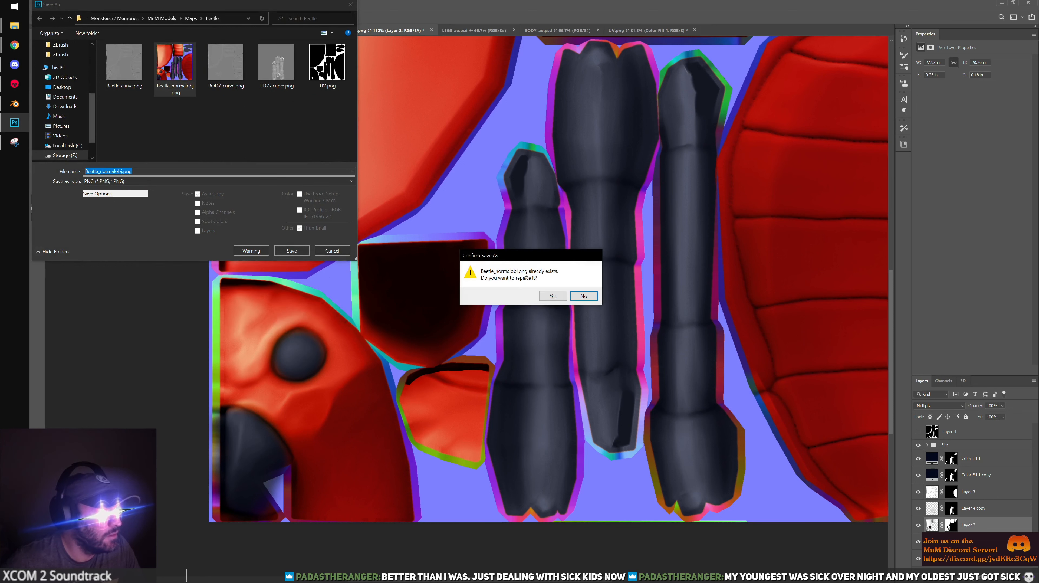
click(556, 301)
click(576, 180)
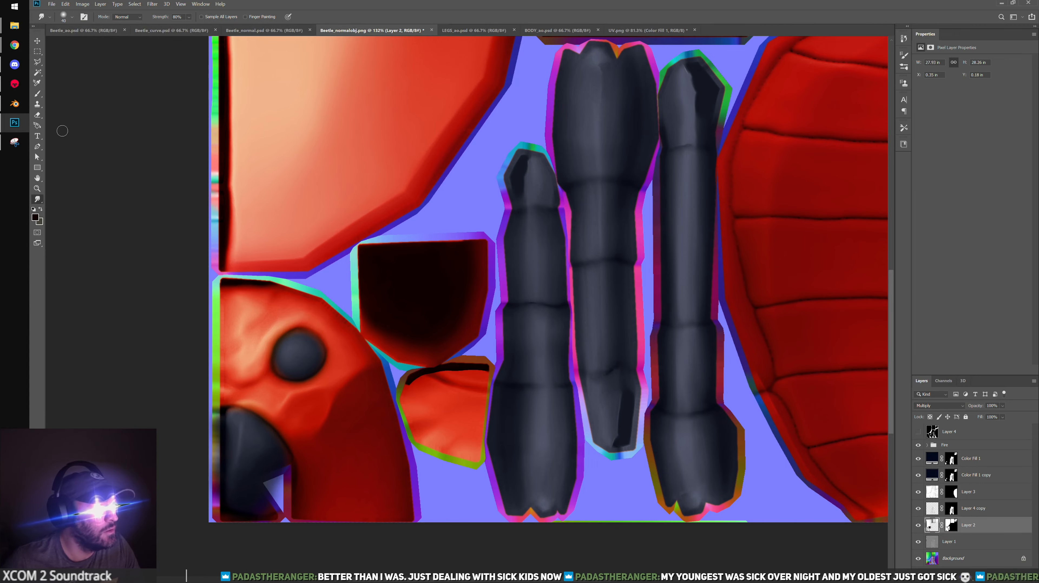
Switch to Blender and reassign Beetle_normalobj.png from the Maps/Beetle folder as Material.002's base color image
click(19, 107)
click(440, 189)
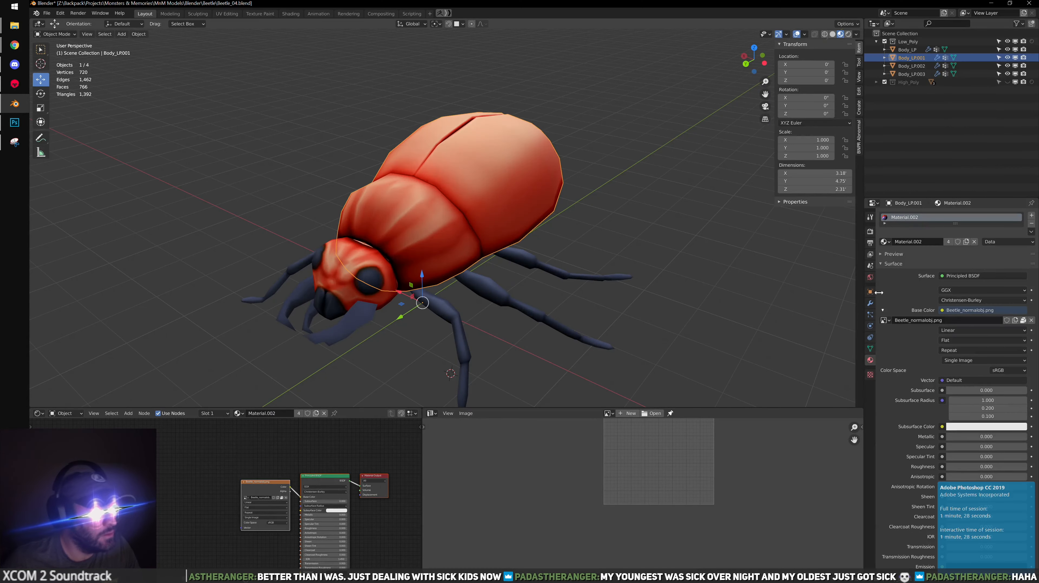
click(1032, 321)
click(1002, 320)
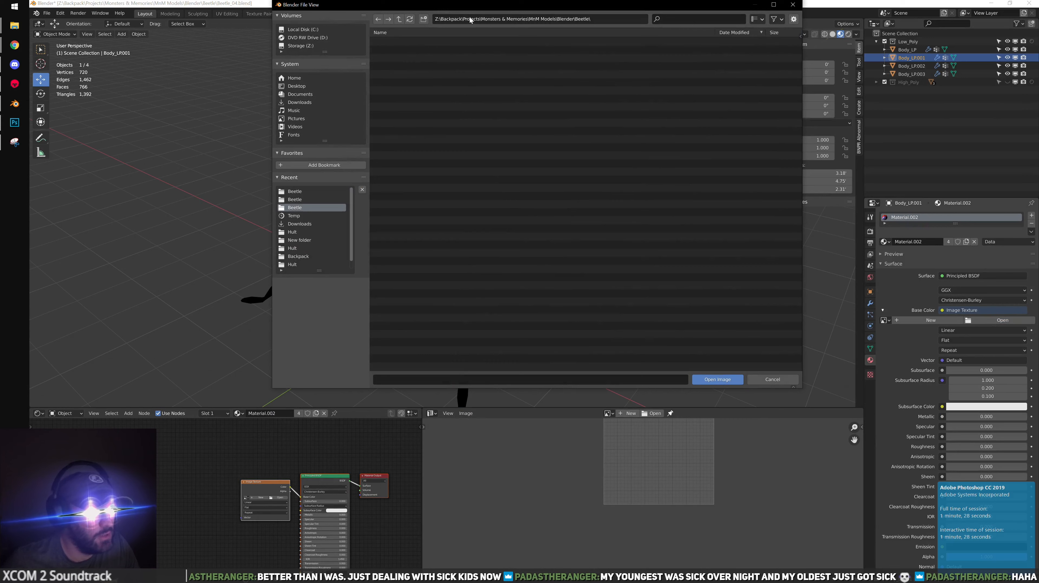
drag(465, 5, 472, 105)
drag(465, 0, 651, 449)
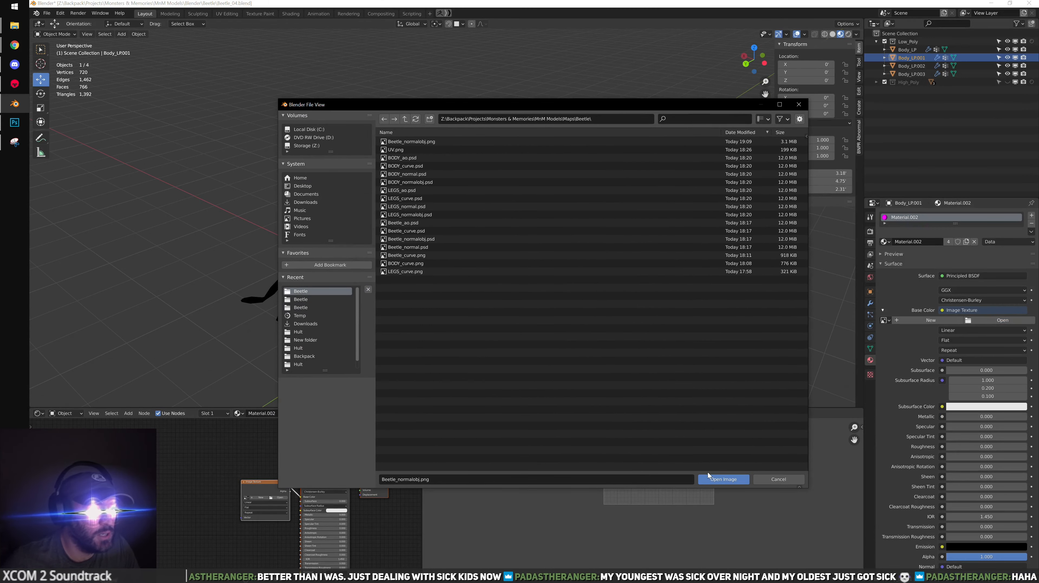
click(723, 479)
Deselect the model and examine the updated texture on the beetle's head, thorax and shell from several angles
click(638, 233)
scroll(638, 233, up, 4)
scroll(504, 238, down, 4)
middle_drag(505, 238, 424, 237)
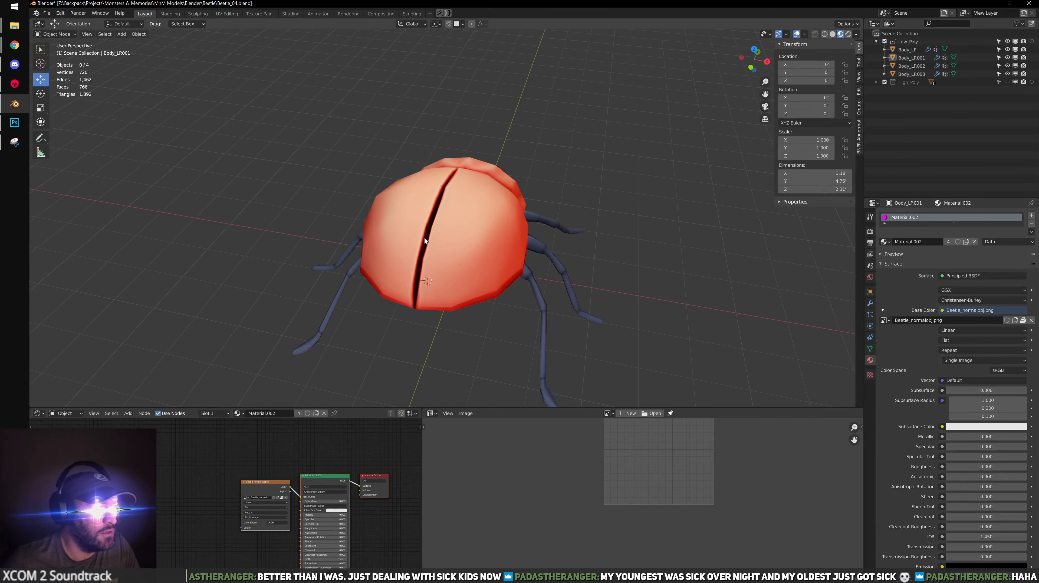
scroll(220, 216, up, 3)
middle_drag(221, 215, 387, 195)
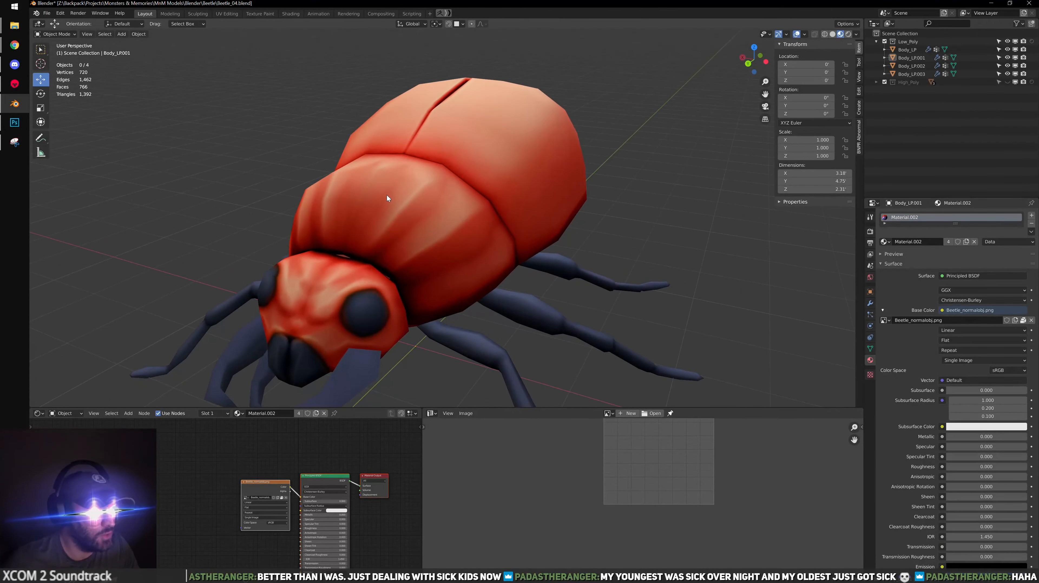
scroll(387, 196, up, 3)
middle_drag(317, 244, 388, 262)
scroll(389, 244, up, 2)
scroll(388, 262, down, 1)
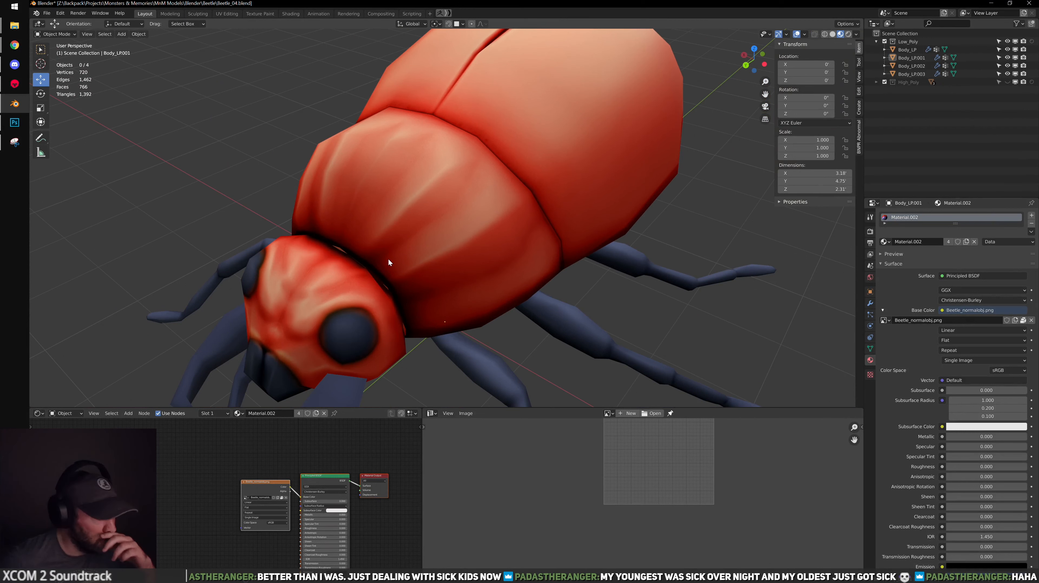
scroll(346, 293, down, 3)
middle_drag(347, 293, 534, 259)
scroll(491, 268, down, 1)
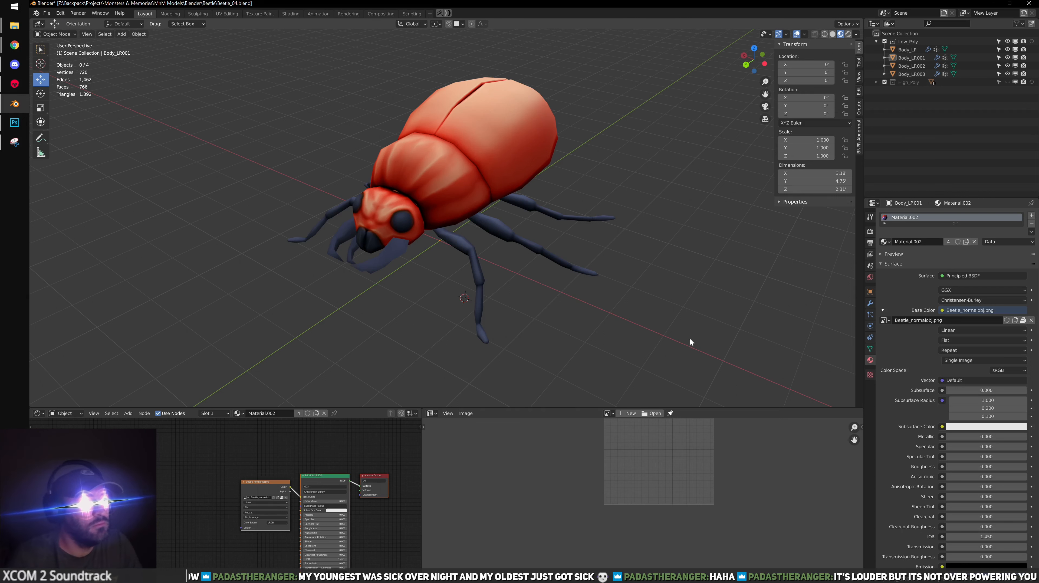
scroll(607, 198, up, 2)
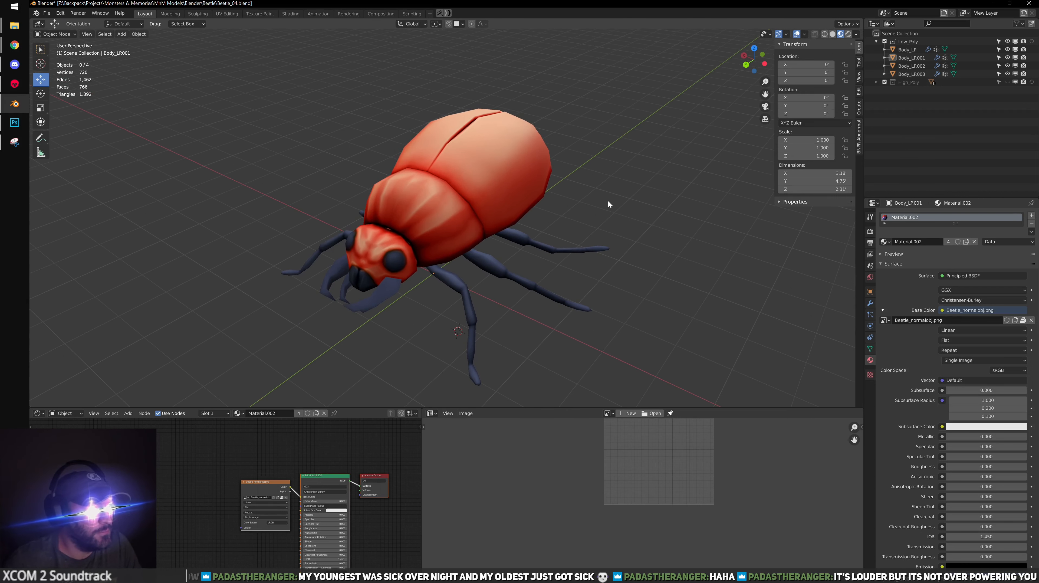
scroll(608, 200, up, 3)
shift+middle_drag(384, 223, 447, 212)
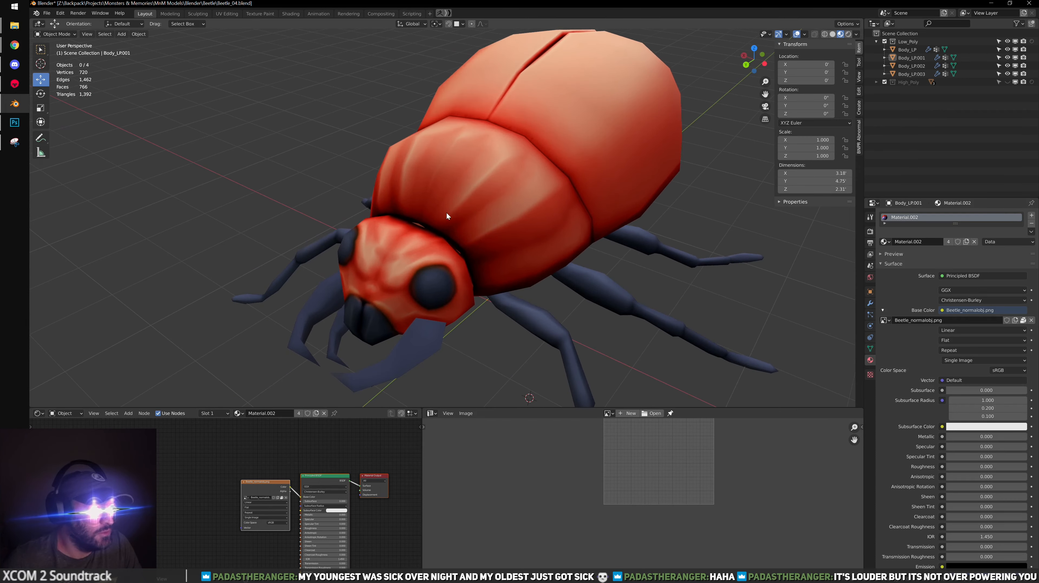
Isolate the thorax segment behind the head, examine it from another angle and return to the full beetle
click(524, 202)
key(KP_Divide)
middle_drag(525, 201, 503, 259)
key(KP_Divide)
Switch back to Photoshop, display Layer 2's mask alone and select the connected white area covering the head and its two neighbouring pieces
click(14, 122)
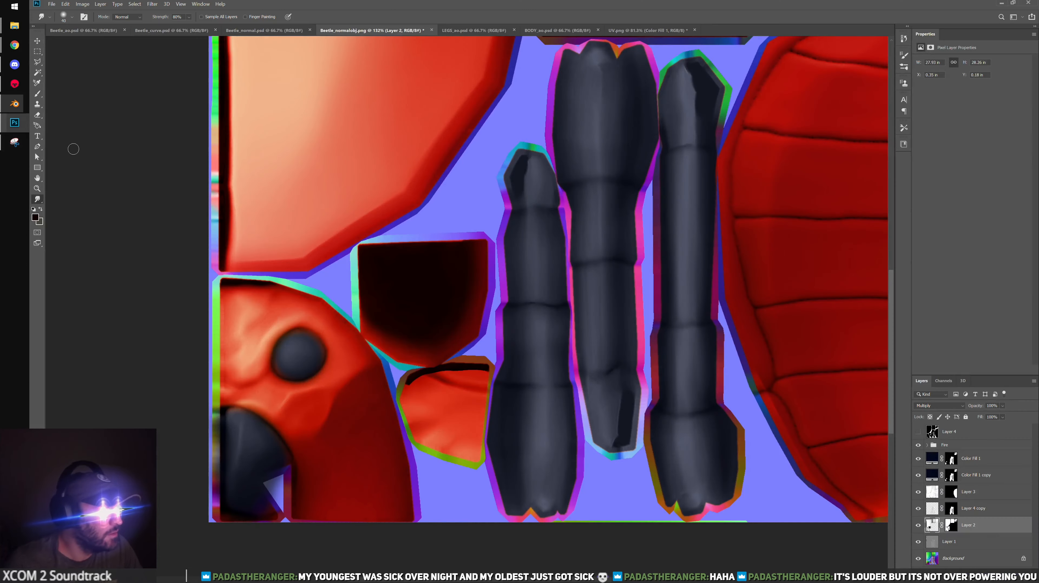
alt+scroll(345, 317, up, 3)
drag(345, 317, 441, 143)
alt+scroll(414, 371, up, 6)
drag(400, 340, 472, 332)
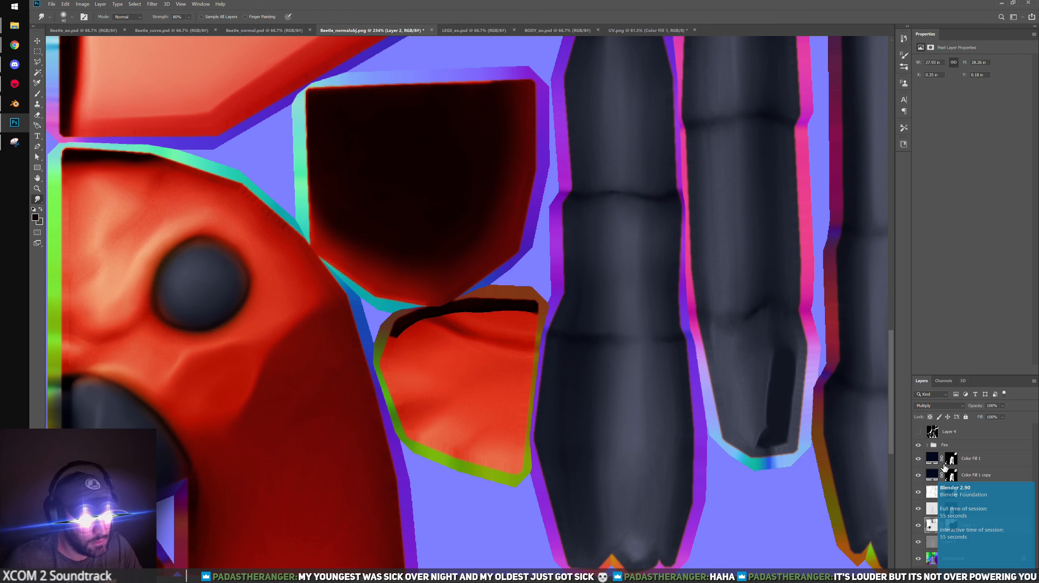
click(919, 526)
click(918, 526)
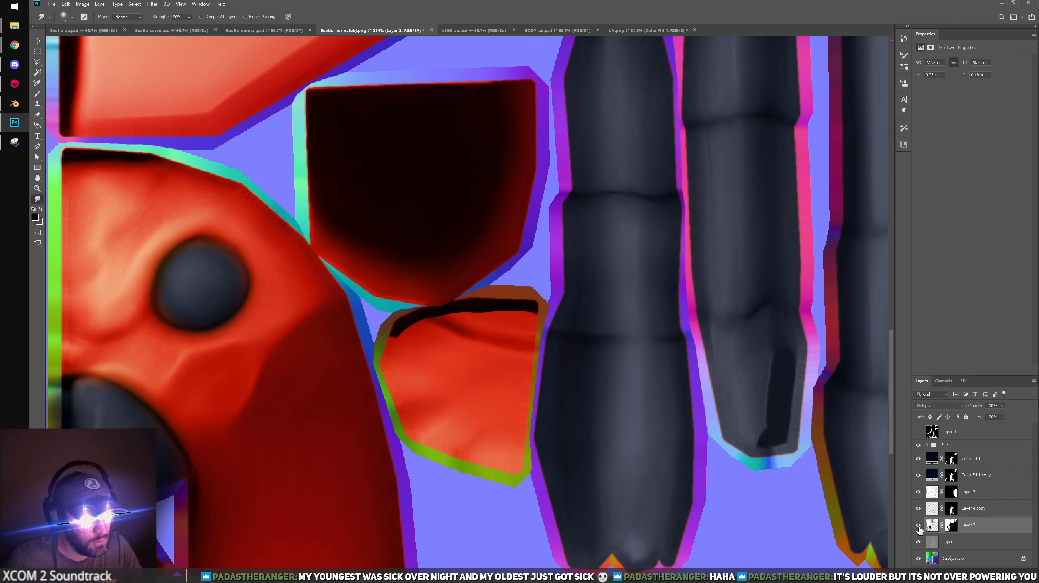
click(948, 526)
alt+click(947, 525)
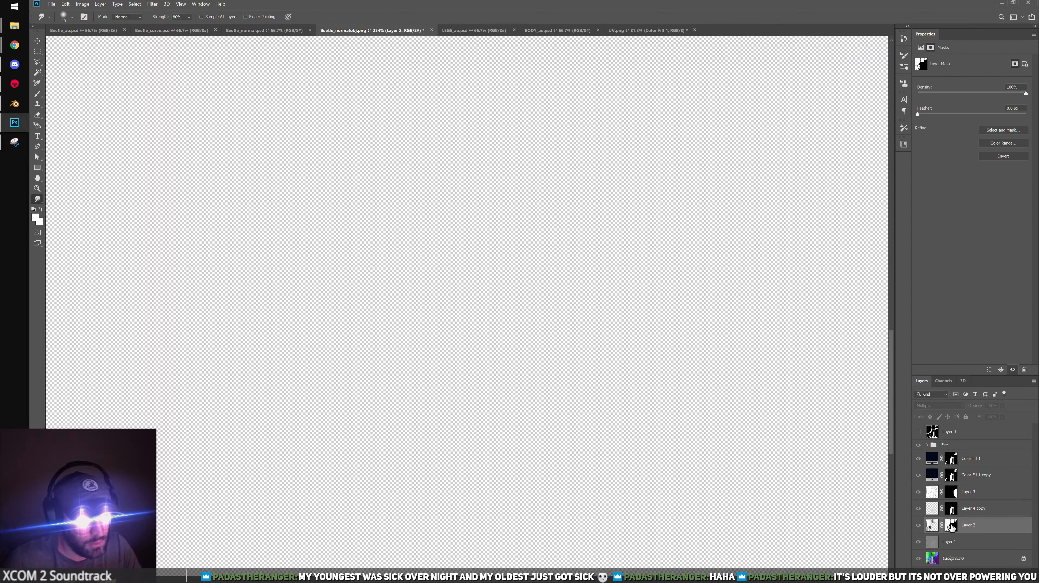
key(w)
click(485, 361)
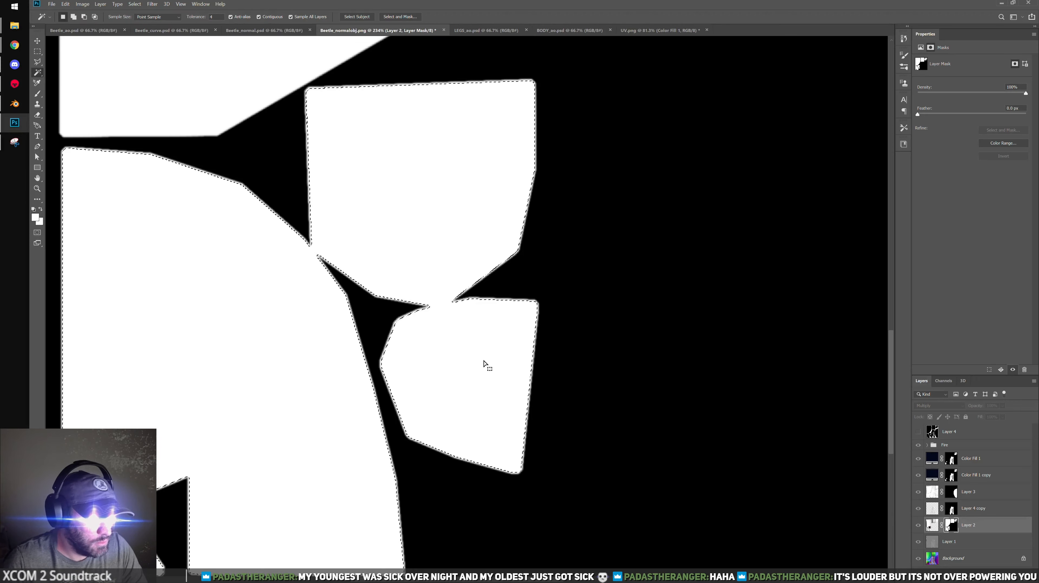
Subtract the upper of the two pieces beside the head from the selection with the Polygonal Lasso
key(l)
click(494, 290)
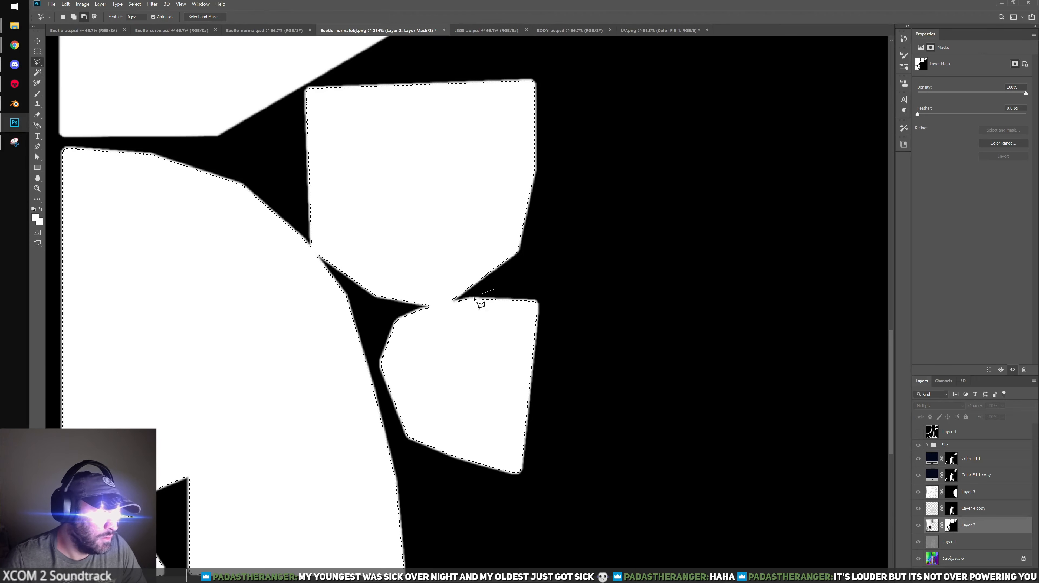
click(400, 314)
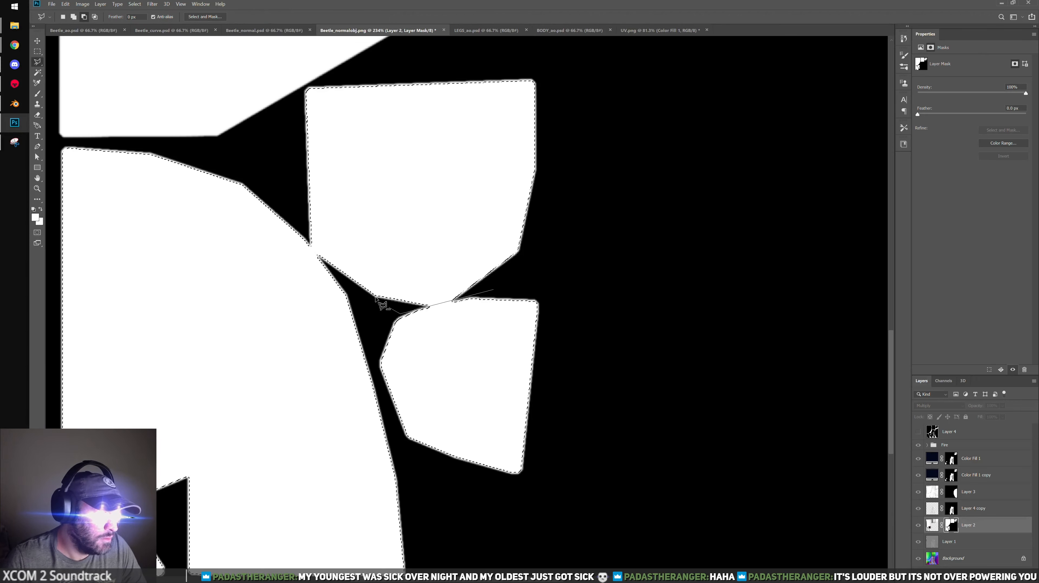
click(287, 238)
click(281, 101)
click(331, 41)
click(571, 67)
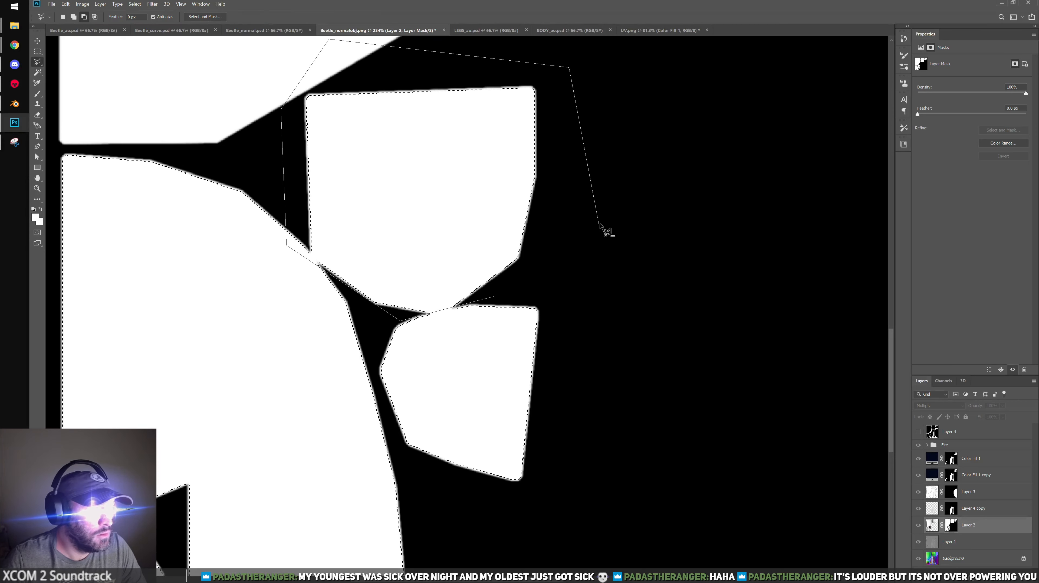
click(599, 222)
double_click(512, 296)
Subtract the large head piece with the Polygonal Lasso, keeping only the small lower piece selected
drag(237, 337, 441, 250)
alt+scroll(441, 253, down, 4)
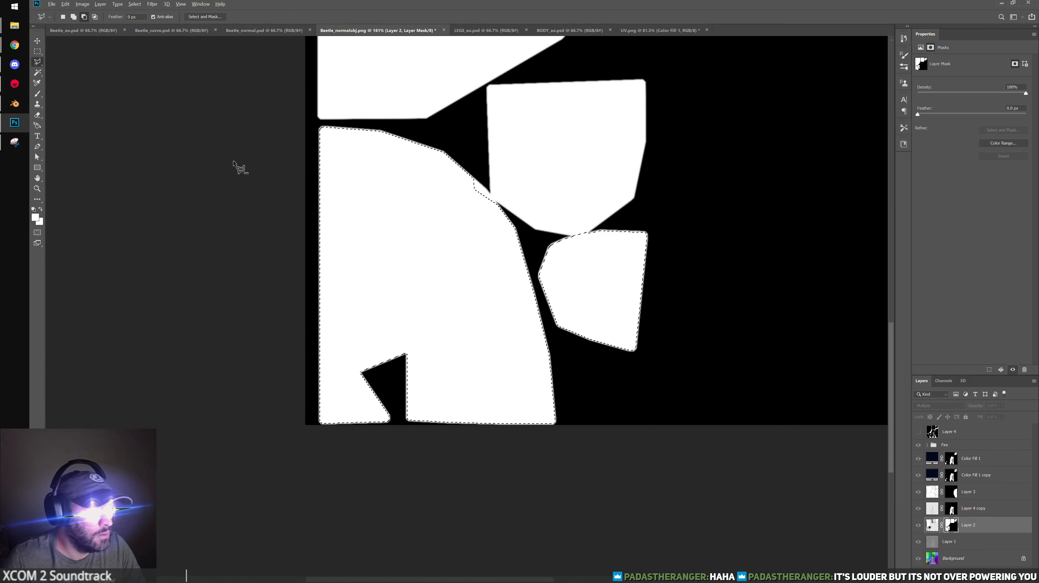
click(305, 126)
click(235, 136)
click(268, 476)
click(606, 457)
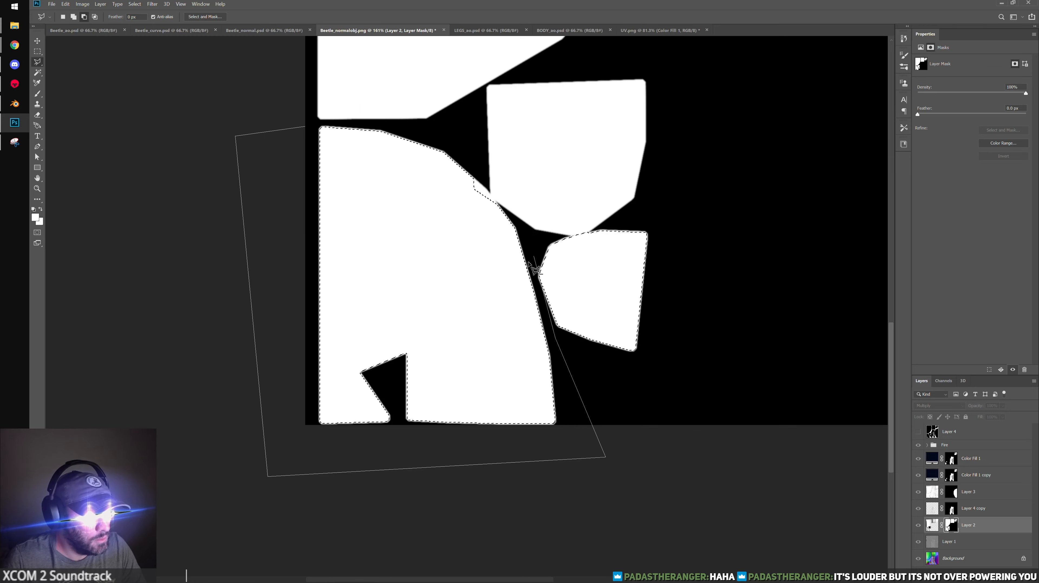
click(494, 152)
click(391, 78)
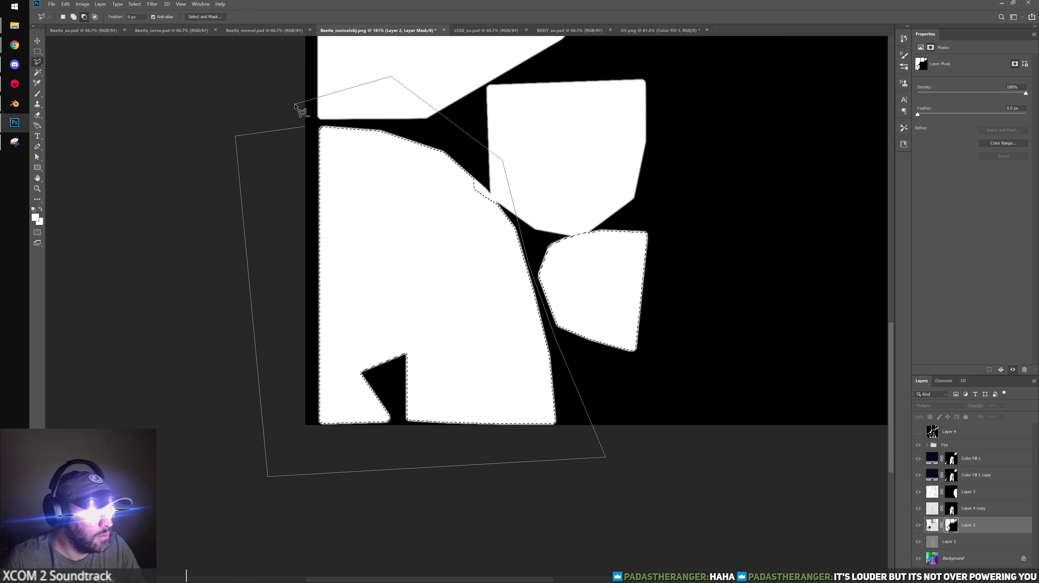
click(305, 126)
Return to the normal texture view and paint the selected small piece black with the Brush on Layer 2's pixels
alt+click(951, 525)
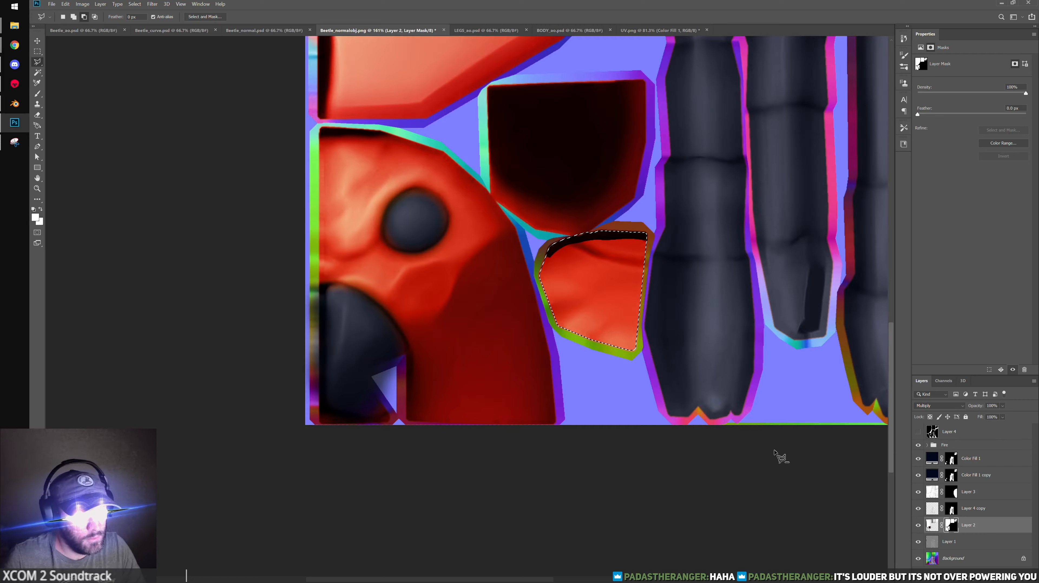
alt+scroll(502, 363, up, 5)
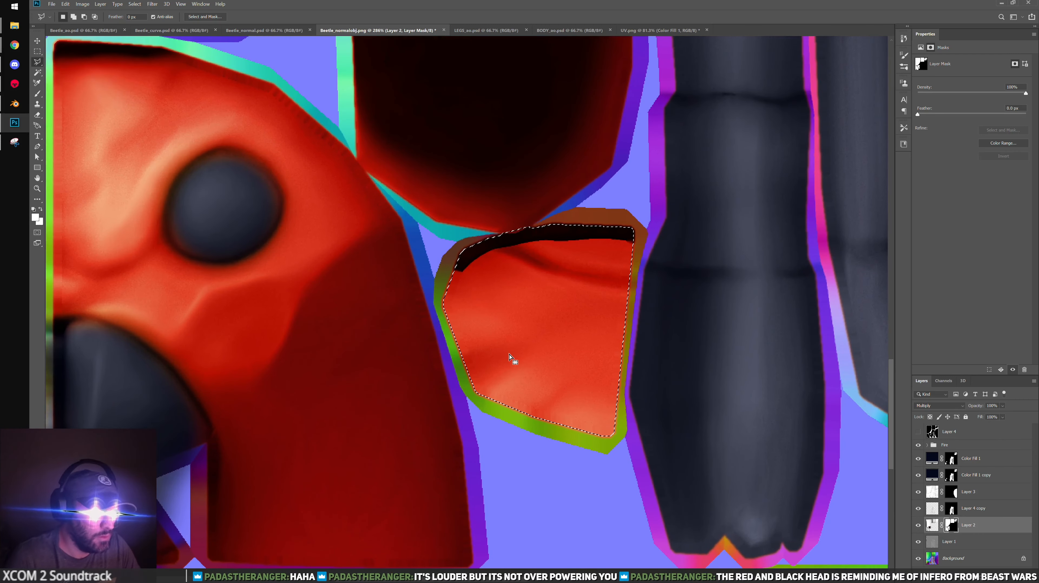
key(b)
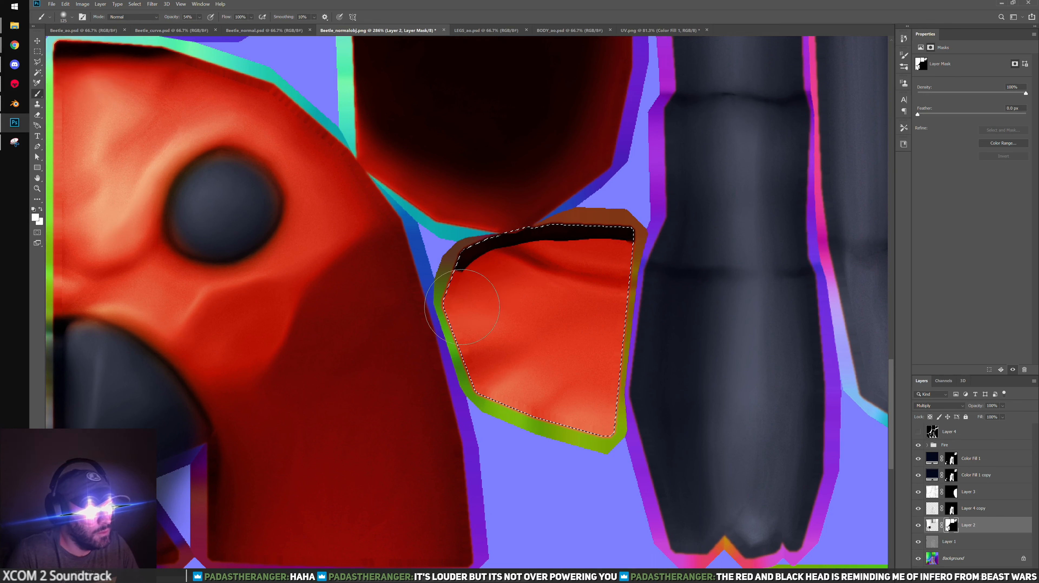
click(934, 525)
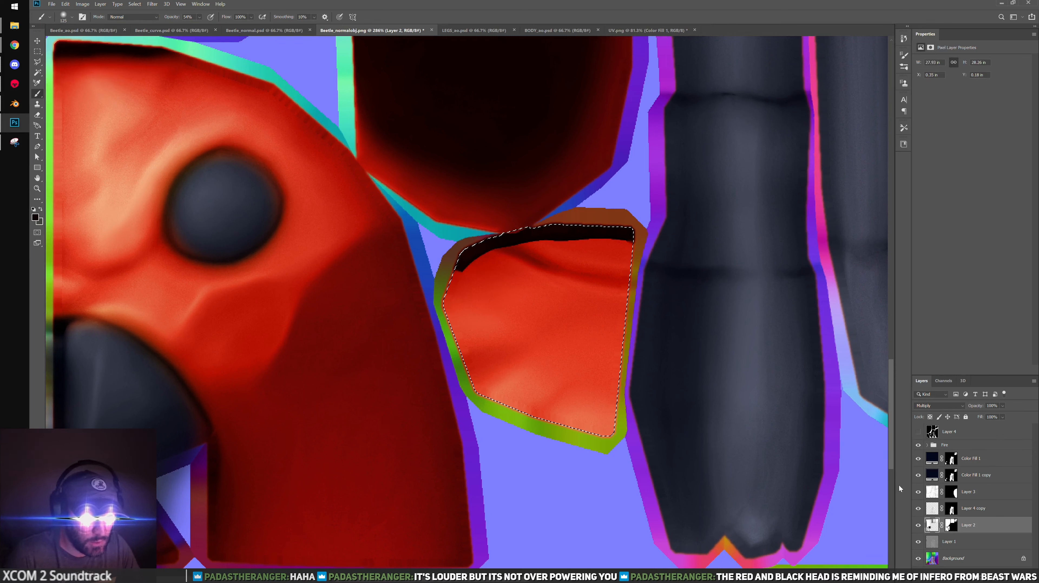
mouse_move(490, 318)
mouse_down()
mouse_move(441, 290)
mouse_move(615, 224)
mouse_up()
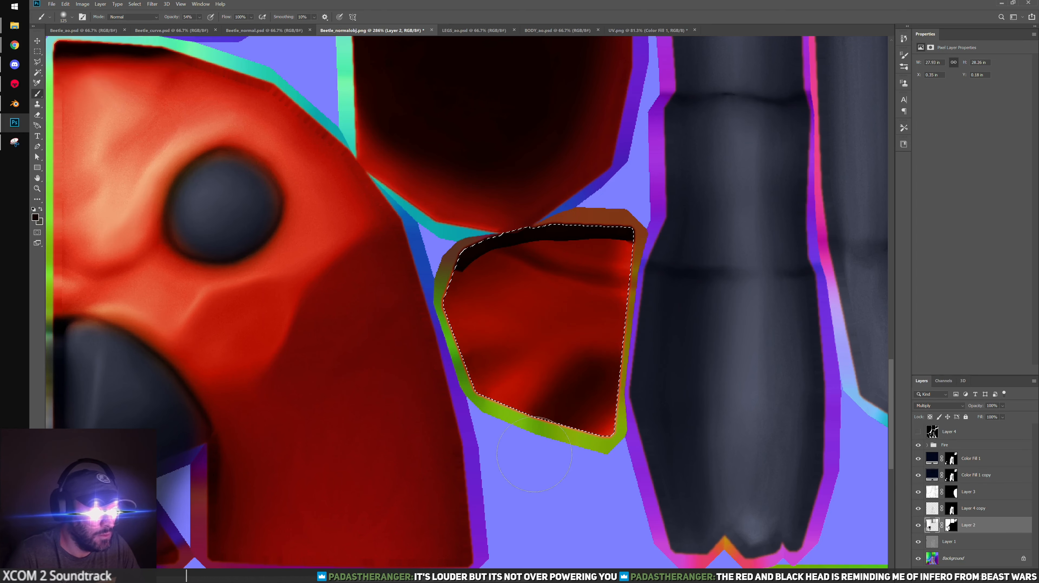
drag(558, 222, 597, 330)
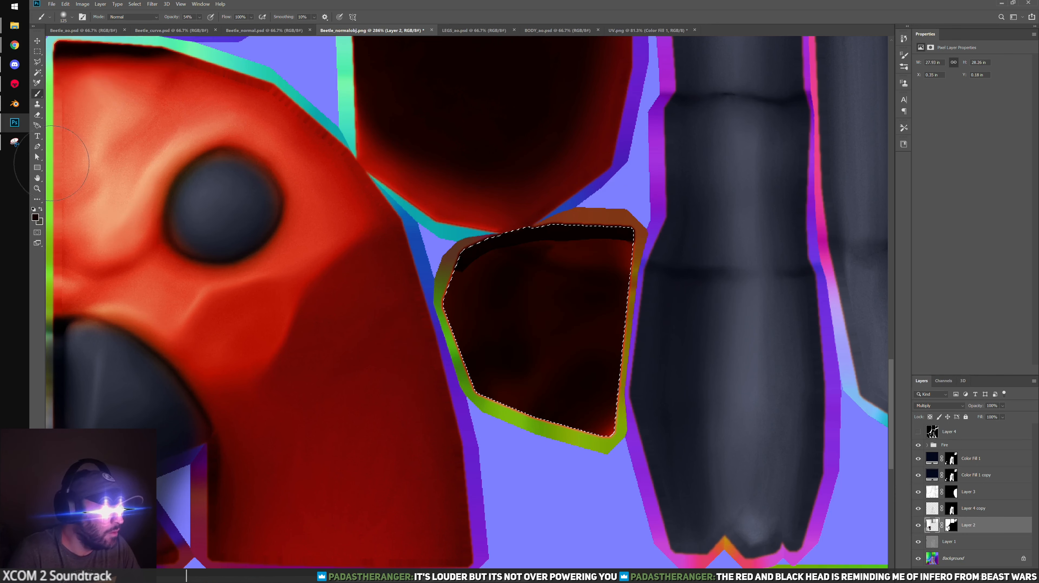
Smudge the selected small piece beside the head to blend its black edges evenly on Layer 2
click(37, 199)
click(537, 306)
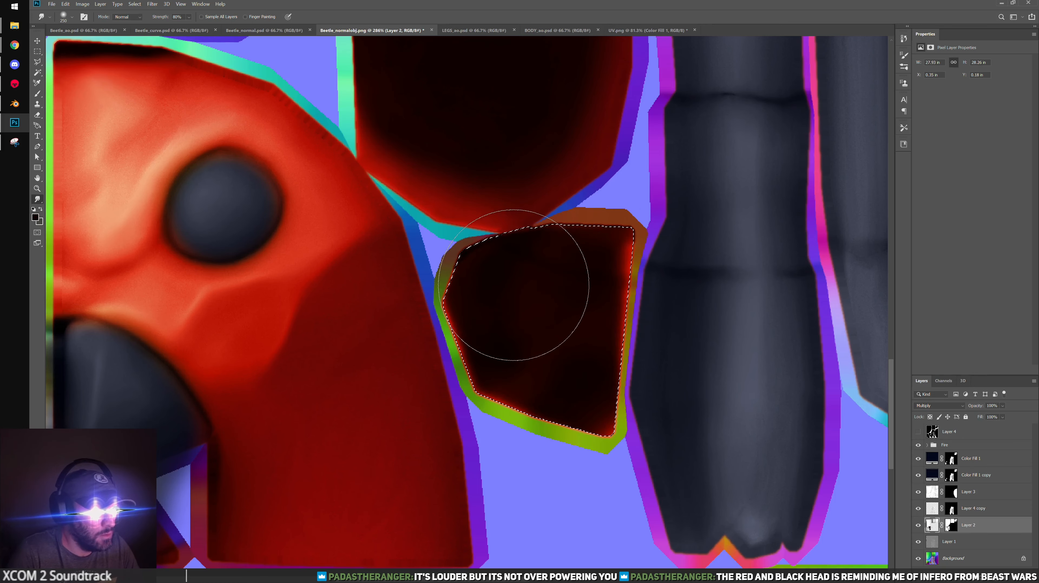
mouse_move(502, 373)
mouse_down()
mouse_move(453, 293)
mouse_move(558, 238)
mouse_up()
mouse_move(617, 278)
mouse_down()
mouse_move(592, 388)
mouse_move(536, 320)
mouse_up()
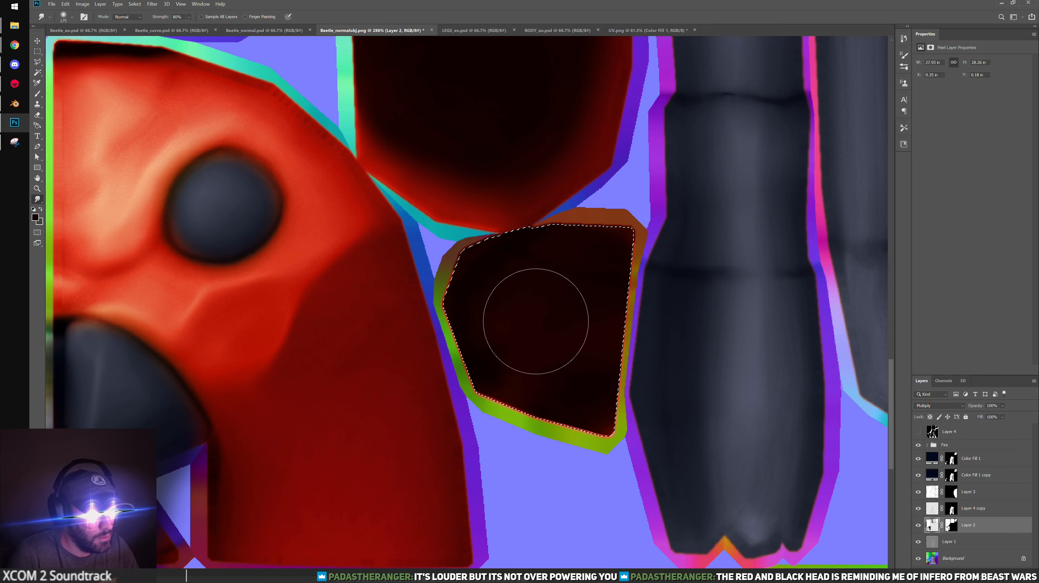
Examine the two darkened pieces beside the head and the neighbouring leg and belly areas of the texture
alt+scroll(580, 269, down, 4)
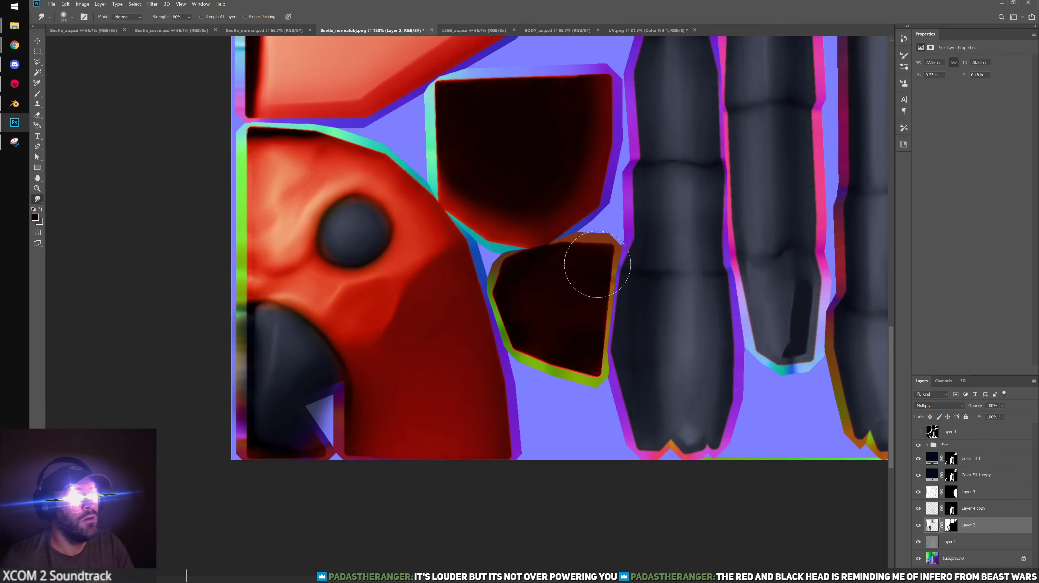
drag(685, 163, 598, 193)
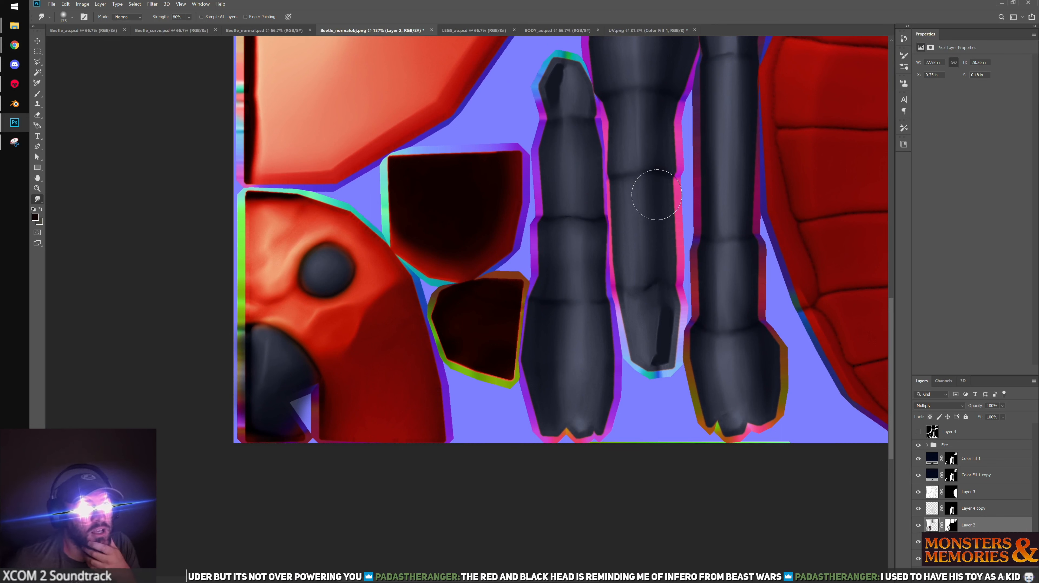
alt+scroll(698, 183, down, 2)
alt+scroll(578, 162, up, 1)
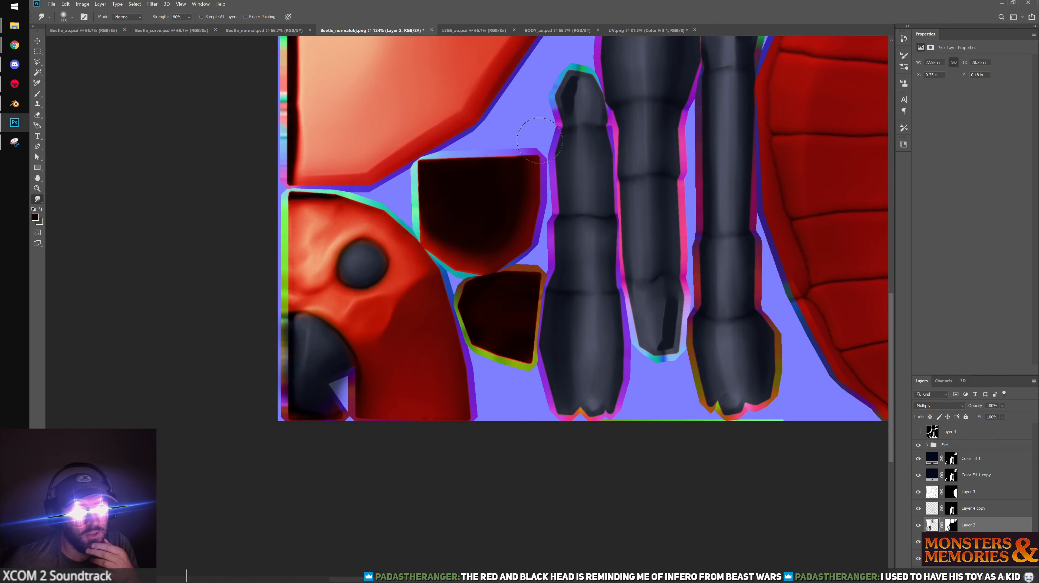
alt+scroll(539, 140, up, 2)
alt+scroll(406, 134, down, 3)
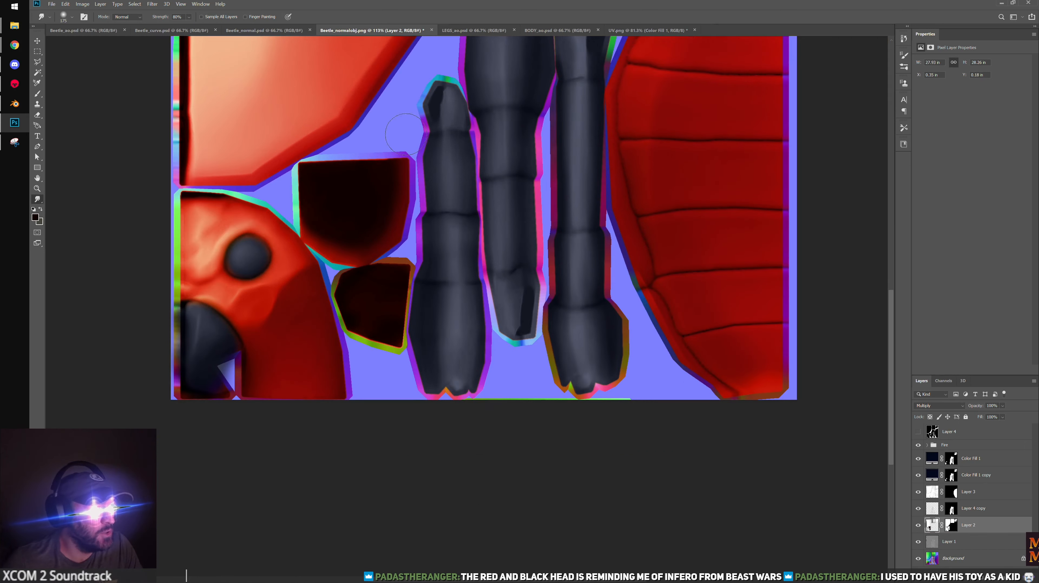
alt+scroll(406, 134, up, 2)
key(v)
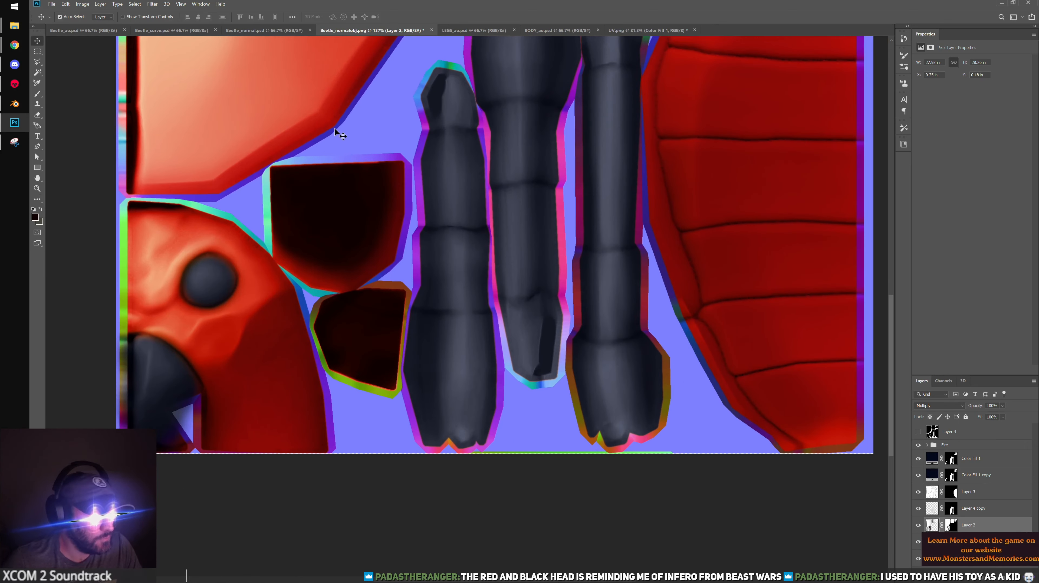
drag(366, 144, 336, 186)
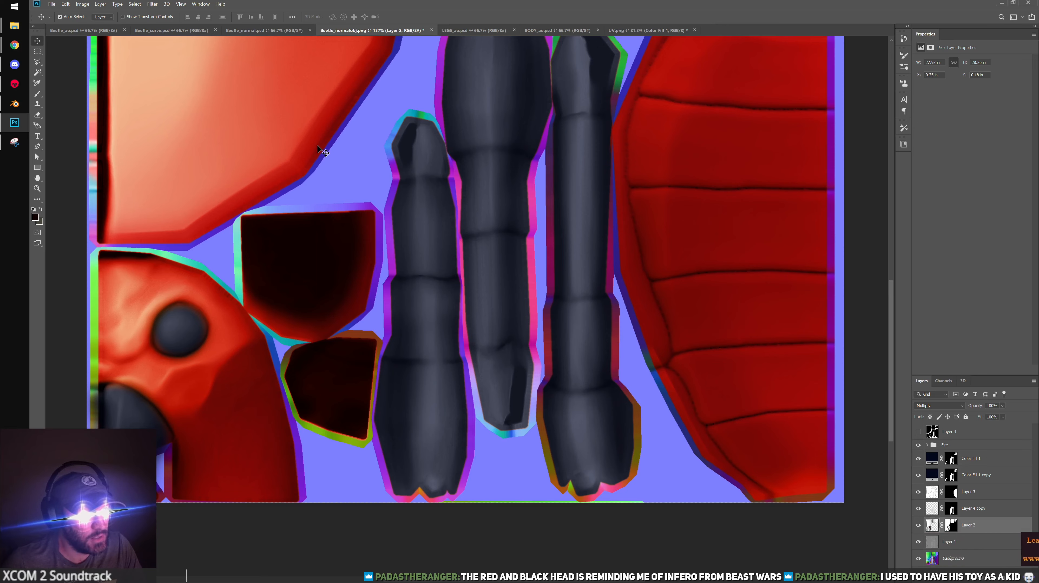
Save the texture as PNG over the existing Beetle_normalobj.png
click(64, 4)
click(73, 92)
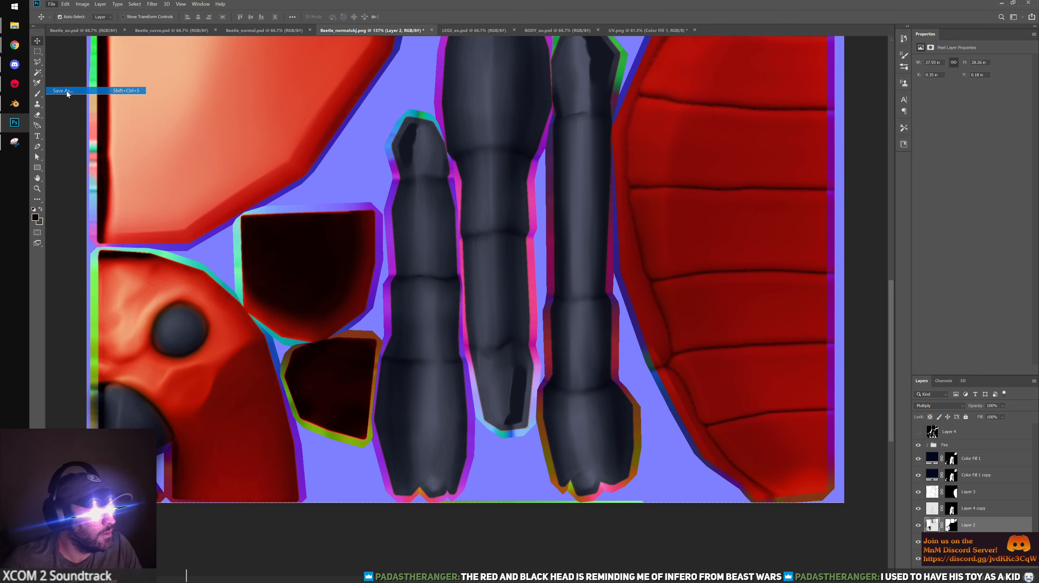
click(147, 182)
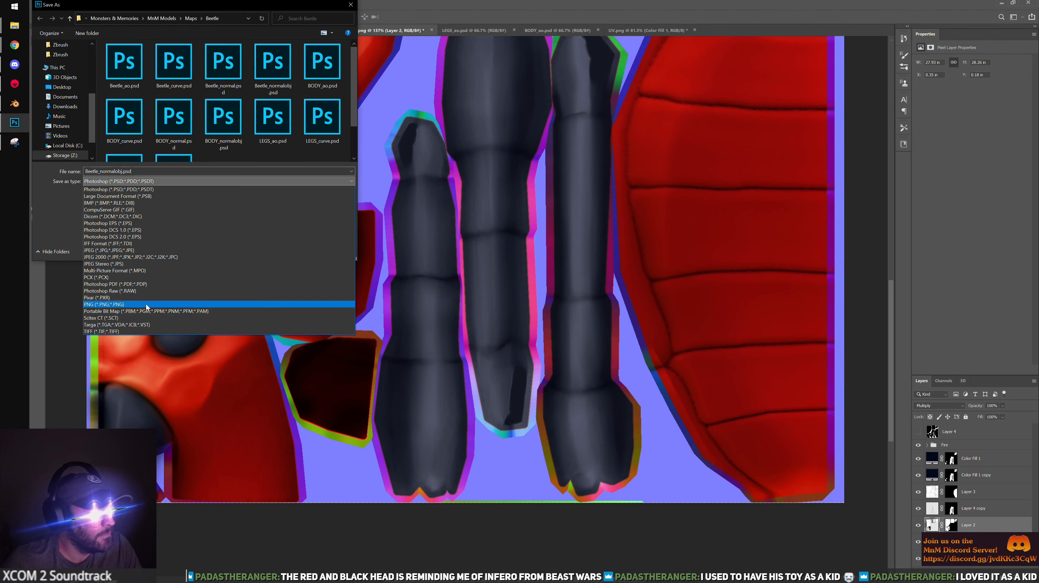
click(153, 302)
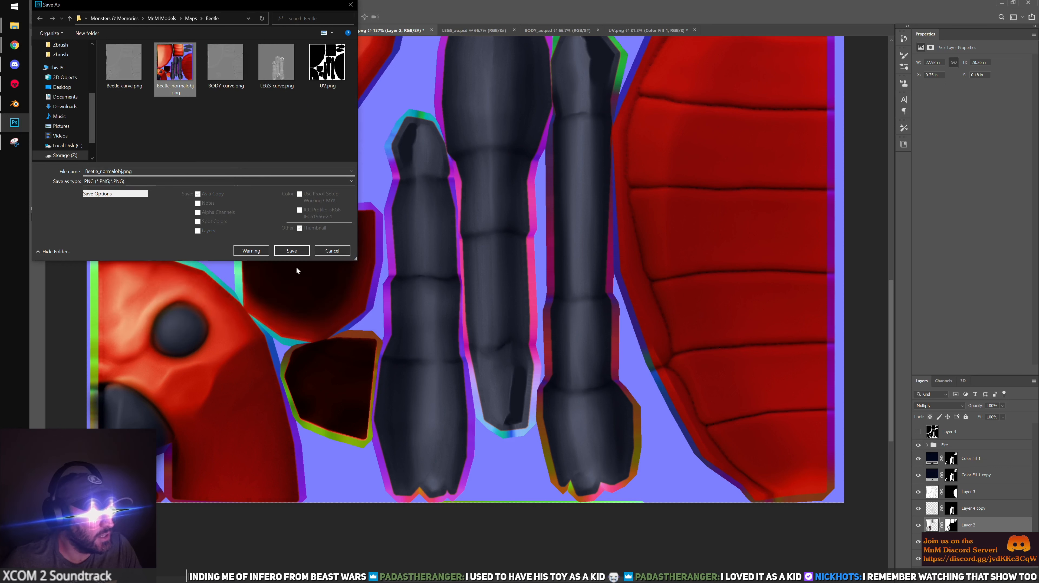
click(293, 251)
click(552, 296)
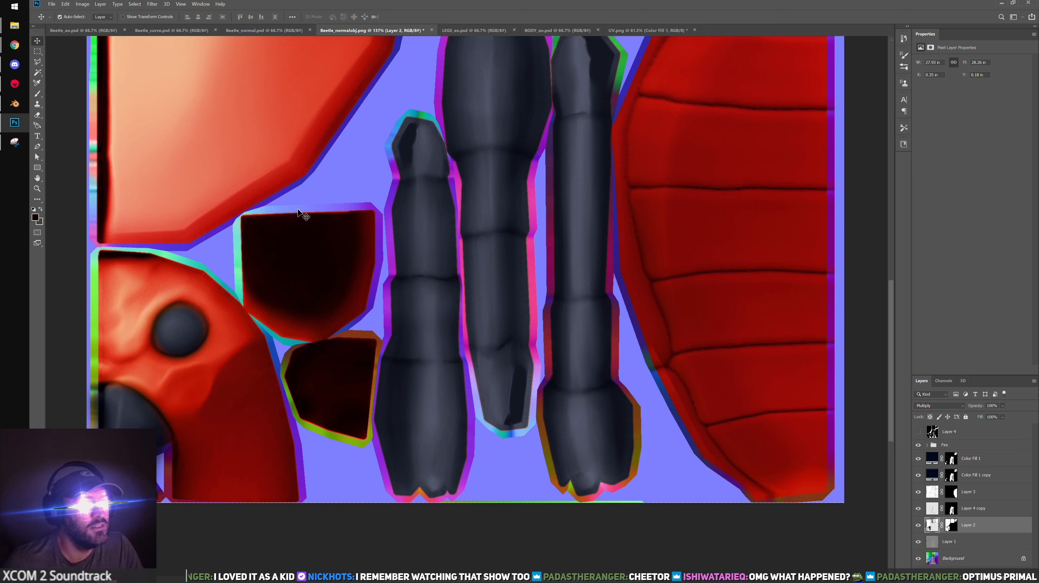
Switch to Blender and reload Beetle_normalobj.png as the Base Color image of Material.002
click(15, 104)
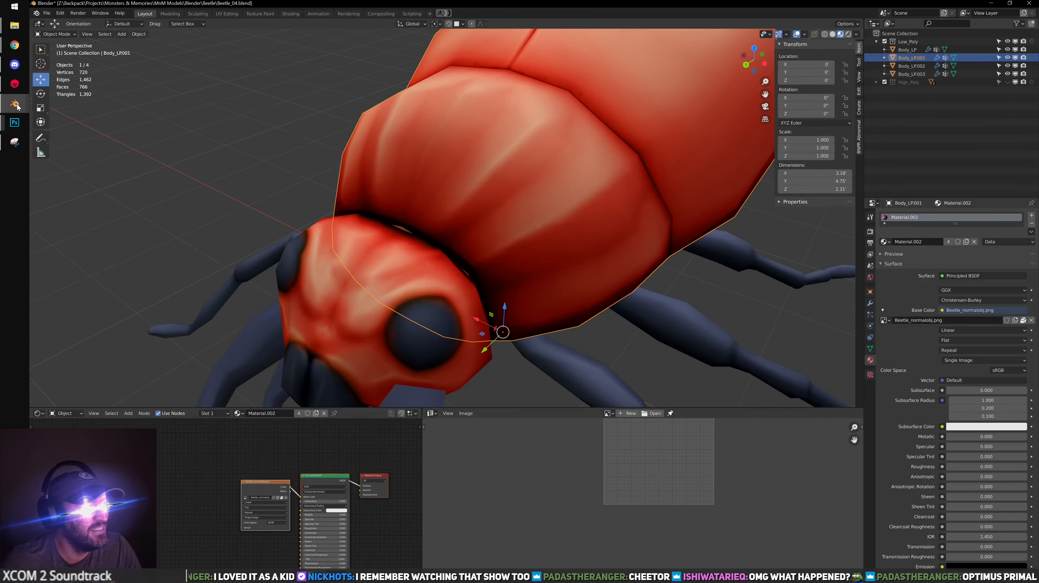
click(1031, 320)
click(1002, 321)
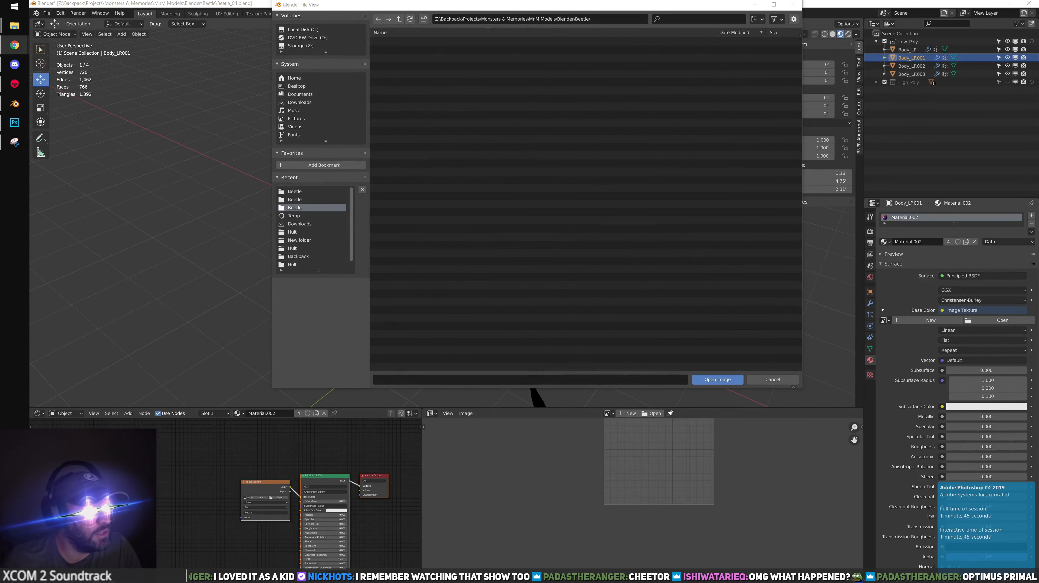
click(710, 379)
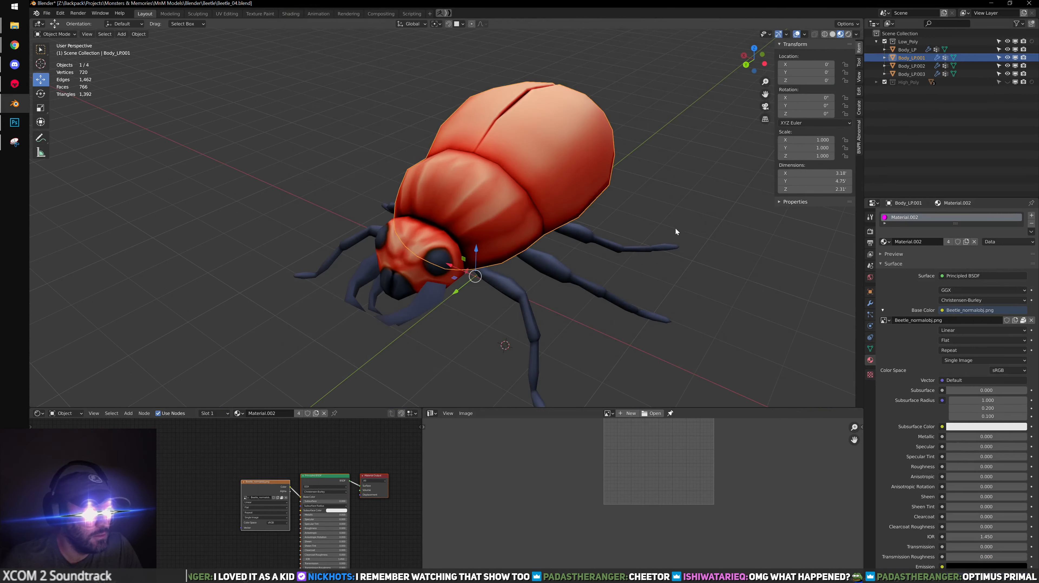
Deselect the model and inspect the beetle's rear and legs up close with the updated texture
click(673, 225)
middle_drag(673, 225, 511, 237)
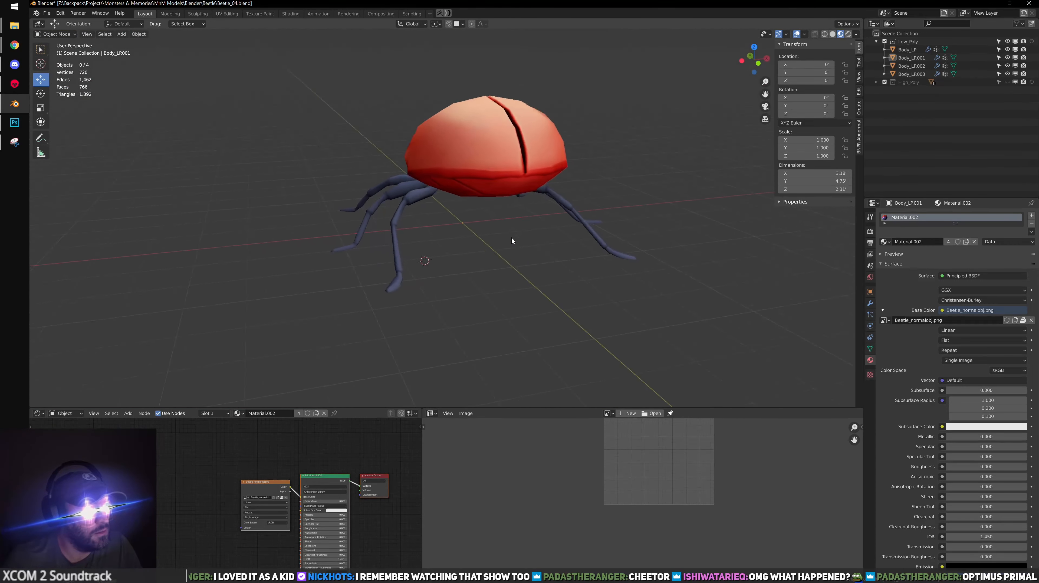
scroll(510, 233, up, 4)
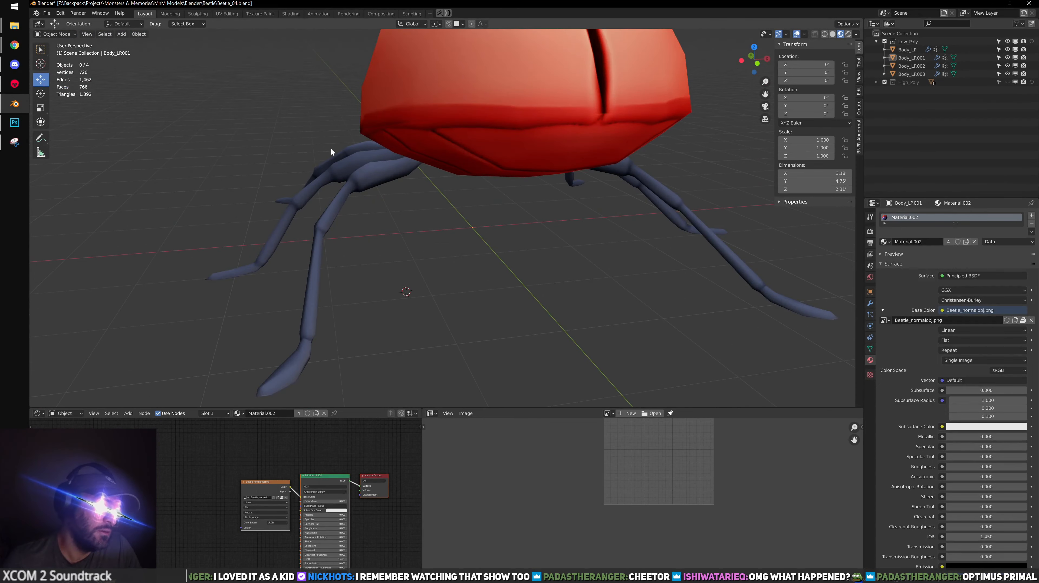
Switch back to Photoshop and examine the belly, leg and shell areas, comparing the texture with and without Layer 2
click(14, 122)
alt+scroll(369, 326, up, 3)
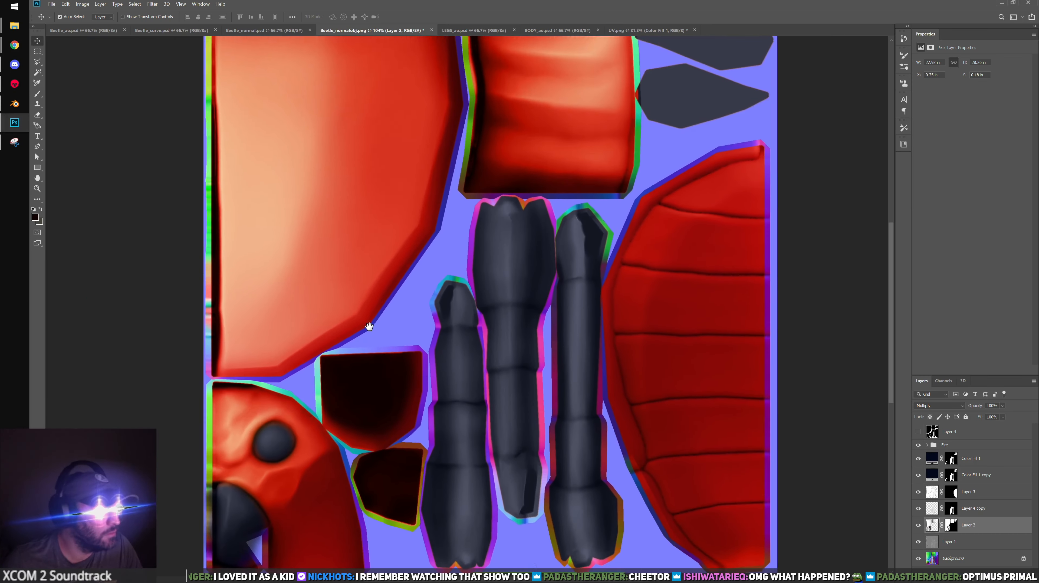
drag(369, 326, 388, 394)
drag(441, 323, 436, 286)
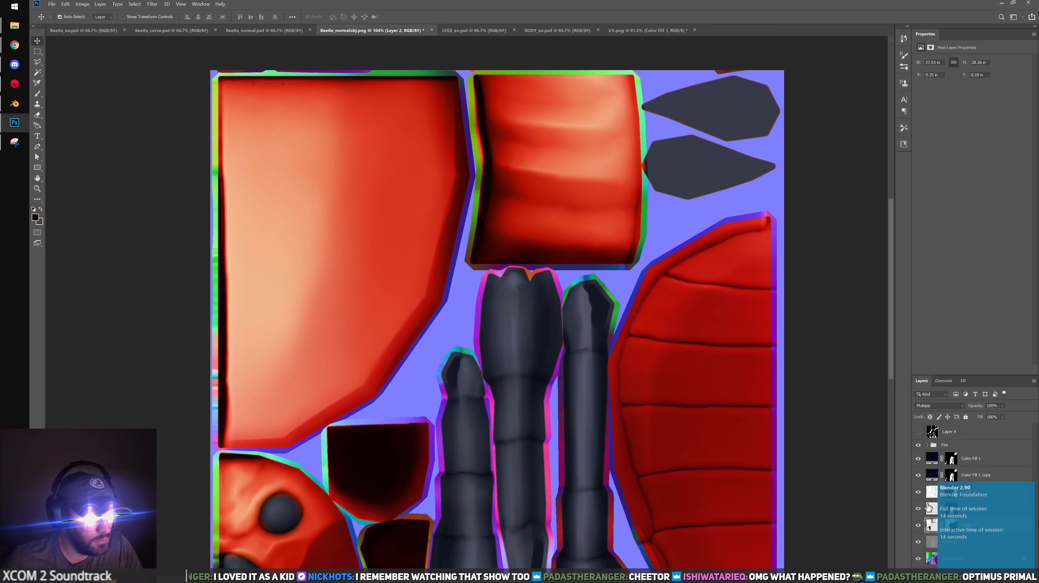
click(919, 525)
click(919, 525)
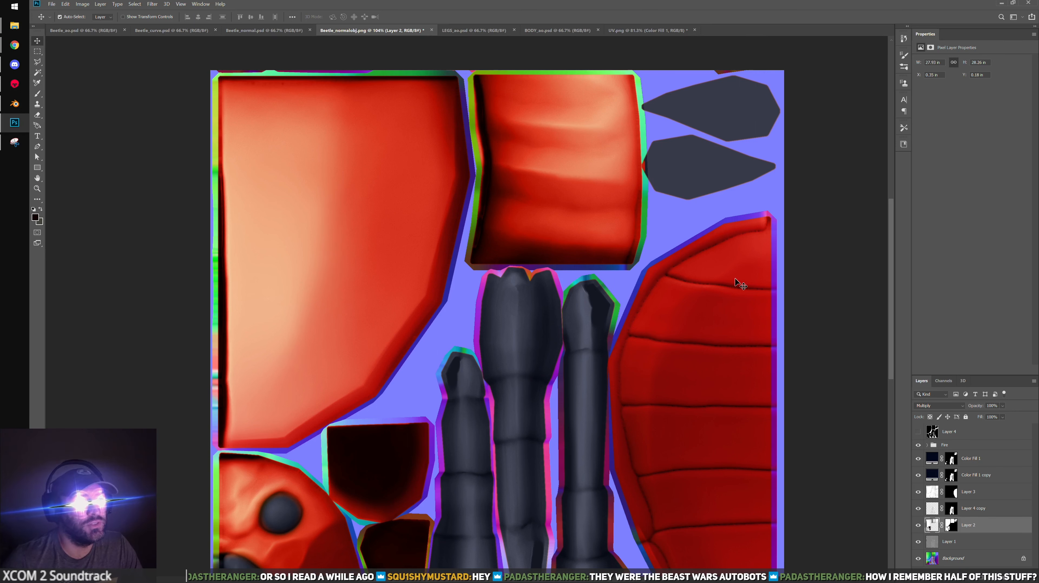
drag(589, 290, 527, 163)
drag(480, 292, 569, 286)
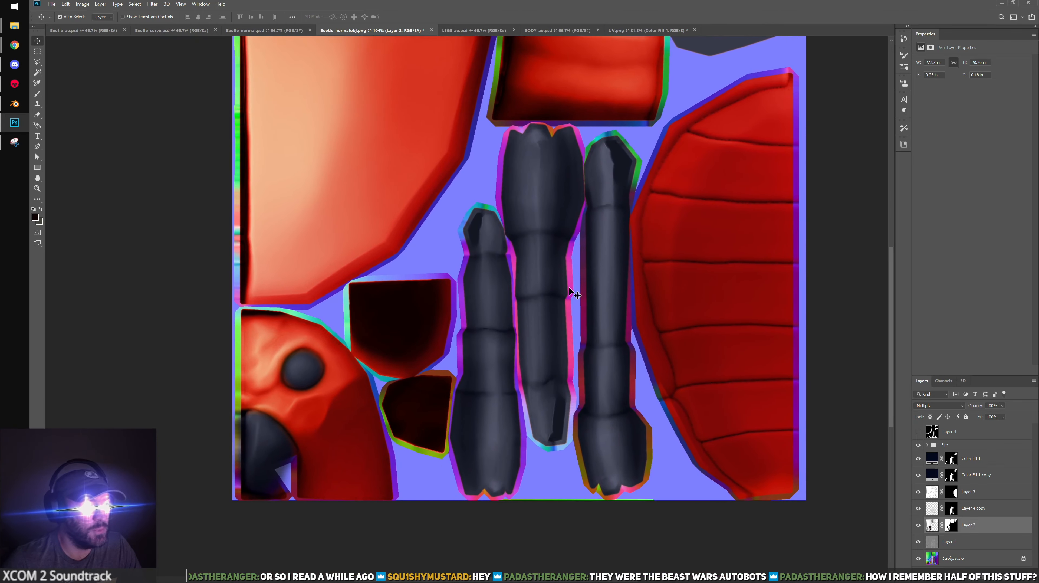
alt+scroll(570, 288, up, 2)
drag(503, 269, 470, 418)
drag(519, 341, 476, 415)
alt+scroll(476, 415, down, 2)
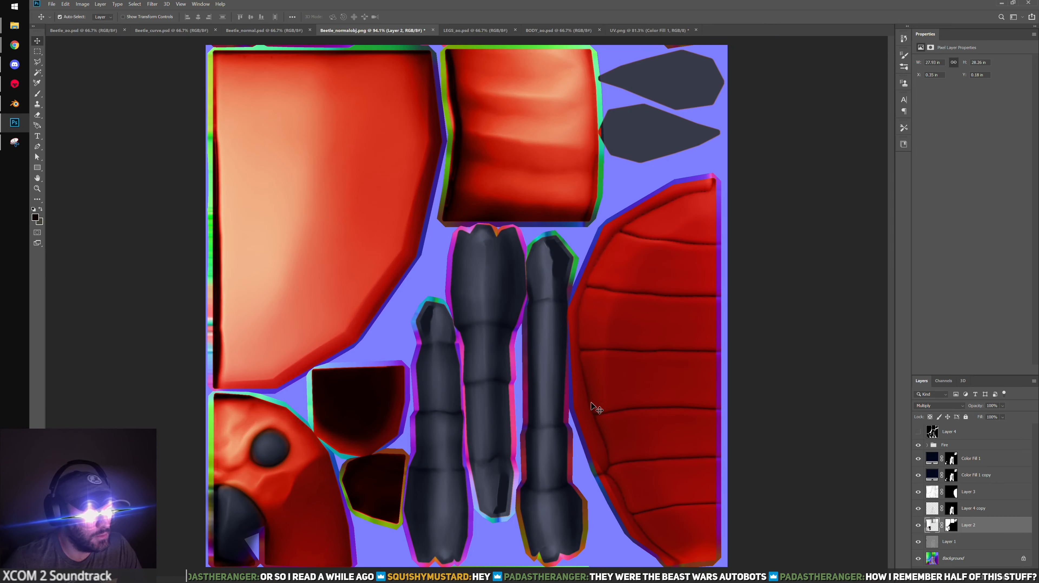
Switch to Blender and select the whole linked mesh of the body Body_LP.001 in Edit Mode
click(6, 106)
middle_drag(543, 260, 592, 155)
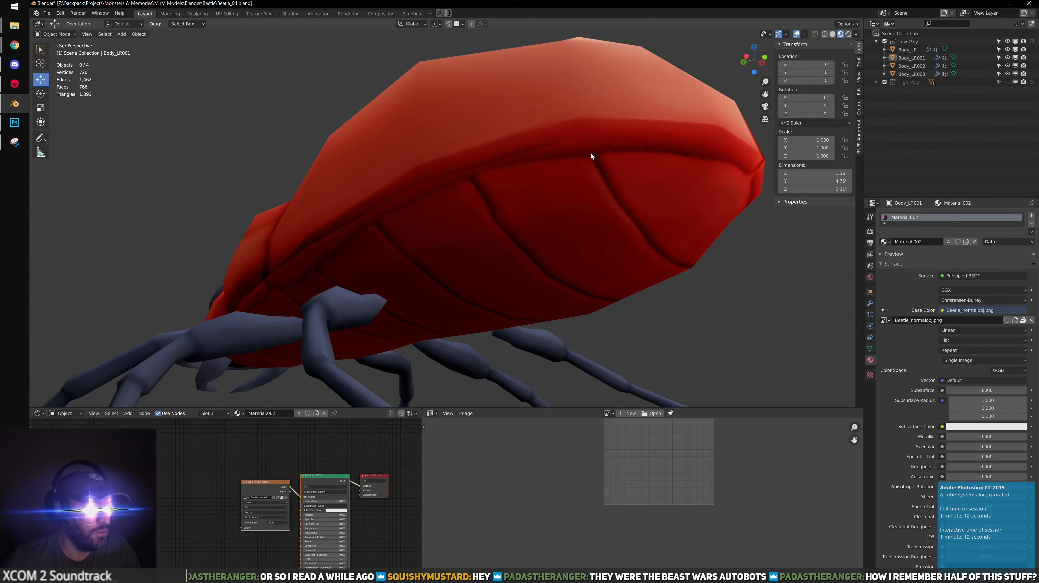
click(588, 159)
key(Tab)
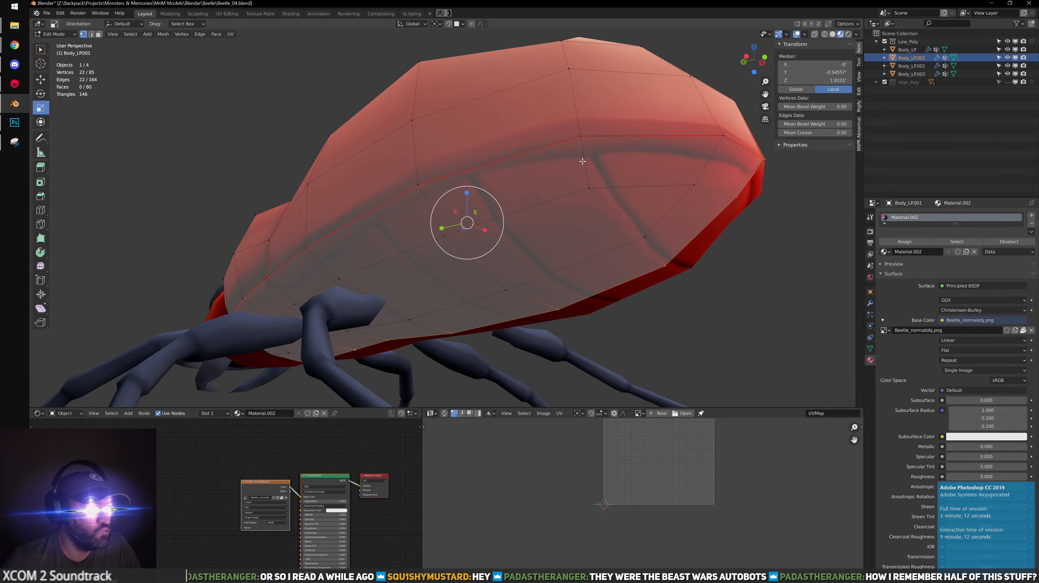
click(590, 189)
key(l)
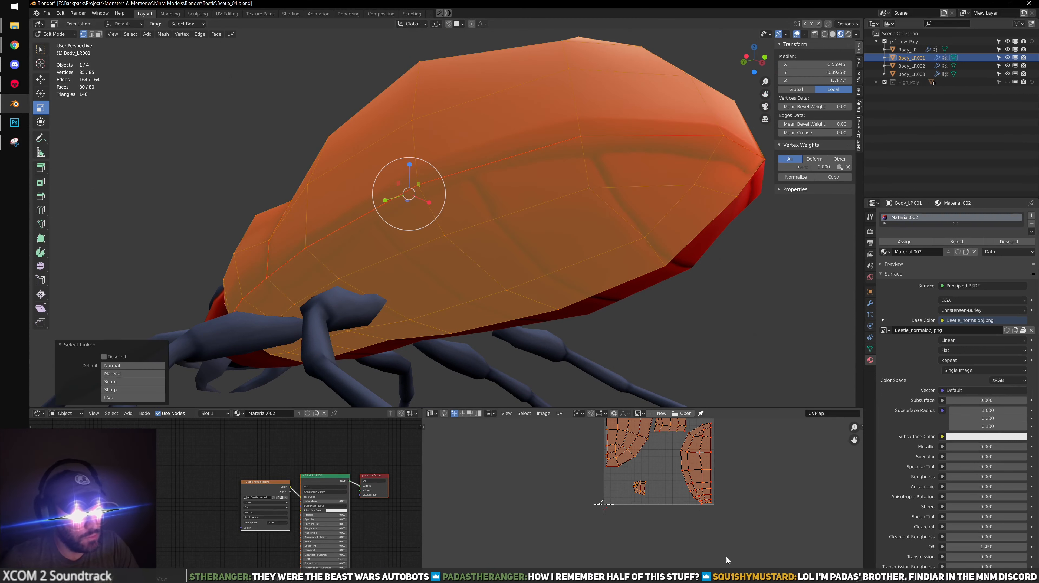
Display Beetle_normalobj.png behind the UVs and maximize the UV editor
scroll(694, 482, up, 4)
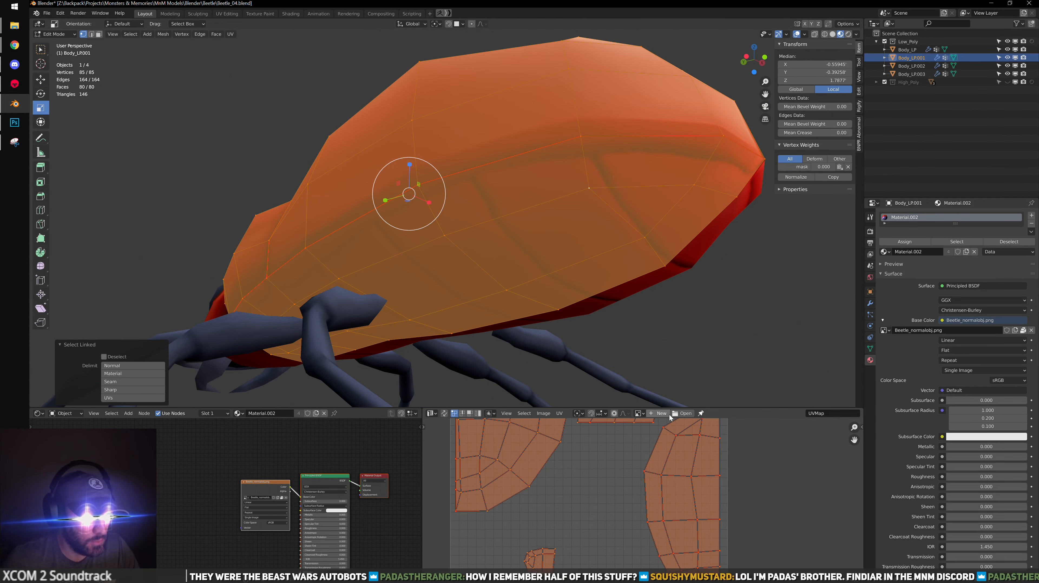
click(640, 413)
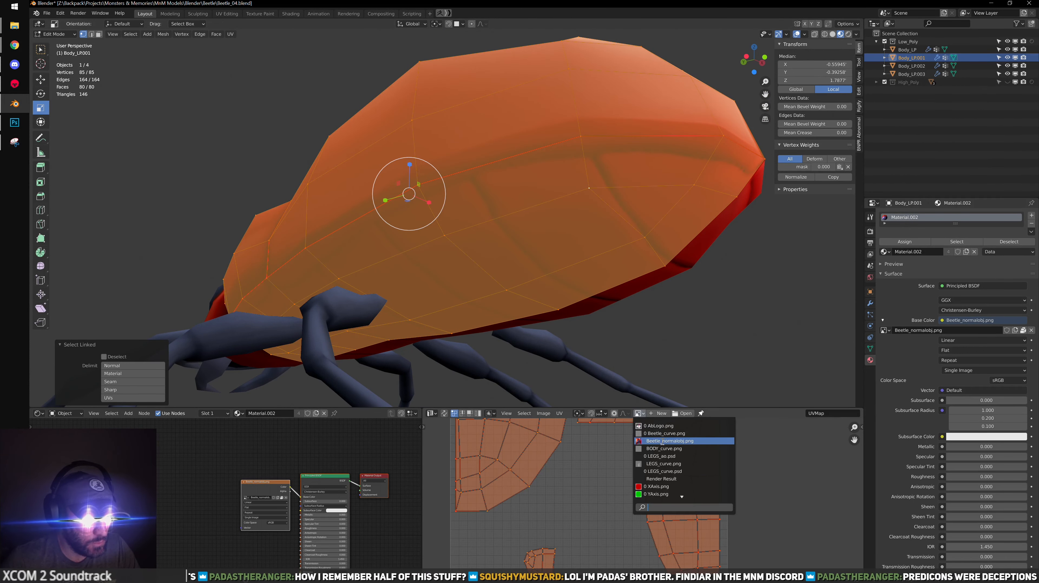
click(665, 436)
scroll(690, 475, down, 4)
key(ctrl+space)
scroll(691, 325, down, 5)
scroll(637, 351, up, 4)
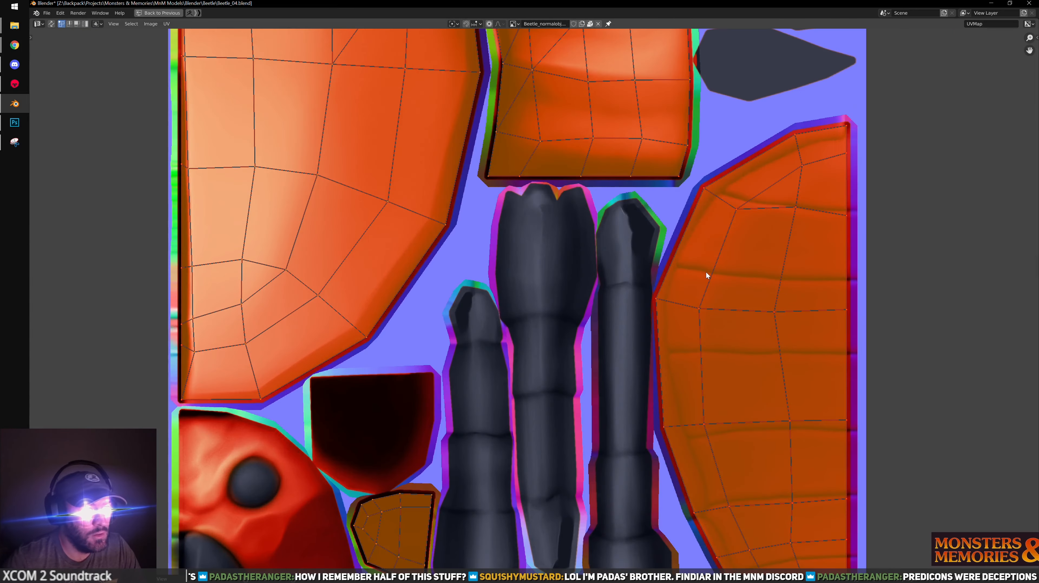
Move the two upper outline vertices of the belly UV island inward from the island's curved border
scroll(710, 265, up, 3)
drag(742, 194, 524, 340)
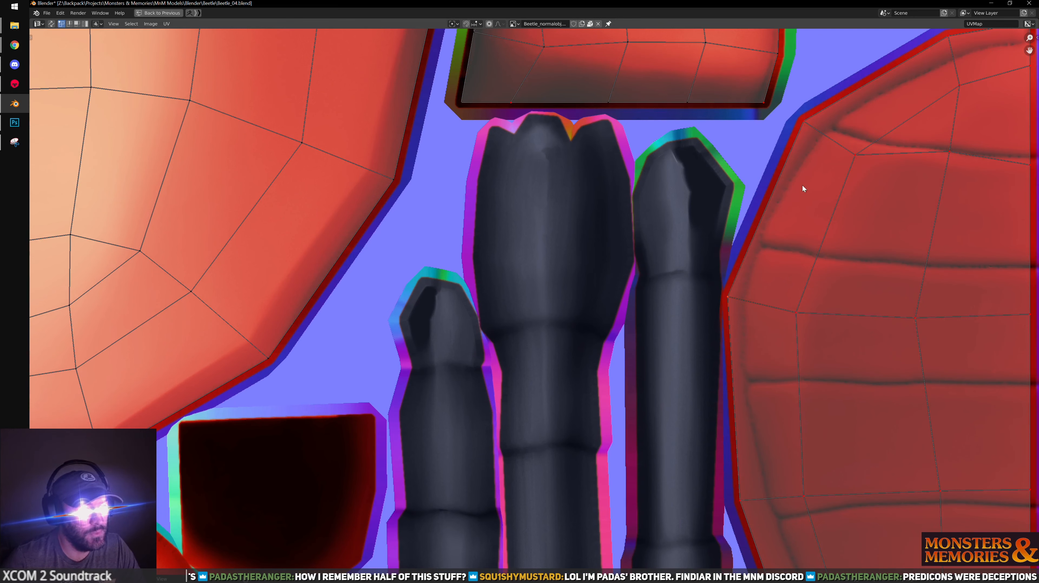
middle_drag(802, 188, 515, 327)
key(g)
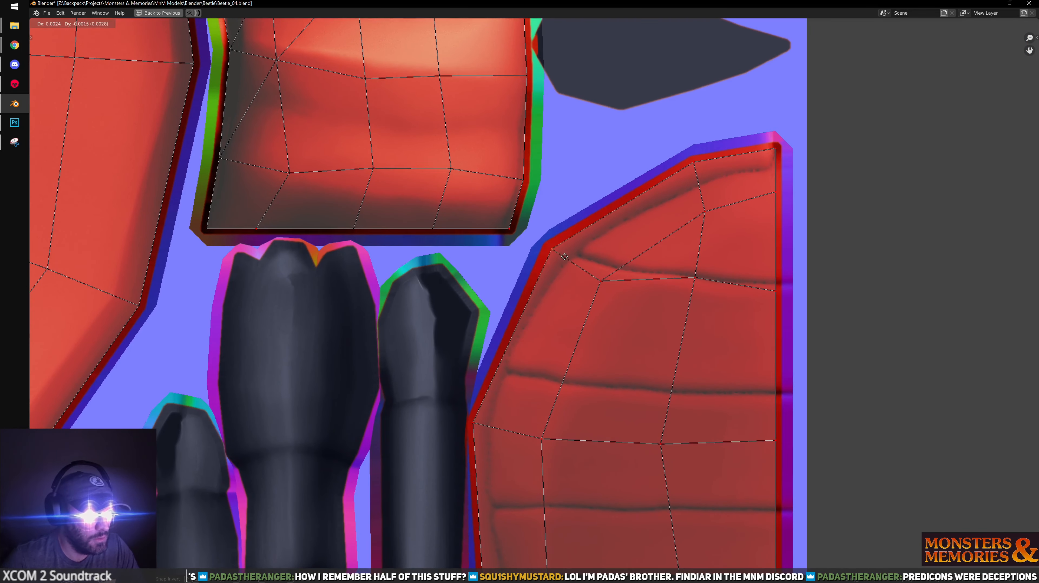
click(581, 268)
drag(670, 137, 726, 194)
key(g)
click(732, 218)
Move the topmost corner vertex of the belly UV island down along the Y axis
drag(760, 123, 792, 171)
key(g)
key(y)
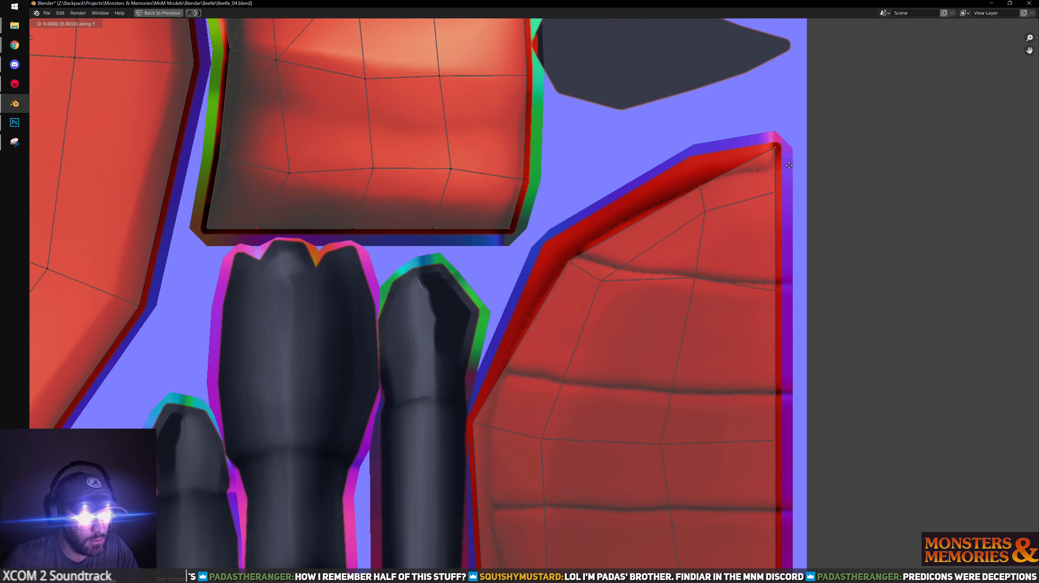
click(791, 192)
Move the next three vertices down the belly UV island's curved outer edge inward, toward the painted crease
middle_drag(513, 397, 616, 238)
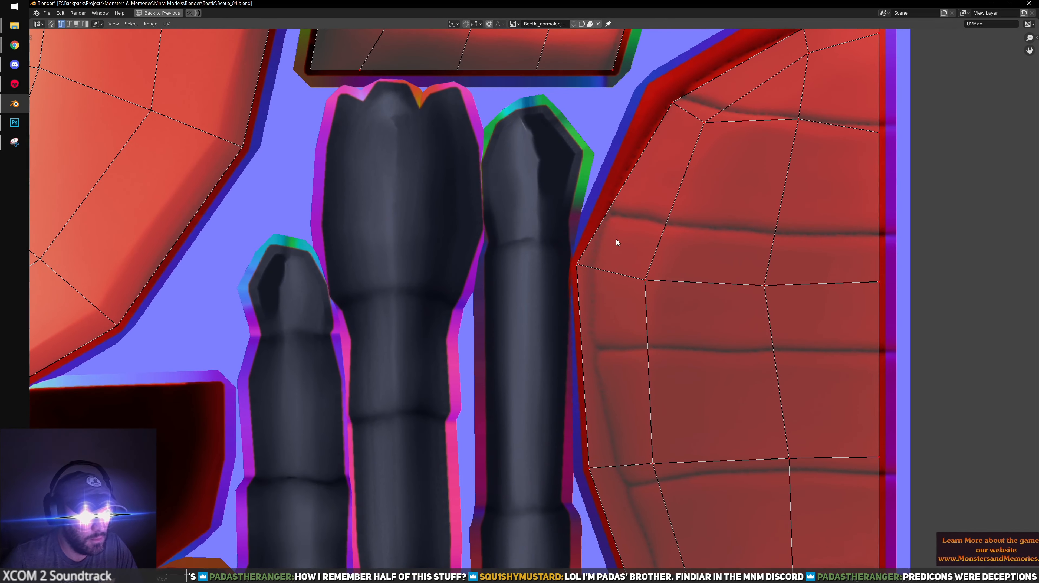
drag(556, 241, 599, 290)
key(g)
click(618, 292)
middle_drag(596, 407, 589, 303)
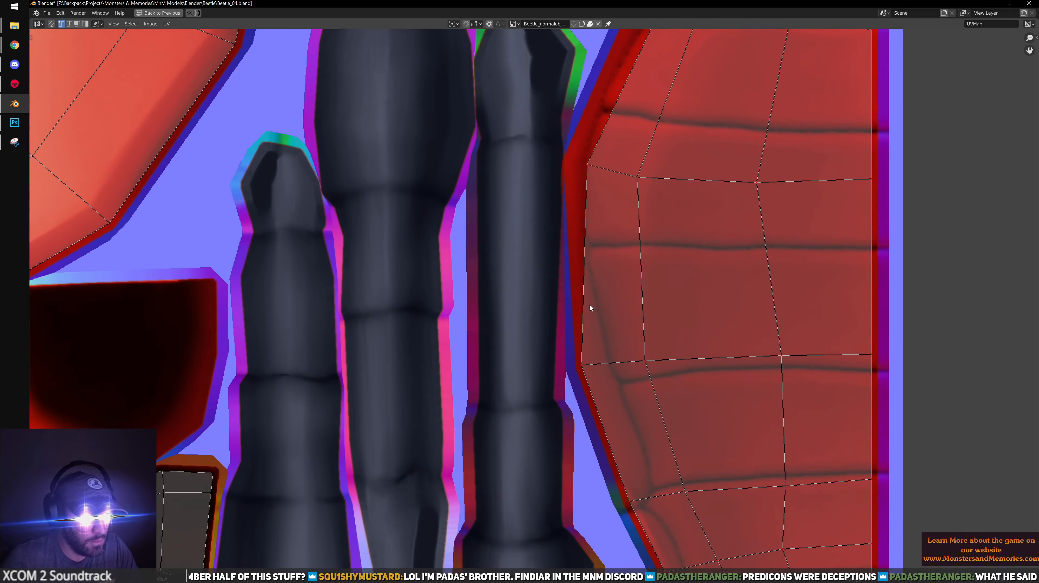
drag(561, 341, 609, 381)
key(g)
click(640, 379)
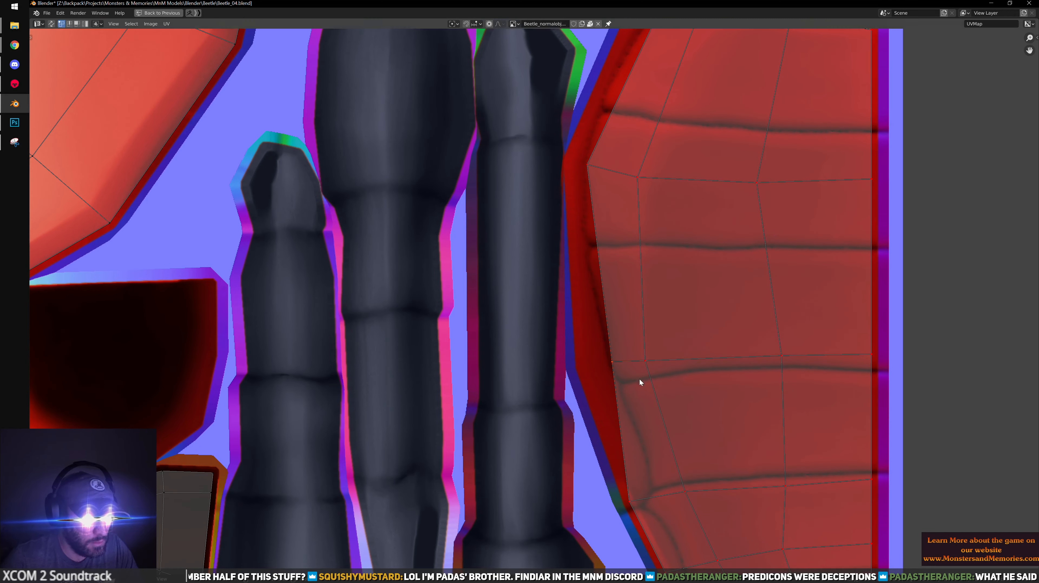
drag(614, 492, 633, 516)
key(g)
click(670, 514)
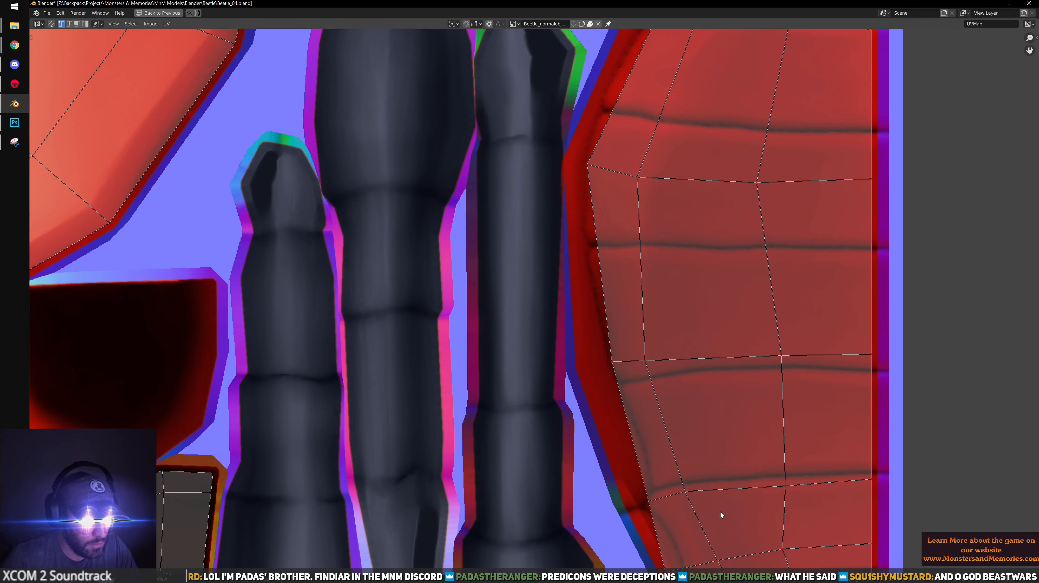
Move the three outline vertices on the lower curve of the belly UV island inward, toward the painted crease
middle_drag(637, 551, 615, 425)
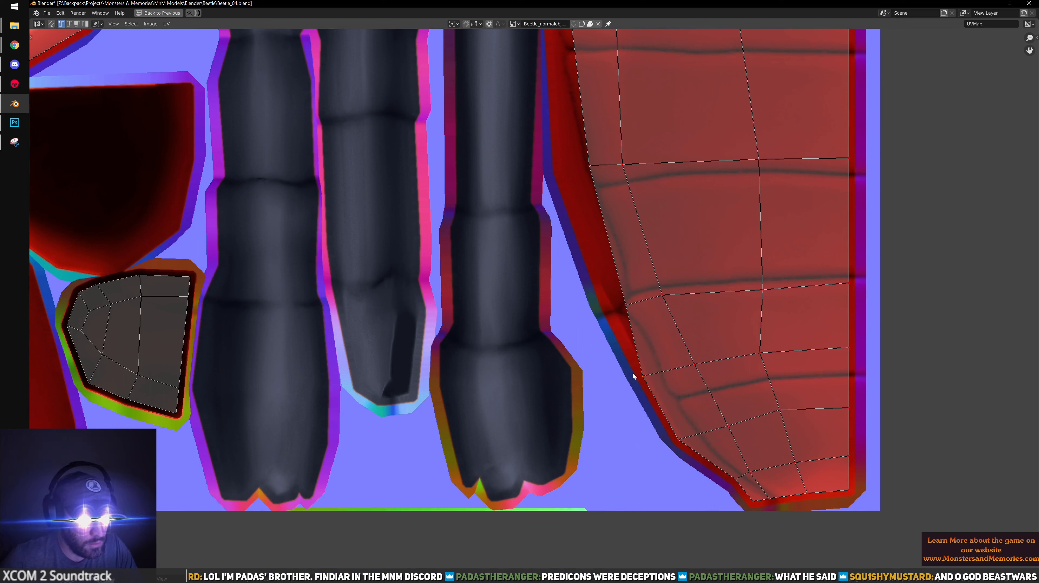
key(g)
click(667, 381)
drag(667, 428, 781, 492)
key(g)
click(714, 451)
key(g)
click(748, 480)
Move the lowest outline corner vertex of the belly UV island inward along the X axis
key(g)
key(x)
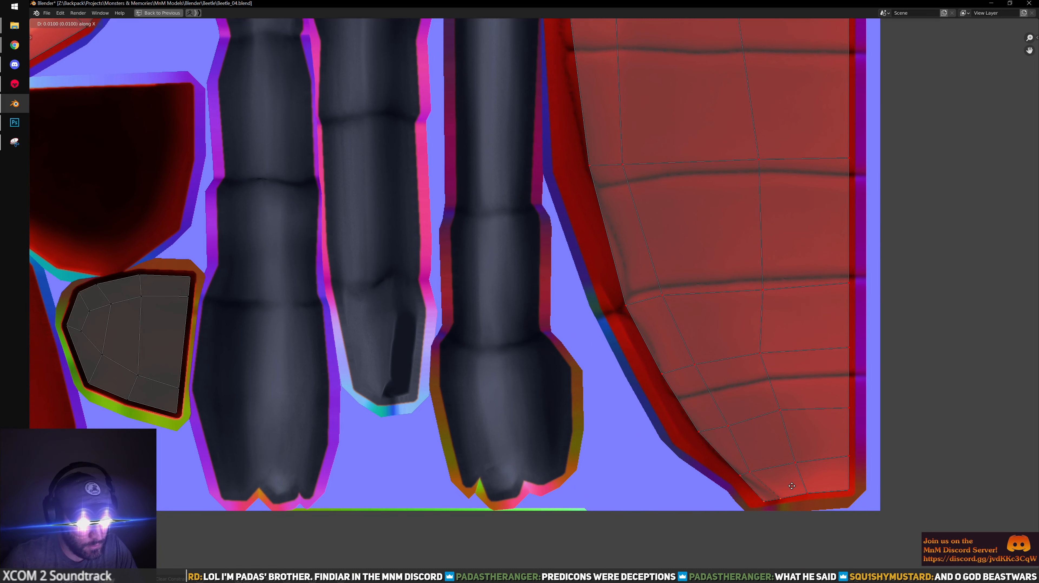
click(781, 491)
Restore the full layout, leave Edit Mode and examine the belly creases on the beetle in the 3D view
key(ctrl+space)
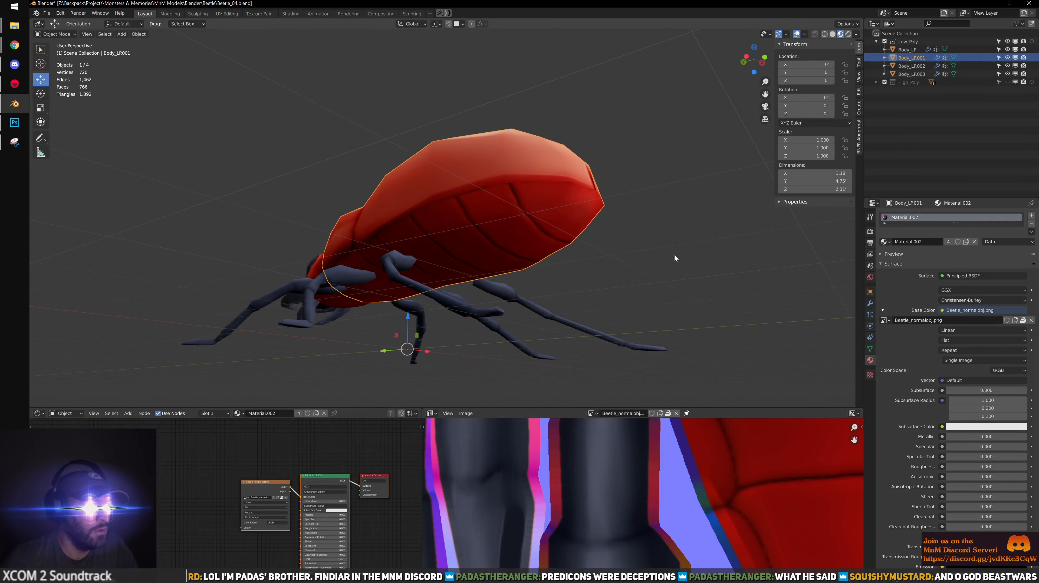
key(Tab)
key(ctrl+space)
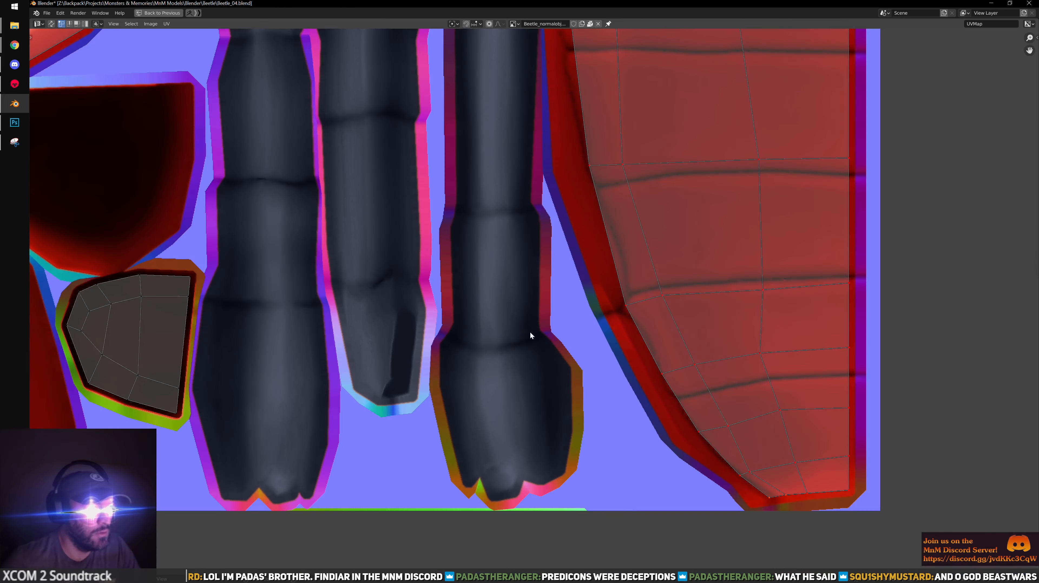
middle_drag(242, 90, 593, 479)
key(ctrl+space)
key(Tab)
scroll(498, 227, down, 2)
middle_drag(456, 184, 506, 208)
Switch to Photoshop and examine the painted shell, leg and belly islands of Beetle_normalobj.png up close
click(14, 122)
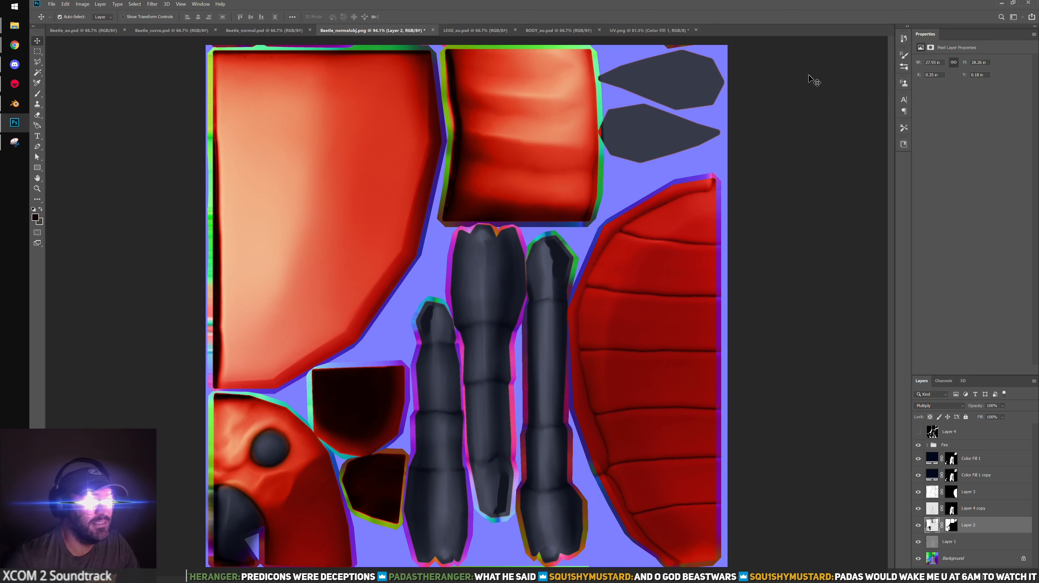
click(781, 84)
alt+scroll(673, 229, up, 2)
drag(485, 396, 592, 269)
alt+scroll(438, 302, up, 5)
drag(418, 274, 583, 418)
alt+scroll(689, 344, down, 6)
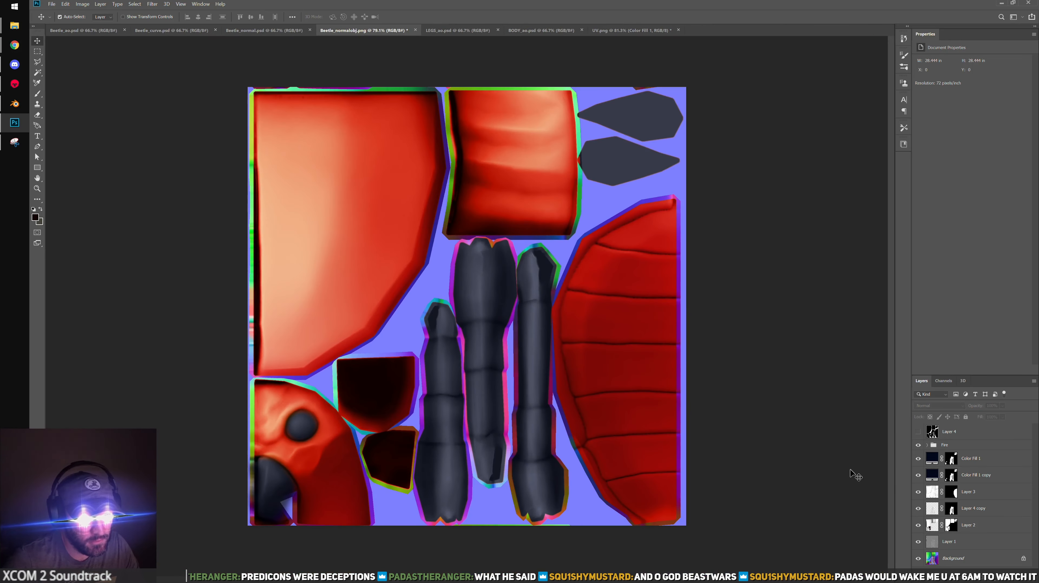
alt+scroll(639, 400, up, 3)
drag(640, 401, 748, 419)
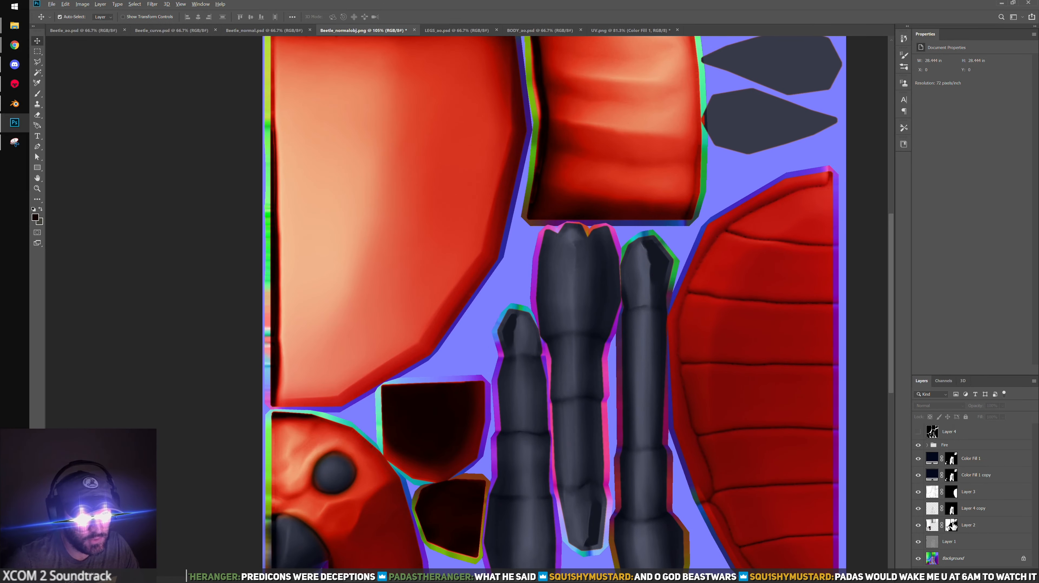
Select the large shell island from Layer 2's mask with the Magic Wand, and return to the painted texture
alt+click(952, 526)
alt+scroll(675, 388, down, 2)
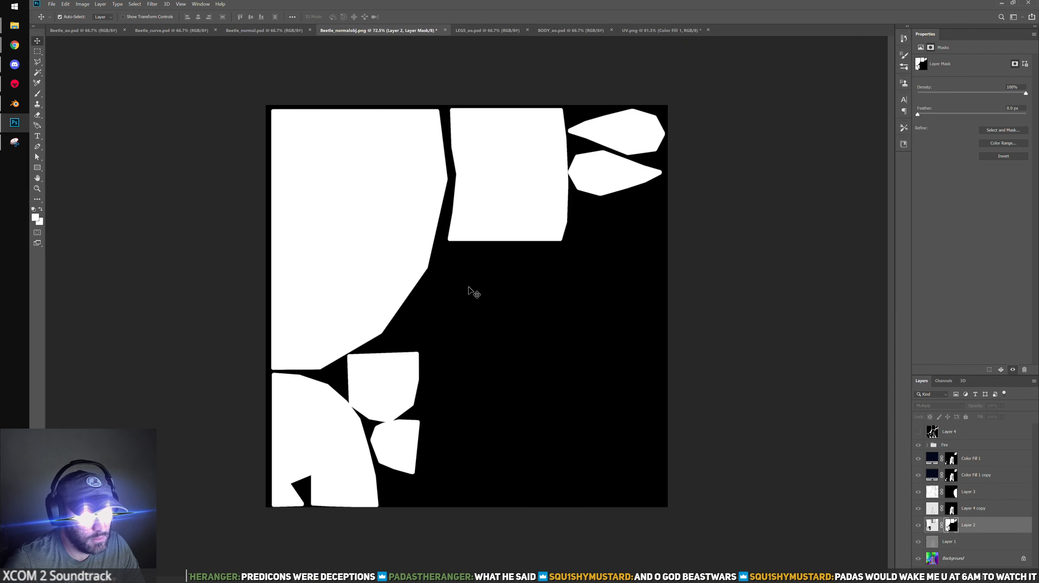
key(w)
click(381, 232)
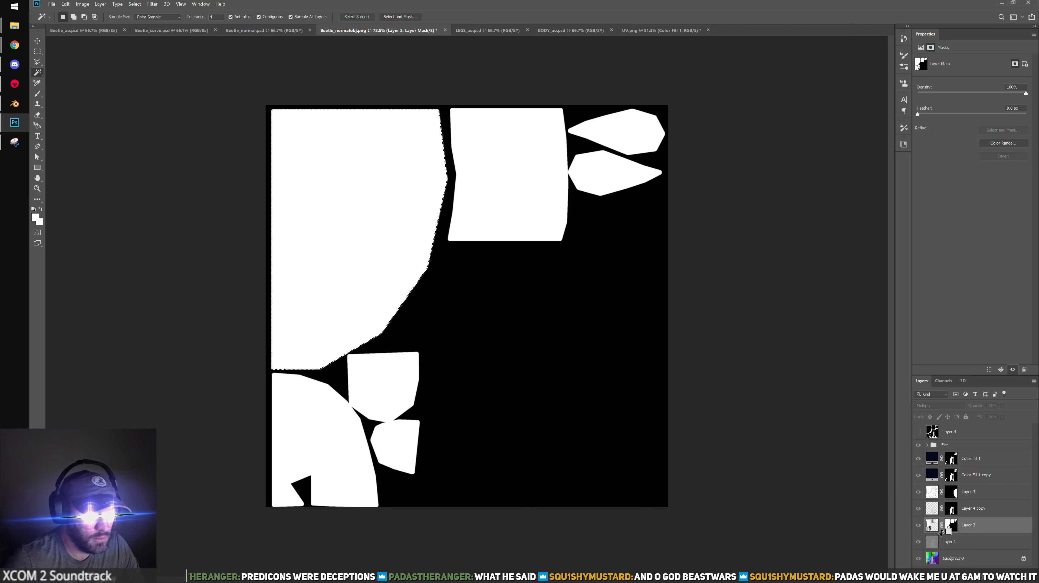
alt+click(951, 527)
alt+scroll(352, 306, up, 2)
Activate the Smudge tool and target Layer 2's artwork instead of its mask
key(b)
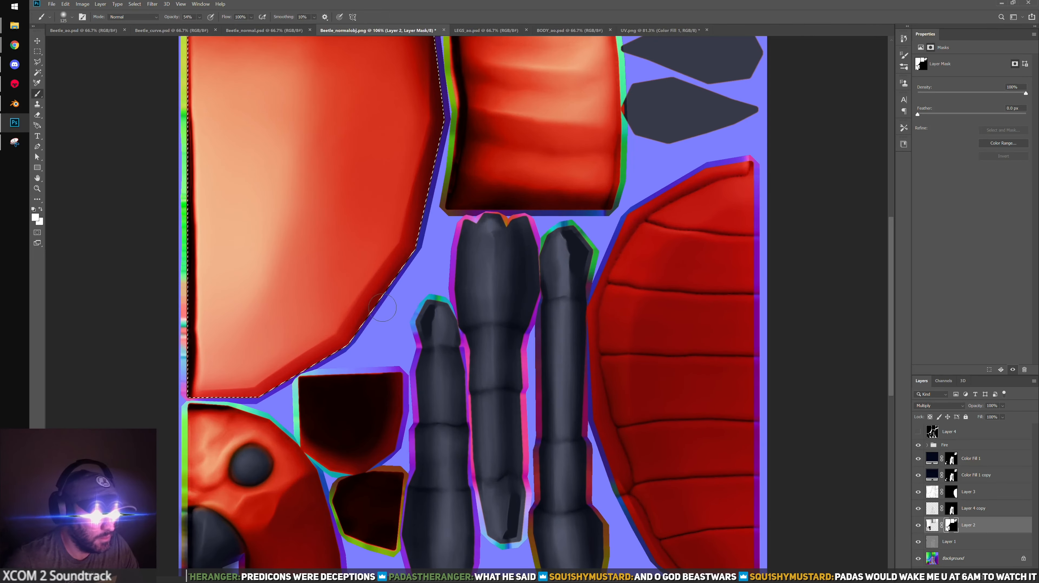
ctrl+scroll(468, 323, left, 2)
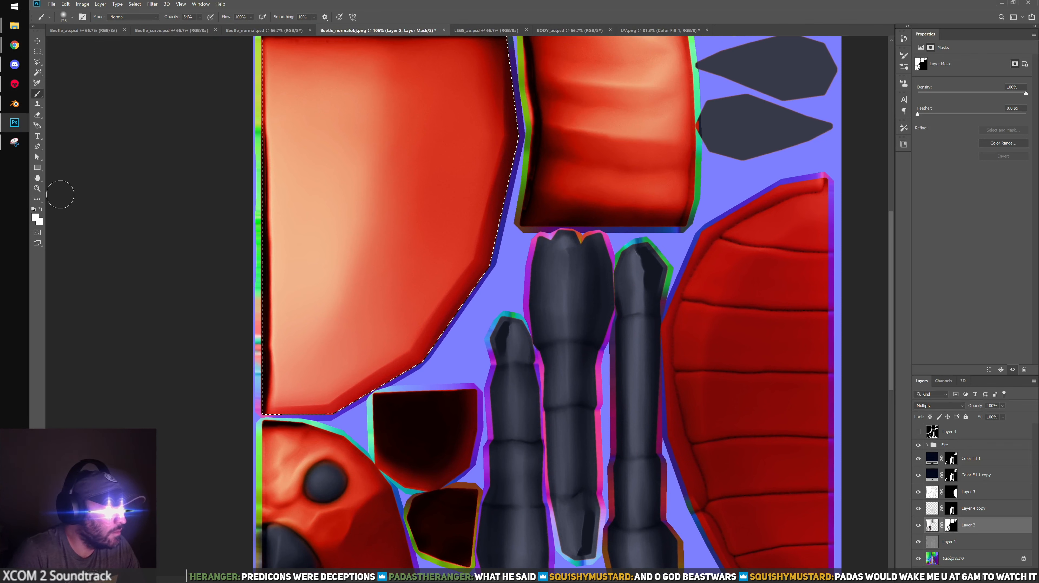
click(37, 188)
right_click(37, 199)
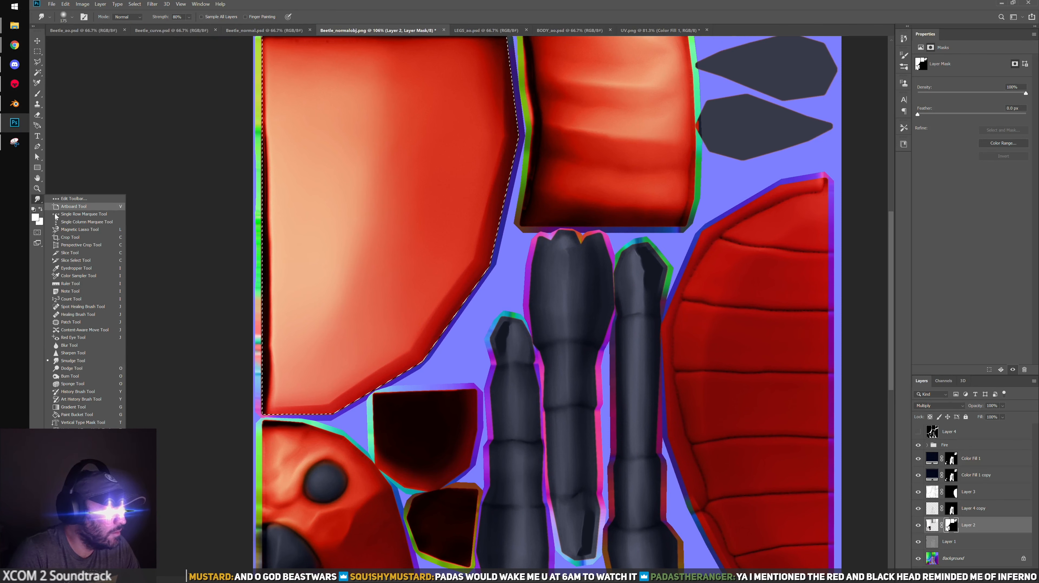
click(331, 342)
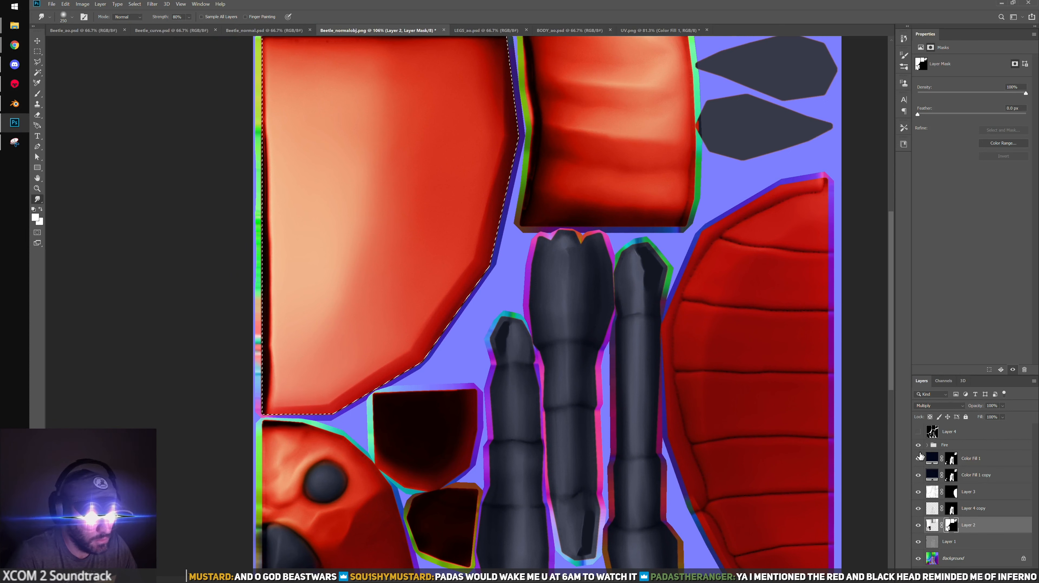
click(935, 525)
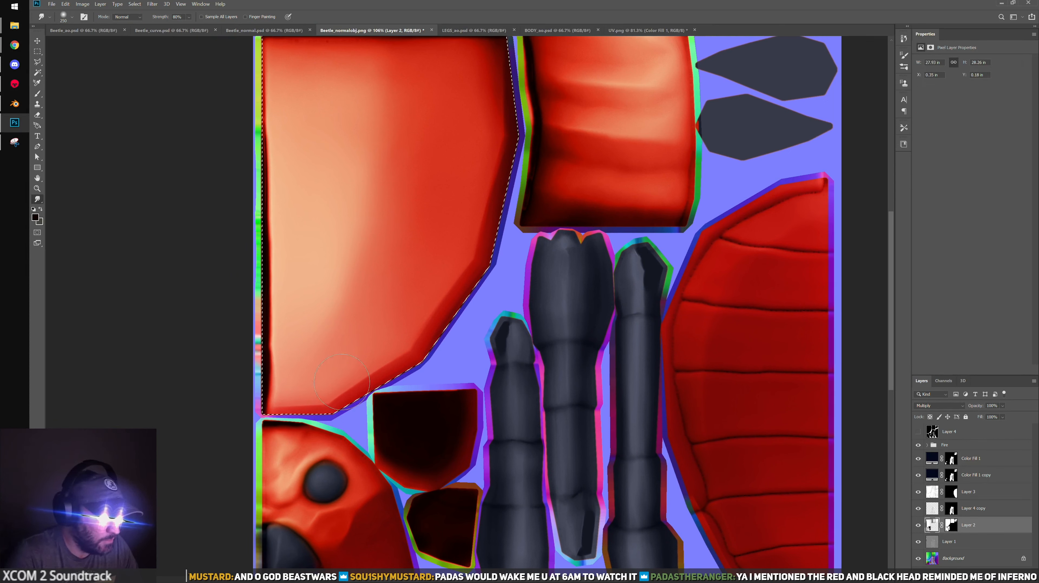
Smudge the paint along the large shell's curved lower edge on the Background layer
click(933, 511)
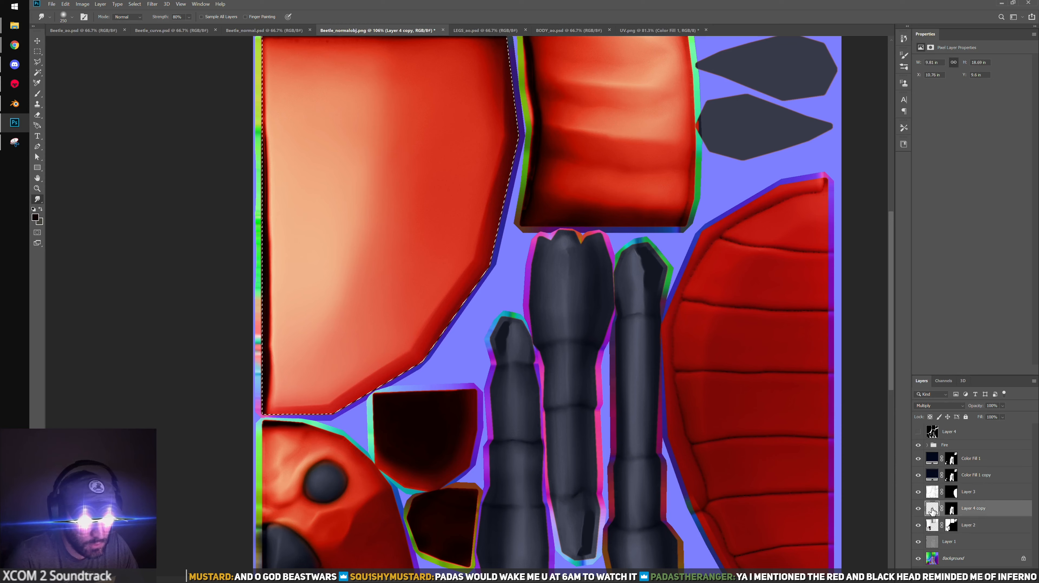
click(920, 508)
click(920, 509)
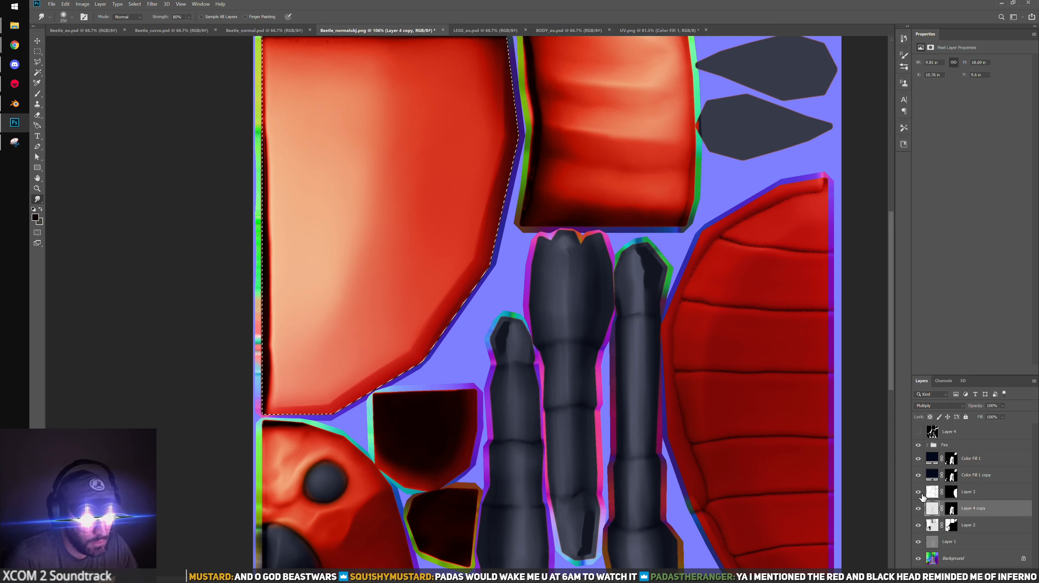
click(937, 564)
mouse_move(341, 403)
mouse_down()
mouse_move(350, 384)
mouse_move(378, 371)
mouse_up()
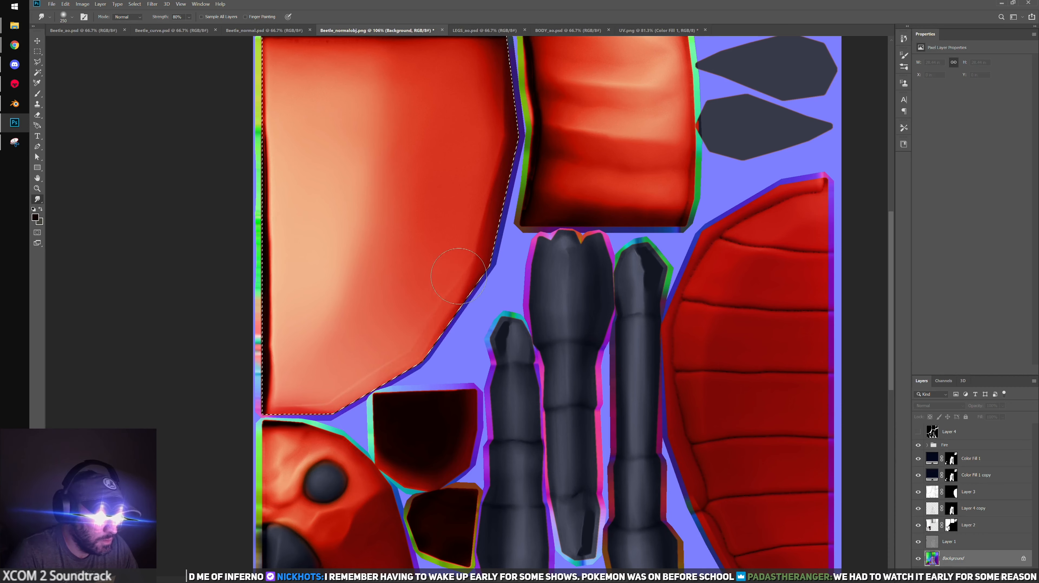
scroll(486, 206, up, 3)
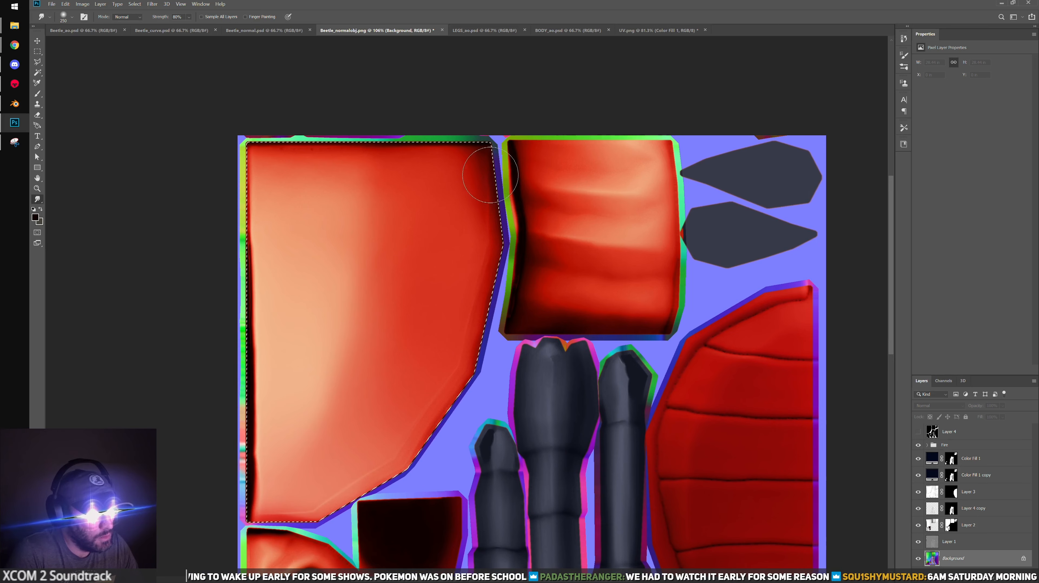
drag(485, 361, 516, 294)
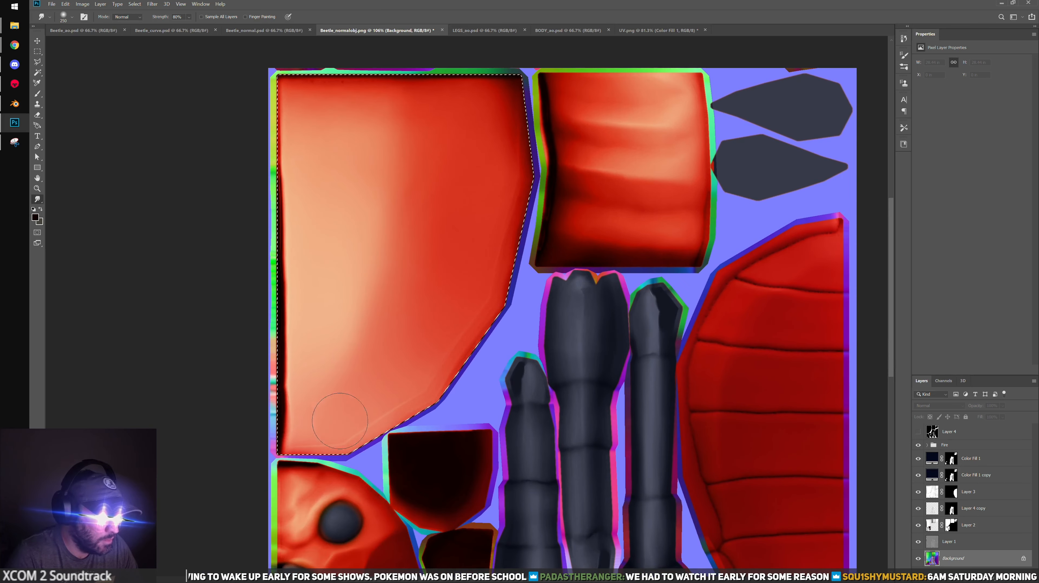
Smudge away the light line along the large shell's curved outer edge on Layer 1
click(919, 542)
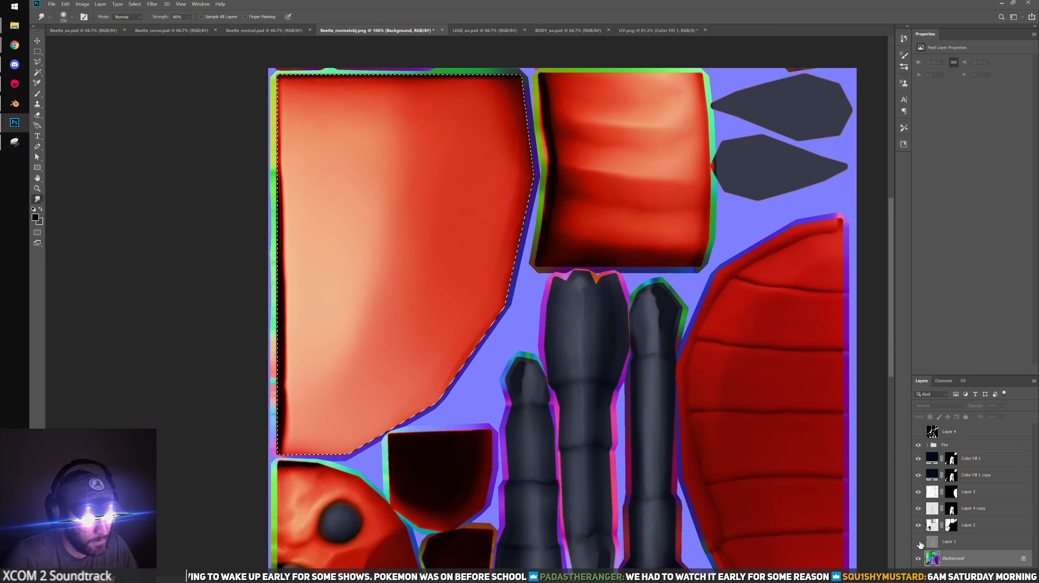
click(951, 543)
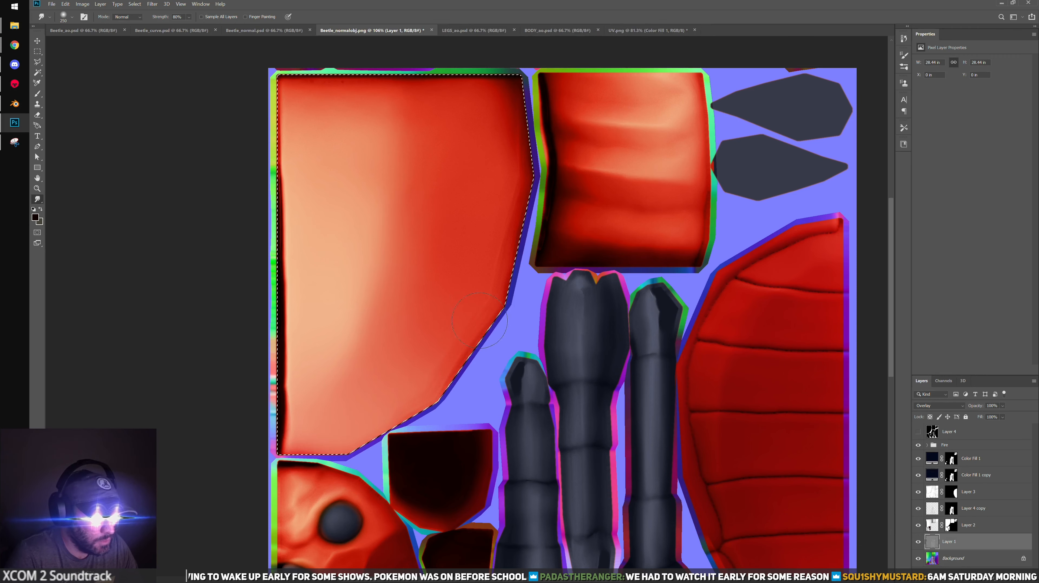
drag(535, 222, 510, 352)
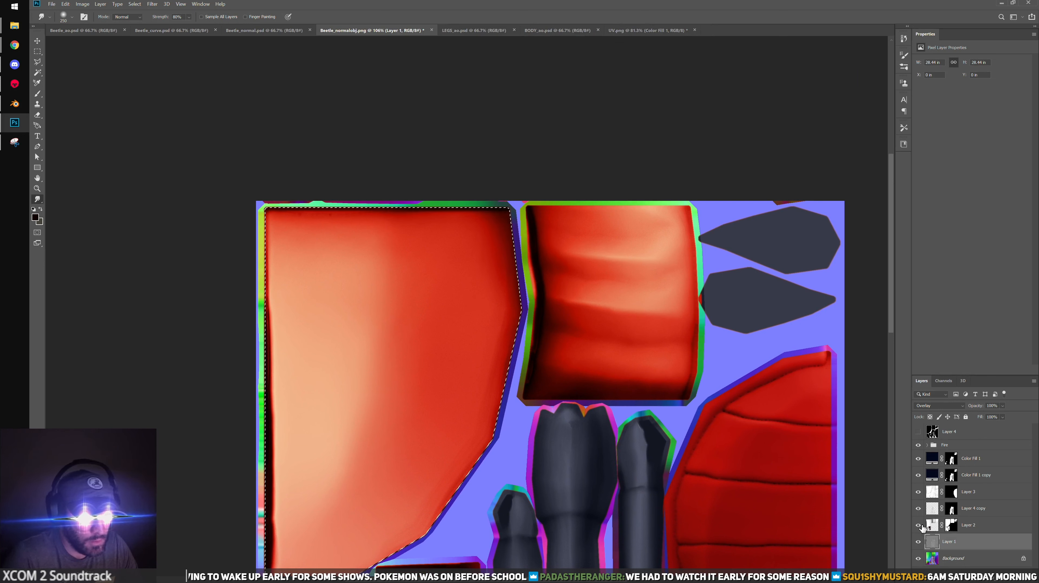
Toggle Layer 4 copy, Layer 3, Background, Layer 1 and Layer 2 individually to compare each one's effect on the shell
click(918, 508)
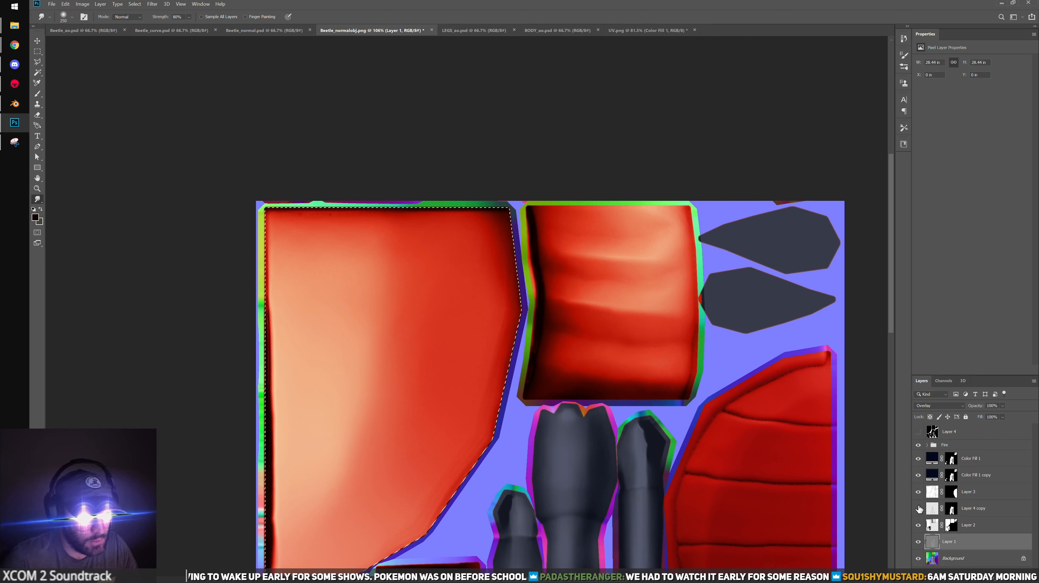
click(919, 509)
click(919, 493)
click(922, 491)
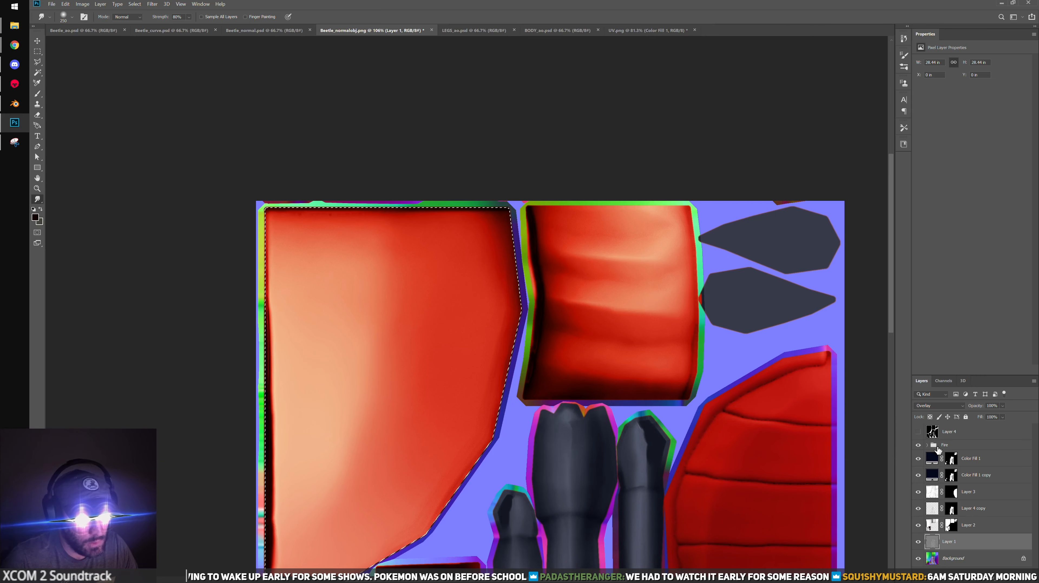
click(919, 559)
click(919, 558)
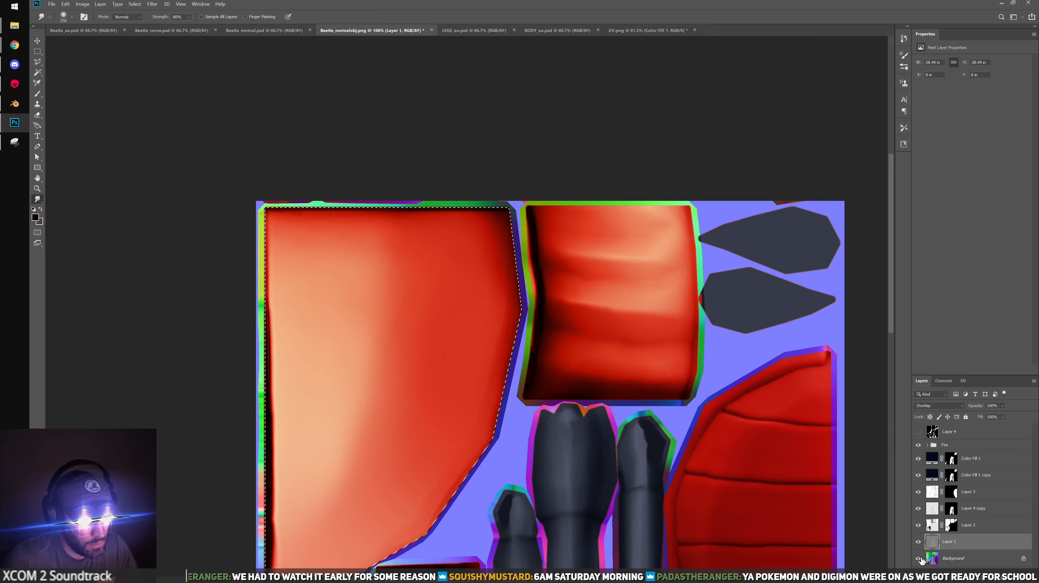
click(920, 542)
click(920, 542)
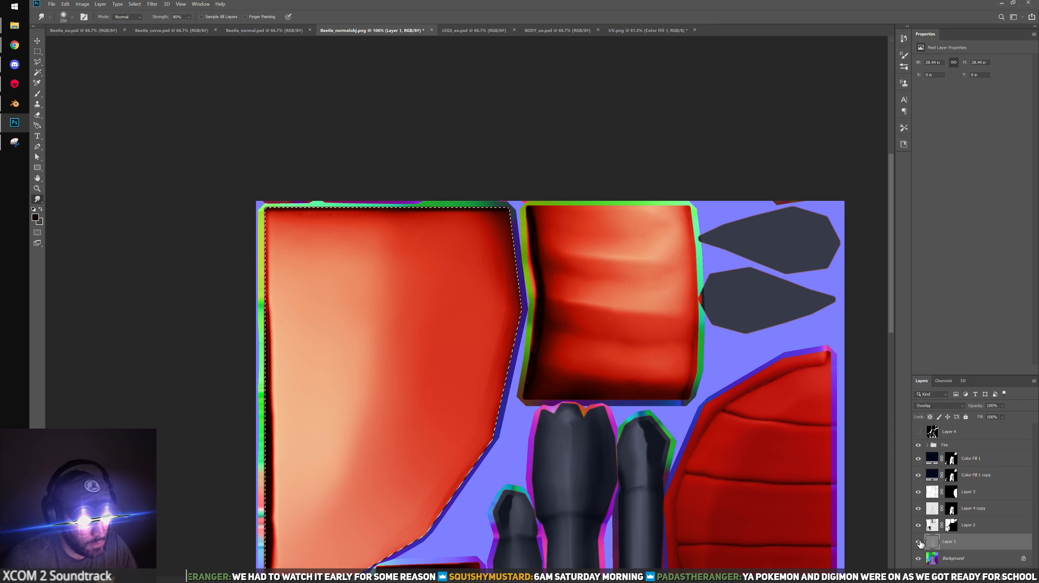
click(919, 526)
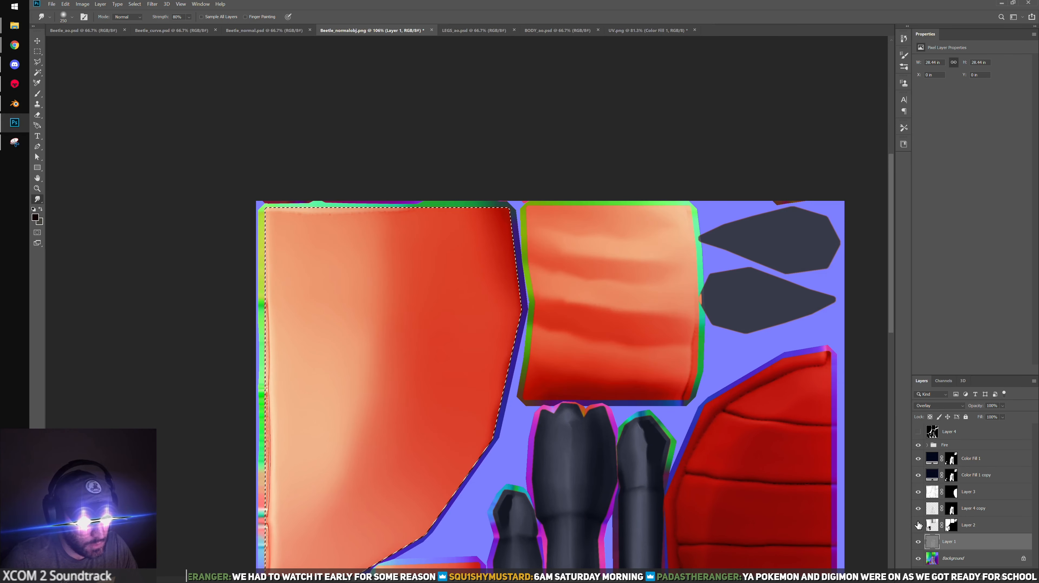
click(921, 526)
Try painting dark shading along the large shell's curved outer edge on Layer 2 with an enlarged brush, and undo it
click(938, 526)
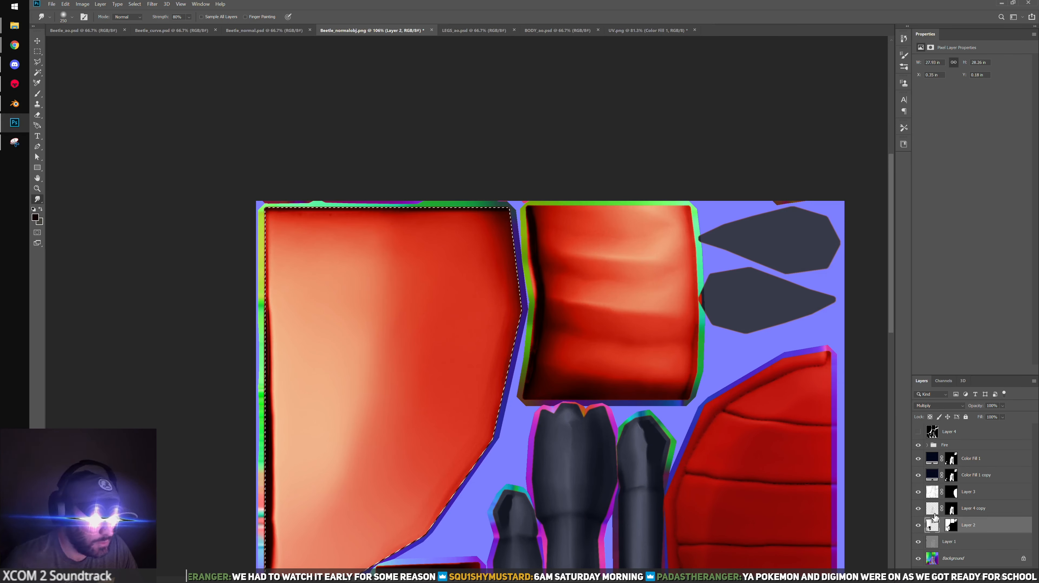
drag(478, 405, 519, 286)
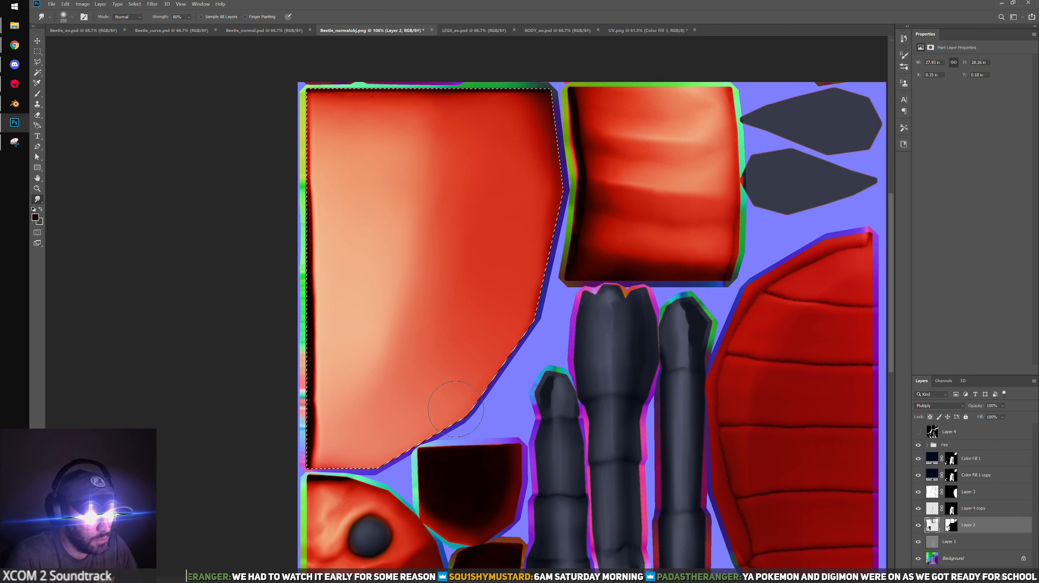
key(b)
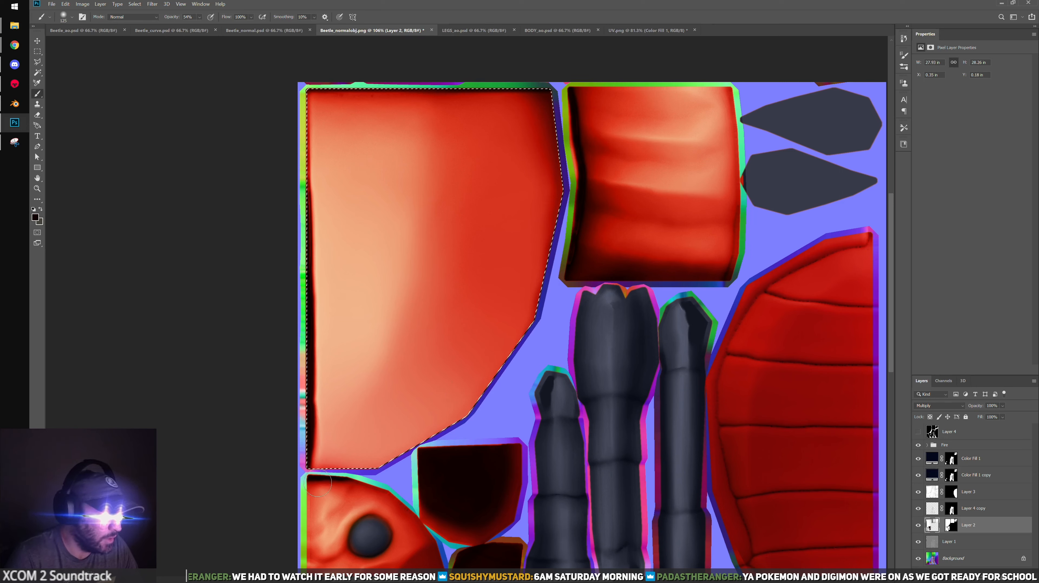
key(bracketright)
key(bracketright)
key(bracketright)
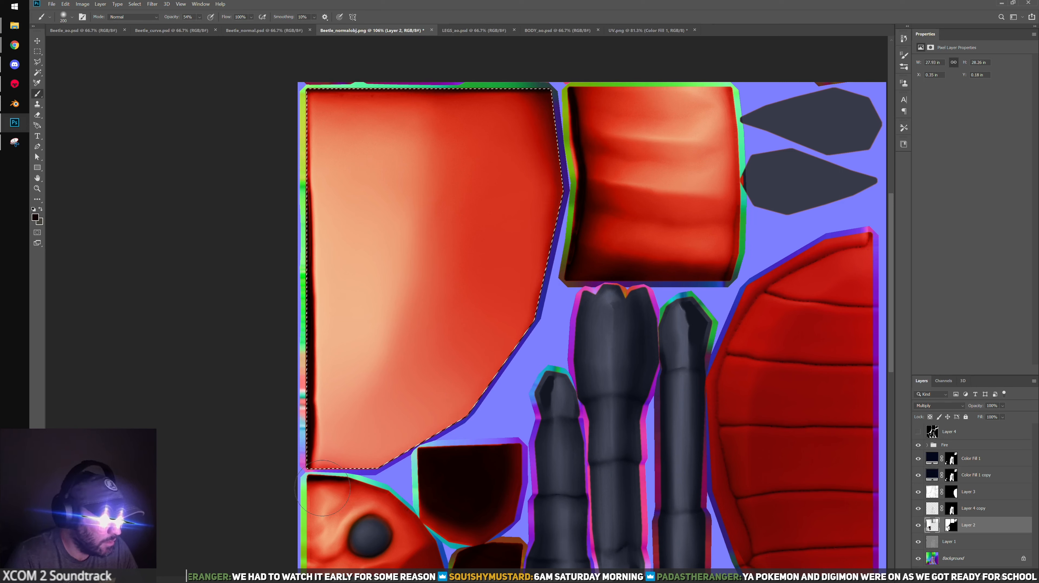
key(bracketright)
key(bracketright)
drag(508, 382, 590, 167)
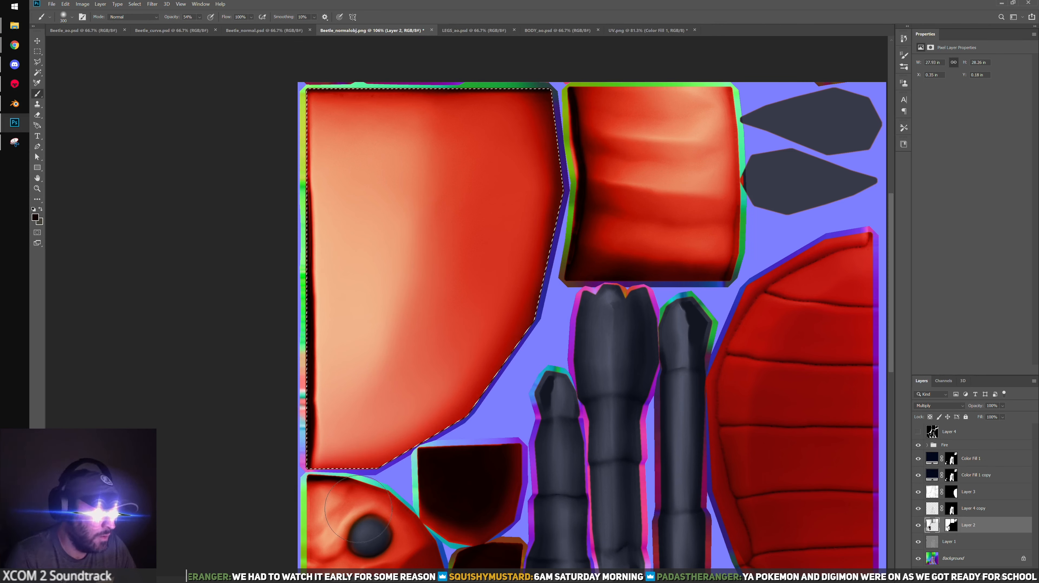
key(ctrl+z)
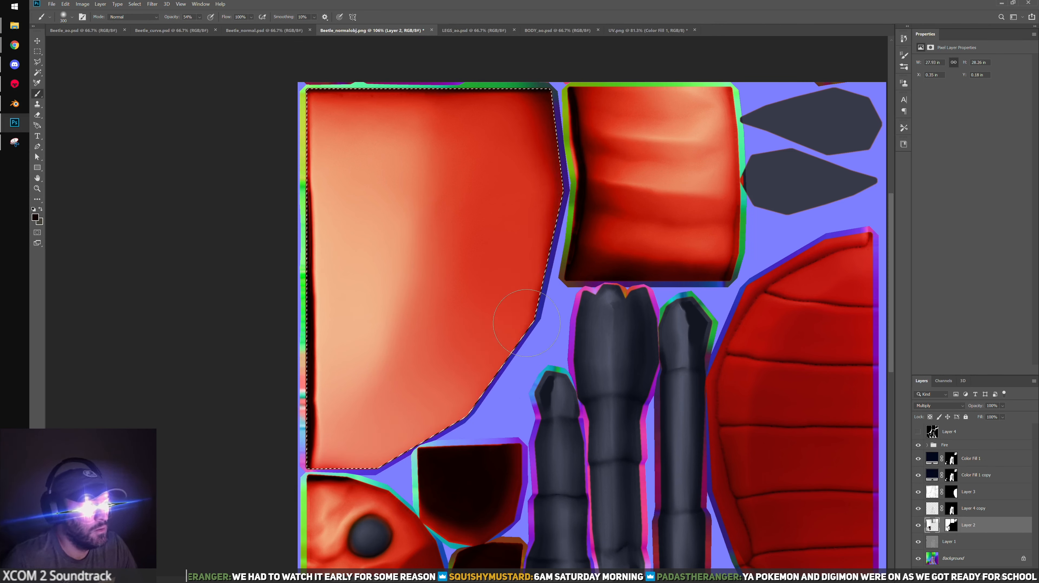
Deselect the shell and save the texture as a PNG, overwriting Beetle_normalobj.png in the Beetle maps folder
alt+scroll(527, 276, down, 4)
alt+scroll(483, 276, up, 2)
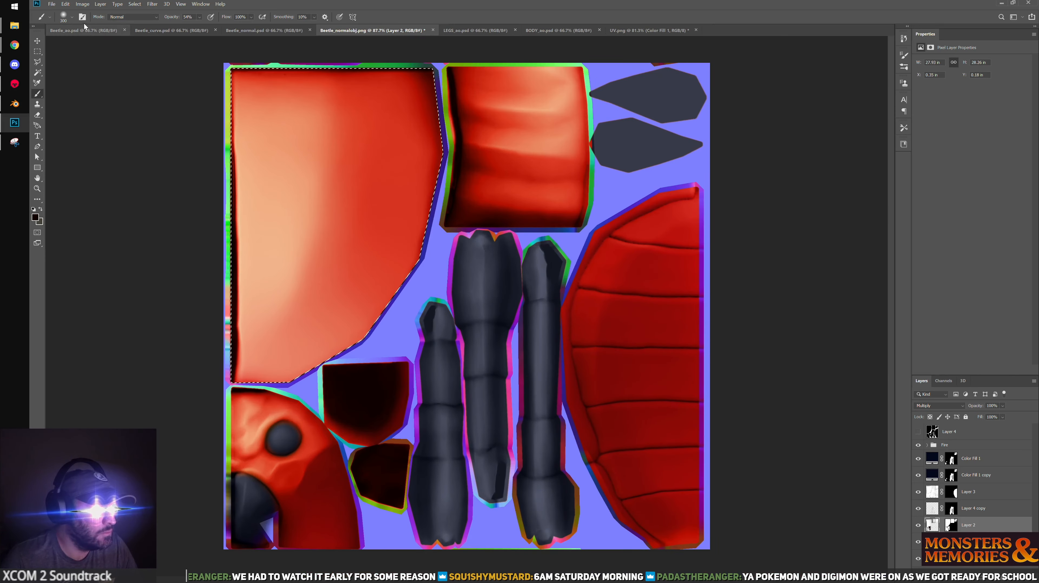
key(ctrl+d)
click(51, 4)
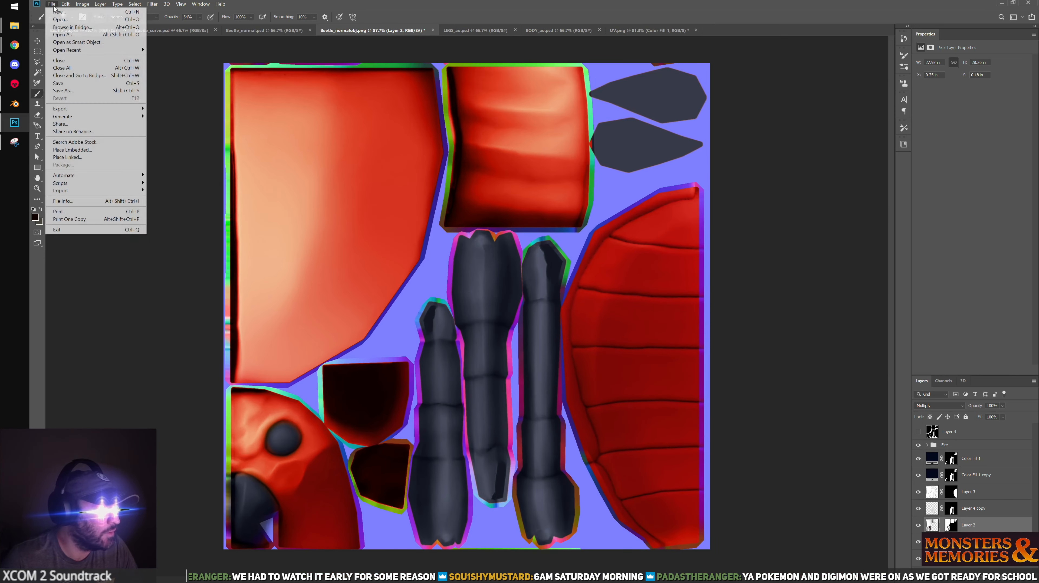
mouse_move(73, 106)
click(171, 106)
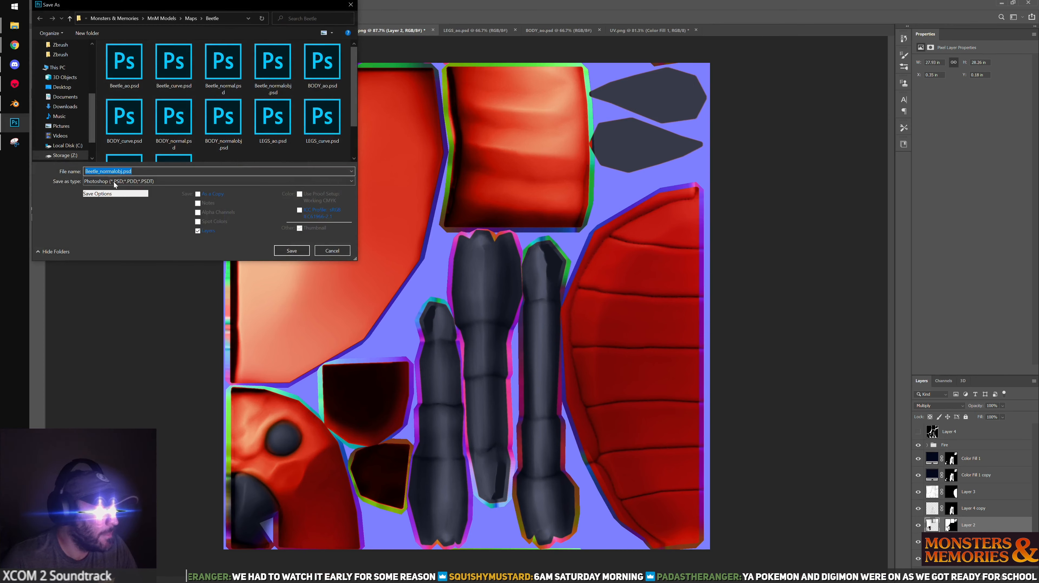
click(113, 182)
click(150, 310)
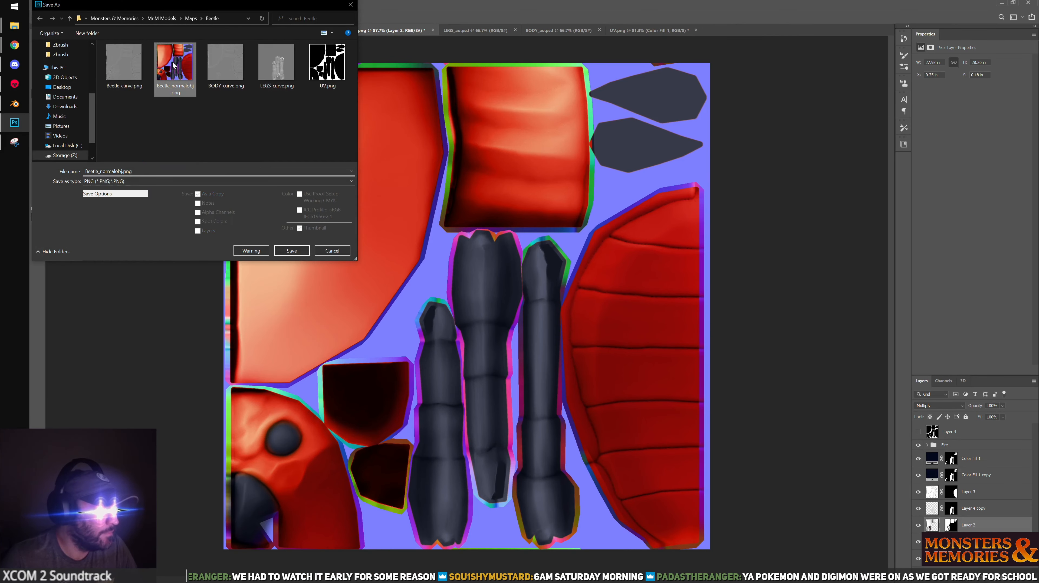
click(291, 250)
key(Return)
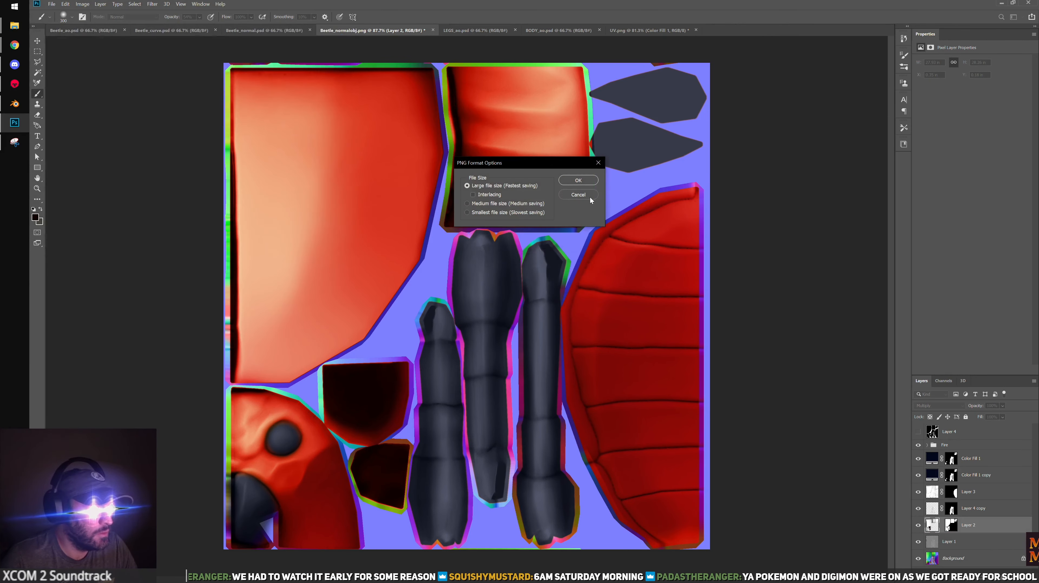
click(589, 196)
Switch to Blender, reload Beetle_normalobj.png as Material.002's base color texture, and inspect the beetle's shell and belly
key(alt+Tab)
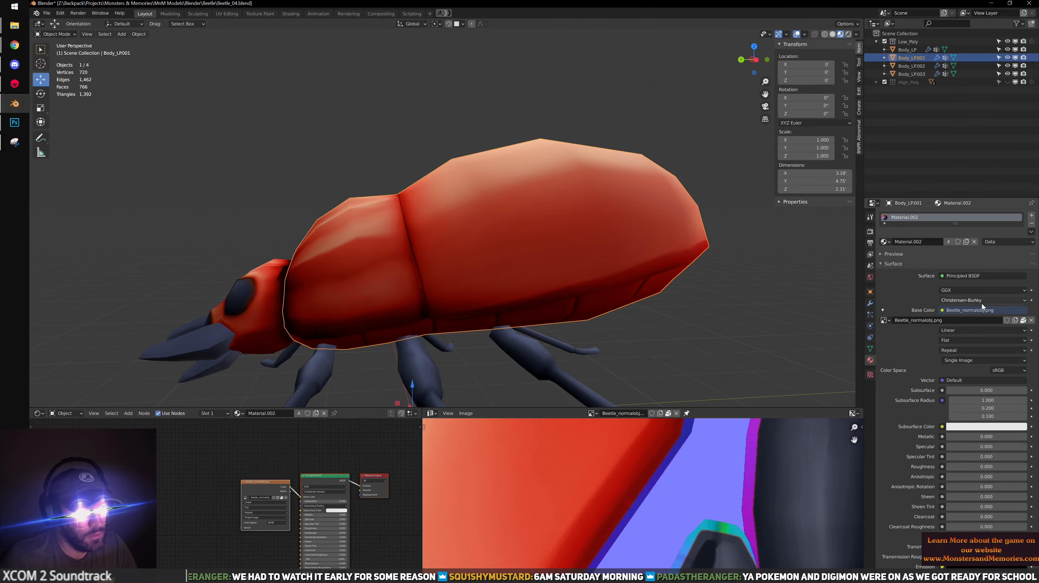
click(1032, 320)
click(1005, 322)
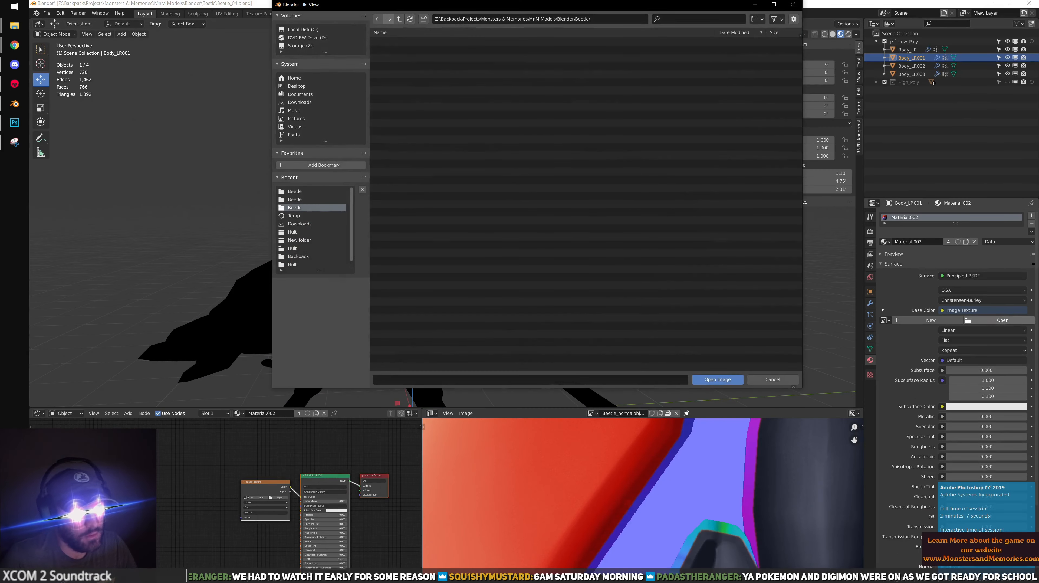
click(388, 19)
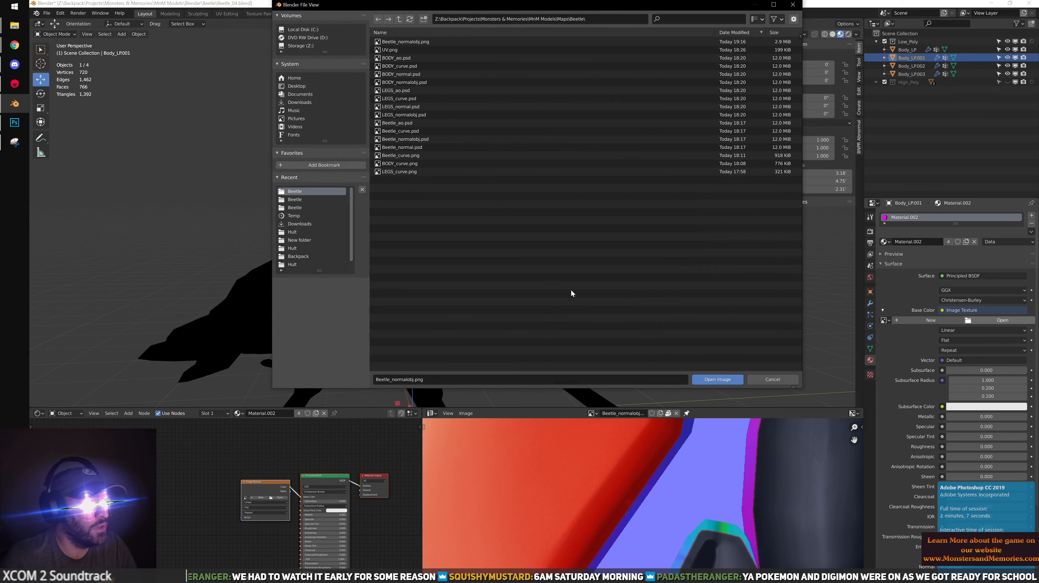
click(717, 379)
middle_drag(677, 313, 480, 238)
middle_drag(626, 229, 566, 221)
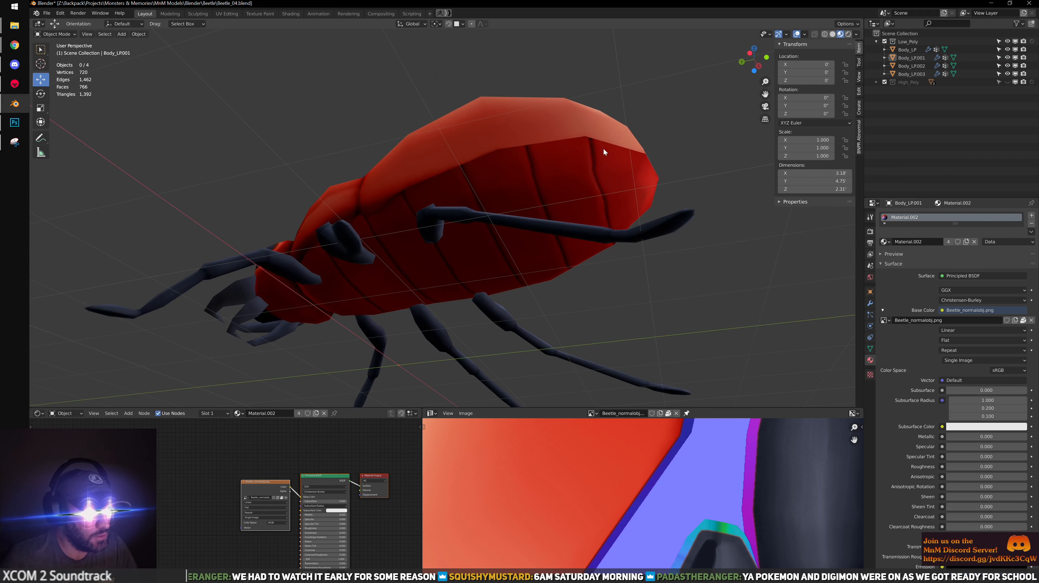
middle_drag(648, 166, 163, 155)
Switch to Photoshop and toggle Layer 2, Layer 4 copy and Layer 3 individually to compare each one's effect on the belly
click(14, 122)
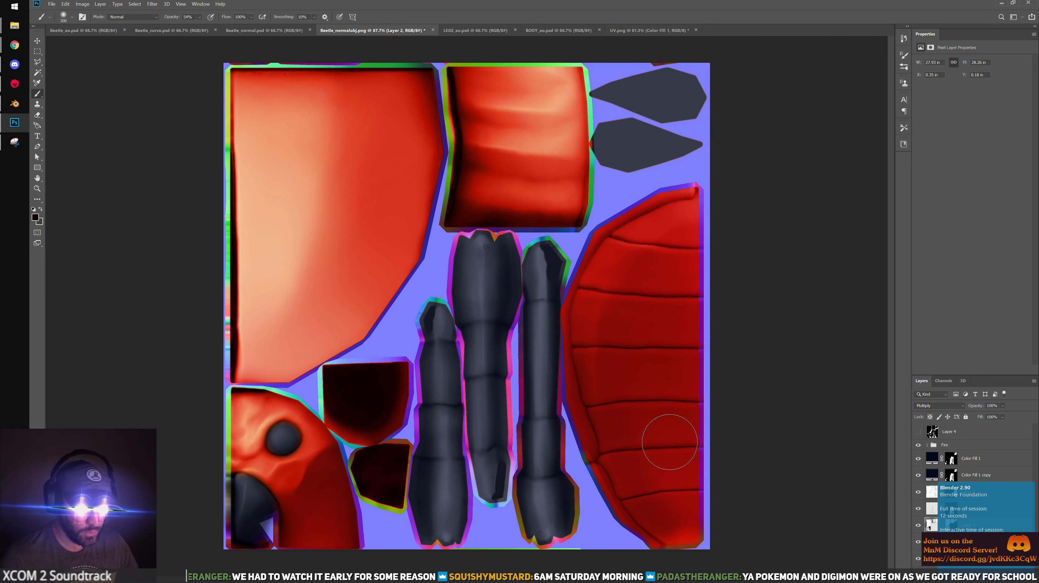
alt+scroll(673, 446, up, 1)
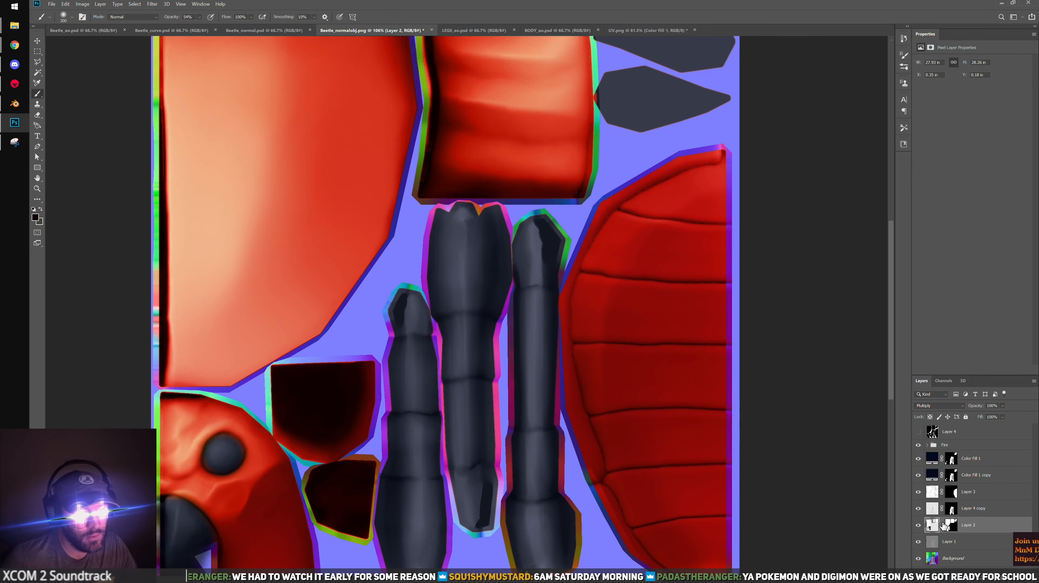
drag(711, 423, 646, 379)
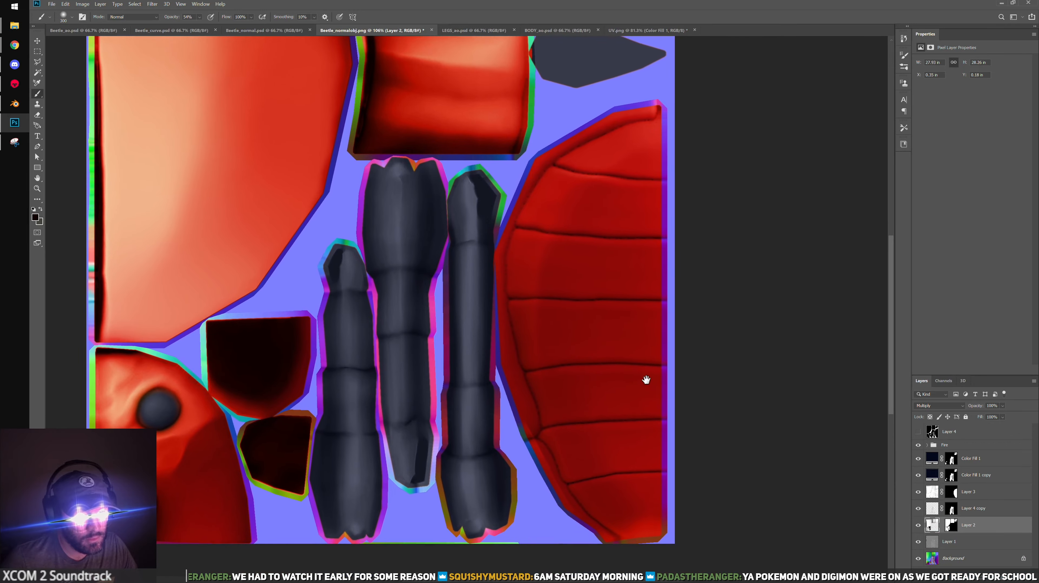
click(918, 527)
click(918, 527)
click(918, 511)
click(918, 511)
click(918, 495)
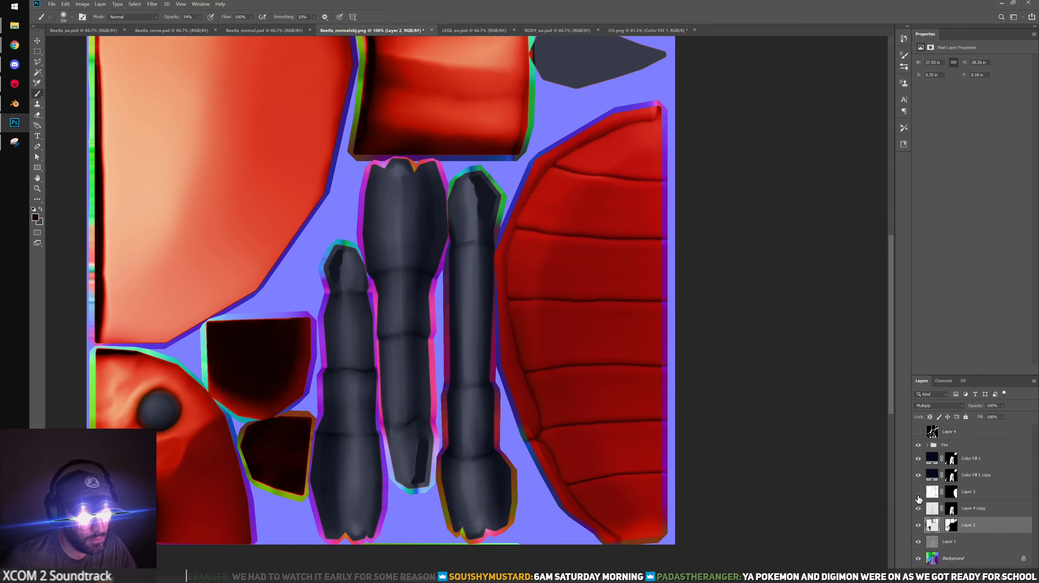
click(919, 493)
Load Layer 3's mask as a selection and paint dark shading along the belly's curved outer edge on Layer 3
click(931, 495)
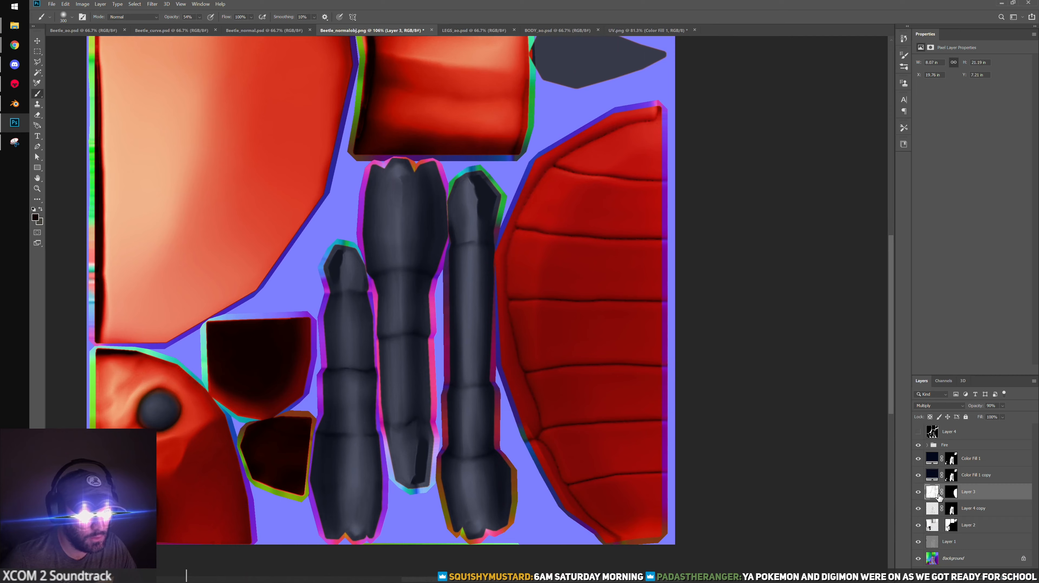
ctrl+click(952, 492)
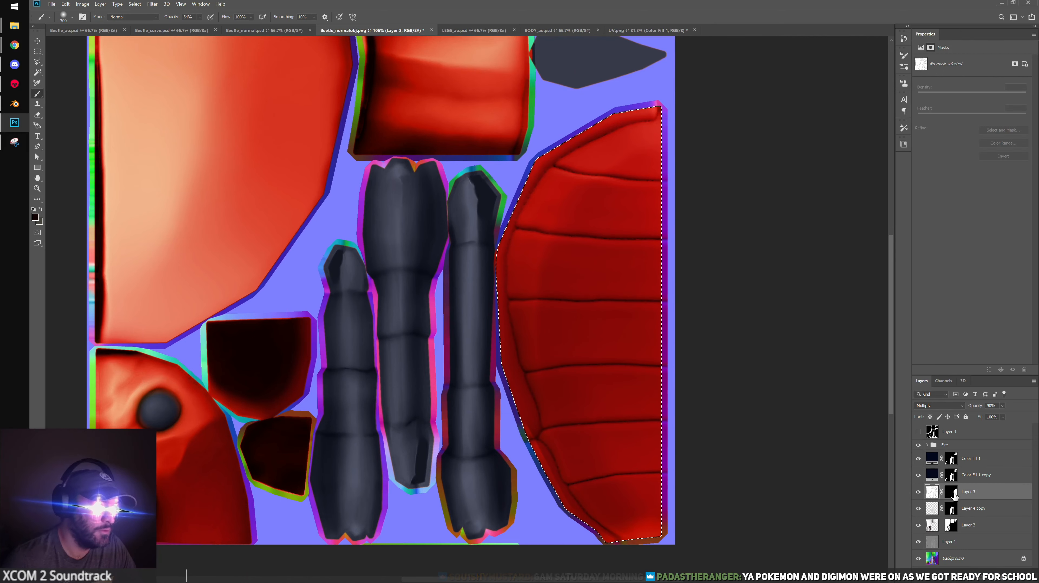
drag(643, 107, 703, 137)
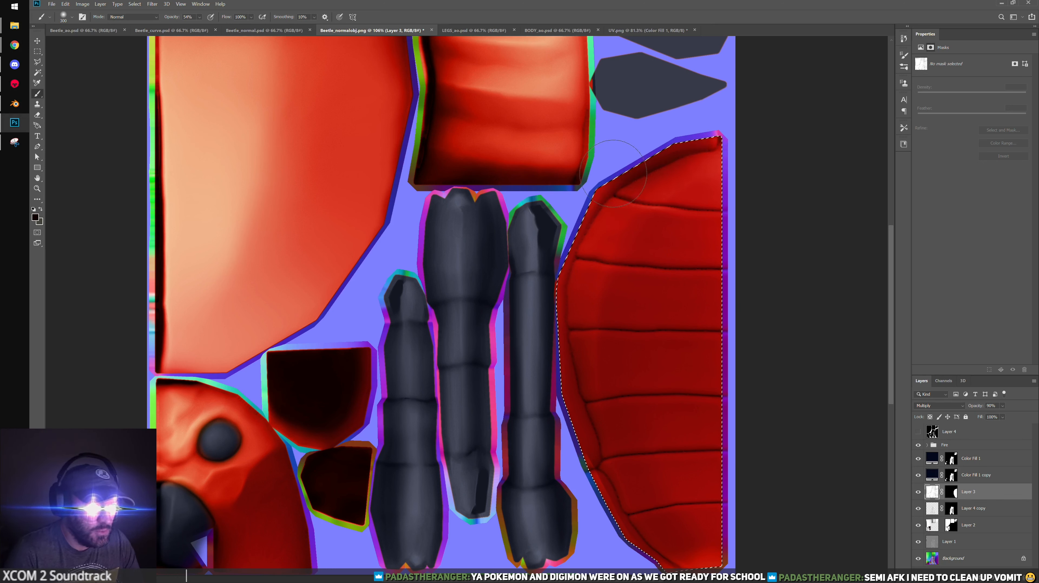
scroll(510, 364, down, 4)
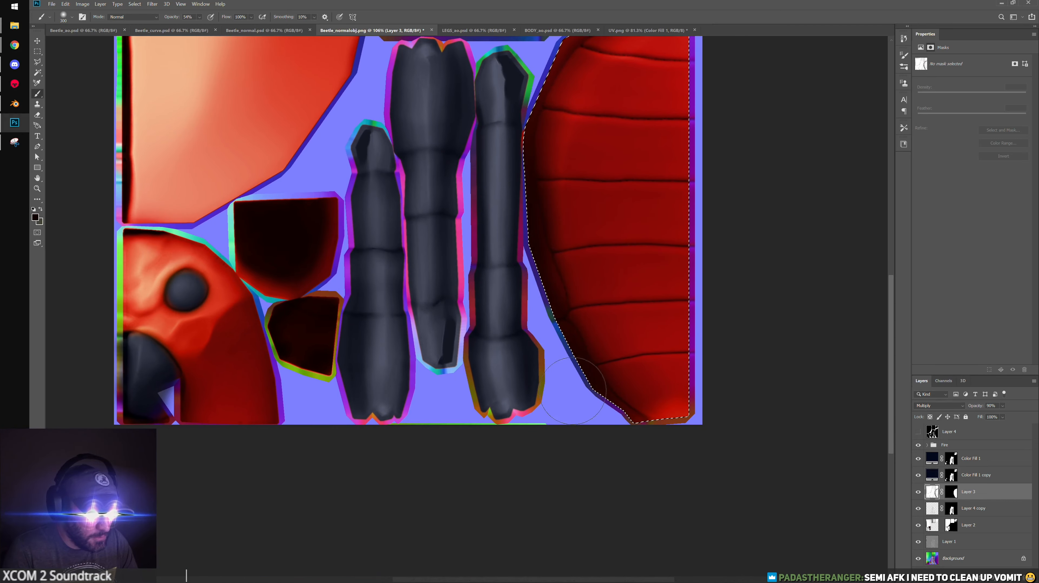
scroll(514, 196, up, 4)
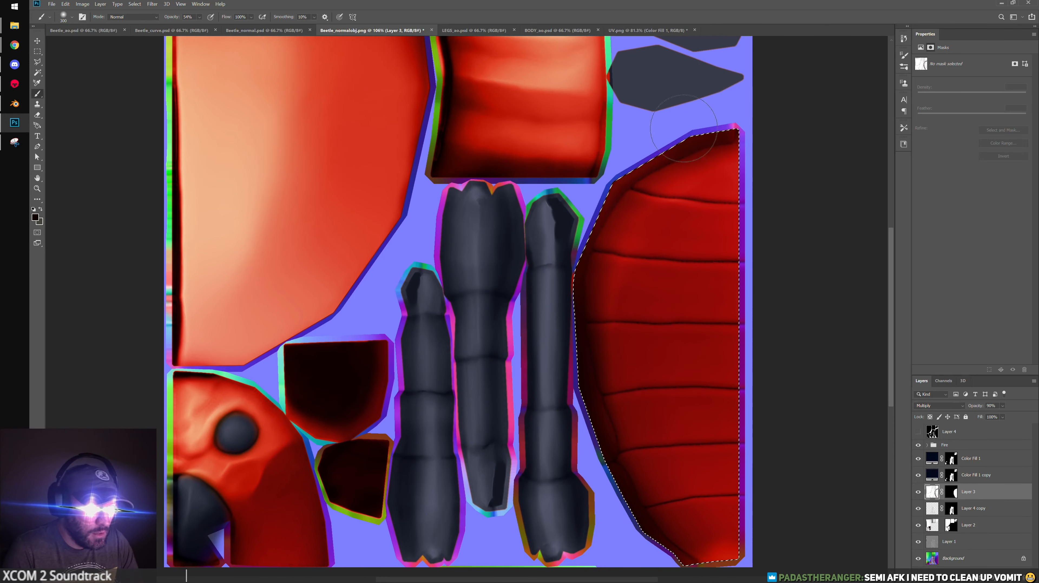
Deepen and widen the dark shading along the belly's curved edge on Layer 3, reduce the brush size, and deselect
drag(513, 331, 538, 239)
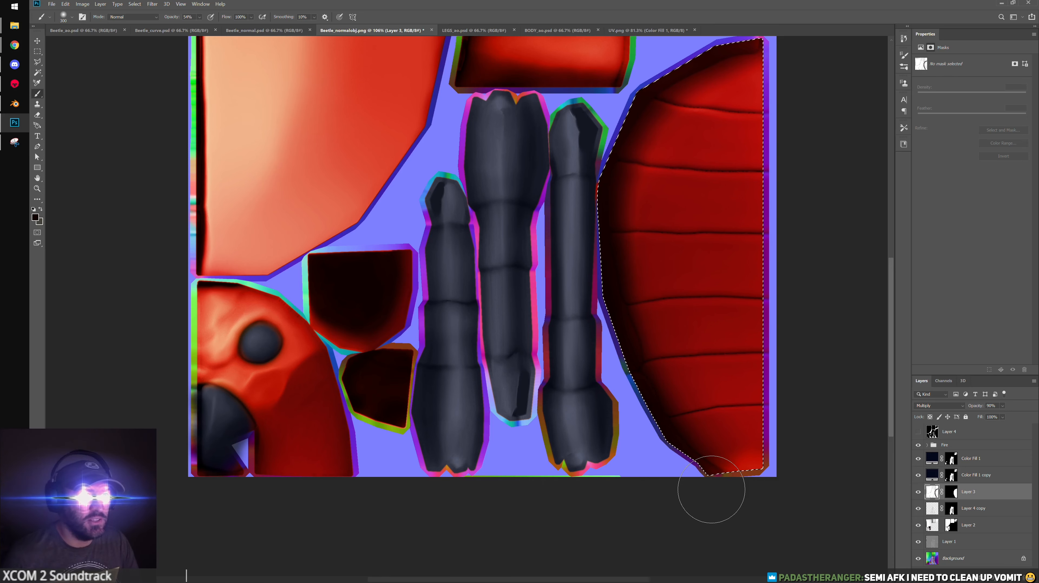
scroll(789, 239, up, 3)
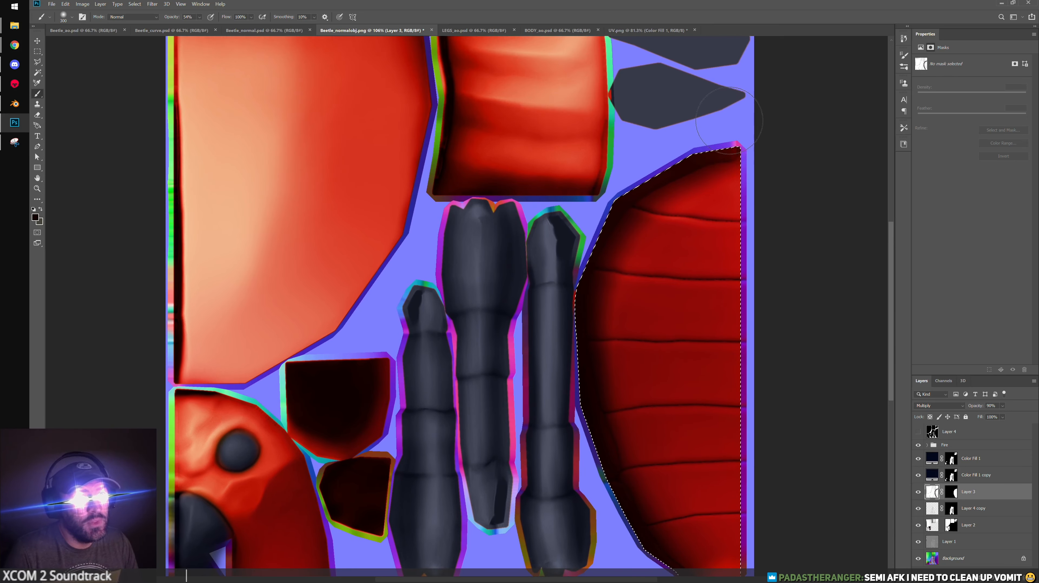
key(bracketleft)
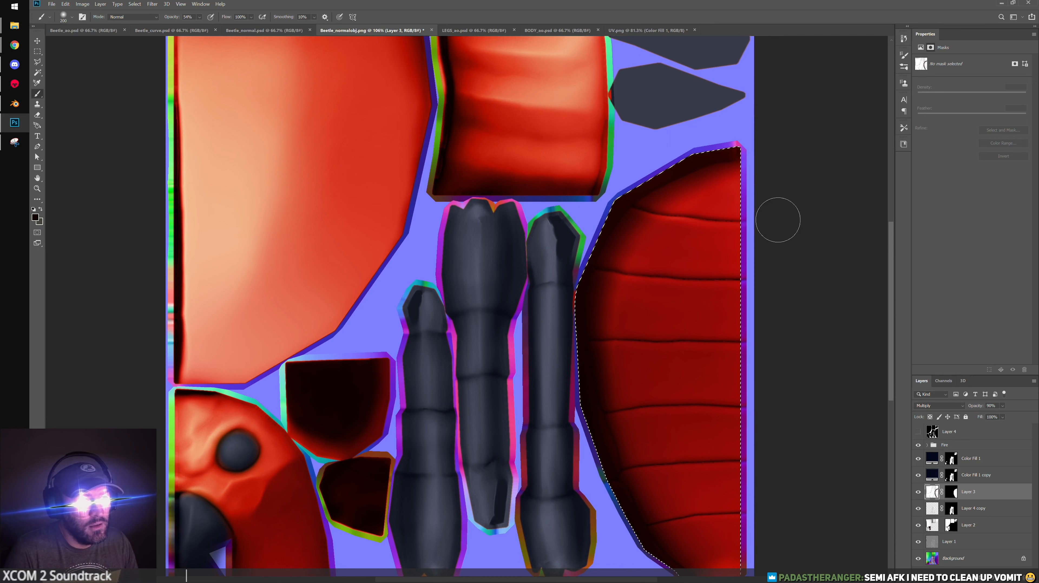
scroll(726, 326, down, 5)
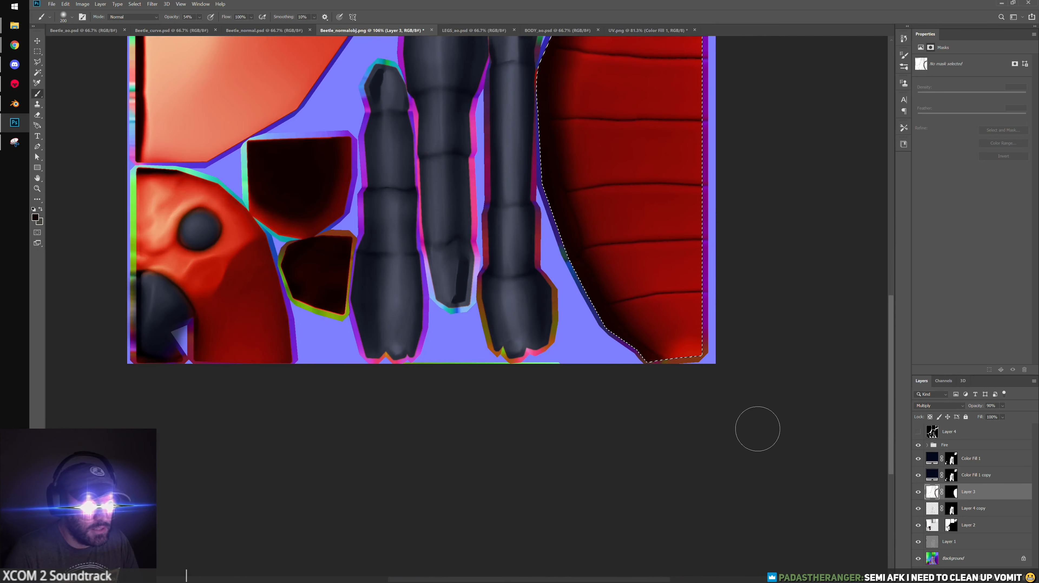
key(ctrl+d)
alt+scroll(731, 320, down, 2)
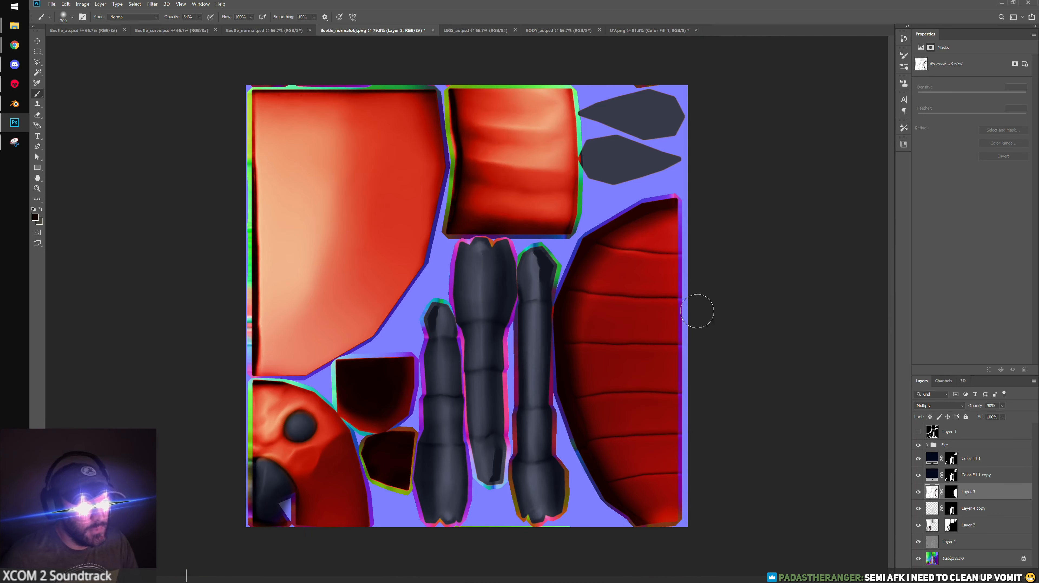
Export the texture with the darkened belly edge as a PNG over Beetle_normalobj.png, using the large file size option
click(51, 4)
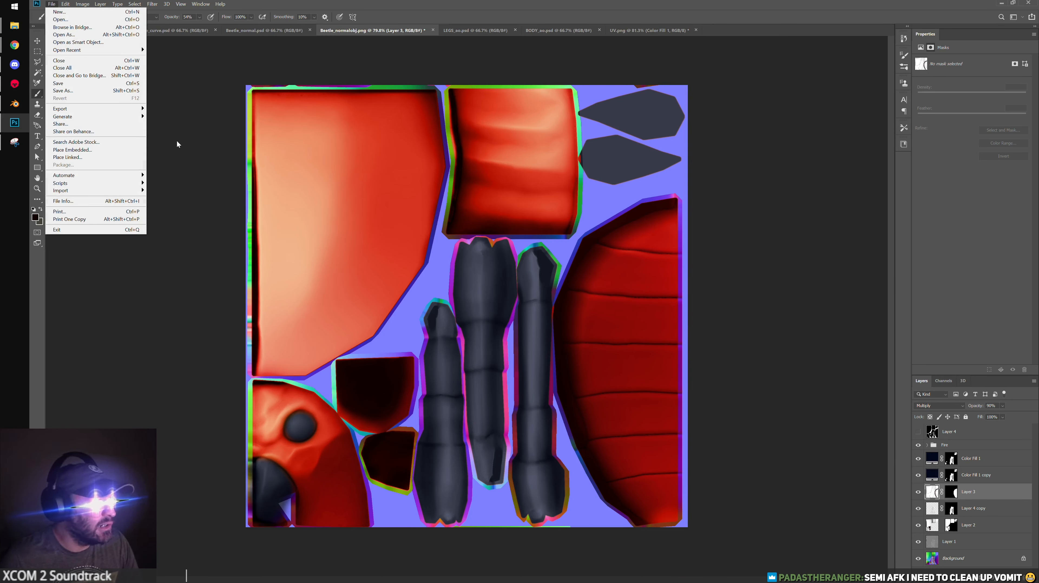
click(919, 445)
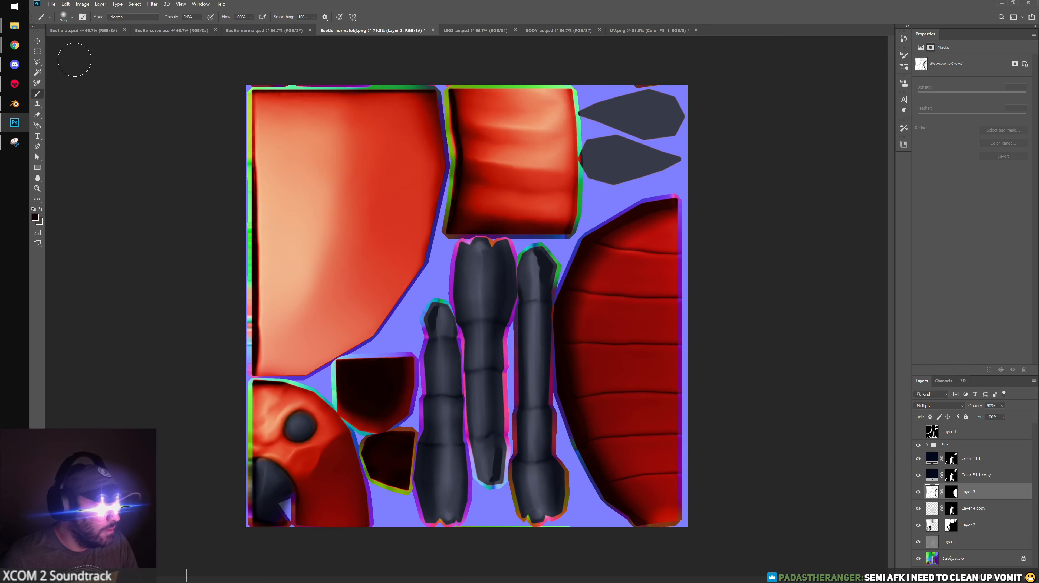
click(51, 3)
click(81, 90)
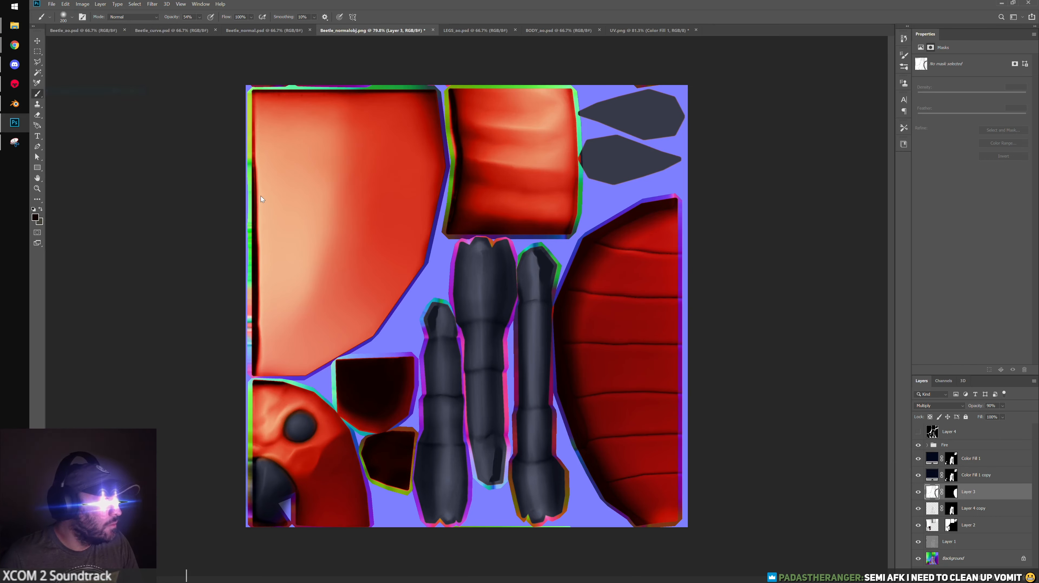
click(164, 181)
click(142, 304)
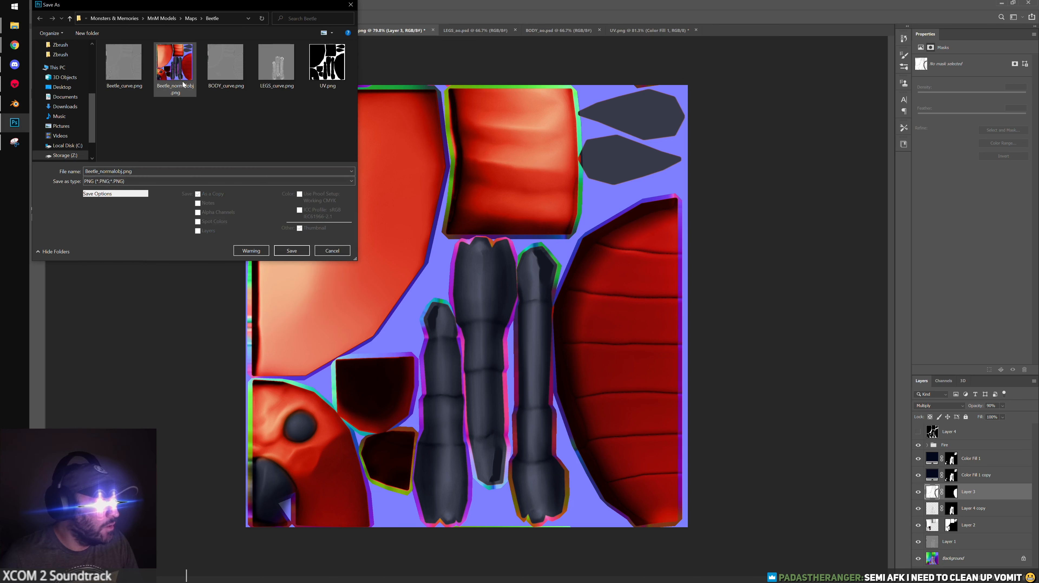
click(291, 251)
click(550, 296)
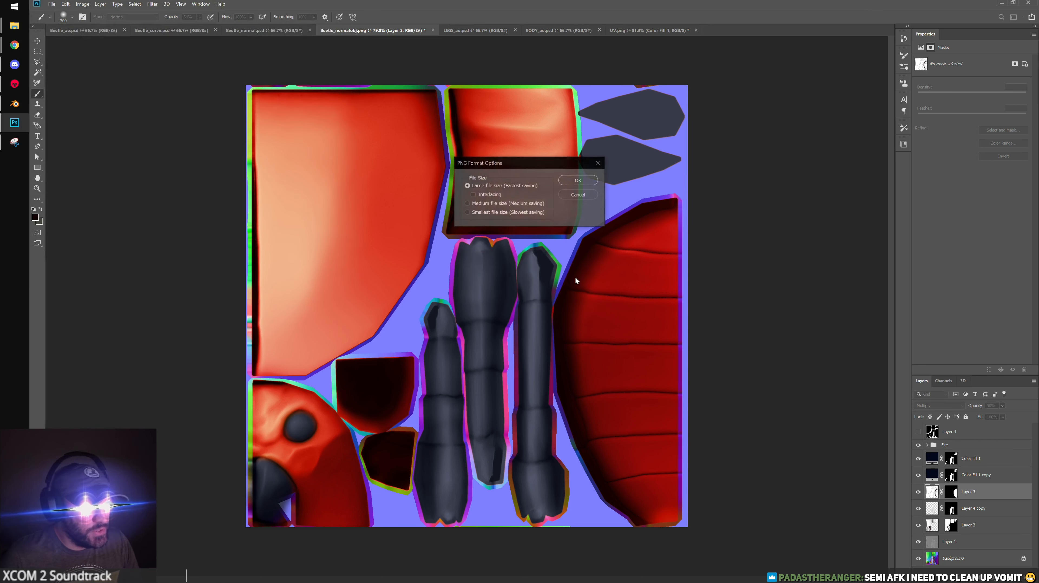
click(580, 180)
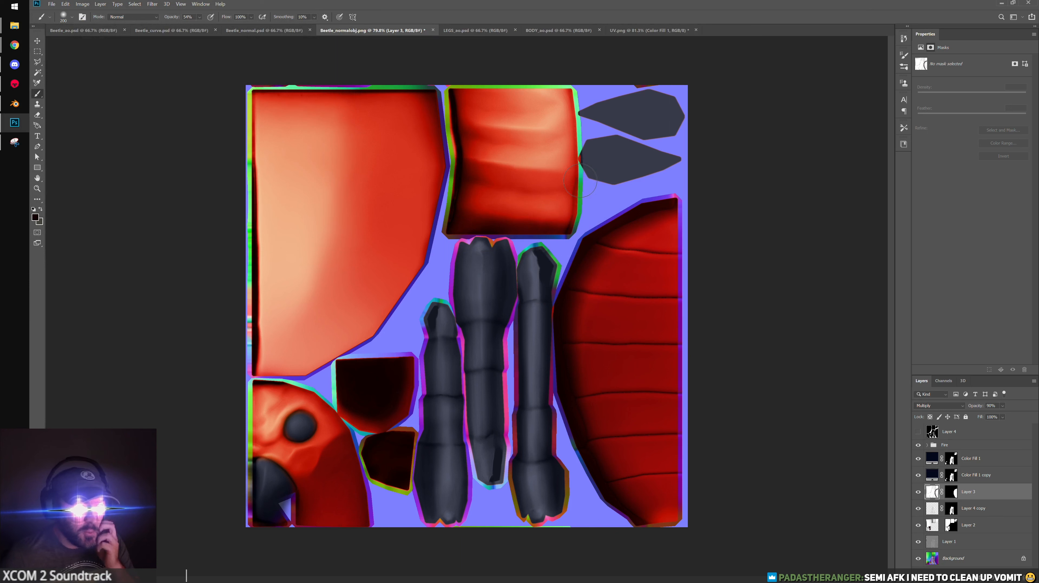
Switch to Blender and select the beetle's Body_LP.001 mesh in the single perspective view
click(14, 103)
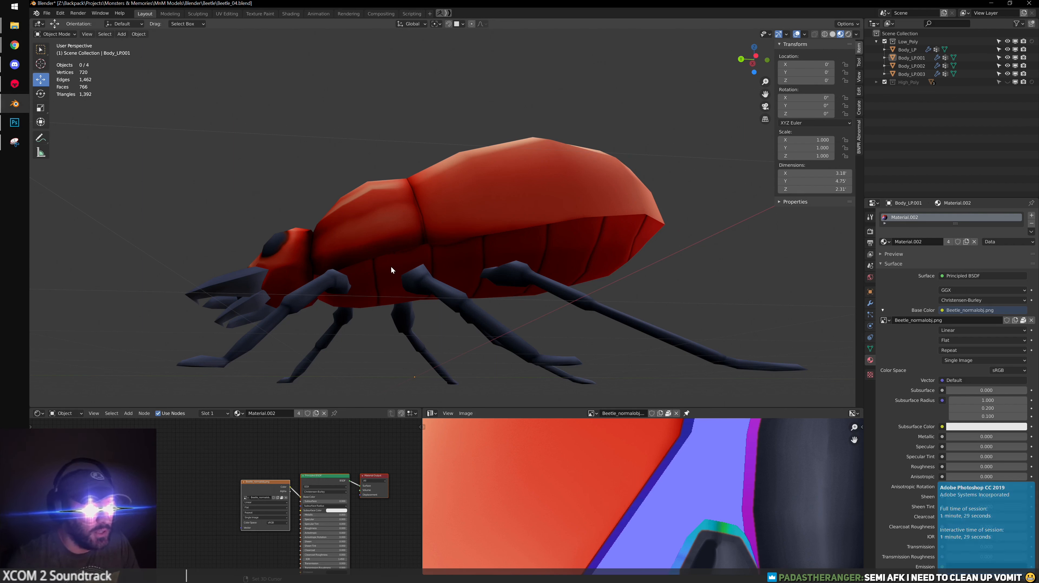
key(ctrl+alt+q)
key(a)
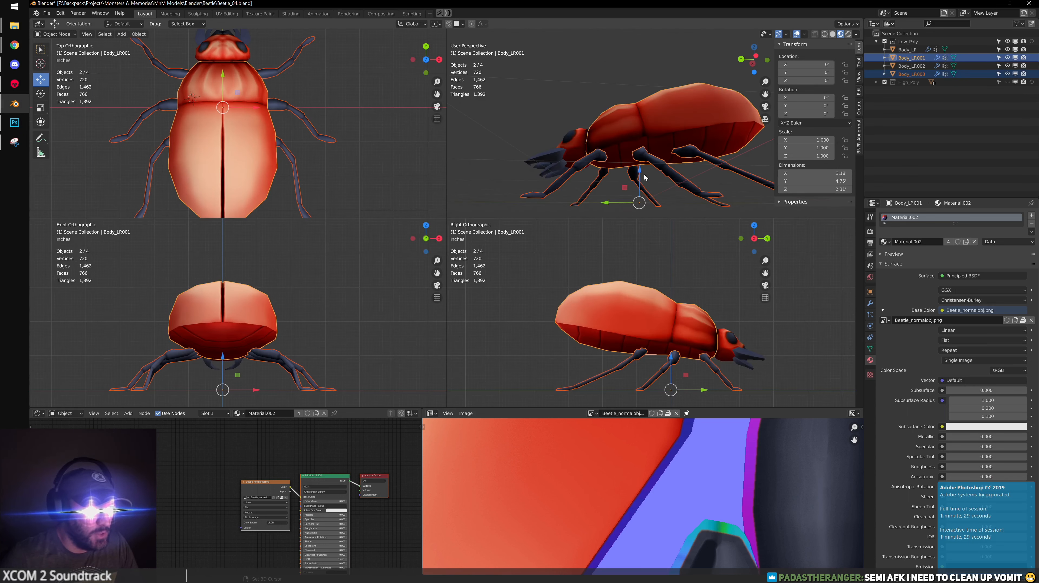
key(ctrl+alt+q)
click(632, 180)
alt+middle_drag(662, 271, 608, 169)
click(631, 200)
click(608, 169)
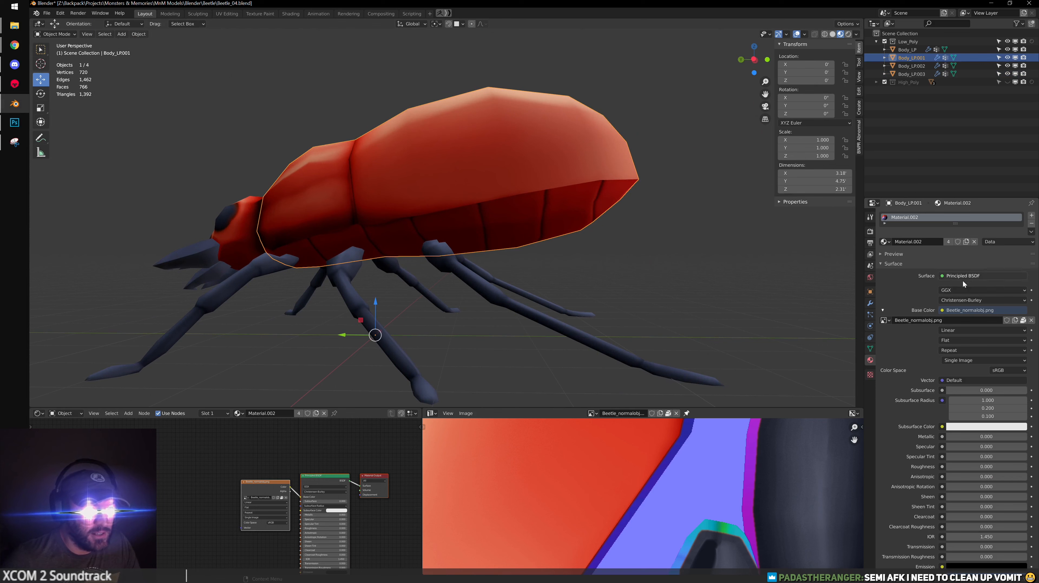
Unlink Material.002's base color image, open the updated Beetle_normalobj.png in its place, and inspect the beetle from the front
click(1031, 321)
click(994, 323)
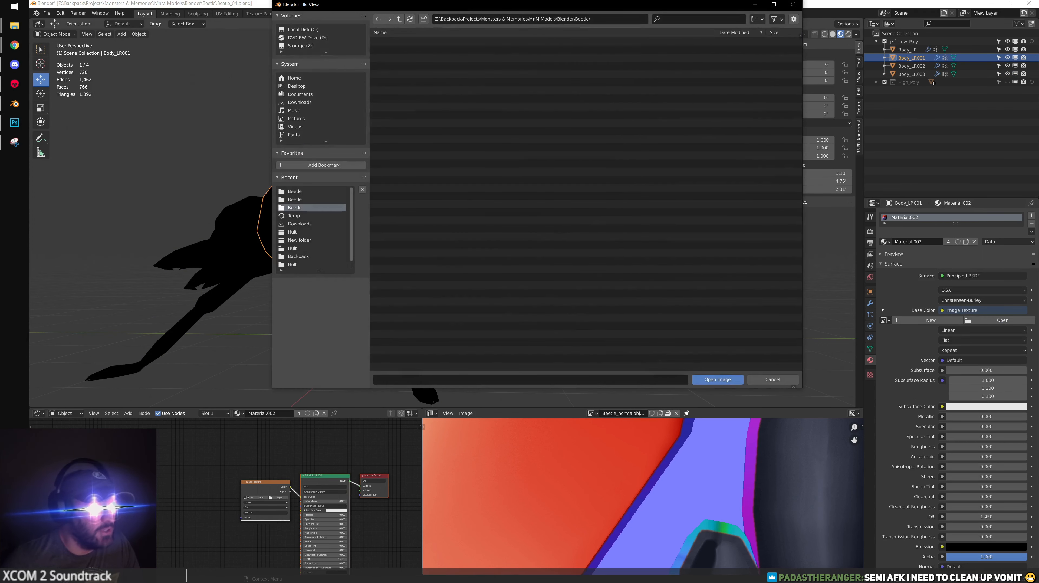
click(698, 381)
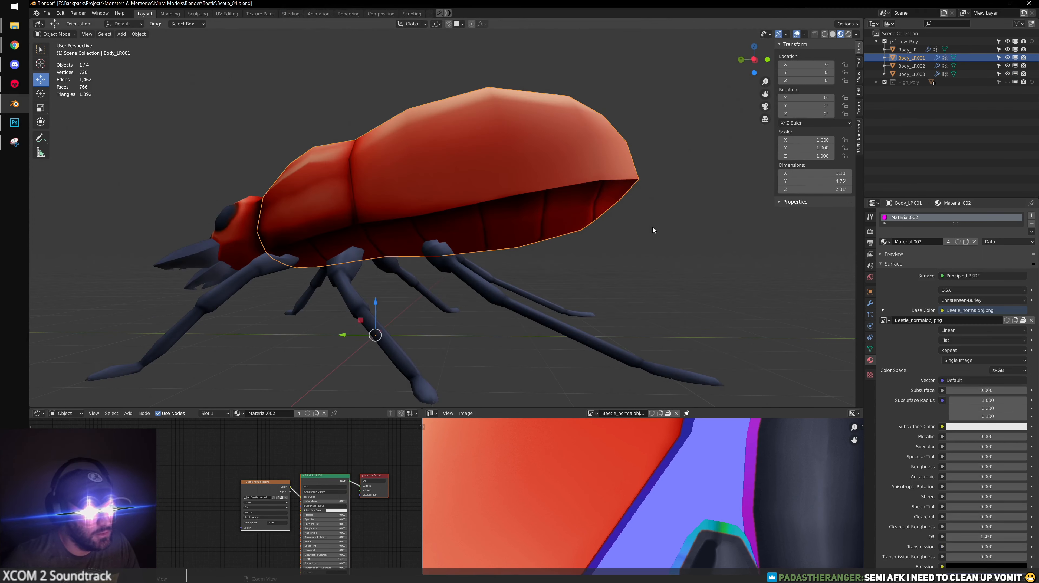
mouse_move(652, 225)
middle_down()
mouse_move(566, 206)
mouse_move(411, 196)
mouse_move(496, 191)
mouse_move(513, 192)
mouse_move(403, 215)
mouse_move(643, 241)
middle_up()
scroll(643, 240, up, 3)
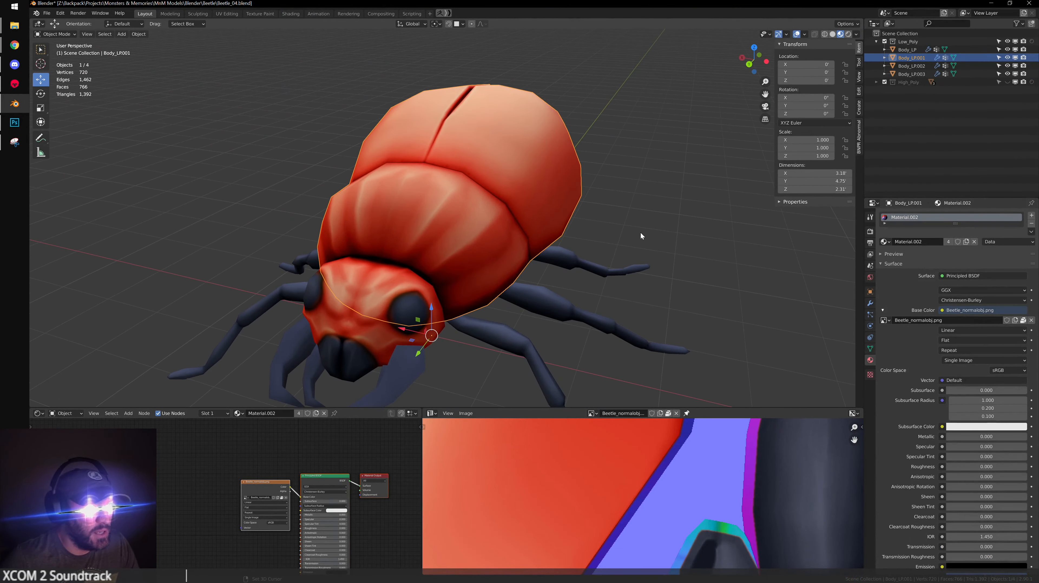
Switch to Photoshop and load Layer 3's mask as a selection around the belly piece
click(14, 122)
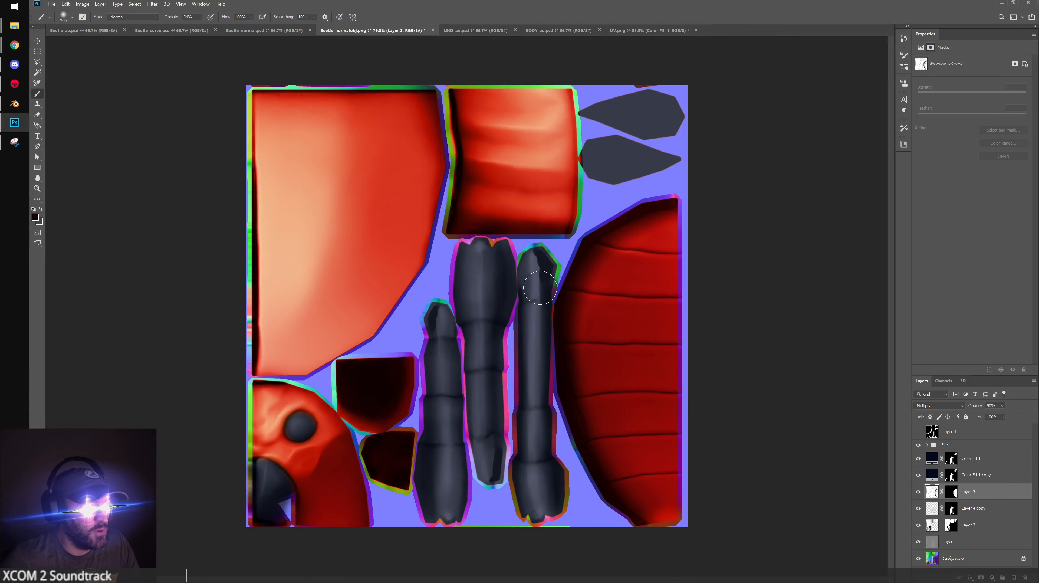
alt+scroll(716, 391, up, 3)
drag(650, 399, 581, 391)
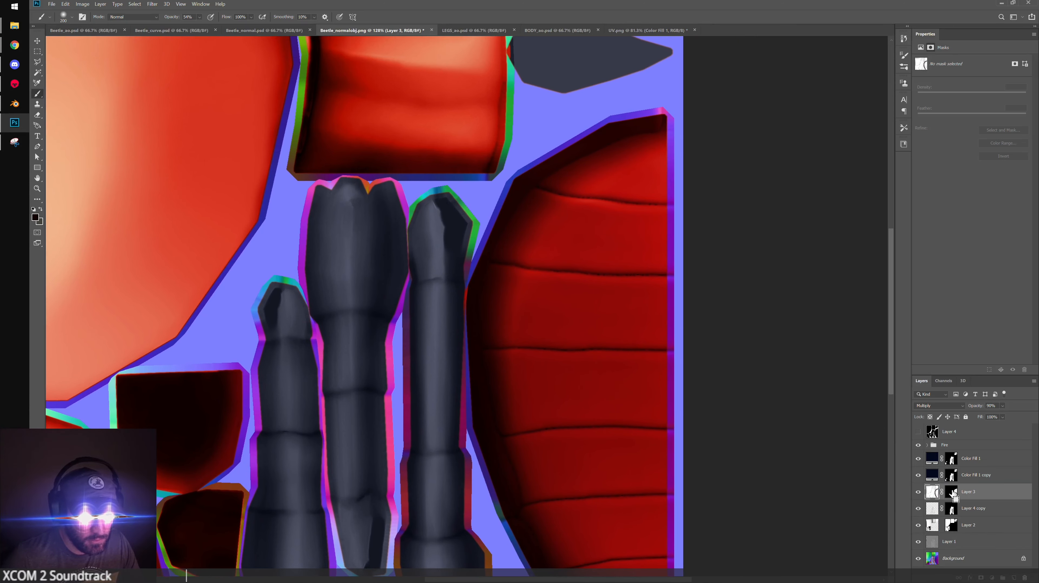
ctrl+click(954, 493)
drag(706, 322, 694, 412)
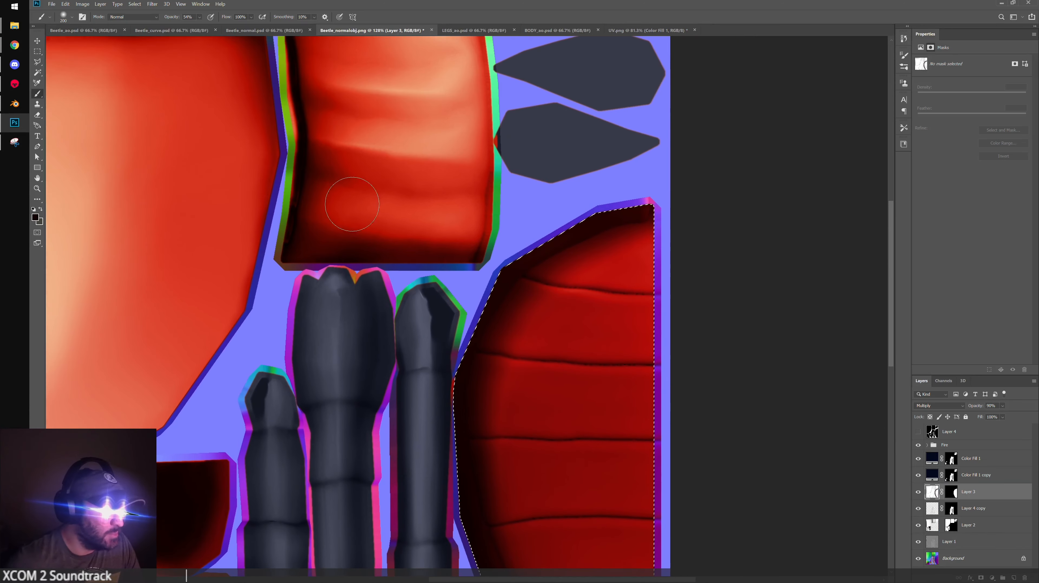
Smudge the dark shading at the belly's upper tip on Layer 3 to soften it, then clear the selection
click(37, 179)
click(37, 199)
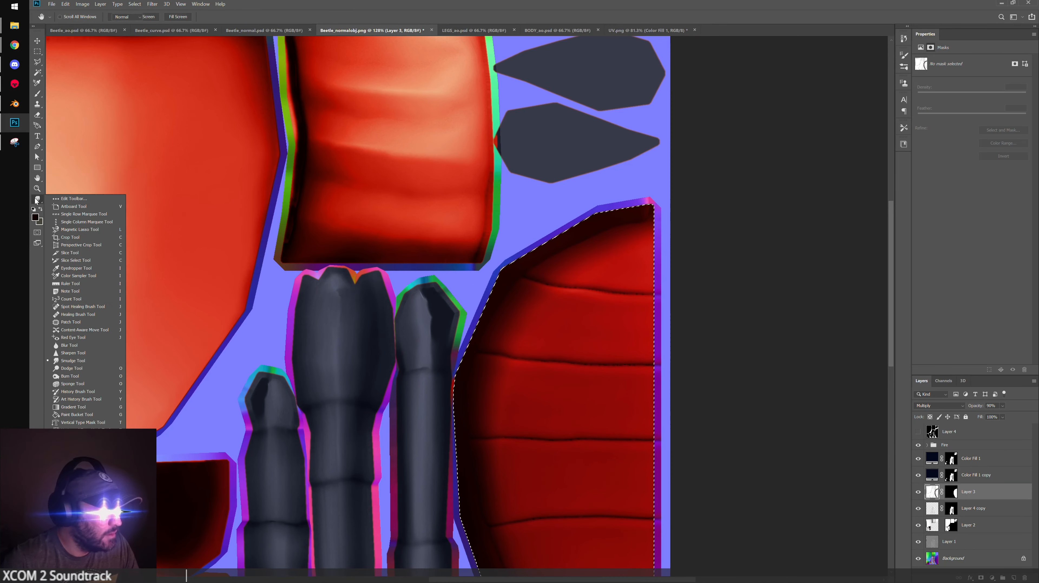
click(778, 227)
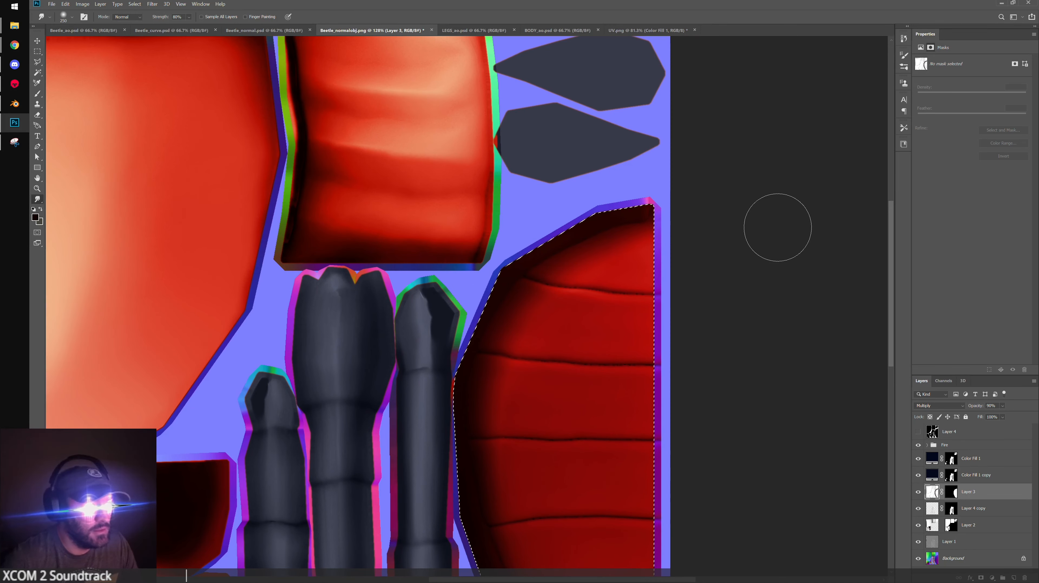
key(bracketright)
key(bracketright)
key(bracketright)
key(bracketright)
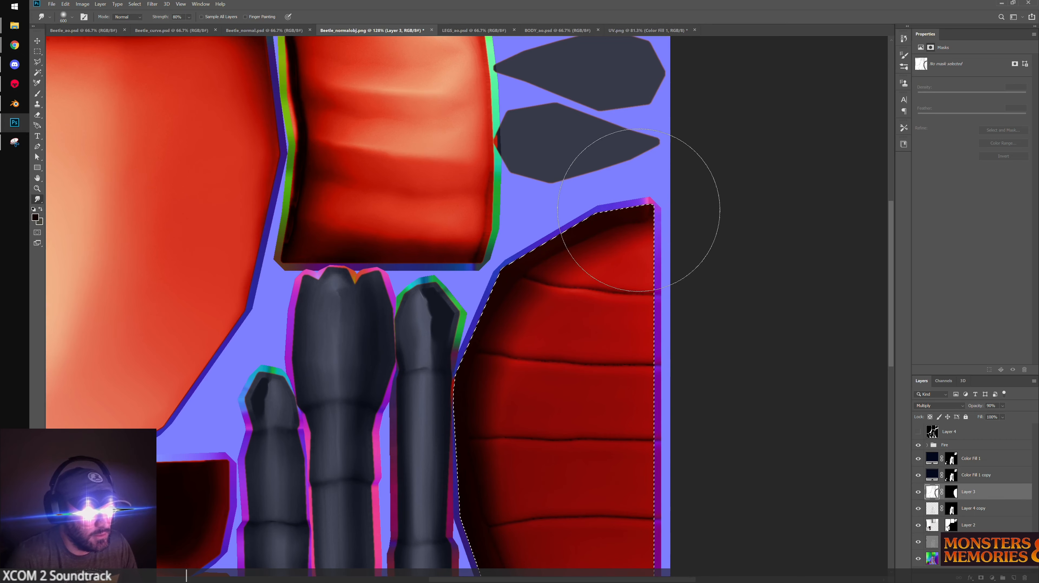
key(bracketleft)
key(bracketleft)
key(bracketleft)
key(bracketleft)
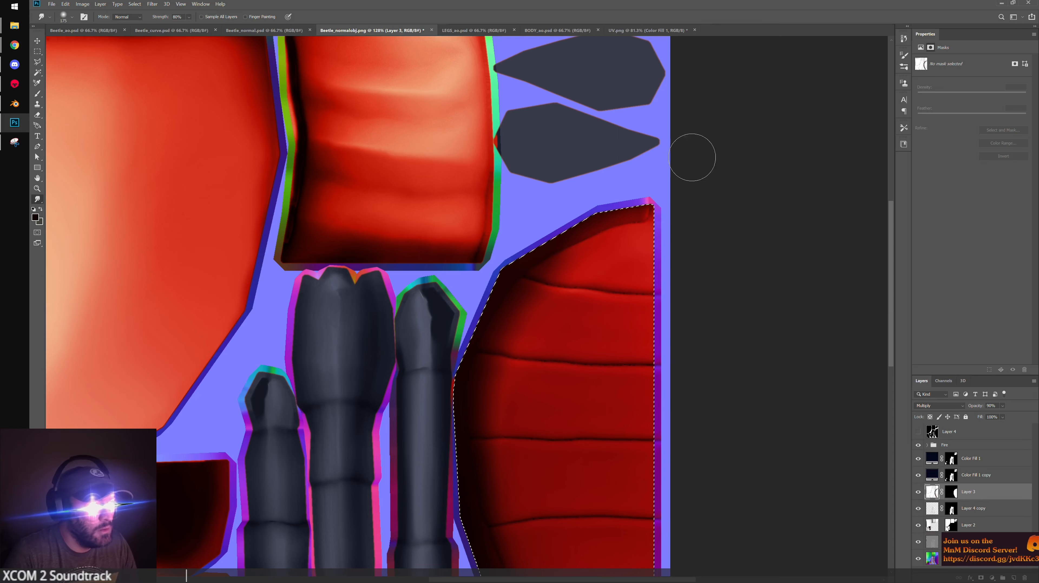
drag(278, 96, 630, 96)
key(ctrl+d)
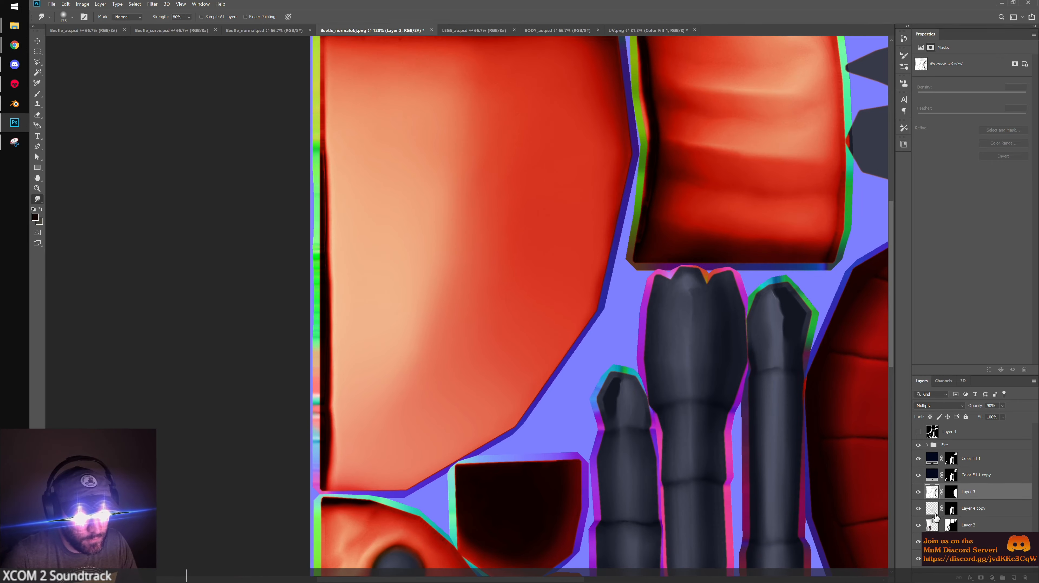
Isolate the large wing-shell piece as a Magic Wand selection from Layer 2's mask, and return to Layer 2's artwork
ctrl+click(947, 526)
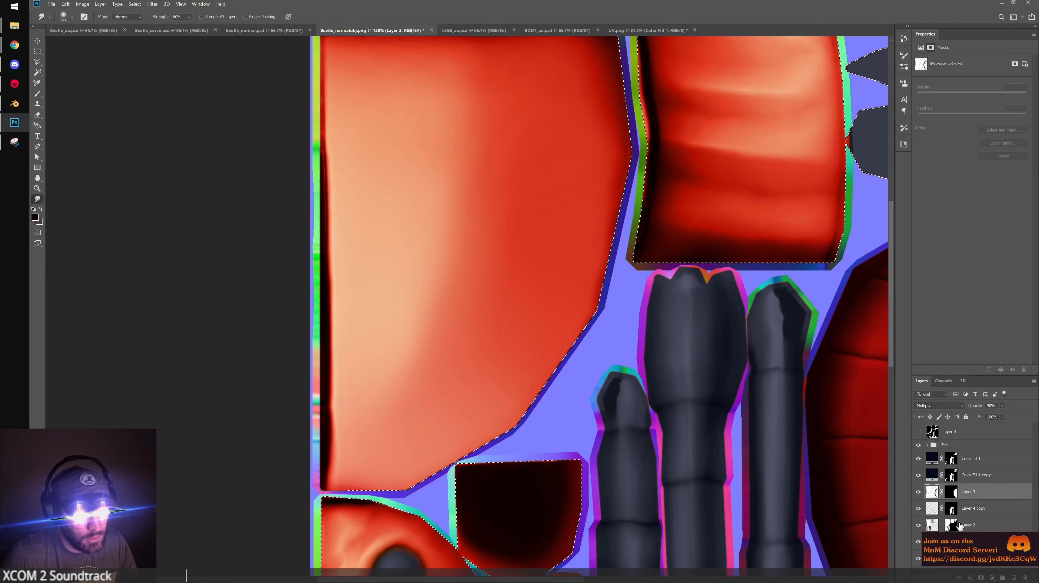
alt+click(947, 525)
key(ctrl+0)
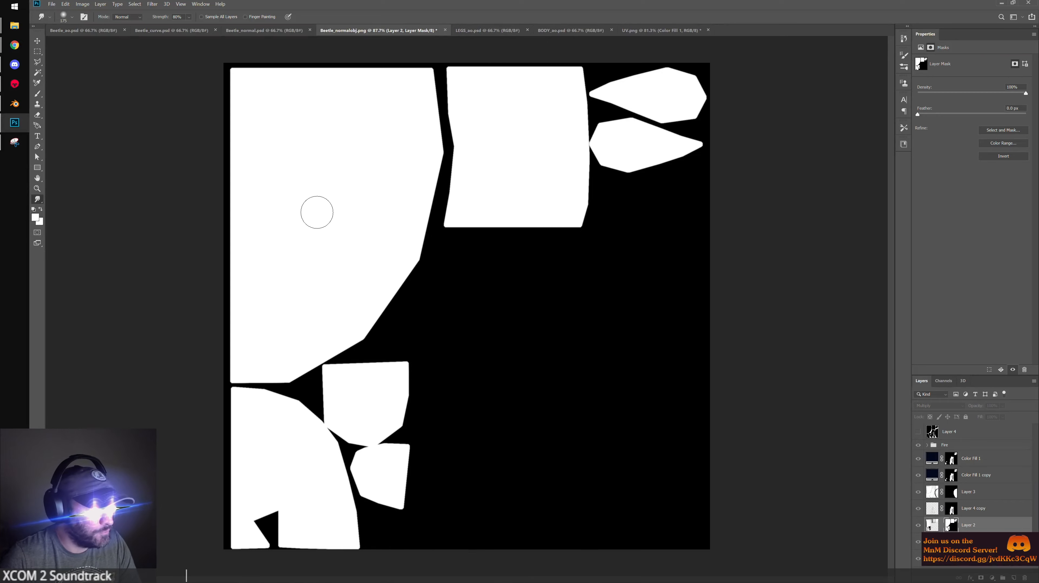
key(w)
click(314, 203)
click(933, 525)
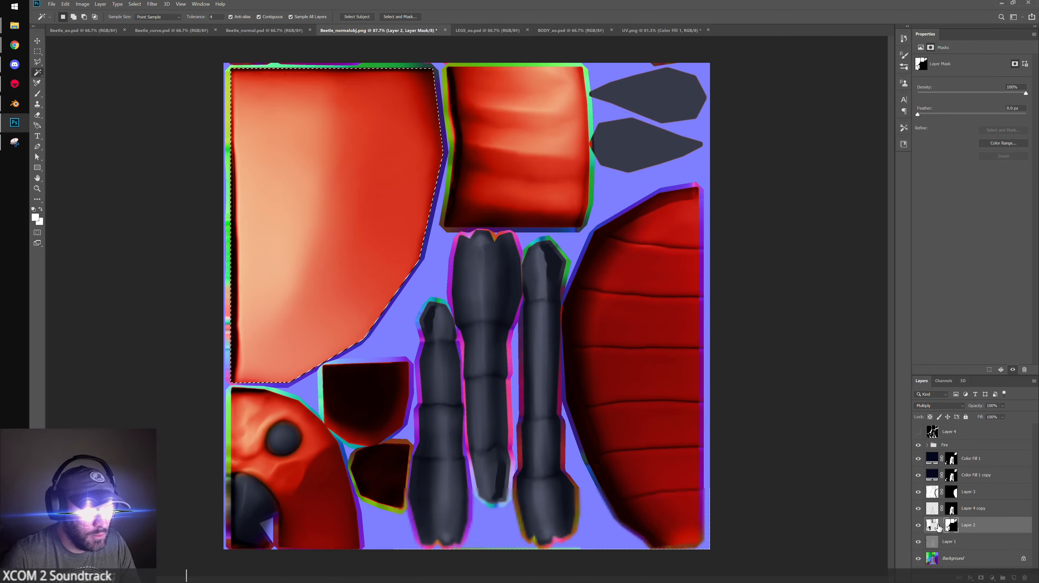
Brush dark edge shading along the top and curved outer border of the wing shell on Layer 2, and deselect
key(b)
alt+scroll(544, 375, up, 2)
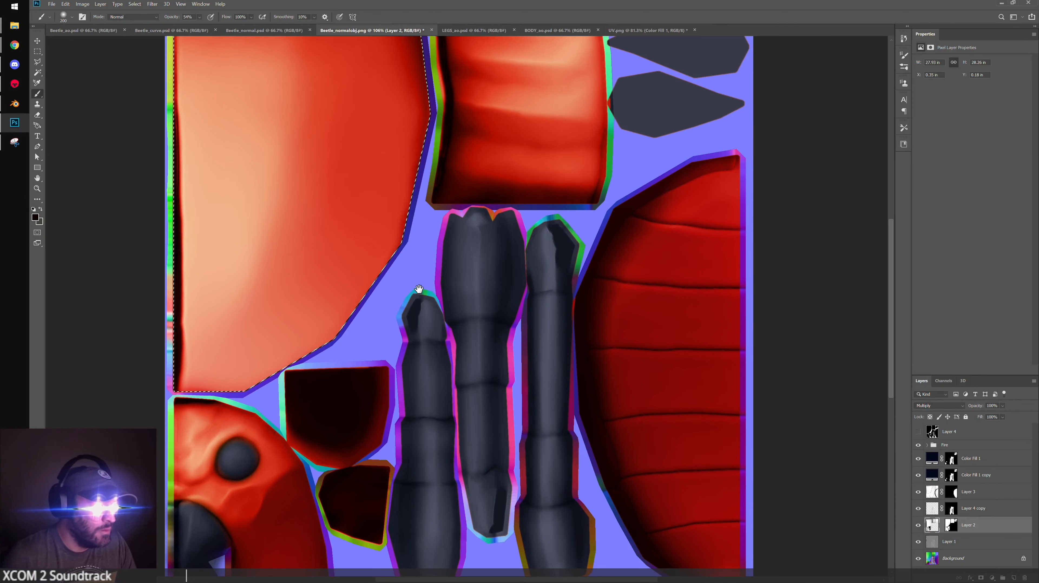
mouse_move(454, 165)
mouse_down()
mouse_move(587, 241)
mouse_move(595, 189)
mouse_up()
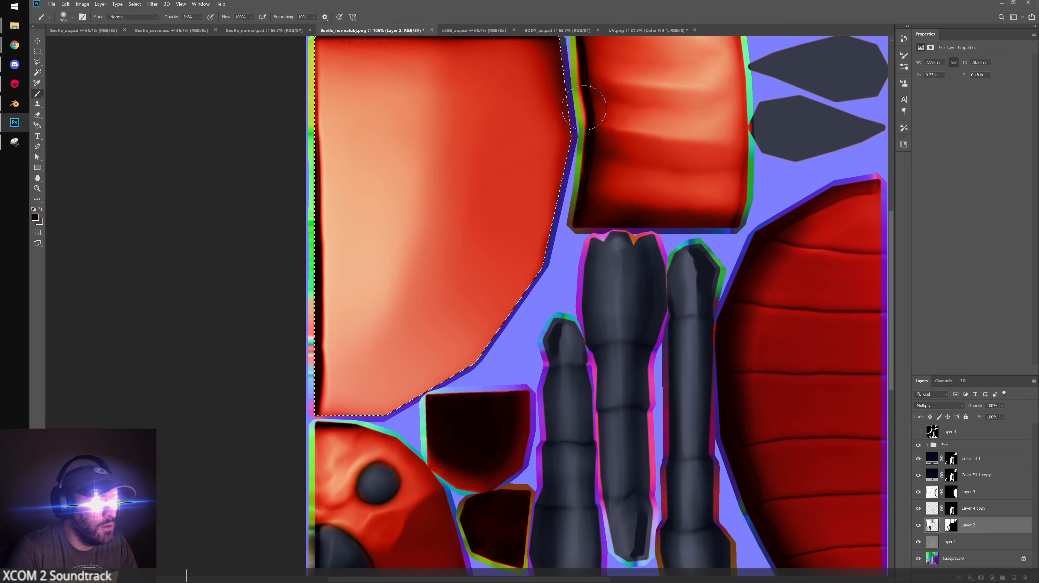
key(bracketright)
key(bracketright)
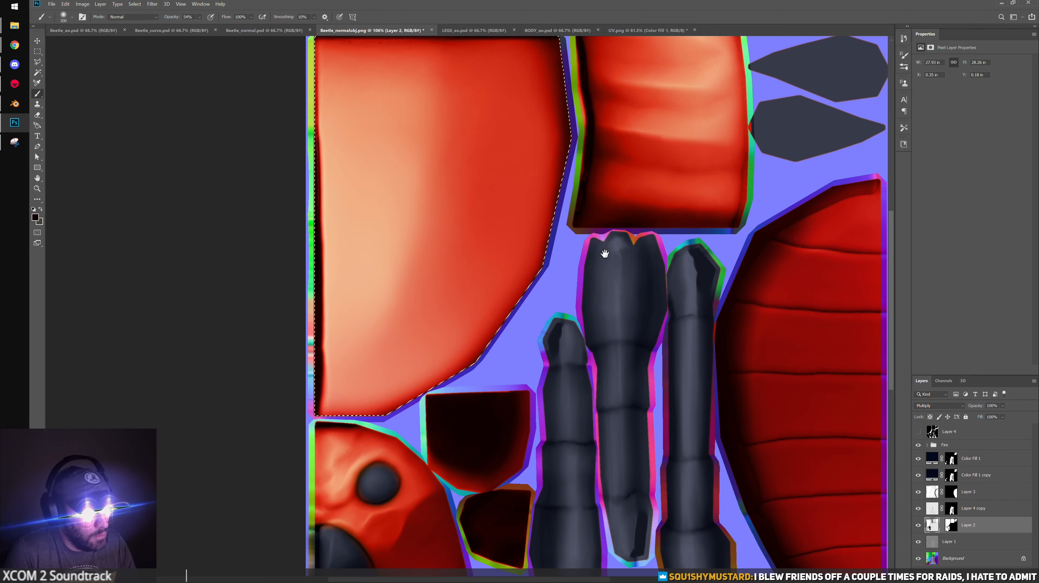
drag(610, 243, 510, 417)
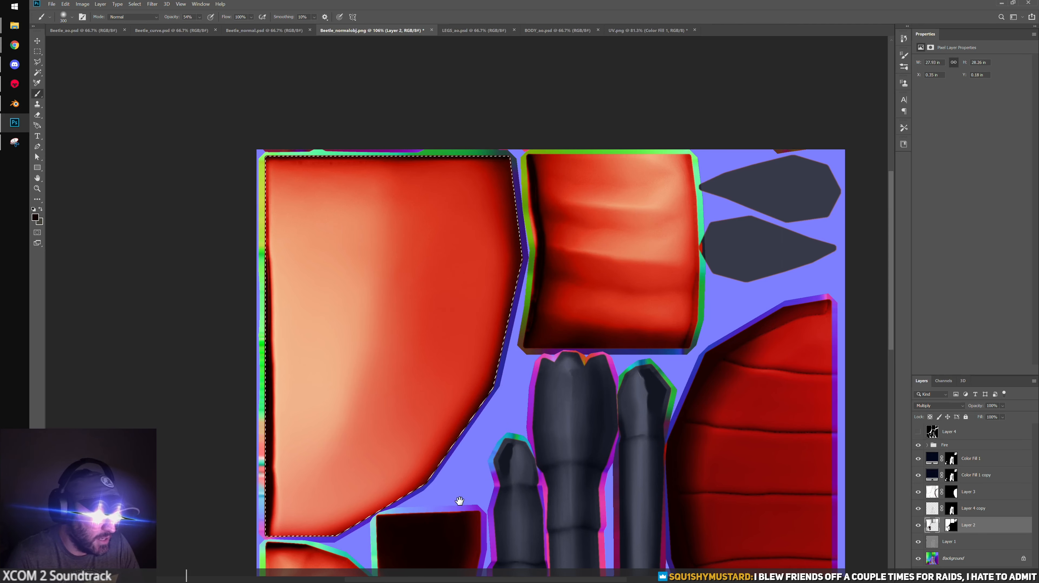
drag(460, 501, 507, 455)
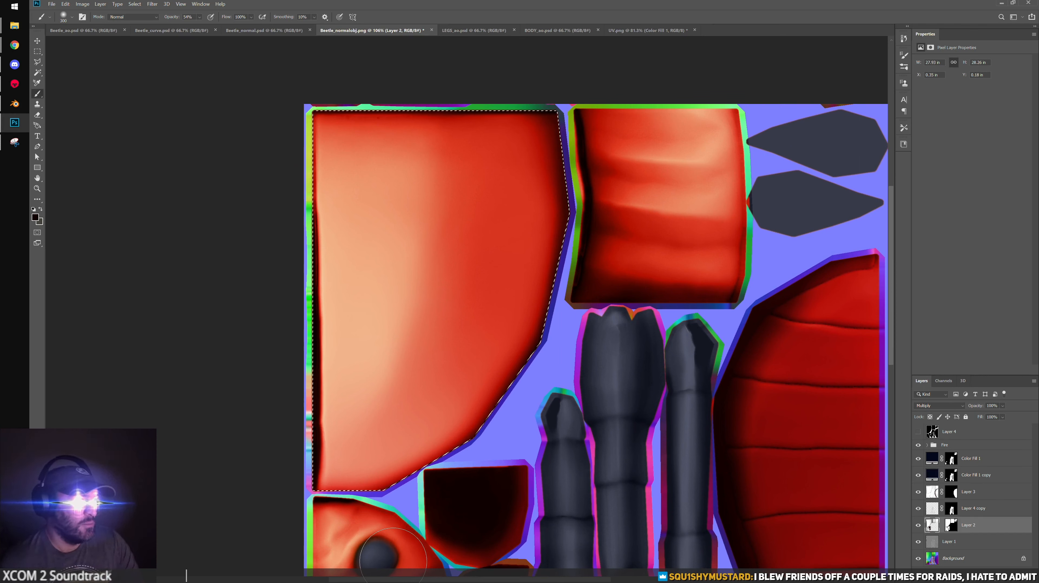
mouse_move(484, 200)
mouse_down()
mouse_move(476, 255)
mouse_move(529, 331)
mouse_up()
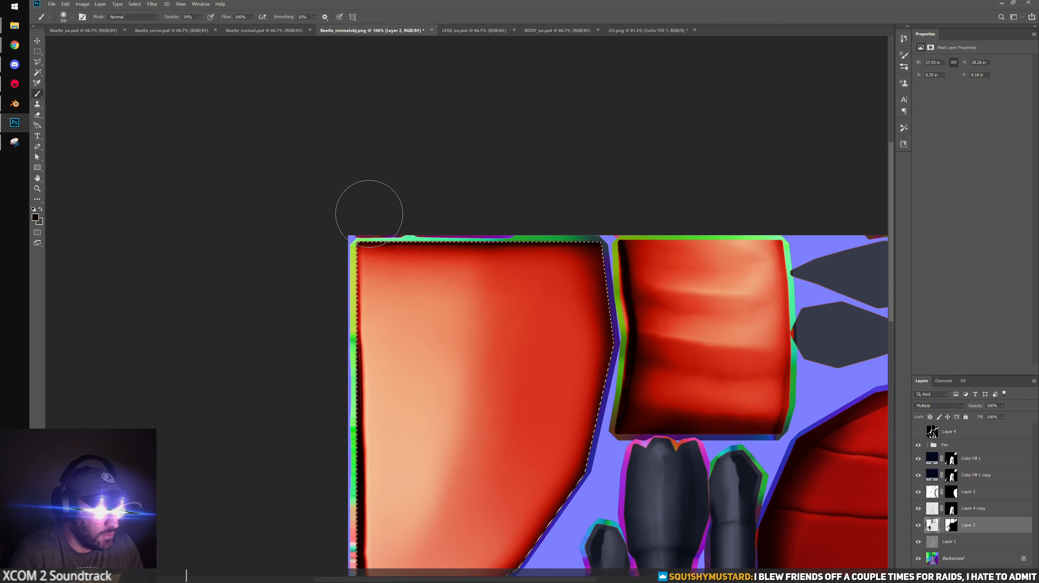
key(ctrl+d)
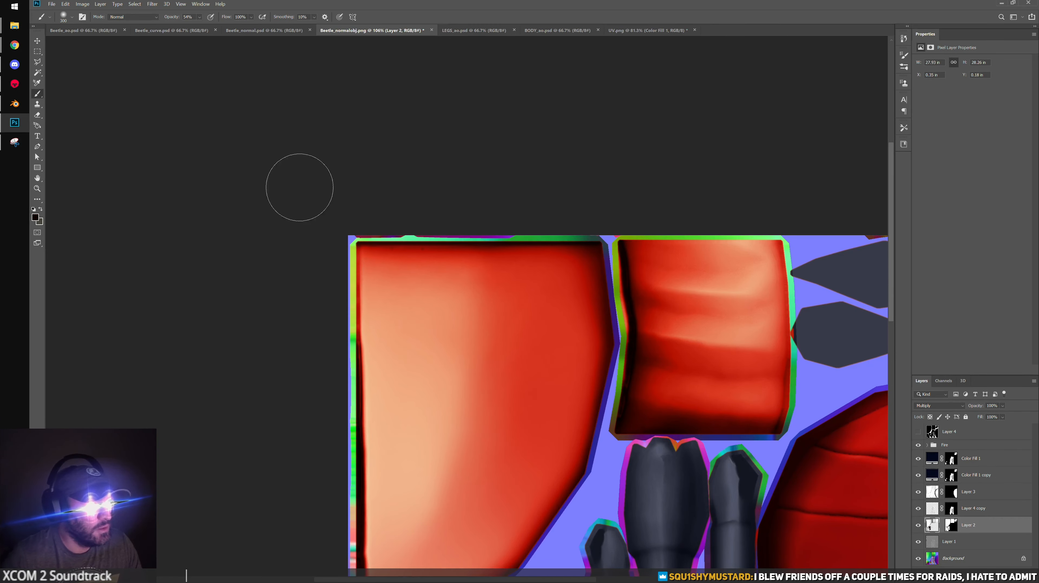
Export the texture with the shaded wing-shell edge as a PNG, replacing Beetle_normalobj.png
alt+scroll(636, 265, down, 5)
alt+scroll(608, 250, up, 6)
alt+scroll(549, 286, down, 2)
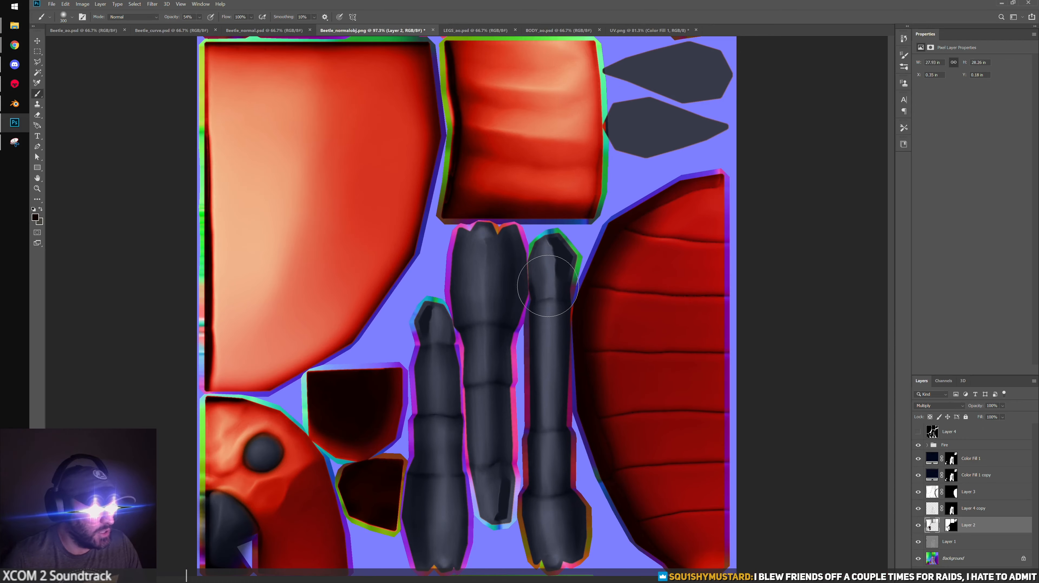
alt+scroll(549, 286, down, 2)
click(52, 4)
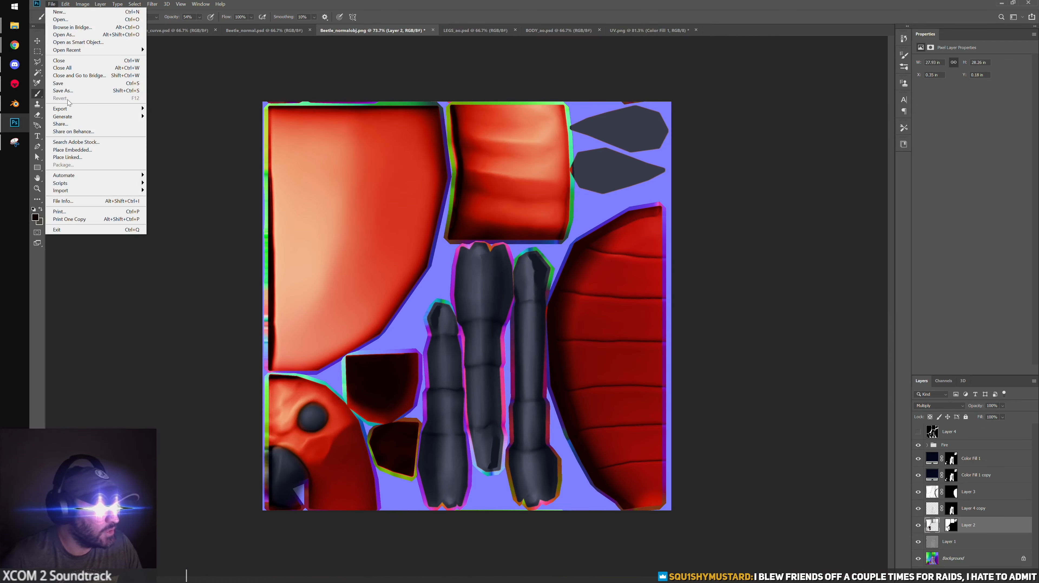
click(63, 90)
click(136, 181)
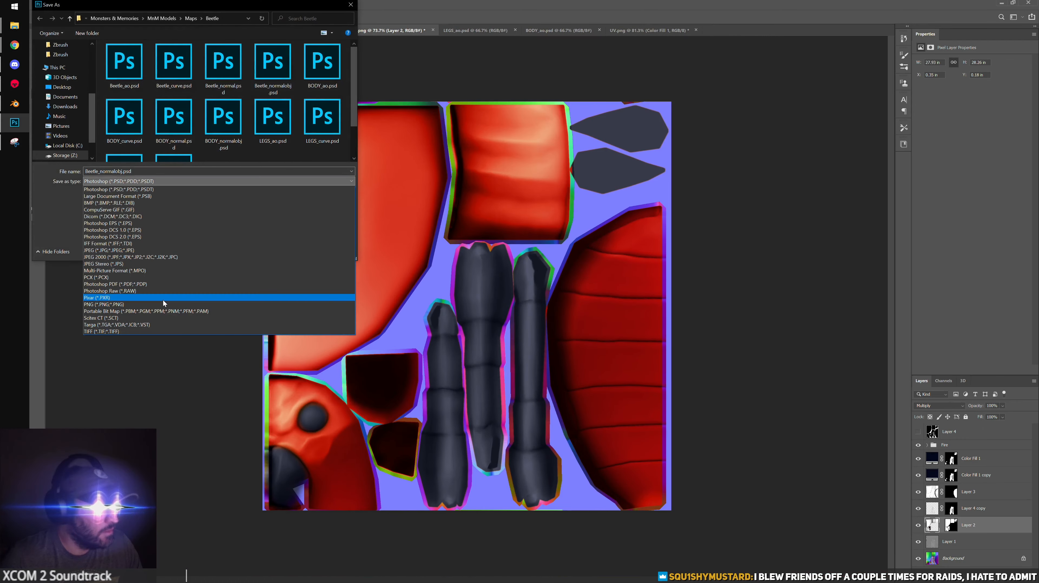
click(160, 305)
double_click(175, 88)
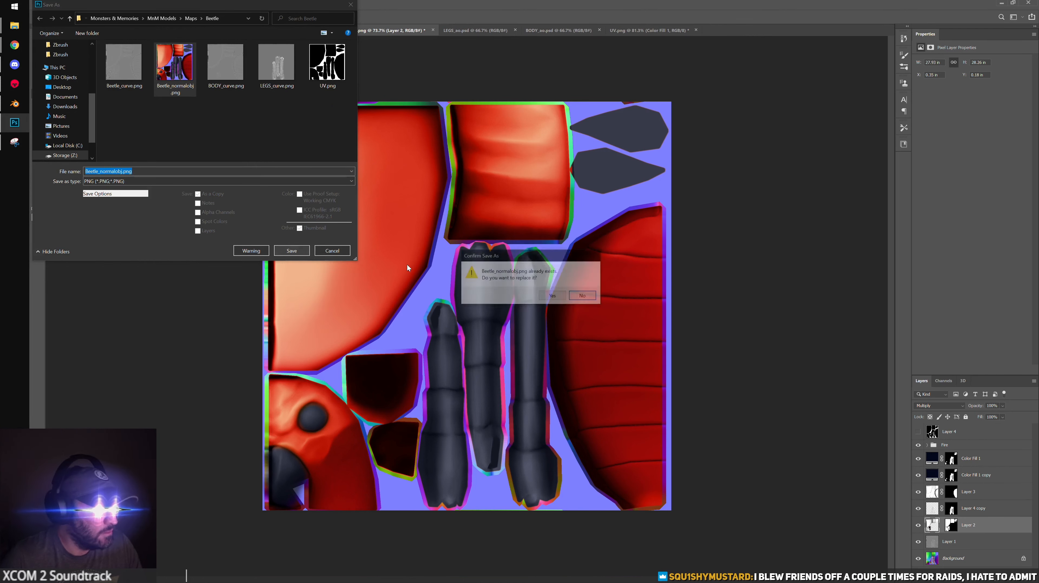
click(552, 295)
click(578, 174)
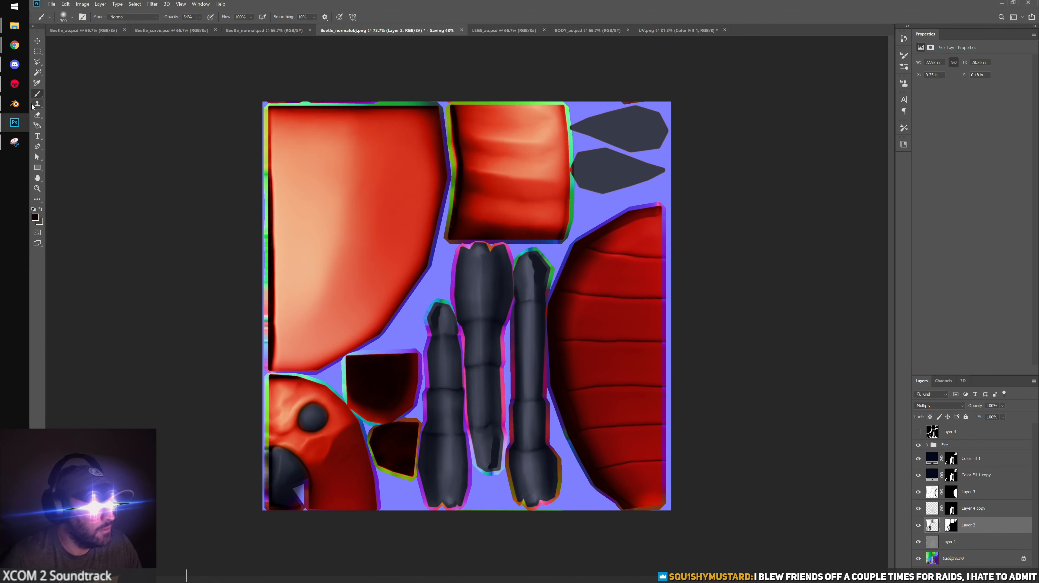
Switch to Blender, unlink Material.002's base color image, and open the re-exported Beetle_normalobj.png in its place
click(15, 104)
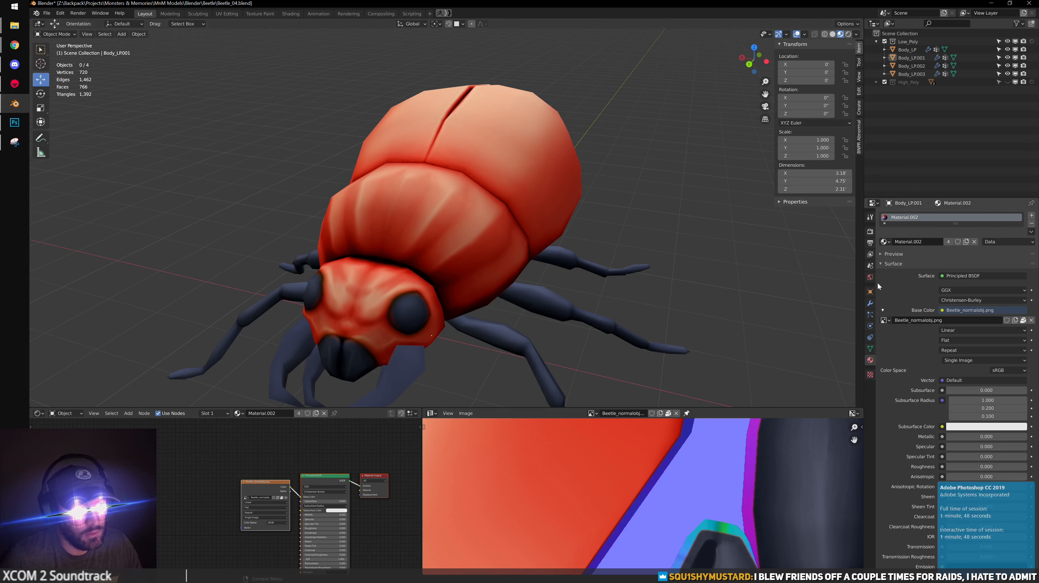
click(1031, 320)
click(1001, 320)
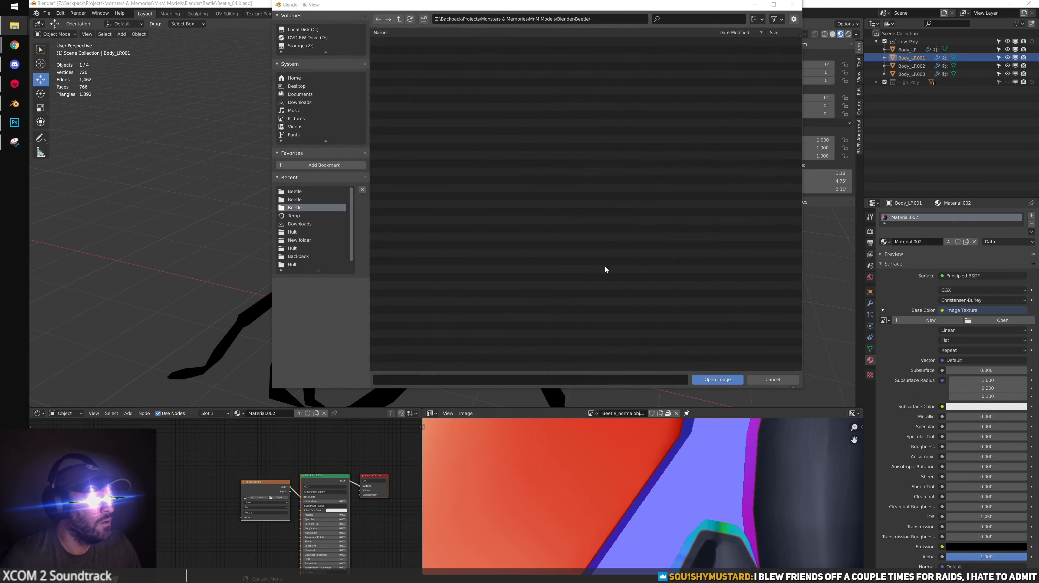
click(718, 379)
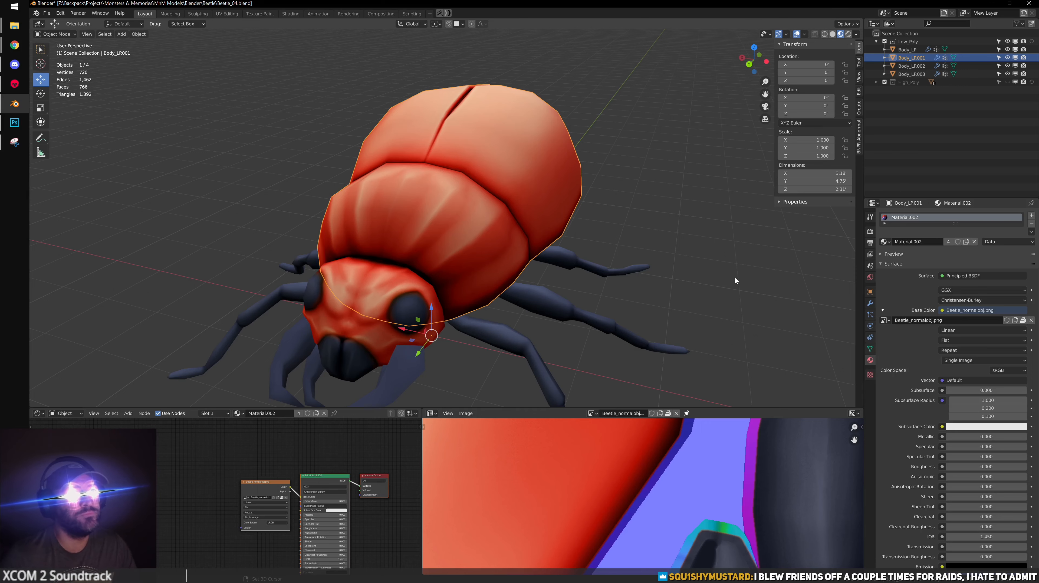
Deselect the body mesh and examine the reloaded texture on the beetle's shell sides and underside
click(687, 220)
middle_drag(641, 224, 531, 206)
scroll(445, 201, down, 4)
middle_drag(443, 200, 423, 186)
scroll(394, 234, up, 4)
scroll(483, 273, down, 3)
scroll(460, 224, up, 3)
scroll(423, 186, up, 2)
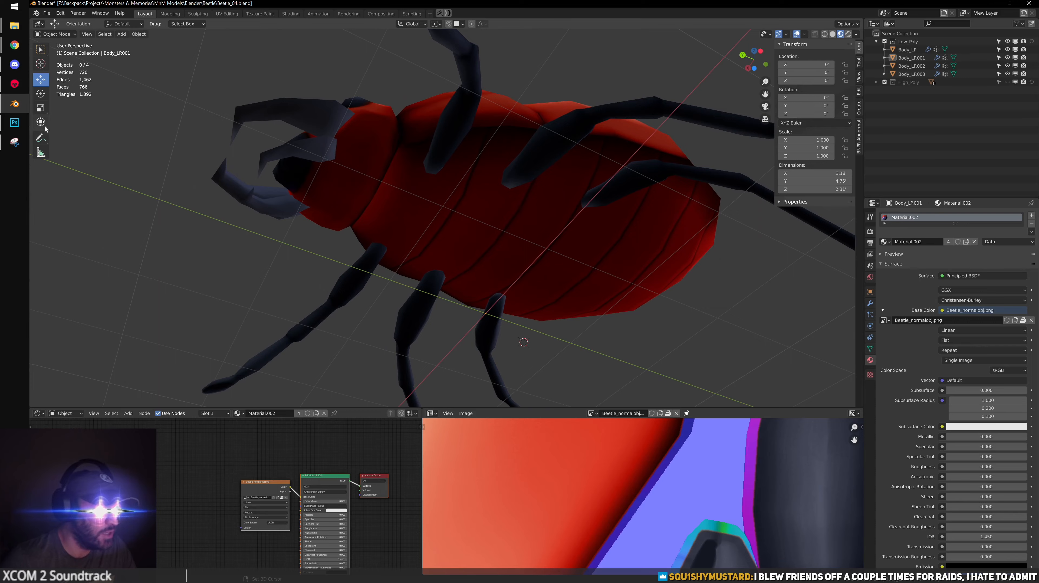
Return to Photoshop and select the belly piece from Layer 3's mask, showing its lower end
click(14, 122)
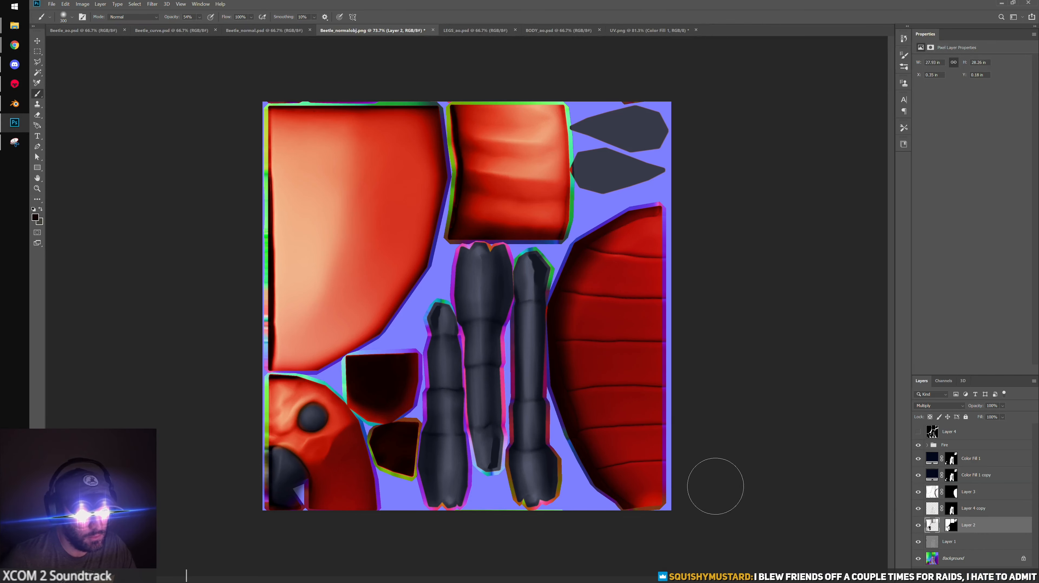
alt+scroll(714, 481, up, 2)
ctrl+click(952, 492)
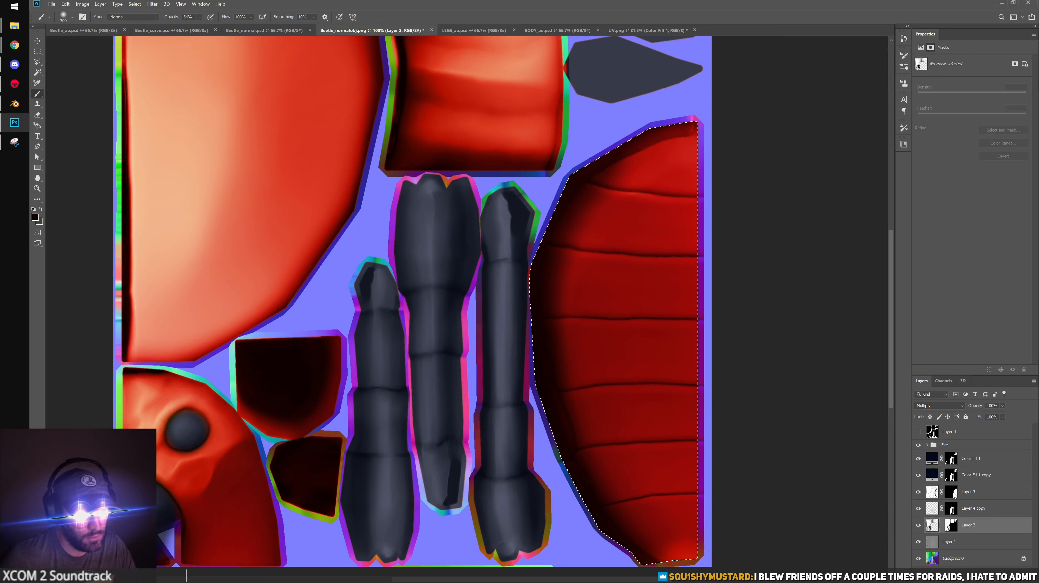
scroll(699, 482, down, 3)
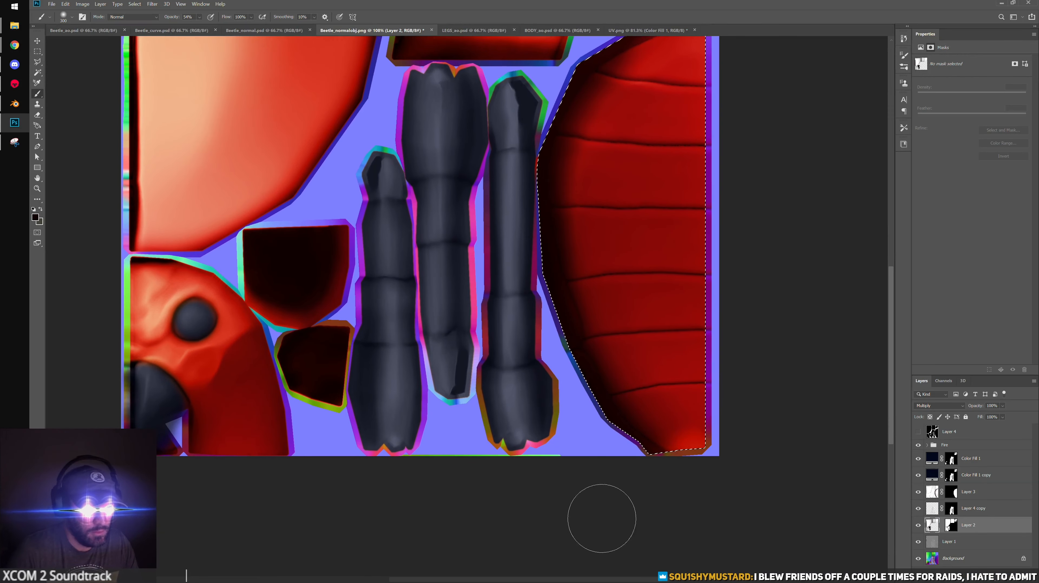
Darken the belly's lower end on Layer 3 with an enlarged soft brush, reduce the brush size, and deselect
key(bracketright)
key(bracketright)
click(933, 491)
drag(665, 498, 662, 521)
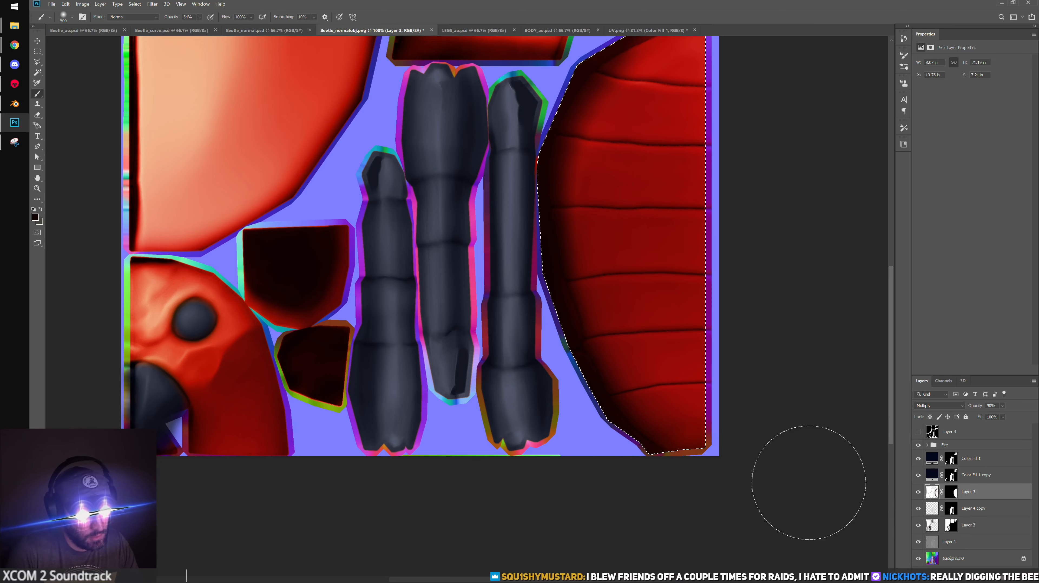
key(bracketleft)
key(bracketleft)
key(bracketleft)
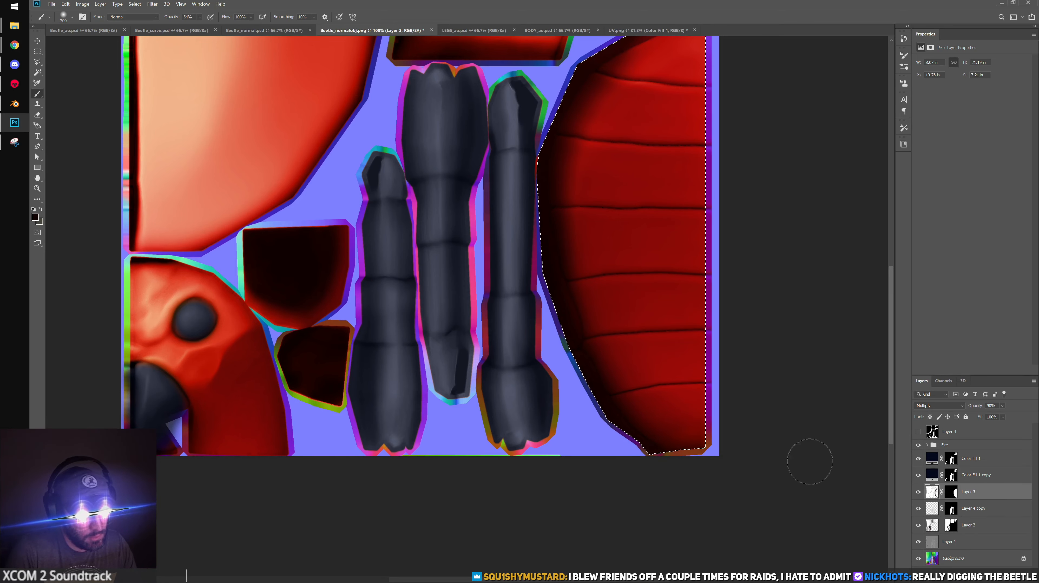
key(ctrl+d)
Save the beetle texture with the darkened belly over Beetle_normalobj.png
alt+scroll(618, 313, down, 3)
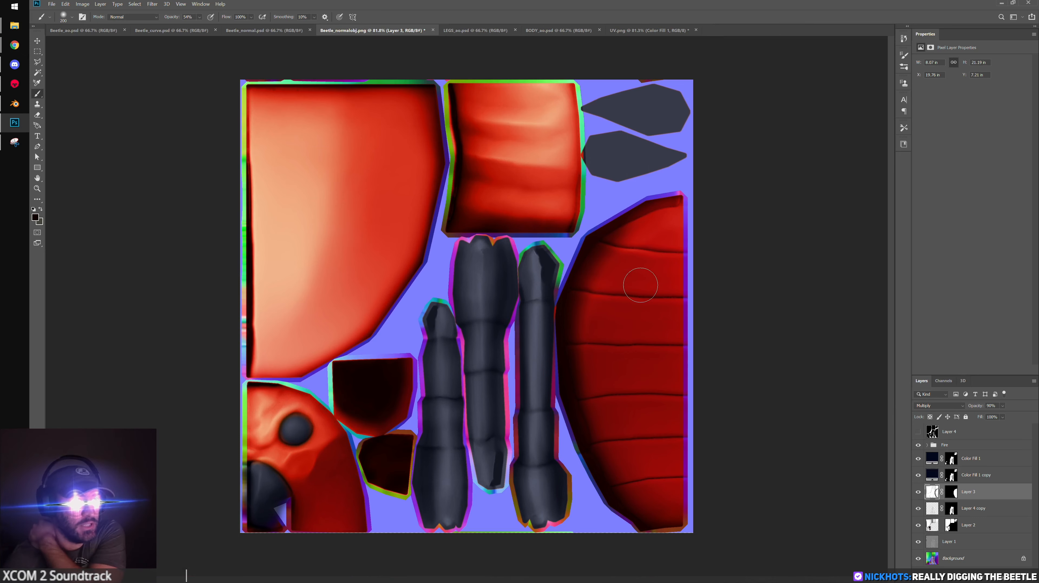
alt+scroll(543, 216, down, 1)
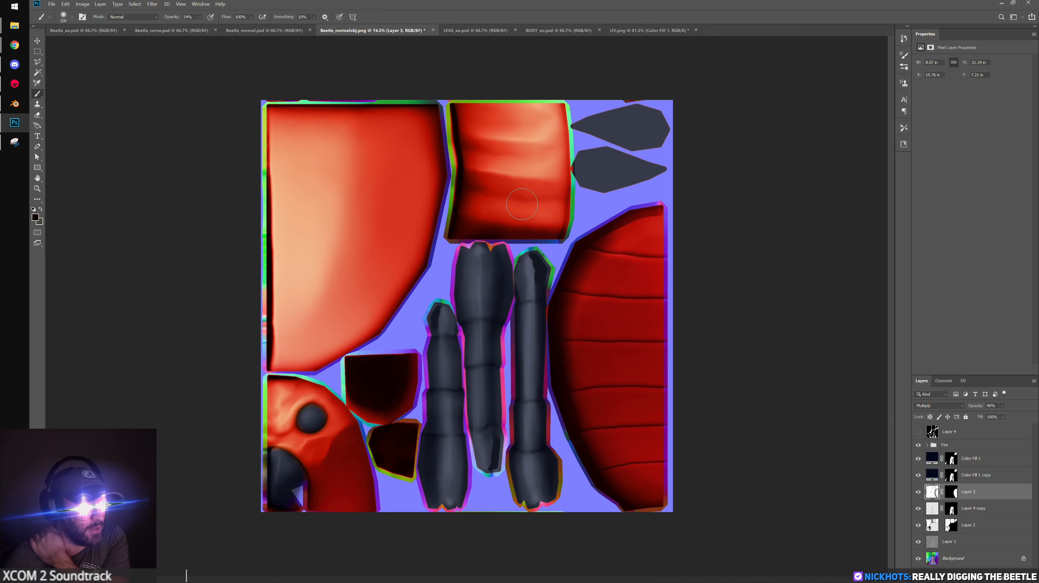
click(51, 3)
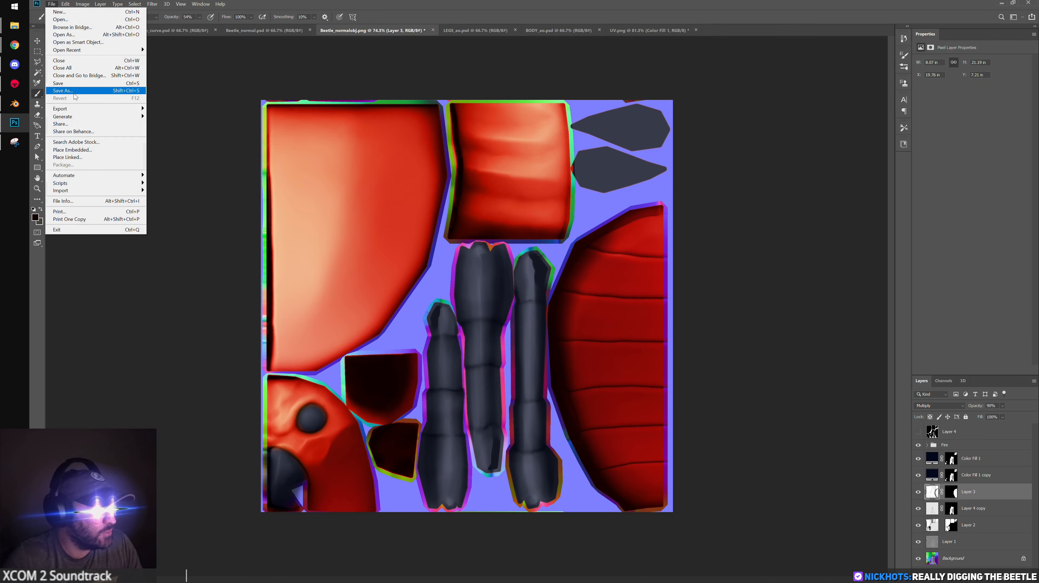
click(63, 91)
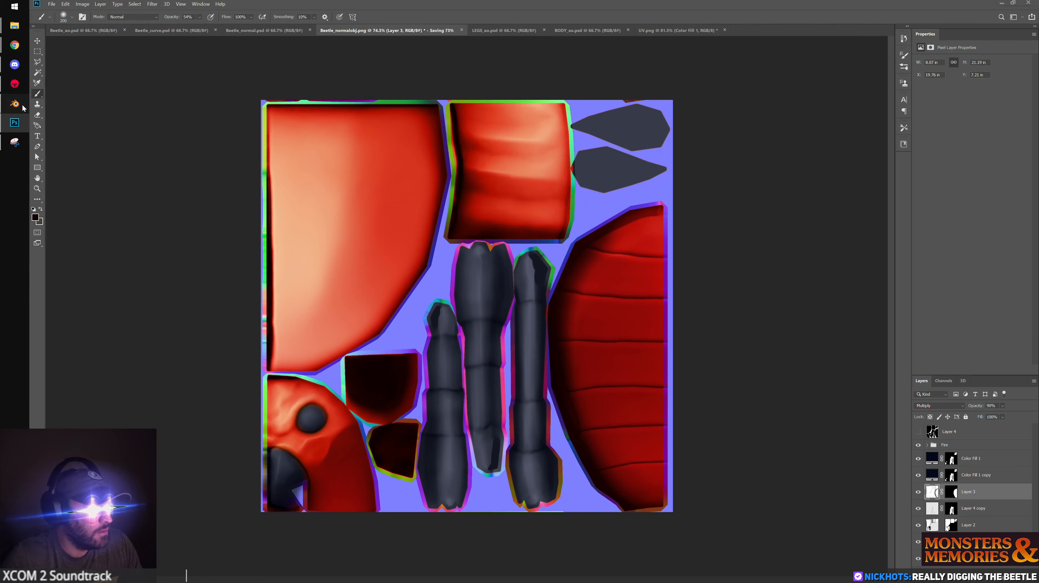
Switch to Blender, unlink the base color image on the body mesh's Material.002, and reopen the updated Beetle_normalobj.png there
click(15, 104)
scroll(524, 249, down, 5)
middle_drag(524, 250, 496, 180)
click(495, 180)
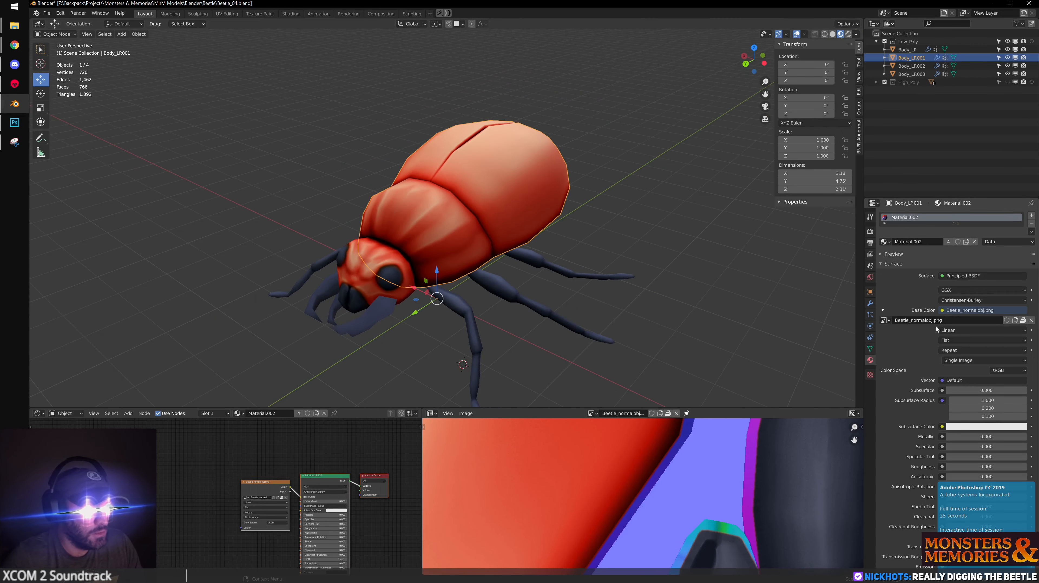
click(1030, 320)
click(1000, 321)
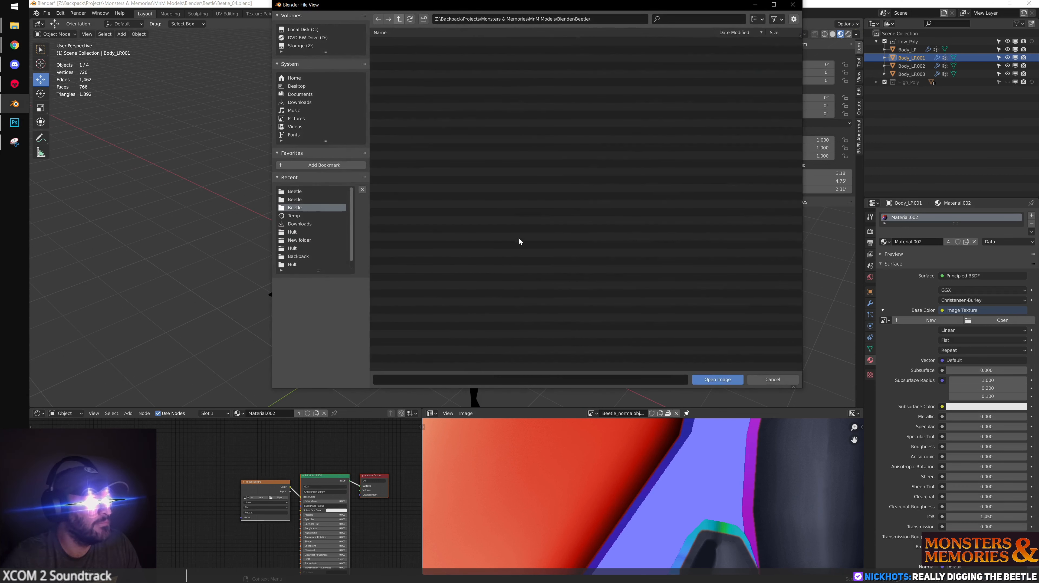
click(700, 376)
click(705, 371)
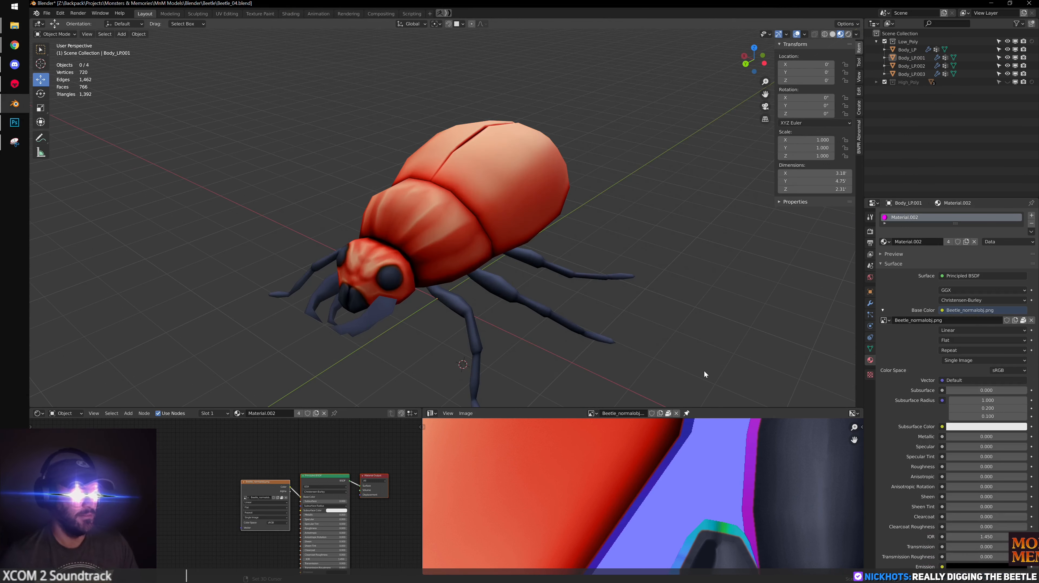
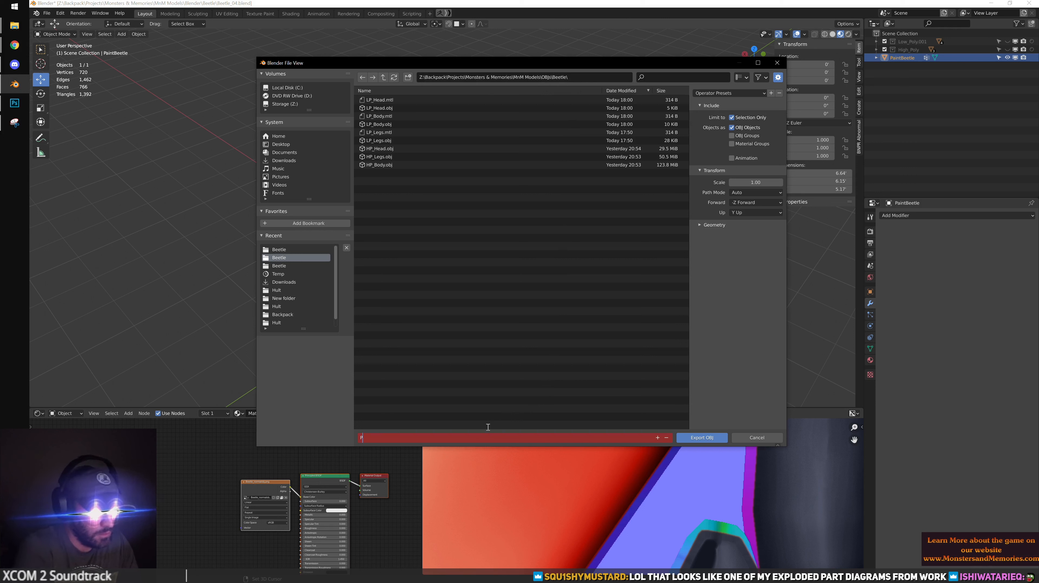
Export the selected exploded beetle mesh as PaintBeetle.obj into the OBJs Beetle folder, with UVs, normals and materials included
text(tle)
key(Return)
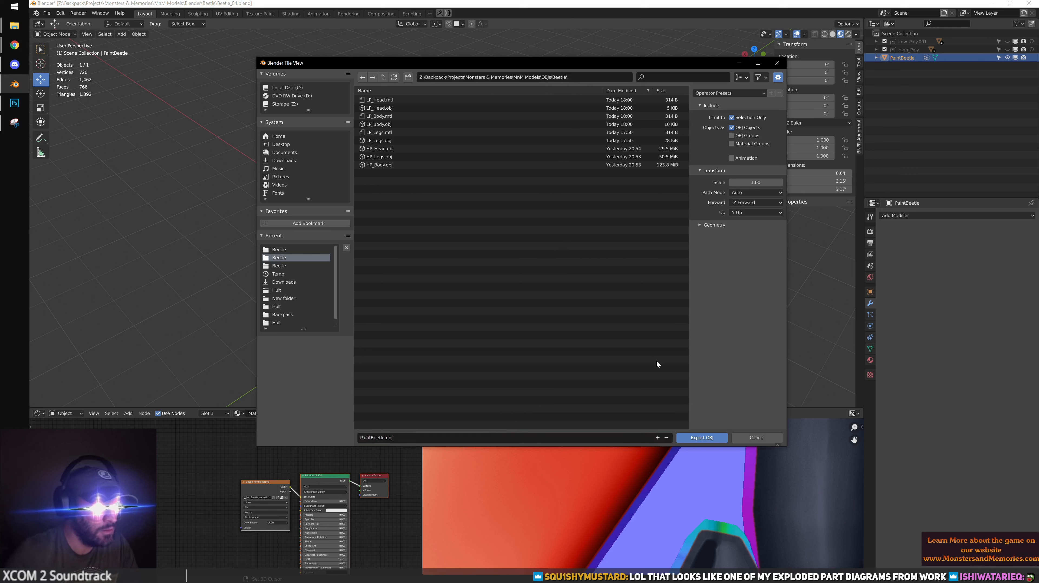
click(714, 225)
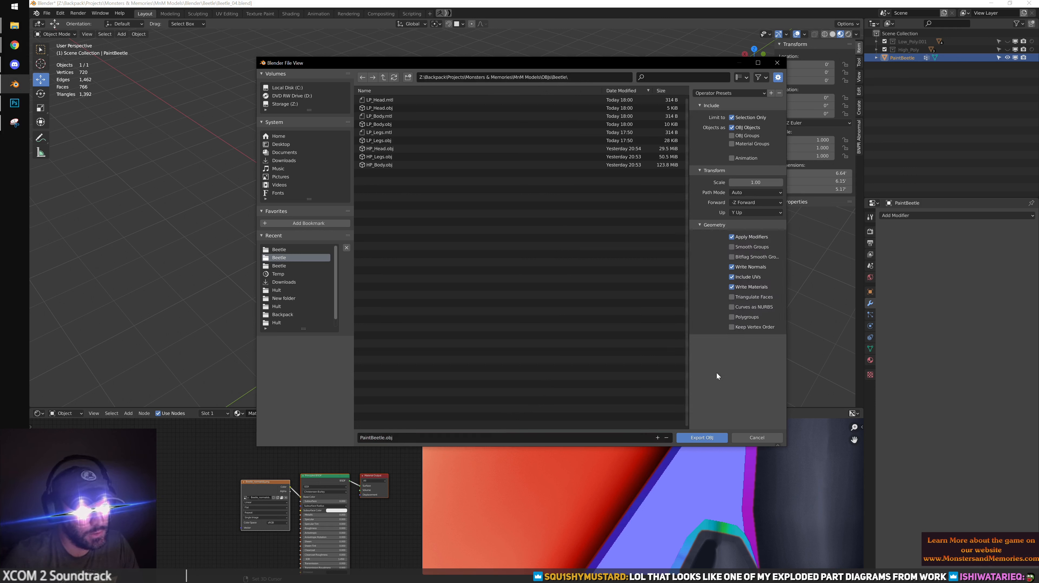
click(712, 439)
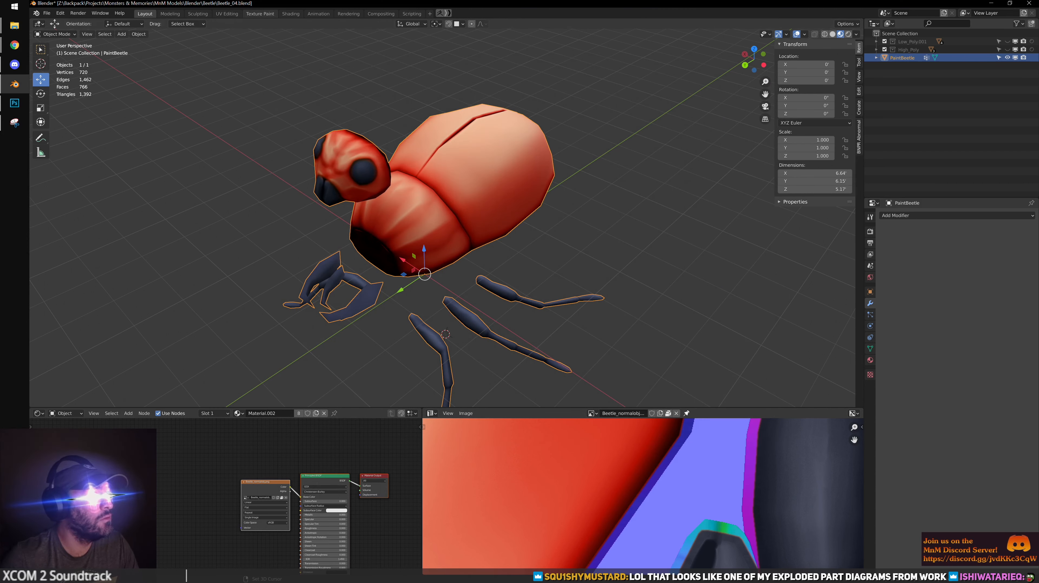
Return to Photoshop and save the layered texture as Beetle-Base in Photoshop format in the Maps Beetle folder, with maximum compatibility
click(993, 4)
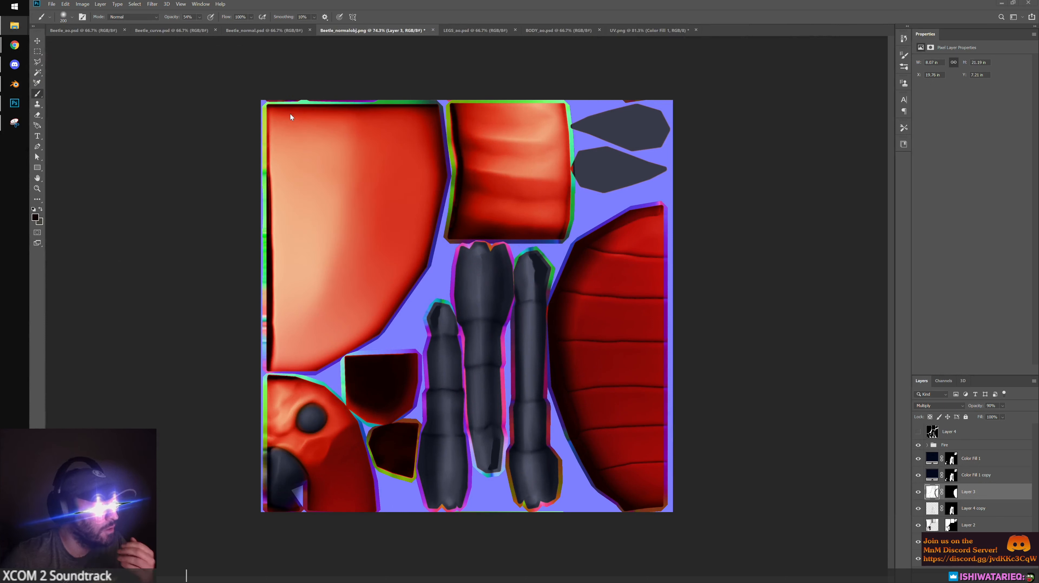
click(51, 5)
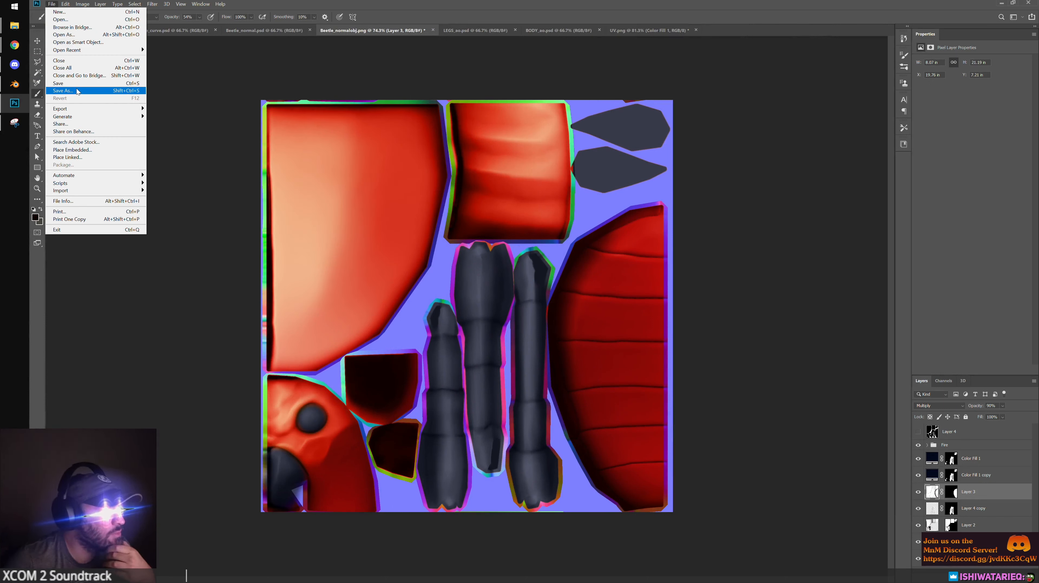
click(65, 87)
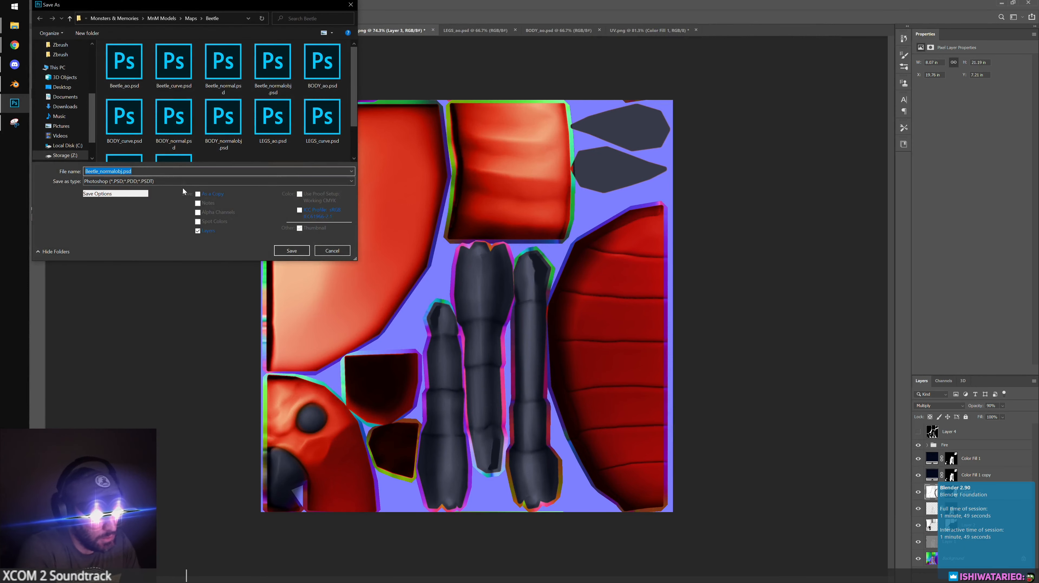
text(Beetle)
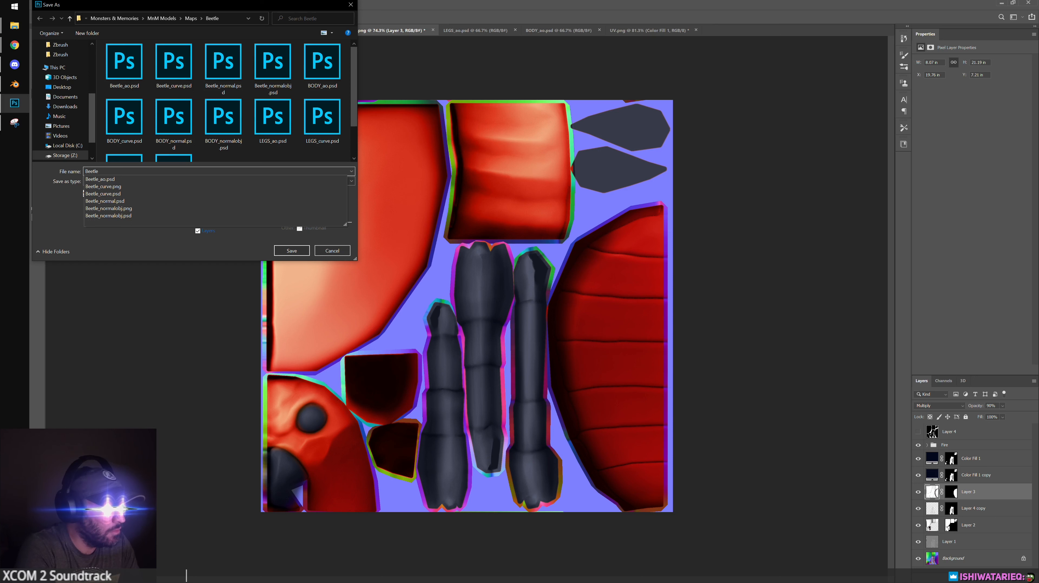
text(-Base)
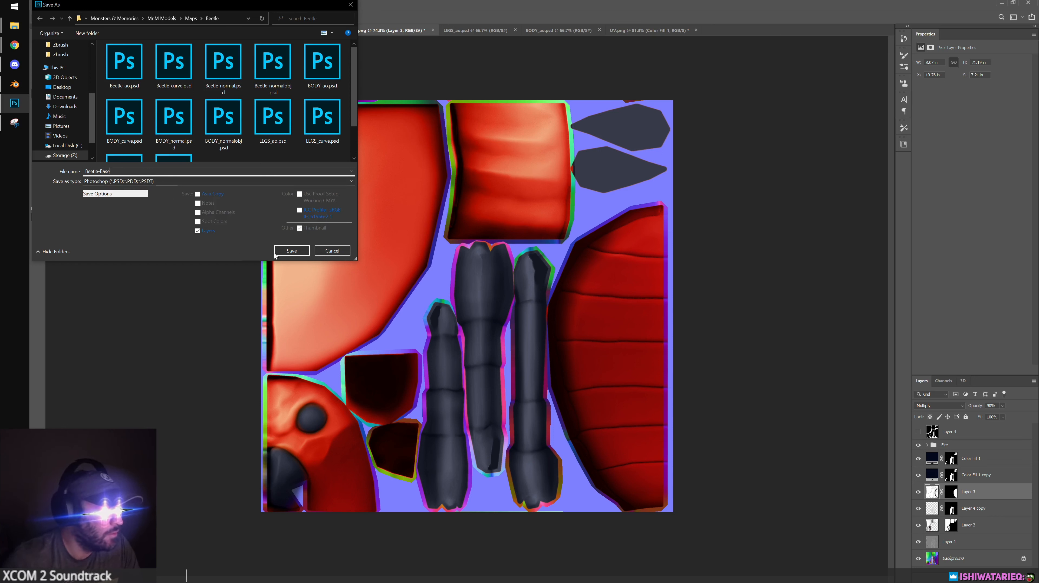
click(275, 254)
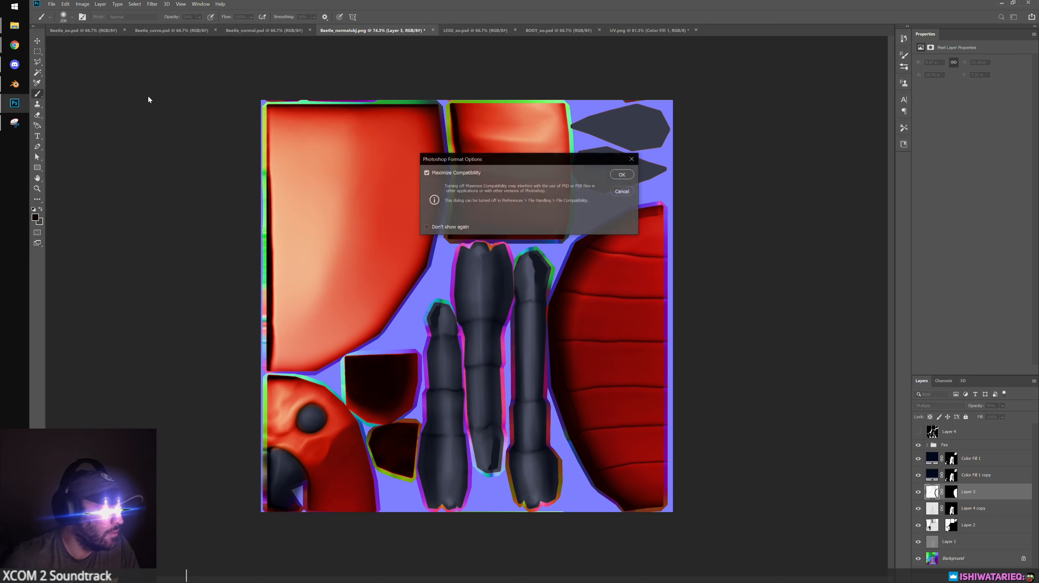
click(622, 172)
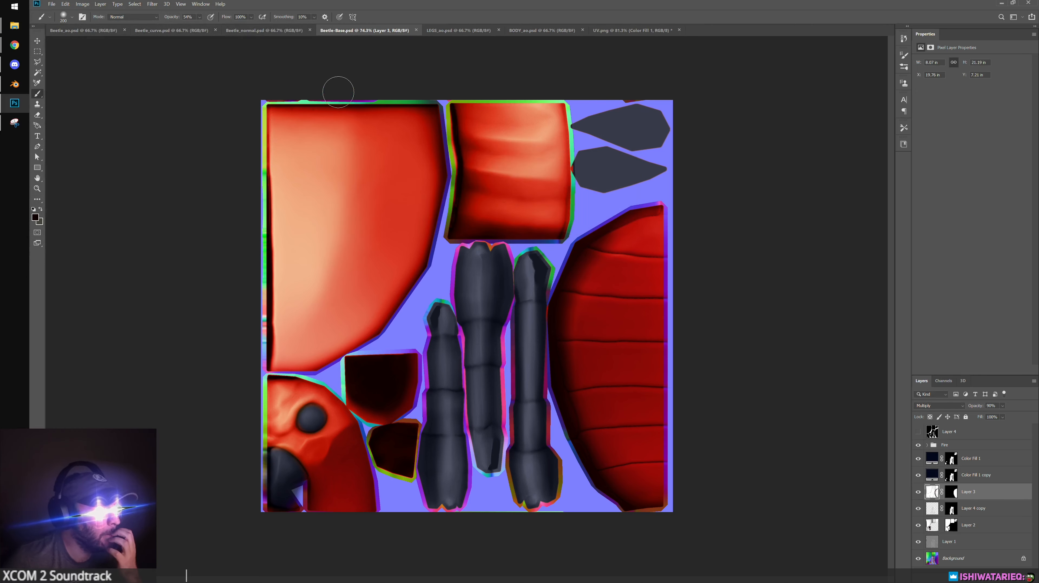
Close all open Photoshop documents, discarding the changes to UV.png
click(51, 4)
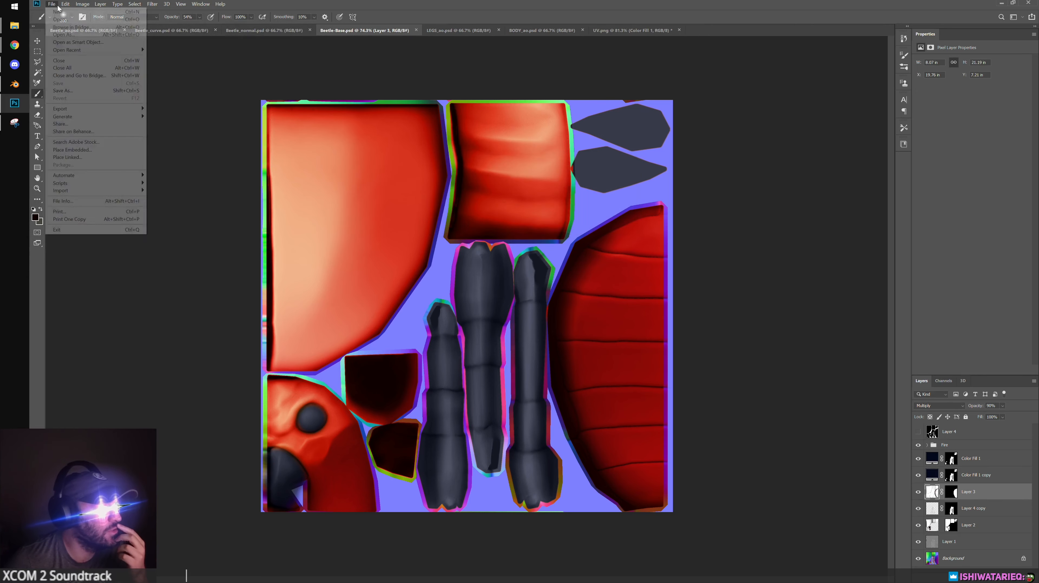
click(68, 62)
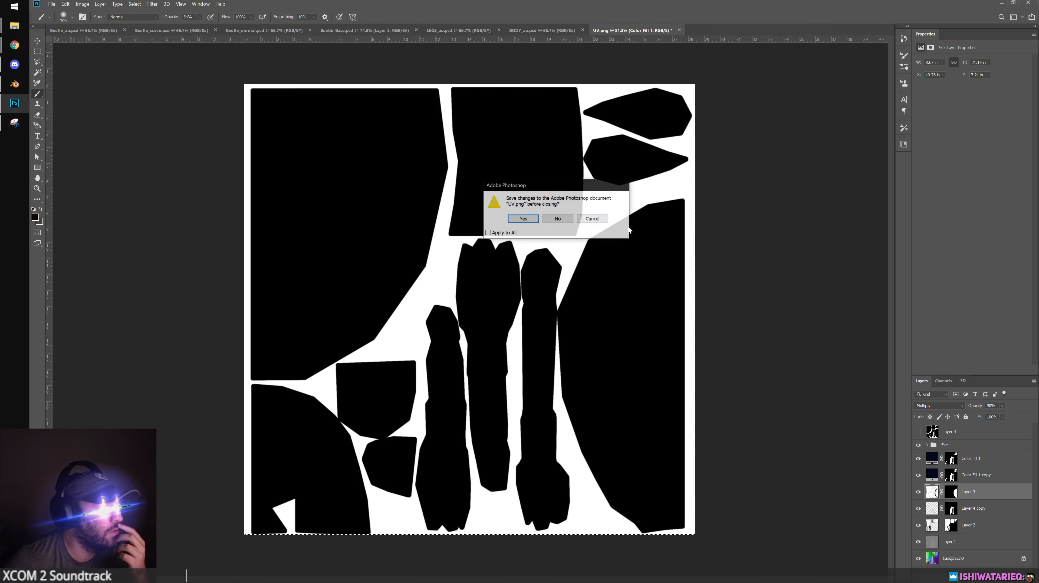
click(558, 218)
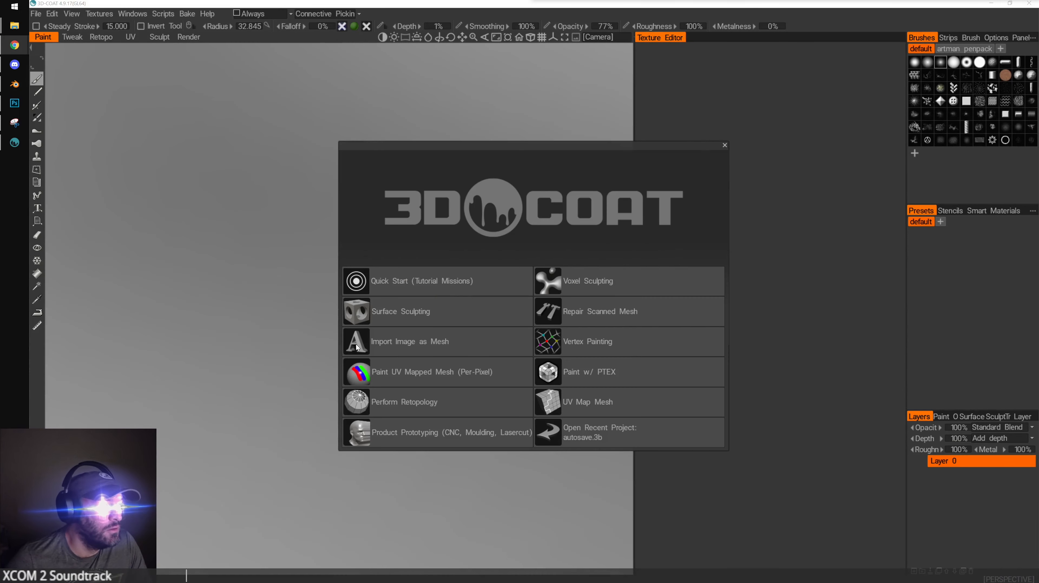
In 3D-Coat, import PaintBeetle.obj from the OBJs Beetle folder for per-pixel painting, keeping its UVs and using 2048 x 2048 textures
click(394, 386)
click(169, 289)
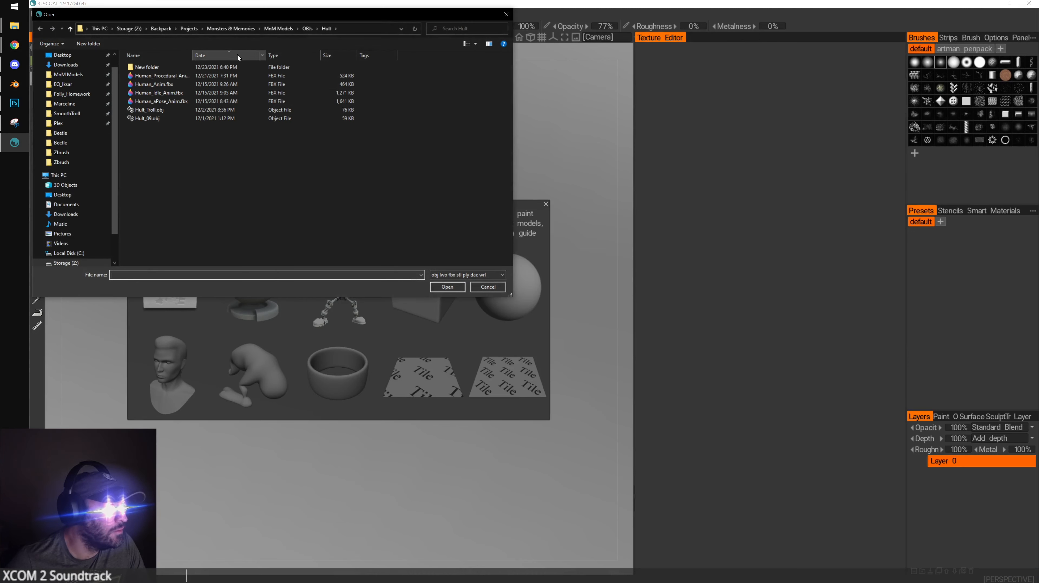
click(282, 28)
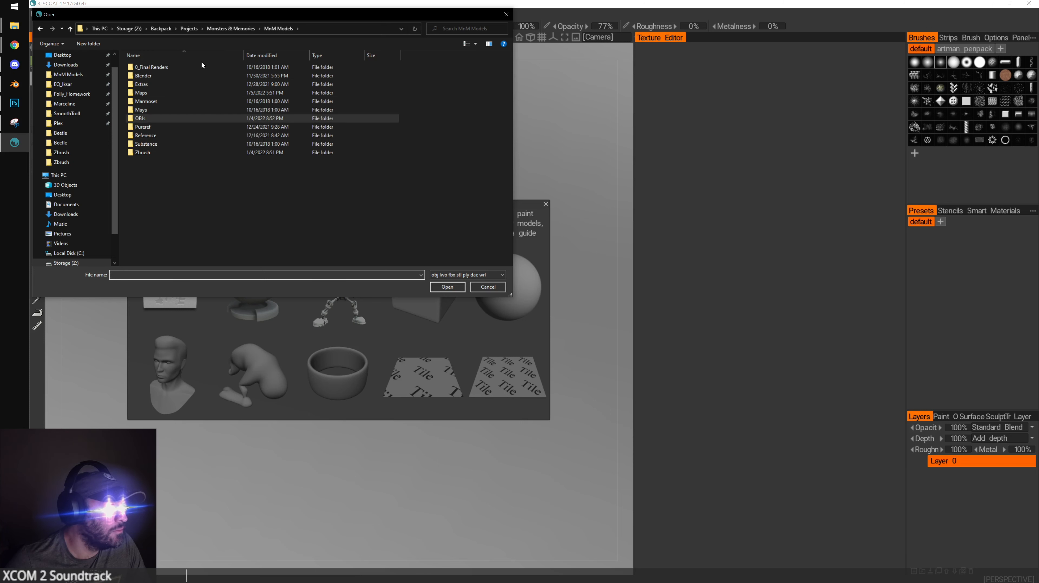
double_click(159, 117)
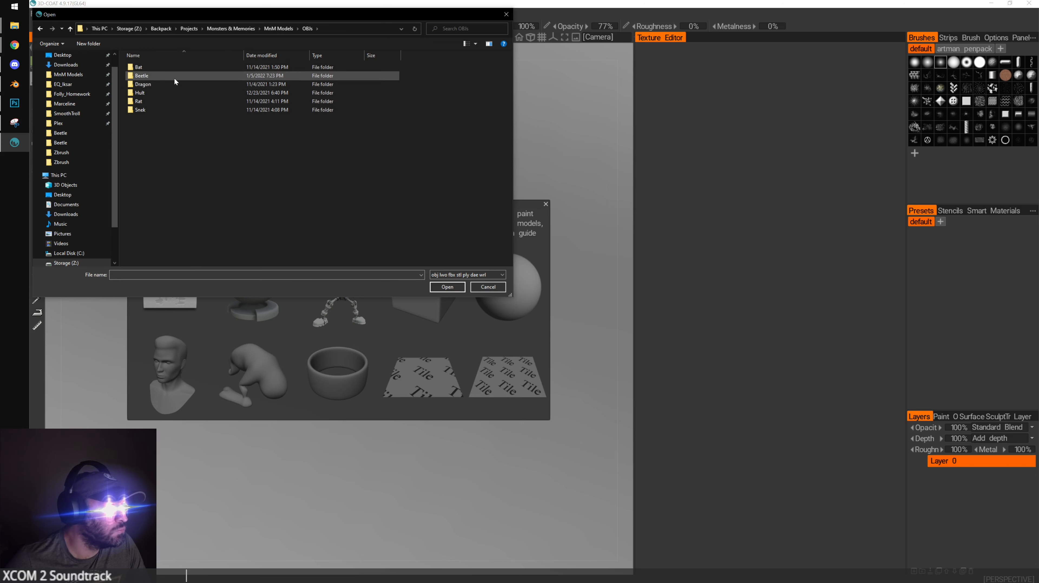
double_click(174, 77)
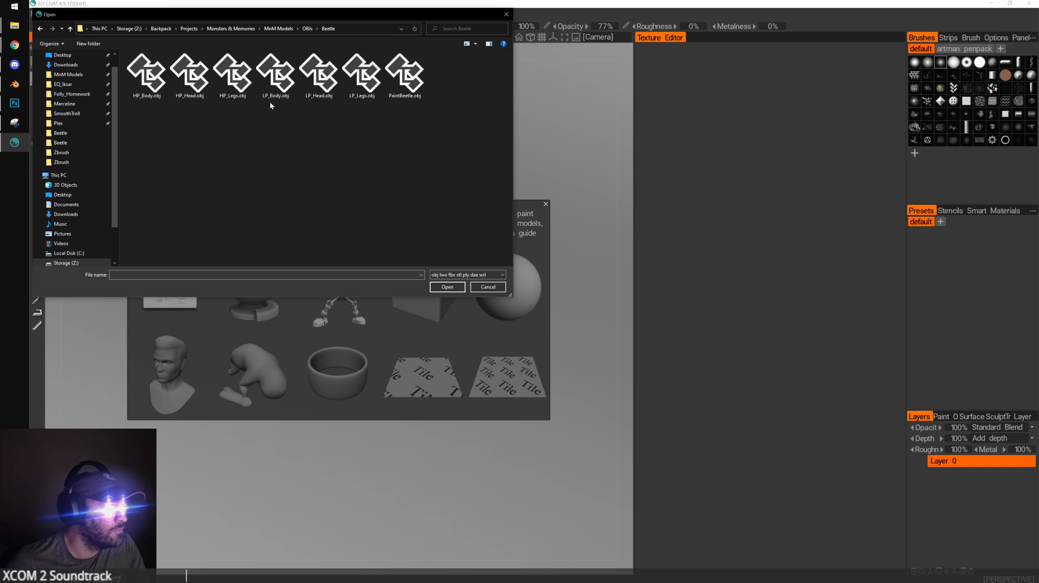
click(404, 75)
click(446, 288)
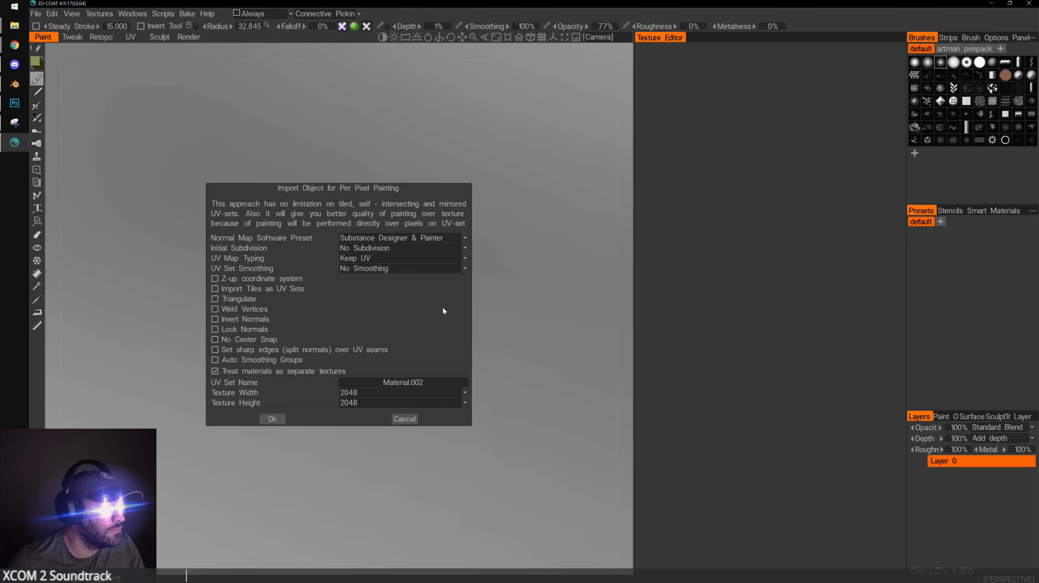
click(278, 422)
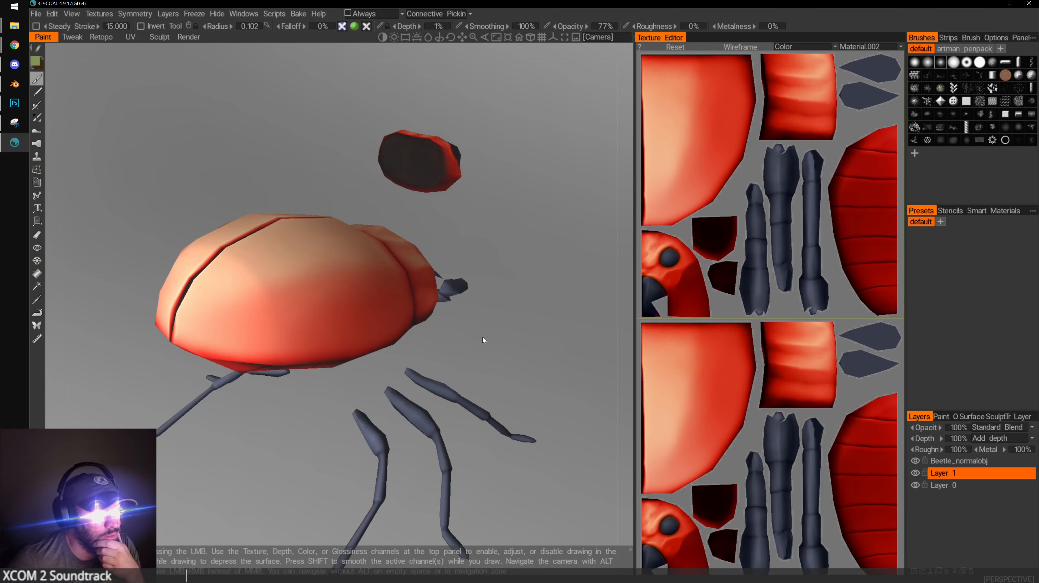
Switch the viewport to orthographic projection and examine the dark front opening of the beetle's thorax up close
alt+drag(321, 279, 433, 229)
click(531, 37)
alt+drag(496, 139, 406, 205)
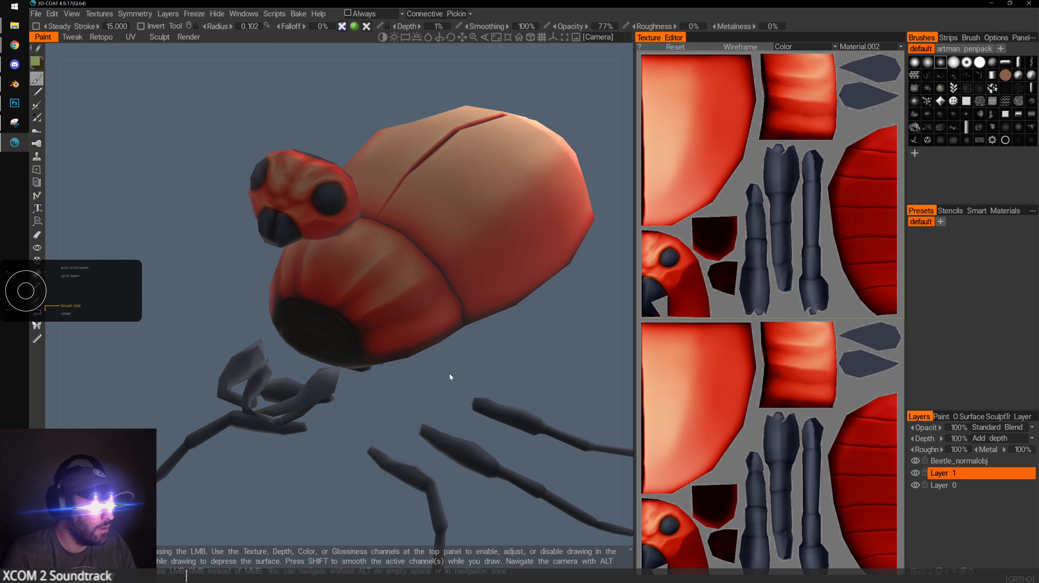
alt+drag(341, 295, 286, 329)
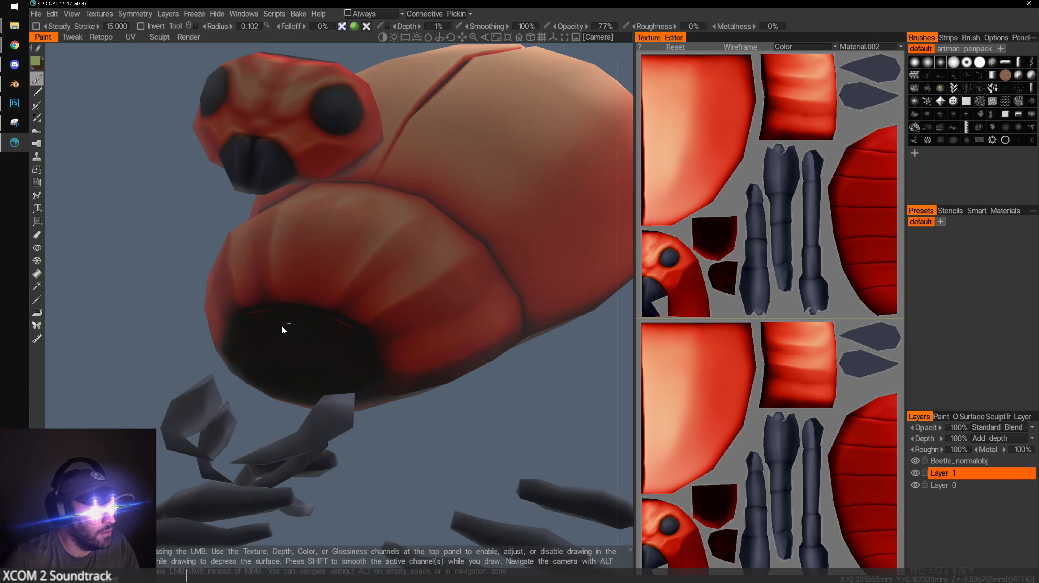
mouse_move(285, 329)
alt+right_down()
mouse_move(395, 363)
mouse_move(330, 369)
alt+right_up()
alt+drag(284, 326, 360, 323)
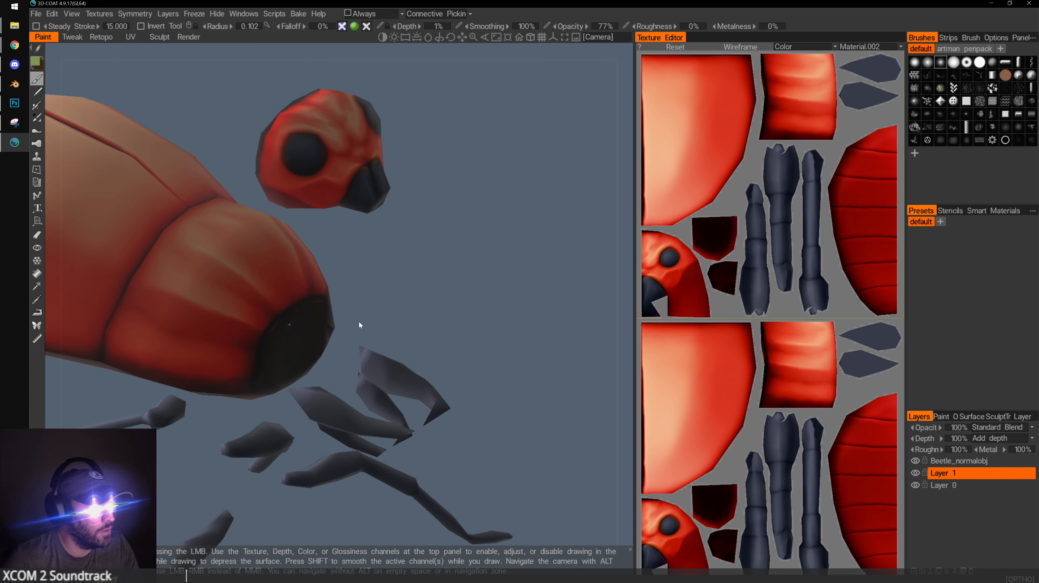
alt+middle_drag(360, 323, 466, 327)
alt+drag(466, 327, 392, 339)
alt+right_drag(392, 339, 445, 347)
alt+middle_drag(446, 347, 372, 353)
alt+right_drag(372, 354, 381, 352)
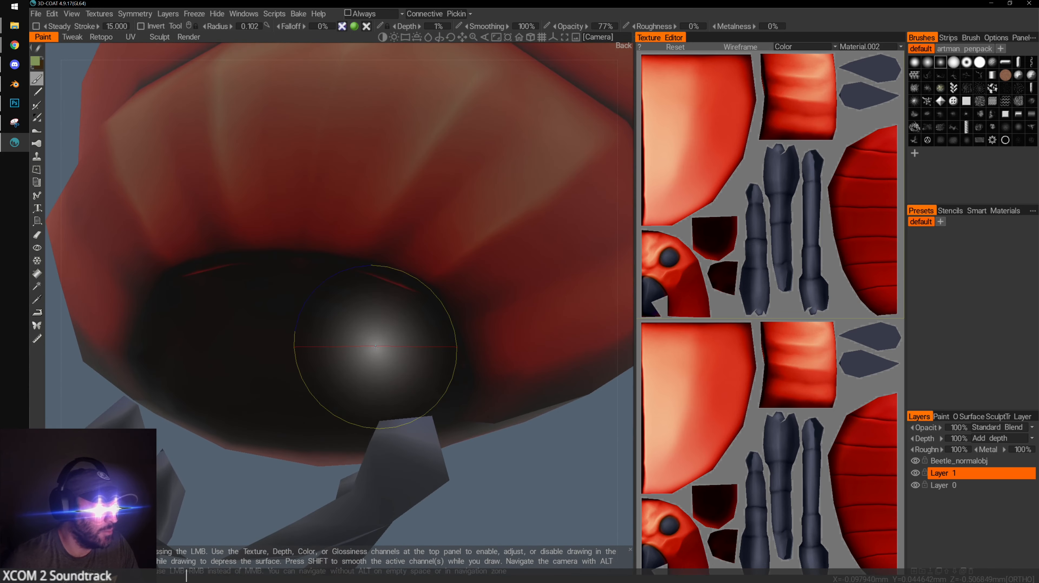
Reduce the paint brush radius to 0.030 for detail work on the thorax opening
key([)
key([)
key([)
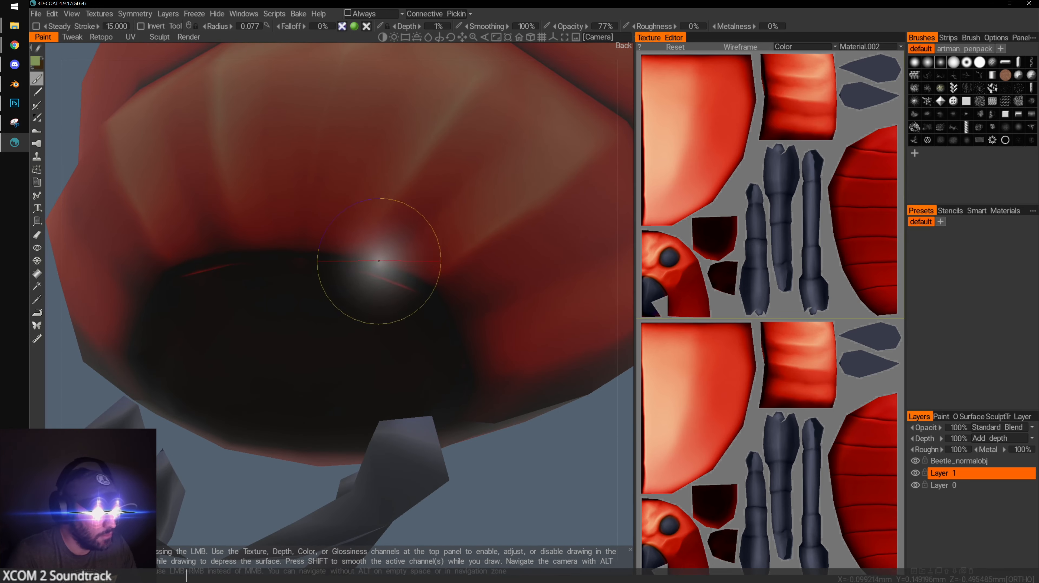
key([)
key([)
key([)
key([)
key([)
key([)
key([)
key([)
key([)
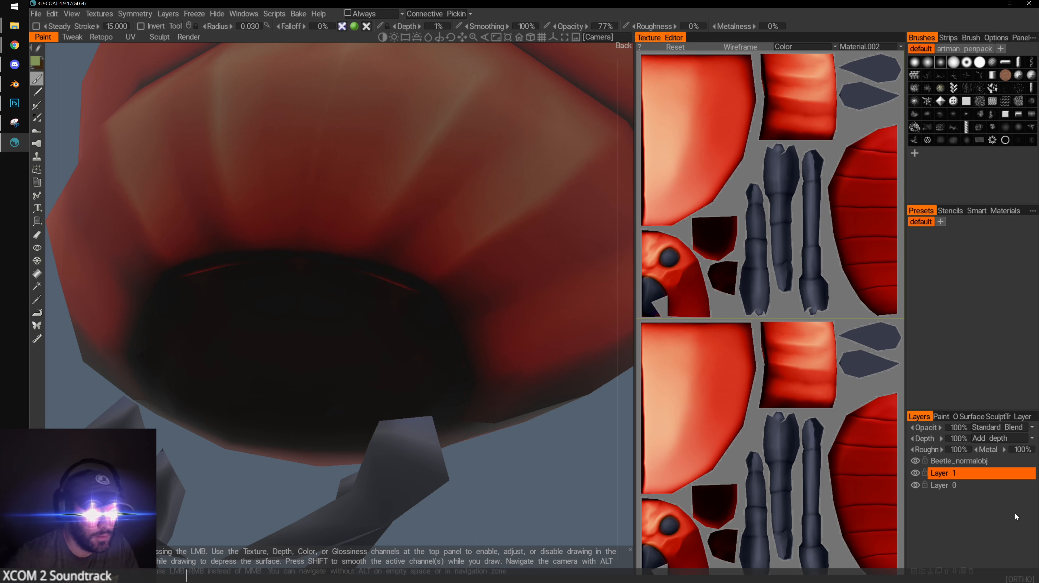
Merge the Beetle_normalobj layer down into Layer 1
click(960, 461)
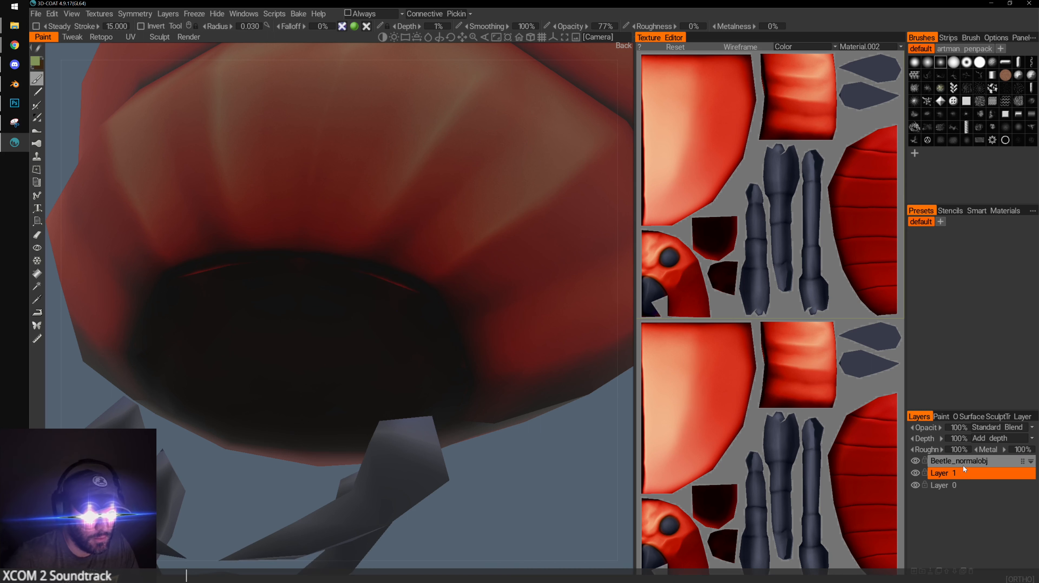
click(932, 571)
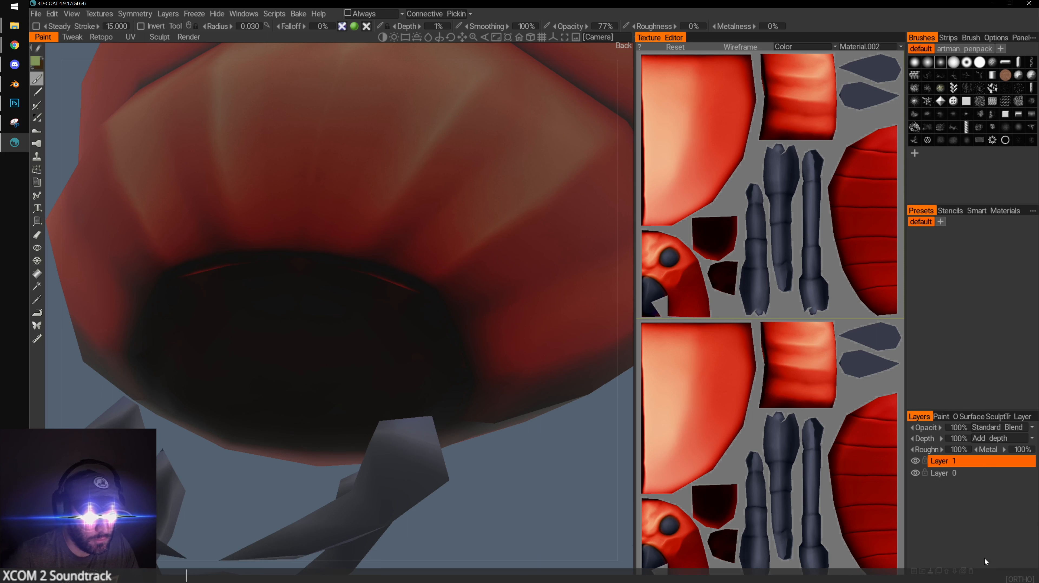
Sample the dark tone in the thorax opening and paint over the bright red seam along its upper rim, reducing the brush radius to 0.025
mouse_move(575, 300)
alt+mouse_down()
mouse_move(422, 279)
mouse_move(477, 319)
alt+mouse_up()
alt+drag(551, 490, 573, 496)
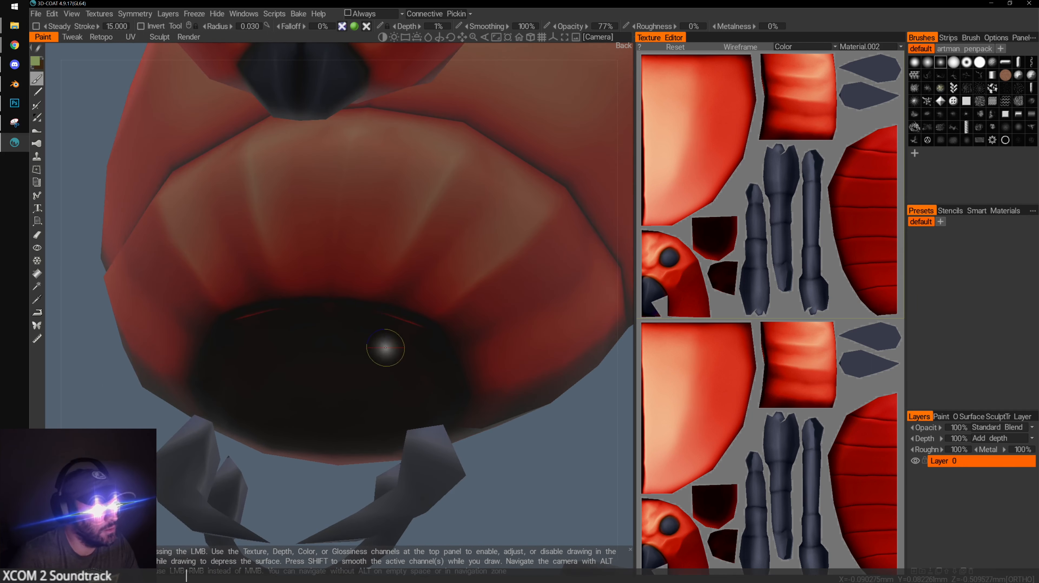
right_click(400, 350)
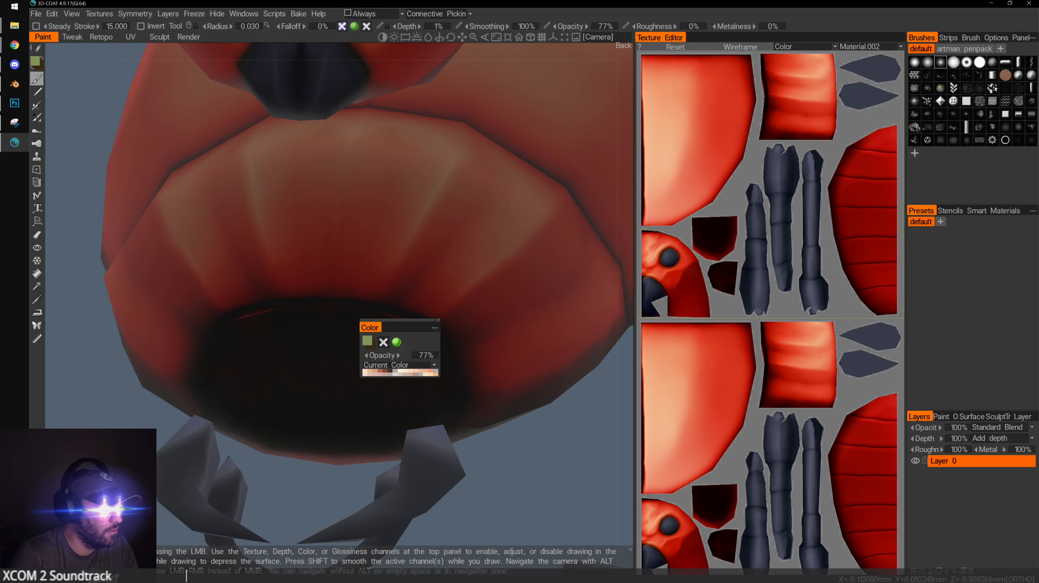
click(526, 385)
key(v)
drag(401, 348, 405, 336)
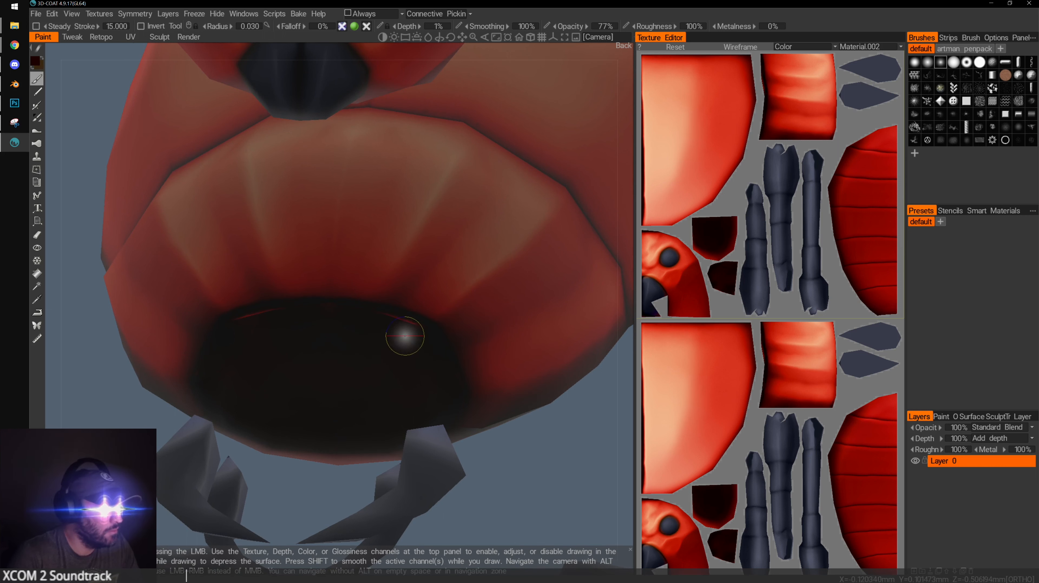
drag(515, 446, 529, 459)
mouse_move(441, 329)
mouse_down()
mouse_move(377, 335)
mouse_move(439, 356)
mouse_up()
drag(370, 314, 424, 333)
key(bracketleft)
drag(364, 313, 415, 324)
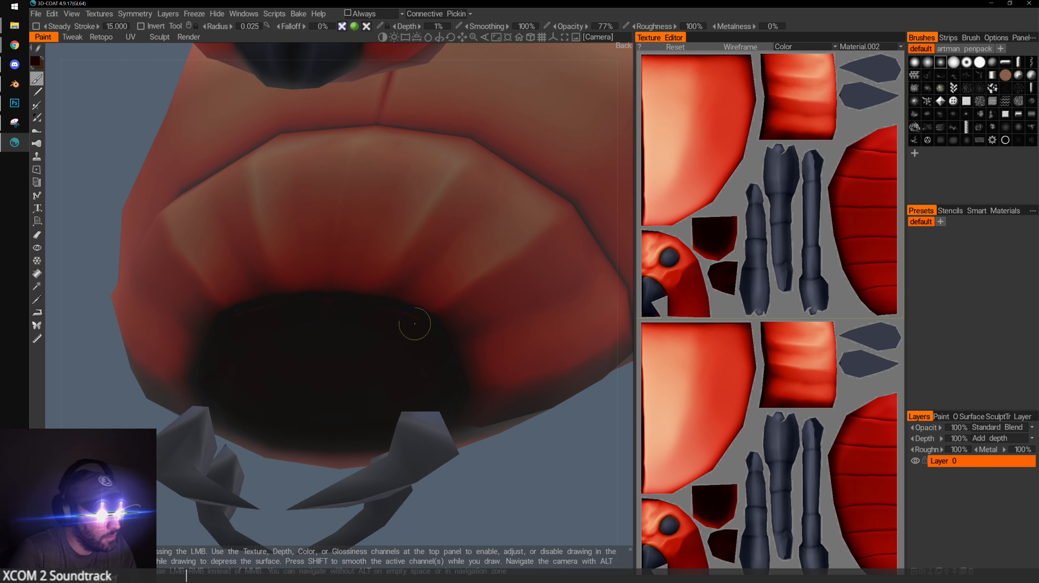
Blend dark red along the opening's upper rim and touch up its inner edge with the brush radius reduced to 0.018
drag(505, 476, 515, 485)
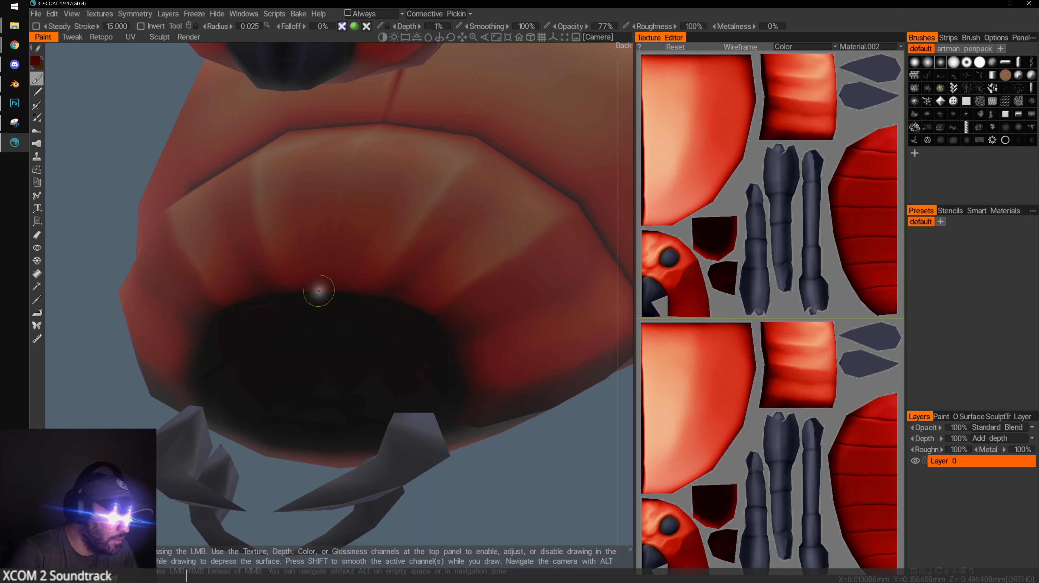
drag(332, 293, 425, 342)
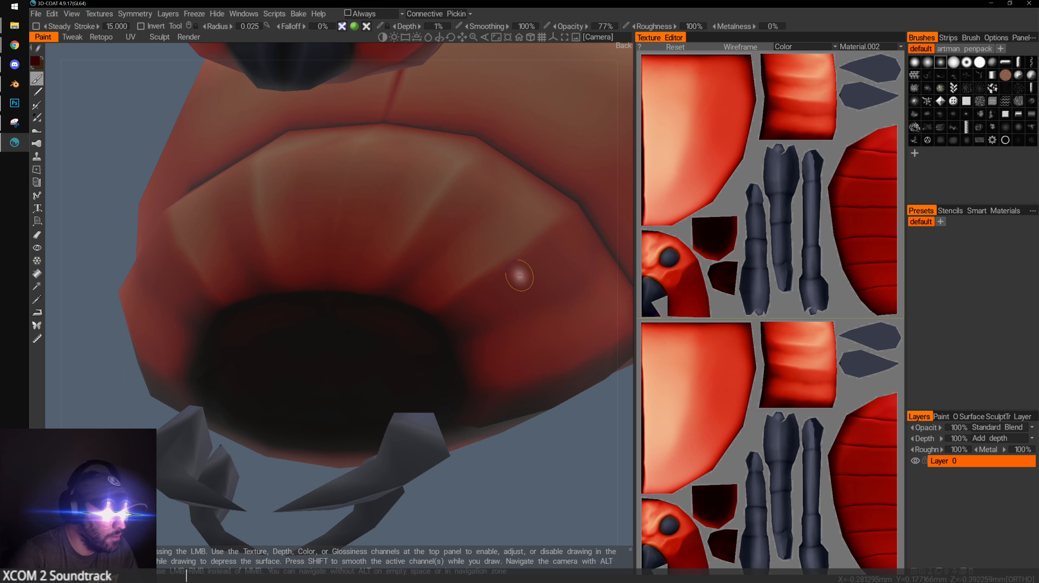
scroll(441, 301, up, 3)
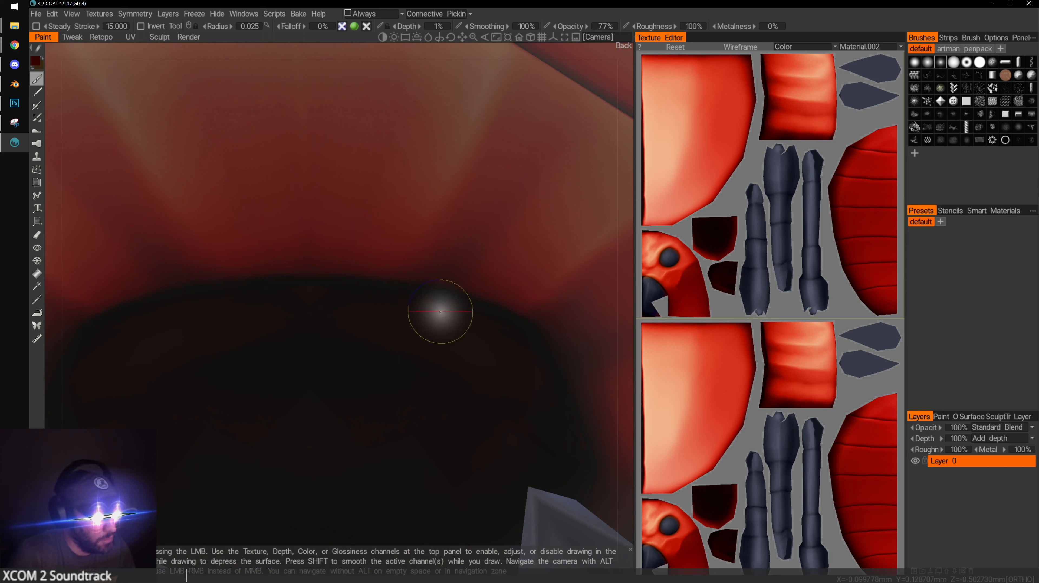
key([)
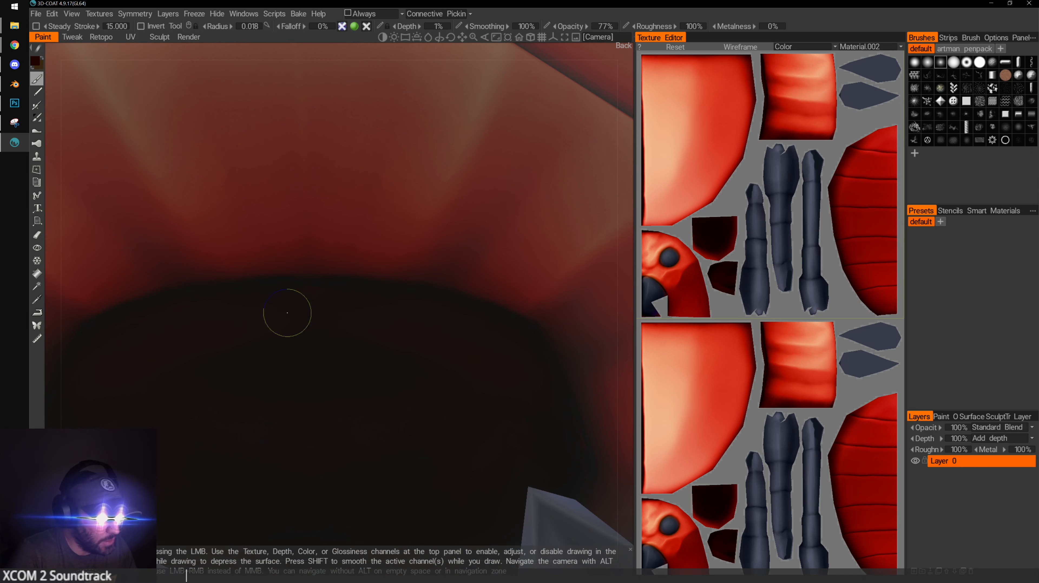
Paint dark brown over the central seam on the flat rear face of the head with the 0.018 brush radius
alt+right_drag(437, 359, 367, 365)
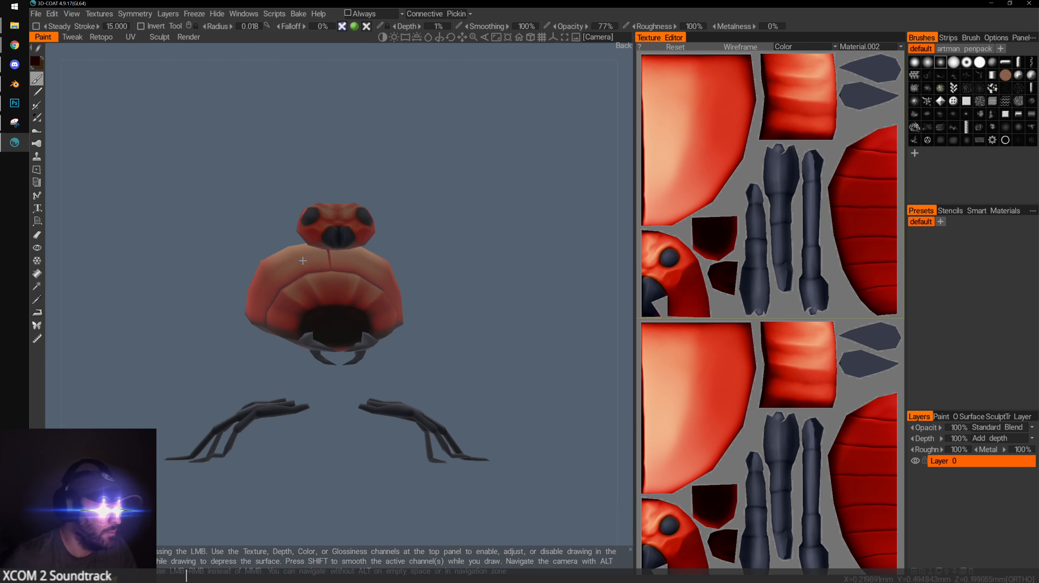
alt+drag(367, 365, 327, 367)
mouse_move(327, 368)
alt+right_down()
mouse_move(332, 380)
mouse_move(399, 350)
mouse_move(327, 347)
alt+right_up()
mouse_move(327, 347)
alt+mouse_down()
mouse_move(285, 346)
mouse_move(254, 329)
mouse_move(297, 252)
mouse_move(250, 353)
mouse_move(313, 311)
alt+mouse_up()
alt+right_drag(314, 311, 395, 414)
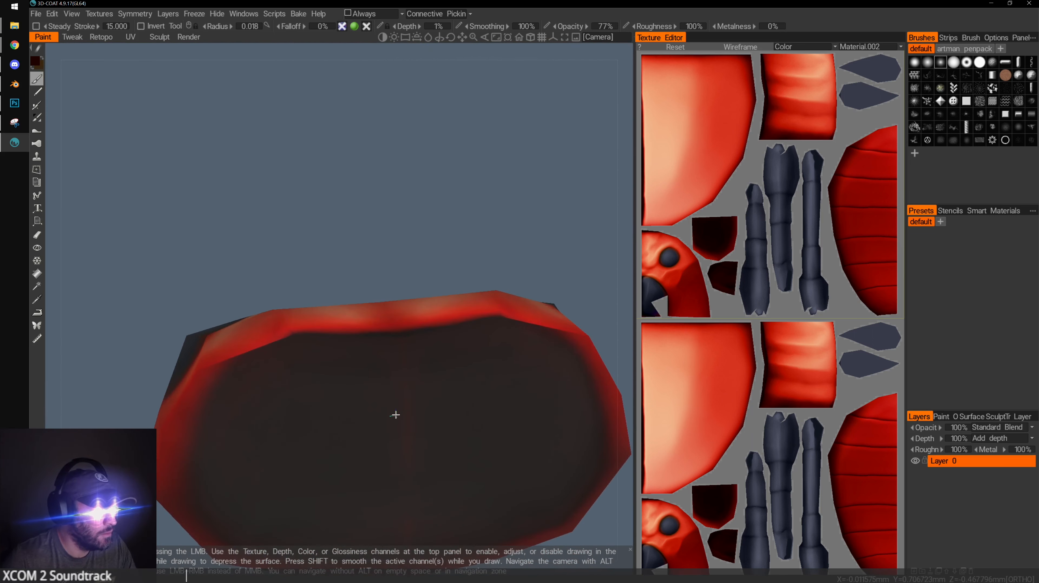
alt+middle_drag(394, 413, 405, 214)
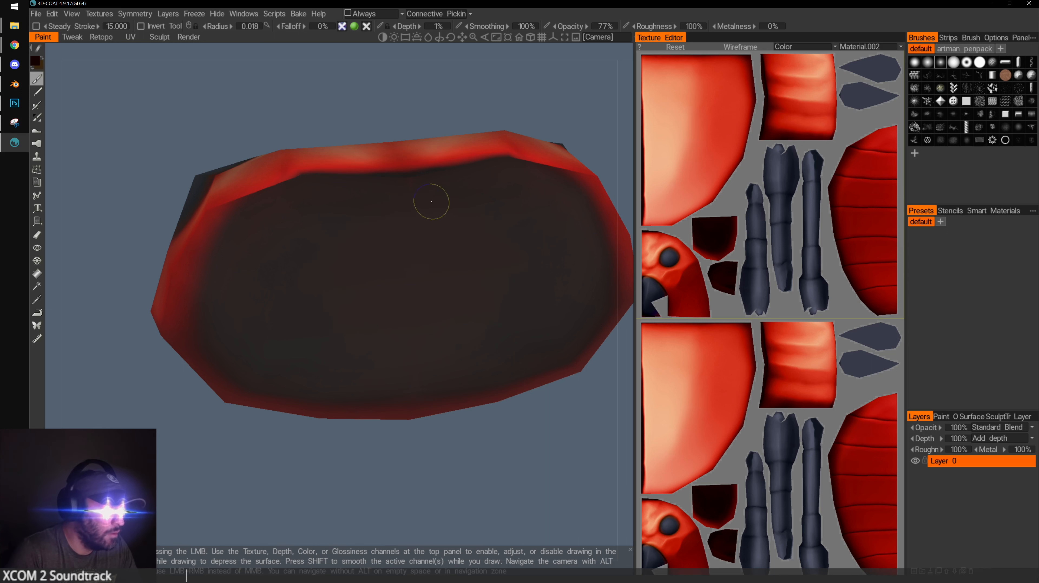
Set the brush radius to 0.027 and smooth the border between the head's dark rear face and red shell using sampled dark and red
mouse_move(416, 104)
mouse_down()
mouse_move(410, 98)
mouse_move(428, 163)
mouse_up()
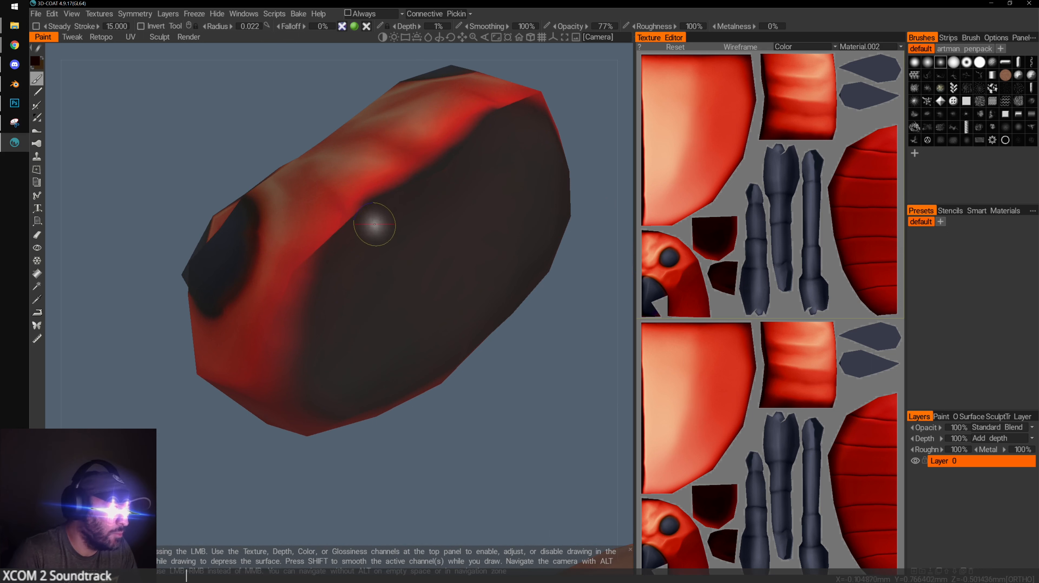
key(])
mouse_move(323, 341)
mouse_down()
mouse_move(389, 220)
mouse_move(346, 254)
mouse_up()
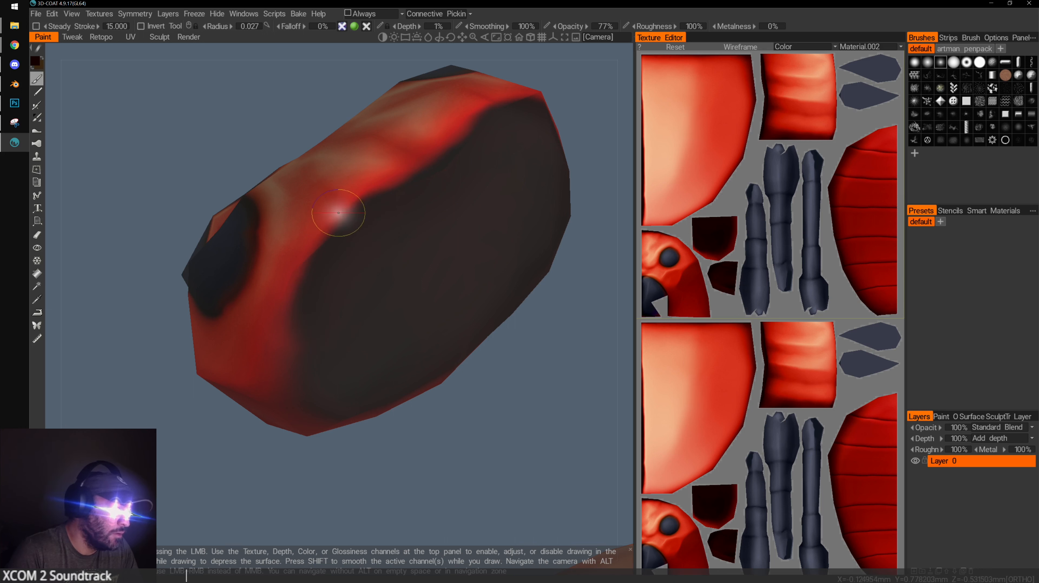
key(v)
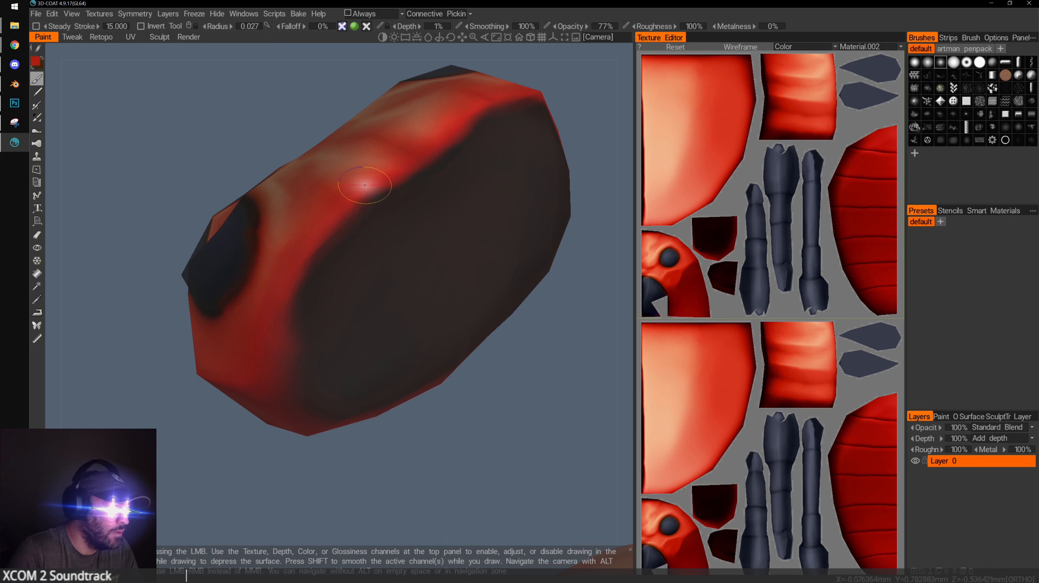
drag(407, 452, 392, 429)
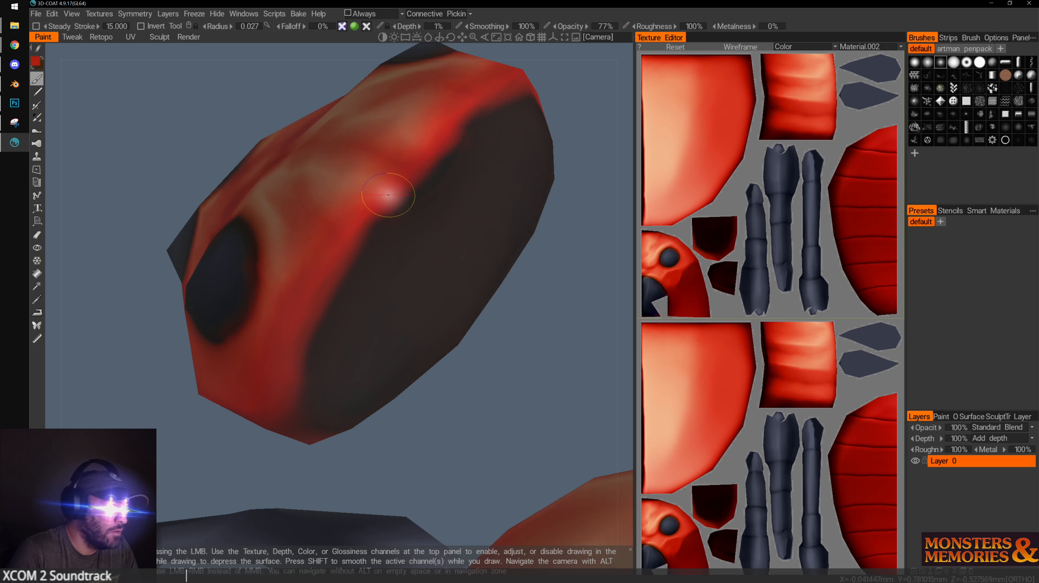
mouse_move(496, 394)
mouse_down()
mouse_move(594, 376)
mouse_move(494, 163)
mouse_up()
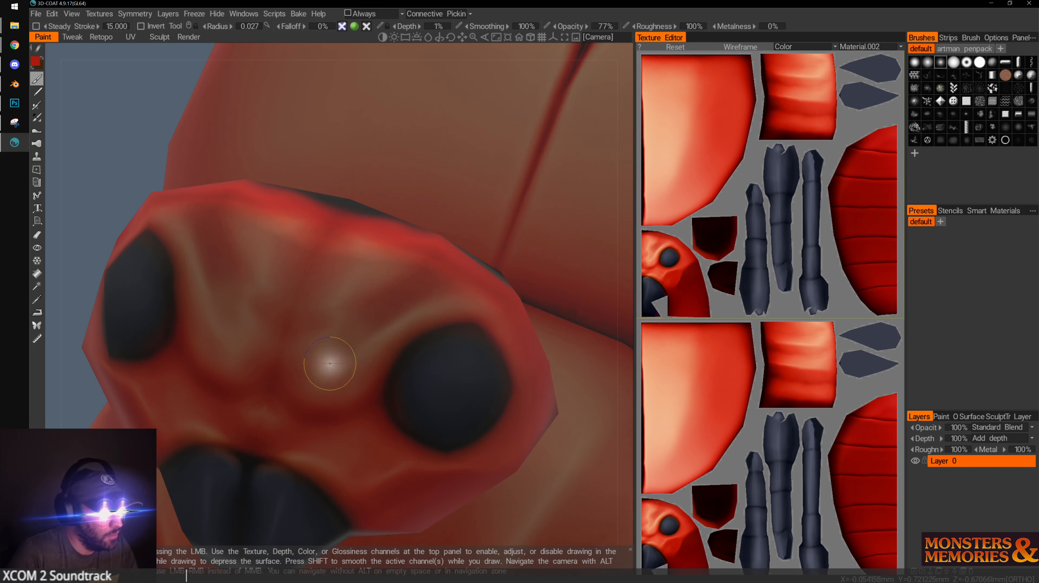
Sample the eye's blue-grey, reduce the brush radius to 0.016, and darken the sampled paint color in the color palette
alt+drag(472, 300, 364, 429)
alt+right_drag(364, 429, 374, 322)
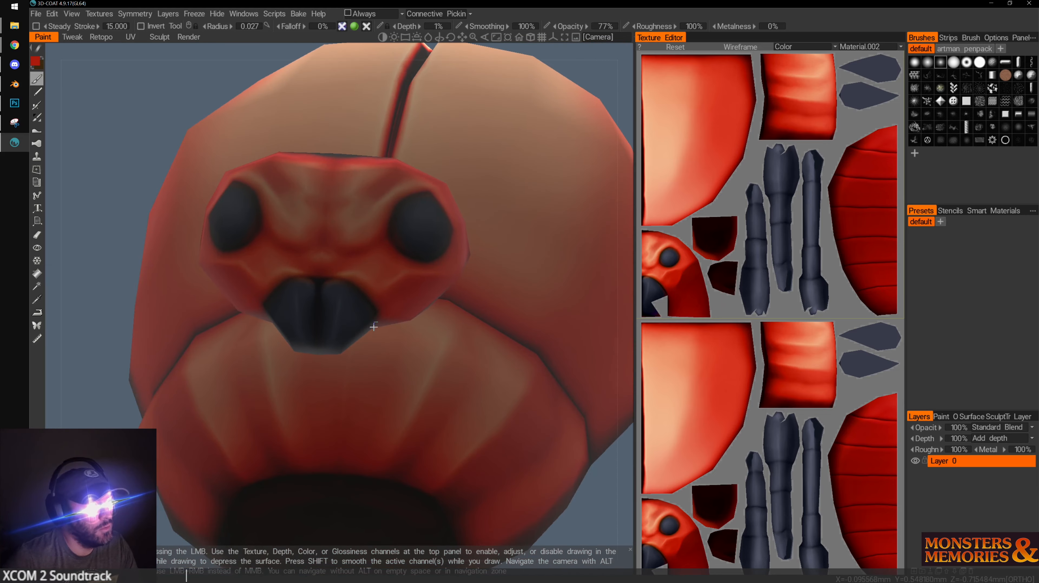
alt+drag(374, 322, 392, 351)
alt+right_drag(392, 350, 309, 301)
key(v)
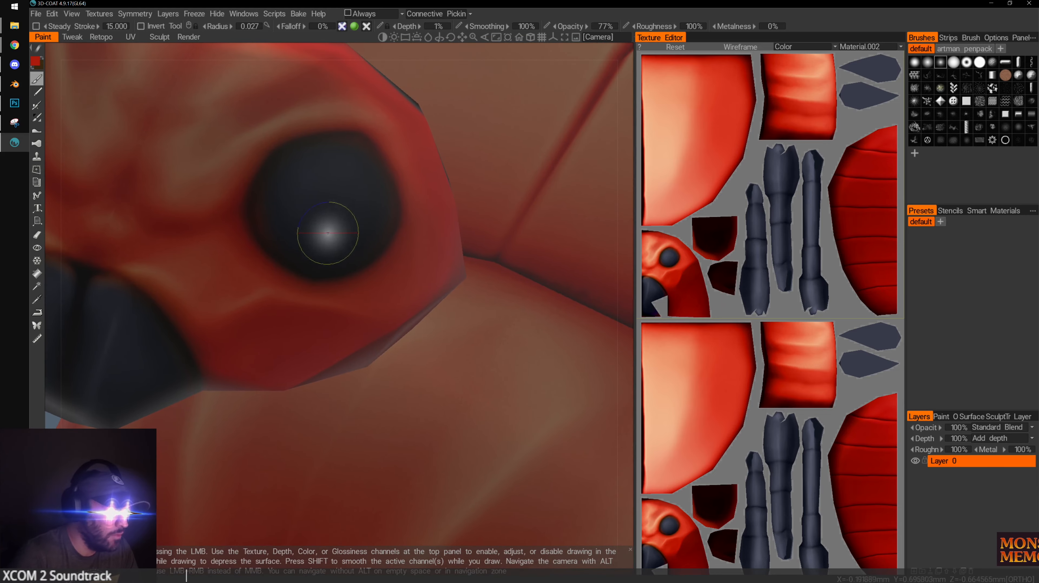
mouse_move(316, 225)
mouse_down()
mouse_move(292, 213)
mouse_move(312, 208)
mouse_up()
right_drag(311, 218, 278, 206)
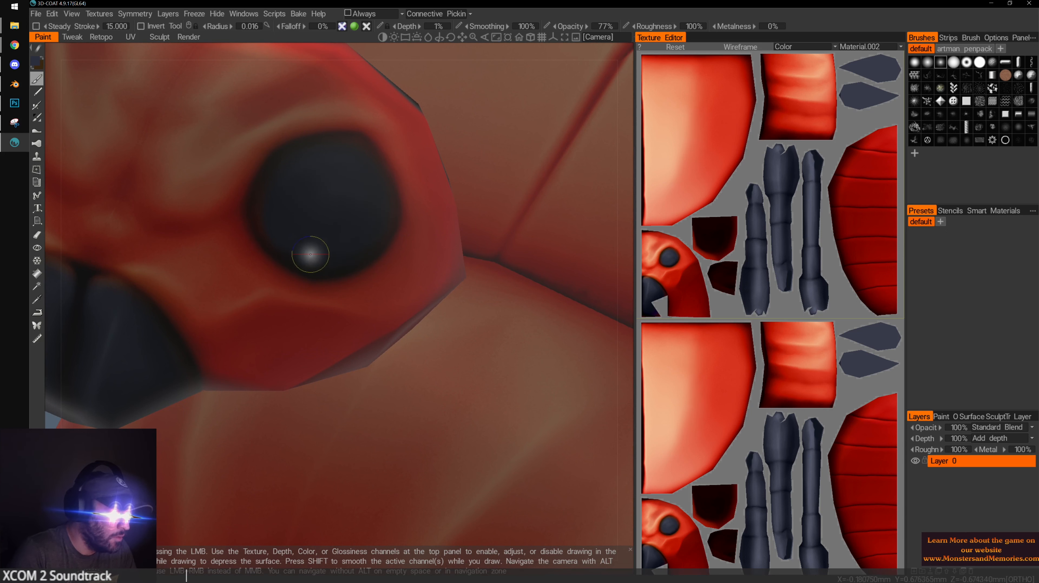
click(38, 63)
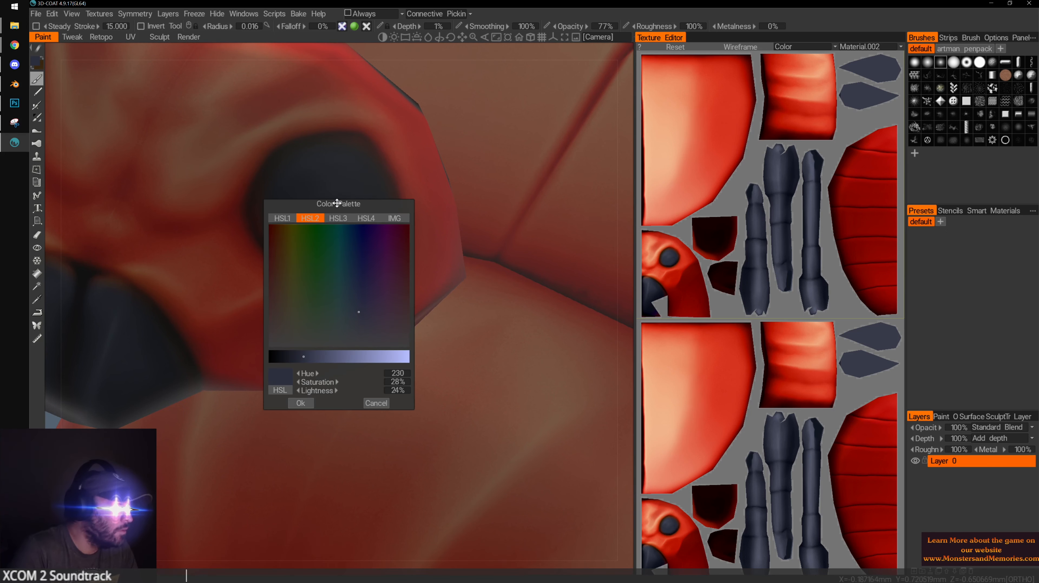
click(290, 357)
click(301, 403)
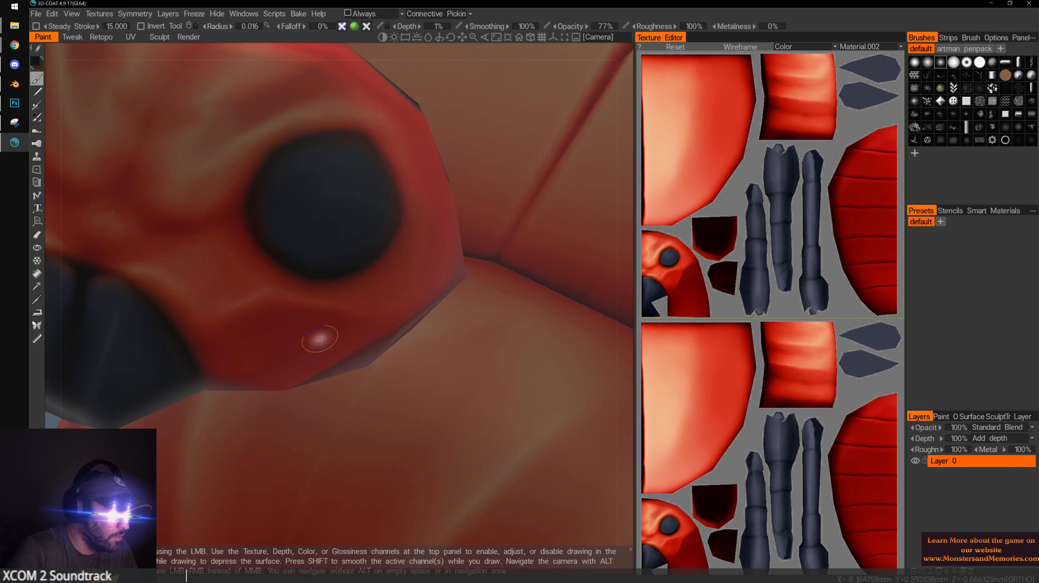
Paint the beetle's eye with the darkened blue-grey out to its rim, using a brush radius of 0.017
right_drag(336, 214, 351, 215)
mouse_move(324, 205)
mouse_down()
mouse_move(330, 195)
mouse_move(313, 238)
mouse_move(299, 236)
mouse_up()
right_drag(295, 222, 282, 223)
mouse_move(310, 251)
mouse_down()
mouse_move(362, 244)
mouse_move(360, 221)
mouse_move(309, 225)
mouse_move(314, 250)
mouse_move(344, 275)
mouse_move(306, 249)
mouse_move(330, 286)
mouse_up()
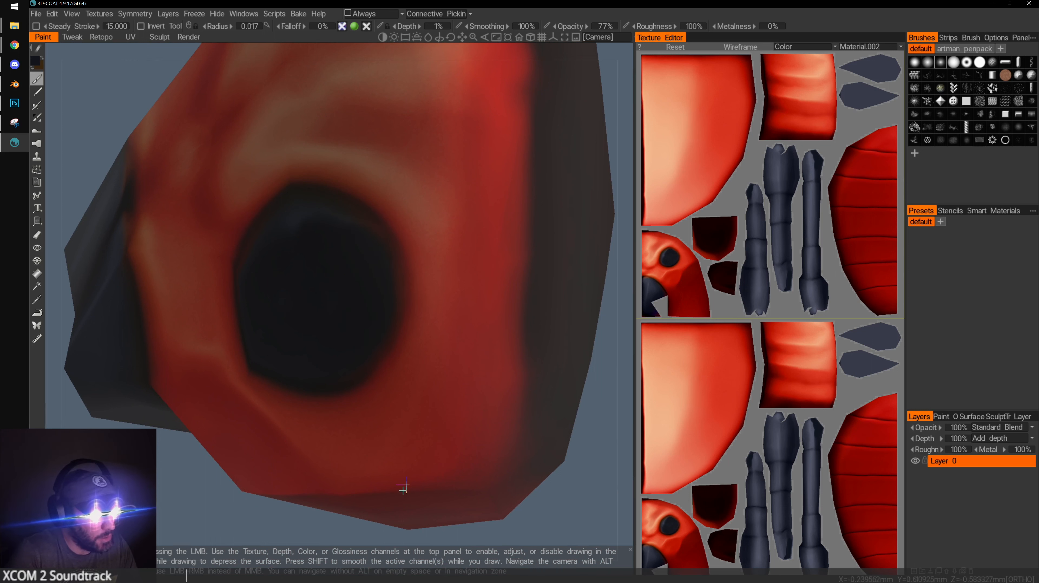
Reduce the brush radius to 0.012 and fill the eye's inner edge beside the forehead with the dark color
drag(553, 521, 586, 496)
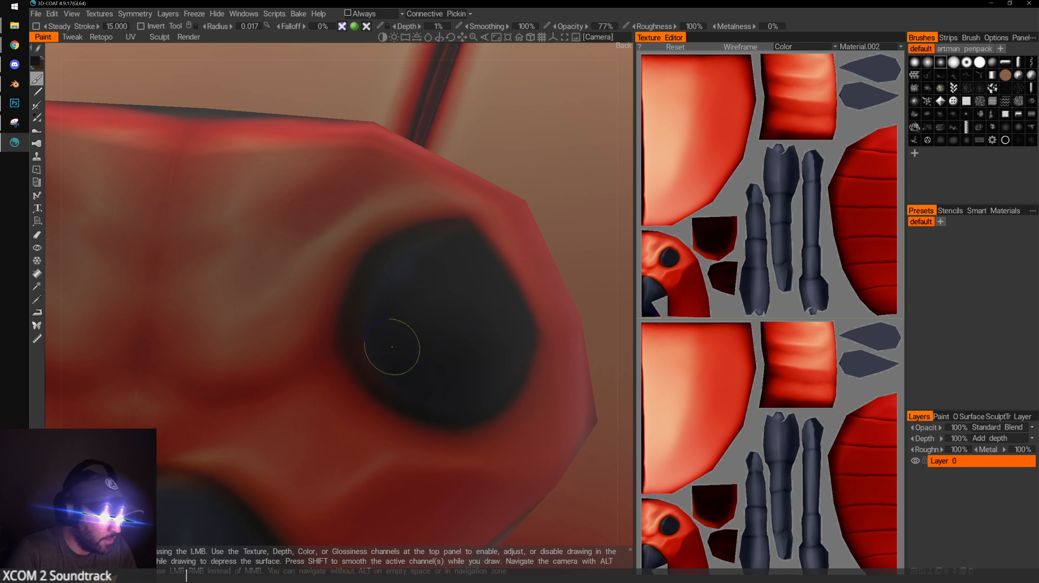
key(bracketleft)
key(bracketleft)
key(bracketleft)
mouse_move(375, 320)
mouse_down()
mouse_move(385, 358)
mouse_move(372, 343)
mouse_up()
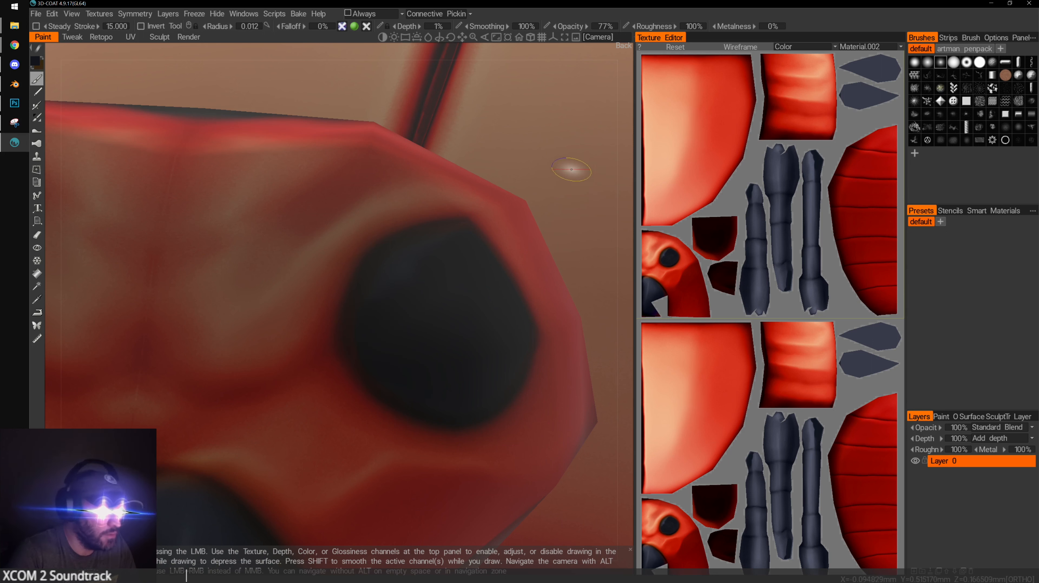
mouse_move(624, 117)
mouse_down()
mouse_move(629, 132)
mouse_move(622, 125)
mouse_up()
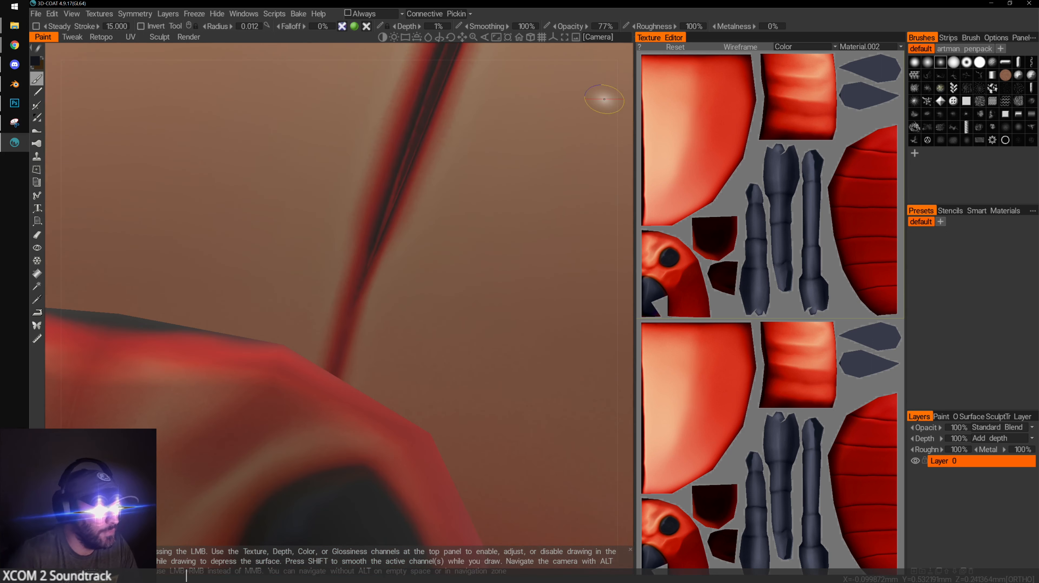
alt+drag(413, 204, 408, 209)
alt+middle_drag(335, 350, 385, 227)
mouse_move(370, 398)
alt+mouse_down()
mouse_move(416, 403)
mouse_move(385, 409)
alt+mouse_up()
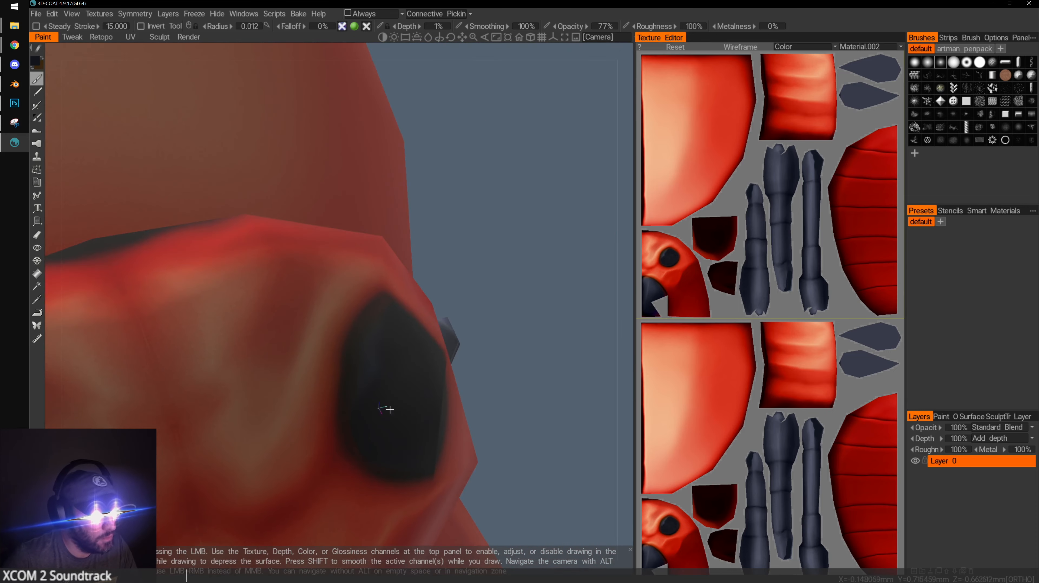
alt+right_drag(385, 408, 474, 460)
alt+drag(474, 460, 437, 355)
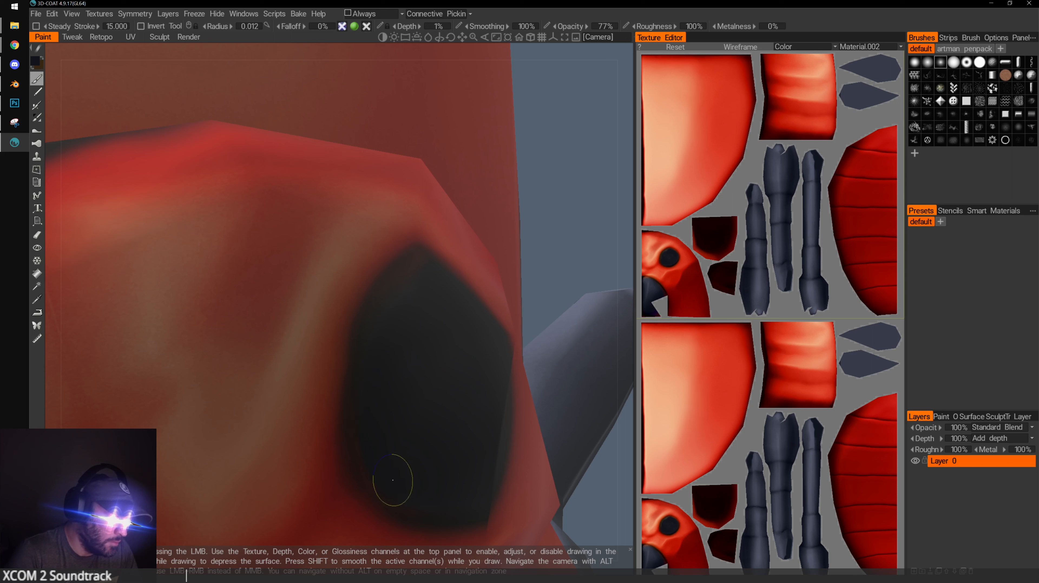
Sample a dark tone from the mouthparts and define their upper edge and central groove with the brush radius reduced to 0.01
mouse_move(558, 317)
alt+mouse_down()
mouse_move(539, 244)
mouse_move(410, 207)
alt+mouse_up()
alt+right_drag(494, 245, 368, 294)
alt+middle_drag(368, 294, 237, 265)
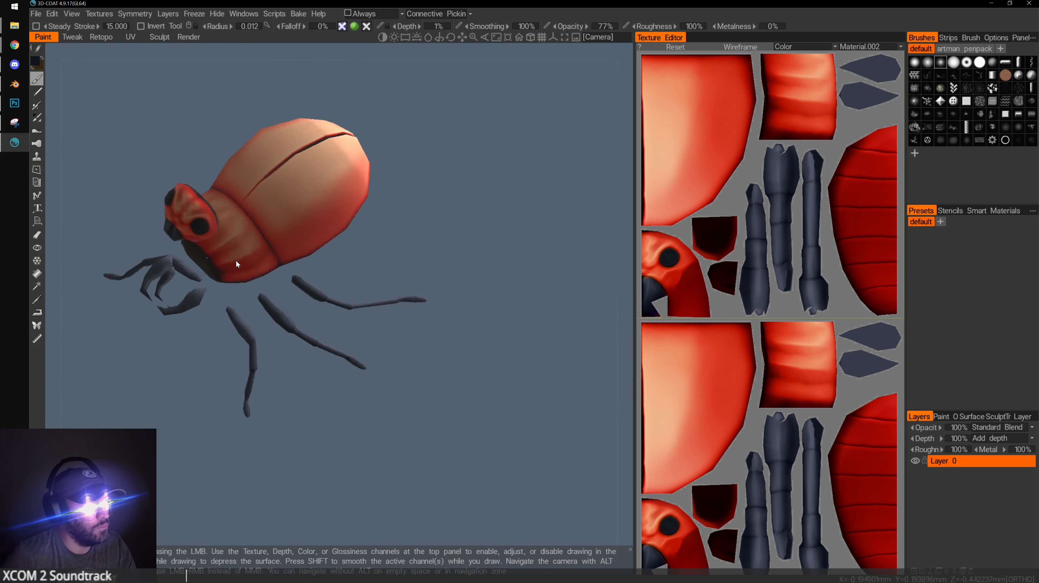
alt+drag(236, 265, 248, 241)
alt+right_drag(248, 241, 180, 229)
alt+middle_drag(179, 229, 282, 278)
mouse_move(282, 278)
alt+right_down()
mouse_move(314, 302)
mouse_move(285, 293)
alt+right_up()
alt+middle_drag(286, 292, 306, 339)
alt+drag(306, 339, 334, 337)
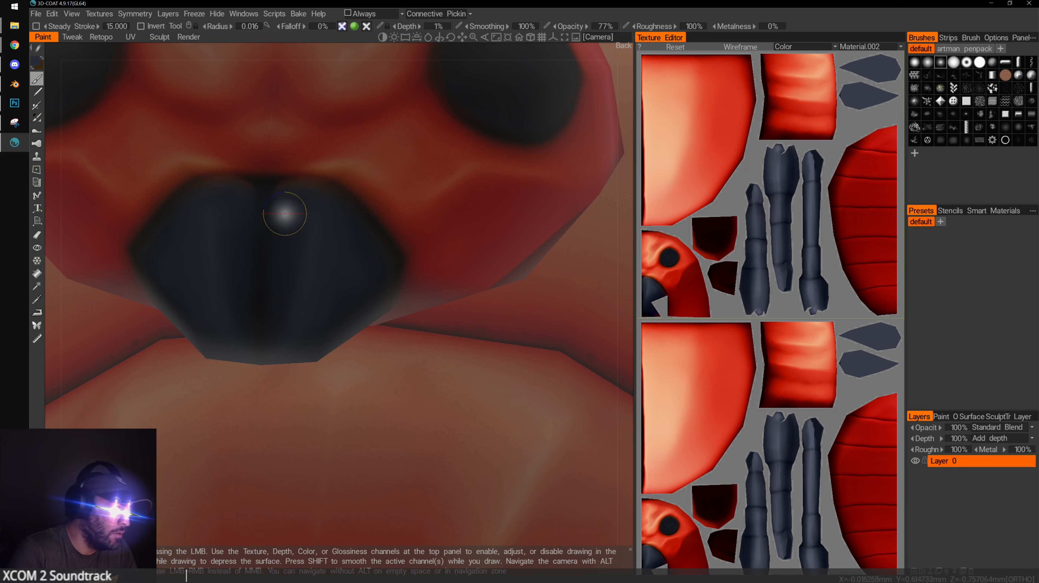
key(v)
drag(308, 188, 279, 190)
right_drag(277, 190, 272, 190)
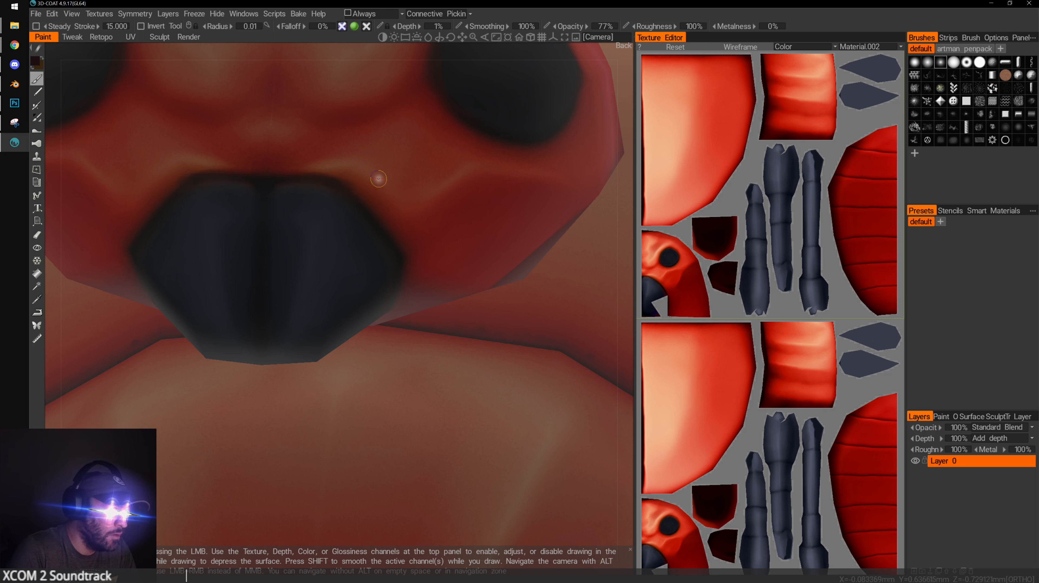
Set the brush radius to 0.013 and paint dark blue-black across the underside of the mouthparts up to the red shell
middle_drag(472, 116, 356, 290)
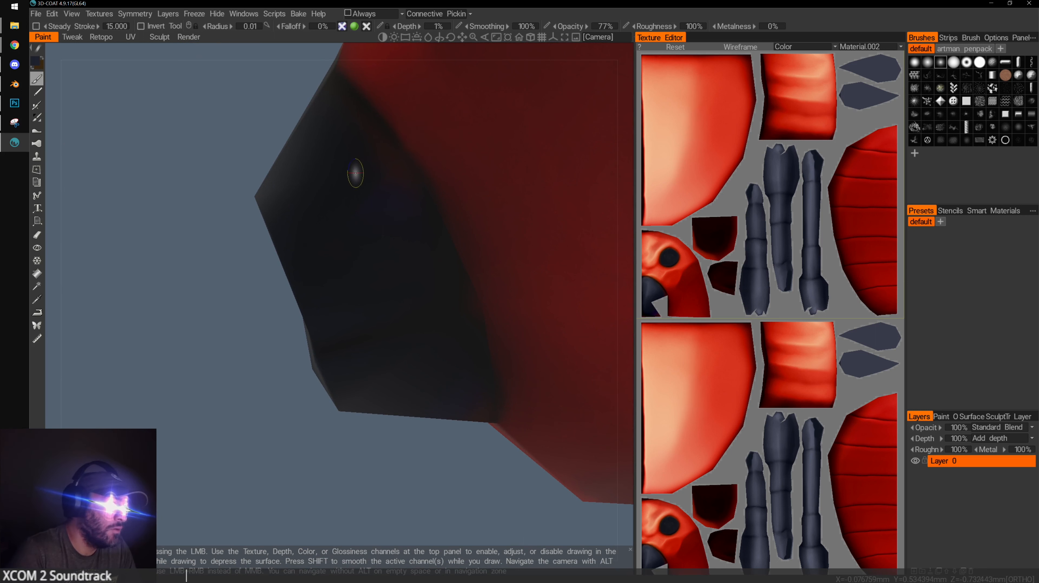
right_drag(350, 158, 364, 157)
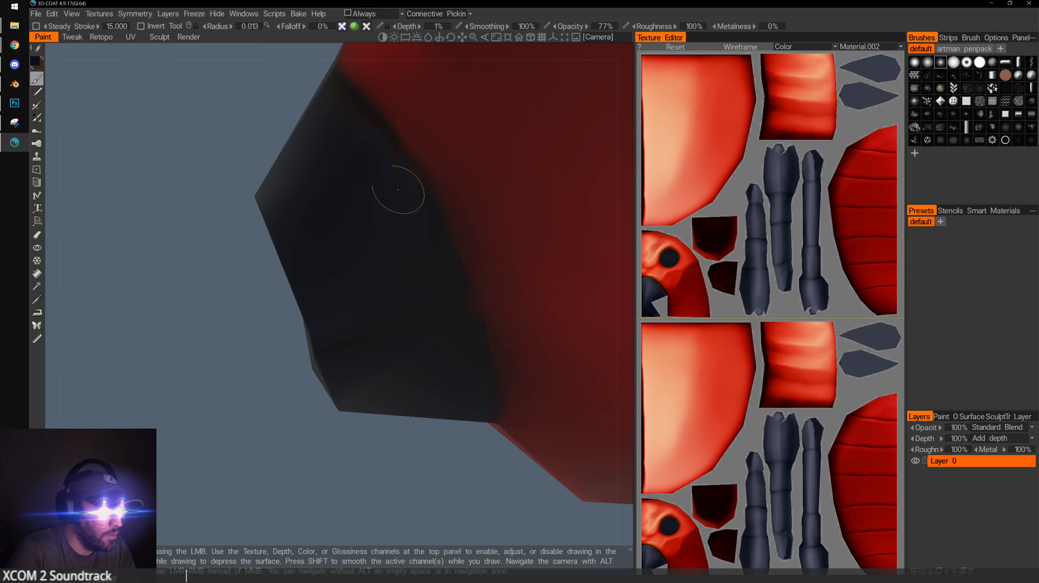
mouse_move(398, 190)
mouse_down()
mouse_move(367, 157)
mouse_move(353, 208)
mouse_move(398, 301)
mouse_move(289, 354)
mouse_move(348, 372)
mouse_move(347, 364)
mouse_up()
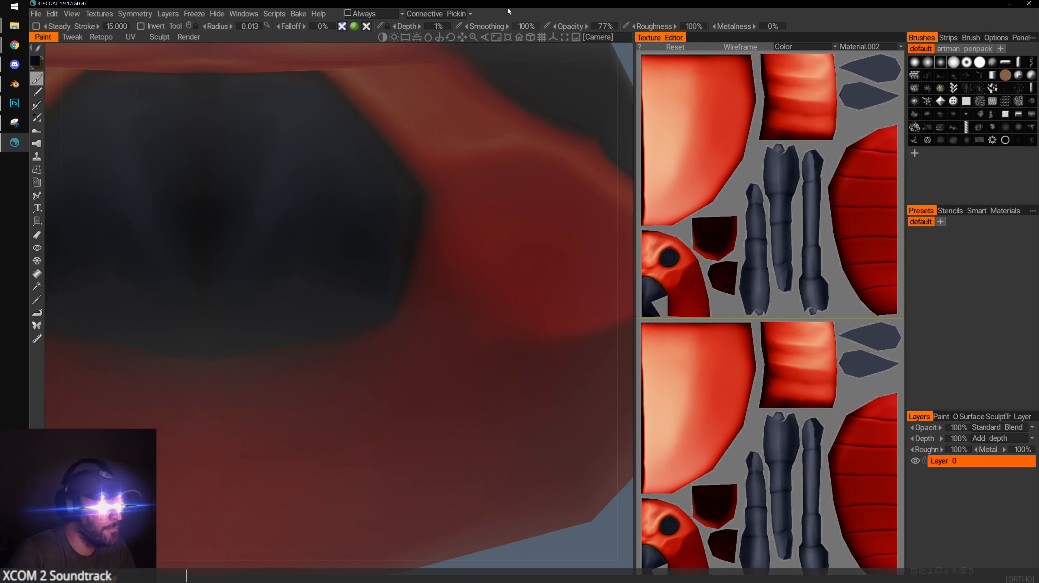
Lower the brush opacity to 73% and shade the cheek below the eye with dark red using a brush radius of 0.024
drag(576, 27, 570, 26)
alt+right_drag(452, 226, 275, 240)
mouse_move(304, 271)
alt+mouse_down()
mouse_move(369, 267)
mouse_move(320, 303)
alt+mouse_up()
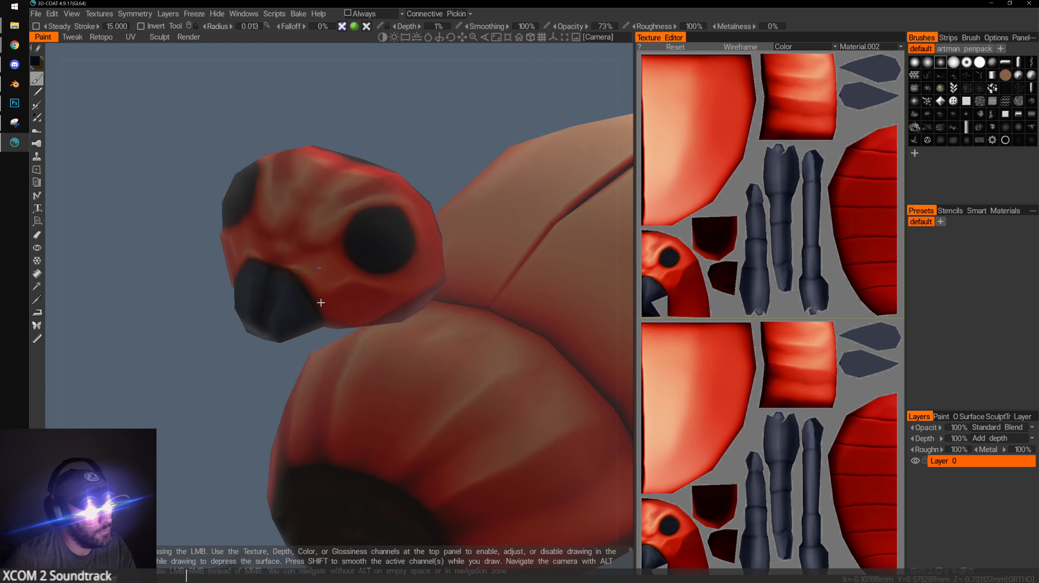
alt+right_drag(320, 302, 349, 307)
alt+drag(220, 423, 256, 278)
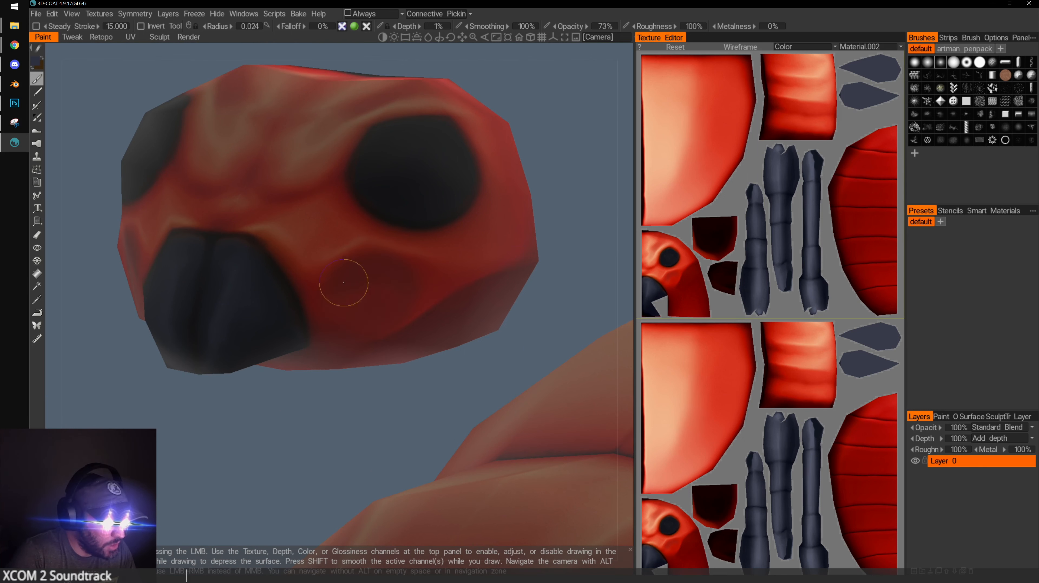
alt+drag(350, 308, 385, 272)
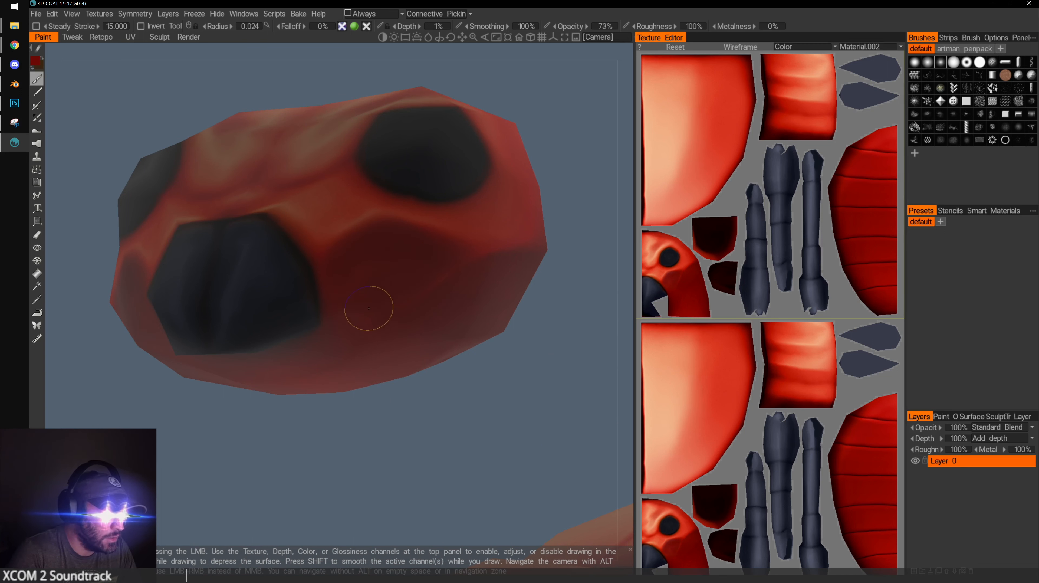
Enlarge the brush radius to 0.039 and blend dark red across the underside of the head behind the mouthparts
drag(445, 442, 413, 365)
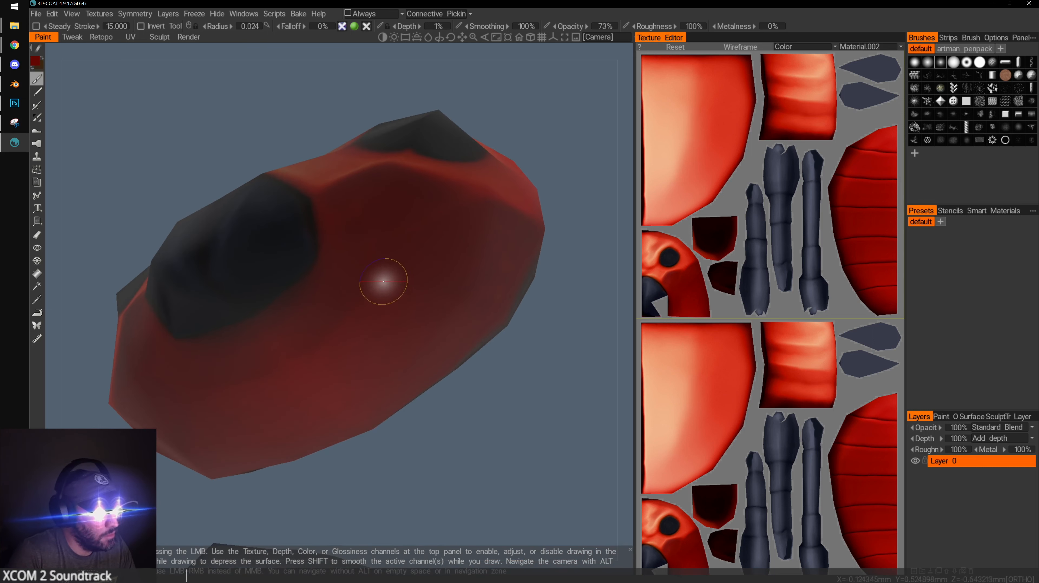
key(bracketright)
key(bracketright)
mouse_move(347, 296)
mouse_down()
mouse_move(403, 263)
mouse_move(429, 286)
mouse_move(371, 366)
mouse_move(290, 360)
mouse_move(435, 333)
mouse_up()
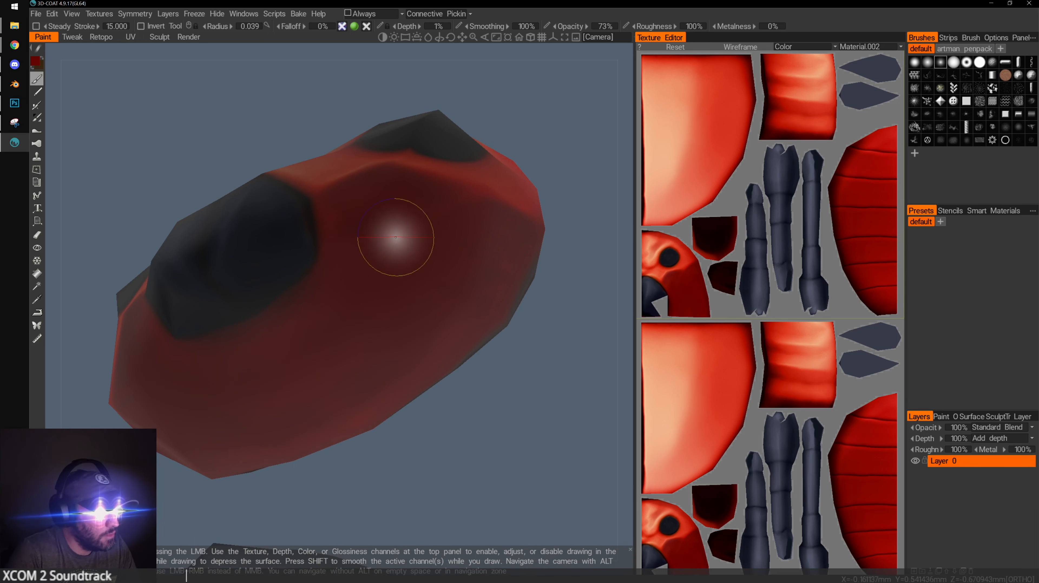
drag(528, 355, 515, 439)
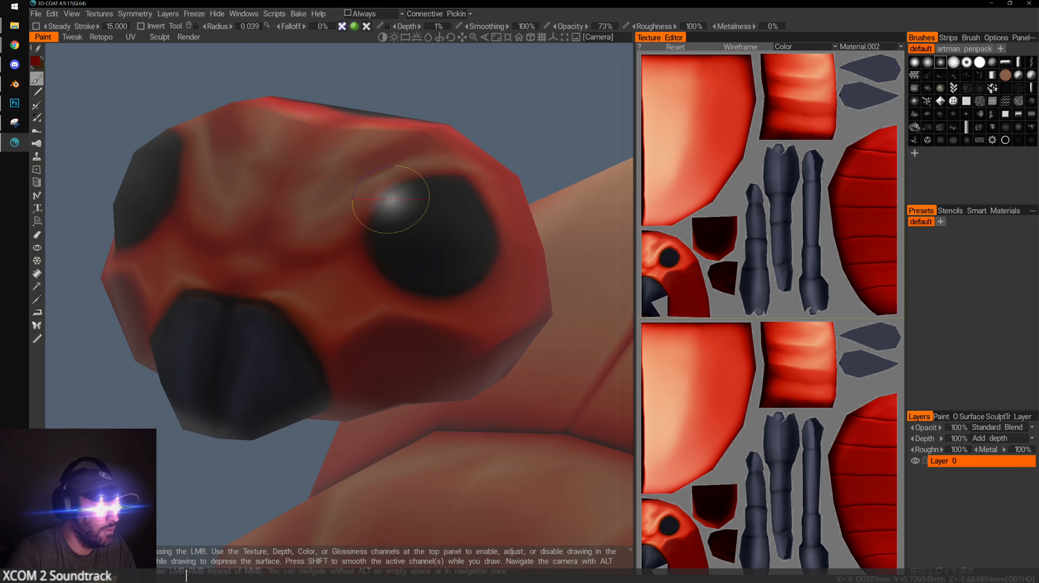
Reduce the brush radius to 0.018 and refine the red shading on the forehead between the eyes
drag(433, 87, 487, 134)
key(bracketleft)
key(bracketleft)
key(bracketleft)
key(bracketleft)
key(bracketleft)
key(bracketleft)
key(bracketleft)
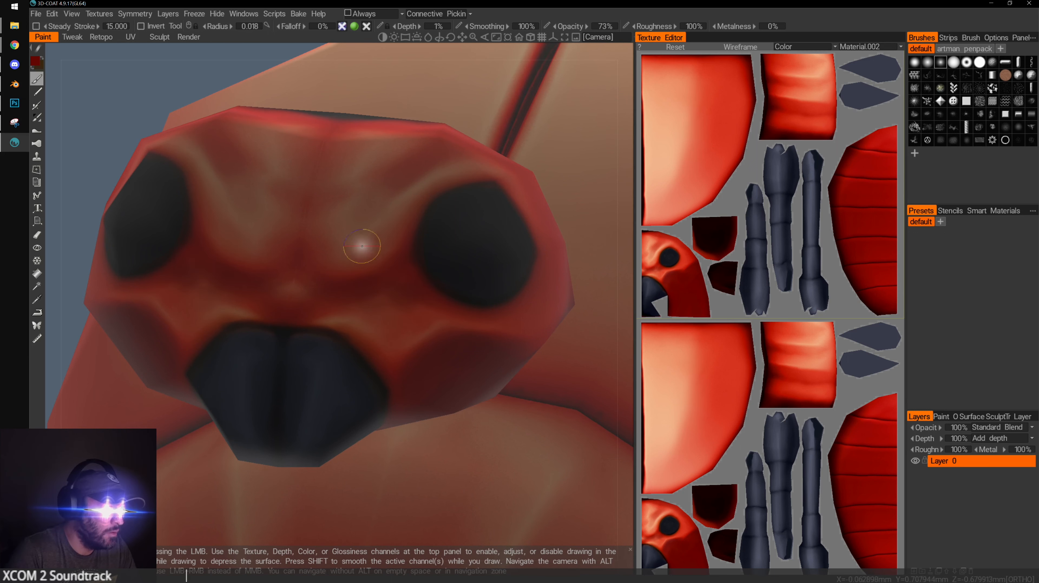
mouse_move(336, 173)
alt+mouse_down()
mouse_move(366, 227)
mouse_move(376, 322)
mouse_move(368, 309)
alt+mouse_up()
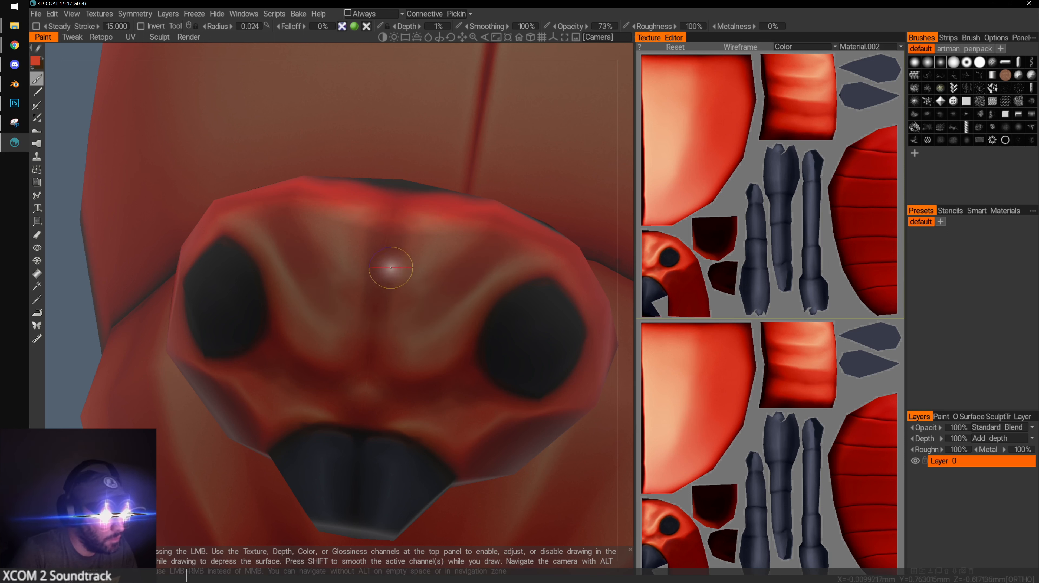
Refine the forehead's pale ridges and red creases with sampled peach and red tones, reducing the brush radius from 0.016 to 0.01
key(bracketleft)
key(bracketleft)
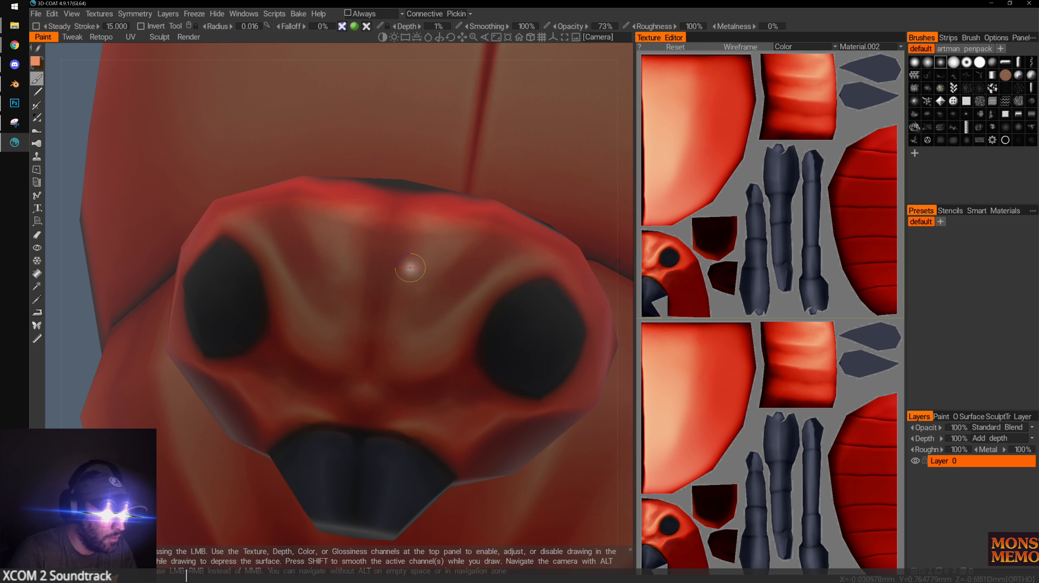
key(v)
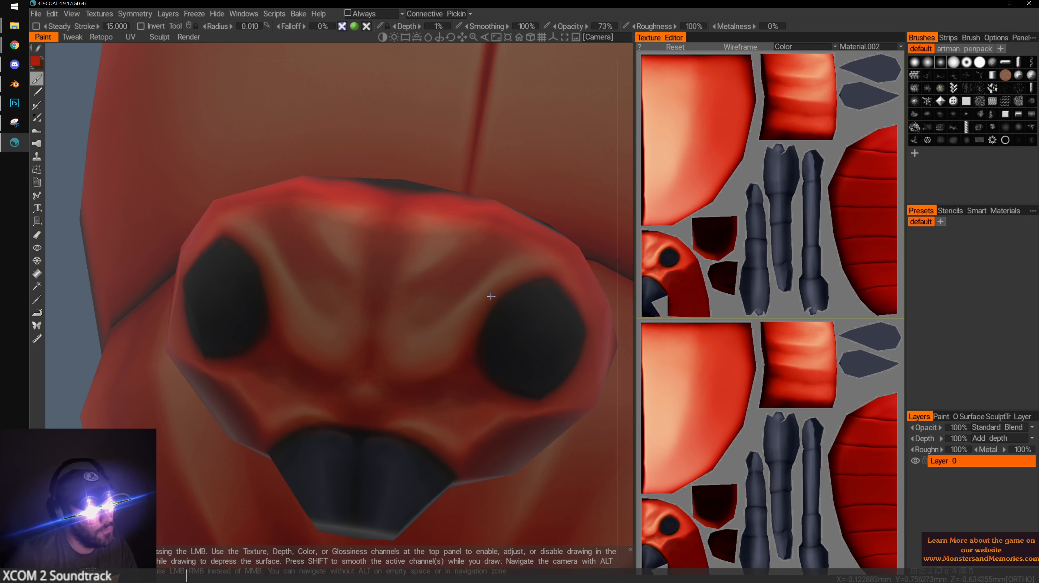
Paint red along the side of the head between the eye and the dark rear patch with a brush radius of 0.014
scroll(382, 281, down, 5)
alt+drag(383, 280, 392, 218)
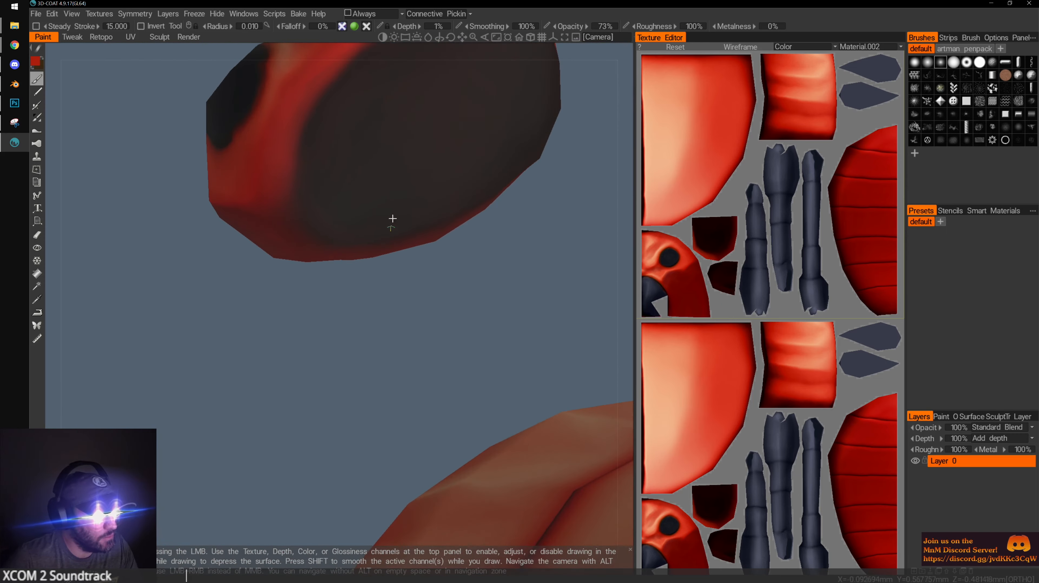
alt+middle_drag(393, 219, 434, 356)
alt+drag(364, 348, 358, 344)
scroll(358, 344, up, 4)
alt+middle_drag(358, 345, 410, 345)
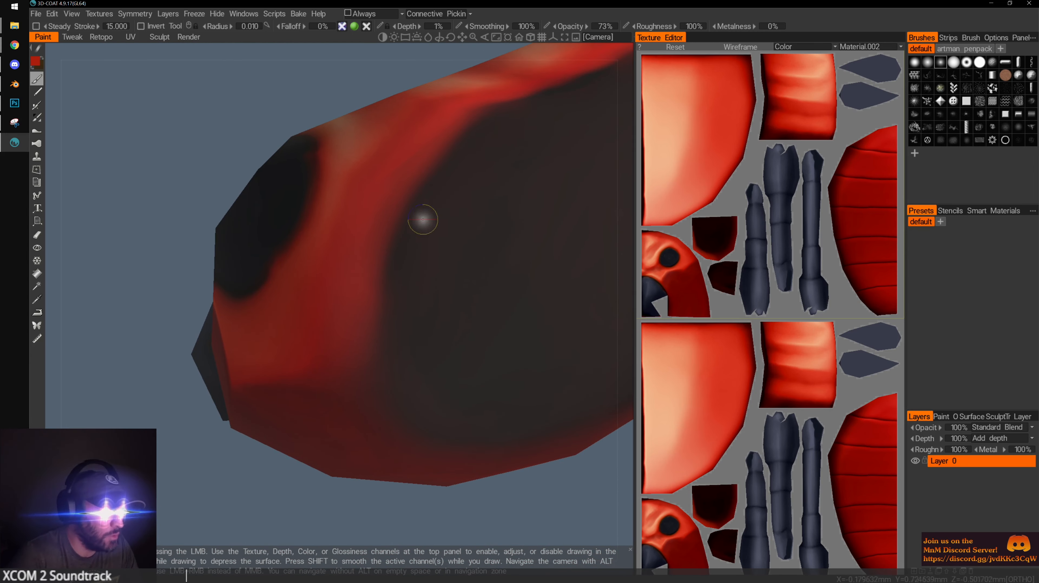
alt+drag(336, 79, 339, 96)
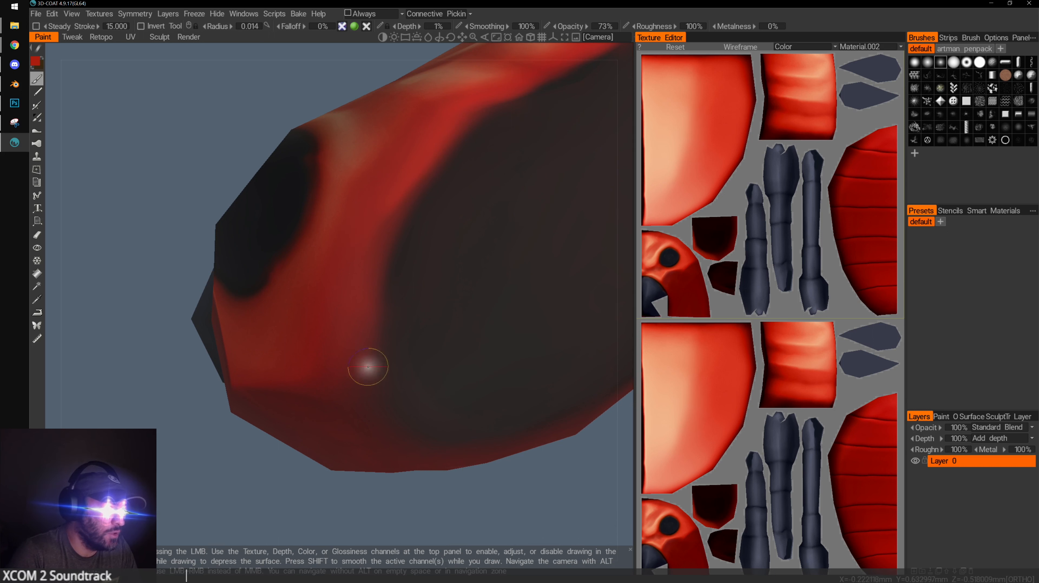
Increase the brush radius to 0.018 and smooth the red on the lower side of the head behind the eye
mouse_move(269, 468)
mouse_down()
mouse_move(271, 446)
mouse_move(237, 456)
mouse_up()
key(bracketright)
key(bracketright)
key(bracketright)
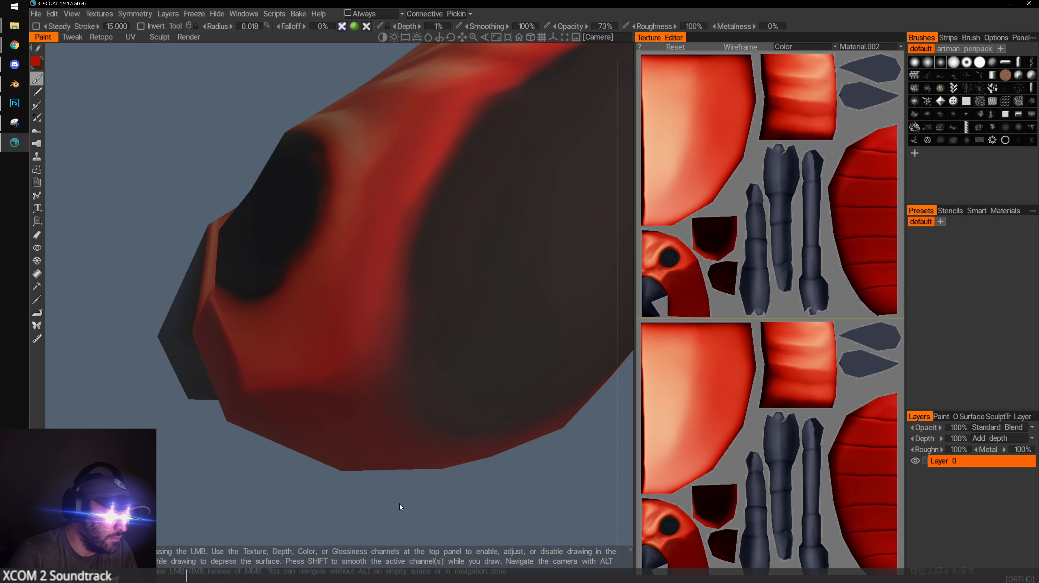
drag(400, 506, 332, 337)
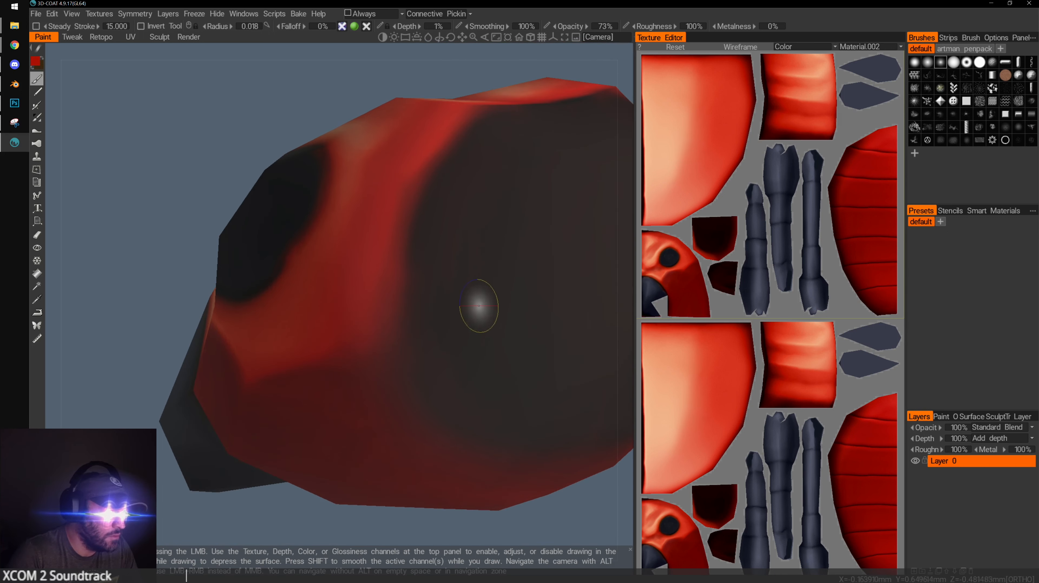
drag(189, 242, 193, 200)
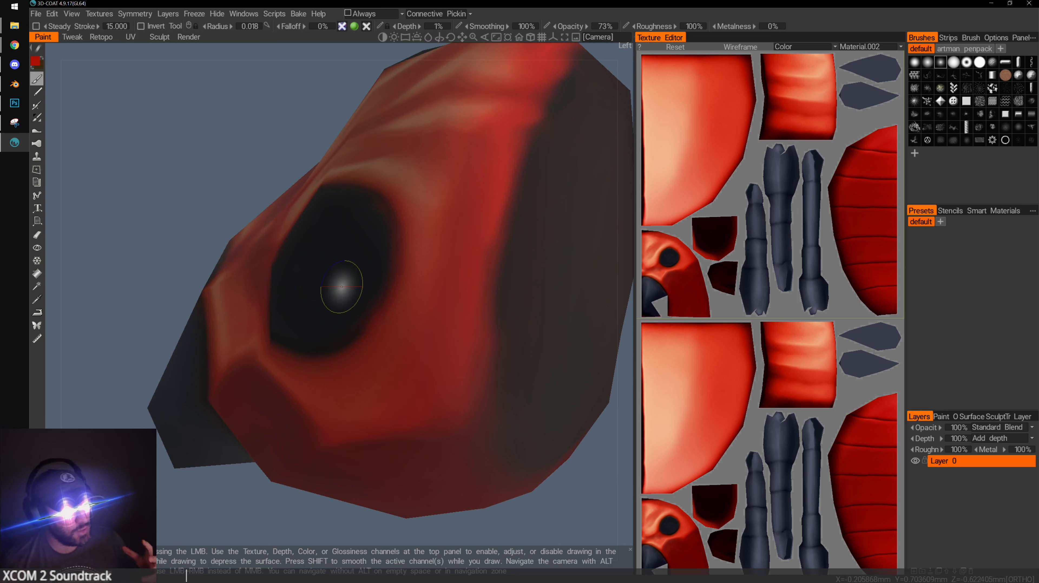
Raise the brush opacity to 77% and strengthen the red band along the rim of the dark patch behind the head
mouse_move(292, 173)
mouse_down()
mouse_move(315, 200)
mouse_move(195, 341)
mouse_move(315, 265)
mouse_move(399, 320)
mouse_move(342, 326)
mouse_up()
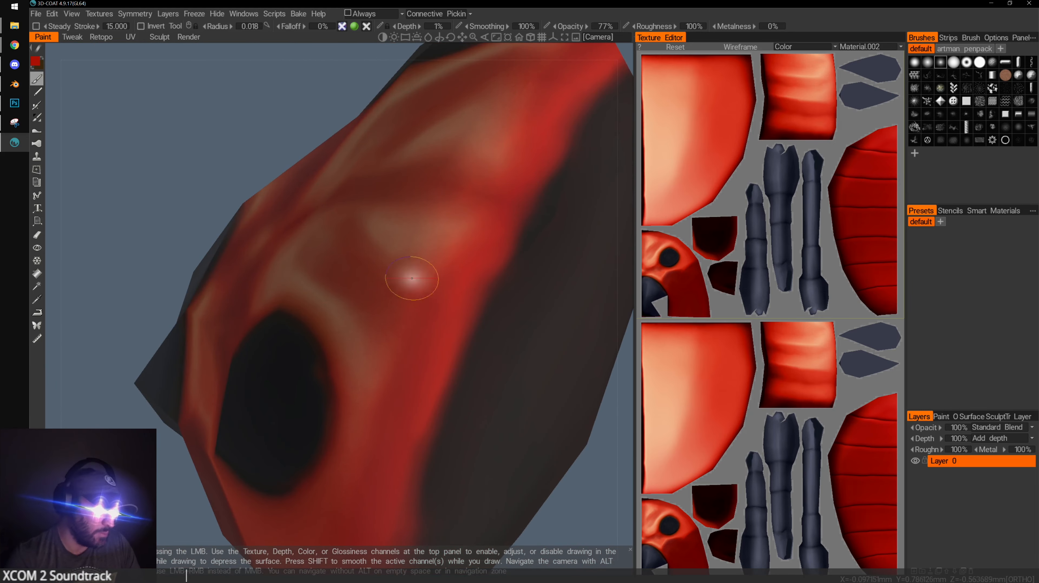
mouse_move(484, 218)
mouse_down()
mouse_move(487, 251)
mouse_move(302, 337)
mouse_move(334, 315)
mouse_move(394, 406)
mouse_move(357, 422)
mouse_up()
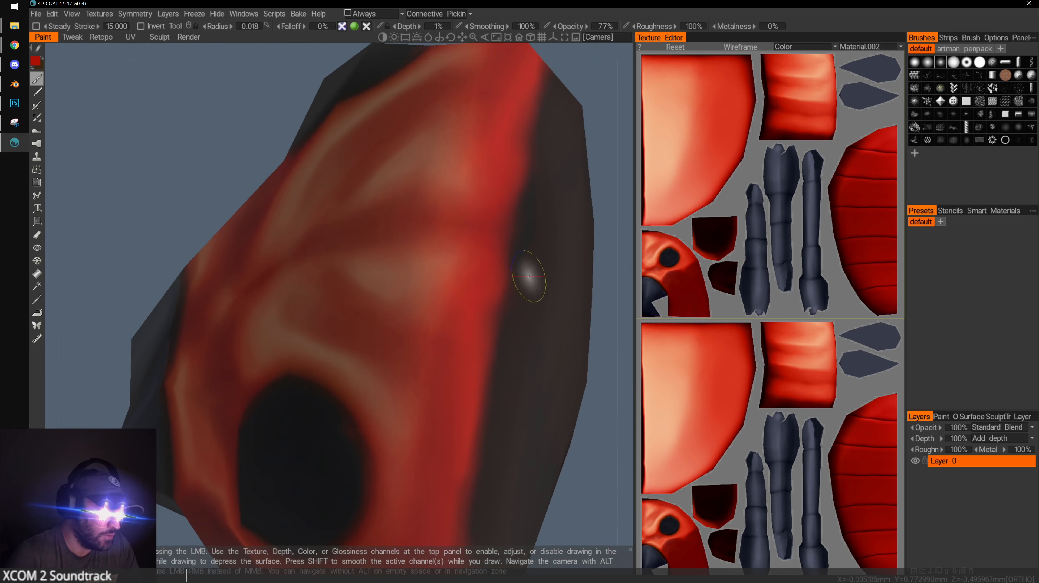
alt+drag(622, 359, 554, 359)
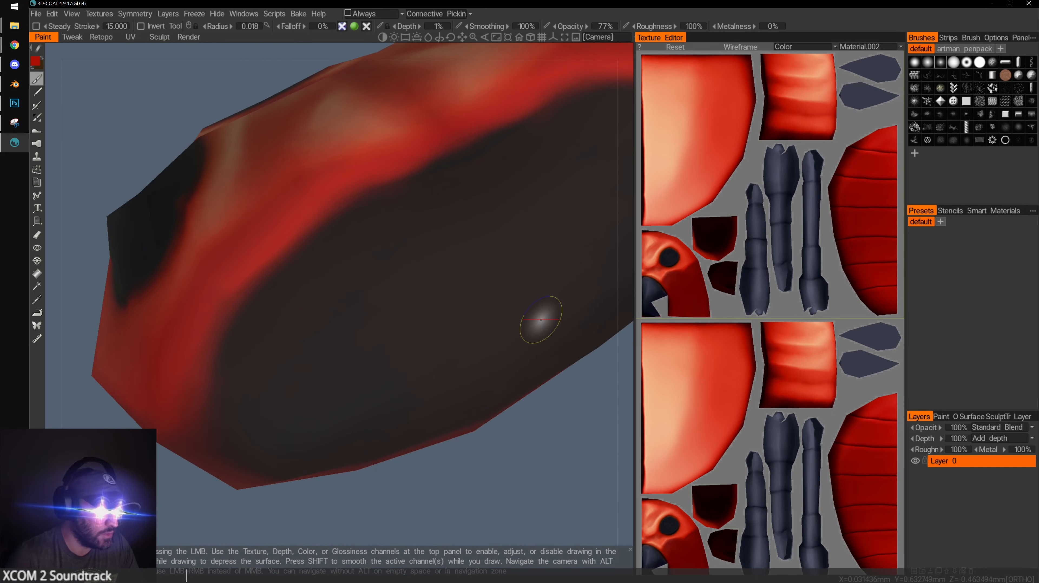
alt+right_drag(541, 320, 442, 295)
alt+middle_drag(442, 295, 422, 355)
alt+drag(423, 355, 422, 340)
alt+middle_drag(288, 346, 353, 332)
alt+right_drag(353, 333, 327, 330)
alt+middle_drag(409, 333, 318, 306)
alt+right_drag(318, 307, 305, 296)
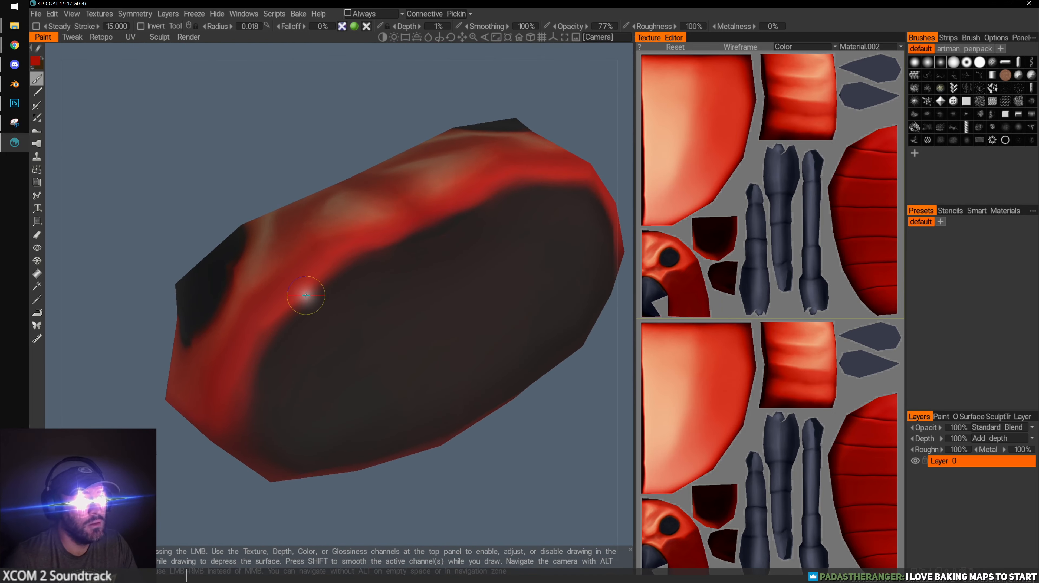
Sample red and paint it over the upper edge of the head's dark rear patch, enlarging the brush radius to 0.039
key(])
key(])
key(])
key(])
key(])
key(])
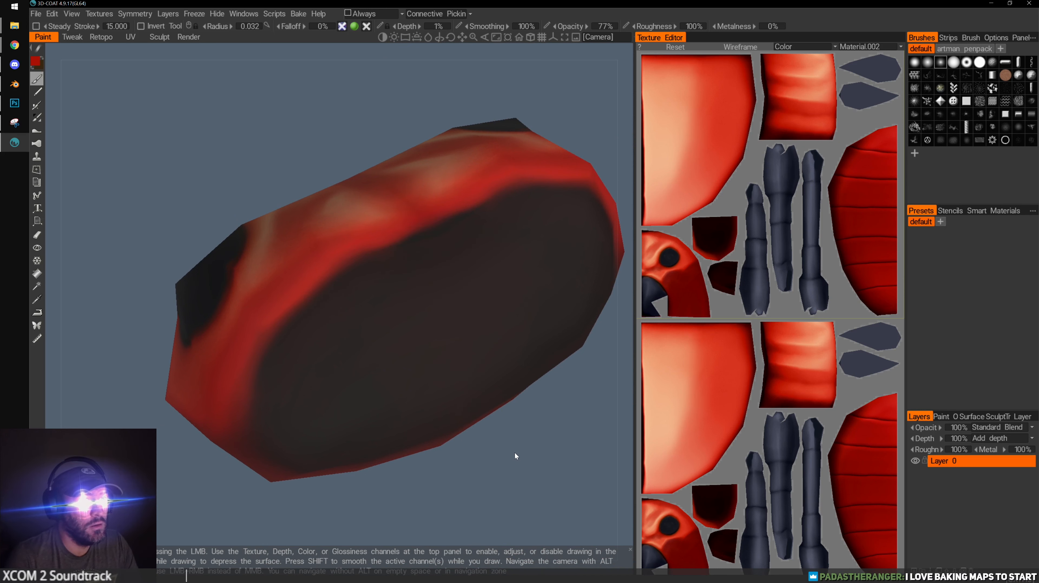
alt+drag(492, 458, 471, 451)
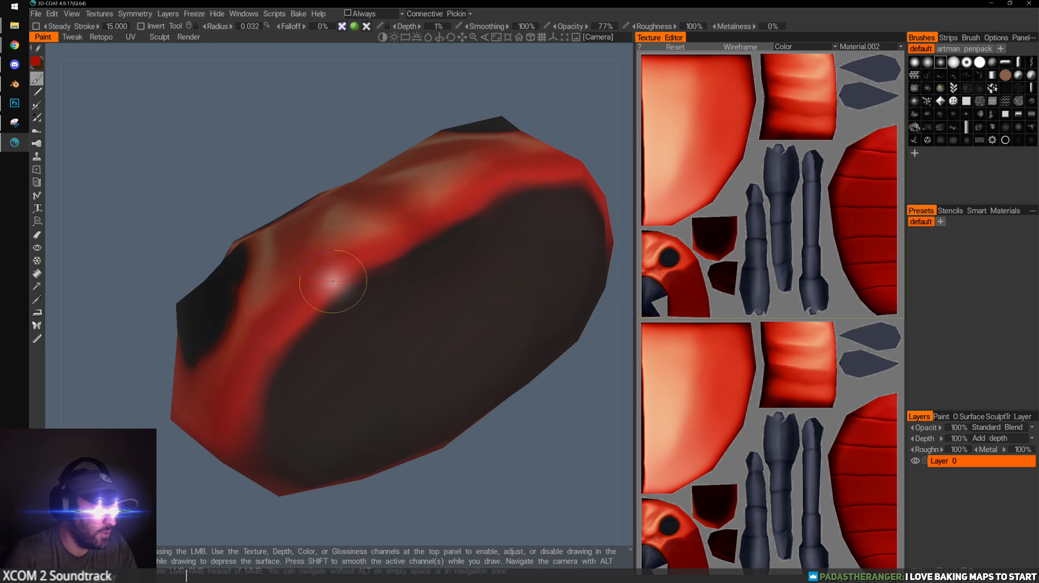
drag(415, 511, 416, 466)
key(v)
drag(516, 102, 506, 95)
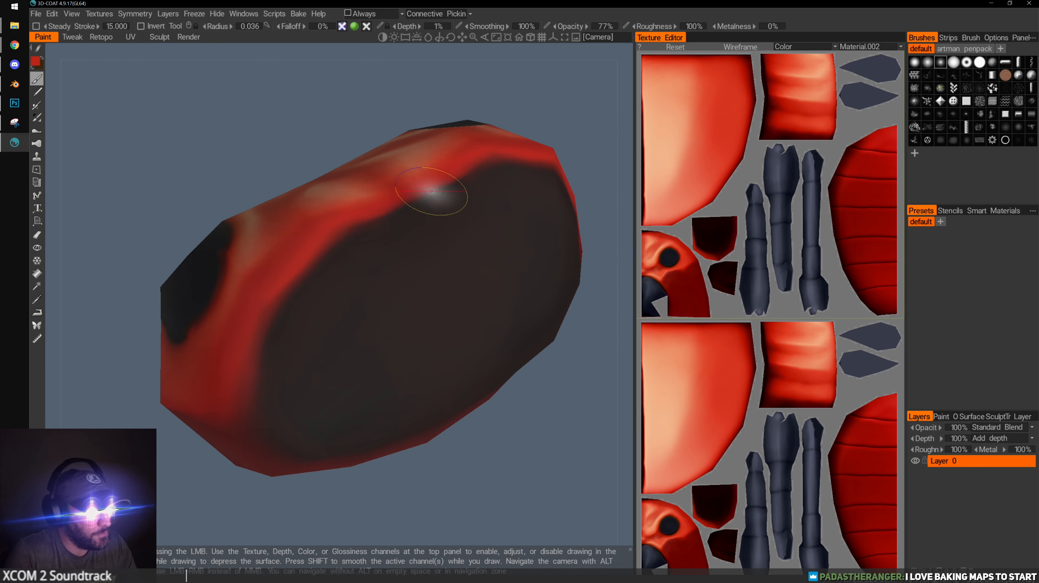
drag(488, 186, 345, 255)
key(])
key(])
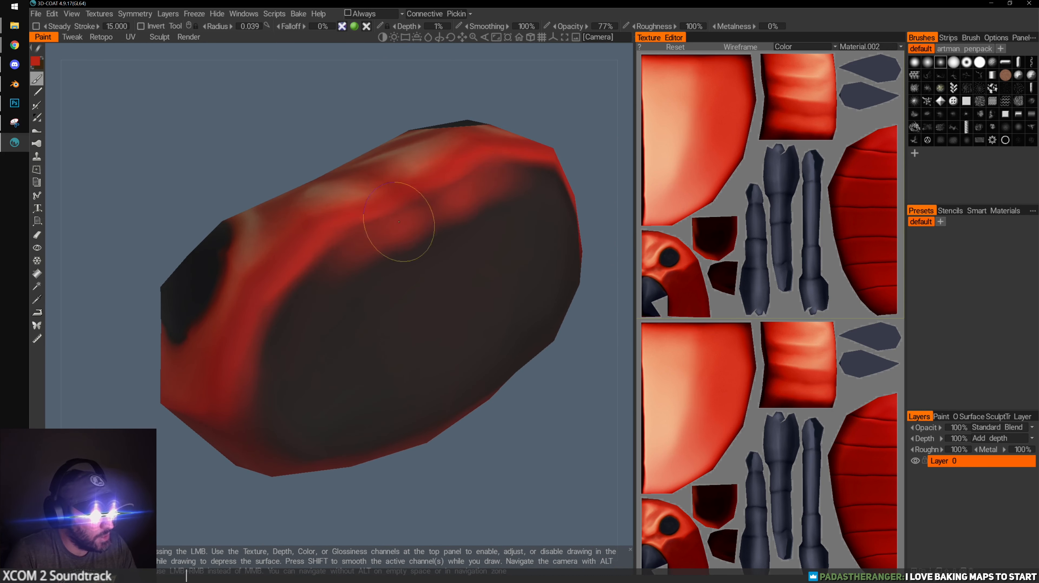
Increase the brush radius to 0.053 and blend red inward over the side and lower edge of the head's dark rear patch
drag(390, 515, 390, 428)
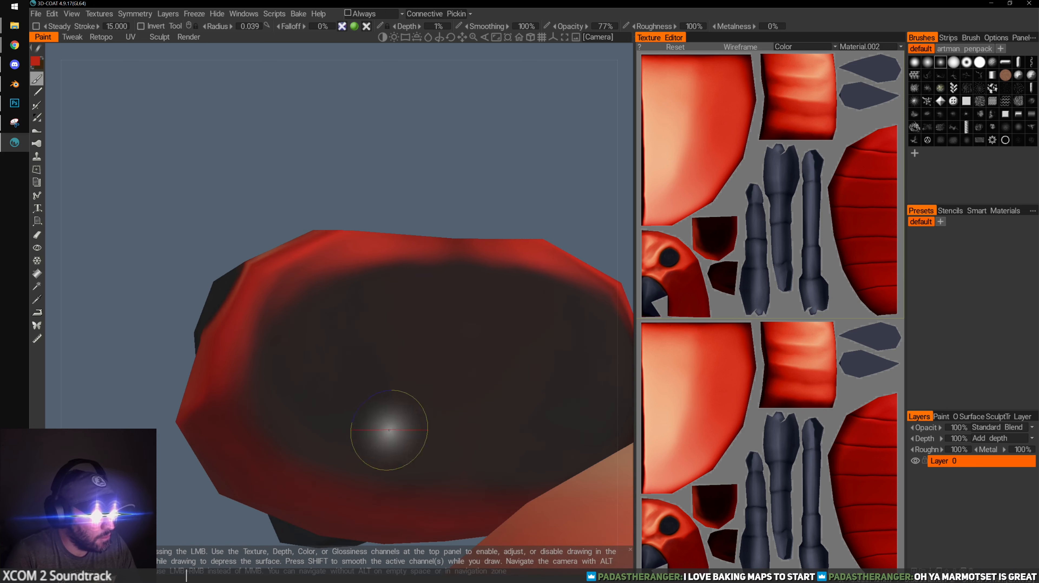
mouse_move(273, 307)
right_down()
mouse_move(285, 307)
mouse_move(277, 307)
right_up()
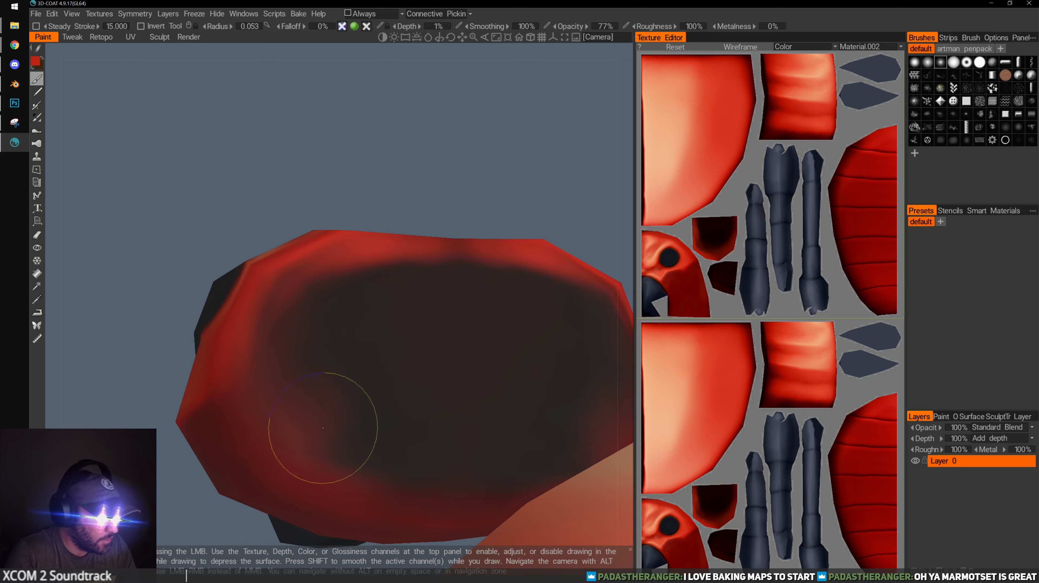
drag(463, 140, 462, 176)
Sample a dark brownish red and soften the transition along the upper and side borders of the head's dark rear patch
key(v)
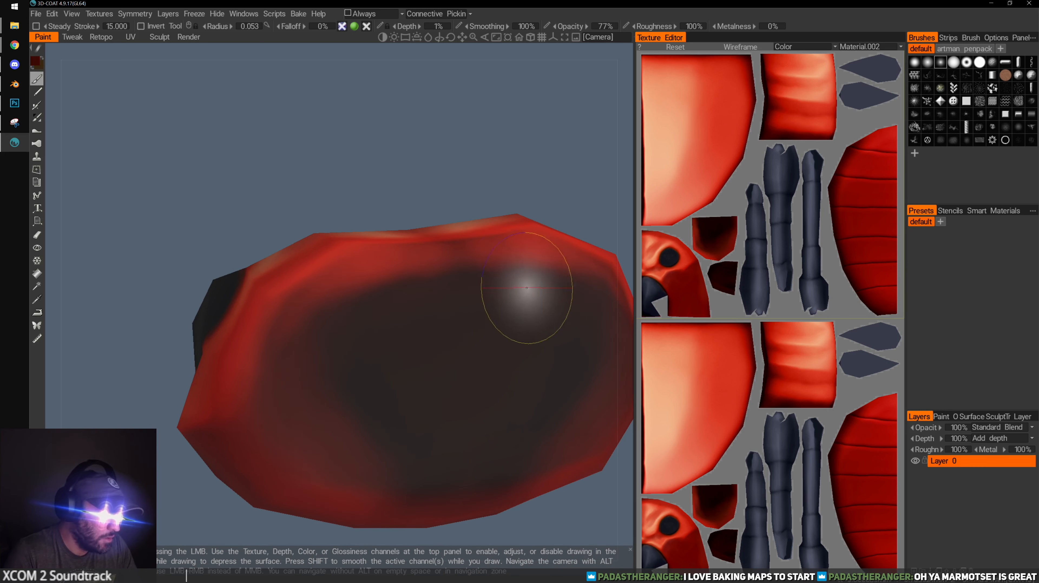
drag(370, 292, 341, 313)
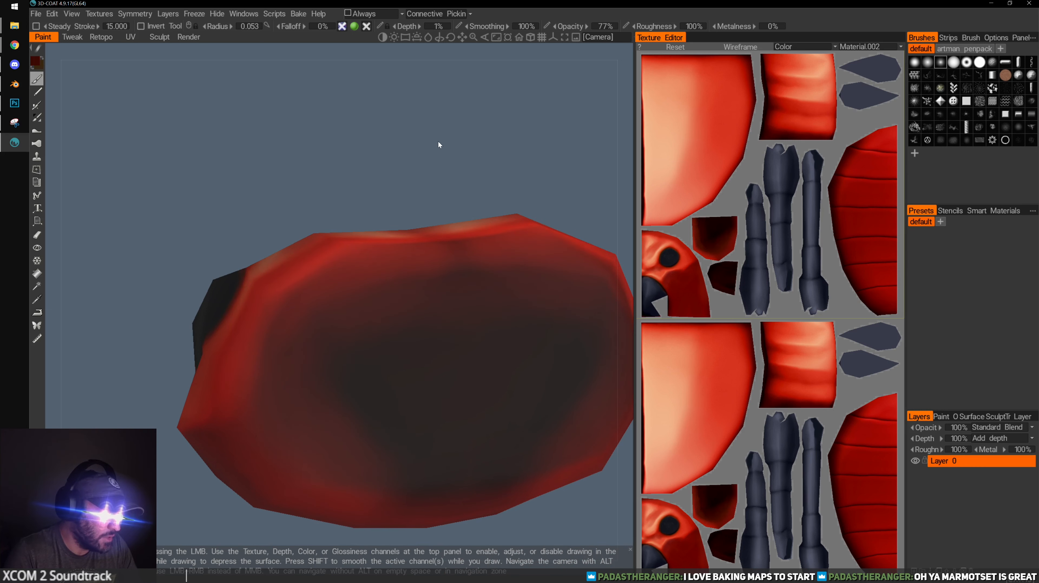
drag(441, 144, 482, 165)
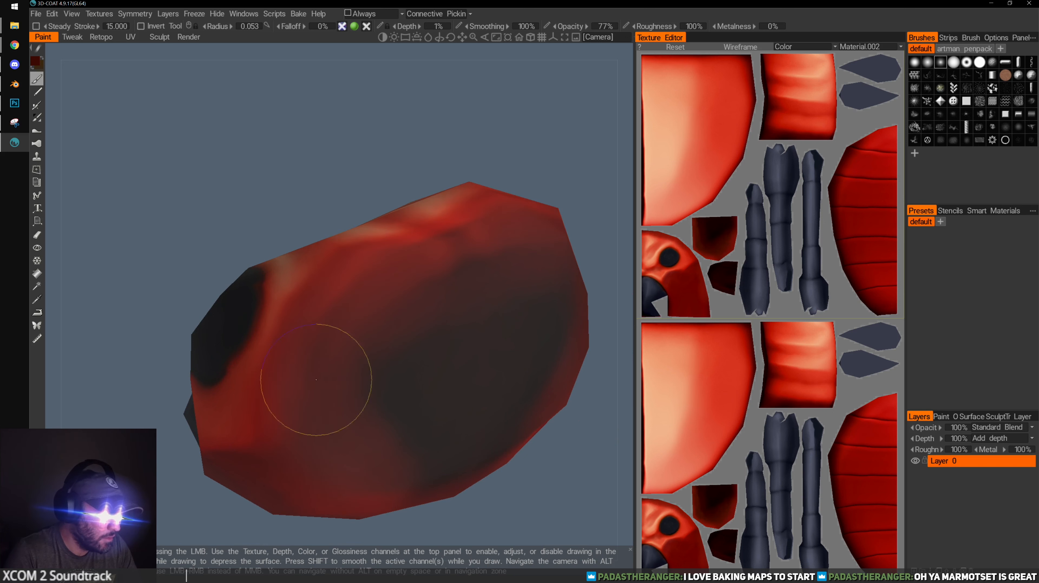
Check the head's underside and the abdomen, and blend dark red over the lower edge of the head's rear patch
drag(578, 200, 514, 175)
mouse_move(421, 104)
mouse_down()
mouse_move(468, 151)
mouse_move(478, 228)
mouse_up()
mouse_move(482, 299)
mouse_down()
mouse_move(492, 251)
mouse_move(434, 227)
mouse_move(389, 267)
mouse_move(425, 309)
mouse_move(508, 299)
mouse_move(493, 295)
mouse_up()
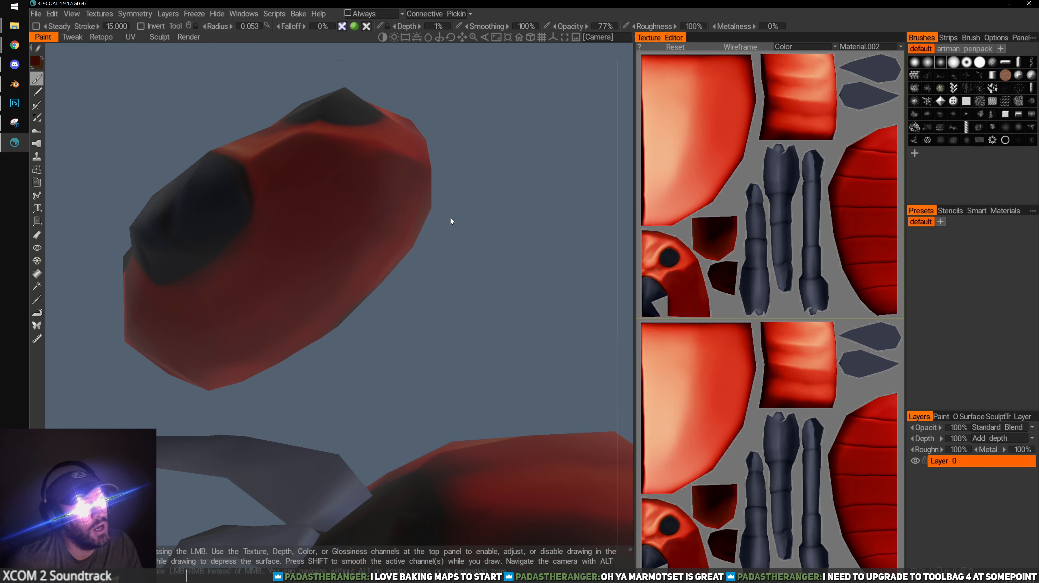
drag(499, 244, 330, 339)
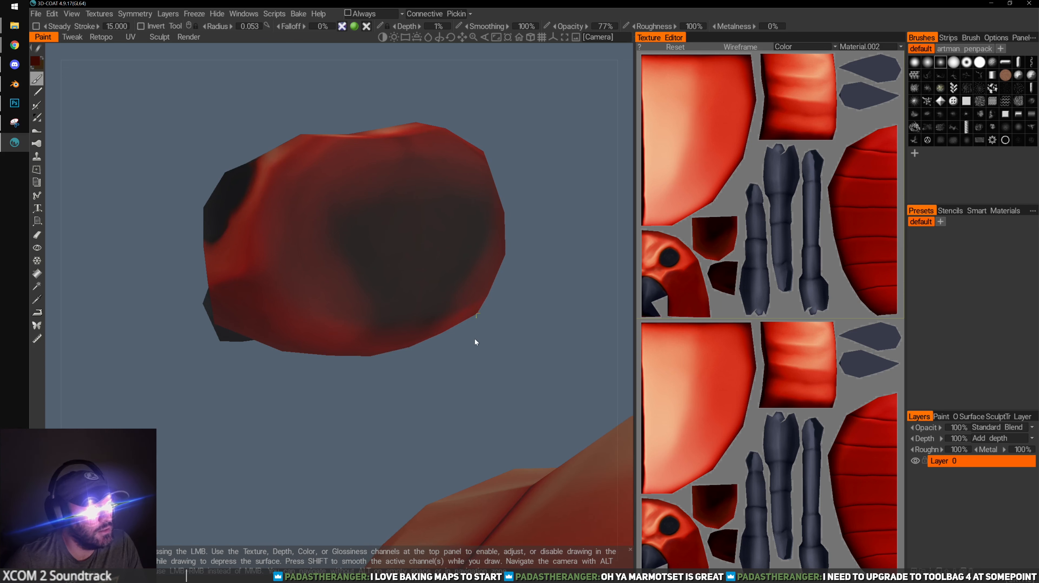
mouse_move(476, 342)
mouse_down()
mouse_move(309, 267)
mouse_move(399, 391)
mouse_up()
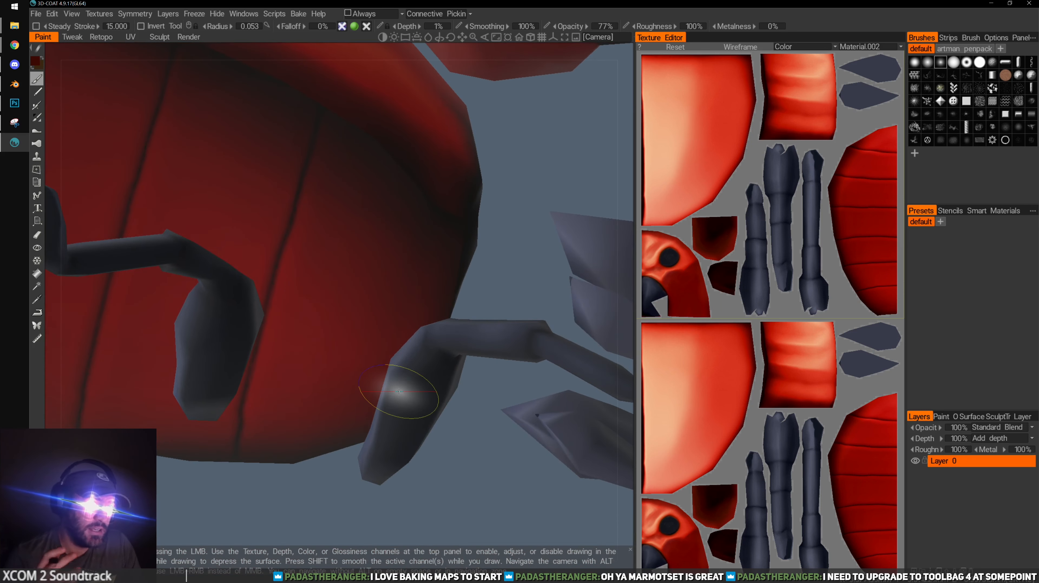
drag(425, 348, 313, 318)
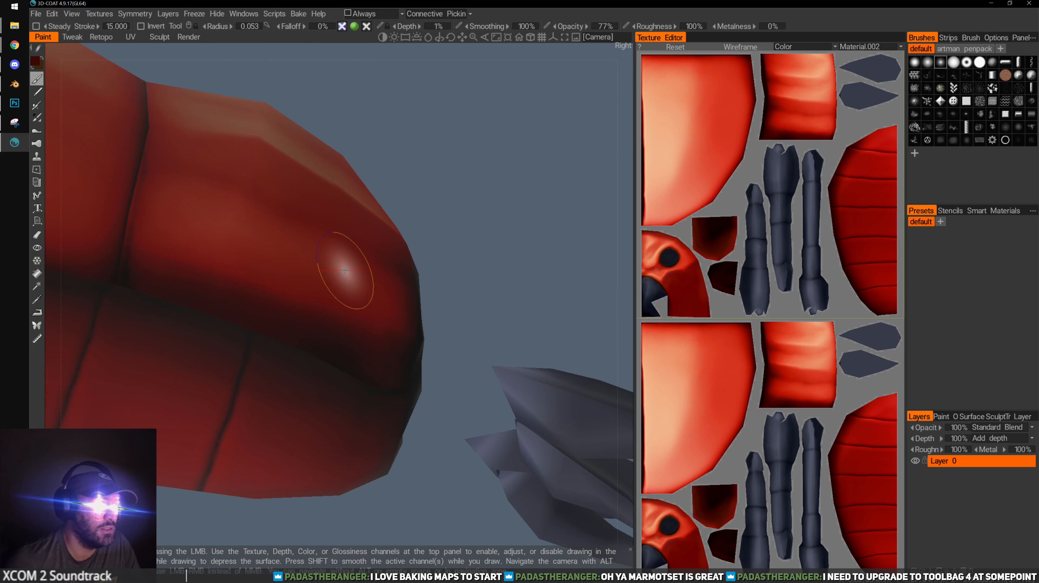
mouse_move(345, 271)
mouse_down()
mouse_move(410, 213)
mouse_move(378, 210)
mouse_move(423, 304)
mouse_move(371, 316)
mouse_move(373, 300)
mouse_up()
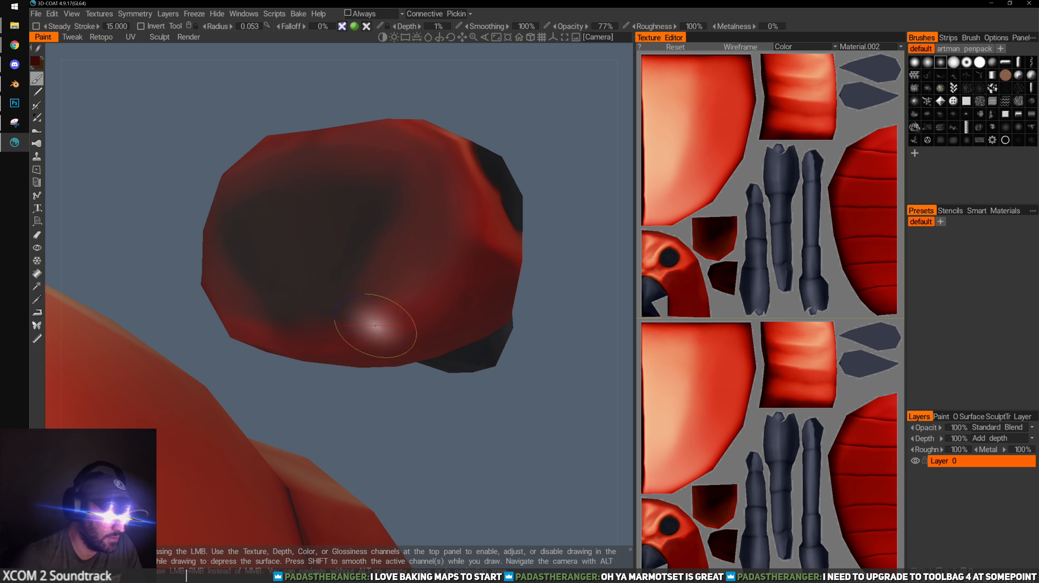
drag(441, 492, 463, 483)
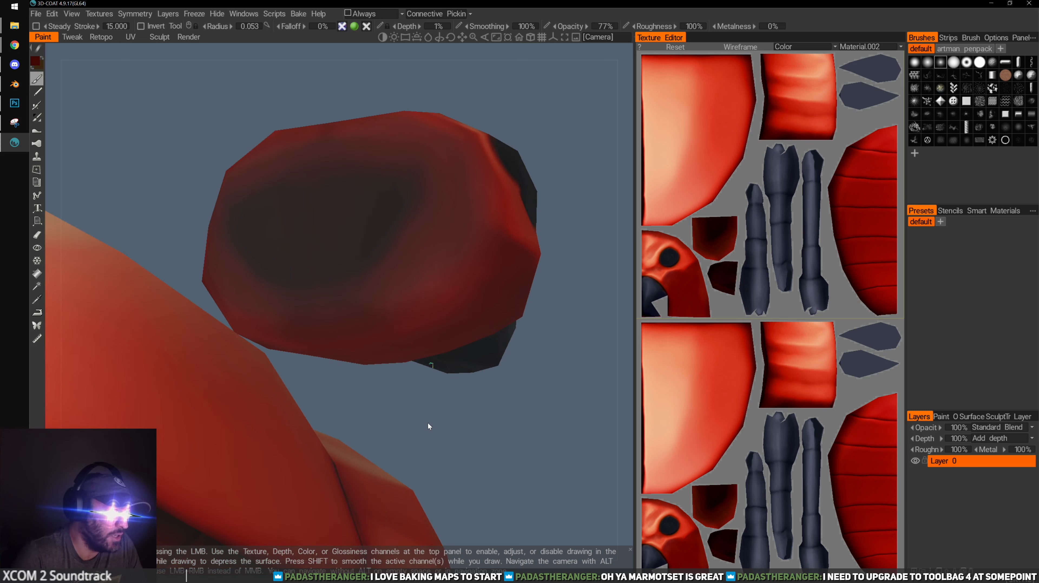
Sample a near-black brown from the head's rear patch and paint the patch darker and wider toward its borders
drag(428, 426, 383, 301)
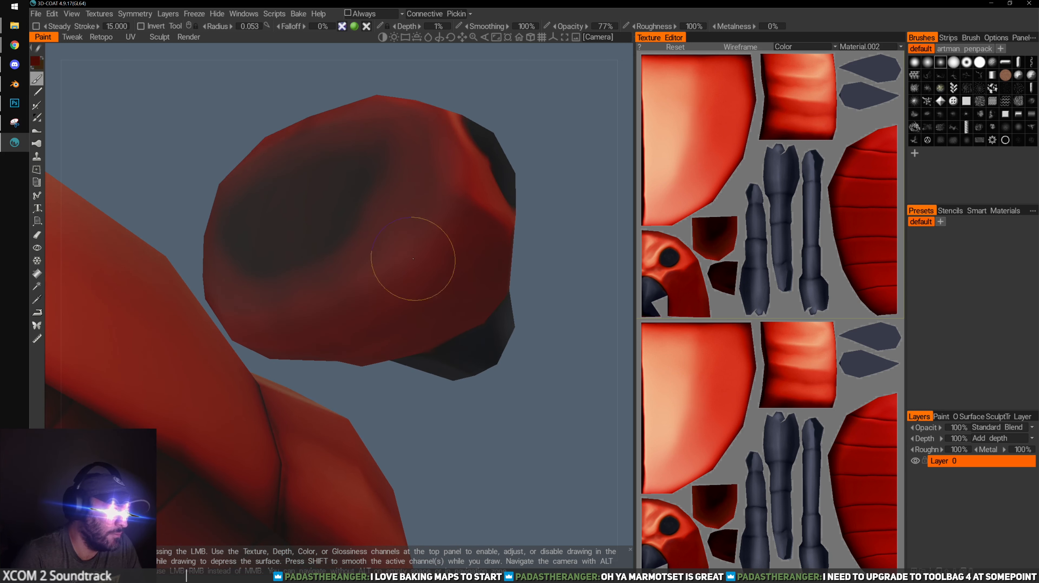
key(v)
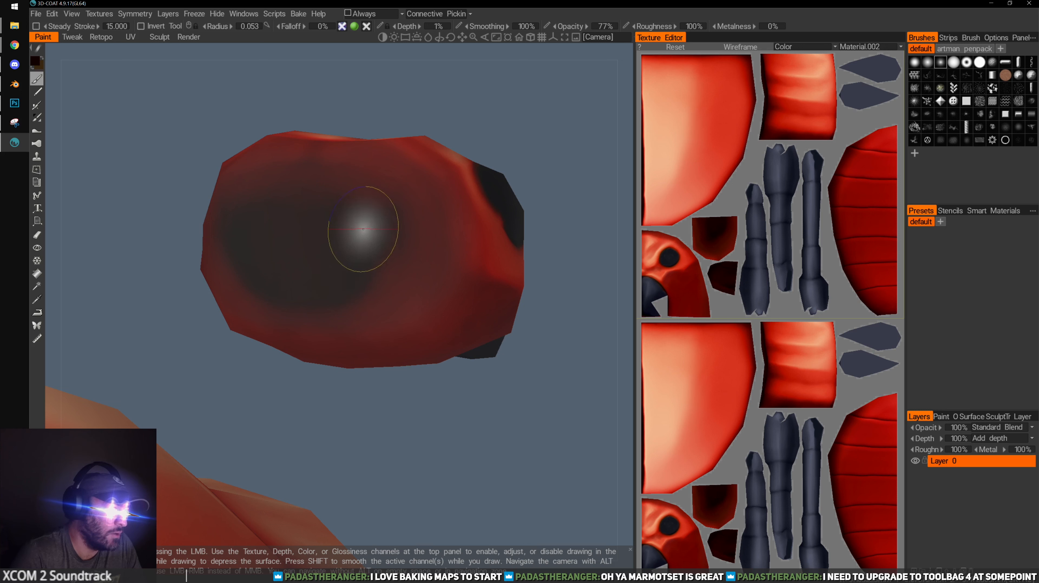
mouse_move(359, 267)
mouse_down()
mouse_move(371, 290)
mouse_move(318, 288)
mouse_up()
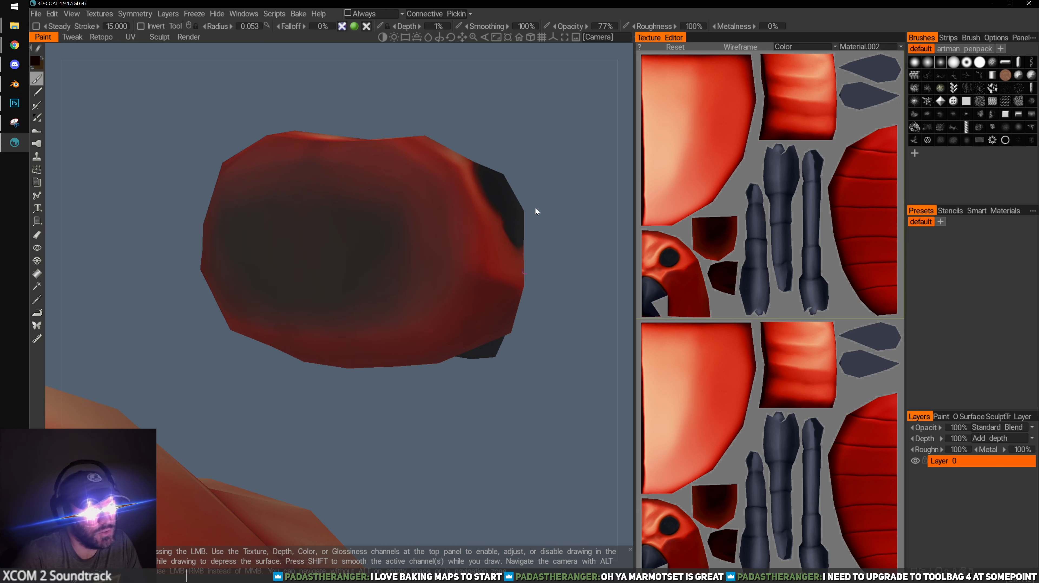
drag(535, 208, 521, 223)
mouse_move(396, 252)
mouse_down()
mouse_move(343, 235)
mouse_move(367, 227)
mouse_up()
mouse_move(384, 222)
mouse_down()
mouse_move(336, 185)
mouse_move(347, 204)
mouse_up()
drag(355, 215, 414, 208)
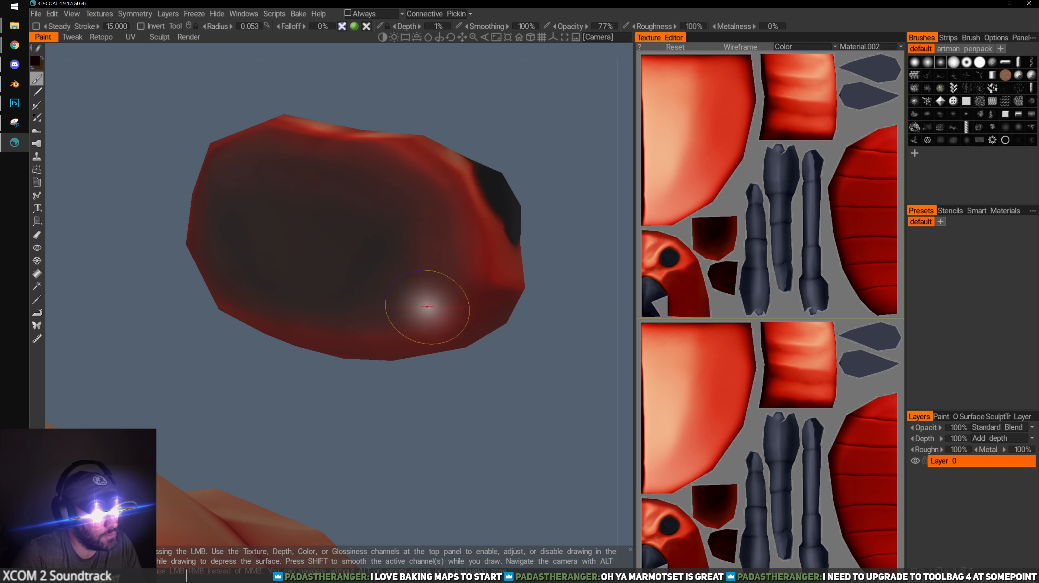
Examine the head's sides, eyes and mouthparts from the front and side, with the brush radius reduced to 0.028
mouse_move(355, 378)
mouse_down()
mouse_move(367, 364)
mouse_move(456, 363)
mouse_up()
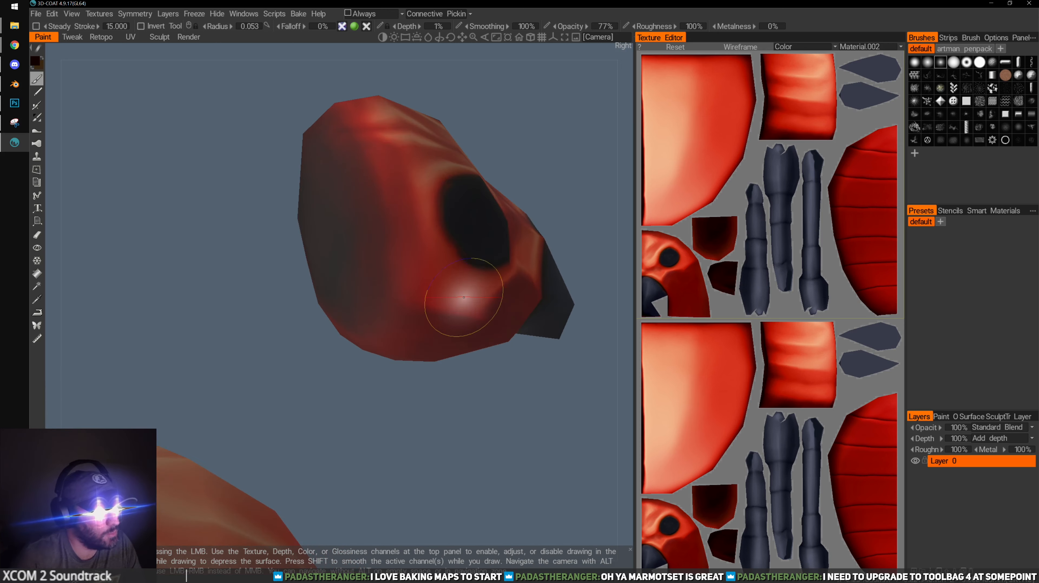
mouse_move(461, 298)
alt+mouse_down()
mouse_move(332, 278)
mouse_move(324, 266)
alt+mouse_up()
alt+right_drag(324, 266, 316, 294)
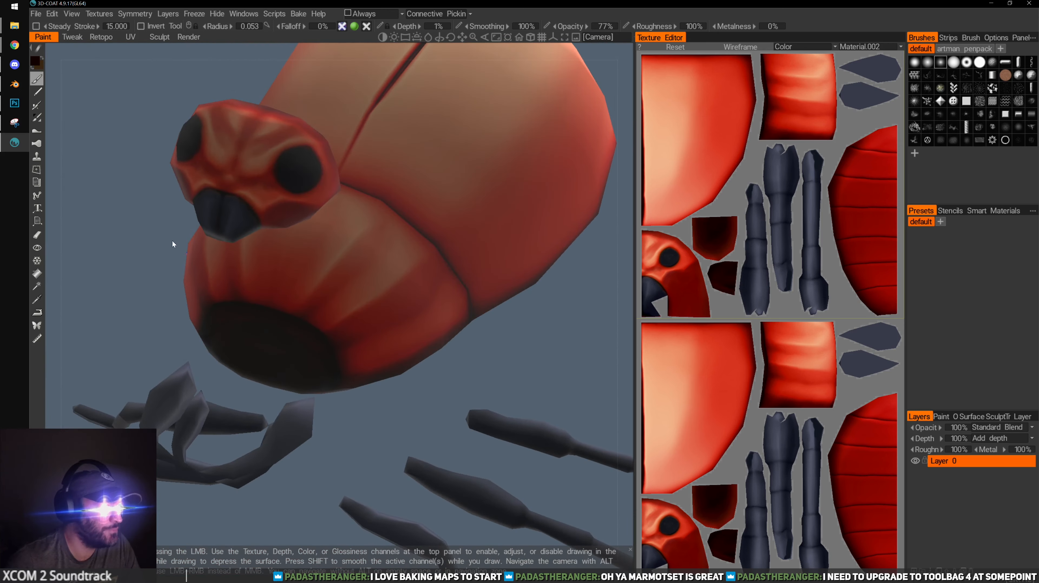
mouse_move(172, 242)
mouse_down()
mouse_move(382, 254)
mouse_move(325, 257)
mouse_move(302, 237)
mouse_up()
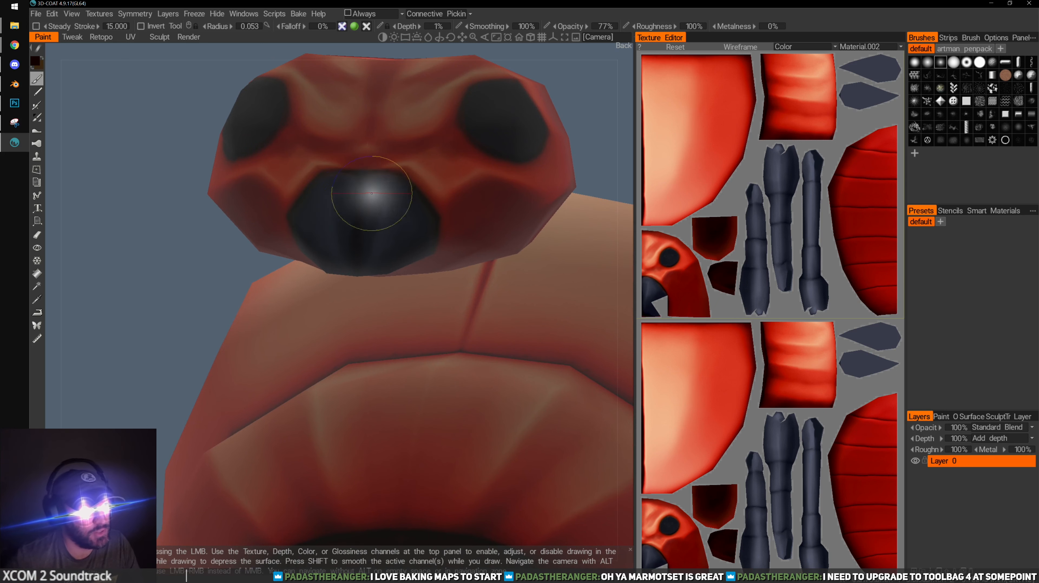
alt+right_drag(371, 196, 304, 174)
alt+middle_drag(303, 174, 319, 233)
mouse_move(417, 218)
alt+right_down()
mouse_move(374, 196)
mouse_move(348, 251)
alt+right_up()
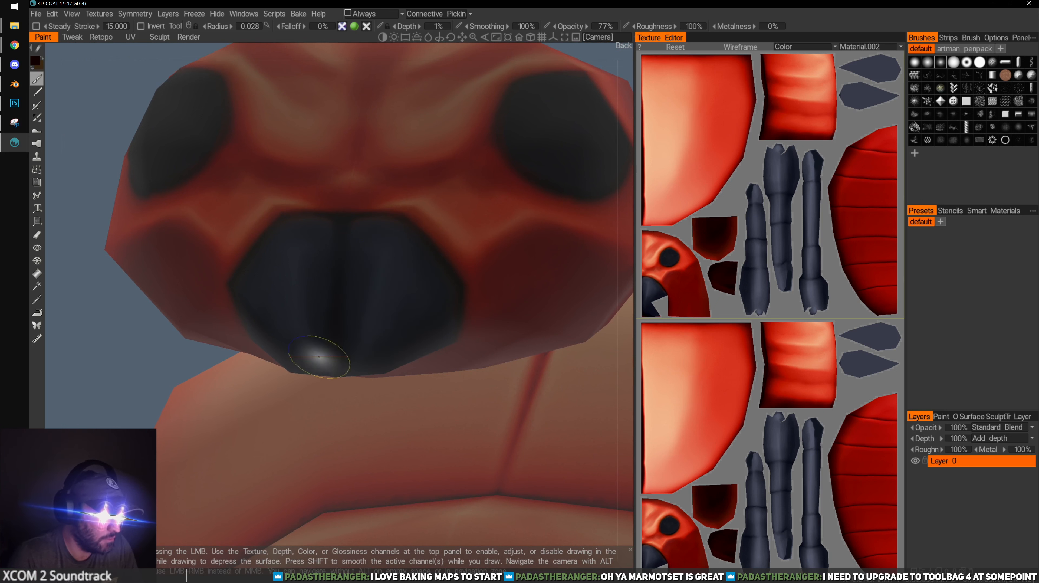
drag(137, 369, 156, 393)
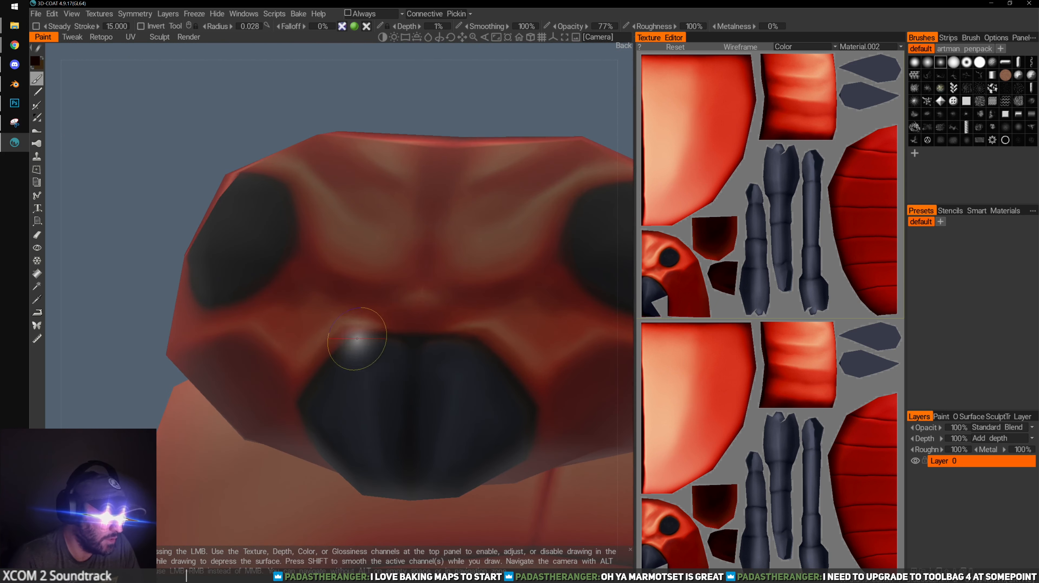
alt+middle_drag(428, 300, 271, 292)
alt+drag(517, 307, 485, 316)
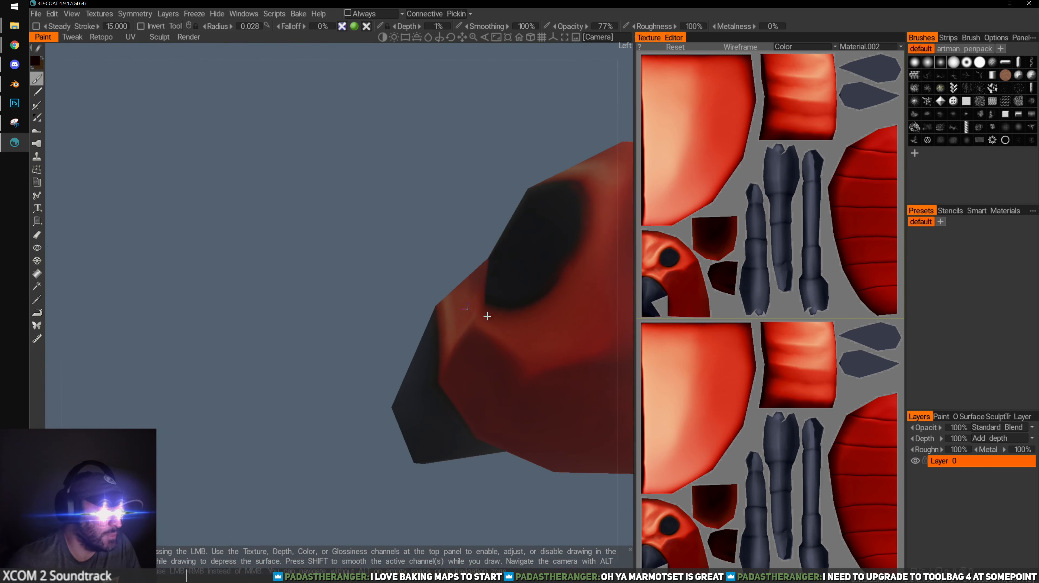
alt+right_drag(486, 315, 490, 337)
alt+middle_drag(490, 337, 354, 258)
Inspect the thorax's dark front opening, the detached mandibles and the back of the head from several angles
alt+drag(453, 338, 483, 387)
alt+right_drag(483, 386, 484, 419)
alt+drag(484, 418, 485, 435)
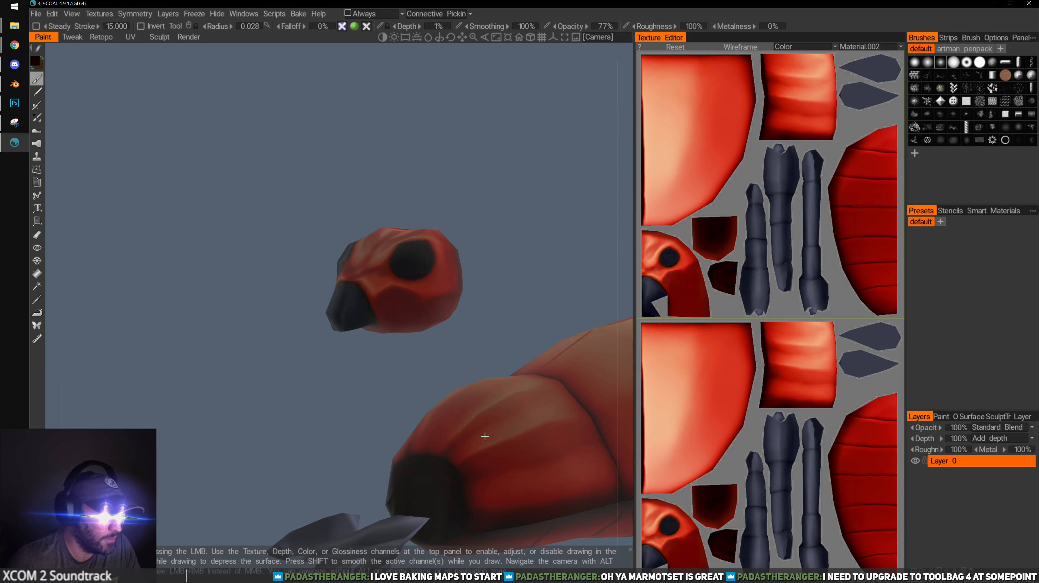
alt+middle_drag(485, 434, 371, 328)
alt+drag(371, 328, 397, 403)
alt+right_drag(397, 402, 398, 379)
alt+drag(398, 379, 521, 382)
alt+right_drag(521, 382, 517, 403)
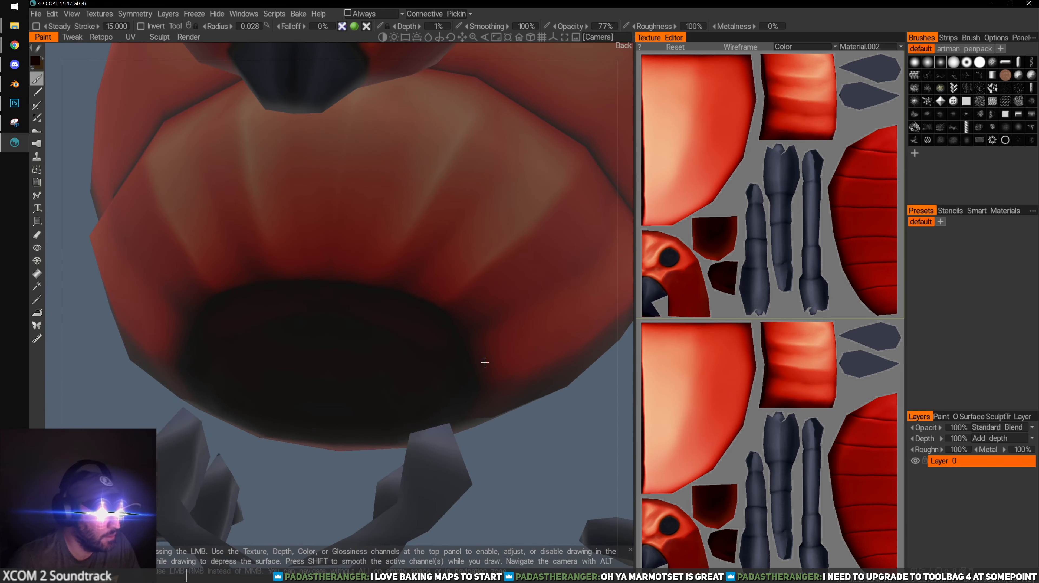
mouse_move(531, 358)
alt+mouse_down()
mouse_move(494, 460)
mouse_move(388, 364)
alt+mouse_up()
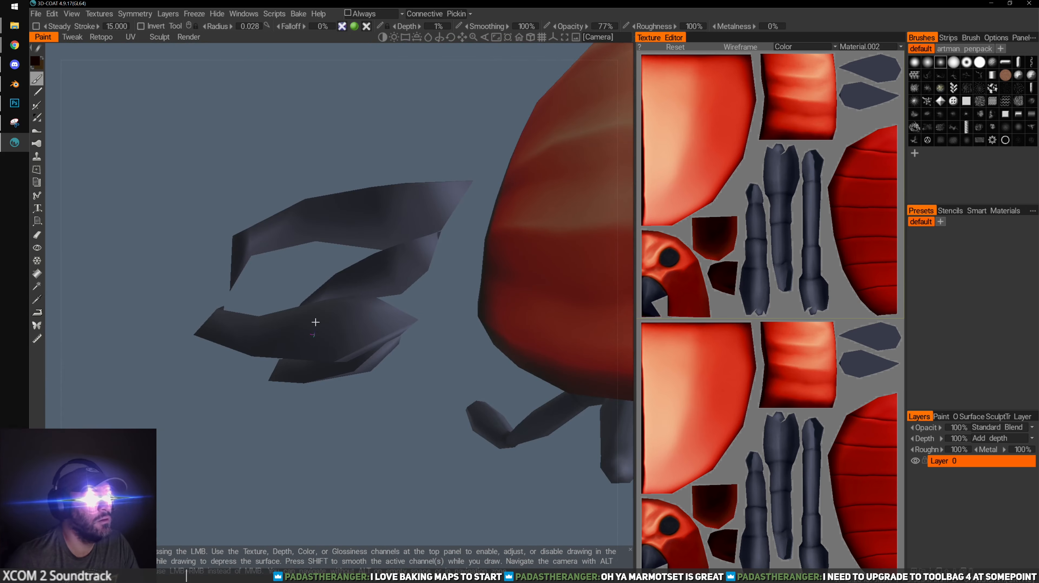
alt+middle_drag(394, 176, 357, 307)
alt+drag(357, 307, 323, 302)
alt+middle_drag(335, 141, 360, 346)
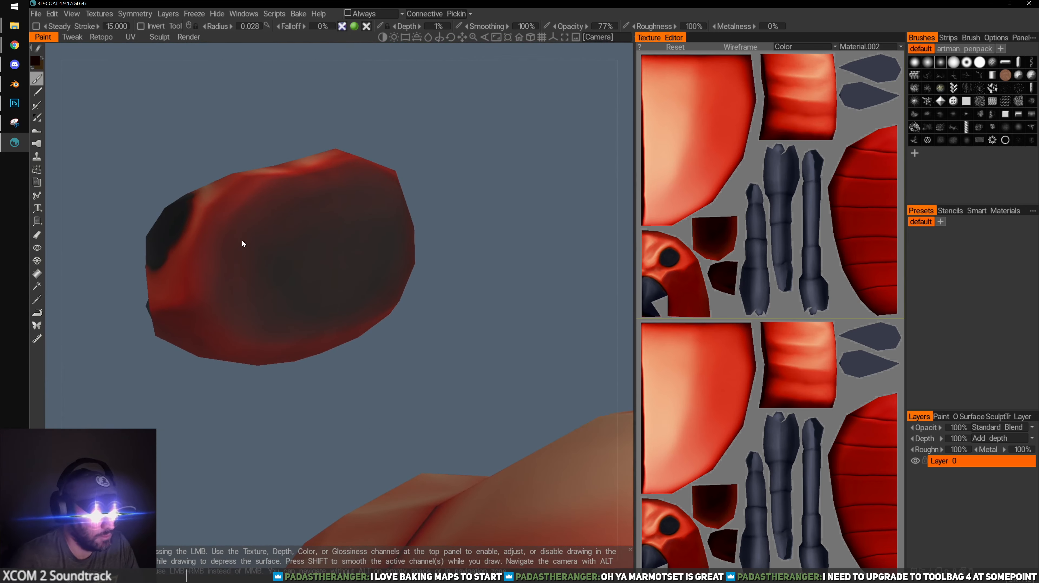
Sample a dark brownish red from the head's rear patch and even out the interior of the thorax's dark front opening at brush radius 0.059
key(v)
key(bracketright)
key(bracketright)
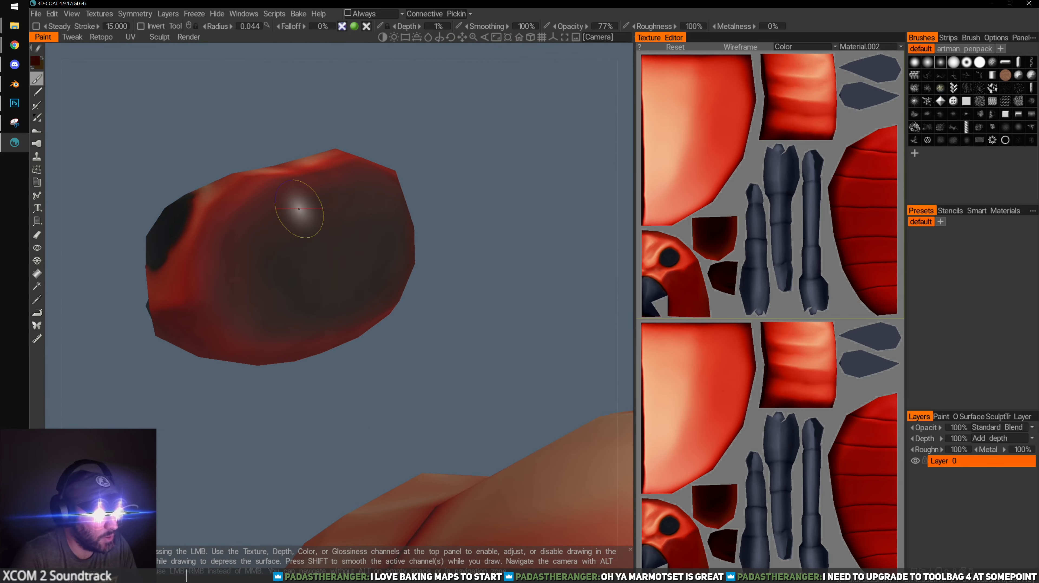
alt+middle_drag(294, 494, 320, 278)
alt+drag(321, 278, 394, 244)
alt+middle_drag(395, 244, 282, 163)
alt+drag(281, 285, 307, 299)
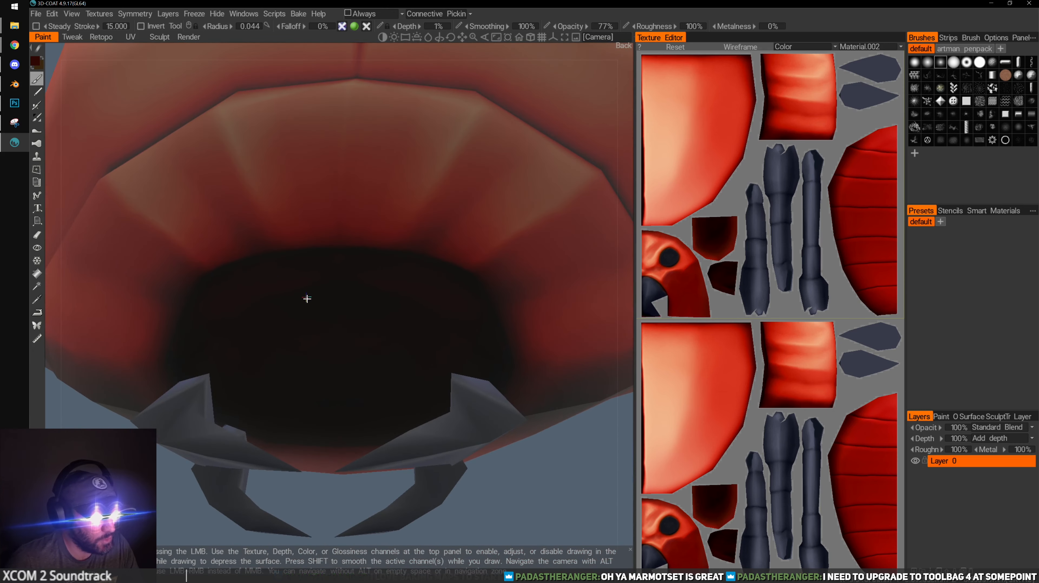
alt+drag(371, 323, 349, 344)
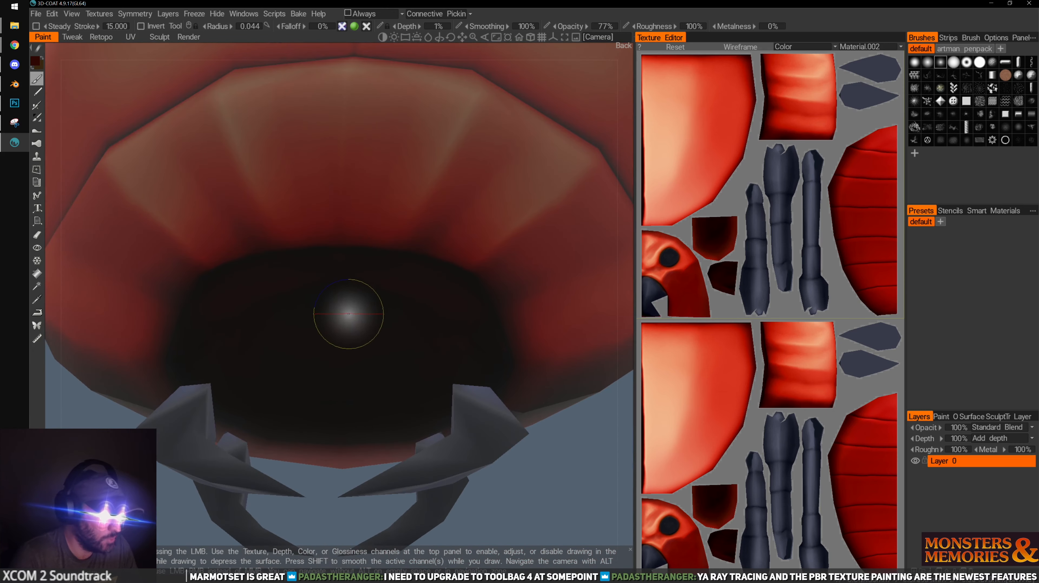
key(bracketright)
key(bracketright)
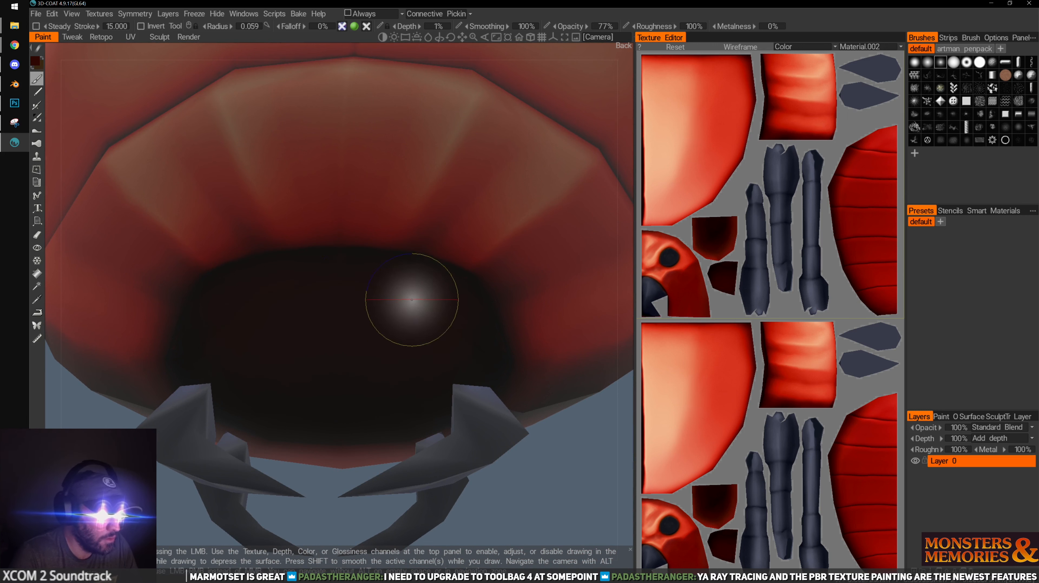
Blend dark streaks from the thorax opening's upper rim up between the red ridges, using brush radii 0.040 and 0.049
key(bracketleft)
key(bracketleft)
key(bracketleft)
key(bracketleft)
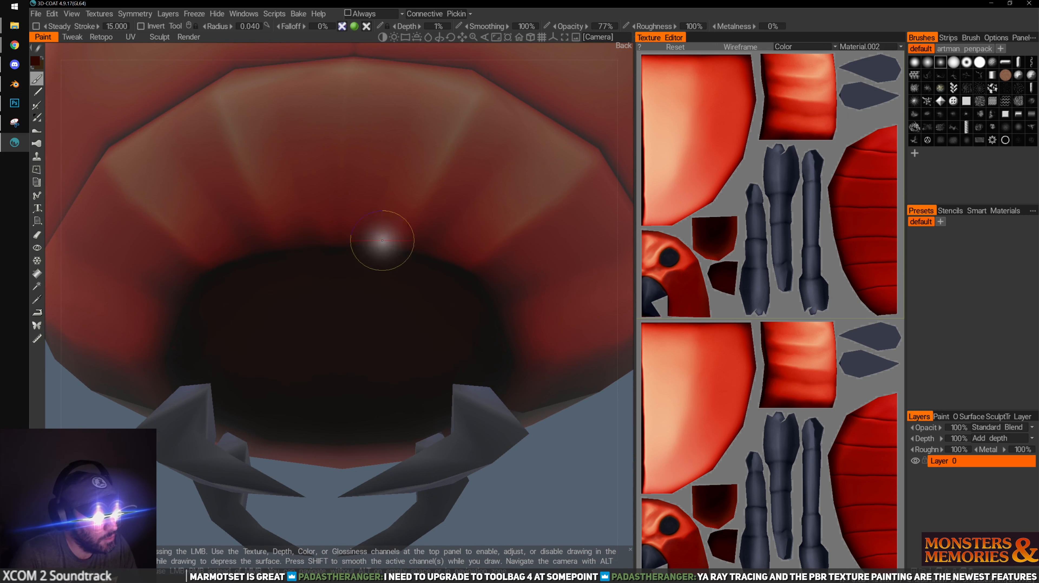
key(bracketright)
key(bracketright)
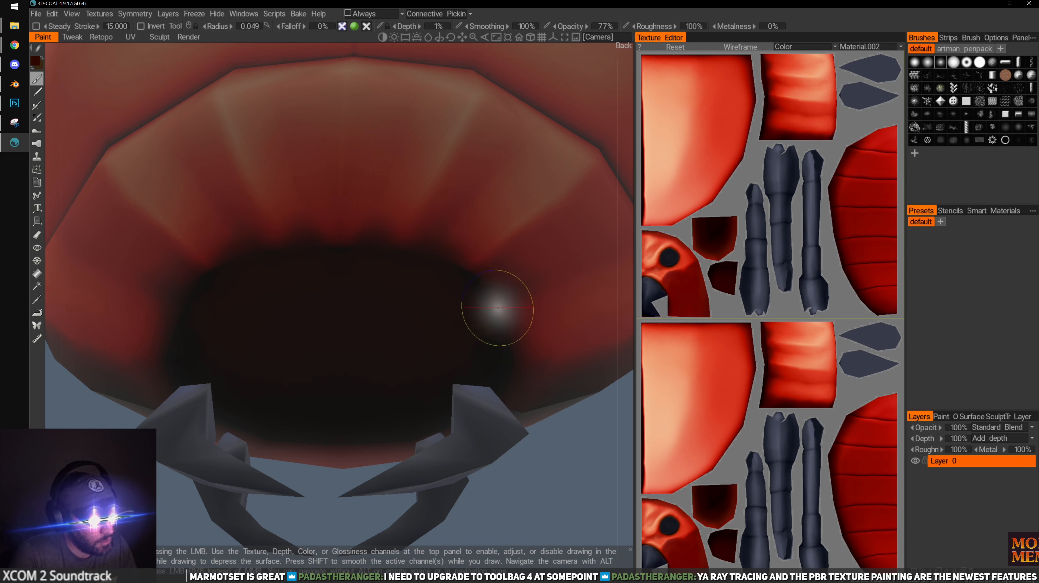
drag(564, 425, 549, 478)
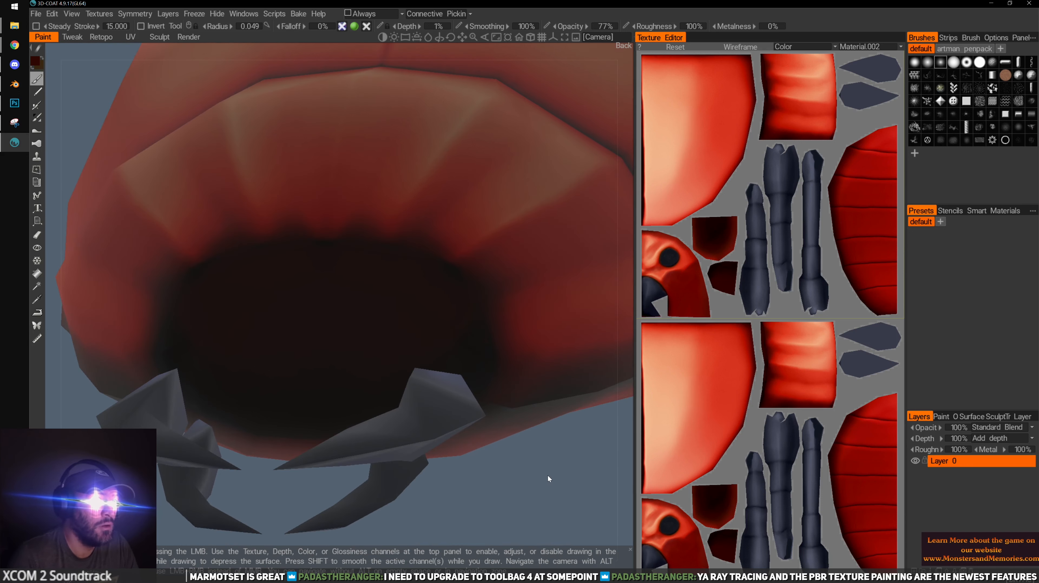
alt+middle_drag(449, 363, 424, 310)
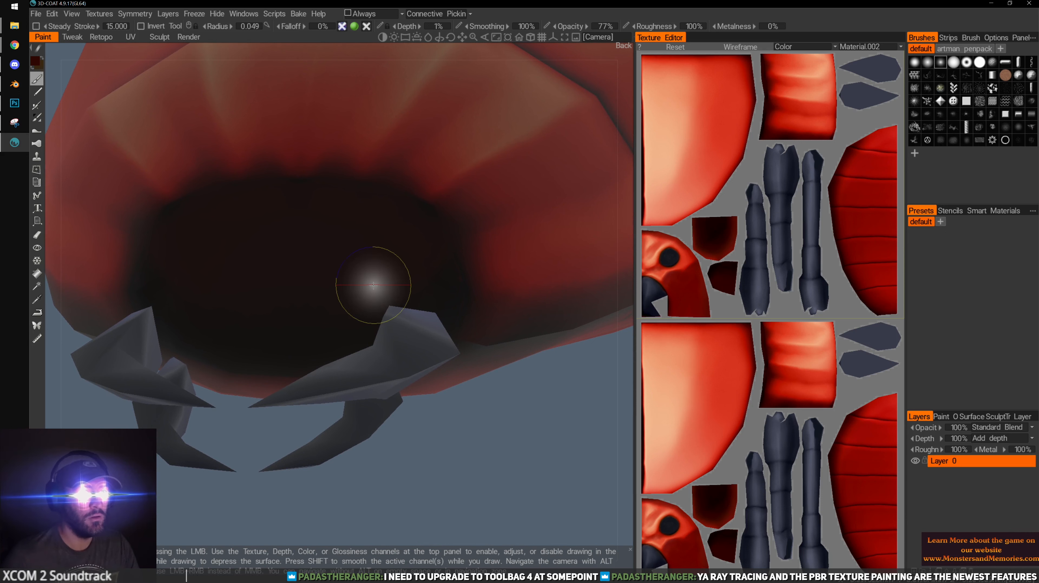
mouse_move(383, 347)
alt+mouse_down()
mouse_move(344, 350)
mouse_move(329, 339)
mouse_move(350, 294)
mouse_move(381, 282)
mouse_move(406, 296)
mouse_move(440, 291)
mouse_move(418, 317)
mouse_move(429, 344)
alt+mouse_up()
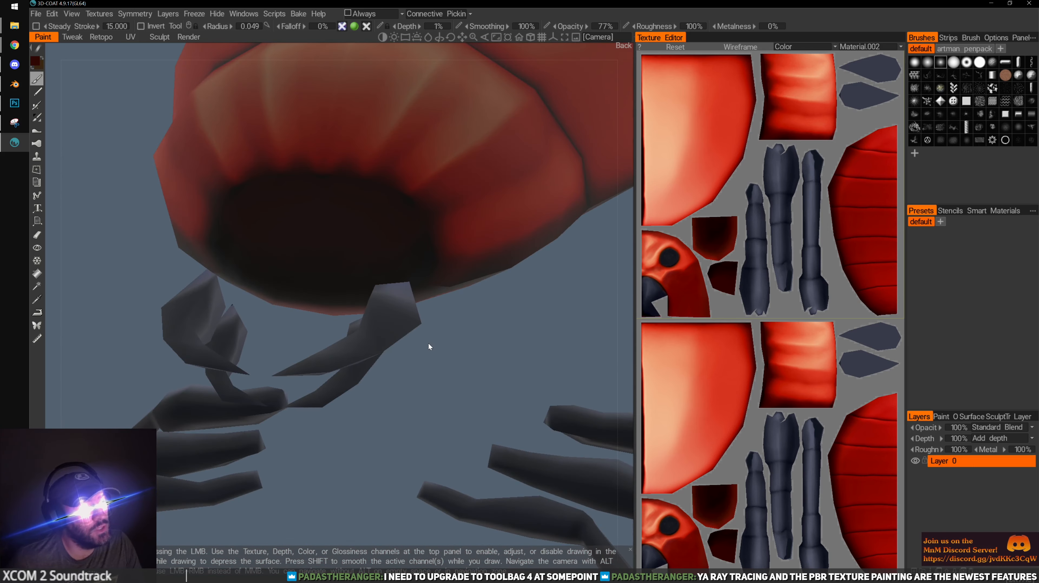
alt+middle_drag(471, 232, 468, 380)
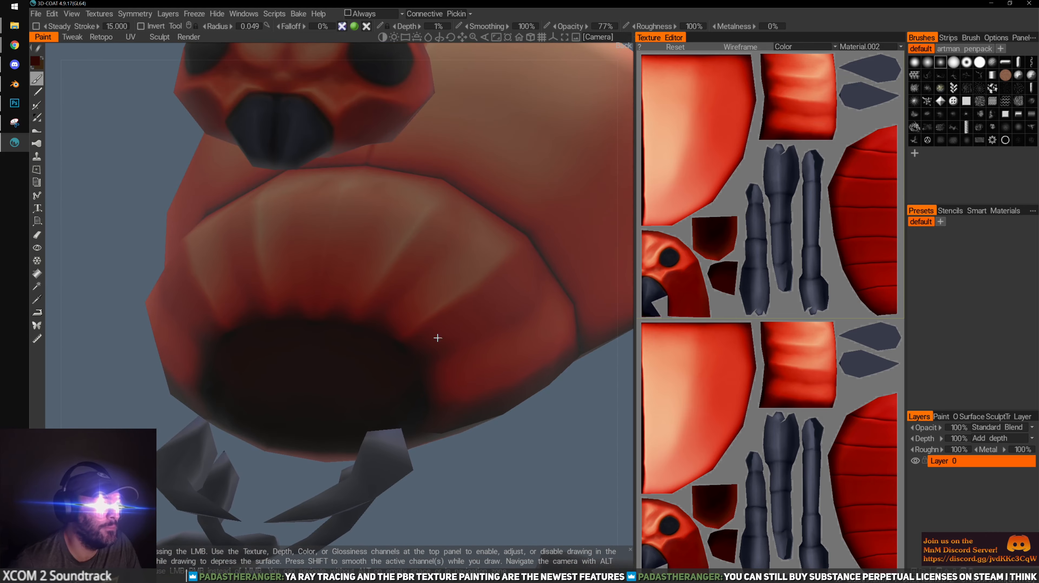
Paint darker shading into the creases above the thorax's black front opening and reduce the brush radius to 0.029
alt+right_drag(315, 328, 268, 328)
alt+right_drag(486, 411, 449, 397)
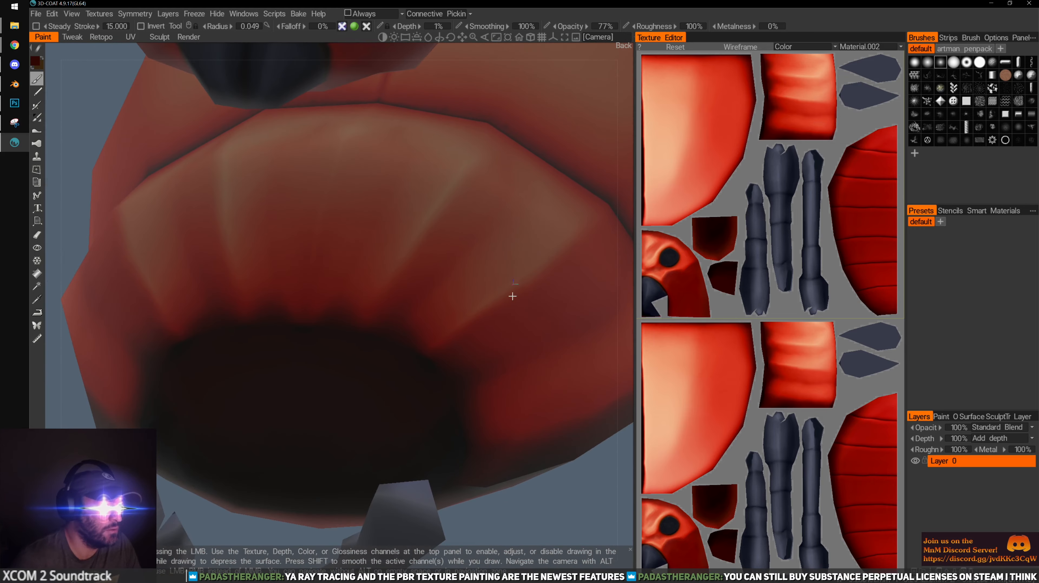
alt+drag(521, 516, 547, 504)
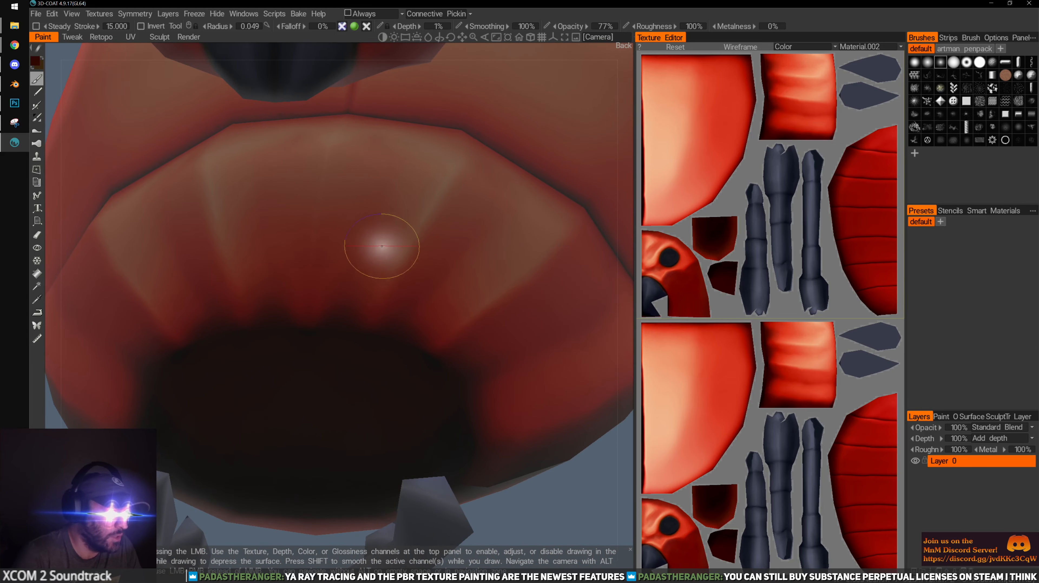
drag(335, 350, 347, 318)
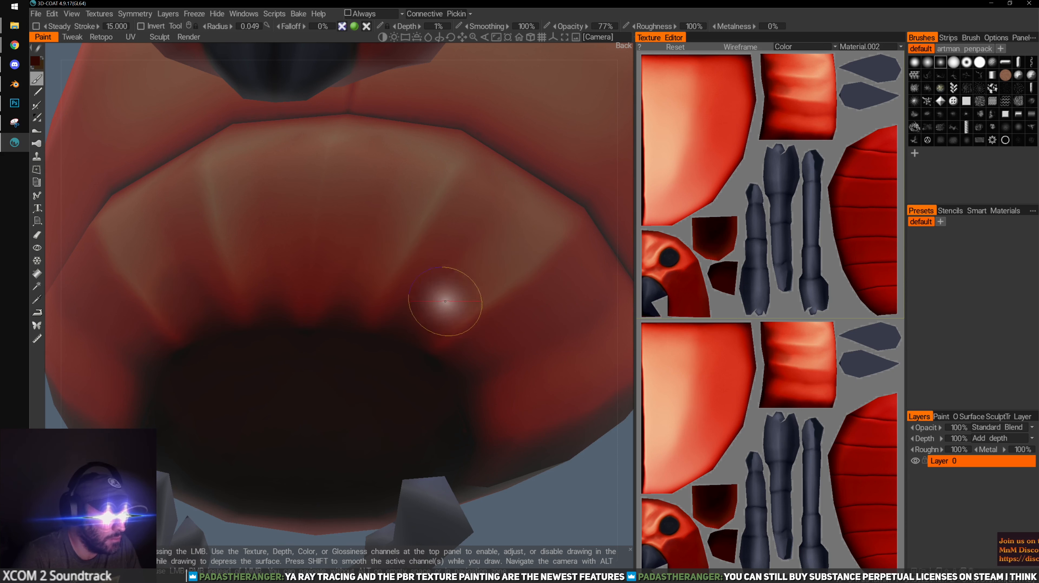
key(bracketleft)
key(bracketleft)
key(bracketleft)
key(bracketleft)
key(bracketleft)
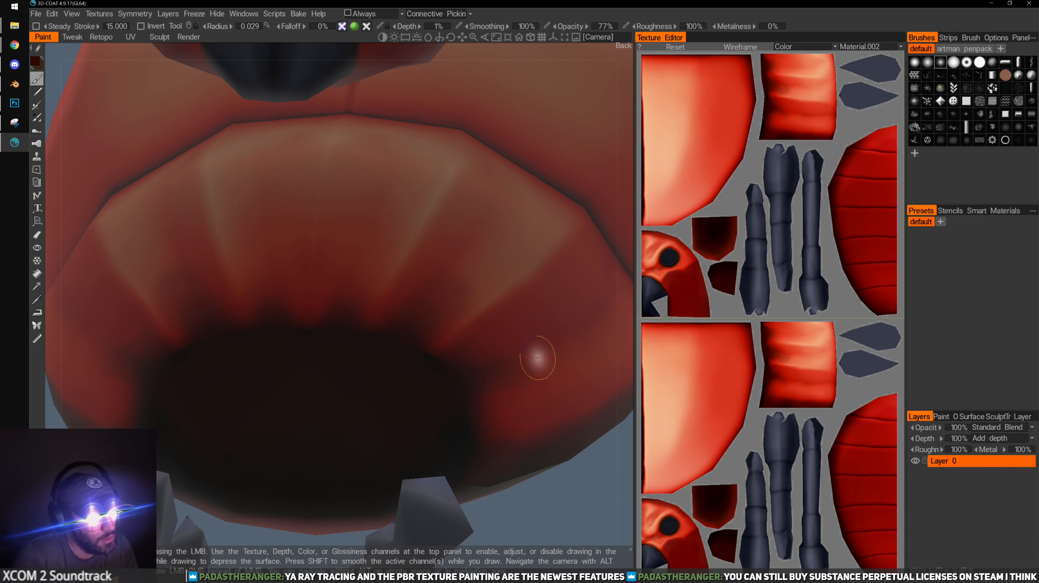
Examine the painted beetle from the front, side, straight above and rear to judge the overall shading
alt+right_drag(434, 361, 185, 320)
alt+drag(185, 319, 223, 325)
alt+right_drag(222, 325, 288, 326)
alt+middle_drag(287, 326, 435, 298)
mouse_move(435, 298)
alt+right_down()
mouse_move(360, 313)
mouse_move(325, 281)
mouse_move(406, 356)
mouse_move(371, 288)
alt+right_up()
mouse_move(371, 287)
alt+mouse_down()
mouse_move(491, 341)
mouse_move(400, 259)
mouse_move(454, 215)
mouse_move(473, 218)
mouse_move(506, 179)
alt+mouse_up()
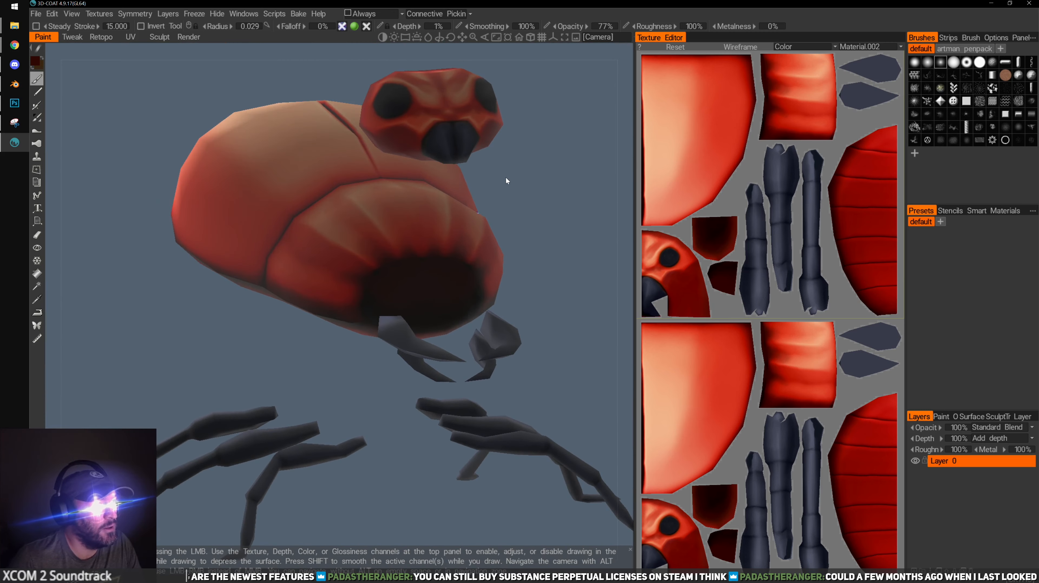
alt+right_drag(506, 179, 509, 188)
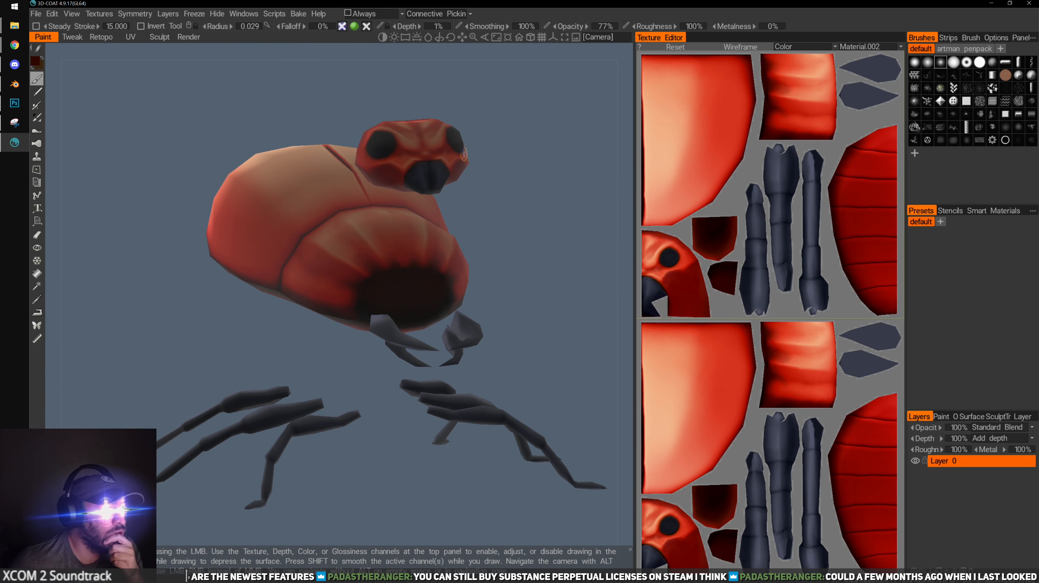
mouse_move(289, 213)
alt+mouse_down()
mouse_move(402, 174)
mouse_move(177, 225)
mouse_move(286, 263)
mouse_move(363, 245)
mouse_move(333, 221)
alt+mouse_up()
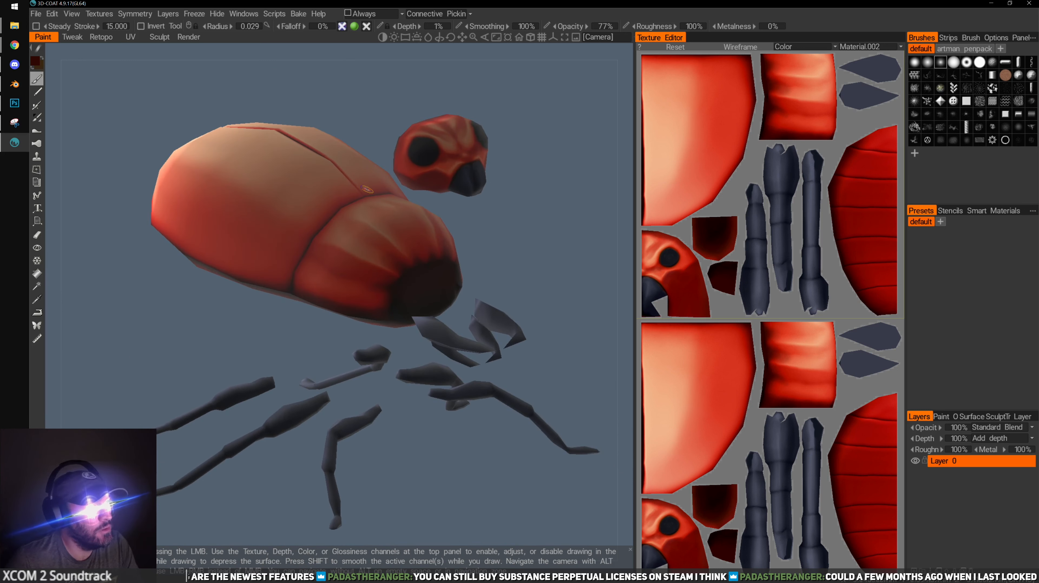
alt+drag(208, 191, 428, 322)
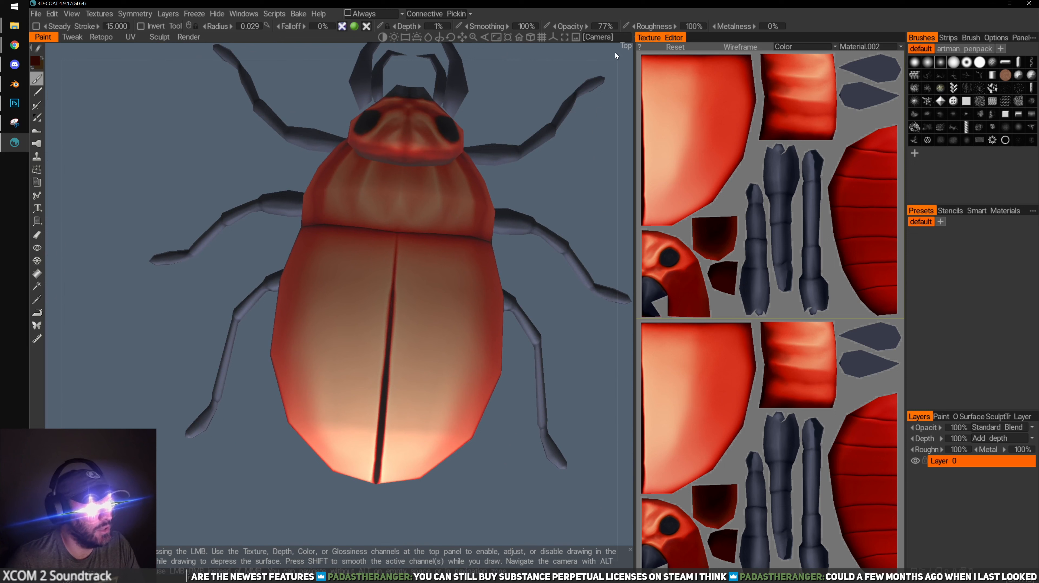
click(618, 46)
click(562, 132)
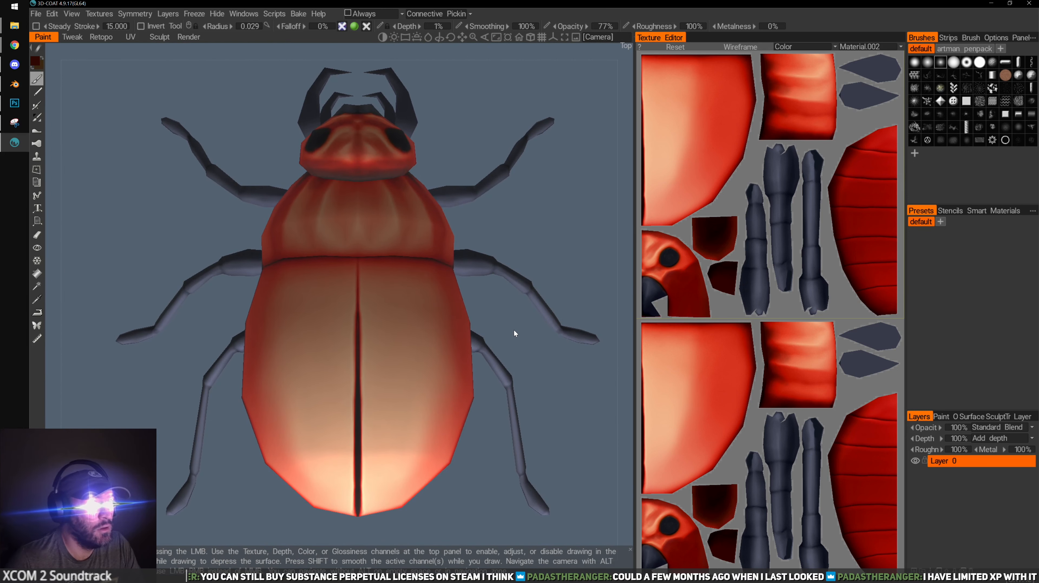
alt+drag(471, 332, 357, 321)
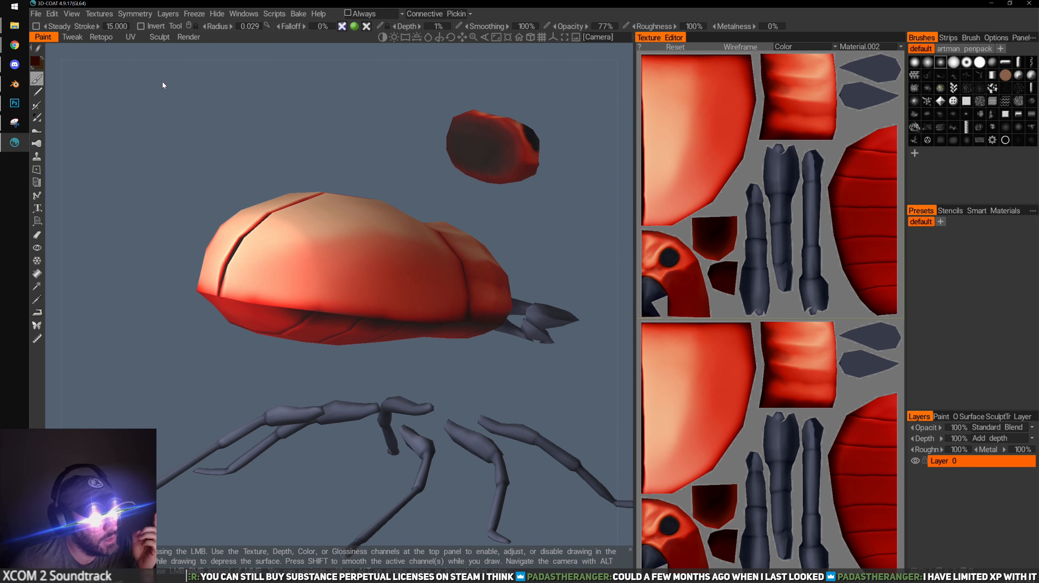
Send the current side view of the beetle to Photoshop for projection editing
click(99, 15)
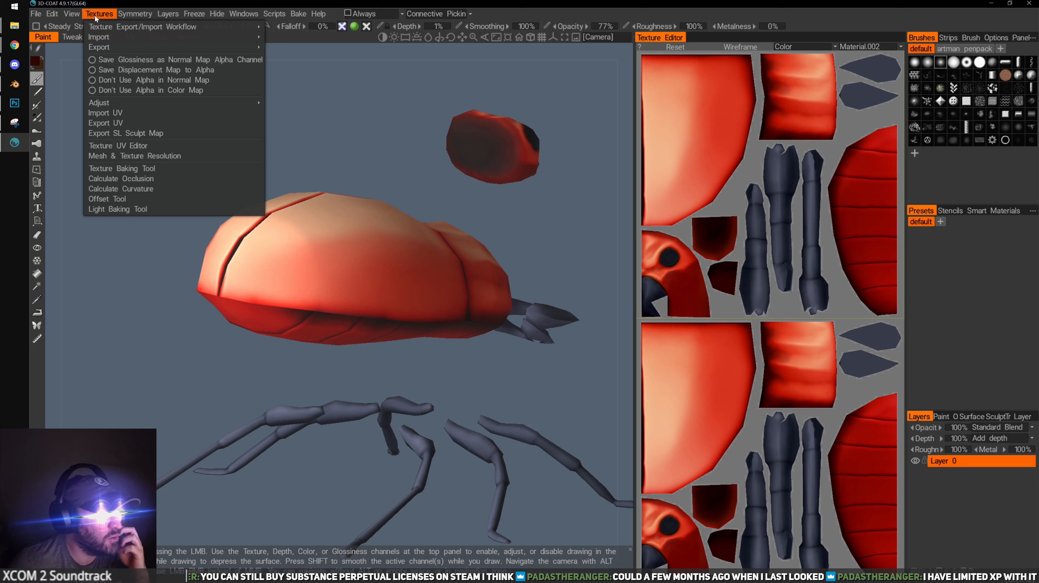
click(98, 15)
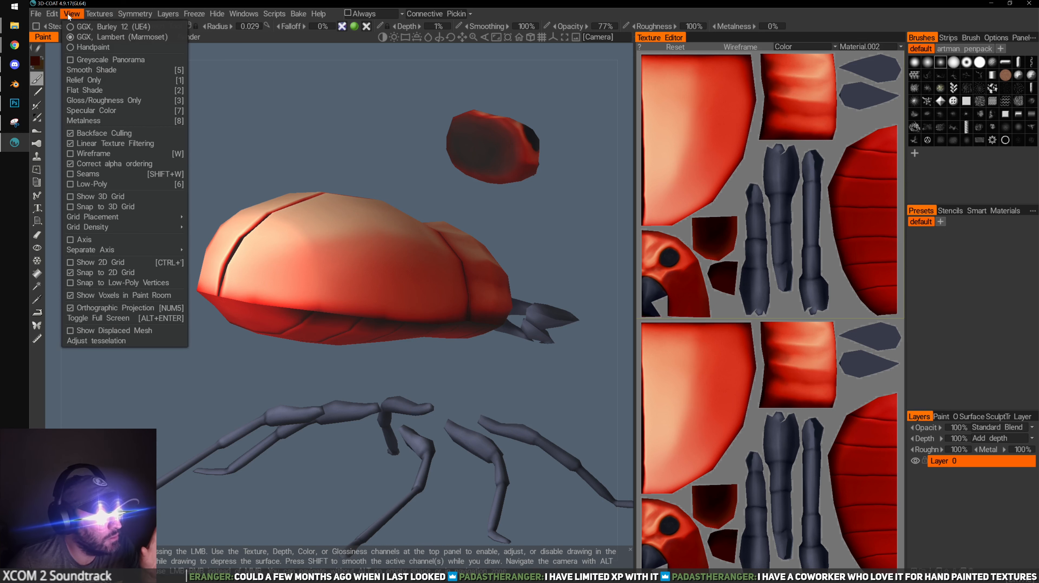
mouse_move(59, 16)
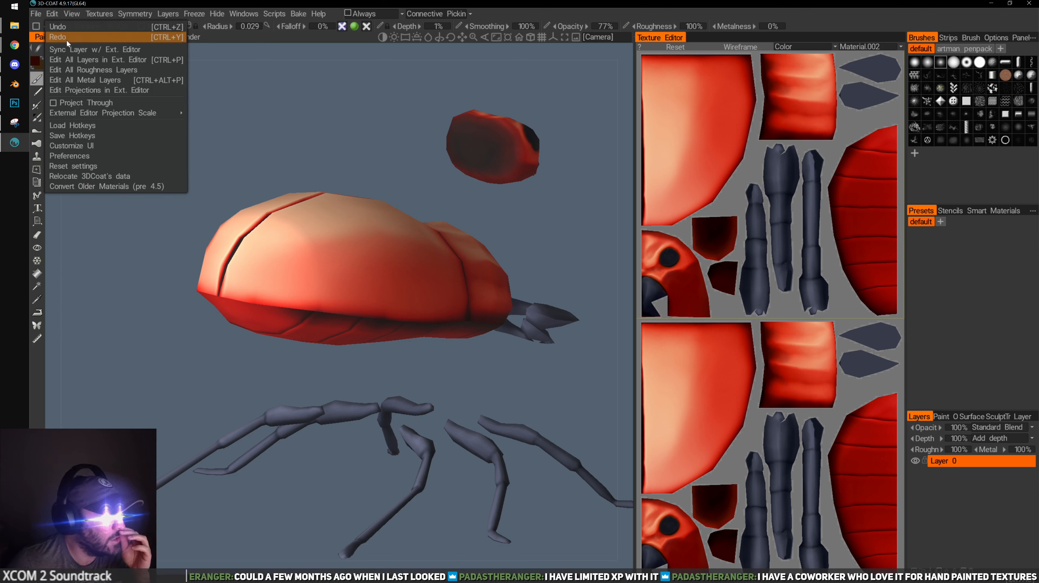
click(90, 91)
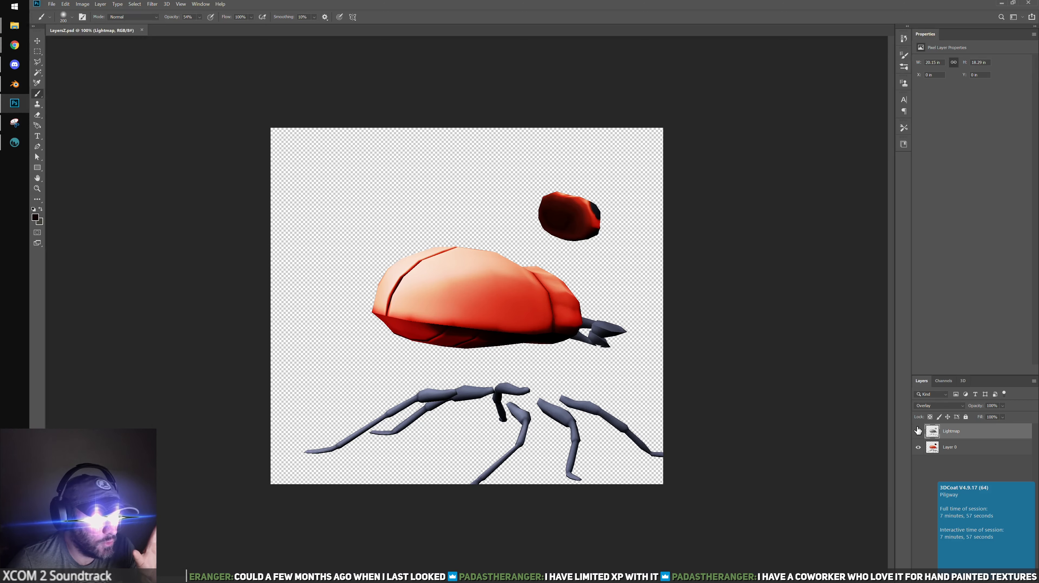
Hide the Lightmap layer and add a new layer above Layer 0, named with the viewer's nickname
click(919, 430)
click(951, 447)
alt+scroll(608, 395, up, 5)
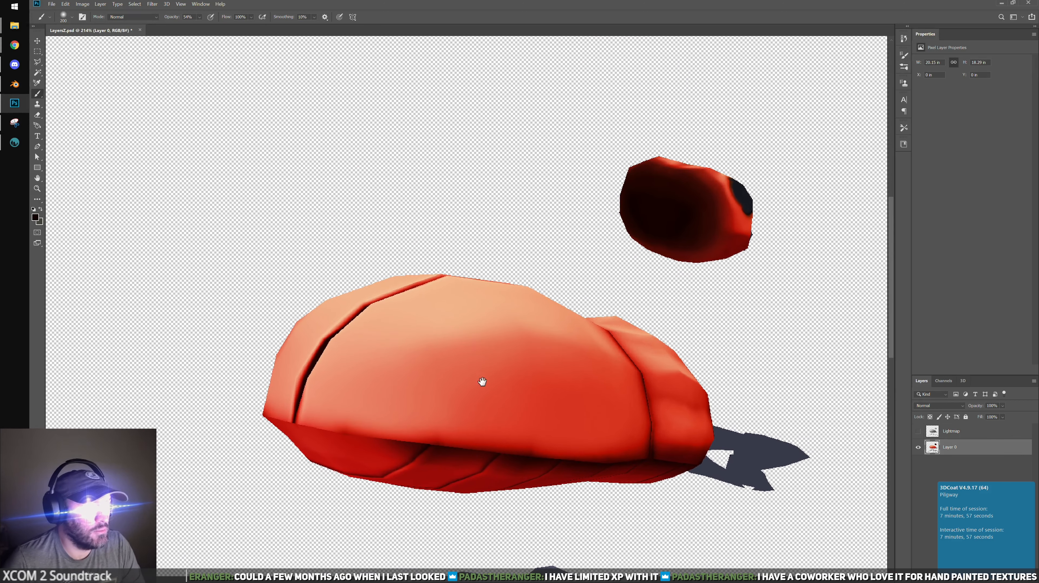
alt+scroll(487, 368, up, 3)
click(1015, 561)
click(1015, 561)
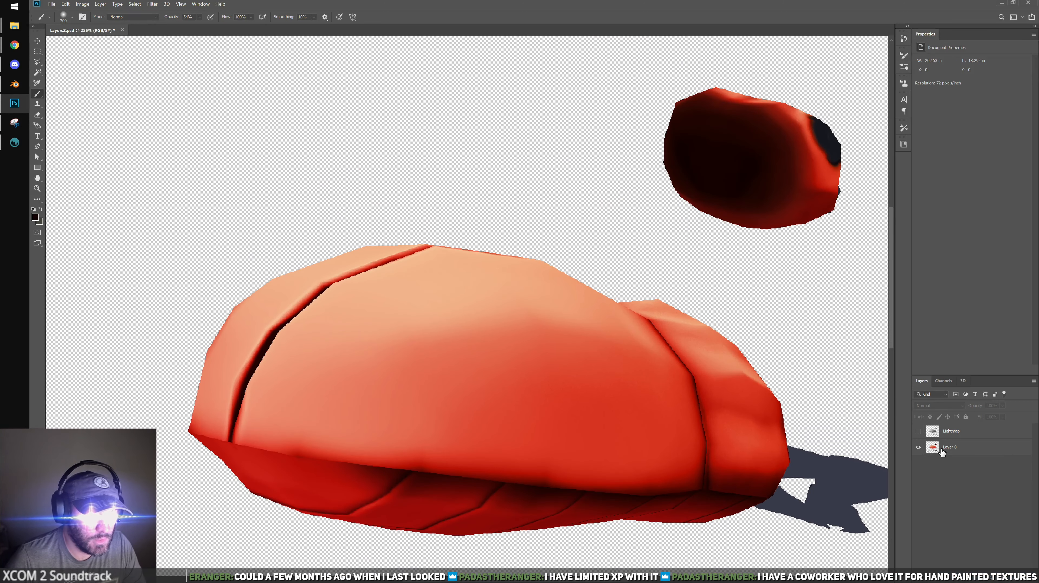
click(981, 450)
alt+scroll(612, 404, down, 2)
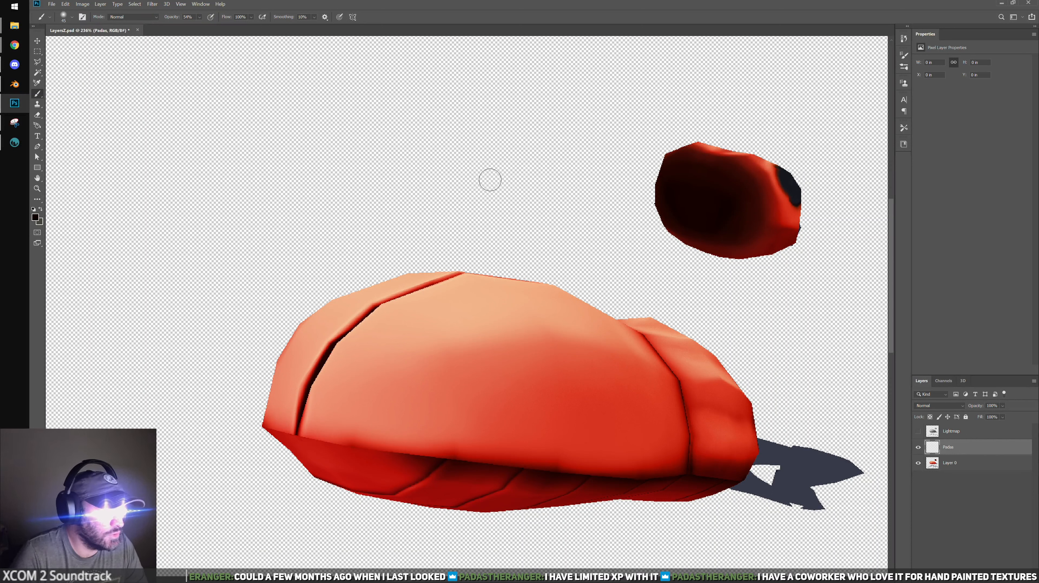
Paint a dark X on the wing case in the new layer, save the document, and switch back to 3D-Coat
drag(460, 306, 527, 384)
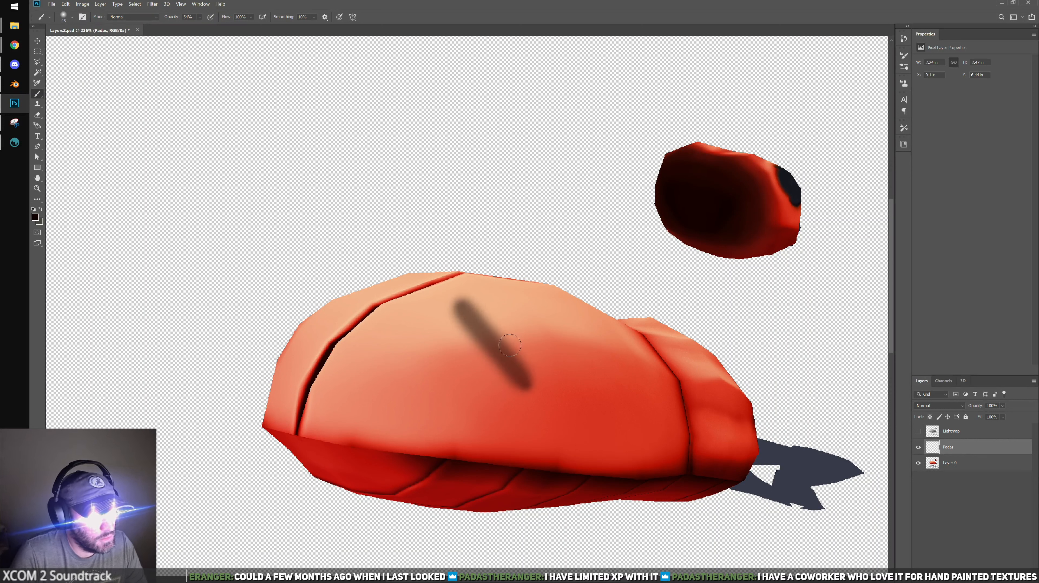
drag(422, 398, 528, 330)
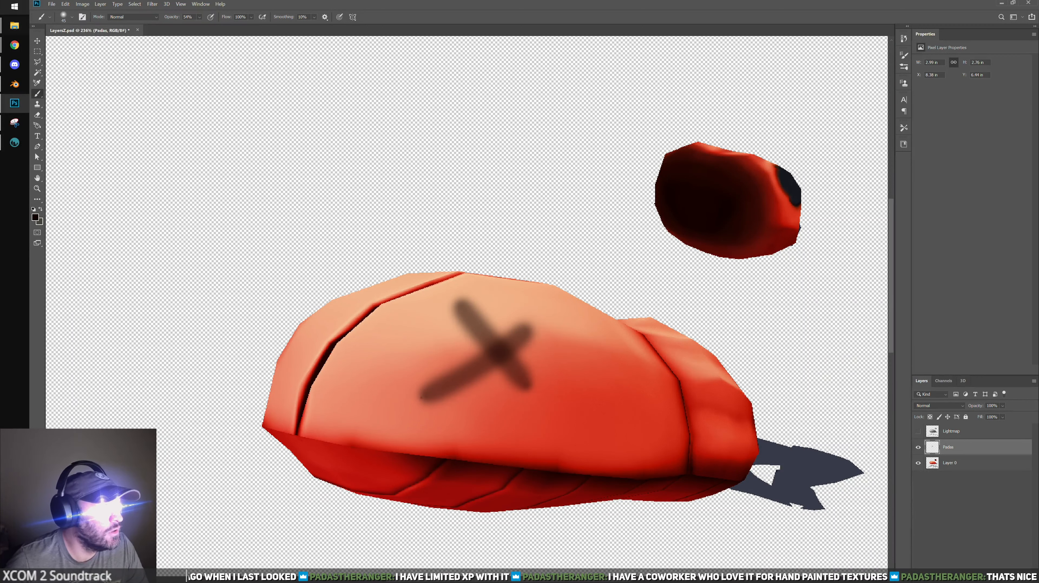
click(51, 4)
click(61, 84)
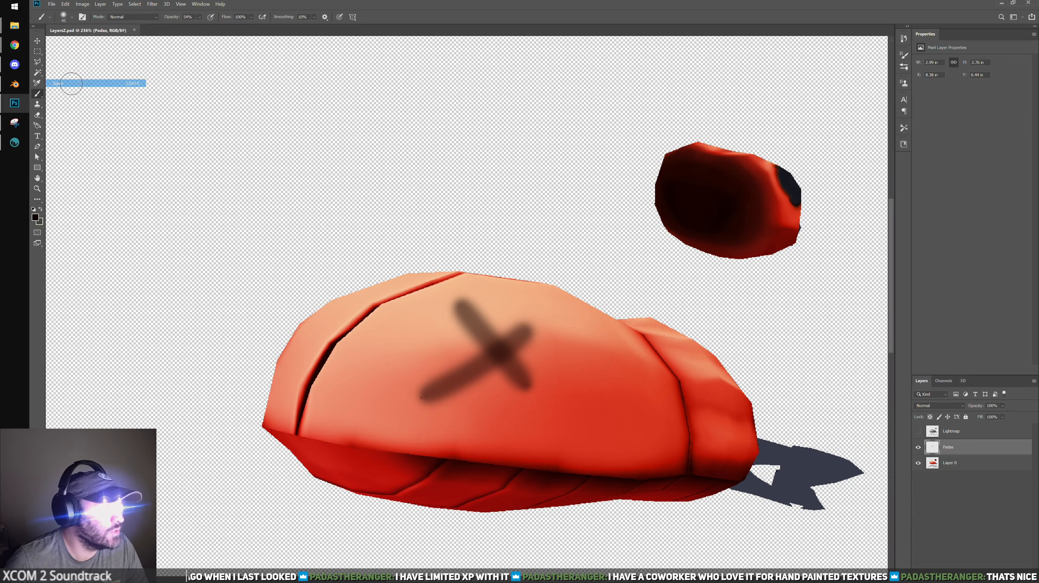
click(14, 142)
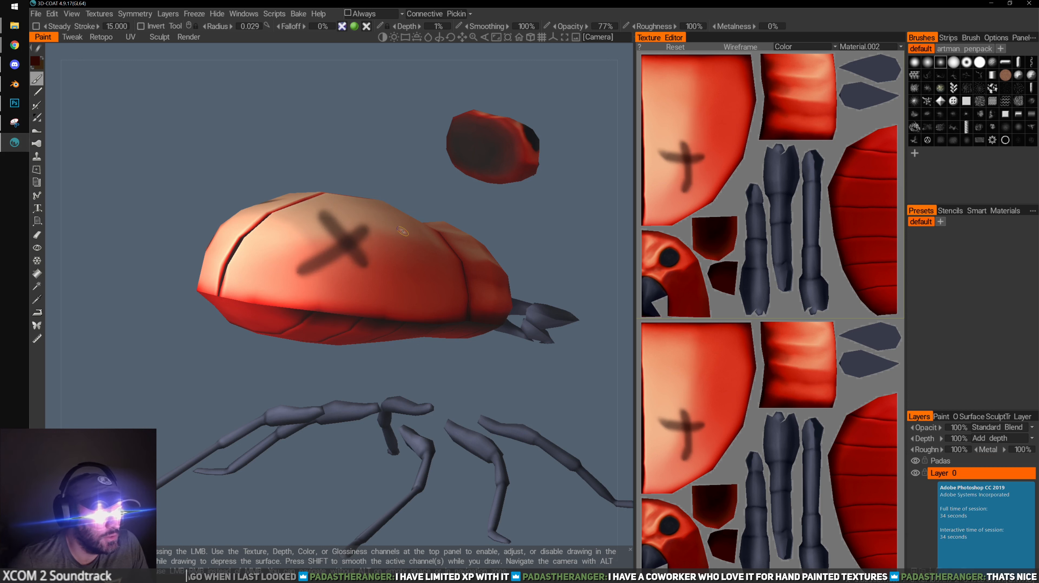
Check the projected X on the wing case, then delete the imported test layer above Layer 0
middle_drag(445, 289, 490, 367)
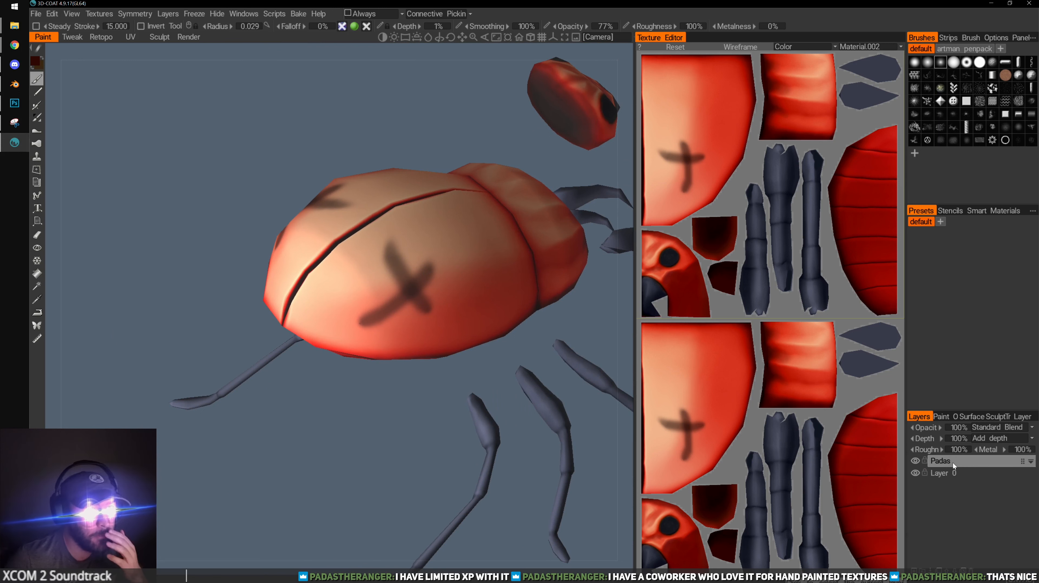
click(954, 463)
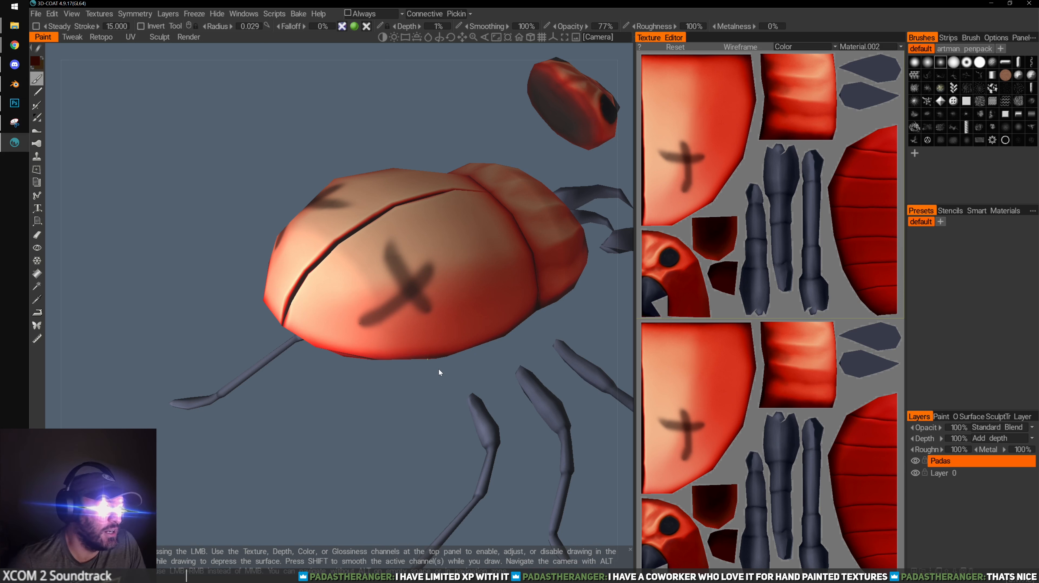
alt+middle_drag(441, 373, 413, 389)
click(958, 464)
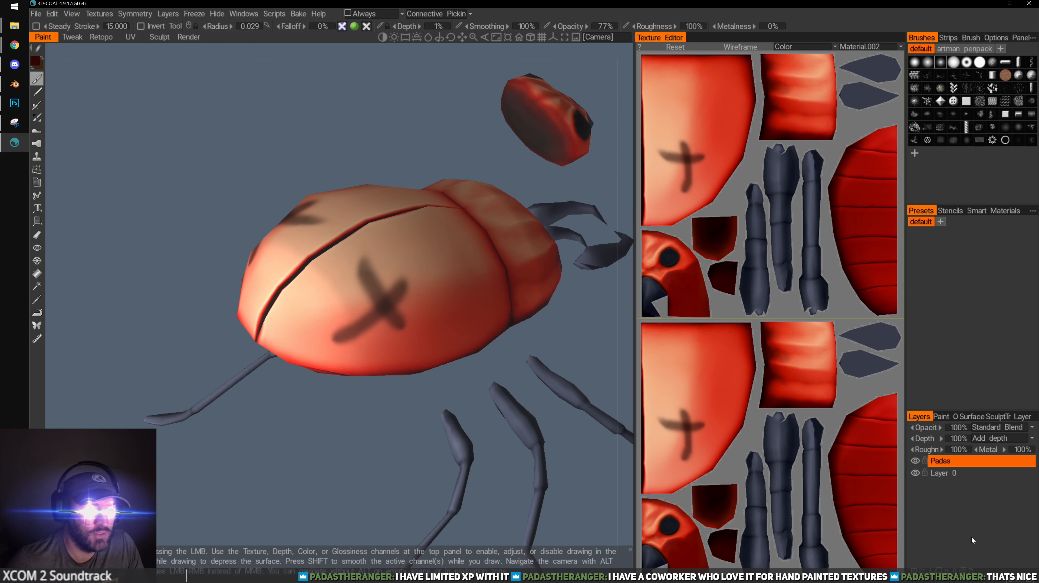
click(973, 572)
Reduce the brush radius to 0.018 for detailing the seam between the thorax and the wing case
alt+drag(371, 347, 478, 329)
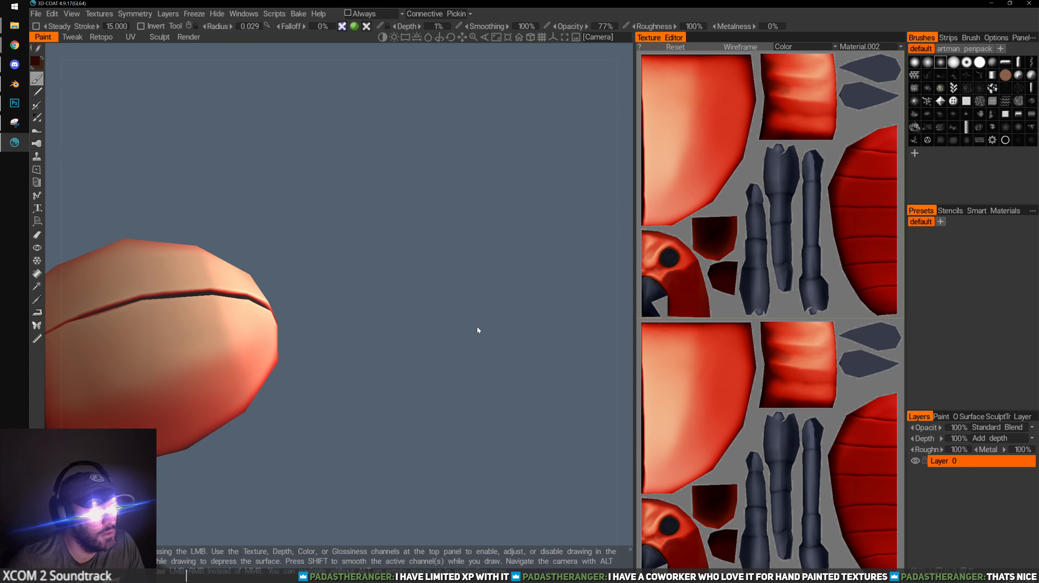
alt+middle_drag(309, 343, 515, 355)
alt+drag(516, 355, 490, 317)
alt+middle_drag(327, 285, 418, 279)
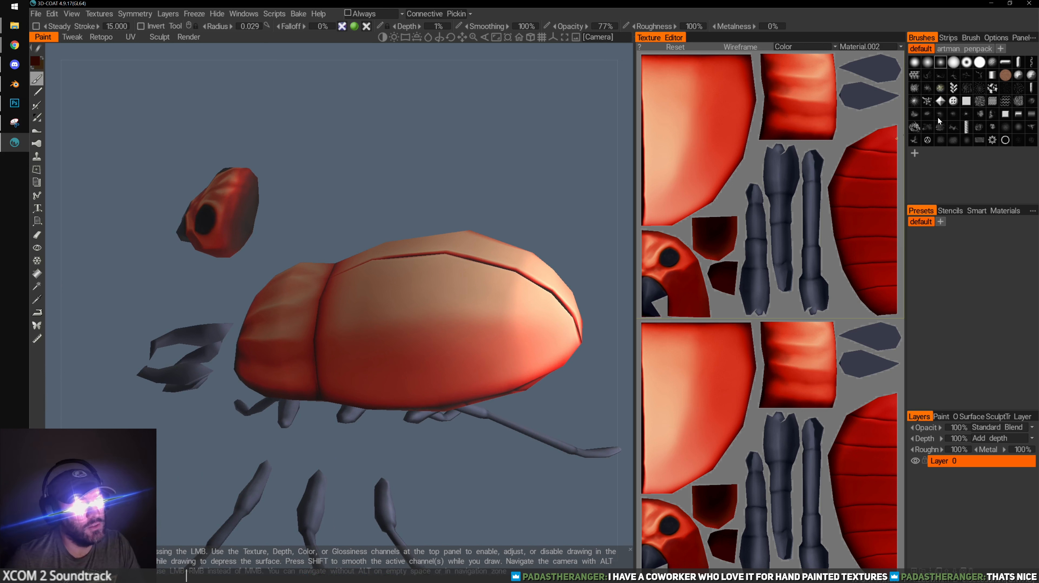
scroll(264, 254, up, 6)
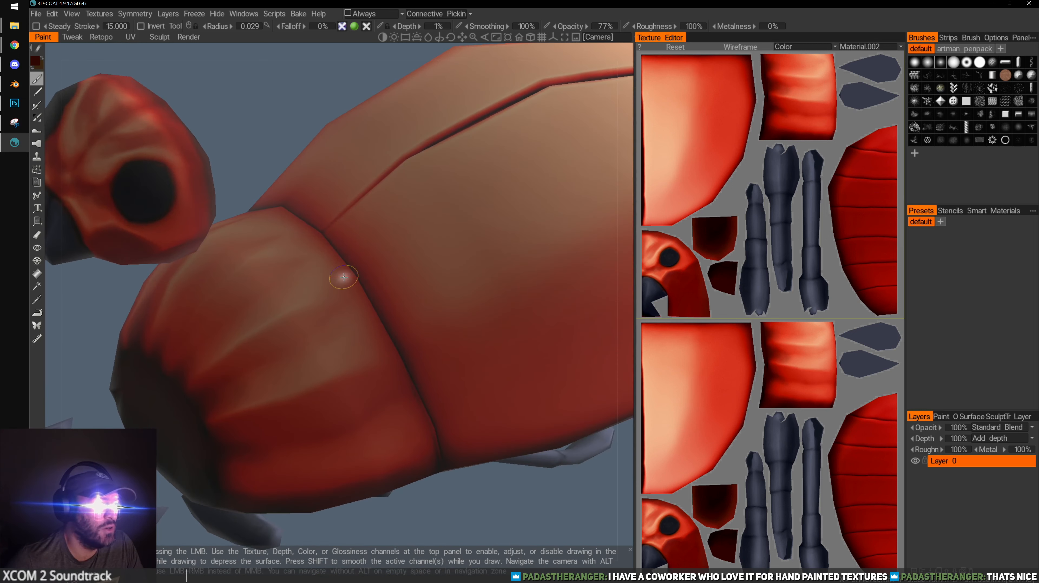
scroll(315, 285, up, 8)
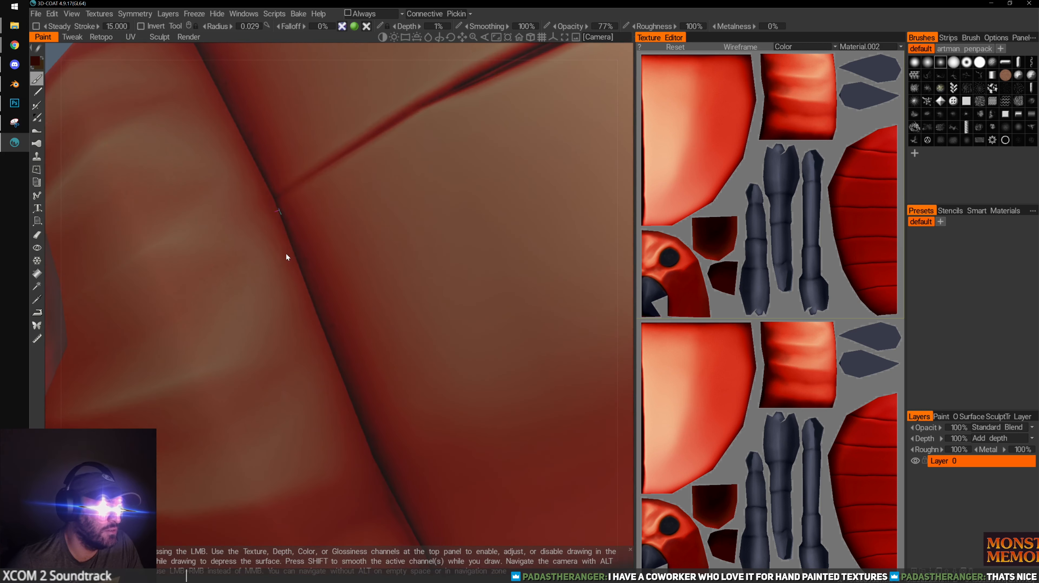
alt+drag(351, 305, 343, 287)
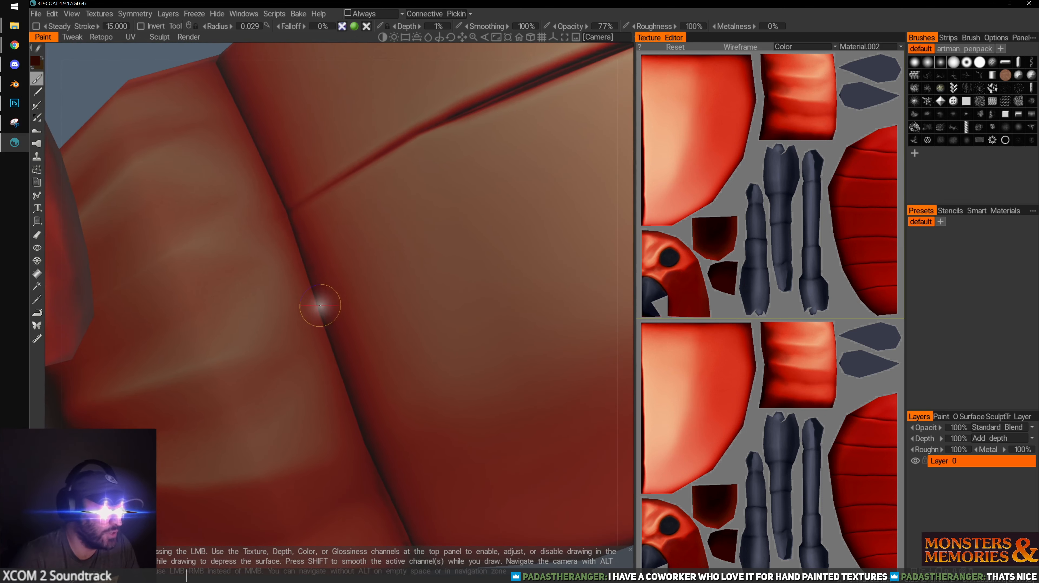
key([)
key([)
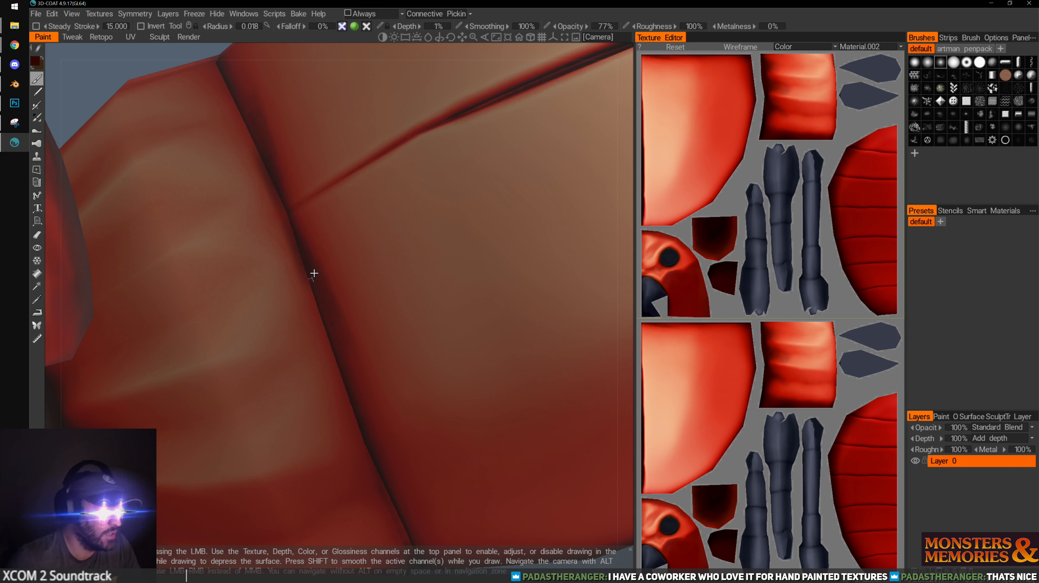
Darken the seam between the thorax and the wing case with repeated strokes down from the central split
scroll(314, 273, down, 5)
mouse_move(314, 273)
alt+mouse_down()
mouse_move(433, 251)
mouse_move(417, 238)
alt+mouse_up()
scroll(421, 241, up, 2)
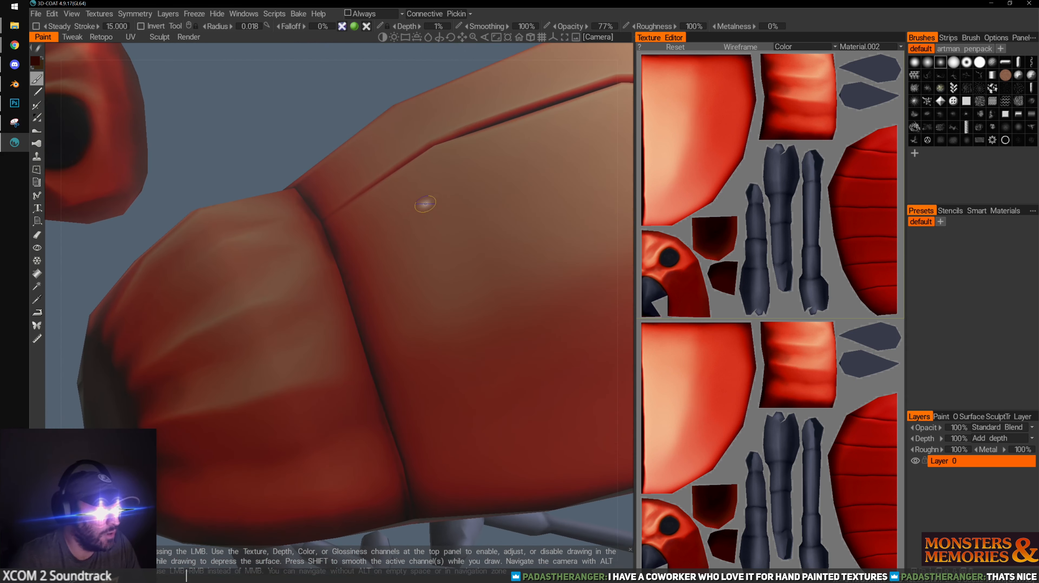
drag(327, 232, 369, 335)
drag(341, 276, 376, 362)
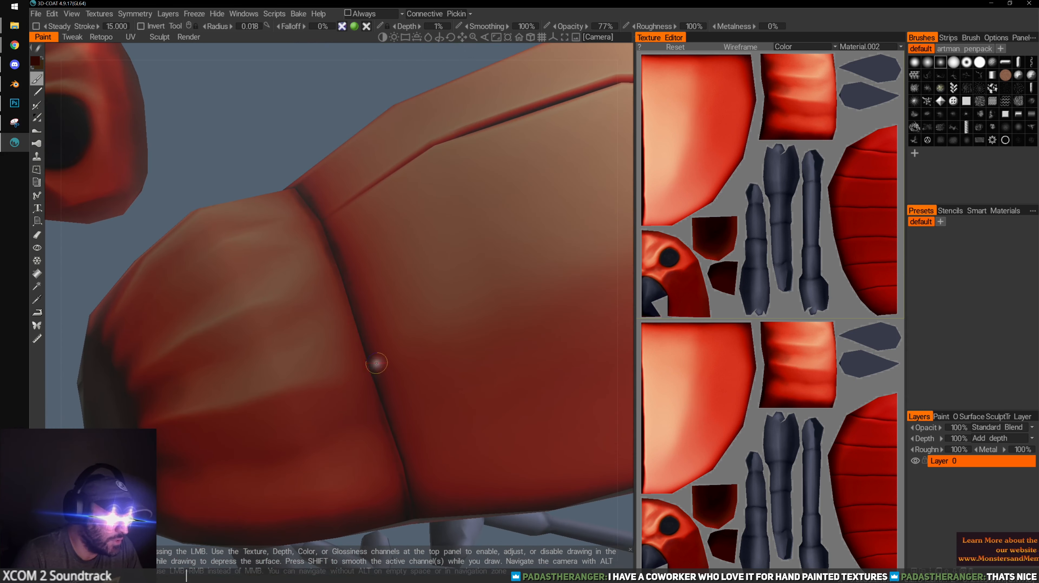
drag(331, 238, 391, 396)
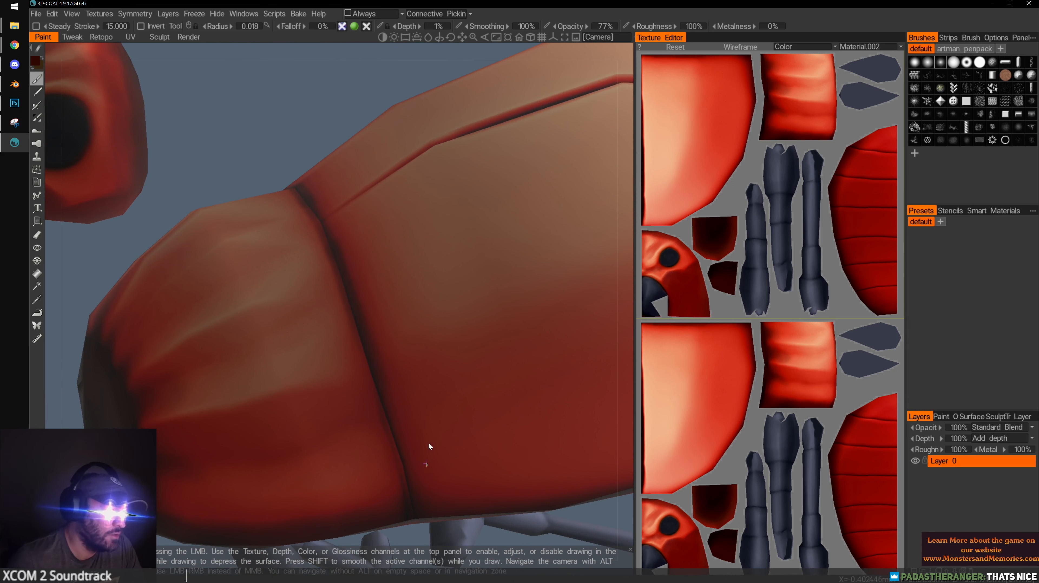
Continue the dark seam down the beetle's side to the lower edge of the shell
alt+drag(429, 446, 421, 350)
drag(398, 127, 373, 128)
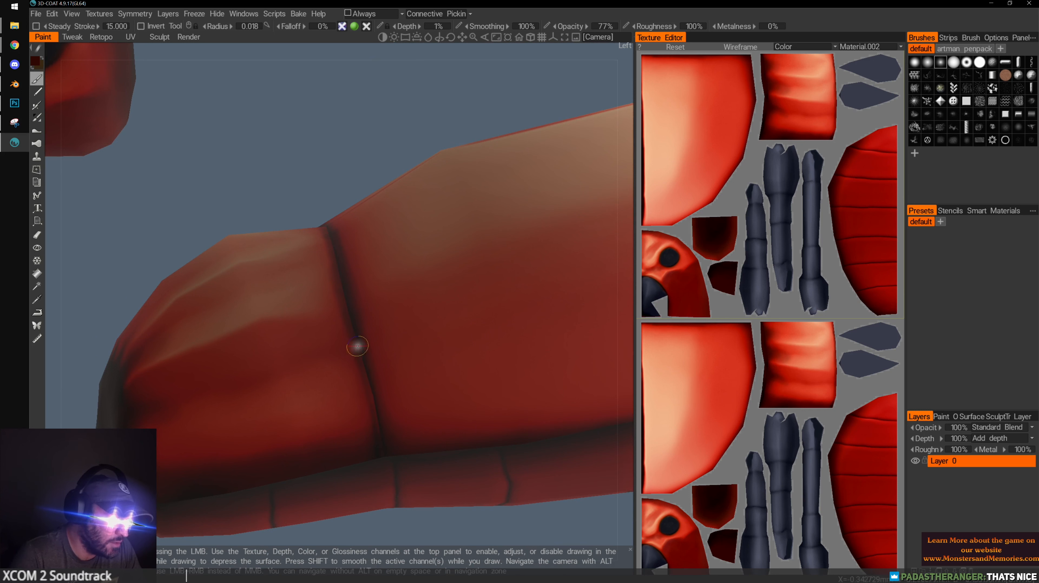
drag(342, 137, 332, 88)
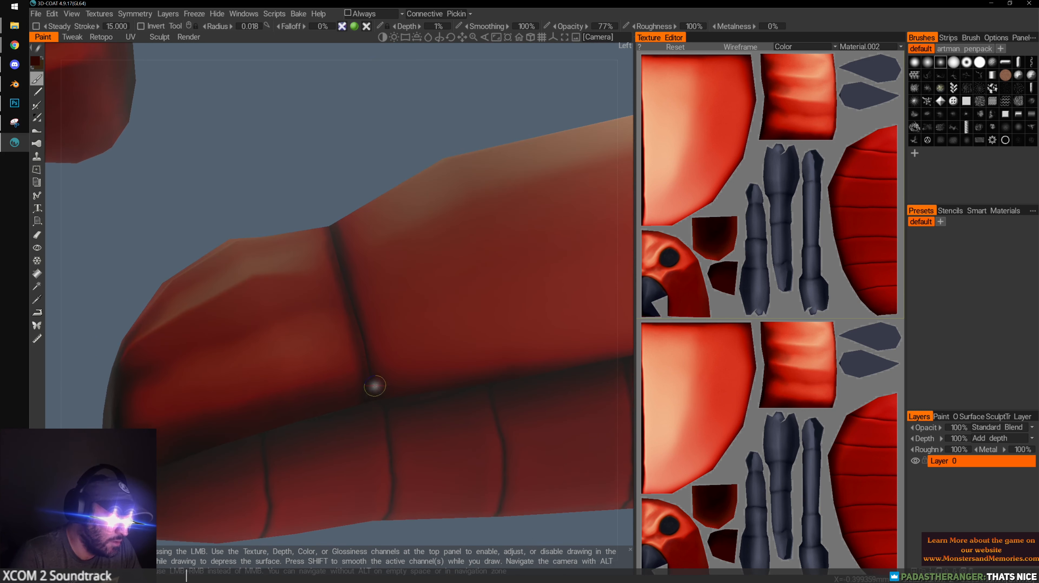
Enlarge the brush radius to 0.053 and lower its opacity to 31% for soft shading around the thorax seam
alt+right_drag(424, 353, 295, 319)
alt+drag(296, 319, 296, 344)
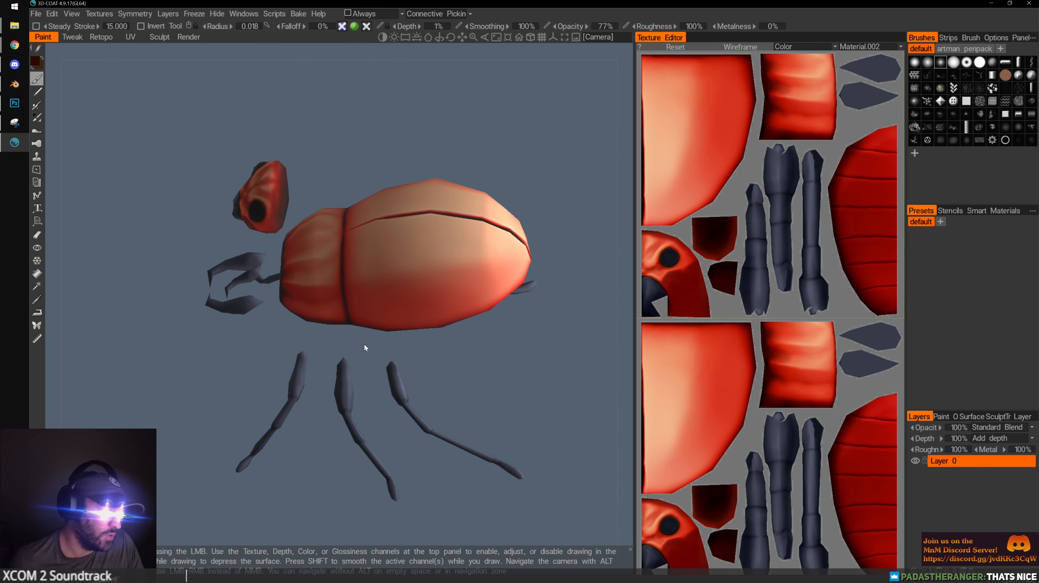
mouse_move(438, 322)
alt+mouse_down()
mouse_move(487, 329)
mouse_move(454, 322)
alt+mouse_up()
alt+right_drag(453, 322, 441, 357)
alt+middle_drag(441, 357, 245, 341)
mouse_move(245, 341)
alt+right_down()
mouse_move(202, 320)
mouse_move(196, 302)
alt+right_up()
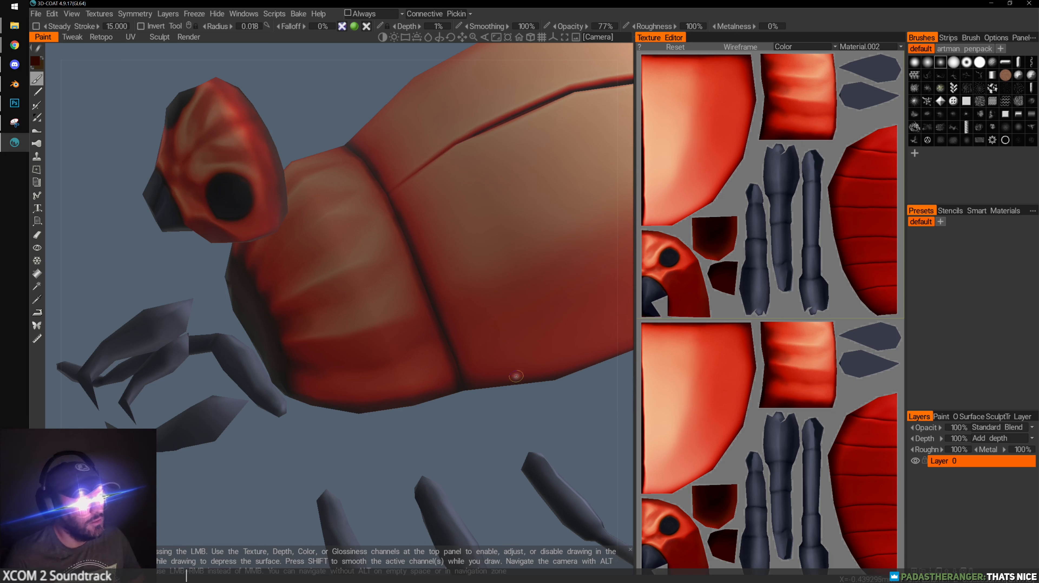
mouse_move(435, 440)
mouse_down()
mouse_move(436, 425)
mouse_move(466, 435)
mouse_move(482, 422)
mouse_move(470, 429)
mouse_up()
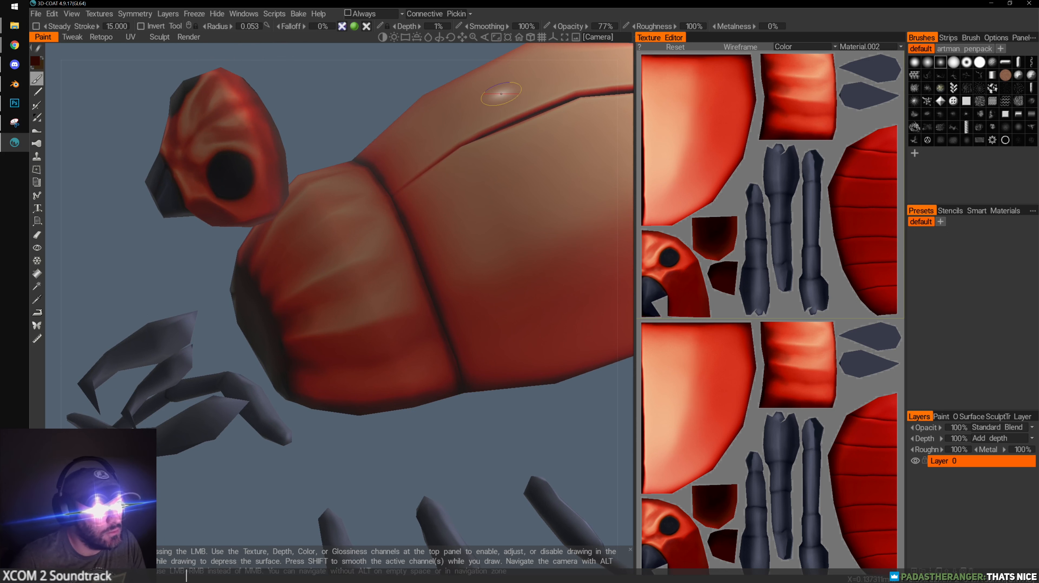
drag(561, 26, 550, 34)
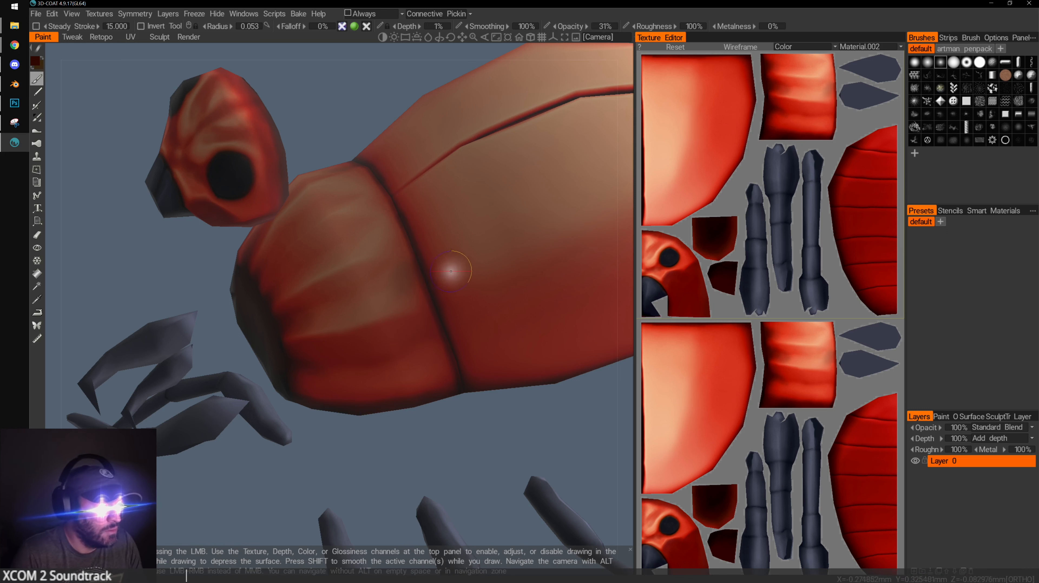
Softly shade the thorax and wing case beside the dark seam, enlarging the brush radius to about 0.077
drag(415, 277, 420, 267)
key(bracketright)
key(bracketright)
drag(457, 457, 453, 423)
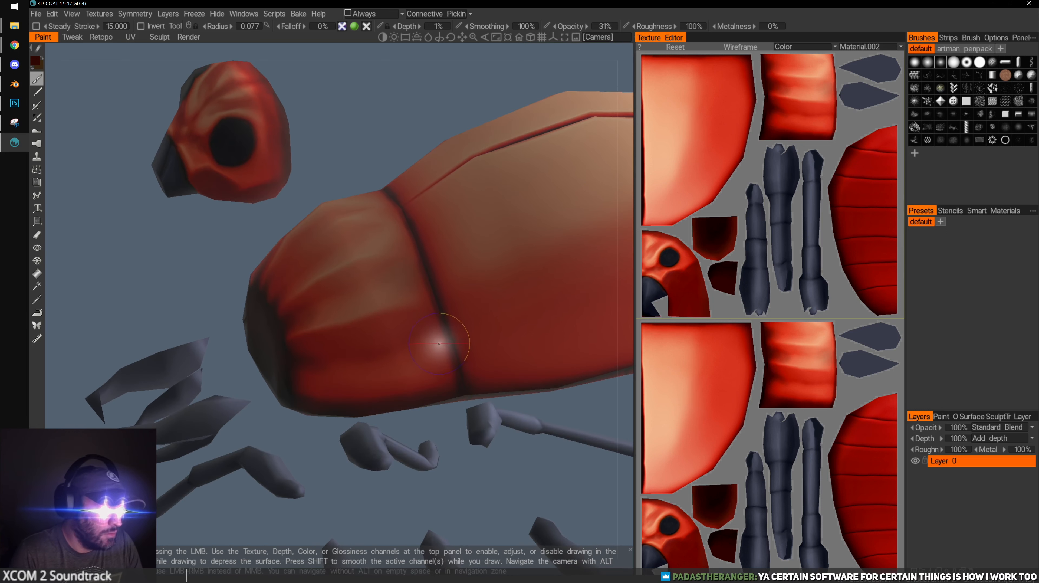
drag(437, 369, 439, 341)
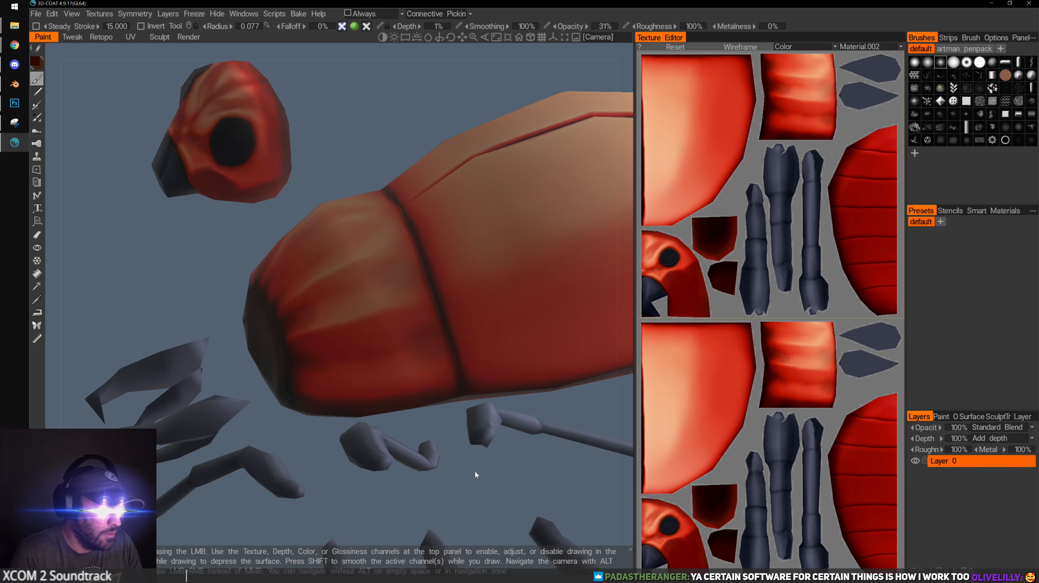
drag(478, 474, 481, 502)
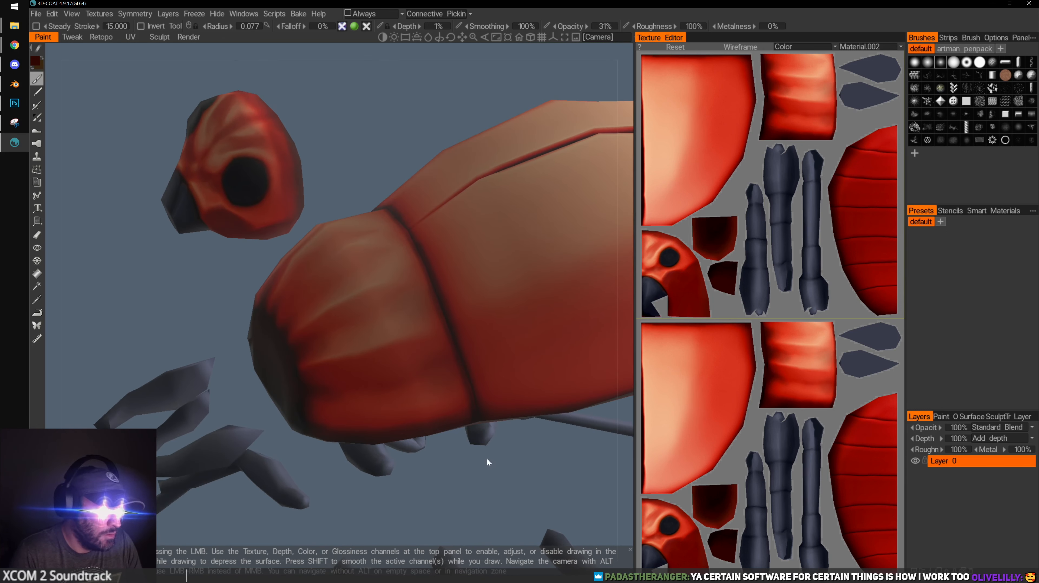
drag(487, 457, 490, 500)
drag(341, 174, 441, 227)
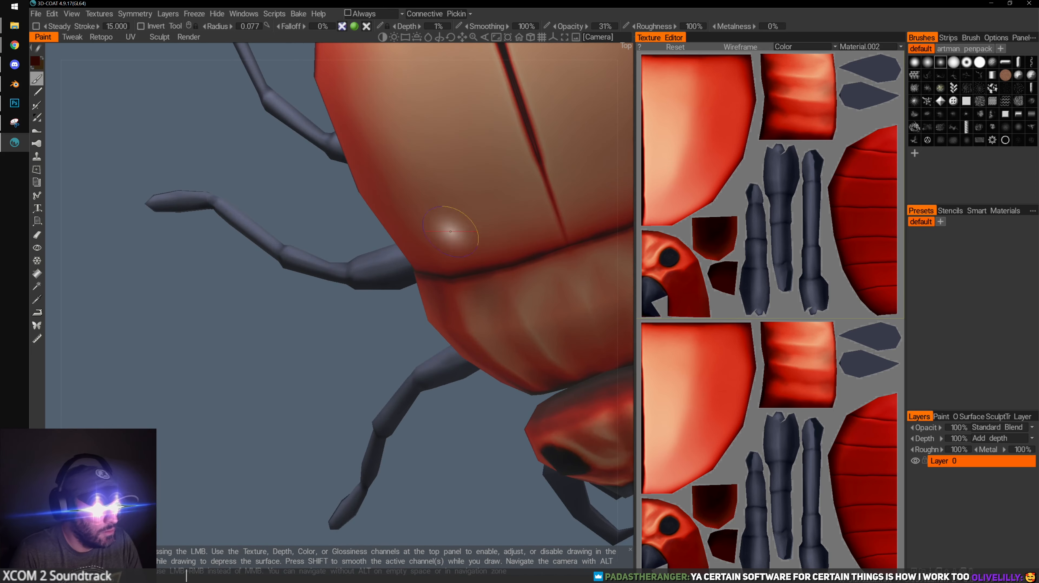
drag(469, 468, 279, 336)
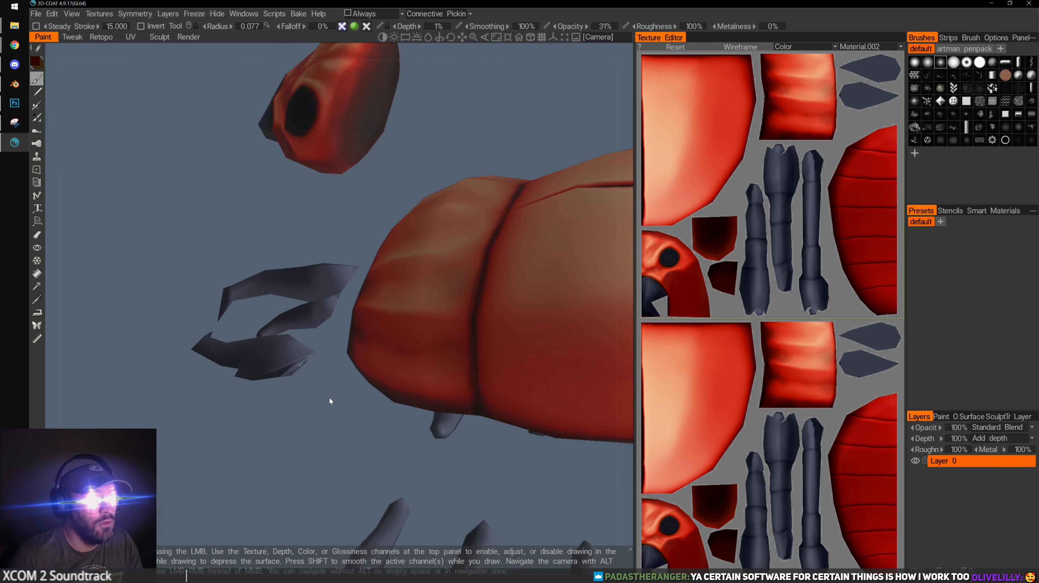
alt+drag(411, 240, 311, 270)
alt+middle_drag(311, 269, 364, 400)
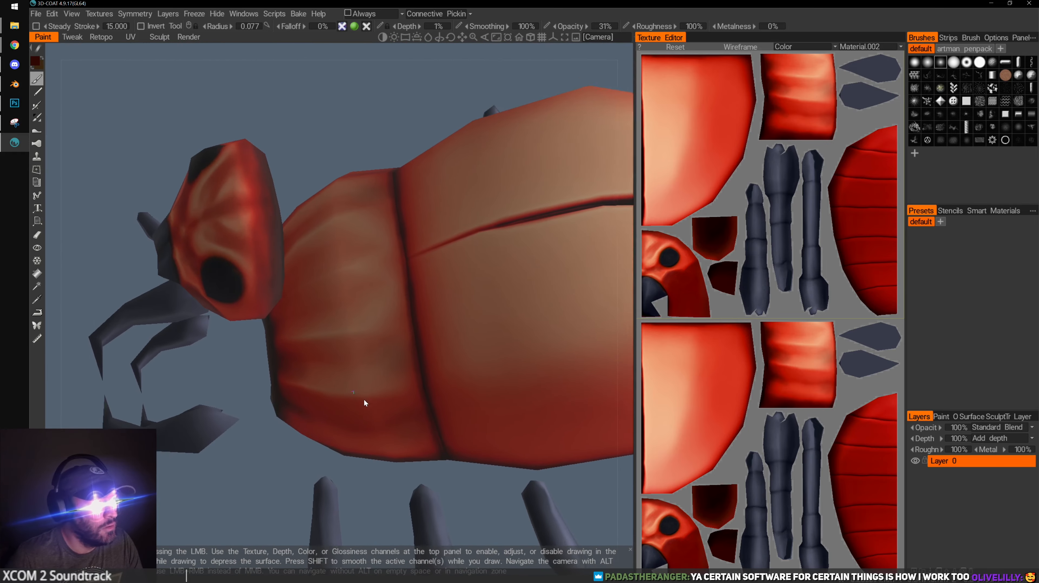
alt+right_drag(364, 400, 361, 380)
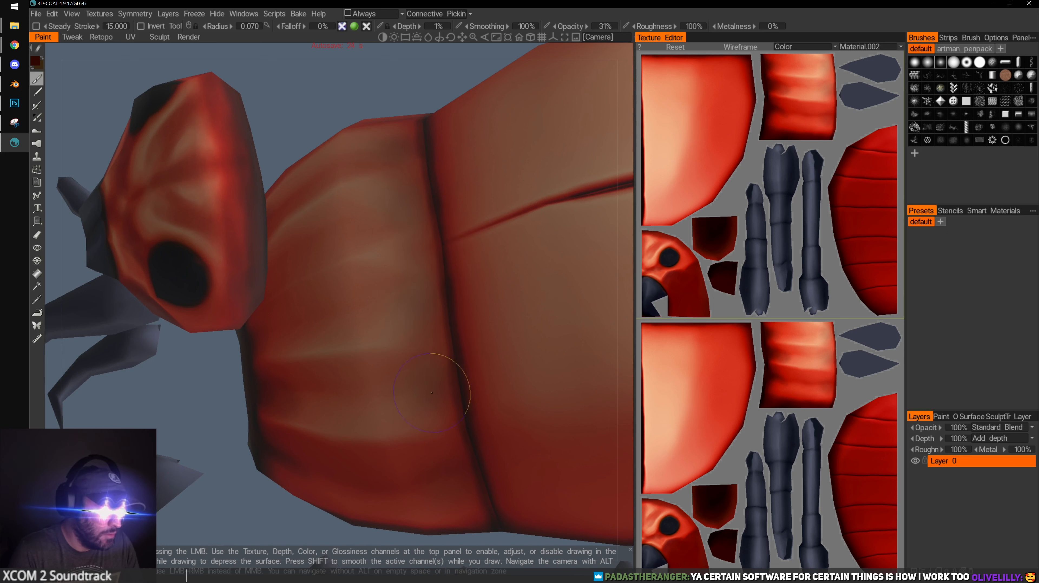
Examine the shaded thorax and wing-case seam from the side, from above and at full-body distance
alt+drag(448, 459, 402, 355)
alt+right_drag(402, 355, 385, 371)
alt+middle_drag(405, 397, 369, 275)
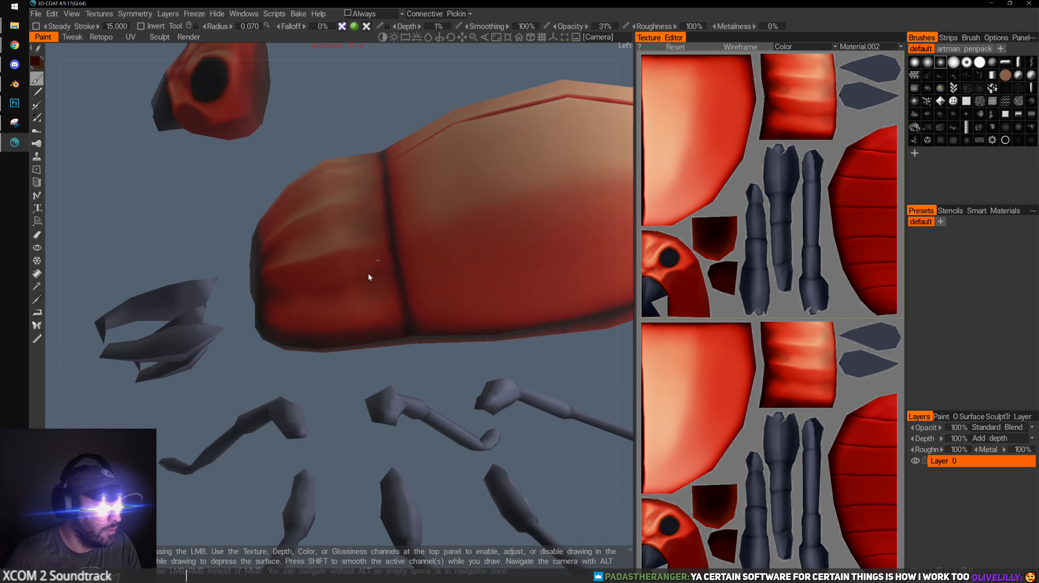
alt+drag(368, 277, 395, 297)
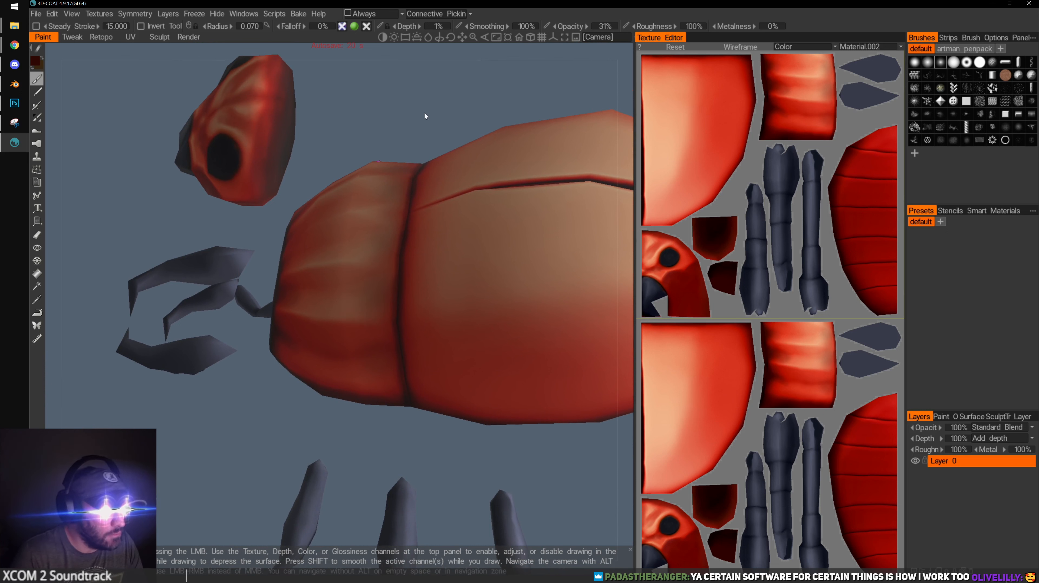
alt+drag(424, 113, 422, 180)
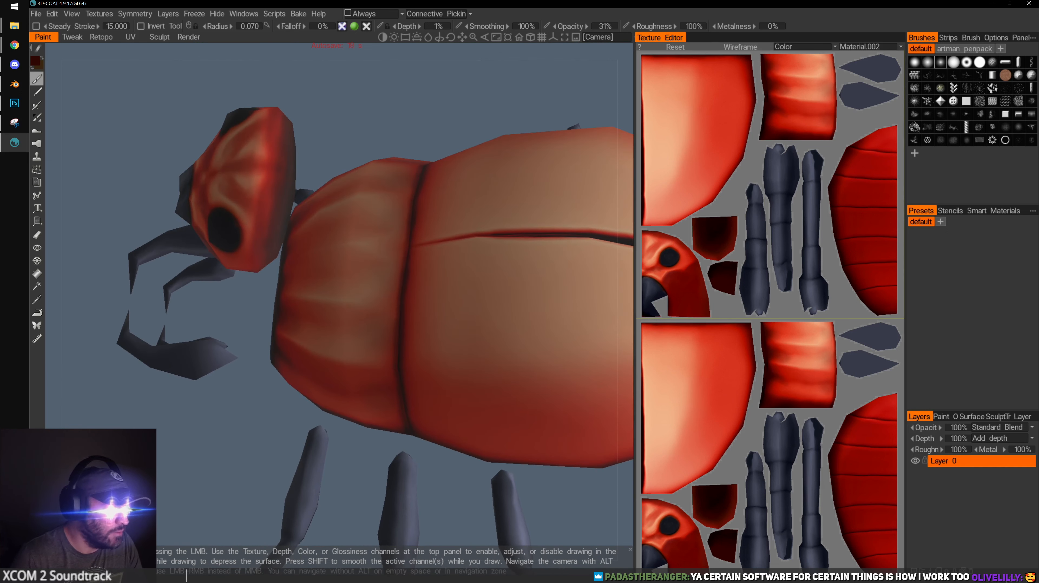
alt+drag(457, 274, 429, 262)
alt+drag(506, 267, 370, 281)
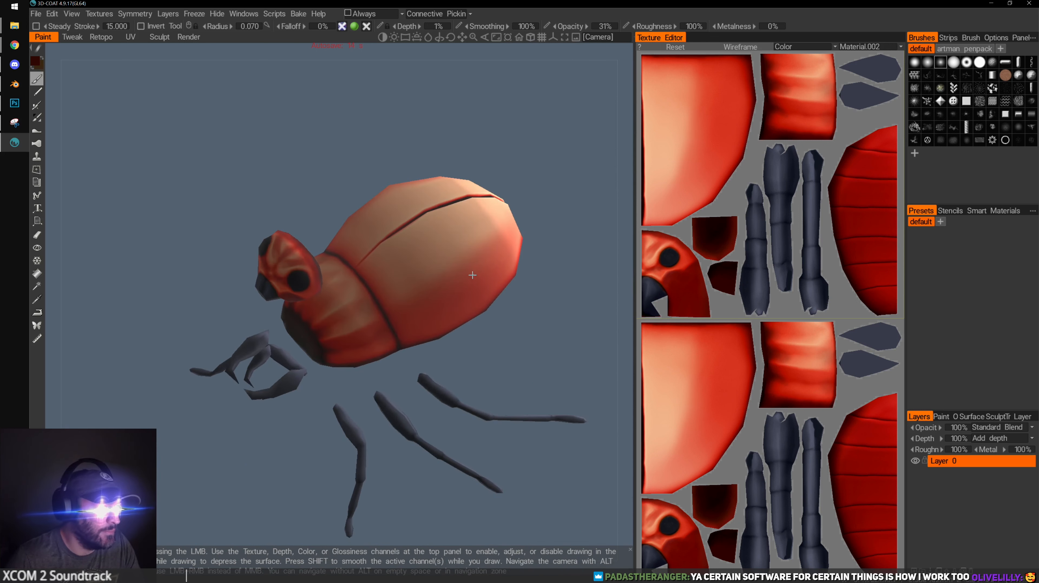
alt+drag(472, 275, 406, 279)
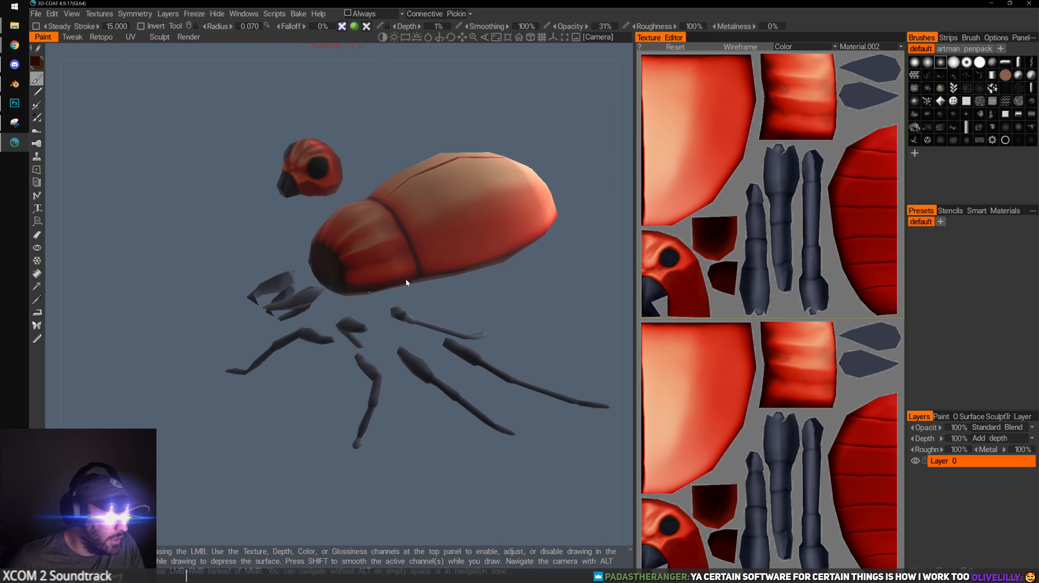
Mix a muted brown paint colour for highlighting the beetle's dark legs
scroll(320, 341, up, 4)
alt+drag(320, 341, 412, 318)
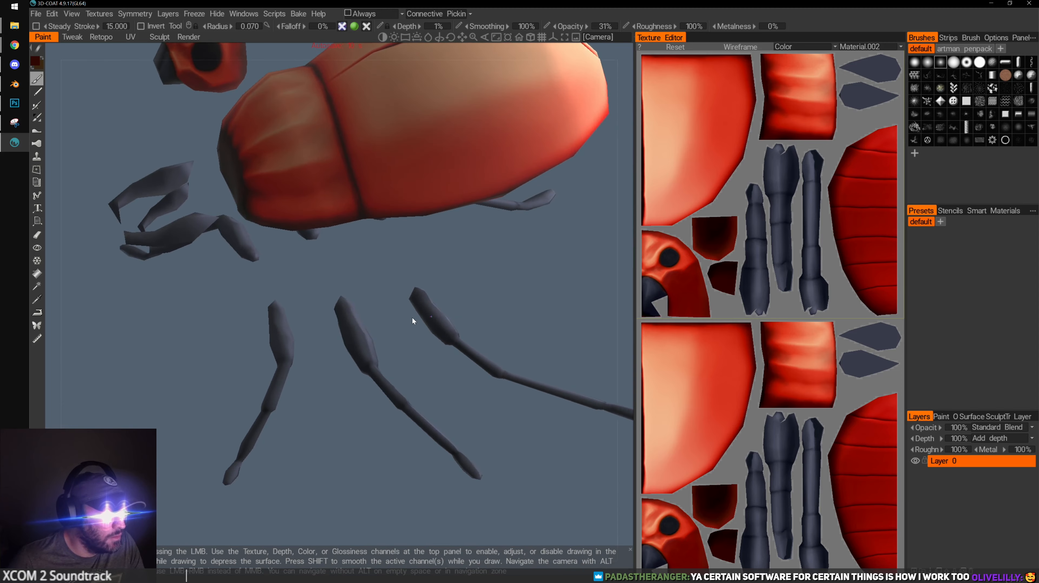
alt+middle_drag(412, 318, 394, 306)
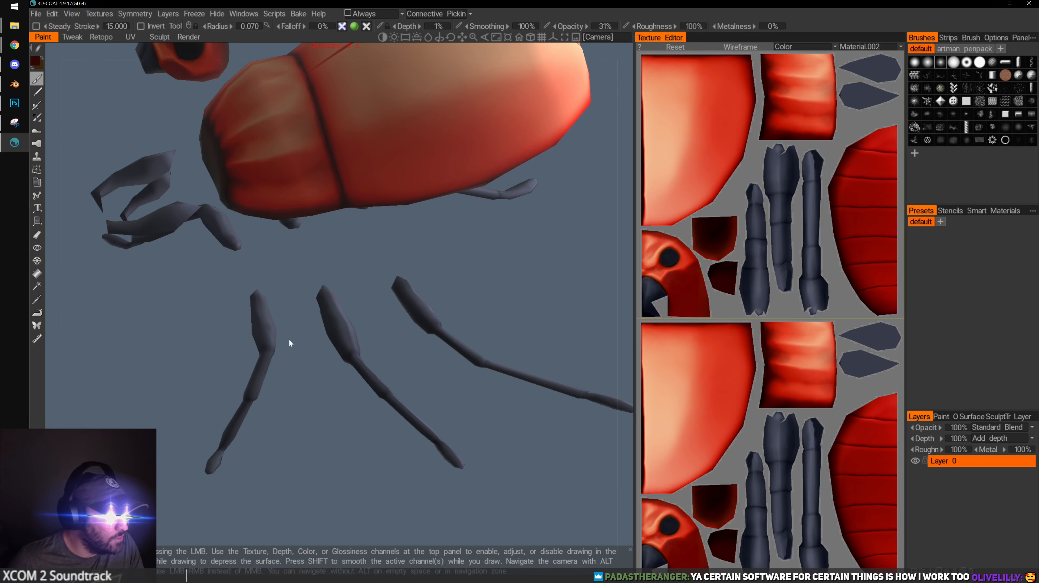
click(36, 62)
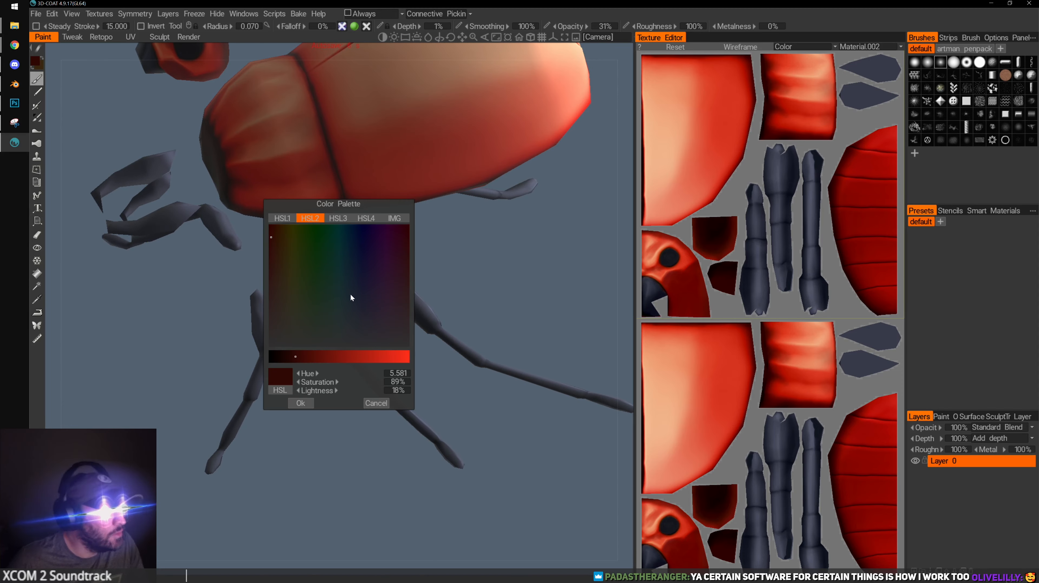
drag(316, 361, 331, 361)
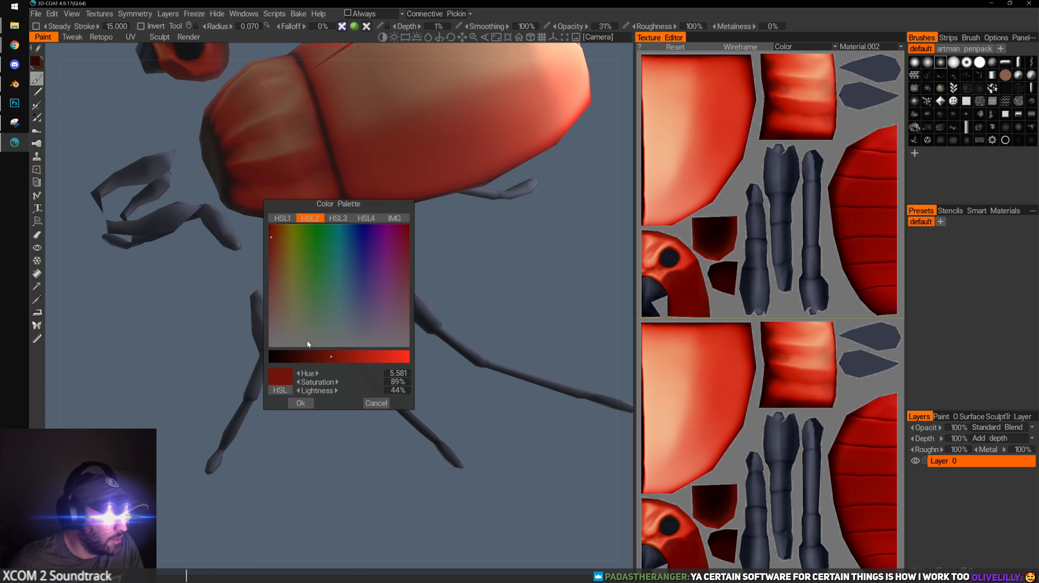
click(303, 329)
mouse_move(288, 334)
mouse_down()
mouse_move(277, 341)
mouse_move(317, 357)
mouse_up()
click(302, 402)
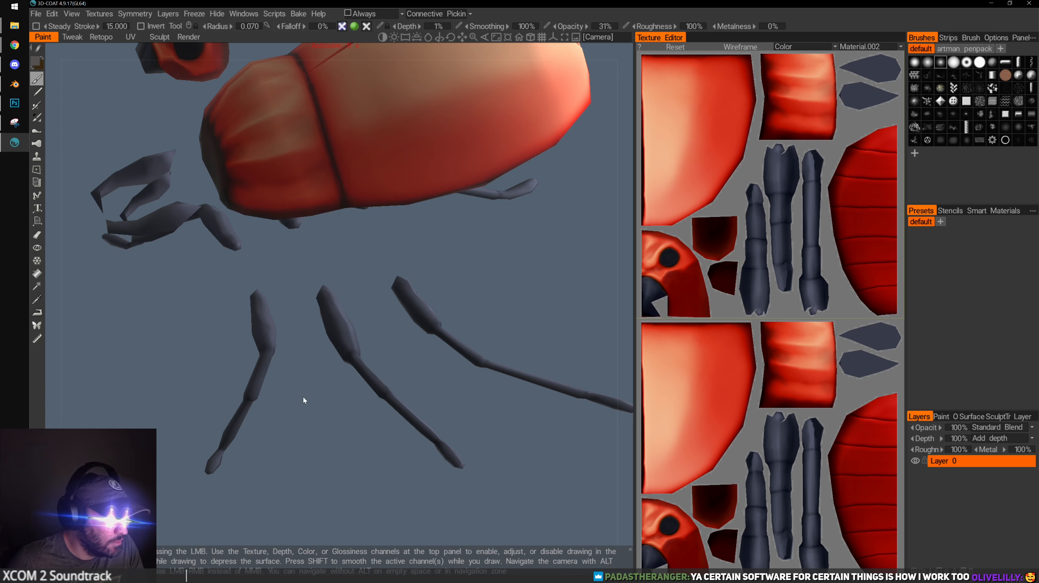
Paint a soft highlight along the middle leg's thick upper segment with brush radius 0.040 and opacity 48%
alt+right_drag(303, 398, 415, 344)
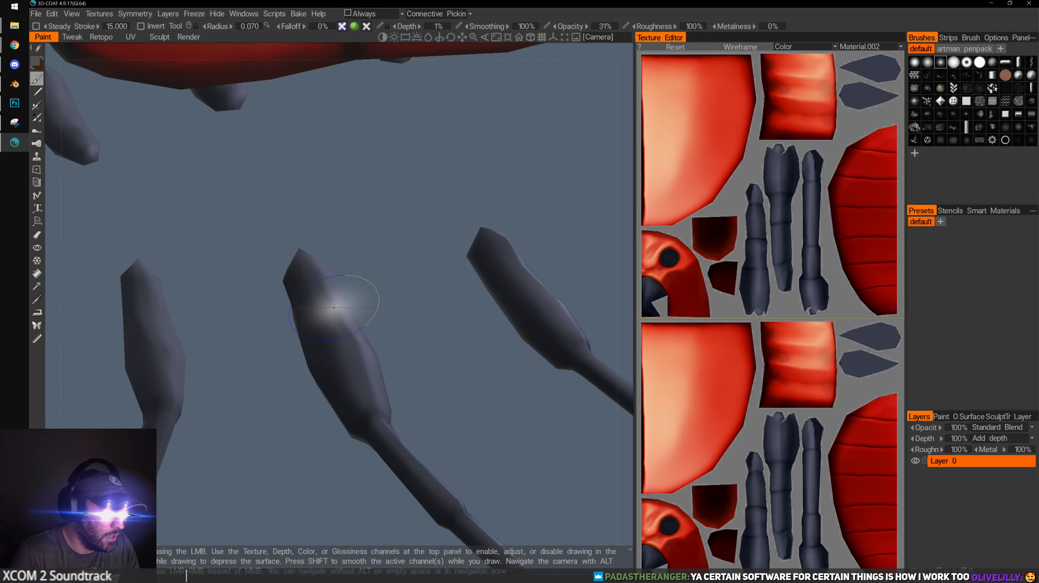
key(bracketleft)
key(bracketleft)
key(bracketleft)
alt+drag(369, 270, 378, 286)
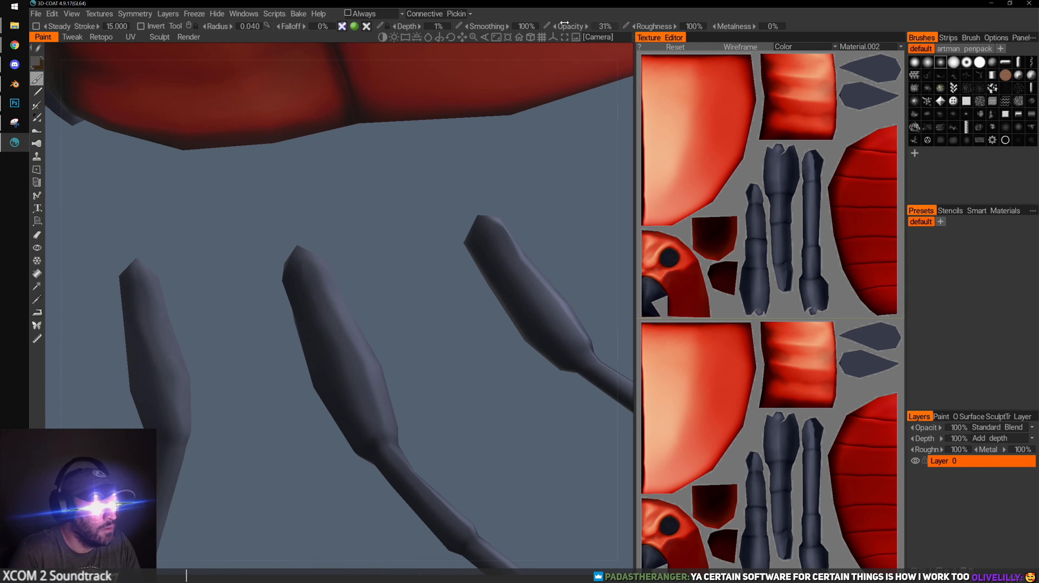
drag(581, 25, 587, 25)
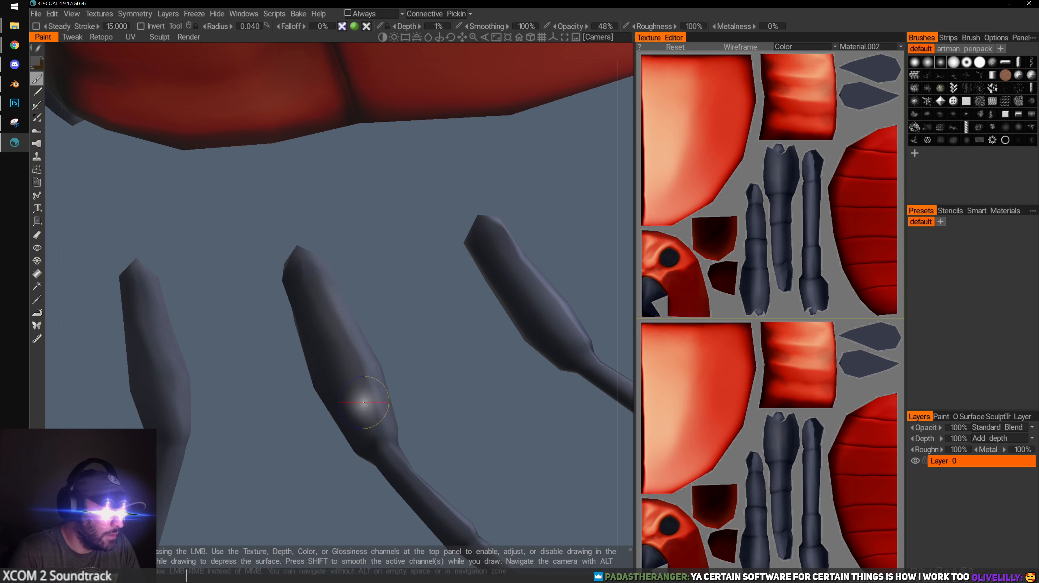
drag(312, 285, 360, 351)
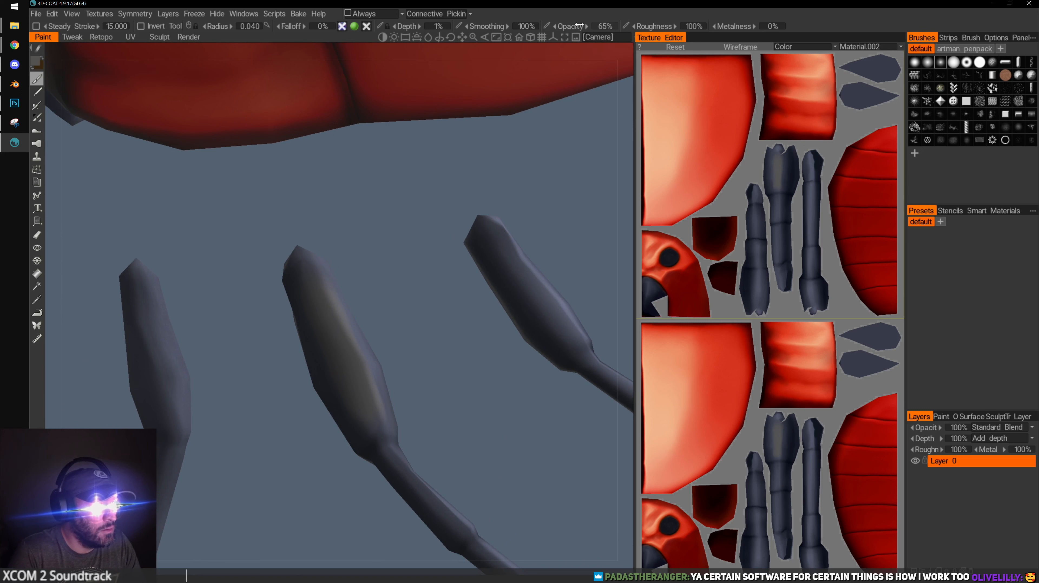
Raise the brush opacity to 66% and choose a lighter grey paint colour
drag(580, 26, 580, 26)
alt+drag(441, 328, 193, 209)
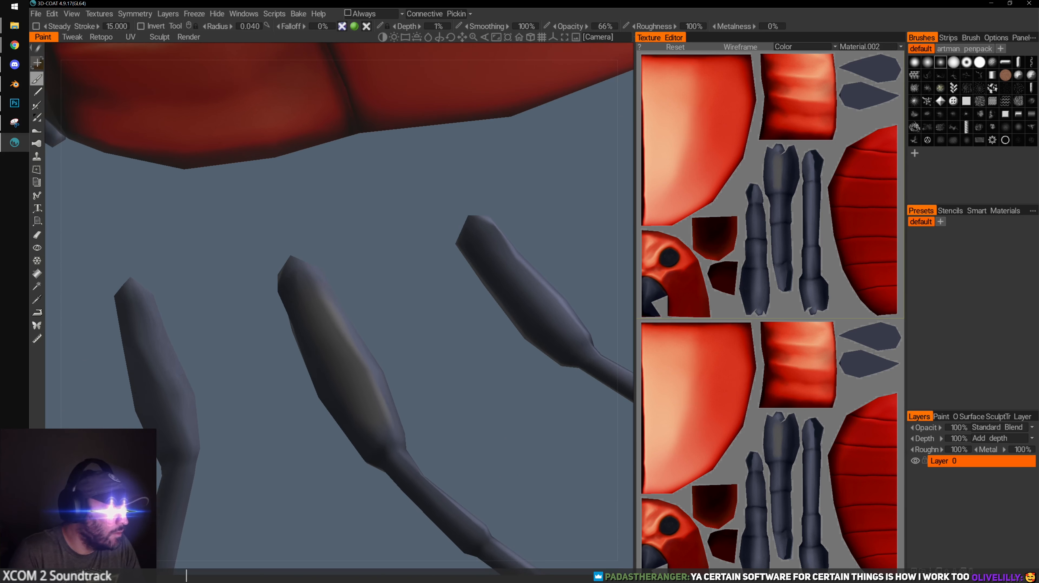
click(36, 62)
drag(321, 359, 335, 353)
click(302, 402)
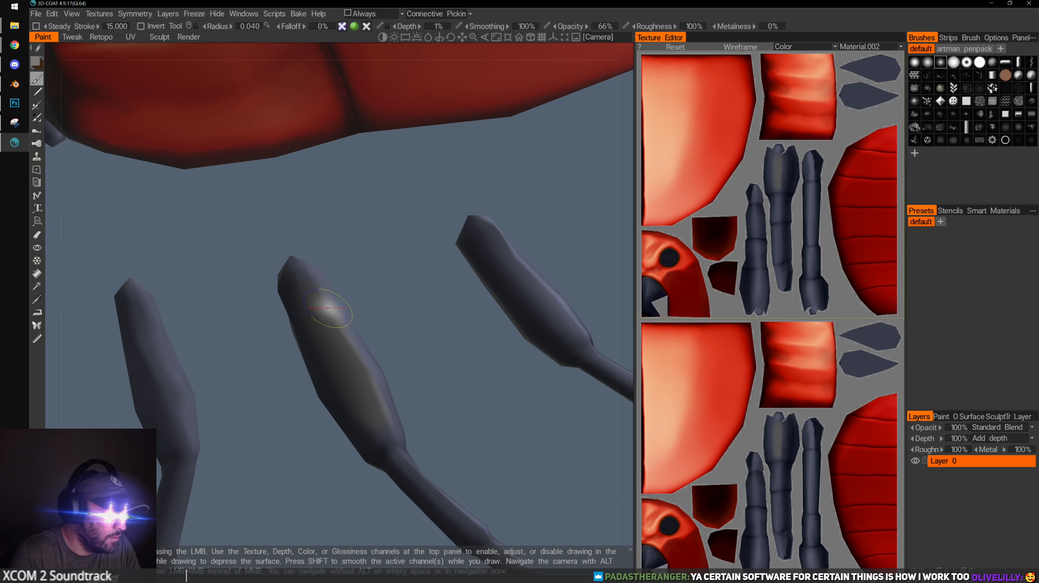
Strengthen the middle leg's upper-segment highlight and lightly brush the front leg, using a radius of about 0.025
right_drag(327, 308, 315, 308)
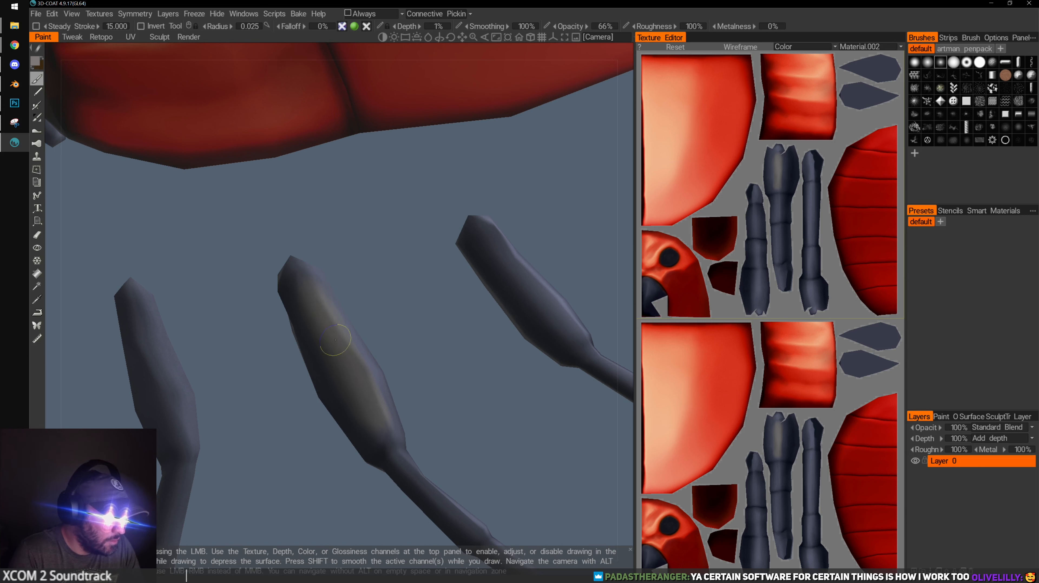
alt+drag(340, 350, 354, 395)
alt+drag(392, 225, 362, 176)
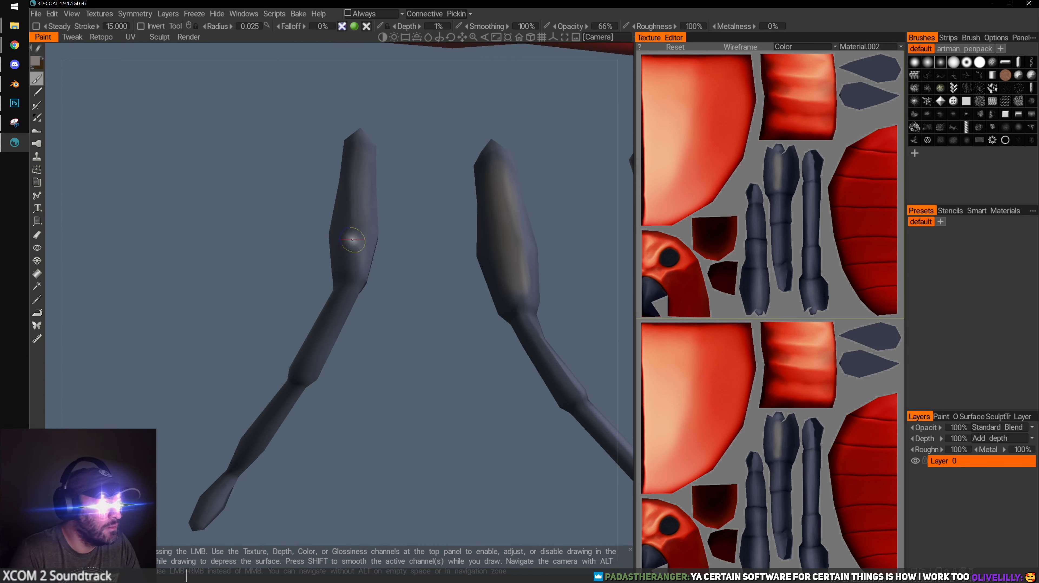
alt+drag(365, 220, 372, 356)
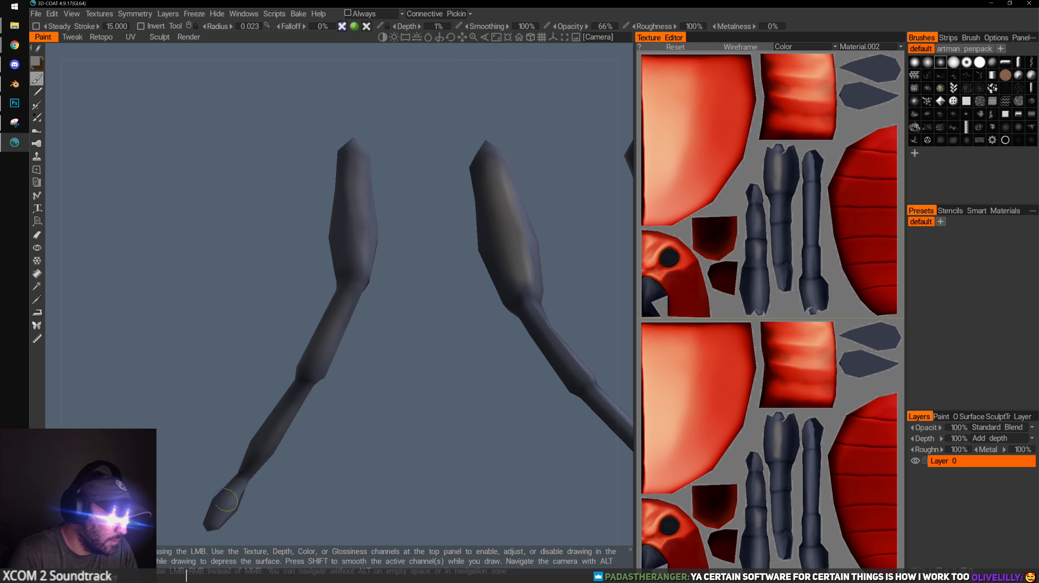
alt+drag(348, 405, 253, 362)
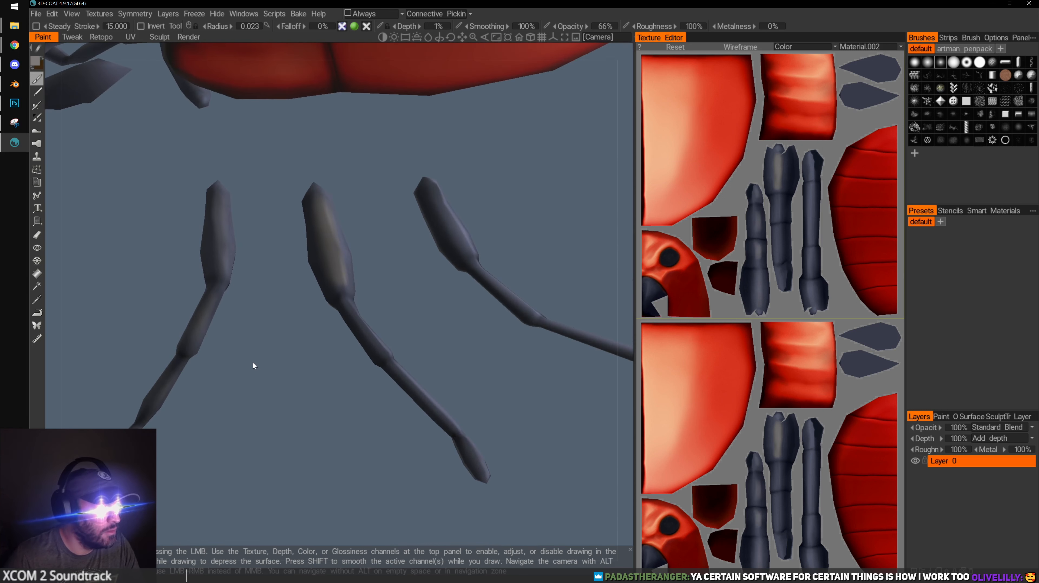
Pick a brighter grey and highlight the middle leg's thin lower segment with a brush radius of about 0.034
click(36, 62)
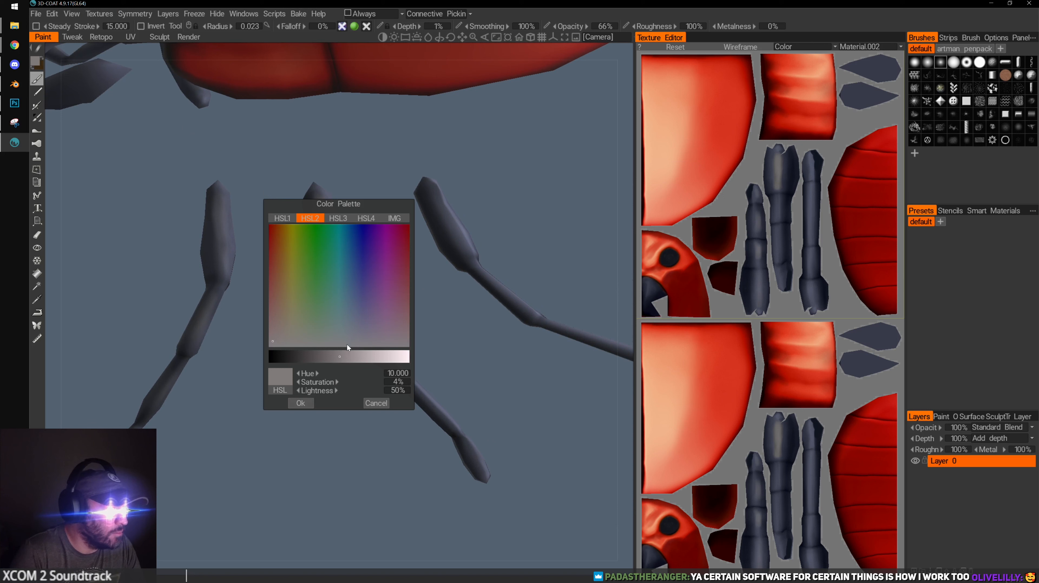
click(366, 360)
click(300, 403)
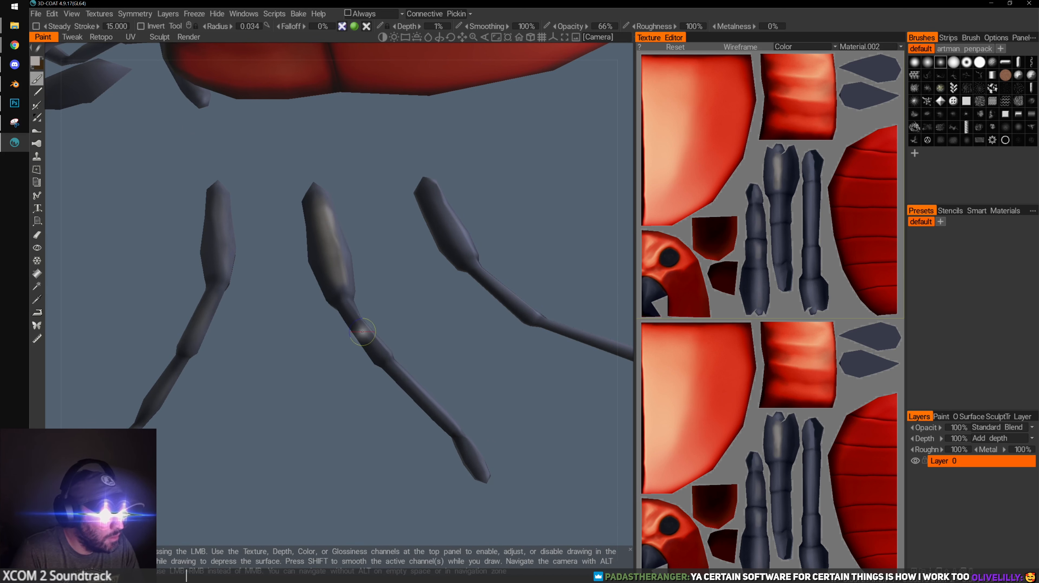
drag(373, 342, 434, 412)
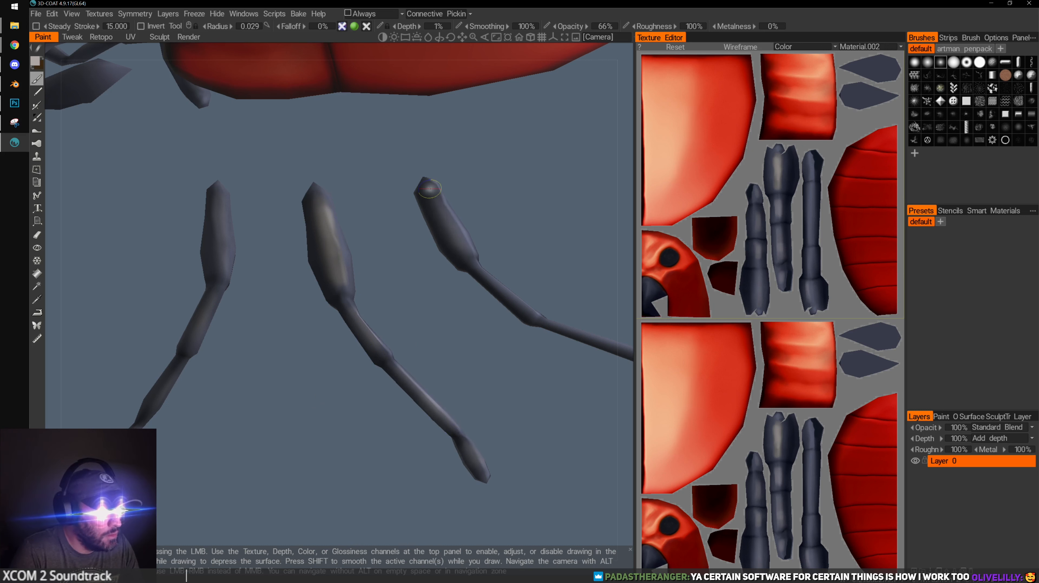
mouse_move(533, 156)
mouse_down()
mouse_move(298, 120)
mouse_move(314, 163)
mouse_up()
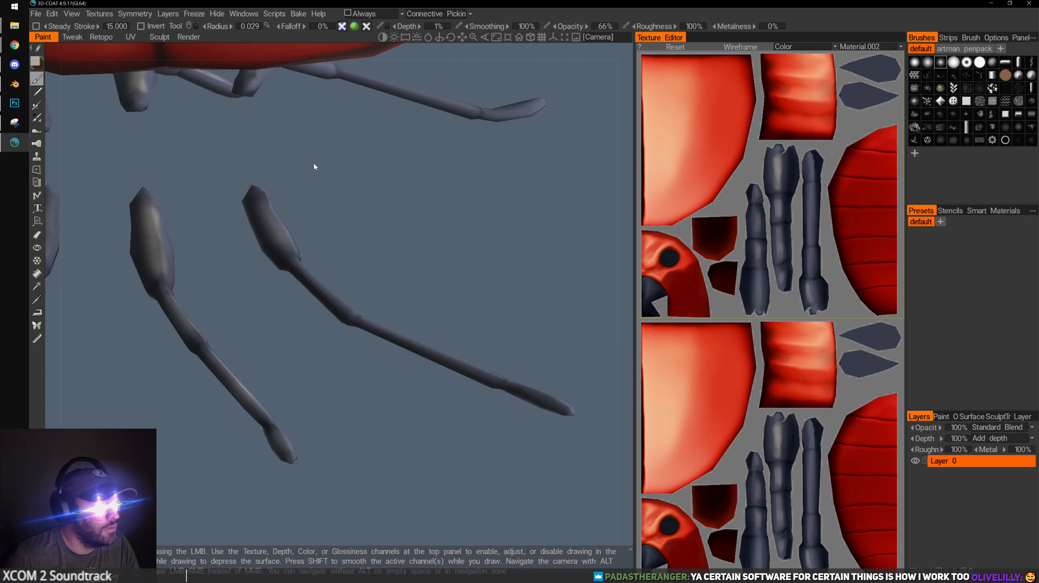
Brush a soft grey highlight along the rear leg down to its tip with a brush radius of about 0.029
drag(353, 265, 360, 231)
mouse_move(311, 280)
mouse_down()
mouse_move(380, 343)
mouse_move(447, 371)
mouse_up()
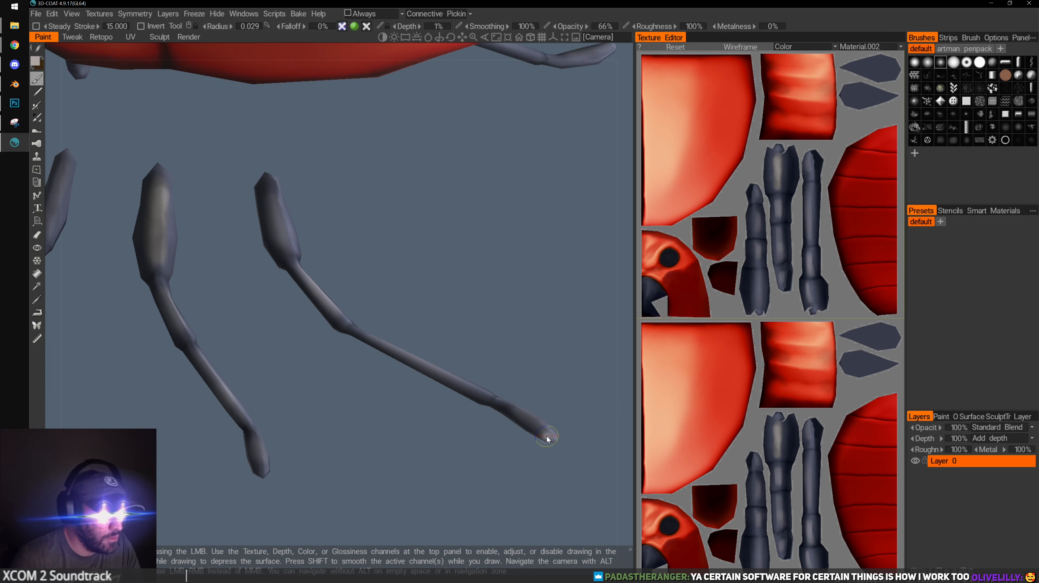
Brighten the highlight on the widest leg segment directly on the flat texture, enlarging the brush radius to about 0.170
middle_drag(819, 473, 812, 165)
scroll(810, 360, up, 6)
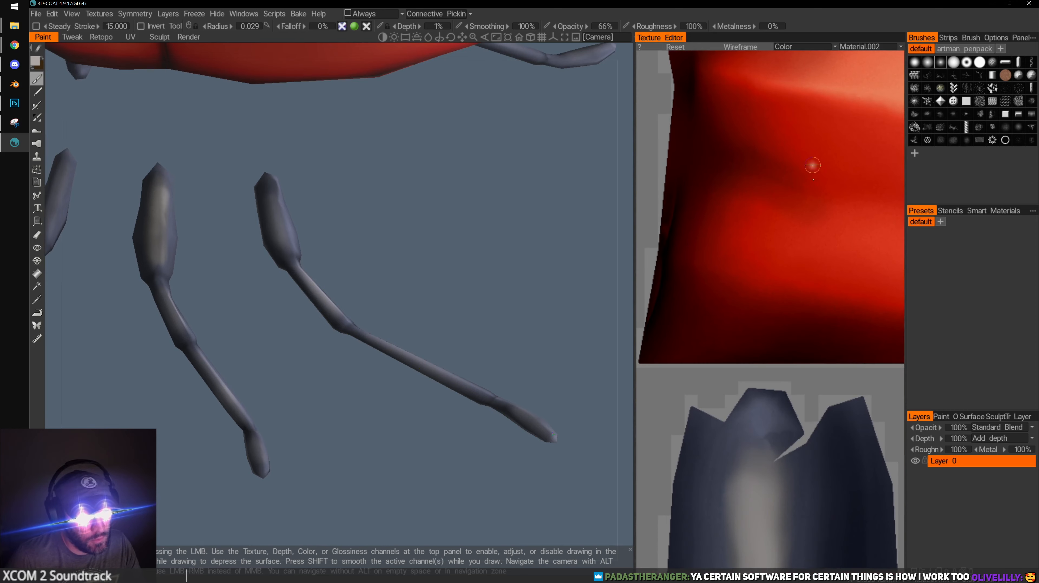
scroll(812, 165, down, 3)
middle_drag(809, 351, 813, 286)
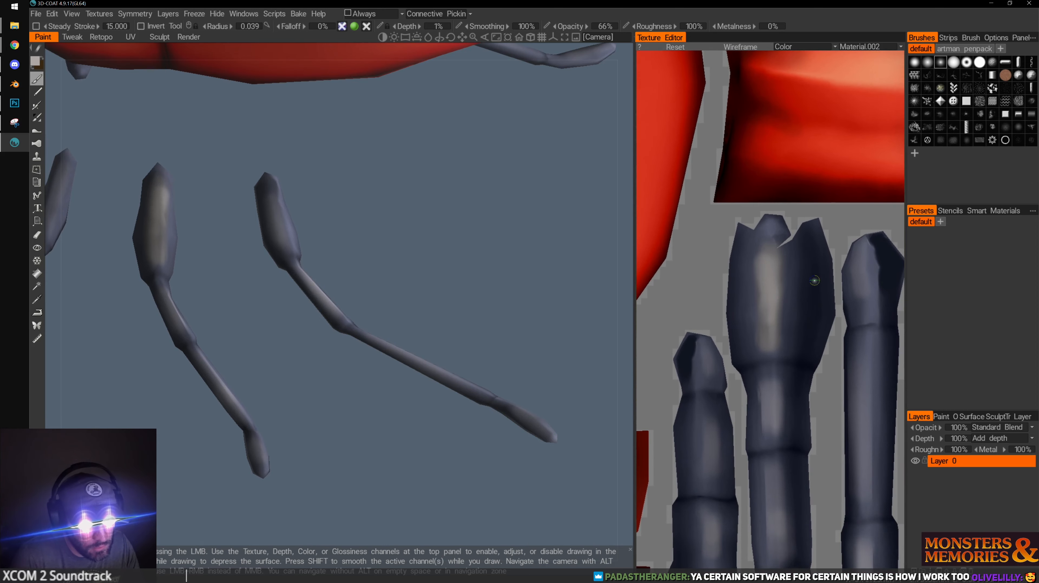
mouse_move(778, 275)
mouse_down()
mouse_move(772, 329)
mouse_move(766, 268)
mouse_up()
key(bracketright)
key(bracketright)
key(bracketright)
key(bracketright)
key(bracketright)
key(bracketright)
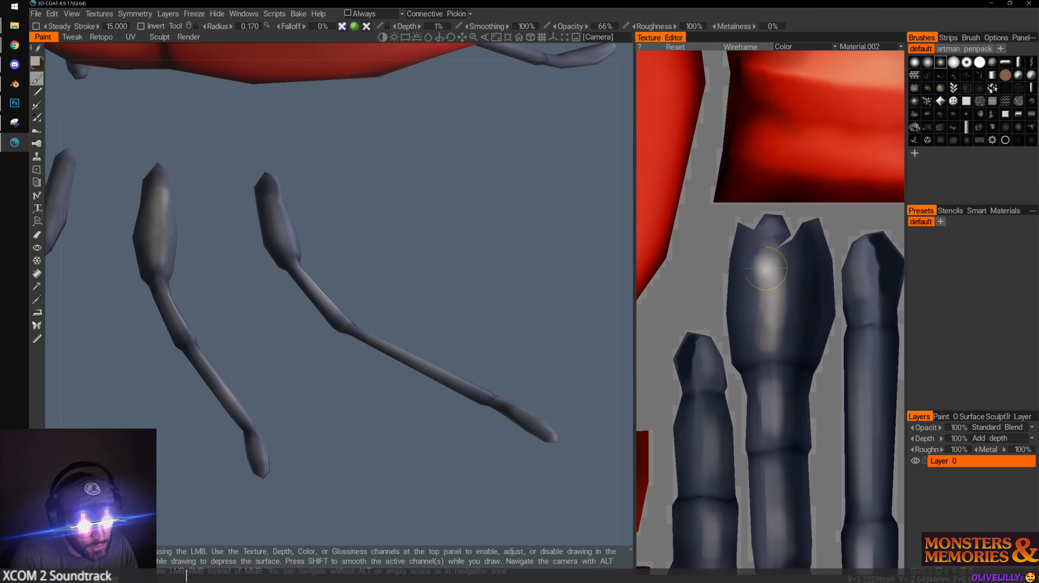
Reduce the brush radius to about 0.113 and add a highlight to the short leg's segment below its tip on the flat texture
key(bracketleft)
key(bracketleft)
key(bracketleft)
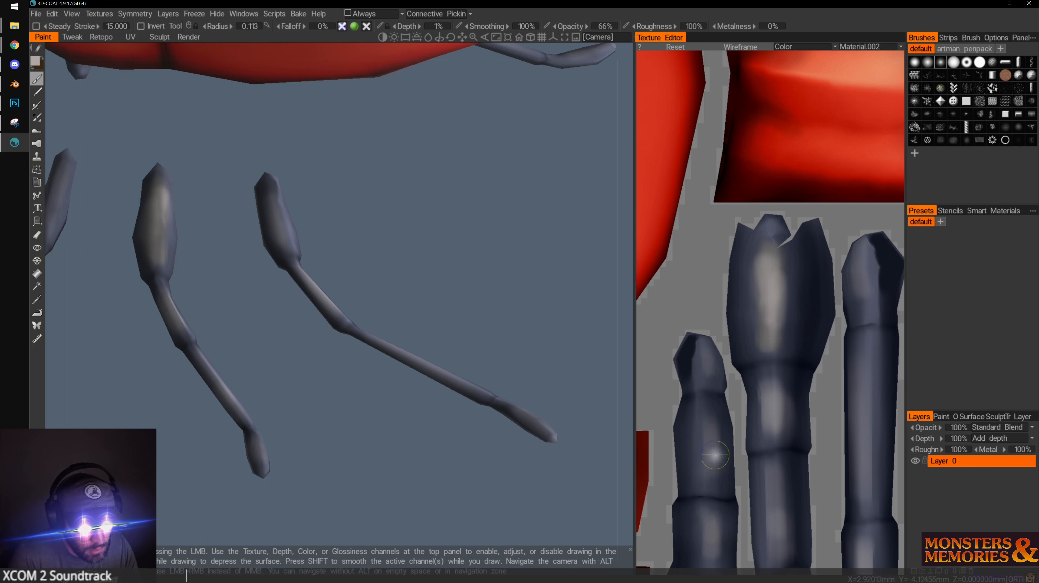
drag(702, 425, 713, 490)
Pick white and highlight the short leg's wide end and neighbouring segment on the flat texture, with brush radius about 0.145
key(v)
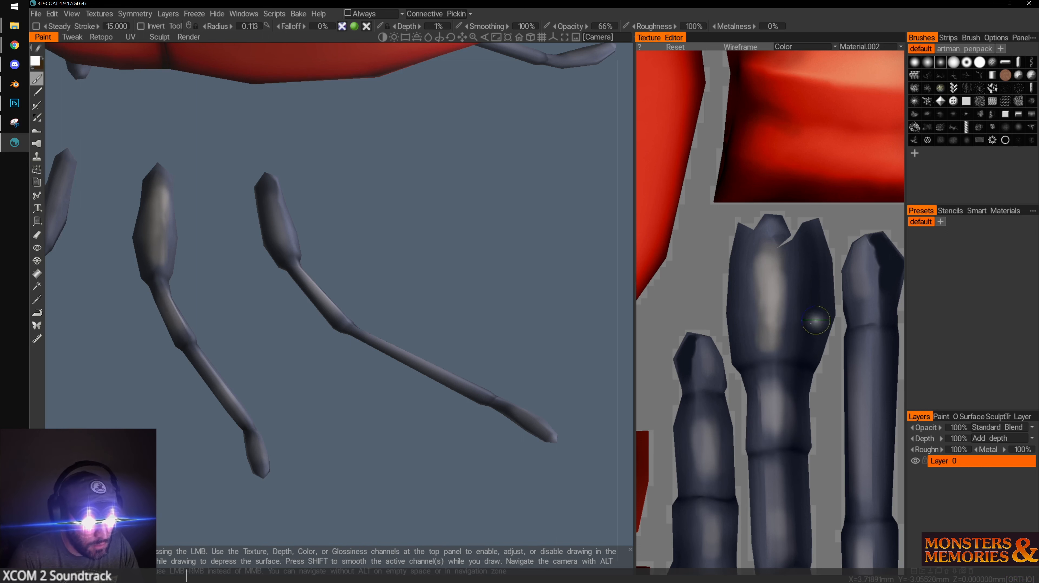
alt+middle_drag(728, 390, 716, 179)
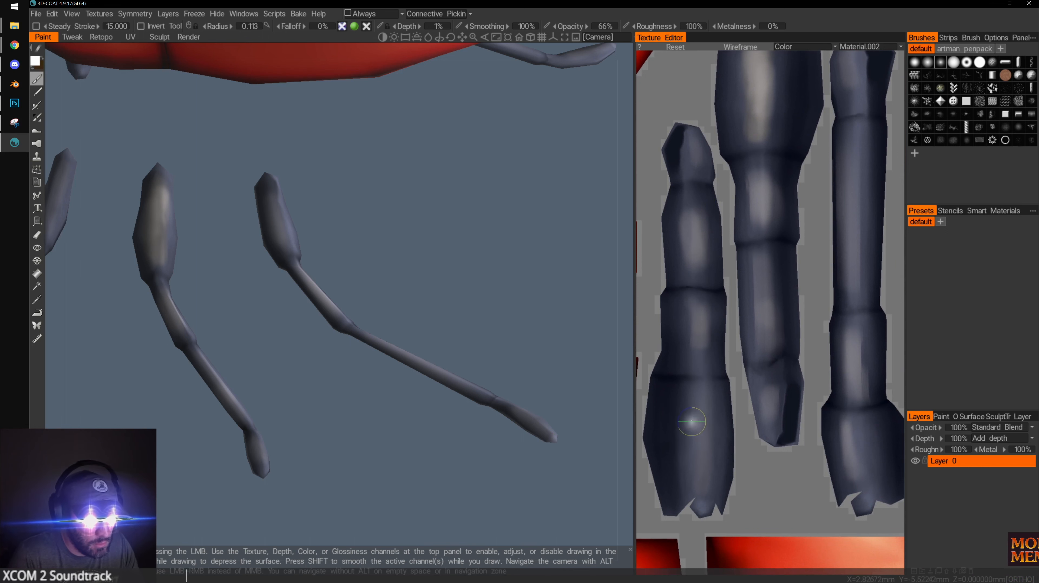
key(bracketright)
key(bracketright)
key(bracketright)
mouse_move(693, 444)
mouse_down()
mouse_move(699, 461)
mouse_move(701, 402)
mouse_up()
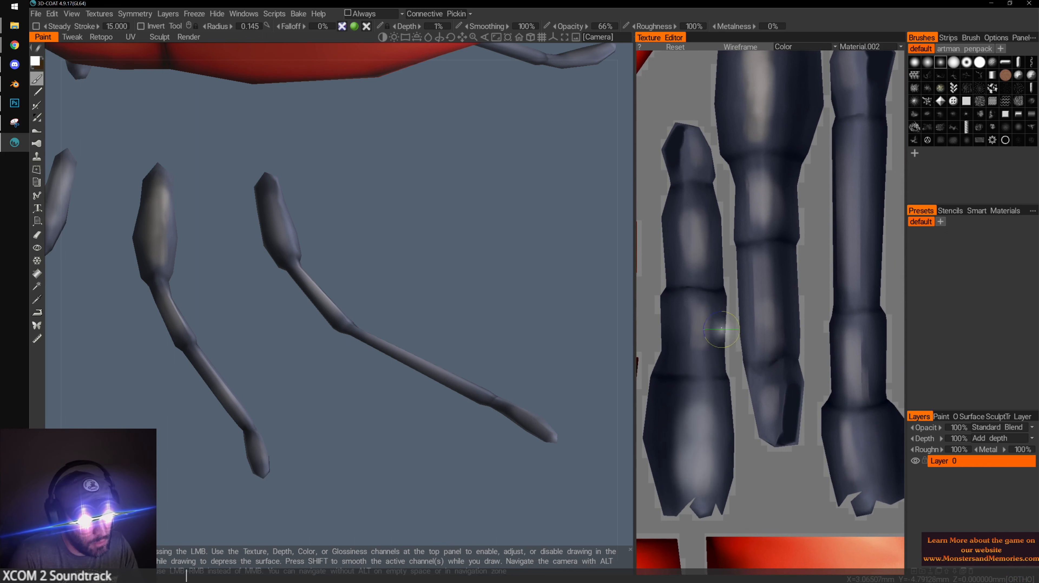
key(bracketleft)
mouse_move(696, 314)
mouse_down()
mouse_move(694, 363)
mouse_move(701, 347)
mouse_move(681, 325)
mouse_up()
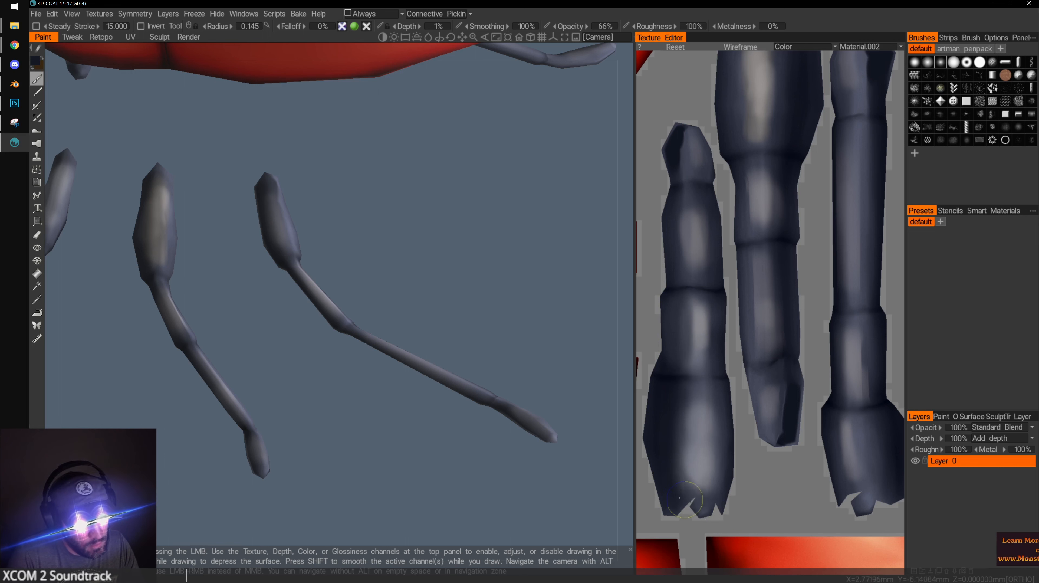
Lower the brush opacity to 49% and soften the widest leg segment's highlight with dark blue on the flat texture
alt+middle_drag(703, 499, 729, 502)
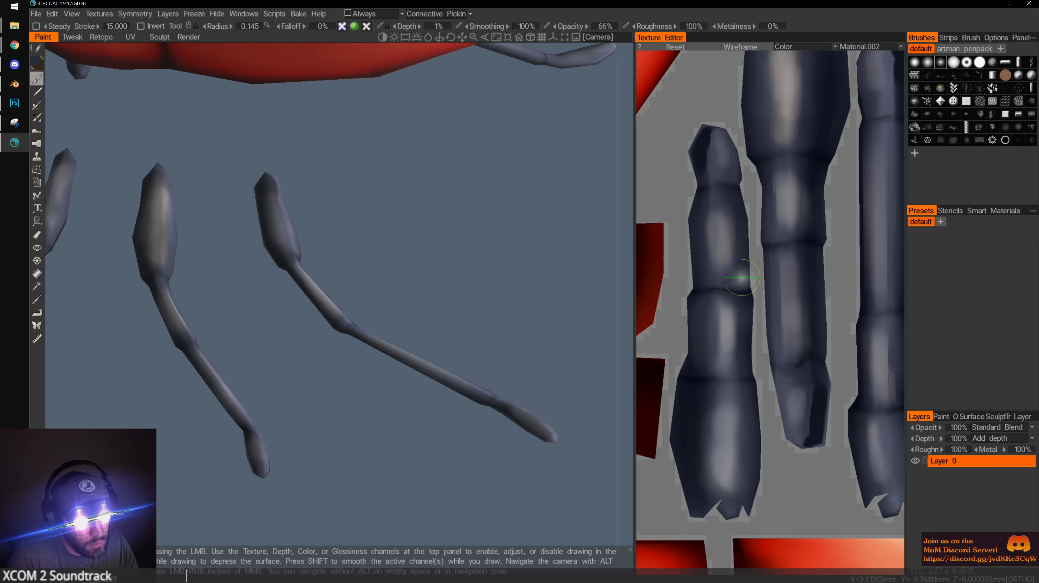
drag(576, 23, 556, 25)
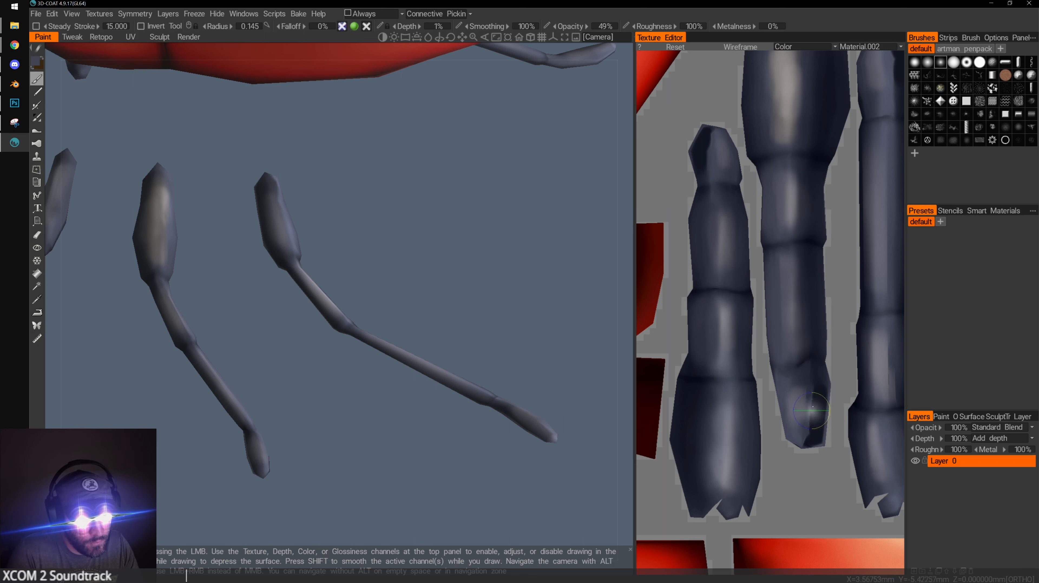
alt+middle_drag(835, 205, 798, 361)
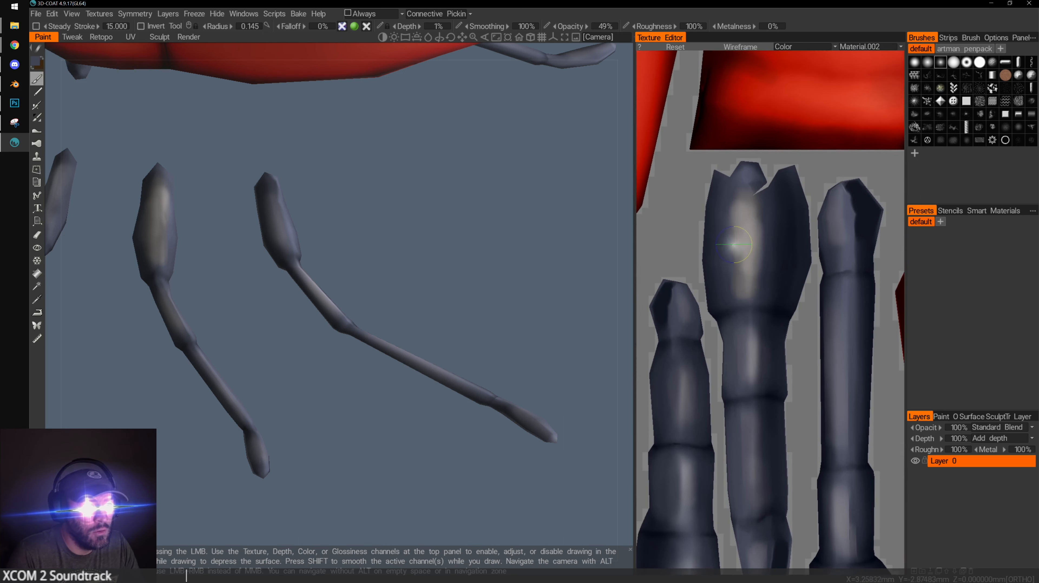
mouse_move(725, 294)
mouse_down()
mouse_move(728, 223)
mouse_move(730, 286)
mouse_up()
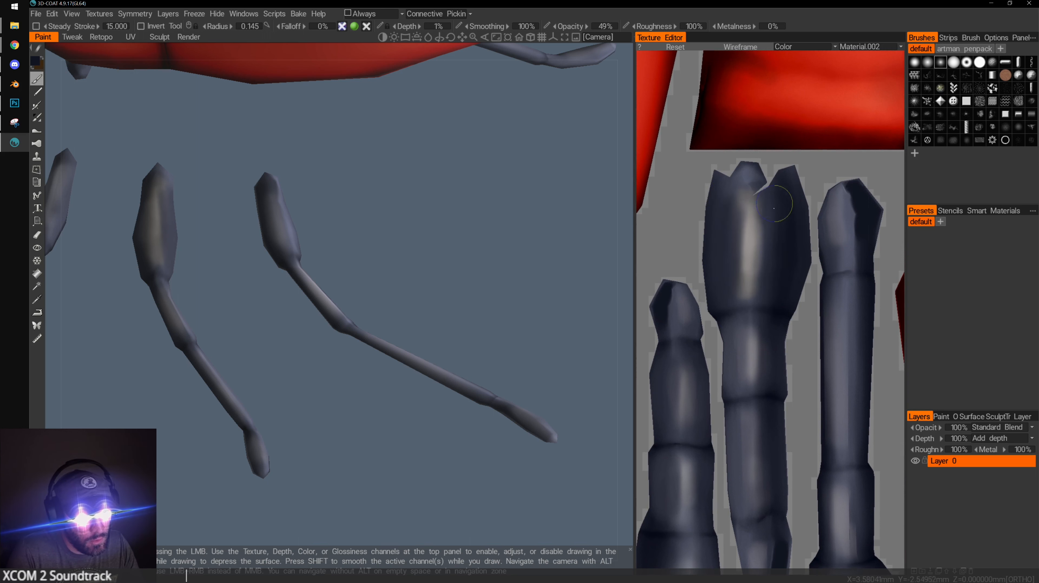
drag(764, 230, 766, 273)
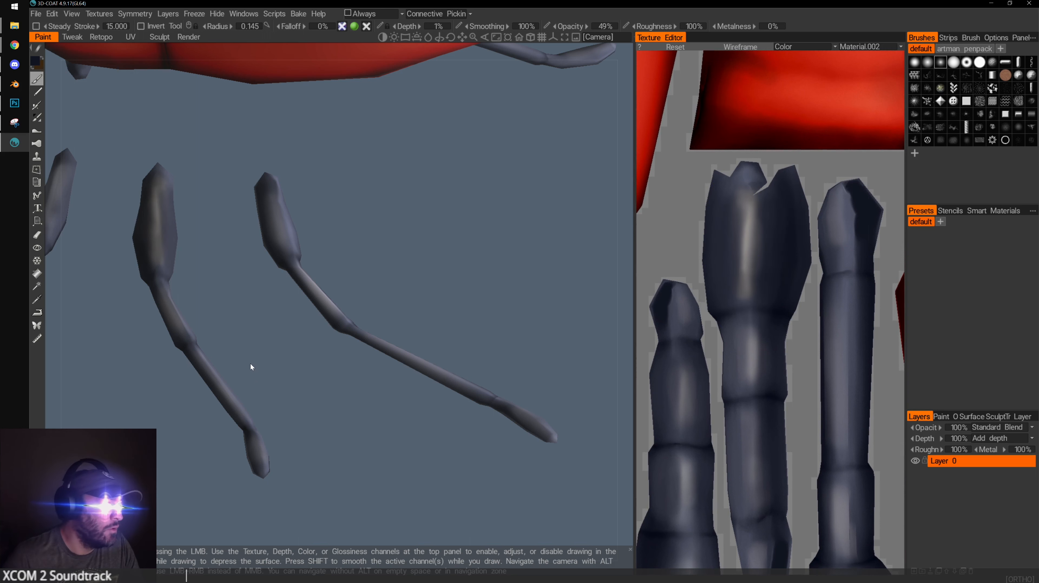
Start exporting the Color/albedo Map and choose png as the file type
scroll(251, 367, down, 4)
mouse_move(252, 367)
mouse_down()
mouse_move(247, 346)
mouse_move(355, 306)
mouse_move(302, 312)
mouse_up()
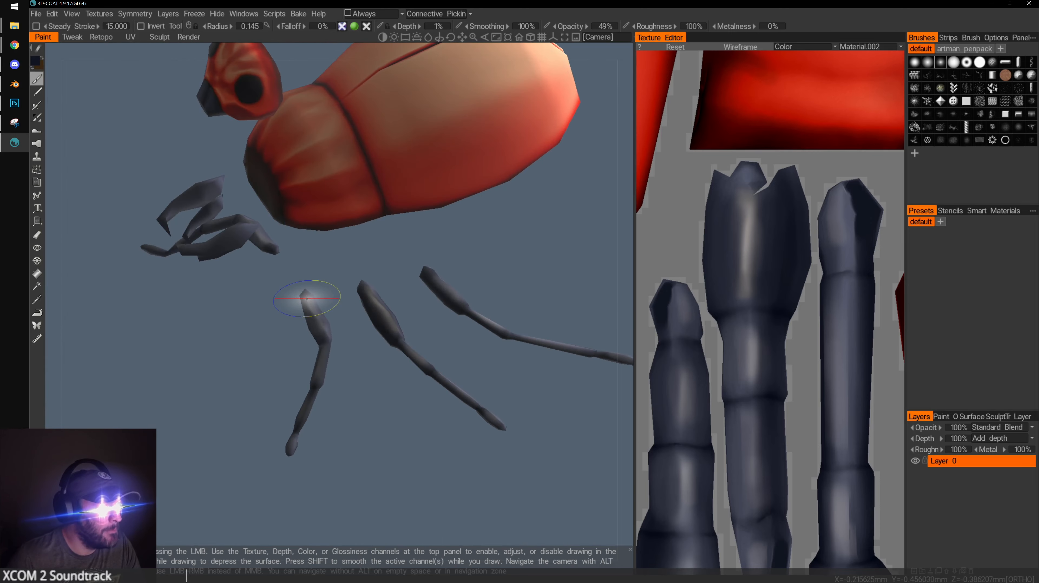
alt+middle_drag(320, 140, 301, 231)
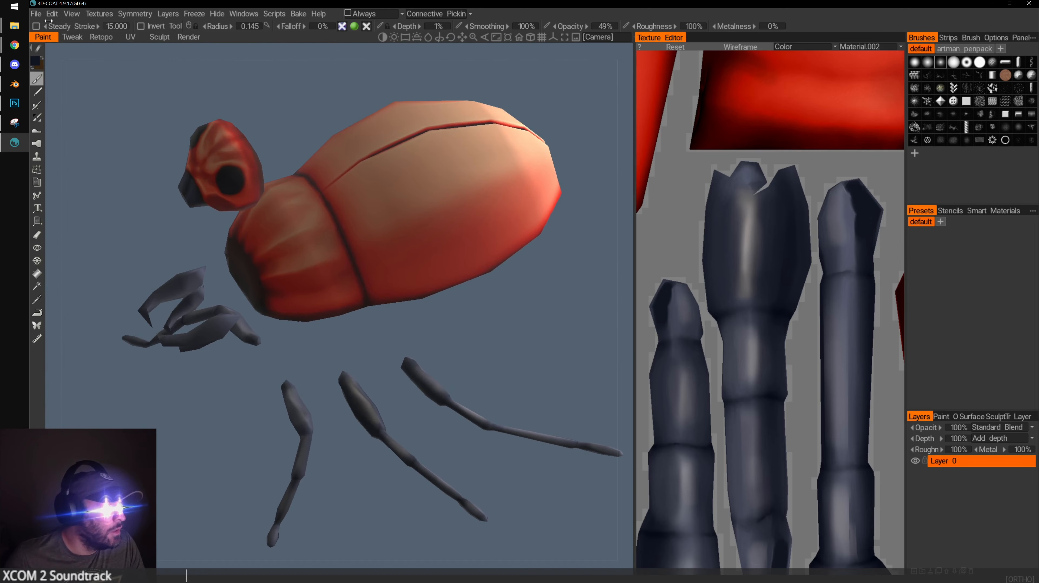
click(56, 15)
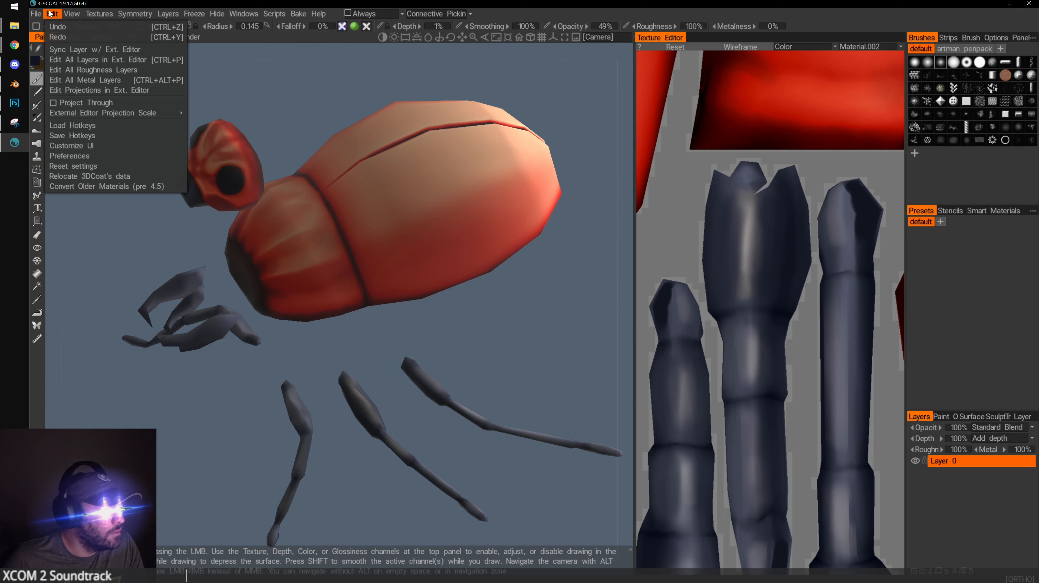
click(72, 14)
click(99, 14)
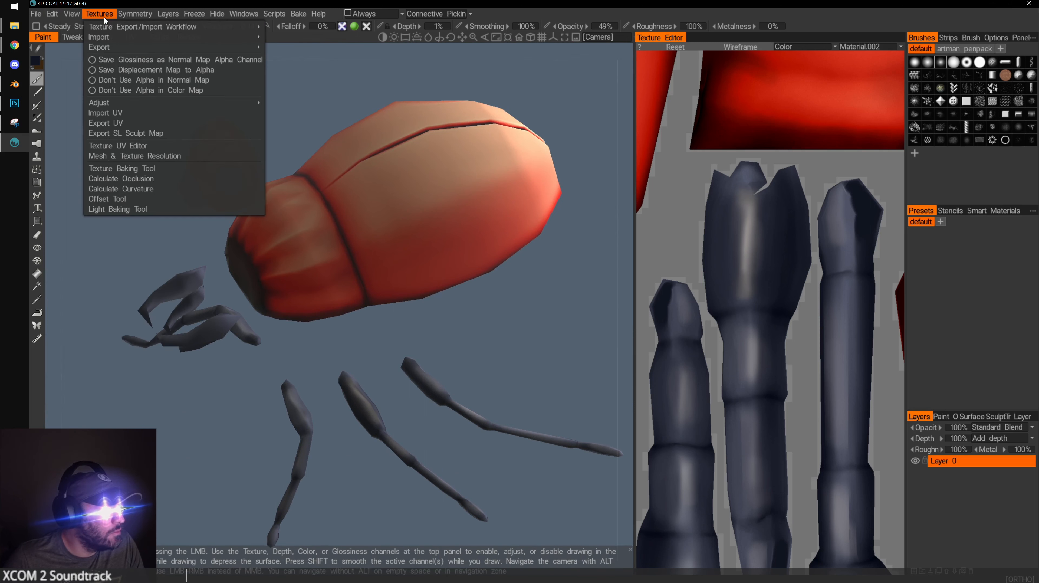
mouse_move(102, 46)
click(329, 55)
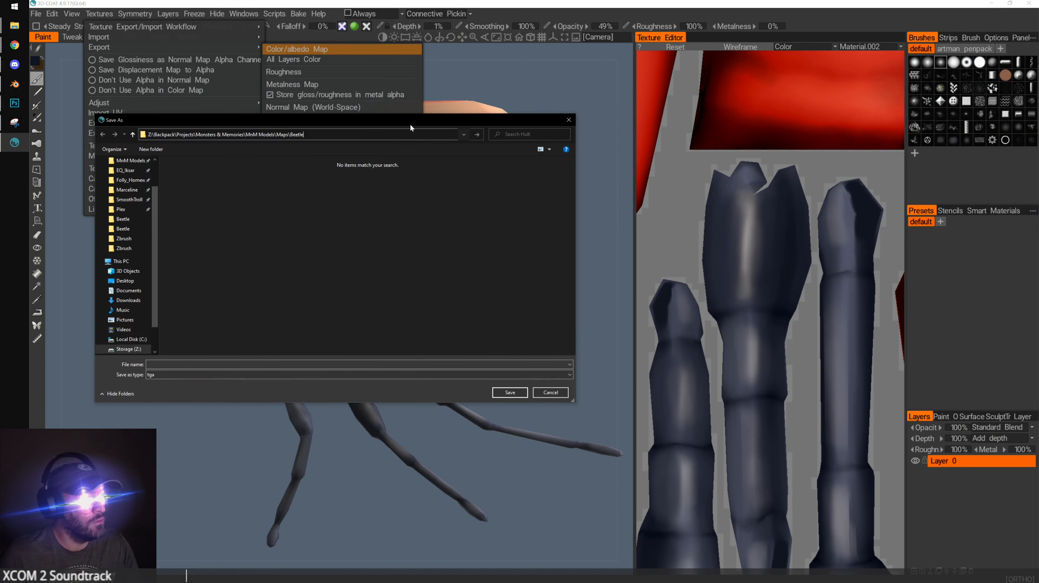
click(161, 377)
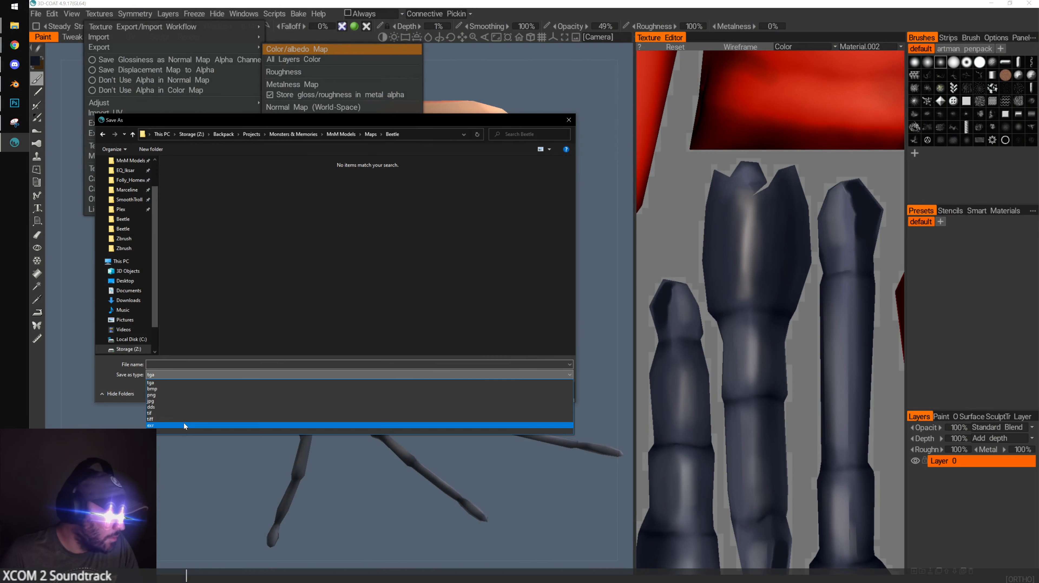
click(183, 395)
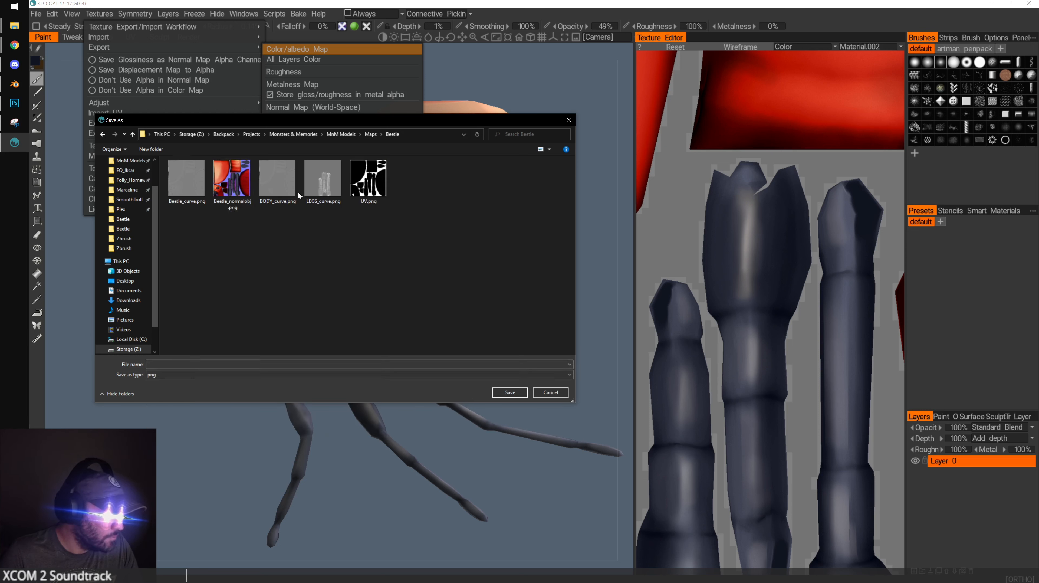
Name the exported map Beetle and save it in the Maps\Beetle folder
click(200, 185)
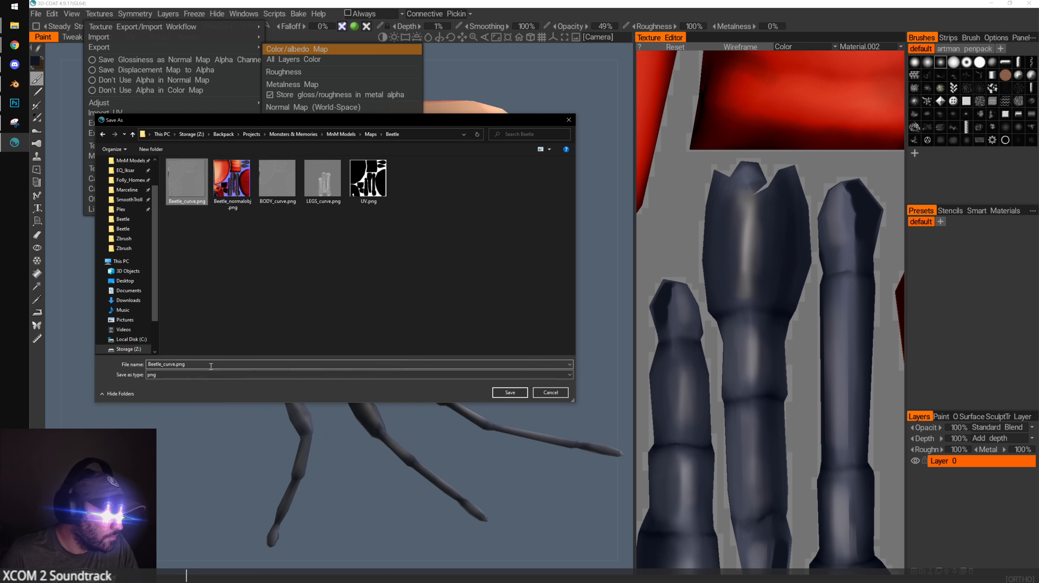
click(190, 364)
key(BackSpace)
key(BackSpace)
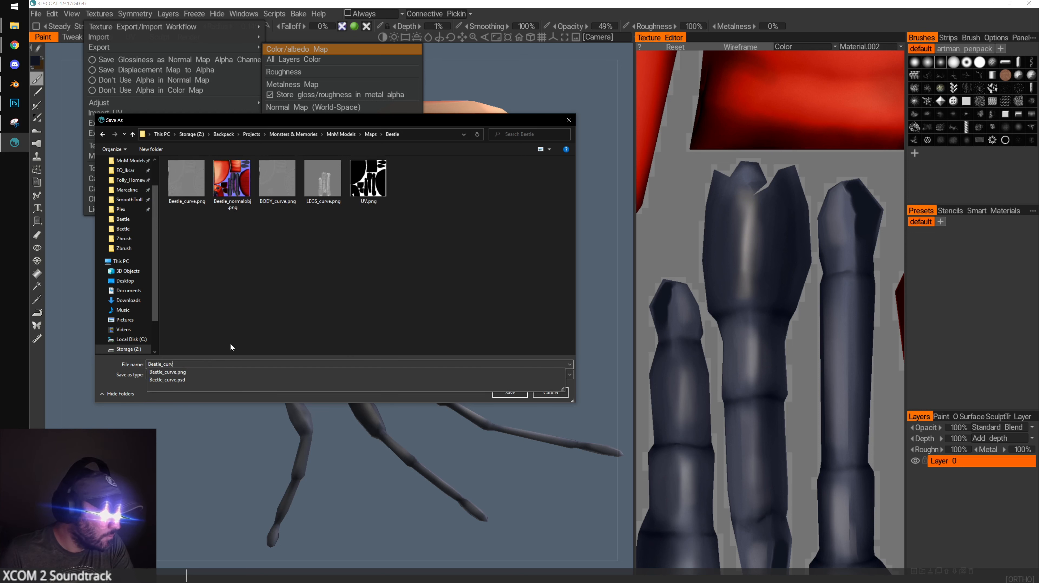
key(BackSpace)
key(BackSpace)
key(BackSpace)
key(BackSpace)
key(BackSpace)
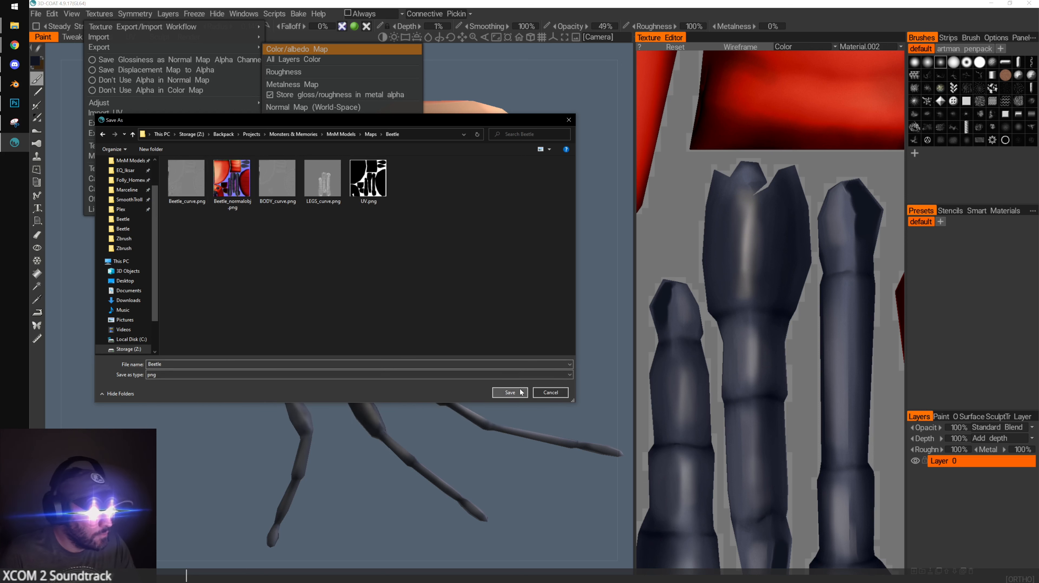
click(520, 392)
Switch to Blender, hide the PaintBeetle object and show the Low_Poly.001 collection
click(15, 84)
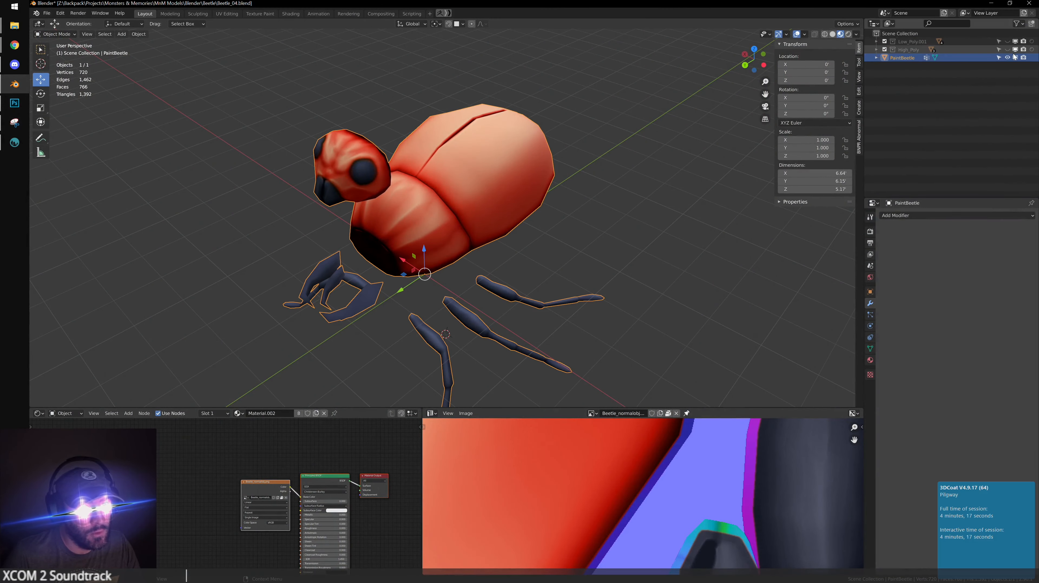
key(h)
click(876, 41)
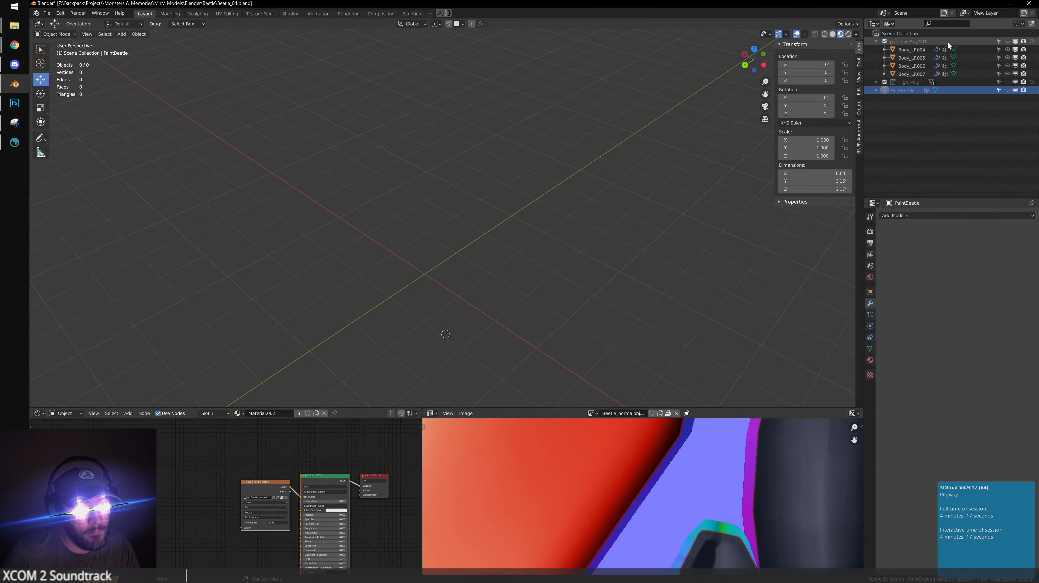
click(1008, 42)
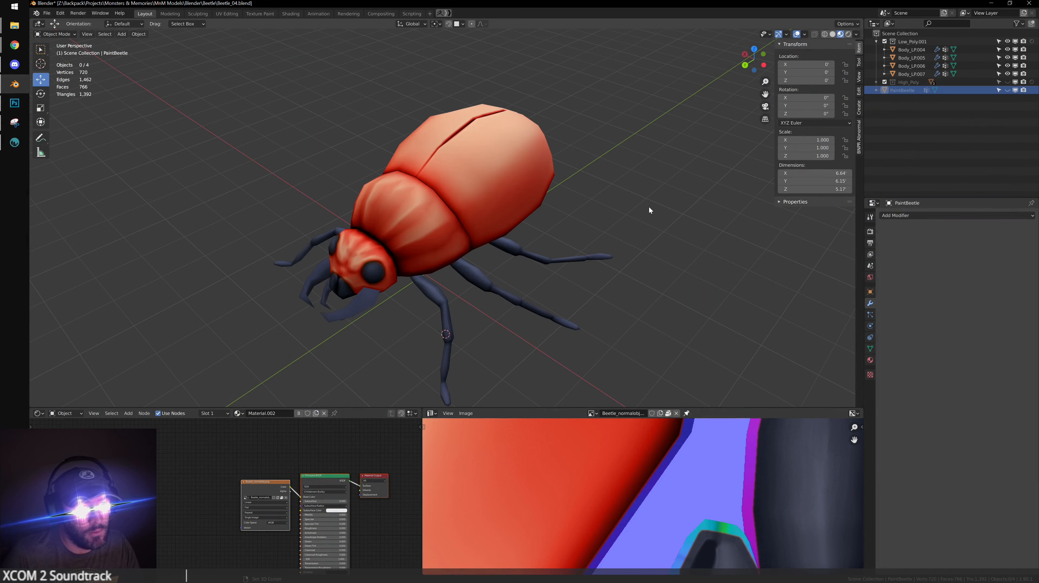
Replace the Base Color image of the beetle body's Material.002 with Beetle.png
click(533, 175)
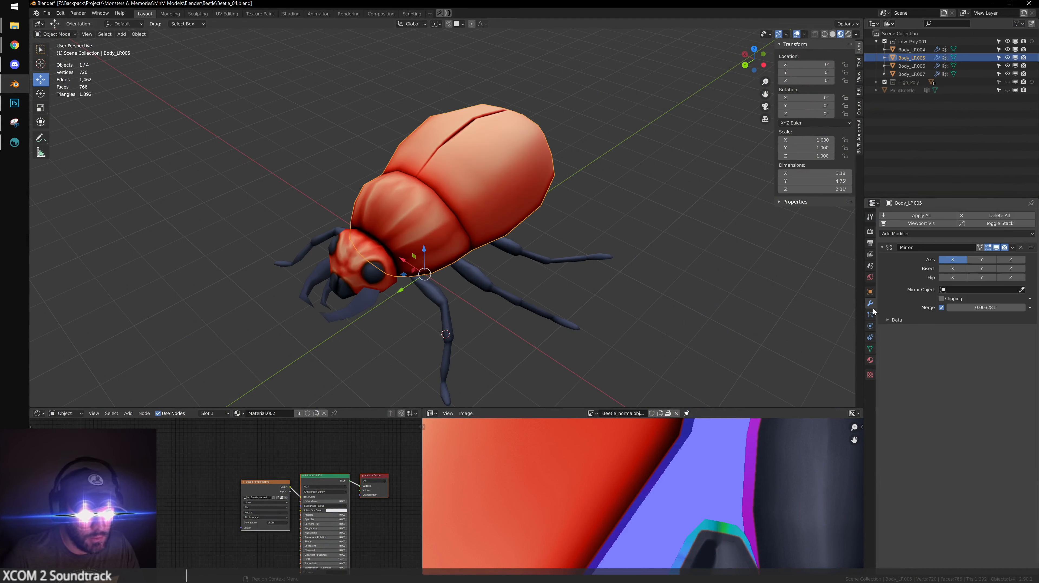
click(871, 360)
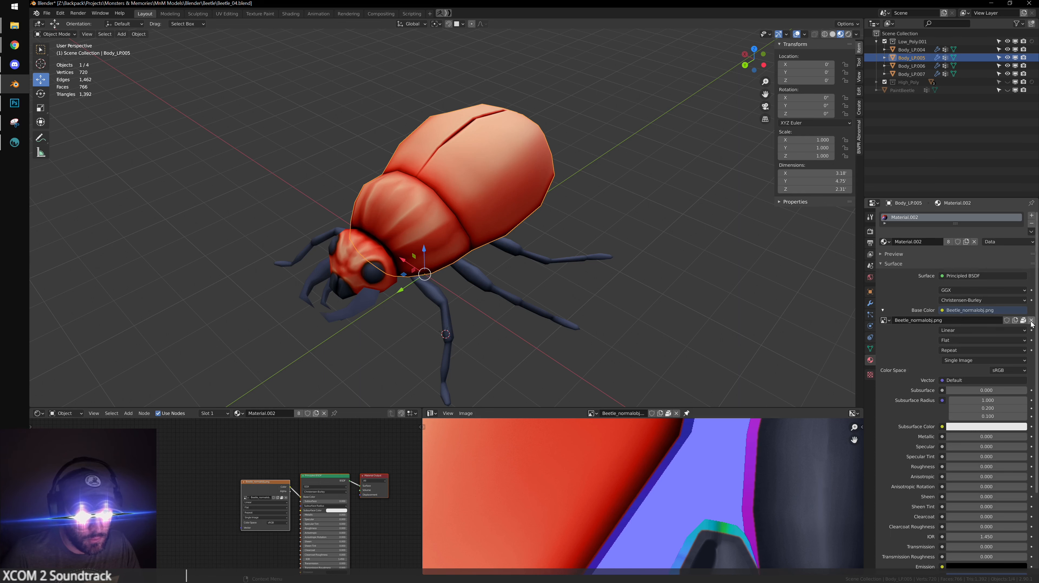
click(1017, 322)
click(1017, 320)
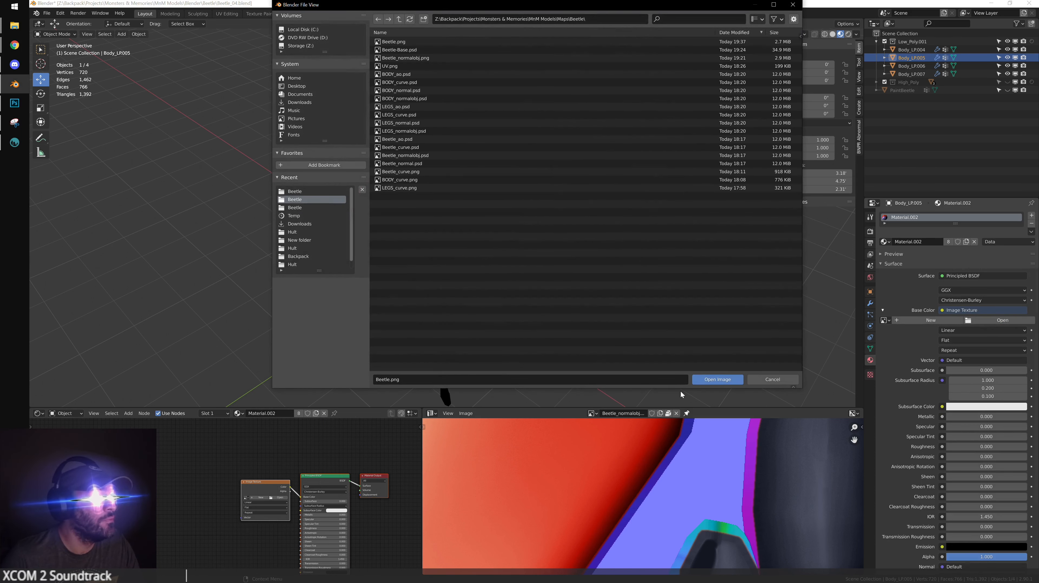
click(718, 380)
Examine the newly textured beetle from several sides, including a close look at the legs
middle_drag(499, 279, 575, 280)
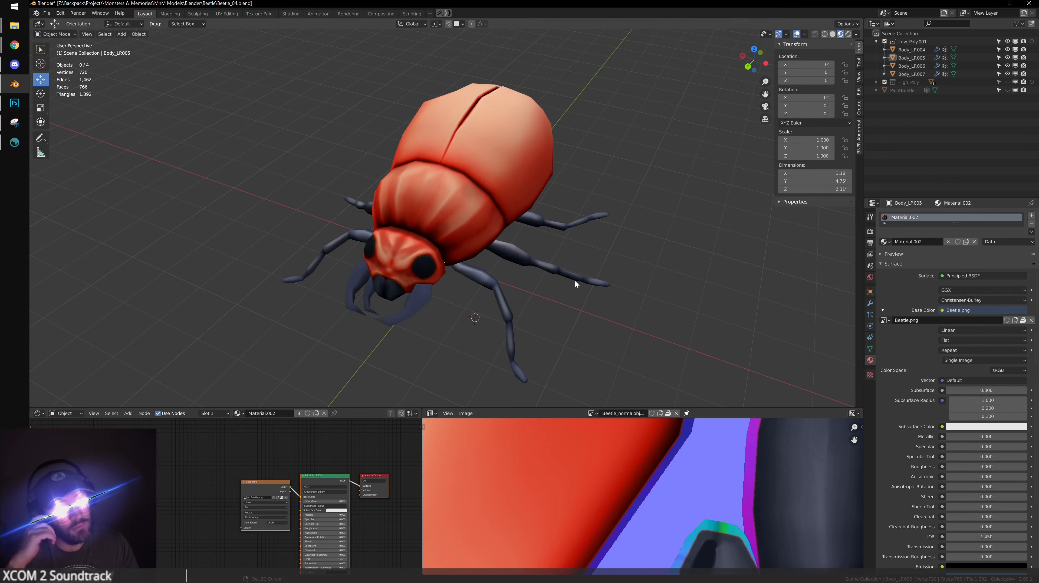
middle_drag(728, 260, 514, 281)
scroll(506, 179, up, 3)
middle_drag(505, 179, 425, 192)
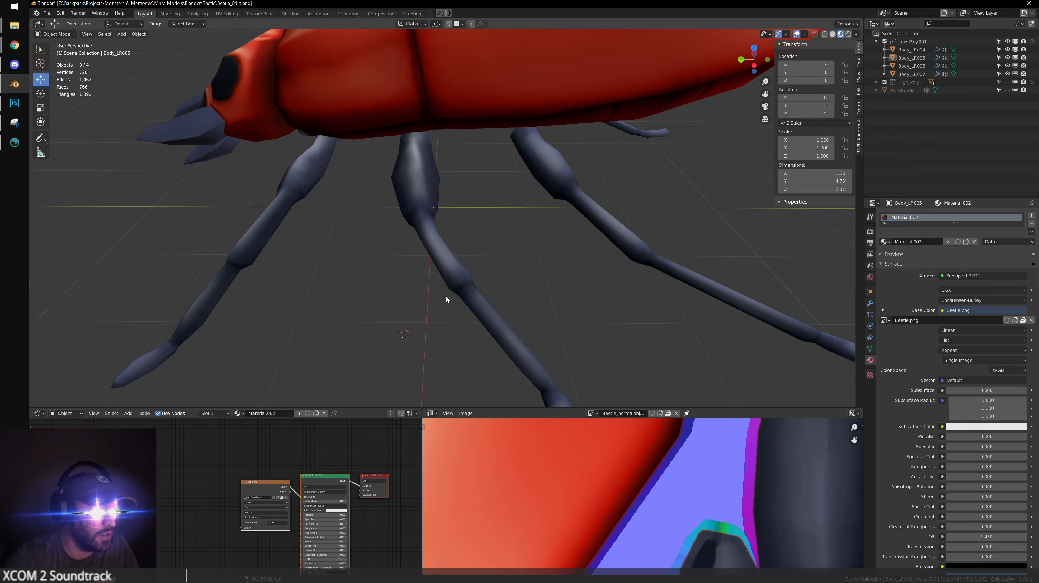
middle_drag(446, 297, 294, 184)
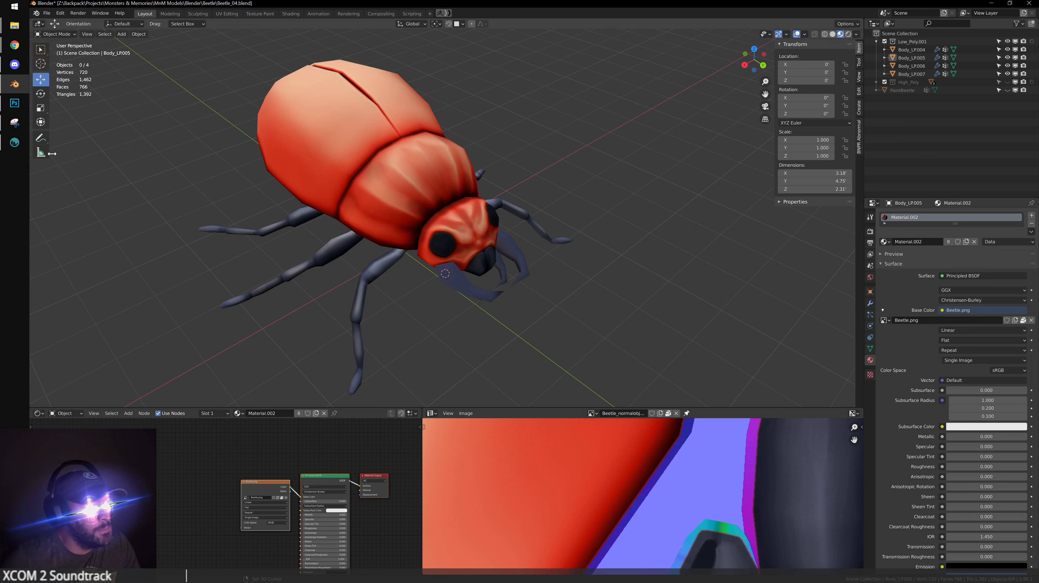
Switch to 3D-Coat, sample the dark red of the thorax front and start brushing it over the mandibles
click(19, 142)
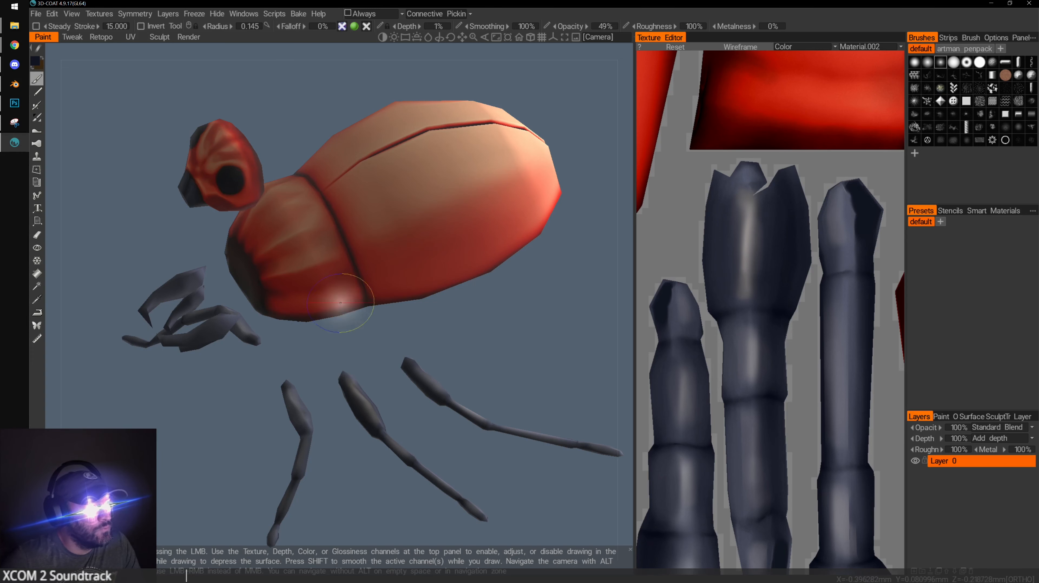
alt+drag(343, 303, 198, 288)
alt+right_drag(199, 288, 342, 328)
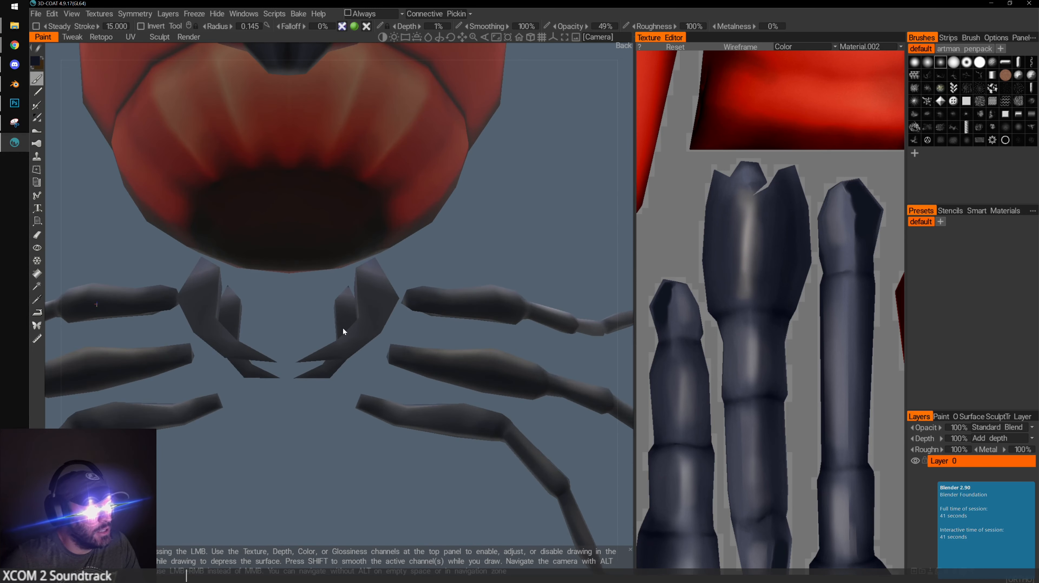
alt+drag(285, 359, 368, 375)
alt+middle_drag(367, 330, 435, 297)
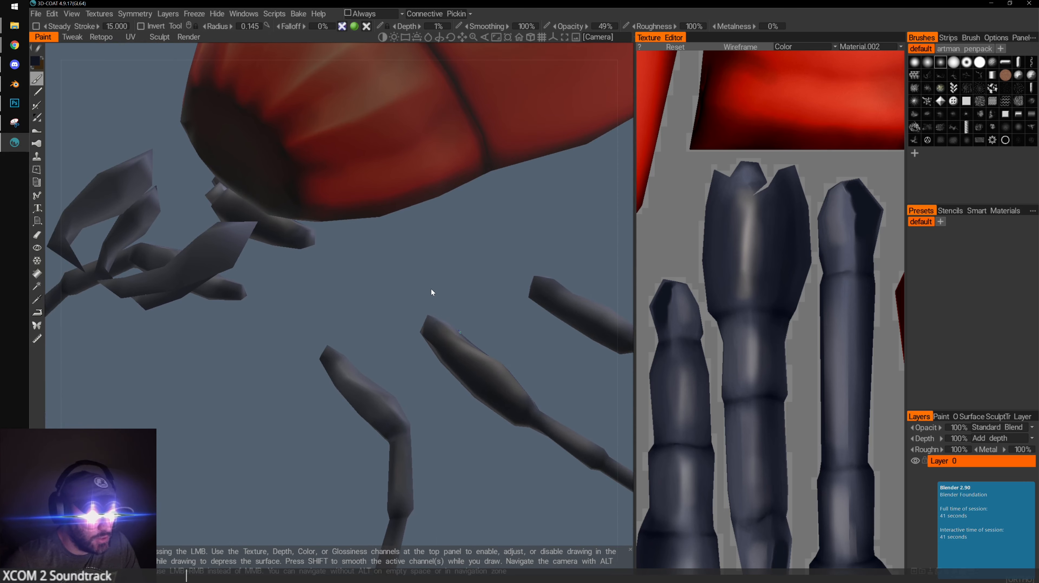
mouse_move(477, 353)
alt+mouse_down()
mouse_move(468, 304)
mouse_move(498, 317)
alt+mouse_up()
mouse_move(312, 329)
alt+mouse_down()
mouse_move(336, 346)
mouse_move(339, 412)
alt+mouse_up()
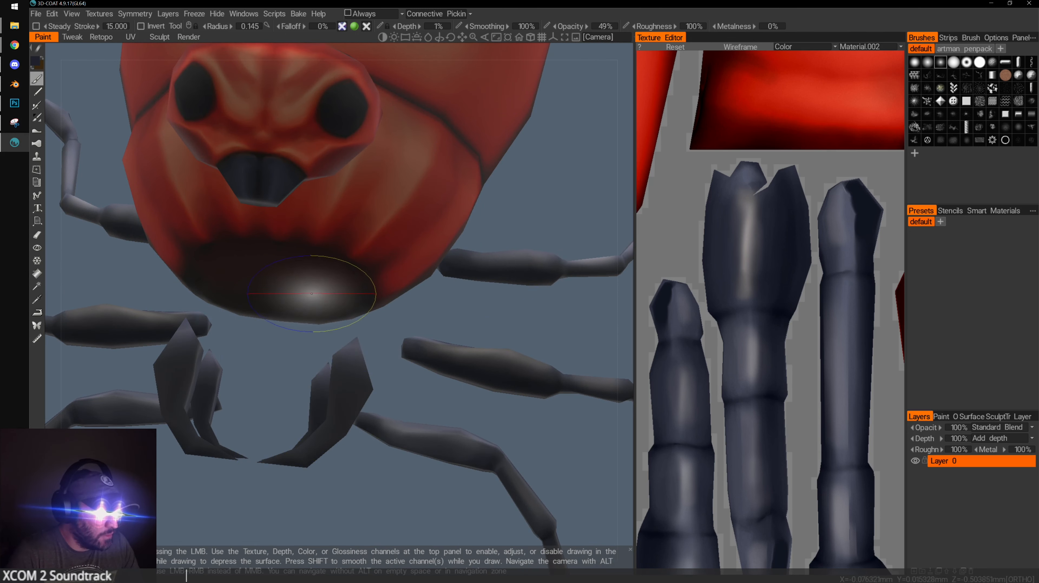
key(v)
drag(345, 397, 350, 360)
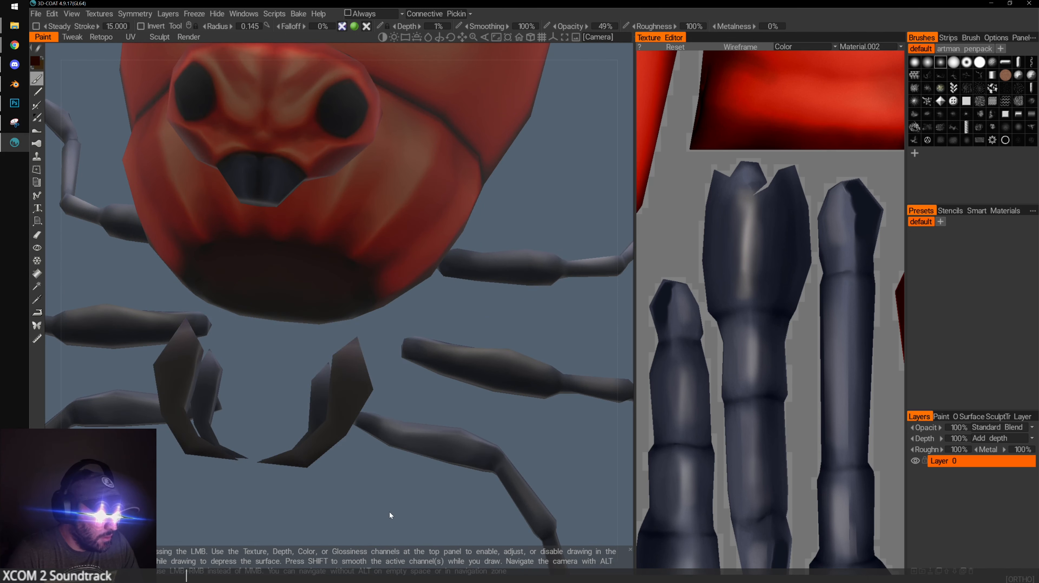
Brush dark red over the sides and tips of the mandibles on the 3D model
alt+drag(390, 514, 513, 374)
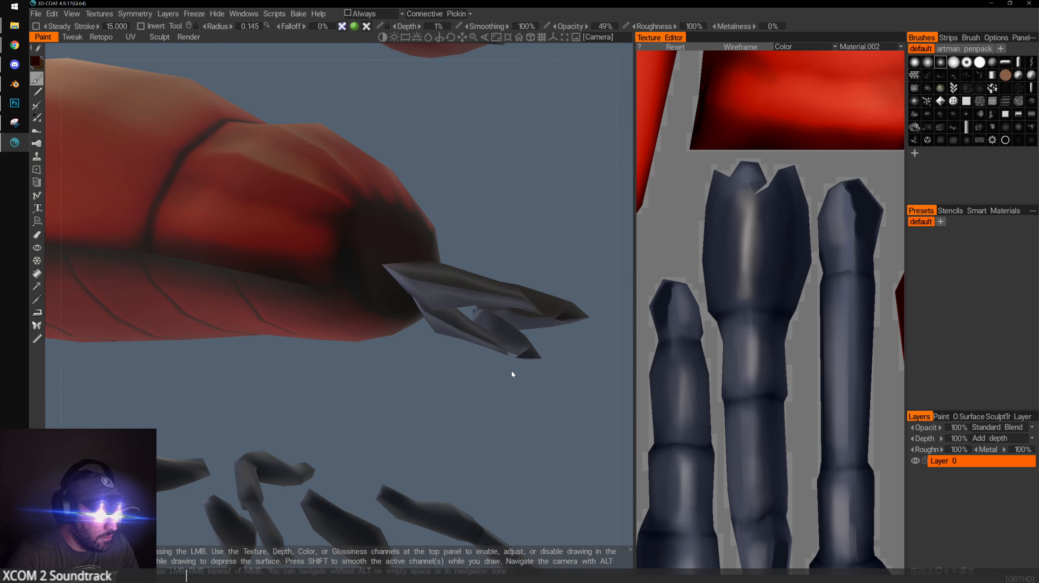
alt+drag(464, 325, 471, 425)
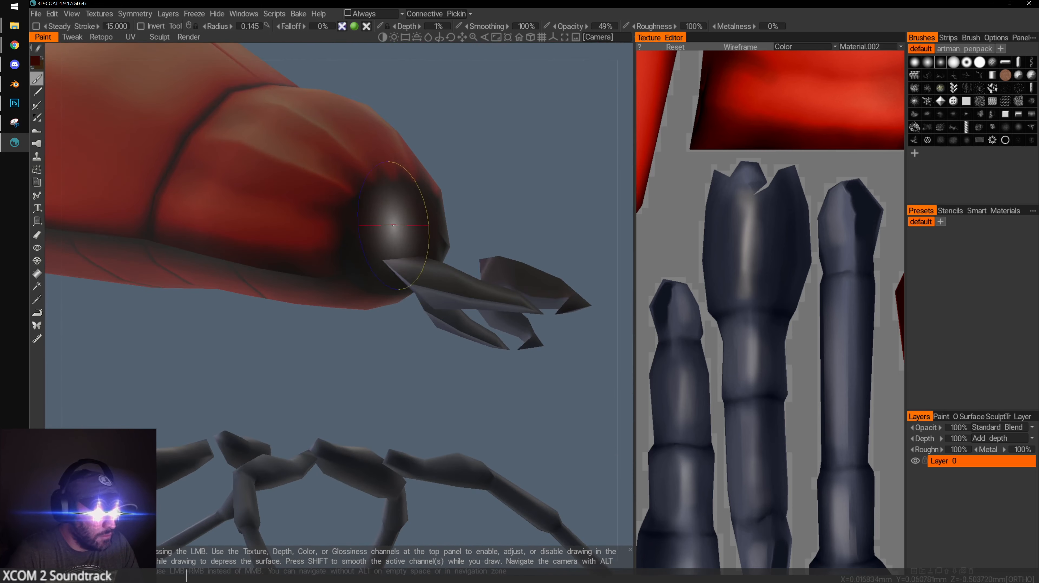
mouse_move(393, 225)
alt+mouse_down()
mouse_move(487, 371)
mouse_move(519, 335)
alt+mouse_up()
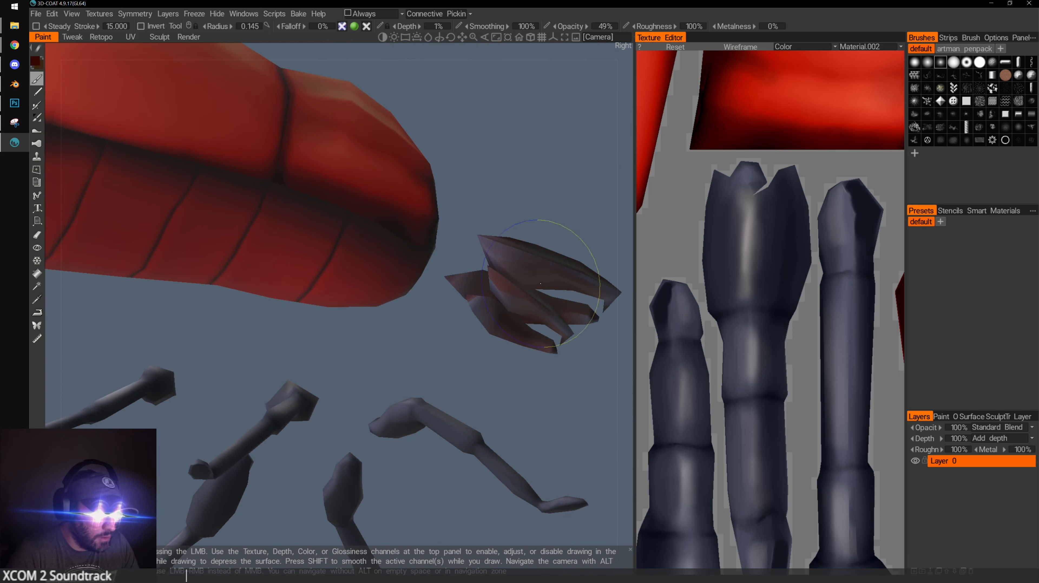
mouse_move(541, 284)
alt+mouse_down()
mouse_move(550, 359)
mouse_move(511, 326)
mouse_move(578, 327)
alt+mouse_up()
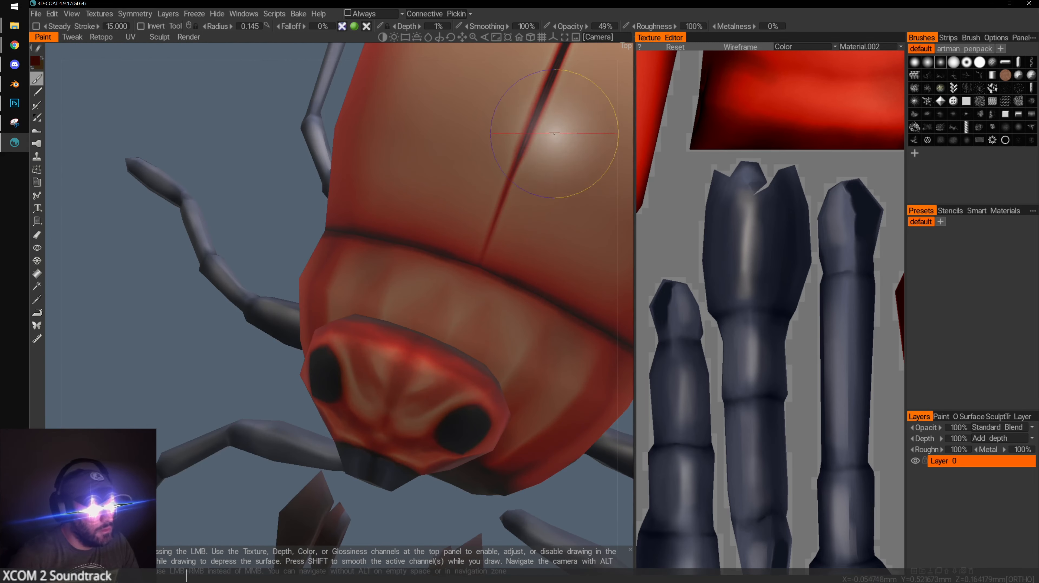
alt+right_drag(554, 133, 422, 341)
alt+middle_drag(502, 385, 505, 246)
alt+middle_drag(522, 285, 421, 279)
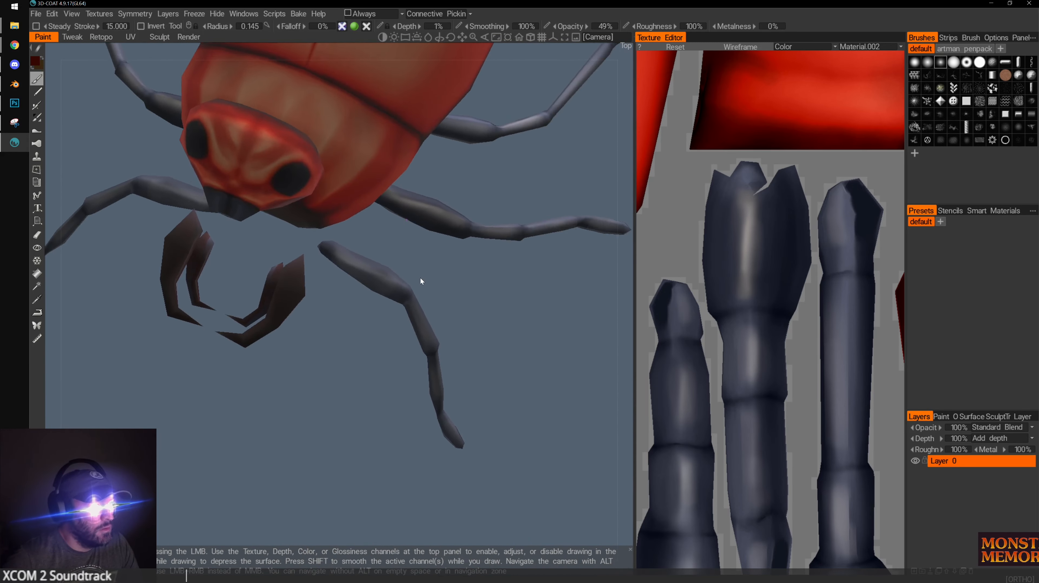
Enlarge the brush radius to 0.217 and cover both mandible islands with dark red in the Texture Editor
alt+drag(420, 278, 341, 271)
alt+right_drag(341, 271, 381, 268)
mouse_move(381, 267)
alt+mouse_down()
mouse_move(394, 441)
mouse_move(422, 274)
mouse_move(418, 222)
alt+mouse_up()
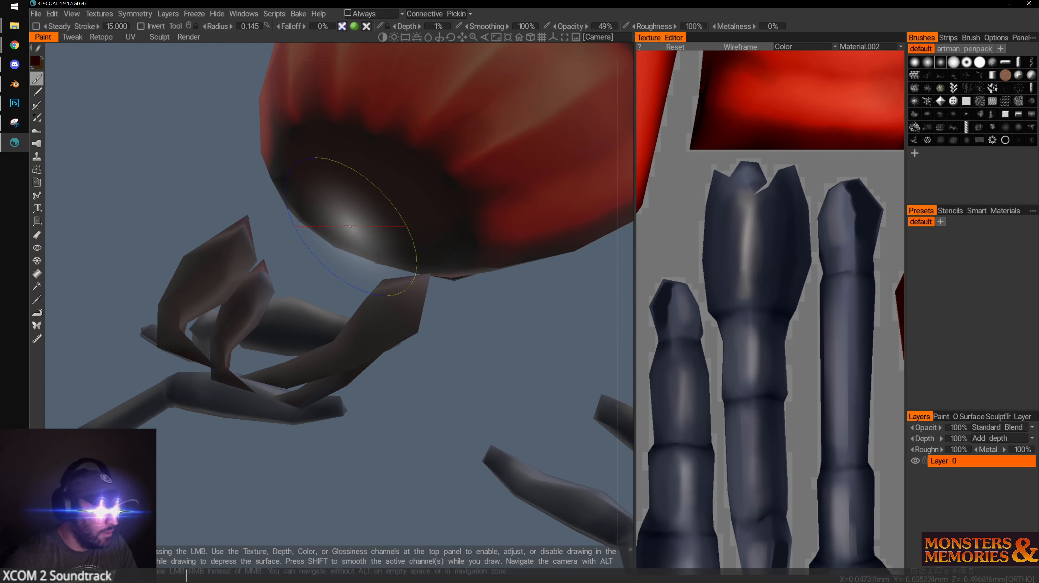
mouse_move(448, 428)
alt+mouse_down()
mouse_move(421, 431)
mouse_move(532, 328)
alt+mouse_up()
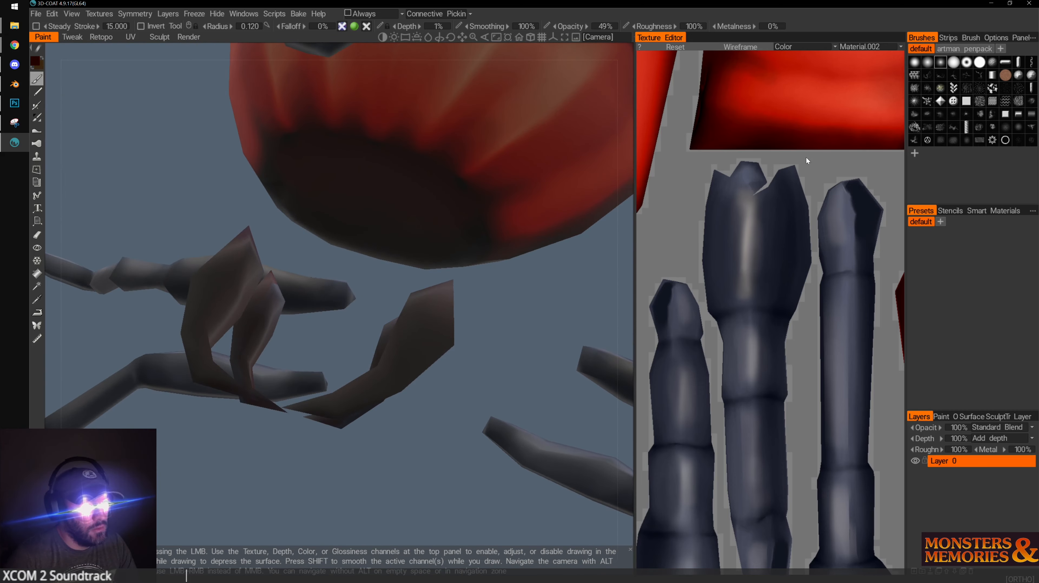
mouse_move(824, 222)
alt+middle_down()
mouse_move(778, 270)
mouse_move(758, 341)
alt+middle_up()
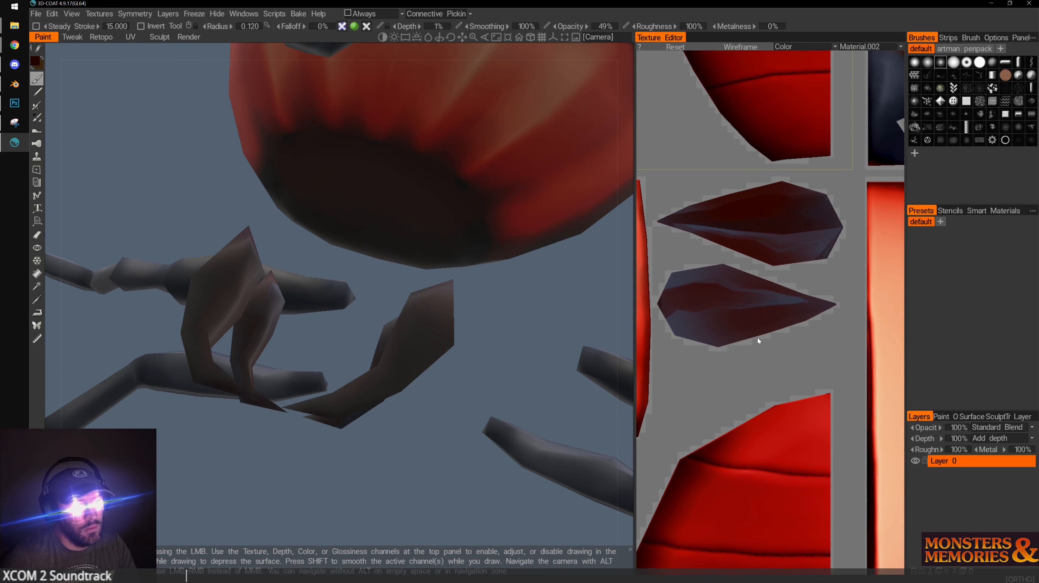
key(bracketright)
key(bracketright)
key(bracketright)
key(bracketright)
key(bracketright)
key(bracketright)
mouse_move(723, 313)
mouse_down()
mouse_move(715, 295)
mouse_move(711, 311)
mouse_move(725, 300)
mouse_move(810, 301)
mouse_up()
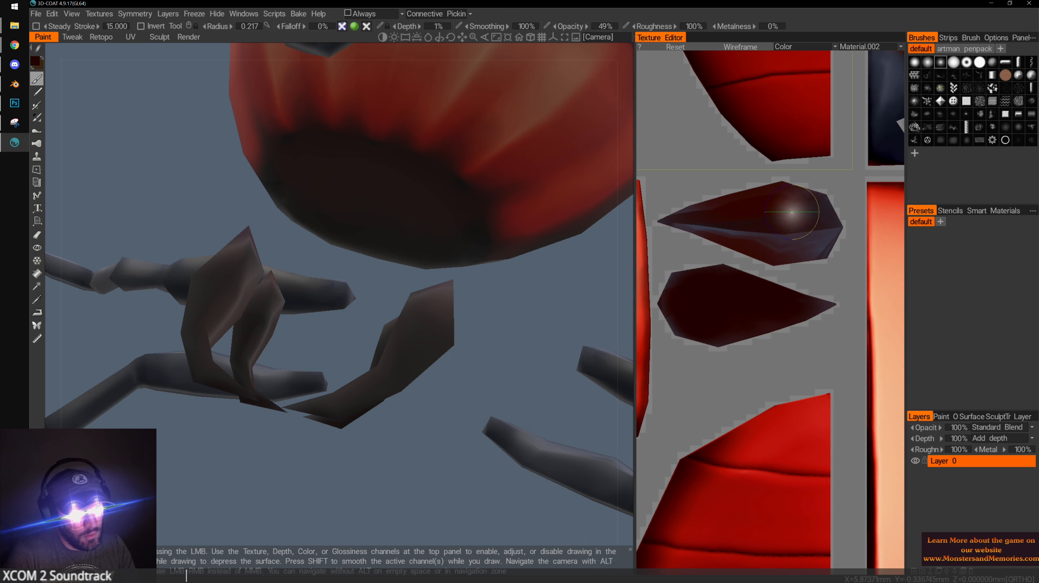
mouse_move(793, 213)
mouse_down()
mouse_move(827, 246)
mouse_move(811, 250)
mouse_up()
mouse_move(805, 252)
mouse_down()
mouse_move(739, 234)
mouse_move(752, 229)
mouse_up()
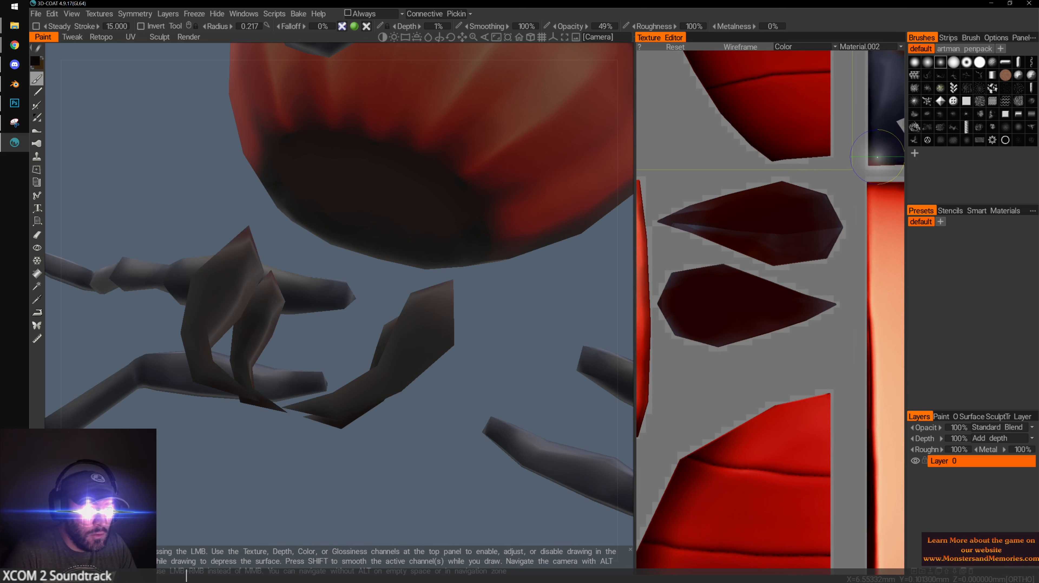
Sample the near-black blue from a neighbouring dark island and paint it over both mandible islands
key(v)
drag(733, 213, 701, 227)
alt+middle_drag(707, 213, 722, 287)
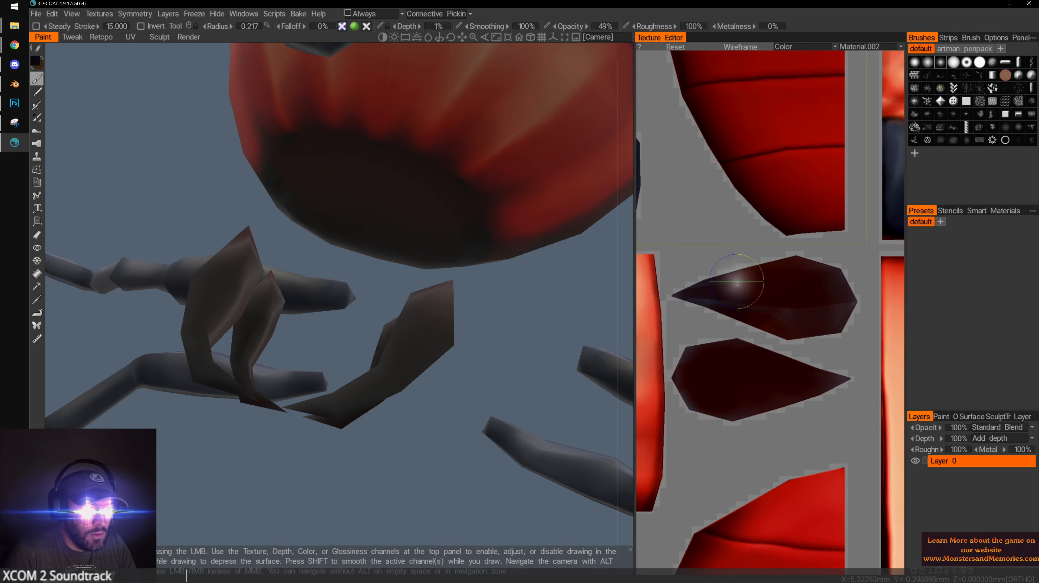
drag(745, 282, 792, 279)
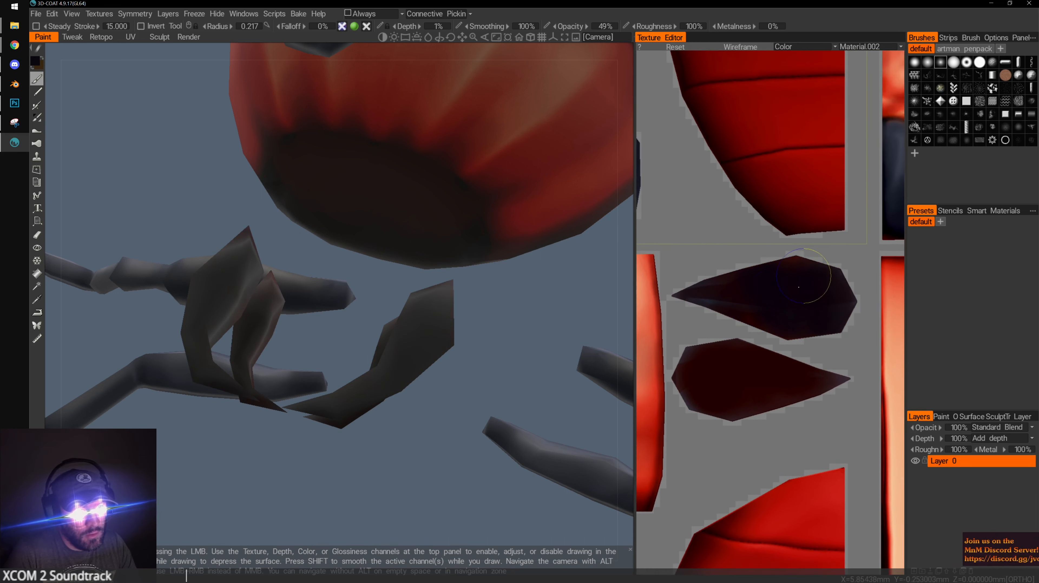
drag(762, 397, 751, 385)
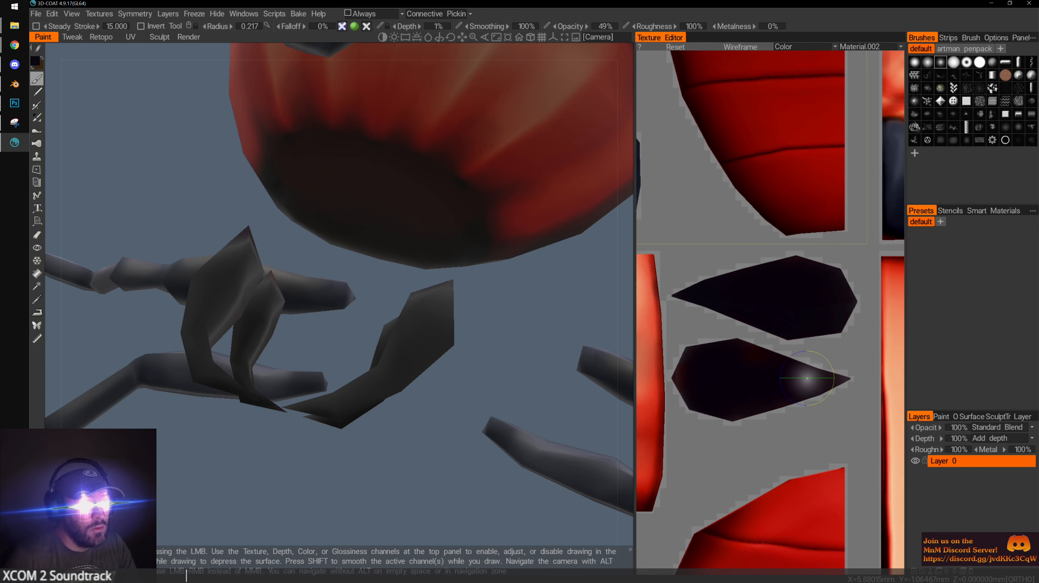
Set the paint colour to a pale warm grey with hue 33.199, saturation 6% and lightness 83%
alt+right_drag(492, 265, 351, 265)
alt+drag(351, 266, 392, 368)
scroll(786, 436, down, 5)
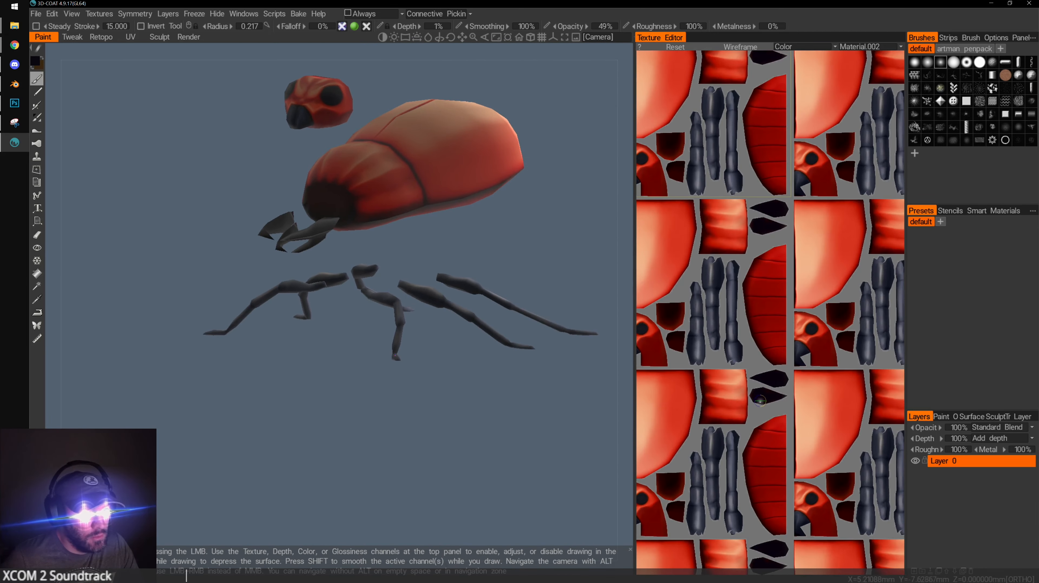
scroll(680, 351, up, 8)
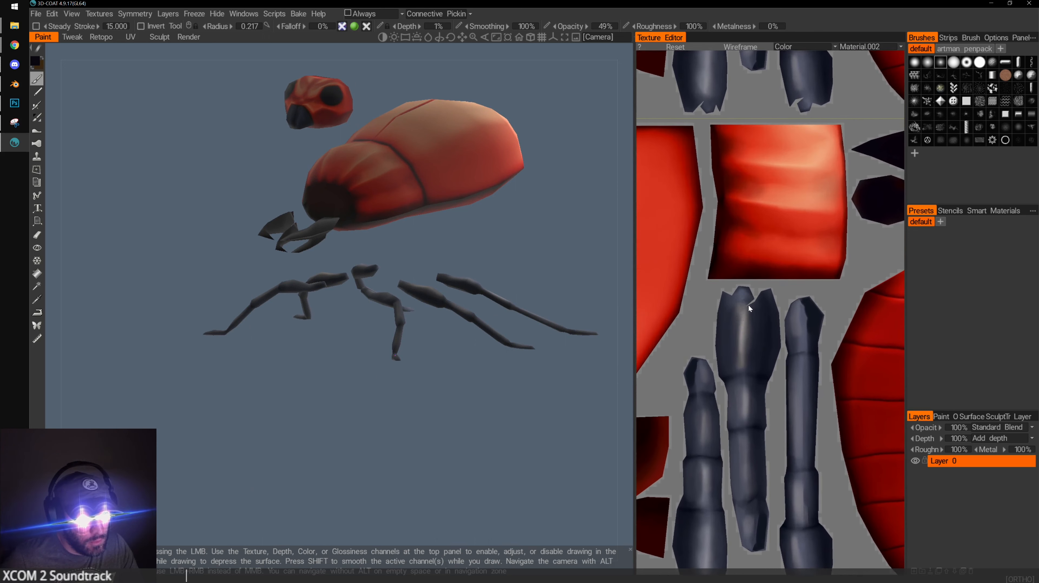
scroll(674, 294, up, 3)
scroll(694, 229, down, 2)
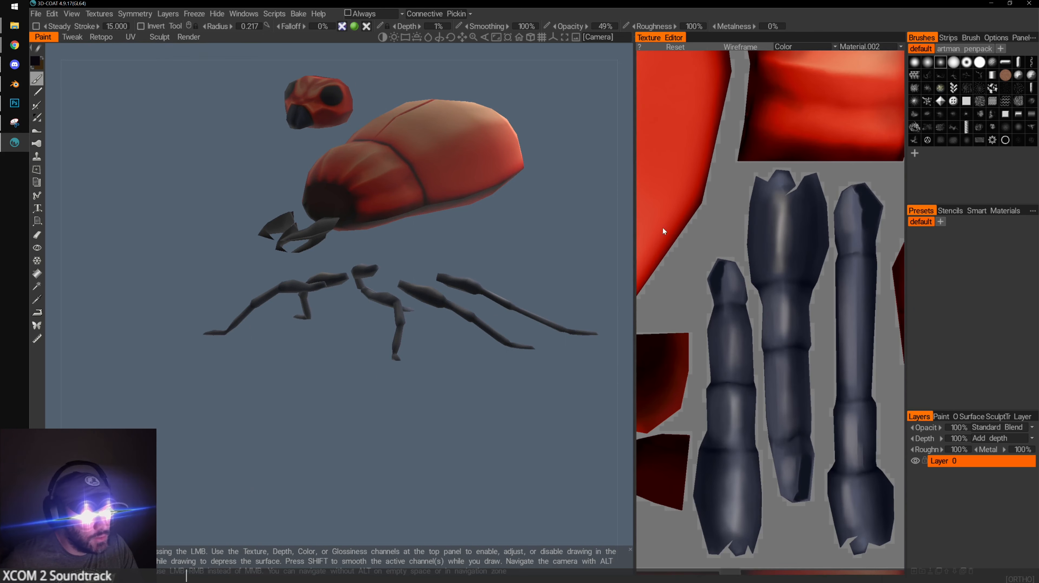
click(37, 61)
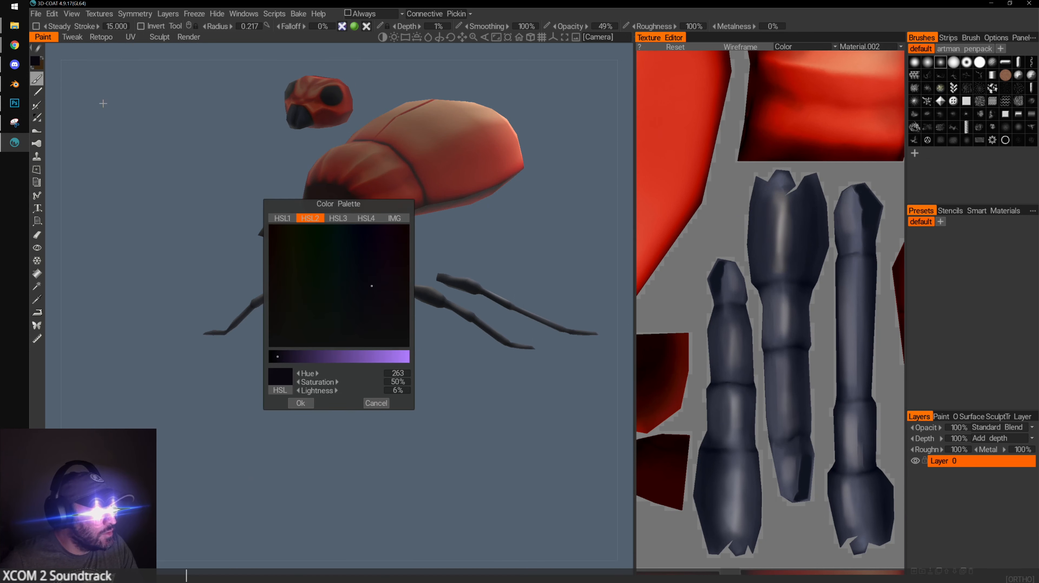
drag(353, 268, 326, 335)
drag(311, 357, 386, 357)
drag(281, 338, 281, 339)
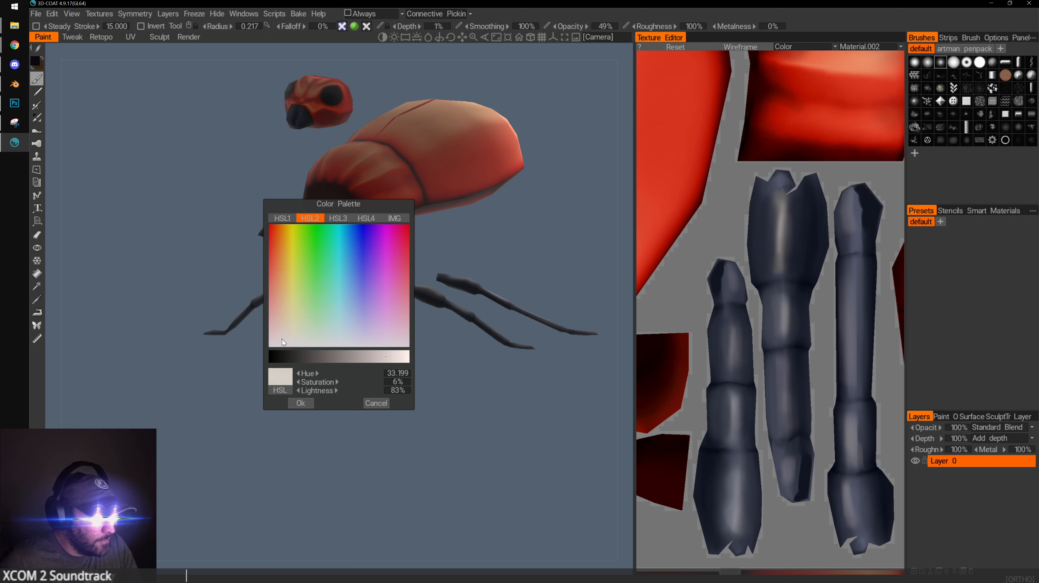
key(Return)
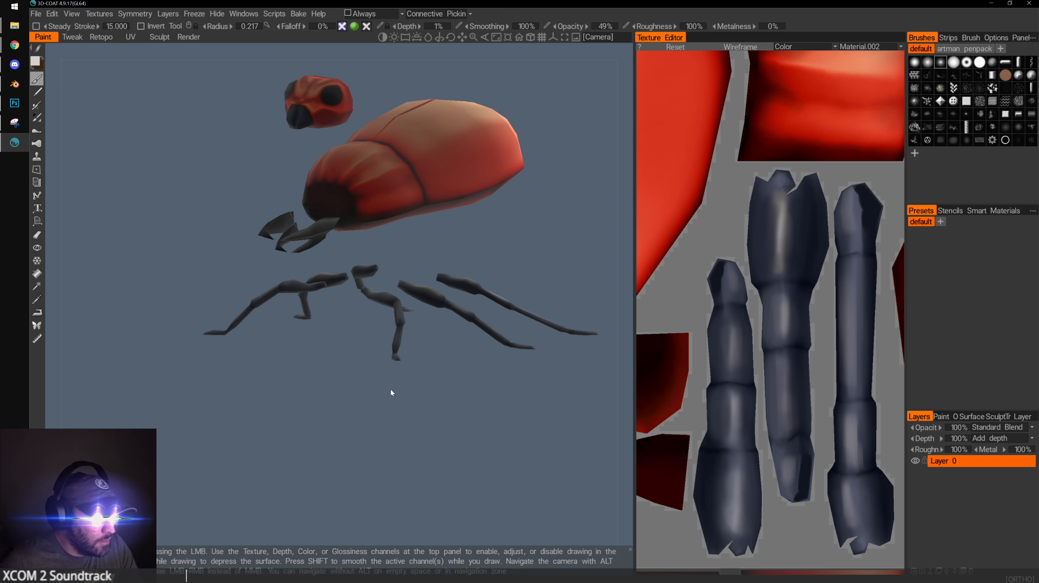
Reduce the brush radius to 0.124 and set the brush opacity to 68% for highlighting the legs
alt+middle_drag(832, 330, 781, 326)
key(bracketleft)
key(bracketleft)
key(bracketleft)
key(bracketleft)
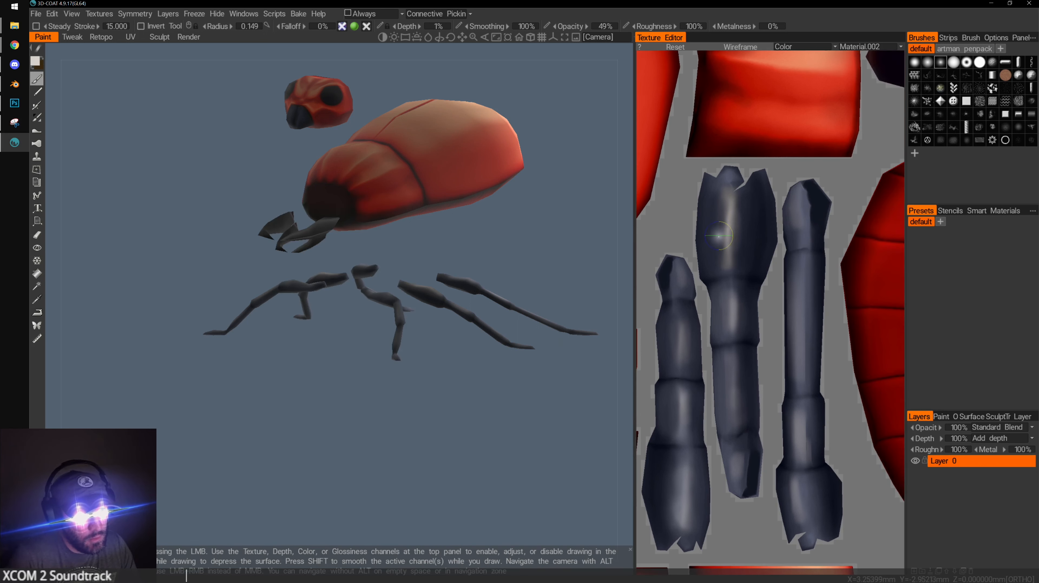
alt+drag(564, 294, 427, 389)
alt+right_drag(427, 389, 460, 350)
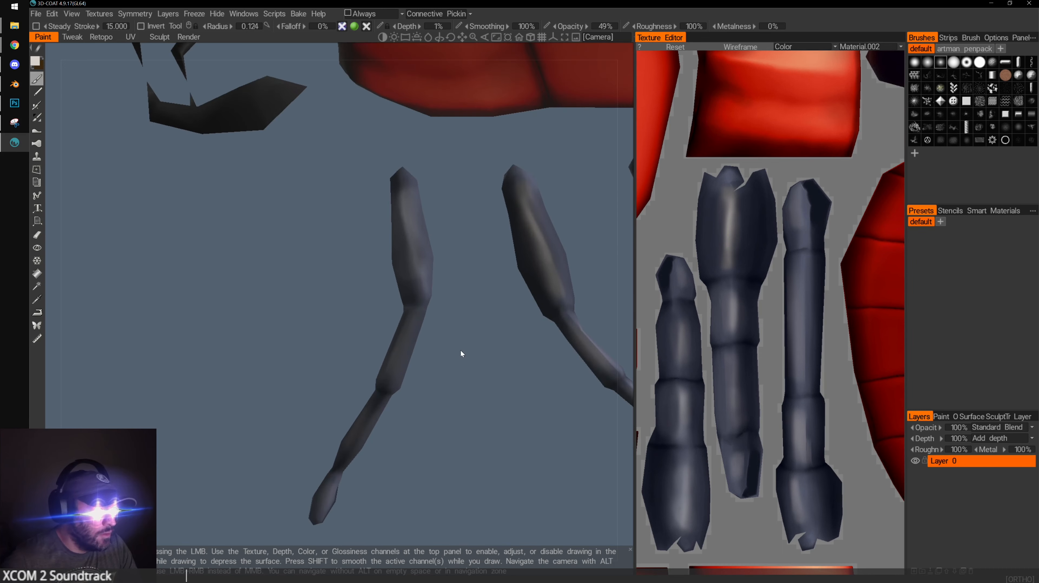
alt+middle_drag(460, 349, 194, 329)
alt+right_drag(193, 329, 242, 322)
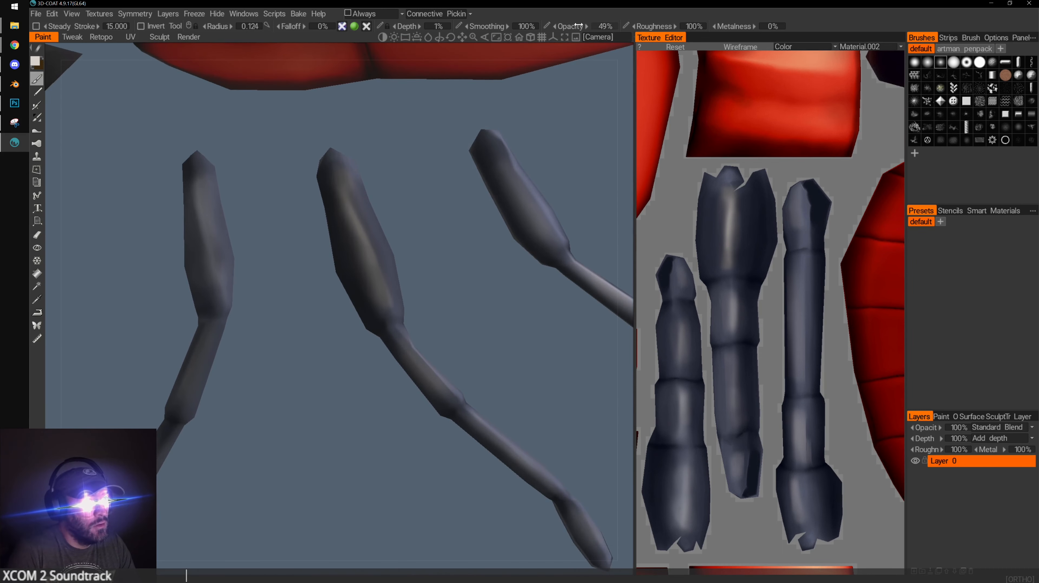
drag(579, 27, 588, 26)
Shrink the brush radius to about 0.014 and paint a thin pale highlight down the middle leg's upper segment
alt+drag(462, 218, 448, 236)
key(bracketleft)
key(bracketleft)
key(bracketleft)
key(bracketleft)
key(bracketleft)
key(bracketleft)
key(bracketleft)
key(bracketleft)
key(bracketleft)
key(bracketleft)
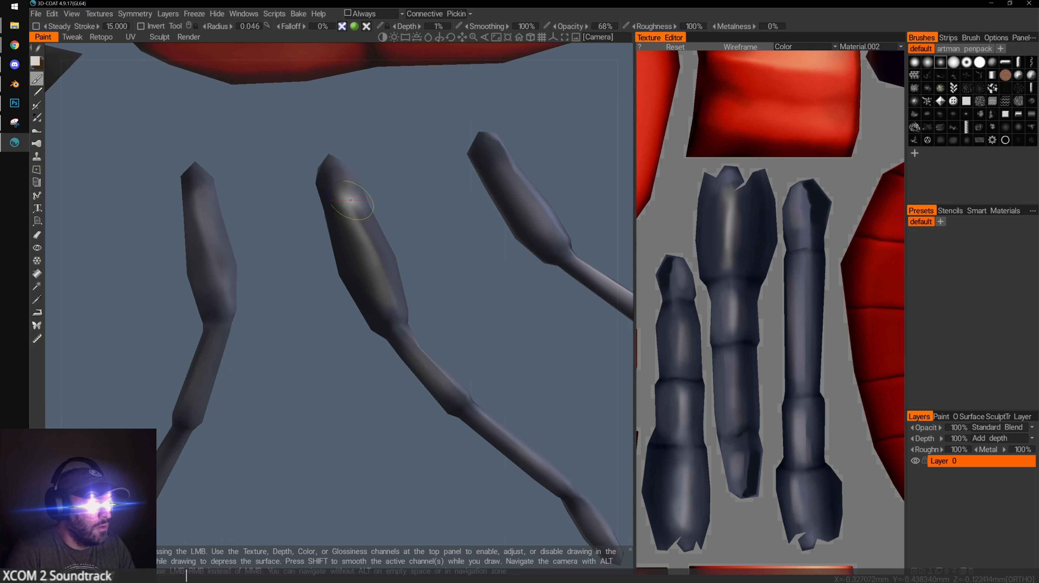
key(bracketleft)
alt+drag(406, 161, 348, 211)
drag(370, 268, 406, 314)
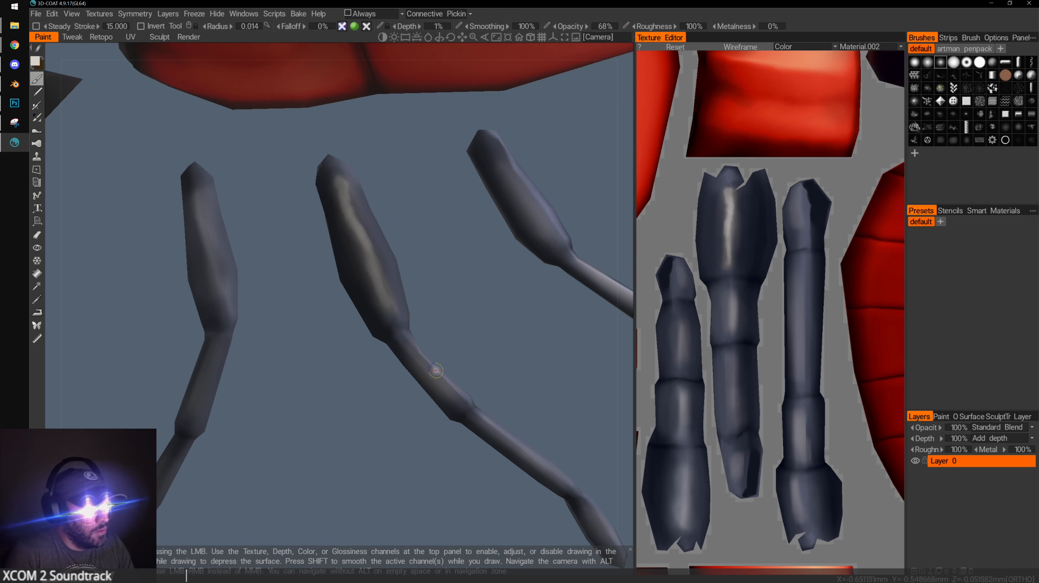
Continue the thin pale highlight along the middle leg's lower segments with a brush radius of about 0.01
mouse_move(436, 370)
alt+mouse_down()
mouse_move(419, 359)
mouse_move(465, 417)
alt+mouse_up()
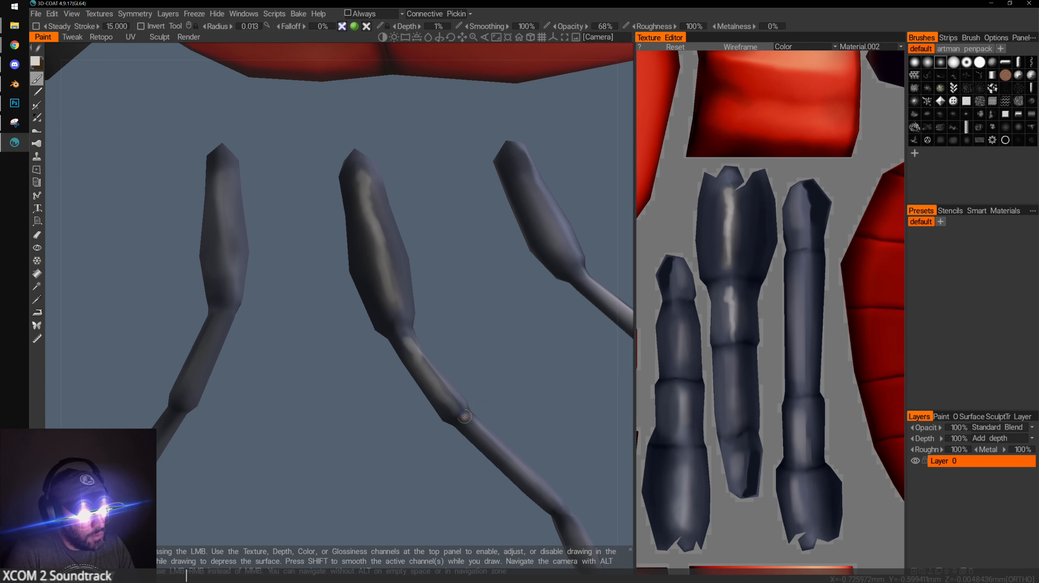
mouse_move(514, 342)
alt+mouse_down()
mouse_move(475, 388)
mouse_move(539, 353)
mouse_move(409, 346)
alt+mouse_up()
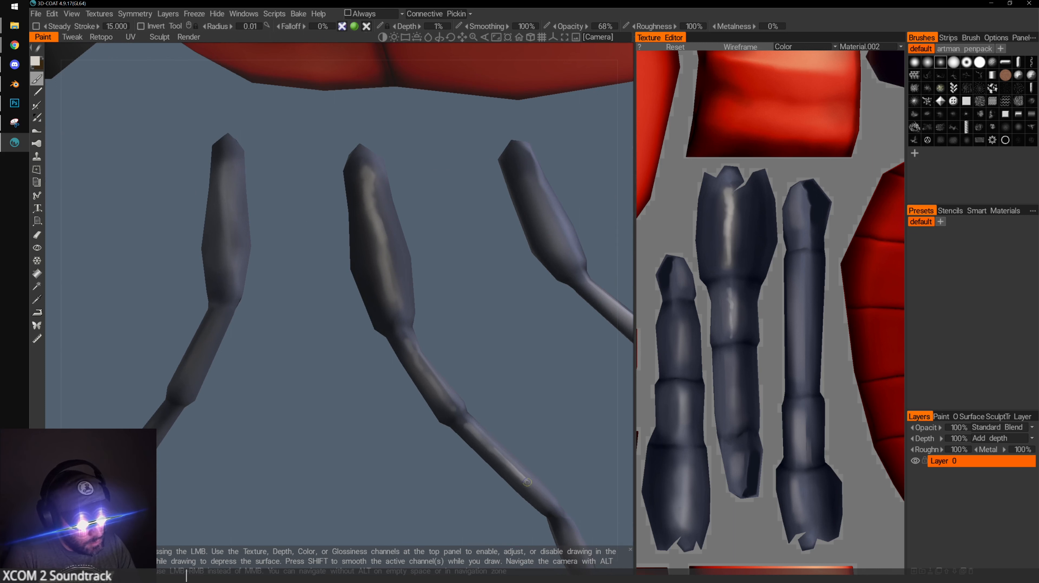
drag(550, 383, 322, 312)
drag(394, 256, 402, 233)
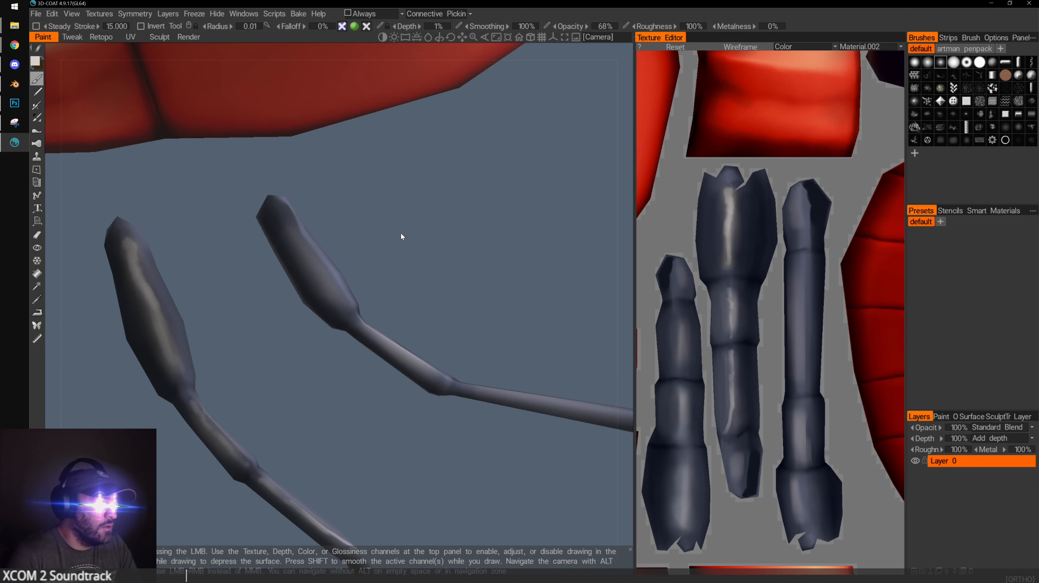
Switch to Blender to look at the beetle from another angle, and return to 3D-Coat
key(alt+Tab)
middle_drag(546, 162, 505, 171)
key(alt+Tab)
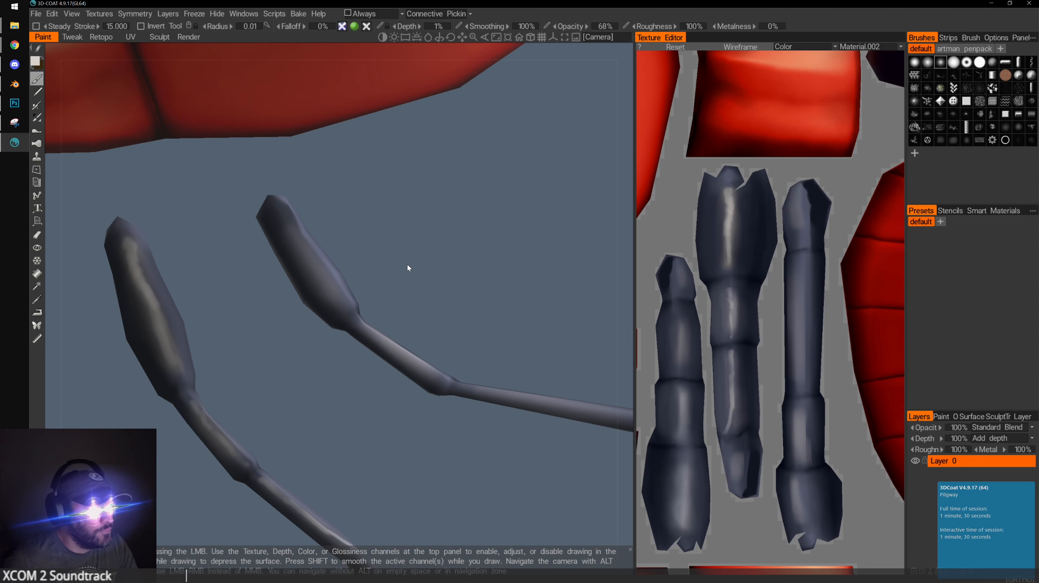
Paint a thin pale highlight along the rear leg's upper segment with a brush radius of about 0.01
drag(408, 265, 505, 241)
drag(297, 207, 298, 212)
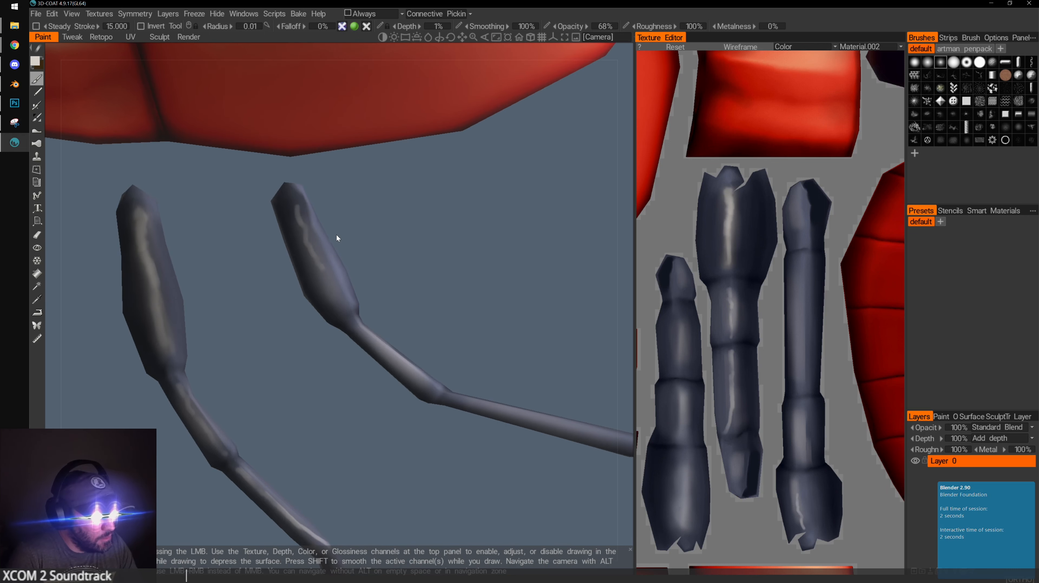
drag(318, 253, 332, 278)
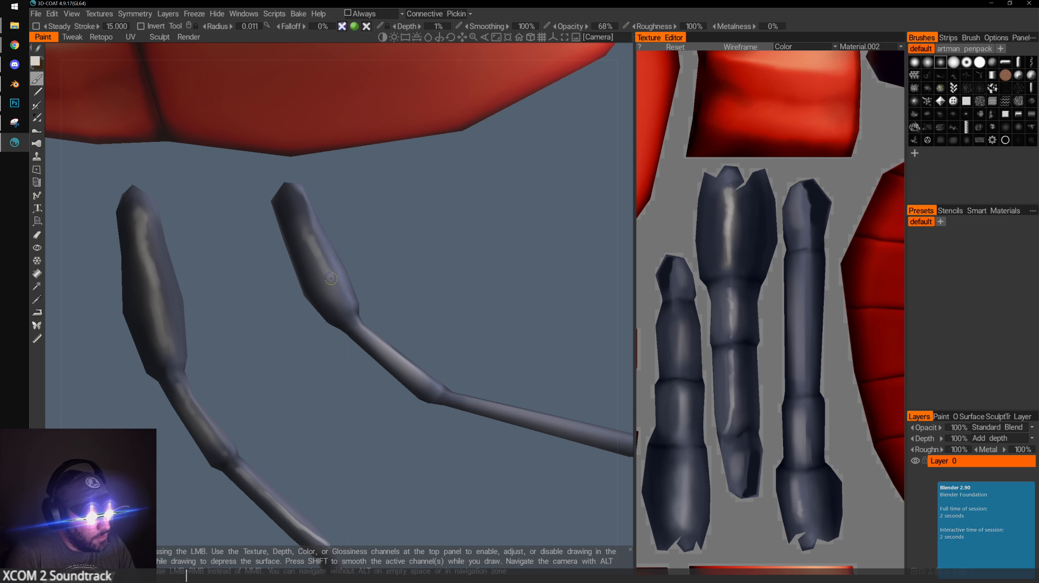
Continue the thin pale highlight down the rear leg's lower segments, undoing the unwanted stroke near the joint
drag(375, 313, 431, 330)
drag(335, 325, 379, 325)
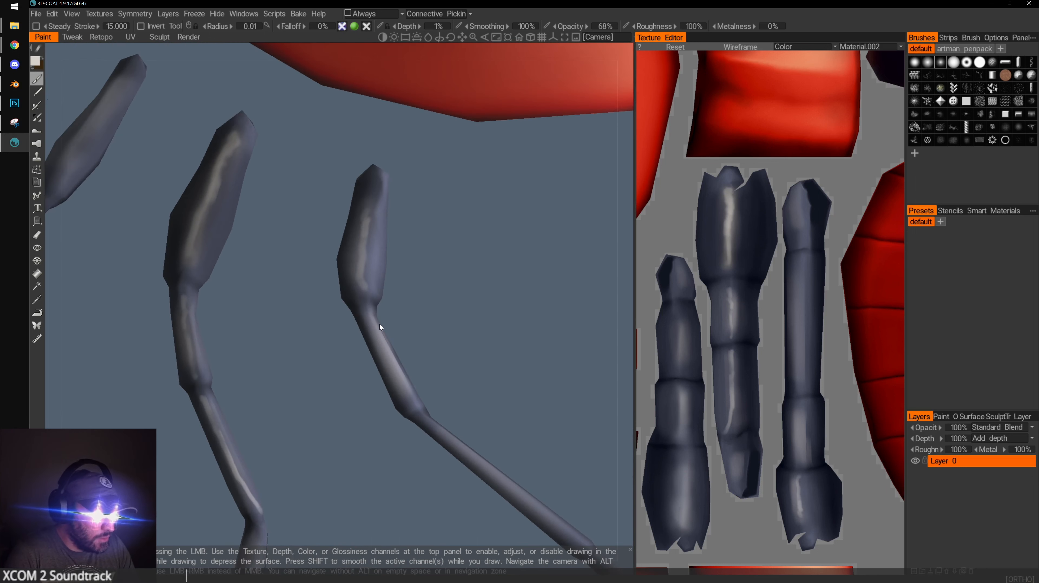
mouse_move(405, 392)
mouse_down()
mouse_move(428, 423)
mouse_move(408, 343)
mouse_up()
key(ctrl+z)
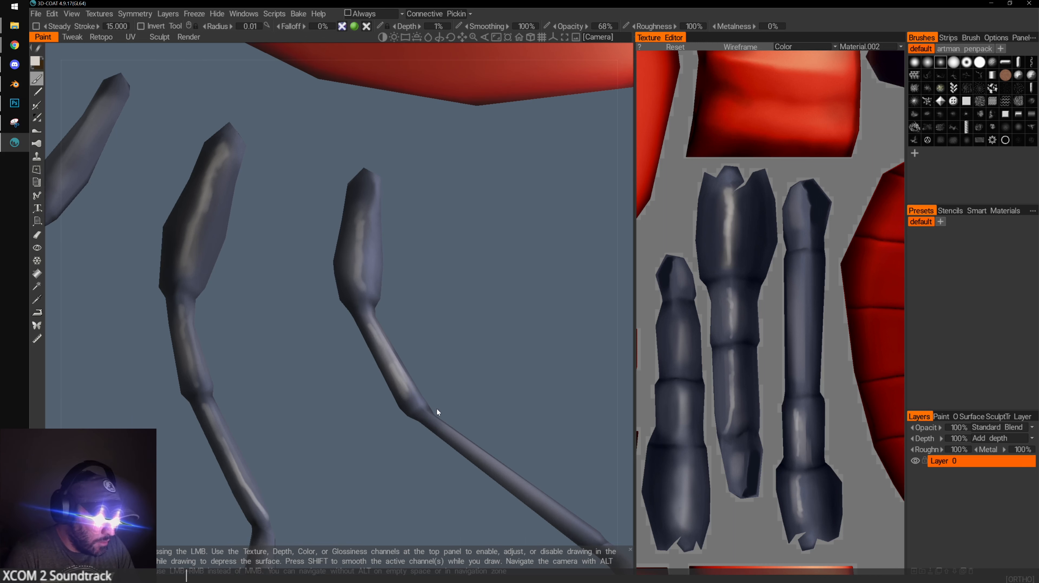
middle_drag(523, 364, 417, 237)
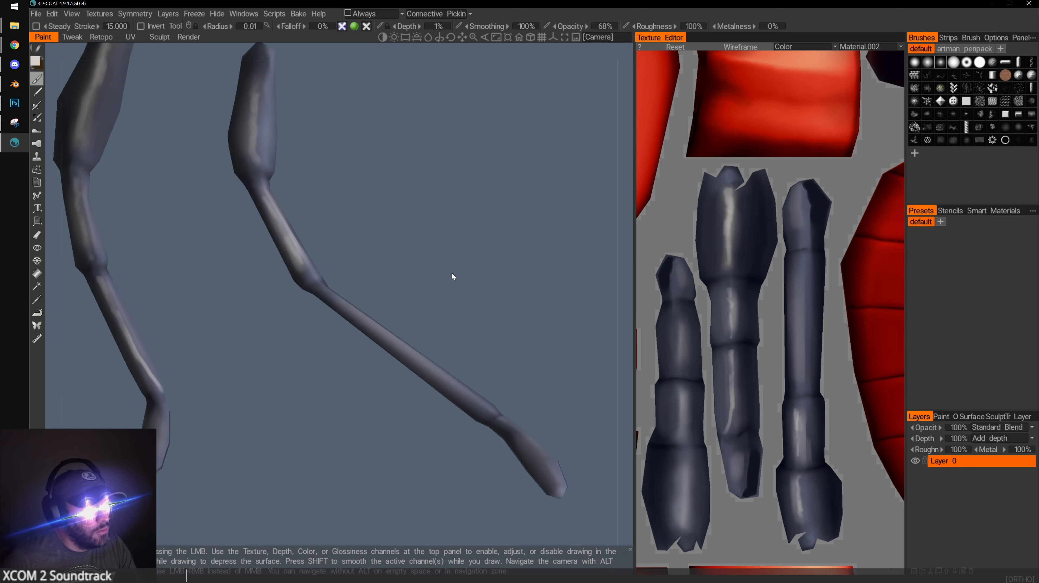
mouse_move(466, 257)
mouse_down()
mouse_move(357, 311)
mouse_move(329, 310)
mouse_move(451, 454)
mouse_up()
drag(531, 366, 320, 249)
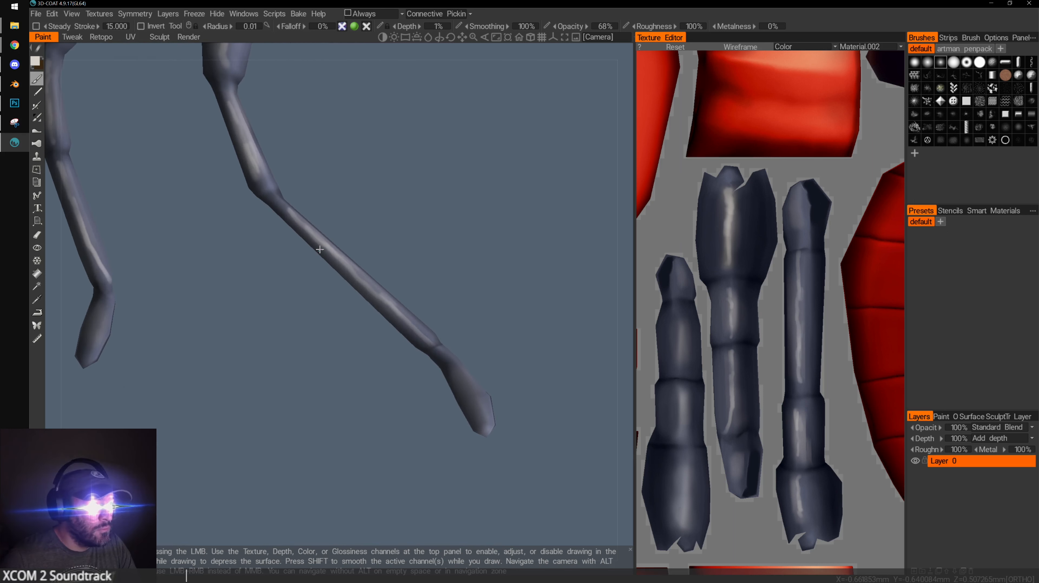
mouse_move(412, 292)
mouse_down()
mouse_move(463, 321)
mouse_move(505, 327)
mouse_move(512, 338)
mouse_move(498, 395)
mouse_move(559, 288)
mouse_move(339, 387)
mouse_move(513, 363)
mouse_move(469, 353)
mouse_move(505, 358)
mouse_move(550, 332)
mouse_move(474, 358)
mouse_up()
Add a small pale highlight to the middle leg's foot, adjusting the brush radius around 0.01
key(])
key([)
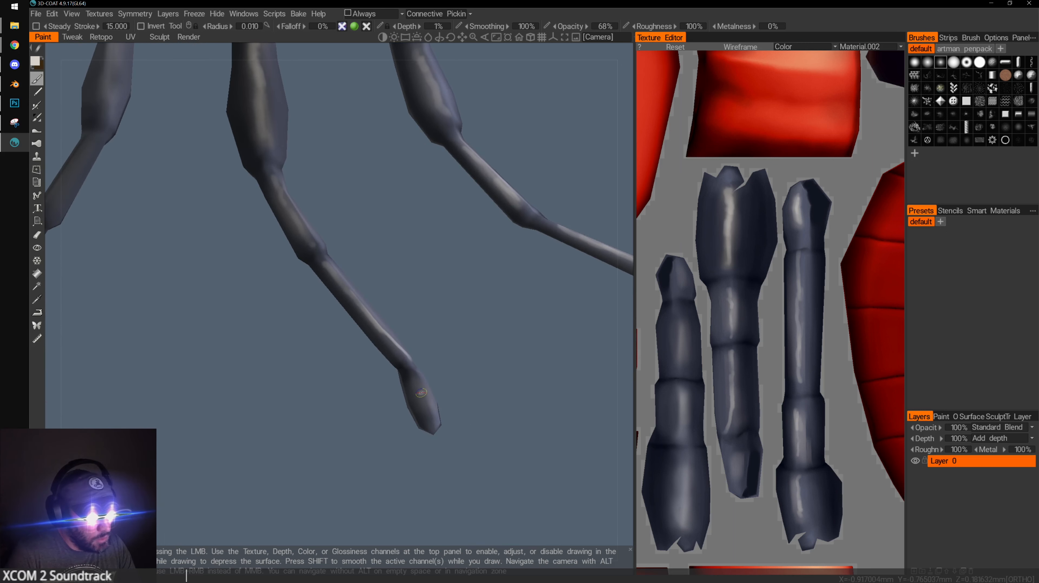
key(])
key([)
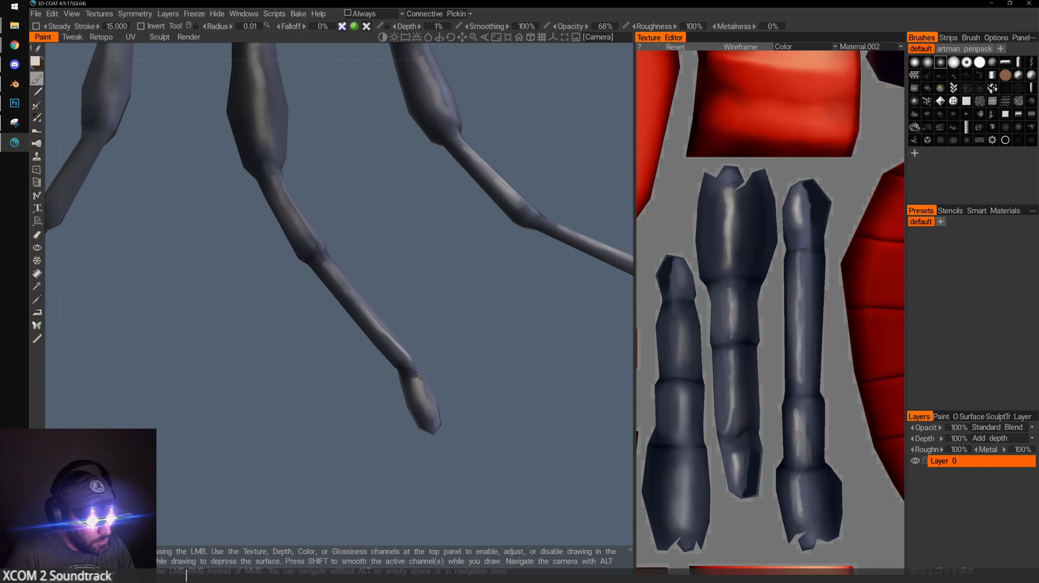
Paint a pale highlight along the front leg's upper segment with a brush radius of 0.01 to 0.011
mouse_move(494, 396)
mouse_down()
mouse_move(242, 317)
mouse_move(267, 274)
mouse_move(339, 364)
mouse_move(332, 348)
mouse_move(438, 354)
mouse_move(427, 373)
mouse_move(360, 332)
mouse_up()
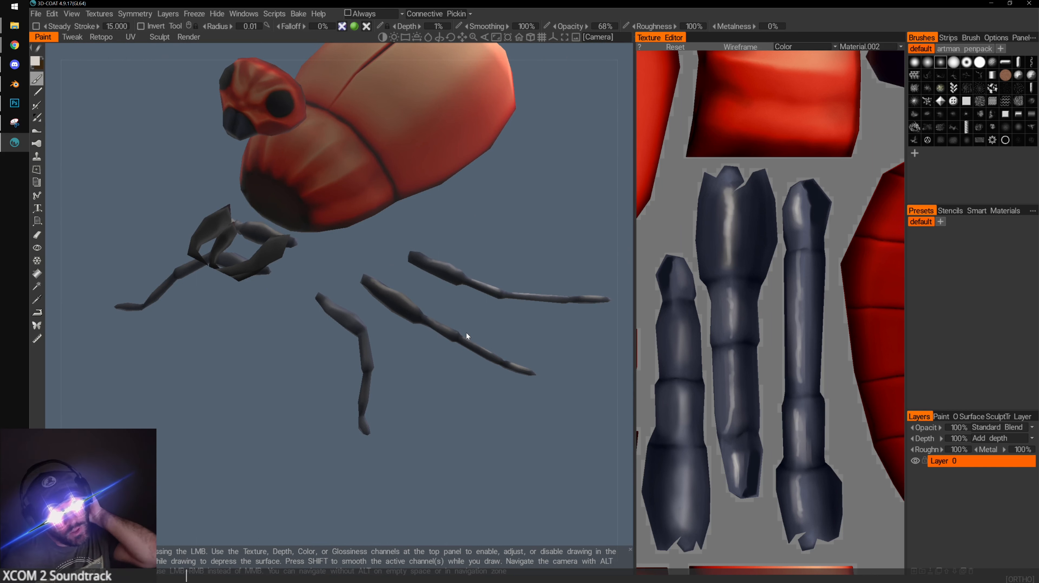
drag(466, 389, 457, 409)
scroll(456, 409, up, 6)
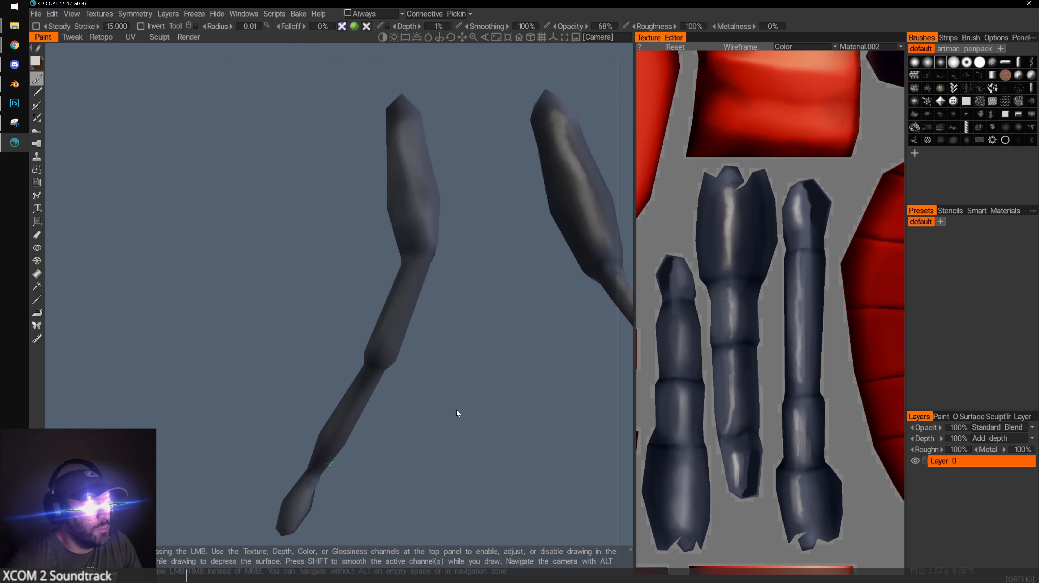
middle_drag(443, 292, 319, 399)
drag(320, 400, 354, 367)
middle_drag(322, 344, 356, 349)
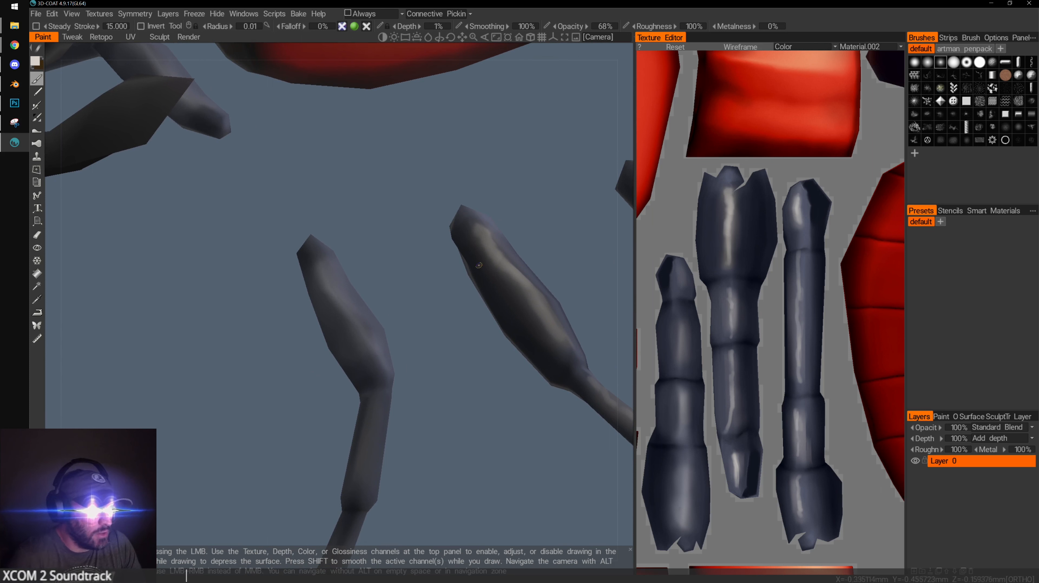
drag(424, 288, 415, 290)
drag(374, 236, 367, 238)
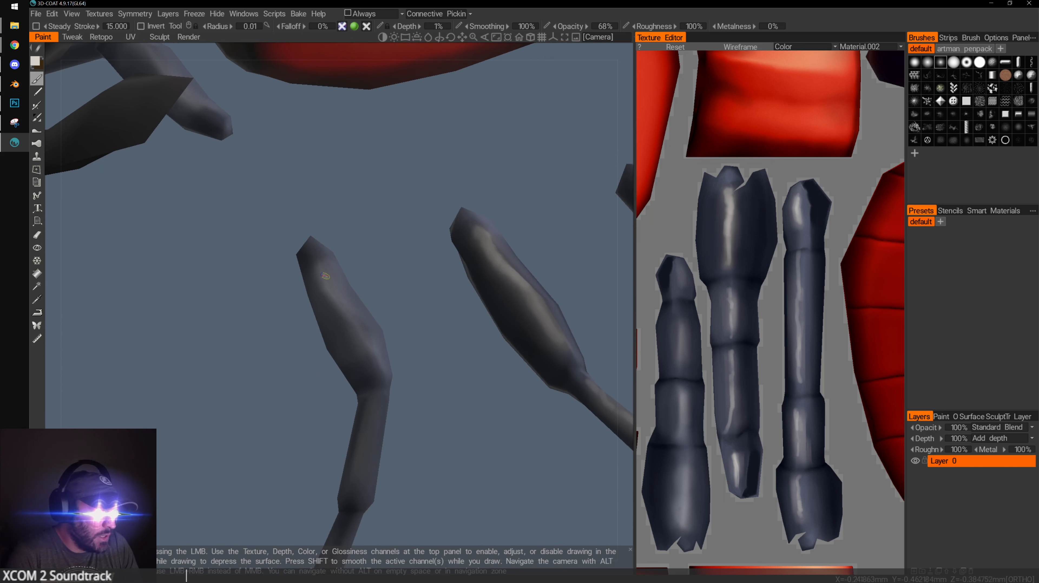
drag(319, 262, 327, 286)
mouse_move(370, 254)
mouse_down()
mouse_move(326, 292)
mouse_move(345, 347)
mouse_up()
key(bracketright)
drag(321, 268, 358, 351)
drag(332, 286, 358, 350)
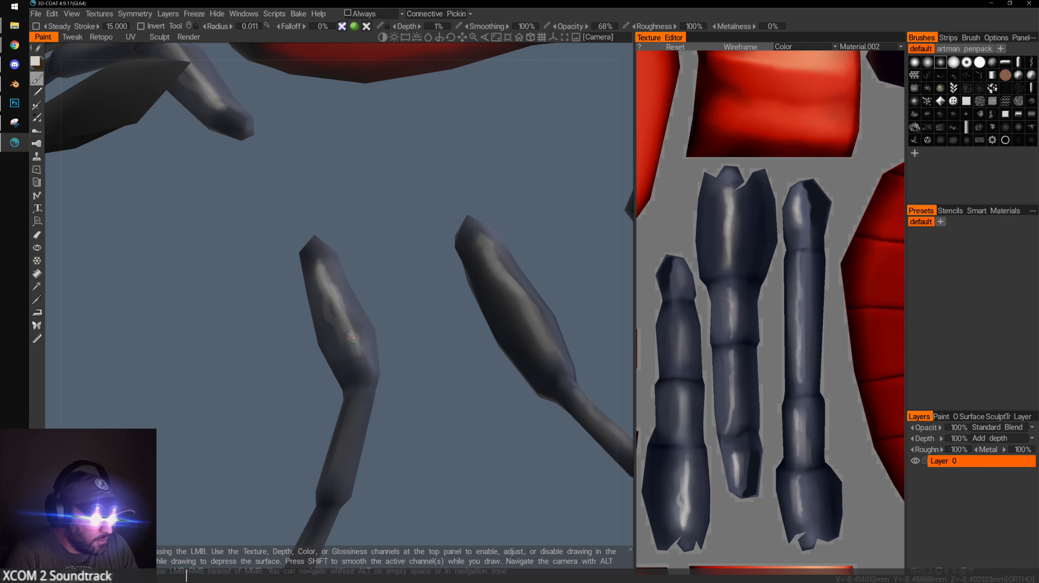
Carry the pale highlight over the front leg's knee and down its next two segments with a 0.01 brush radius
key(bracketleft)
drag(478, 422, 395, 414)
drag(354, 372, 377, 367)
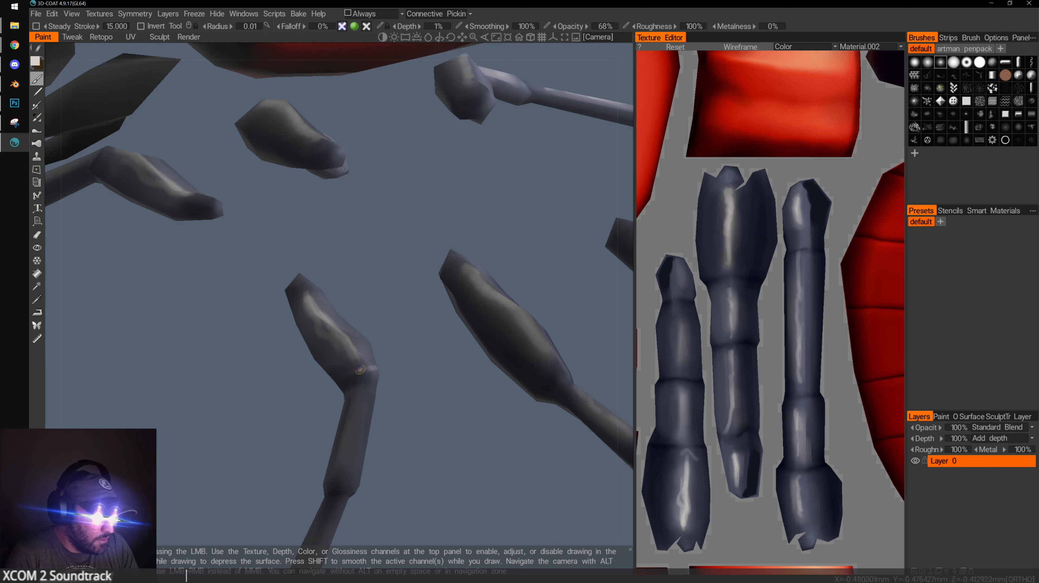
mouse_move(450, 356)
mouse_down()
mouse_move(450, 290)
mouse_move(442, 311)
mouse_up()
drag(583, 399, 416, 337)
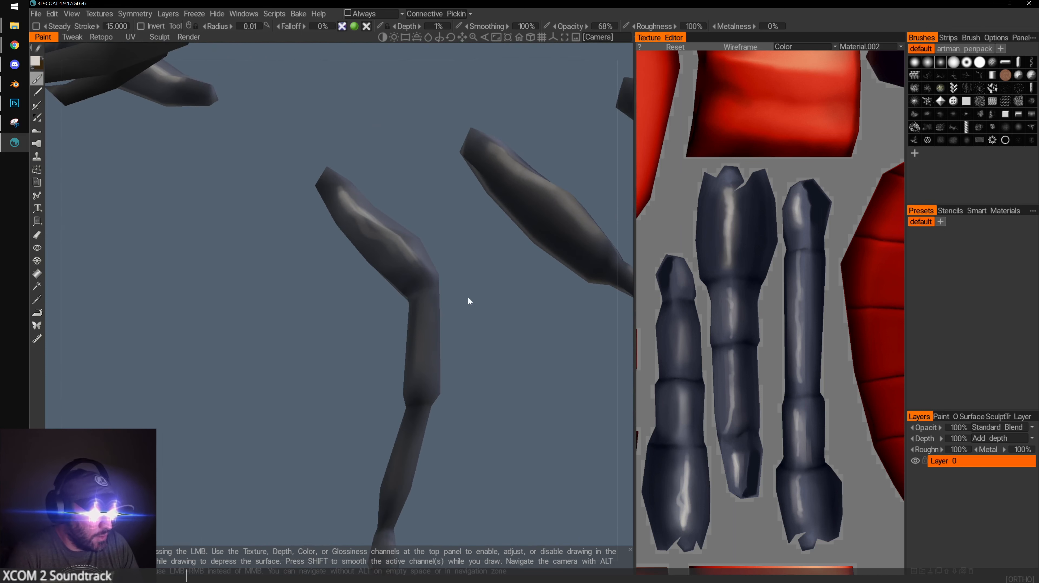
mouse_move(468, 298)
mouse_down()
mouse_move(434, 311)
mouse_move(413, 365)
mouse_up()
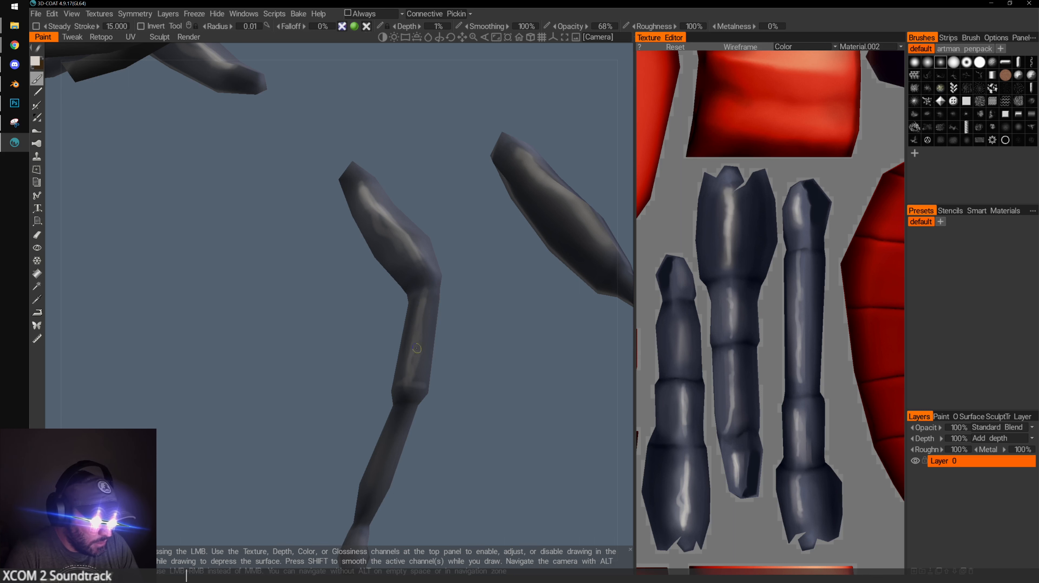
mouse_move(445, 447)
mouse_down()
mouse_move(444, 431)
mouse_move(429, 457)
mouse_up()
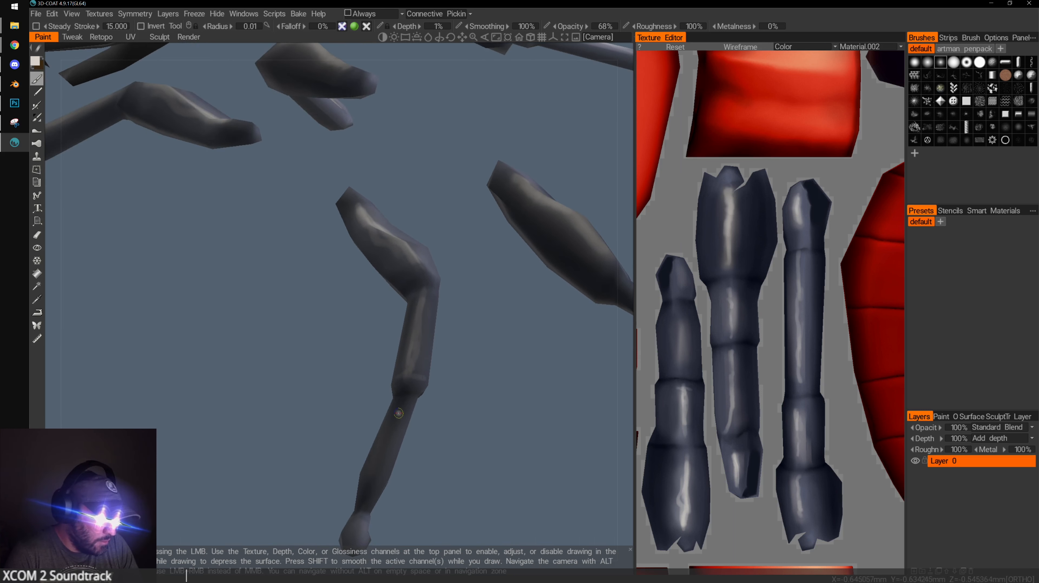
drag(390, 426, 381, 454)
key(ctrl+z)
drag(395, 418, 362, 506)
Highlight the front leg's foot in the pale colour with a brush radius of about 0.012, replacing the first stroke
middle_drag(485, 412, 571, 208)
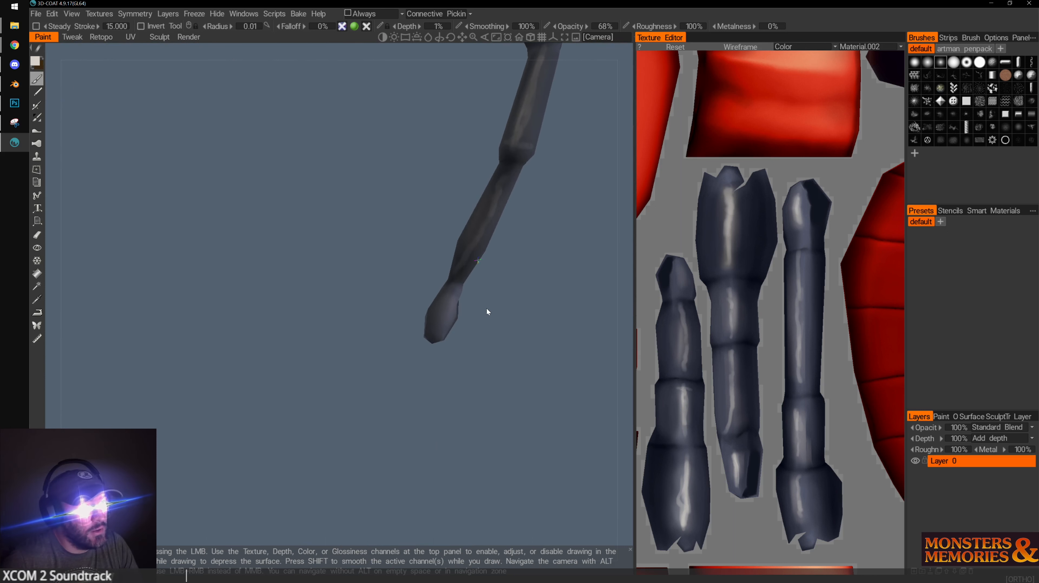
drag(486, 308, 363, 332)
drag(486, 369, 485, 353)
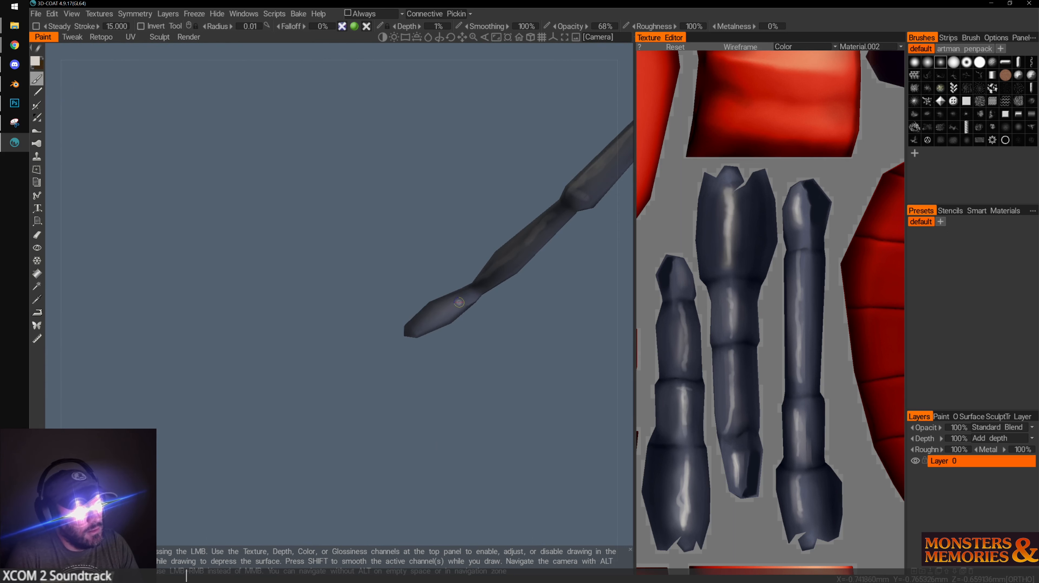
mouse_move(446, 309)
mouse_down()
mouse_move(426, 320)
mouse_move(464, 325)
mouse_move(422, 323)
mouse_up()
key(ctrl+z)
key(])
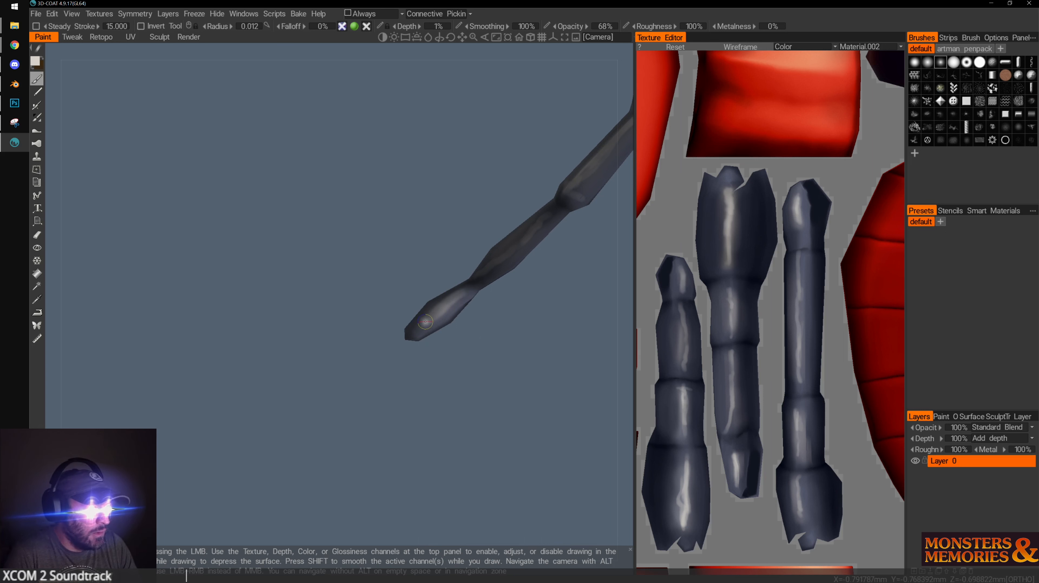
key([)
key([)
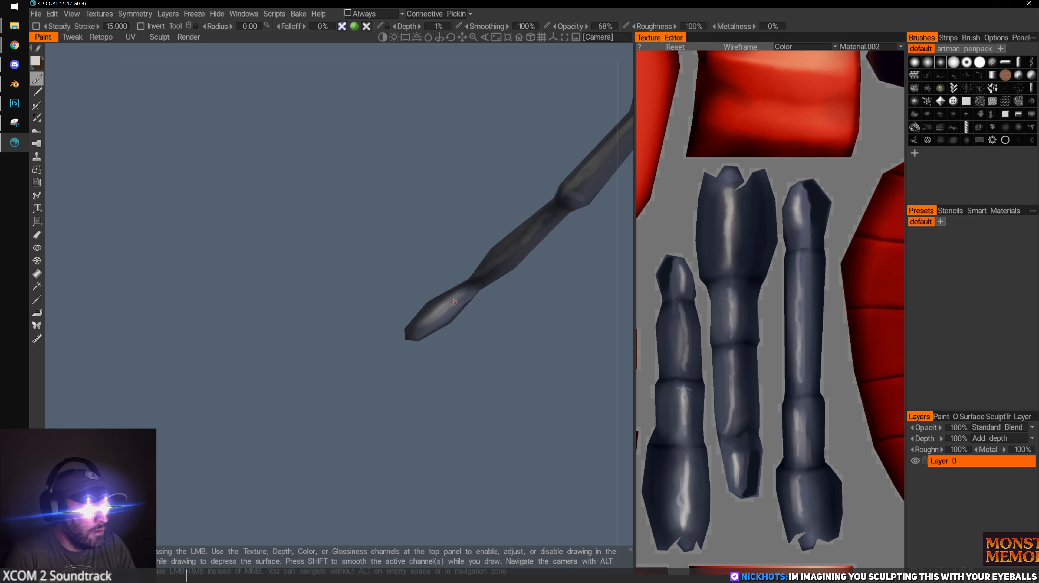
Examine the highlighted legs together with the beetle's head and body from several angles
drag(444, 271, 339, 264)
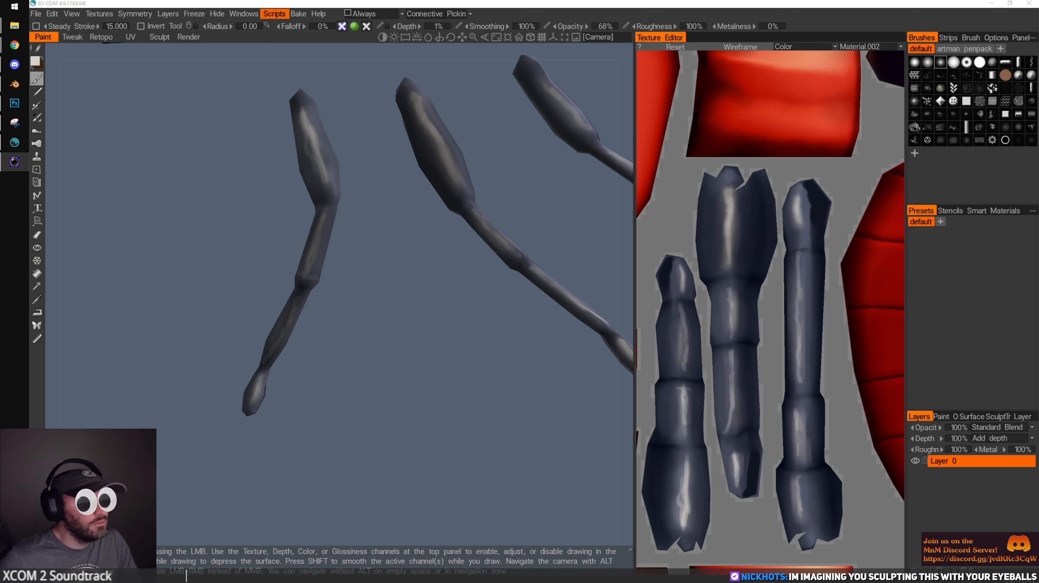
click(405, 180)
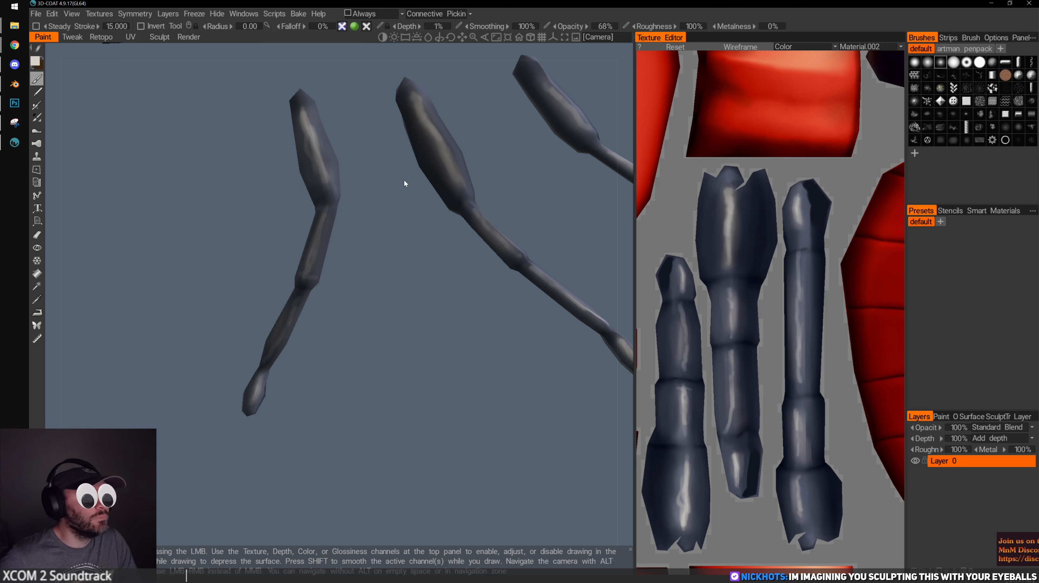
middle_drag(404, 181, 364, 219)
middle_drag(427, 206, 377, 236)
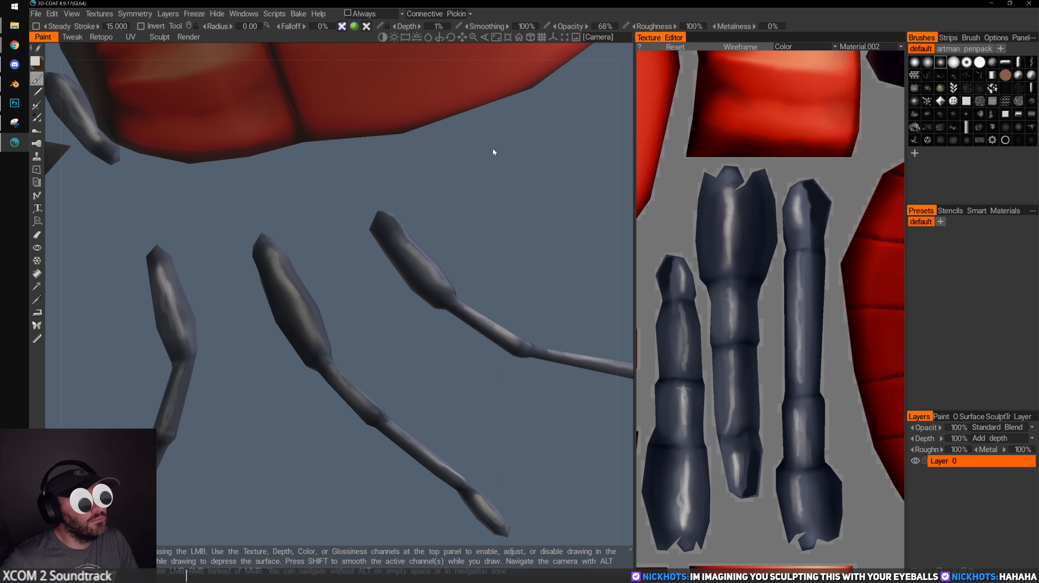
right_drag(514, 176, 336, 218)
drag(337, 218, 374, 234)
middle_drag(375, 234, 426, 173)
right_drag(425, 173, 298, 258)
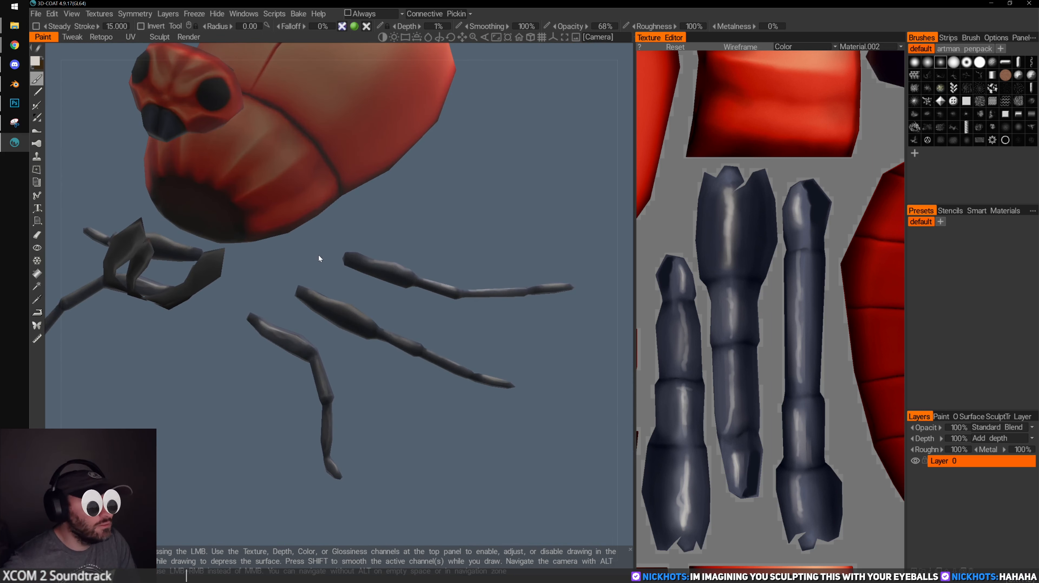
mouse_move(339, 233)
mouse_down()
mouse_move(386, 247)
mouse_move(434, 225)
mouse_move(408, 313)
mouse_move(337, 238)
mouse_move(347, 251)
mouse_up()
alt+right_drag(347, 251, 386, 259)
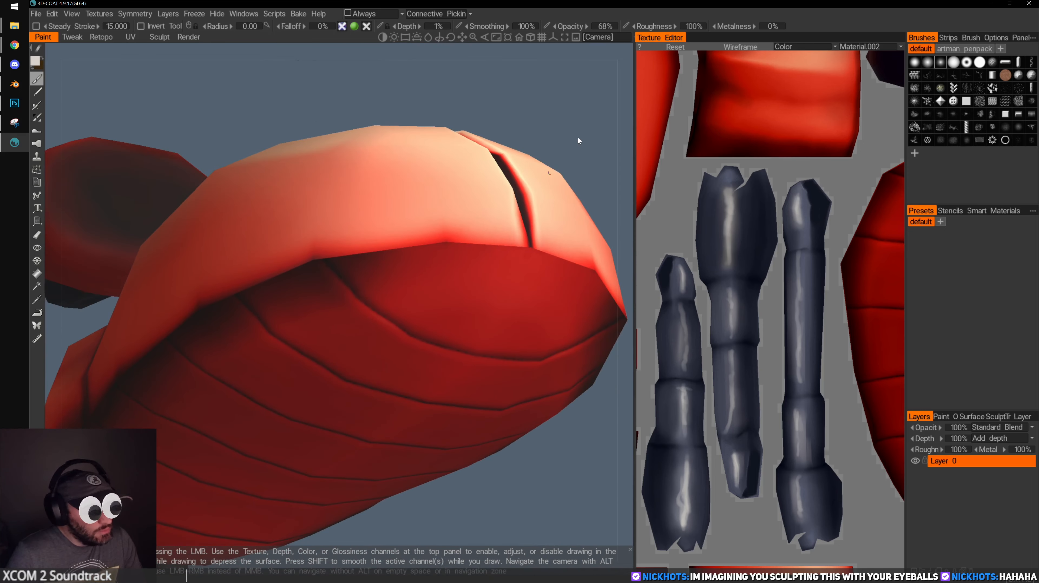
Touch up the shell's lower rim with dark red tones, setting the brush radius to 0.080 and opacity to 33%
alt+drag(580, 141, 586, 140)
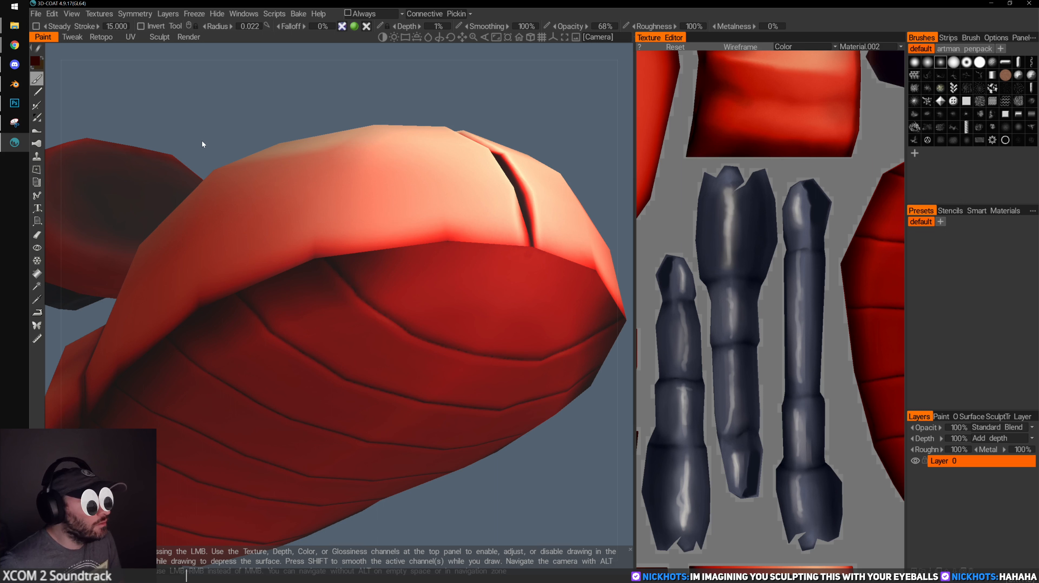
scroll(471, 107, up, 3)
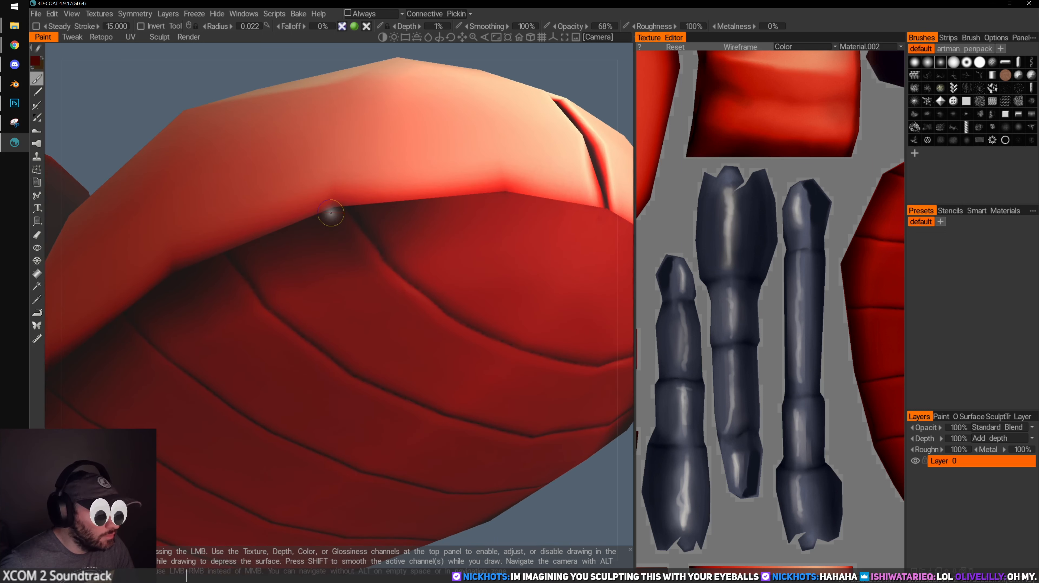
alt+drag(330, 211, 430, 300)
right_drag(337, 306, 347, 271)
alt+drag(348, 271, 434, 417)
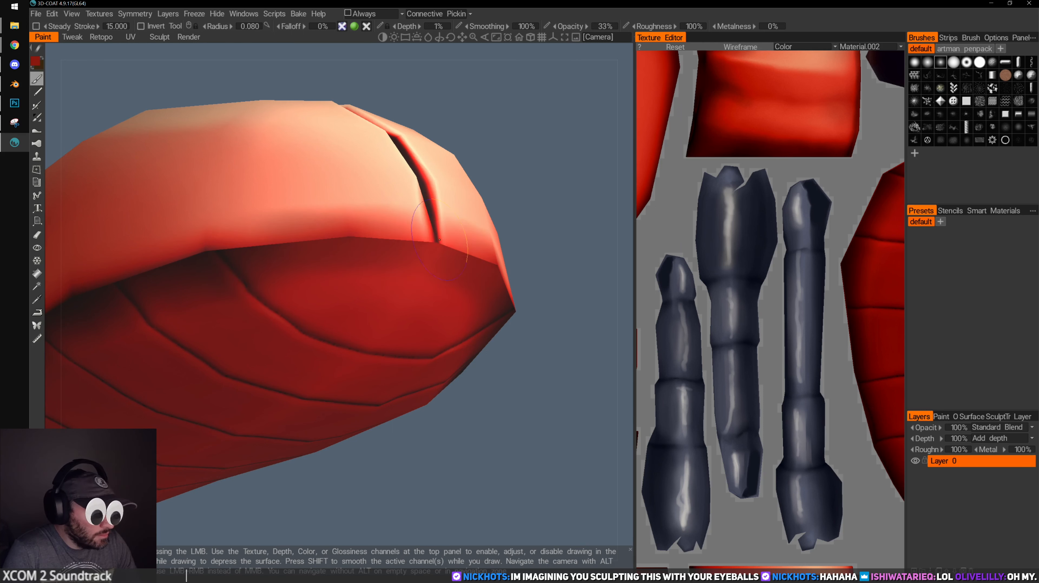
Shade the rear edge of the shell around the centre seam in red, enlarging the brush radius from 0.073 to 0.096
alt+drag(527, 180, 475, 201)
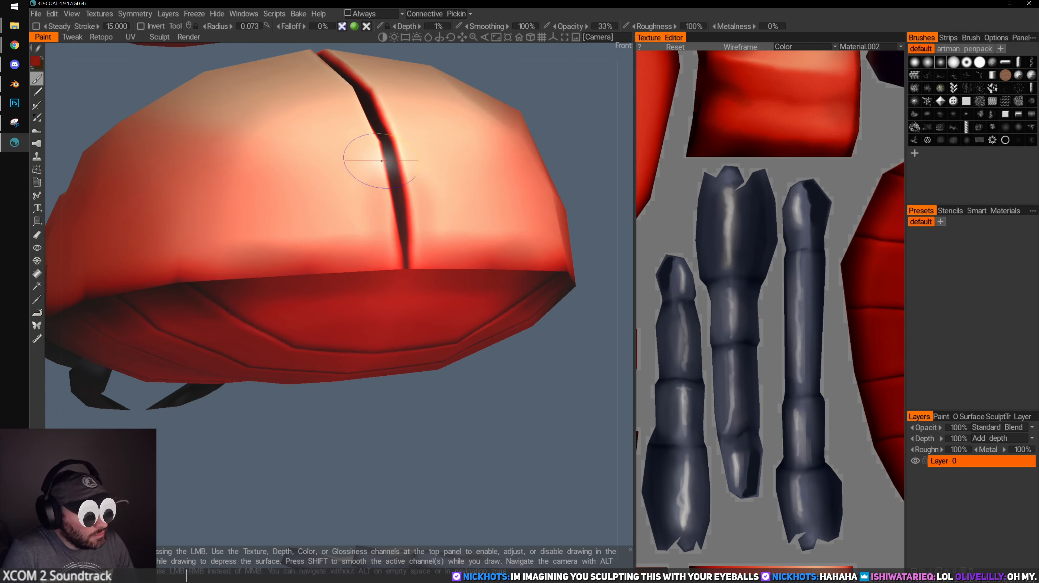
drag(475, 429, 479, 455)
key(])
key(])
key(])
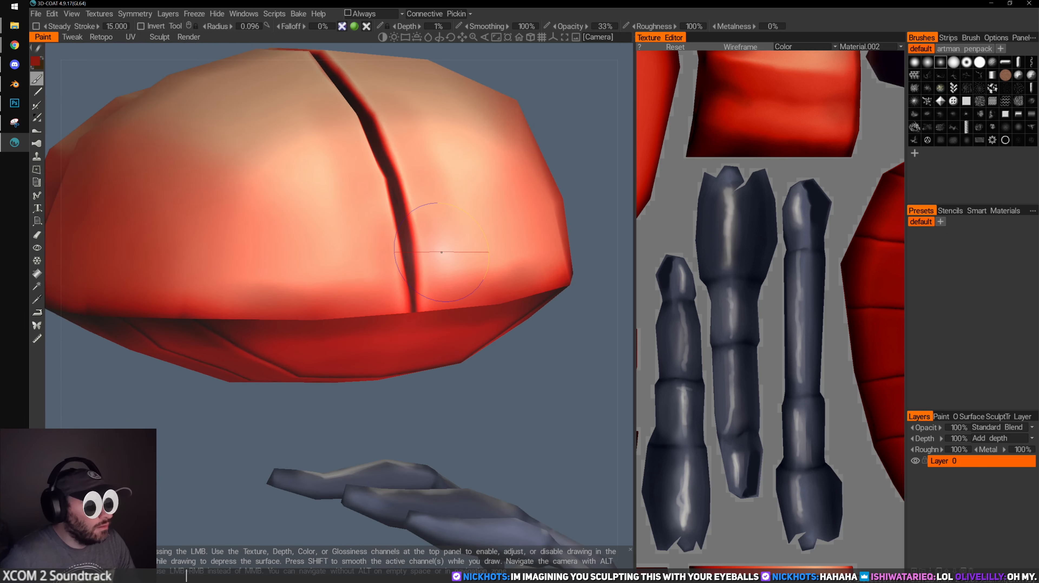
alt+drag(448, 254, 399, 289)
alt+right_drag(399, 290, 425, 330)
alt+drag(424, 330, 426, 307)
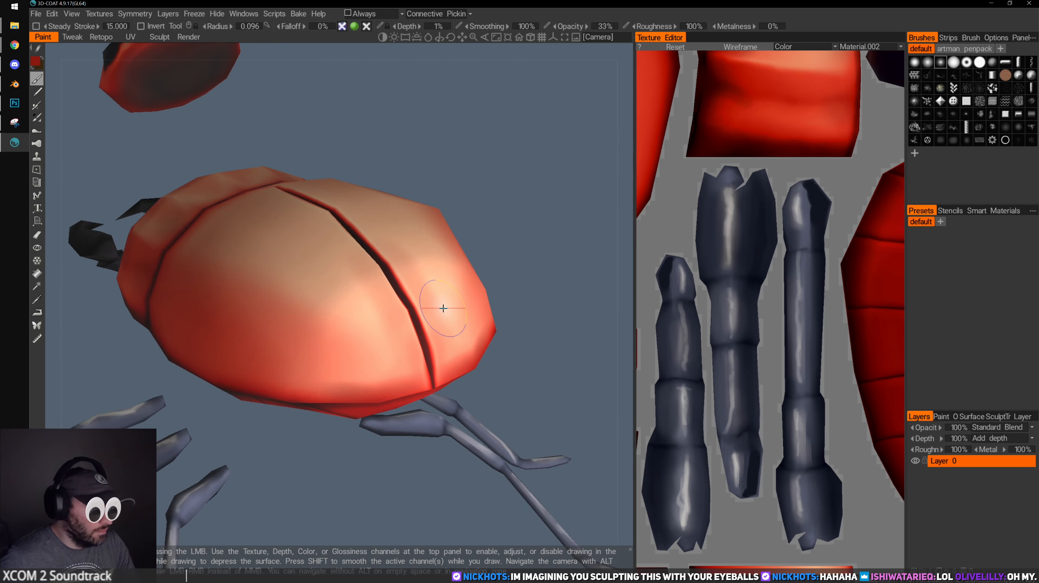
Blend salmon and red tones over the shell's rear and top, increasing the brush radius to 0.198
alt+drag(551, 234, 372, 336)
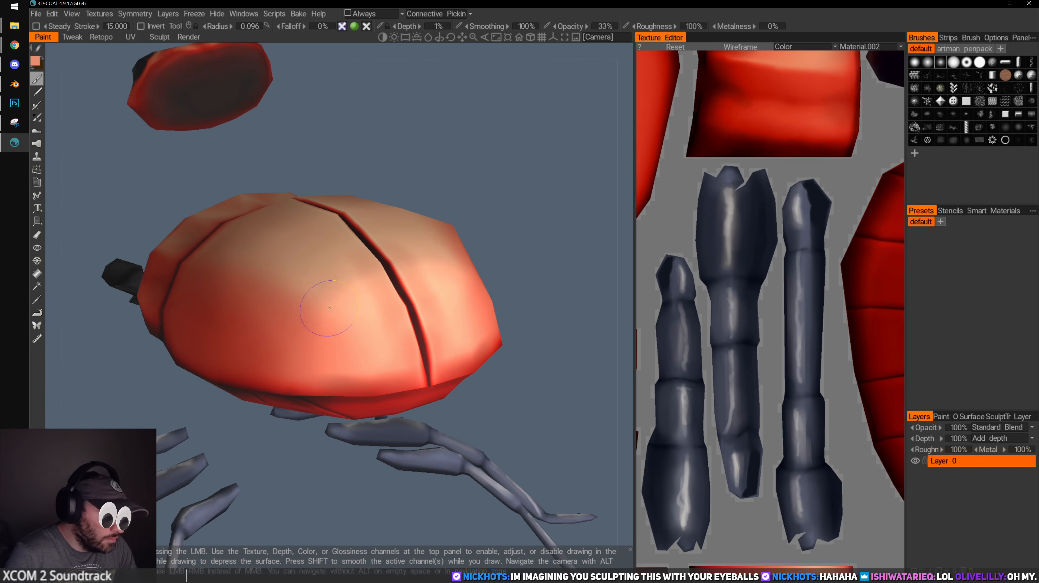
alt+drag(447, 359, 367, 352)
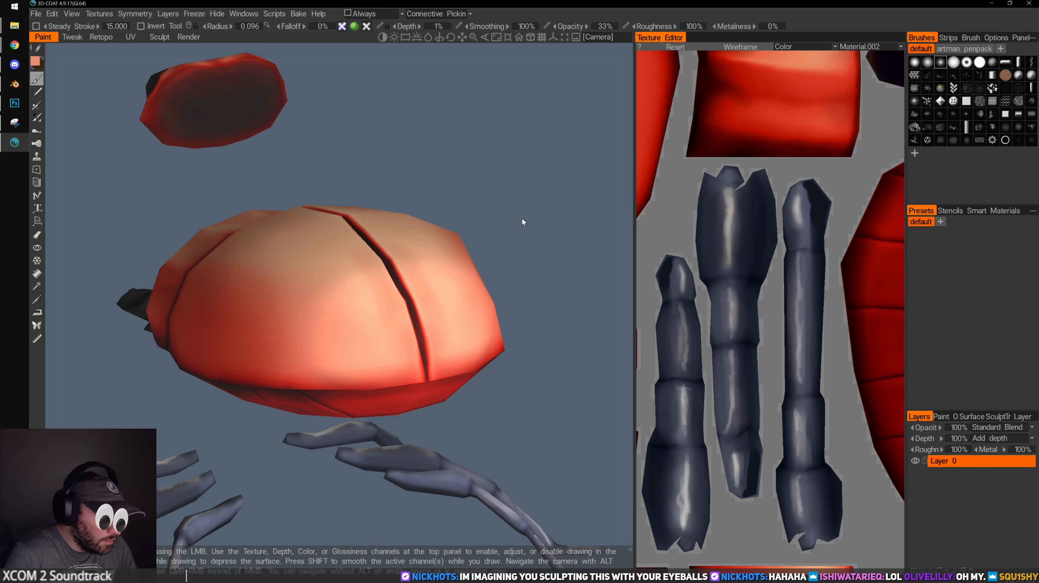
alt+drag(522, 223, 420, 190)
mouse_move(530, 207)
mouse_down()
mouse_move(506, 205)
mouse_move(517, 192)
mouse_move(496, 209)
mouse_move(517, 245)
mouse_up()
key(v)
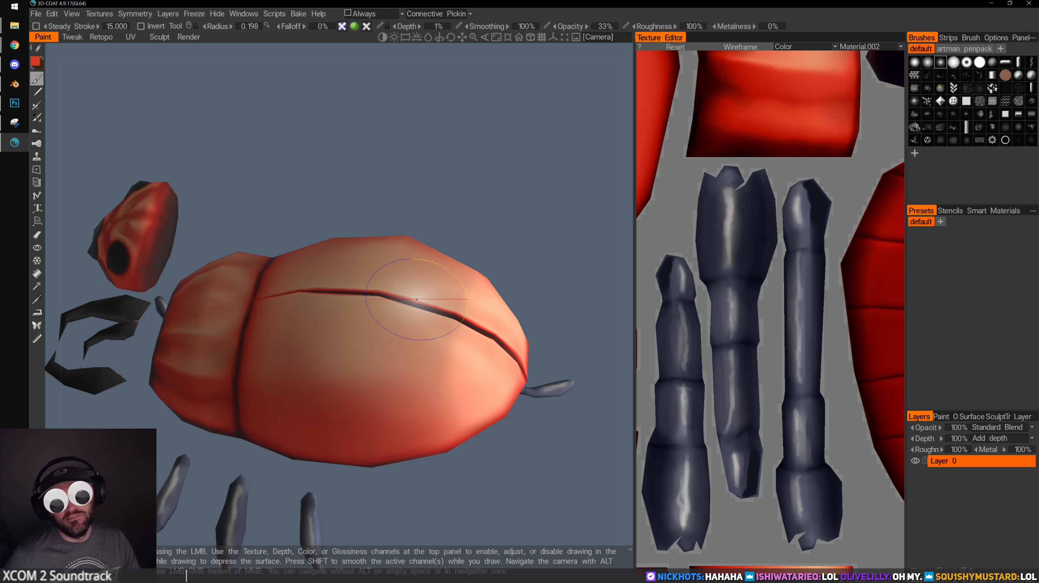
Blend red tones up the shell's side into the salmon top, keeping the brush radius at 0.198
alt+middle_drag(354, 328, 411, 311)
alt+drag(351, 318, 392, 327)
alt+right_drag(392, 327, 411, 331)
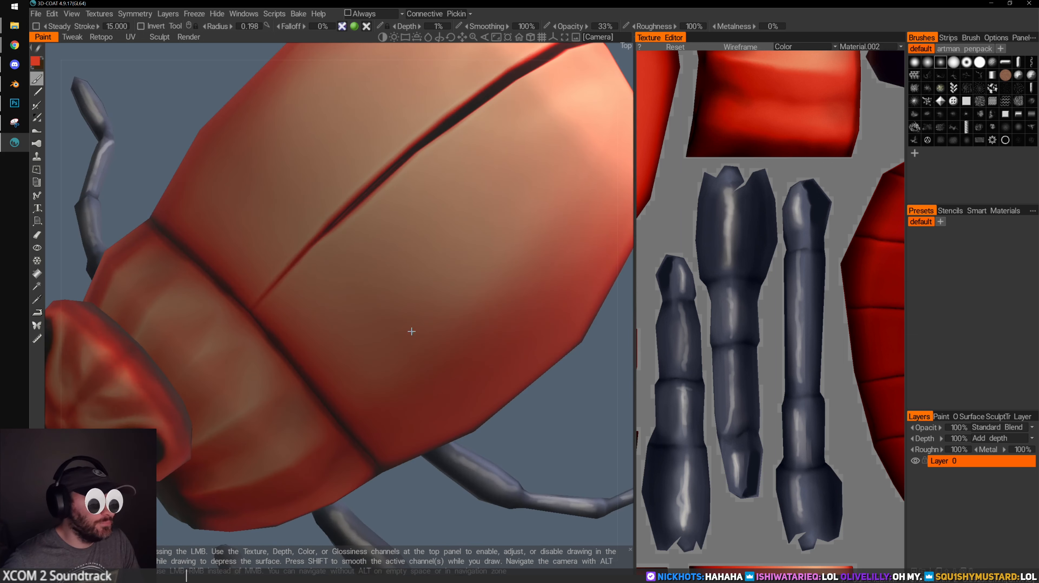
alt+drag(411, 331, 350, 269)
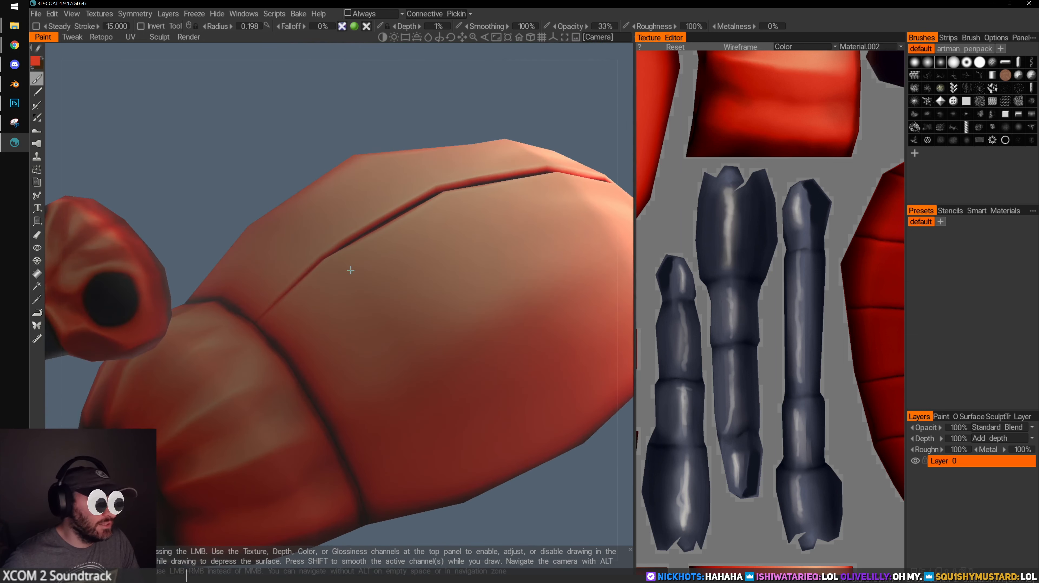
alt+right_drag(350, 269, 406, 298)
alt+middle_drag(406, 298, 366, 292)
drag(537, 232, 521, 208)
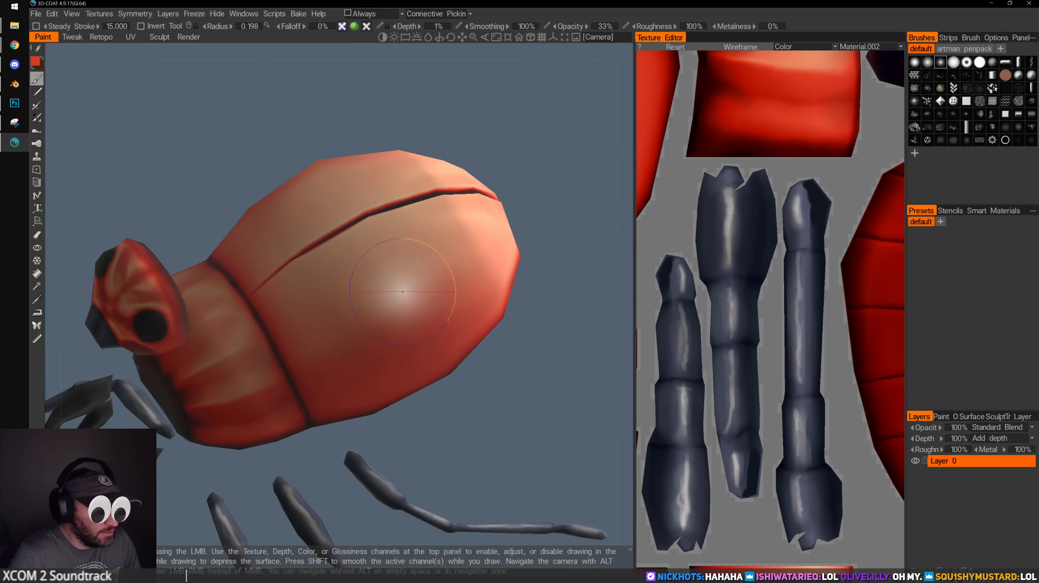
drag(474, 402, 488, 421)
key(v)
drag(341, 332, 336, 292)
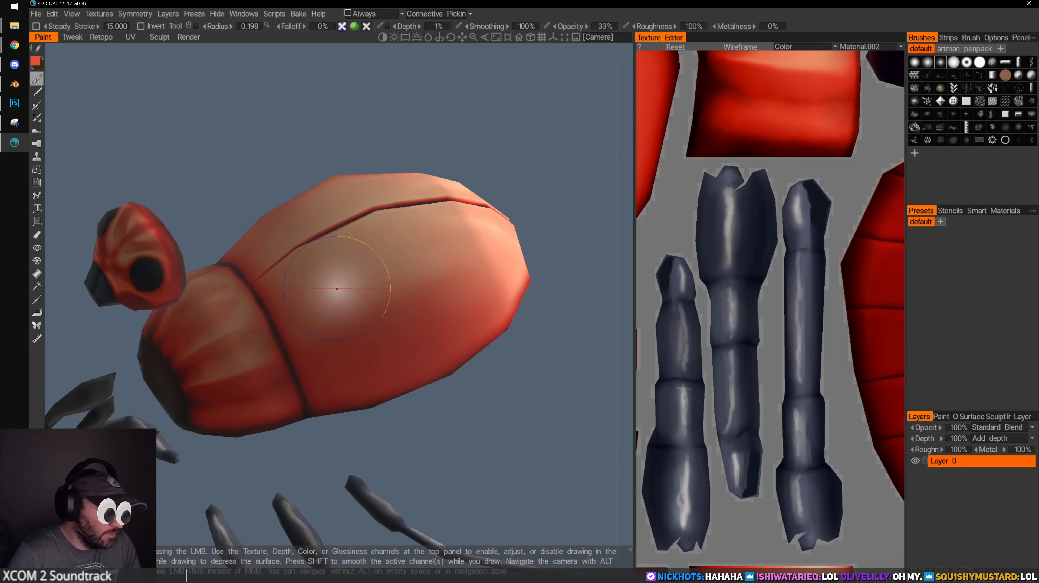
drag(524, 351, 524, 362)
drag(327, 298, 362, 353)
drag(374, 291, 429, 328)
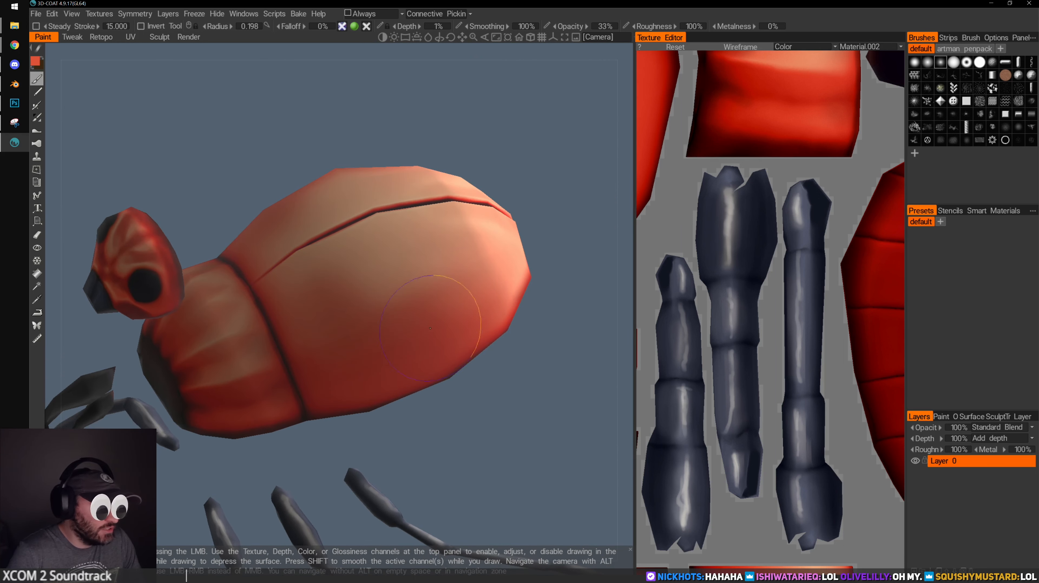
Sample a salmon tone and blend it over the upper side and rear of the shell
key(v)
mouse_move(361, 280)
mouse_down()
mouse_move(378, 260)
mouse_move(366, 271)
mouse_up()
drag(557, 222, 538, 244)
drag(536, 298, 426, 228)
mouse_move(241, 327)
mouse_down()
mouse_move(312, 284)
mouse_move(285, 311)
mouse_up()
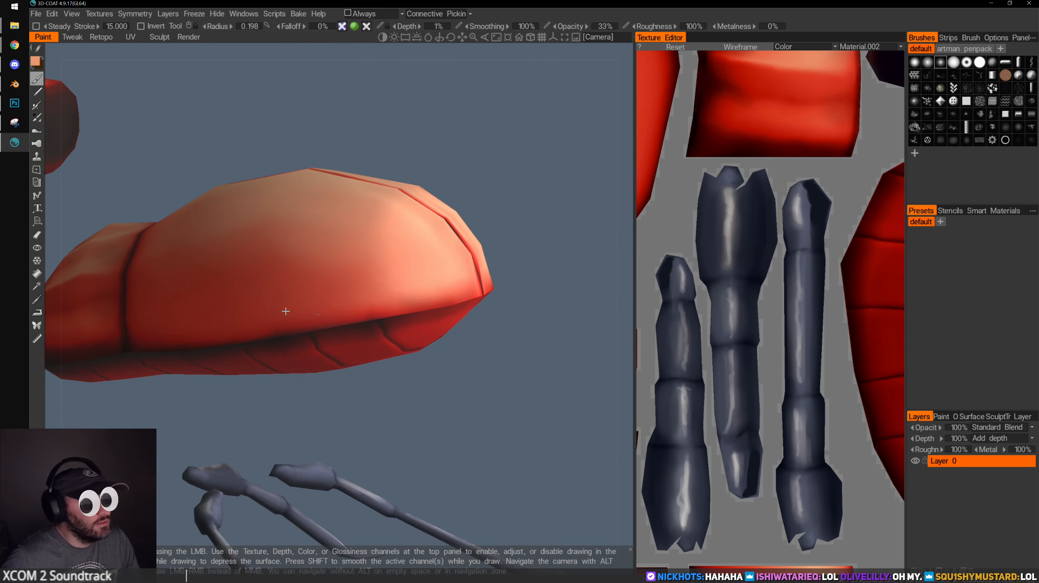
Examine the shell's rear, centre seam and lower rim from several angles
alt+drag(384, 342, 327, 332)
alt+right_drag(327, 332, 367, 348)
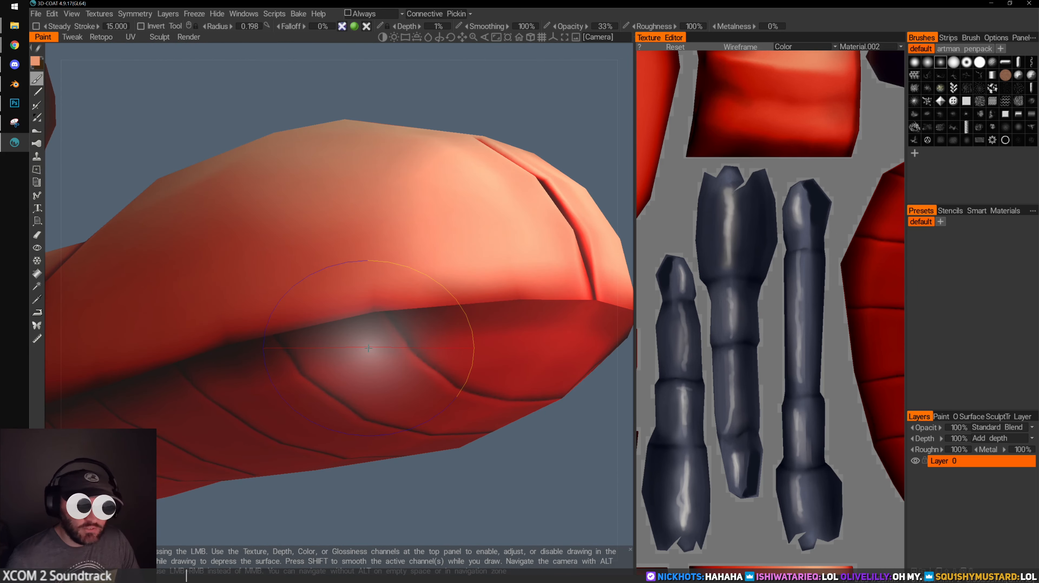
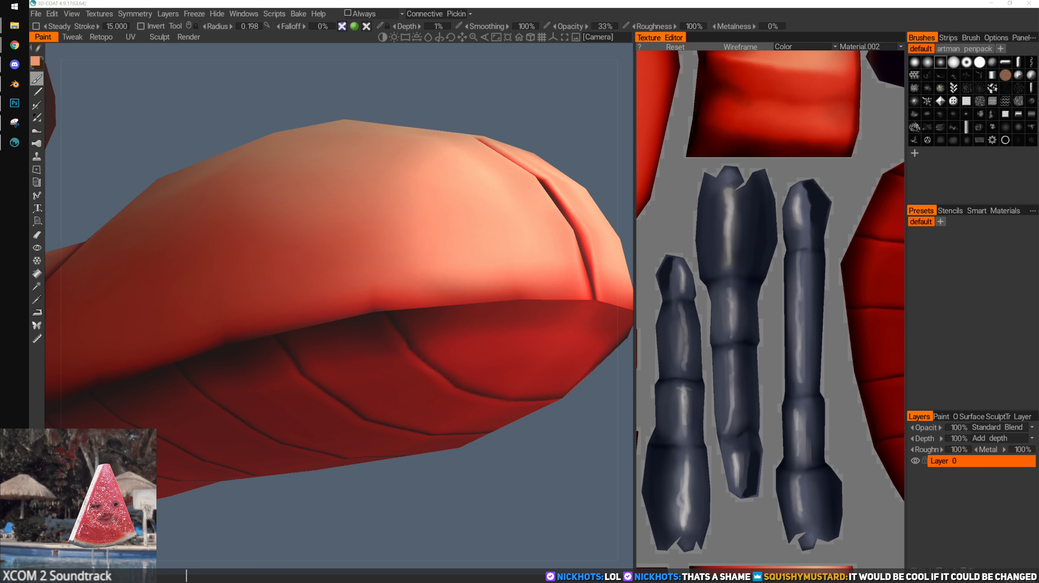
drag(544, 106, 519, 156)
click(505, 220)
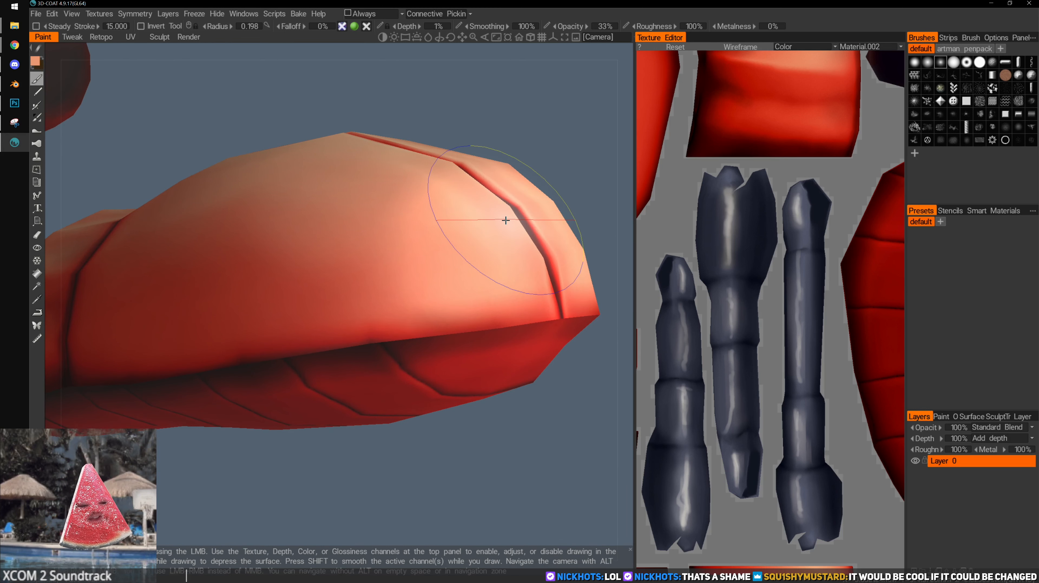
mouse_move(404, 255)
alt+mouse_down()
mouse_move(396, 281)
mouse_move(451, 339)
mouse_move(300, 303)
mouse_move(291, 284)
mouse_move(361, 298)
alt+mouse_up()
alt+middle_drag(361, 298, 328, 373)
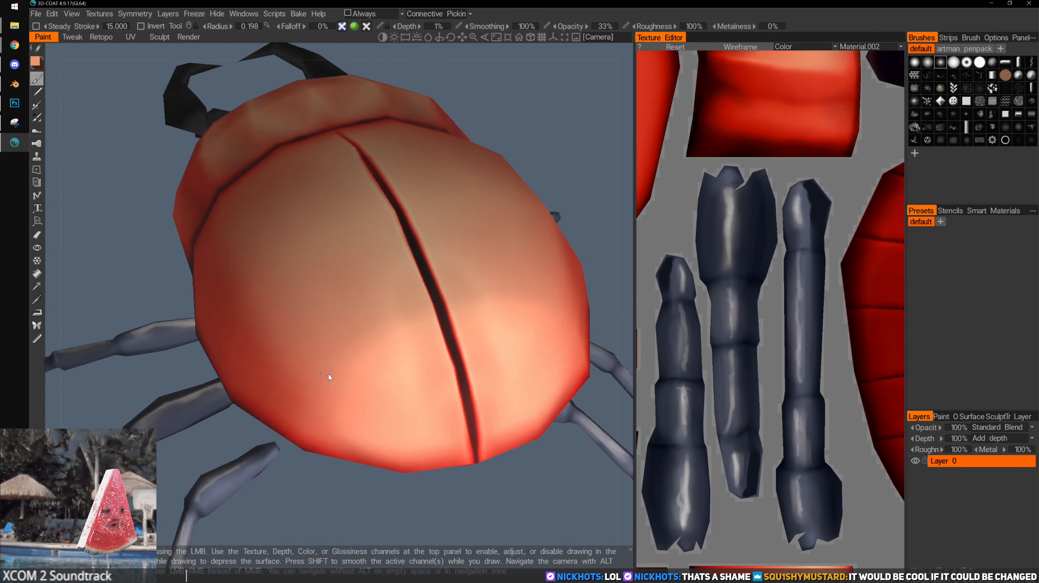
alt+drag(328, 374, 354, 374)
alt+drag(313, 294, 327, 302)
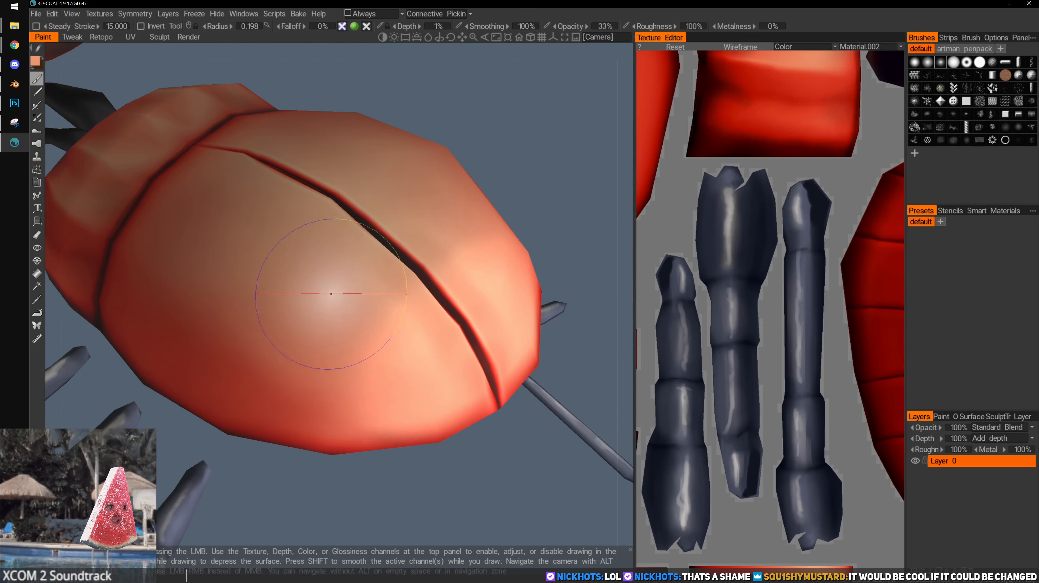
alt+drag(543, 175, 490, 318)
alt+drag(555, 379, 344, 351)
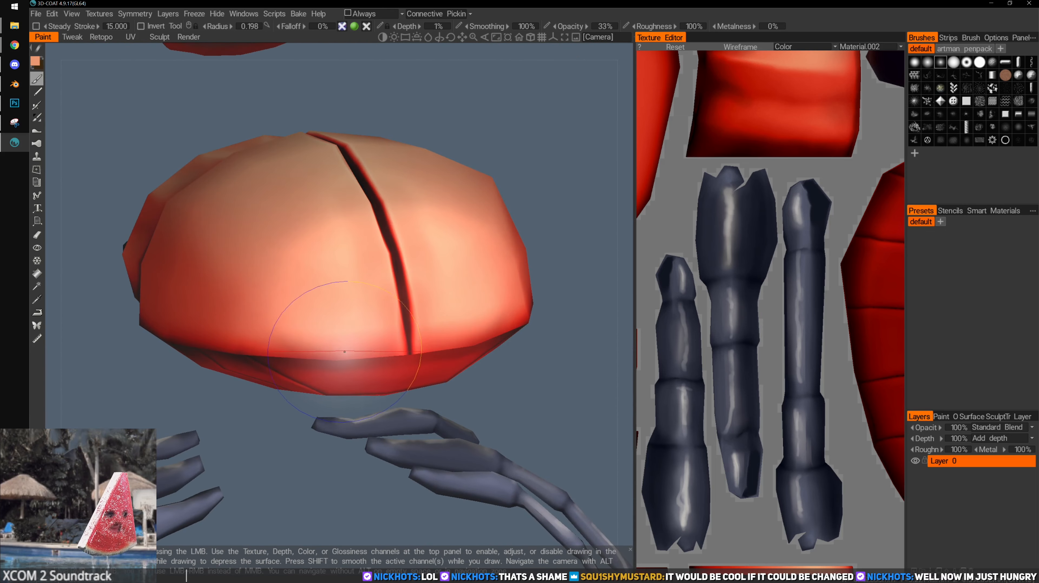
Sample a red tone and soften the shading on both sides of the rear seam, setting the brush radius to 0.124
drag(535, 356, 552, 360)
key(bracketleft)
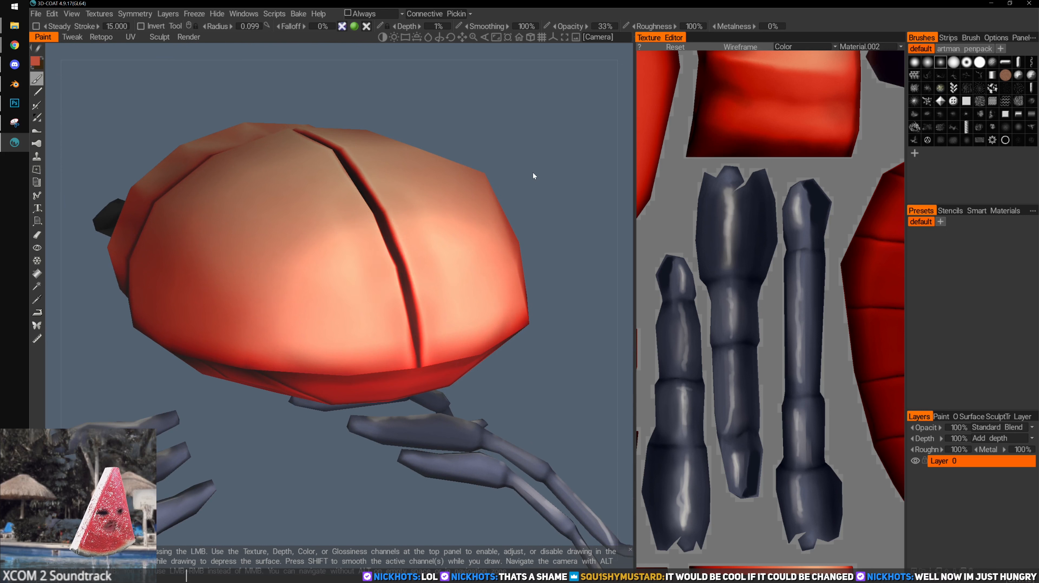
drag(536, 174, 507, 178)
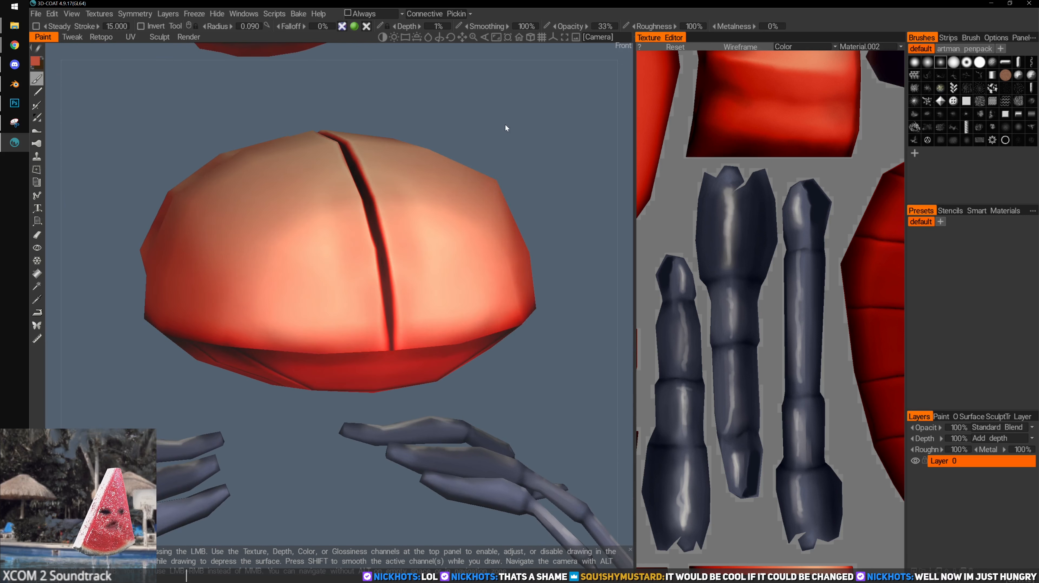
alt+drag(505, 124, 353, 230)
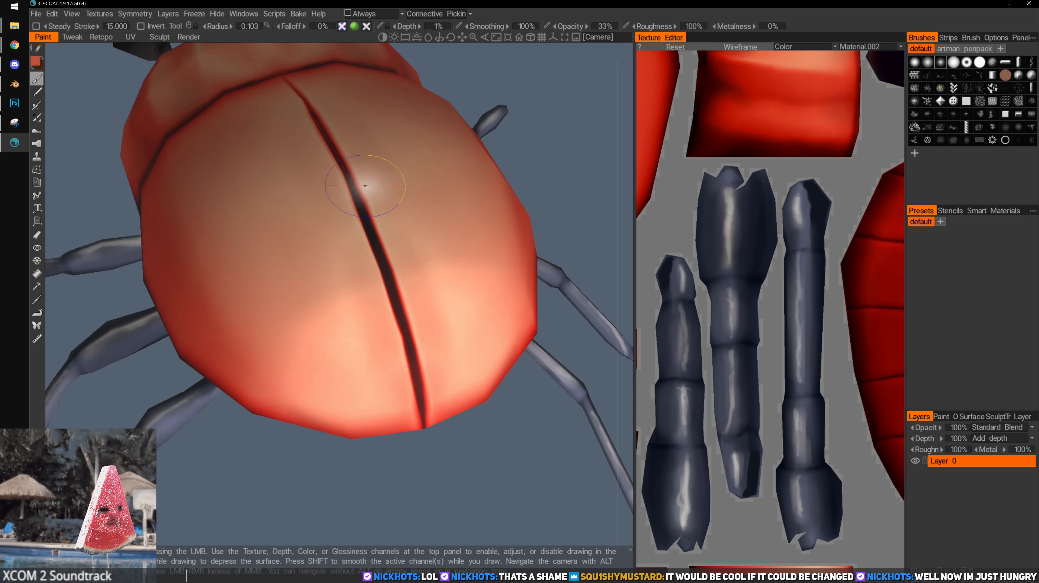
alt+drag(383, 164, 445, 159)
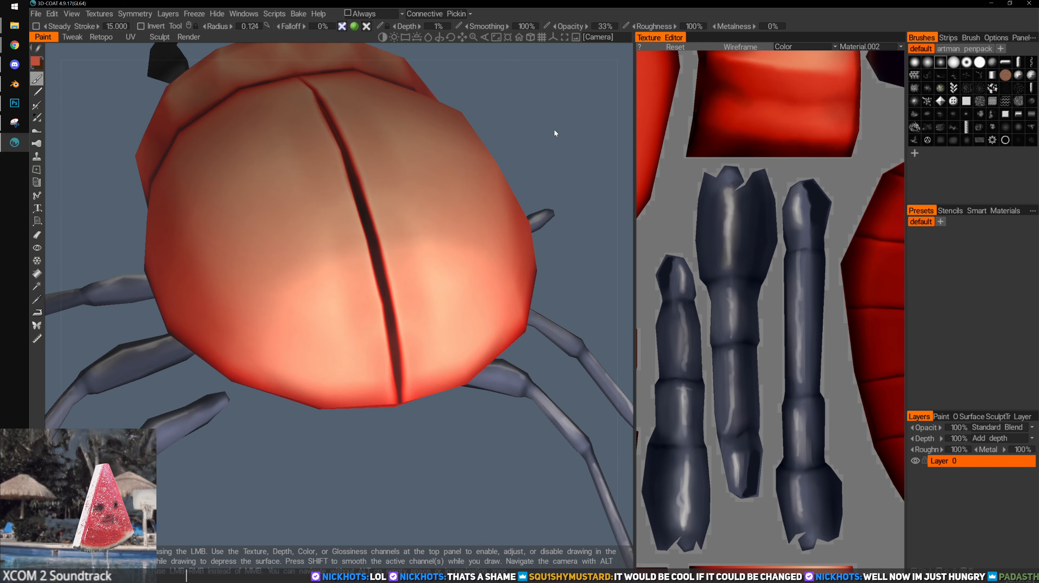
drag(555, 129, 539, 67)
drag(557, 216, 478, 261)
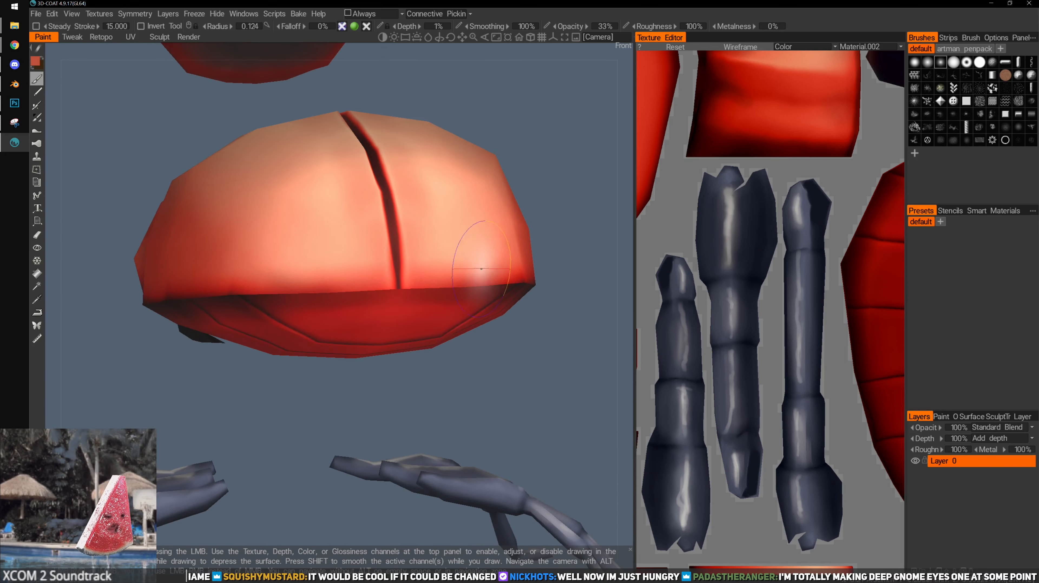
Blend sampled red tones over the shell's opposite side and down toward its rear rim
alt+right_drag(427, 258, 413, 272)
alt+drag(412, 273, 436, 276)
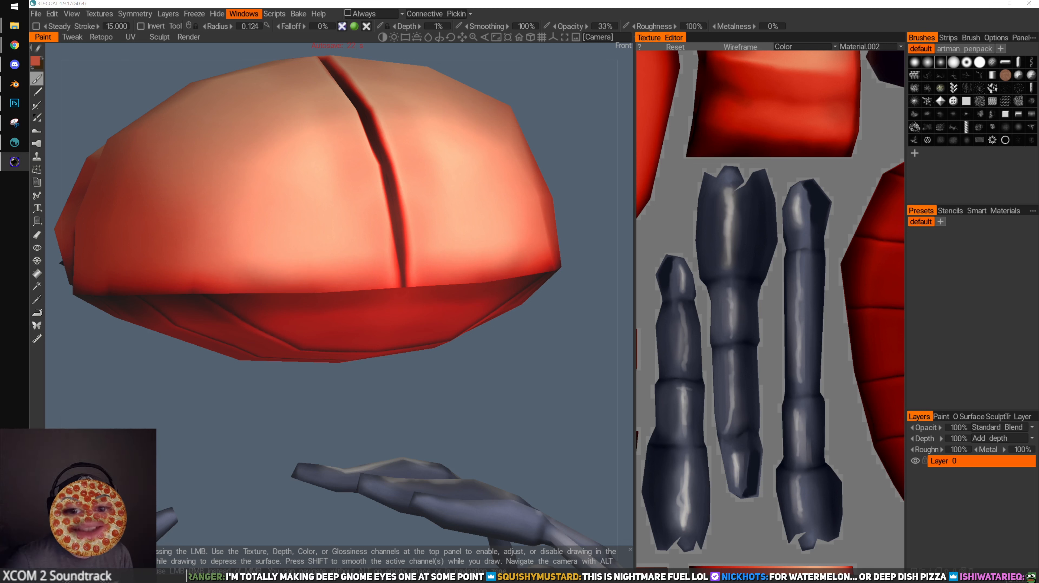
click(543, 104)
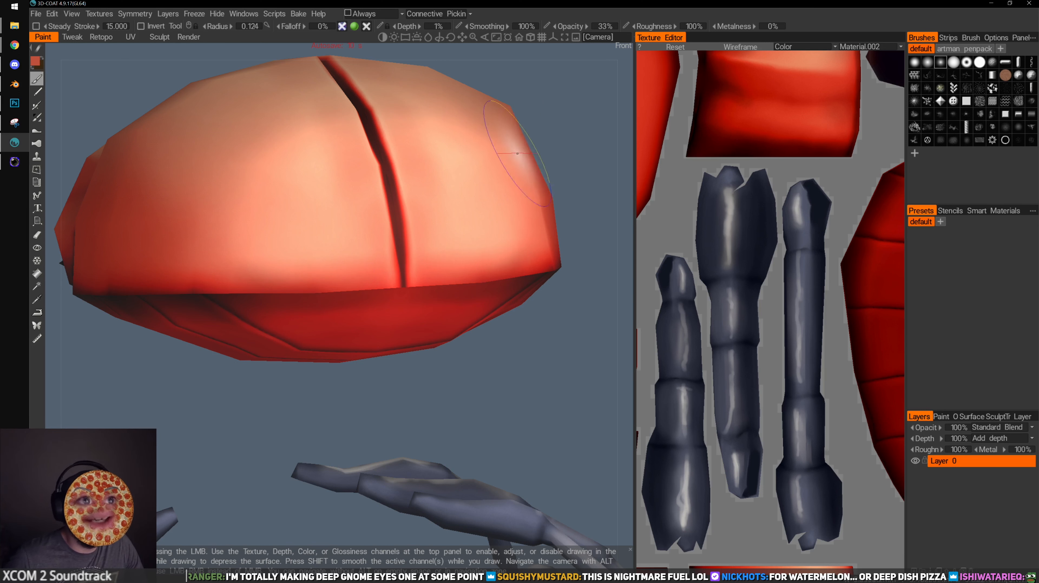
alt+drag(540, 88, 441, 259)
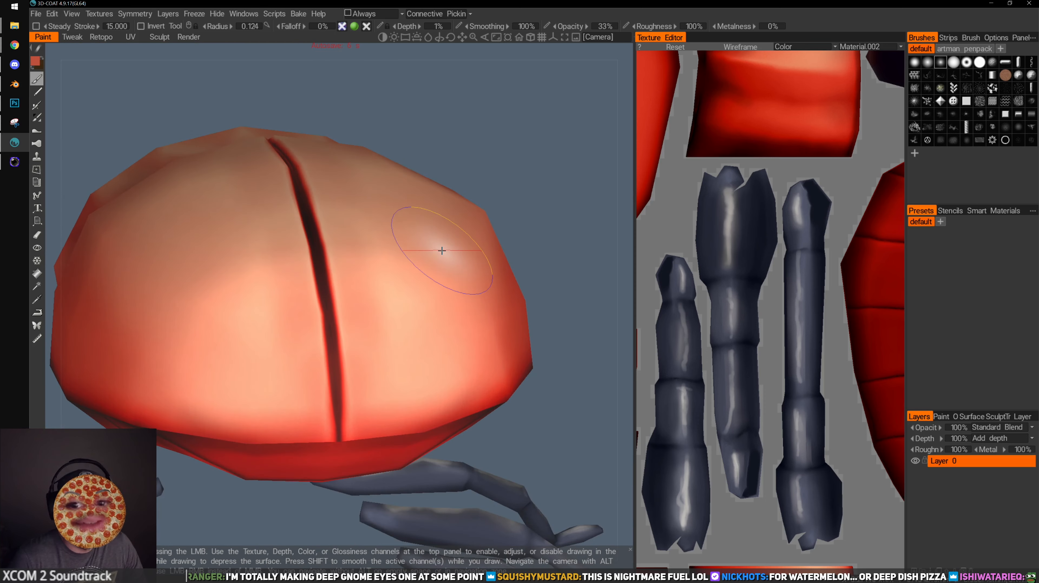
mouse_move(586, 231)
alt+mouse_down()
mouse_move(527, 264)
mouse_move(486, 338)
alt+mouse_up()
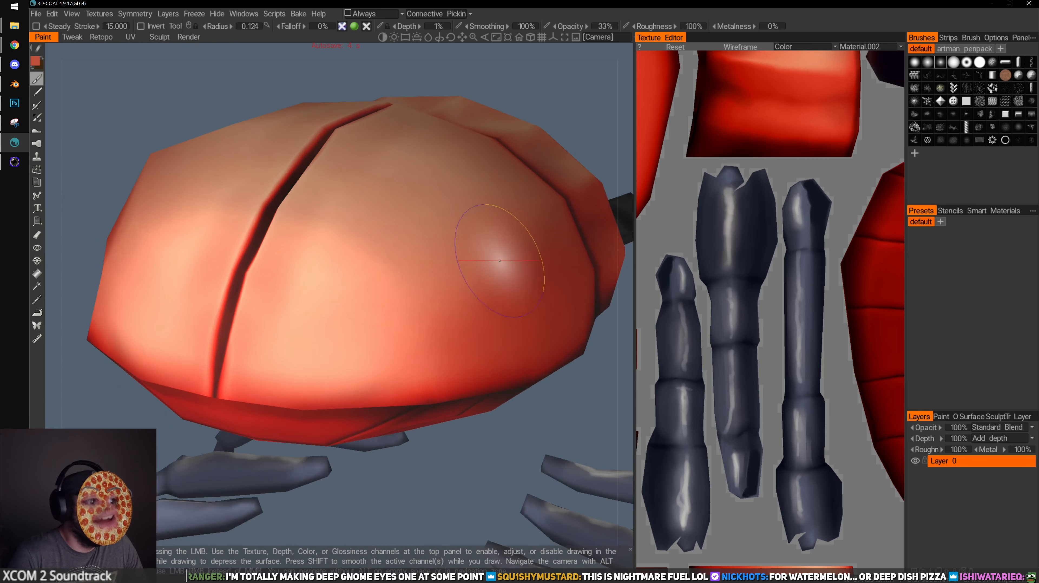
drag(468, 460, 473, 426)
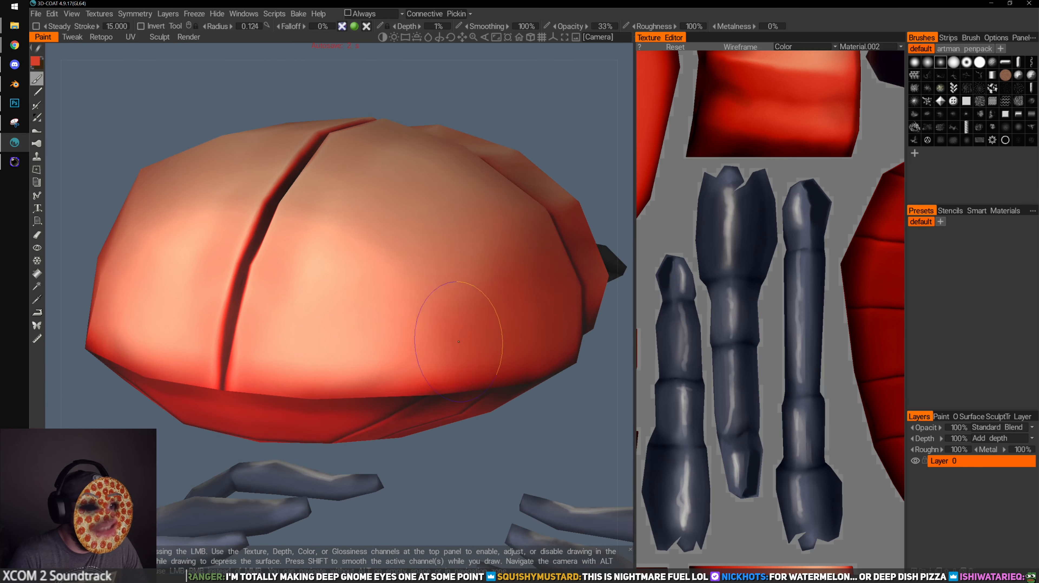
drag(480, 463, 515, 458)
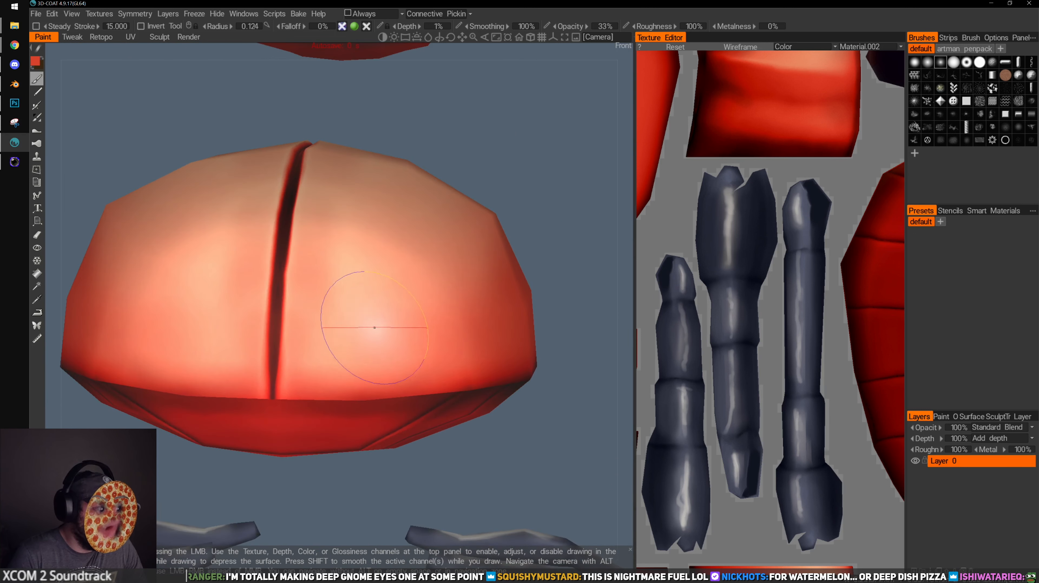
drag(517, 204, 510, 216)
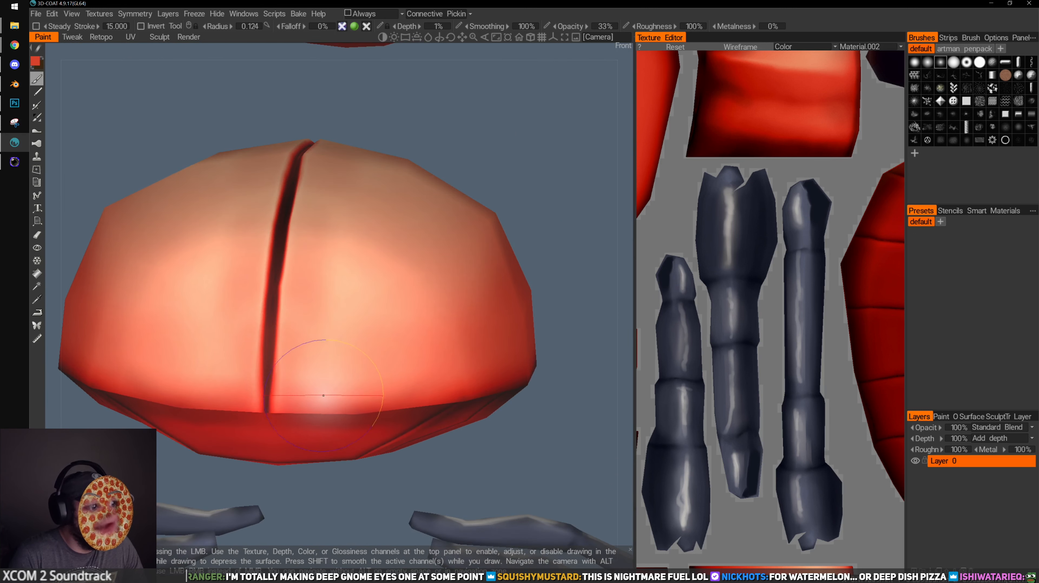
Blend sampled red and salmon tones into the highlight beside the seam at the shell's rear
key(v)
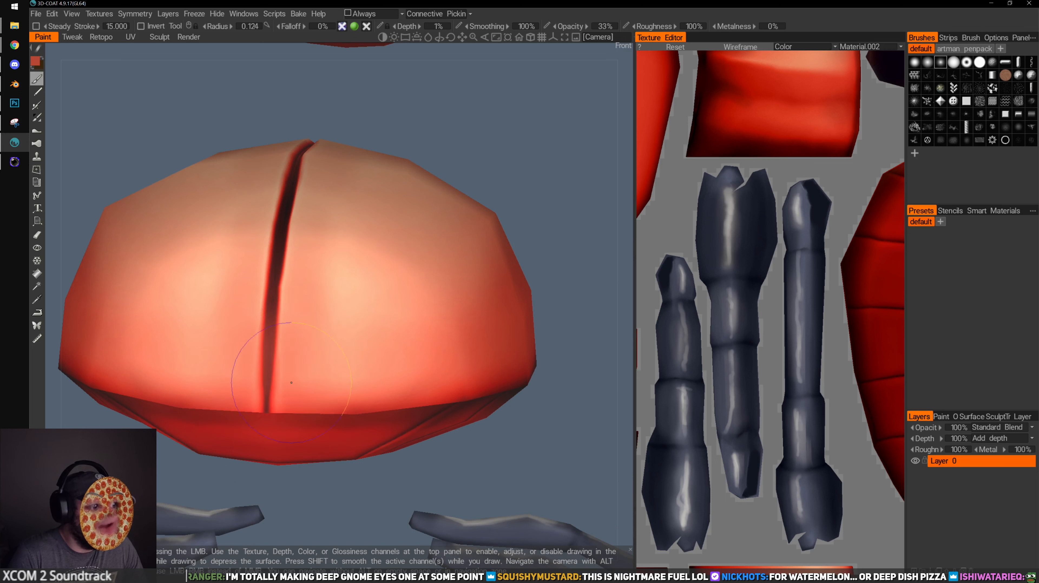
drag(543, 233, 488, 271)
drag(367, 525, 341, 451)
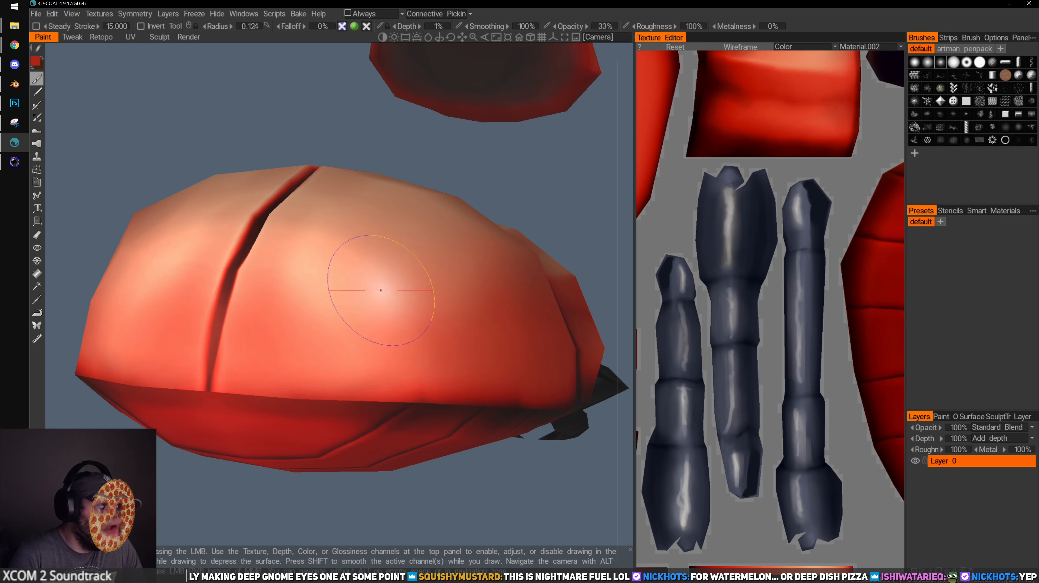
key(v)
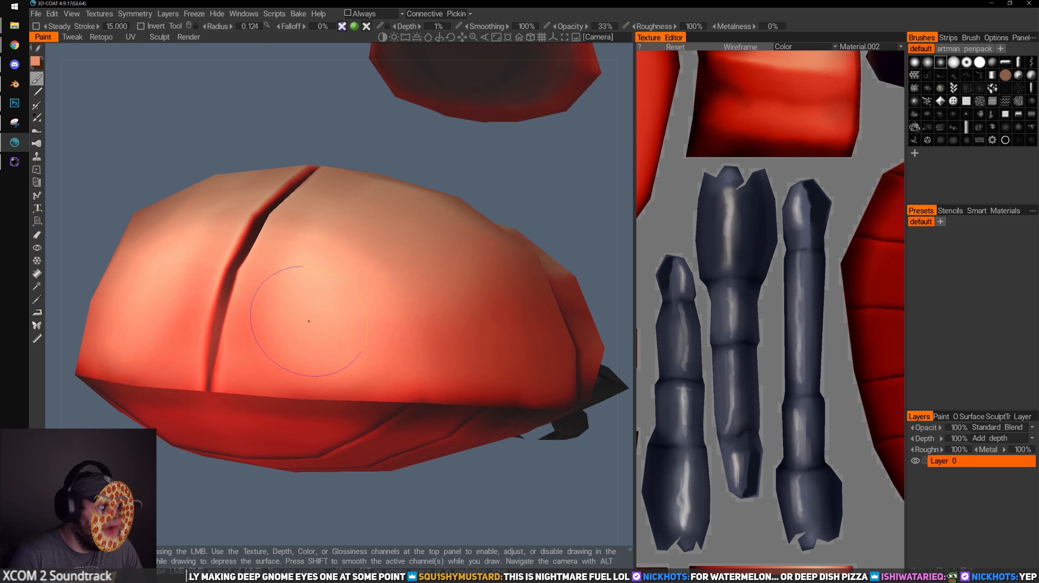
middle_drag(488, 241, 302, 274)
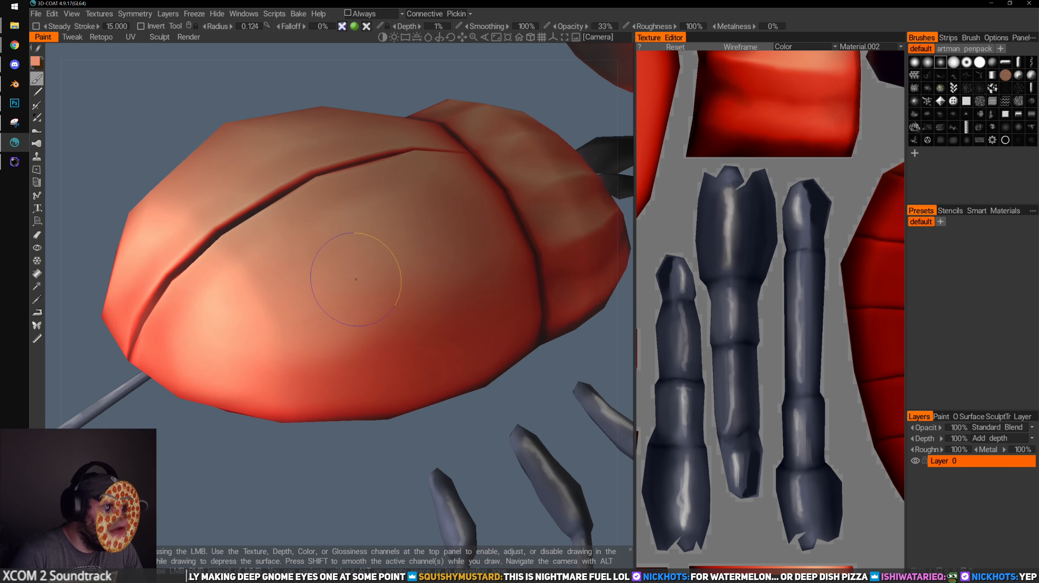
Sample a dark red and shade the front of the shell near the seam, enlarging the brush radius to 0.215
middle_drag(383, 436, 394, 367)
key(v)
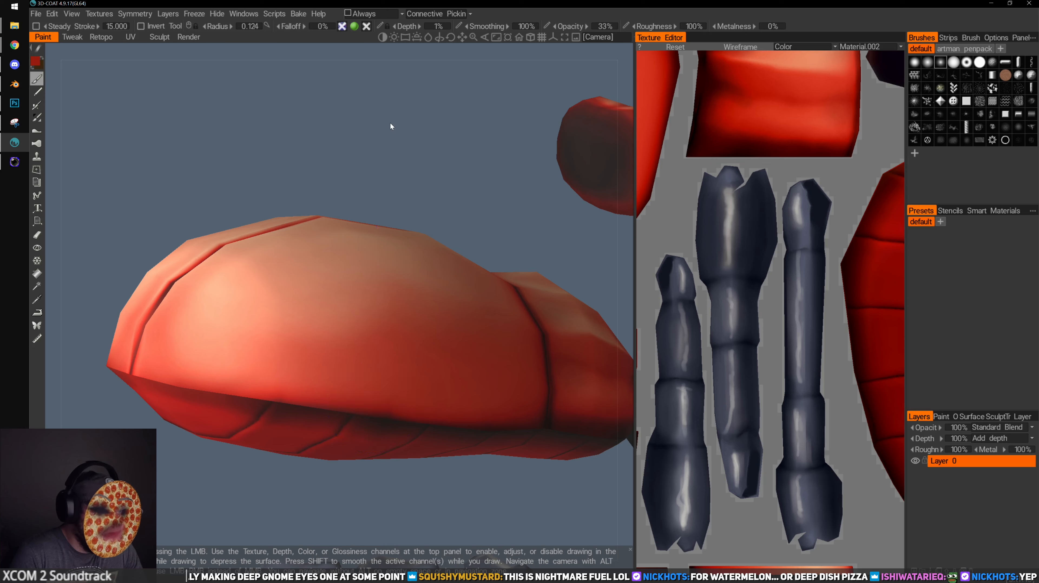
alt+drag(390, 127, 387, 237)
key(bracketright)
key(bracketright)
key(bracketright)
key(bracketright)
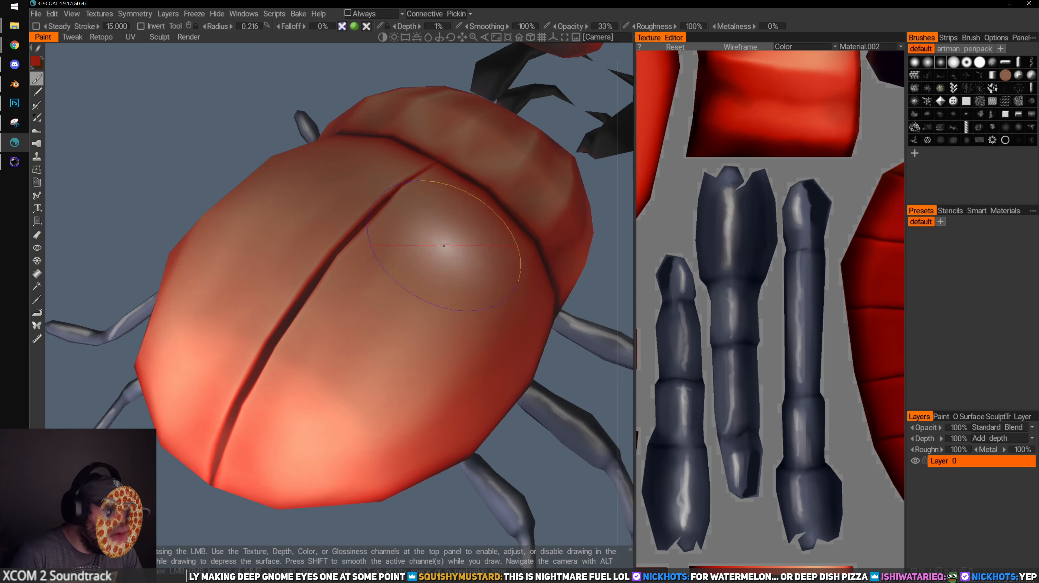
mouse_move(588, 196)
alt+mouse_down()
mouse_move(403, 231)
mouse_move(429, 209)
mouse_move(408, 229)
mouse_move(339, 215)
alt+mouse_up()
alt+drag(504, 319, 545, 176)
mouse_move(281, 427)
alt+mouse_down()
mouse_move(393, 432)
mouse_move(408, 382)
alt+mouse_up()
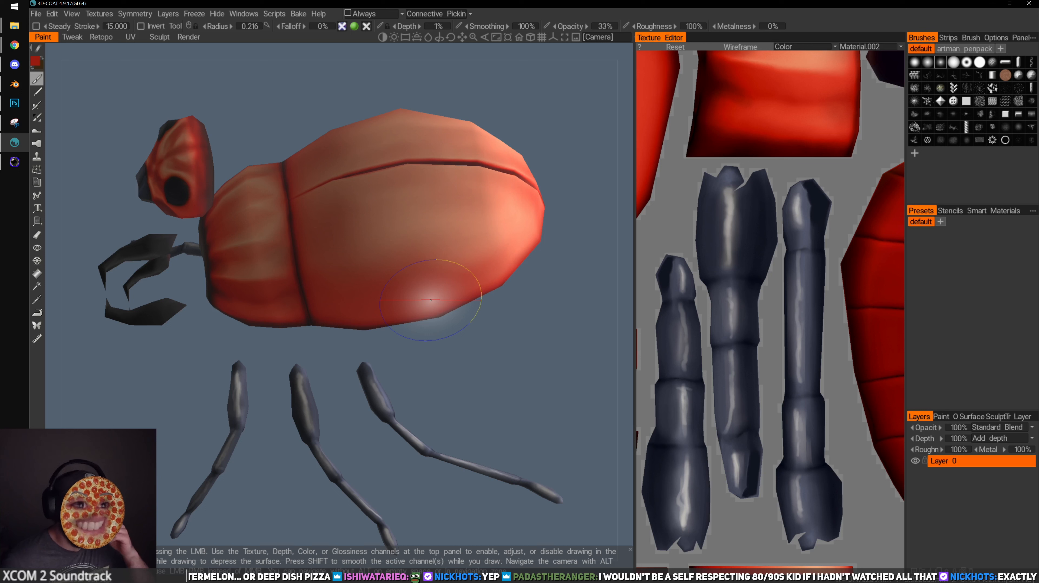
Try a dark red dab on the underside below the shell's rear rim and undo it
alt+drag(437, 350, 292, 288)
alt+right_drag(293, 287, 372, 280)
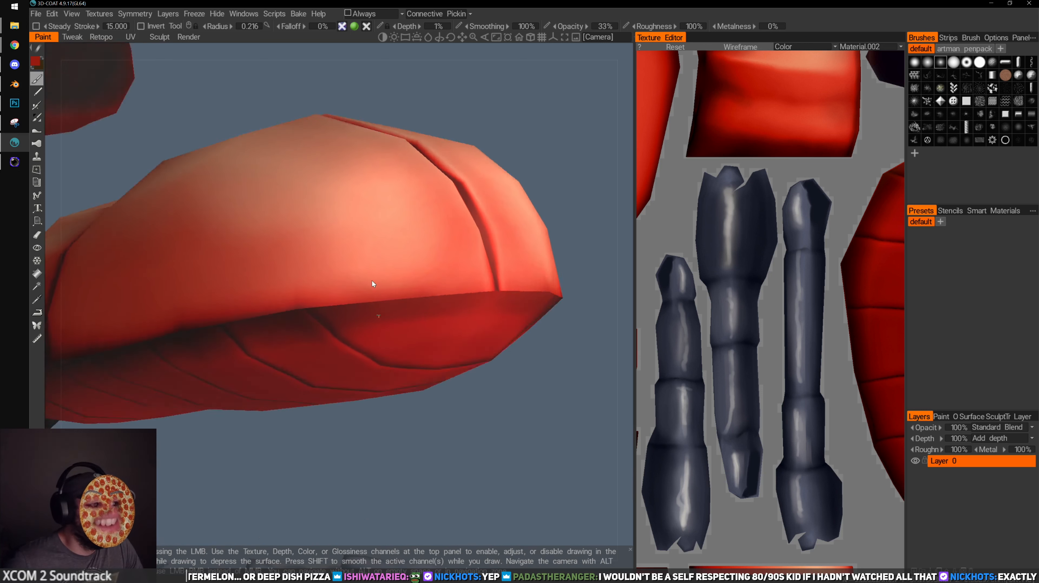
alt+drag(372, 280, 375, 241)
click(333, 325)
key(ctrl+z)
Reduce the brush radius to 0.055 for detail work around the shell's rear rim
alt+drag(584, 230, 576, 182)
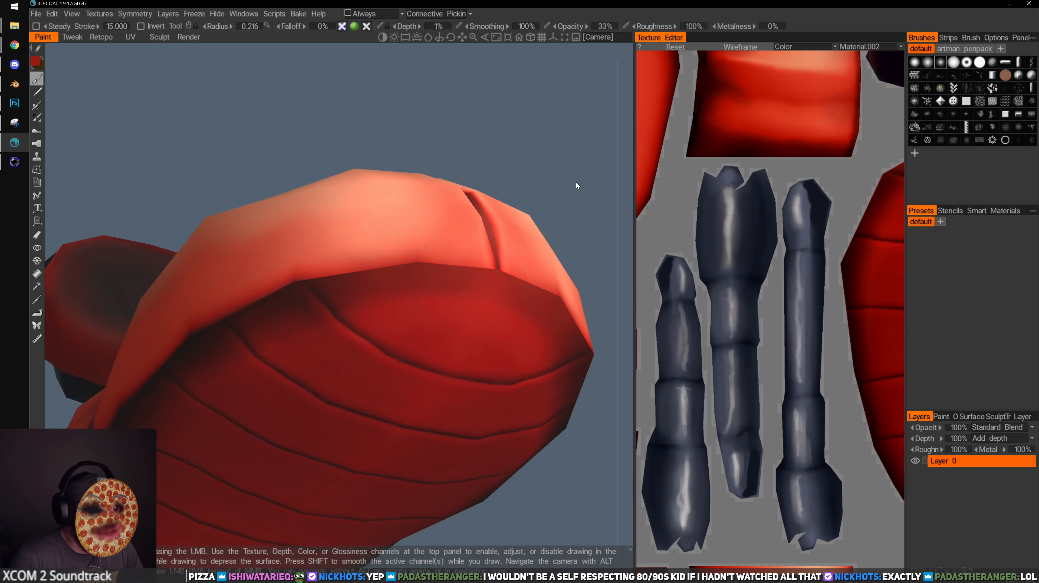
alt+right_drag(378, 216, 408, 211)
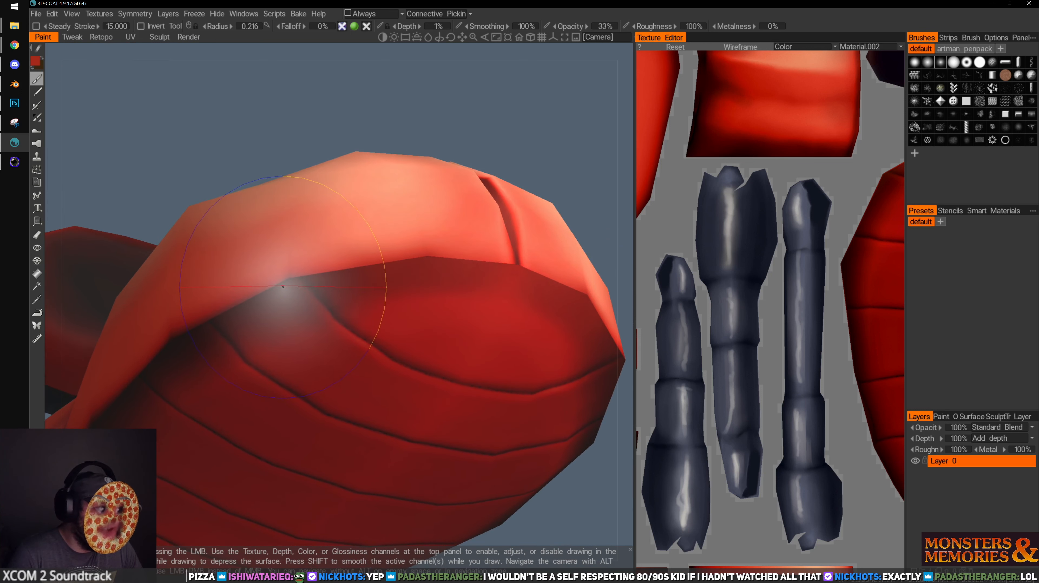
key(bracketleft)
key(bracketleft)
key(bracketleft)
key(bracketleft)
key(bracketleft)
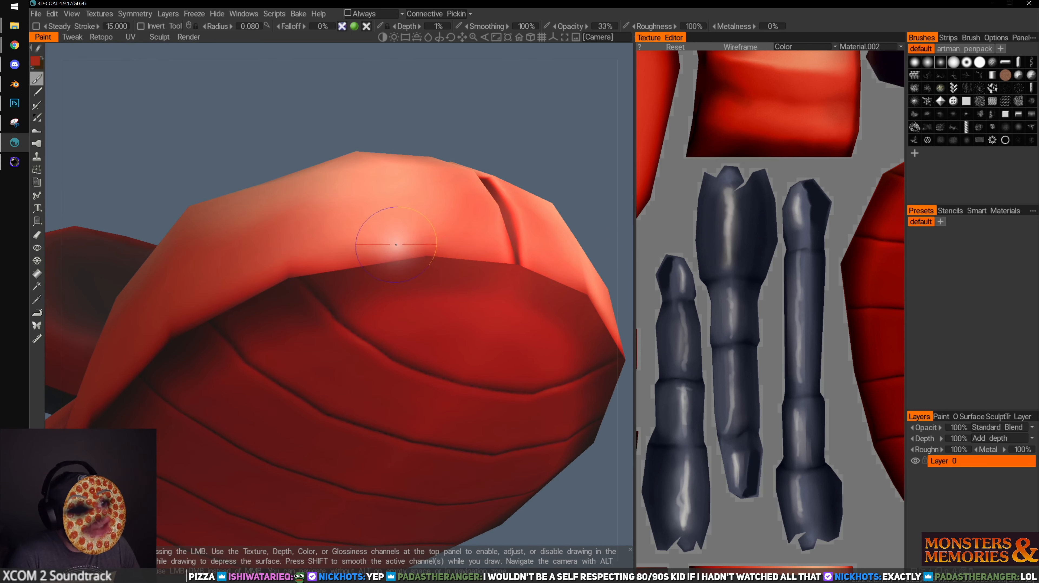
key(bracketleft)
key(bracketleft)
Shade a dark tone along the edge of the rear rim around the seam's lower end, using a 0.033 brush radius
mouse_move(396, 244)
alt+mouse_down()
mouse_move(550, 121)
mouse_move(528, 122)
mouse_move(410, 78)
mouse_move(352, 218)
mouse_move(376, 227)
mouse_move(322, 265)
mouse_move(378, 281)
alt+mouse_up()
alt+drag(494, 116, 274, 290)
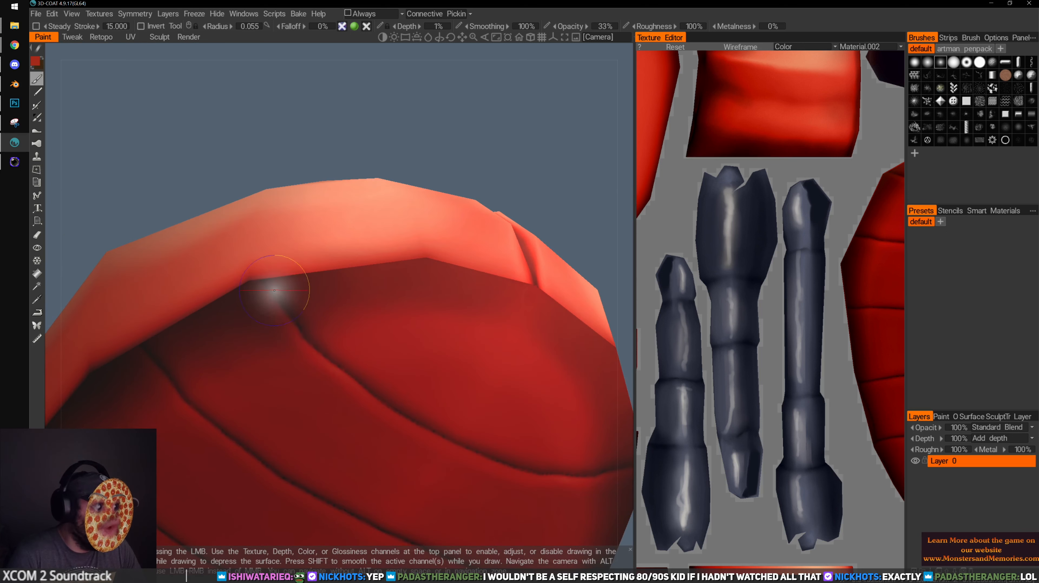
alt+drag(490, 135, 593, 209)
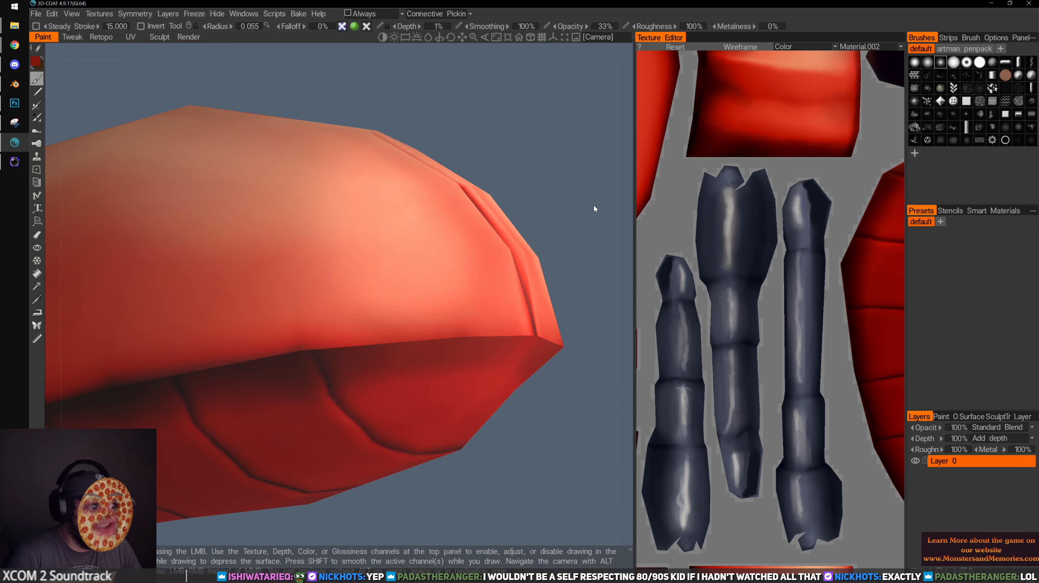
alt+drag(546, 179, 322, 397)
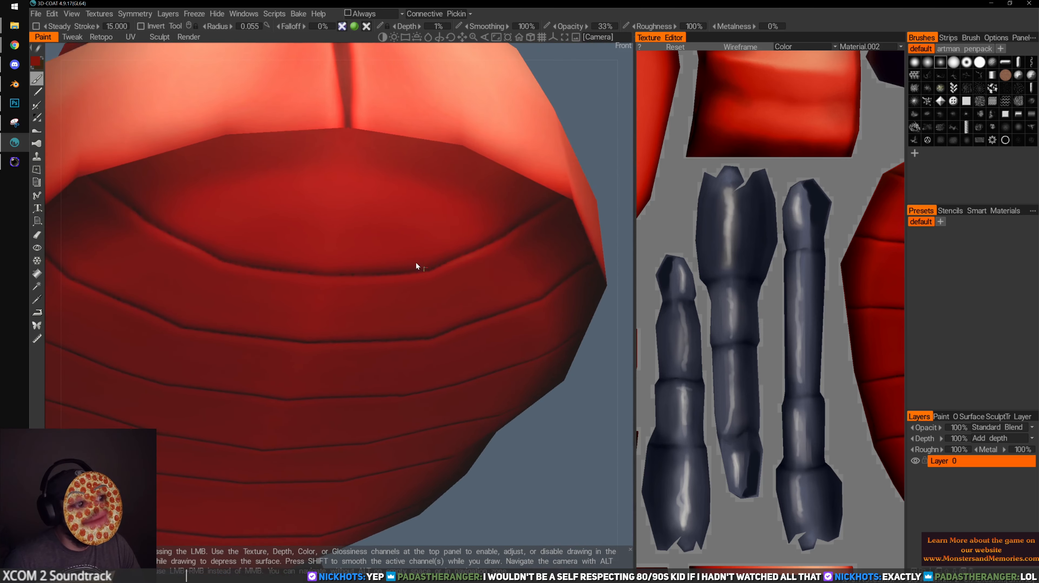
alt+drag(418, 264, 354, 272)
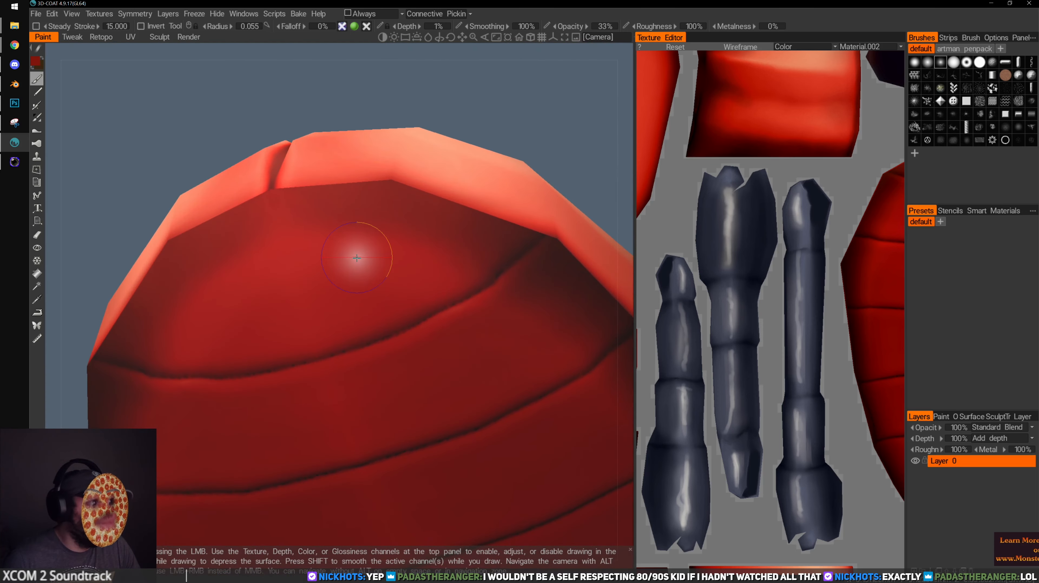
mouse_move(508, 110)
mouse_down()
mouse_move(462, 110)
mouse_move(458, 98)
mouse_up()
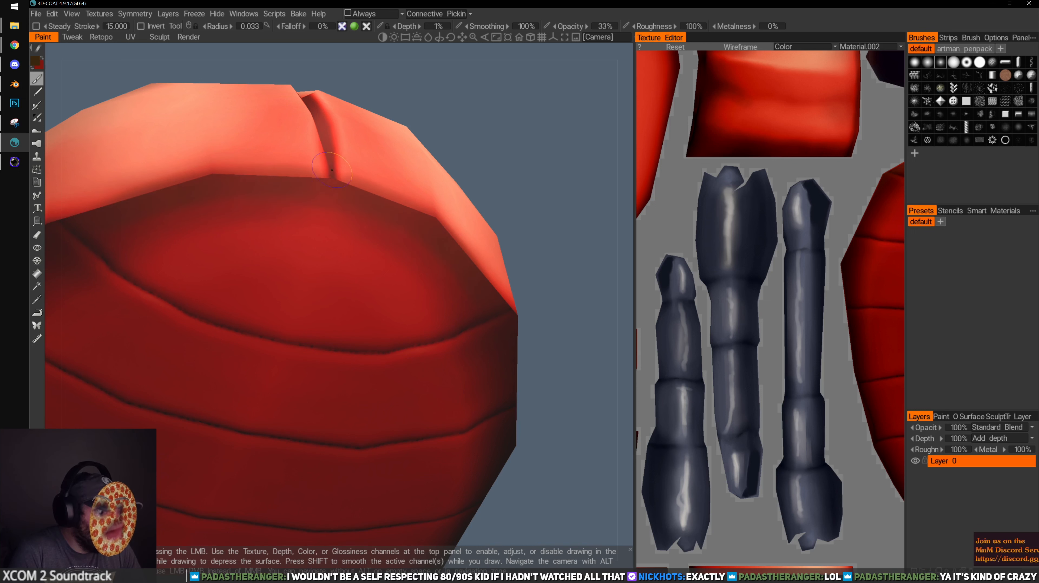
drag(337, 186, 330, 173)
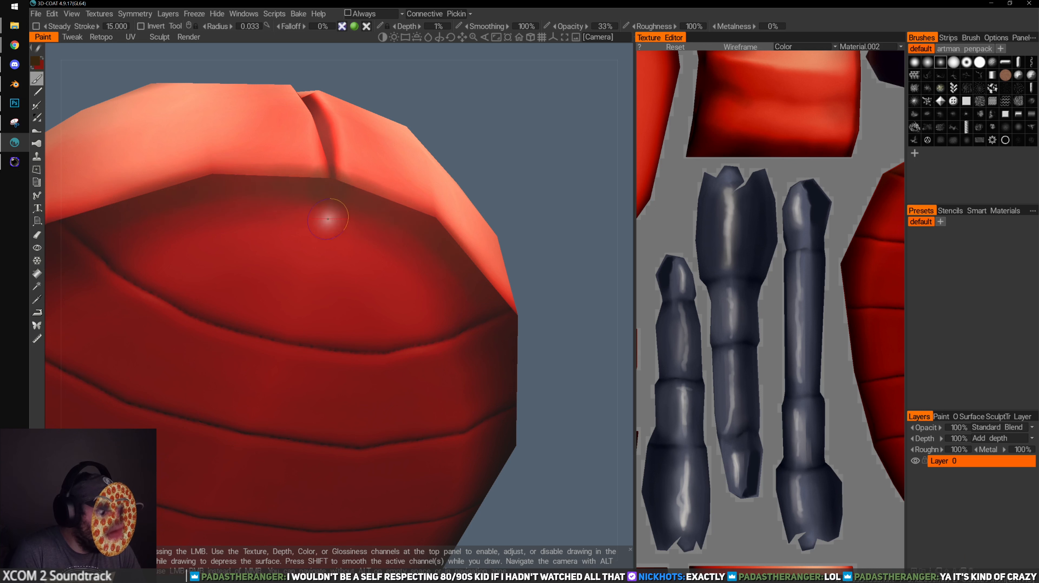
Sample a brighter red and blend it over the rearmost underside segment, enlarging the brush radius to 0.051
key(v)
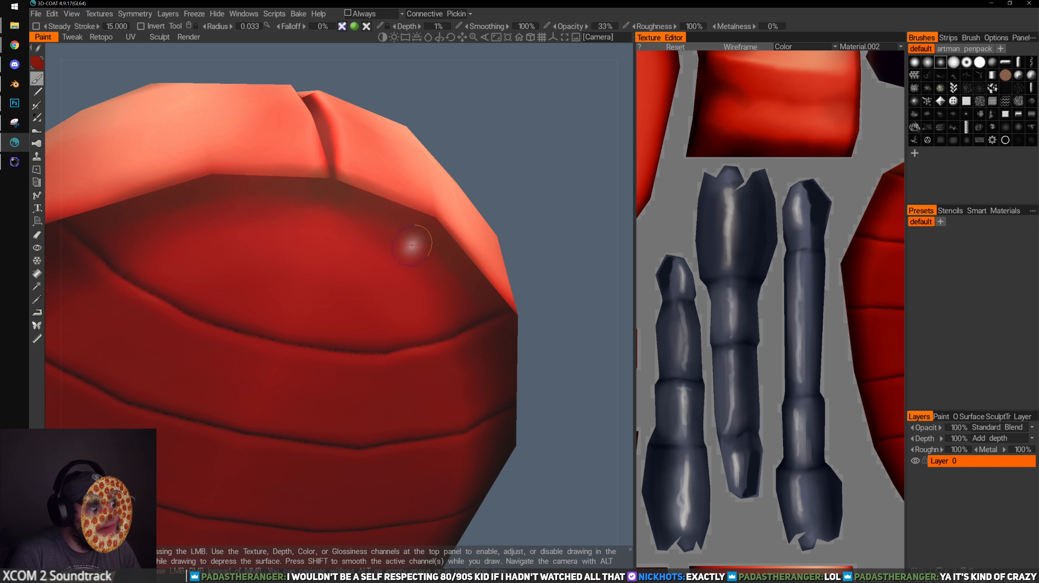
key(bracketright)
key(bracketright)
key(bracketright)
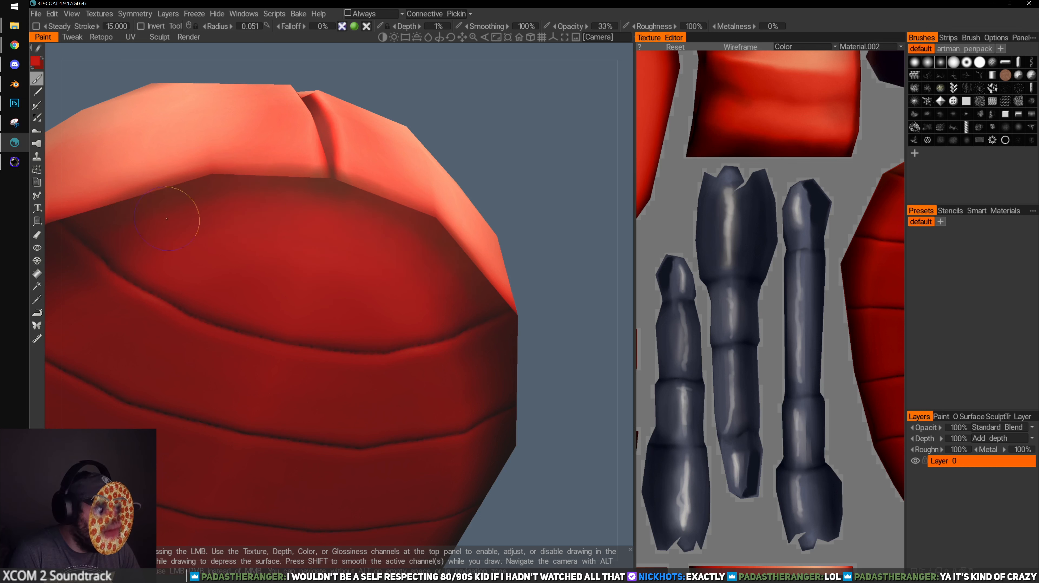
Try a paler highlight on the rearmost underside segment, starting from hue 0, saturation 58% and lightness 77%
click(36, 61)
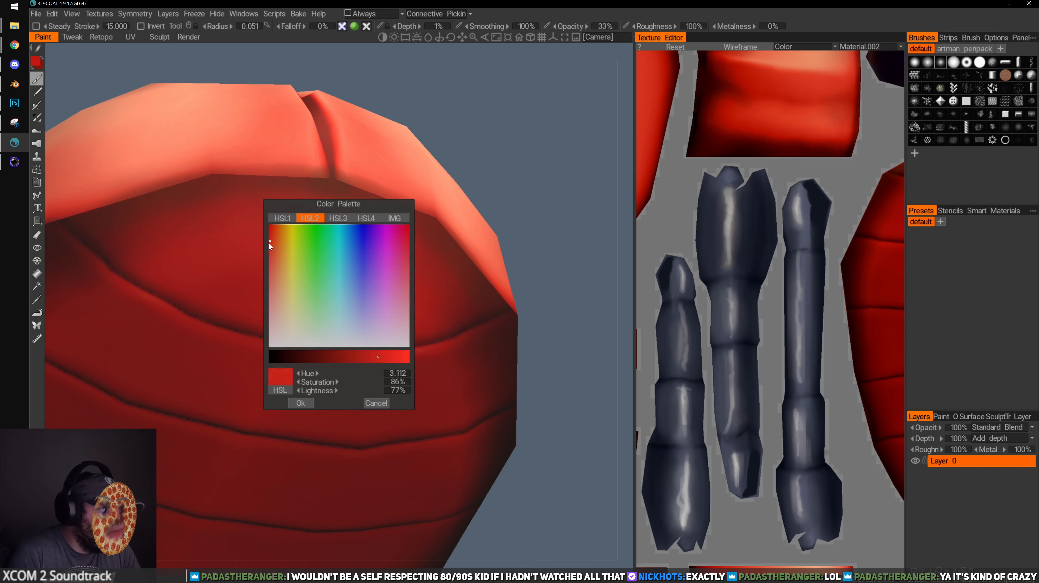
drag(267, 281, 268, 276)
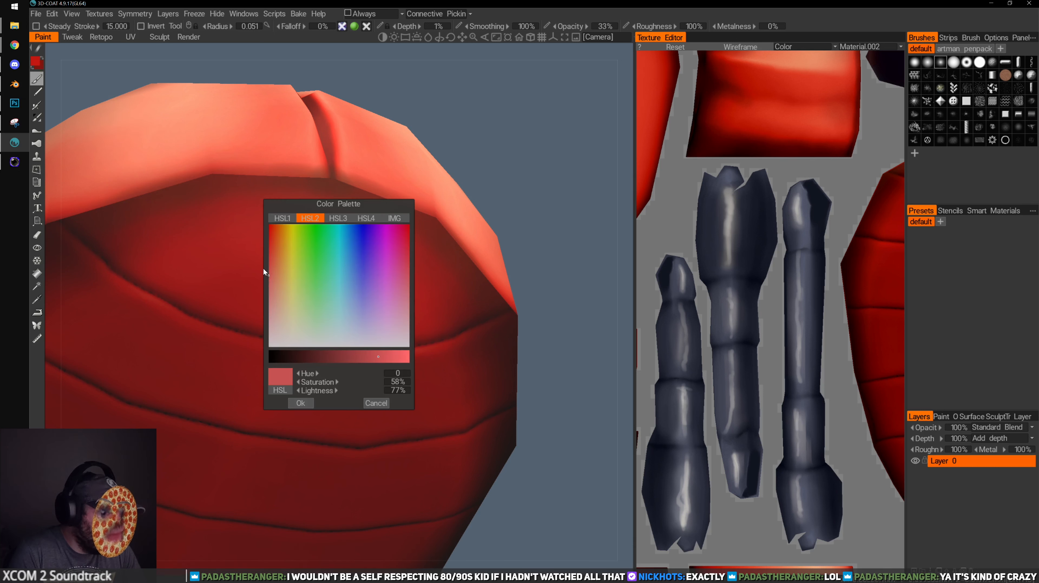
click(301, 403)
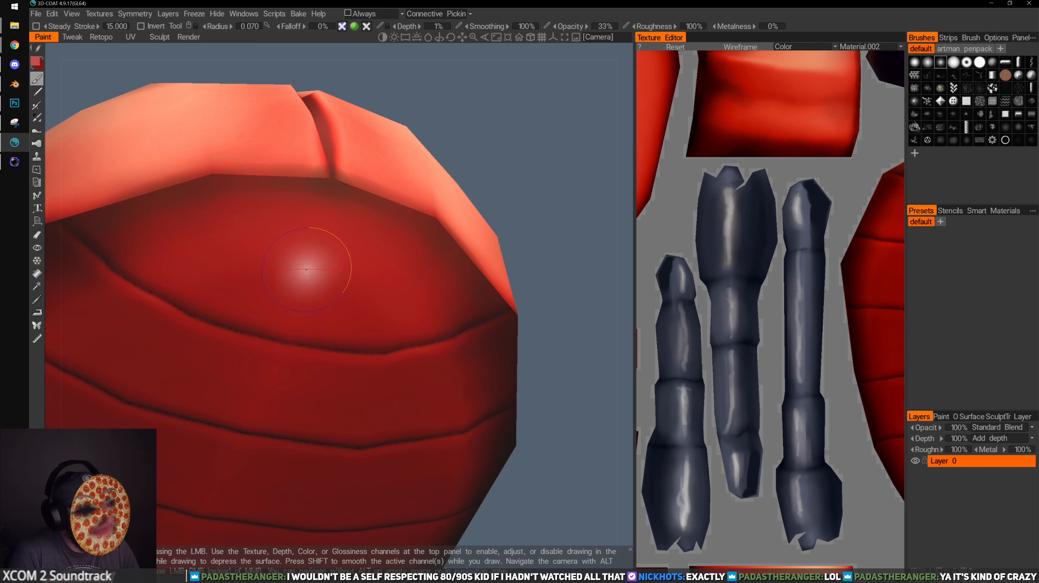
right_drag(308, 270, 359, 278)
mouse_move(349, 265)
mouse_down()
mouse_move(279, 257)
mouse_move(335, 263)
mouse_up()
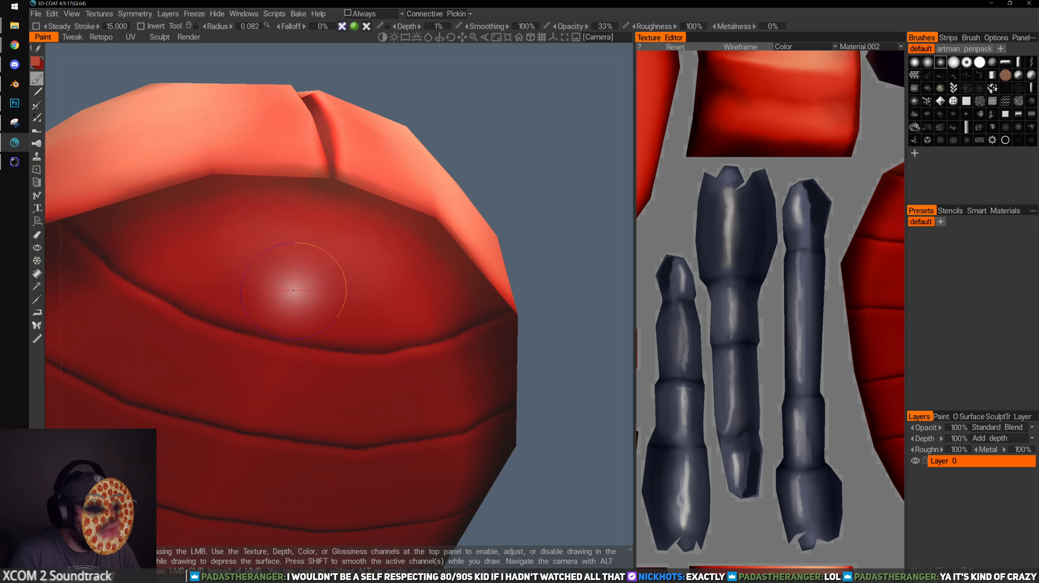
drag(527, 98, 510, 144)
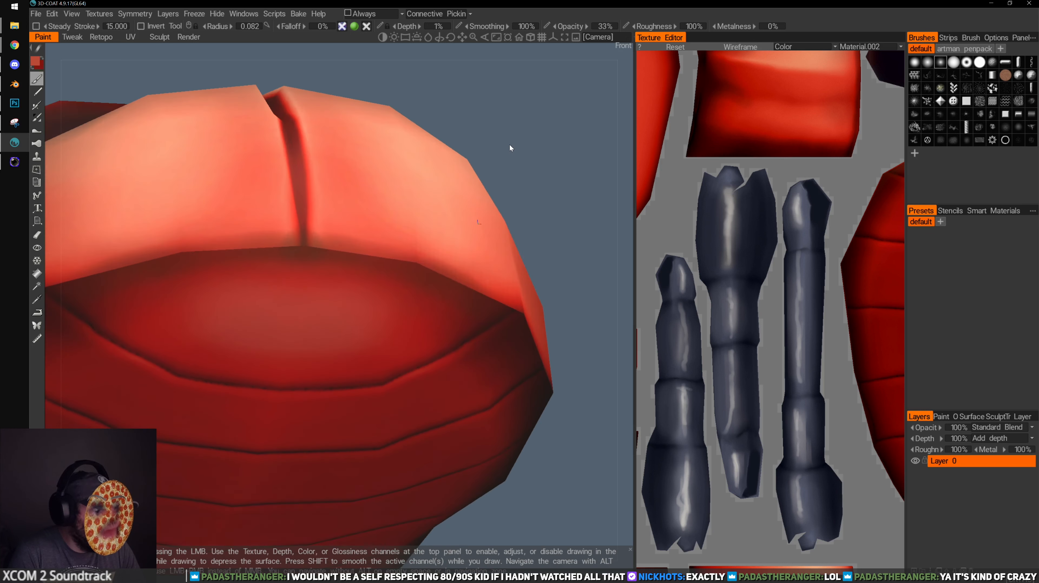
key(v)
drag(261, 312, 378, 327)
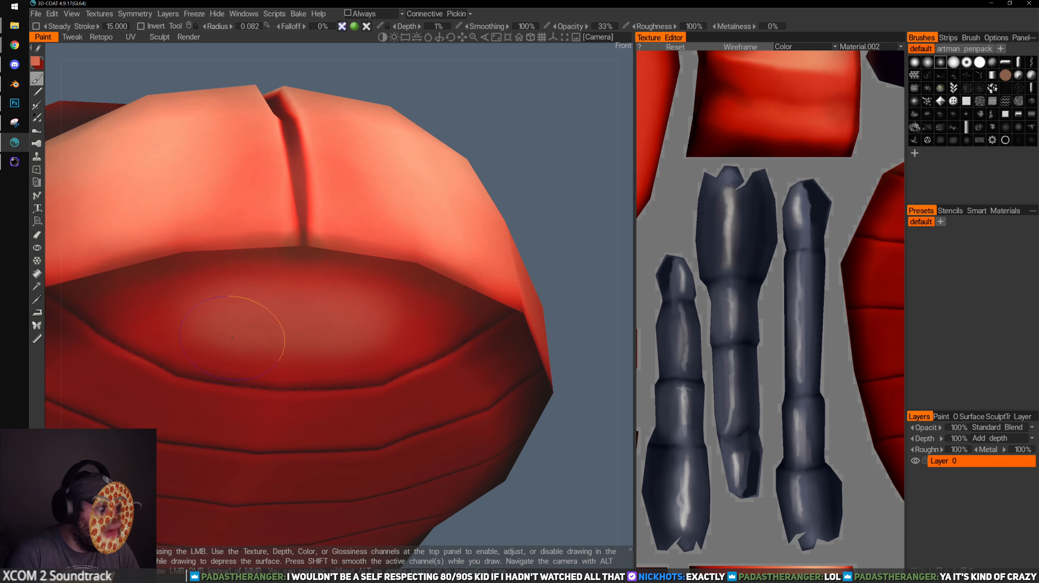
Examine the shading of the shell's rear rim and underside from several angles
alt+right_drag(463, 186, 378, 237)
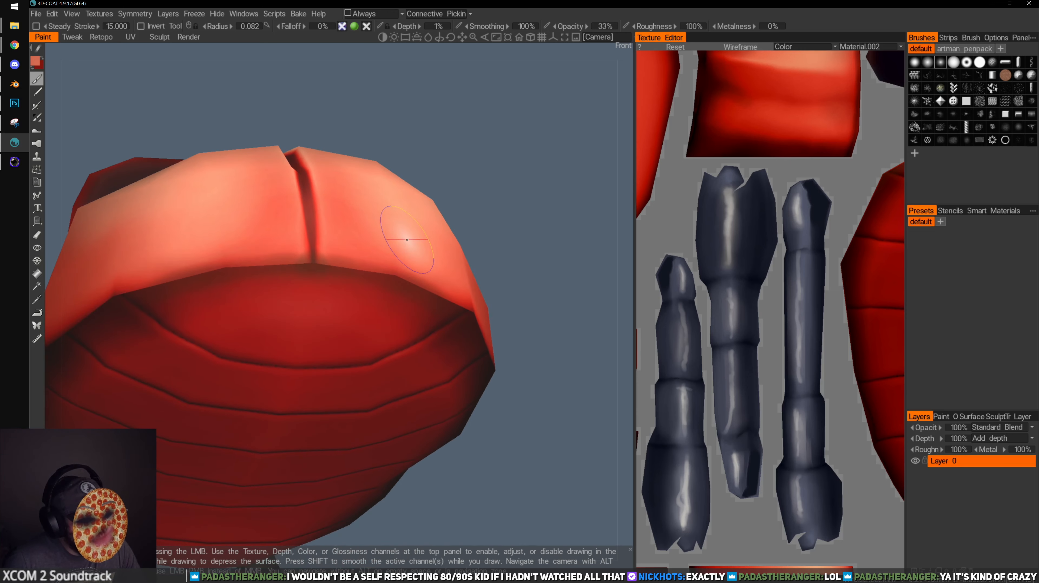
alt+drag(369, 286, 424, 234)
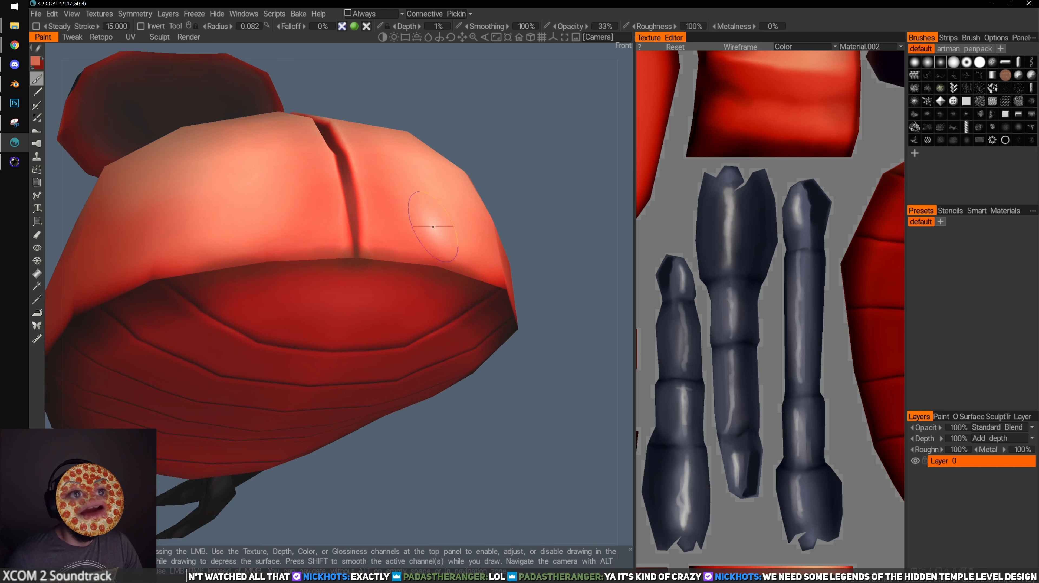
alt+middle_drag(392, 239, 470, 237)
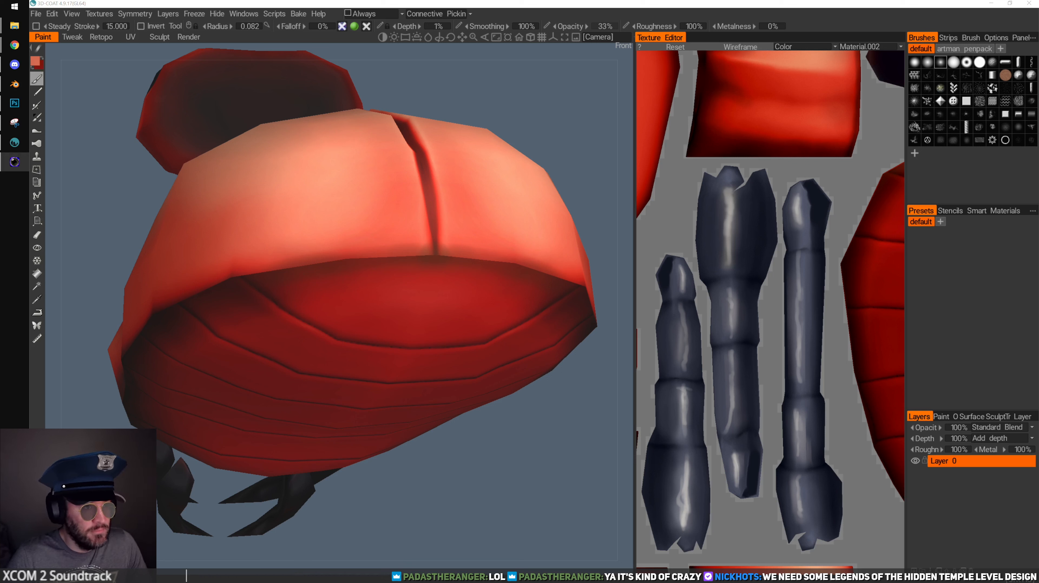
drag(439, 97, 316, 349)
scroll(315, 350, up, 3)
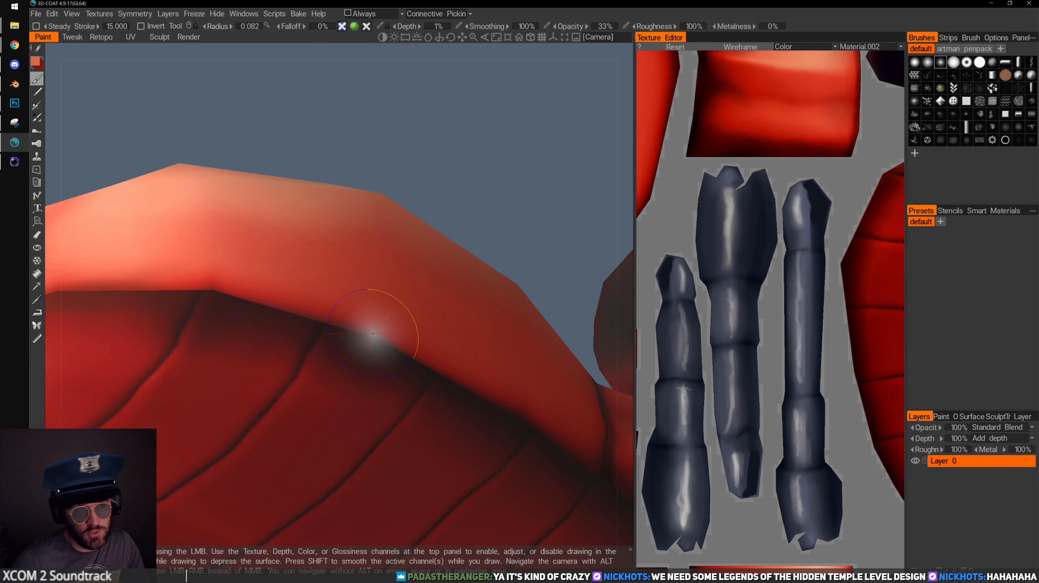
mouse_move(485, 232)
mouse_down()
mouse_move(379, 379)
mouse_move(273, 277)
mouse_move(358, 341)
mouse_up()
Sample a dark red and check the shading along the shell's side rim where it meets the underside
key(v)
alt+drag(209, 270, 336, 326)
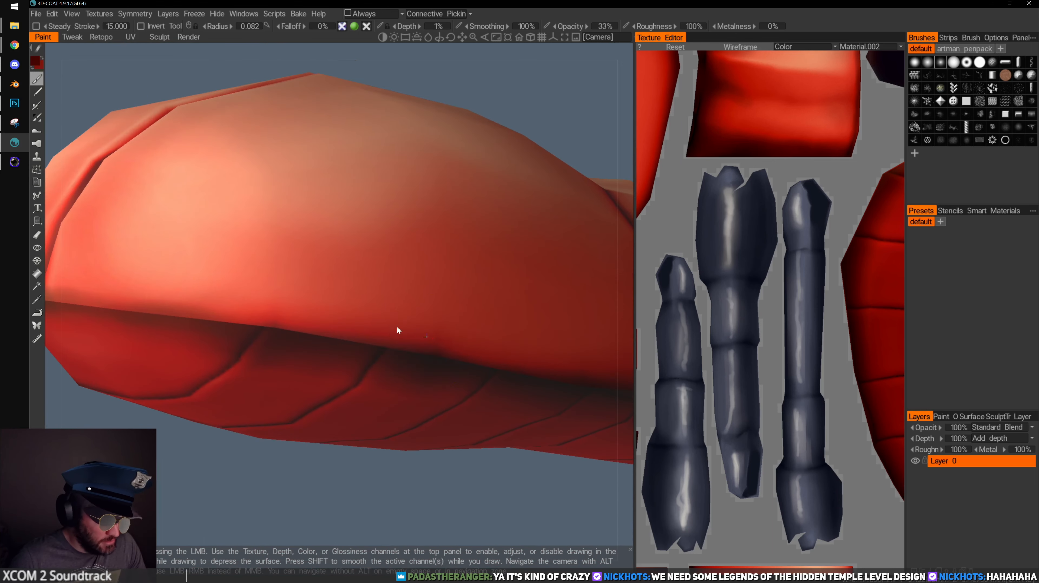
alt+drag(530, 332, 394, 337)
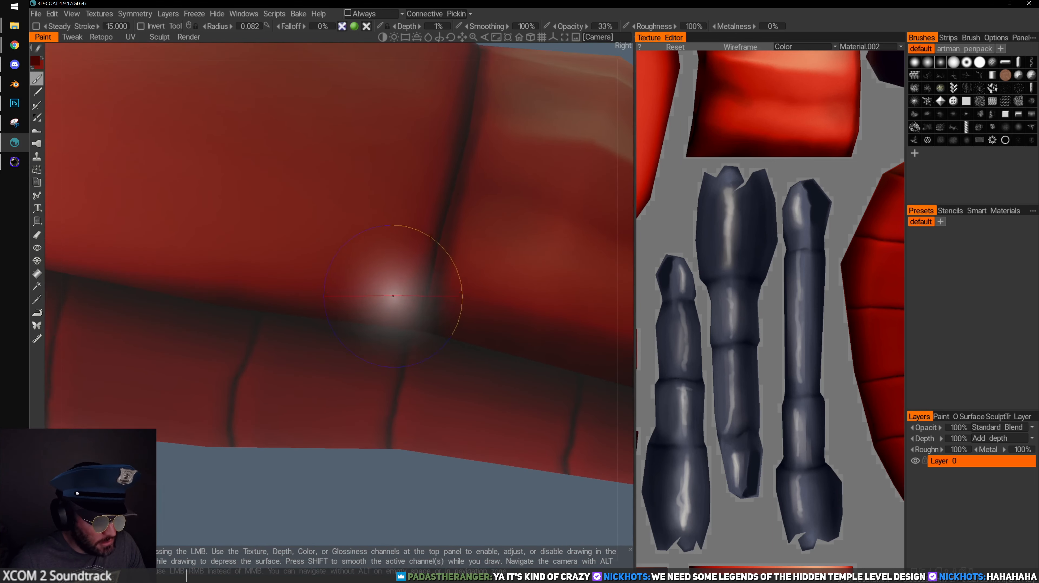
mouse_move(383, 301)
alt+mouse_down()
mouse_move(246, 288)
mouse_move(315, 302)
mouse_move(302, 266)
alt+mouse_up()
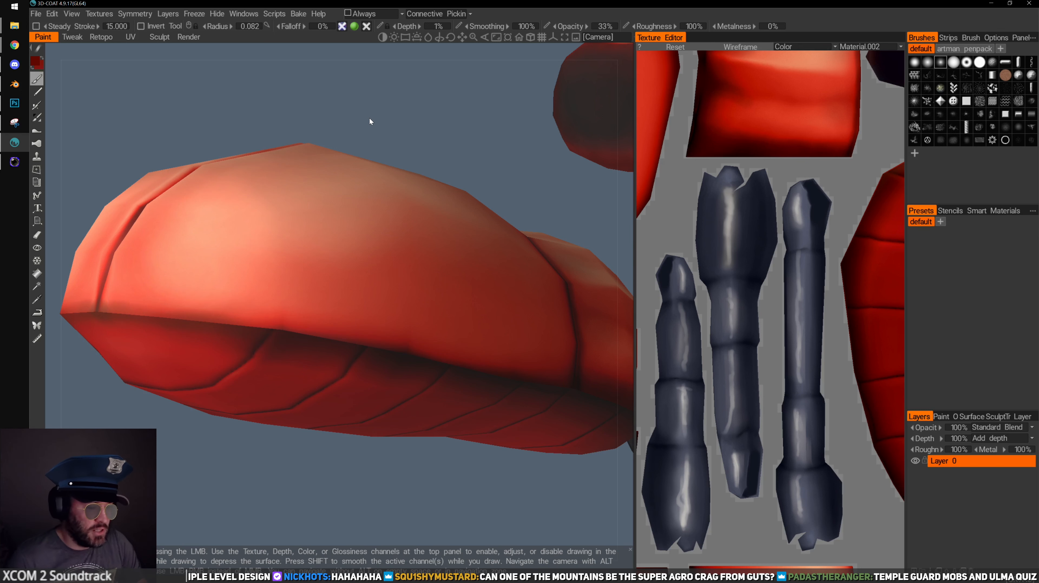
mouse_move(506, 163)
mouse_down()
mouse_move(504, 132)
mouse_move(496, 148)
mouse_up()
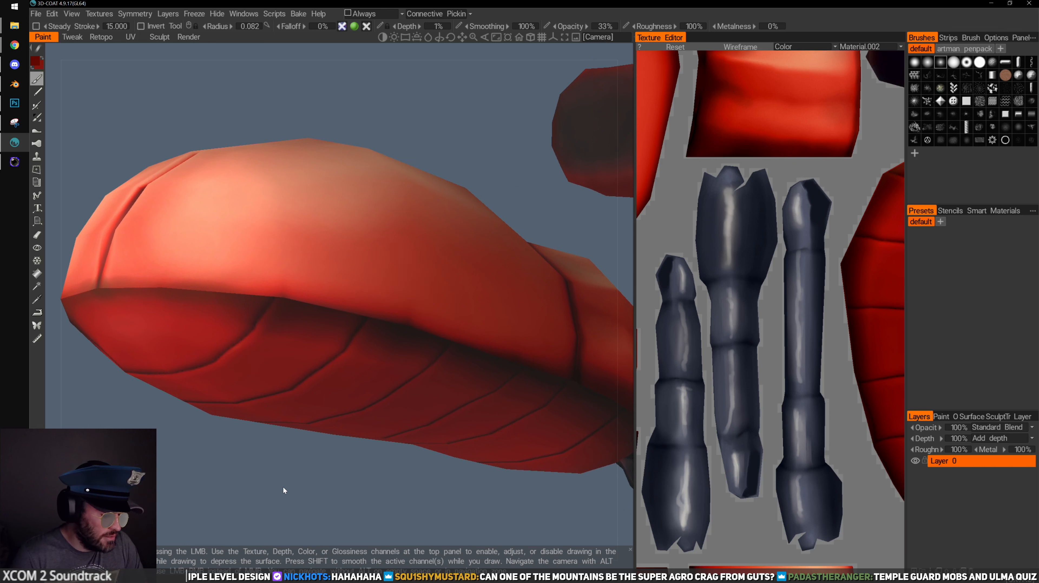
drag(285, 490, 287, 475)
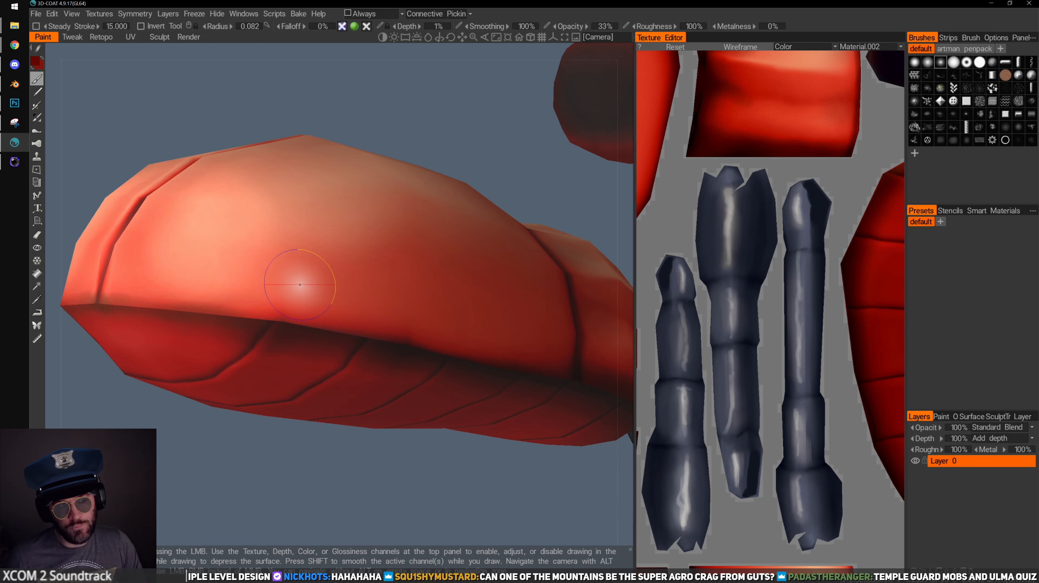
Sample a red and shade the shell beside the seam's lower end, reducing the brush radius to 0.044
mouse_move(467, 116)
mouse_down()
mouse_move(466, 102)
mouse_move(422, 122)
mouse_move(378, 267)
mouse_move(332, 260)
mouse_up()
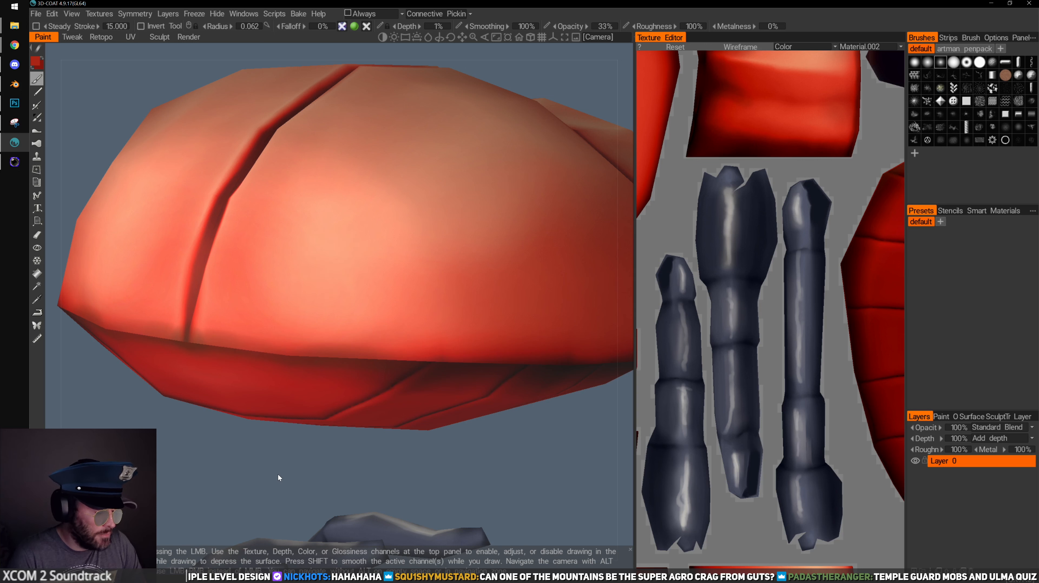
mouse_move(278, 473)
mouse_down()
mouse_move(273, 453)
mouse_move(233, 481)
mouse_move(267, 460)
mouse_move(257, 469)
mouse_move(277, 429)
mouse_up()
key(v)
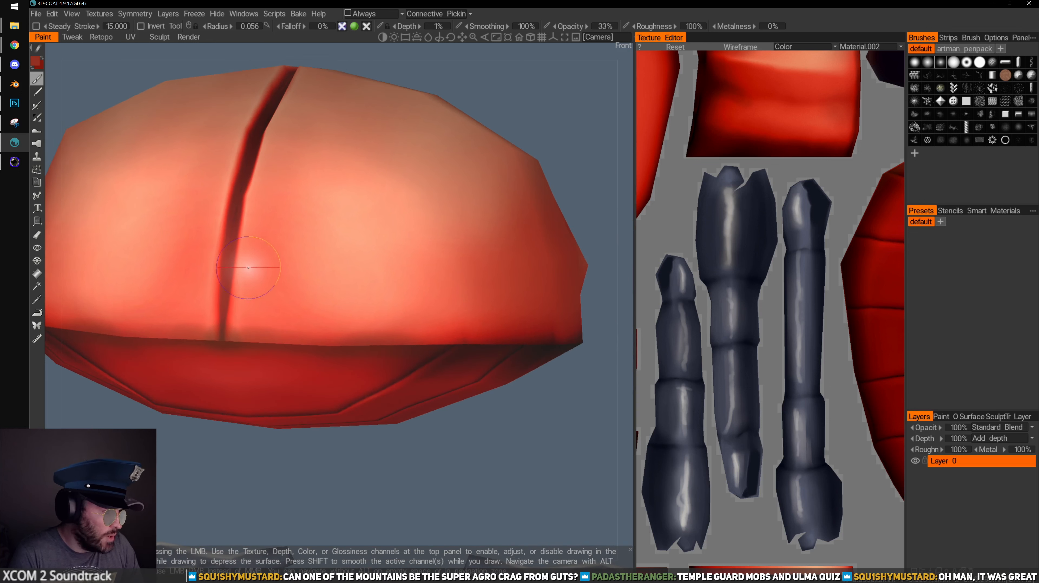
key(bracketleft)
key(bracketleft)
mouse_move(248, 268)
mouse_down()
mouse_move(239, 335)
mouse_move(249, 317)
mouse_up()
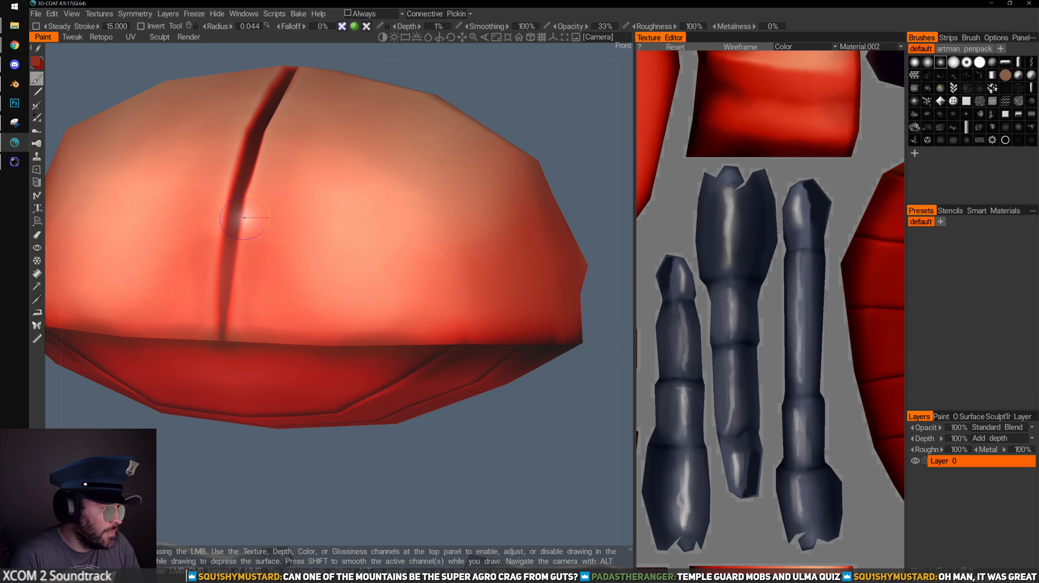
Build up the red shading along both sides of the lower seam, finishing with a 0.051 brush radius
key(bracketleft)
drag(244, 221, 235, 304)
key(bracketright)
key(bracketright)
drag(252, 227, 242, 275)
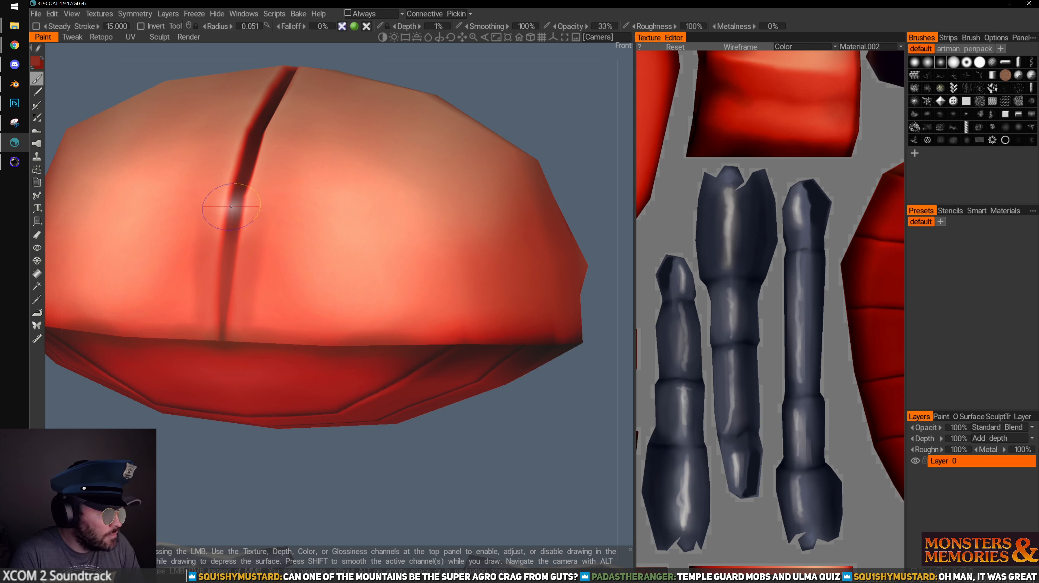
Set the paint color to a muted brown-red with saturation 54% and lightness 51%, and paint it along the lower seam
click(37, 62)
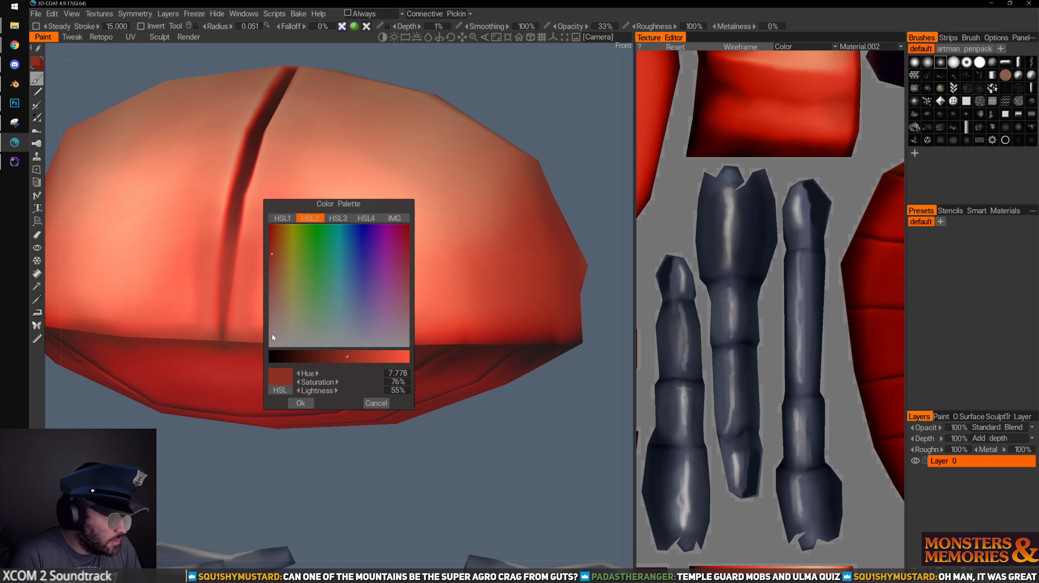
drag(238, 233, 237, 204)
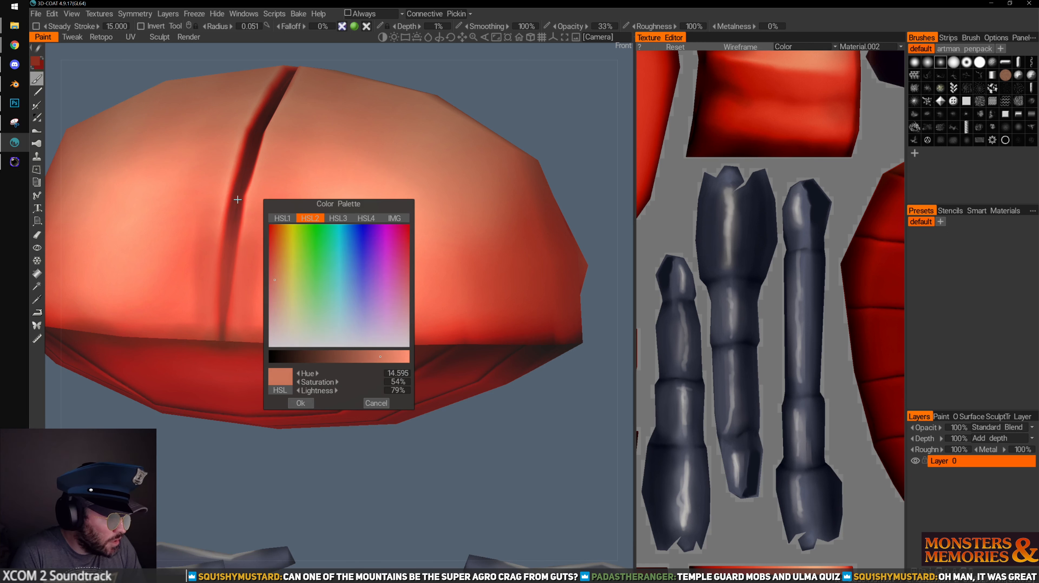
drag(382, 360, 341, 345)
click(301, 403)
mouse_move(245, 326)
mouse_down()
mouse_move(217, 253)
mouse_move(209, 302)
mouse_move(232, 221)
mouse_up()
click(37, 61)
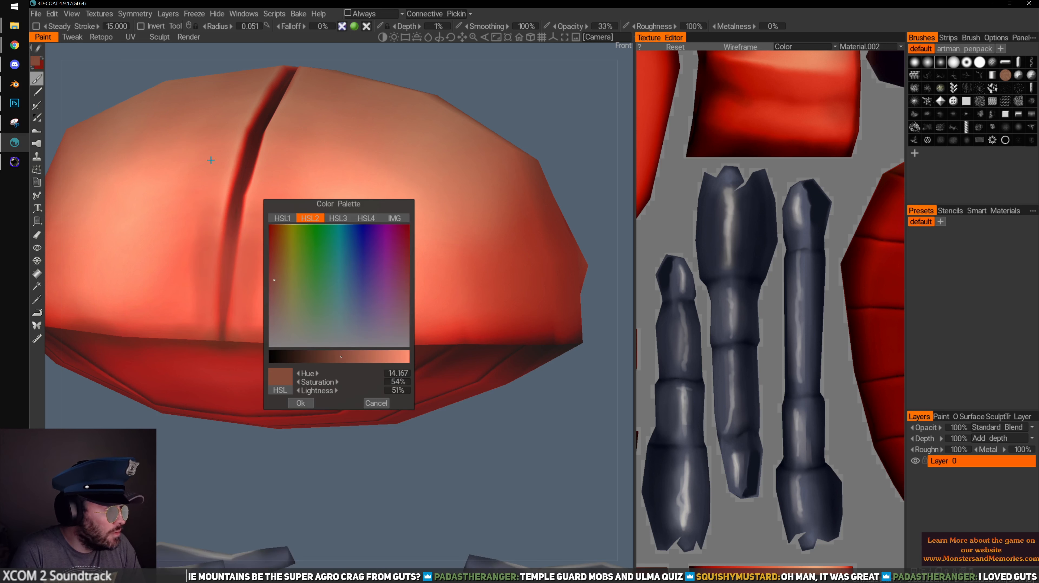
click(245, 175)
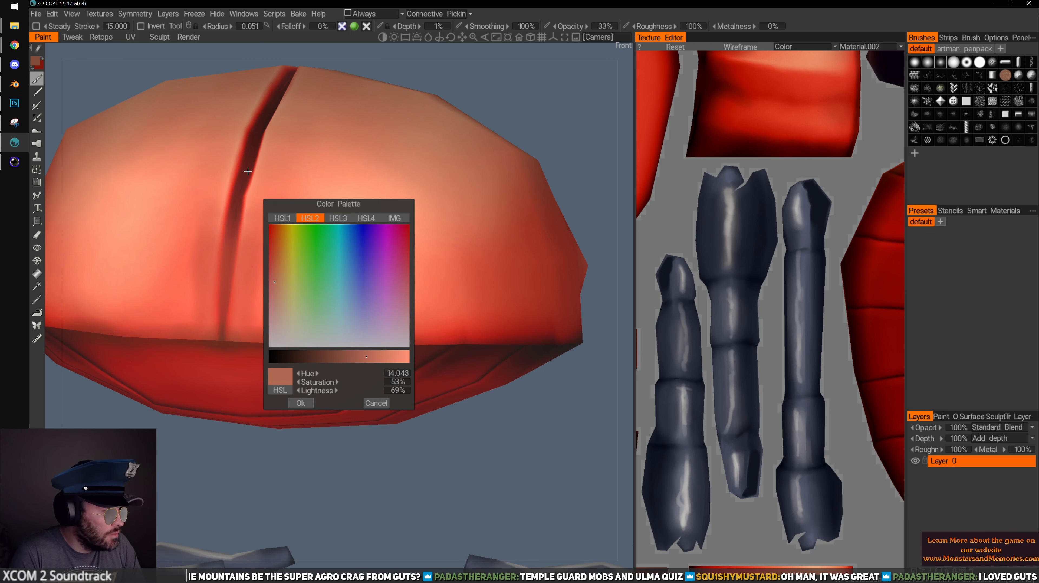
mouse_move(297, 154)
mouse_down()
mouse_move(342, 168)
mouse_move(326, 238)
mouse_move(344, 234)
mouse_up()
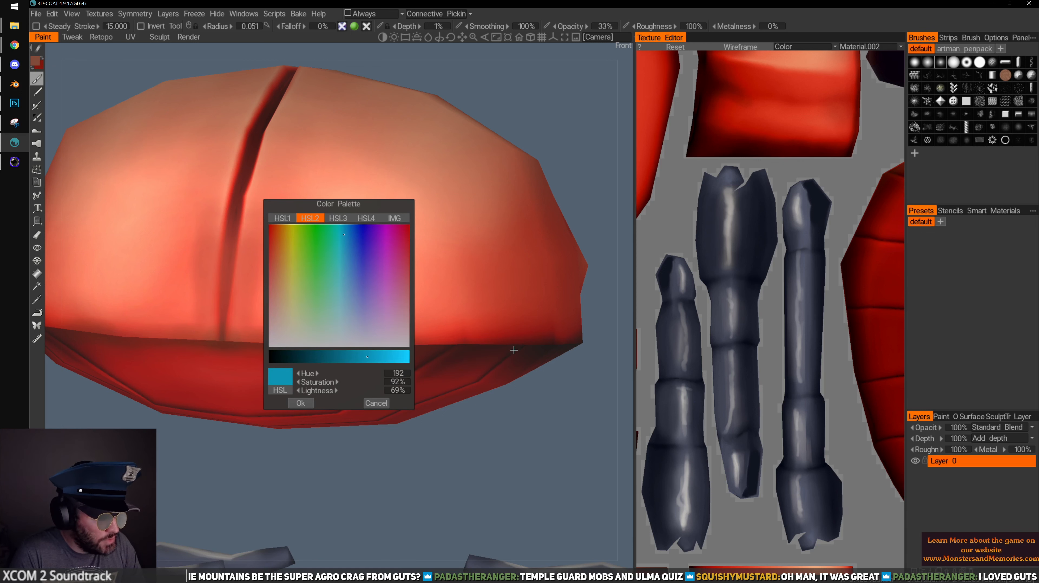
click(474, 427)
drag(447, 469, 437, 492)
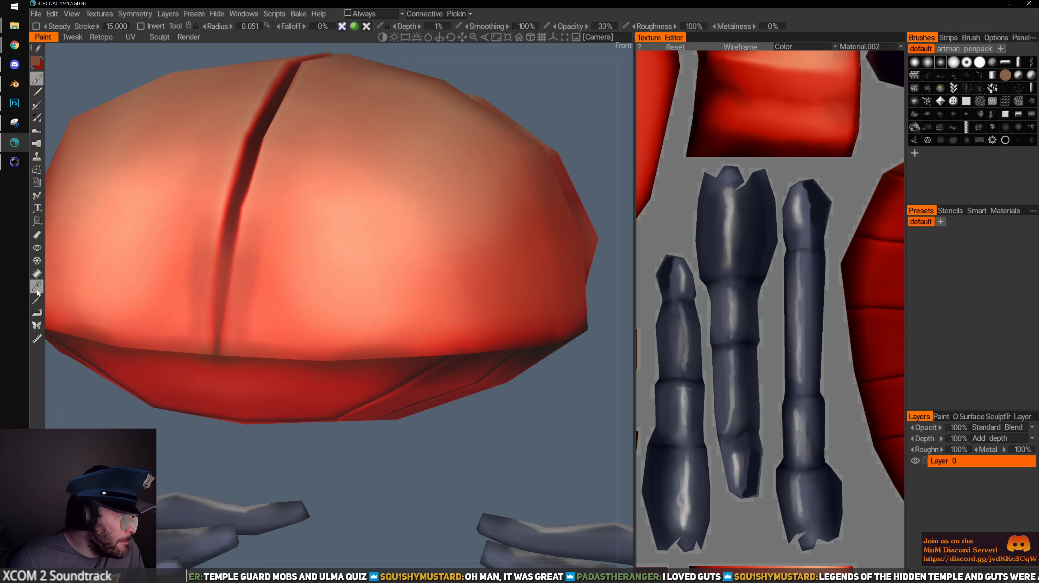
Sample a dark red from the seam and shade the shell beside the lower seam with a 0.099 brush radius
click(38, 304)
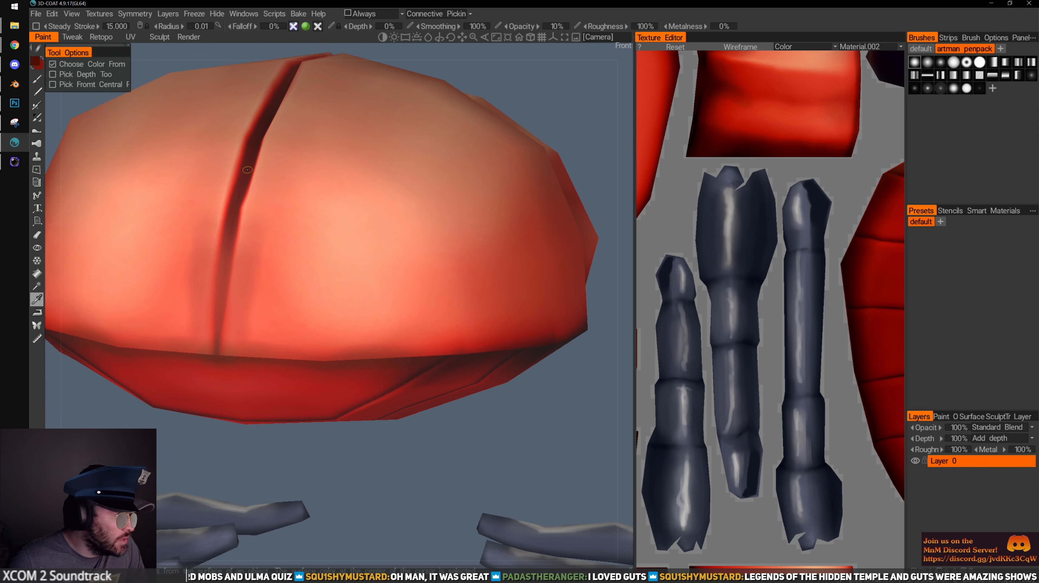
click(38, 80)
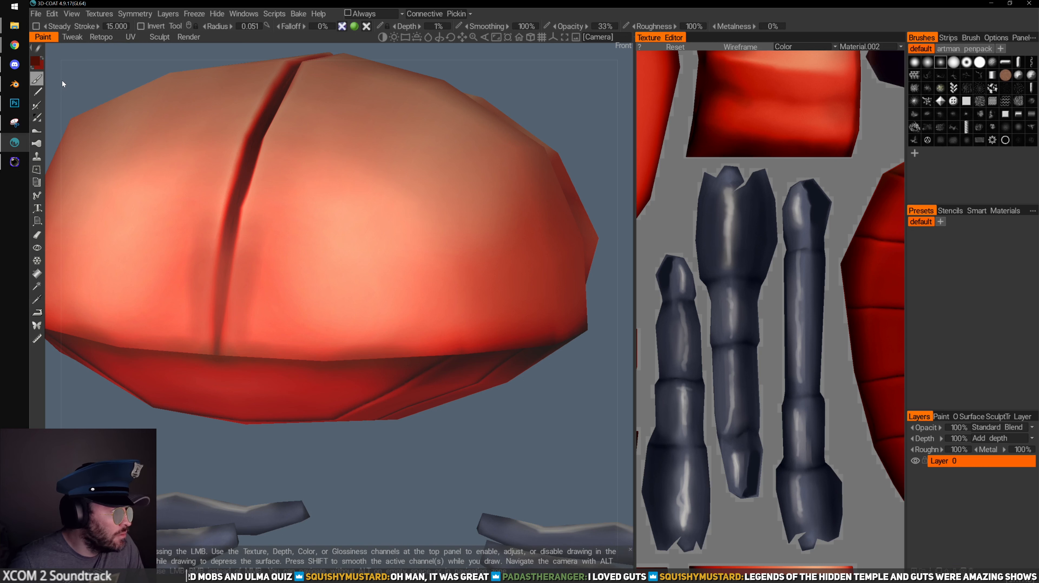
key(bracketright)
key(bracketright)
key(bracketright)
key(bracketright)
key(bracketright)
key(bracketright)
key(bracketright)
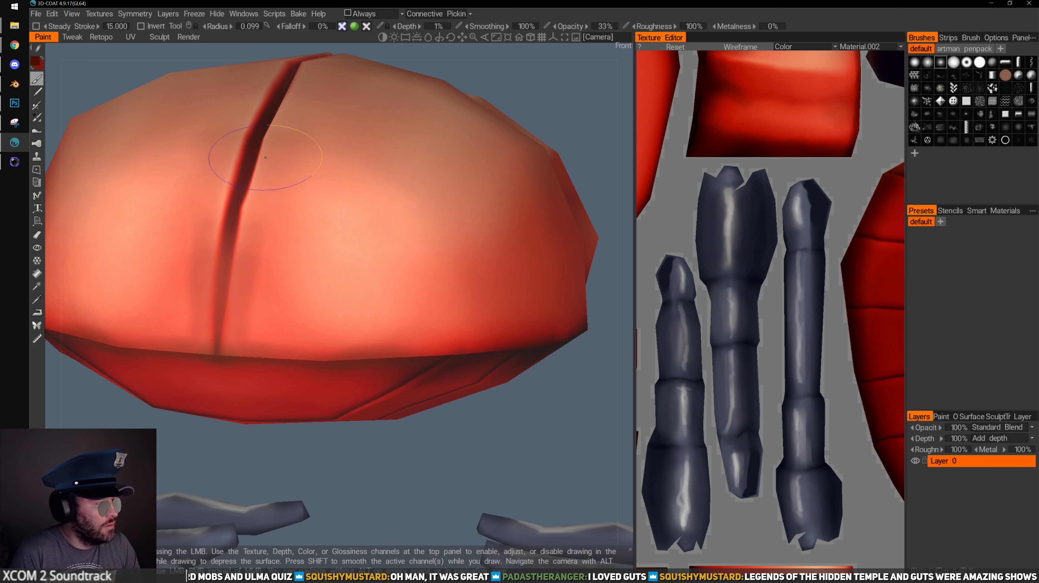
mouse_move(269, 239)
mouse_down()
mouse_move(245, 328)
mouse_move(259, 329)
mouse_up()
Reduce the brush radius to 0.040 and darken the shell's rear rim where it meets the underside
alt+drag(345, 344, 302, 281)
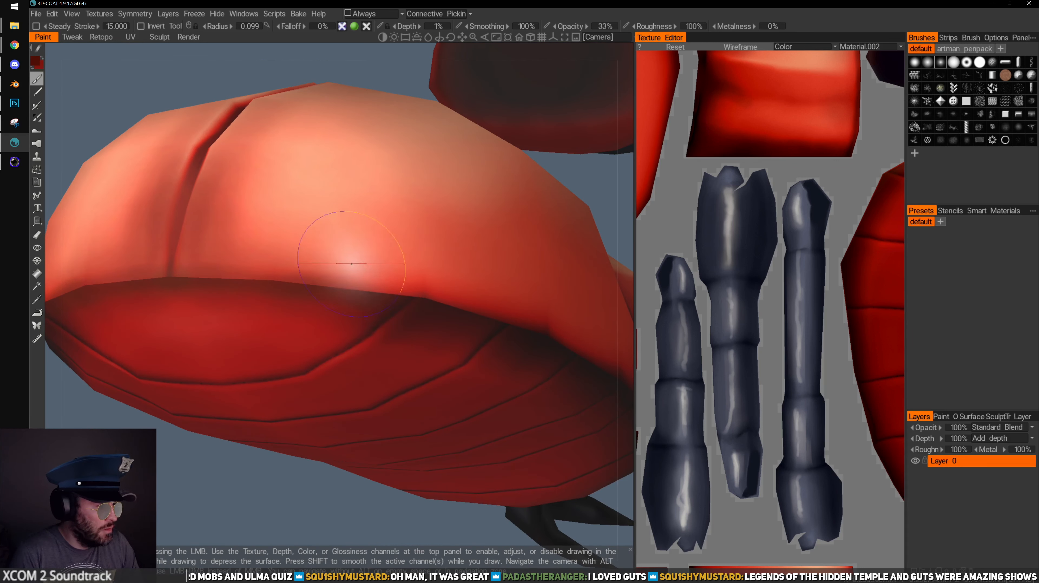
key(bracketleft)
key(bracketleft)
key(bracketleft)
key(bracketleft)
key(bracketleft)
key(bracketleft)
key(bracketleft)
key(bracketleft)
key(bracketleft)
key(bracketleft)
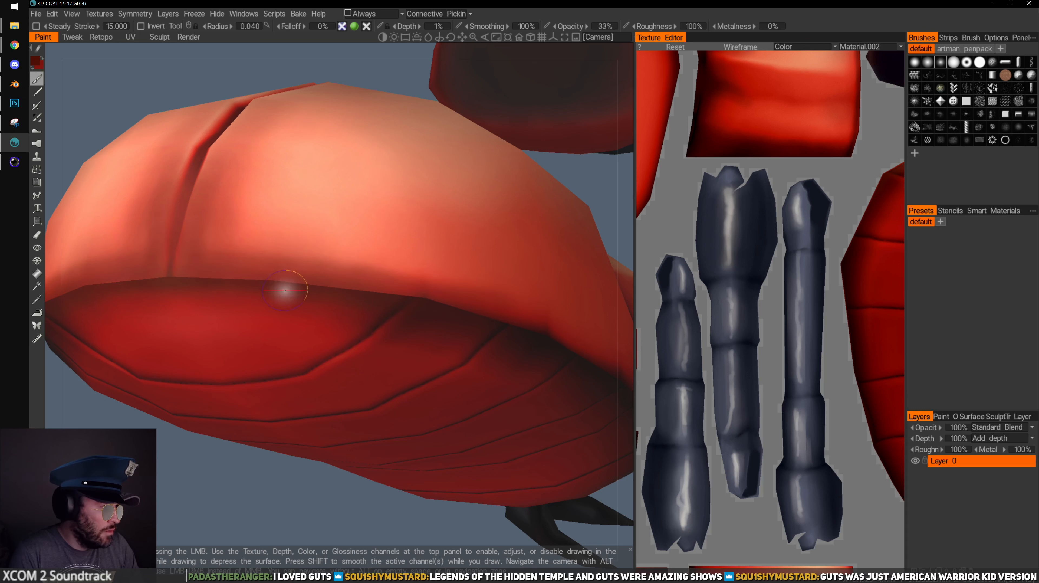
drag(179, 453, 198, 424)
Paint red shading across the shell's rear and along its side, enlarging the brush radius to 0.112
alt+drag(296, 189, 331, 322)
drag(212, 400, 214, 384)
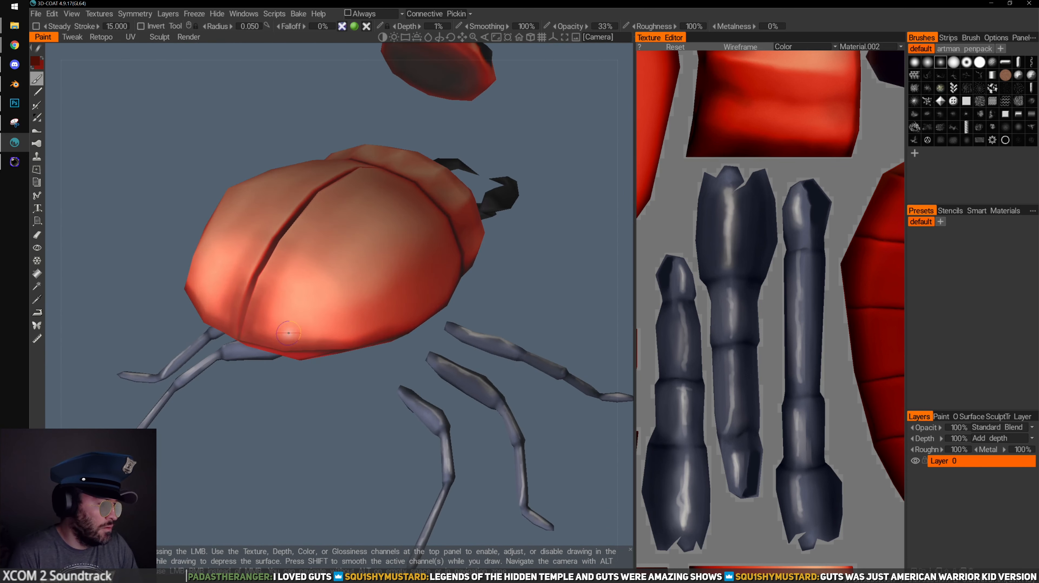
right_drag(268, 326, 282, 327)
mouse_move(253, 331)
mouse_down()
mouse_move(328, 272)
mouse_move(360, 320)
mouse_move(383, 320)
mouse_move(268, 282)
mouse_move(329, 308)
mouse_up()
key(])
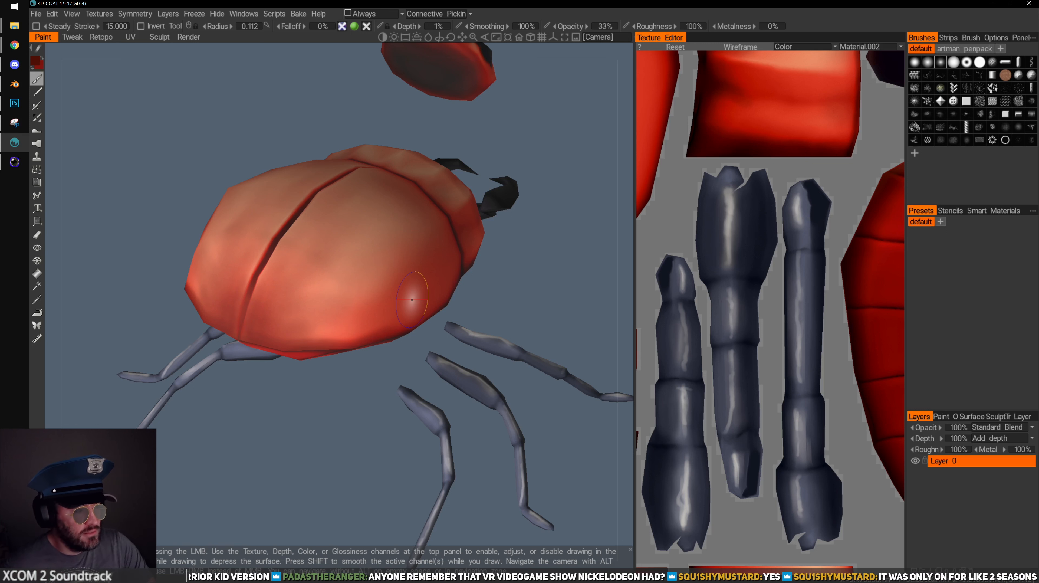
Sample red and salmon tones from the shell and blend the shading around the lower seam and rear
alt+middle_drag(385, 286, 390, 326)
alt+right_drag(390, 326, 377, 336)
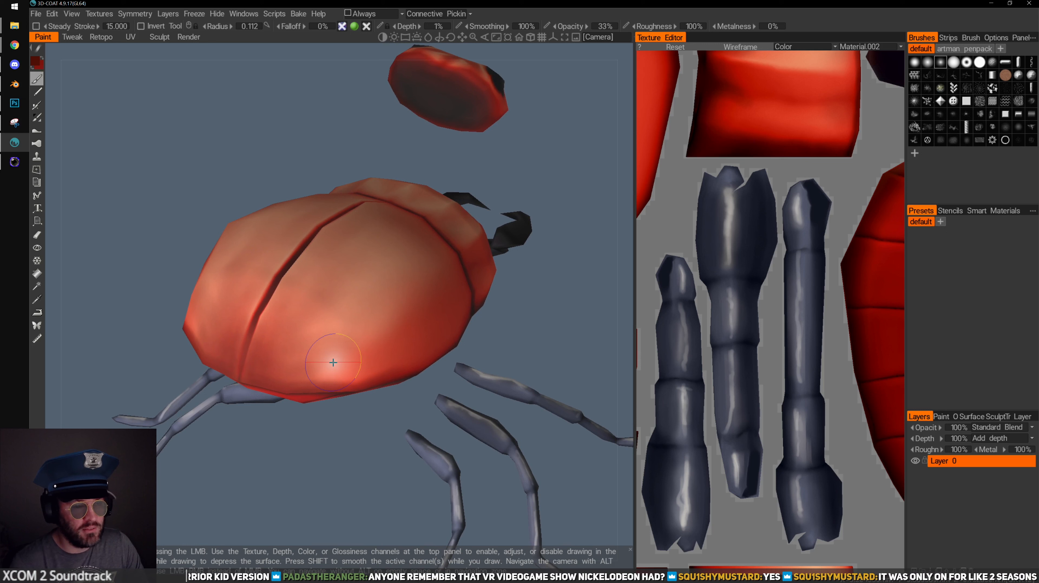
alt+drag(333, 363, 376, 351)
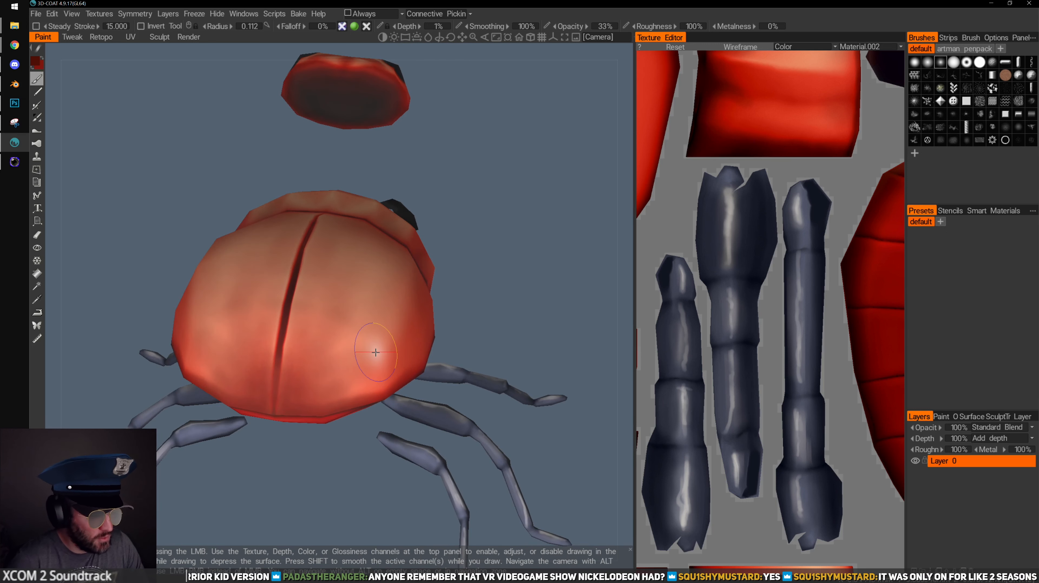
alt+drag(578, 272, 590, 266)
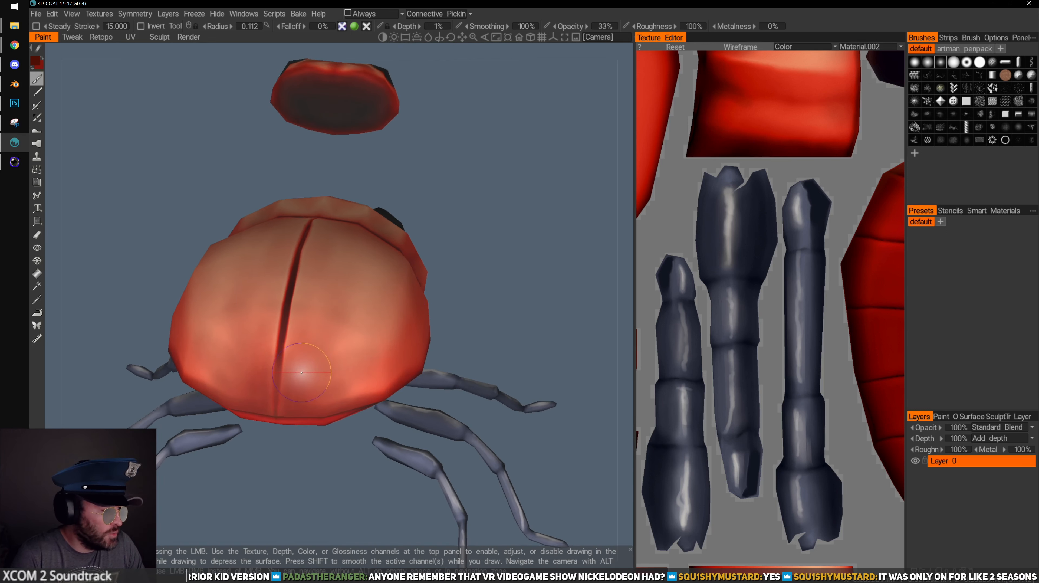
key(v)
alt+drag(332, 490, 318, 467)
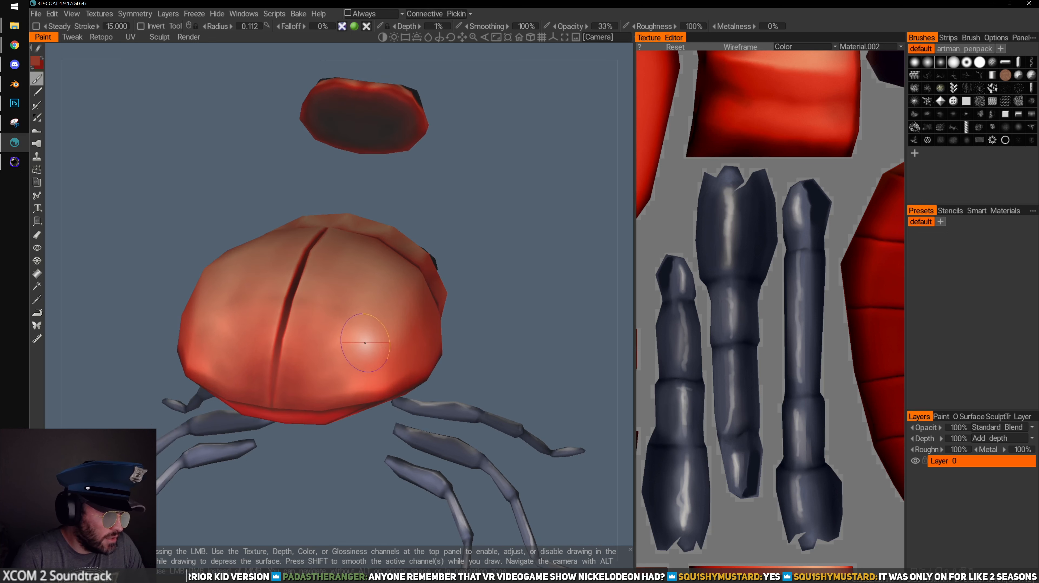
mouse_move(365, 342)
mouse_down()
mouse_move(363, 327)
mouse_move(350, 336)
mouse_move(354, 362)
mouse_move(304, 349)
mouse_up()
key(v)
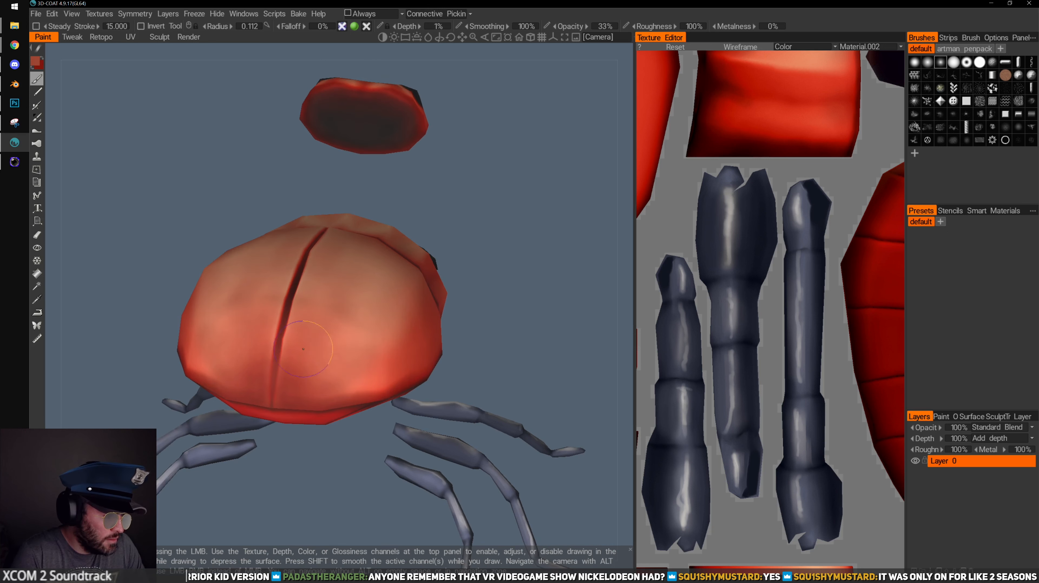
mouse_move(478, 360)
mouse_down()
mouse_move(435, 323)
mouse_move(511, 333)
mouse_up()
key(v)
right_drag(359, 286, 359, 286)
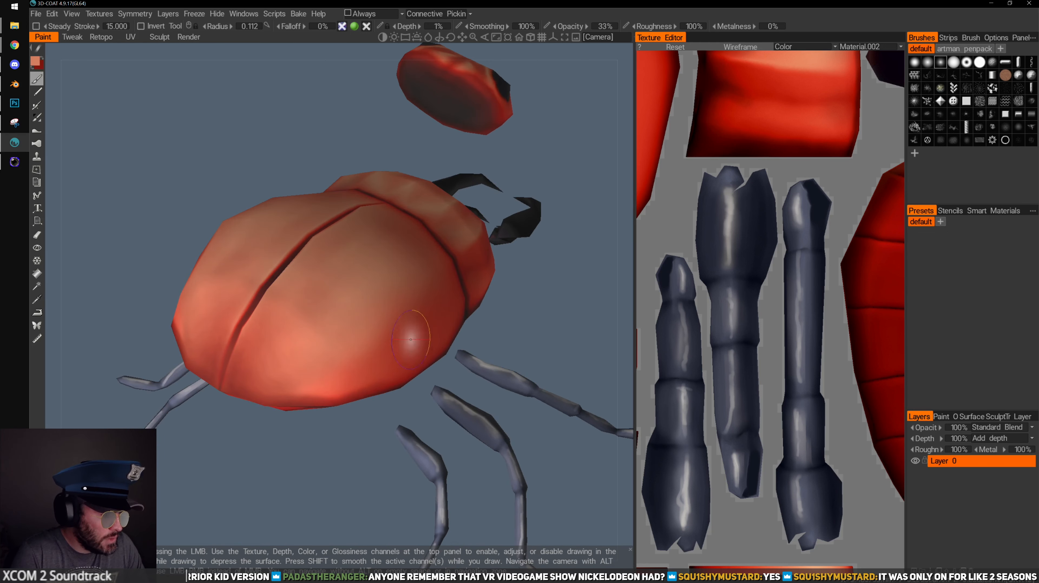
Sample brighter reds from the shell and blend them along its lower side edge
key(v)
drag(398, 354, 416, 344)
drag(449, 382, 437, 363)
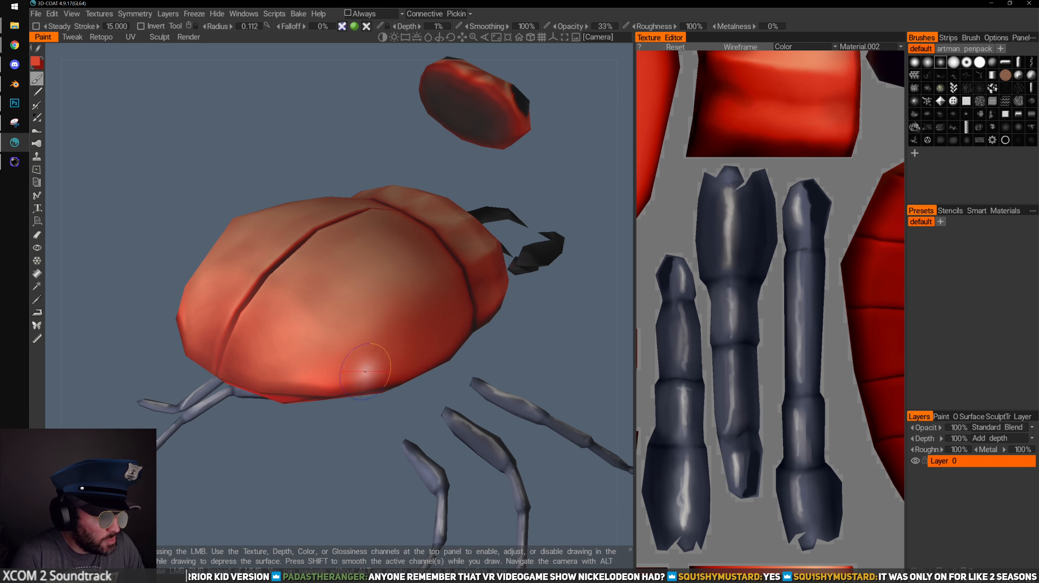
key(v)
mouse_move(321, 456)
mouse_down()
mouse_move(309, 405)
mouse_move(343, 371)
mouse_up()
key(v)
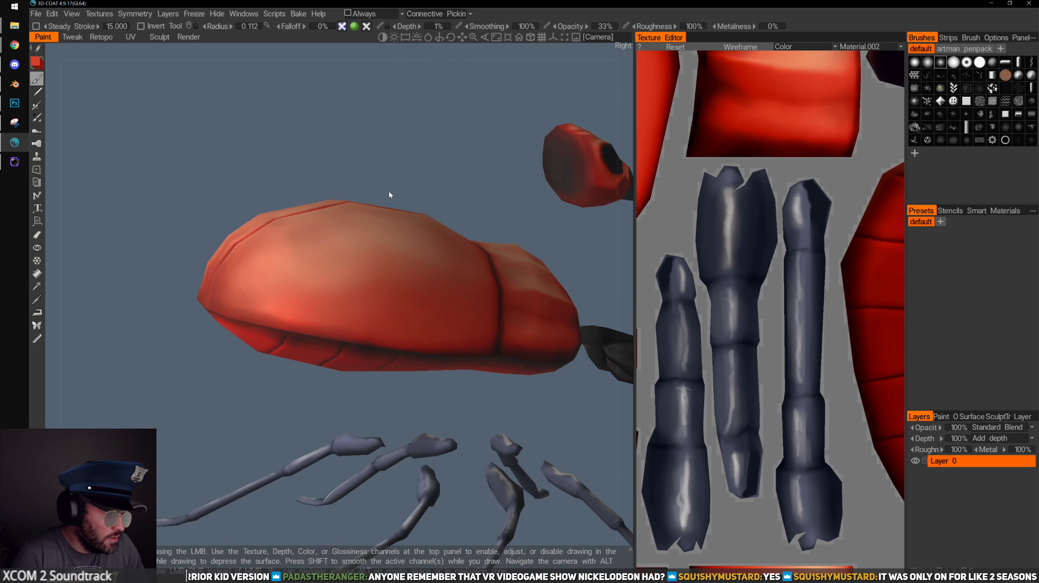
Reduce the brush radius to 0.066, sample a deeper red and shade the shell's lower side rim above the underside
drag(389, 194, 404, 123)
right_drag(404, 123, 396, 196)
drag(396, 196, 391, 212)
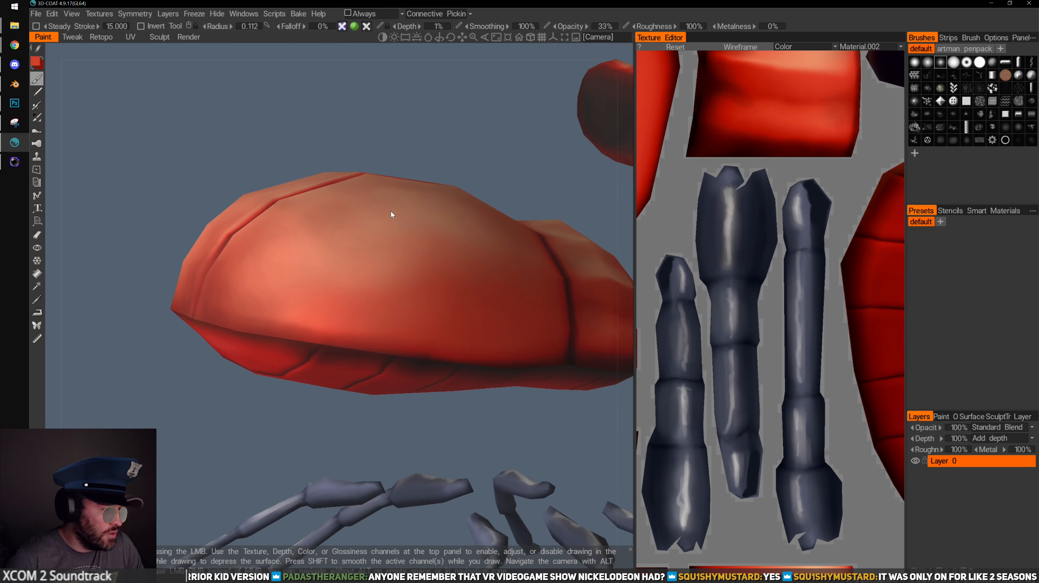
drag(300, 154, 284, 164)
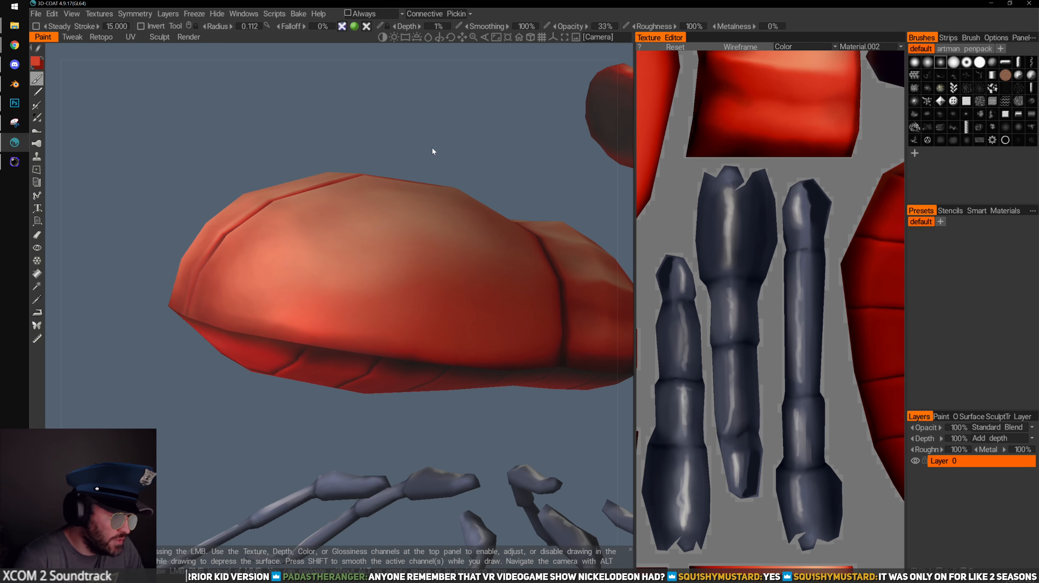
drag(432, 148, 426, 152)
key(bracketleft)
key(bracketleft)
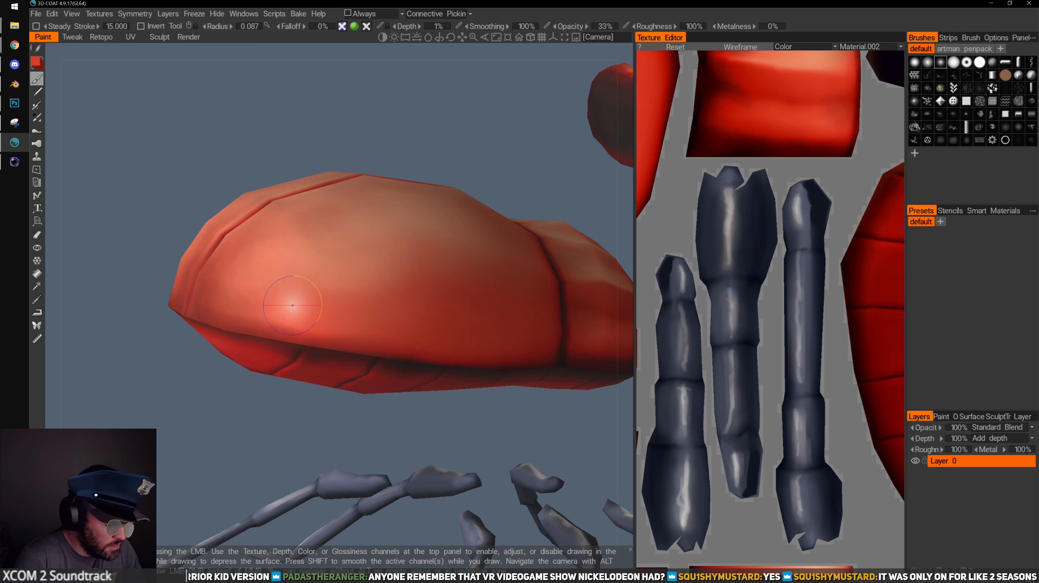
key(bracketleft)
key(bracketleft)
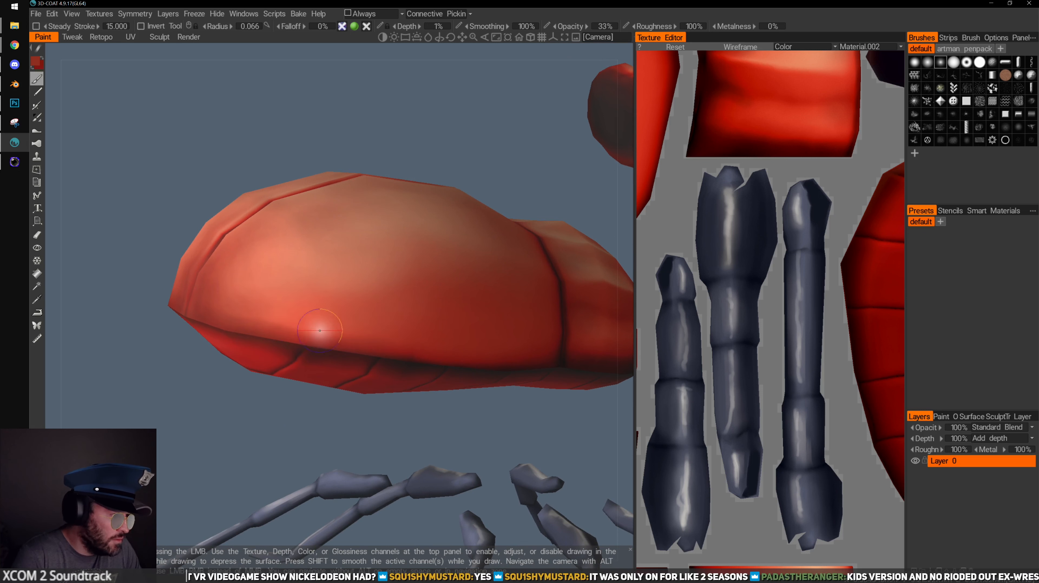
key(v)
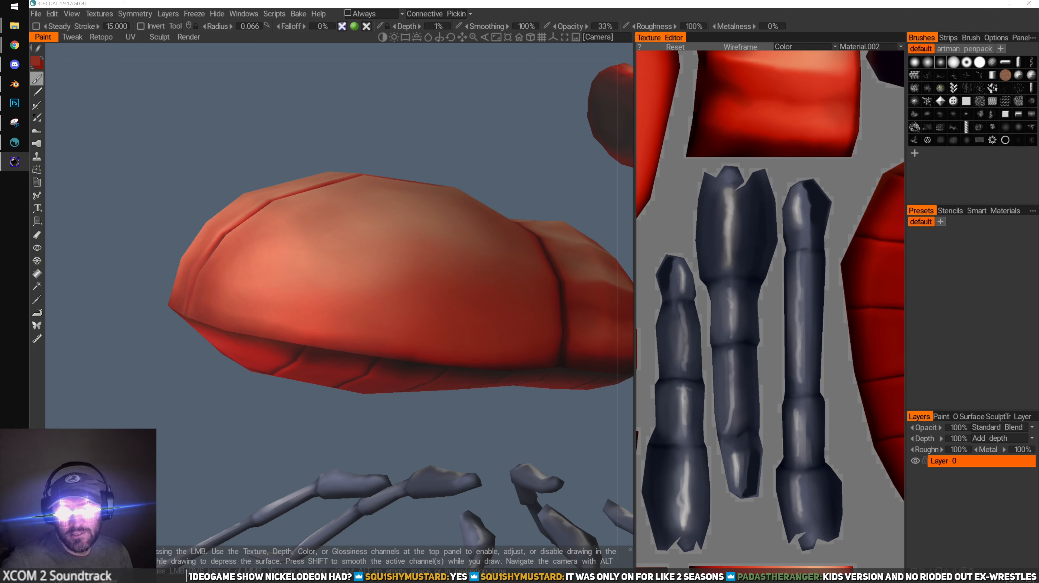
Sample a salmon tone from the upper shell and blend it over the wing cover with a 0.093 brush radius
click(555, 82)
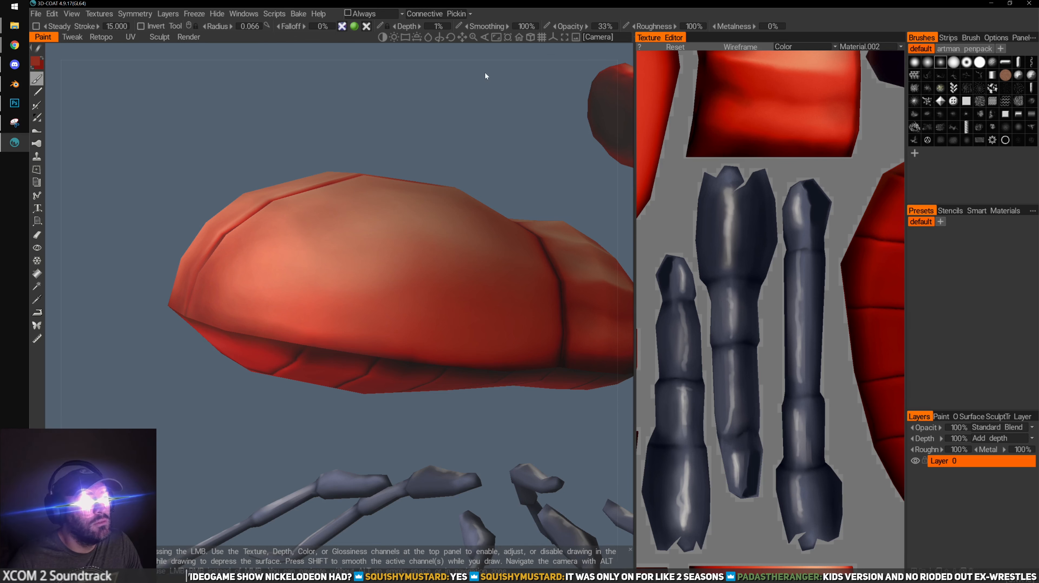
mouse_move(485, 77)
mouse_down()
mouse_move(397, 143)
mouse_move(434, 178)
mouse_move(364, 218)
mouse_move(406, 206)
mouse_move(387, 271)
mouse_move(294, 230)
mouse_move(332, 325)
mouse_move(246, 295)
mouse_move(343, 283)
mouse_move(448, 300)
mouse_move(358, 293)
mouse_move(322, 330)
mouse_move(337, 305)
mouse_move(249, 276)
mouse_up()
scroll(406, 206, down, 5)
right_drag(248, 276, 315, 378)
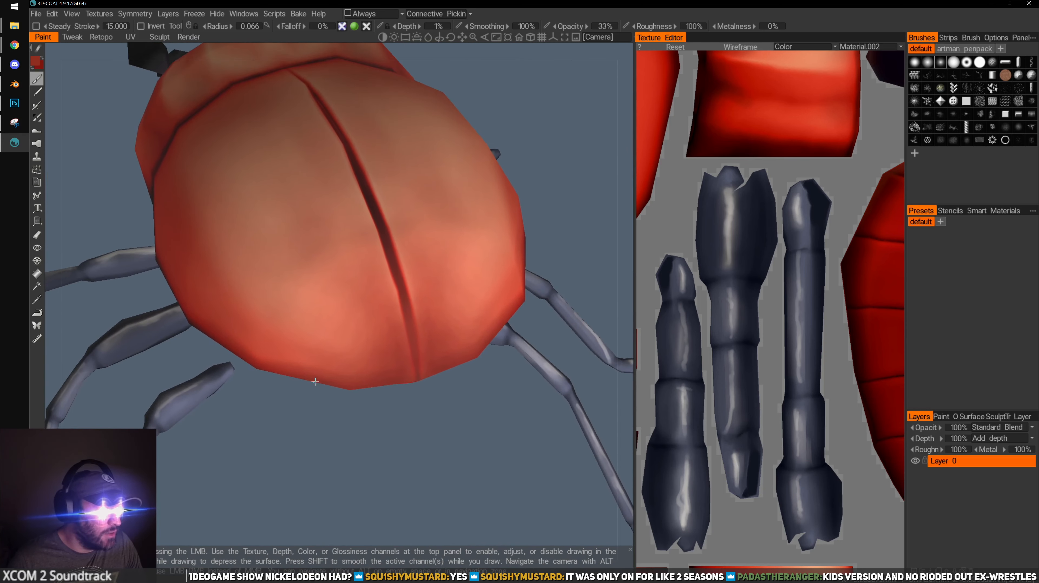
drag(348, 515, 341, 520)
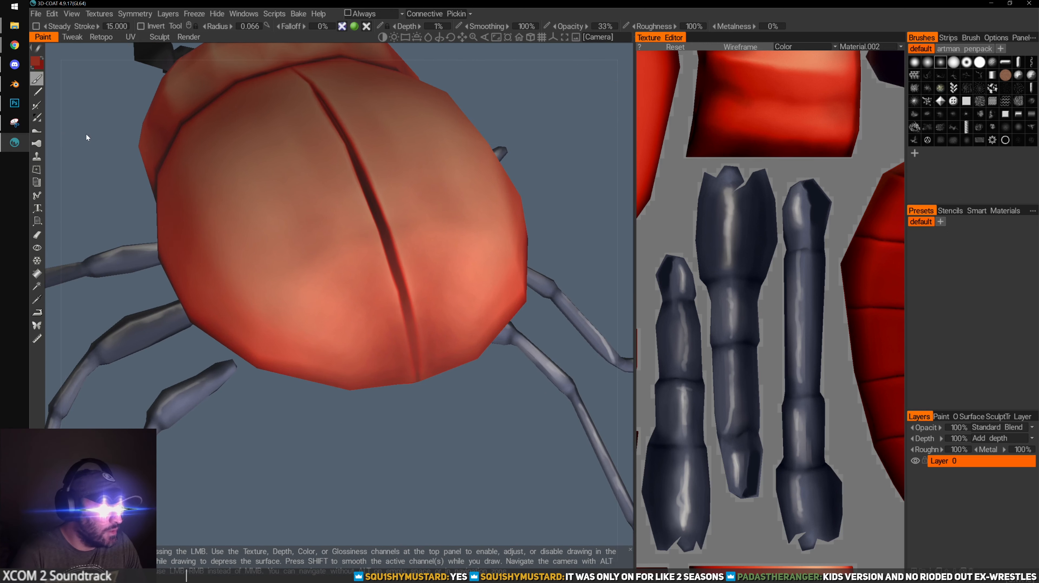
click(41, 303)
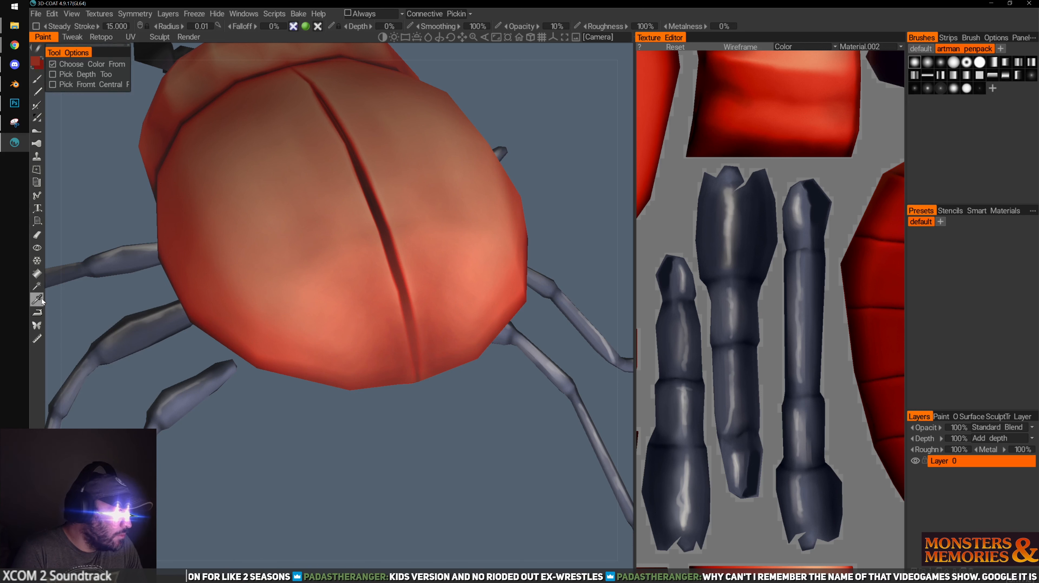
click(250, 144)
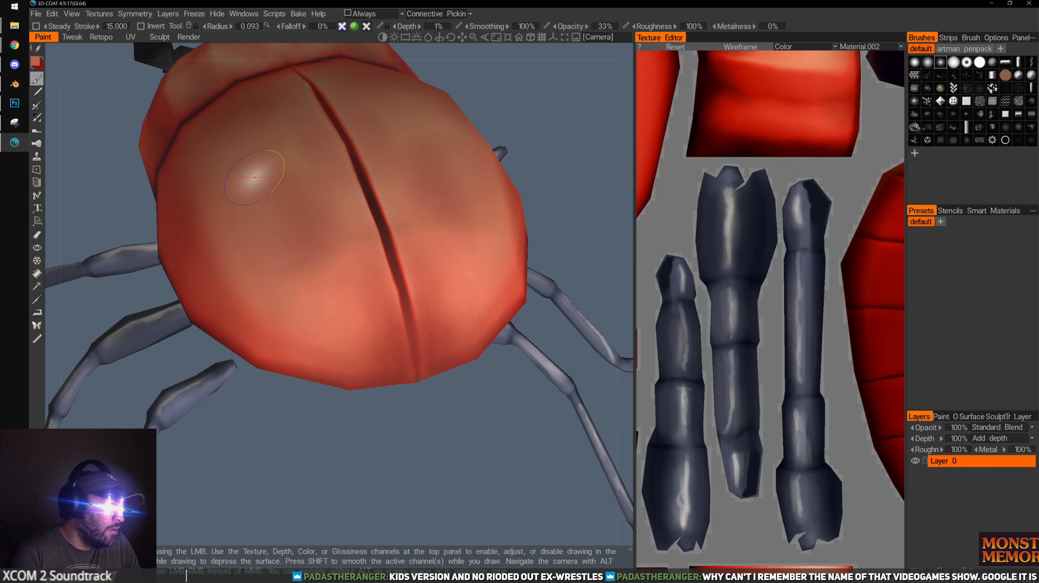
Set the paint color to a muted salmon with hue 11.412, saturation 48% and lightness 77%, and paint it over the upper shell
click(36, 61)
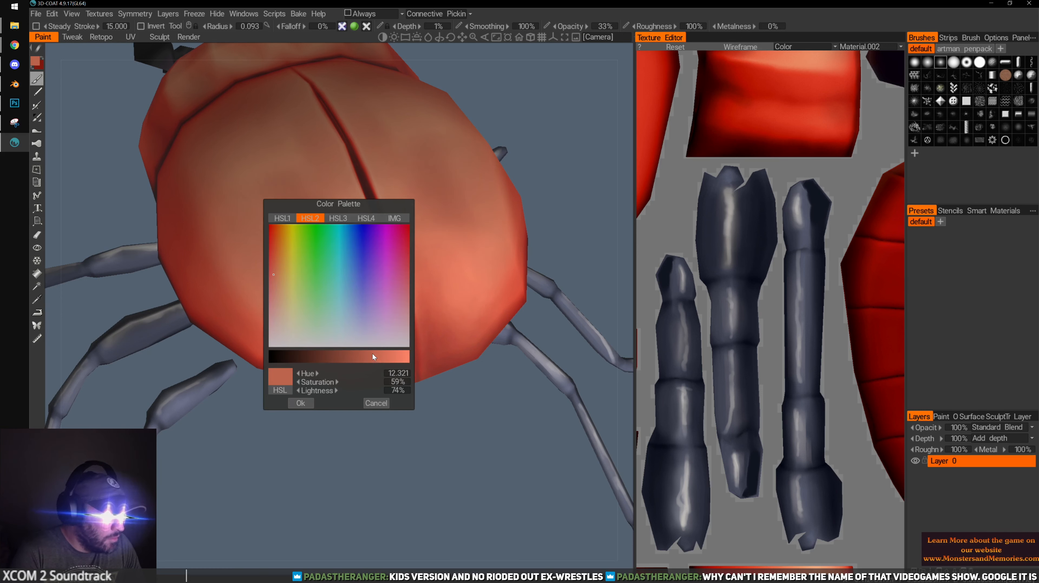
click(378, 356)
drag(274, 274, 273, 287)
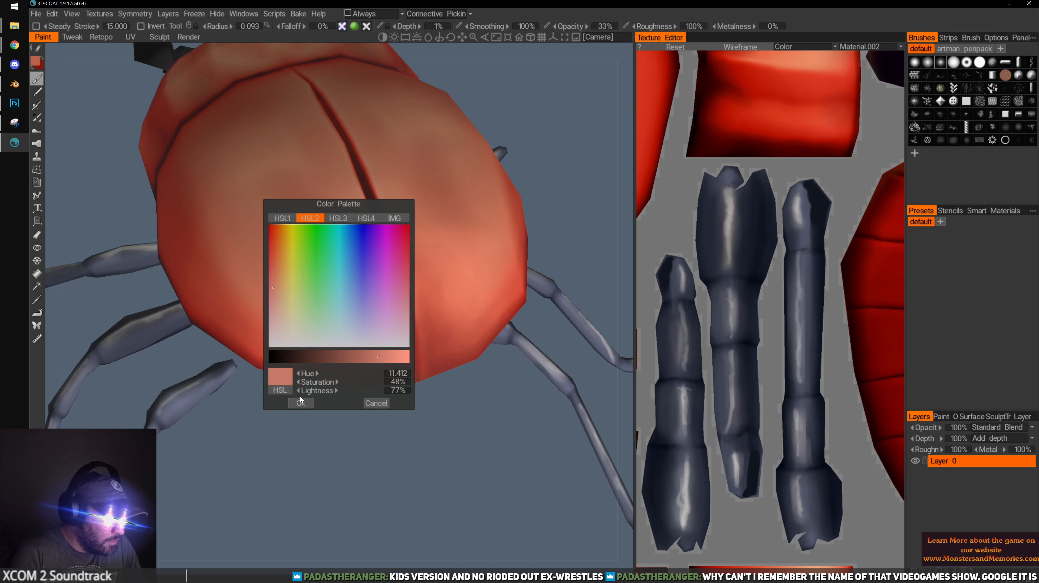
click(300, 401)
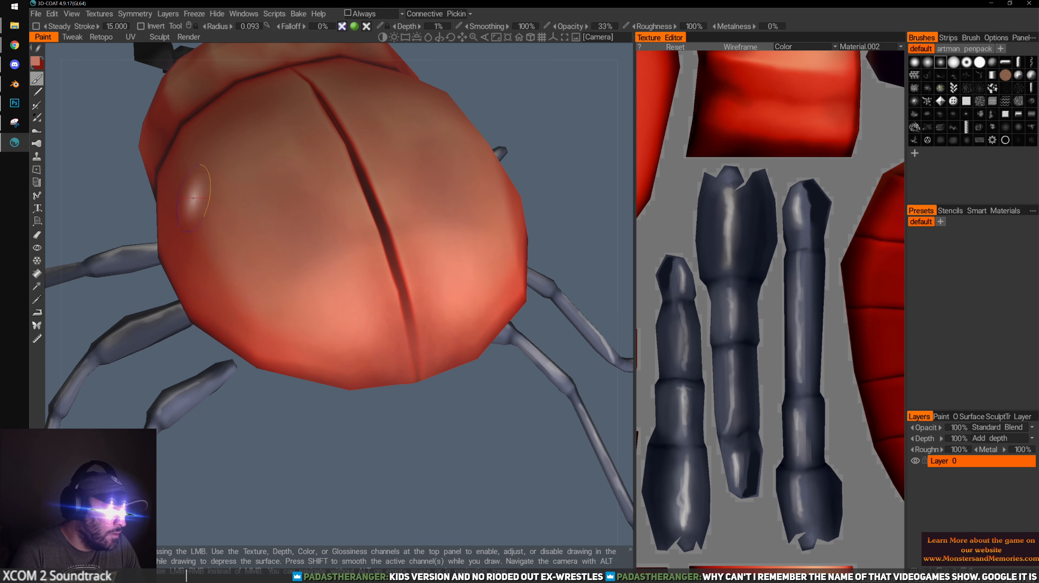
Increase the paint brush radius to 0.136 over the beetle's shell
alt+drag(224, 280, 318, 373)
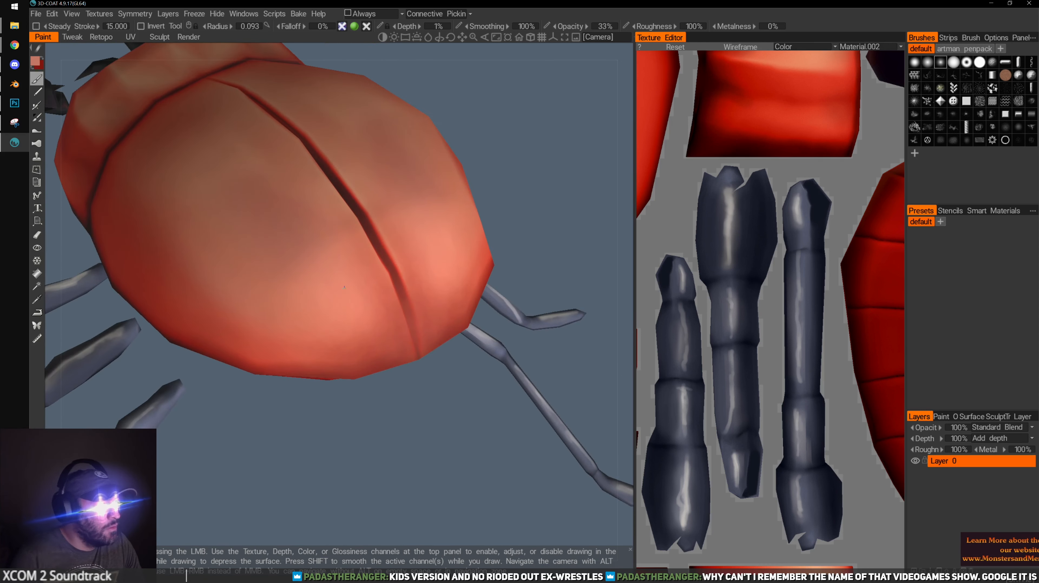
alt+right_drag(344, 287, 310, 273)
alt+drag(310, 274, 420, 302)
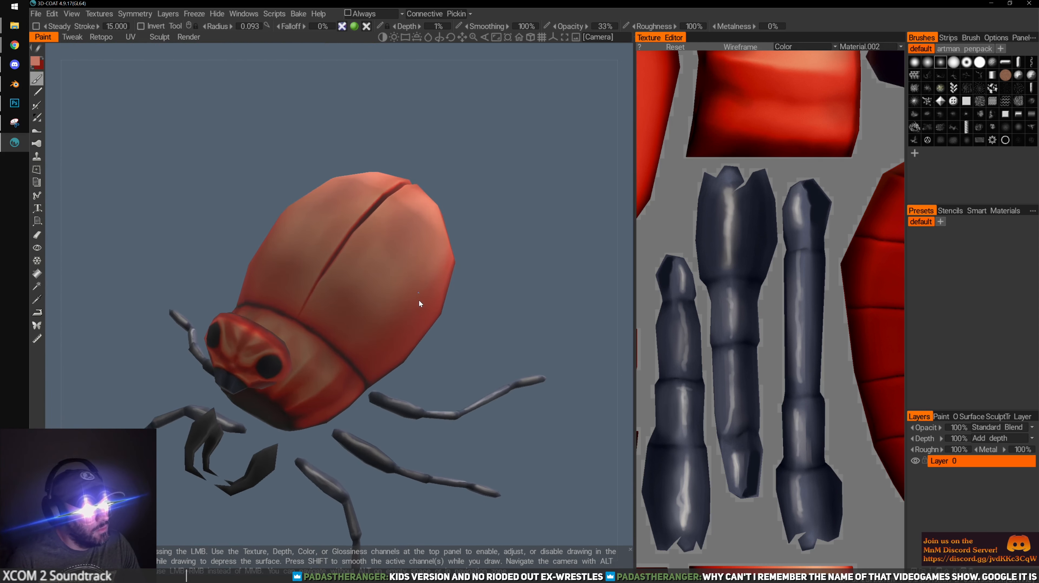
mouse_move(527, 246)
alt+mouse_down()
mouse_move(525, 264)
mouse_move(469, 227)
alt+mouse_up()
key(bracketright)
key(bracketright)
key(bracketright)
key(bracketright)
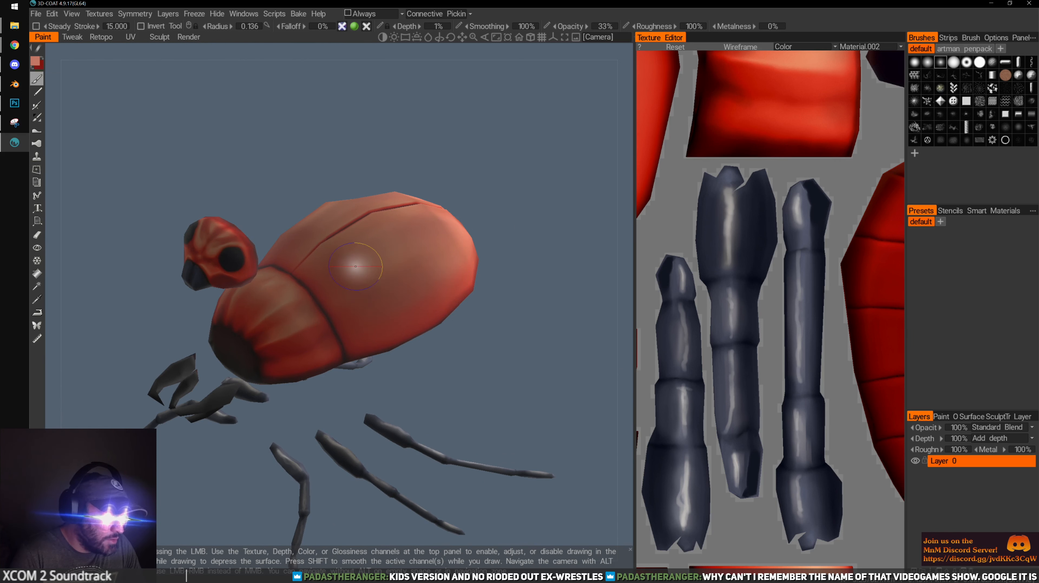
Sample a stronger red from the beetle's shell and examine the shading from the side and front
alt+drag(394, 163, 290, 225)
alt+right_drag(290, 225, 383, 260)
alt+drag(383, 259, 433, 279)
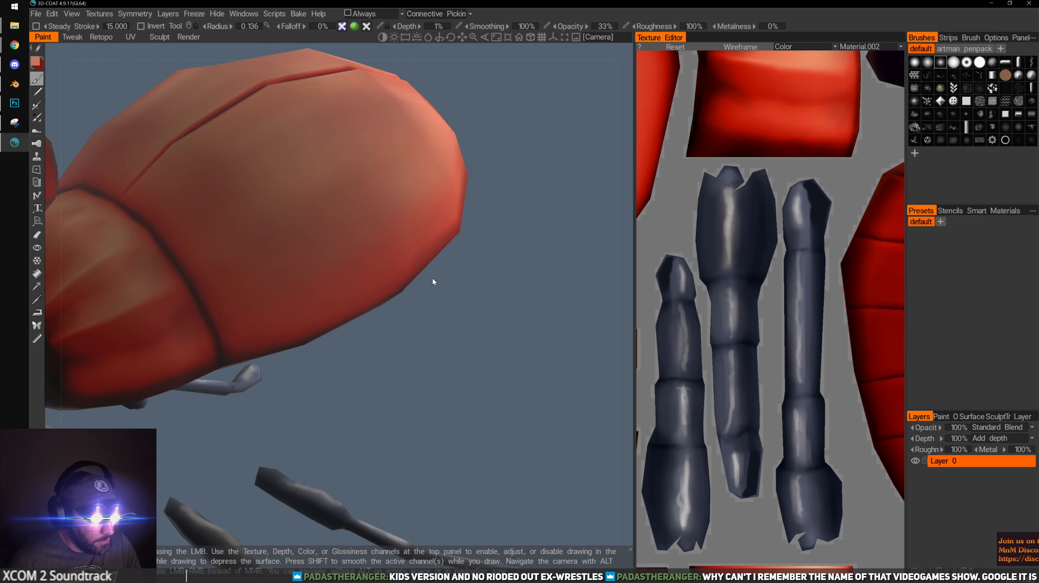
alt+drag(466, 404, 428, 383)
key(v)
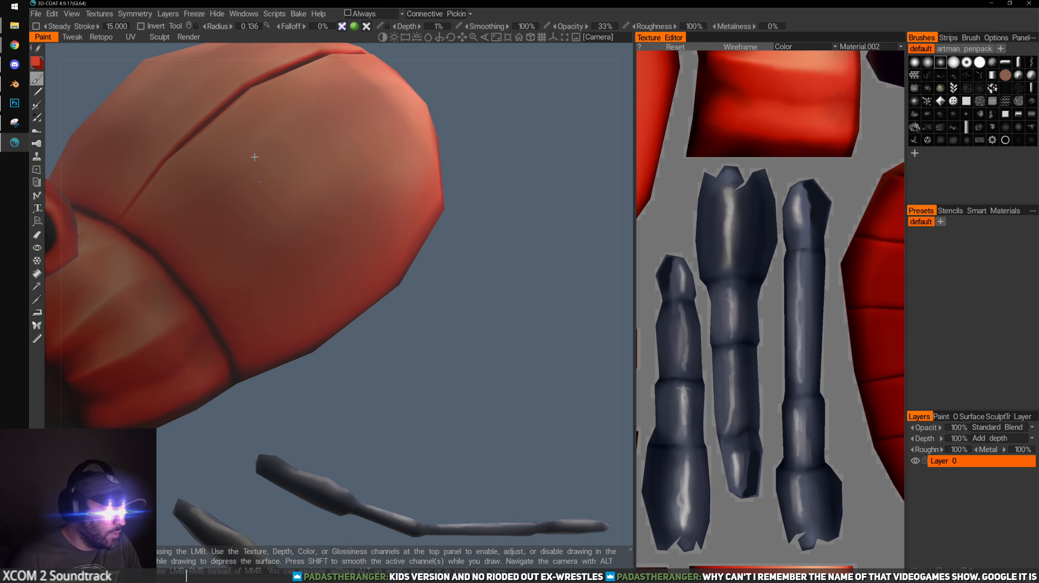
alt+right_drag(254, 158, 275, 243)
alt+drag(275, 243, 357, 217)
scroll(357, 217, up, 4)
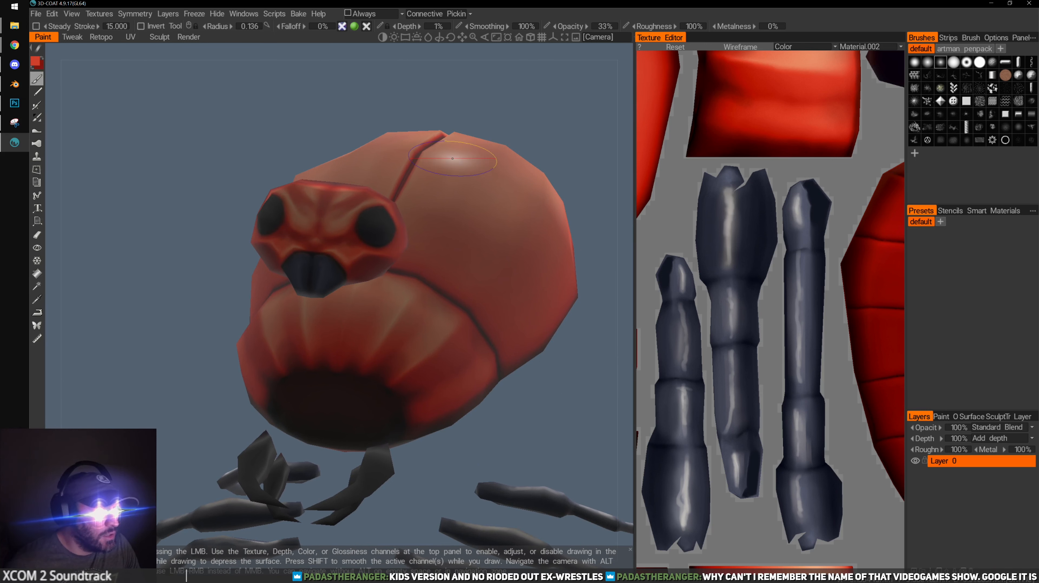
alt+middle_drag(453, 156, 405, 141)
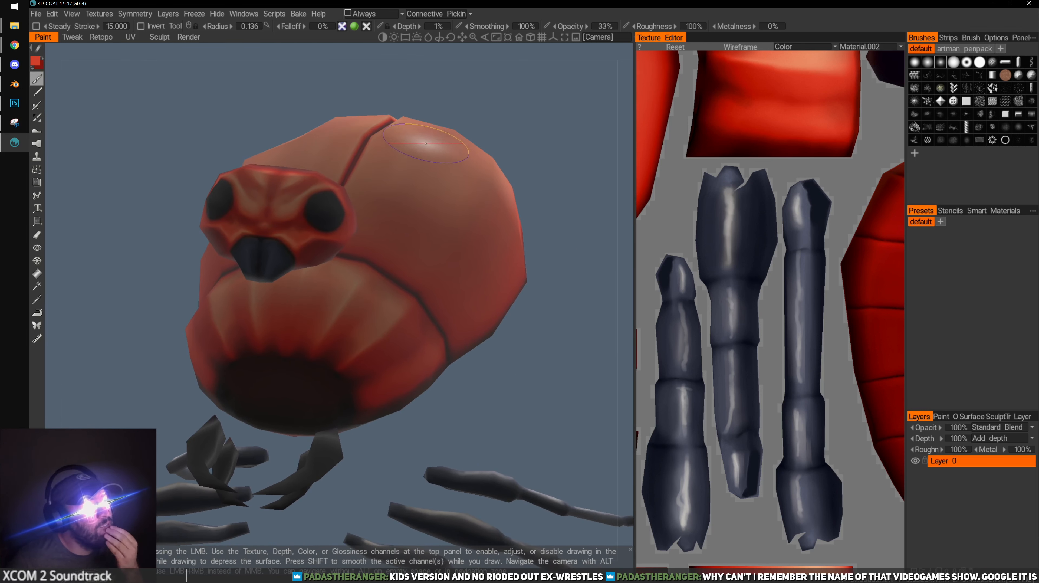
Export the color/albedo map as a PNG, overwriting Beetle.png in the Maps\Beetle folder
click(36, 14)
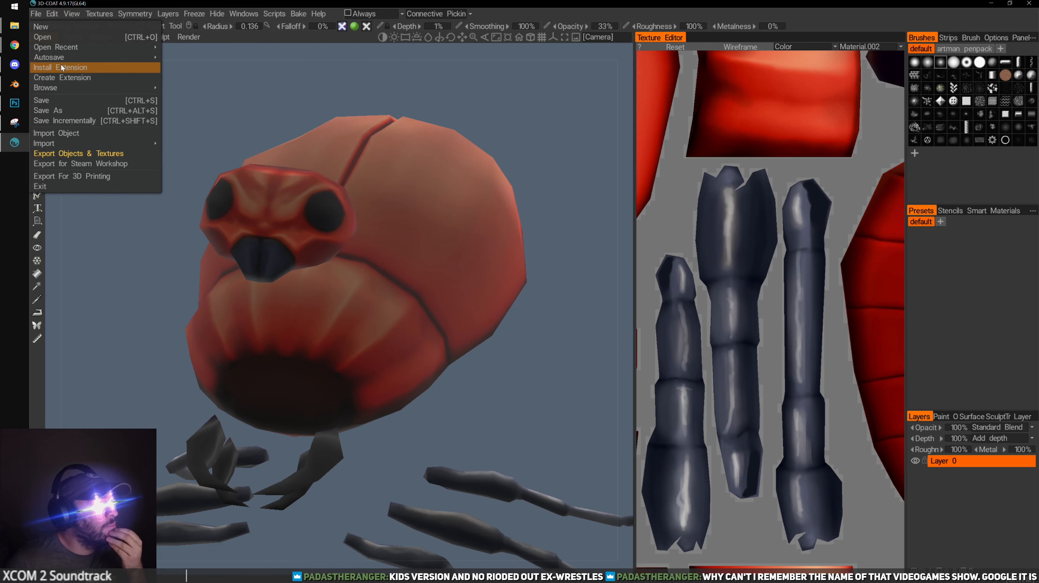
mouse_move(107, 16)
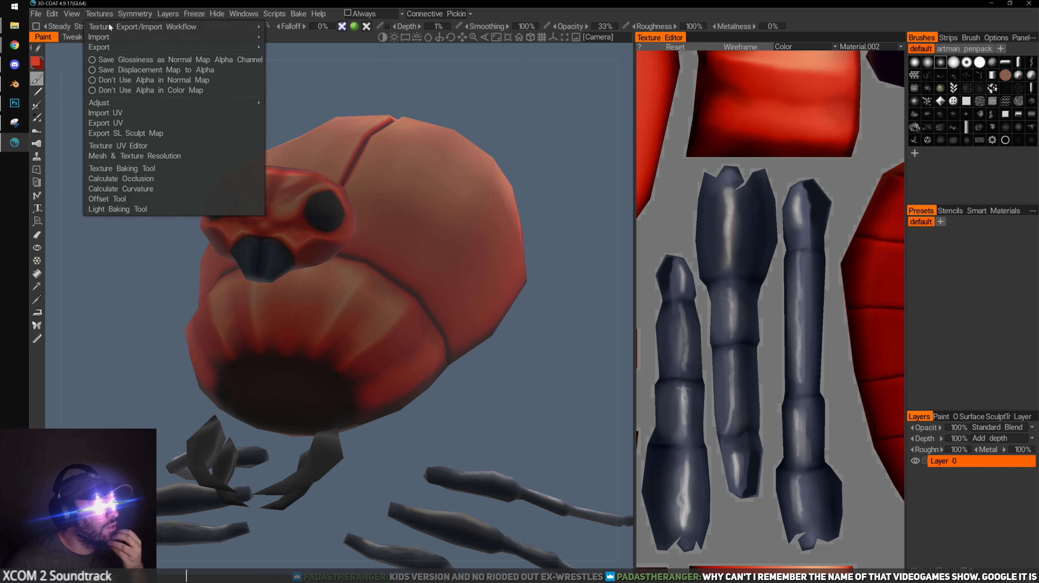
mouse_move(122, 46)
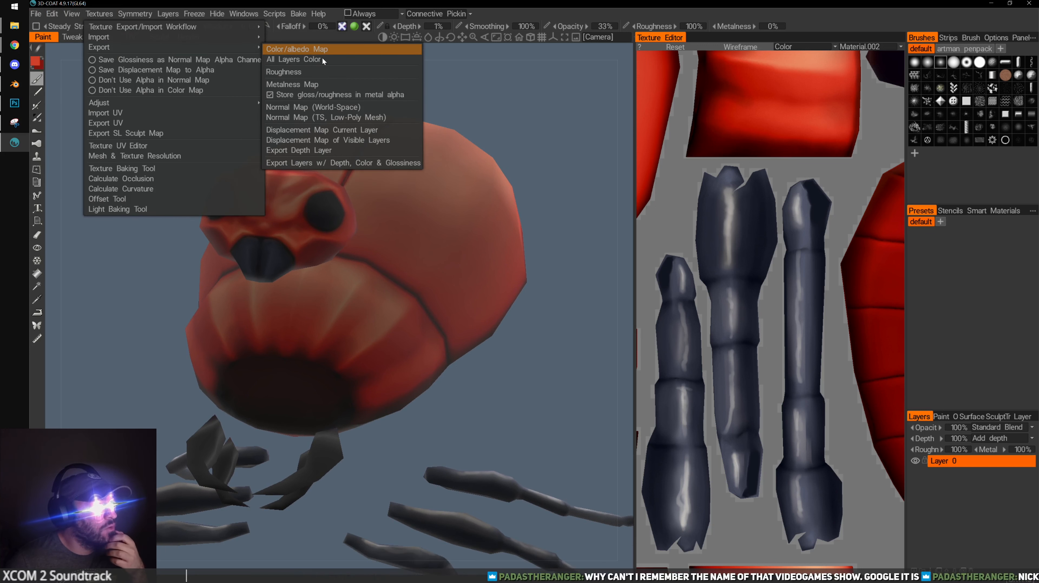
click(322, 49)
click(218, 374)
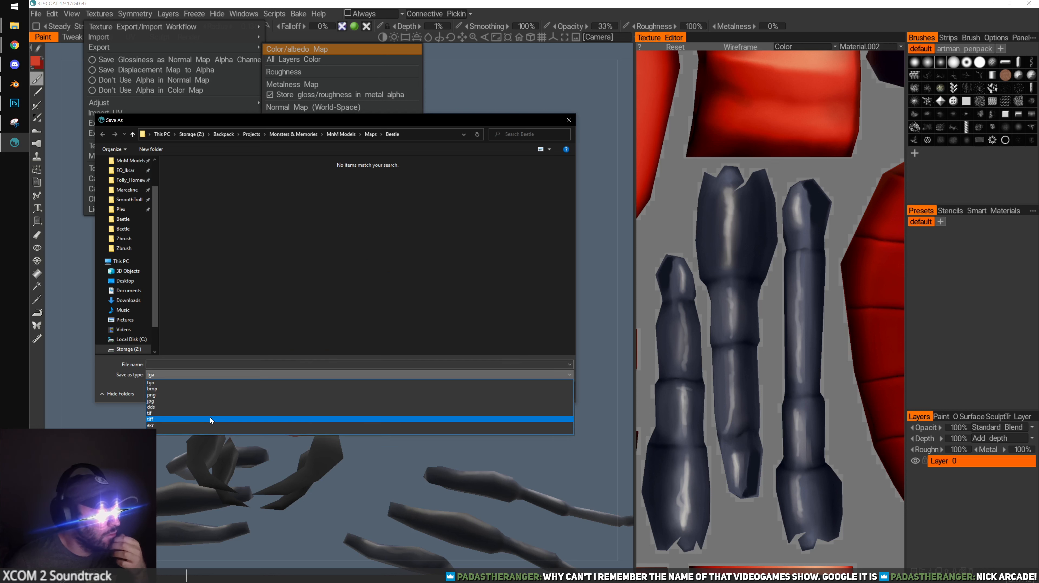
click(212, 395)
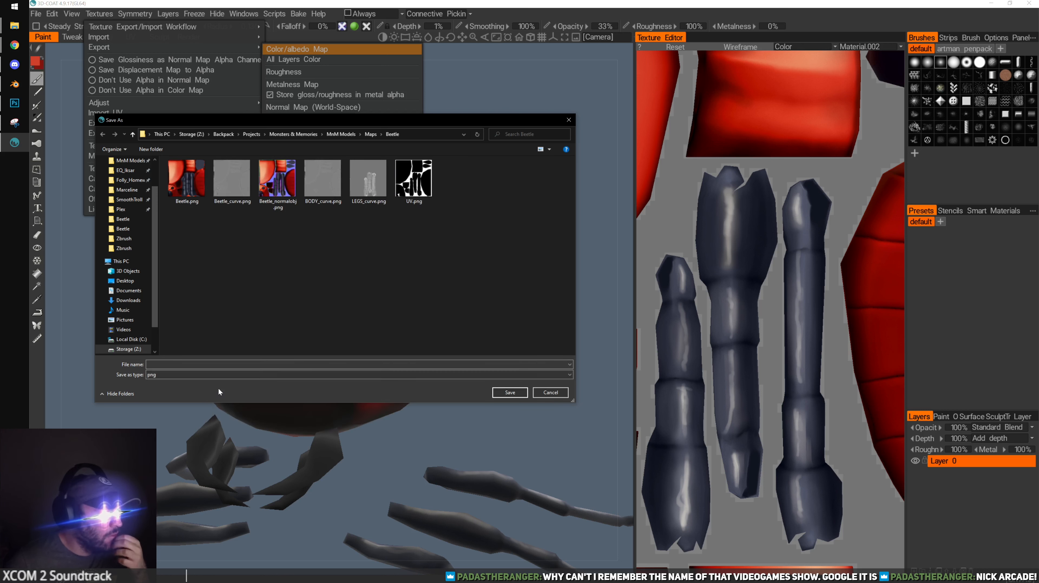
click(202, 191)
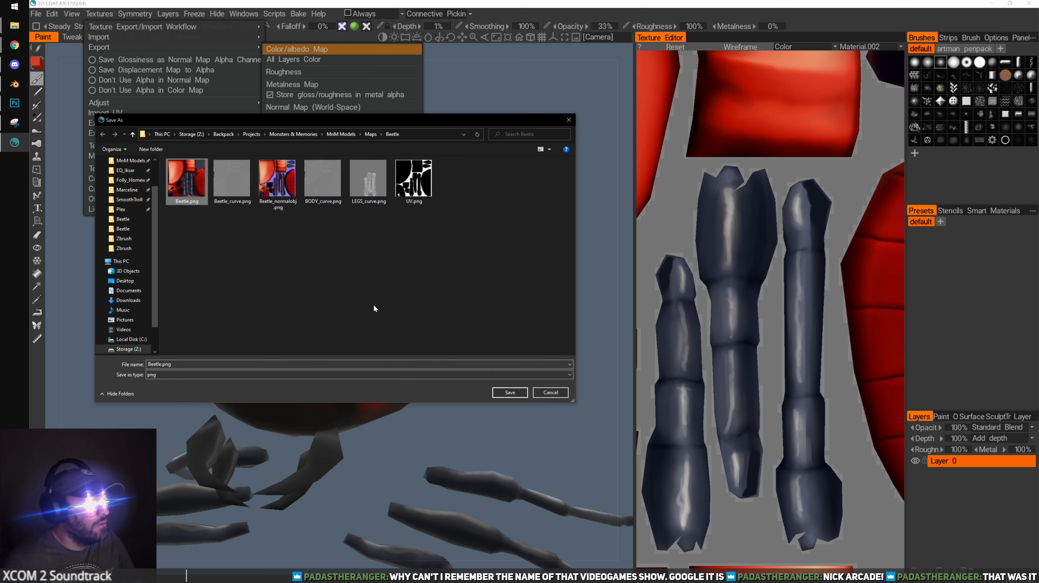
click(509, 392)
click(554, 298)
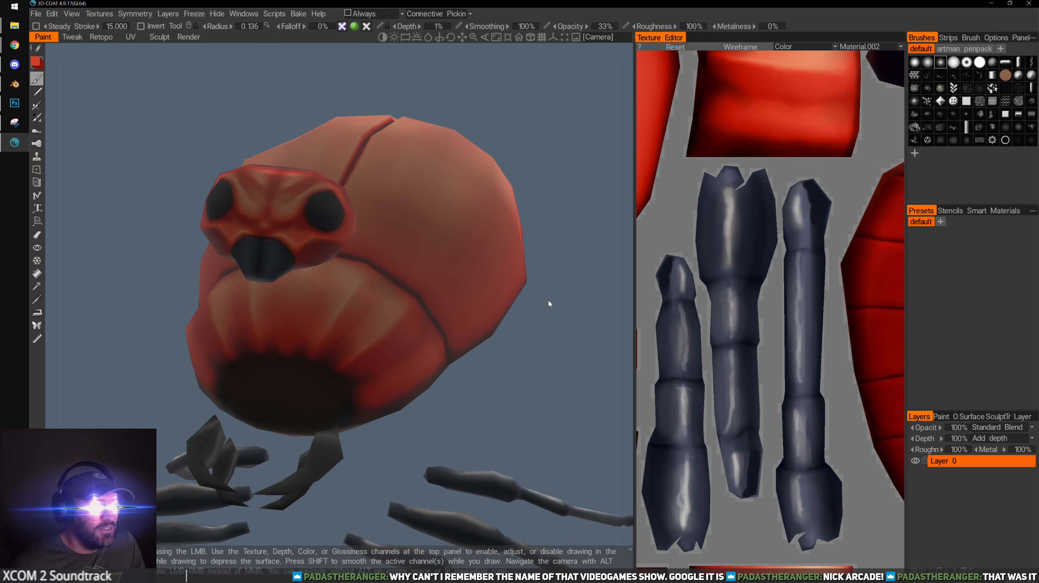
Switch to Blender and replace the body material's base color image with the newly exported Beetle.png
click(16, 107)
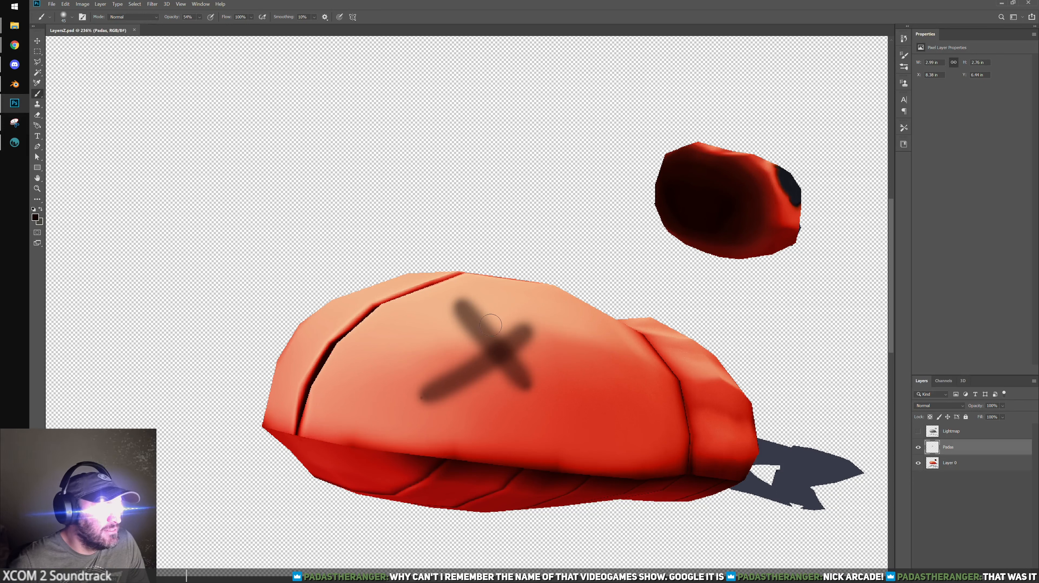
click(15, 83)
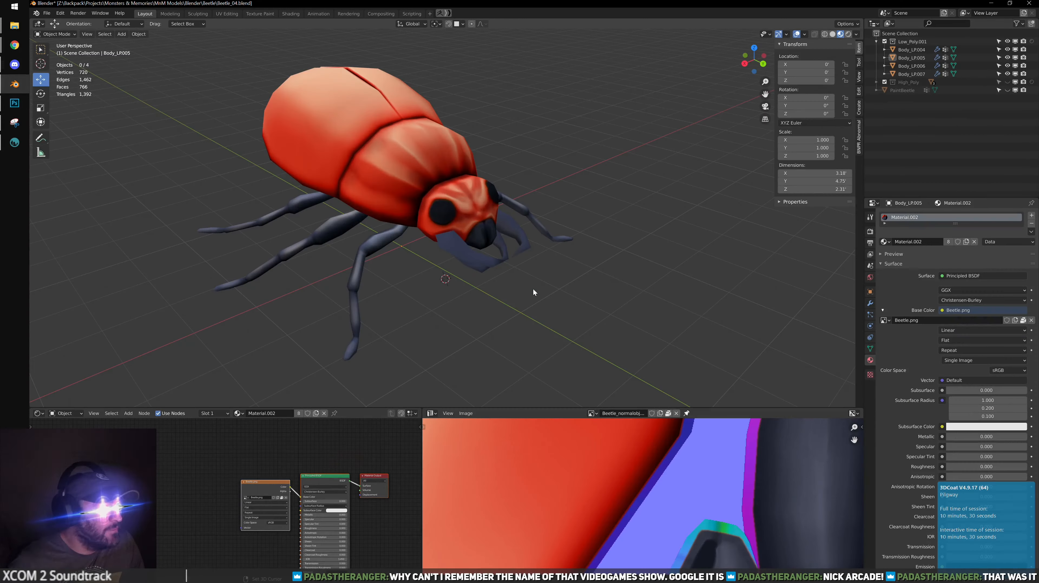
click(1032, 320)
click(1000, 320)
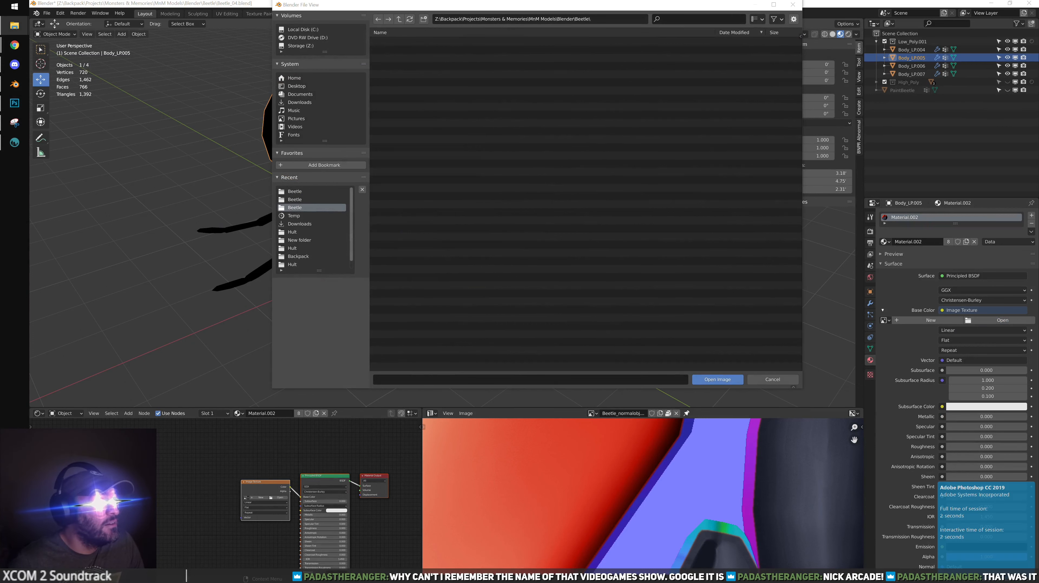
click(697, 380)
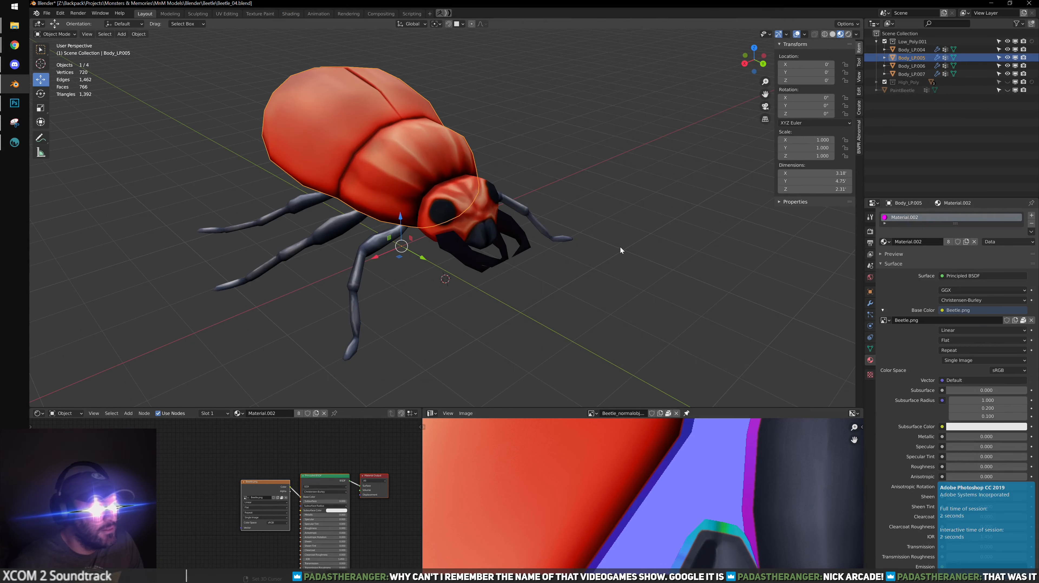
Examine the retextured beetle in Blender from several sides, checking the shell, head and legs
middle_drag(651, 168, 507, 186)
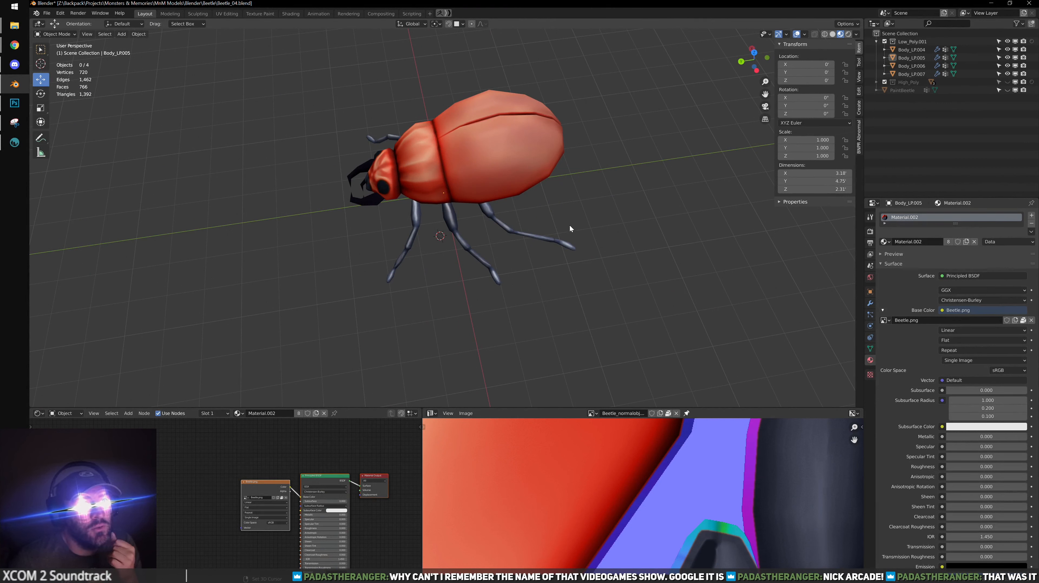
scroll(521, 213, up, 4)
shift+middle_drag(578, 213, 474, 247)
middle_drag(473, 247, 374, 252)
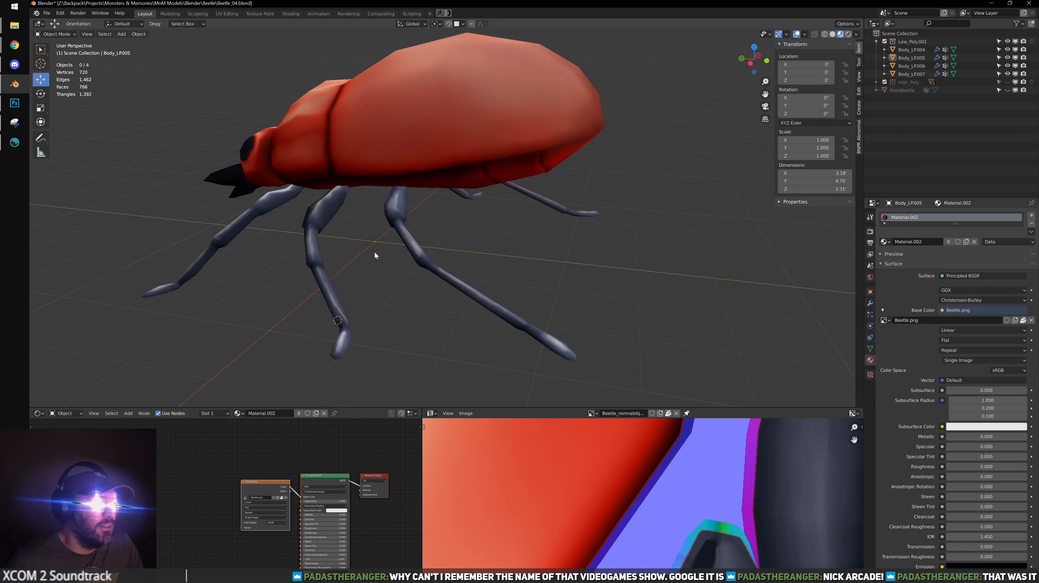
alt+drag(374, 252, 306, 234)
alt+right_drag(359, 234, 411, 238)
alt+drag(425, 213, 579, 248)
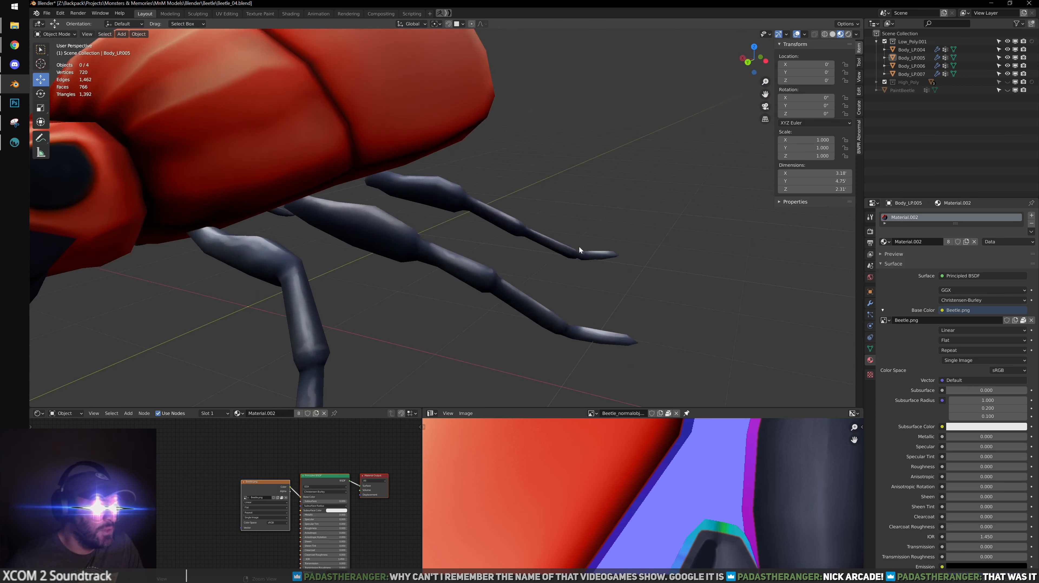
alt+right_drag(579, 247, 525, 264)
alt+drag(524, 264, 304, 171)
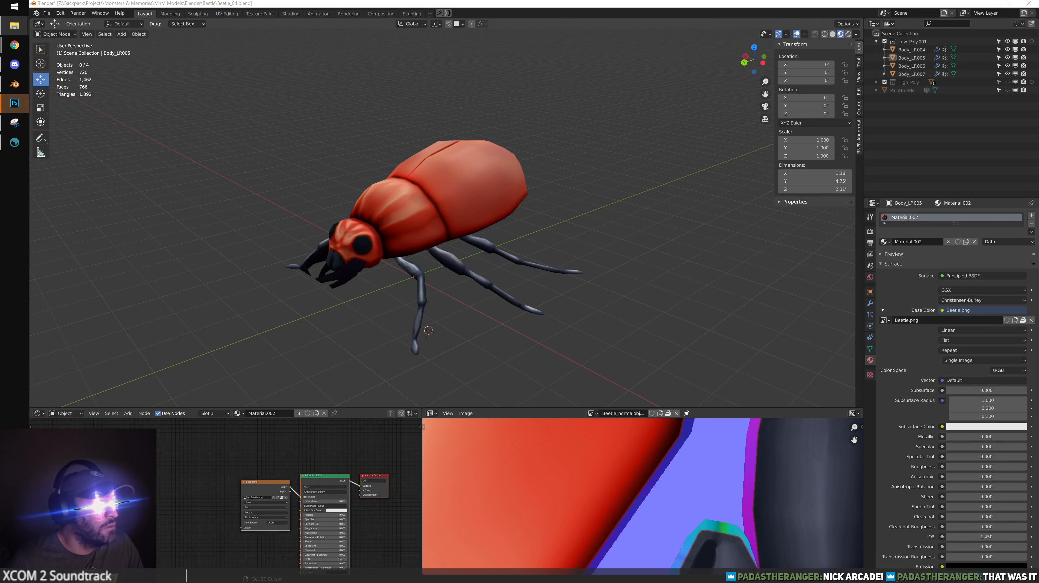
Switch to Photoshop, bring up the beetle texture documents and close Beetle_ao.psd
click(23, 102)
click(112, 32)
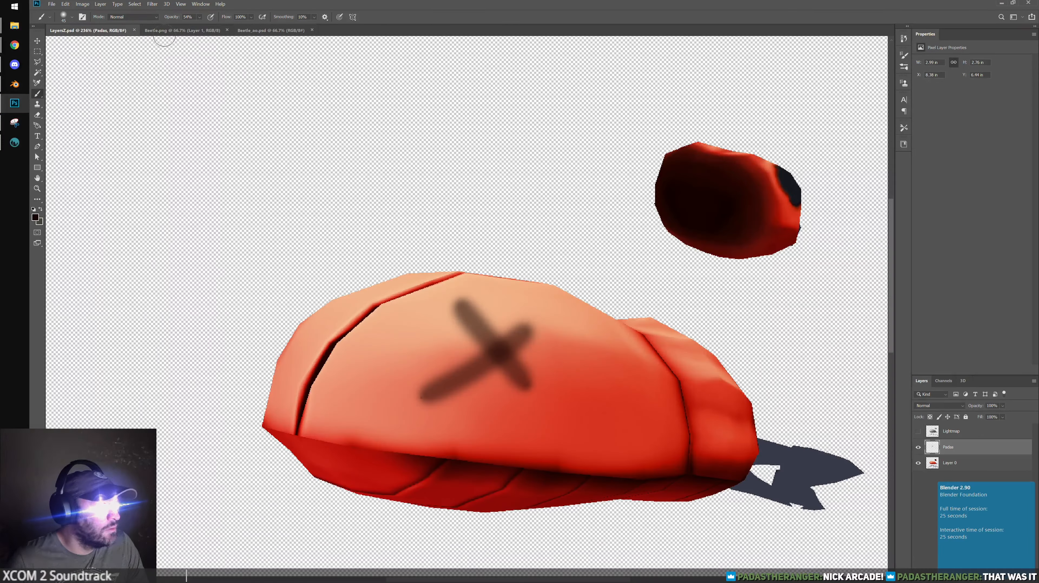
click(191, 35)
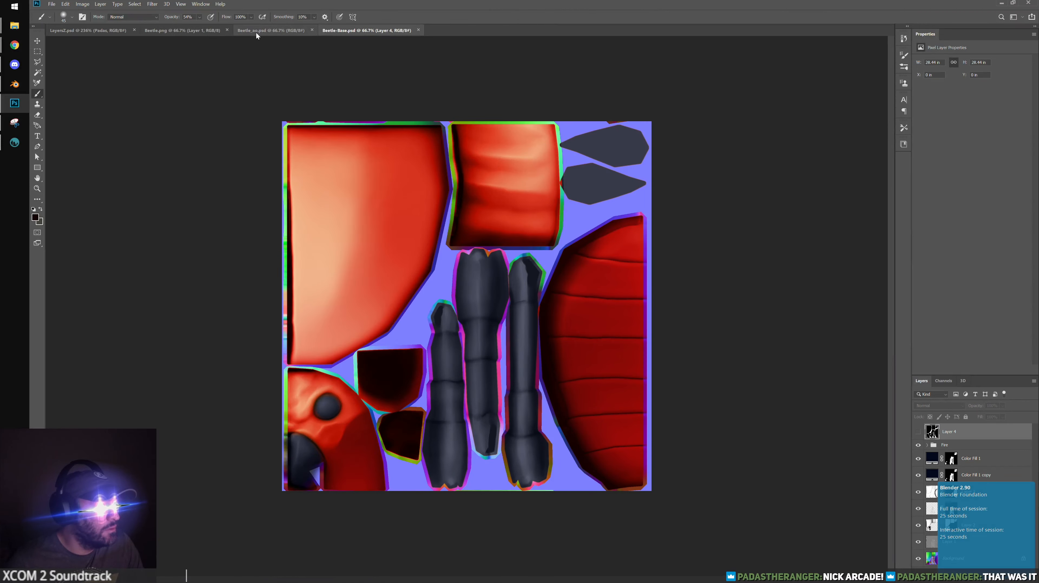
click(301, 33)
click(312, 30)
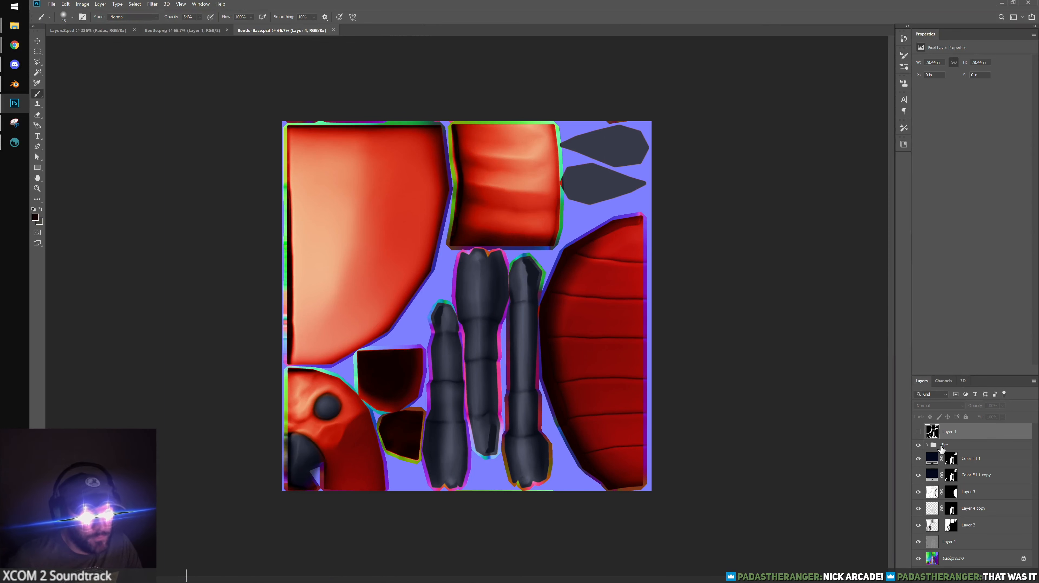
Hide the layer group above the color fill layers in Beetle-Base.psd and compare the document with Beetle.png
click(919, 445)
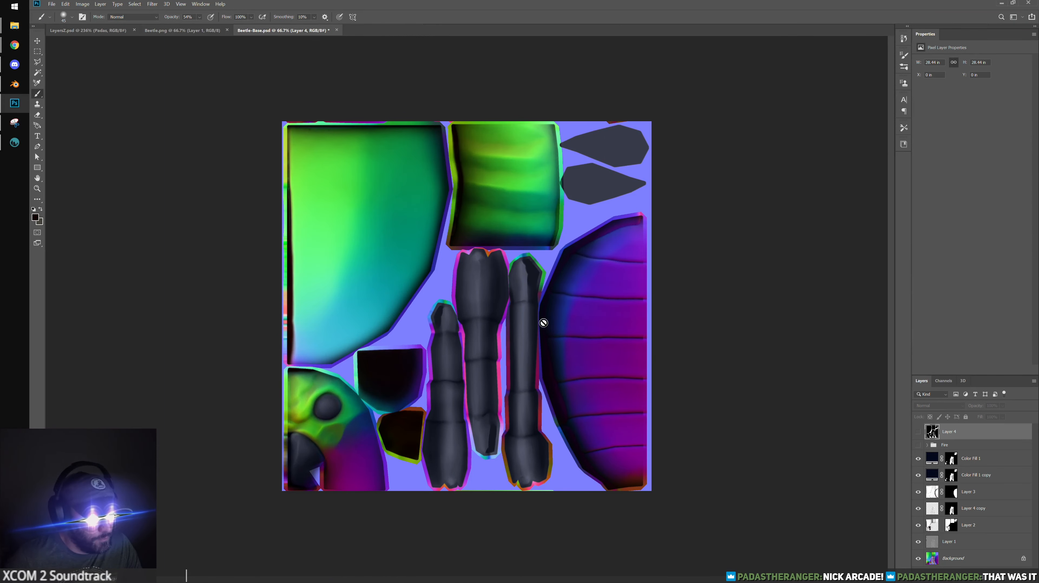
key(v)
alt+scroll(543, 322, down, 1)
click(52, 4)
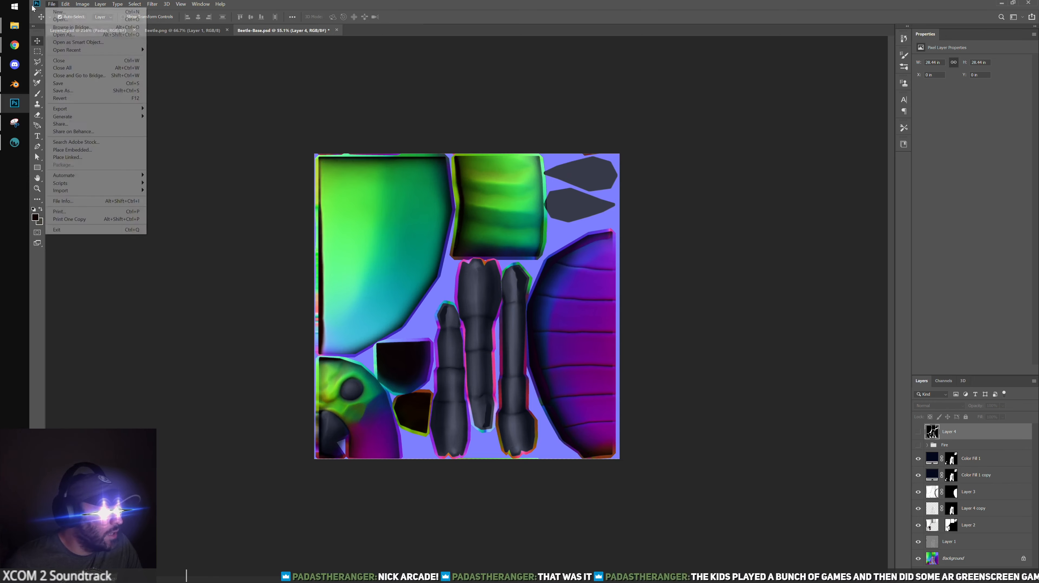
click(241, 86)
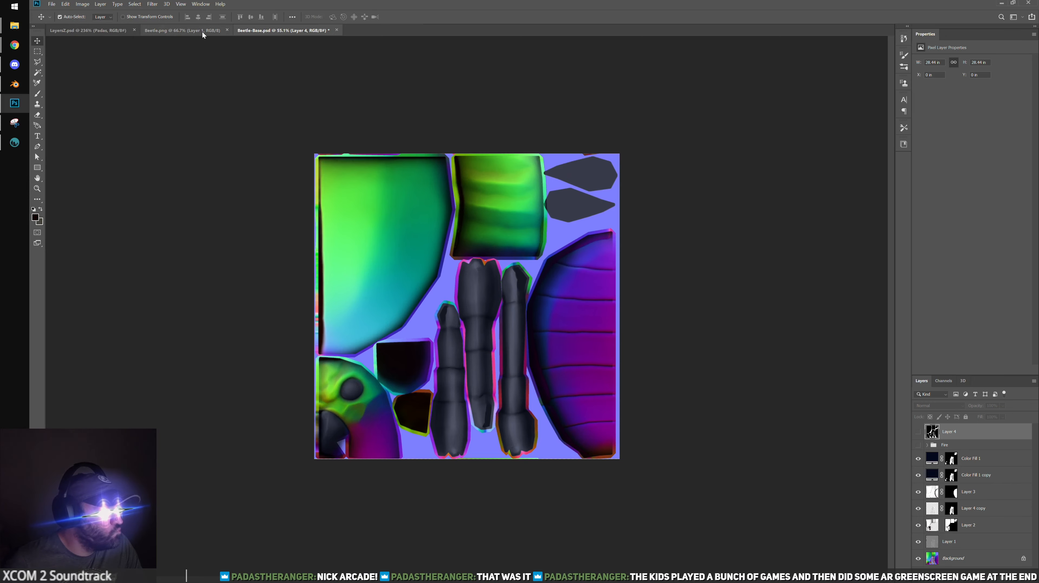
click(203, 31)
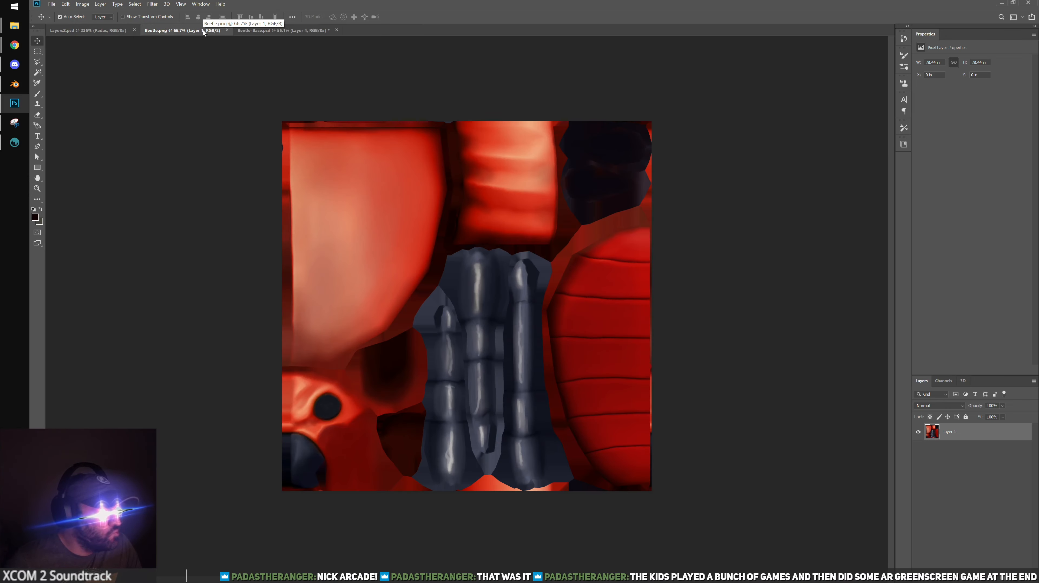
click(301, 32)
Save a PNG copy of Beetle-Base.psd over Beetle_normalobj.png, accepting the overwrite and the PNG options
click(52, 4)
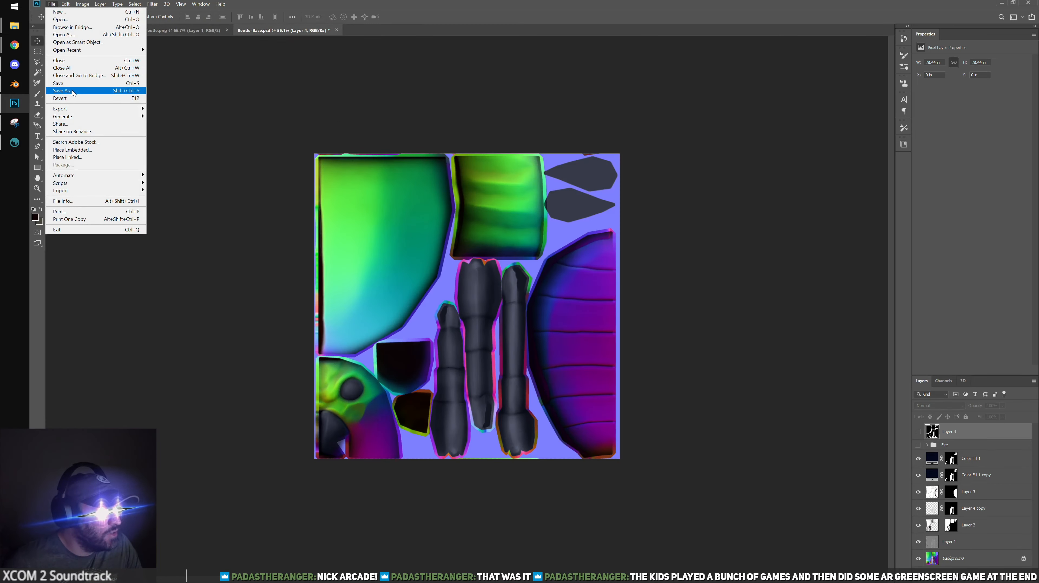
click(63, 90)
click(141, 181)
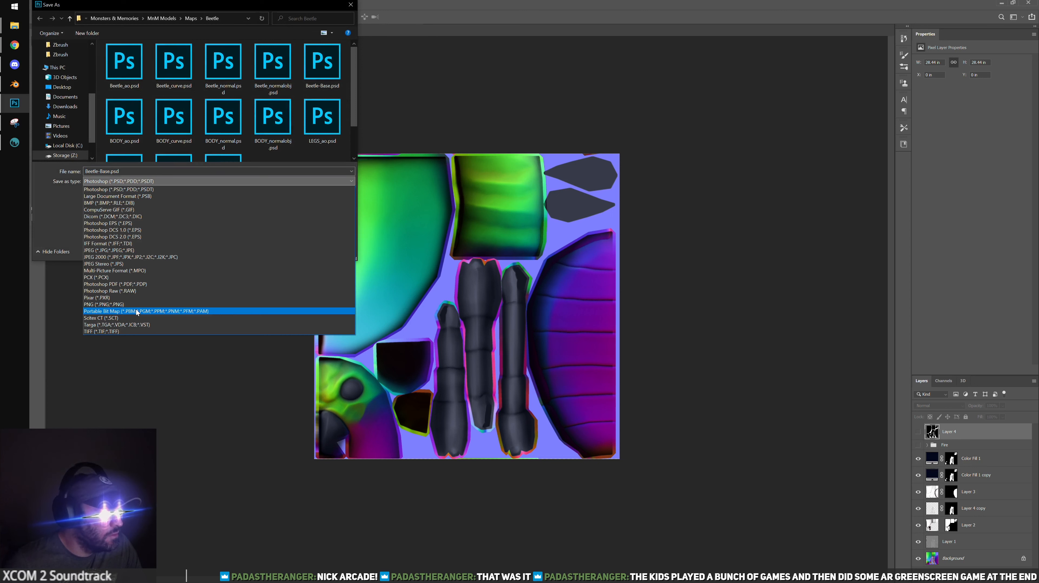
click(140, 302)
click(225, 68)
click(278, 254)
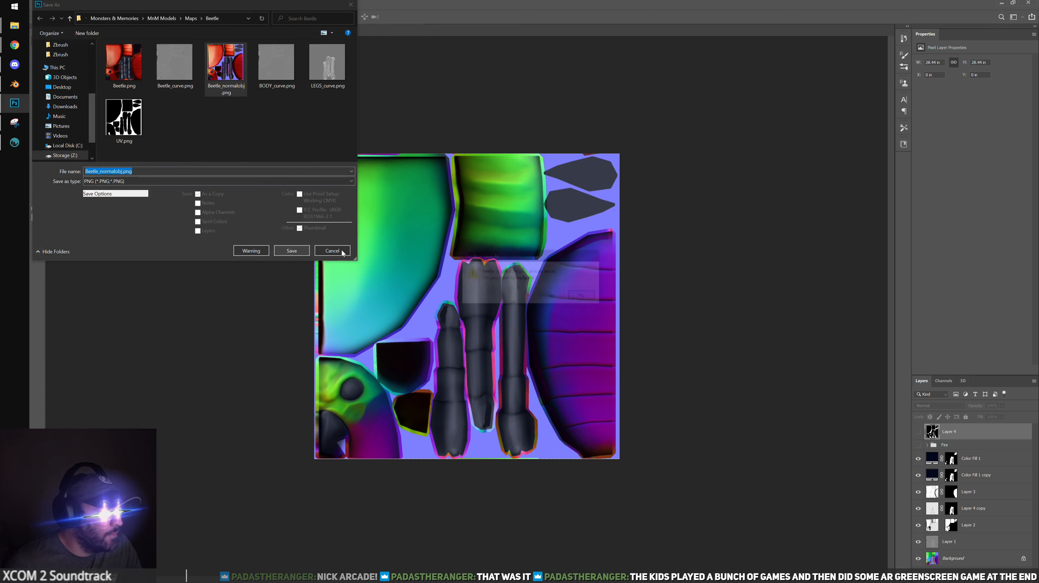
click(558, 292)
click(577, 180)
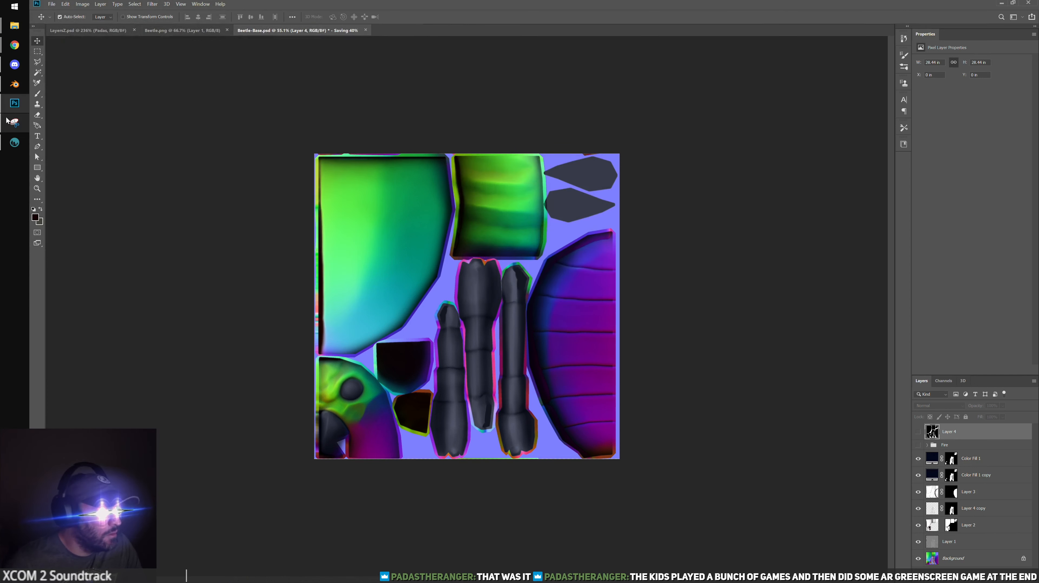
Switch to Blender, load Beetle_normalobj.png as the base color image of Material.002 and view the beetle from above
click(14, 83)
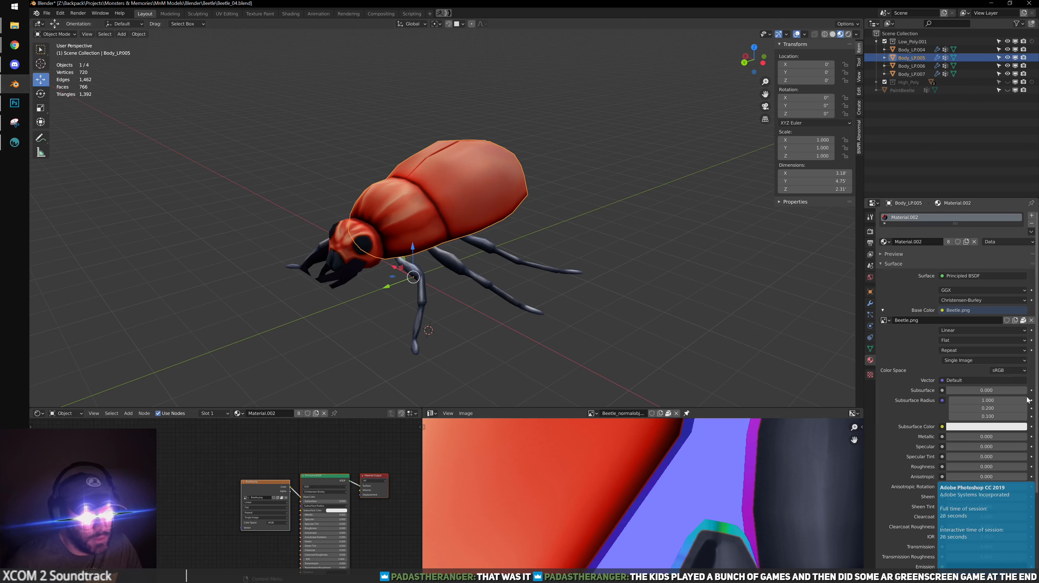
click(1032, 320)
click(1003, 320)
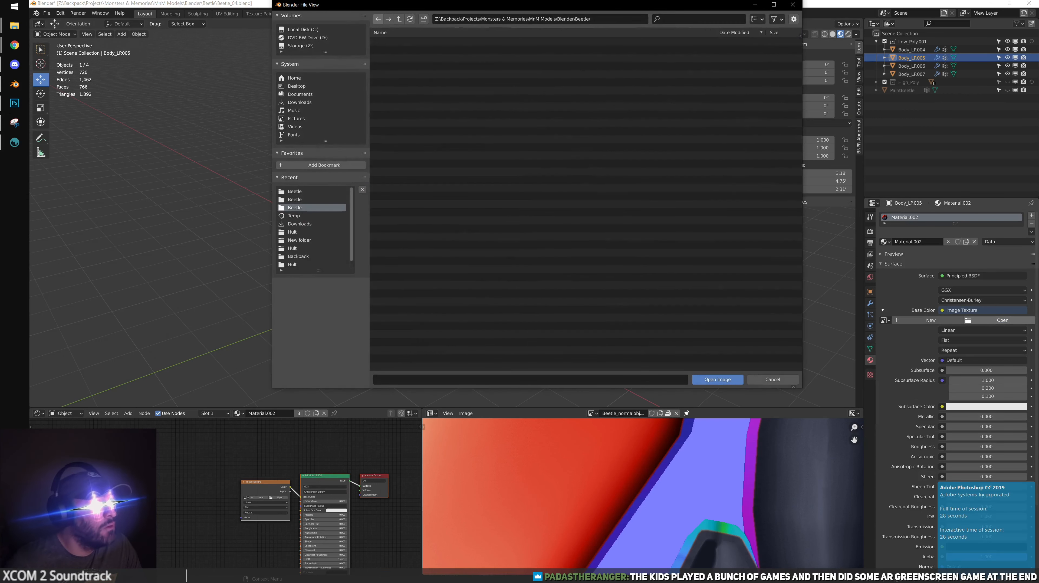
click(719, 379)
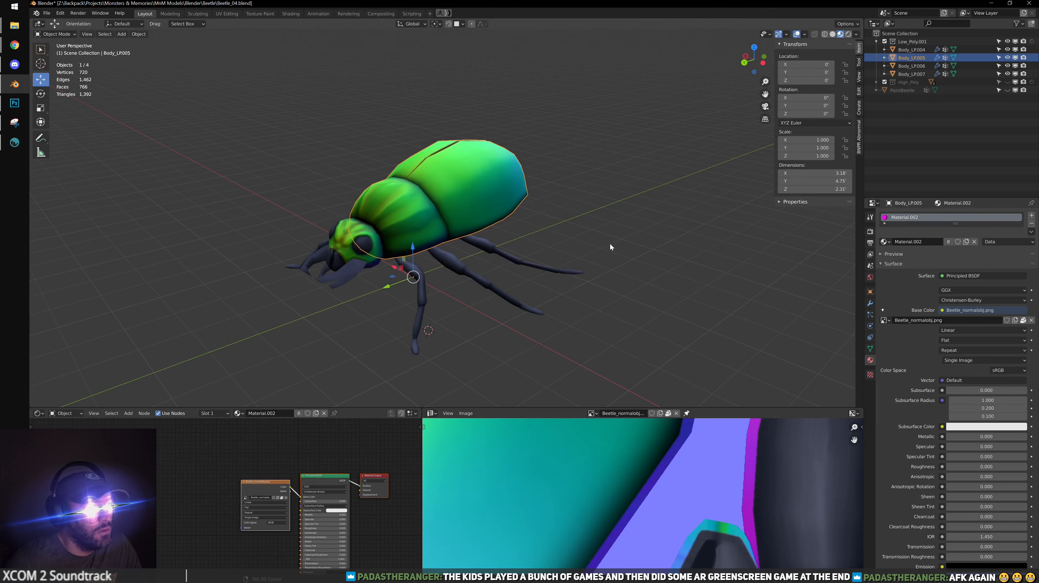
click(610, 247)
middle_drag(617, 266, 488, 239)
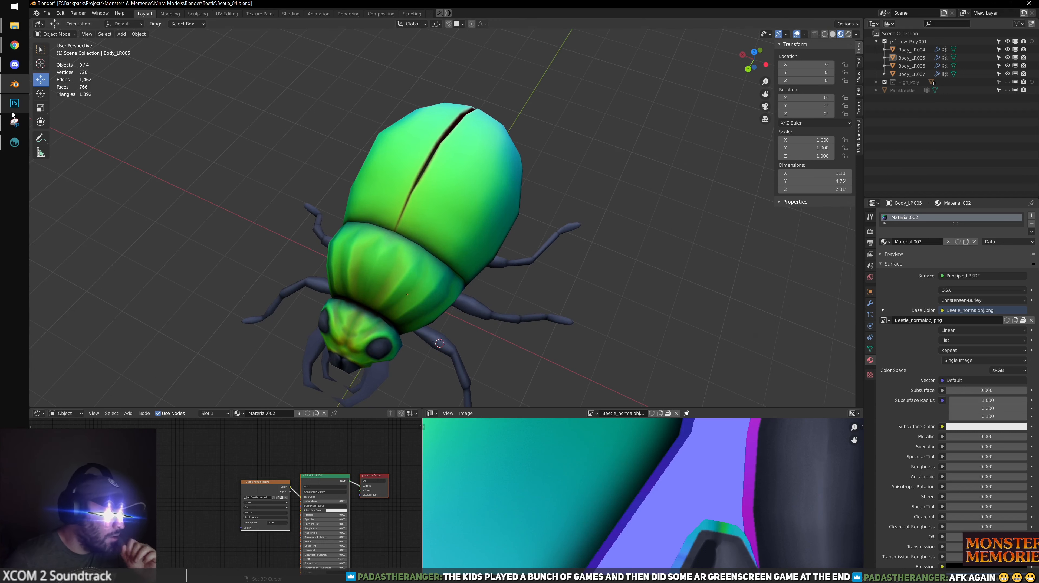
Switch to Photoshop, stamp the visible layers of Beetle-Base.psd onto a new top layer and paste a copy of it into Beetle.png
key(alt+Tab)
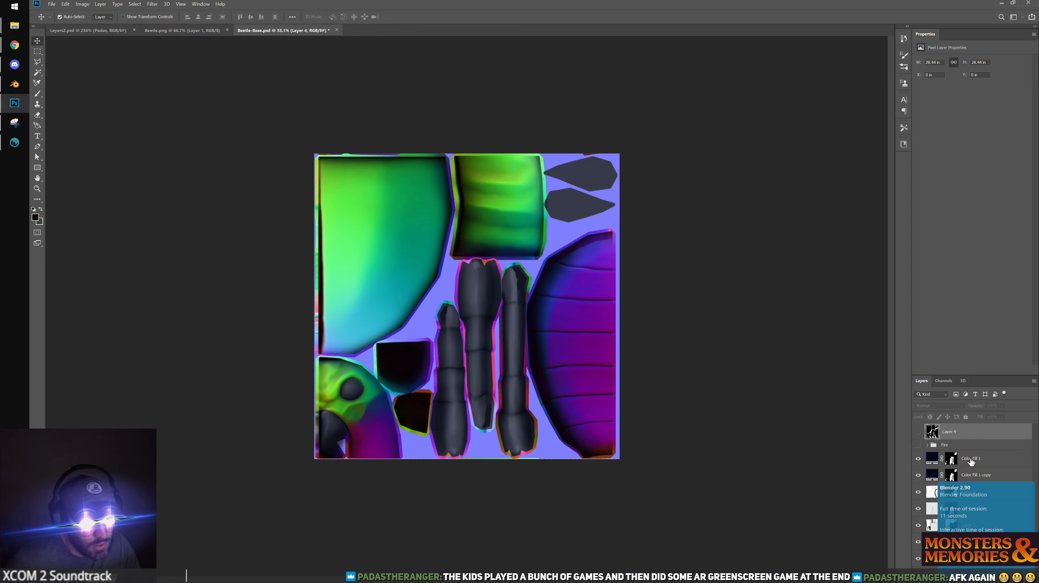
click(971, 462)
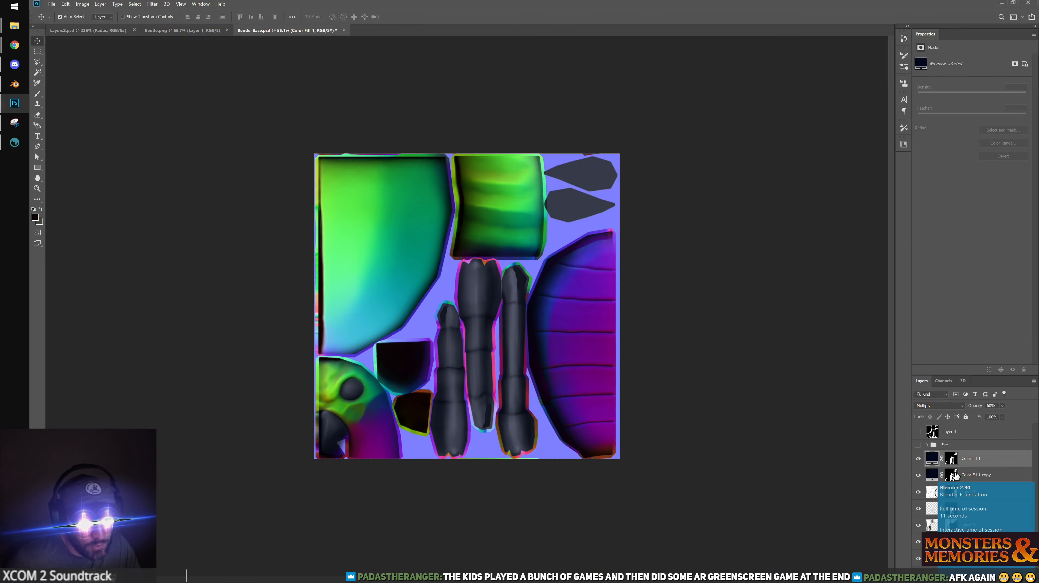
click(974, 434)
key(ctrl+shift+alt+n)
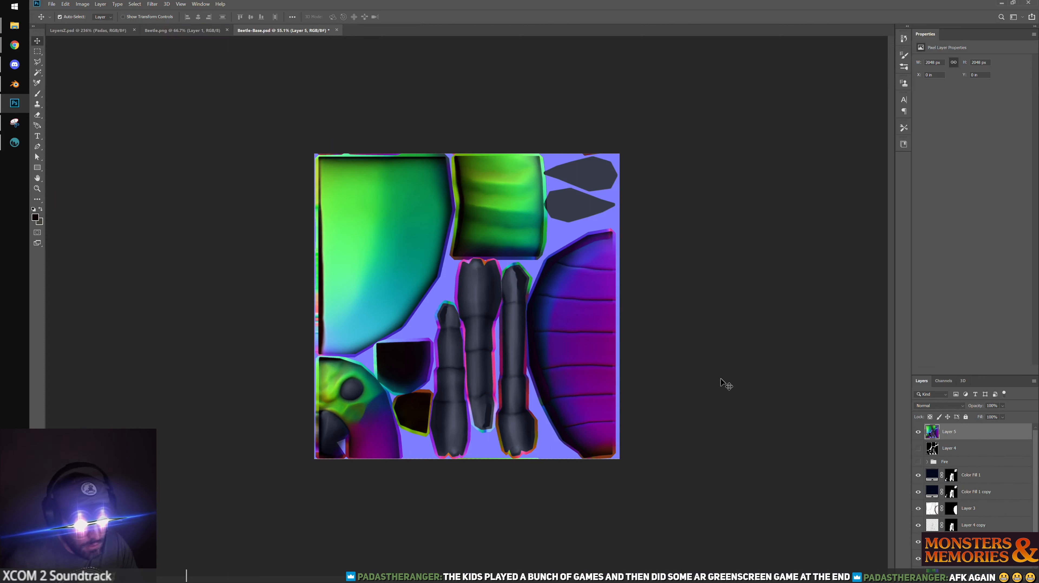
click(102, 30)
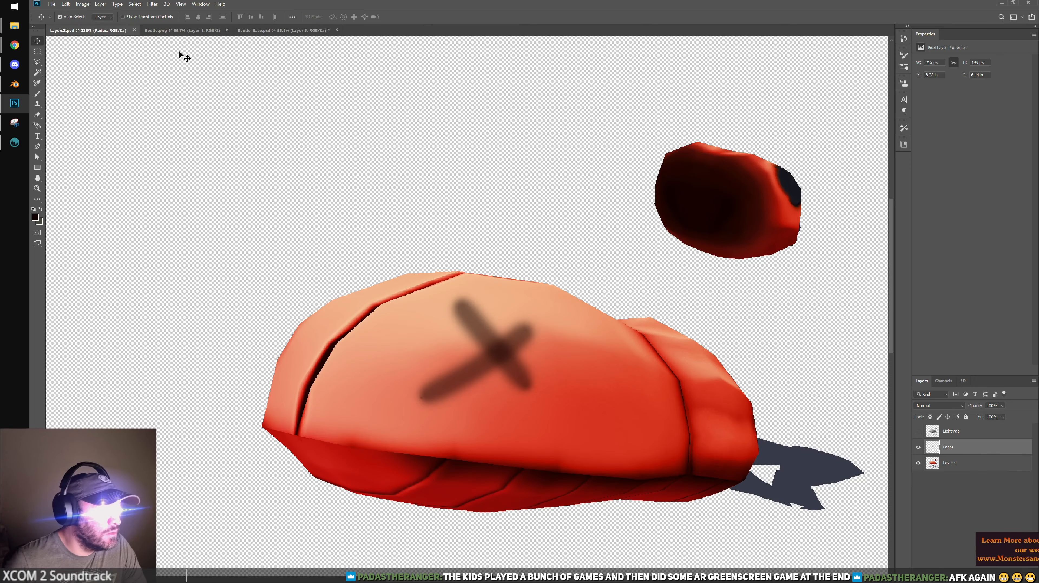
click(182, 31)
key(ctrl+v)
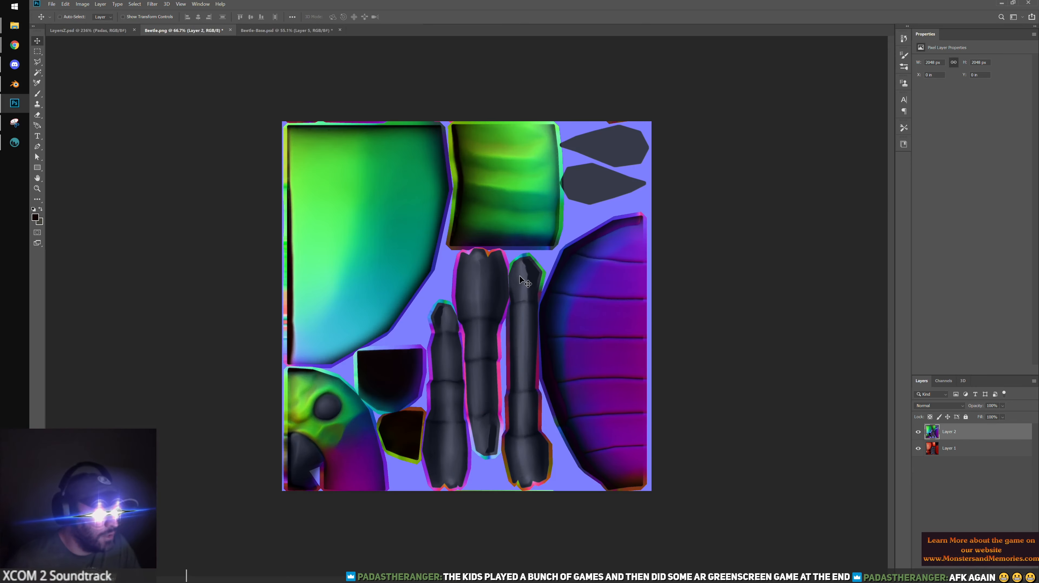
In Beetle.png, place the red texture layer above the pasted map with Multiply blending at 17% opacity and compare it on and off
alt+scroll(671, 348, up, 1)
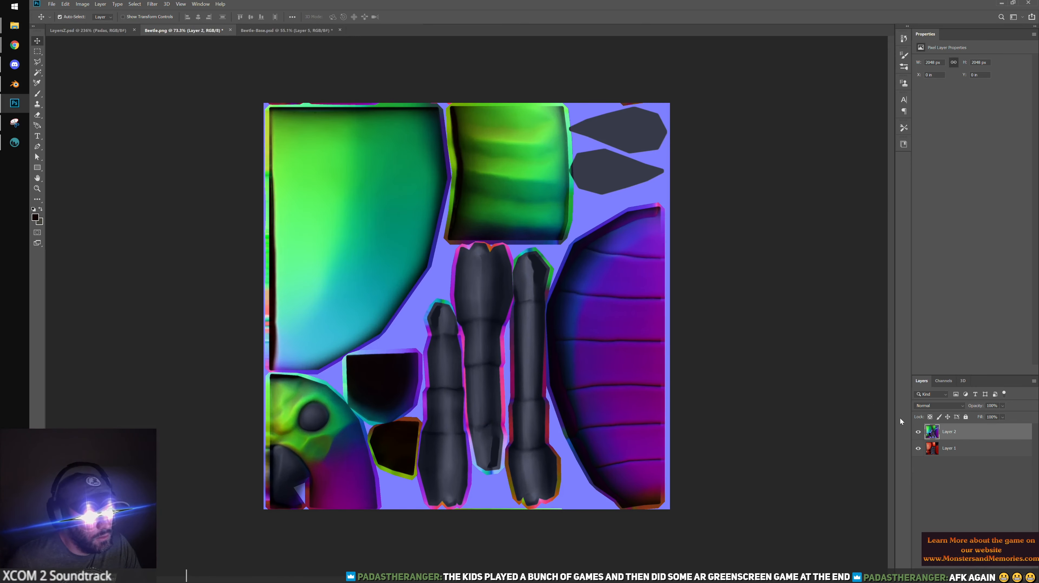
click(919, 433)
click(918, 433)
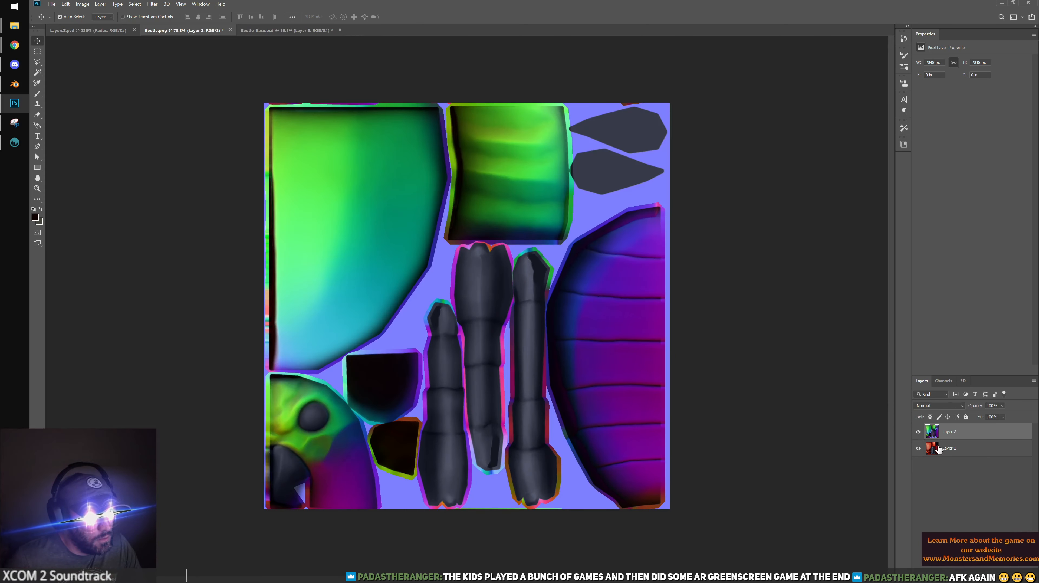
drag(953, 449, 948, 426)
click(943, 406)
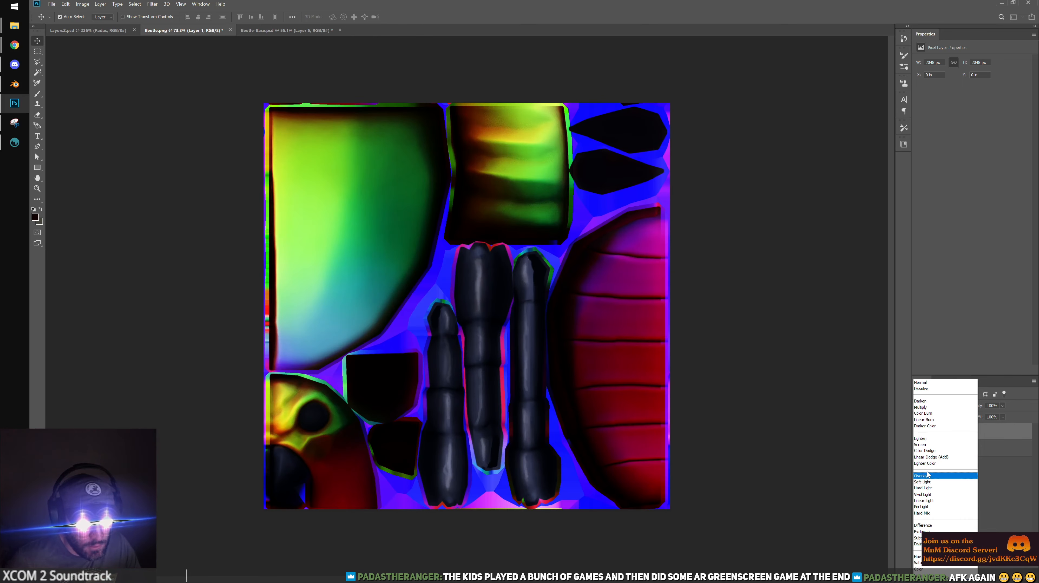
click(921, 407)
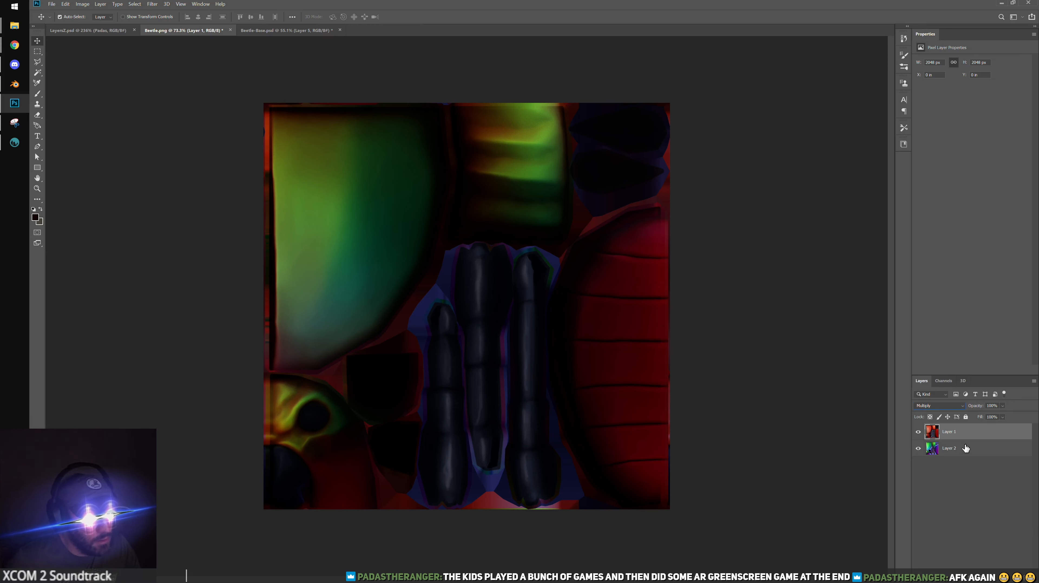
drag(974, 406, 940, 408)
click(919, 431)
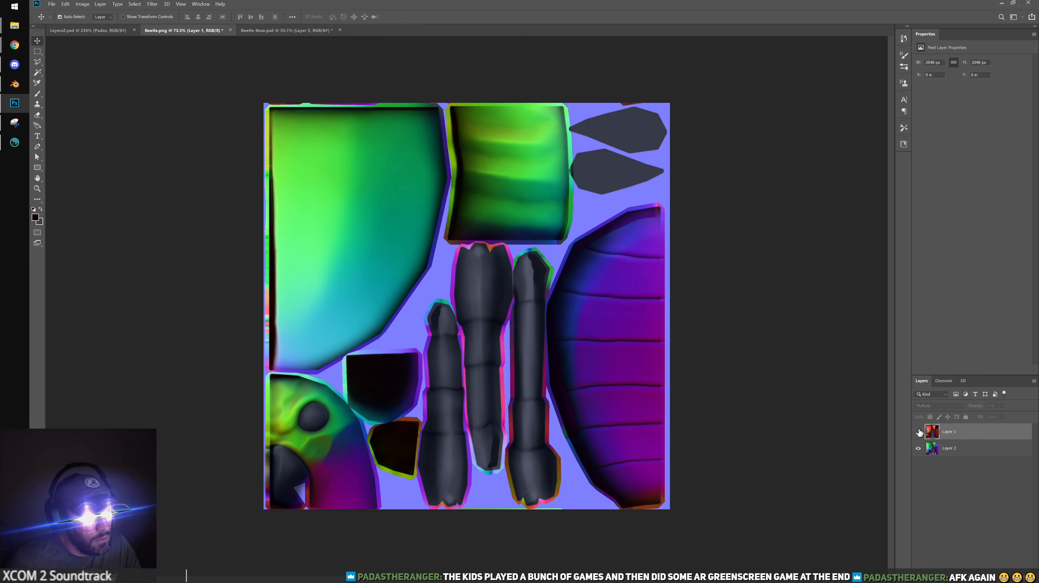
click(919, 431)
click(919, 432)
click(919, 431)
click(919, 432)
click(919, 432)
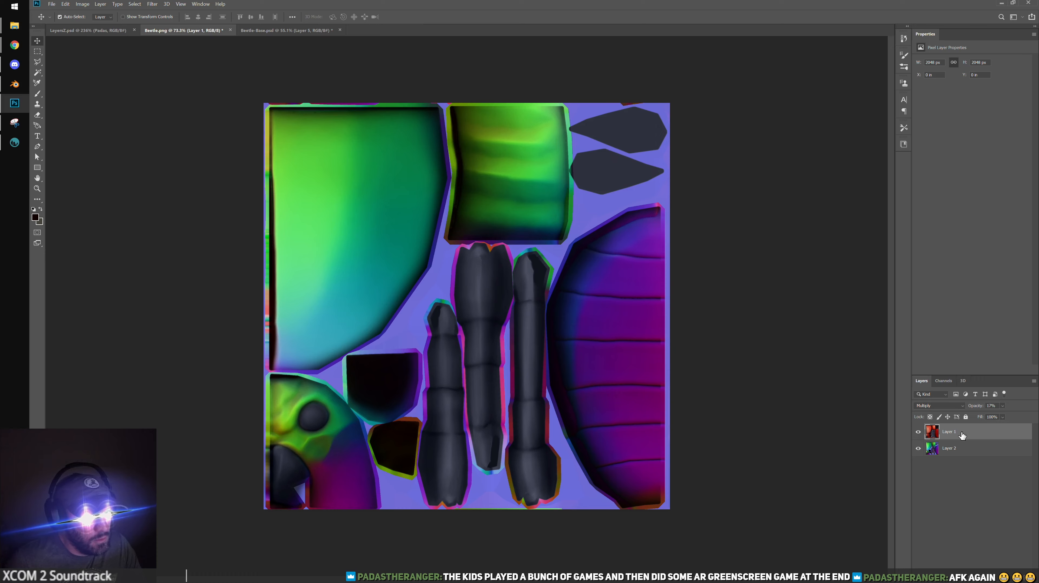
Save the blended Beetle.png document as a PNG over Beetle_normalobj.png, accepting the overwrite and the PNG options
click(52, 5)
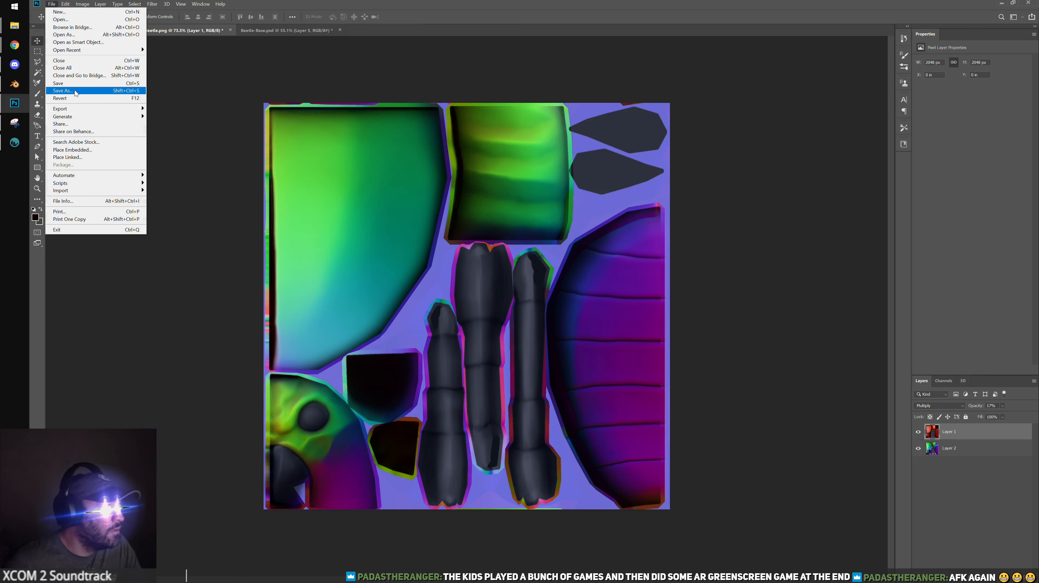
click(75, 91)
click(110, 181)
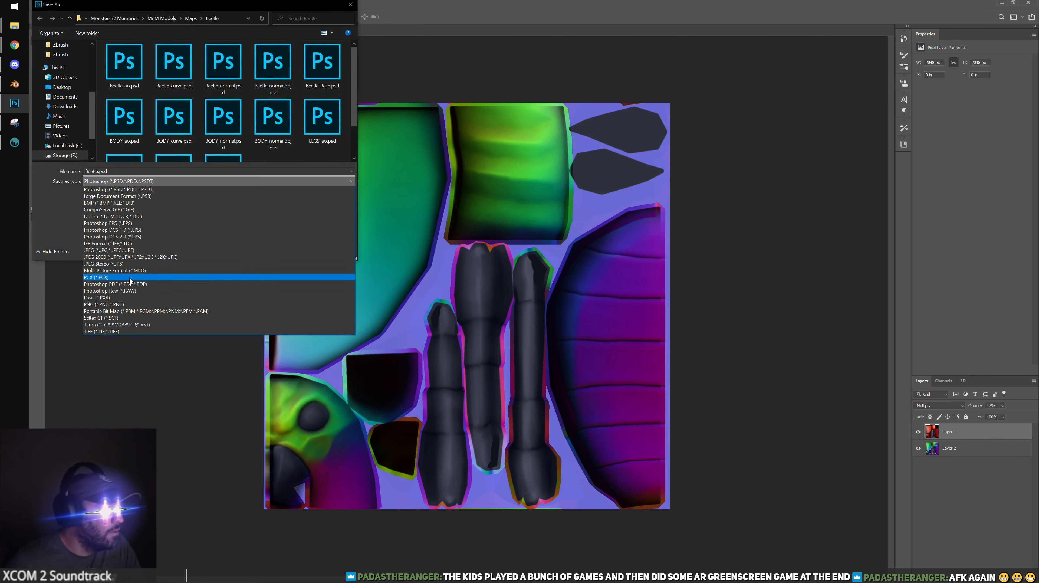
click(118, 305)
click(226, 66)
click(292, 251)
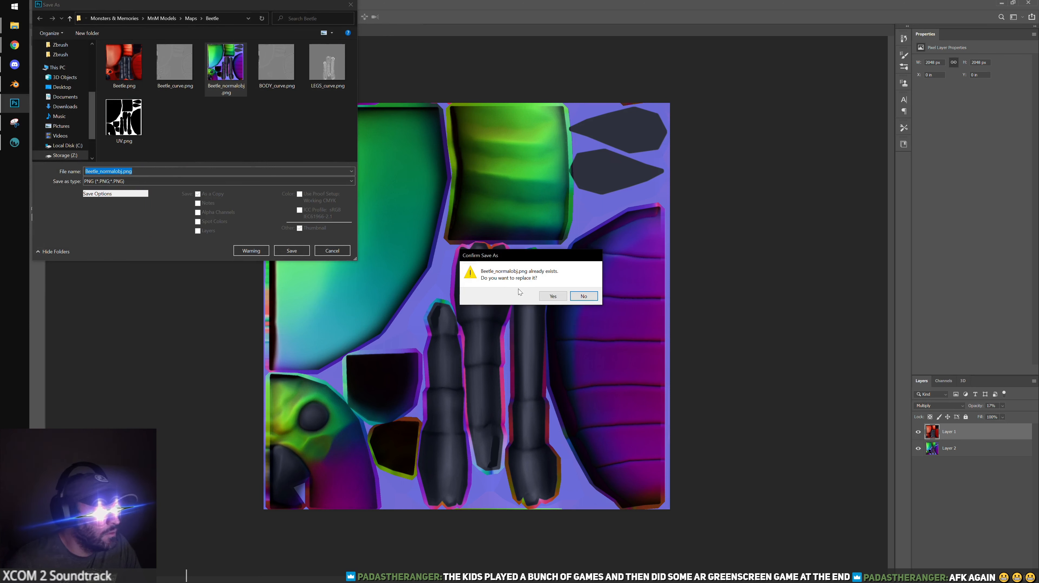
click(554, 296)
click(577, 186)
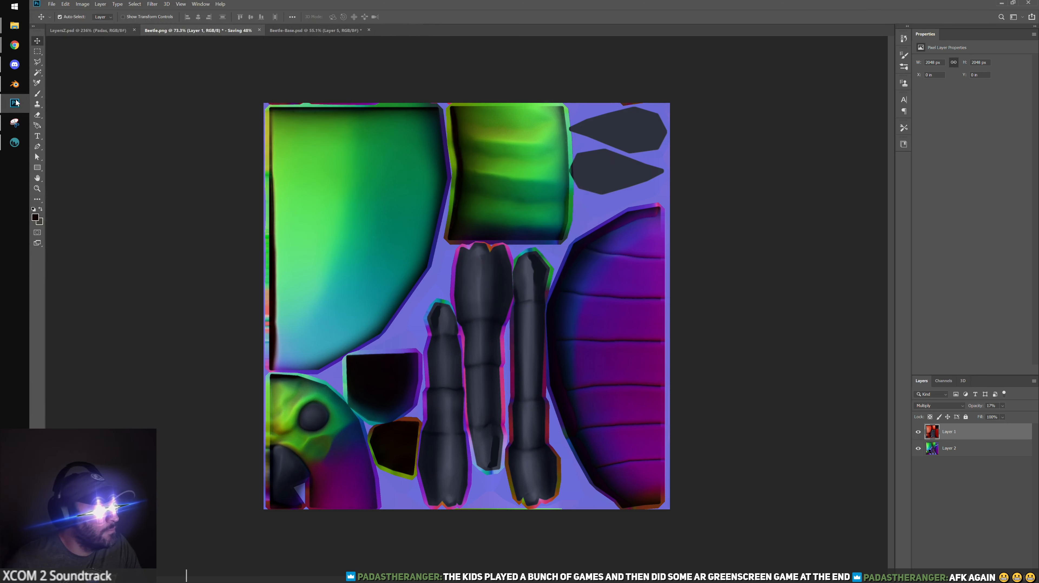
Switch to Blender, reopen the updated Beetle_normalobj.png as Material.002's base color image and inspect the beetle from the side
click(15, 84)
middle_drag(604, 241, 597, 206)
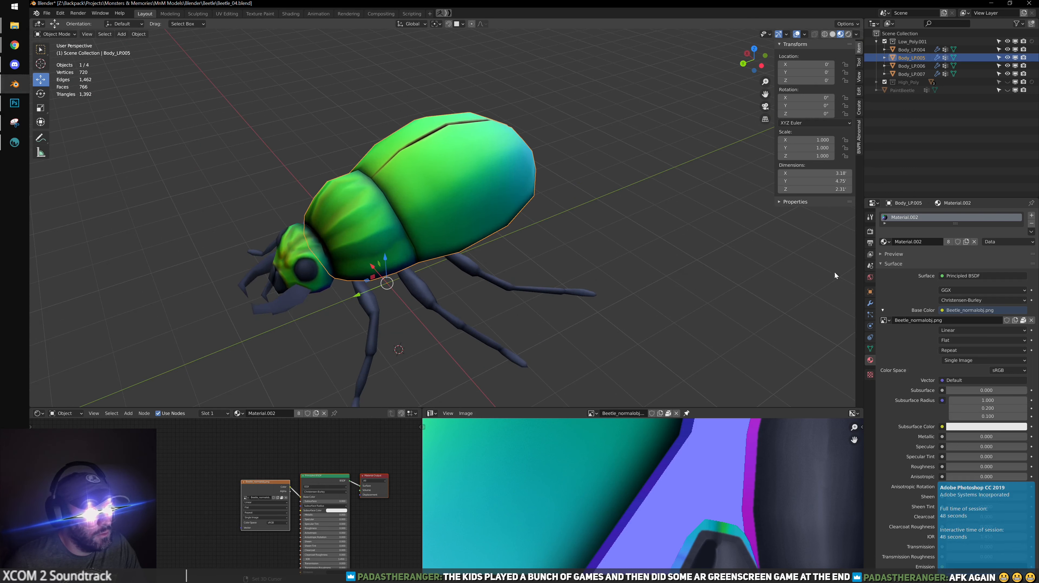
click(1031, 320)
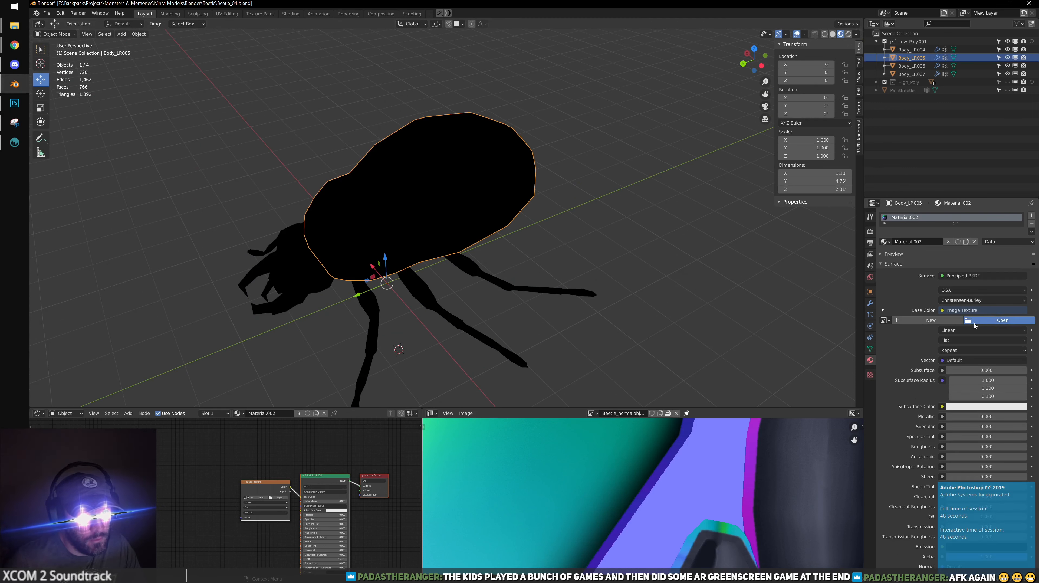
click(1003, 320)
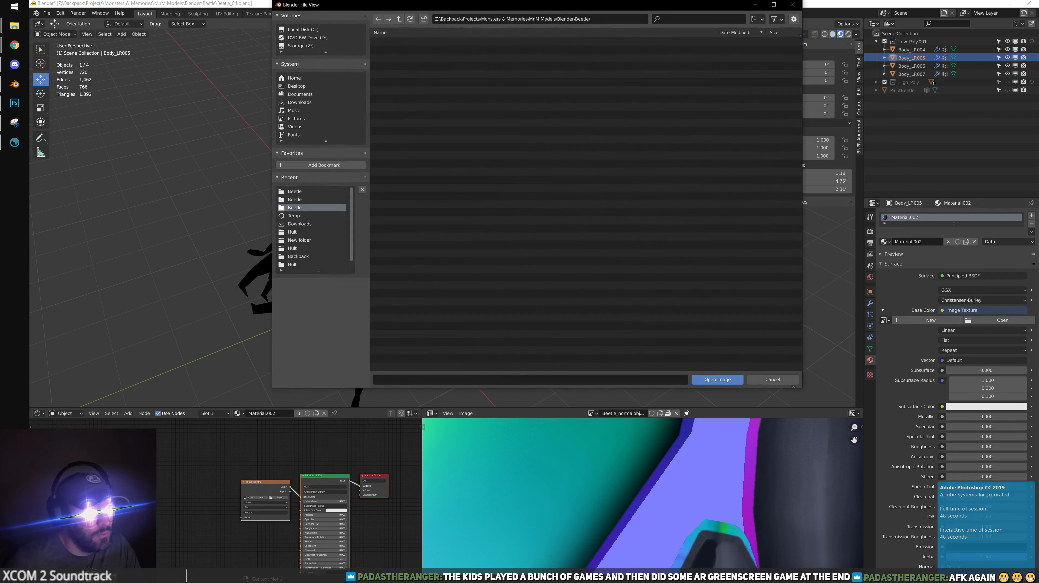
click(718, 379)
middle_drag(613, 236, 470, 245)
scroll(447, 206, up, 2)
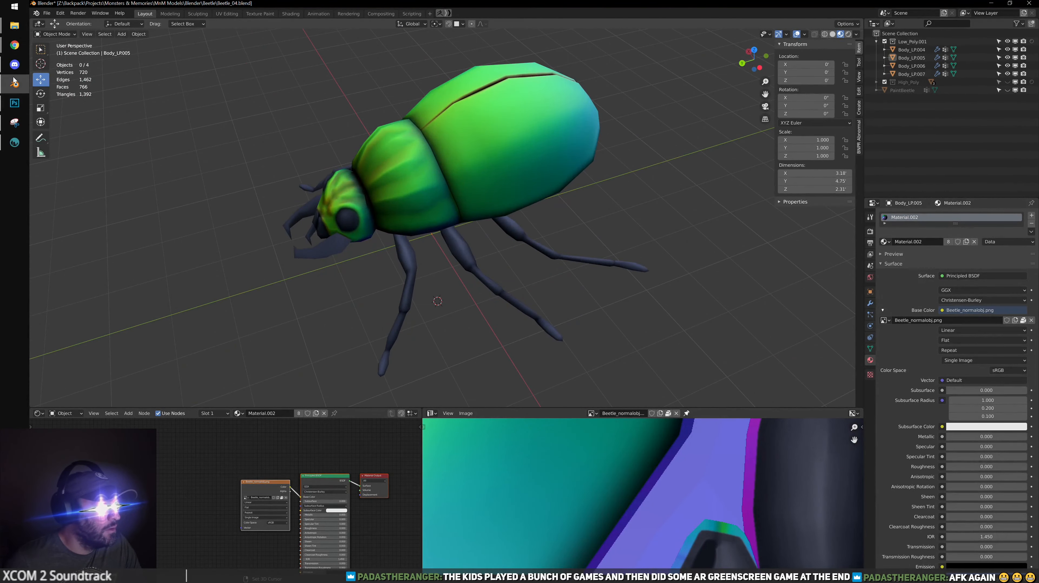
Switch to Photoshop and set the red texture layer in Beetle.png to Normal blending at 100% opacity
click(15, 104)
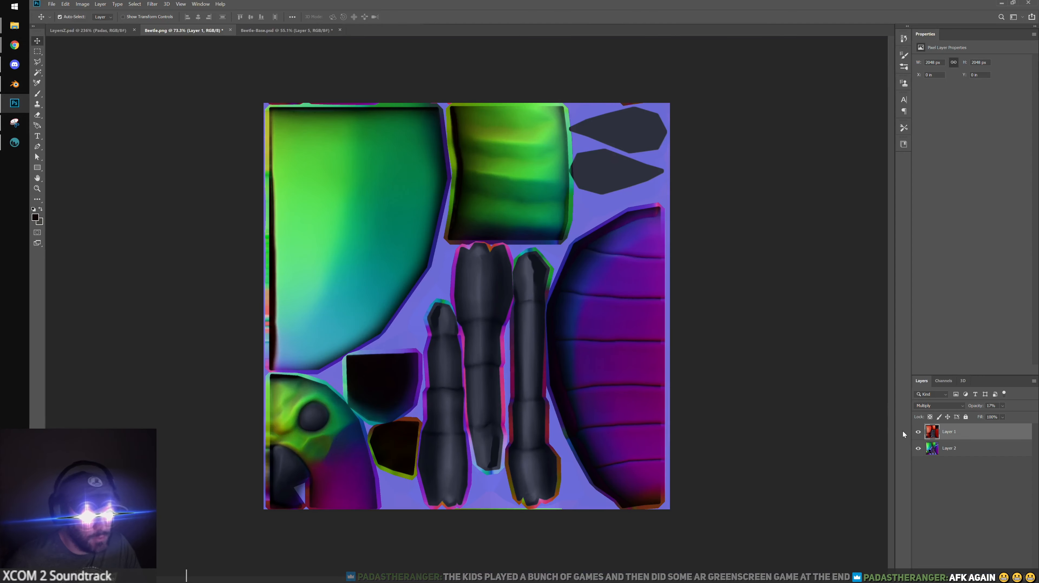
click(939, 406)
click(935, 385)
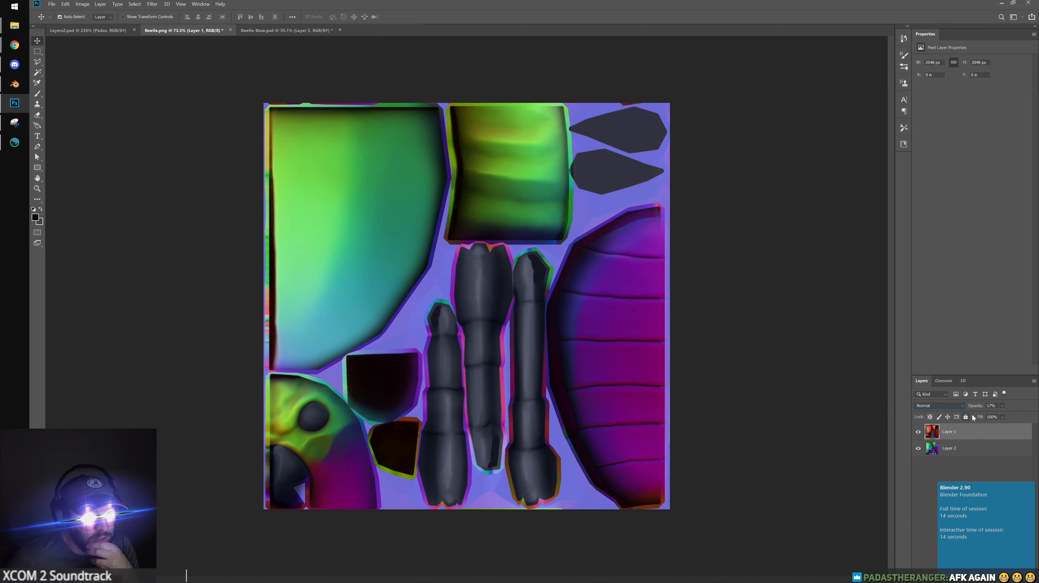
key(0)
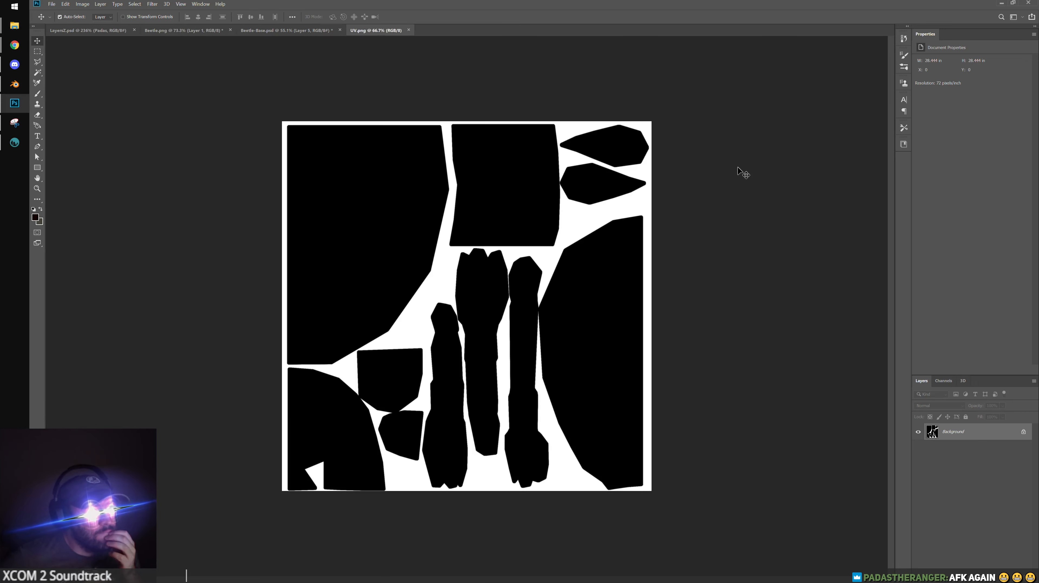
Copy the whole red texture layer from Beetle.png and paste it as a new top layer in Beetle-Base.psd
click(270, 30)
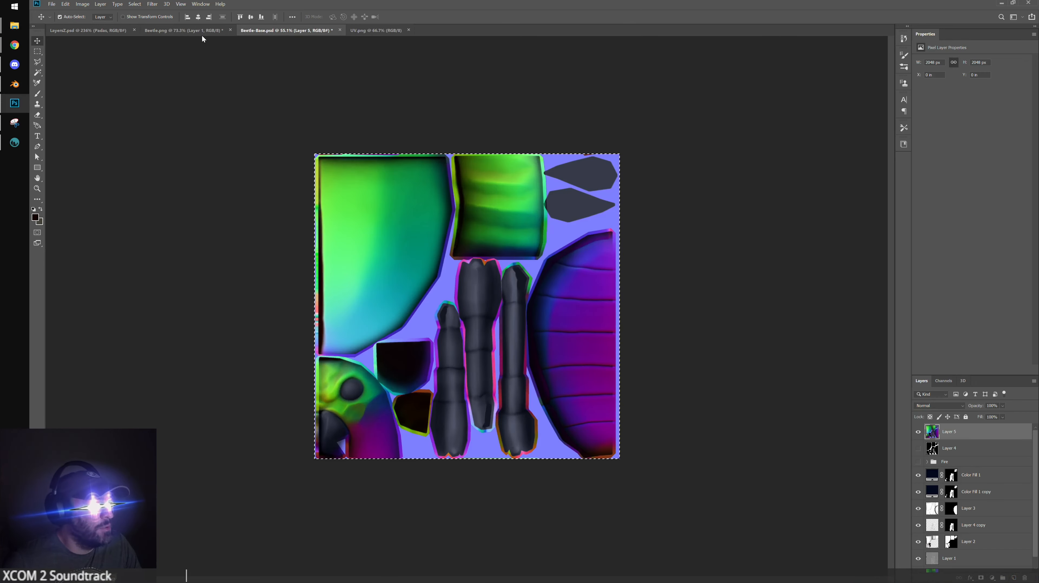
click(202, 32)
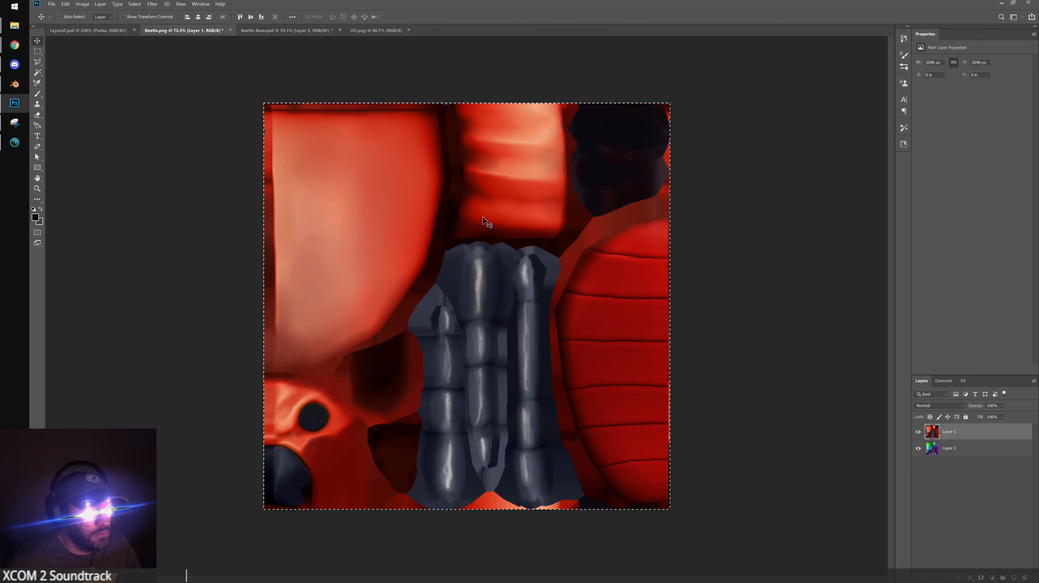
key(ctrl+a)
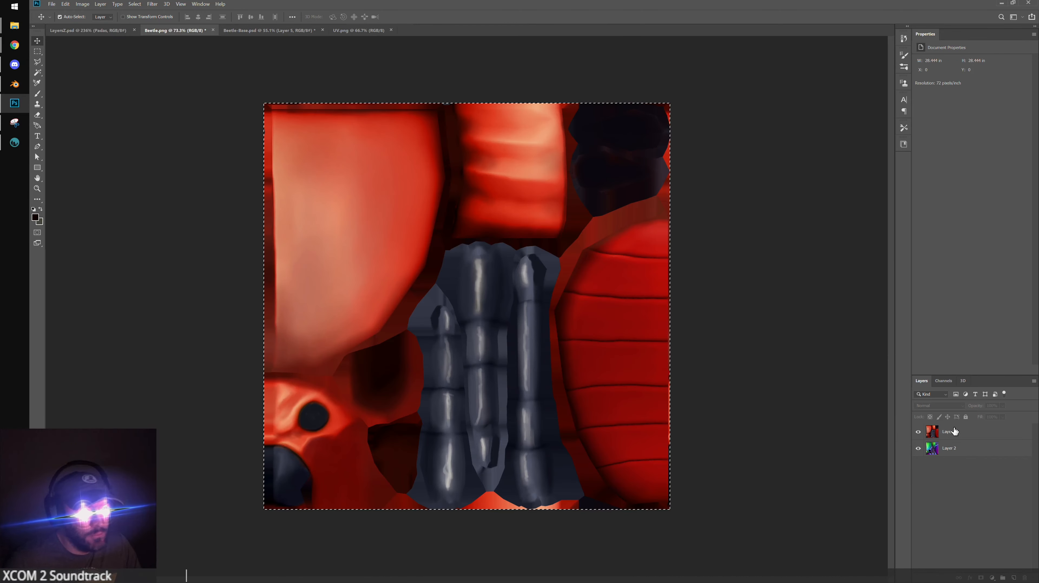
click(307, 30)
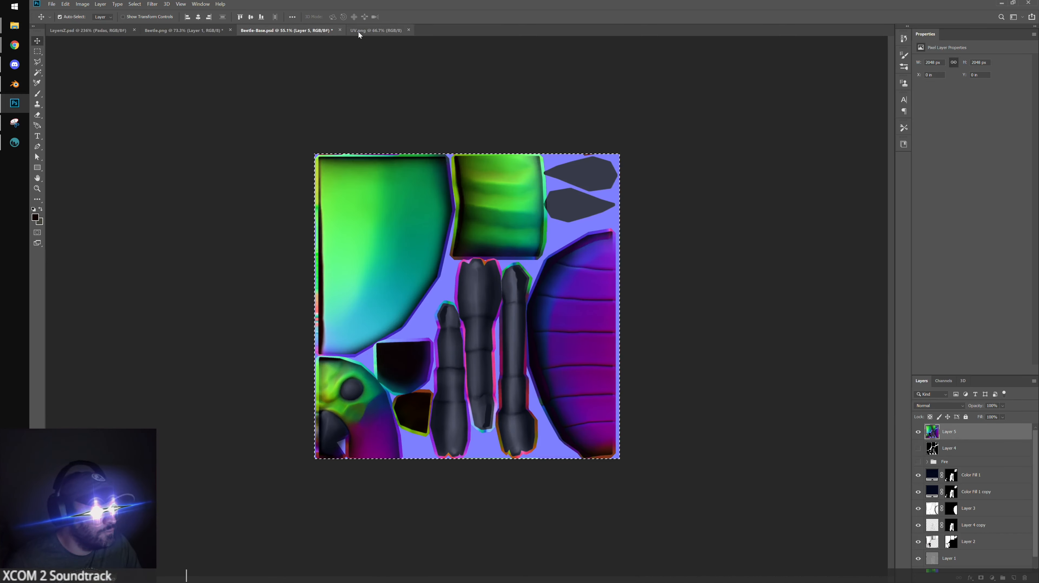
key(ctrl+v)
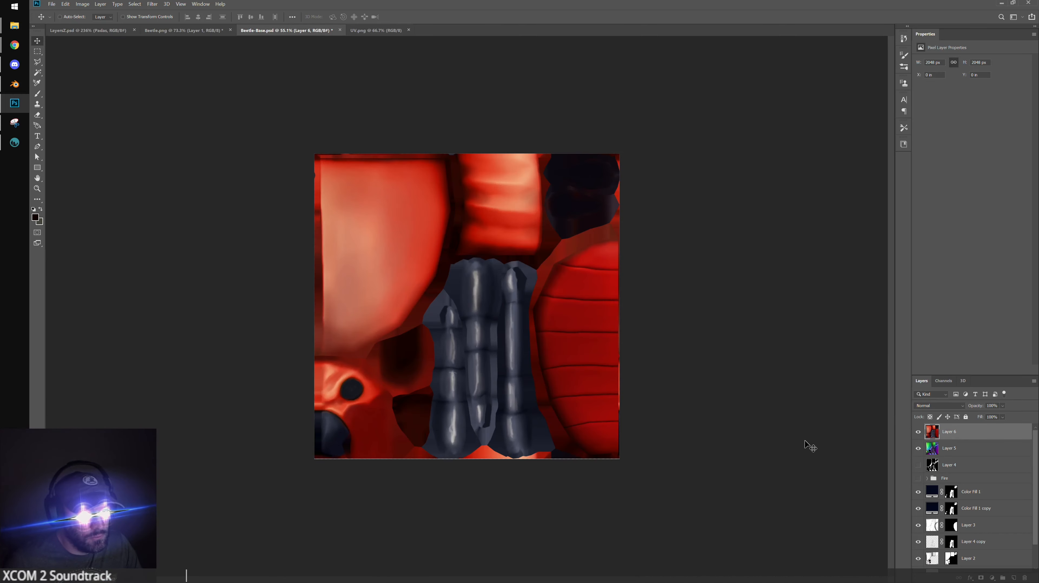
Delete the stamped Layer 5 from Beetle-Base.psd, then copy Layer 2's mask onto the pasted red texture layer and select that mask
click(958, 449)
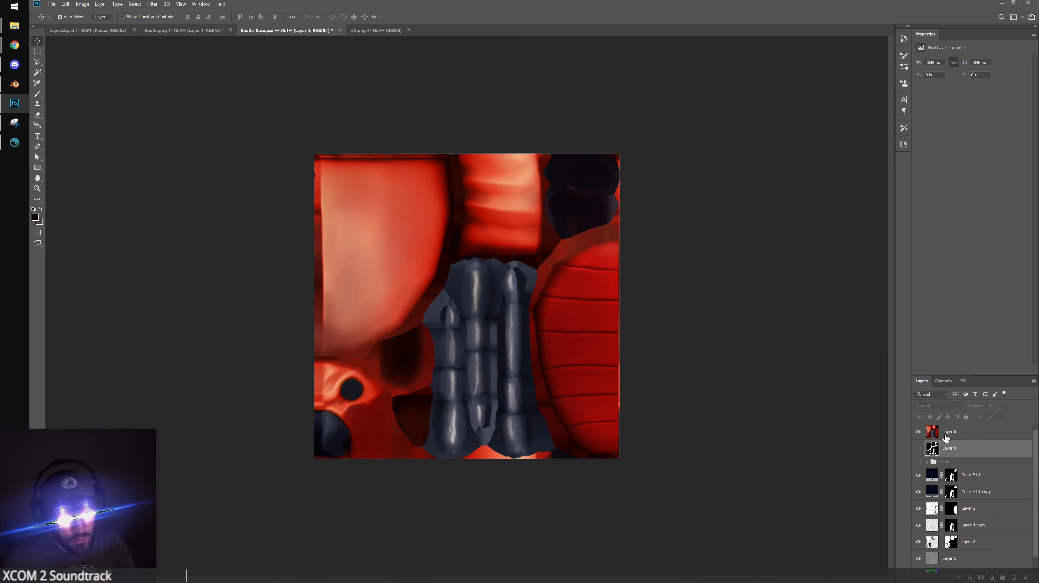
key(Delete)
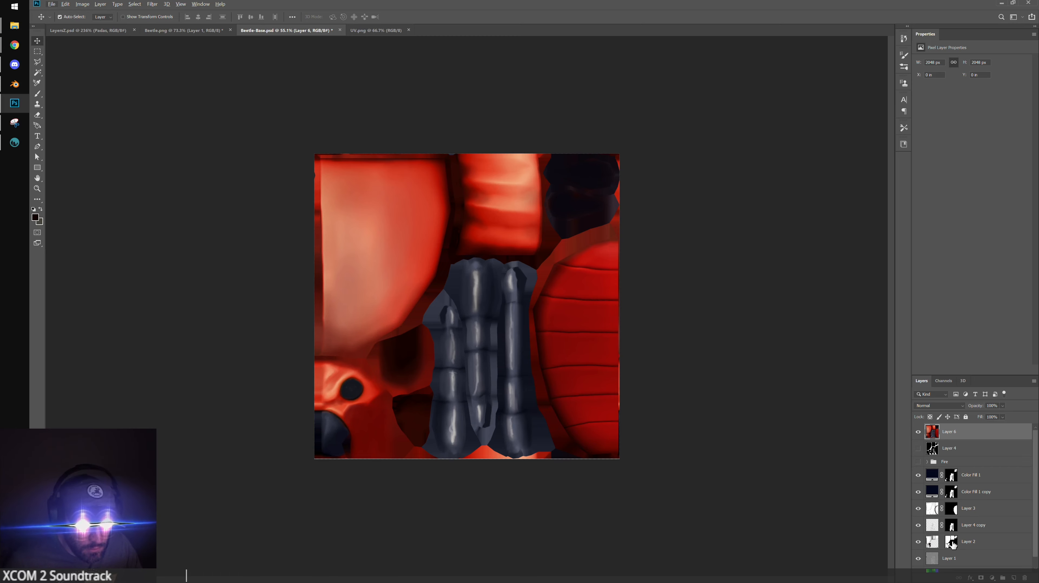
alt+drag(952, 543, 958, 433)
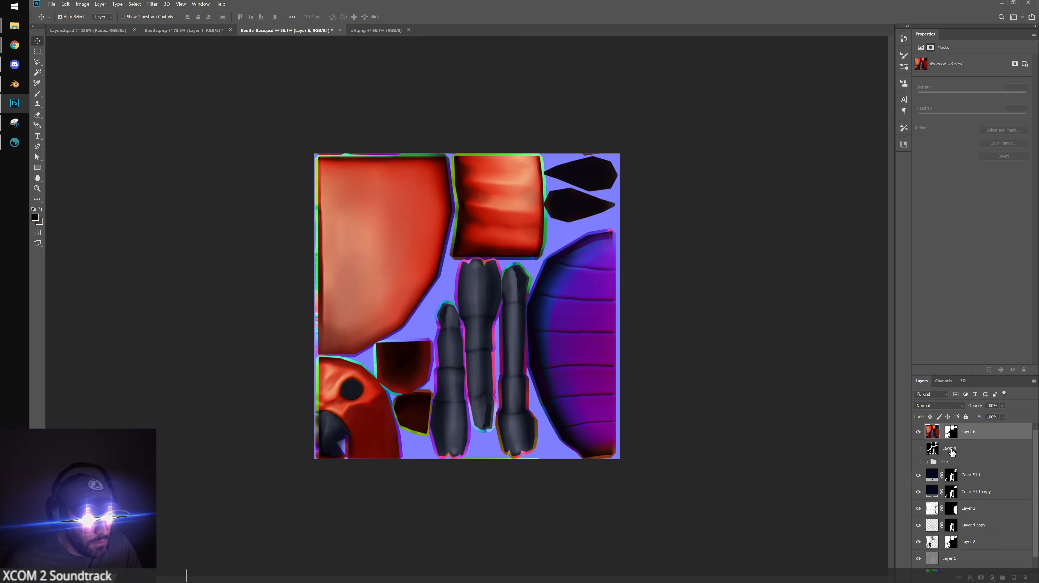
click(952, 432)
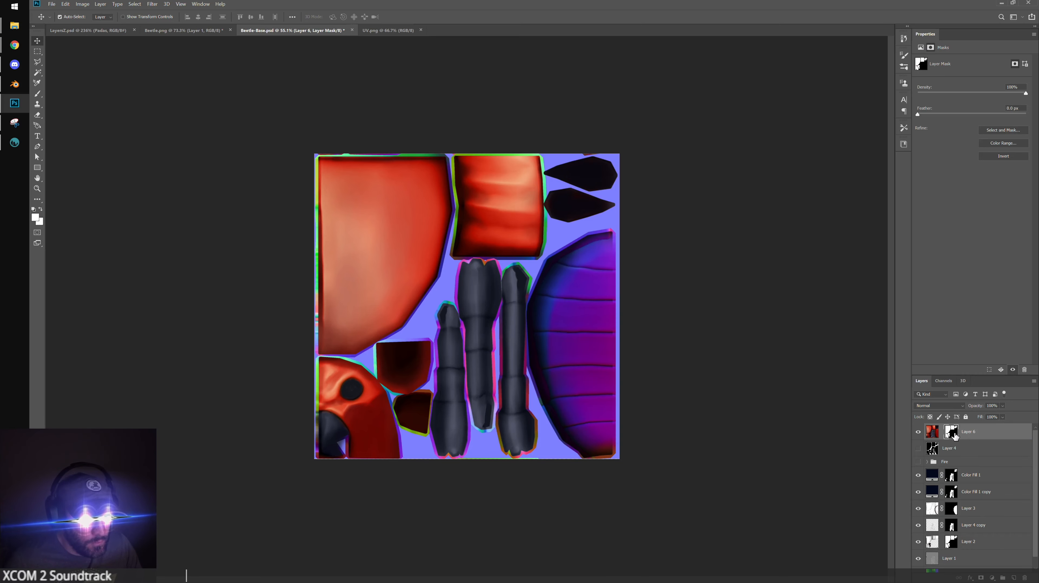
Add the abdomen region to Layer 6's mask by loading Layer 3's mask as a selection and filling it with white
alt+click(955, 434)
alt+click(954, 434)
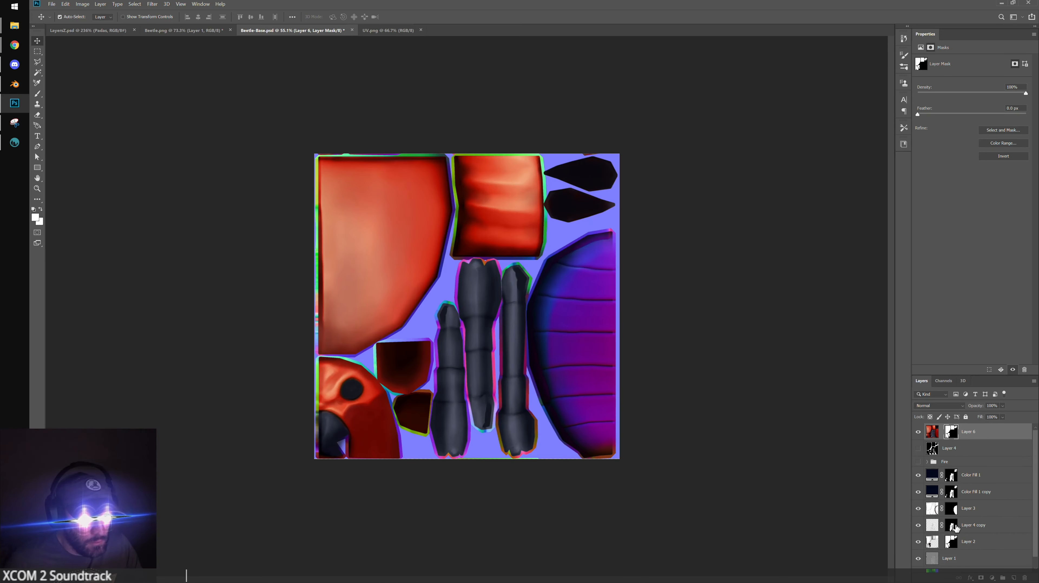
ctrl+click(954, 510)
alt+click(952, 432)
key(m)
right_click(510, 172)
click(527, 241)
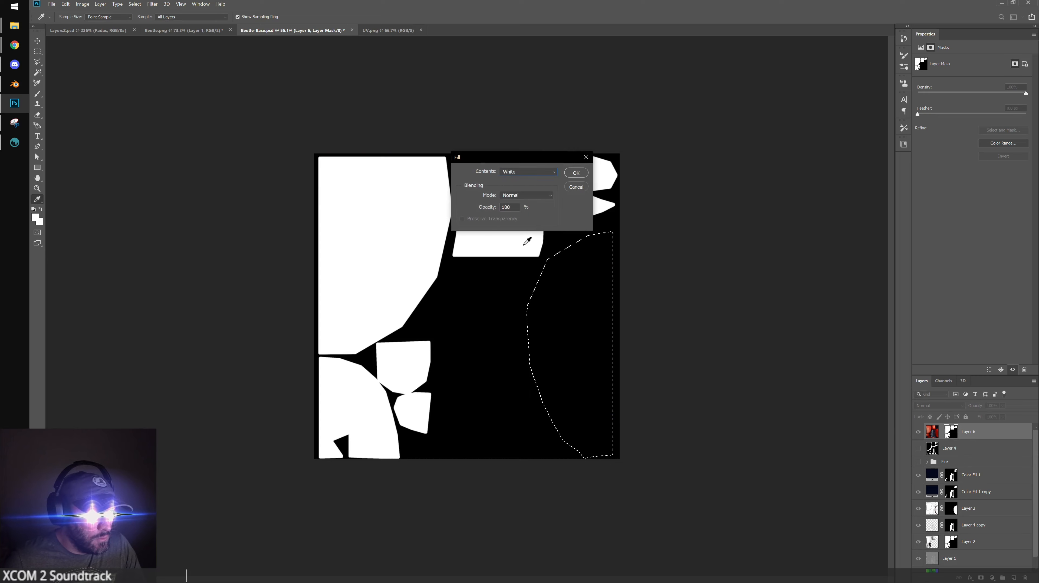
click(577, 172)
key(ctrl+d)
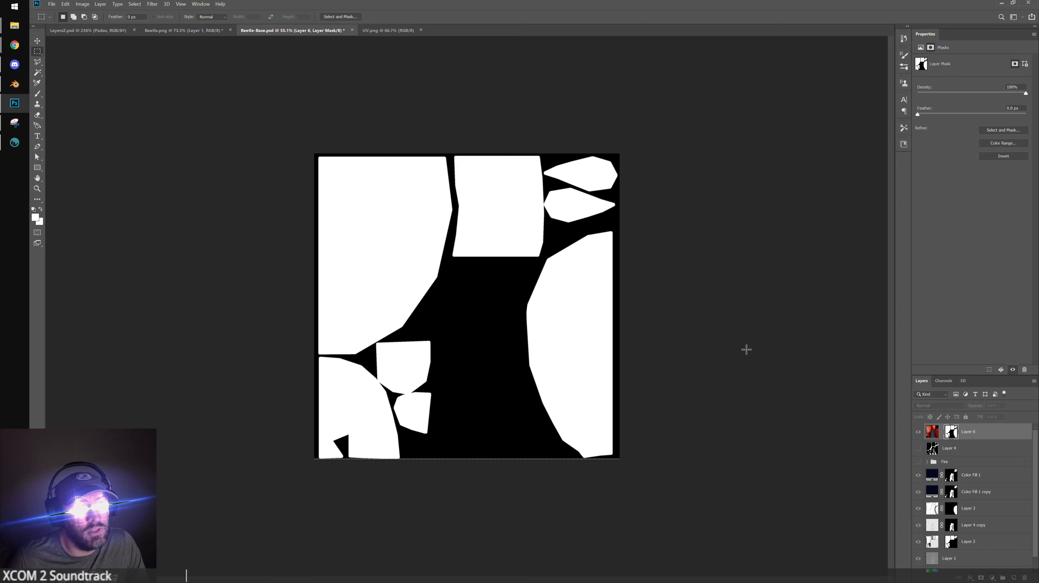
alt+click(950, 437)
Examine the masked red texture up close across the shell, legs and abdomen of the UV layout
alt+scroll(713, 408, up, 3)
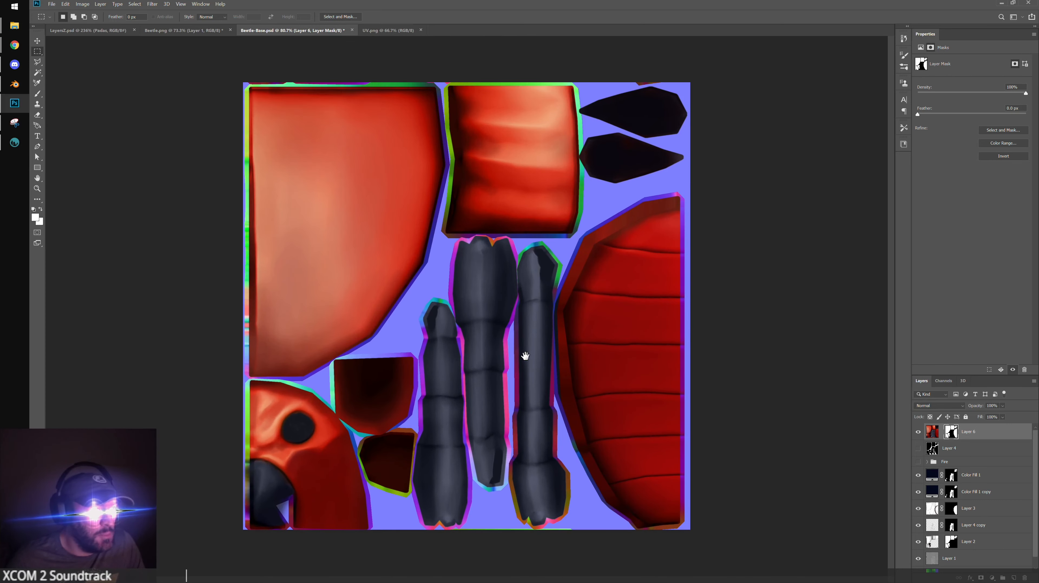
alt+scroll(494, 416, up, 1)
key(v)
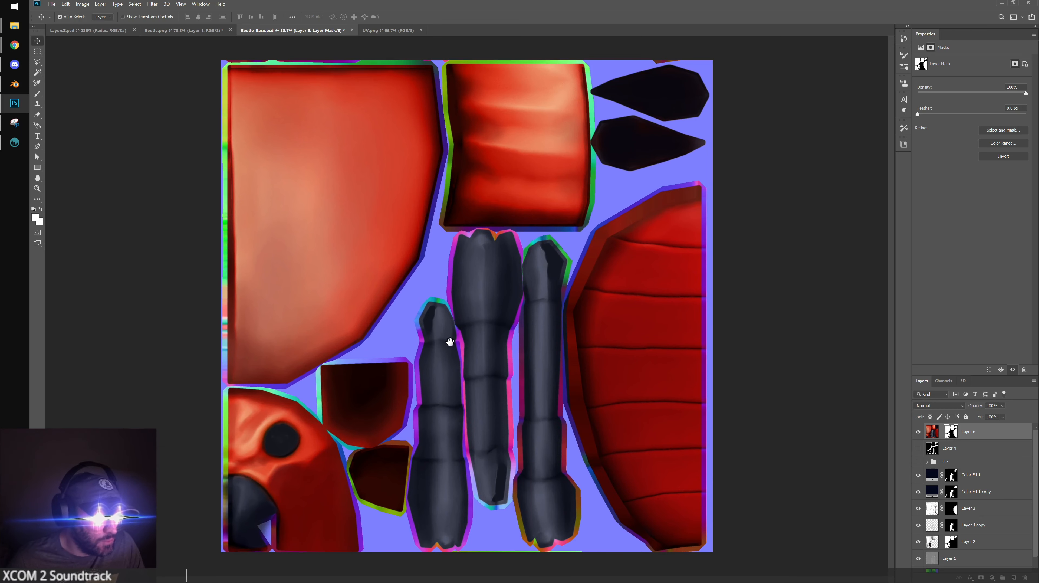
alt+scroll(451, 342, up, 3)
scroll(464, 302, down, 3)
alt+scroll(482, 325, down, 2)
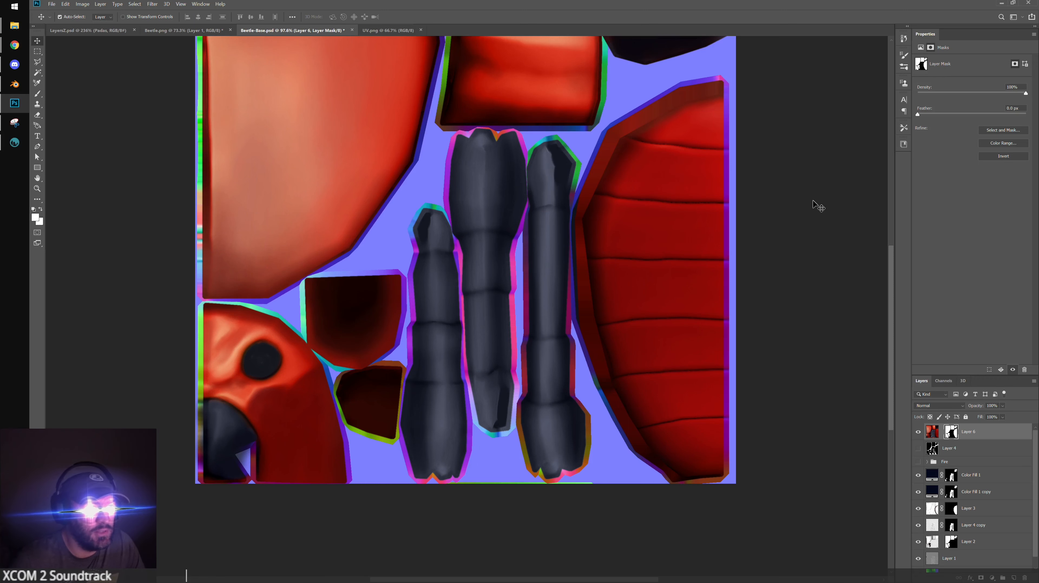
alt+scroll(795, 216, up, 2)
alt+scroll(795, 217, down, 1)
scroll(643, 274, down, 1)
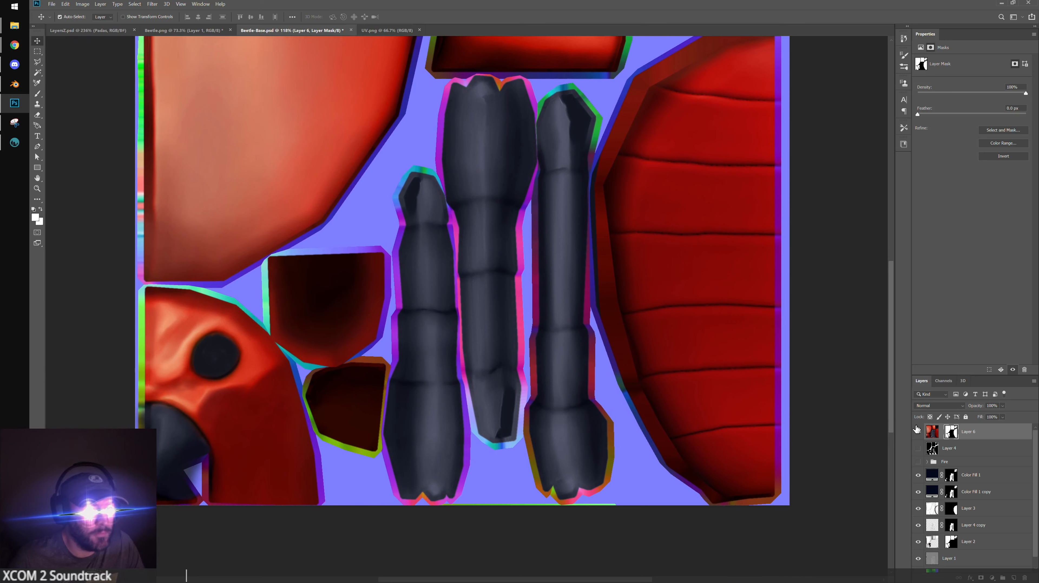
alt+scroll(741, 298, down, 3)
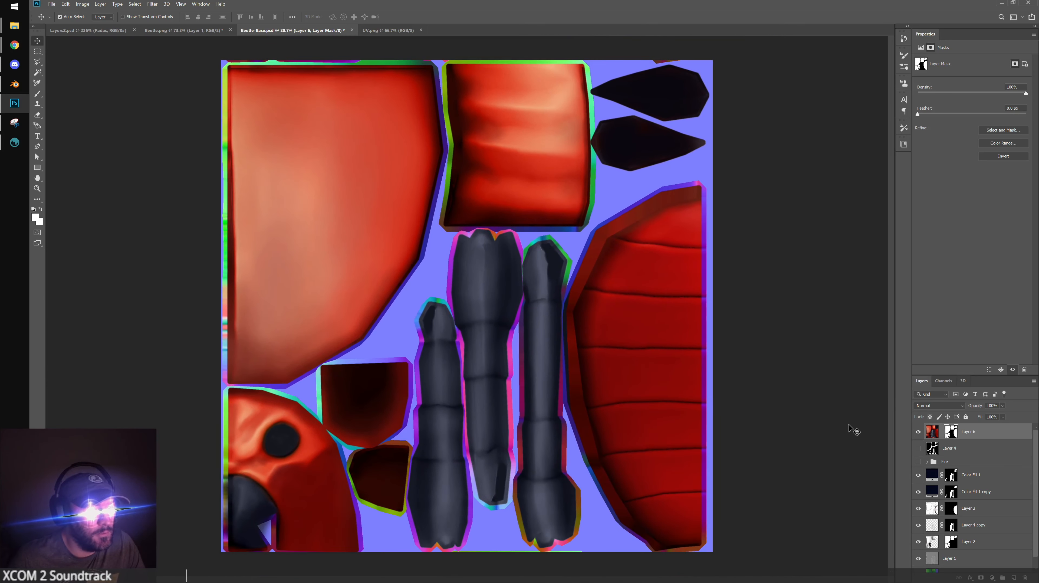
Try converting the background normal map to a regular layer and placing a duplicate with Layer 6's mask directly beneath Layer 6
scroll(941, 506, down, 1)
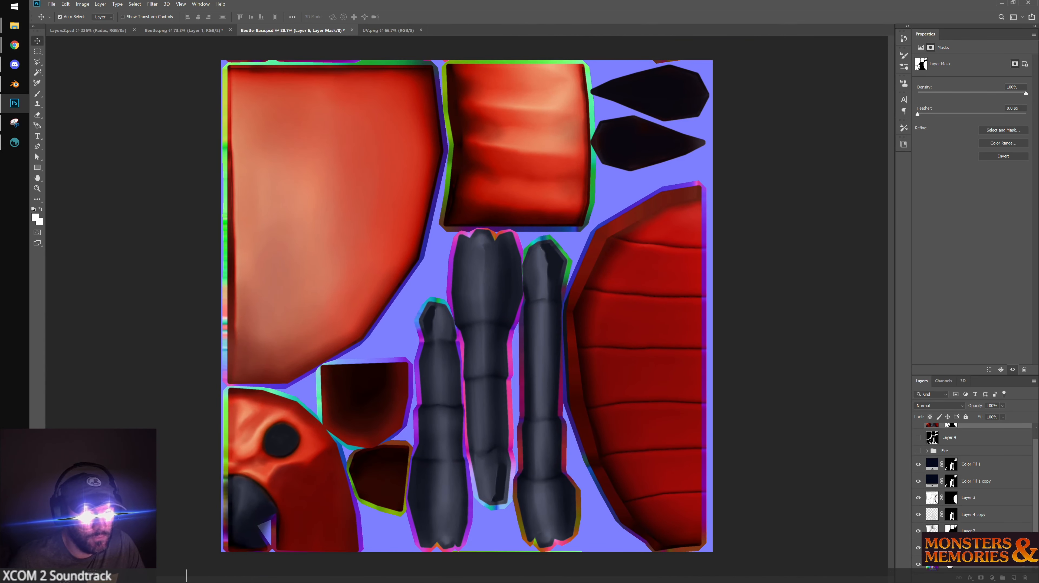
click(976, 567)
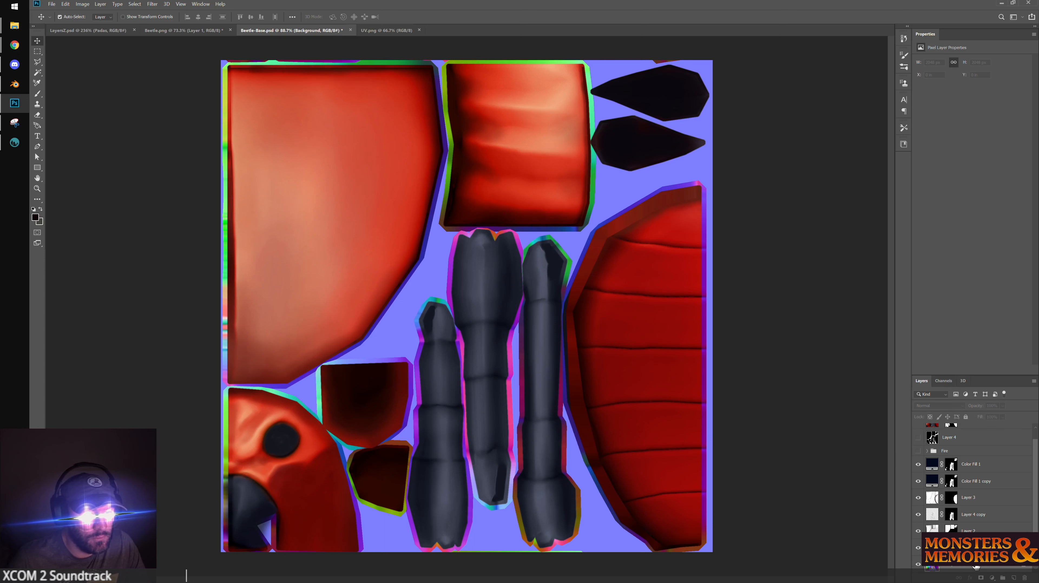
double_click(1009, 567)
click(598, 181)
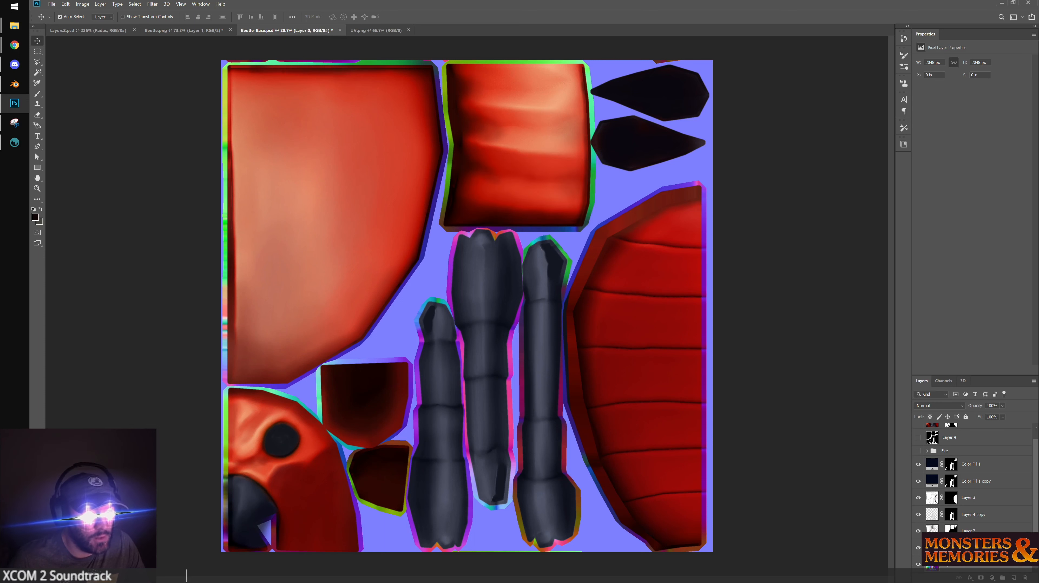
key(ctrl+j)
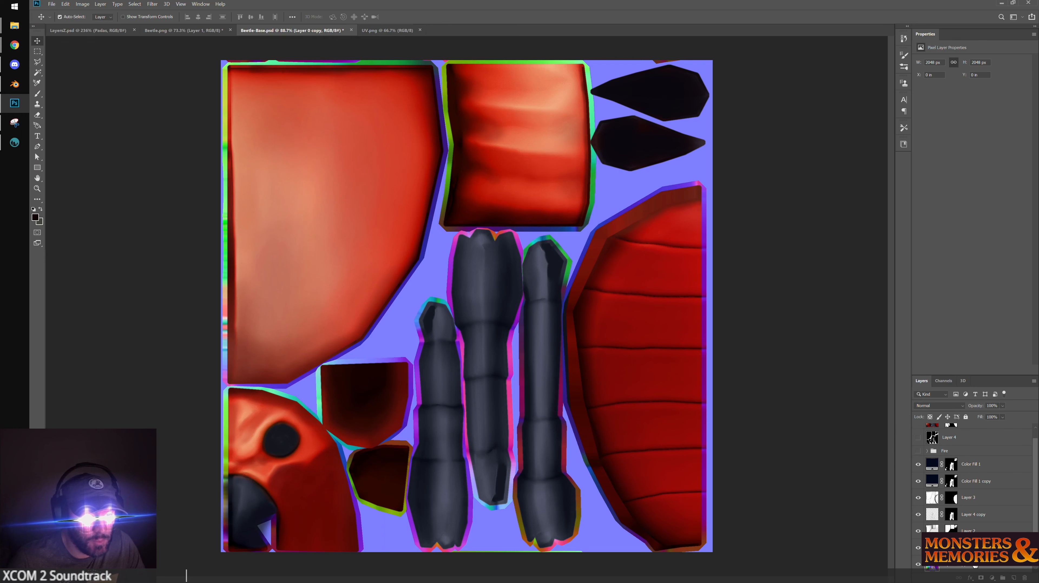
drag(975, 568, 960, 451)
click(954, 434)
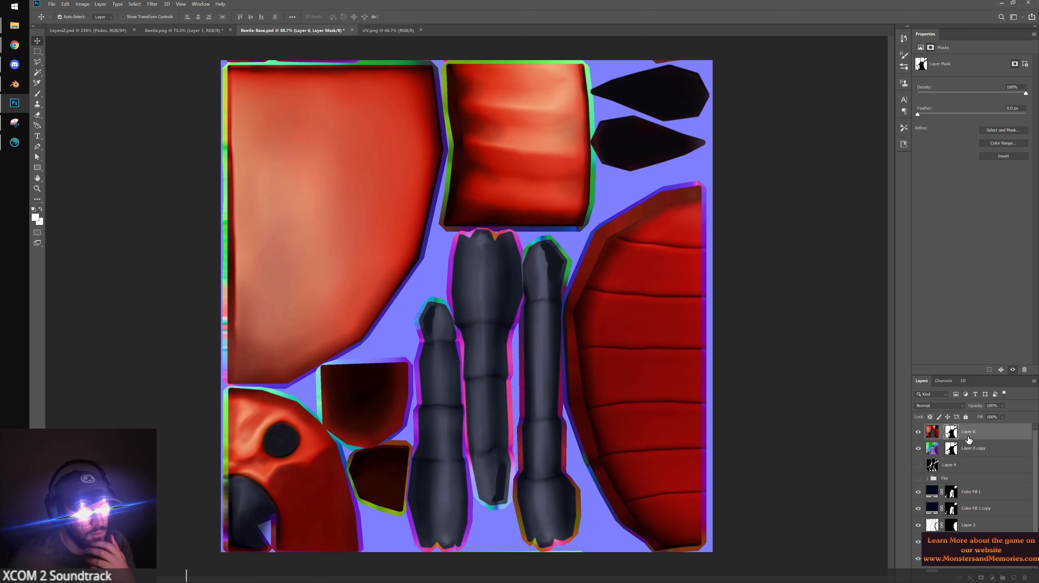
Toggle Layer 6 to compare the red texture with the normal map copy, and undo the duplicated layer
click(919, 432)
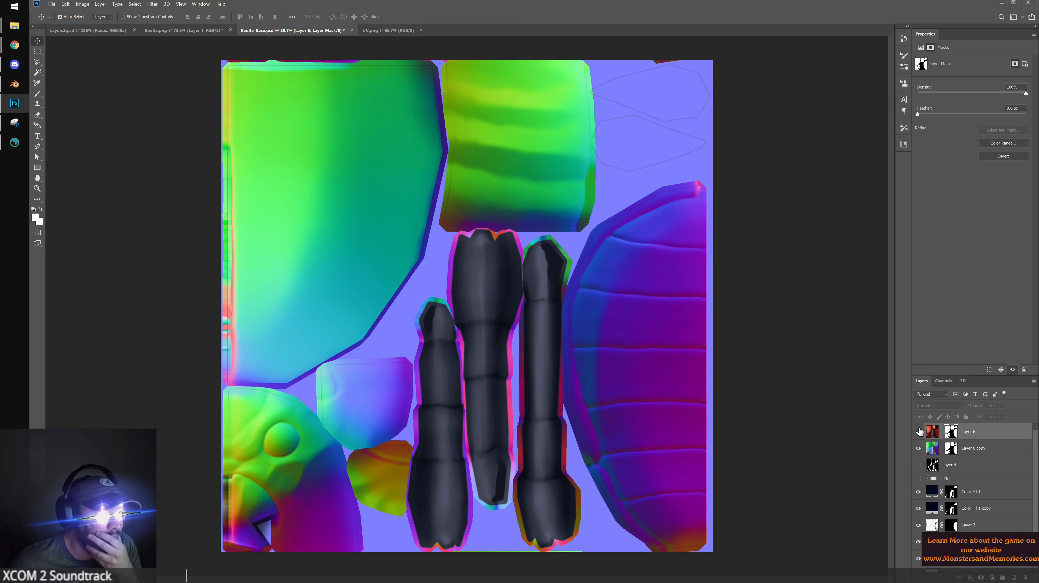
click(919, 431)
click(919, 432)
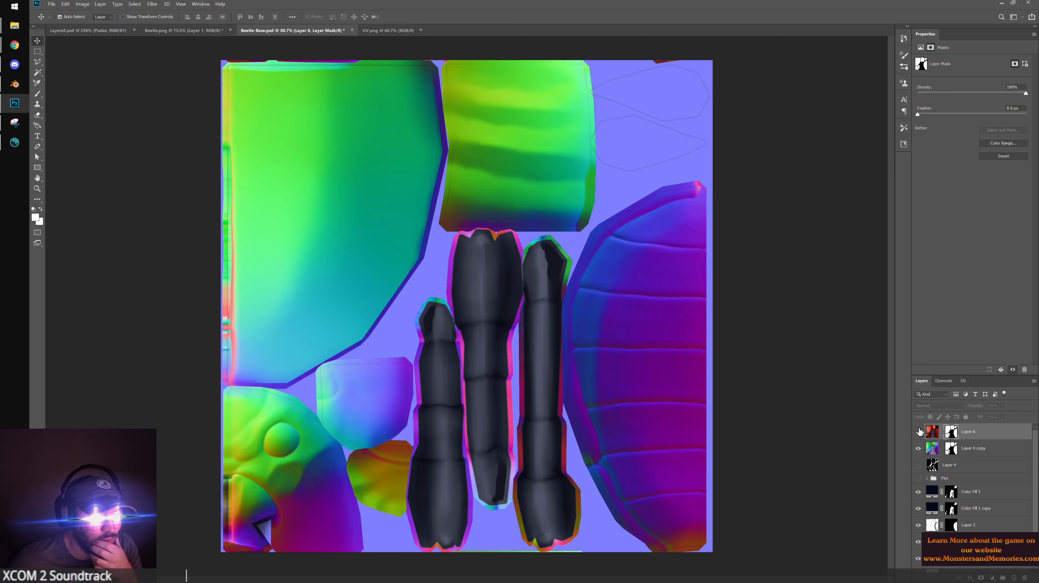
click(919, 431)
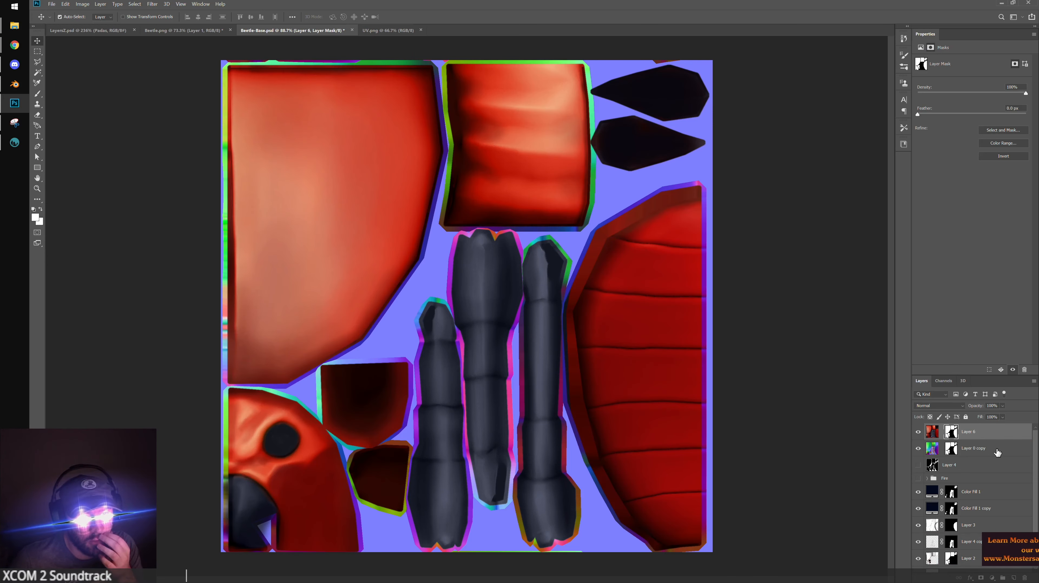
key(ctrl+z)
Hide Layer 6, stamp the visible layers into a new top layer and copy Layer 6's mask onto it
click(919, 433)
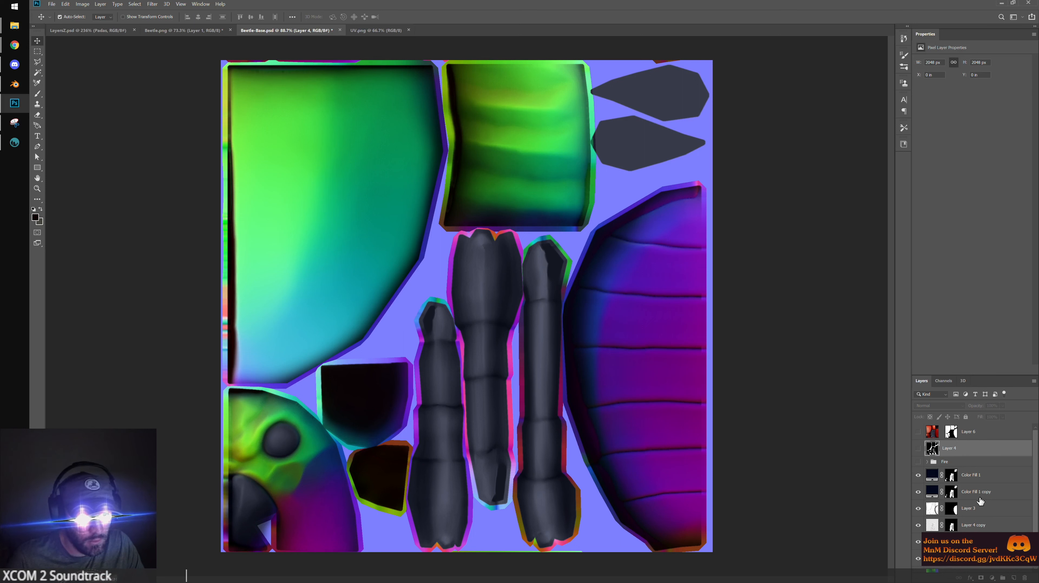
click(988, 434)
click(1014, 578)
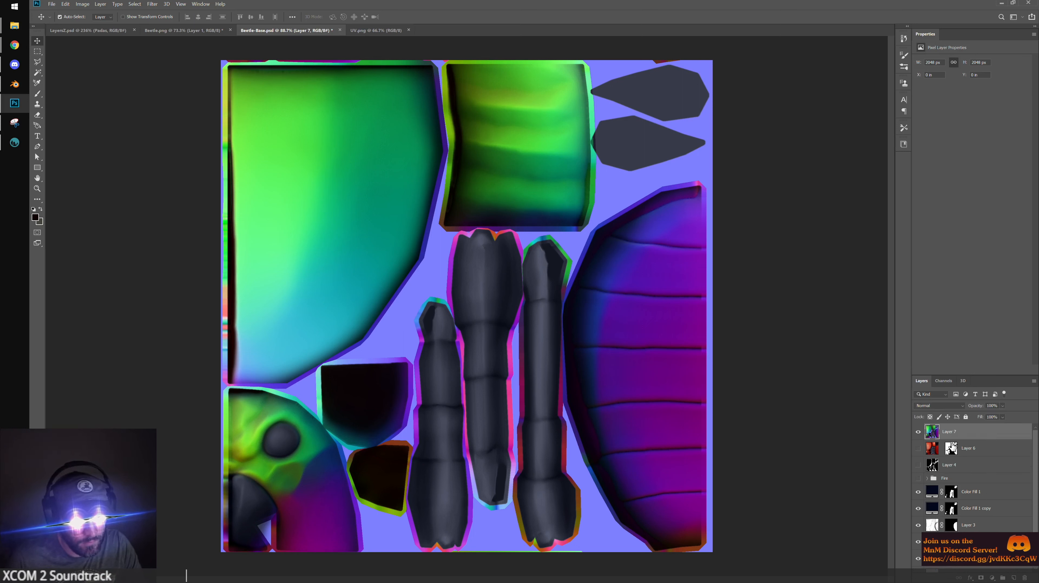
alt+drag(952, 448, 952, 433)
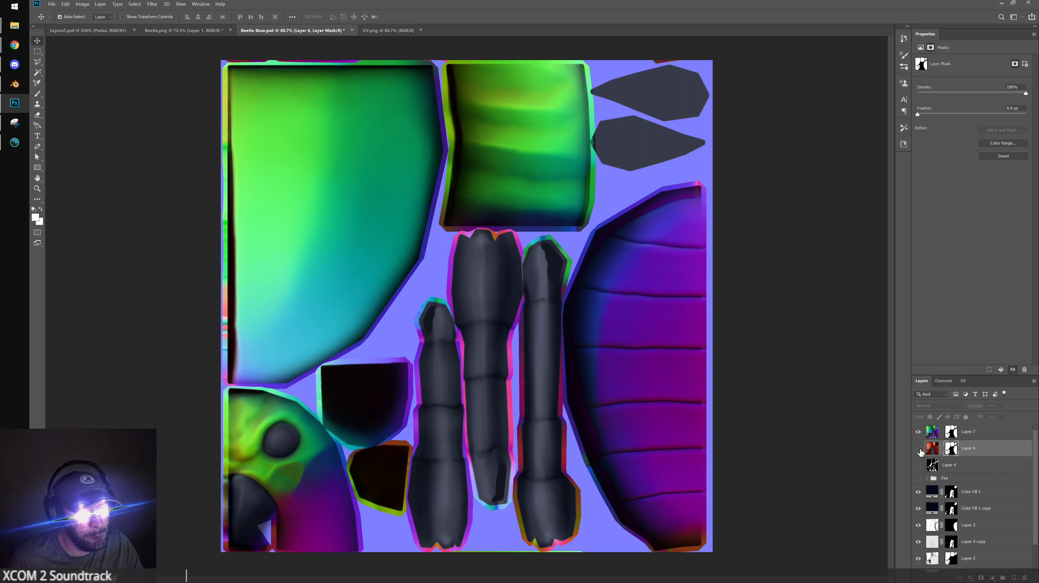
Show the red Layer 6, hide the stamped Layer 7 and set Layer 6's blending mode to Soft Light
click(919, 448)
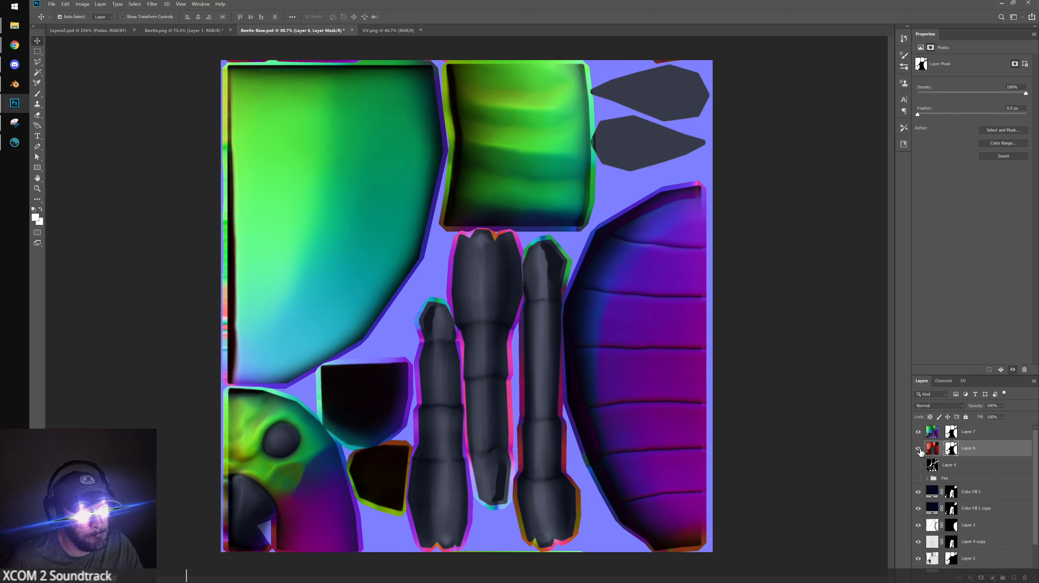
click(919, 432)
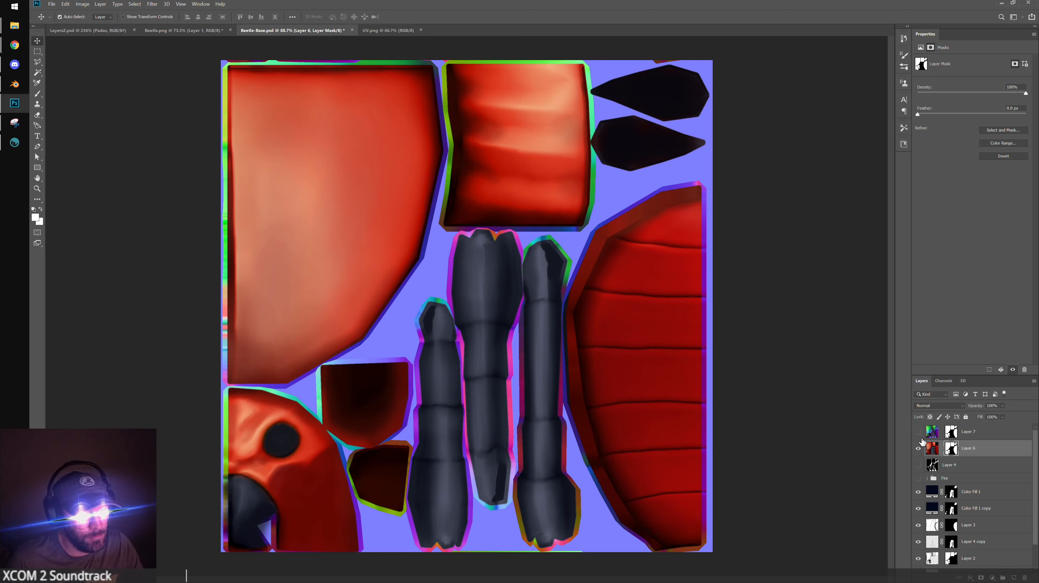
click(919, 449)
click(919, 449)
click(932, 449)
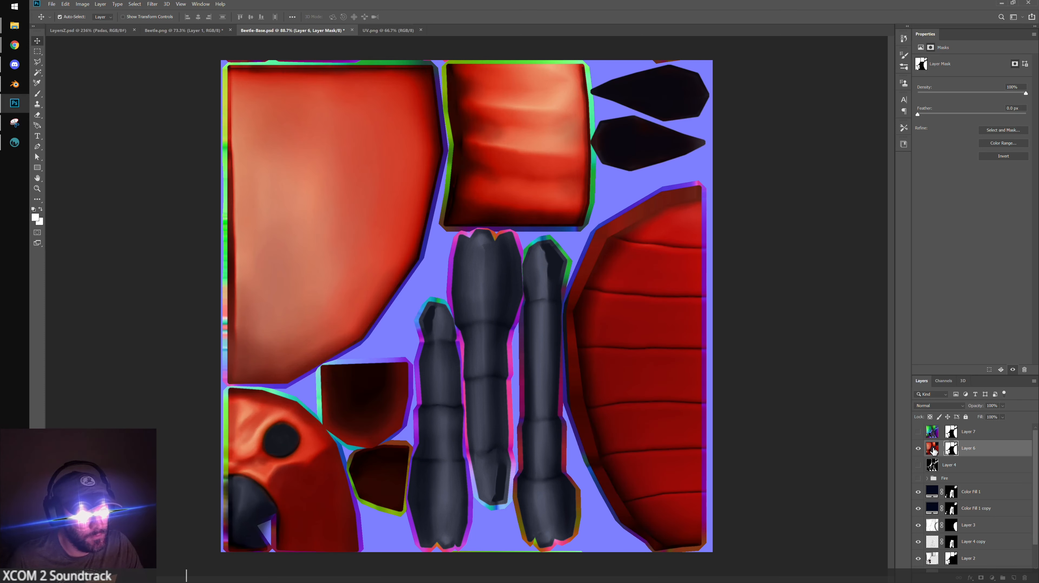
click(952, 407)
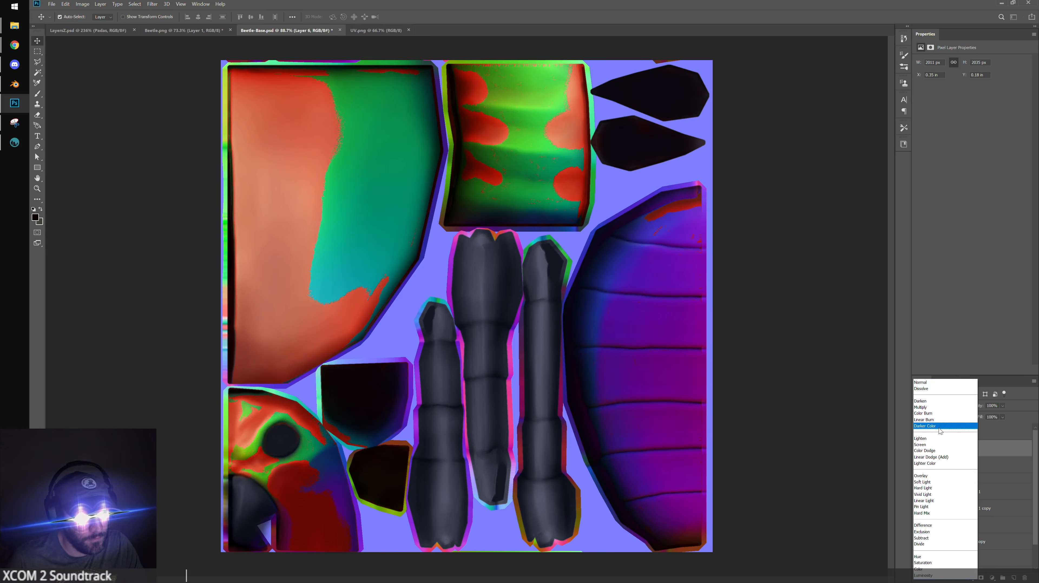
click(933, 483)
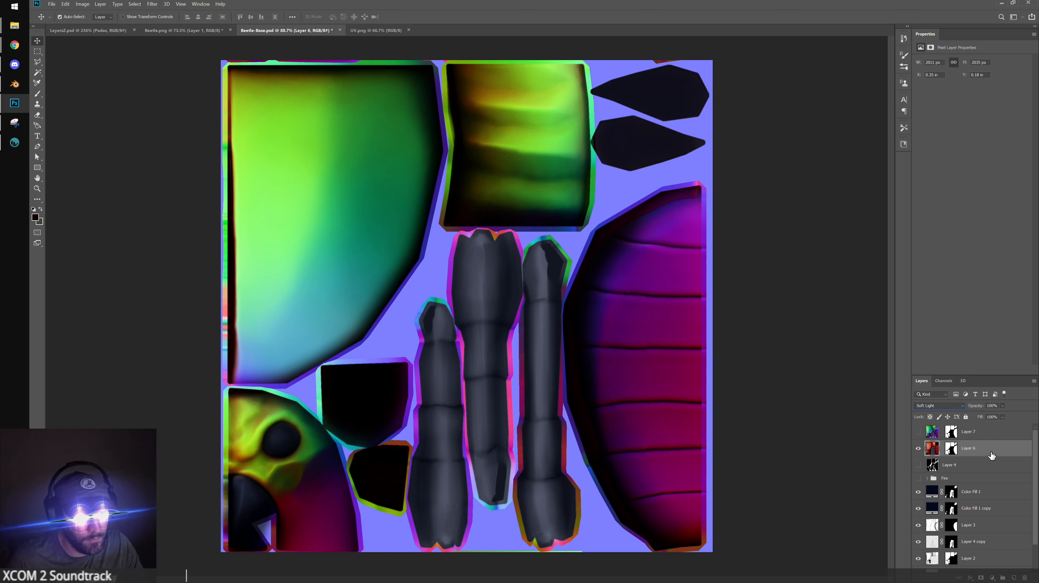
Delete the hidden Layer 7 and stamp the visible Soft Light result into a new layer above Layer 6
click(978, 437)
key(Delete)
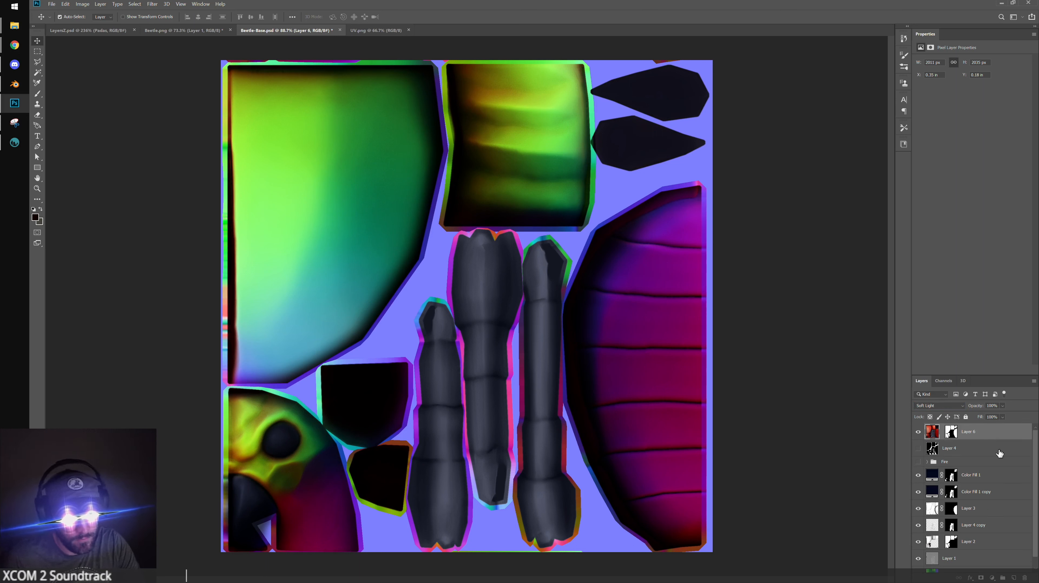
click(1015, 578)
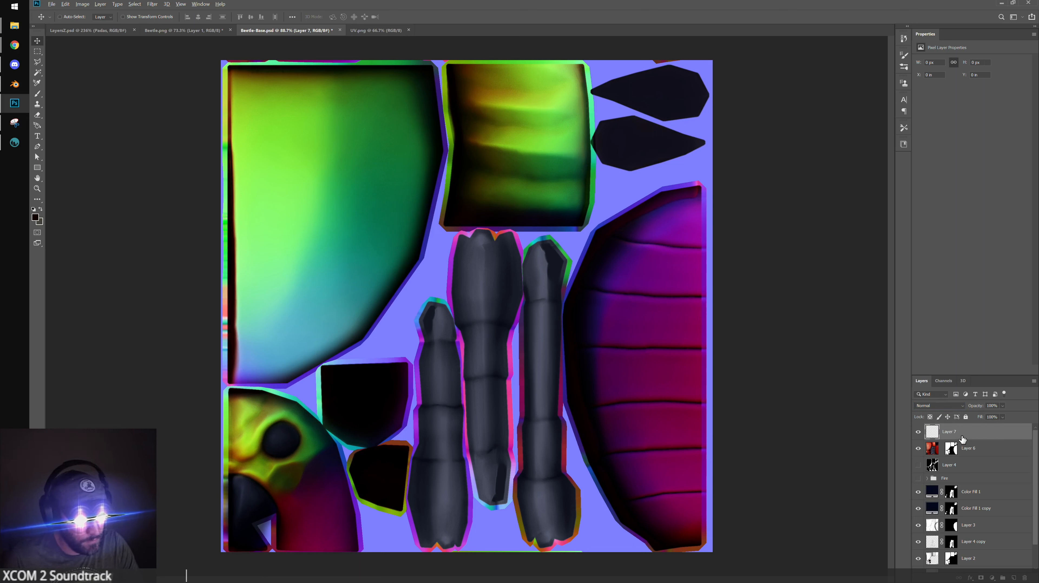
key(ctrl+shift+alt+e)
Set Layer 6 back to Normal blending and copy its mask onto the stamped Layer 7
click(934, 453)
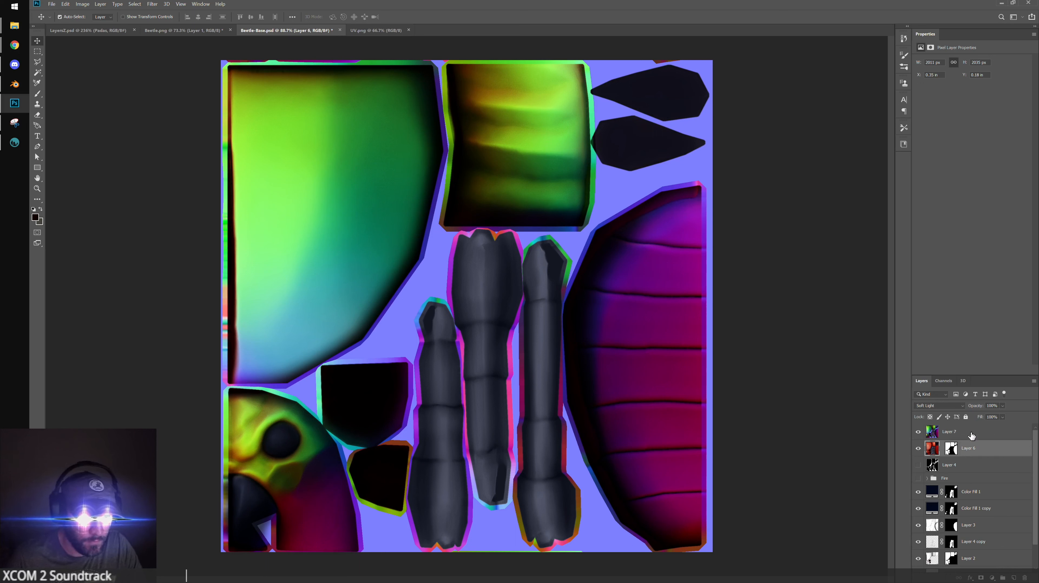
click(953, 407)
click(934, 387)
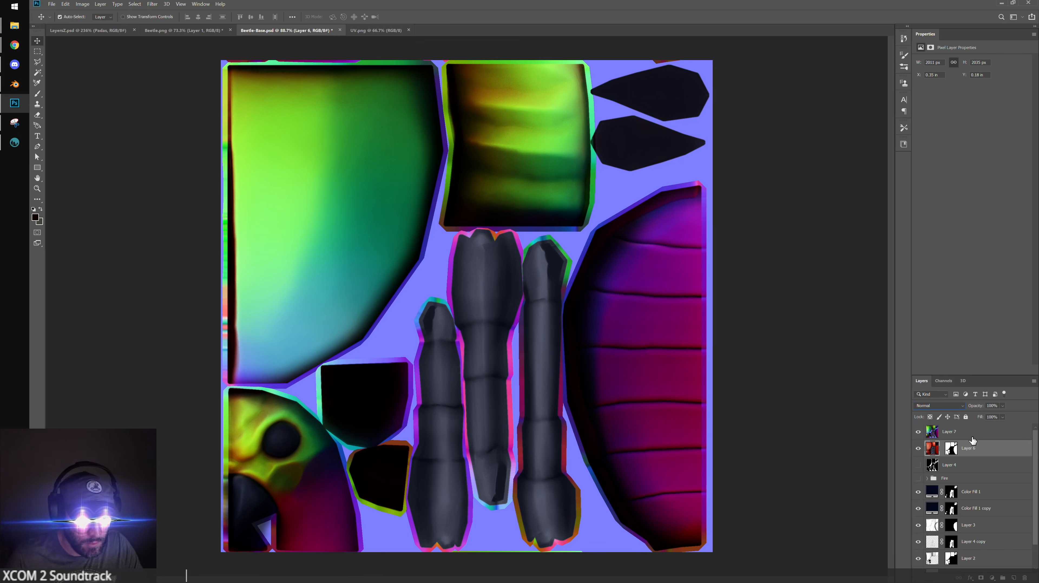
click(953, 450)
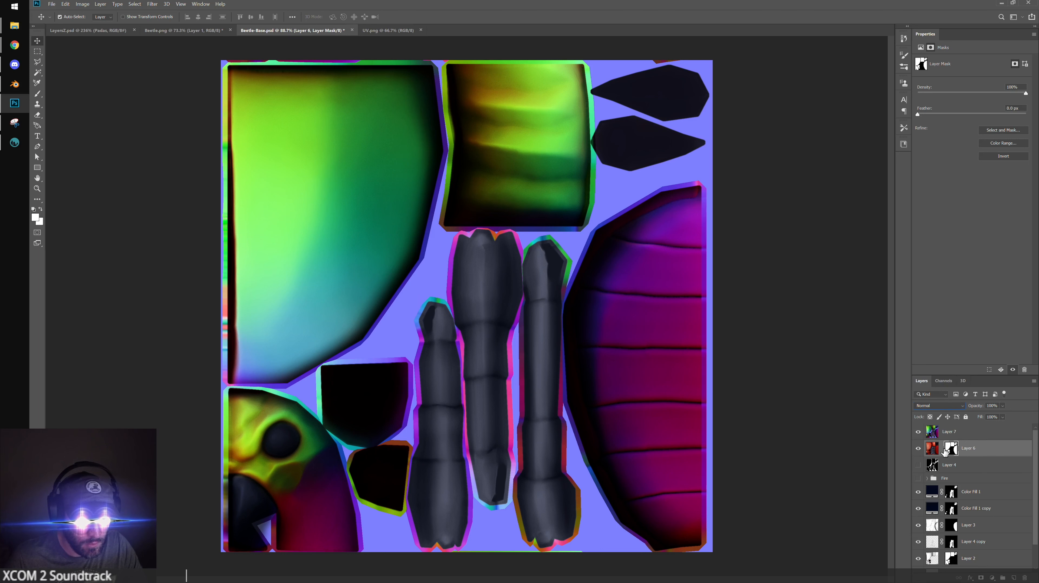
alt+drag(947, 451, 954, 441)
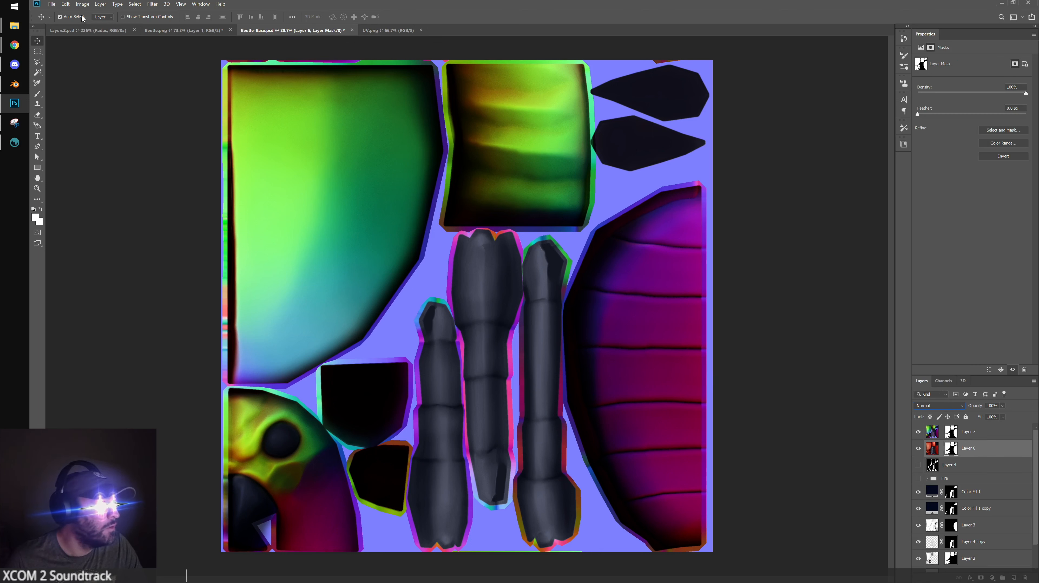
Hide Layer 6 and toggle Layer 7's visibility to compare the stamped blend with the base, leaving Layer 7 shown
click(919, 433)
click(919, 433)
click(920, 449)
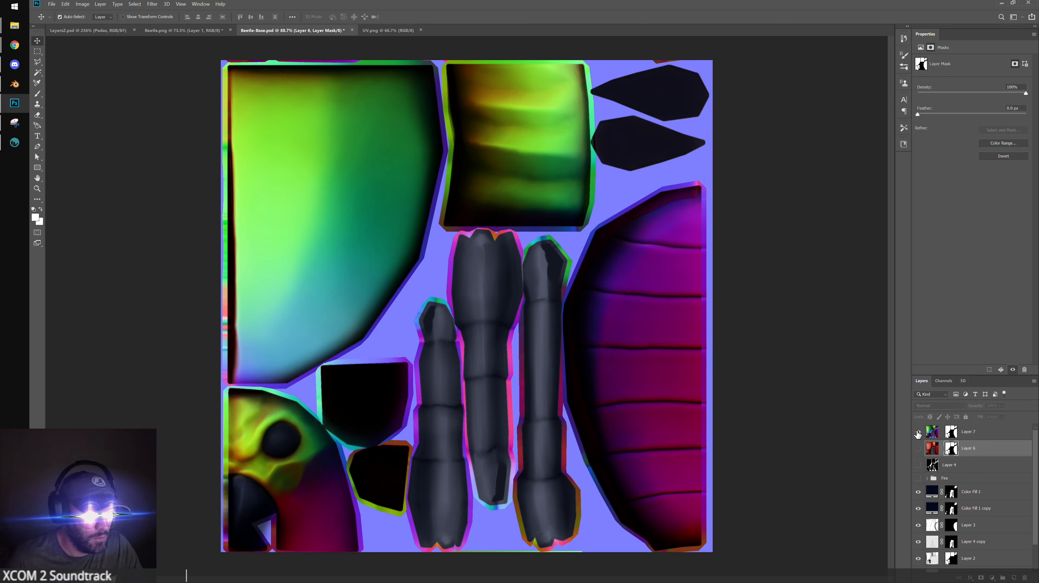
click(919, 432)
click(919, 432)
click(919, 432)
click(919, 432)
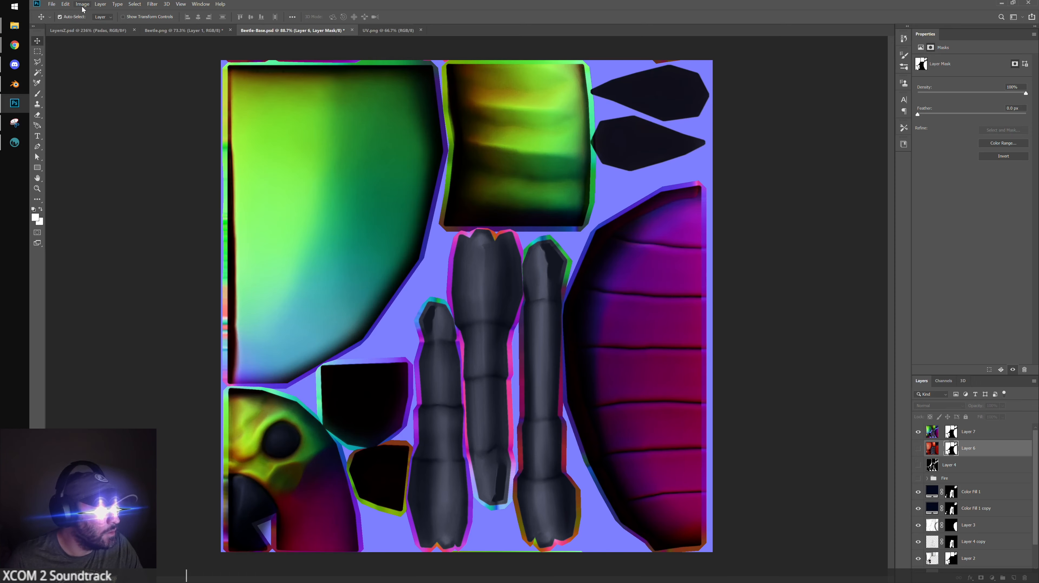
Save the texture as a PNG in the Beetle maps folder, overwriting Beetle_normalobj.png
click(51, 4)
click(73, 87)
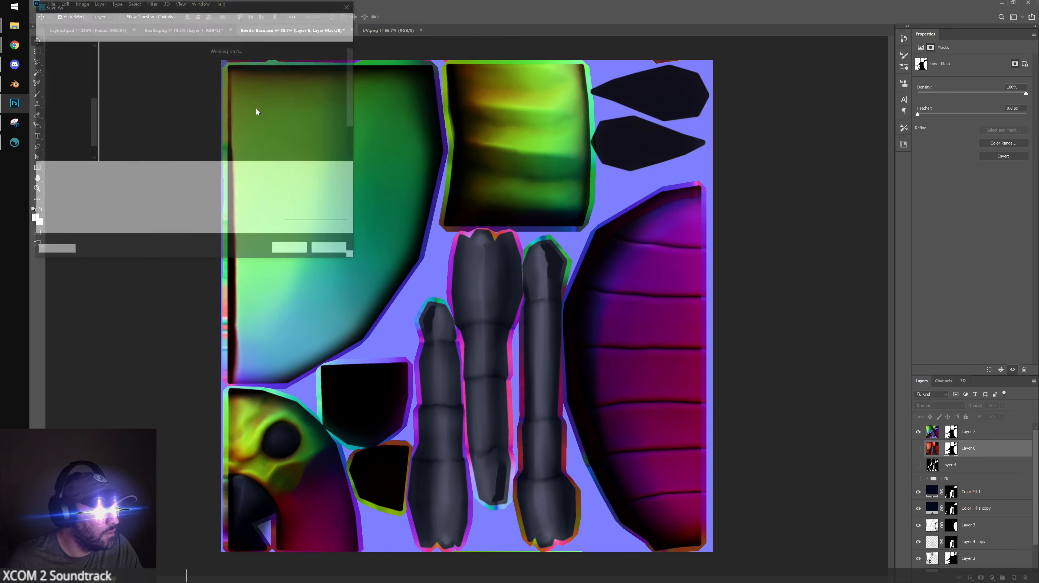
click(184, 181)
click(147, 305)
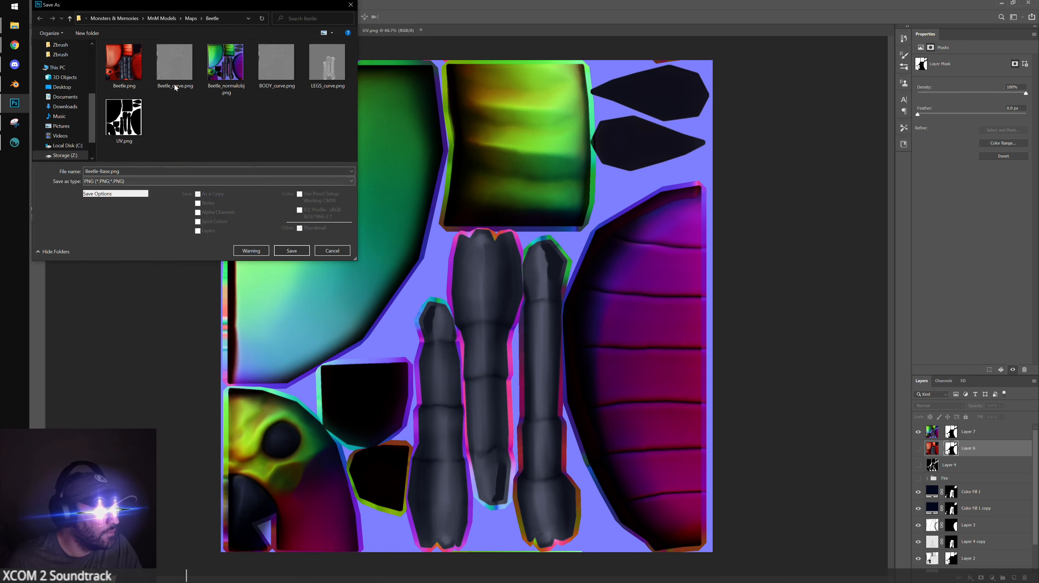
click(225, 65)
click(292, 251)
click(551, 295)
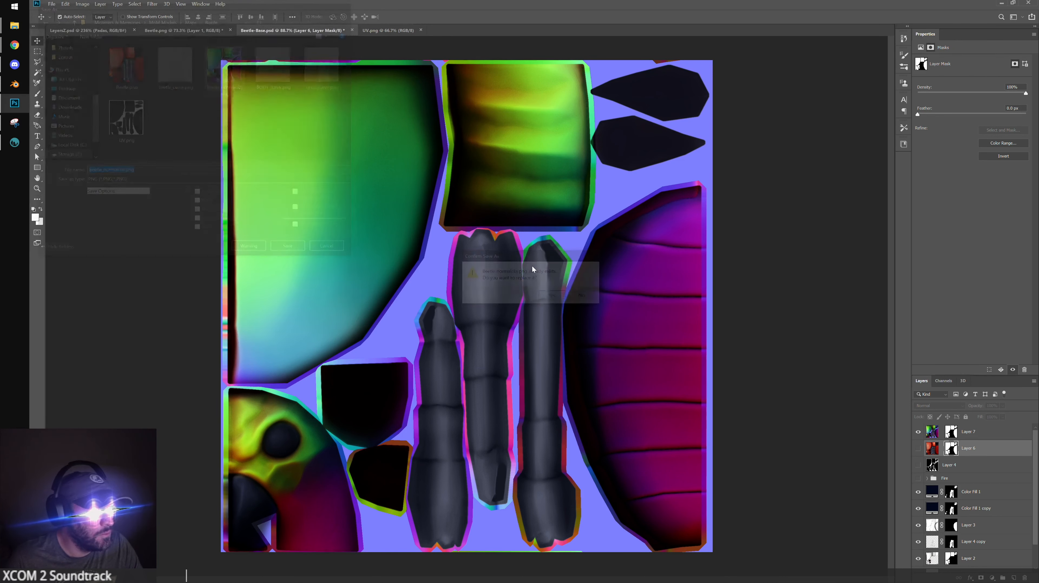
Switch to Blender and reload Beetle_normalobj.png as the body material's Base Color image, checking the beetle's head and shell
click(578, 182)
click(14, 84)
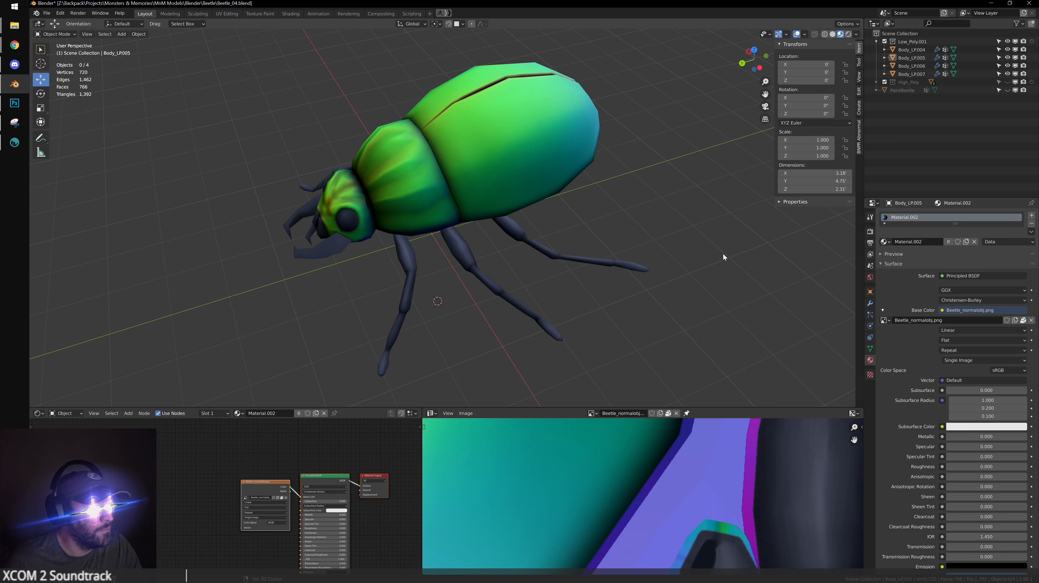
click(532, 140)
click(1032, 320)
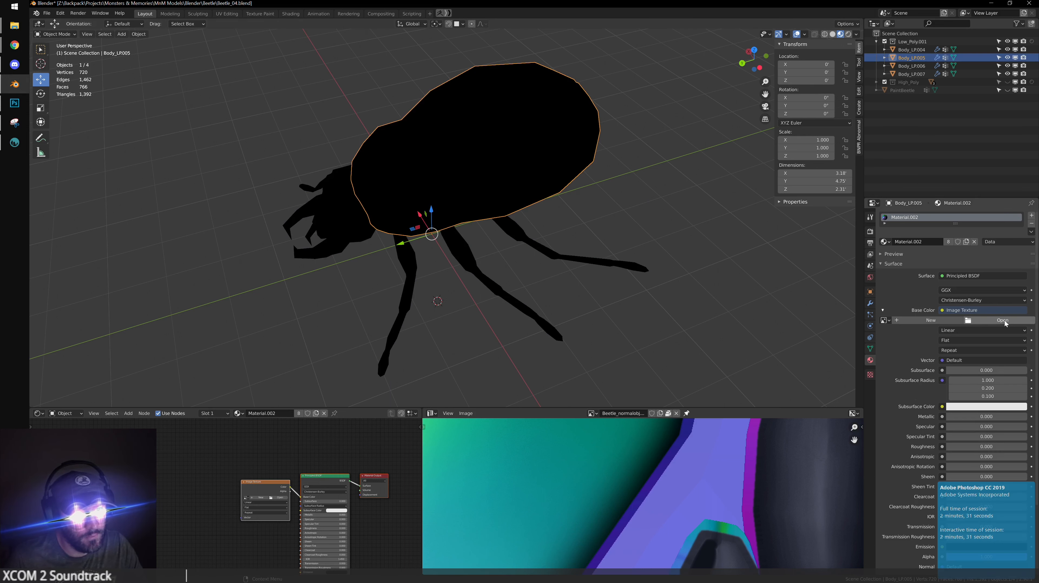
click(1004, 321)
drag(546, 173, 622, 250)
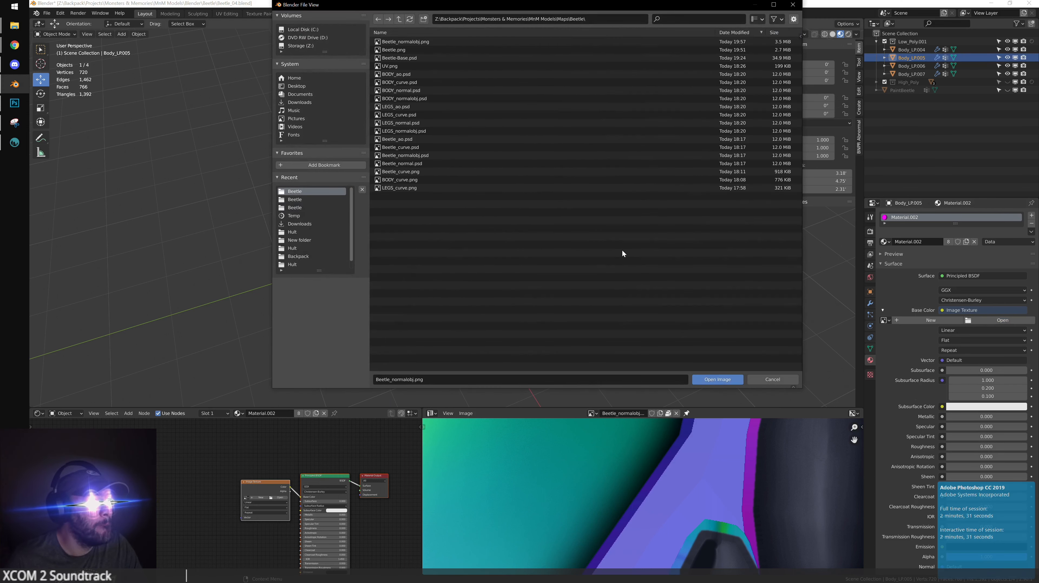
click(720, 379)
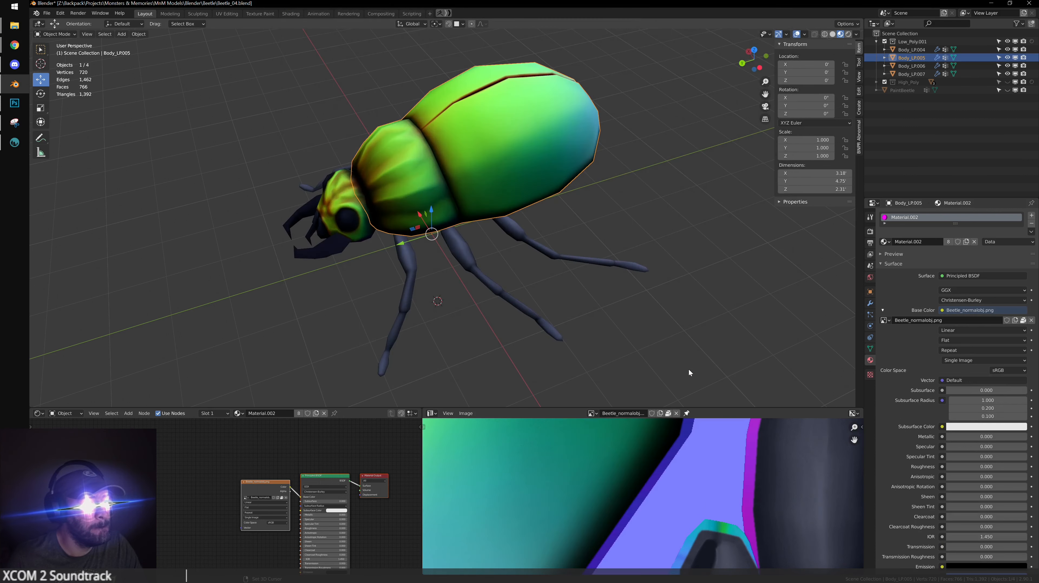
click(663, 295)
middle_drag(663, 295, 138, 157)
scroll(137, 156, up, 3)
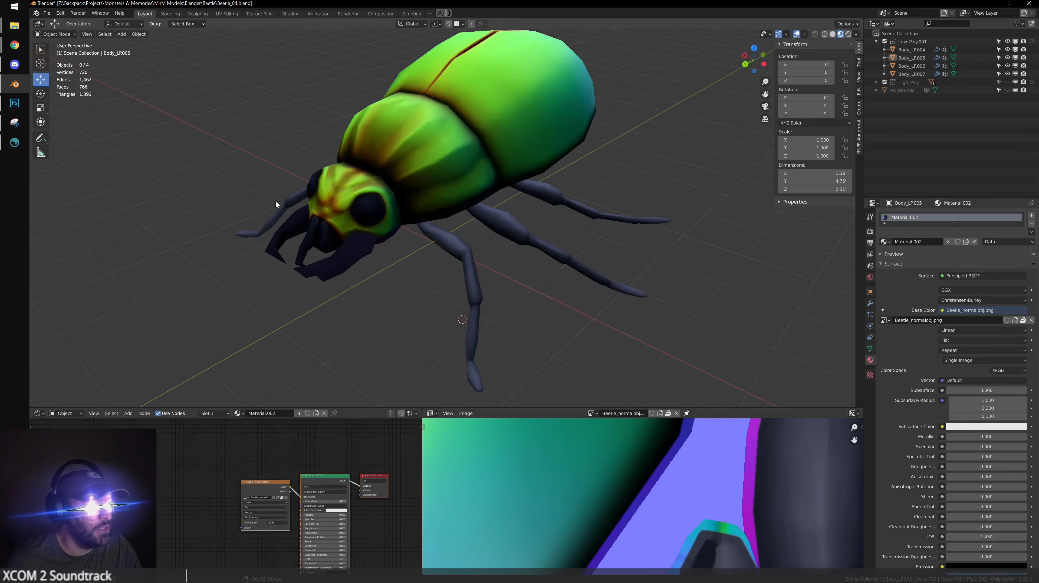
Switch to Photoshop and save the blended texture as a PNG again, overwriting Beetle_normalobj.png in the Beetle maps folder
key(alt+Tab)
scroll(492, 285, down, 2)
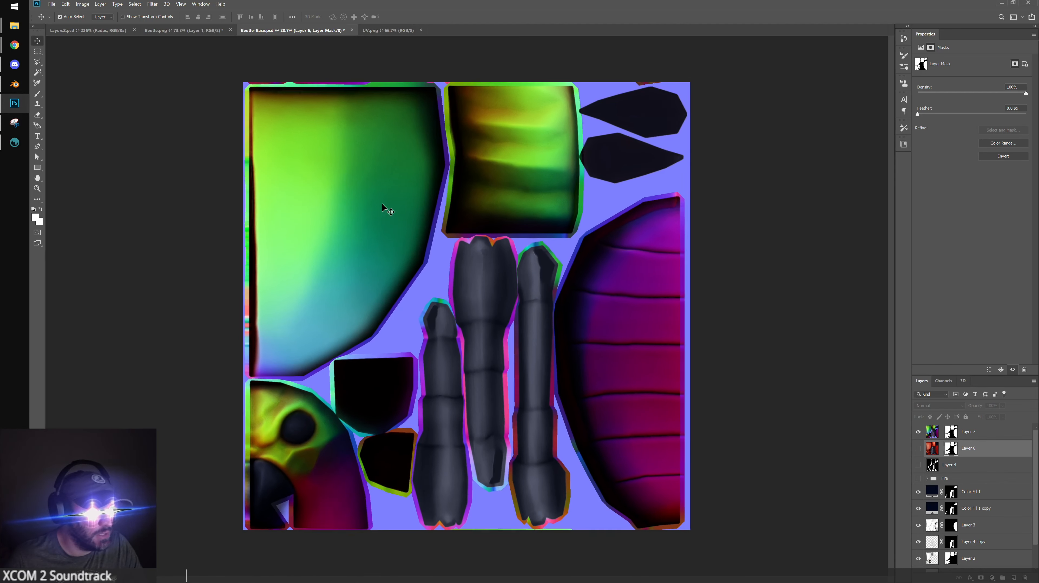
click(52, 4)
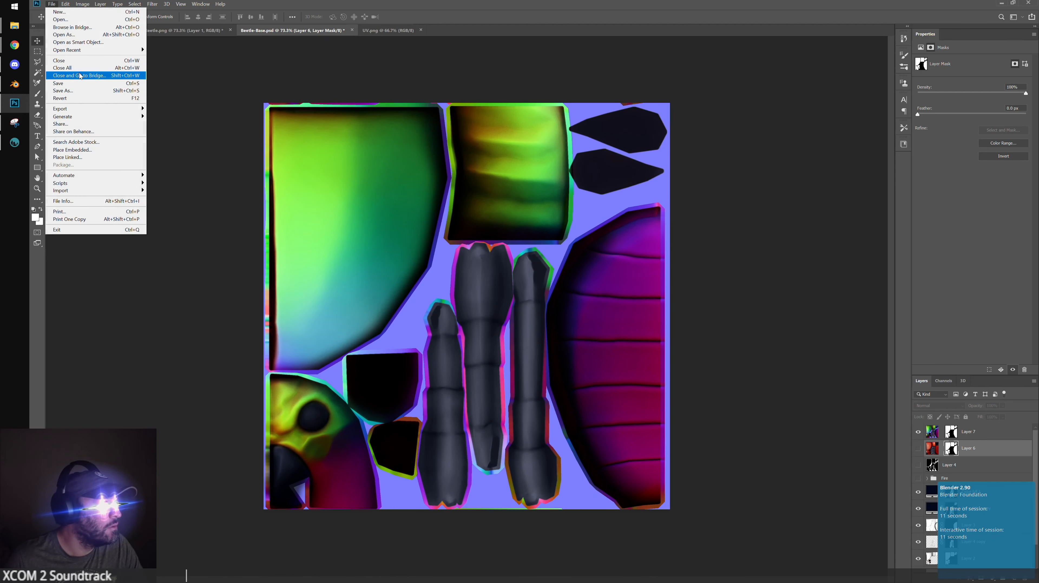
click(79, 90)
scroll(191, 69, down, 1)
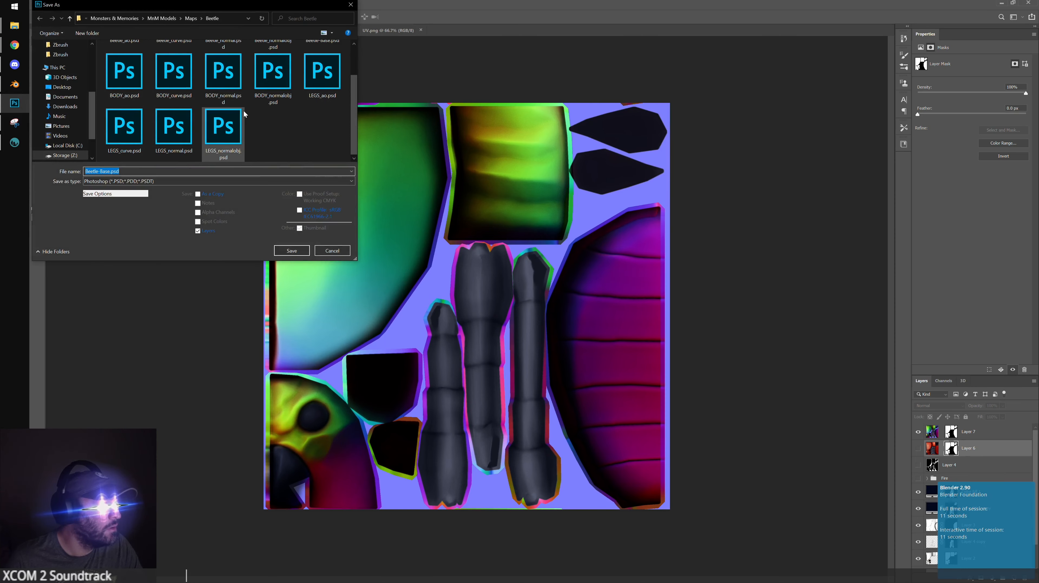
click(206, 186)
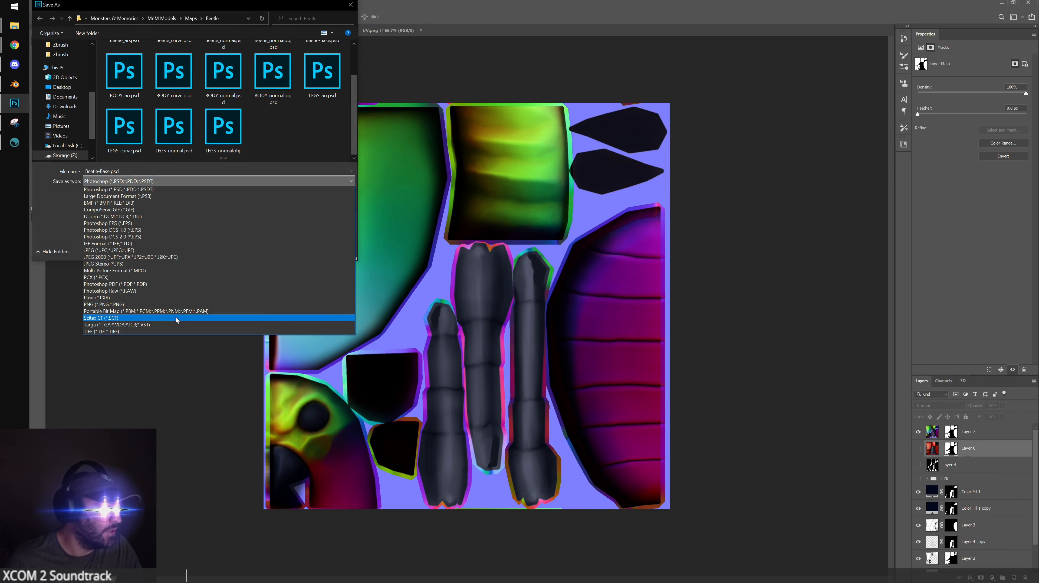
click(176, 305)
click(226, 69)
click(290, 252)
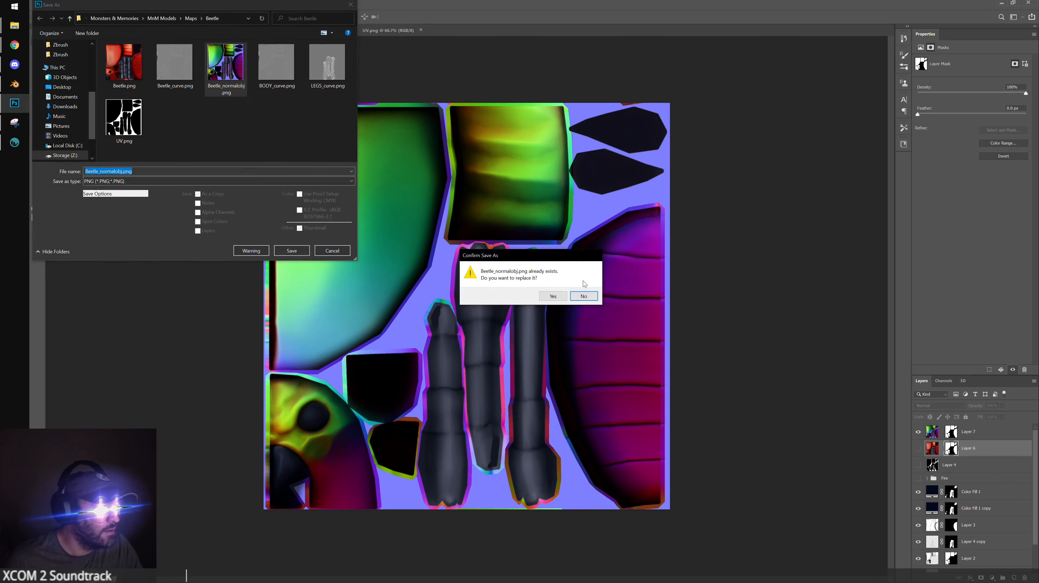
click(562, 297)
key(Return)
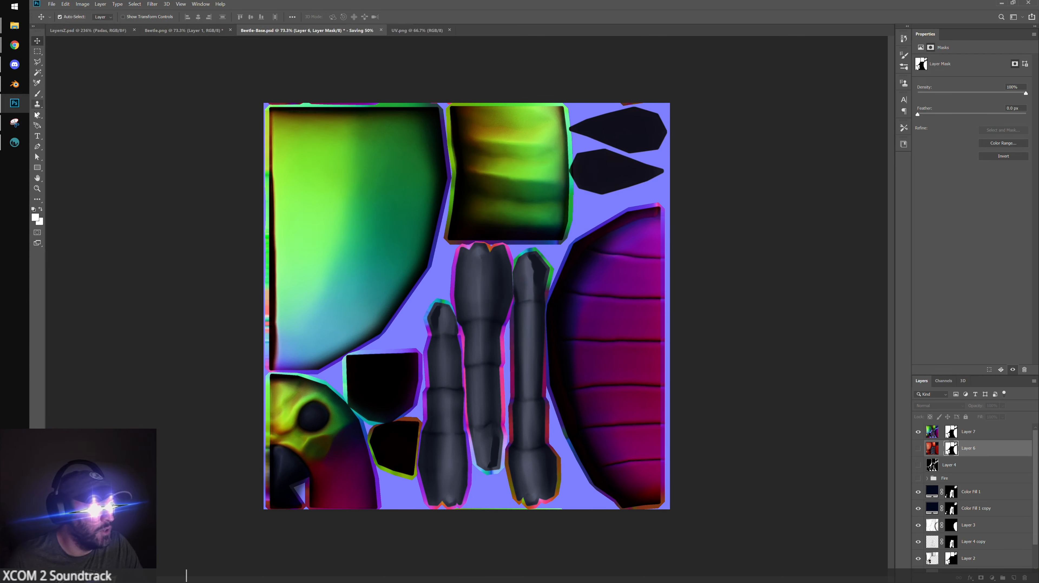
Switch back to Blender, select the legs and reload Beetle_normalobj.png as the material's Base Color image
click(14, 84)
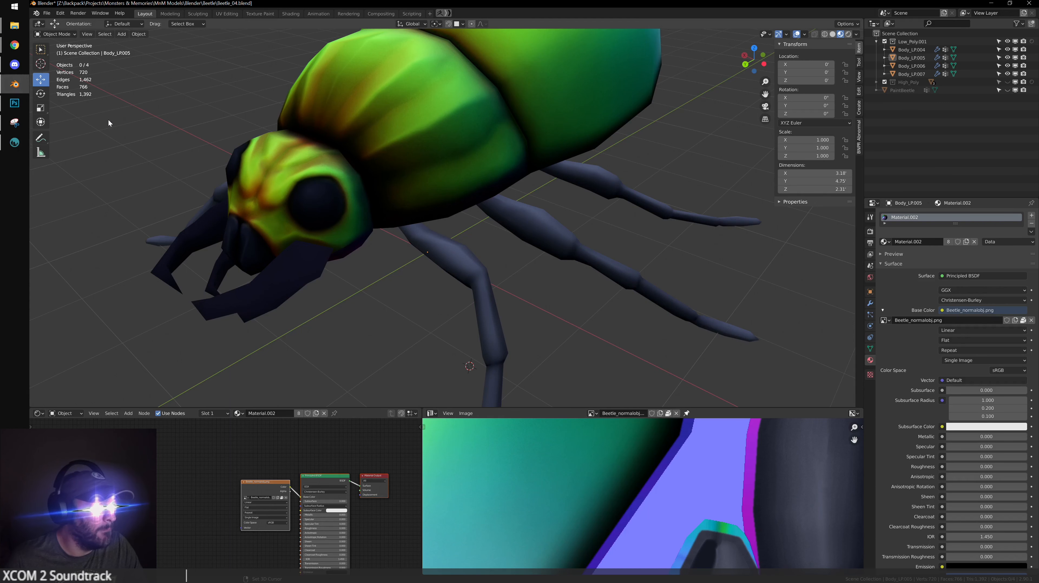
click(602, 268)
click(1031, 320)
click(1019, 322)
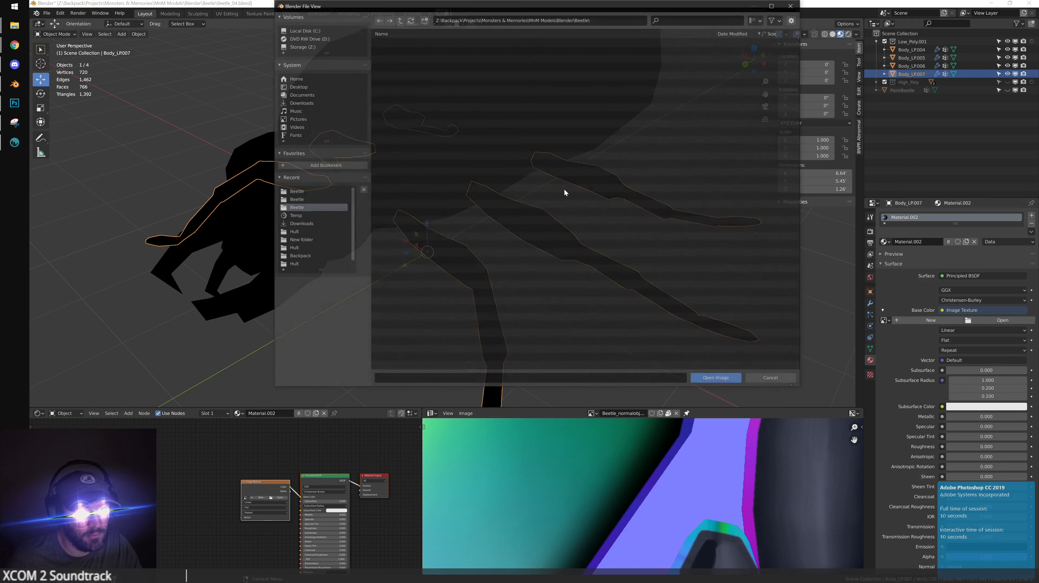
click(711, 380)
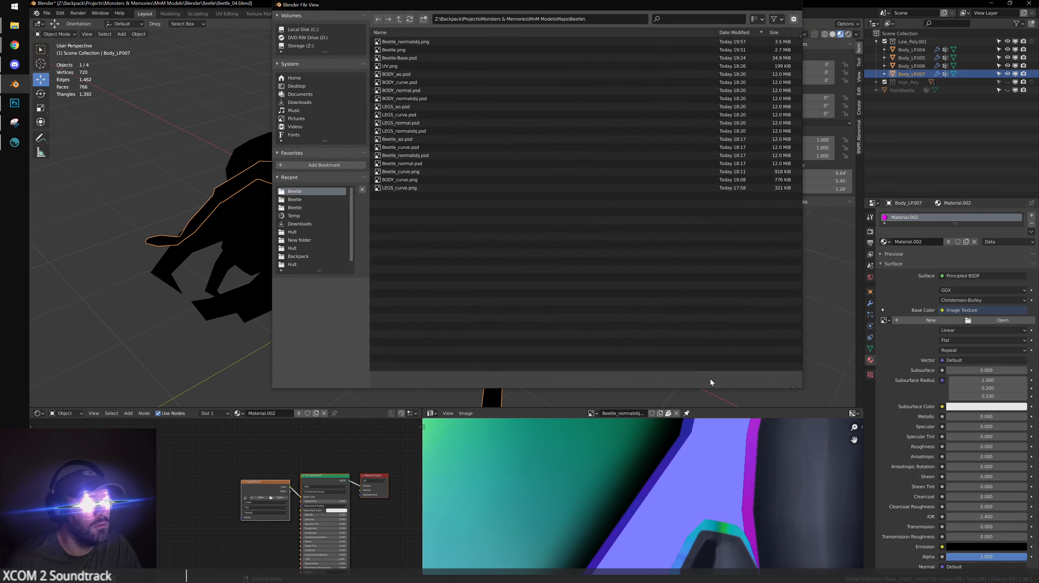
Examine the retextured beetle's shell, head and legs from the front and the side
click(709, 141)
scroll(686, 160, down, 3)
shift+middle_drag(650, 175, 603, 260)
click(578, 273)
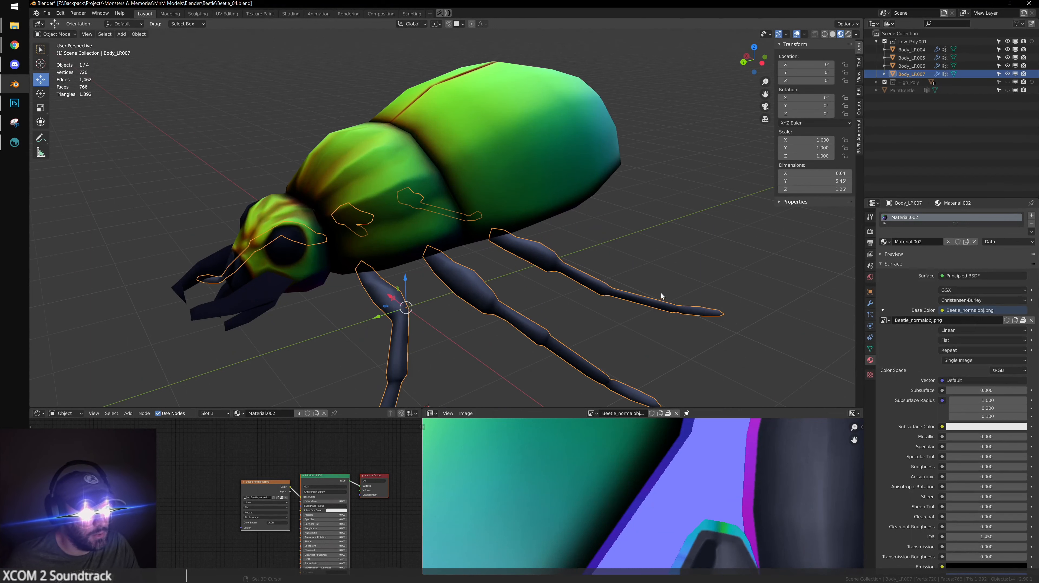
click(637, 238)
click(584, 197)
click(599, 258)
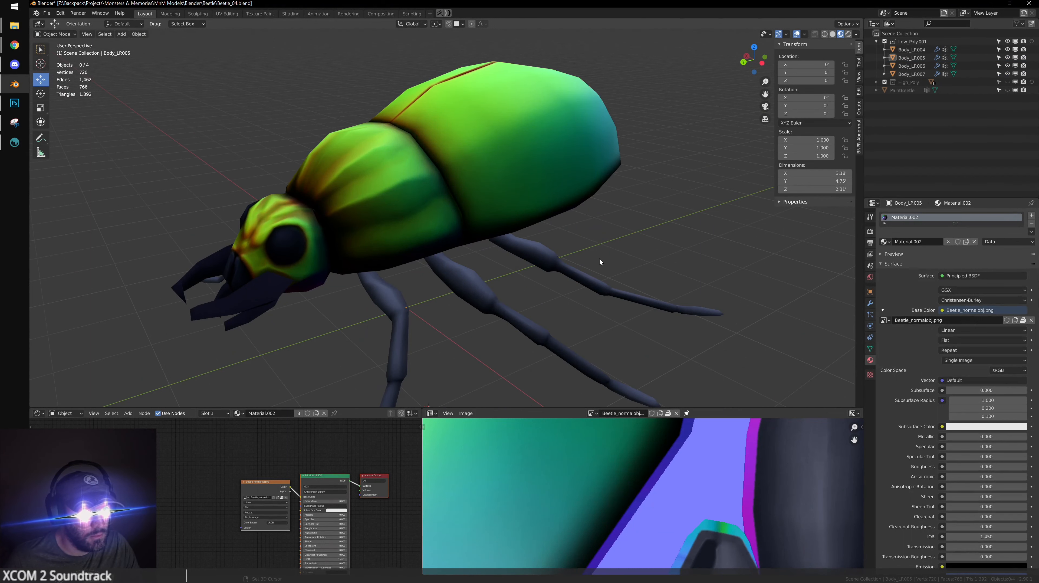
click(583, 283)
middle_drag(583, 283, 664, 276)
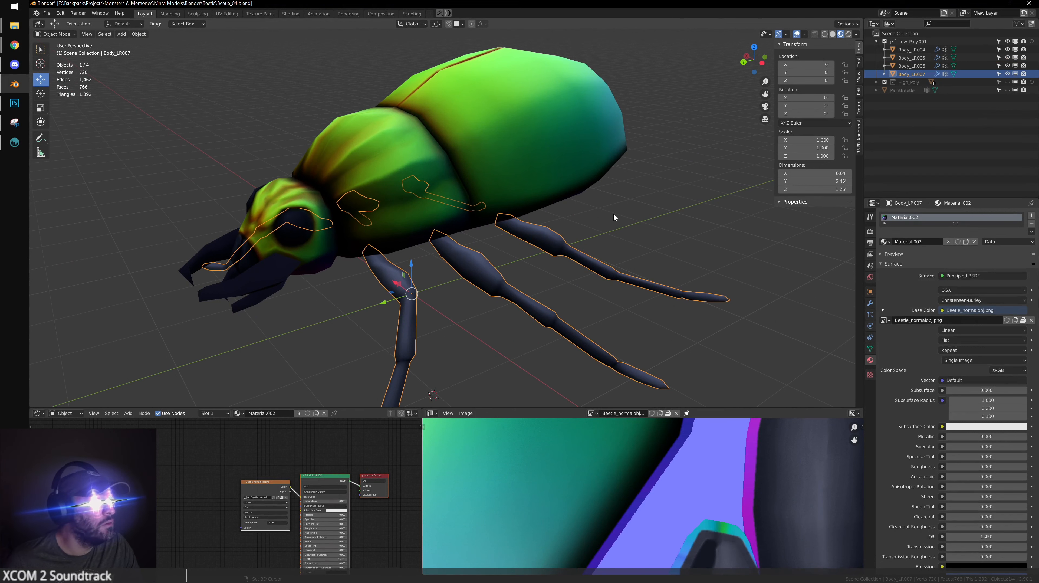
click(696, 203)
middle_drag(696, 204, 582, 224)
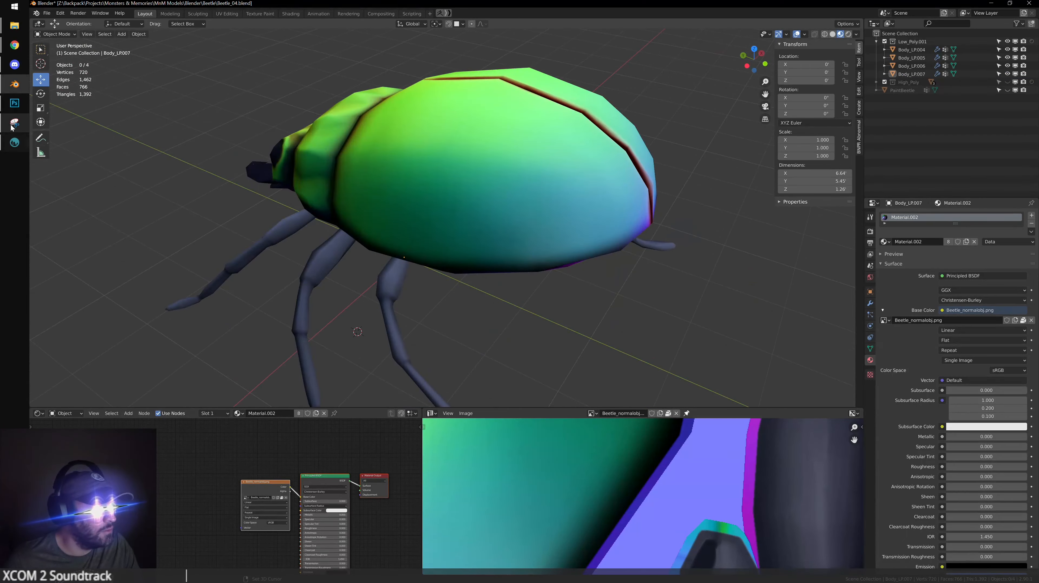
Switch to Photoshop, hide Layer 7 and toggle Layer 4 on and off to compare its effect
click(14, 103)
click(919, 432)
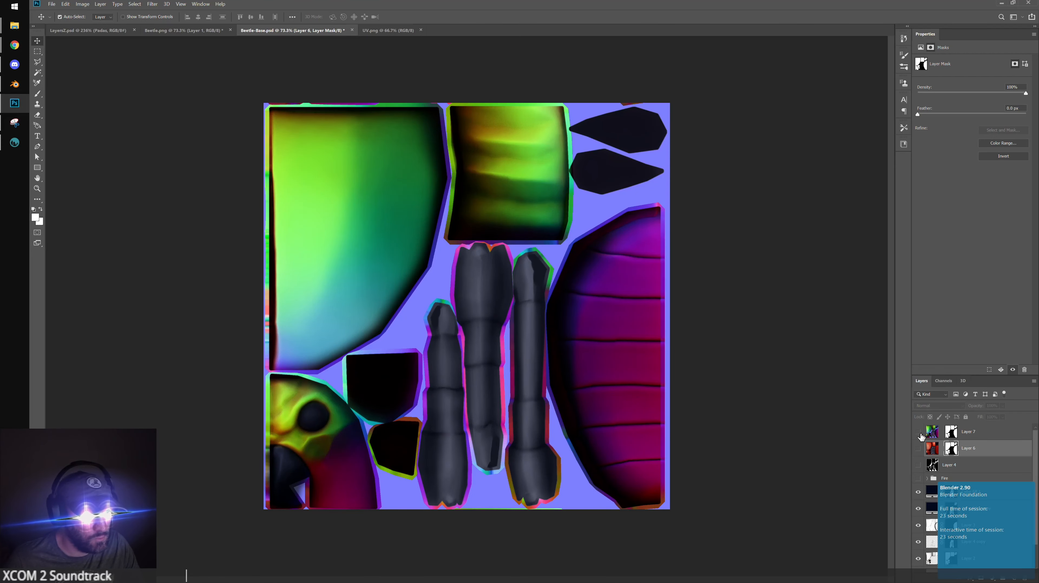
scroll(954, 462, down, 2)
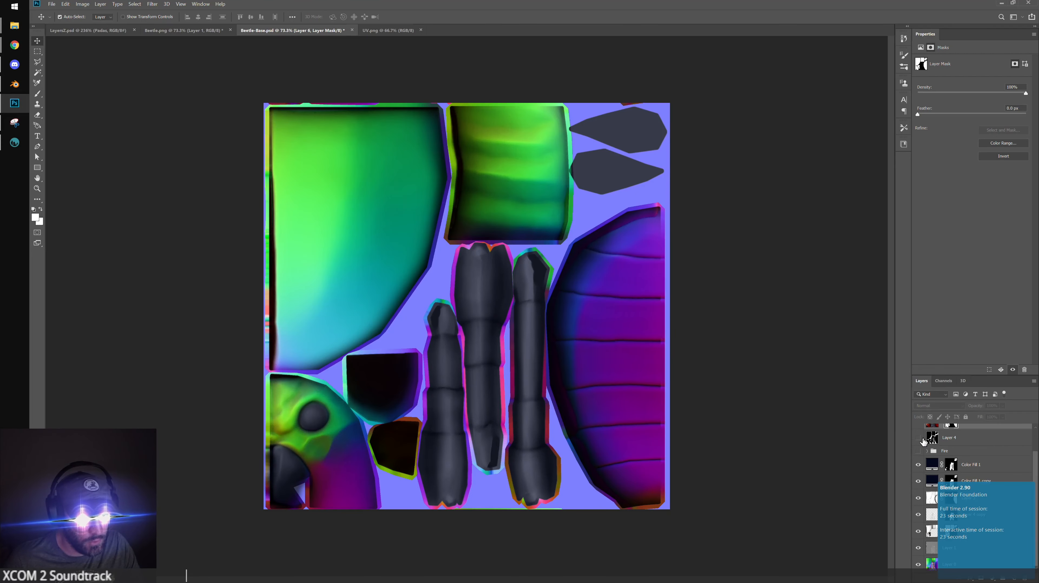
click(920, 439)
click(920, 439)
scroll(939, 456, up, 2)
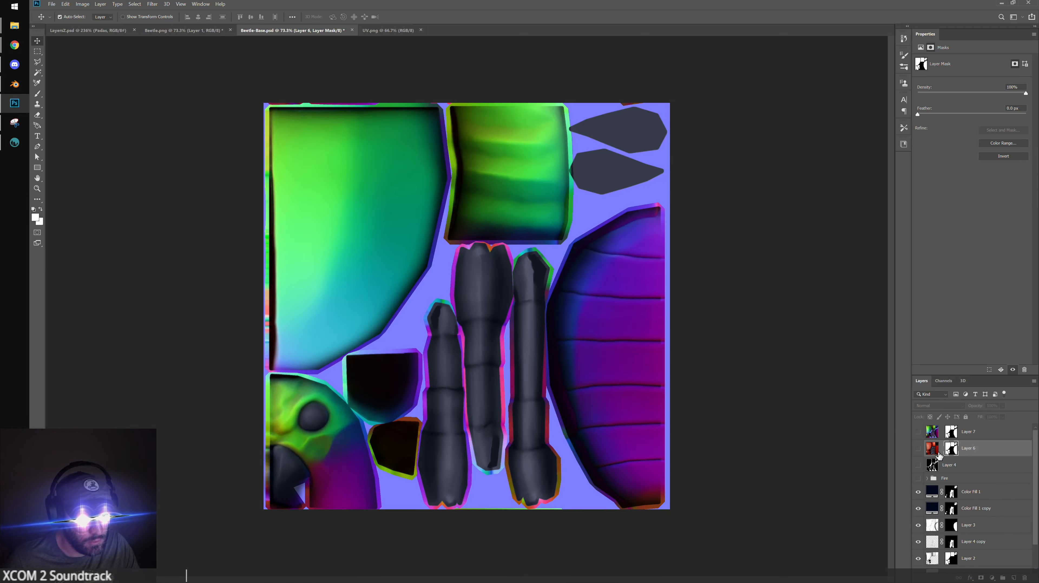
Toggle Layer 6's visibility to compare the red texture, then disable its layer mask
click(919, 449)
click(919, 449)
right_click(955, 449)
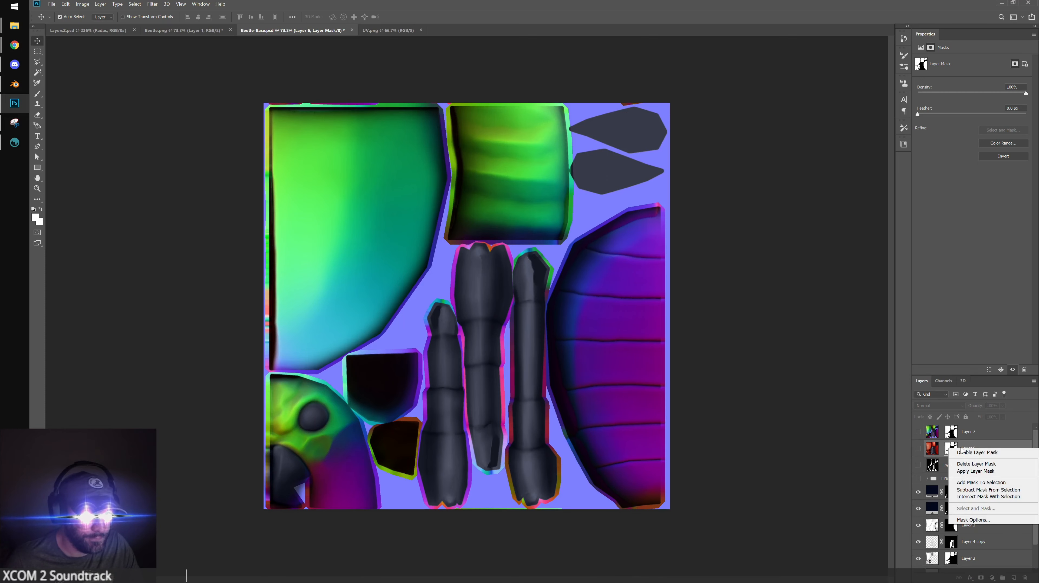
click(962, 453)
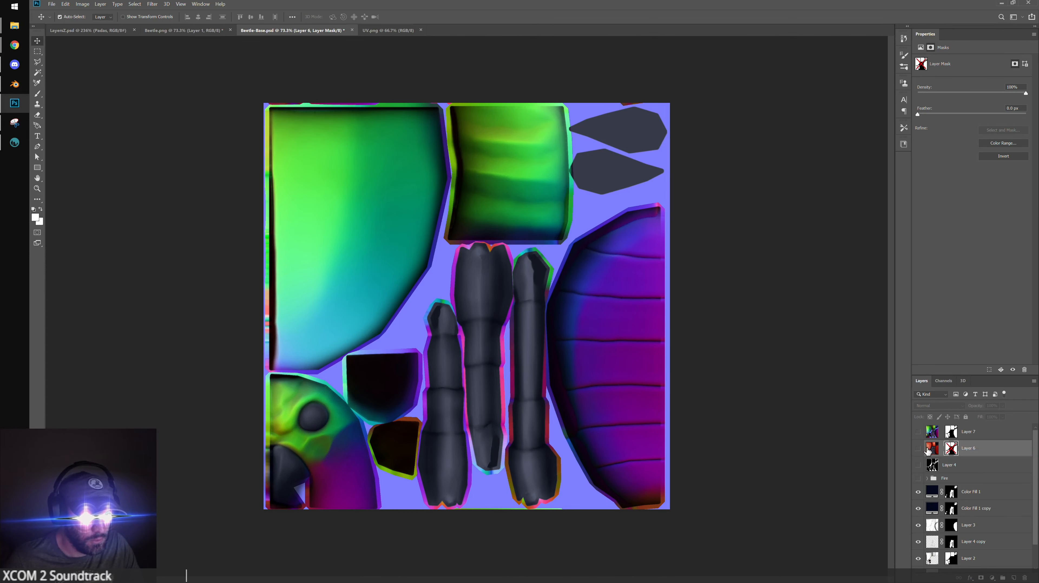
Show Layer 6 and disable its layer mask
click(919, 449)
shift+click(952, 449)
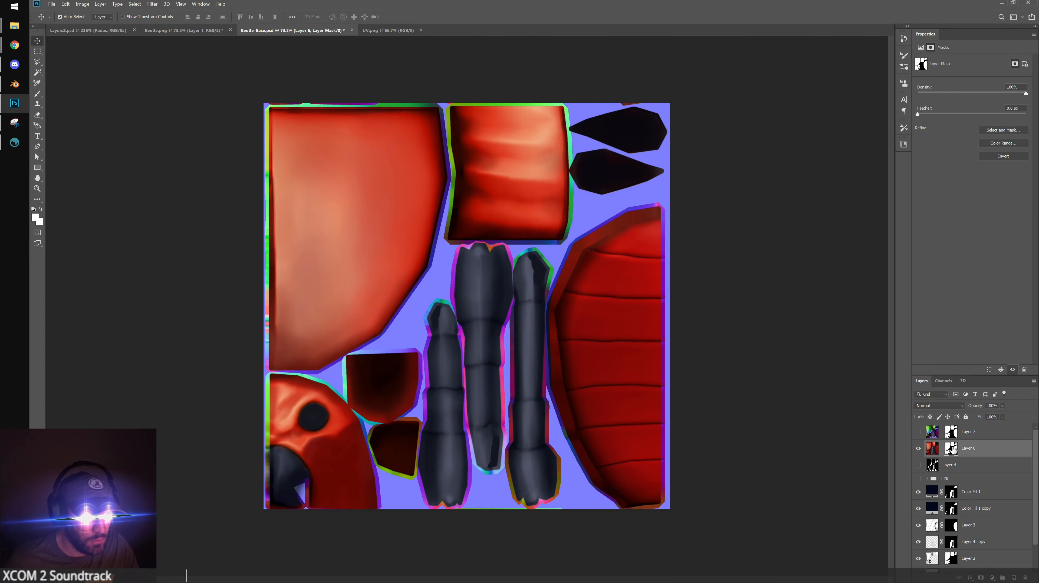
right_click(952, 449)
click(961, 452)
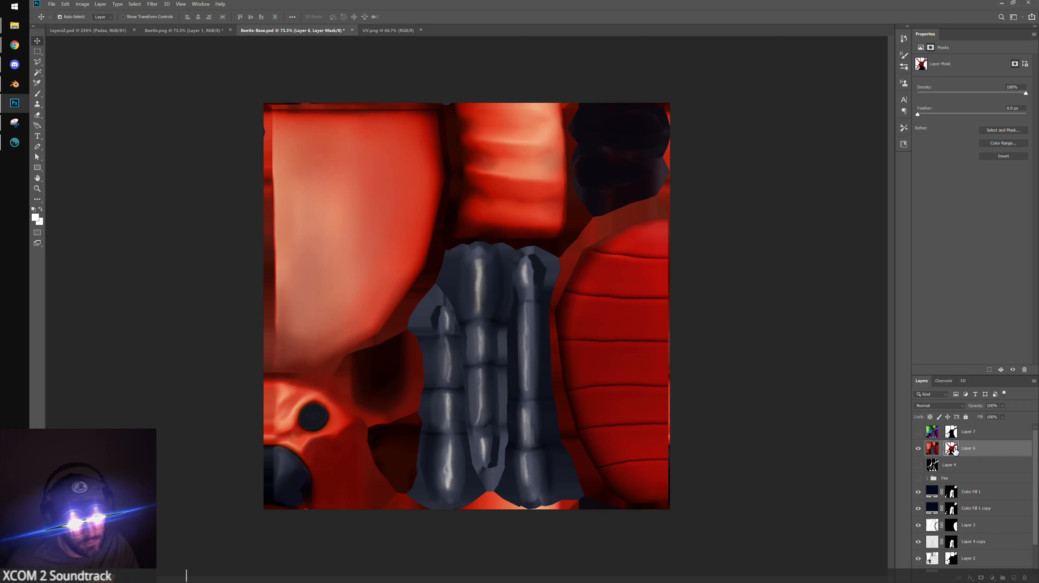
Delete the hidden Layer 7 and set Layer 6's blend mode to Soft Light
click(1004, 440)
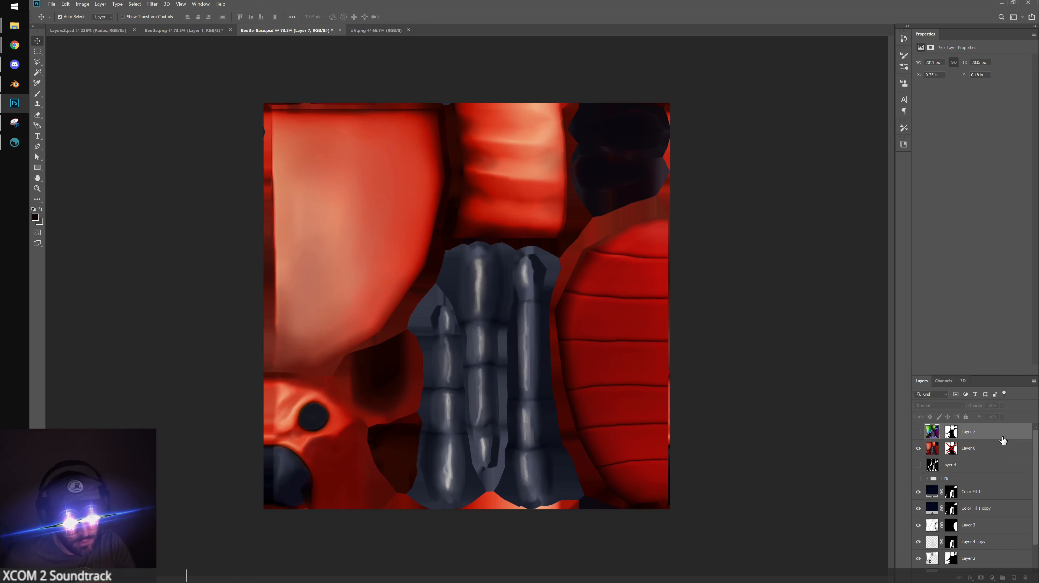
key(Delete)
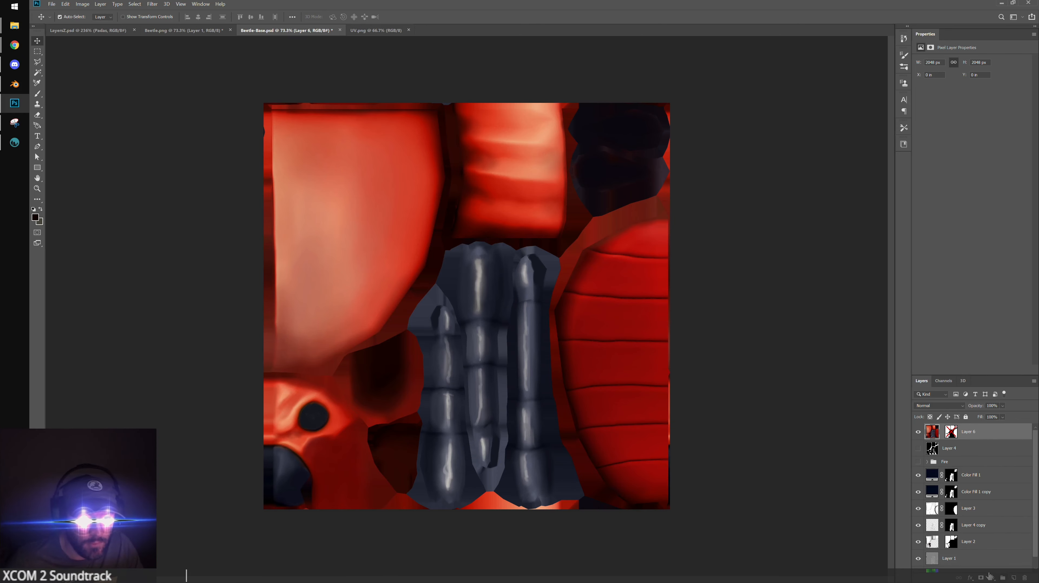
click(949, 408)
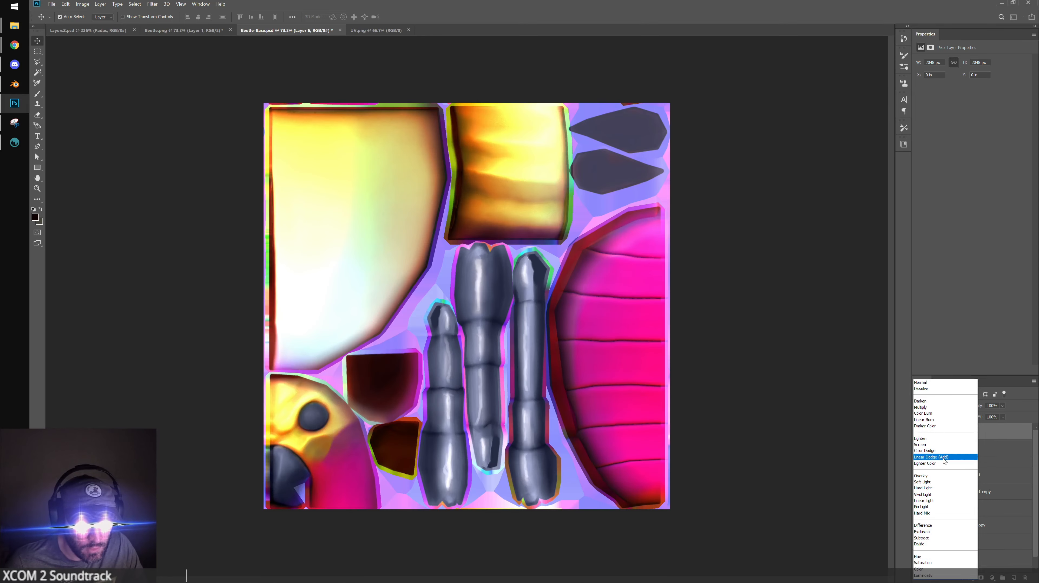
click(945, 482)
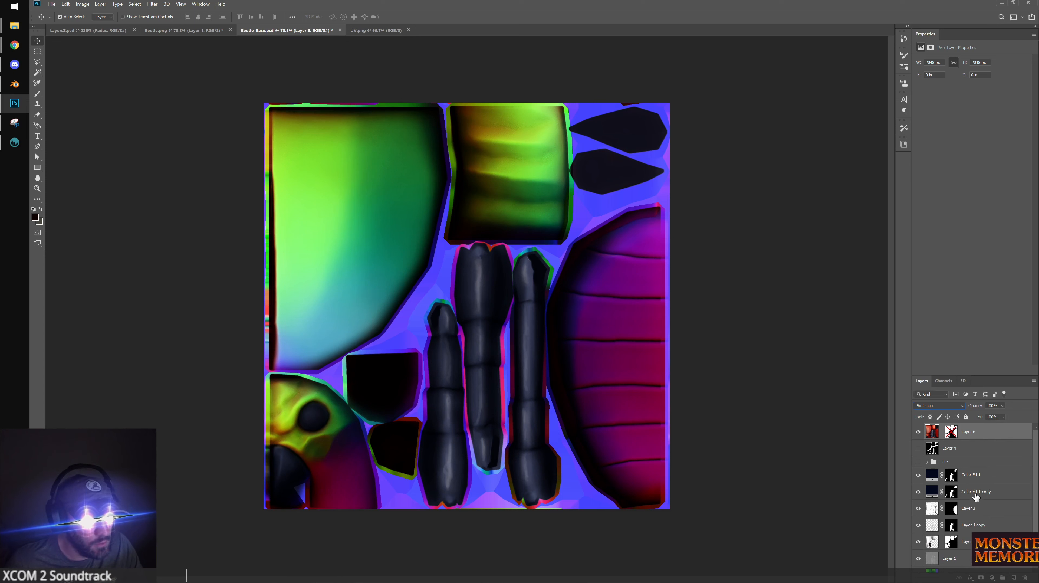
Create a new layer above Layer 6 and stamp all visible layers into it
click(1015, 577)
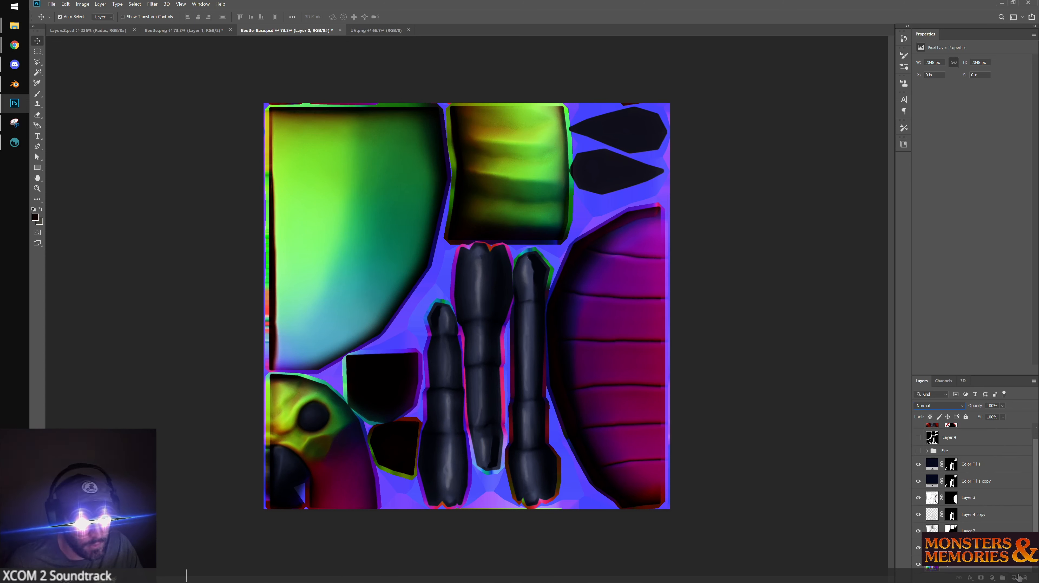
scroll(980, 506, up, 2)
click(976, 434)
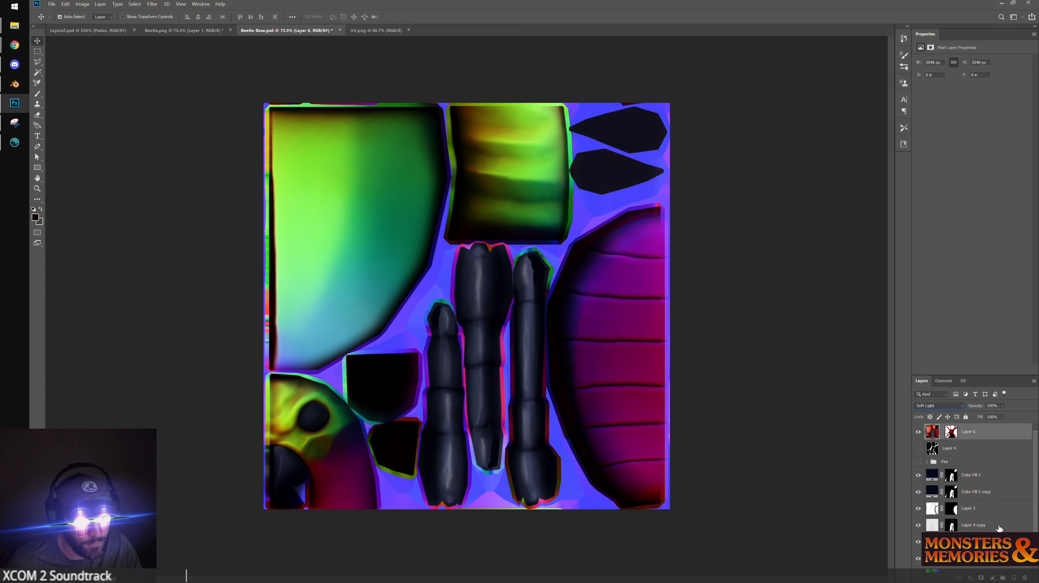
click(1015, 578)
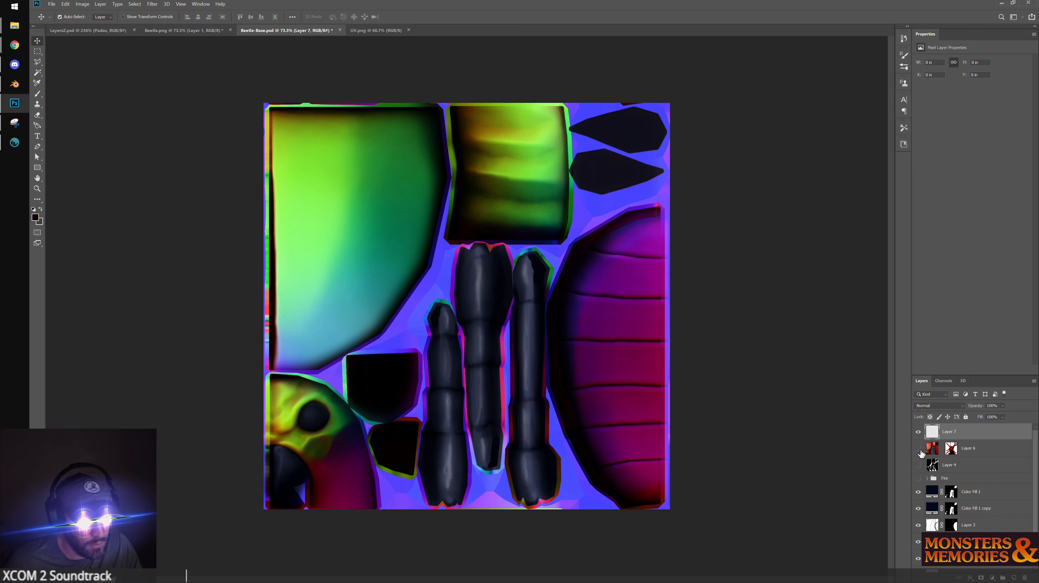
double_click(919, 449)
click(919, 432)
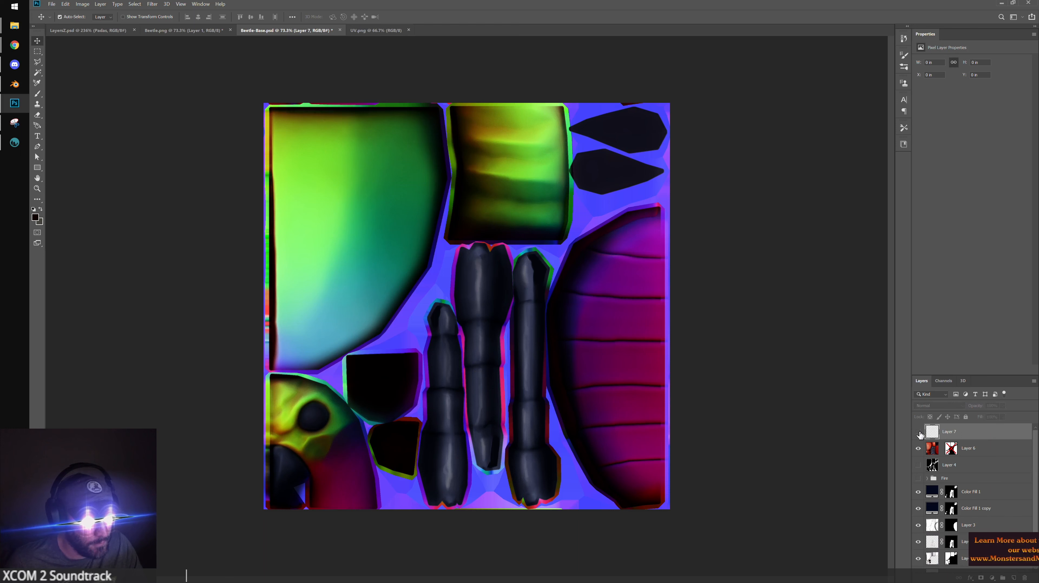
click(919, 432)
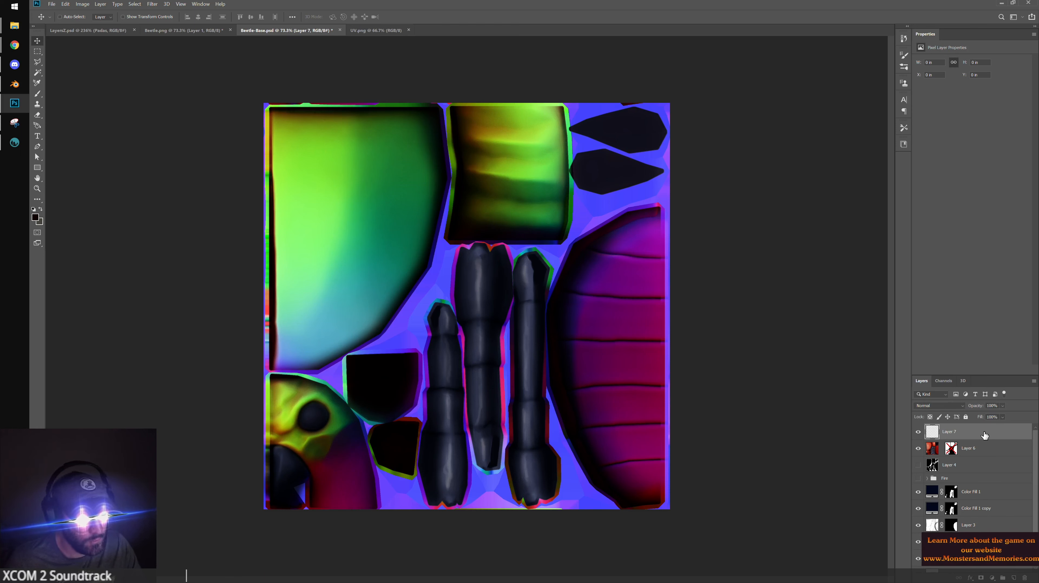
key(ctrl+shift+alt+e)
Enable Layer 6's mask, copy it onto the stamped Layer 7, and hide Layer 6
shift+click(952, 449)
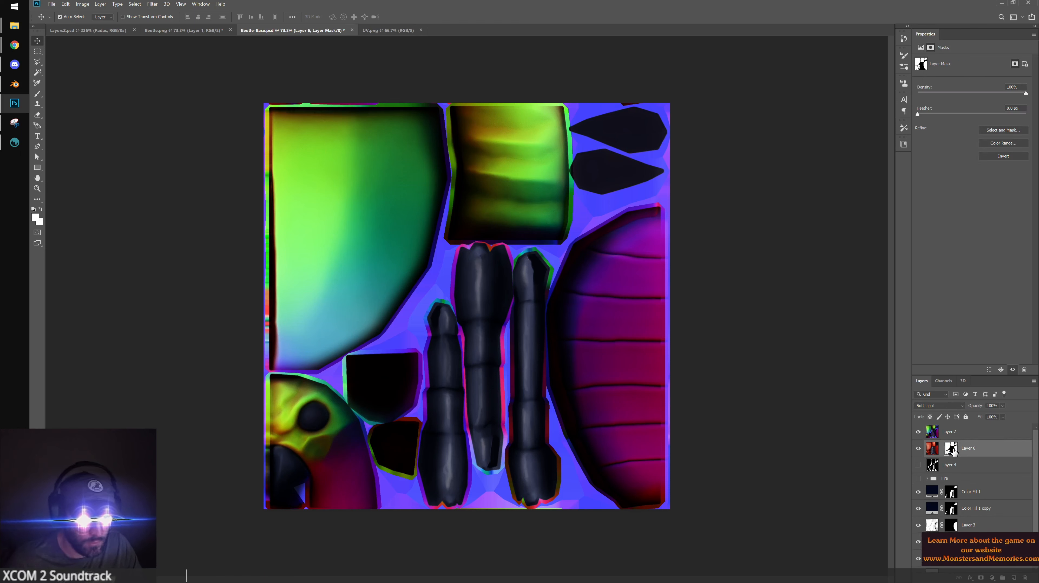
alt+drag(953, 449, 944, 433)
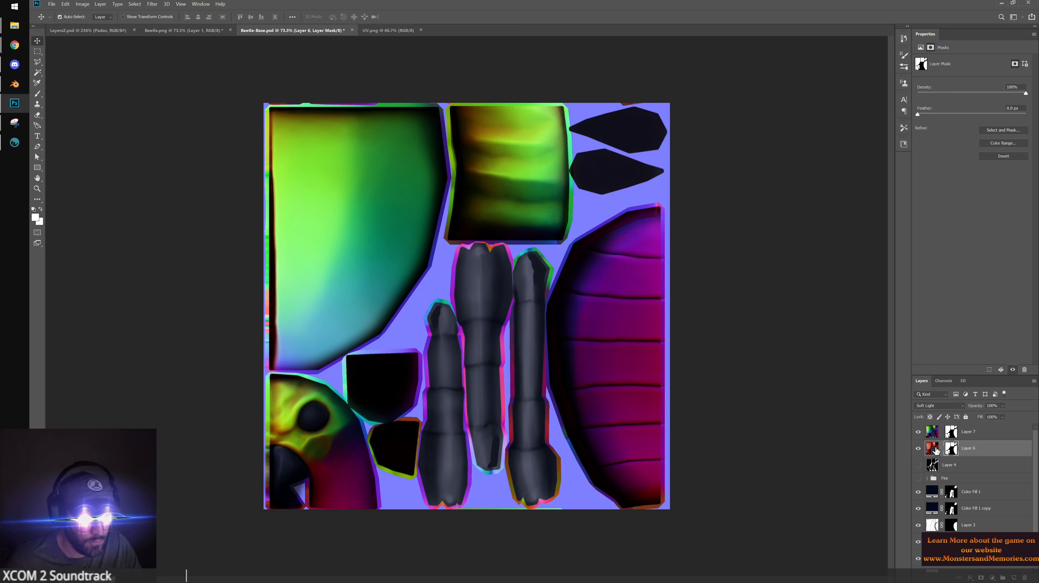
click(919, 448)
click(918, 449)
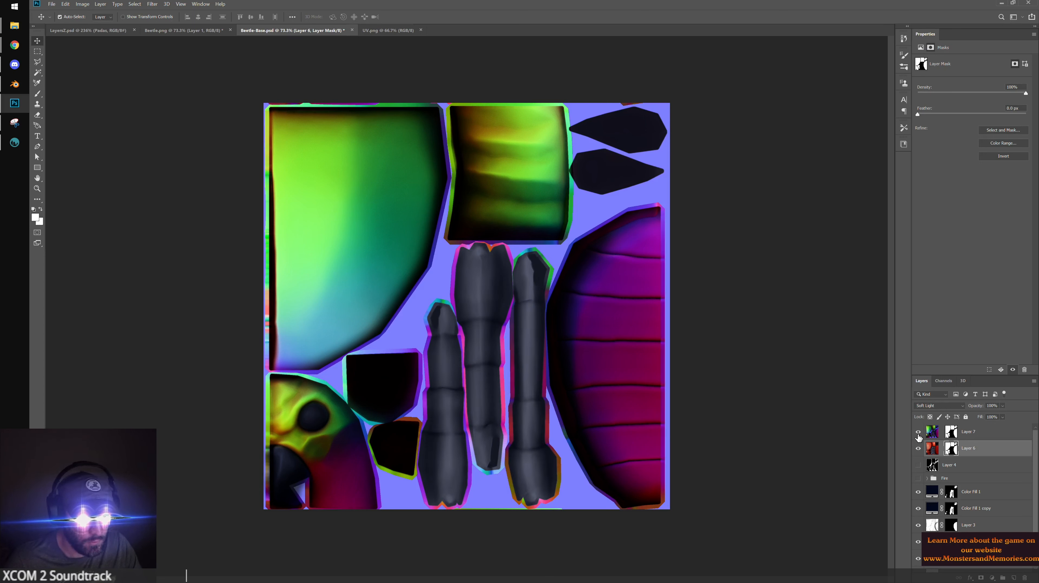
click(919, 449)
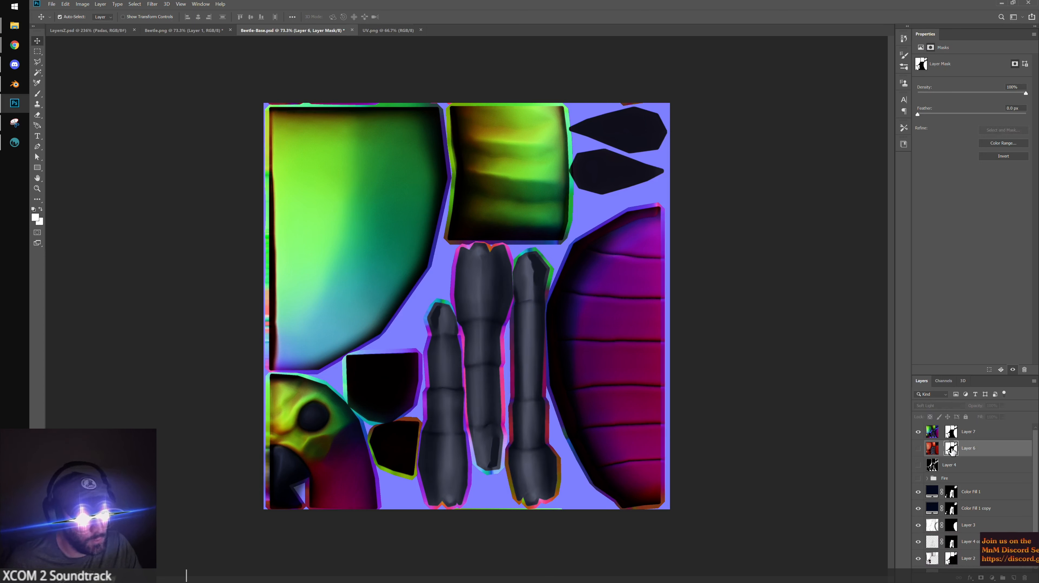
Delete the copied layer mask from Layer 7
right_click(955, 437)
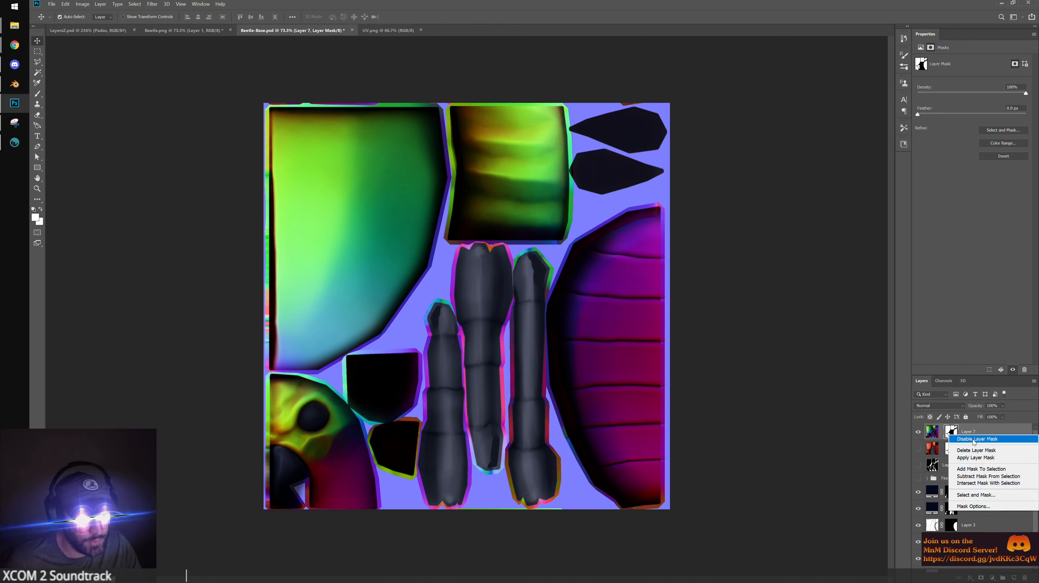
click(961, 442)
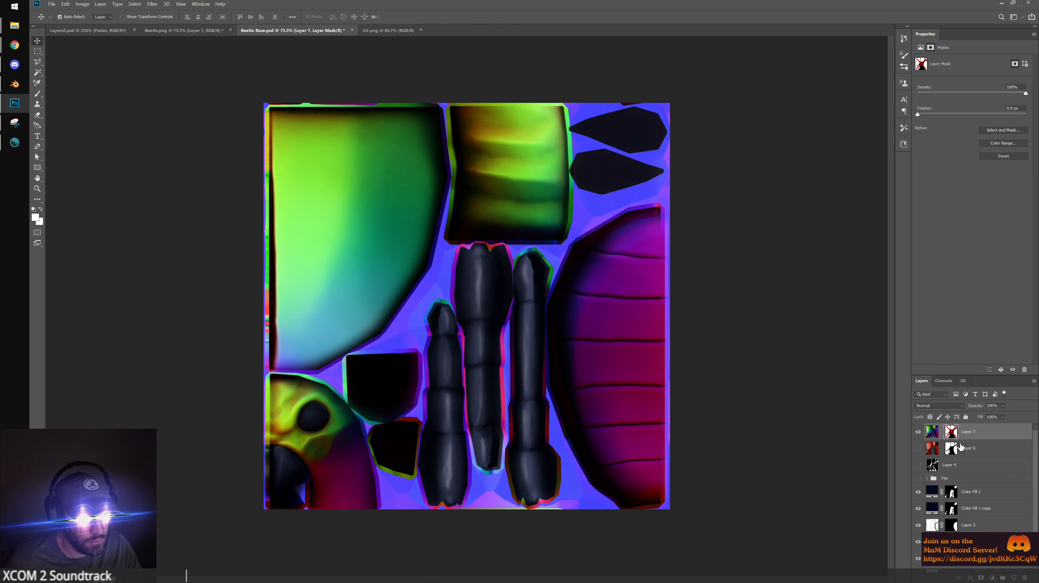
shift+click(951, 434)
right_click(950, 433)
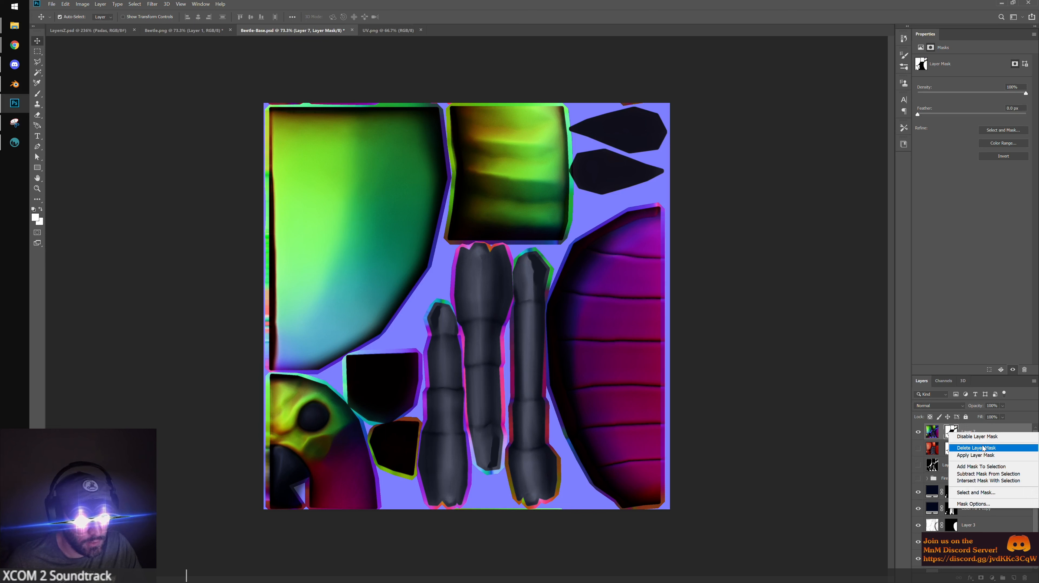
click(984, 448)
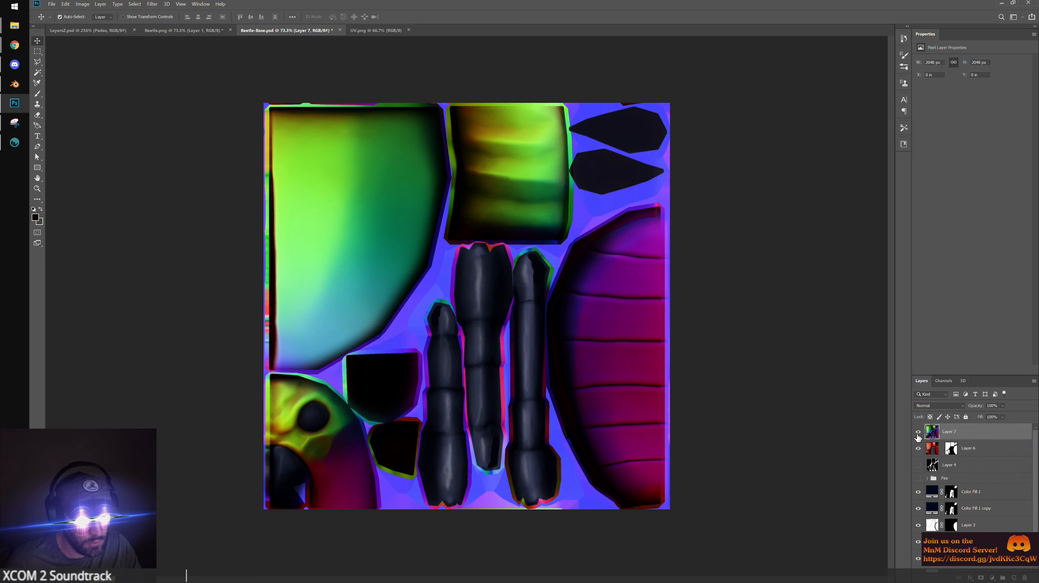
Stamp the visible layers into a new layer above Layer 6, with Layer 7 hidden and Layer 6's mask disabled
click(919, 433)
right_click(952, 448)
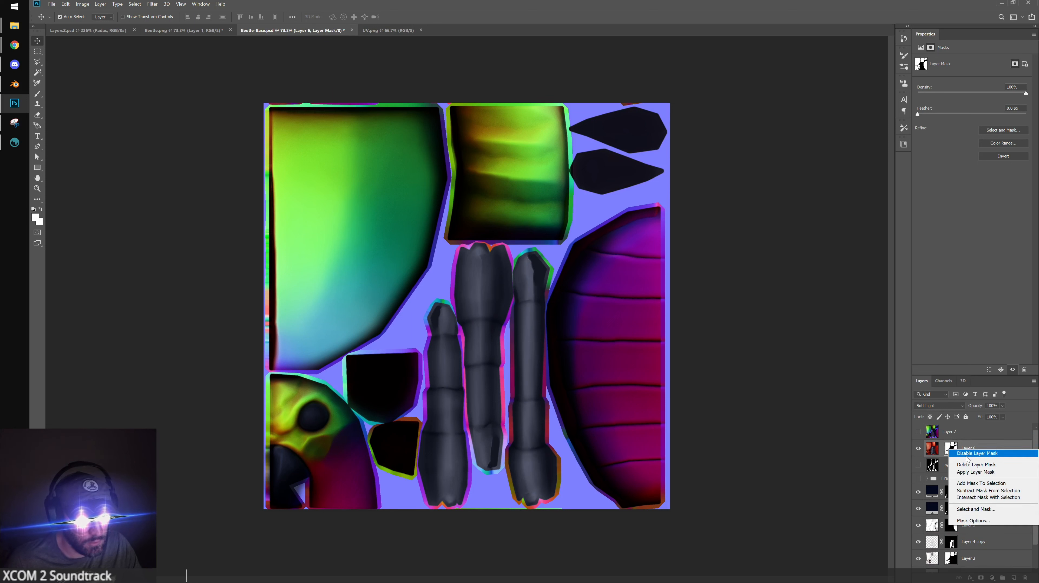
click(967, 454)
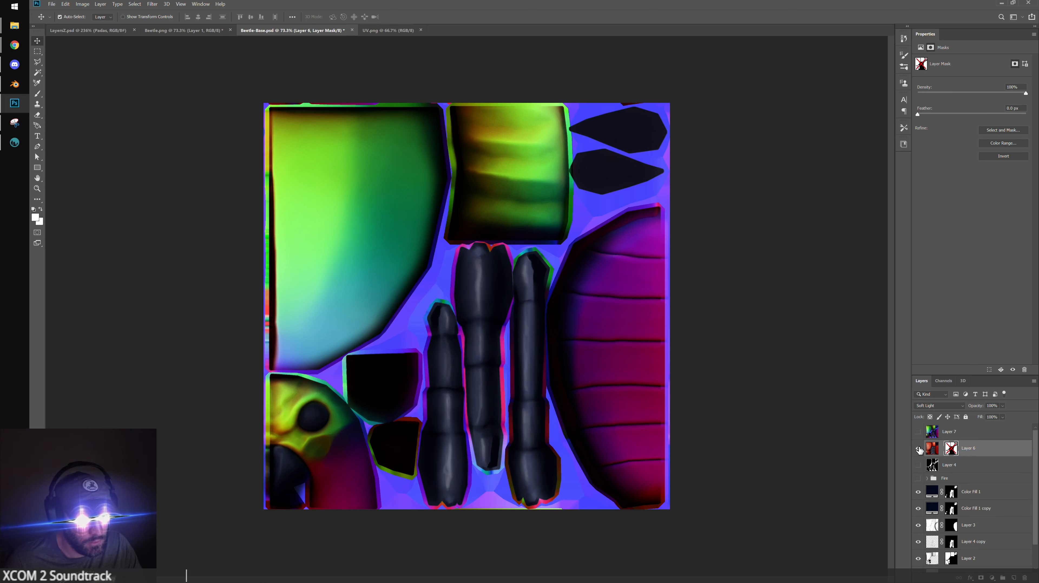
click(984, 447)
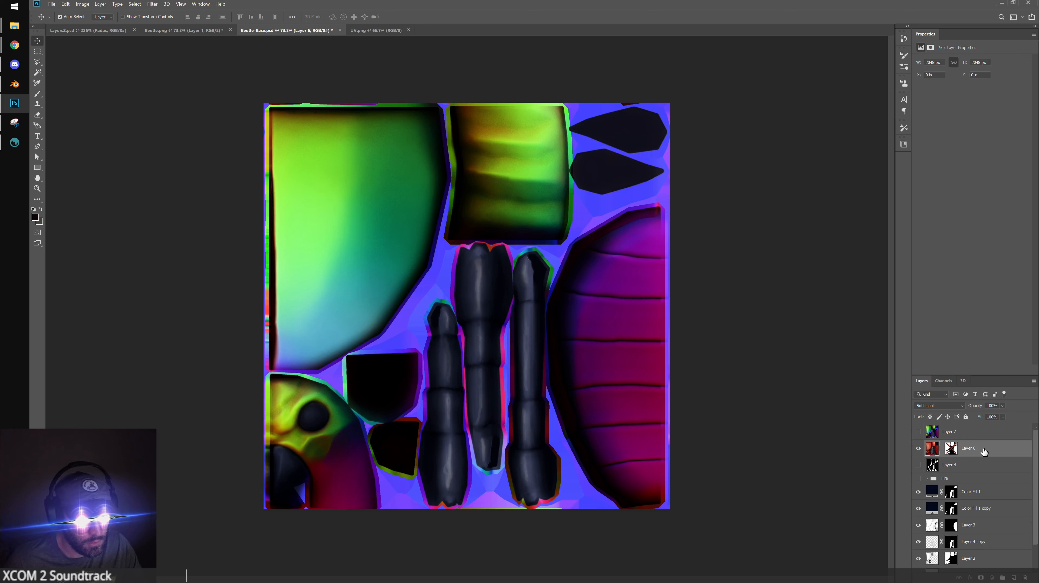
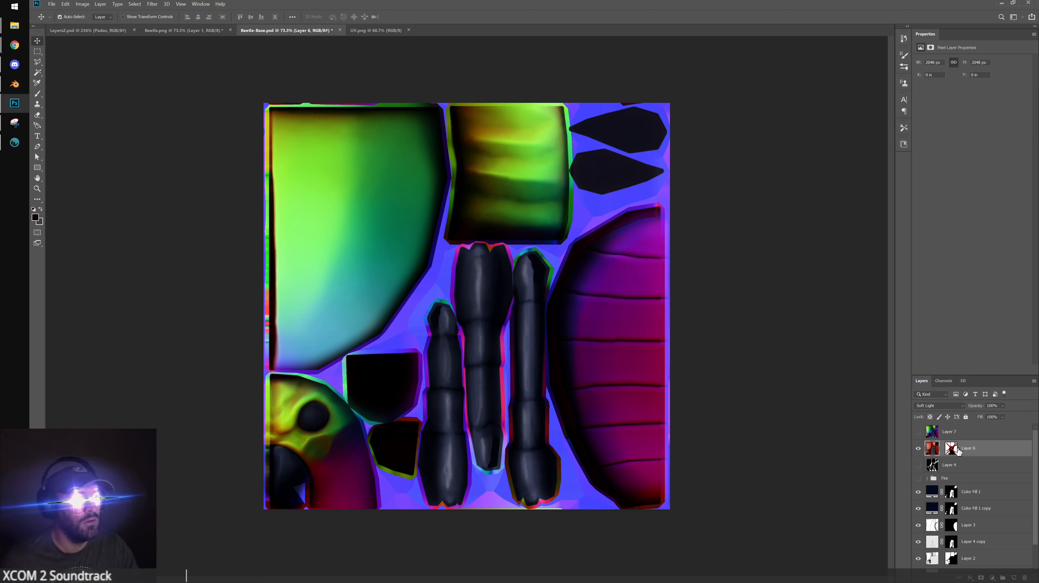
click(1015, 578)
key(ctrl+shift+alt+e)
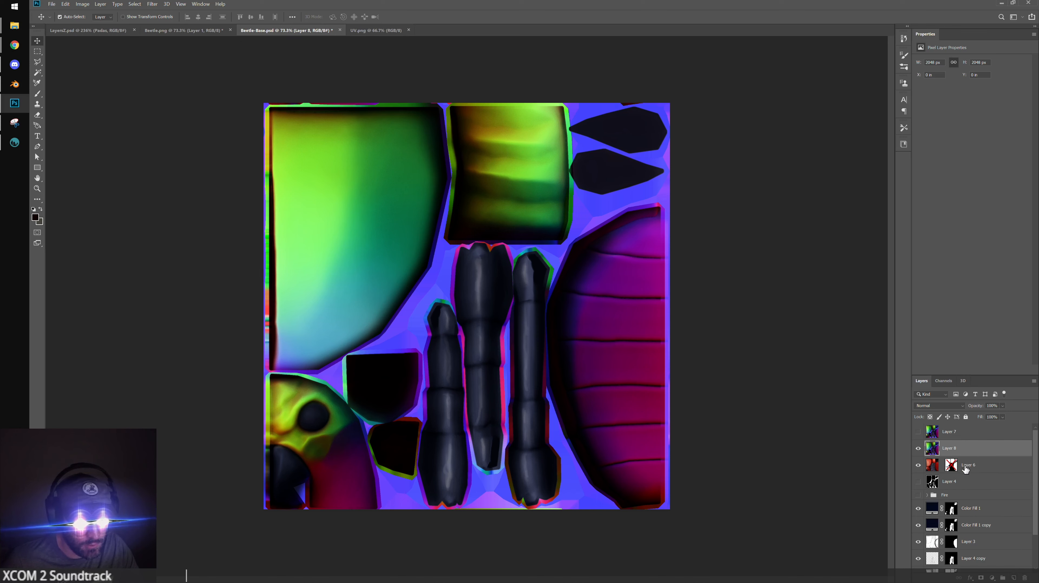
Copy Layer 6's re-enabled mask onto Layer 7 and, inverted, onto Layer 8, with Layer 8 placed below Layer 6
alt+drag(953, 467, 956, 453)
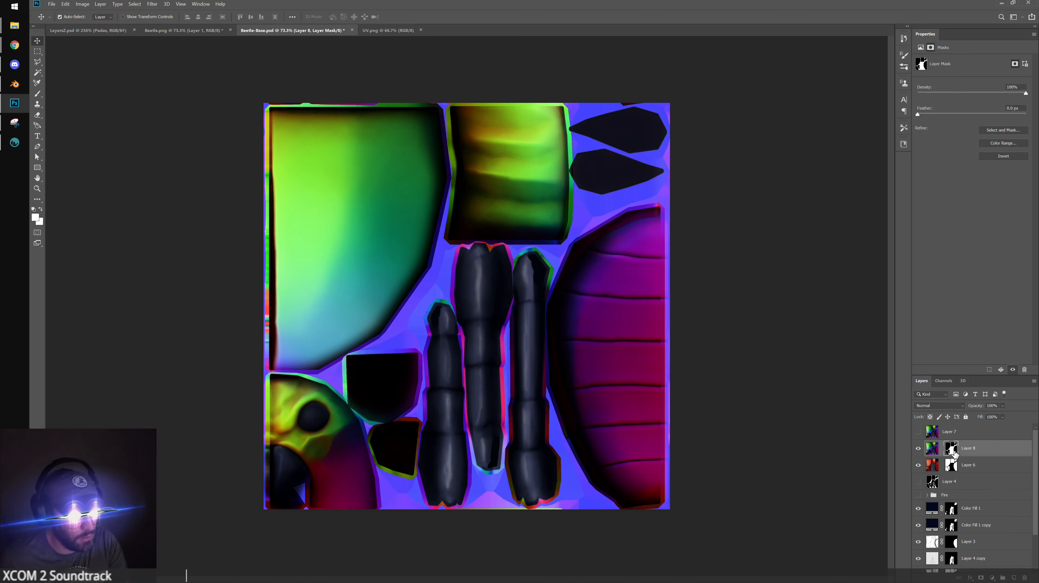
click(955, 468)
mouse_move(957, 470)
alt+mouse_down()
mouse_move(953, 432)
mouse_move(957, 463)
alt+mouse_up()
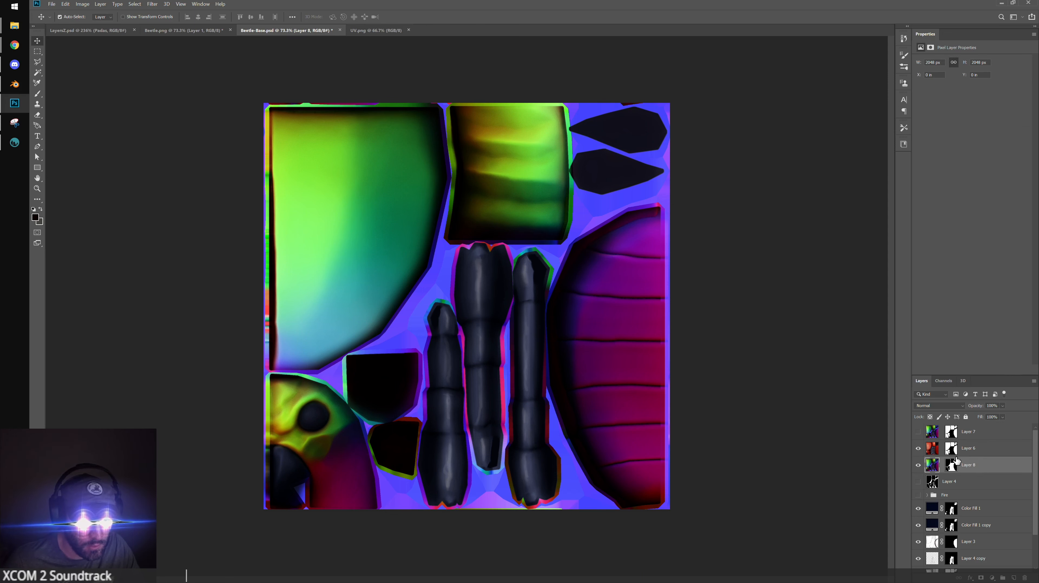
Show Layer 7 and move it below Layer 6 in the layer stack
click(919, 449)
click(920, 449)
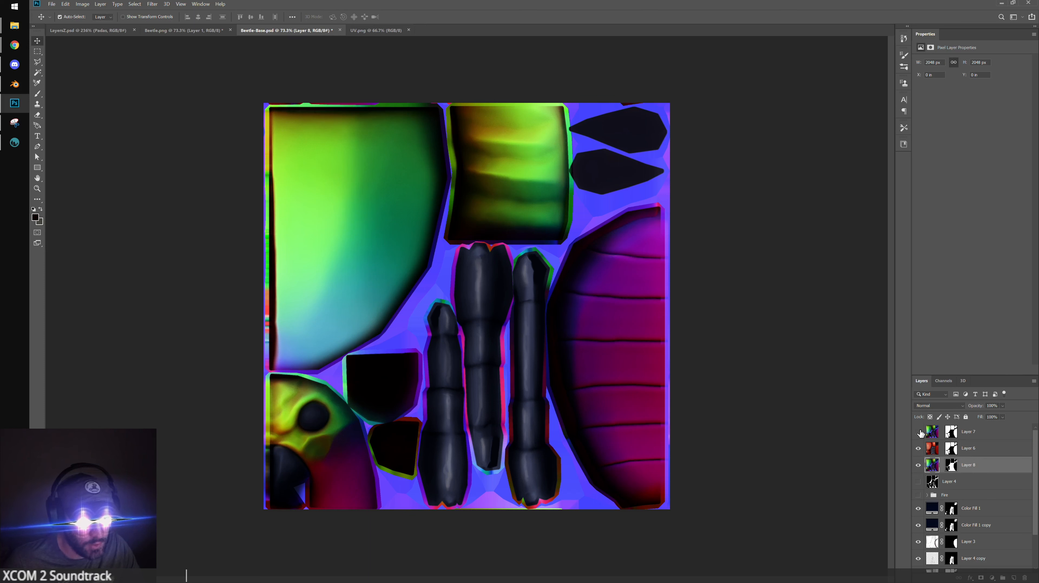
click(920, 432)
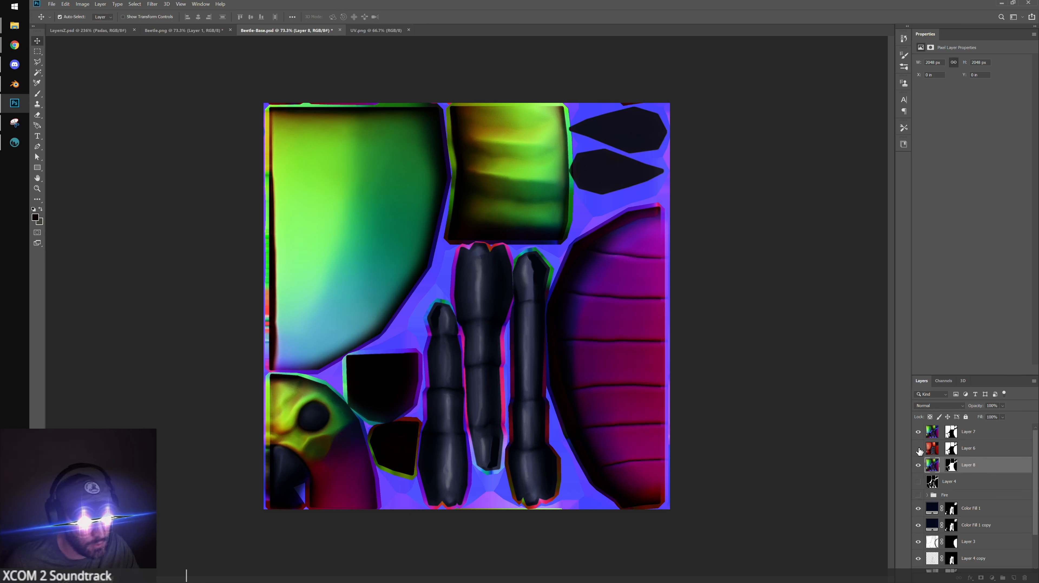
click(979, 434)
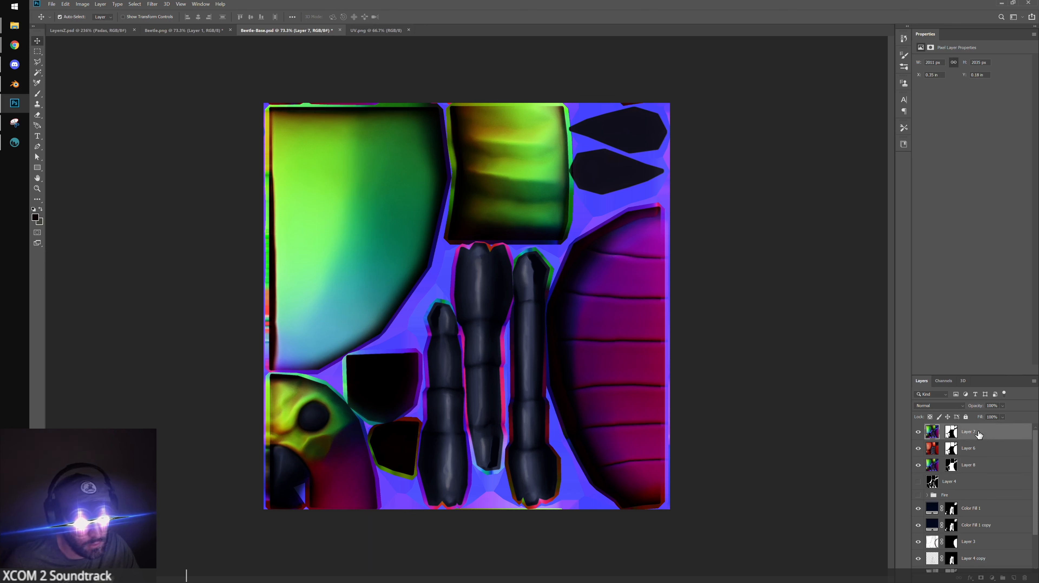
drag(980, 437, 951, 455)
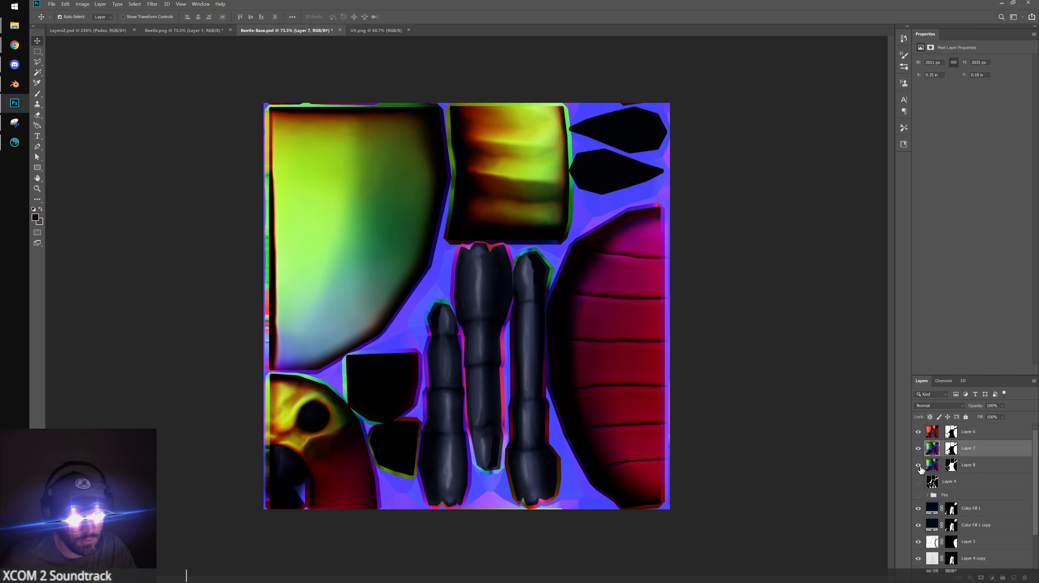
Set Layer 6's blend mode to Normal
click(919, 432)
click(919, 433)
click(940, 432)
click(937, 406)
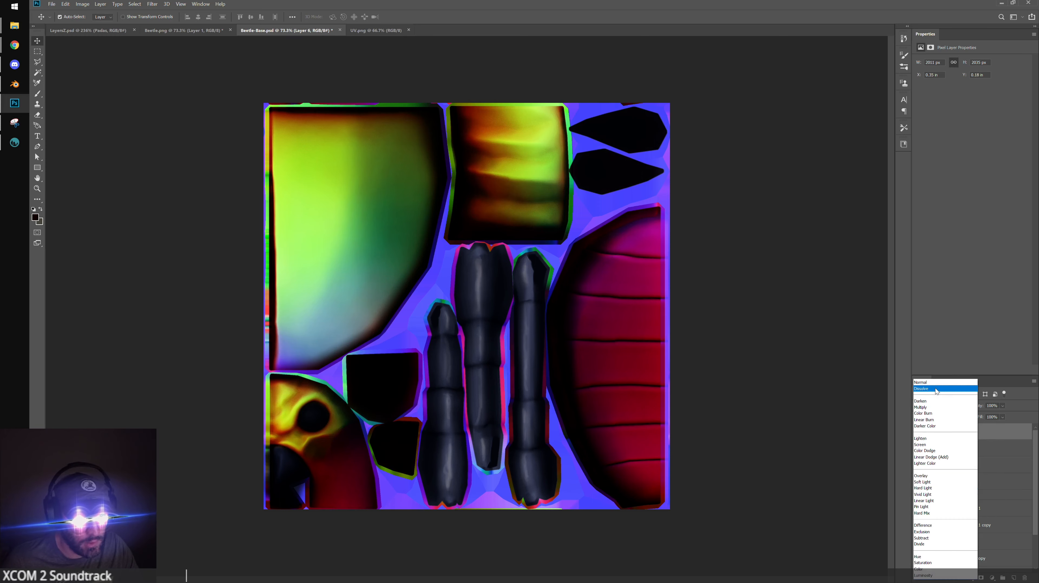
click(924, 382)
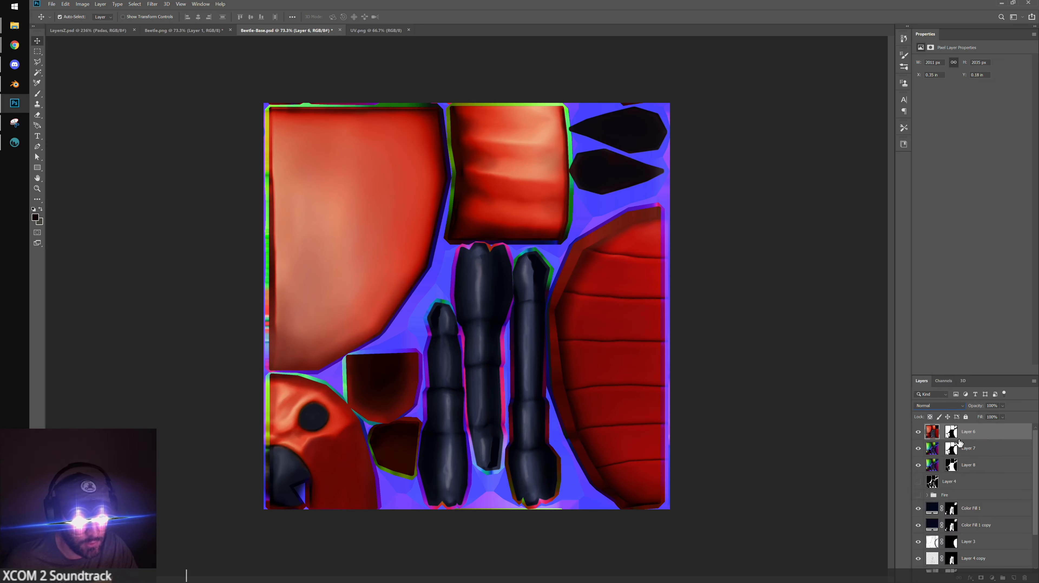
Compare the texture with Layer 6 shown and hidden, leaving the layer hidden
click(919, 432)
click(918, 432)
click(919, 432)
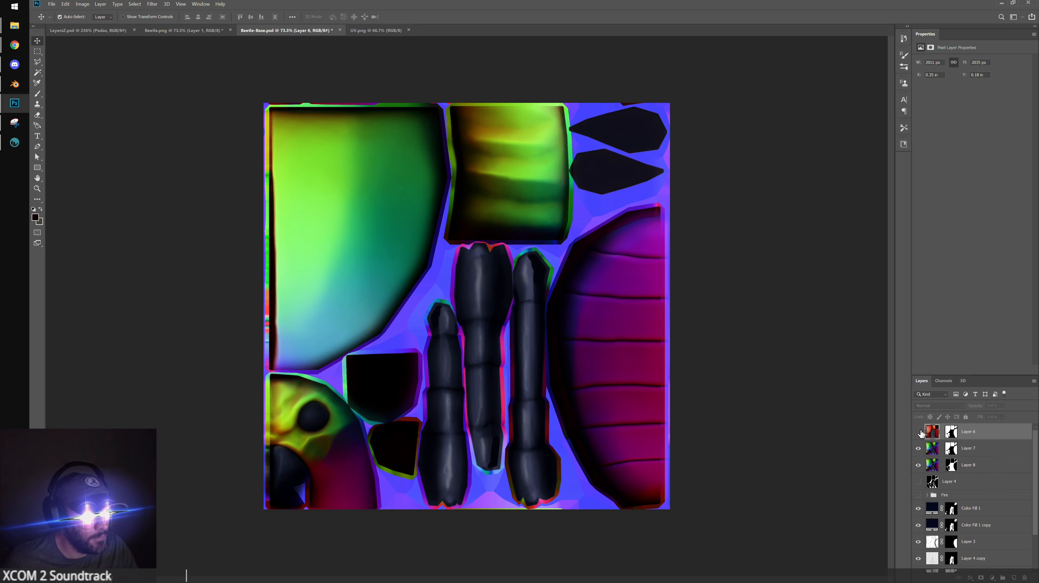
click(919, 432)
click(919, 432)
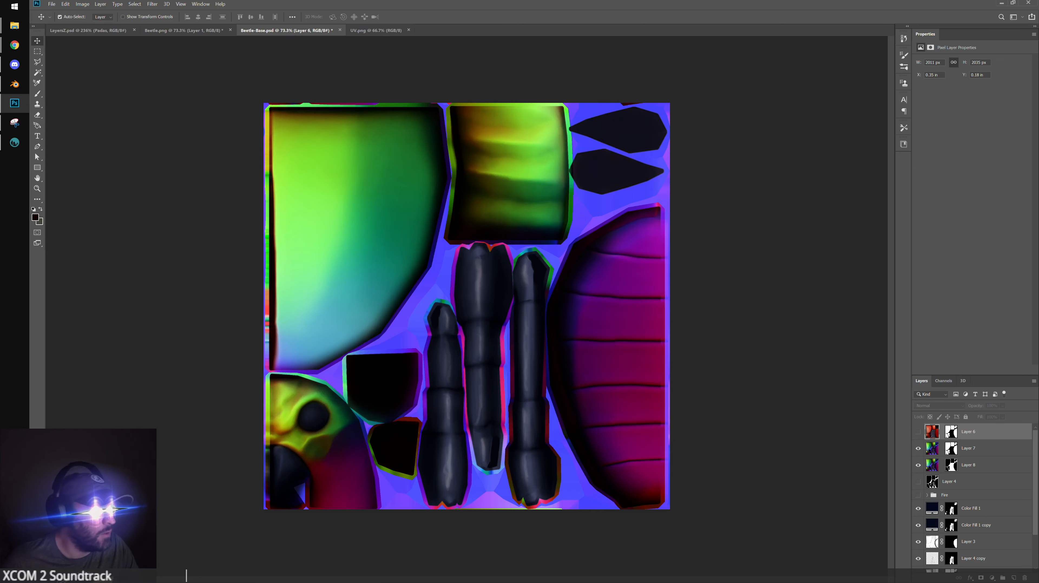
Save the texture in PNG format over the existing Beetle_normalobj.png in the Beetle maps folder
click(52, 4)
click(73, 91)
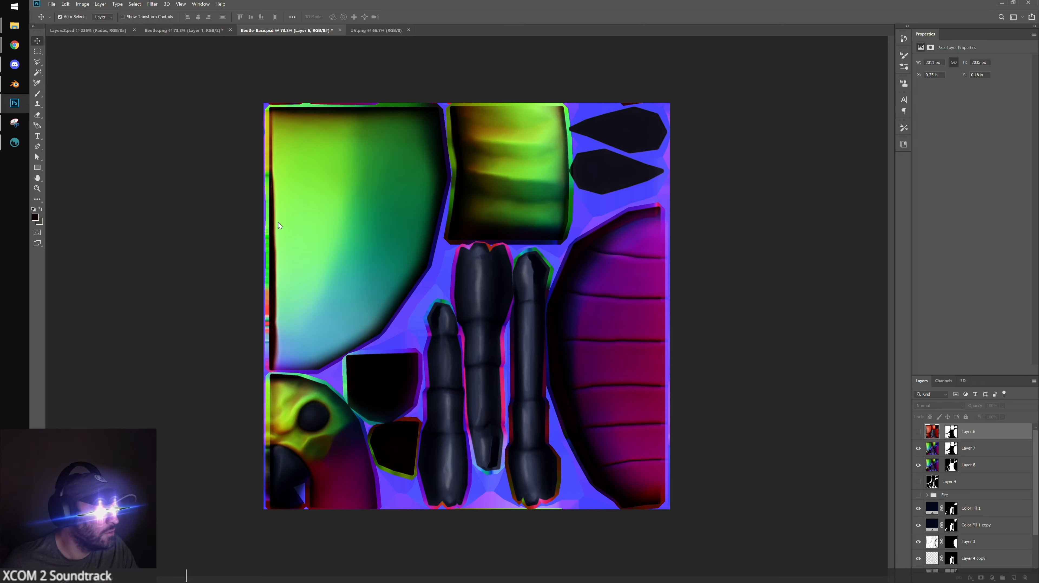
click(122, 184)
click(122, 298)
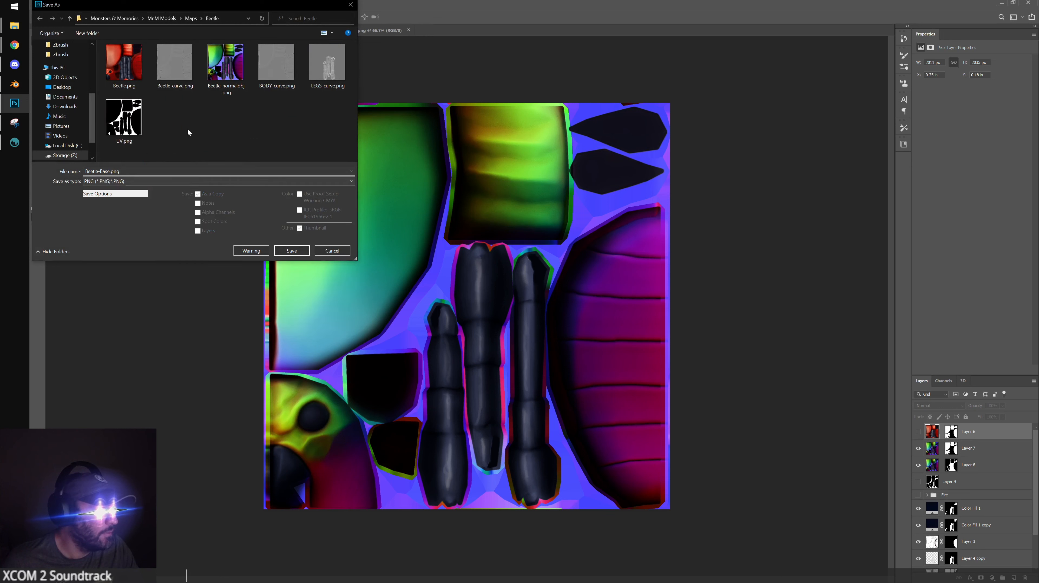
click(219, 78)
click(292, 251)
click(551, 295)
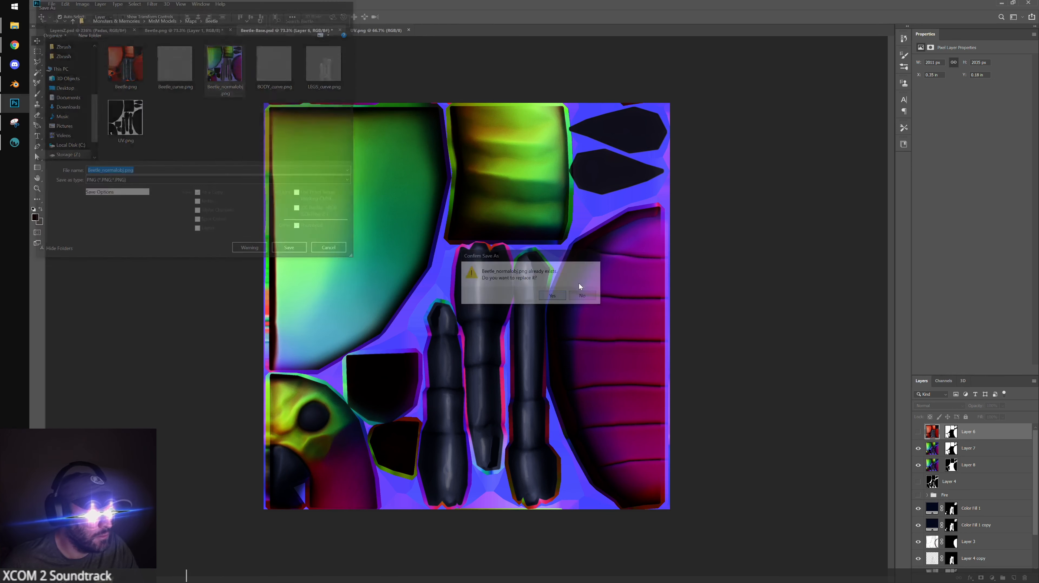
click(583, 179)
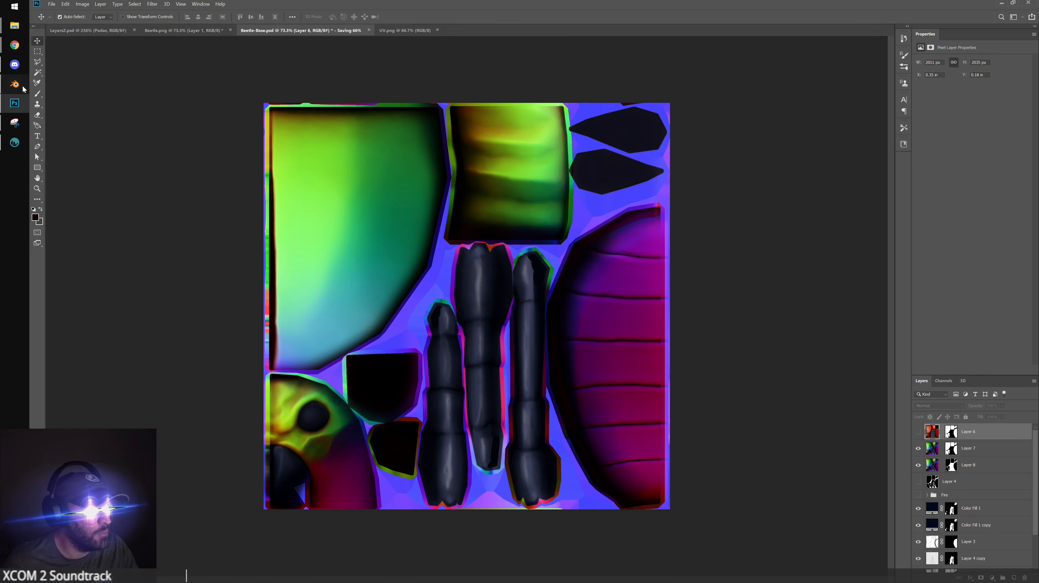
Switch to Blender and replace the material's base color image with the newly saved Beetle_normalobj.png
click(14, 83)
click(565, 245)
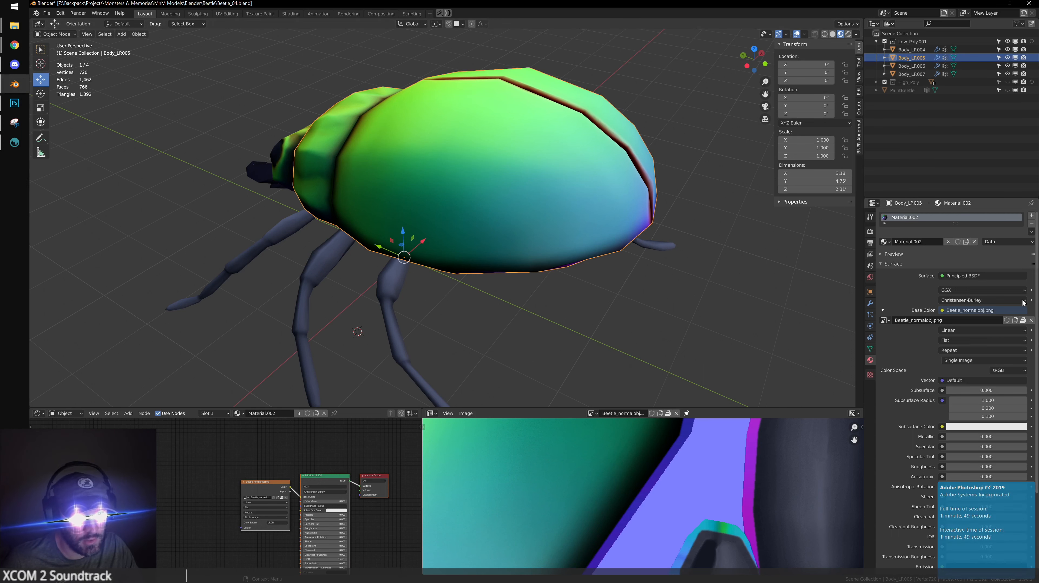
click(1031, 321)
click(1029, 321)
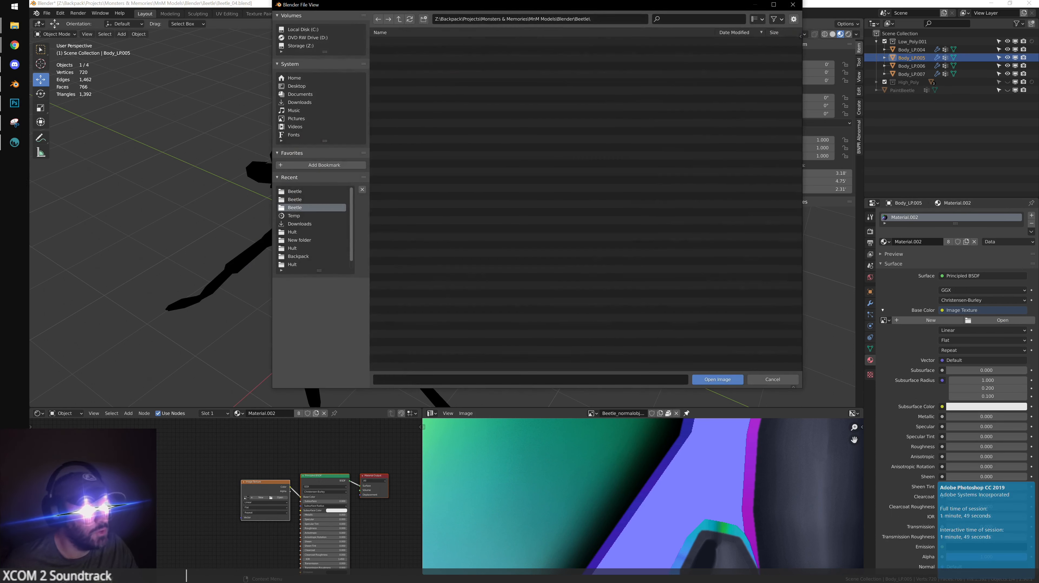
drag(551, 236, 553, 237)
click(723, 380)
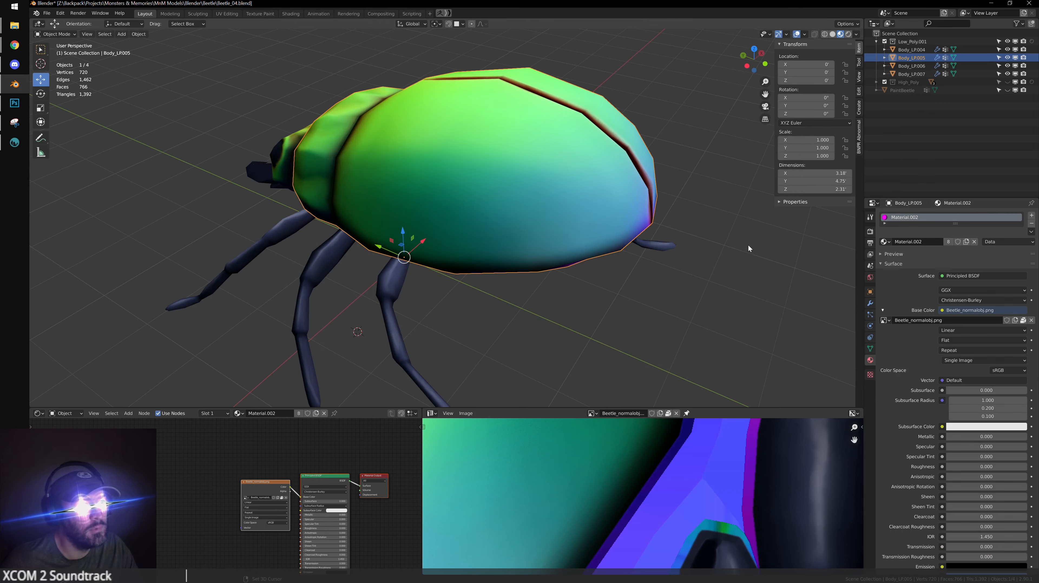
Deselect the beetle and examine its retextured shell, head and legs from several angles
click(749, 246)
alt+drag(749, 247, 570, 247)
middle_drag(571, 250, 624, 235)
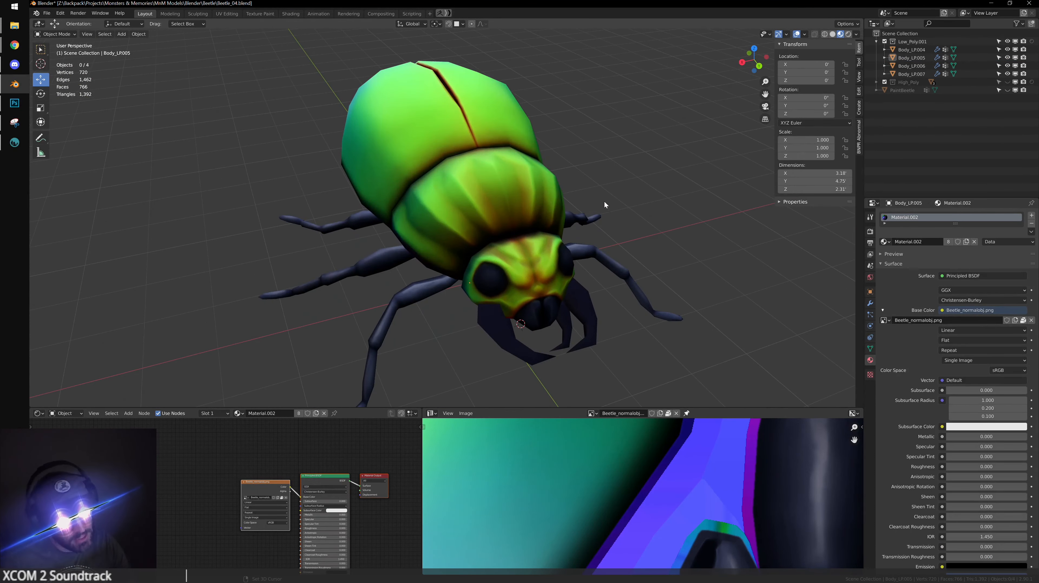
middle_drag(604, 200, 404, 192)
Return to Photoshop, hide Layer 7 and compare the texture with Layer 8 shown and hidden
click(14, 109)
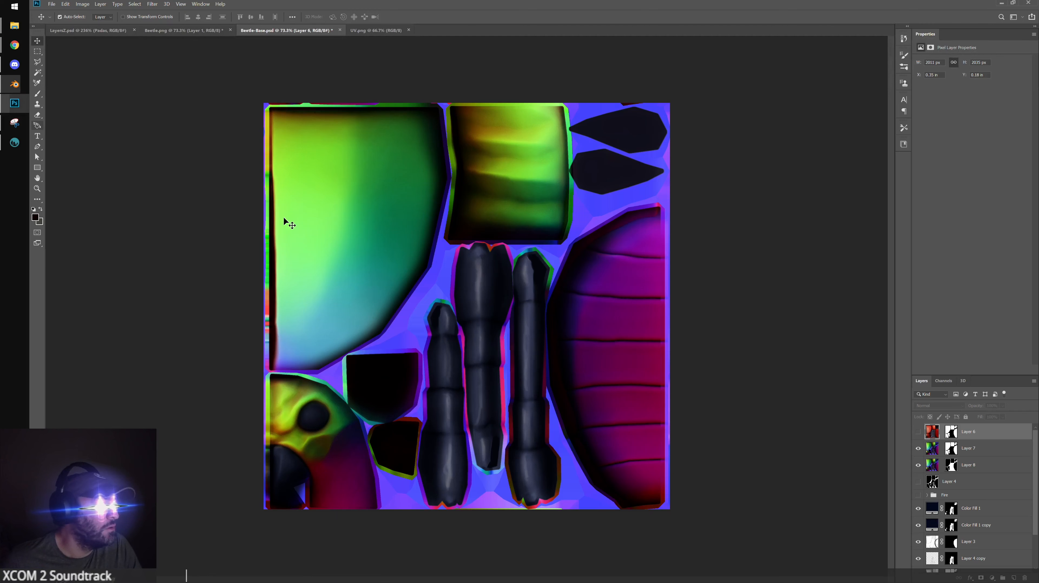
click(919, 448)
click(919, 465)
click(918, 465)
click(918, 466)
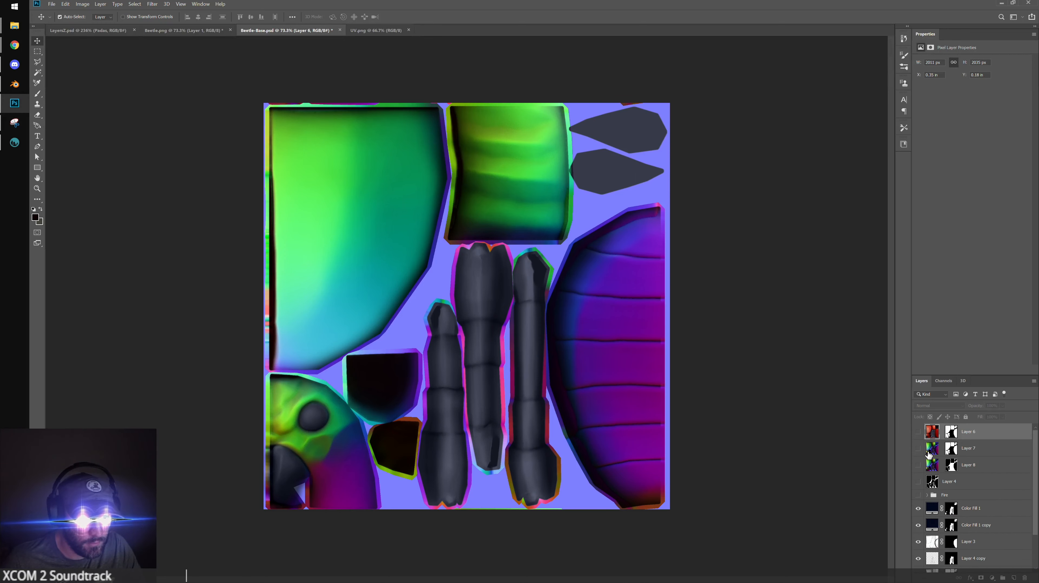
click(919, 465)
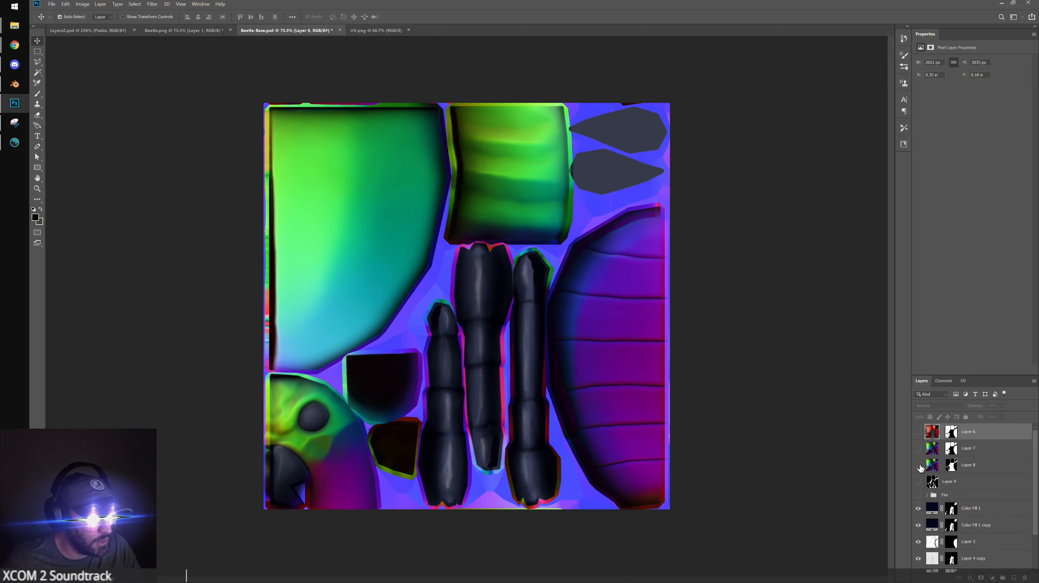
click(918, 465)
click(919, 465)
click(918, 465)
scroll(938, 501, down, 1)
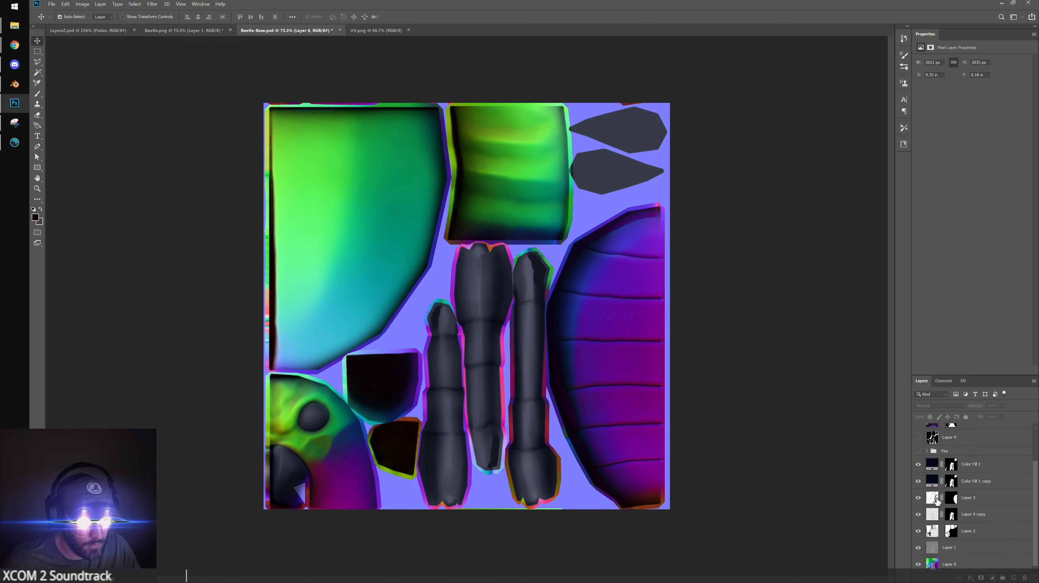
Compare the texture with Layer 7 shown and hidden, leaving the layer visible
scroll(935, 533, up, 1)
click(919, 449)
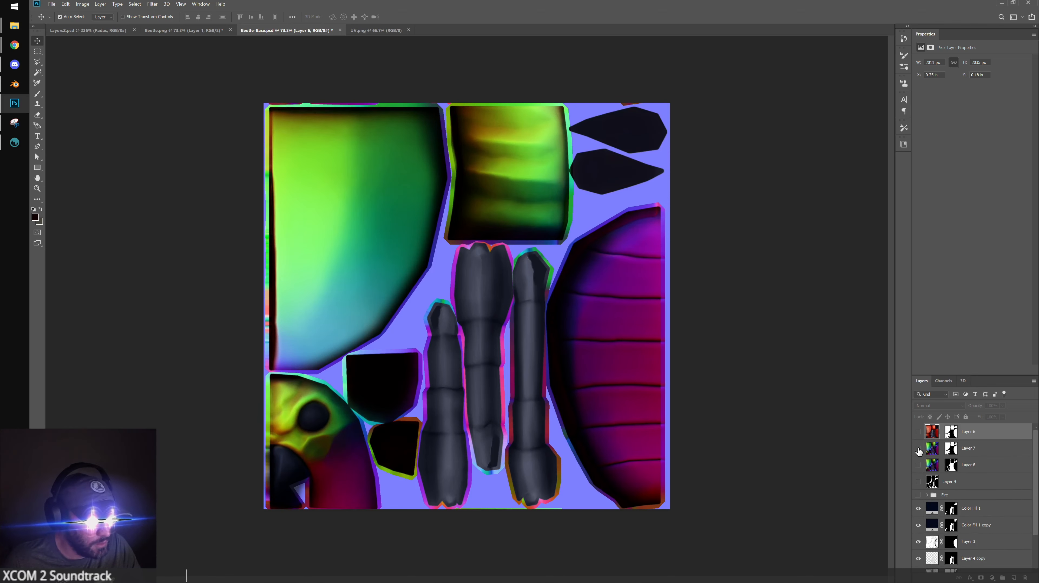
click(919, 449)
click(919, 449)
click(919, 449)
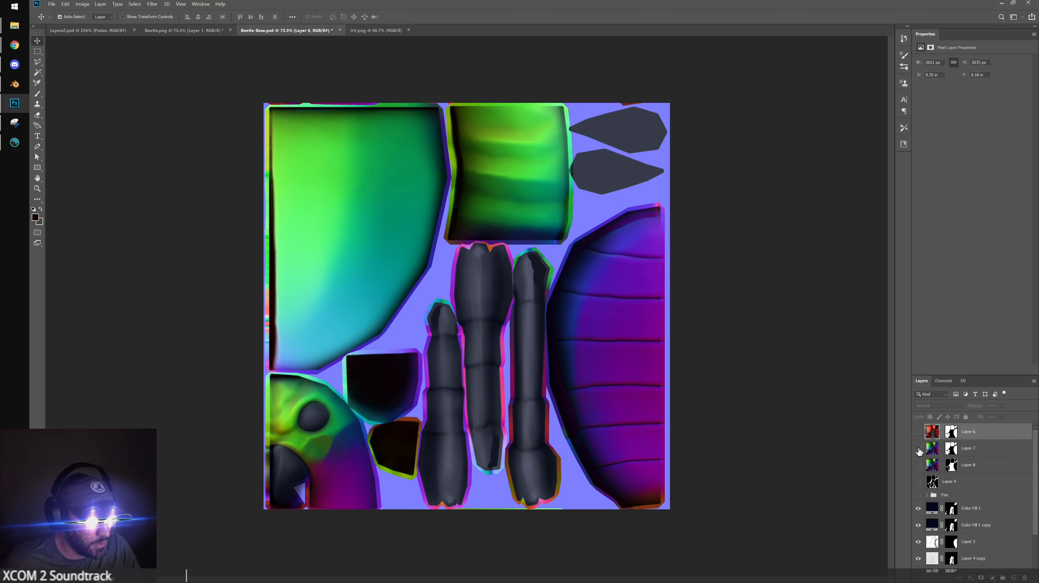
click(919, 449)
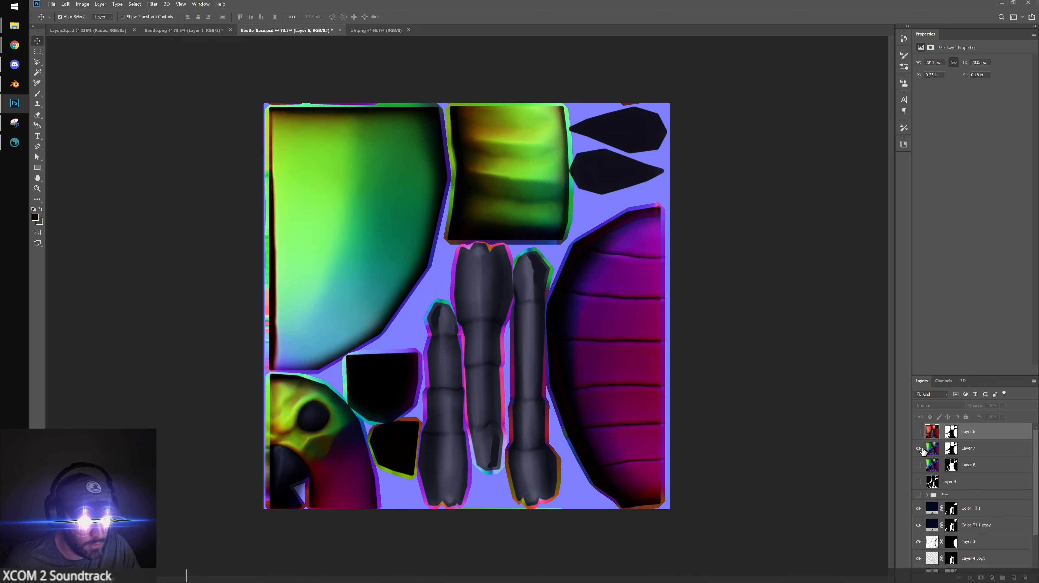
Select Layer 7's mask and check the combined effect of Layers 7 and 8, leaving both layers visible
click(952, 449)
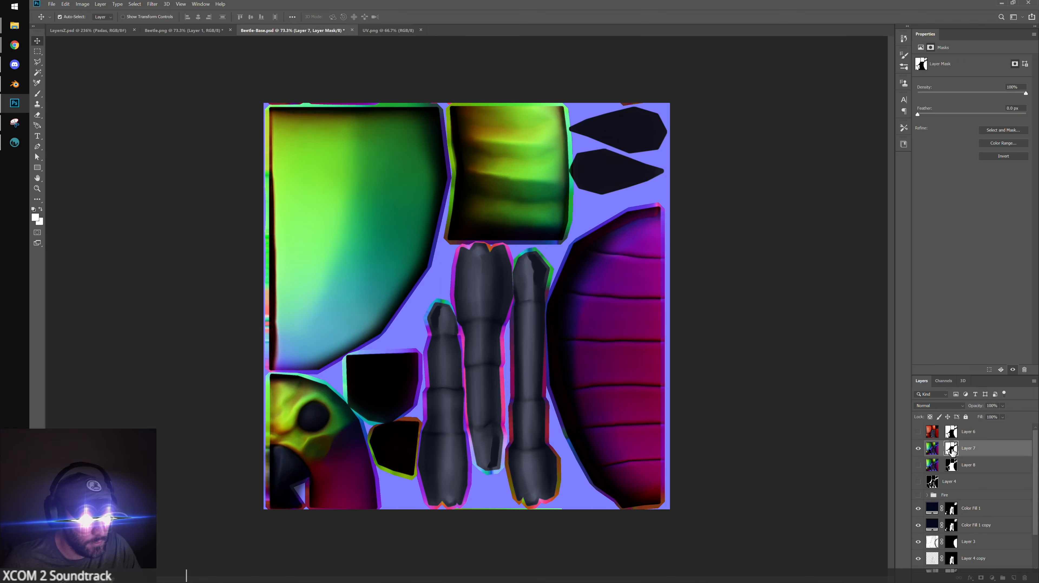
alt+scroll(699, 424, up, 1)
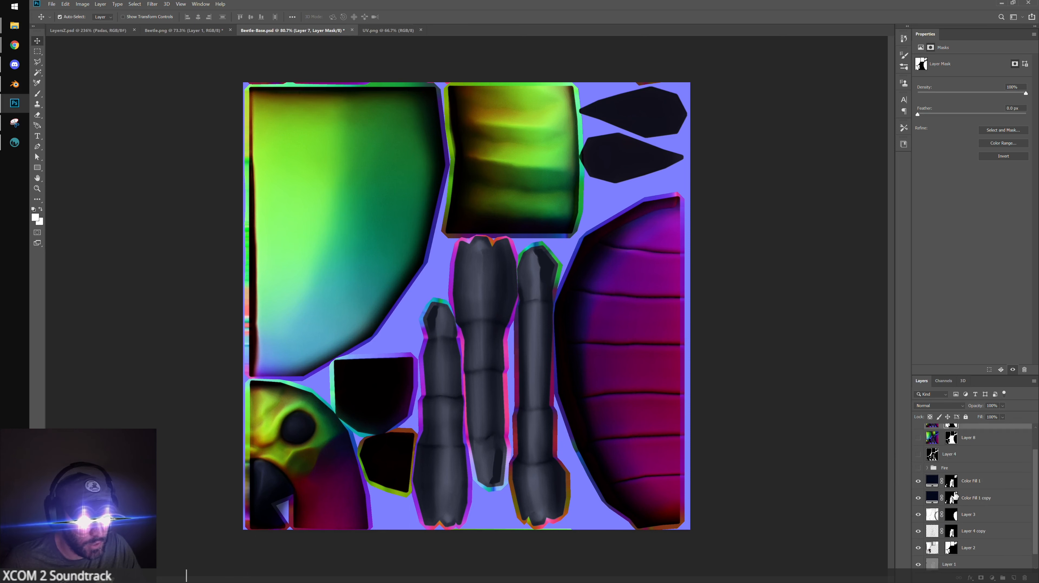
click(919, 466)
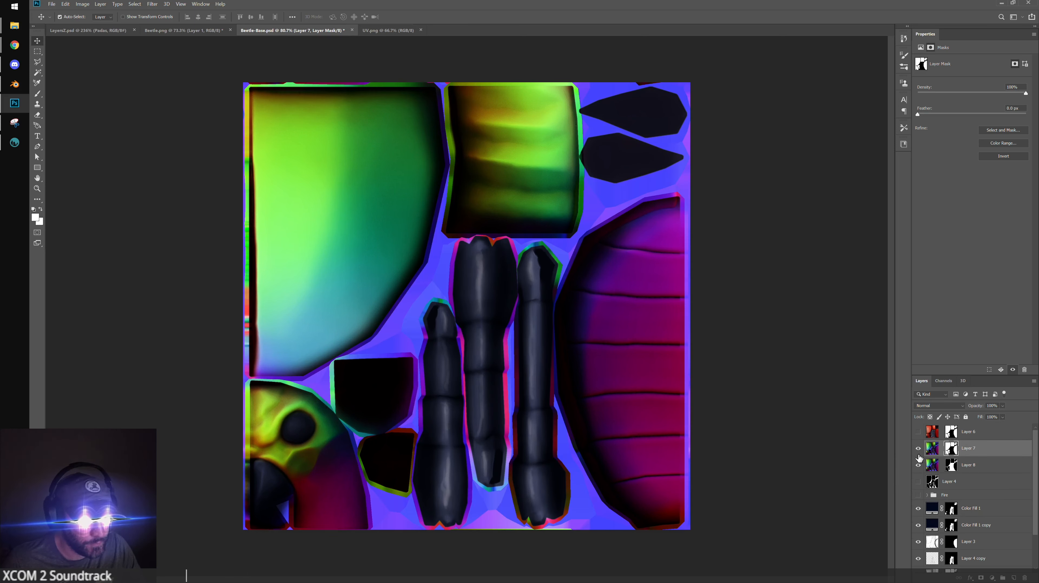
click(919, 448)
click(919, 466)
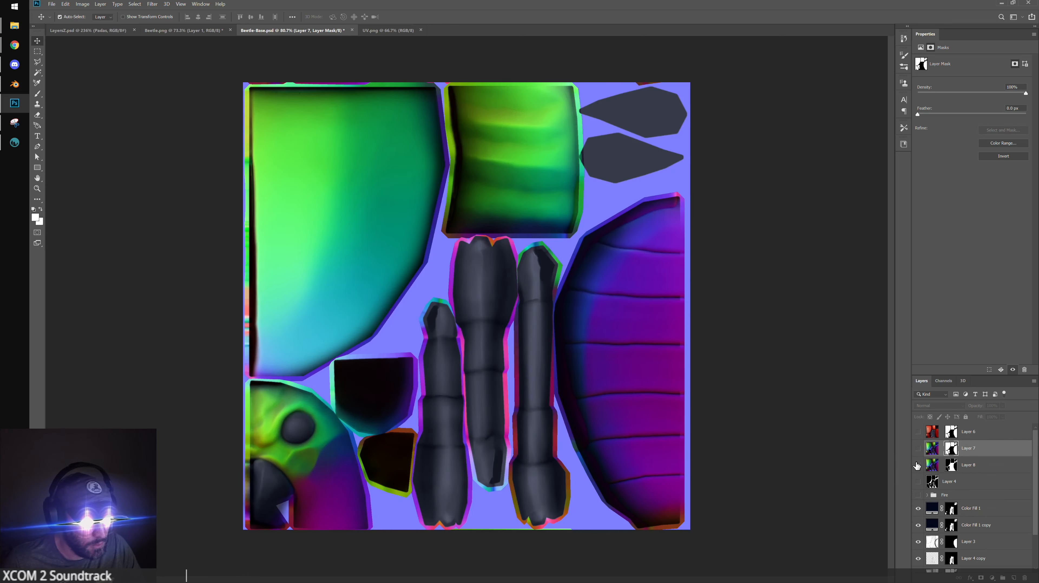
click(919, 465)
click(918, 448)
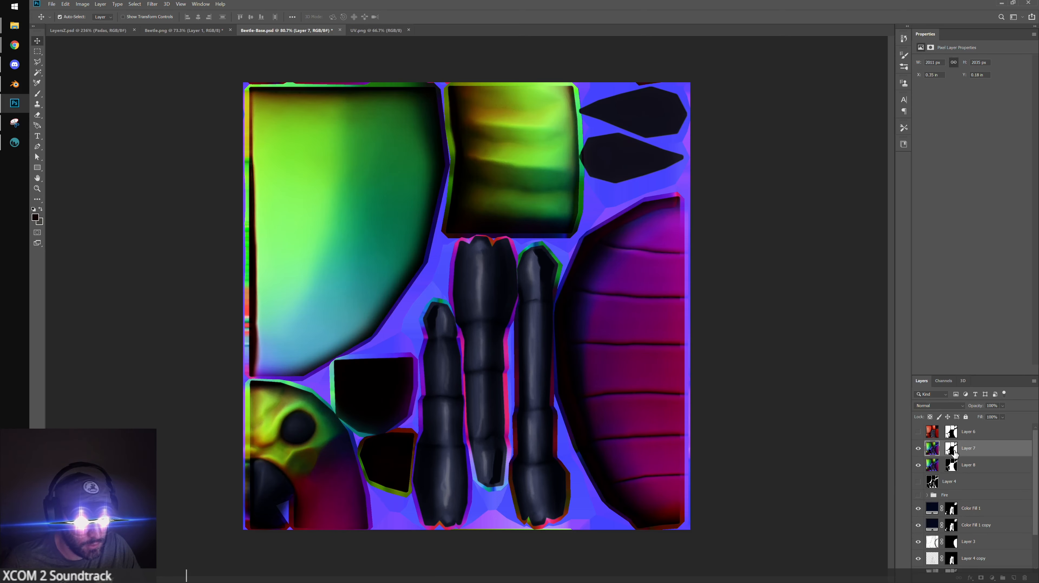
Display Layer 7's mask alone, select the head and adjoining small islands with the Magic Wand, and expand the selection by 3 pixels
alt+click(953, 451)
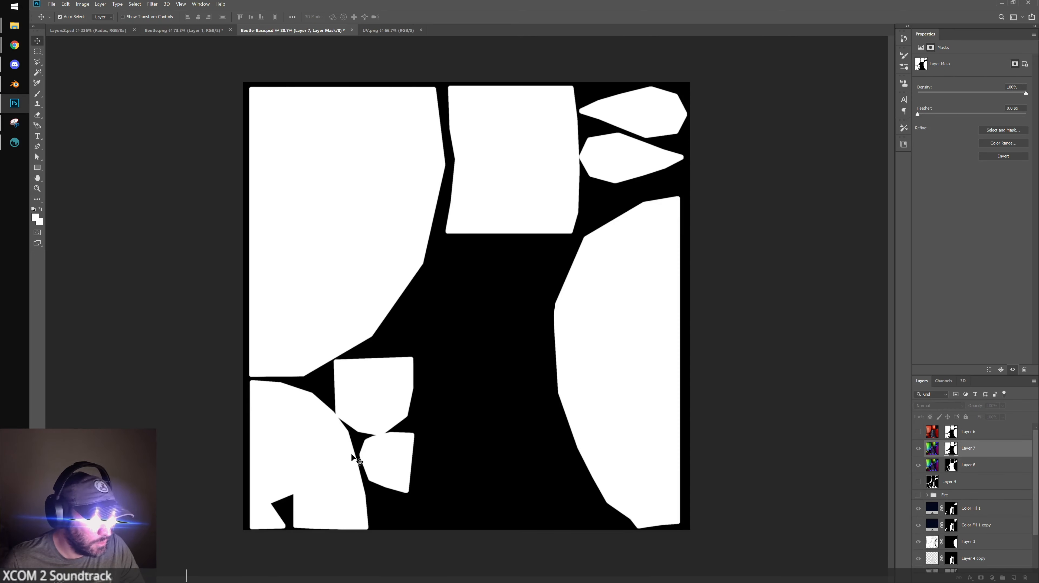
key(w)
click(366, 400)
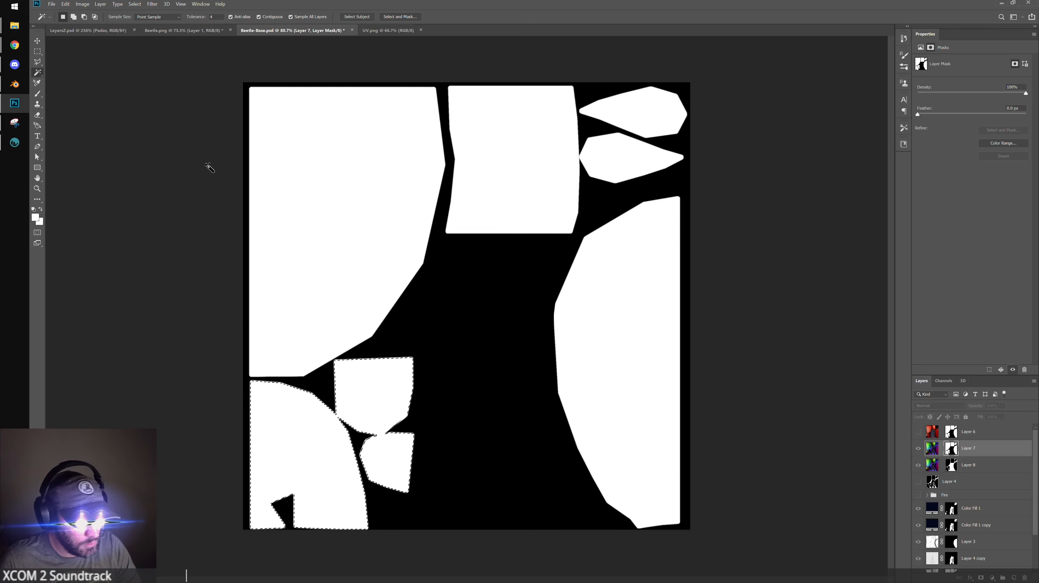
click(168, 4)
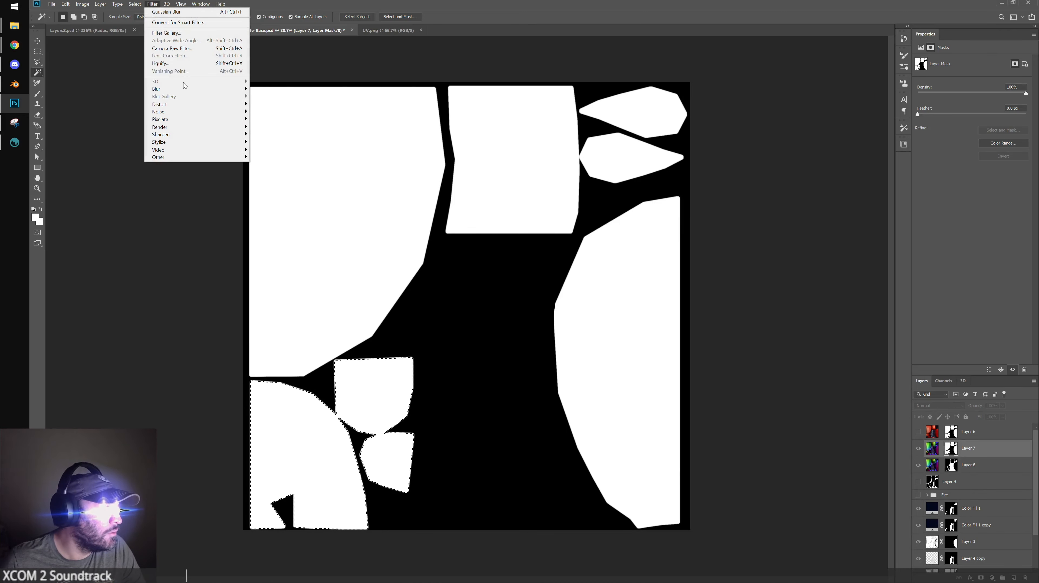
mouse_move(137, 4)
mouse_move(180, 111)
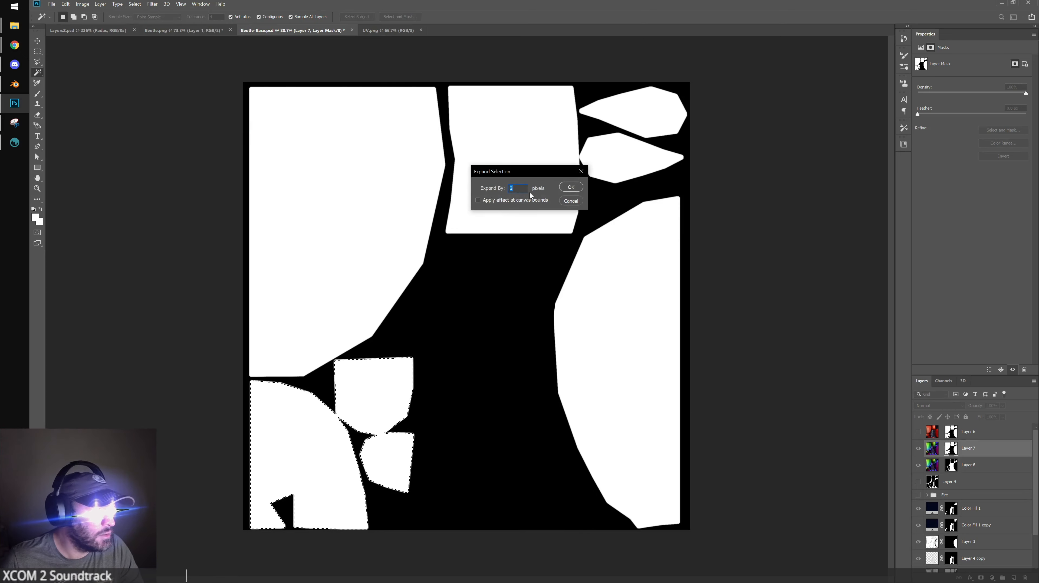
click(570, 189)
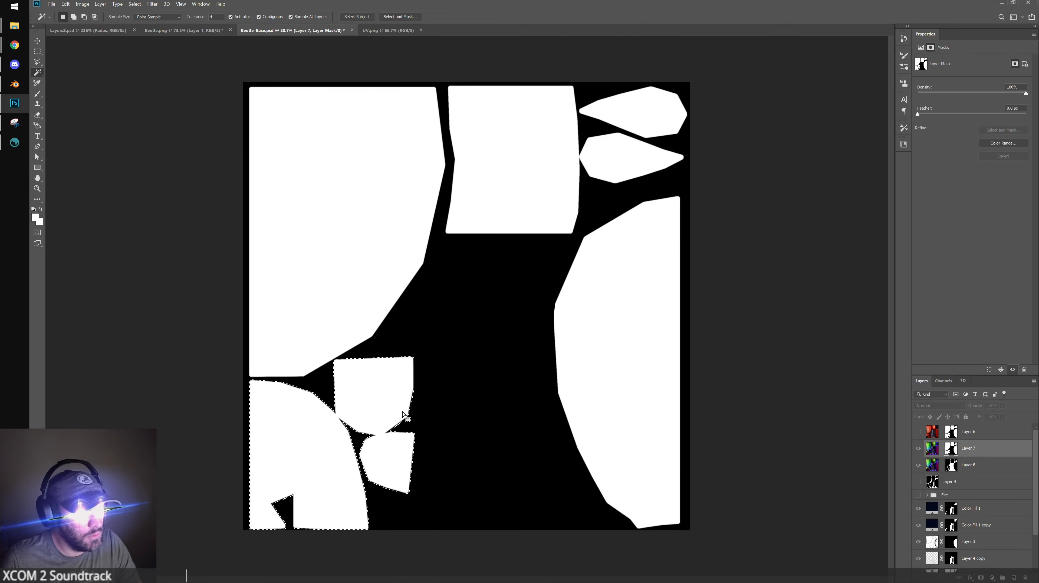
Fill the selected islands on Layer 7's mask with black, deselect, and return to the normal texture view
right_click(385, 406)
click(403, 505)
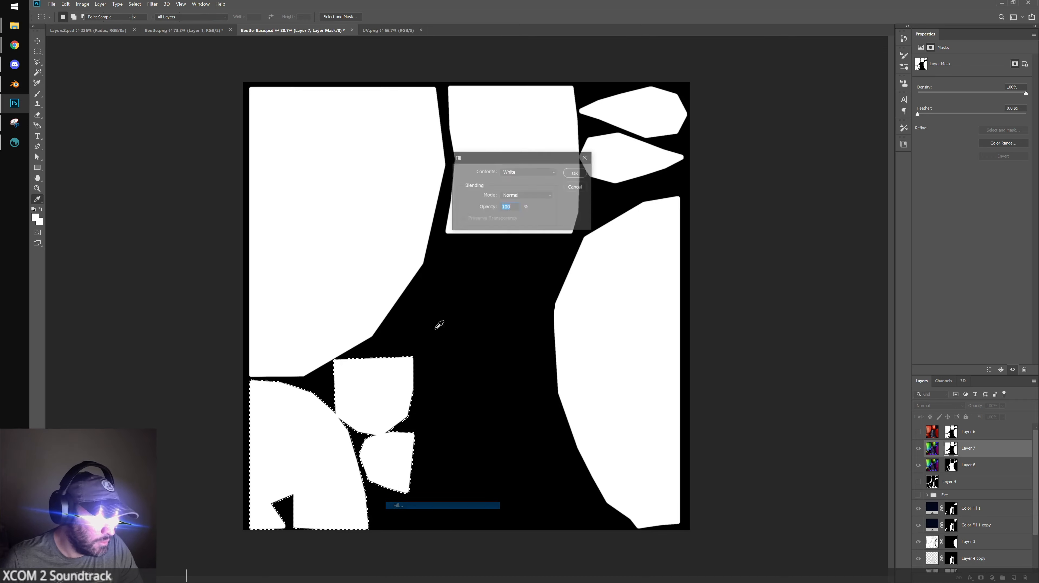
click(528, 172)
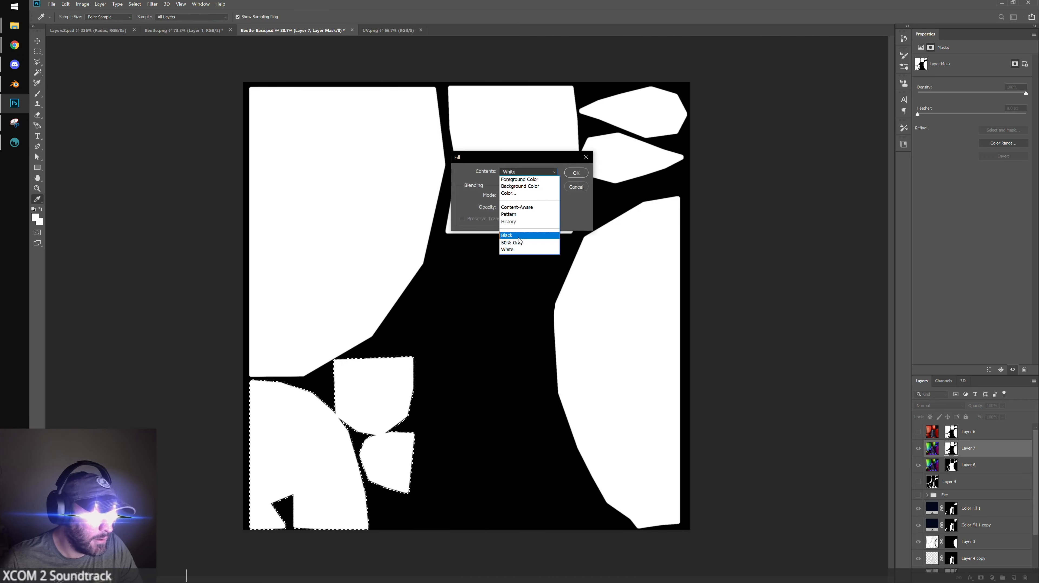
click(518, 236)
key(Return)
key(m)
key(ctrl+d)
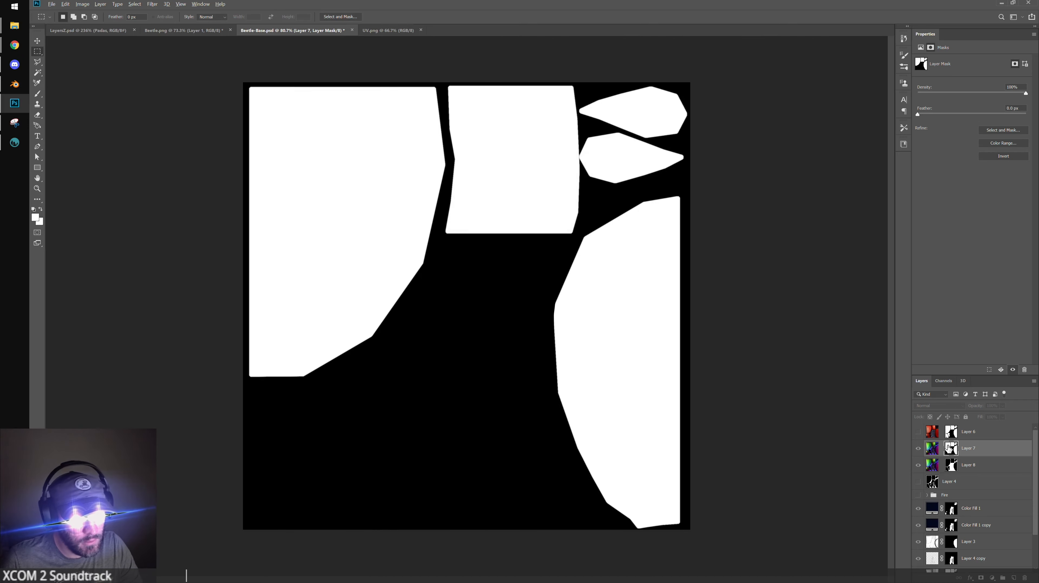
alt+click(948, 446)
Compare the texture with Layer 6 shown and hidden, leave it visible, and select its layer mask around the head and small islands
click(917, 431)
click(916, 431)
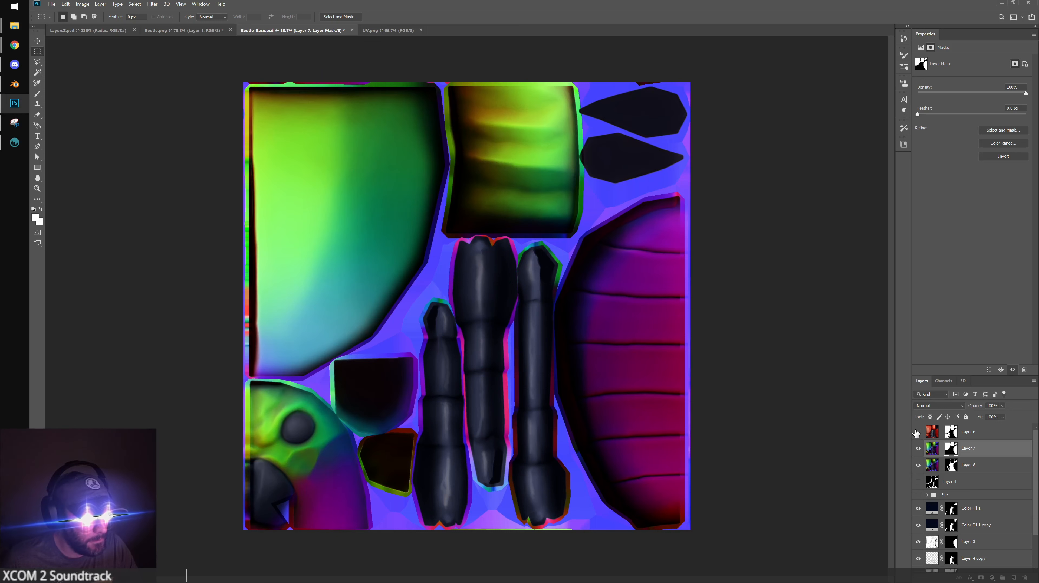
click(918, 432)
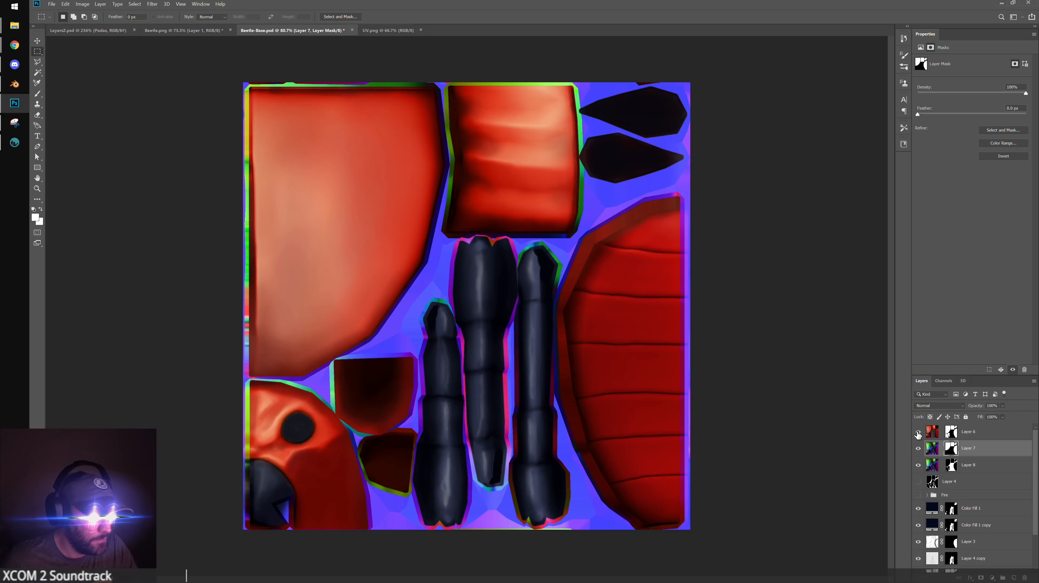
click(918, 432)
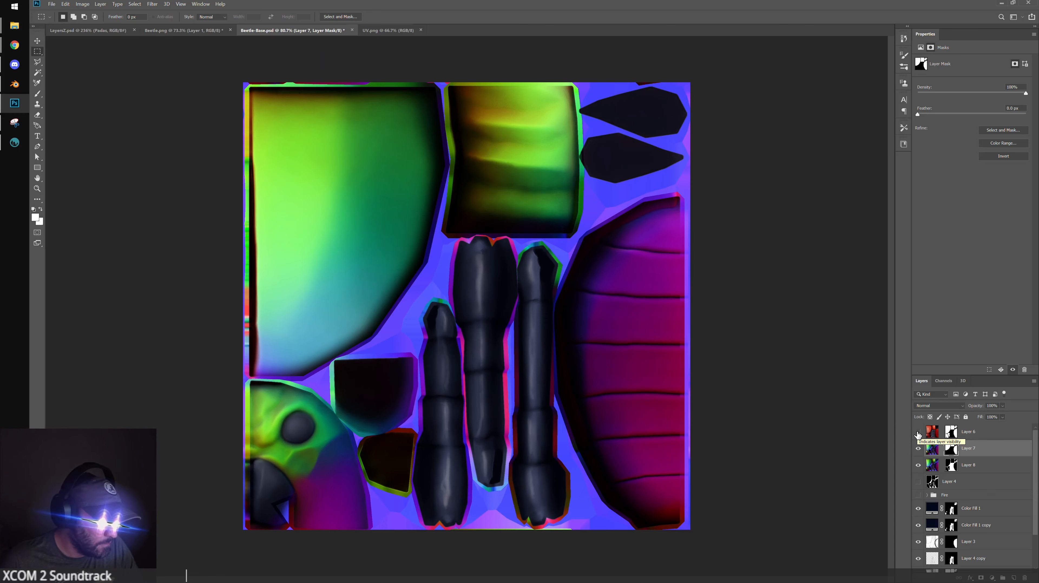
click(918, 433)
click(948, 434)
alt+scroll(495, 413, up, 9)
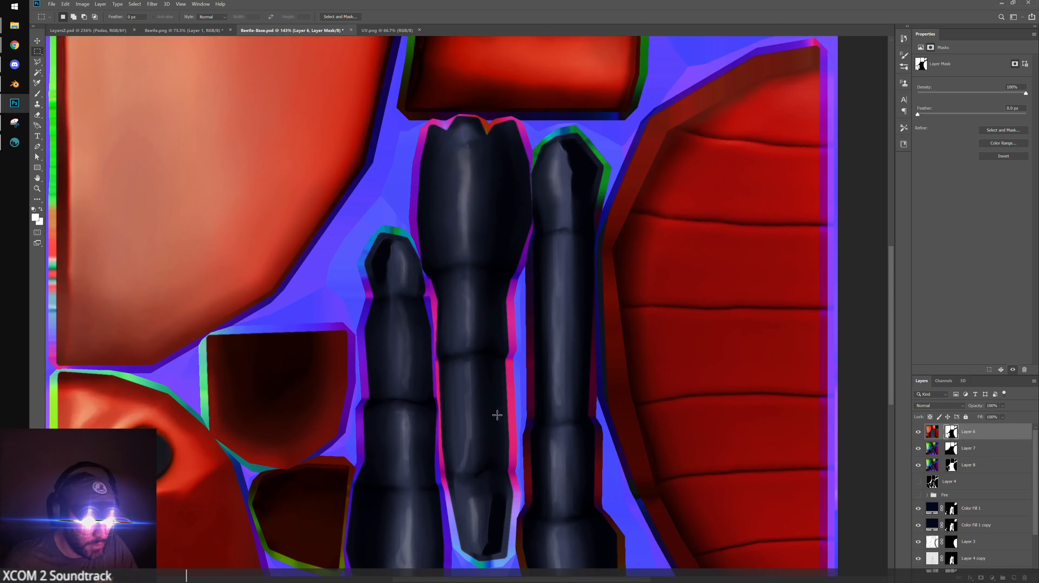
drag(258, 390, 498, 326)
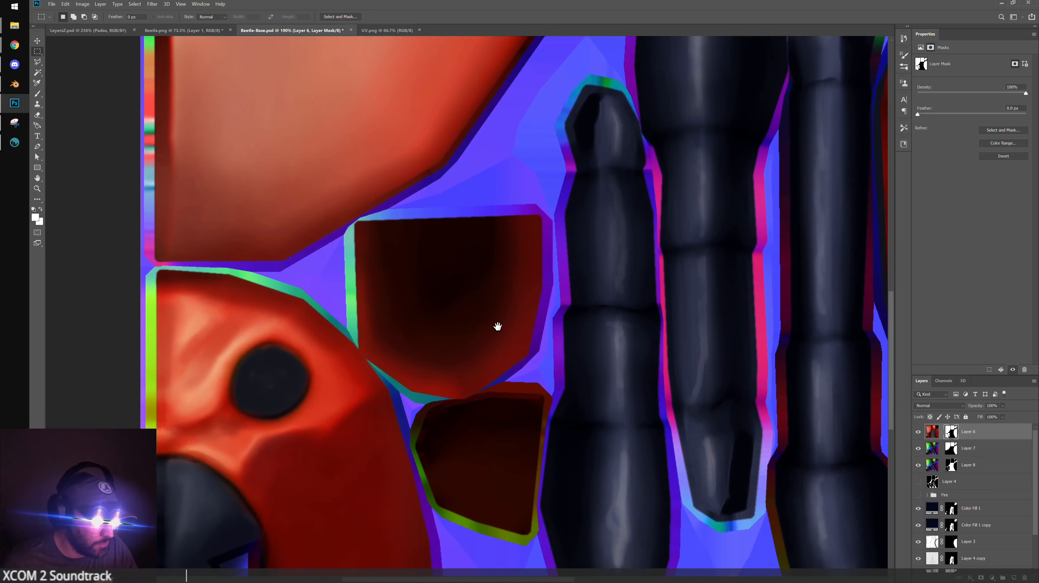
Examine the beetle's head and mandibles up close in Blender and return to Photoshop
click(14, 84)
scroll(540, 283, up, 4)
middle_drag(541, 284, 201, 219)
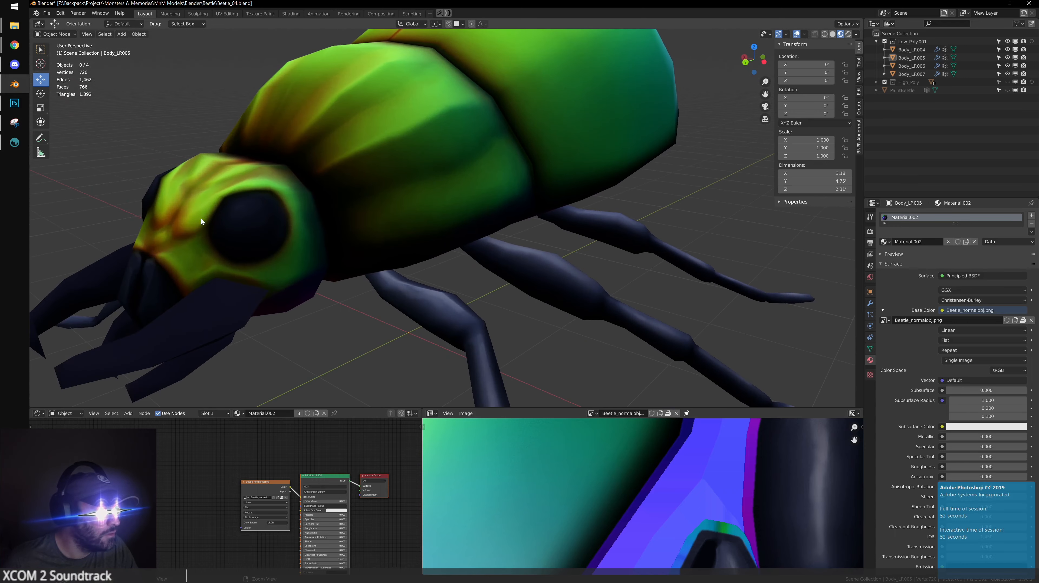
click(15, 103)
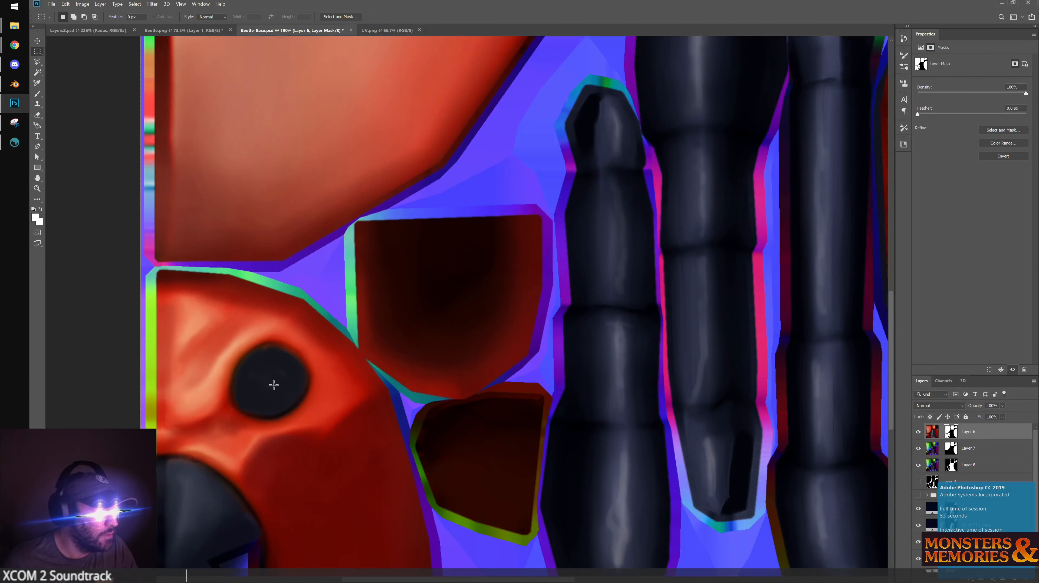
Paint black with the Brush on Layer 6's mask over the centre and lower part of the dark eye
alt+scroll(269, 391, up, 10)
drag(244, 383, 336, 360)
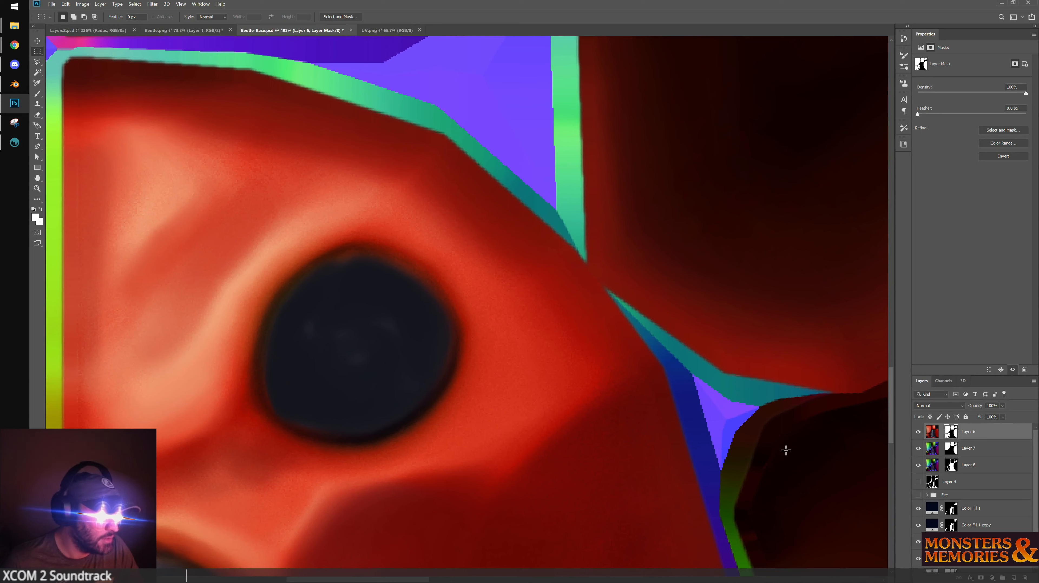
alt+scroll(457, 372, up, 2)
key(b)
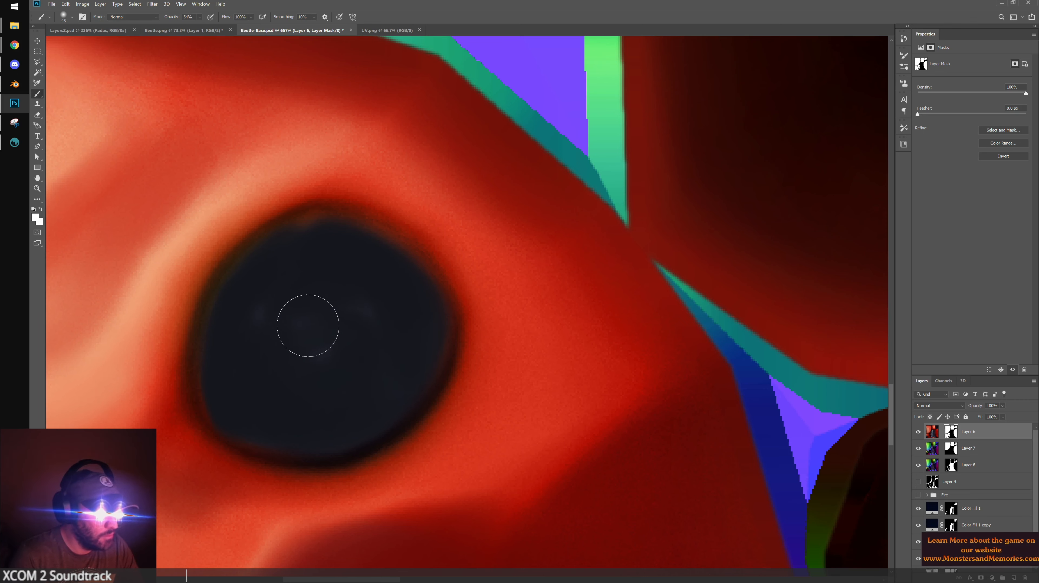
key(x)
mouse_move(346, 318)
mouse_down()
mouse_move(332, 309)
mouse_move(255, 351)
mouse_up()
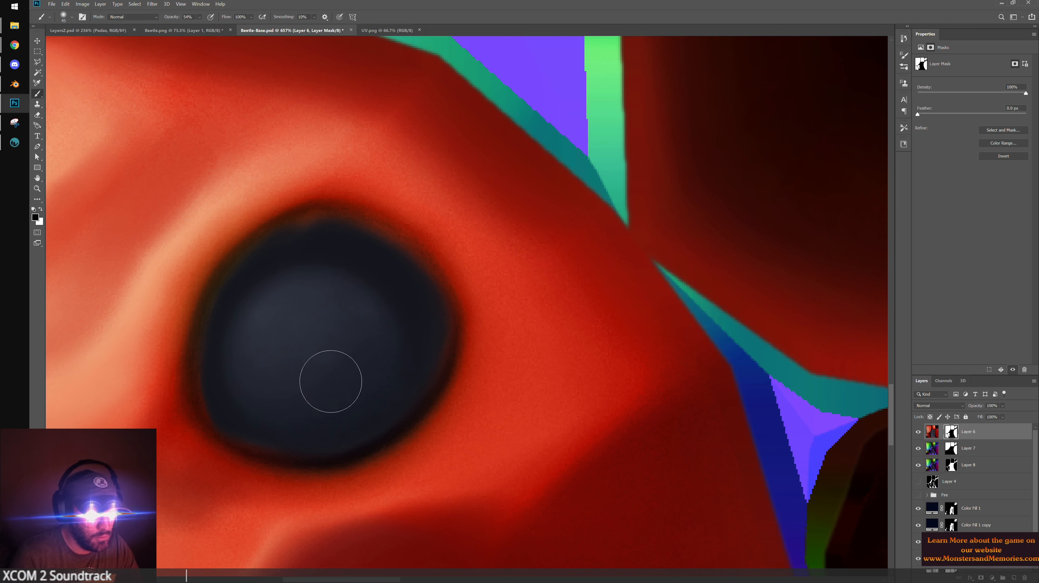
mouse_move(296, 382)
mouse_down()
mouse_move(288, 290)
mouse_move(390, 282)
mouse_move(408, 355)
mouse_move(344, 420)
mouse_up()
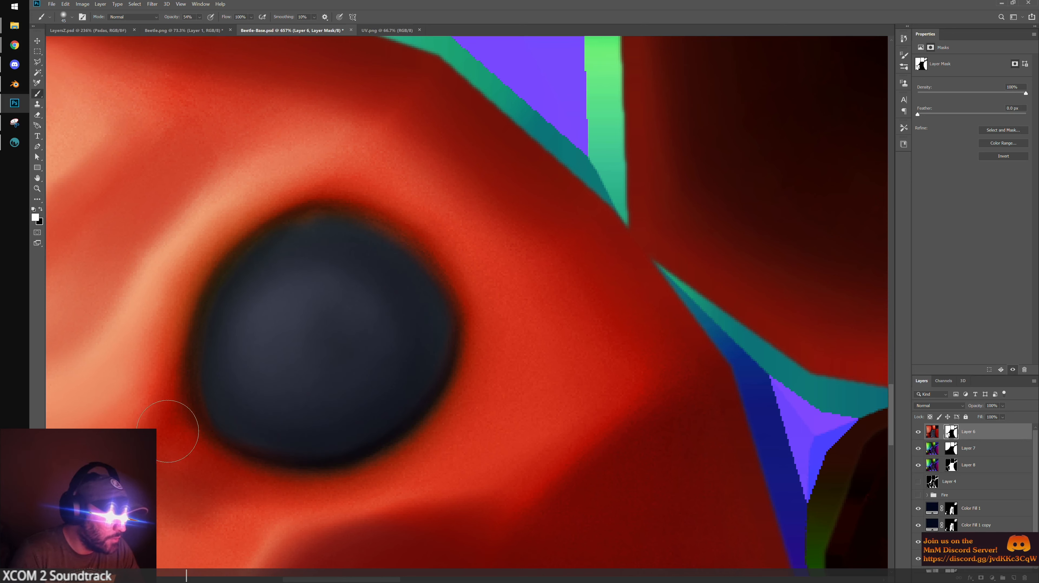
Refine the eye on Layer 6's mask with alternating white and black brush strokes to even out its shading
mouse_move(234, 195)
mouse_down()
mouse_move(360, 420)
mouse_move(330, 350)
mouse_up()
key(x)
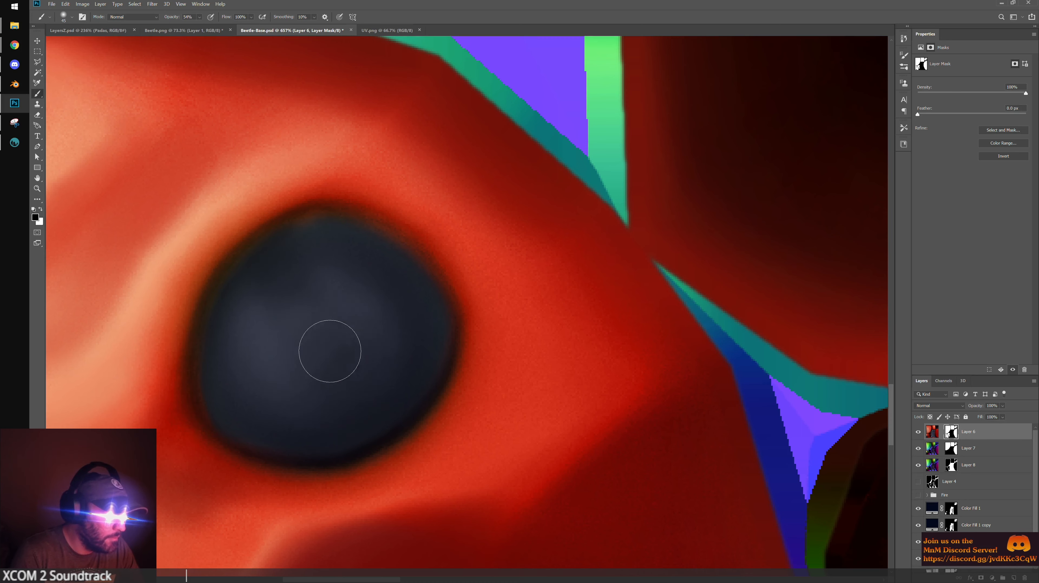
mouse_move(286, 306)
mouse_down()
mouse_move(341, 265)
mouse_move(273, 346)
mouse_up()
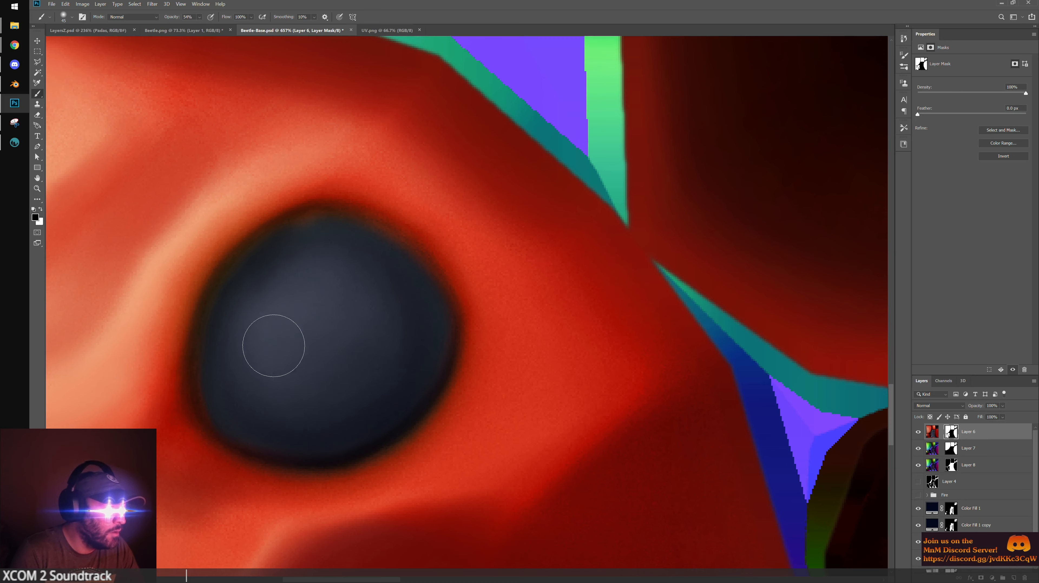
mouse_move(310, 314)
mouse_down()
mouse_move(282, 285)
mouse_move(292, 339)
mouse_up()
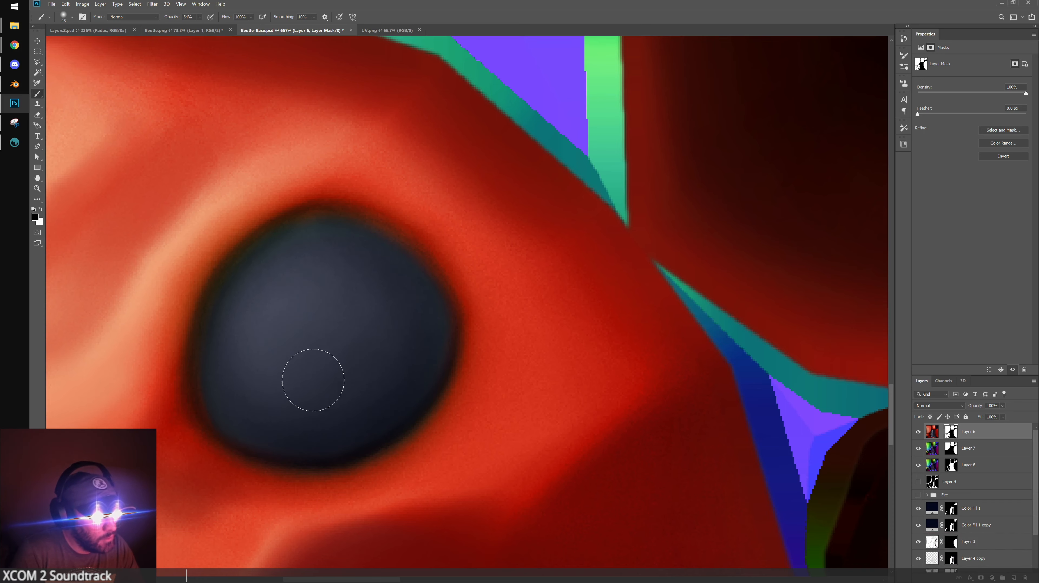
alt+scroll(362, 232, down, 5)
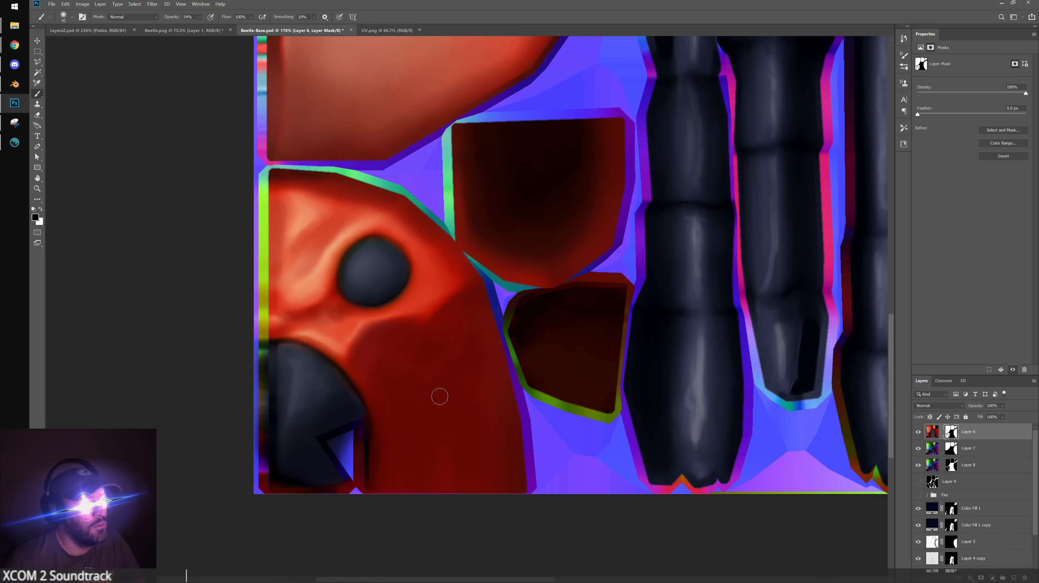
alt+scroll(440, 397, up, 2)
alt+scroll(513, 372, down, 4)
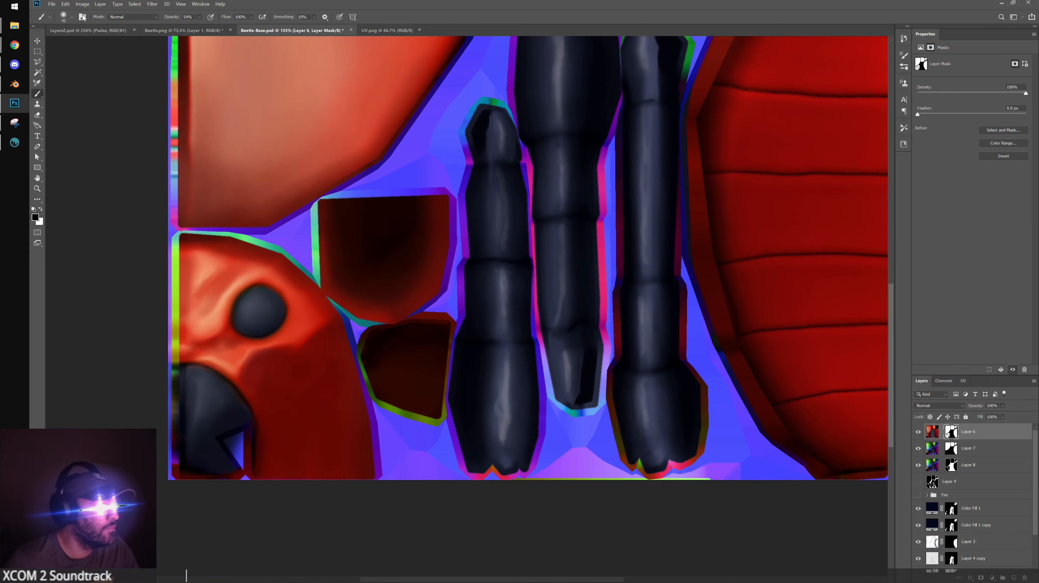
Try to save the texture in PNG format over the existing Beetle.png
click(52, 4)
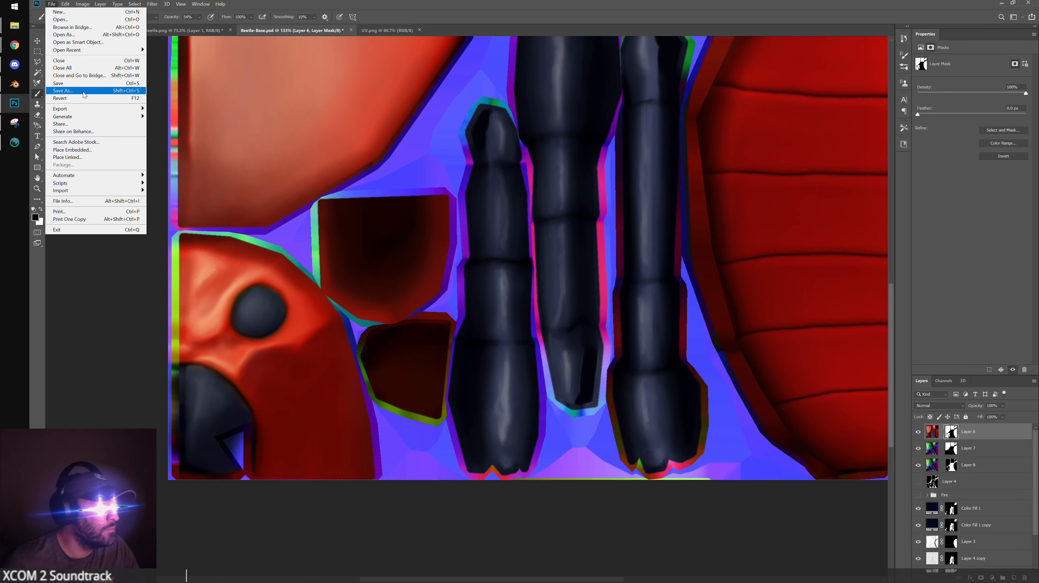
click(71, 100)
click(231, 180)
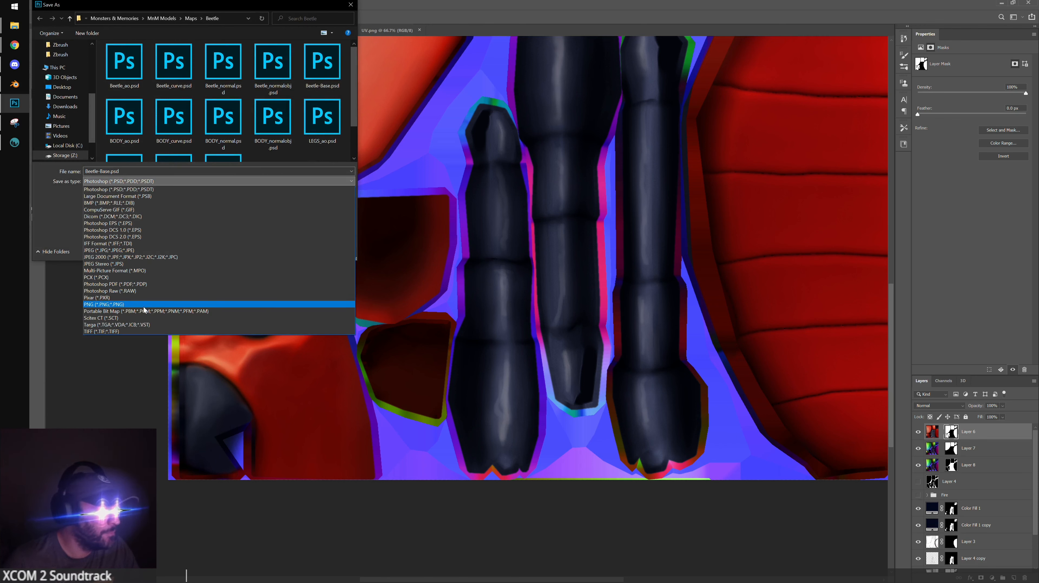
click(252, 304)
click(124, 65)
click(291, 251)
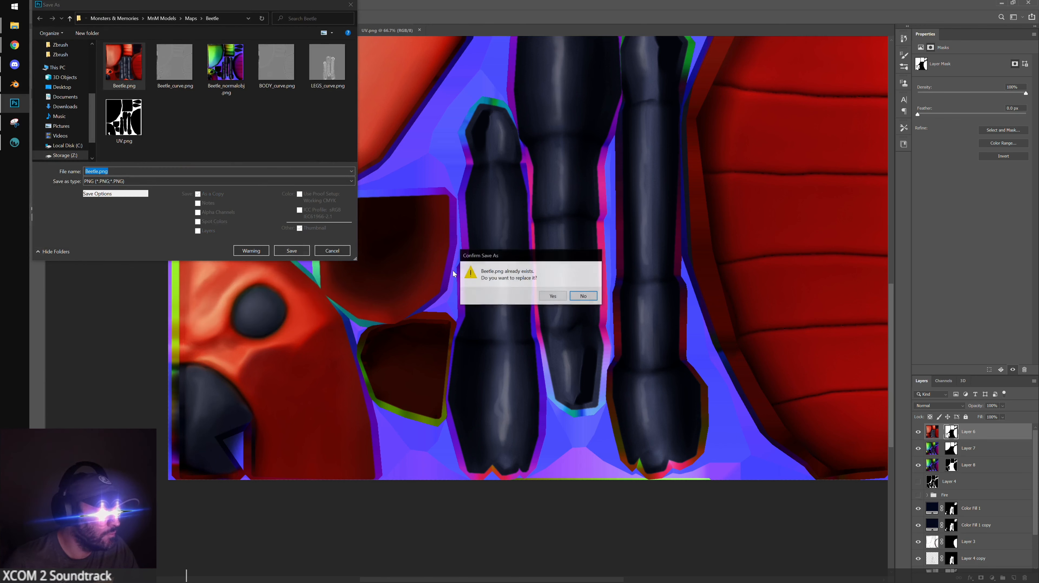
click(553, 297)
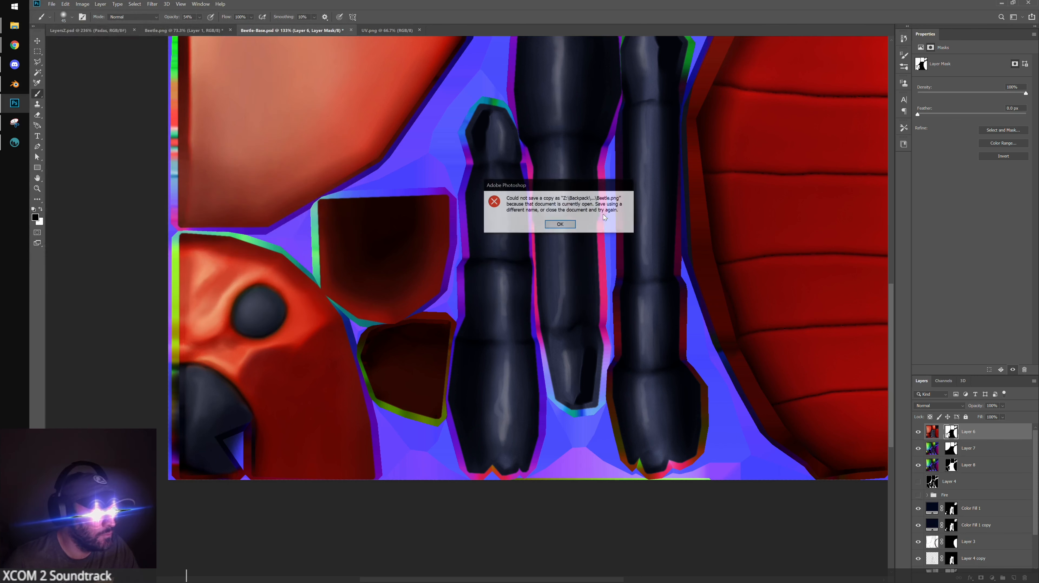
click(566, 226)
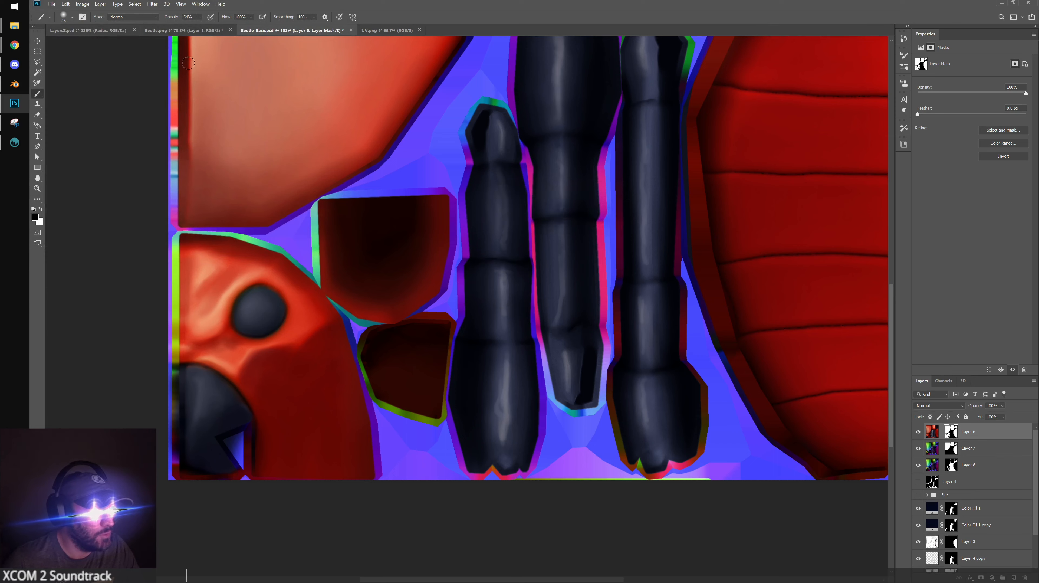
Close the open Beetle.png document without saving its changes
click(182, 32)
click(231, 30)
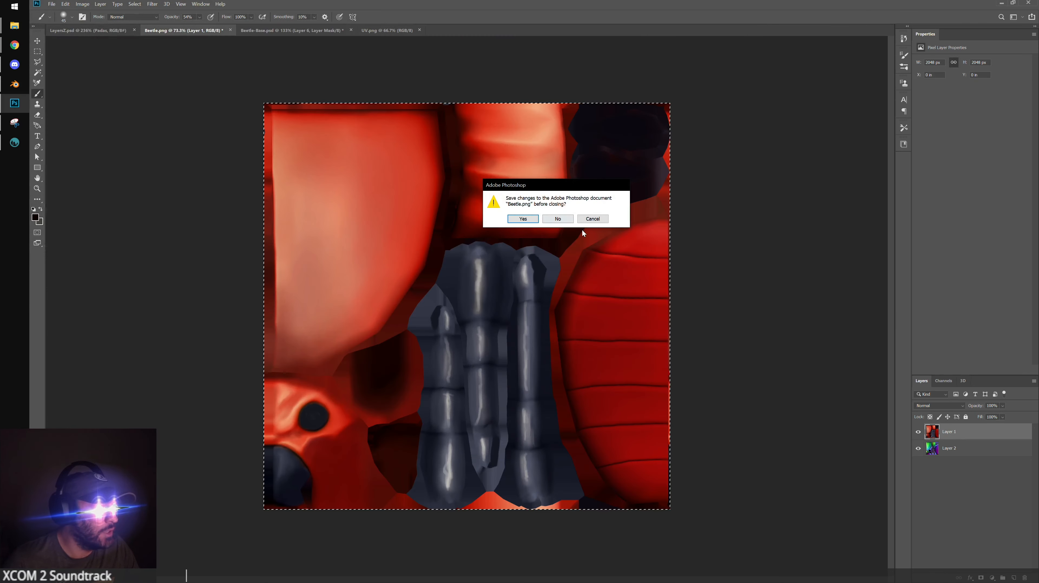
click(557, 218)
Save Beetle-Base as a PNG, replacing Beetle.png, with the large file size (fastest saving) option
click(52, 4)
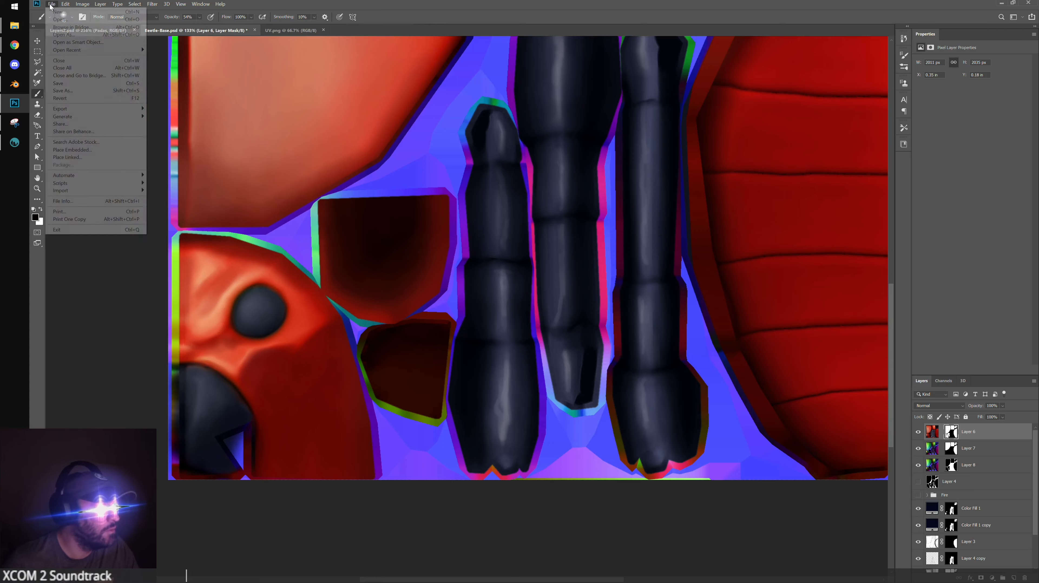
click(90, 102)
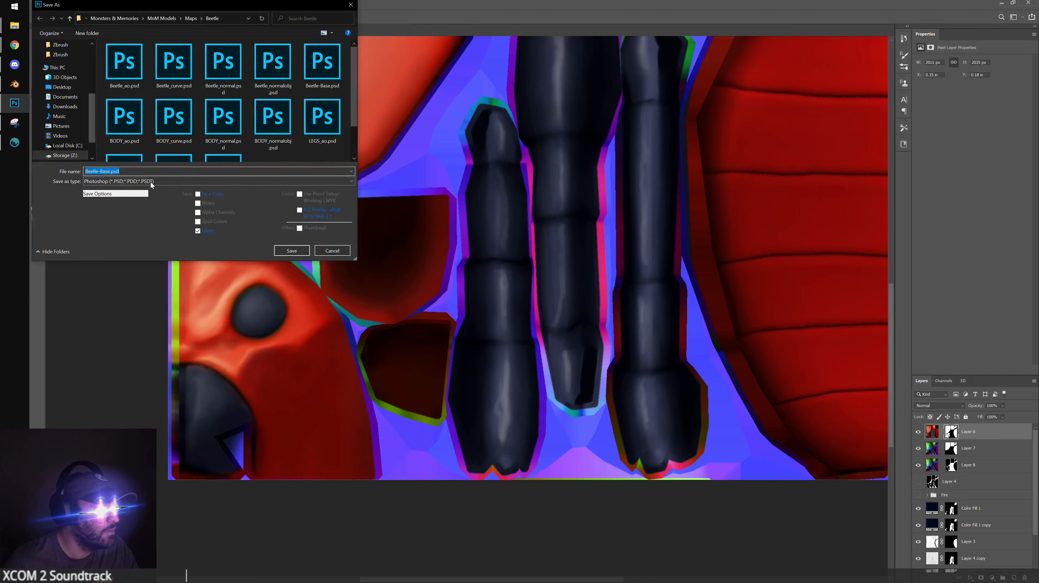
click(150, 181)
click(154, 303)
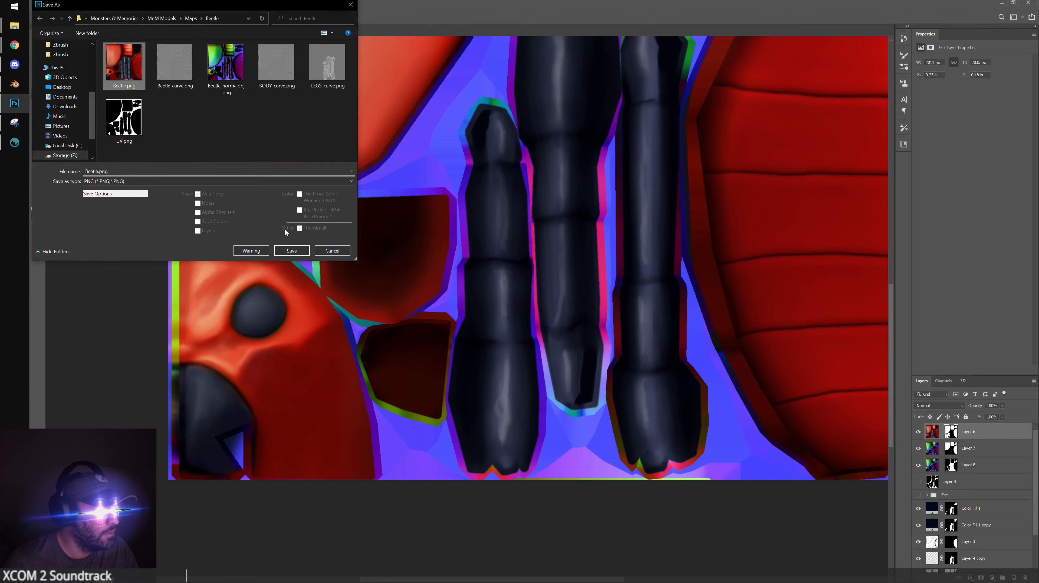
click(292, 251)
click(554, 298)
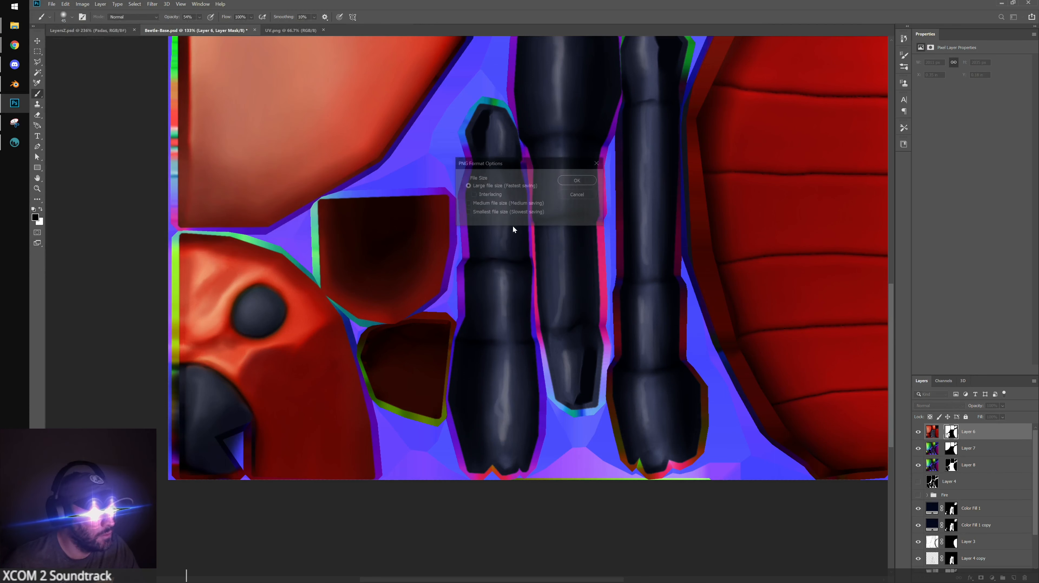
click(569, 180)
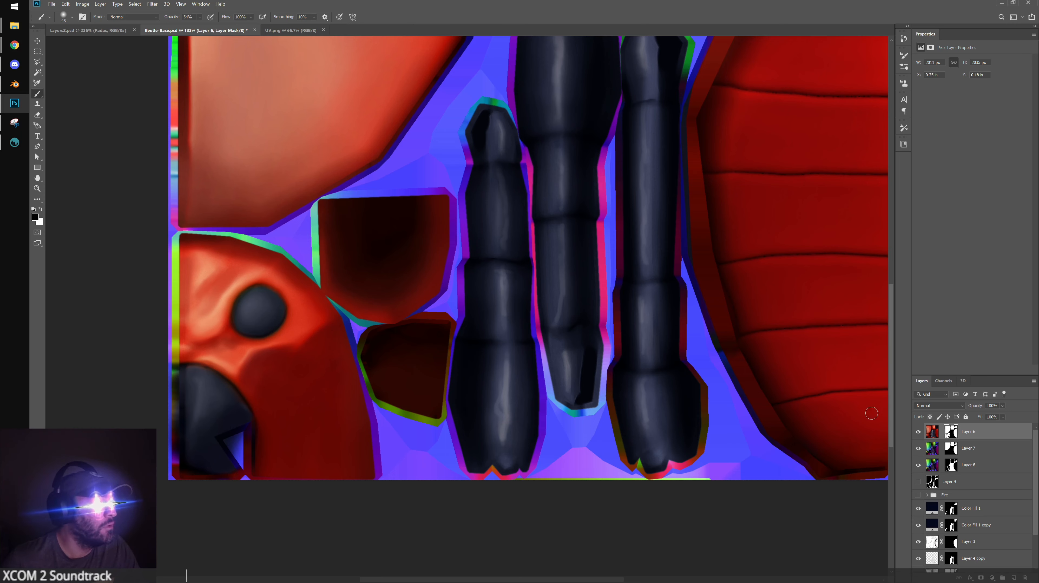
Hide Layer 6 and save the green-purple variant as a PNG with large file size, replacing Beetle_normalobj.png
click(919, 432)
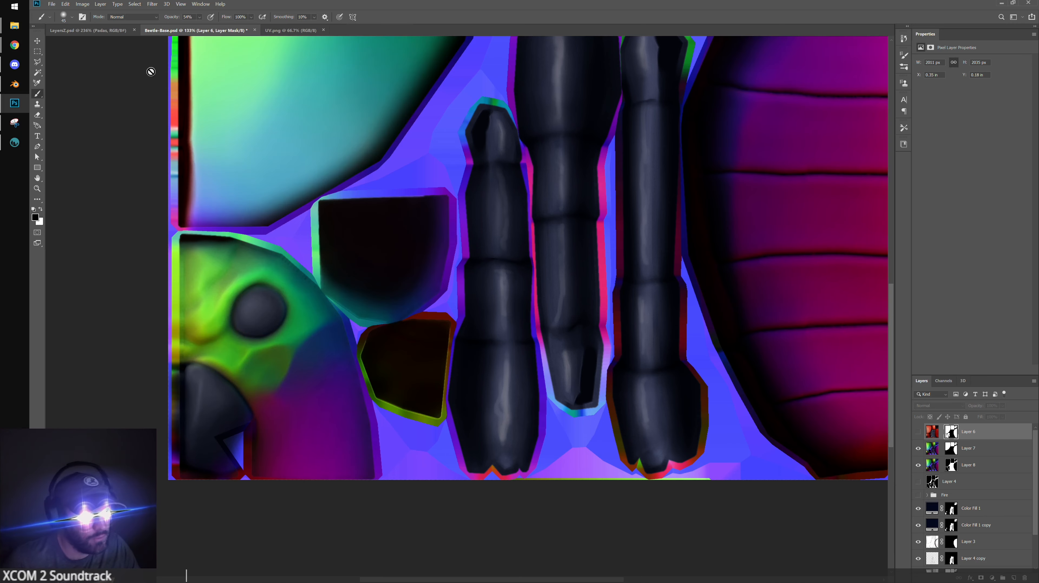
click(52, 4)
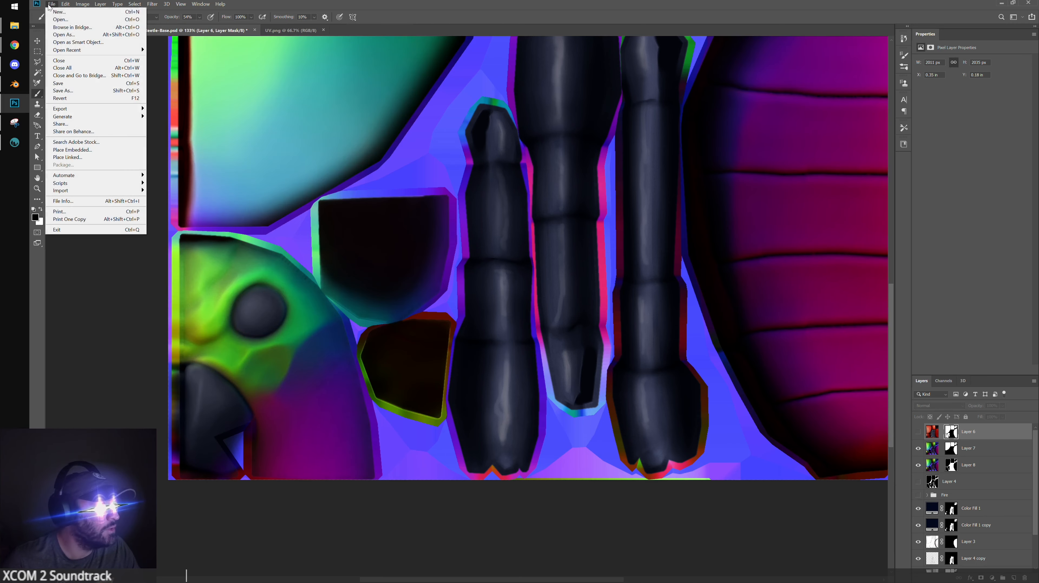
click(79, 90)
click(147, 181)
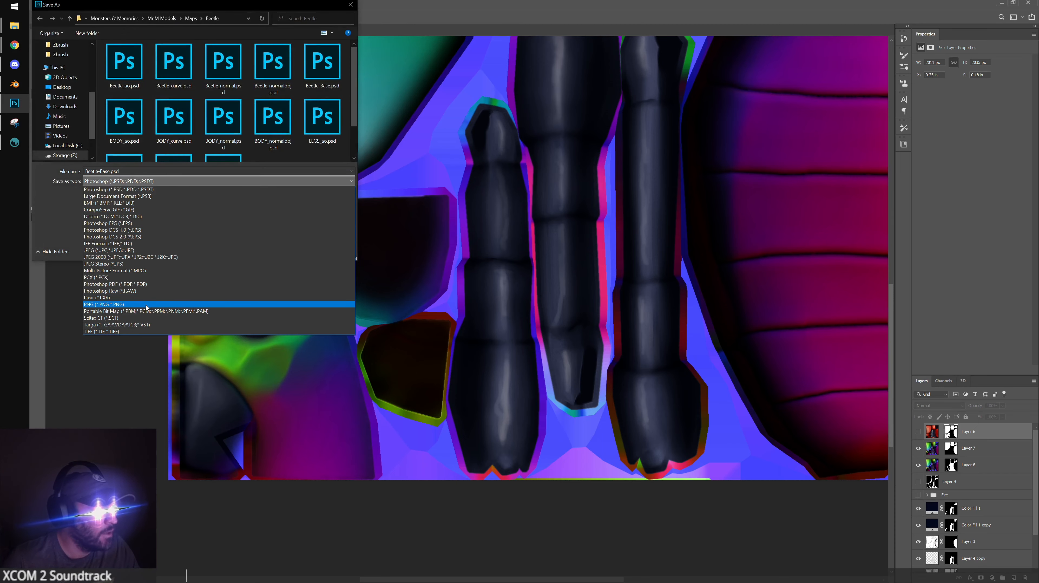
click(146, 304)
click(226, 67)
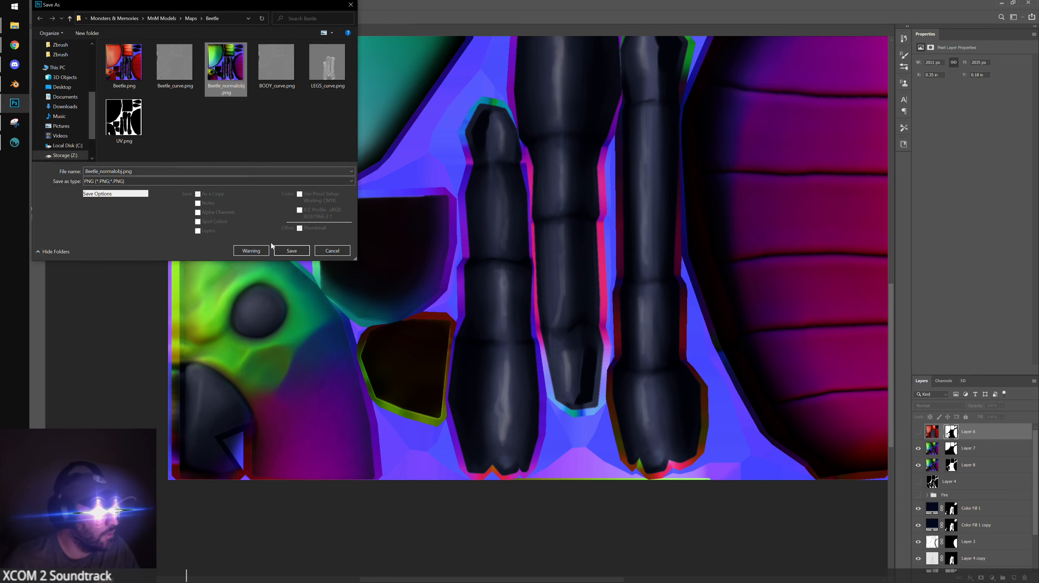
click(298, 253)
click(553, 297)
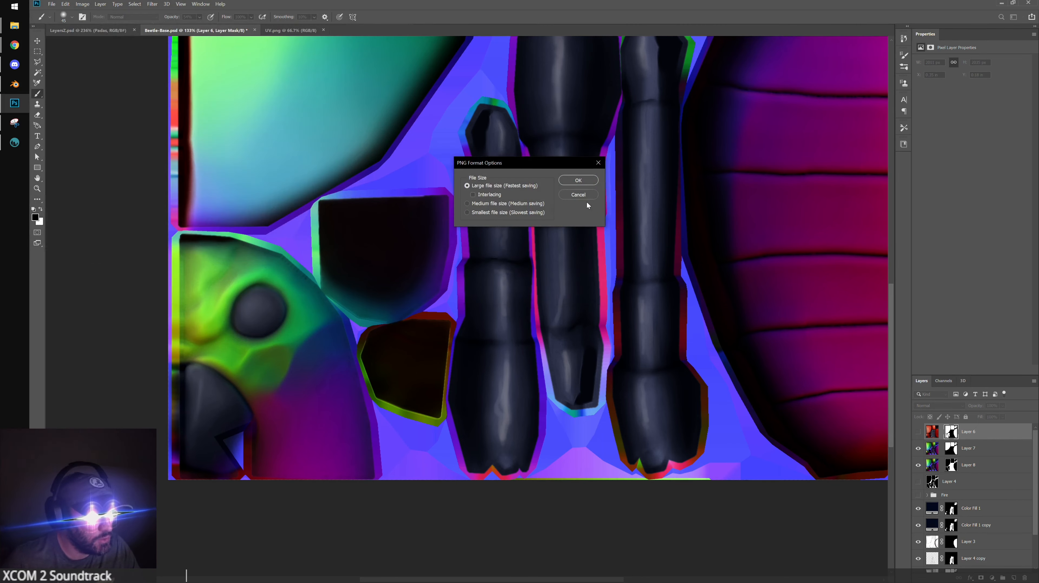
click(577, 181)
Review the whole green-purple texture and check the beetle model in Blender
key(v)
alt+scroll(504, 272, down, 6)
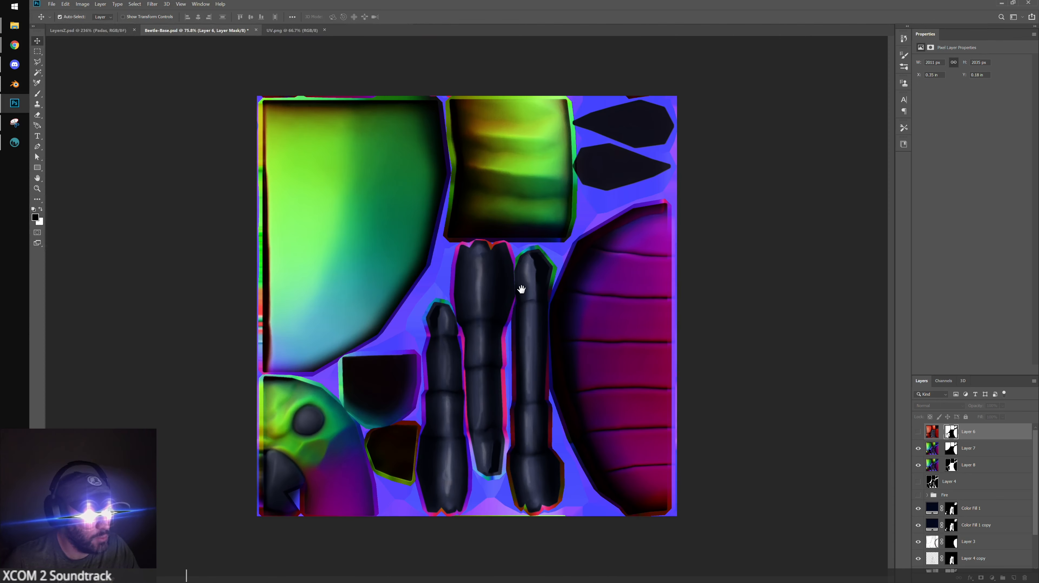
alt+scroll(517, 281, up, 2)
alt+scroll(518, 280, down, 1)
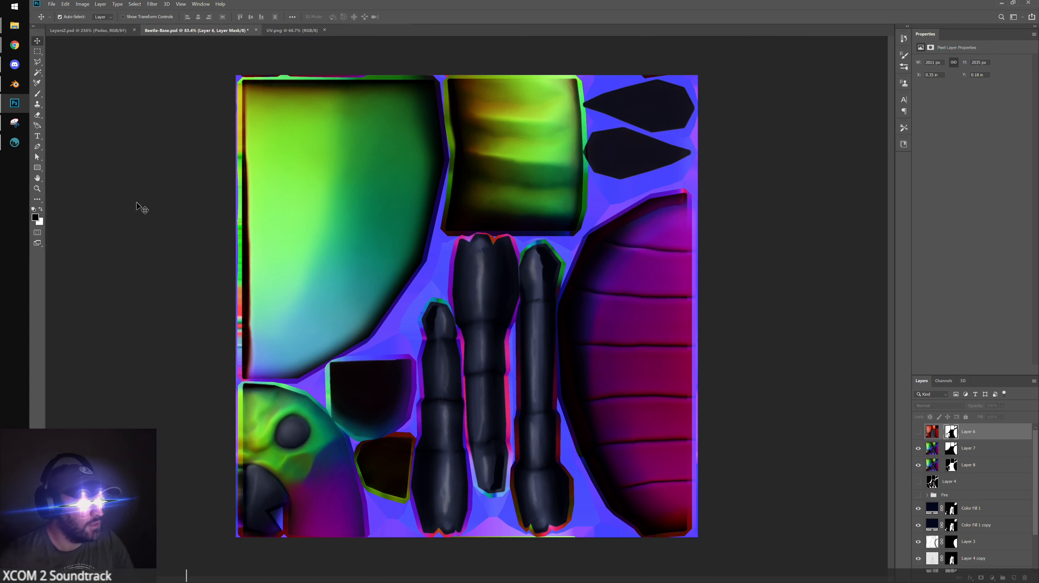
click(14, 84)
scroll(431, 164, down, 6)
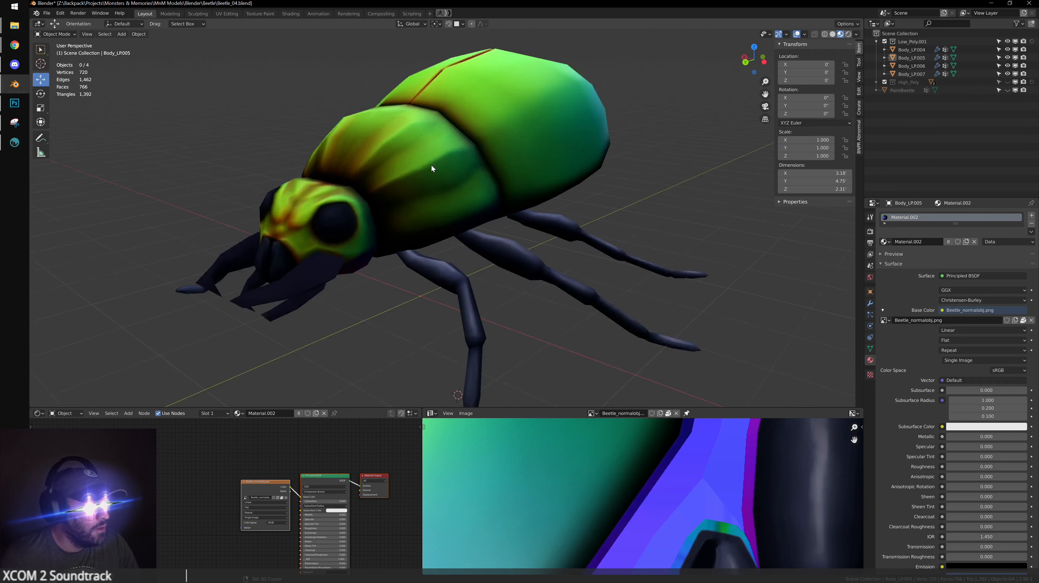
click(506, 246)
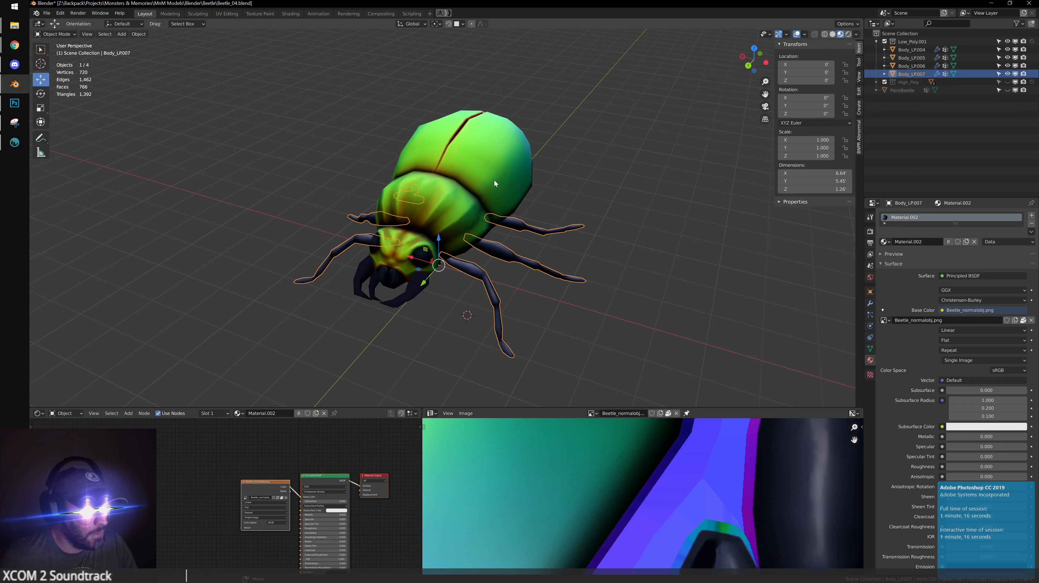
shift+click(493, 179)
shift+click(414, 295)
scroll(543, 297, up, 3)
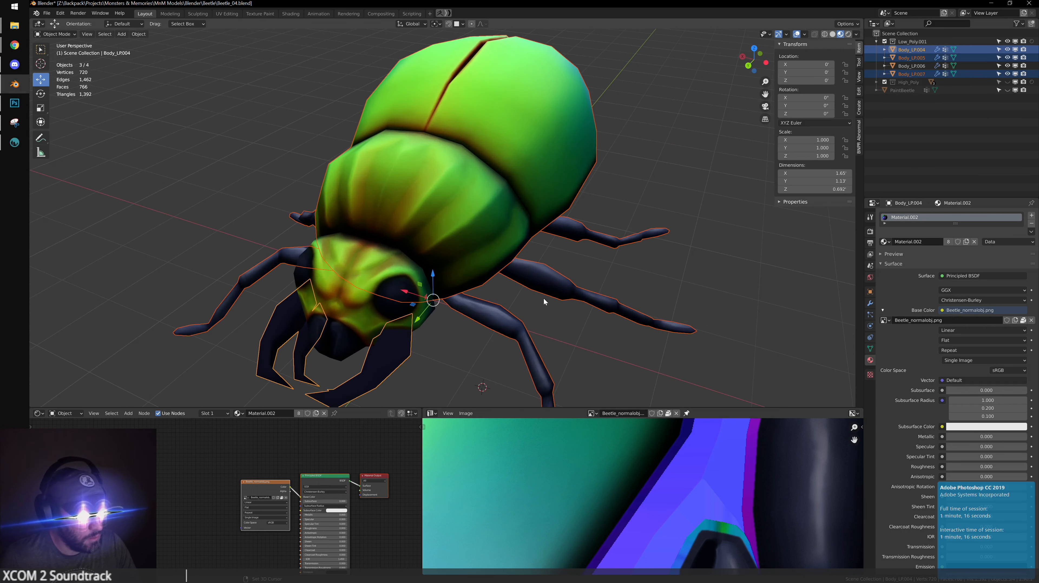
Select the legs object Body_LP.007 and apply its Mirror modifier
click(645, 320)
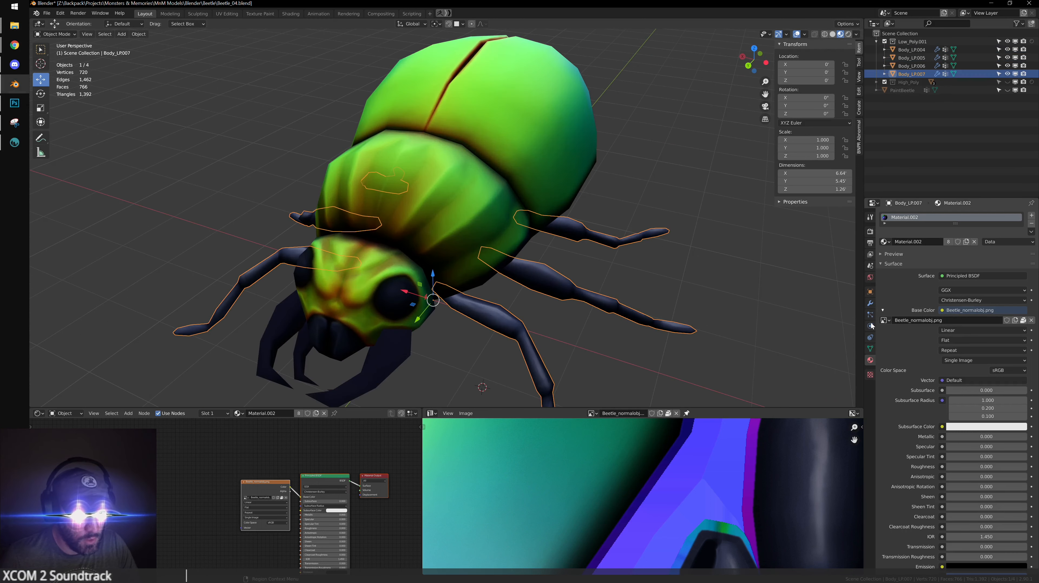
click(871, 303)
scroll(606, 262, down, 3)
scroll(605, 262, up, 3)
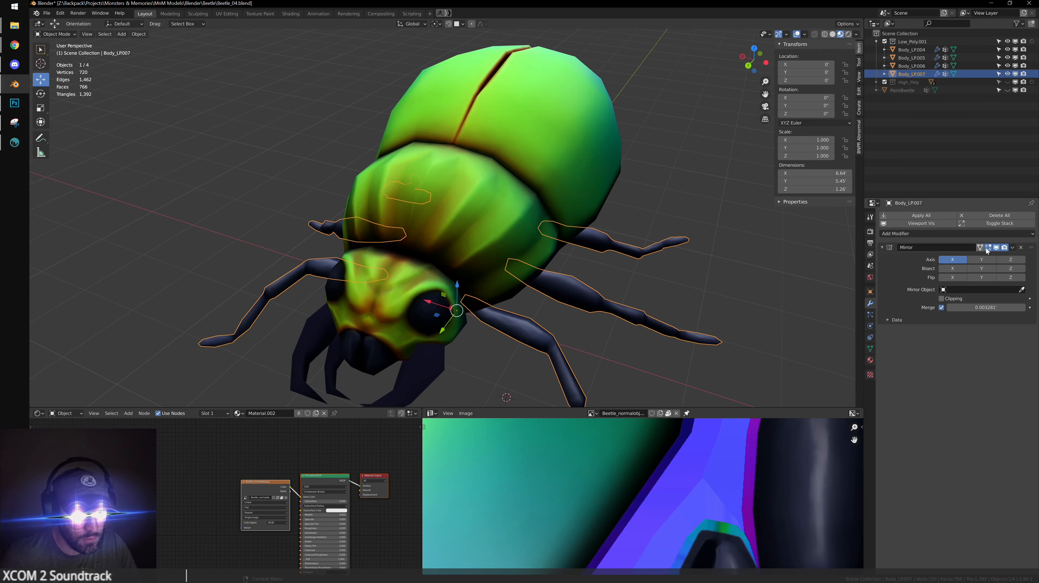
click(1013, 248)
click(984, 256)
Select the main body object Body_LP.005 and apply its Mirror modifier
click(912, 58)
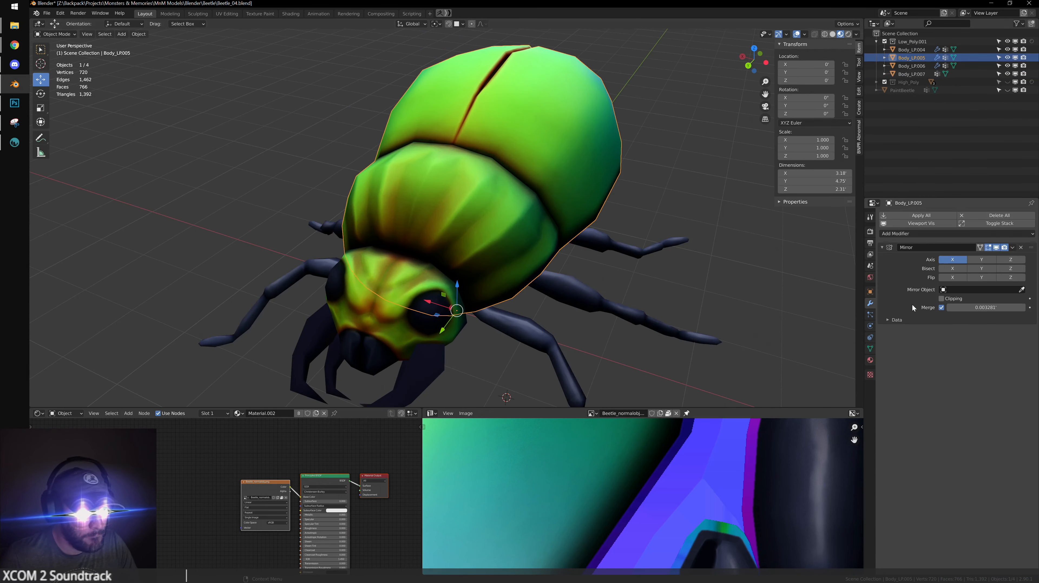
scroll(600, 258, down, 3)
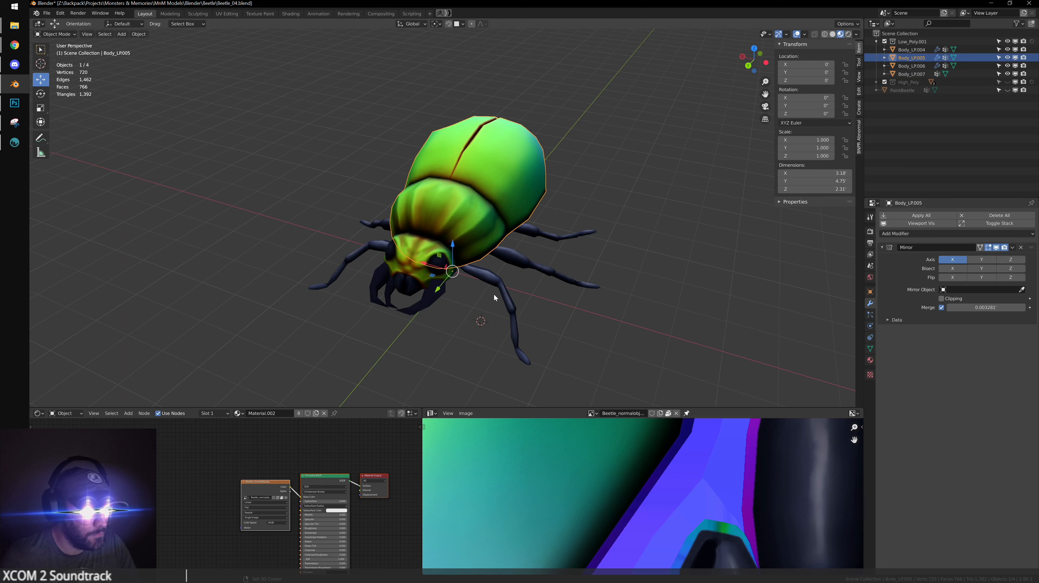
click(1012, 248)
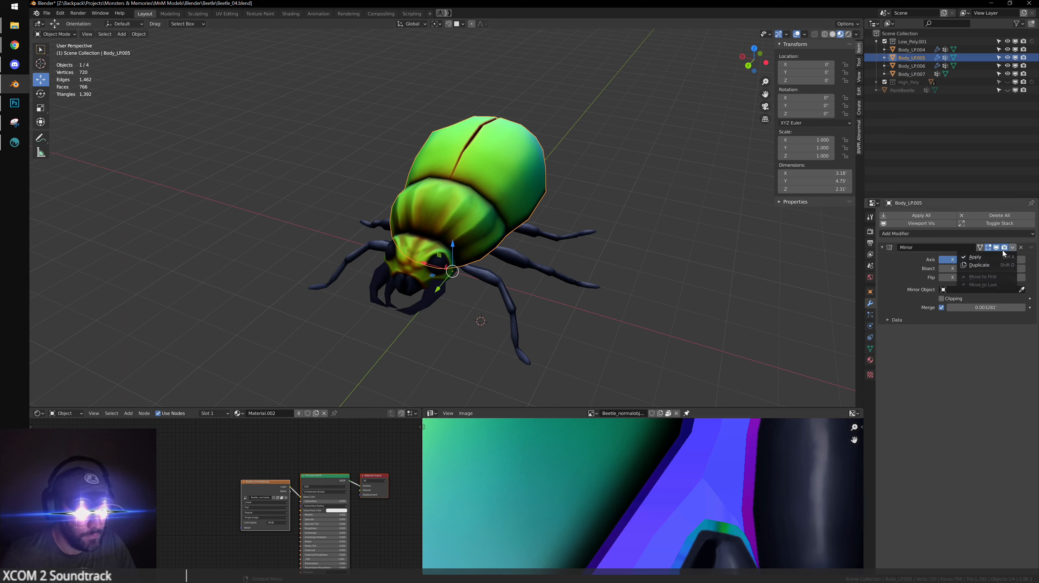
click(984, 256)
Apply the Mirror modifiers of the mandibles object Body_LP.004 and the head object Body_LP.006
click(423, 300)
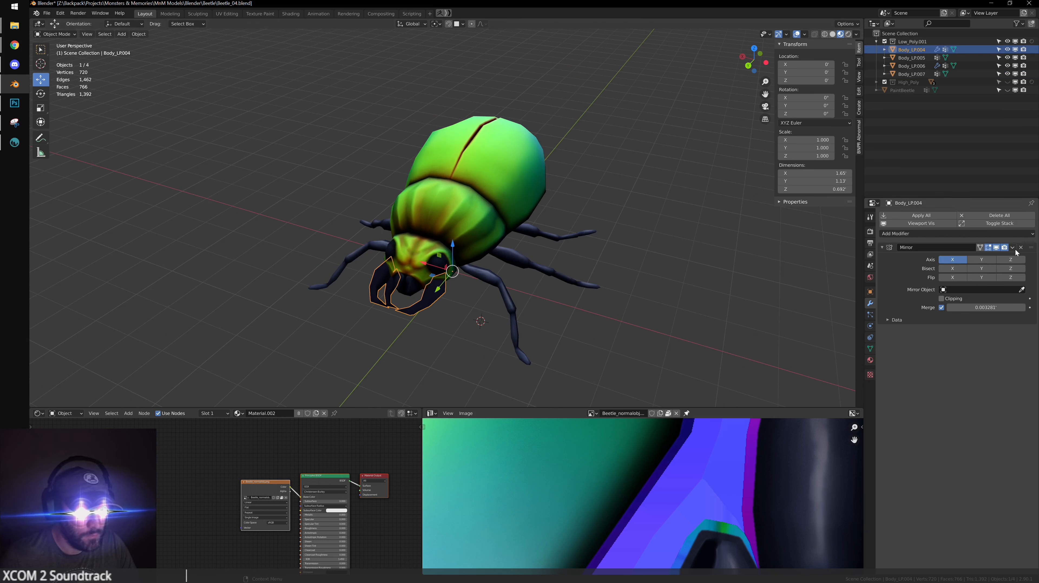
click(1012, 248)
click(984, 256)
scroll(401, 251, up, 2)
click(407, 274)
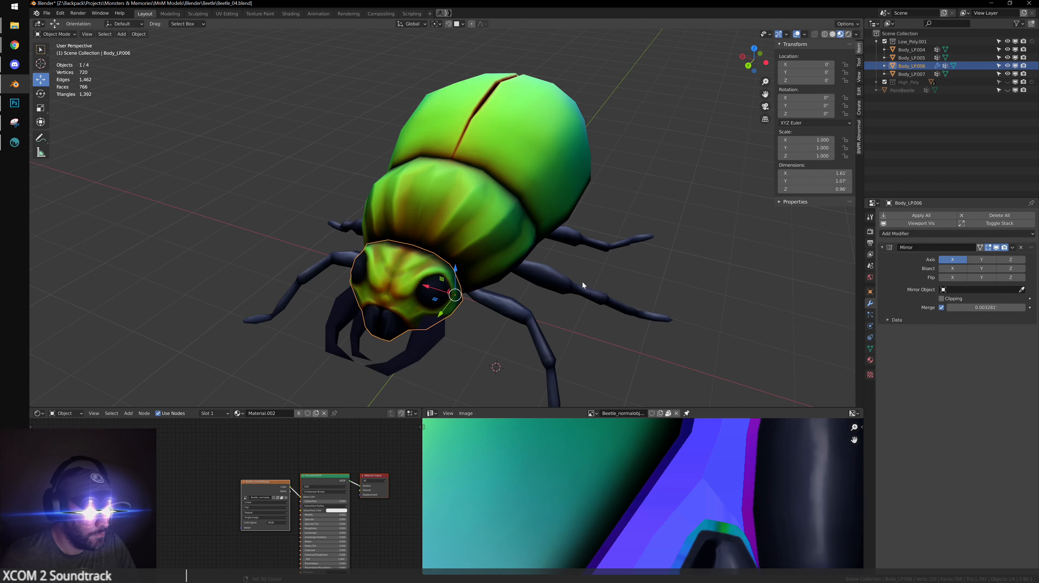
click(1013, 247)
click(984, 257)
Select the mandibles, legs, head and body together and join them into one object with Body_LP.005 active
scroll(428, 302, down, 2)
click(407, 316)
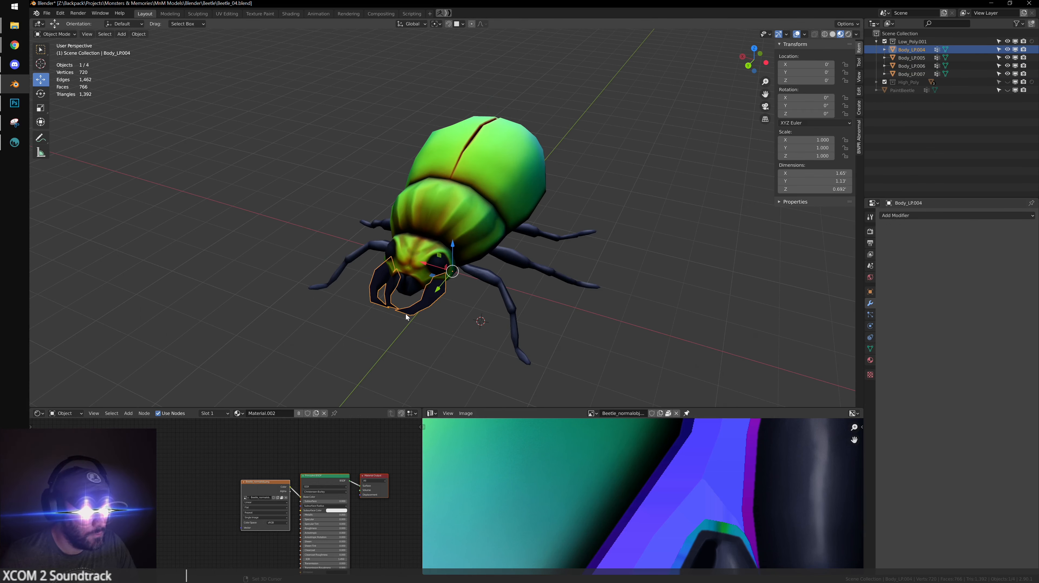
shift+click(515, 316)
shift+click(424, 250)
shift+click(517, 184)
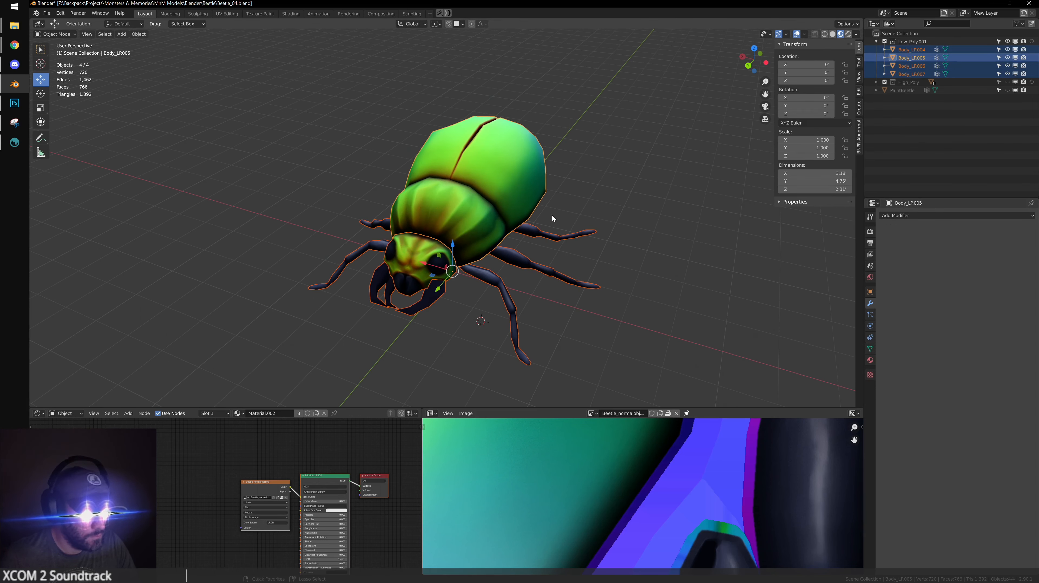
key(ctrl+j)
Duplicate the joined beetle and place the copy about 6.43 ft away along the X axis
key(shift+d)
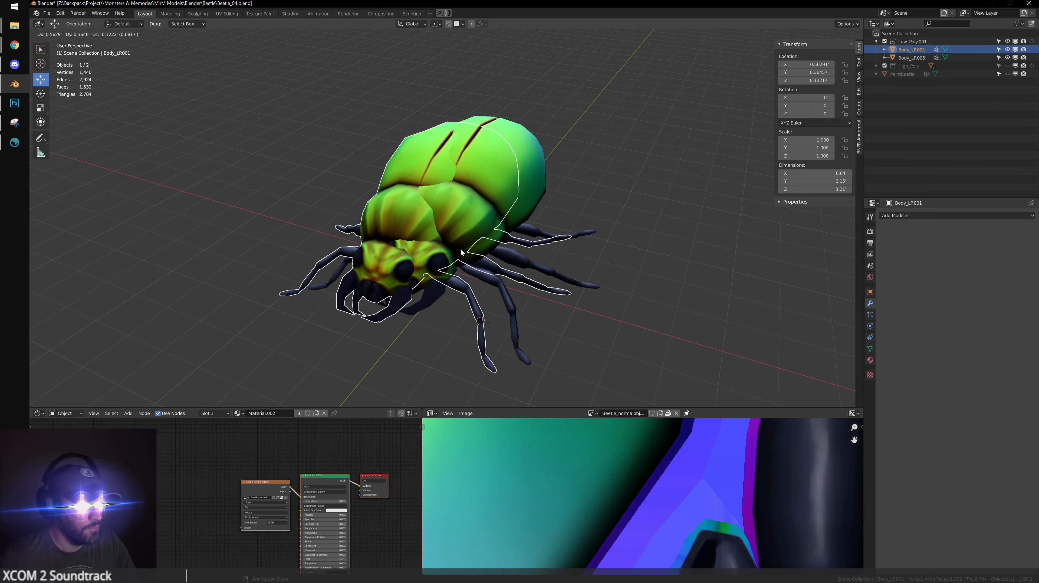
right_click(461, 249)
drag(424, 264, 191, 193)
Select the original beetle and reload its Base Color image texture from Beetle_normalobj.png
click(543, 188)
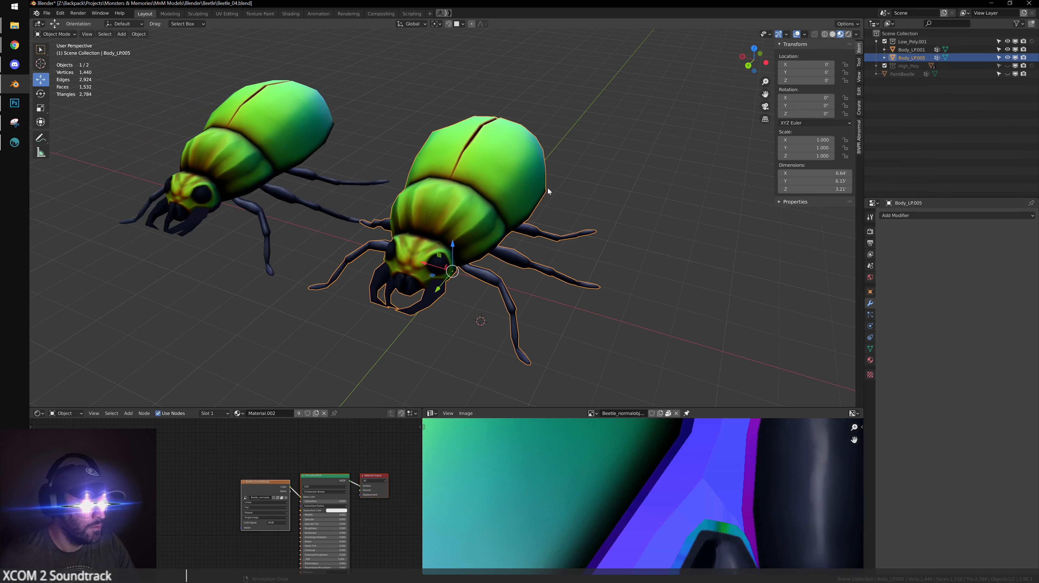
click(871, 360)
click(1032, 320)
click(1001, 321)
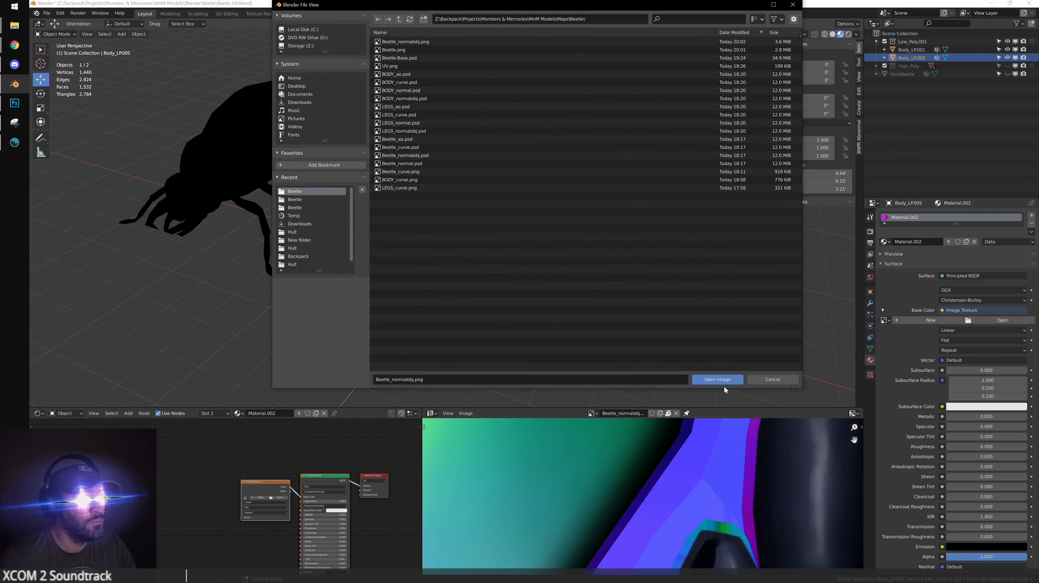
click(713, 381)
Give the duplicate beetle its own single-user copy of the material and load Beetle.png as its Base Color texture
click(263, 149)
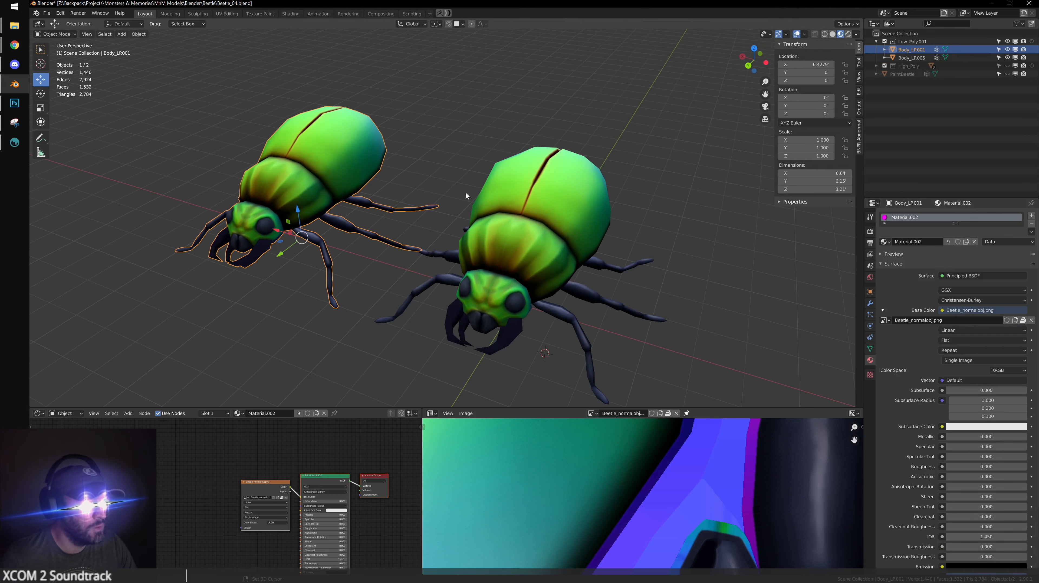
click(950, 242)
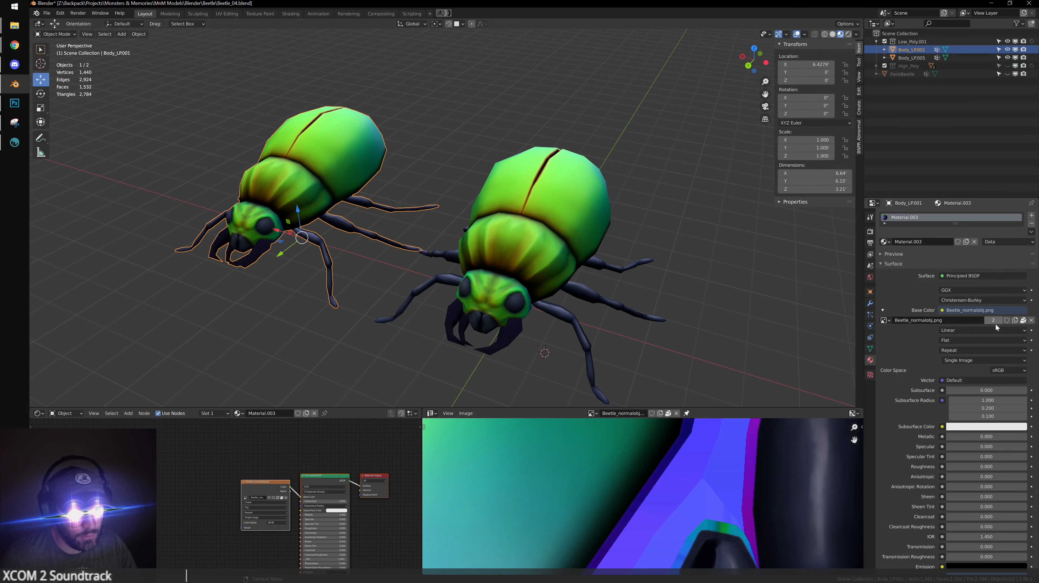
click(1032, 321)
click(1000, 320)
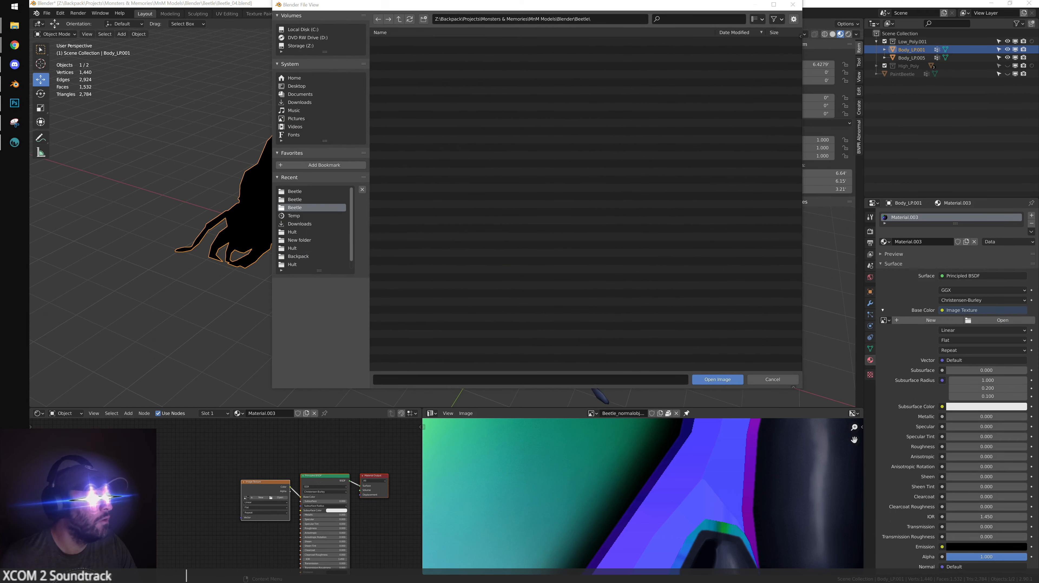
click(703, 379)
Deselect everything and compare the two textured beetles from above, below and the sides
click(631, 214)
middle_drag(631, 214, 569, 175)
middle_drag(660, 212, 335, 147)
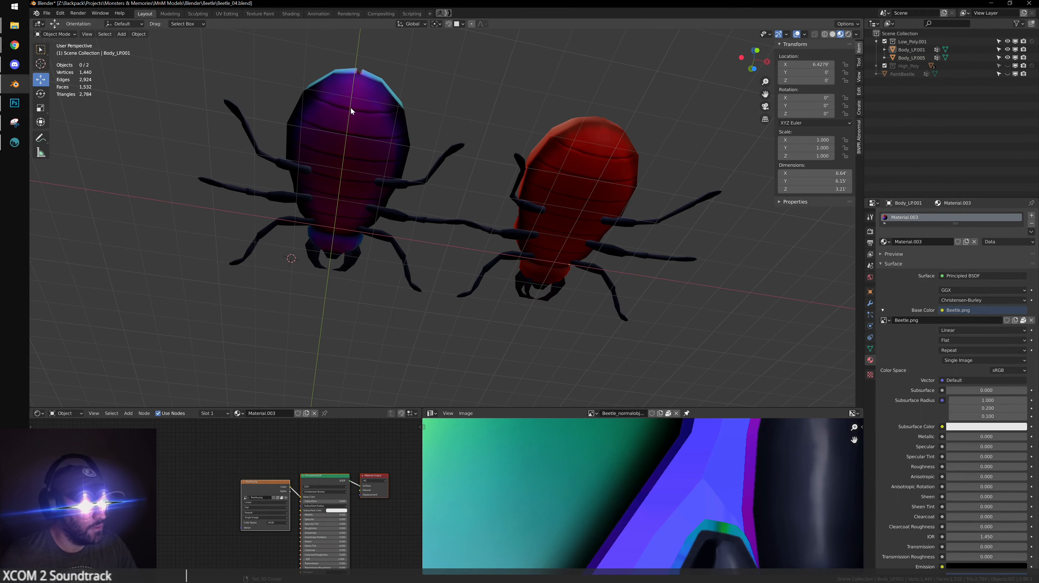
middle_drag(351, 108, 518, 220)
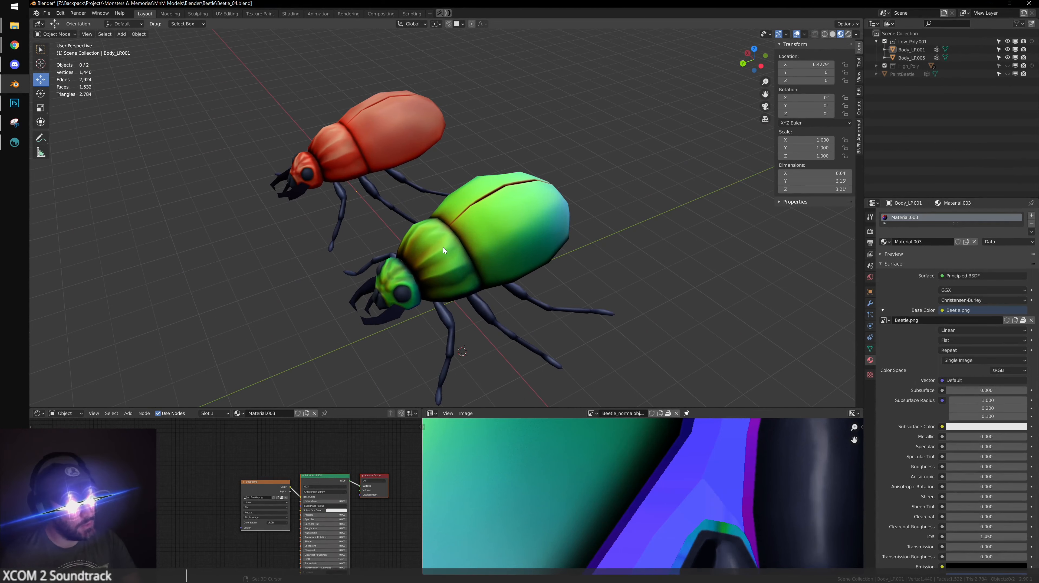
scroll(529, 303, up, 3)
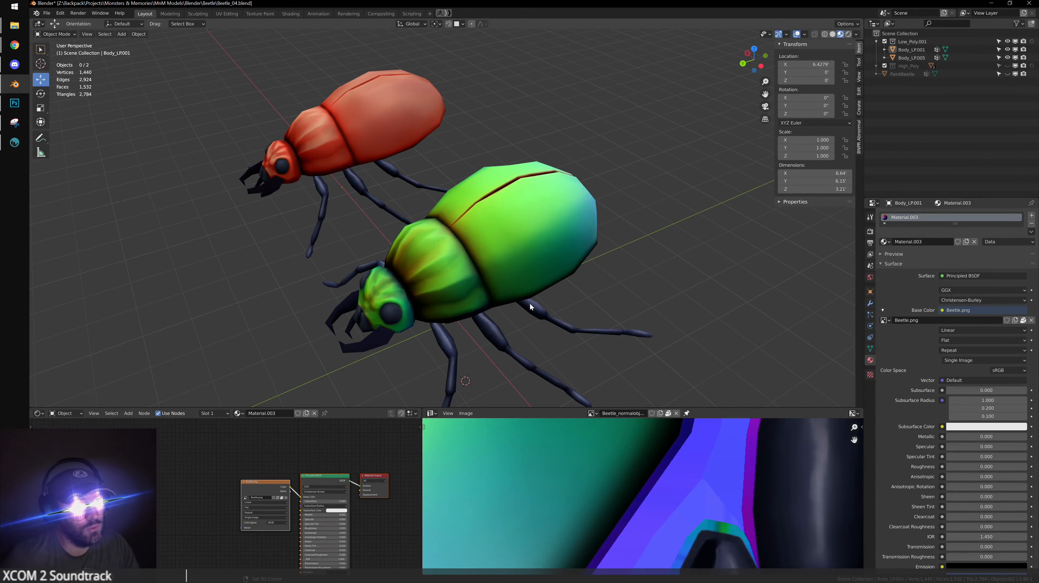
middle_drag(449, 255, 553, 260)
scroll(481, 270, down, 5)
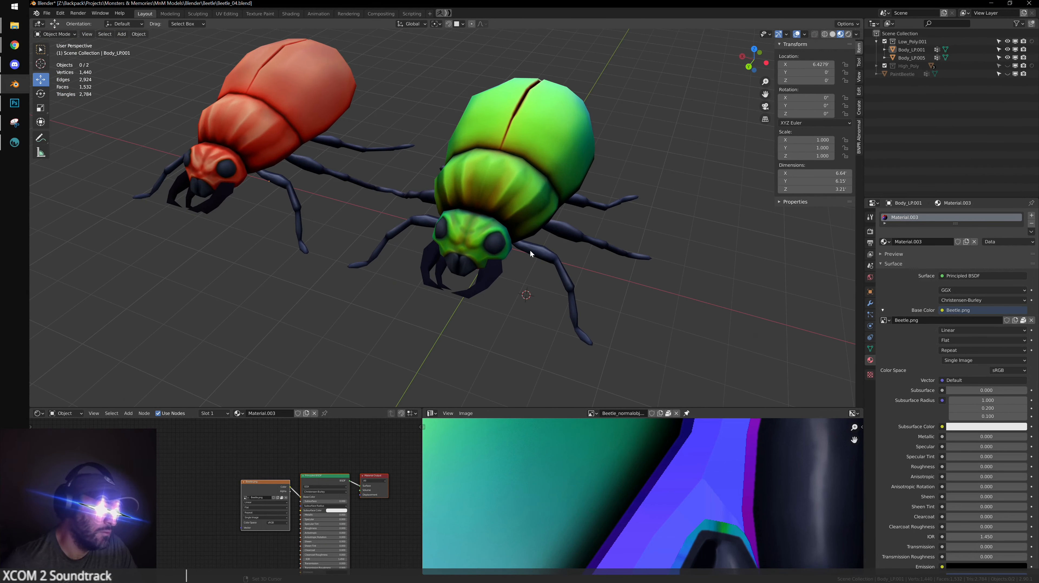
alt+middle_drag(381, 142, 380, 192)
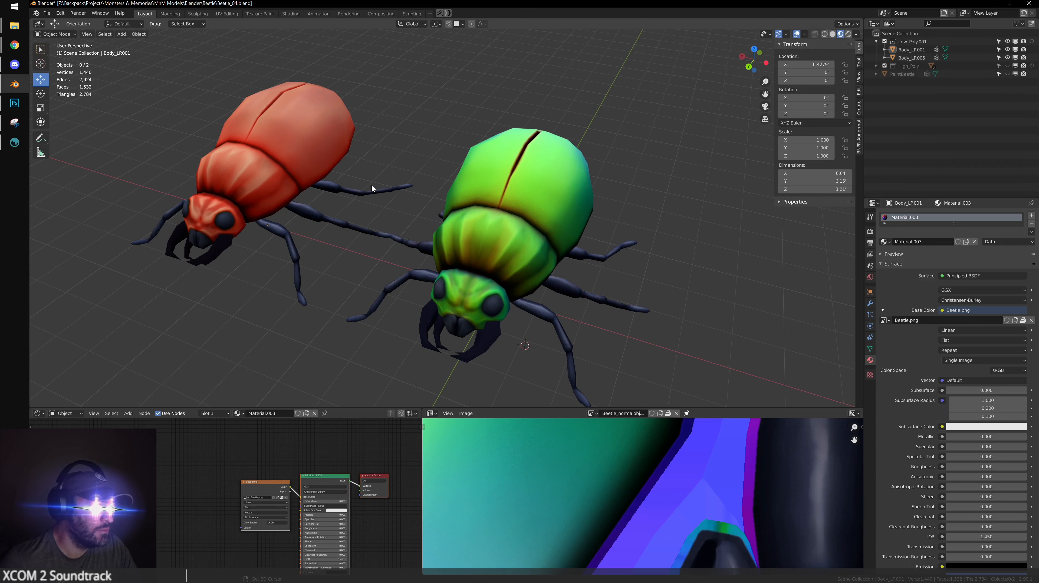
middle_drag(485, 195, 334, 145)
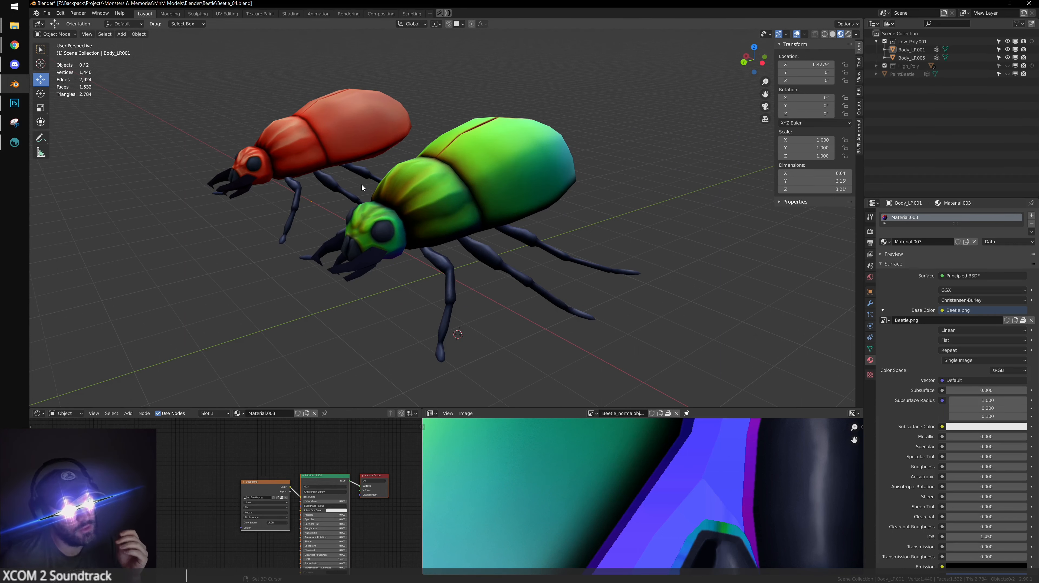
middle_drag(208, 177, 133, 196)
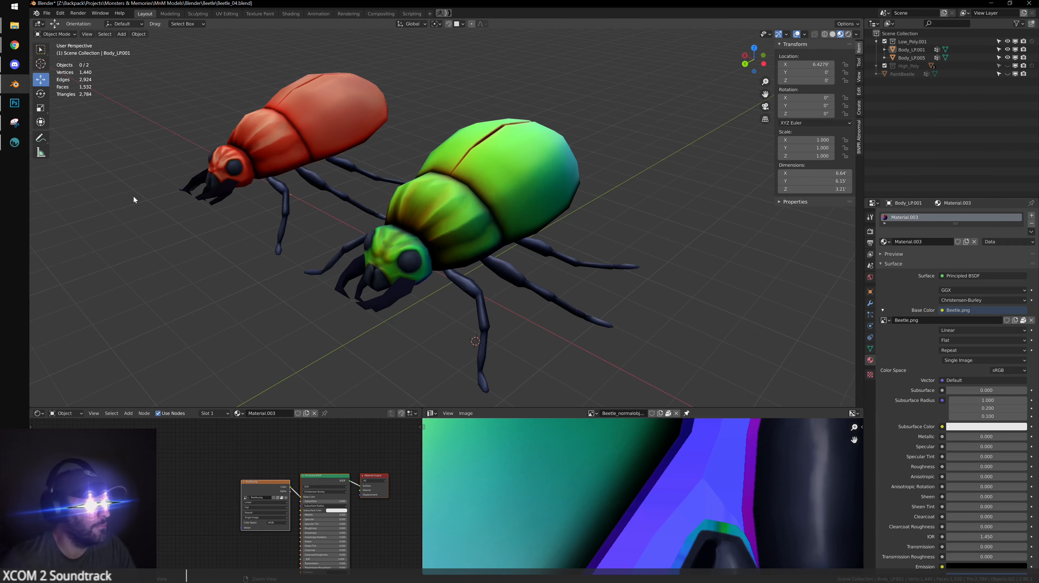
shift+middle_drag(221, 180, 265, 229)
Switch to 3DCoat and import Beetle.png as the Color/albedo map
click(19, 143)
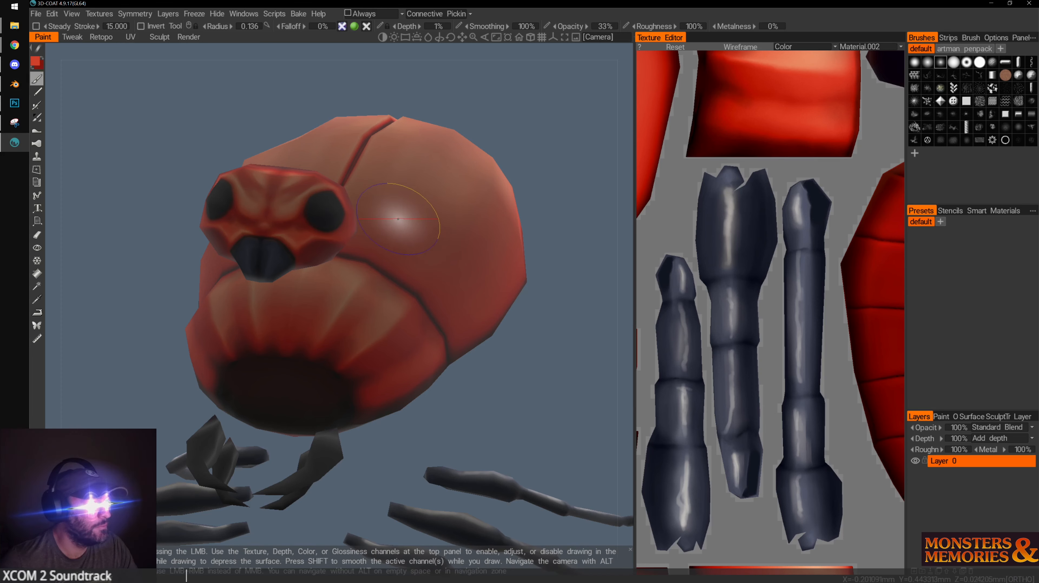
alt+drag(482, 295, 471, 285)
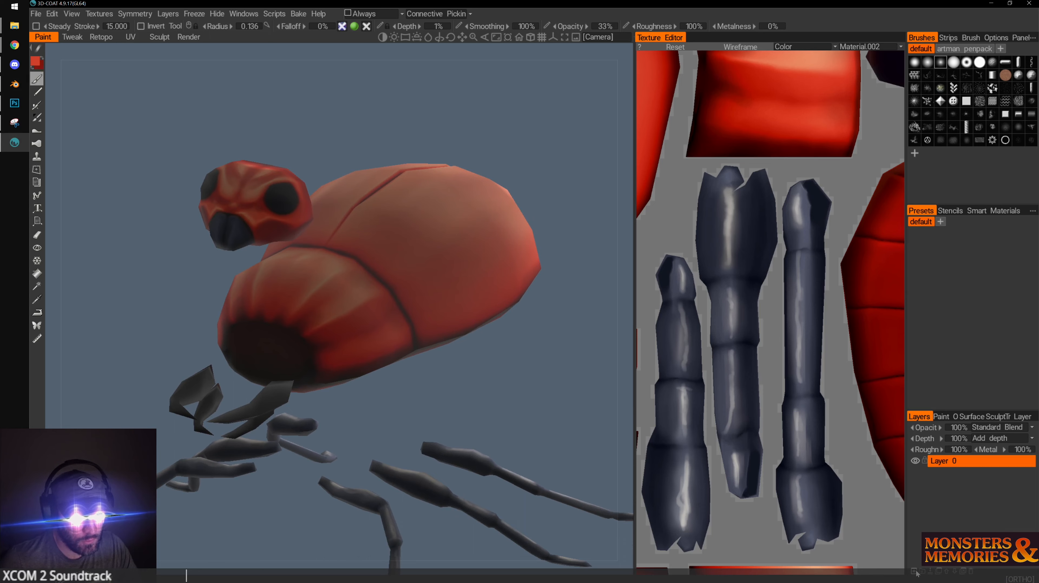
click(99, 13)
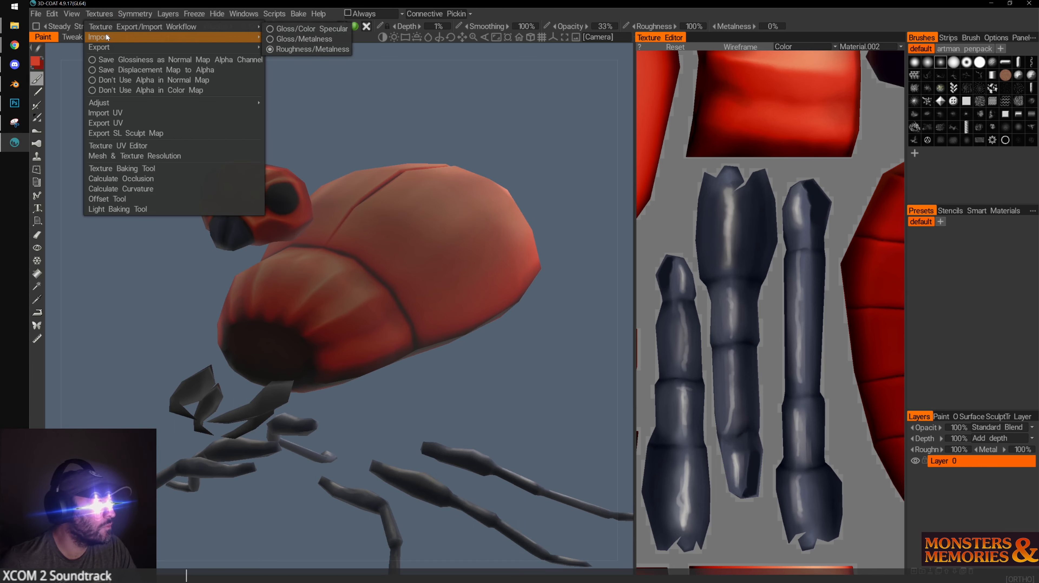
mouse_move(107, 37)
click(298, 38)
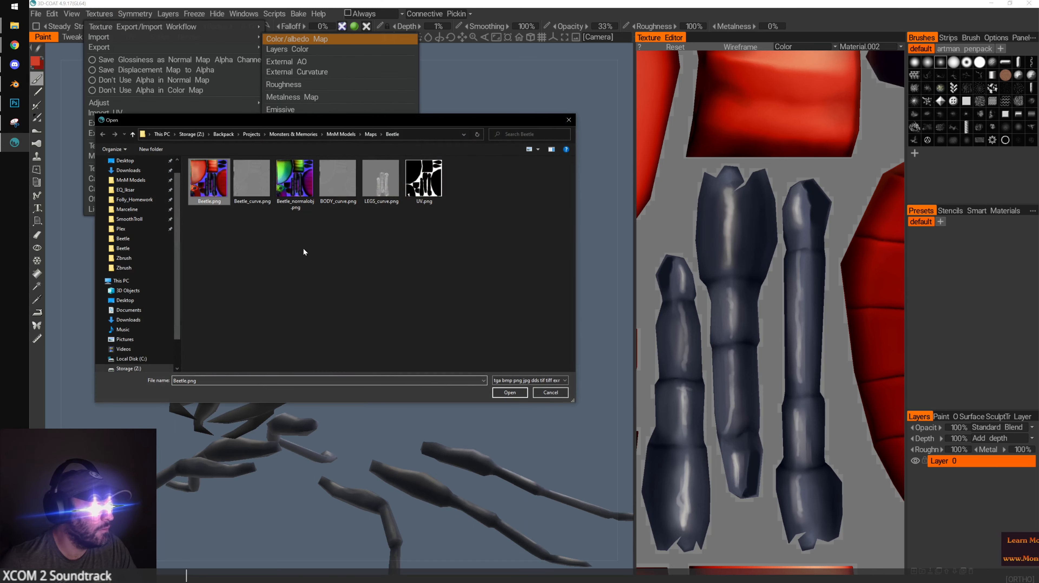
click(510, 392)
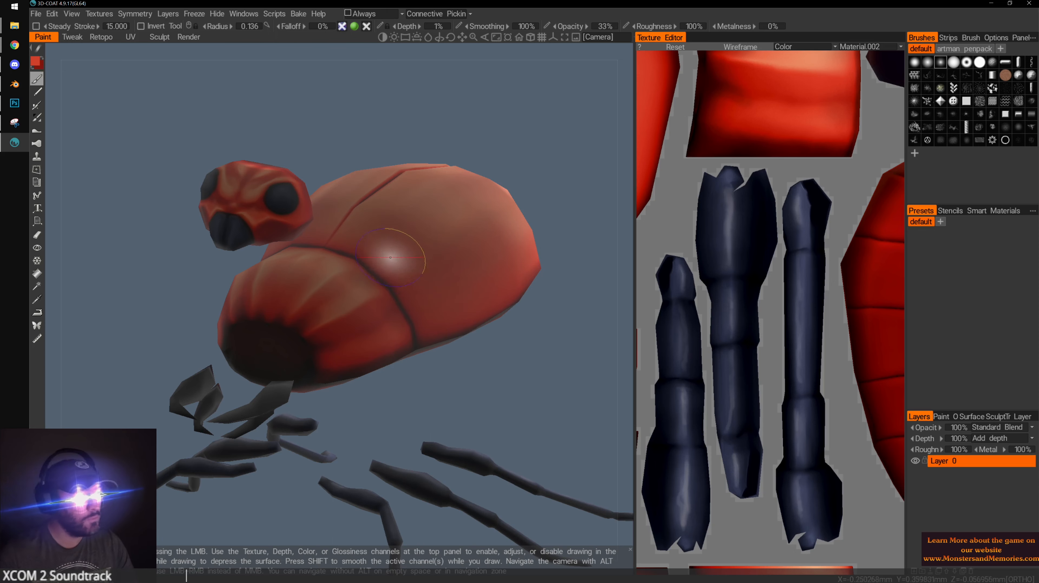
View the red beetle from the front, brighten the viewport lighting and choose the grassy field with trees as environment map
alt+drag(390, 258, 447, 337)
alt+middle_drag(447, 337, 532, 280)
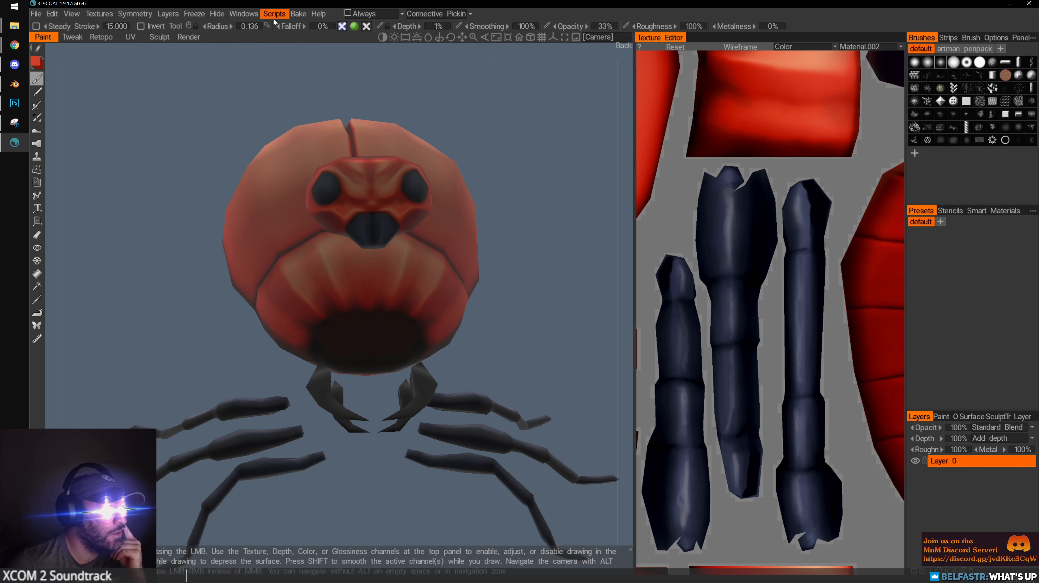
mouse_move(369, 32)
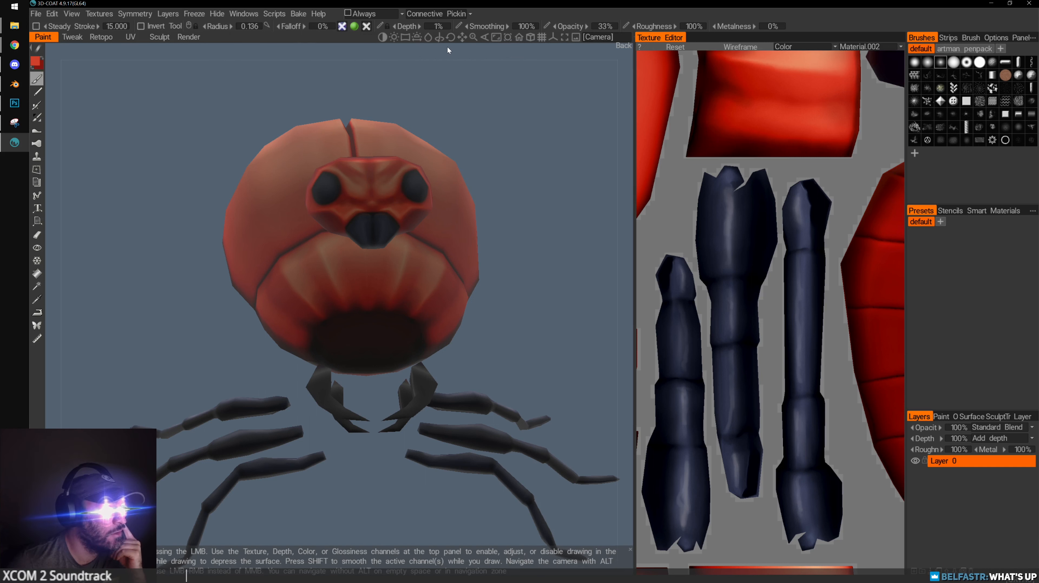
drag(419, 38, 408, 40)
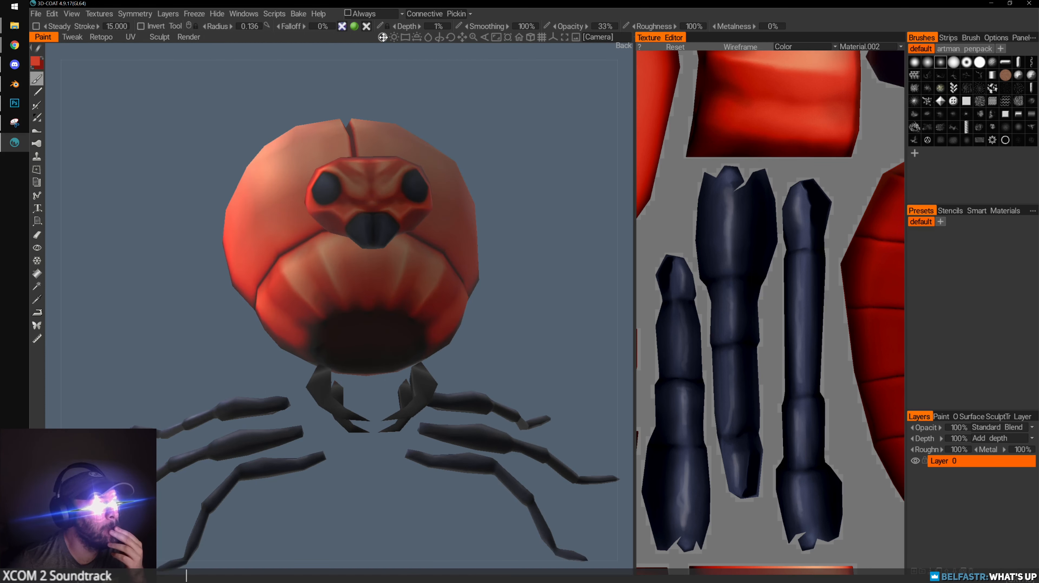
drag(382, 37, 401, 38)
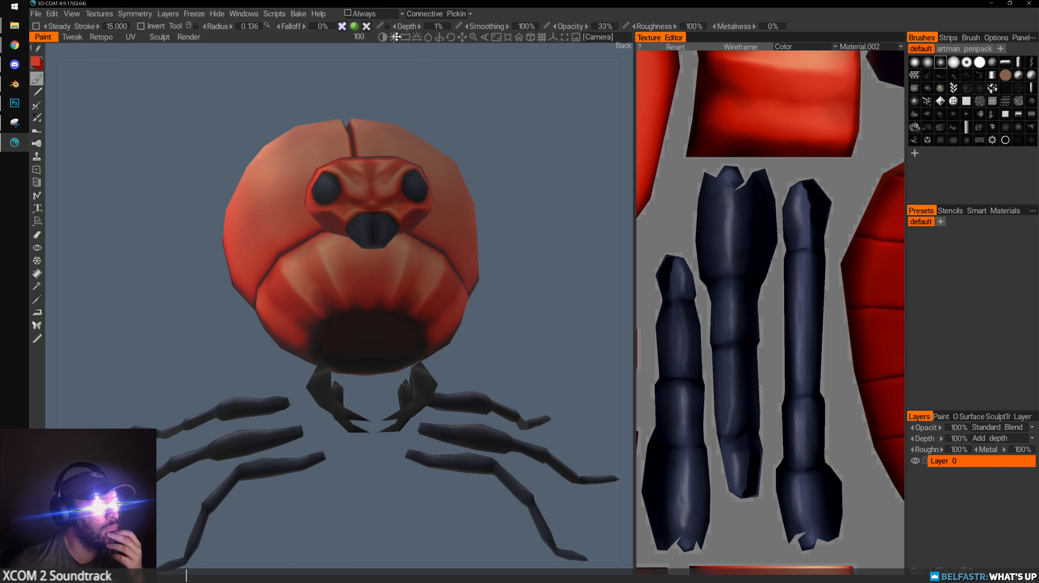
click(428, 37)
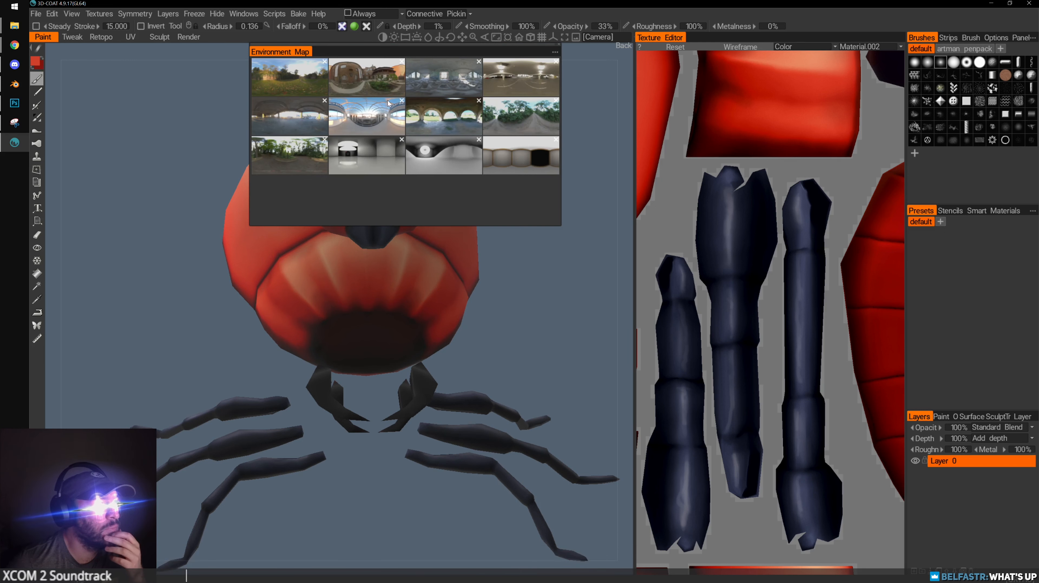
click(285, 78)
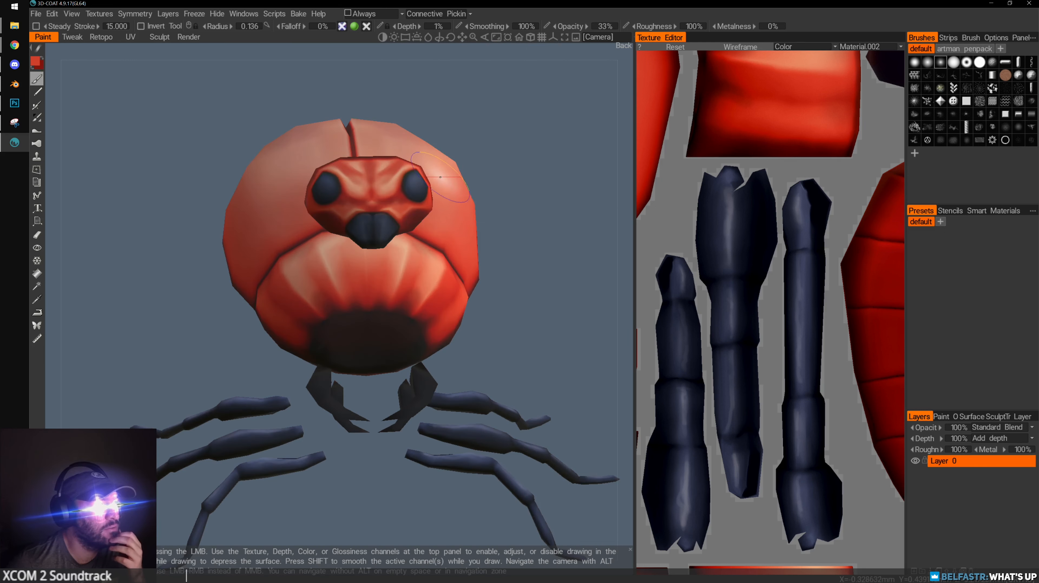
Examine the red beetle from several angles under the changed lighting and switch back to Blender
drag(534, 244, 439, 270)
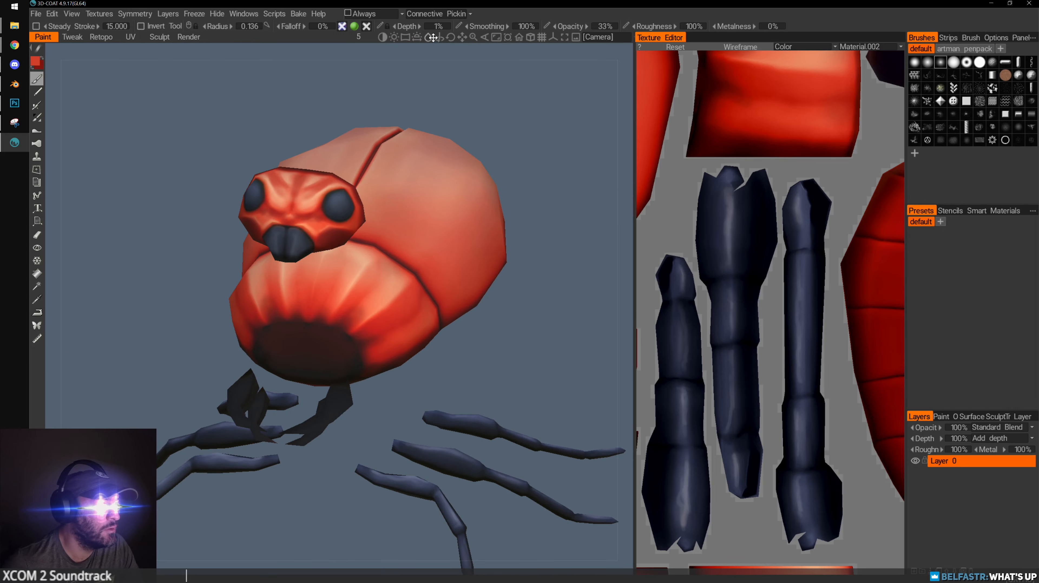
mouse_move(433, 37)
mouse_down()
mouse_move(506, 225)
mouse_move(371, 202)
mouse_move(388, 221)
mouse_move(485, 230)
mouse_move(316, 200)
mouse_move(435, 215)
mouse_up()
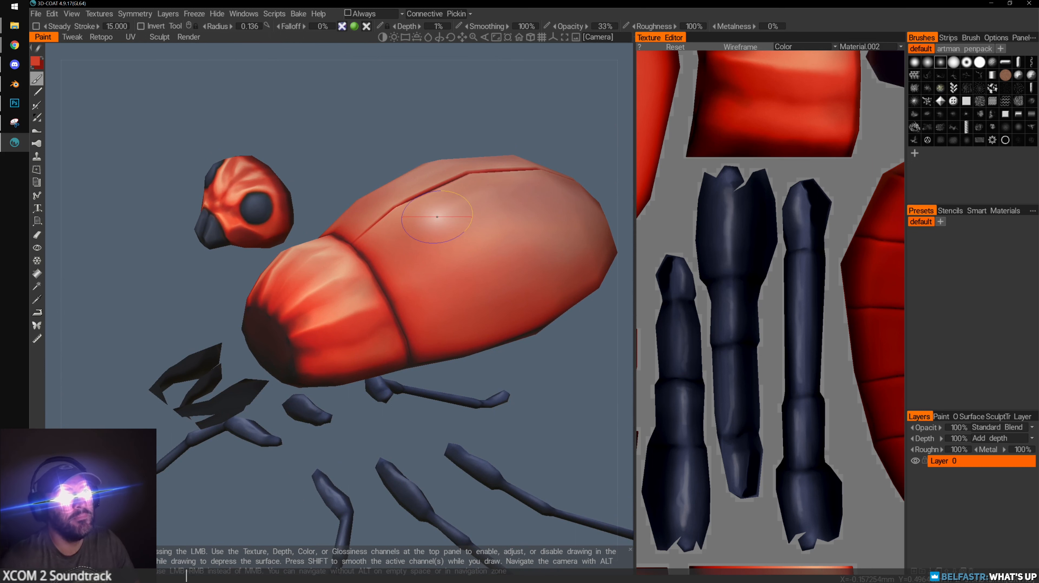
alt+drag(329, 274, 364, 227)
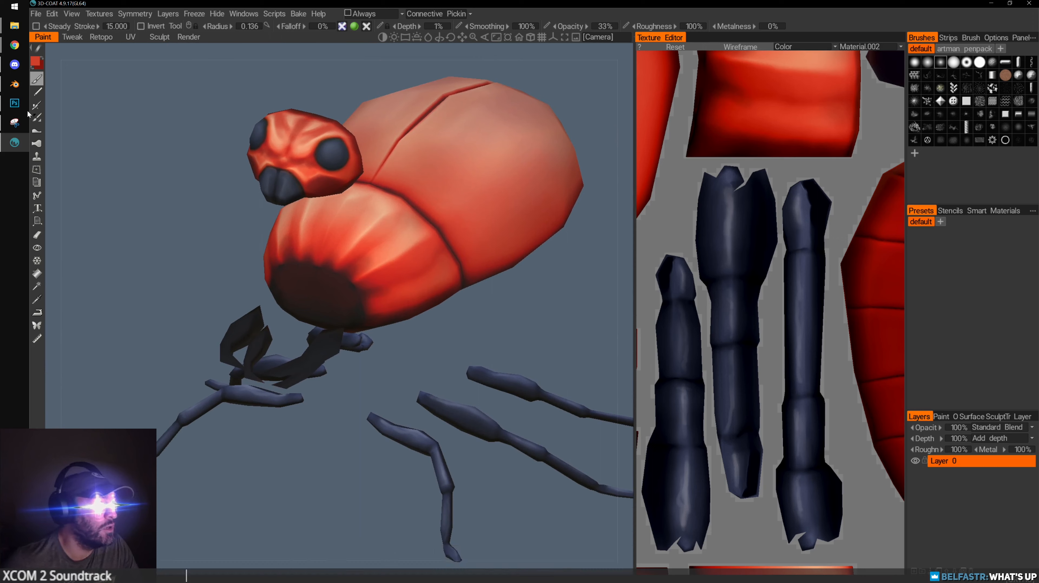
click(16, 104)
click(14, 84)
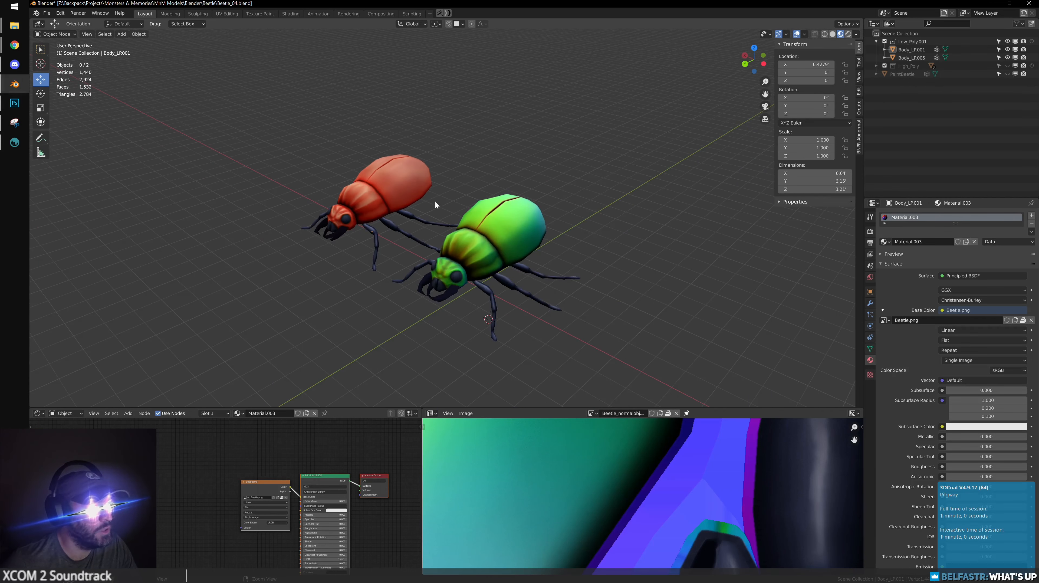
Hide the viewport overlays and view both beetles from the front and at an angle
middle_drag(435, 204, 785, 81)
click(797, 35)
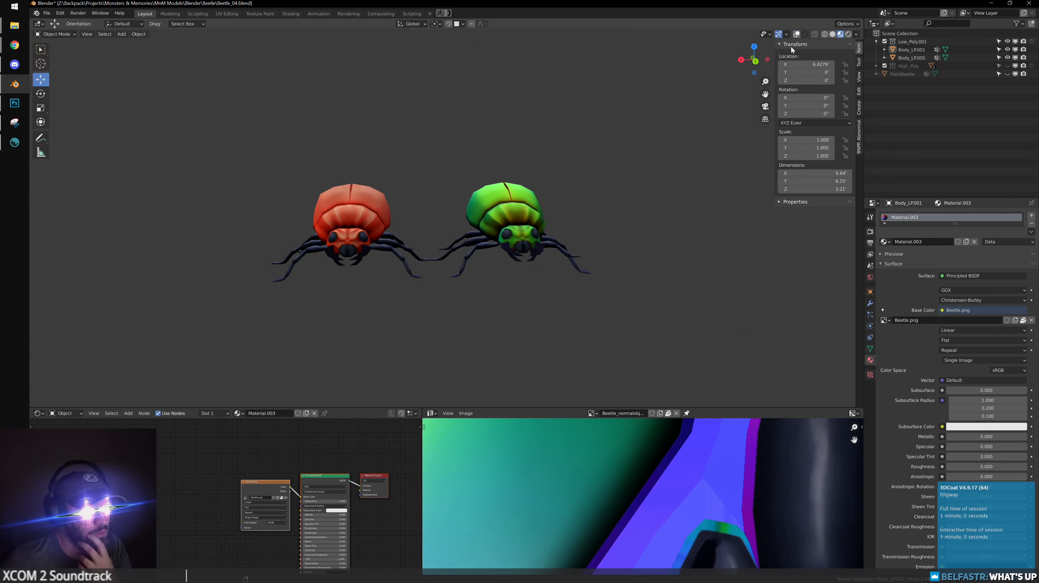
scroll(631, 218, up, 2)
middle_drag(484, 139, 535, 152)
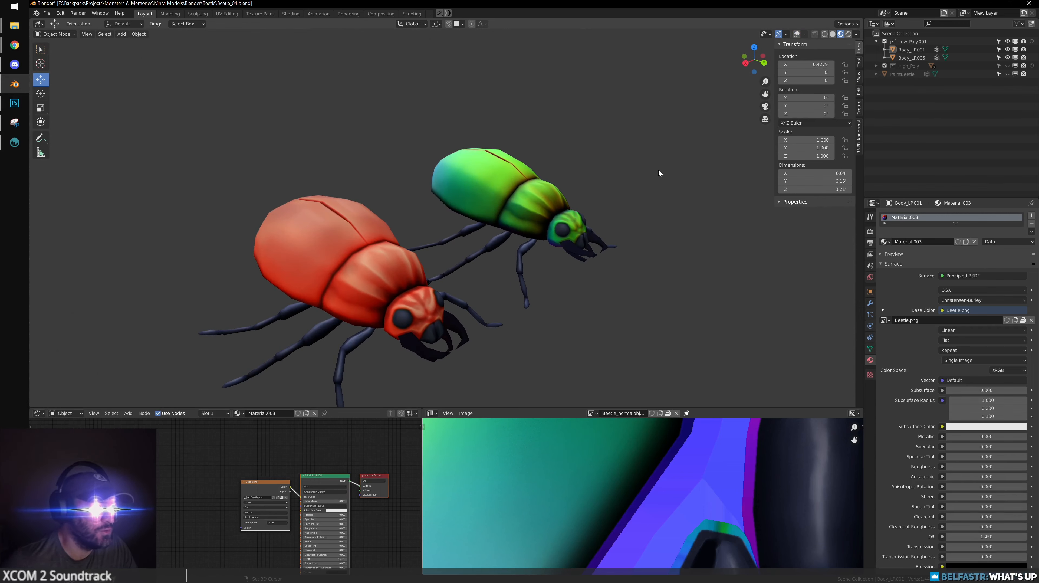
middle_drag(659, 172, 112, 153)
Switch to 3DCoat, view the red beetle from another angle and return to Blender
click(15, 103)
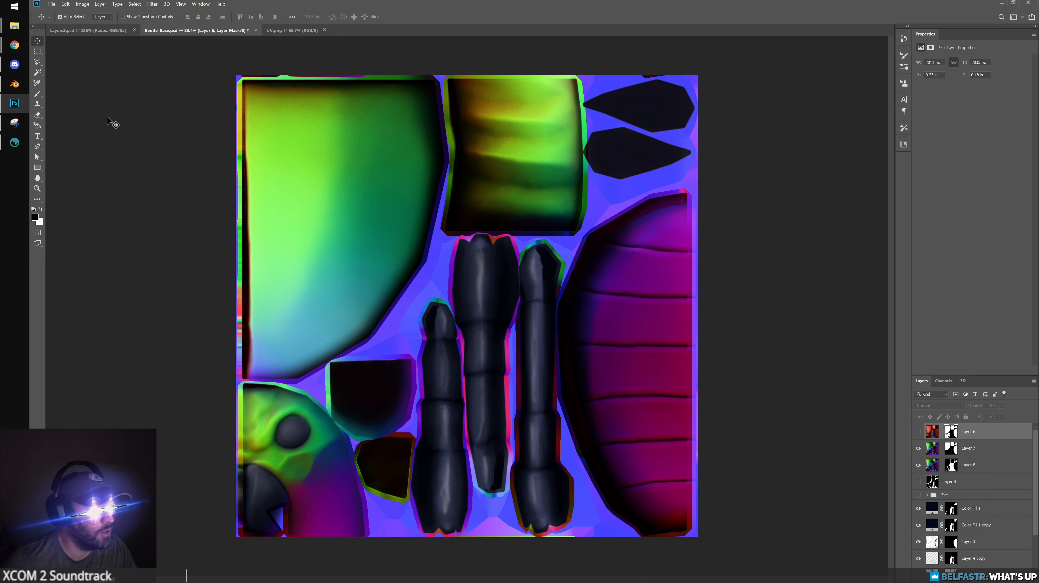
click(14, 84)
click(14, 142)
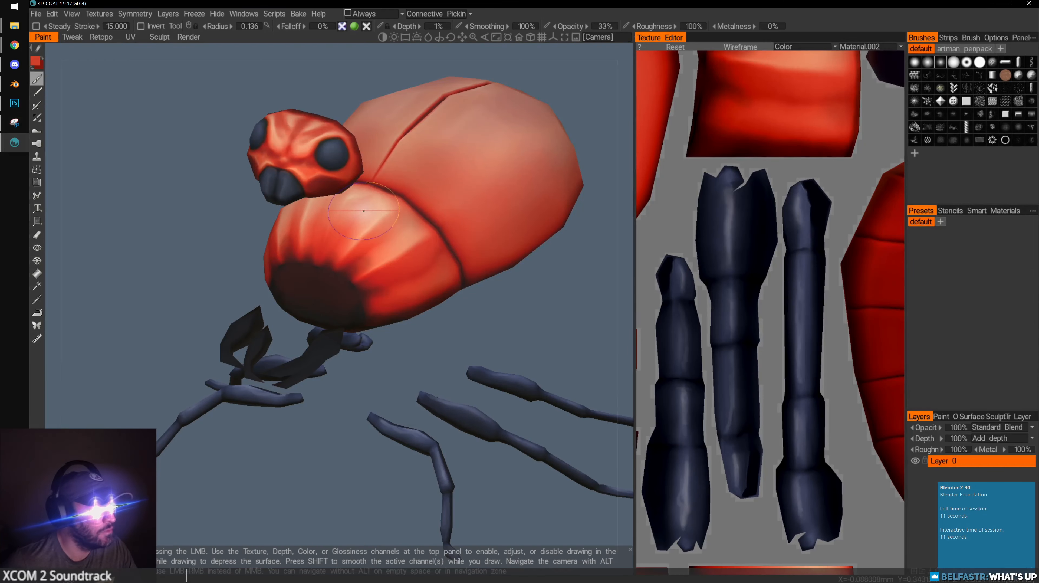
alt+drag(478, 320, 413, 295)
click(15, 85)
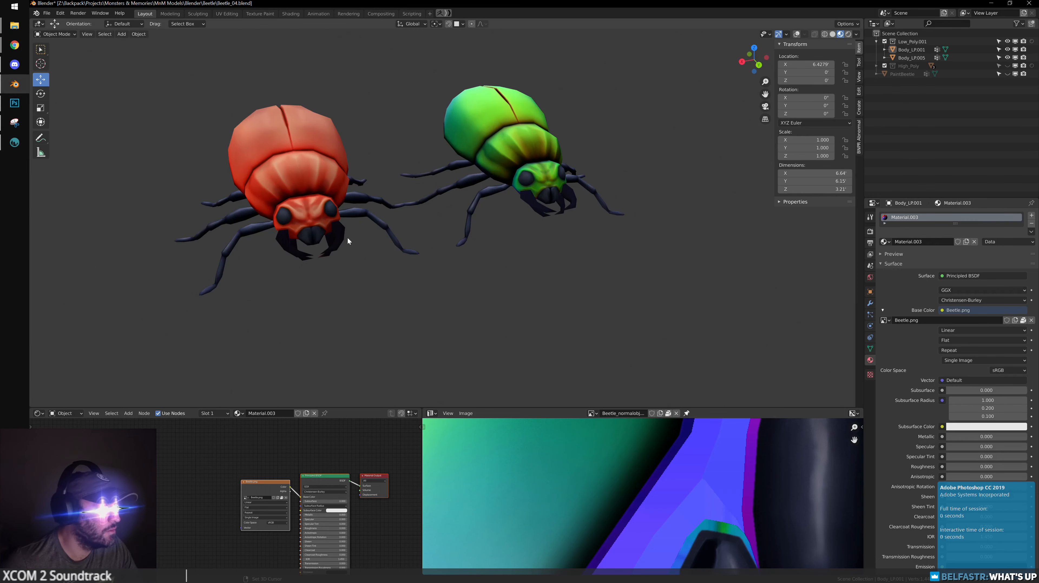
Compare the heads and shells of the red and green beetles close up from the front
scroll(576, 275, up, 5)
shift+middle_drag(661, 229, 365, 209)
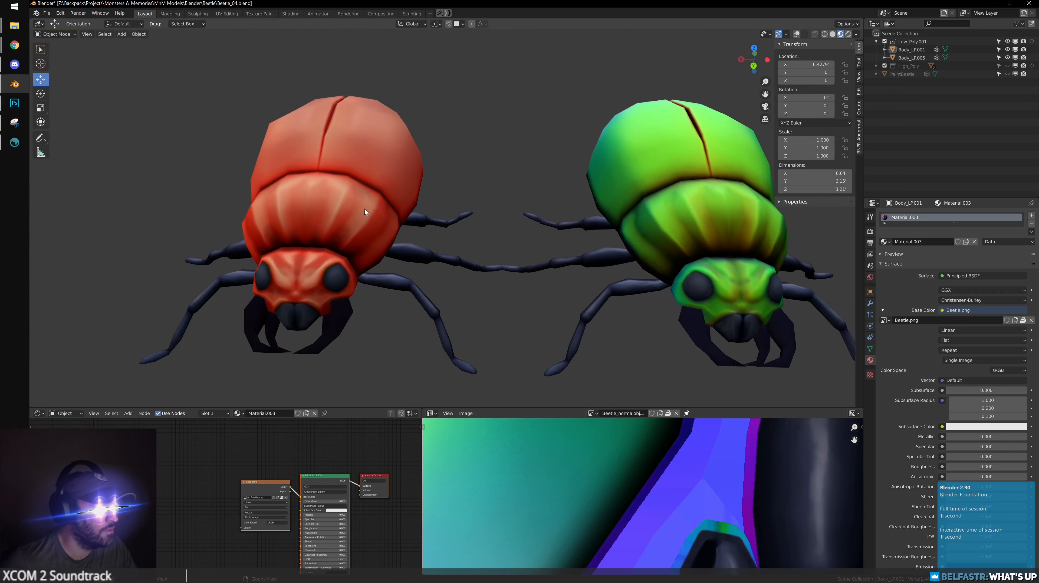
shift+middle_drag(402, 148, 260, 154)
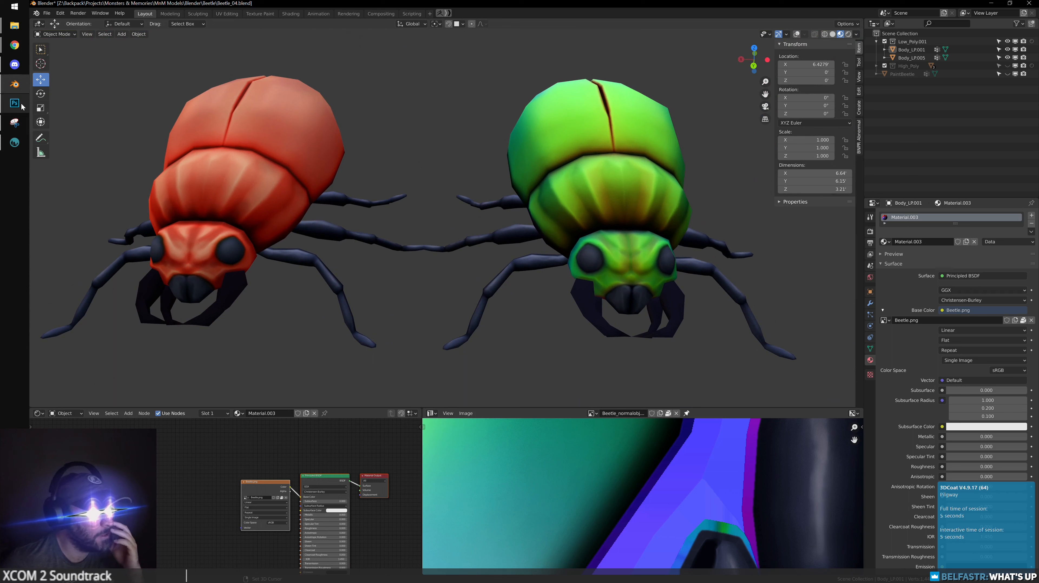
Switch to 3DCoat and import Beetle_normalobj.png as the Color/albedo map
mouse_move(22, 106)
click(15, 142)
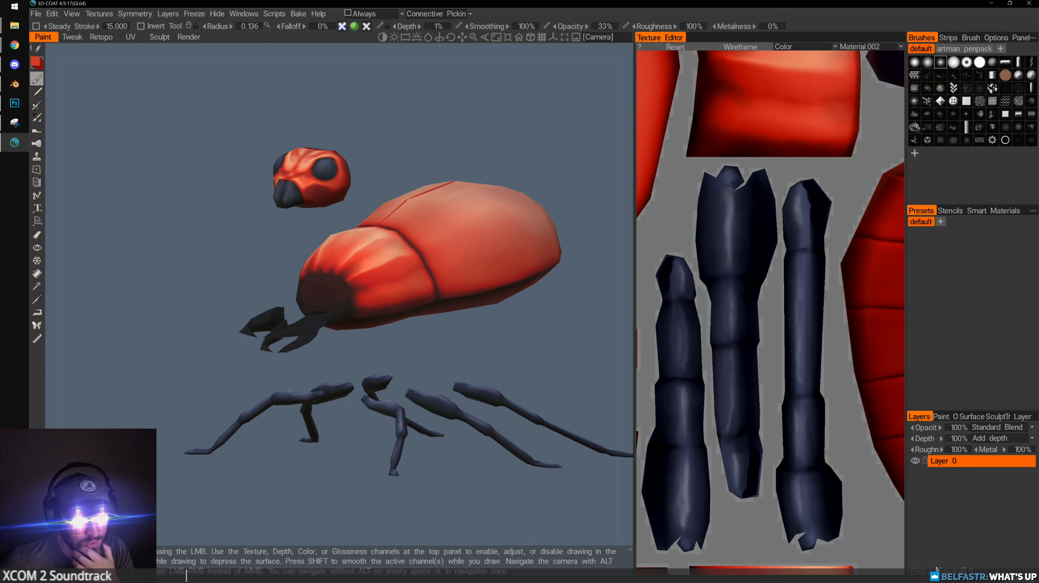
click(135, 13)
click(99, 14)
mouse_move(164, 37)
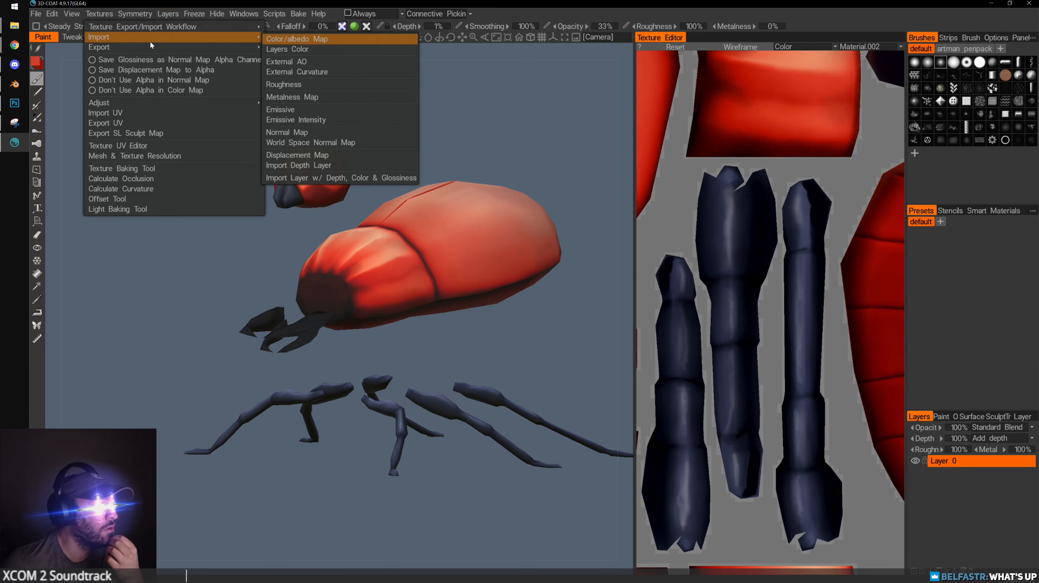
click(298, 41)
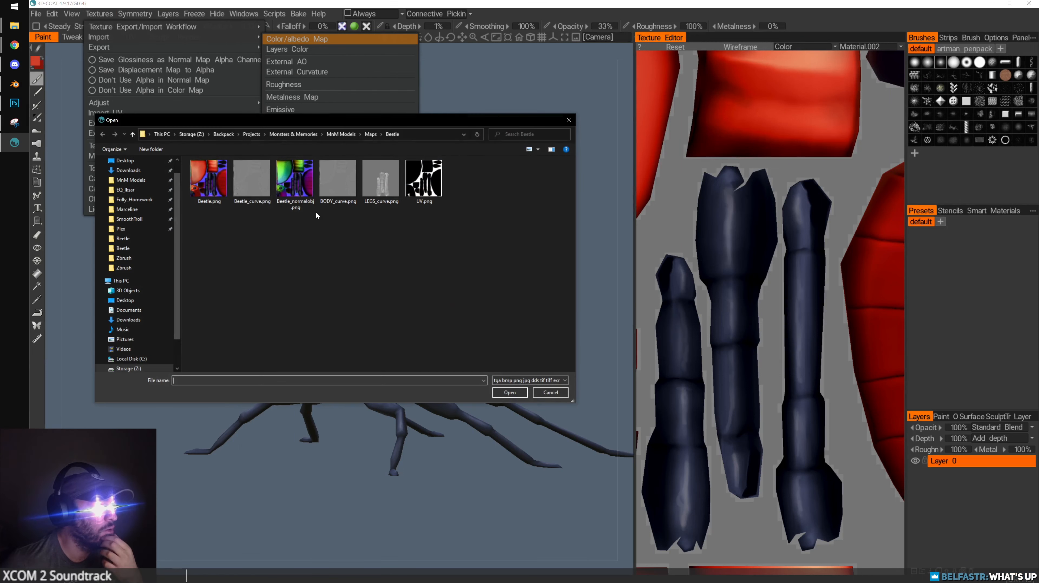
click(312, 204)
click(509, 392)
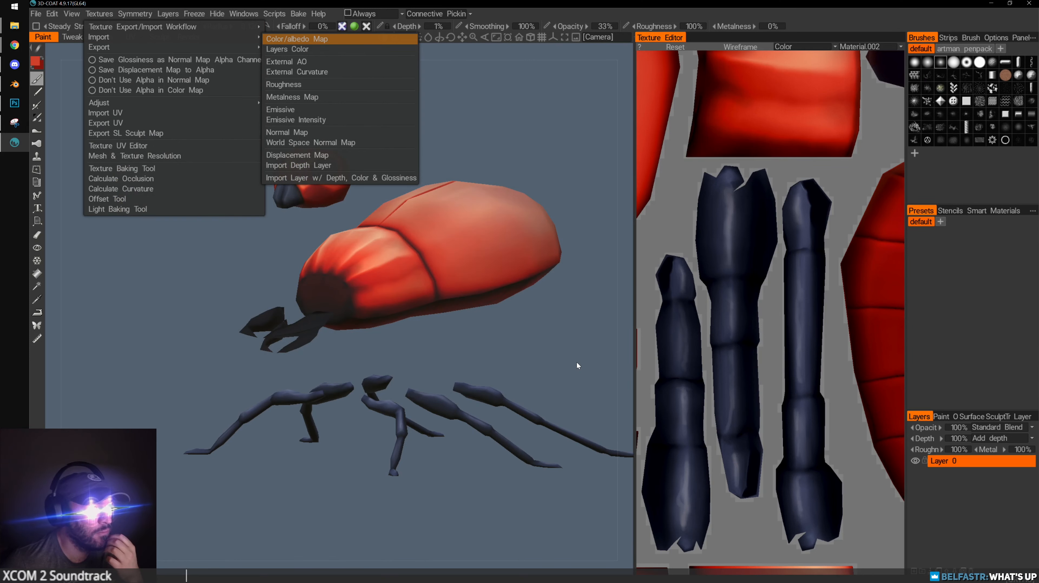
Examine the green-textured beetle in 3DCoat from several angles
alt+middle_drag(537, 259, 483, 285)
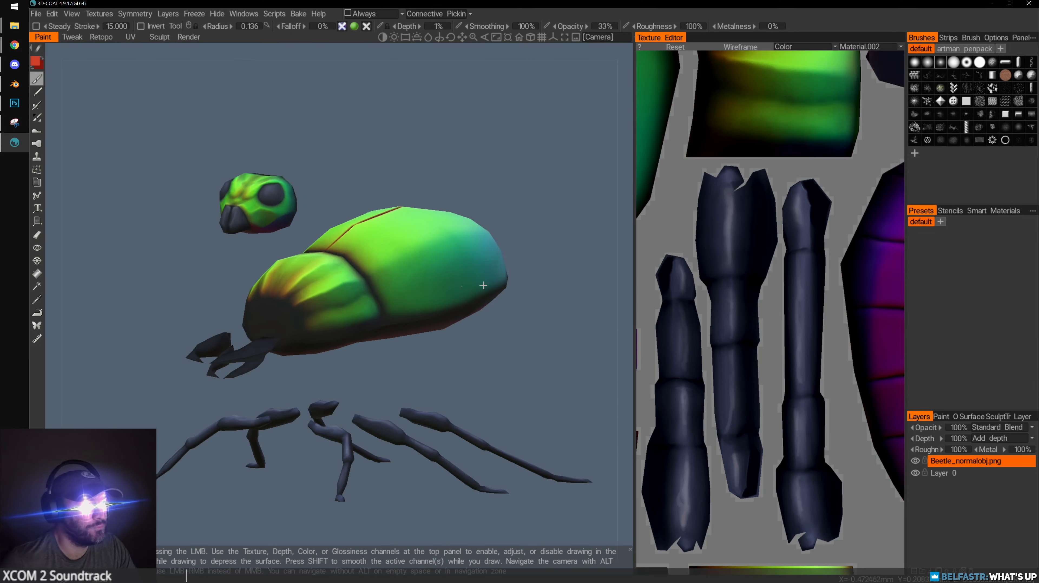
alt+drag(483, 286, 385, 246)
alt+middle_drag(385, 246, 258, 212)
alt+drag(257, 211, 130, 178)
Switch to Photoshop, check what Layer 7 contributes by hiding and showing it, and make it the active layer
click(14, 103)
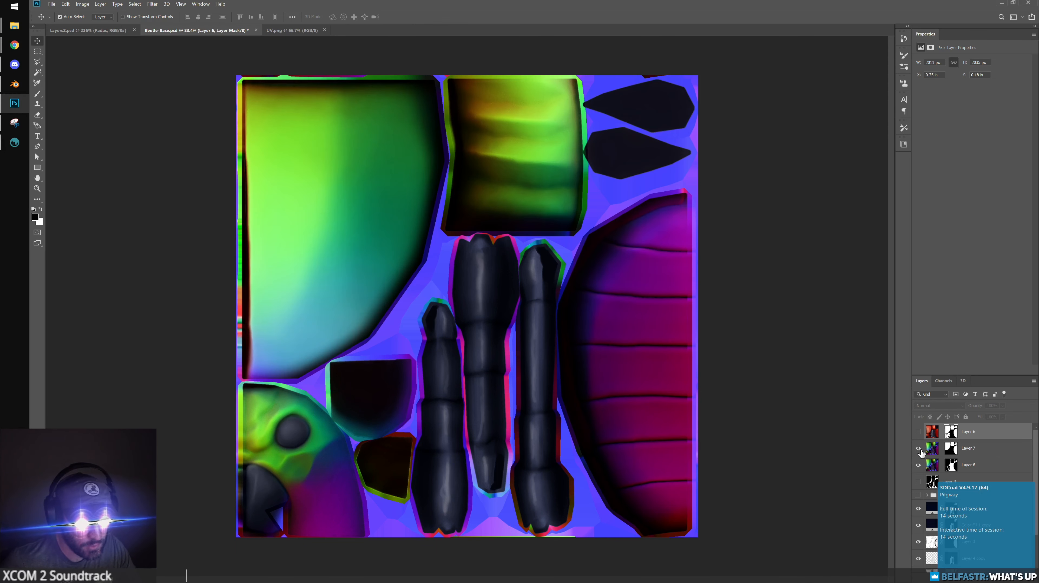
click(919, 449)
click(919, 449)
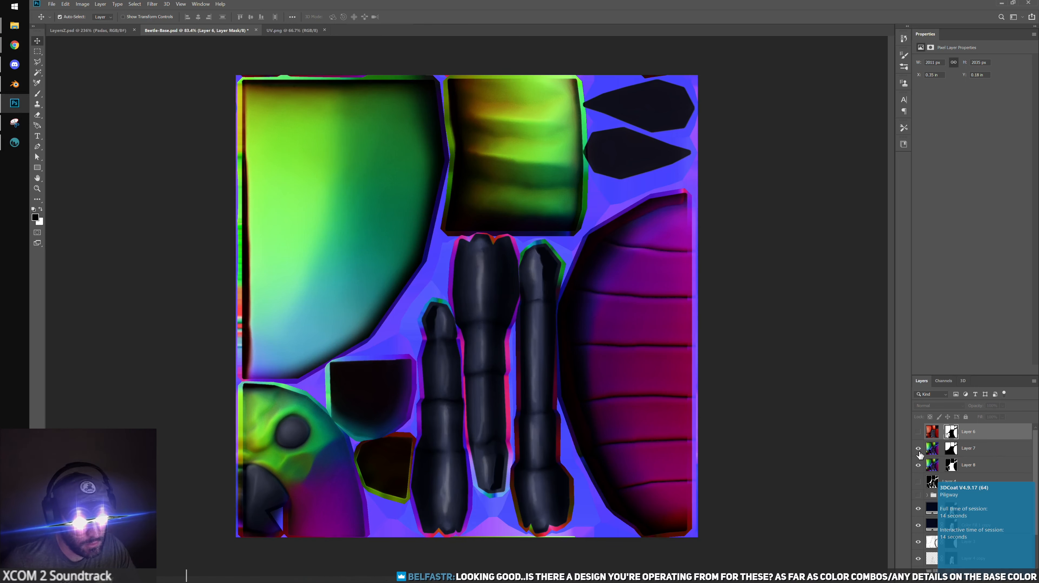
click(964, 453)
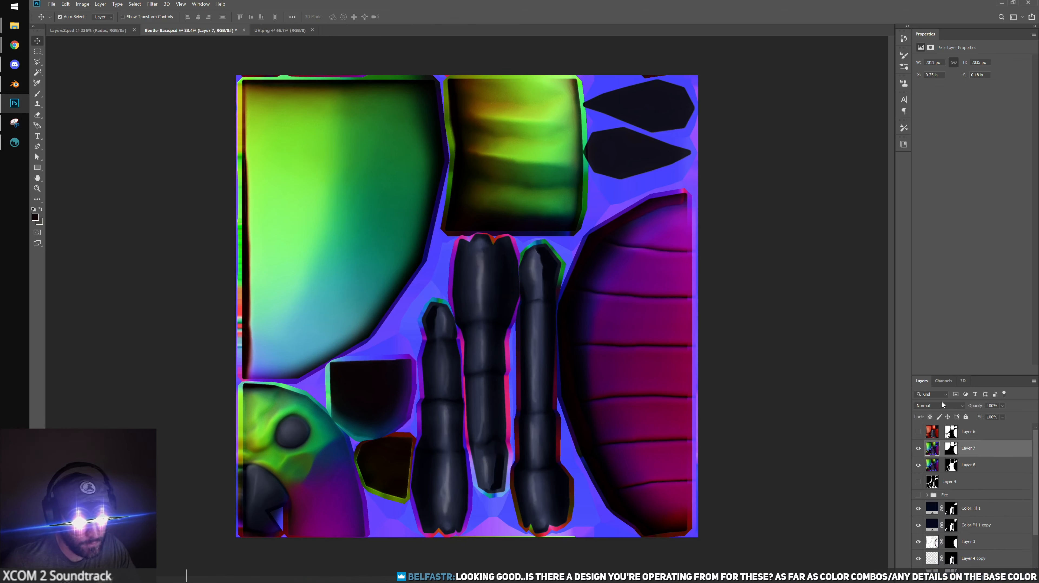
click(979, 433)
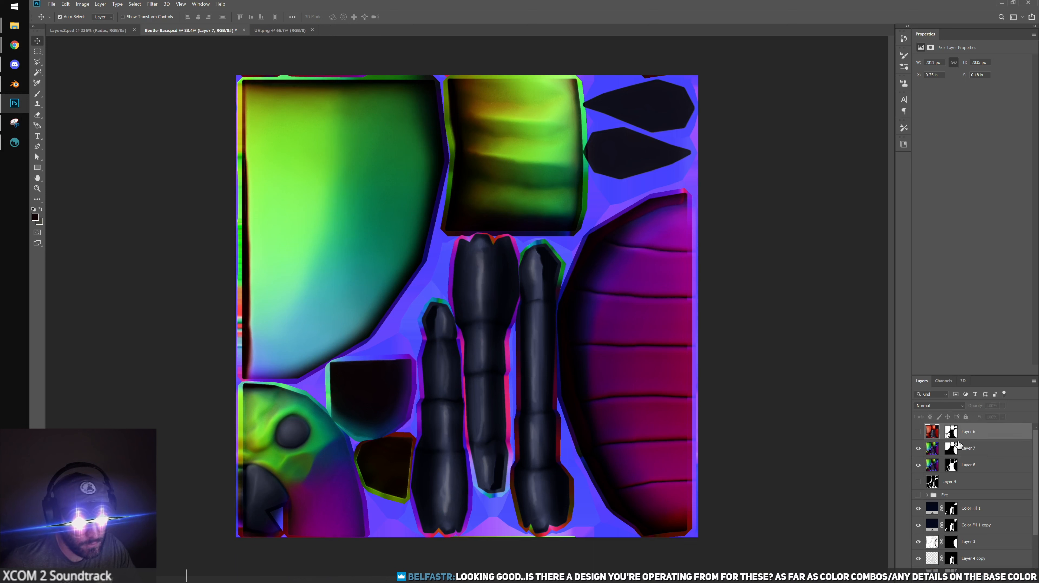
click(919, 449)
click(980, 452)
click(919, 449)
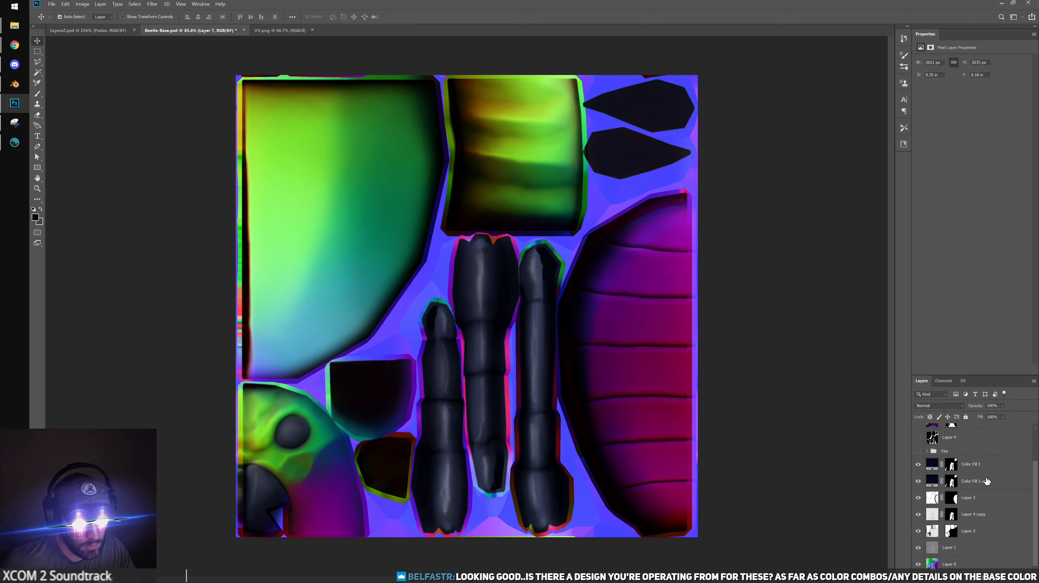
Hide and show the bottom layer and Layer 8 to check what each contributes to the texture
scroll(920, 490, down, 3)
click(919, 564)
click(919, 564)
scroll(919, 530, up, 3)
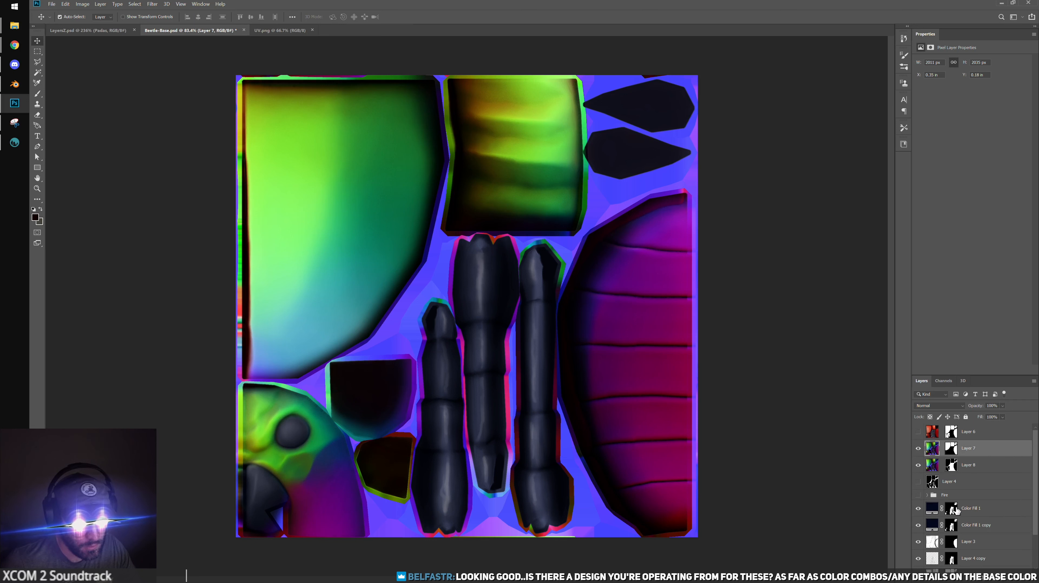
click(918, 465)
click(917, 466)
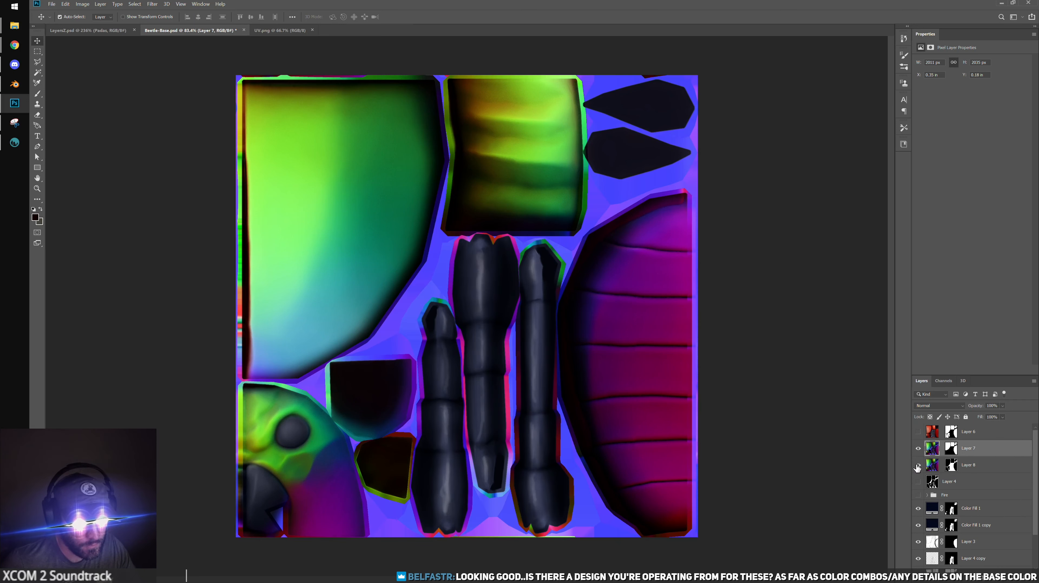
Check Layer 7's visibility and load Layer 3's mask as a selection around the purple belly piece, keeping Layer 7 active
click(918, 449)
click(918, 449)
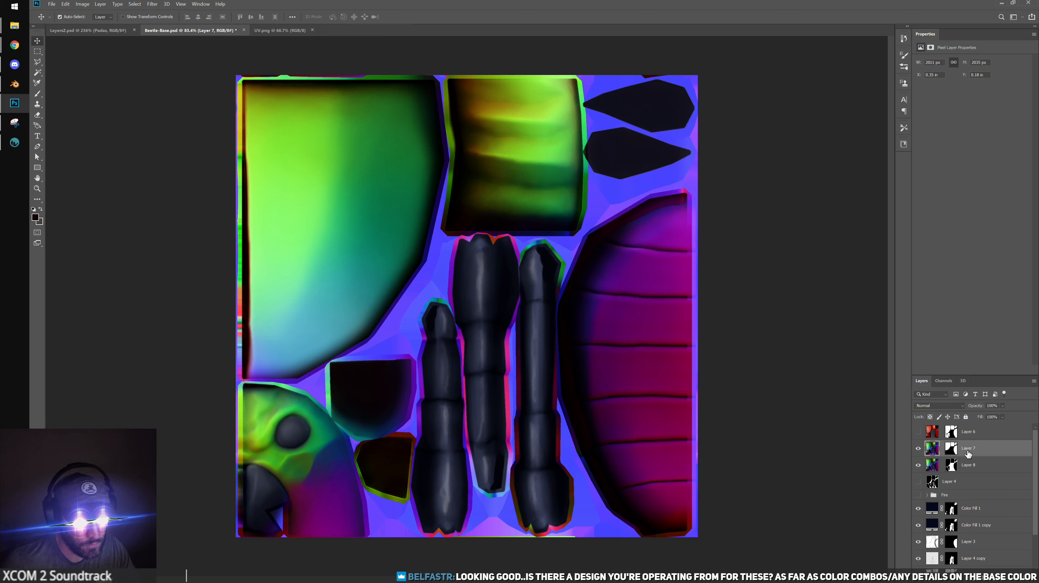
ctrl+click(955, 543)
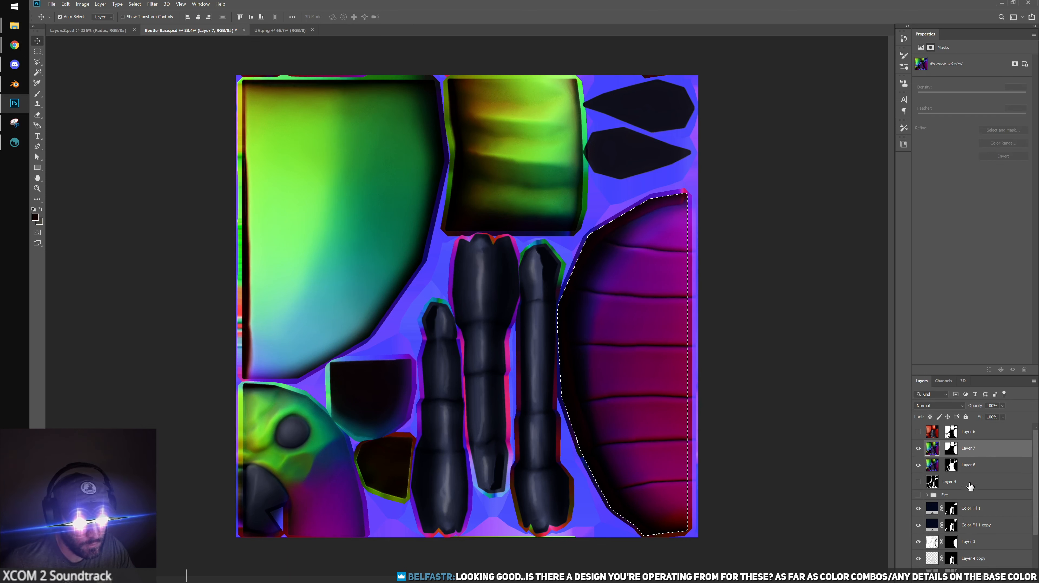
click(986, 448)
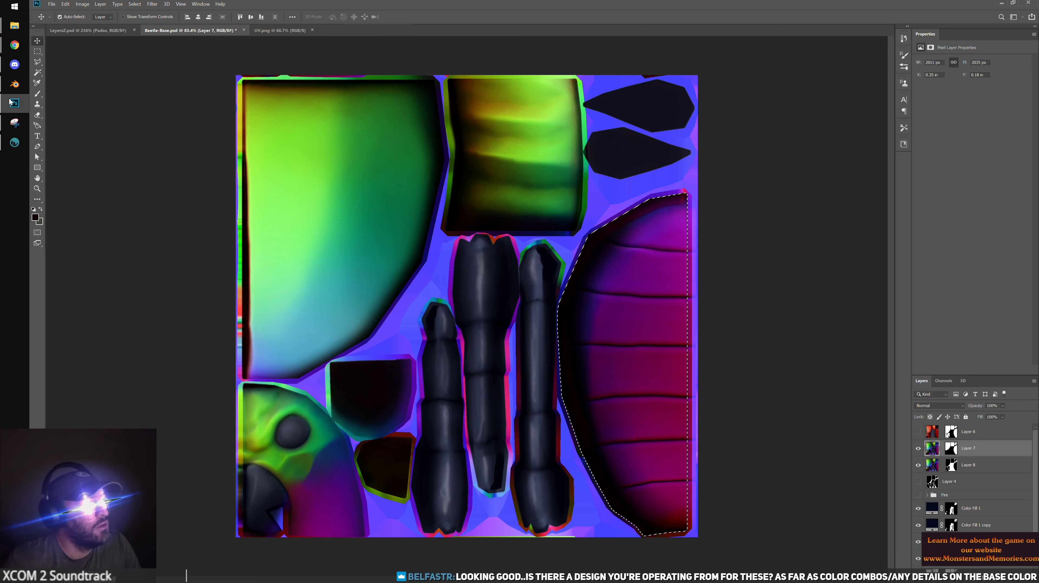
Switch to Blender and compare the red and green beetles from the front, above and the side
key(alt+Tab)
middle_drag(417, 111, 523, 159)
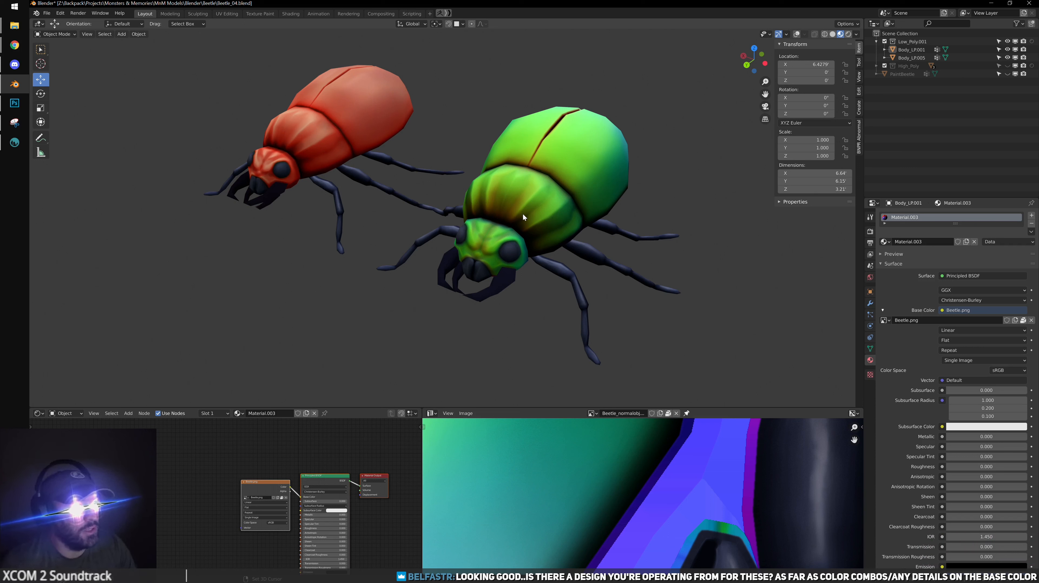
middle_drag(617, 197, 410, 213)
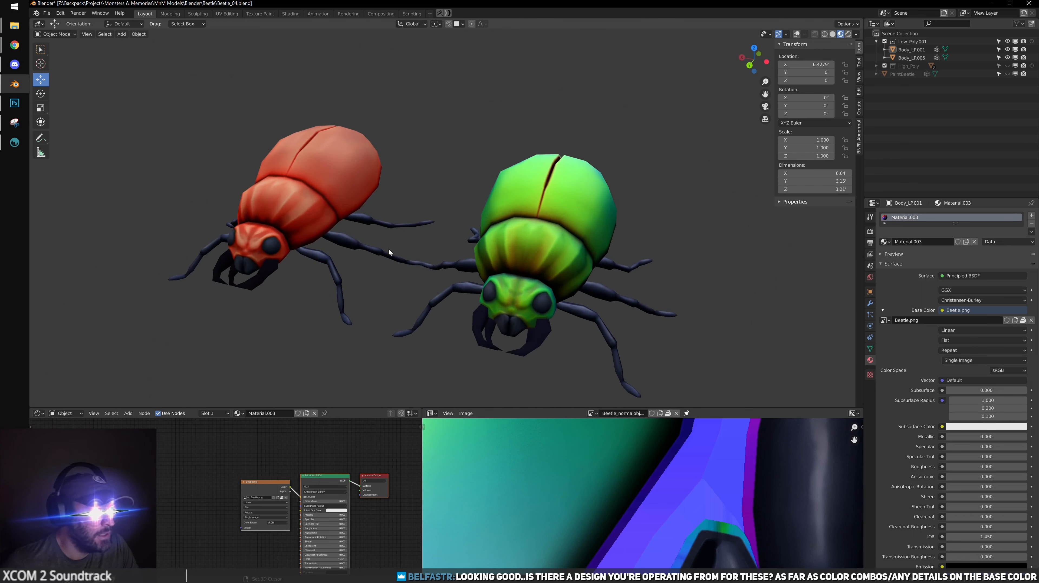
shift+middle_drag(387, 276, 575, 241)
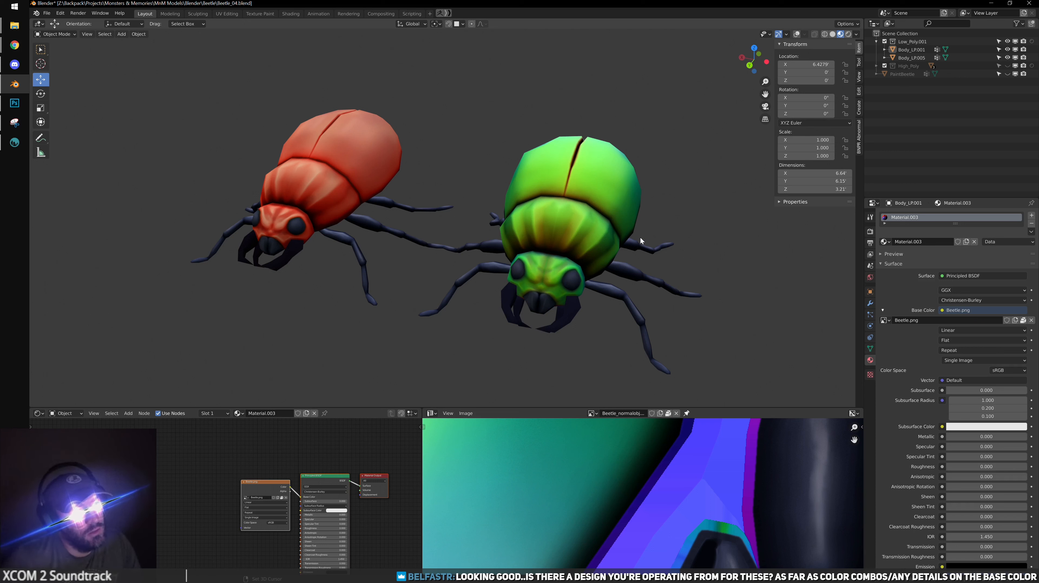
middle_drag(618, 173, 402, 240)
middle_drag(468, 245, 525, 253)
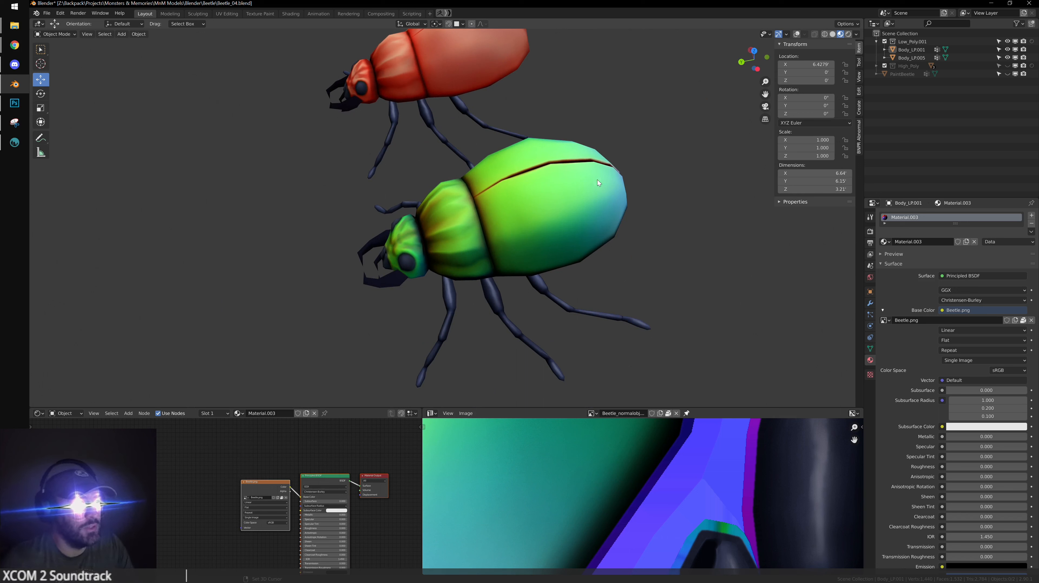
middle_drag(598, 180, 518, 169)
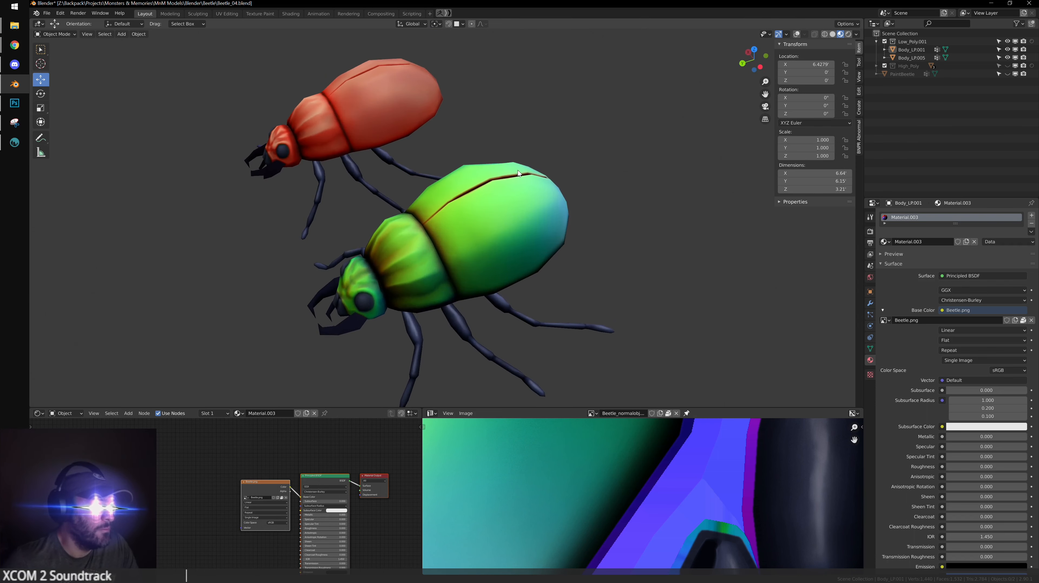
middle_drag(574, 236, 430, 197)
scroll(430, 198, up, 5)
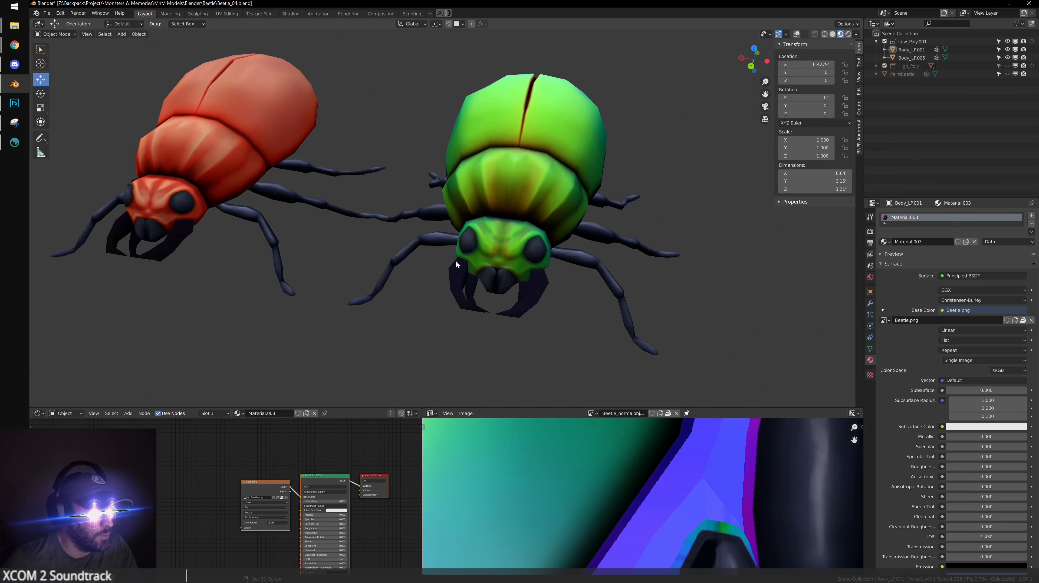
Select the green beetle and inspect the heads, mandibles and legs of both beetles close up and from farther away
click(482, 232)
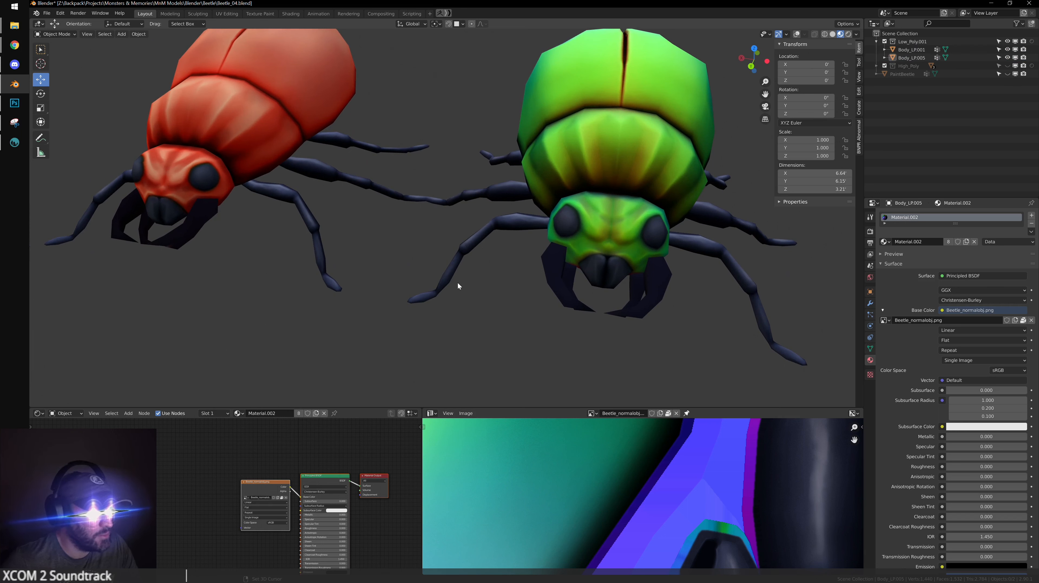
middle_drag(190, 242, 436, 265)
scroll(384, 310, up, 5)
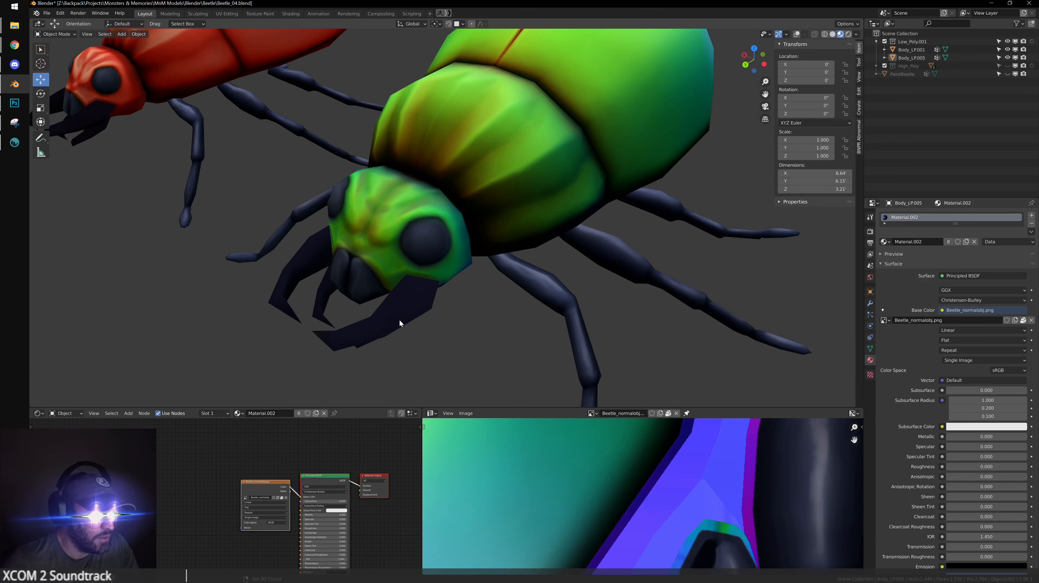
scroll(427, 294, down, 5)
mouse_move(372, 255)
middle_down()
mouse_move(432, 269)
mouse_move(495, 235)
mouse_move(383, 242)
middle_up()
scroll(368, 245, up, 5)
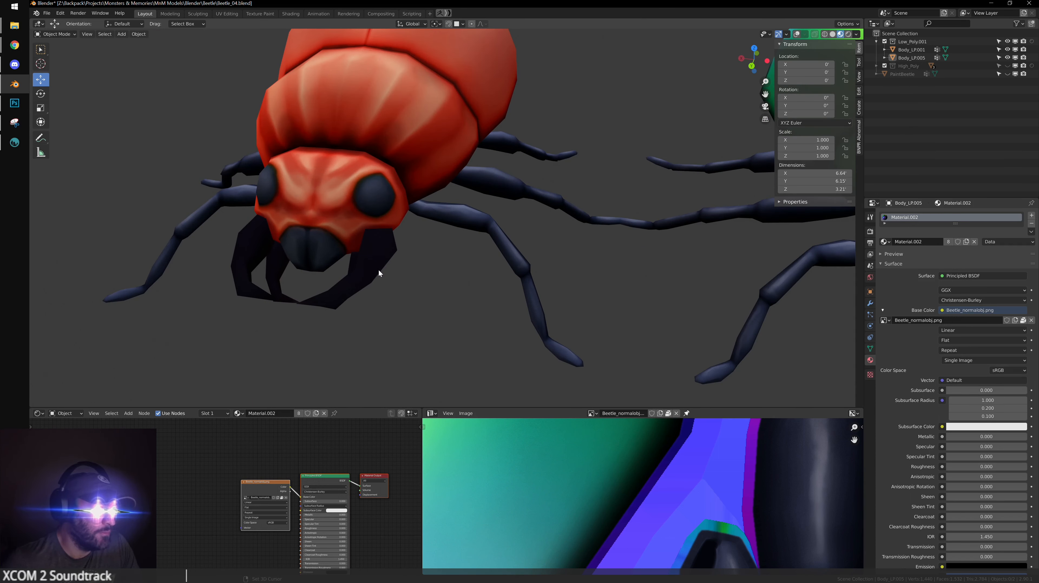
scroll(378, 270, down, 4)
shift+middle_drag(334, 246, 210, 258)
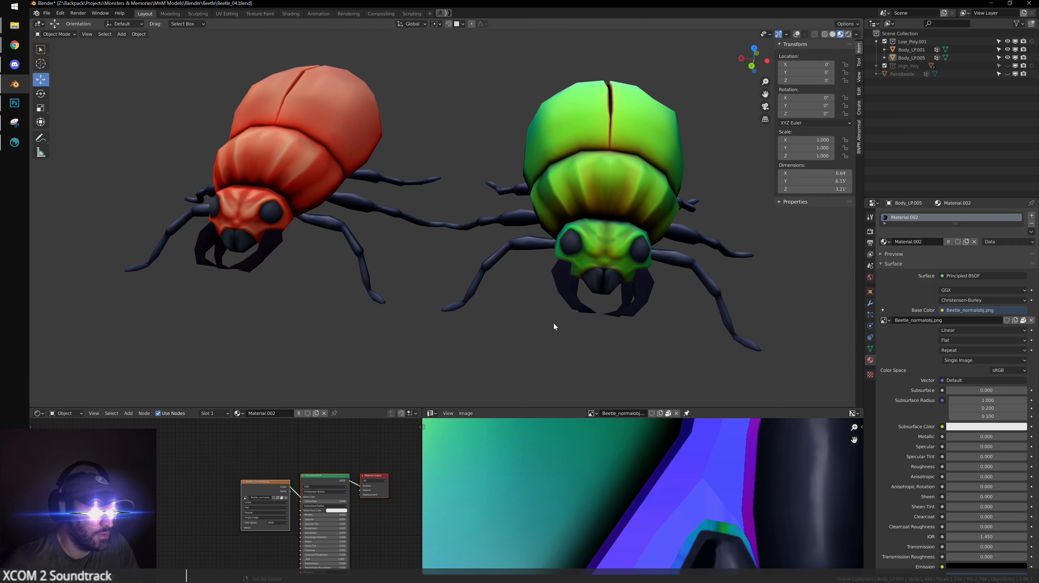
scroll(564, 285, down, 3)
middle_drag(575, 284, 100, 147)
scroll(394, 220, up, 6)
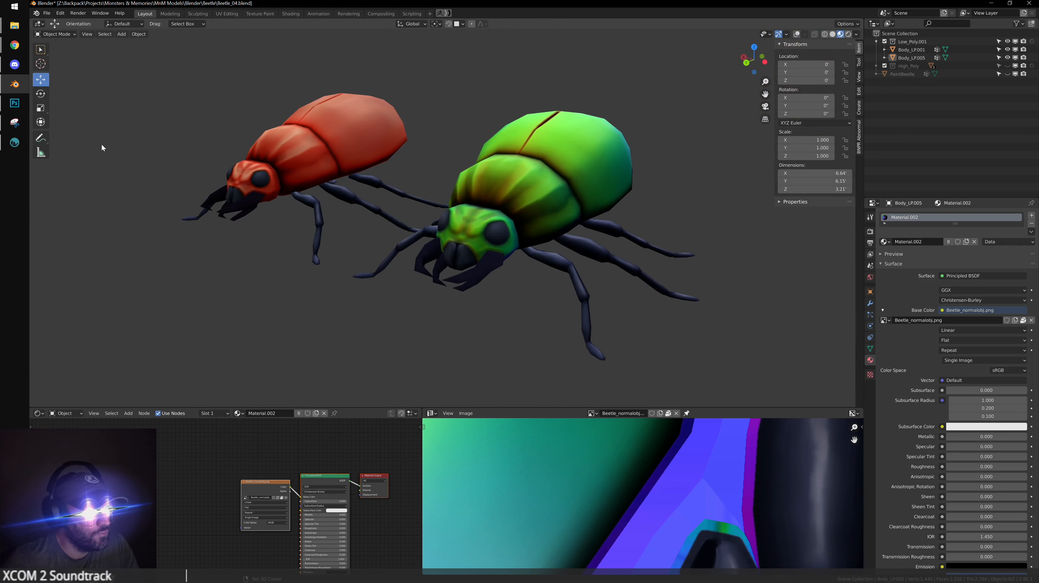
Switch to Photoshop and add a solid colour fill layer over the selected purple belly, with its blend mode set to Color
click(15, 104)
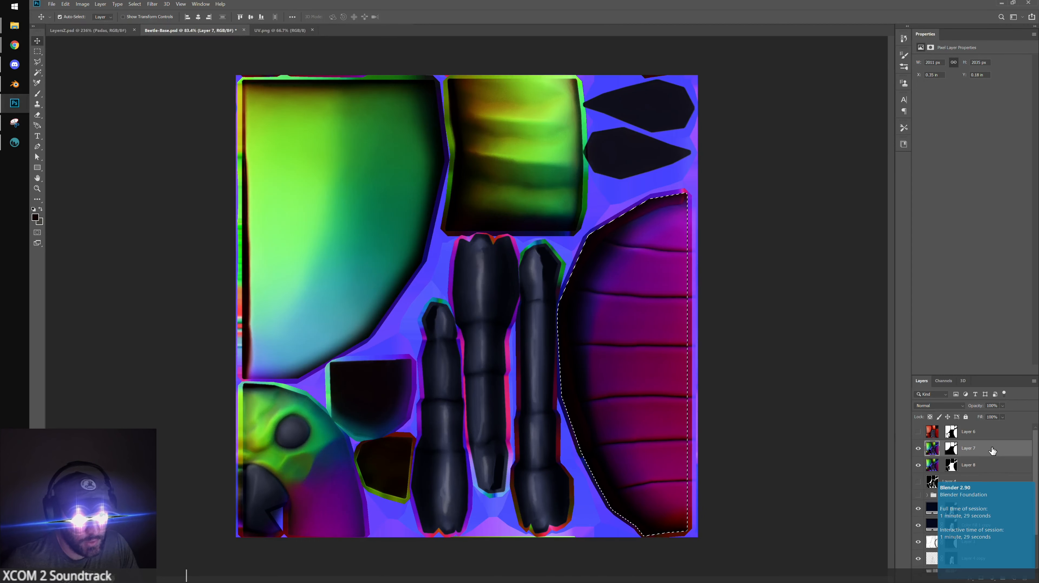
click(993, 578)
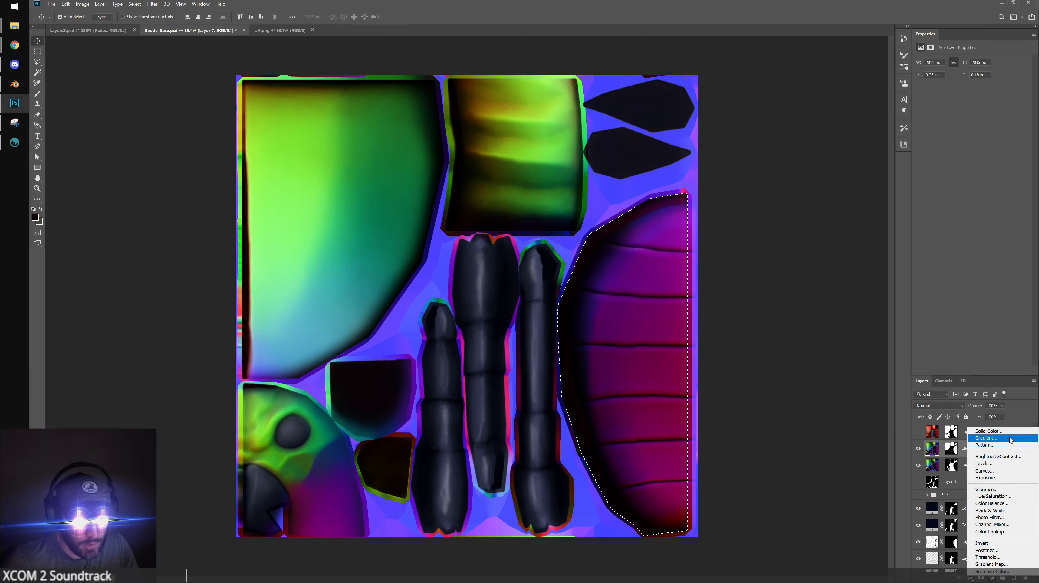
click(977, 431)
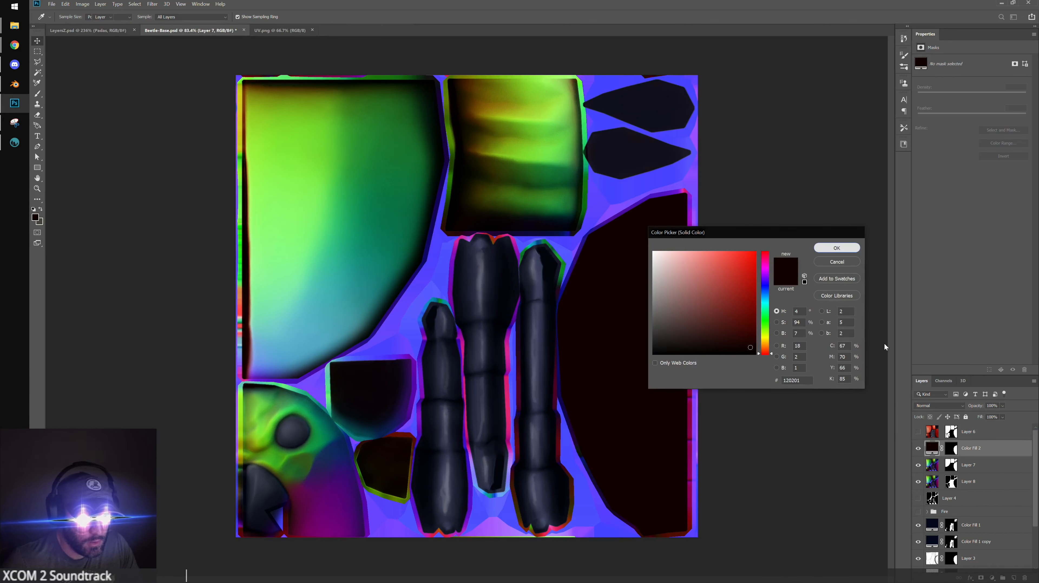
click(835, 248)
click(930, 406)
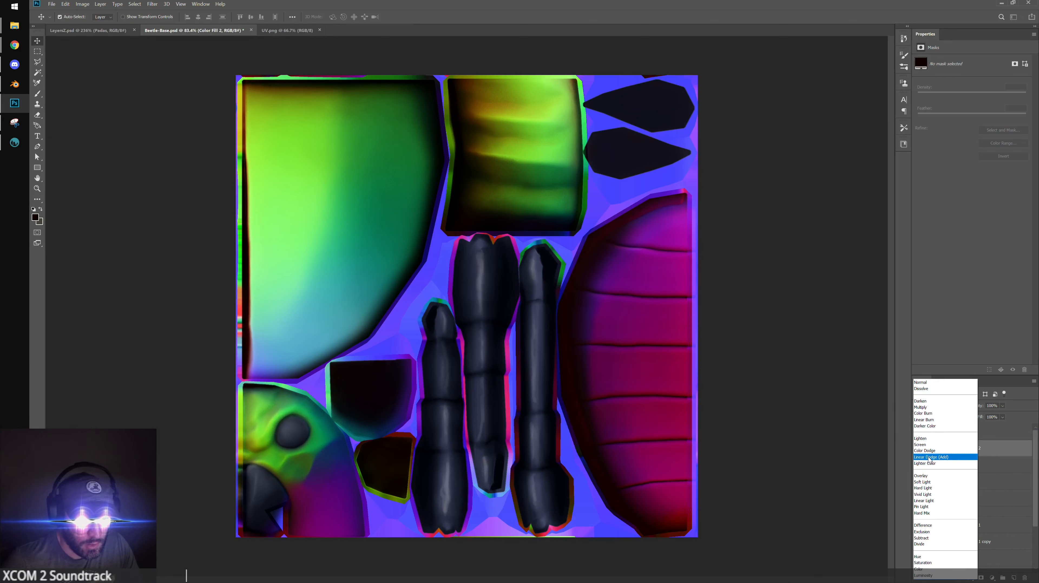
click(934, 569)
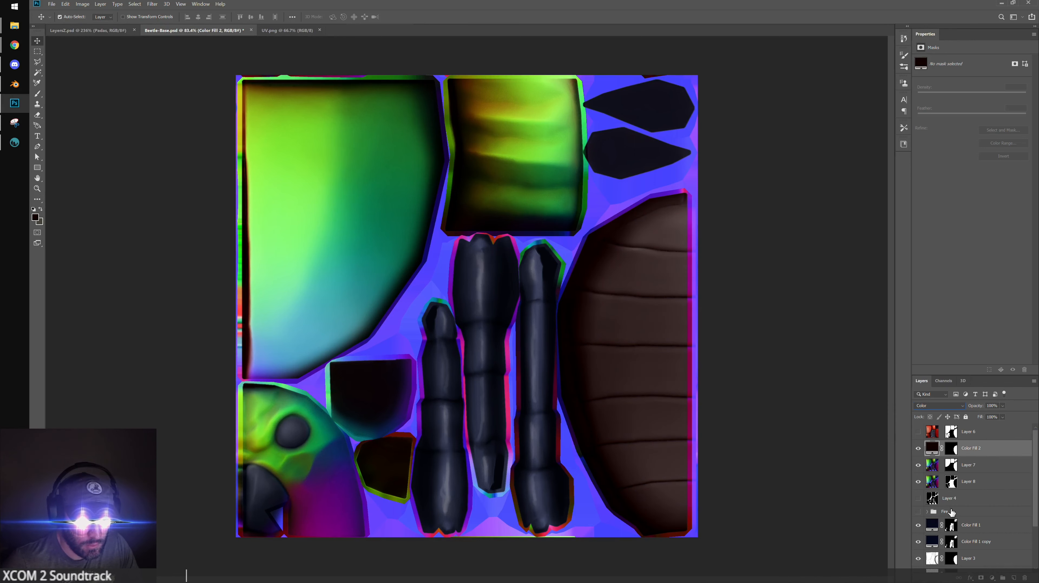
Change the belly's fill colour to the green 1f8f59 sampled from the texture and lower the fill layer's opacity to 93%
double_click(933, 448)
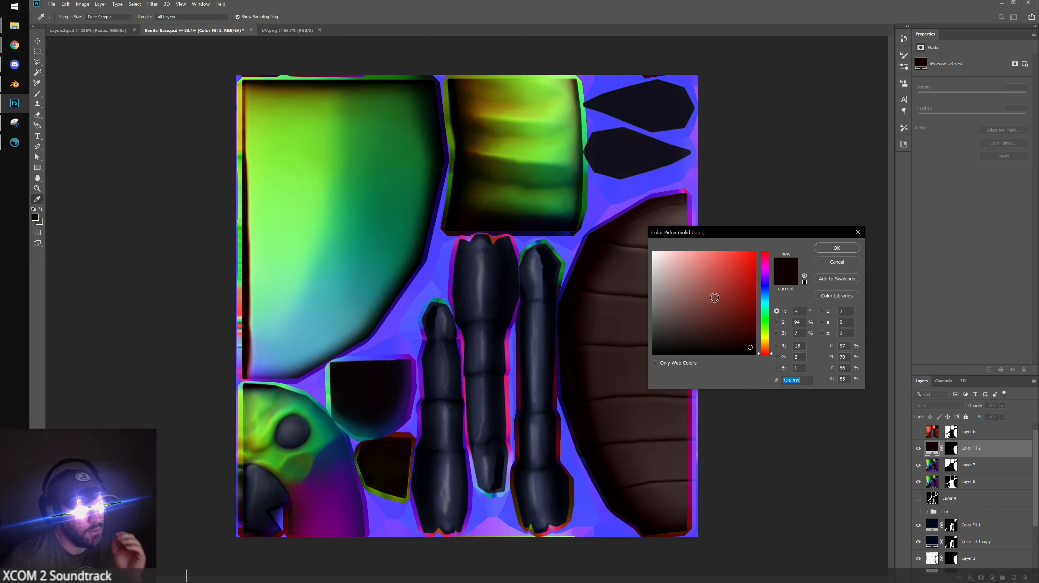
click(347, 162)
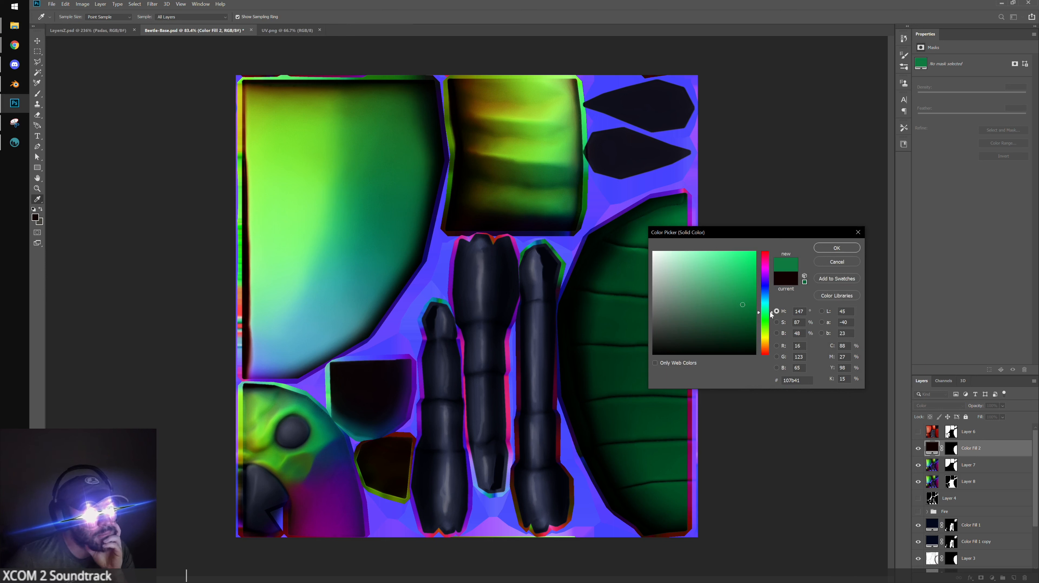
drag(462, 216, 597, 346)
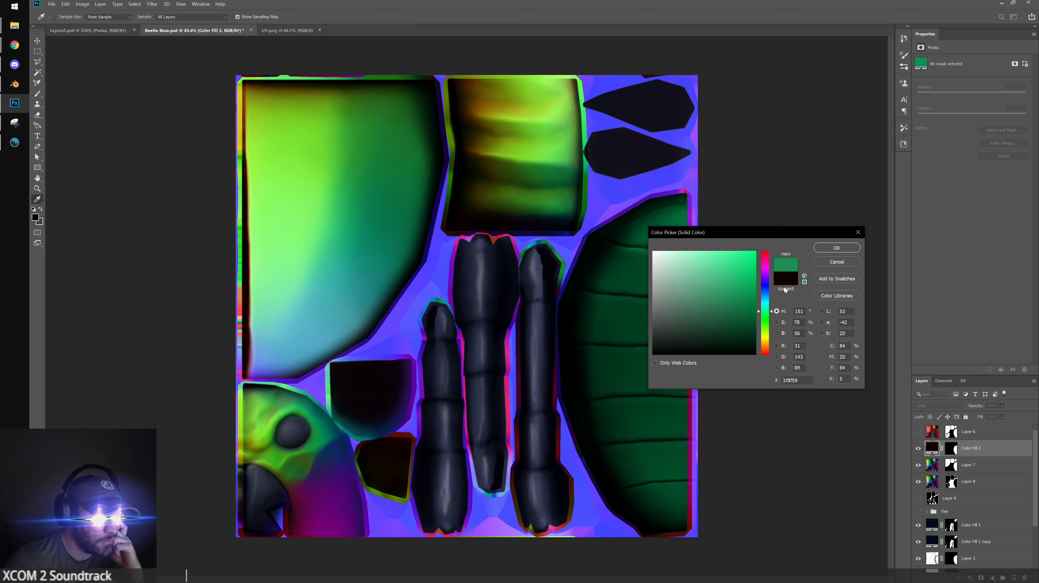
click(838, 249)
click(989, 433)
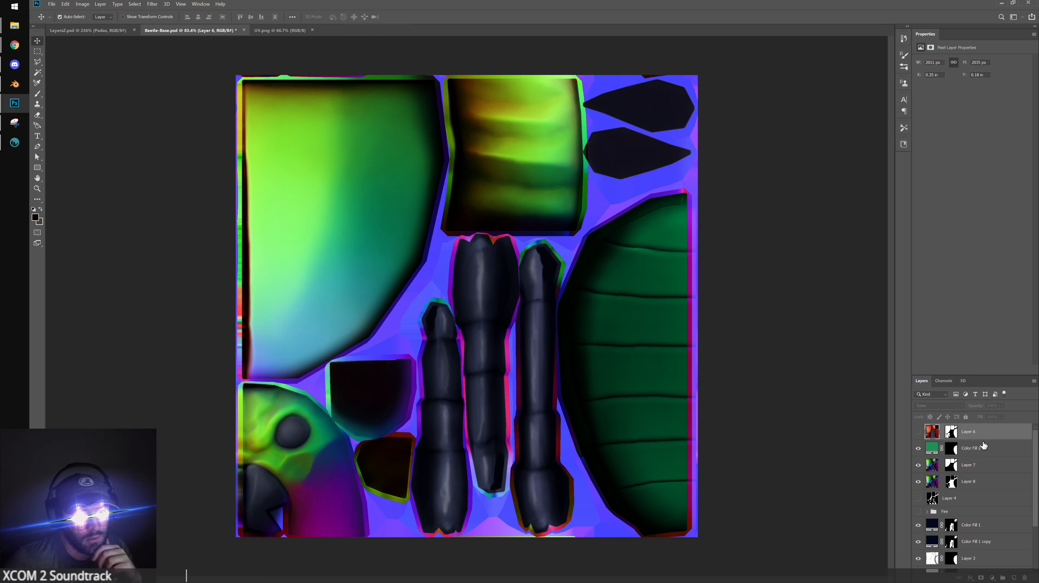
click(984, 446)
drag(972, 410, 968, 410)
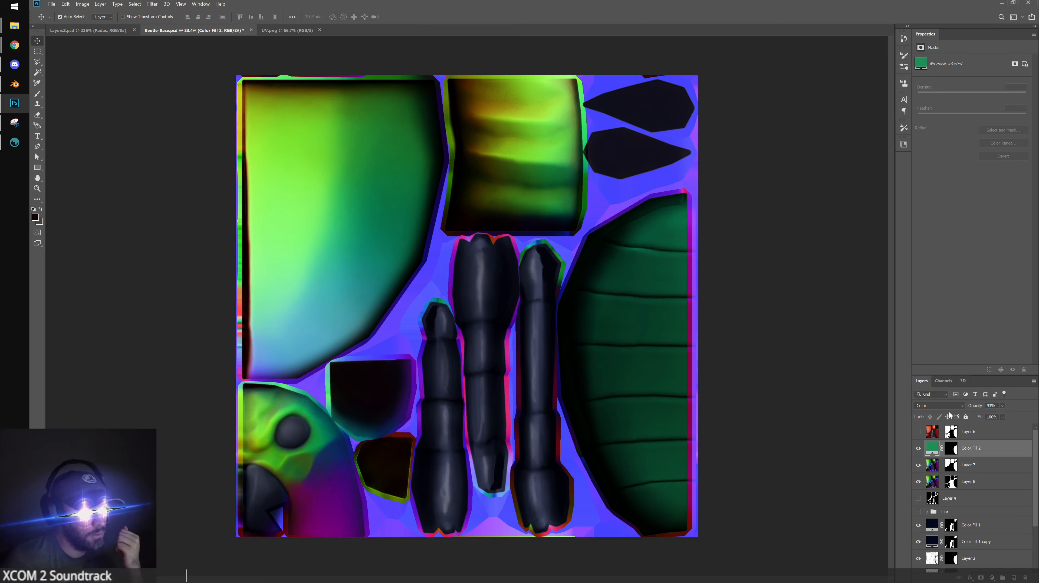
Save the texture as a PNG over the existing Beetle_normalobj.png
click(52, 4)
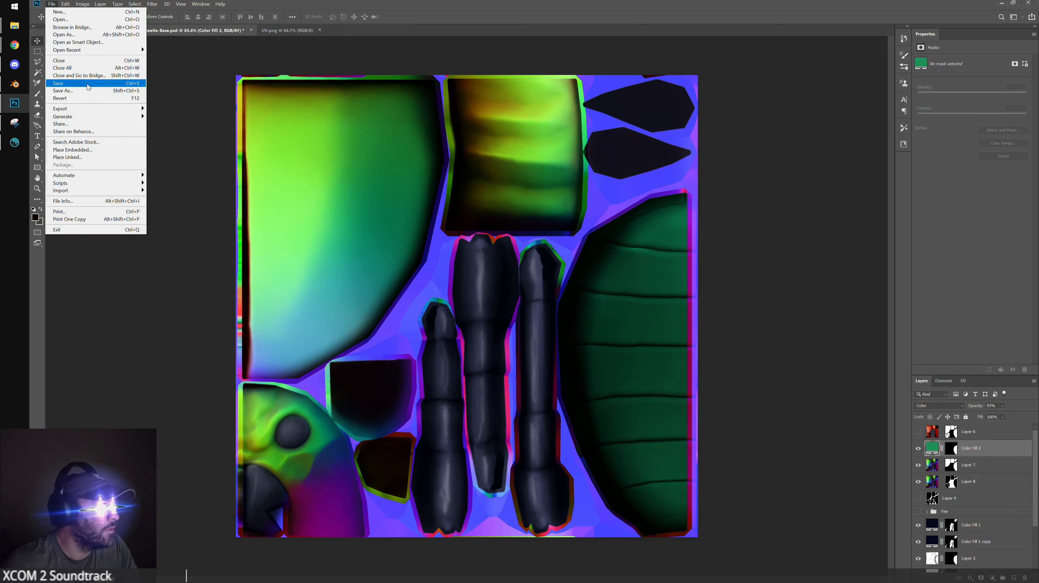
click(63, 90)
click(142, 181)
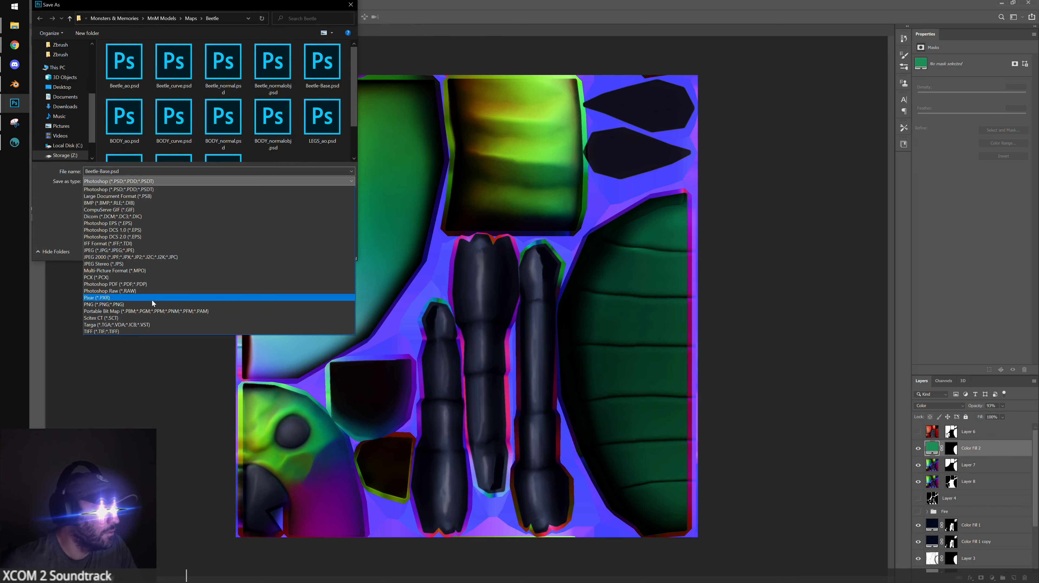
click(151, 297)
click(215, 75)
click(298, 251)
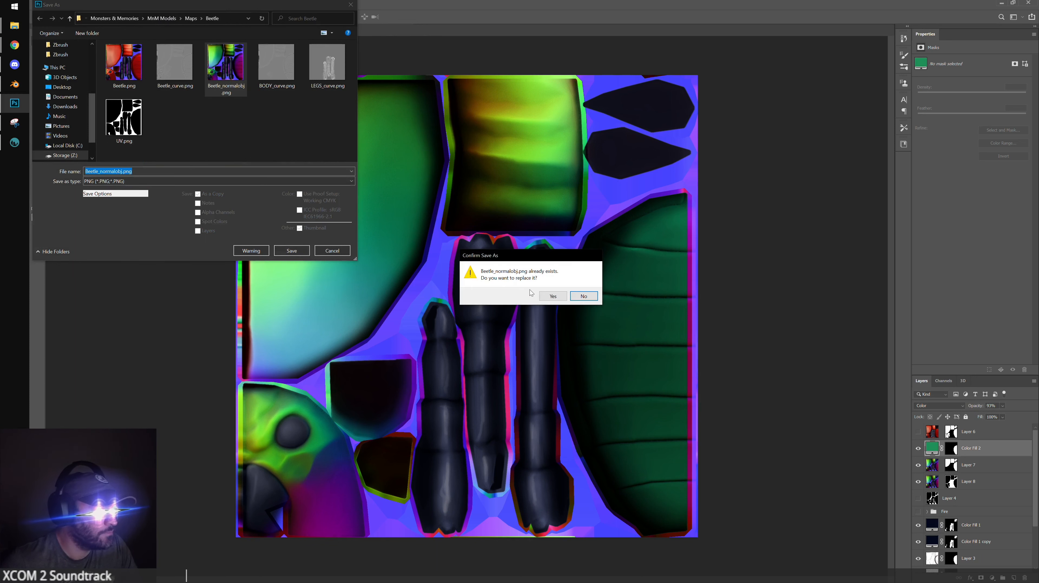
click(550, 294)
click(581, 181)
Switch to Blender, reload Beetle_normalobj.png as the green beetle's base colour image, and view the beetle's underside
click(15, 84)
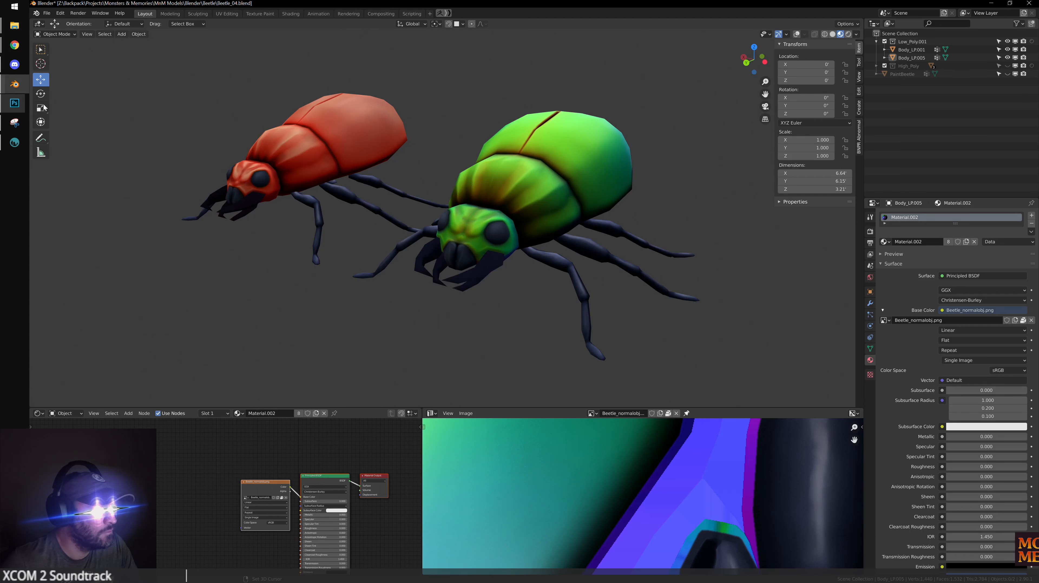
click(597, 139)
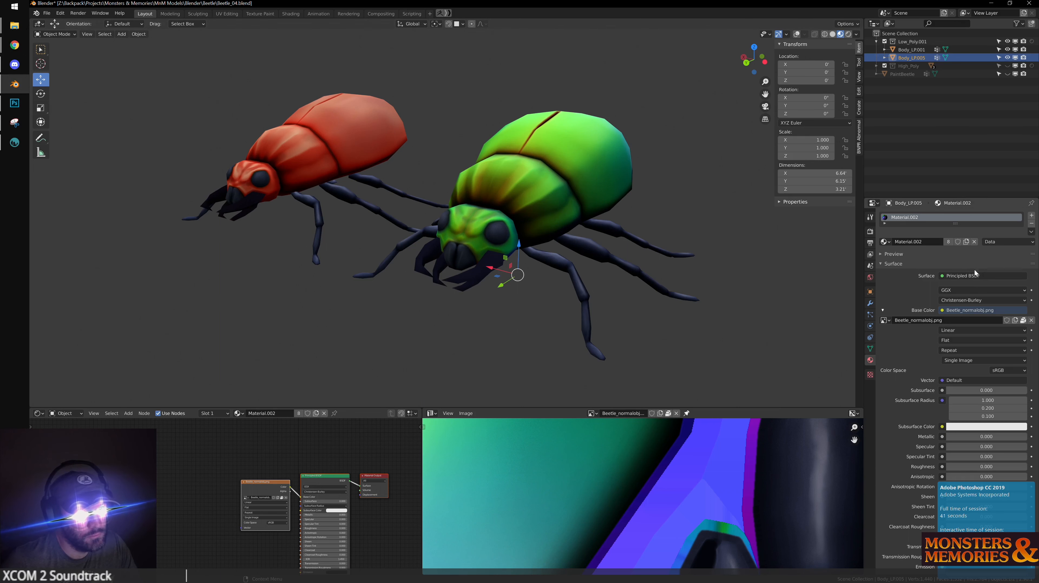
click(1032, 321)
click(996, 320)
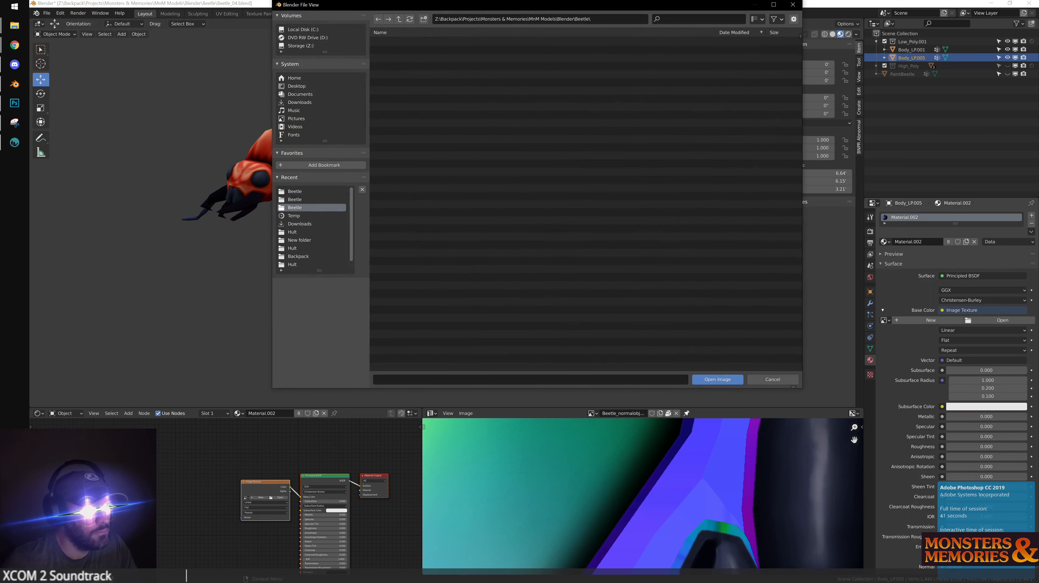
click(295, 191)
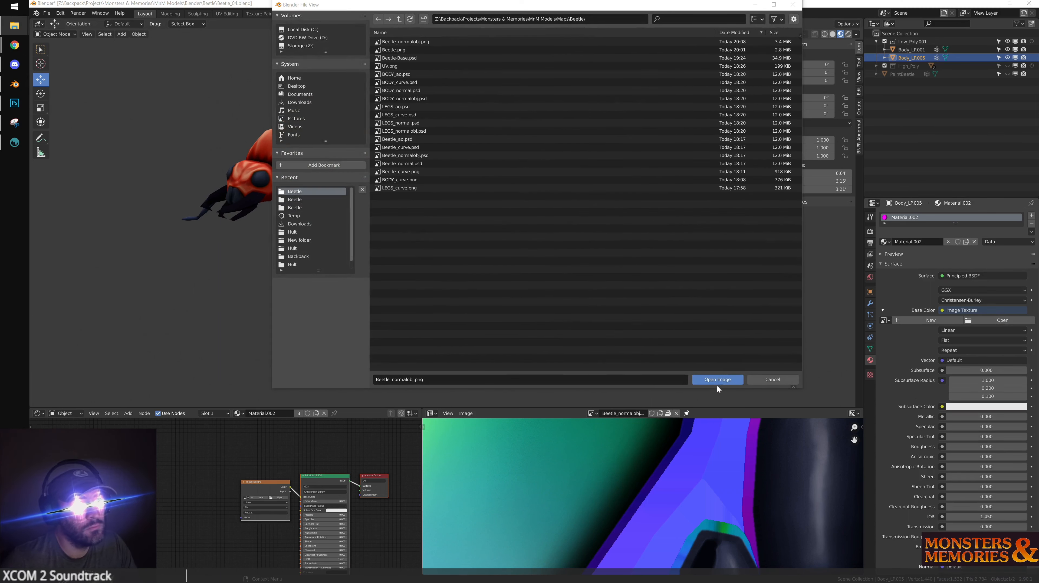
click(710, 380)
click(742, 262)
middle_drag(742, 261, 365, 304)
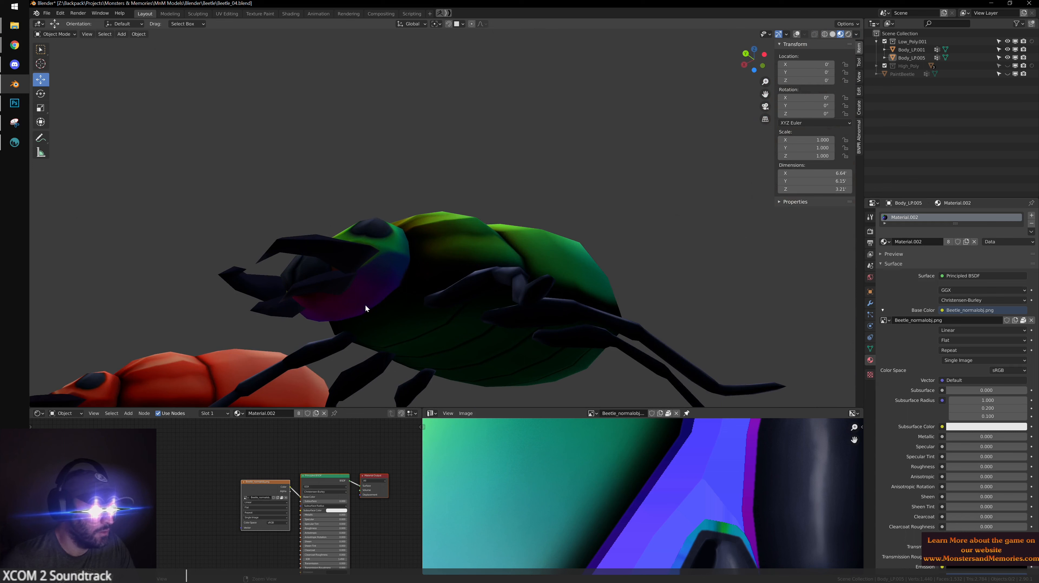
Switch to Photoshop and use Layer 8's mask to select the head piece and the two small dark pieces beside it
click(15, 103)
alt+scroll(368, 457, up, 5)
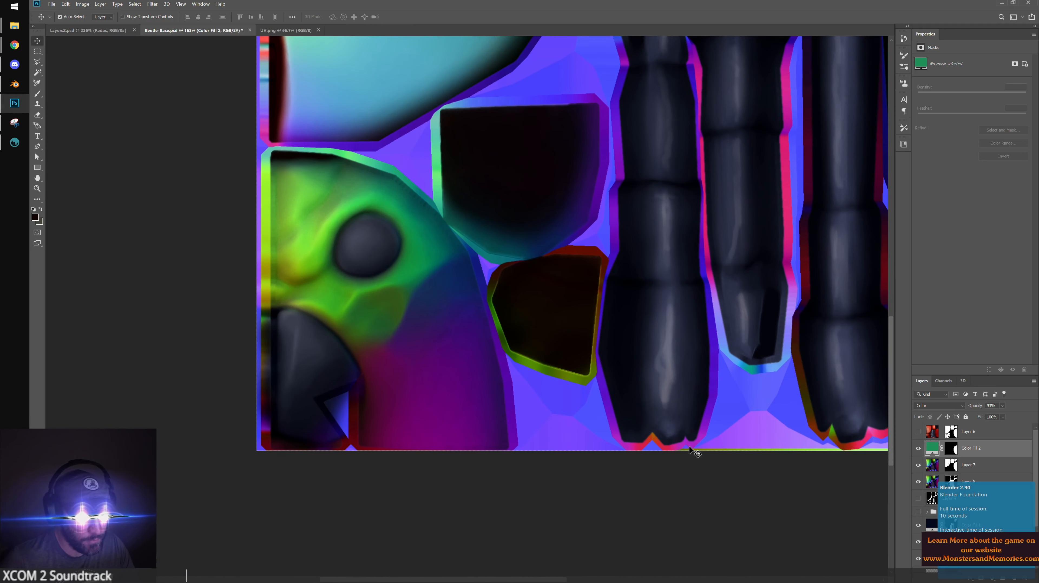
click(953, 452)
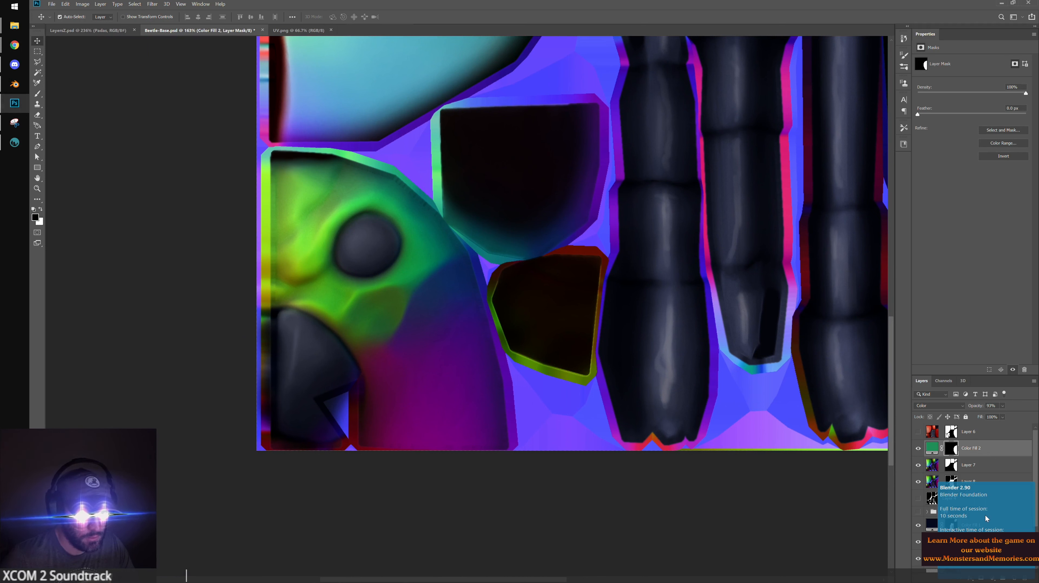
scroll(964, 496, down, 3)
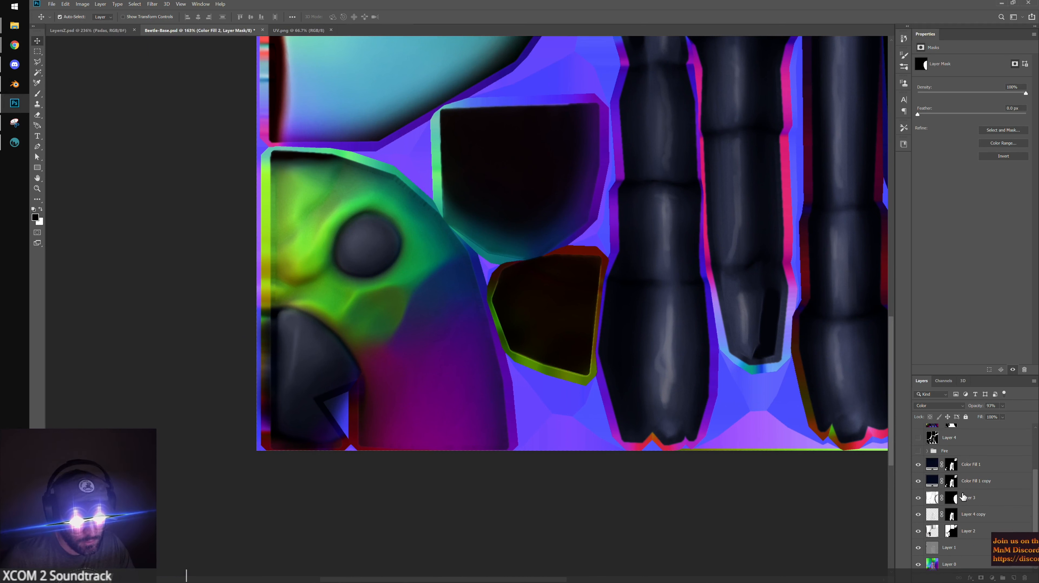
ctrl+click(952, 483)
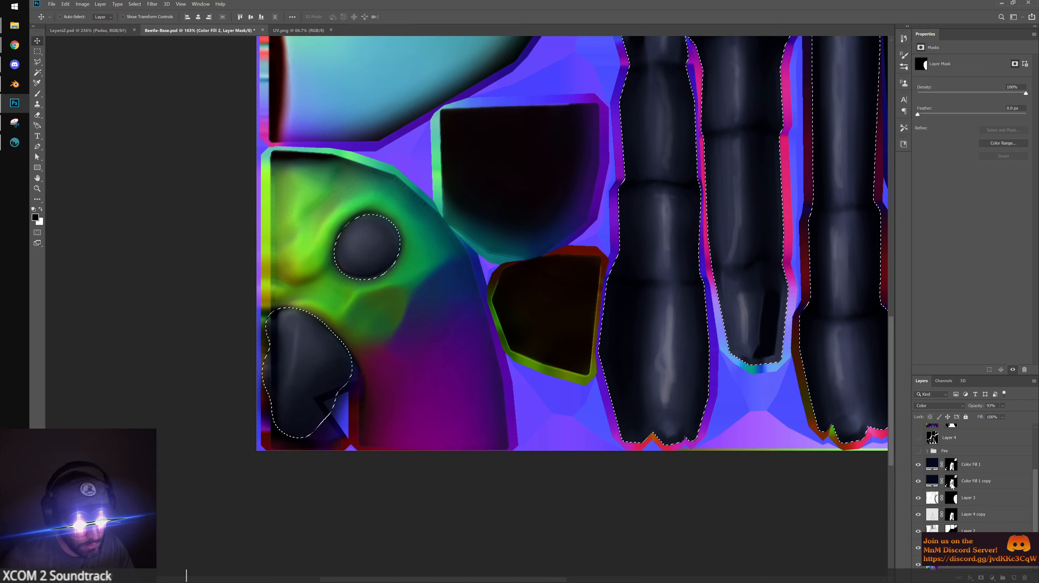
scroll(961, 482, up, 3)
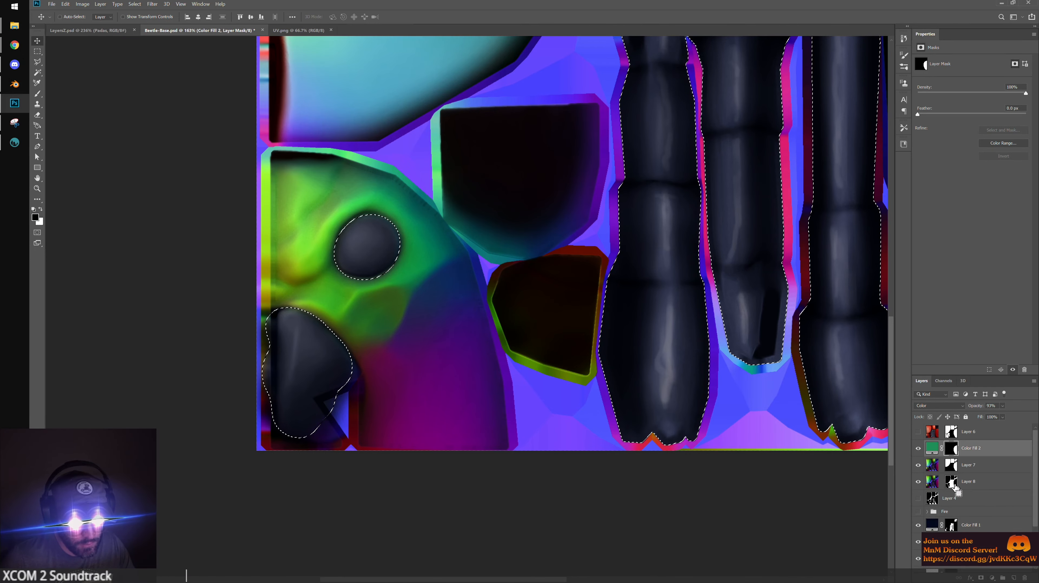
ctrl+click(952, 483)
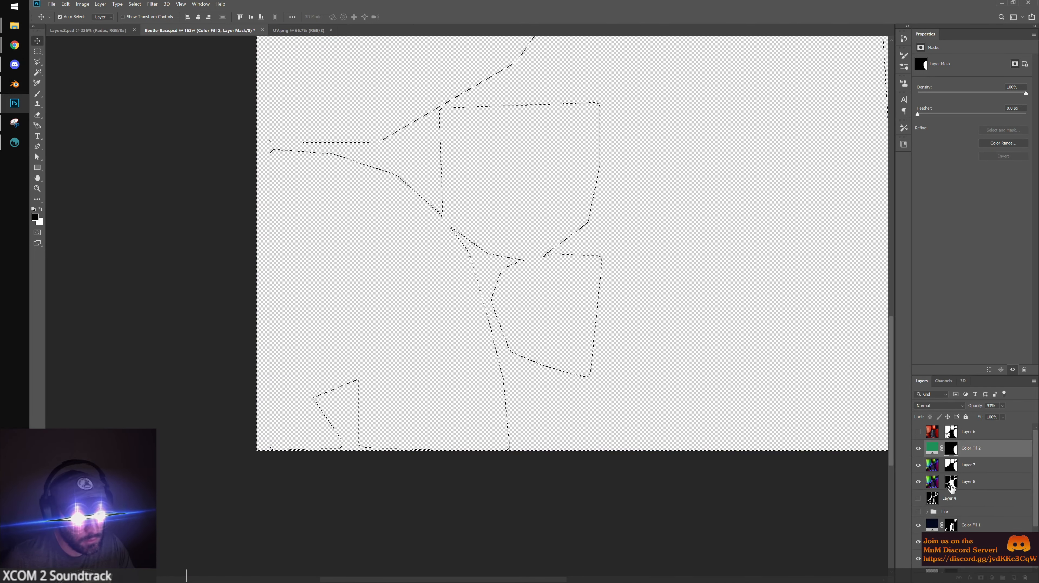
alt+click(952, 484)
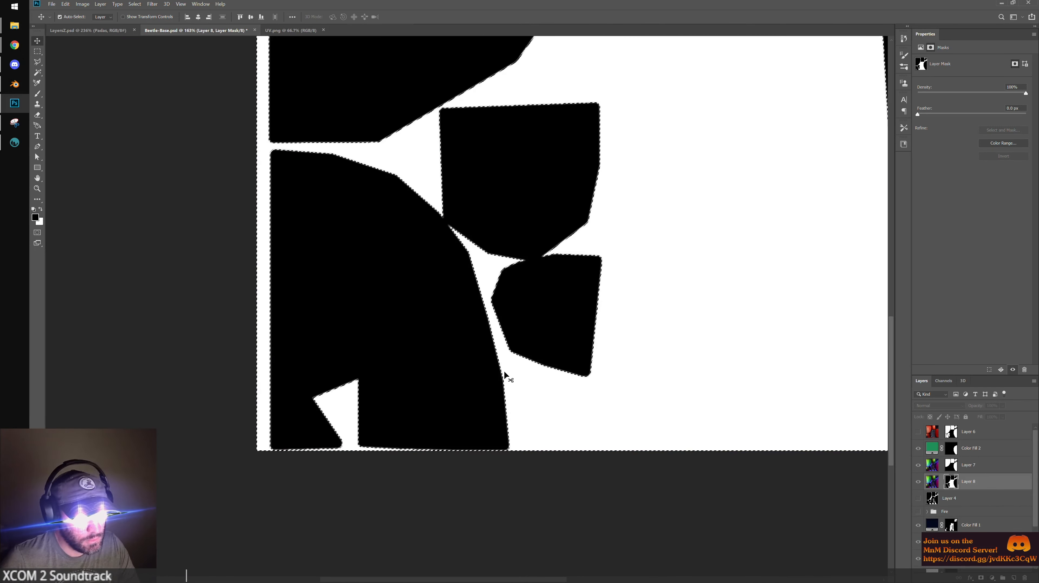
key(w)
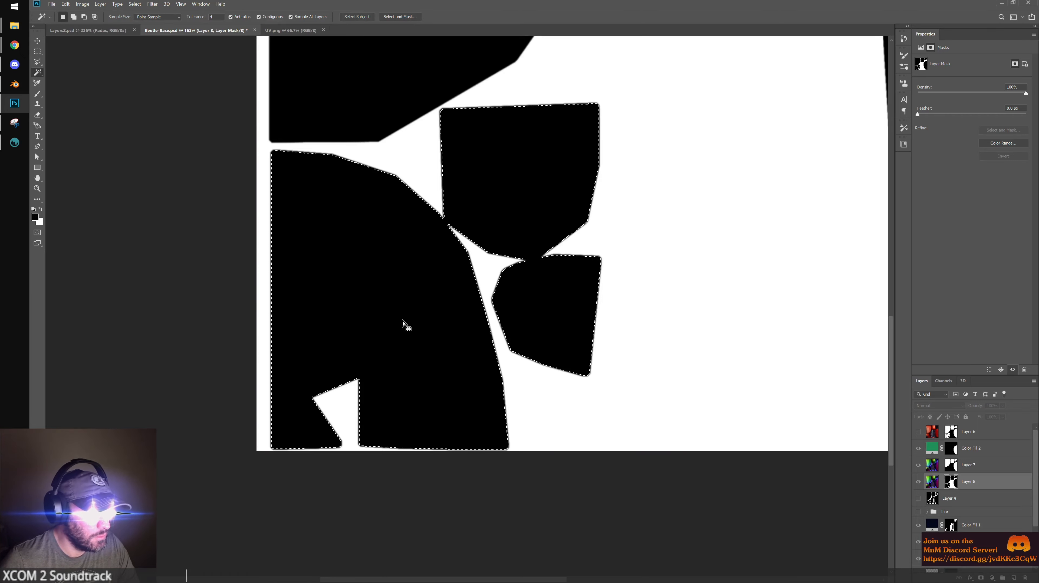
key(l)
alt+click(951, 483)
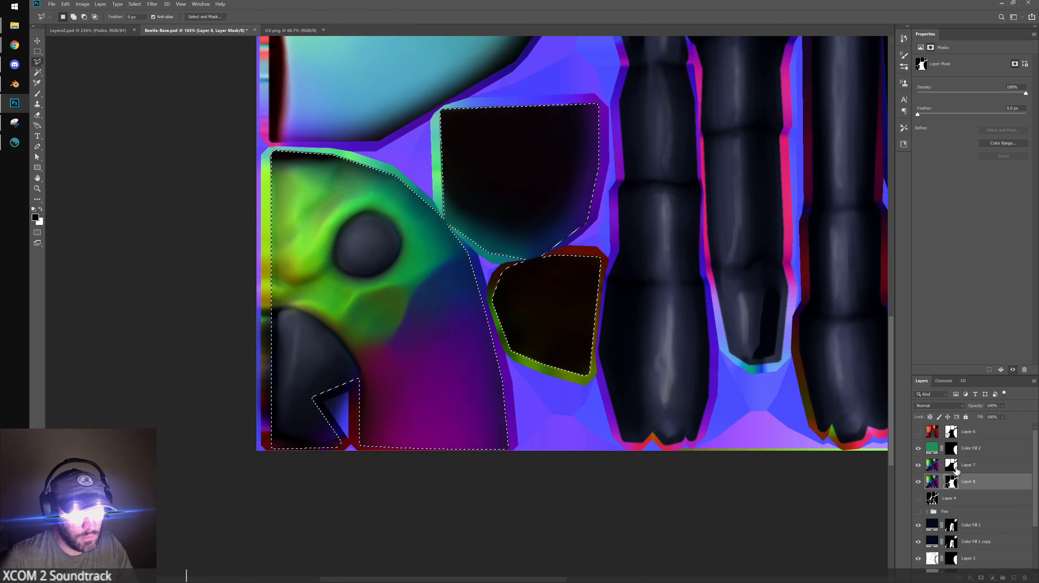
Paint Color Fill 2's mask at 54% brush opacity over the purple lower head, touch up the edge near the mandible, and deselect
click(952, 450)
alt+scroll(556, 360, down, 3)
drag(494, 323, 503, 370)
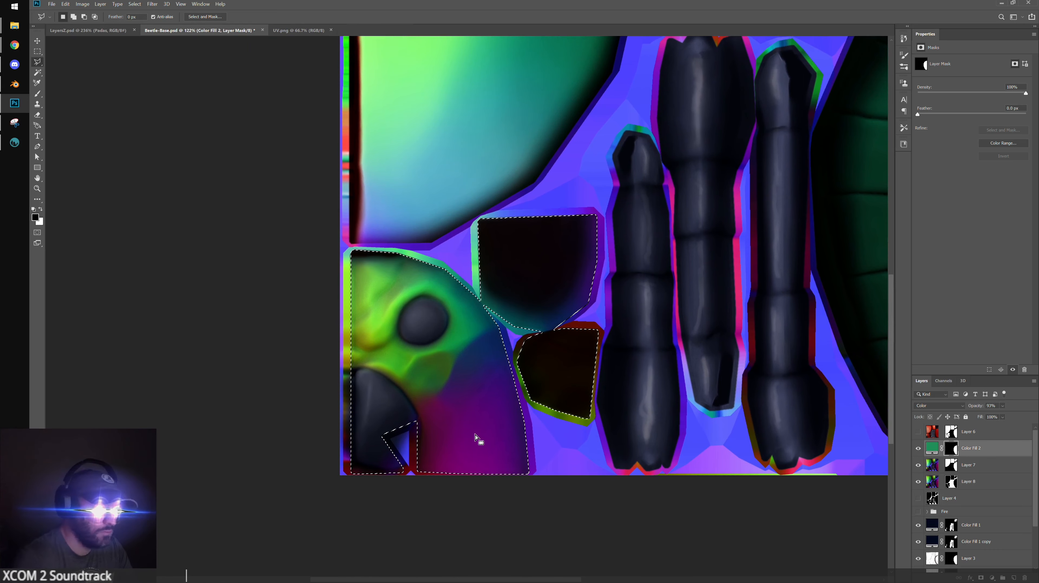
key(b)
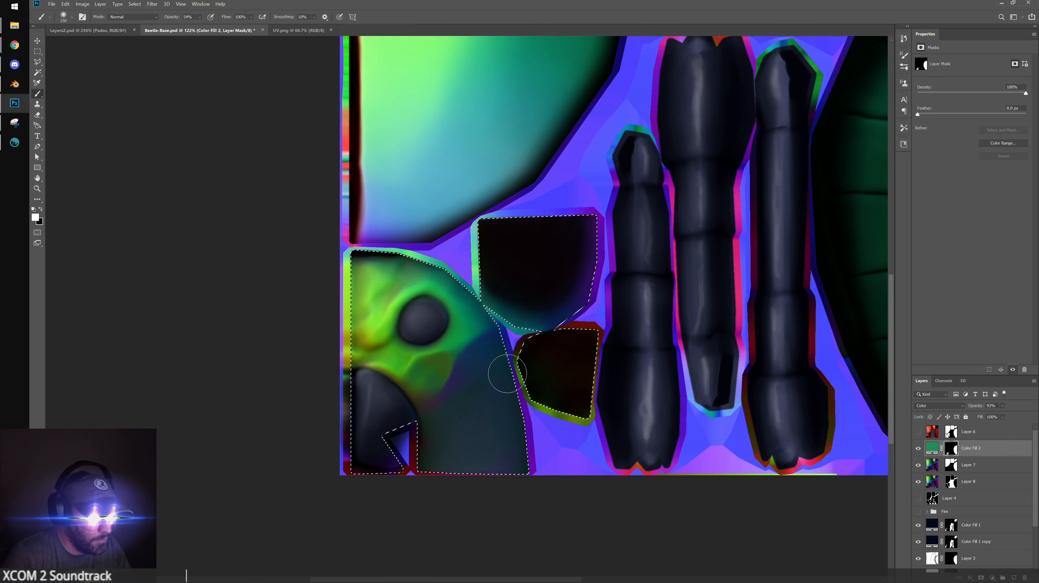
key(x)
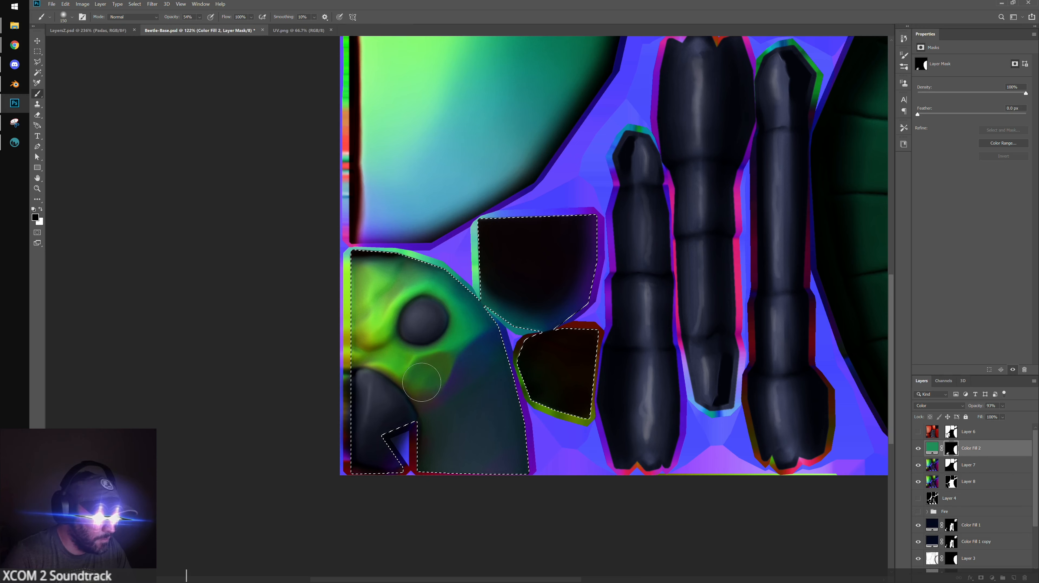
key(x)
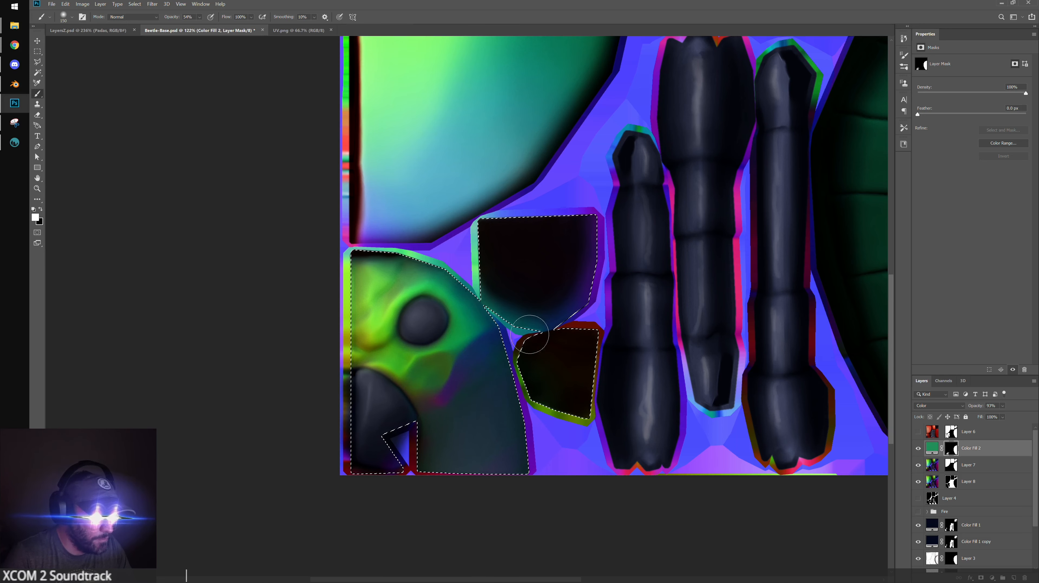
key(ctrl+d)
alt+scroll(576, 230, down, 5)
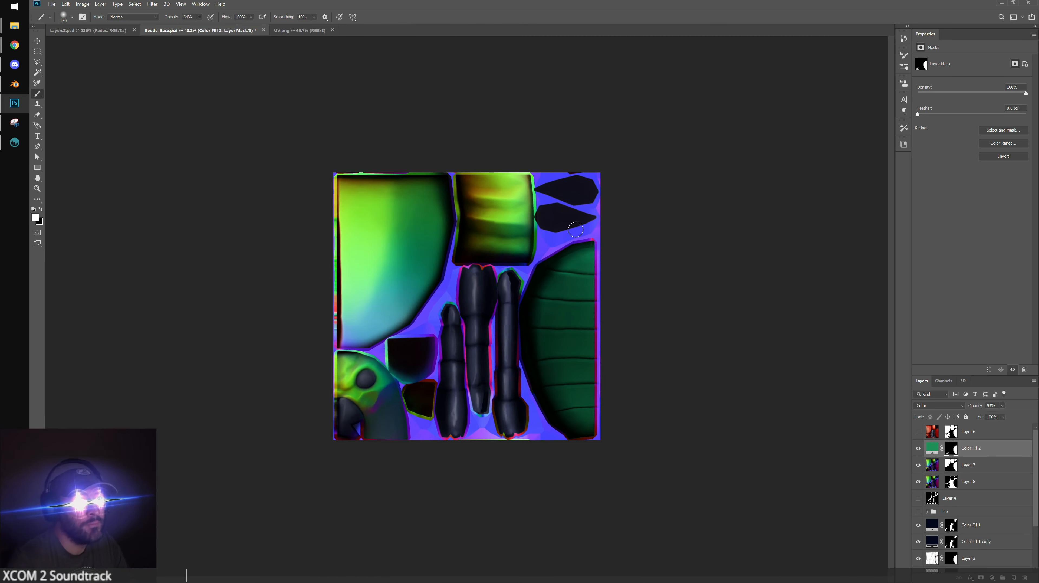
alt+scroll(576, 230, up, 2)
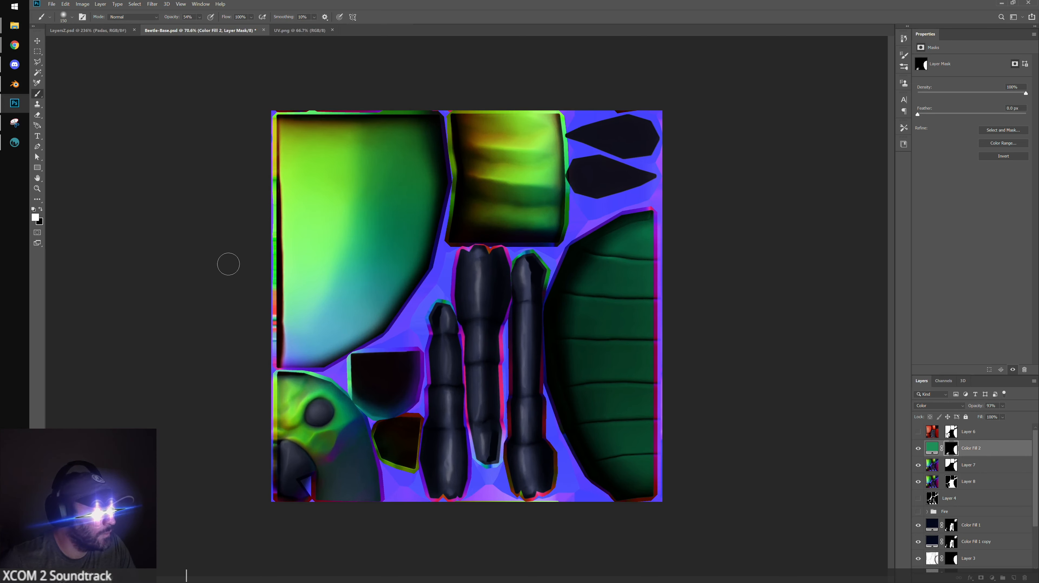
Save a PNG copy of the recoloured texture over the existing Beetle_normalobj.png, using the large file size option
key(v)
click(80, 4)
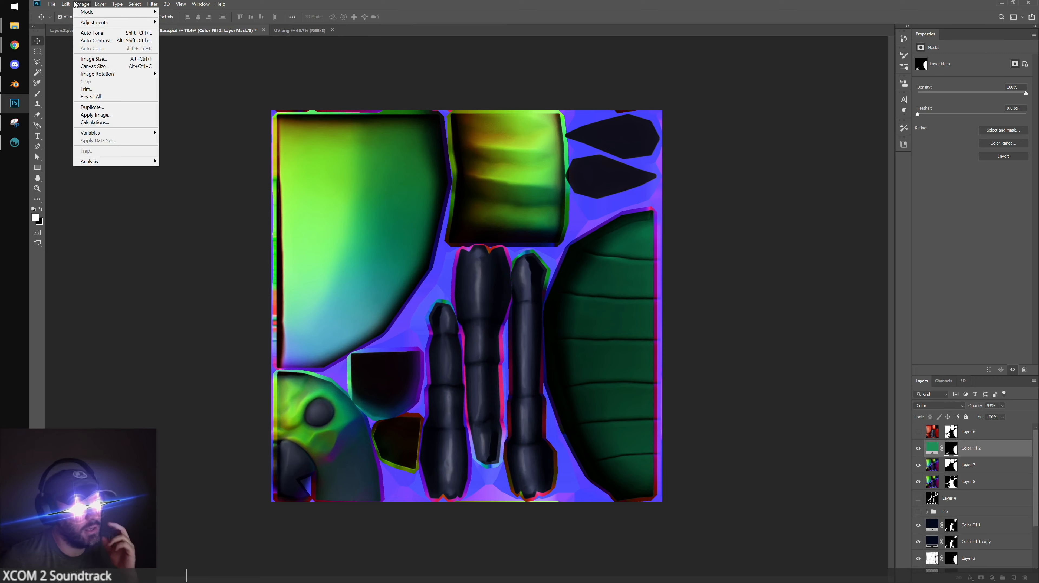
click(52, 4)
click(52, 4)
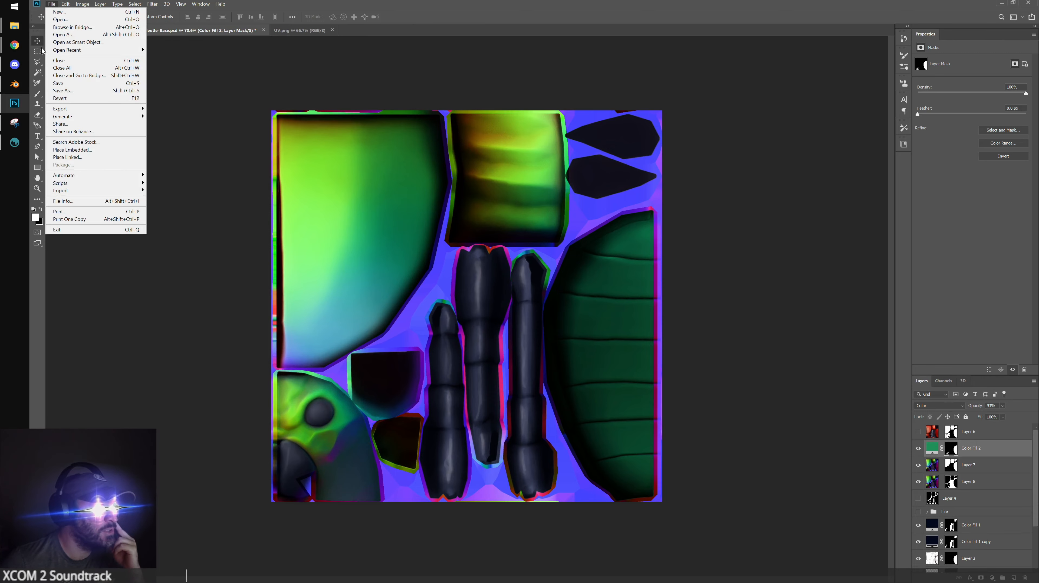
click(78, 90)
click(152, 181)
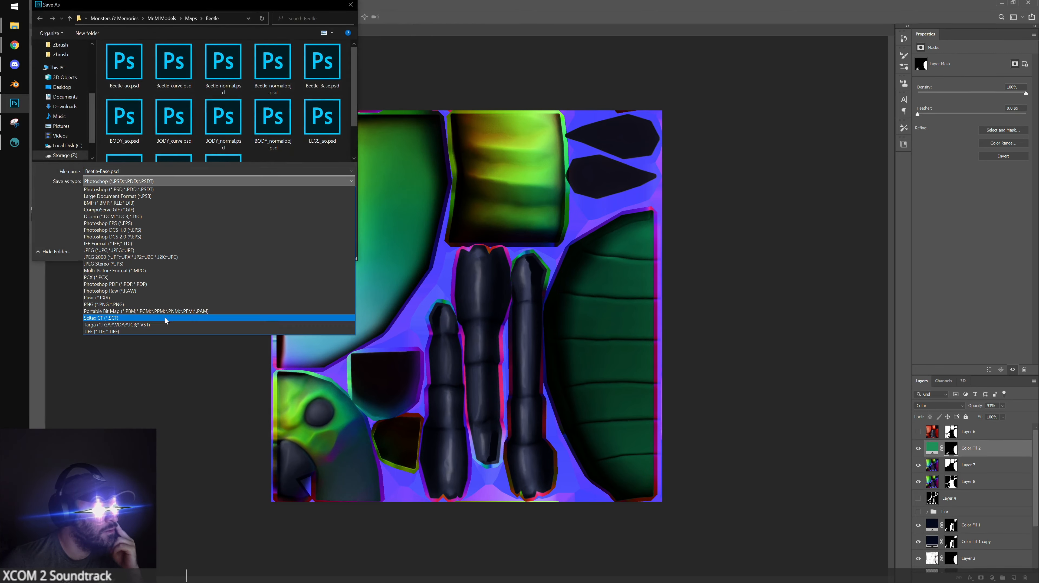
click(159, 304)
click(225, 68)
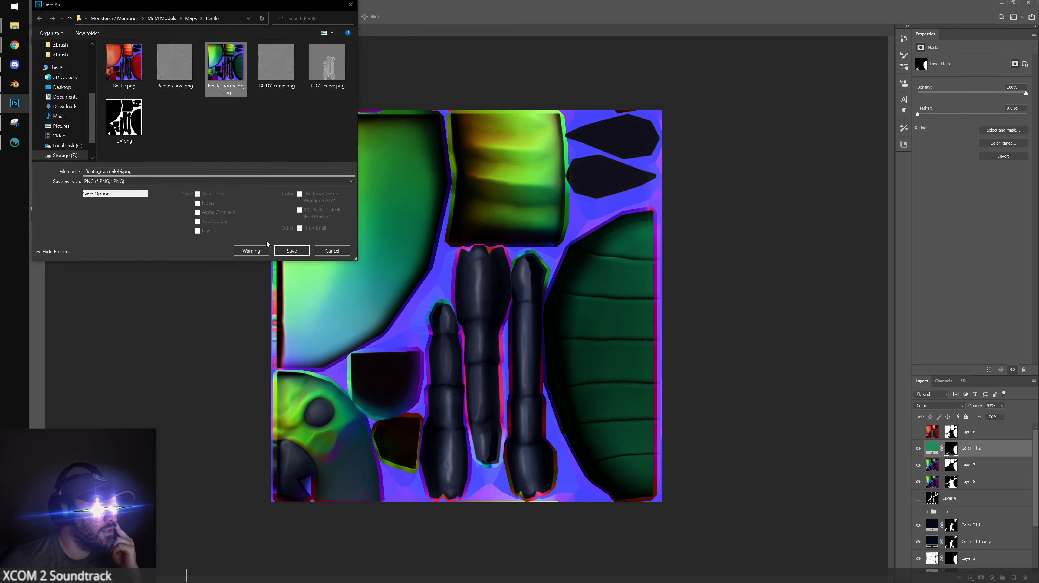
click(292, 250)
click(556, 295)
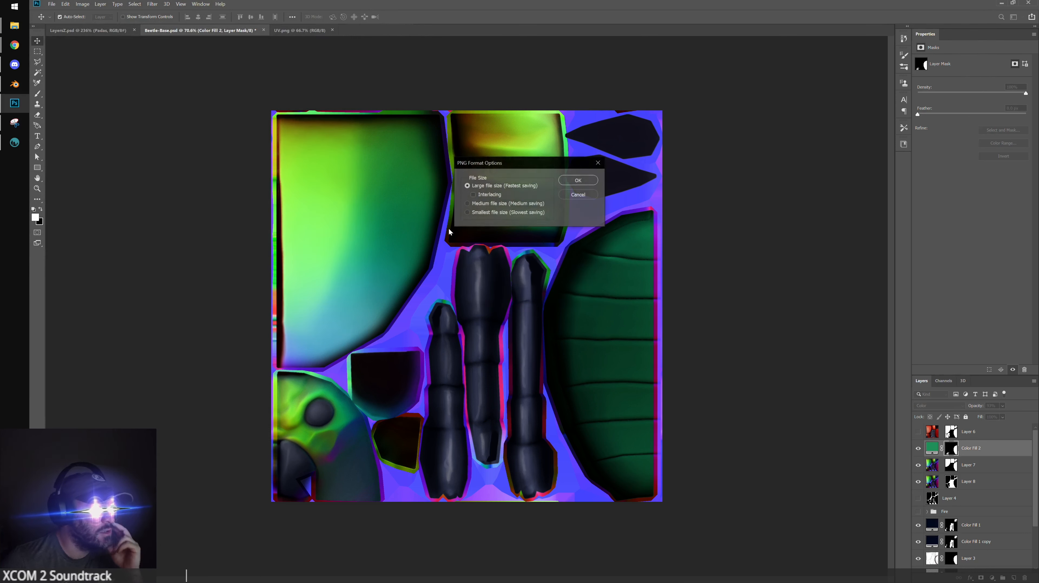
click(570, 179)
Switch to Blender and reload the updated Beetle_normalobj.png as the green beetle's base colour image
click(15, 83)
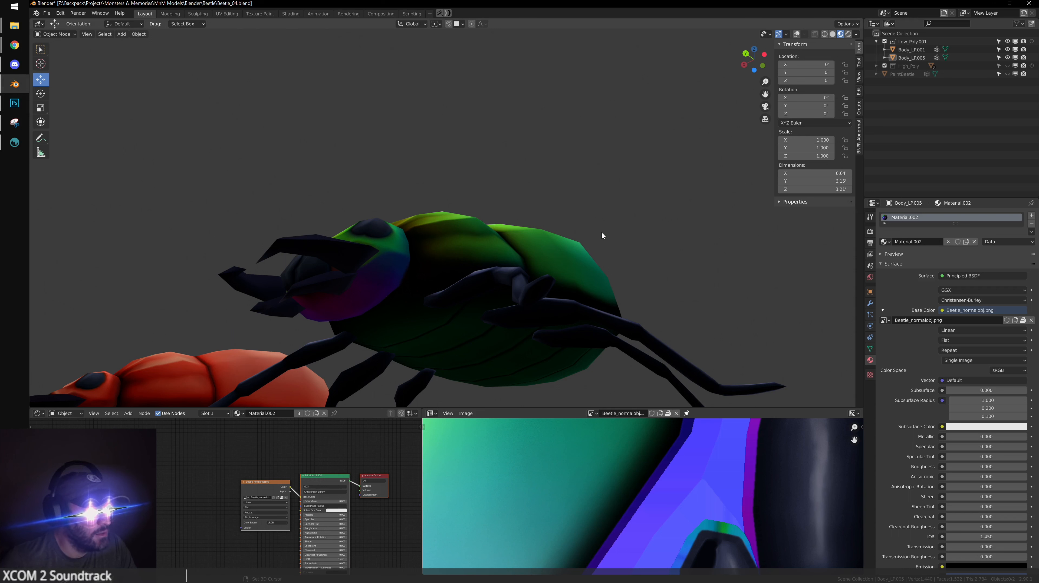
scroll(602, 236, down, 3)
middle_drag(602, 235, 519, 207)
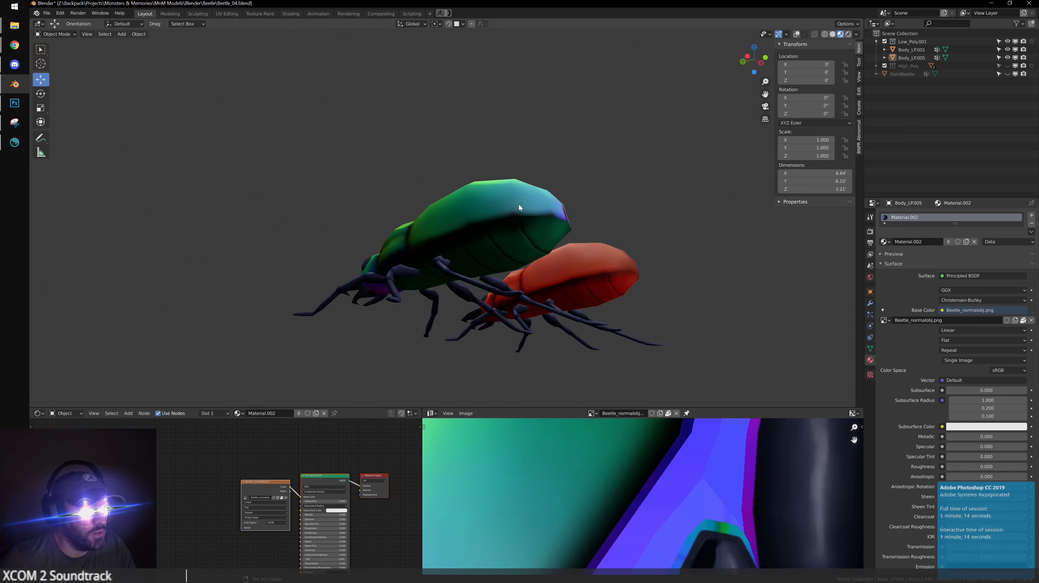
click(536, 221)
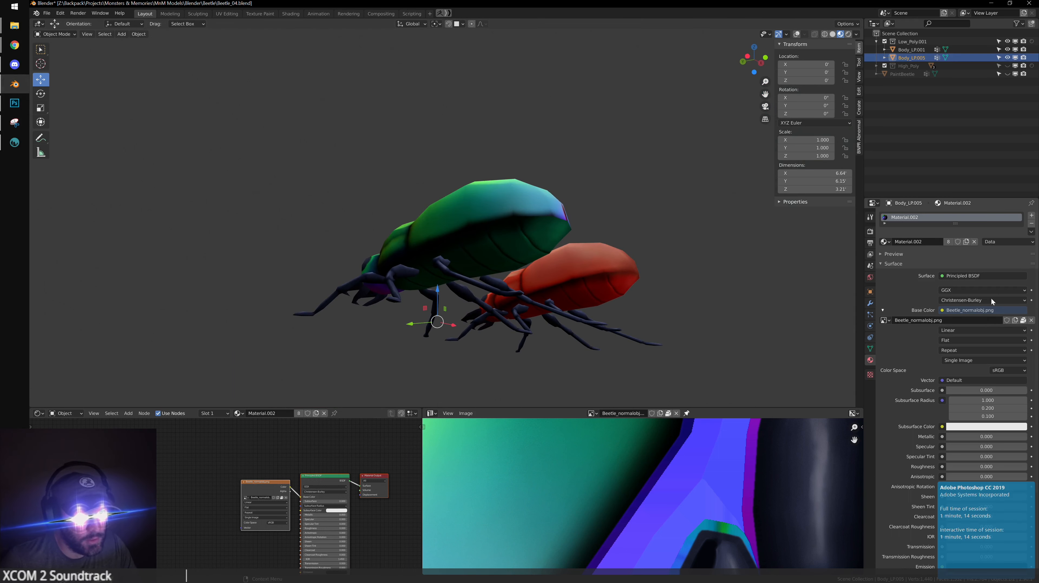
click(1031, 320)
click(1001, 320)
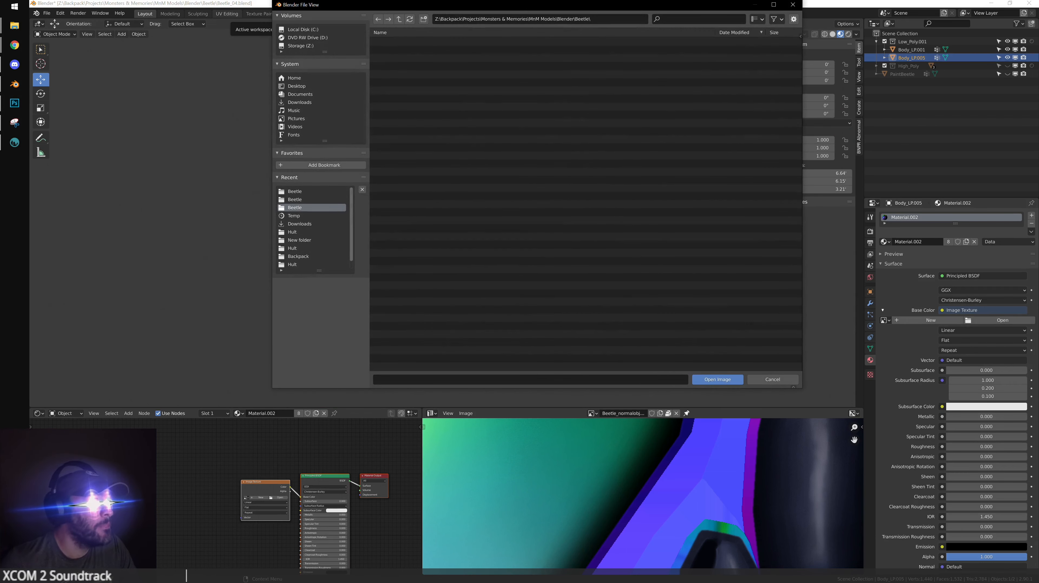
click(14, 26)
drag(408, 10, 527, 172)
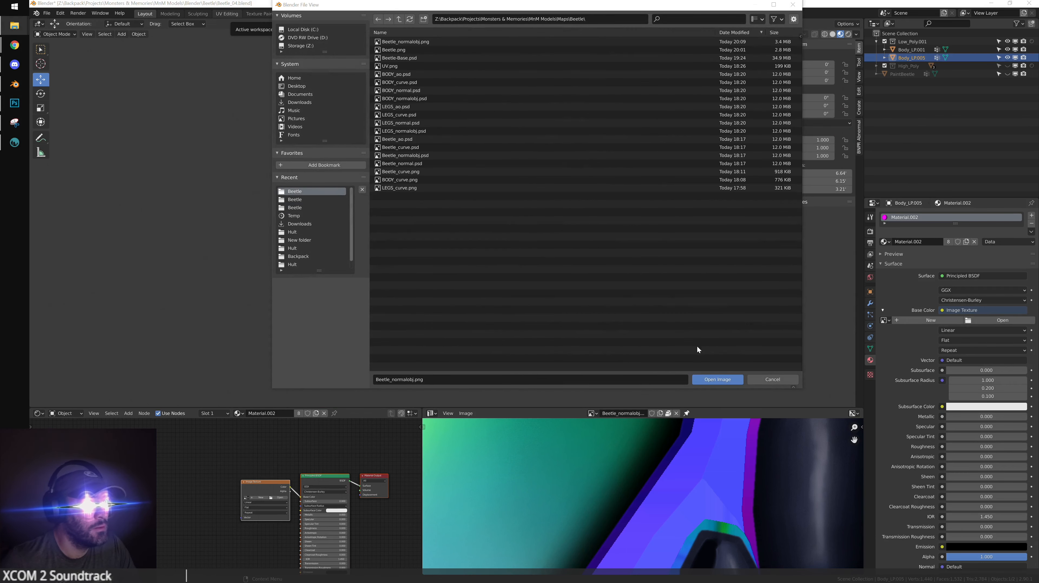
click(703, 378)
click(609, 136)
Examine the green beetle's belly, head, side and back, and compare it with the red beetle
scroll(596, 159, up, 3)
middle_drag(596, 159, 447, 150)
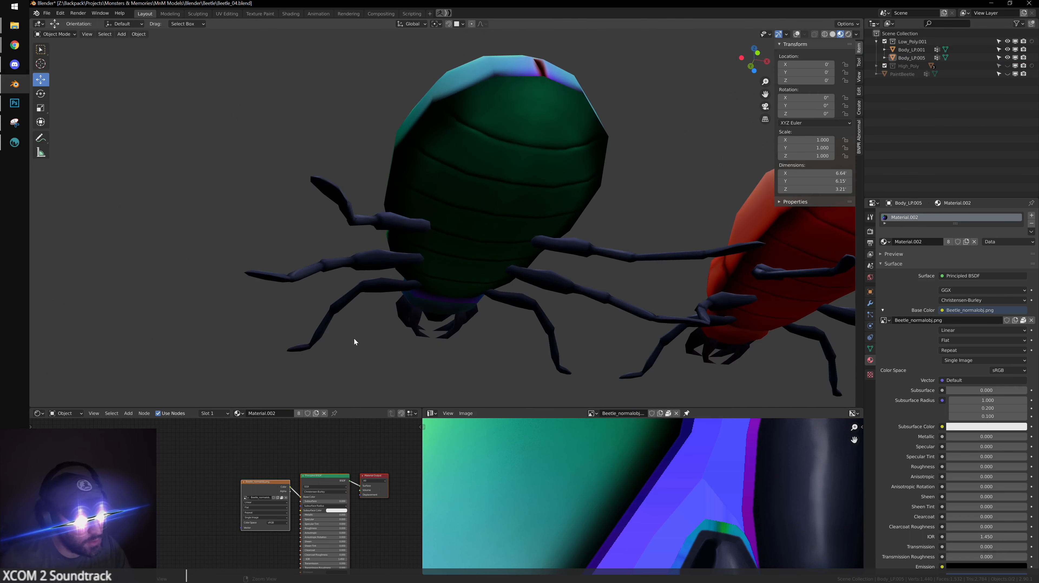
middle_drag(354, 337, 458, 253)
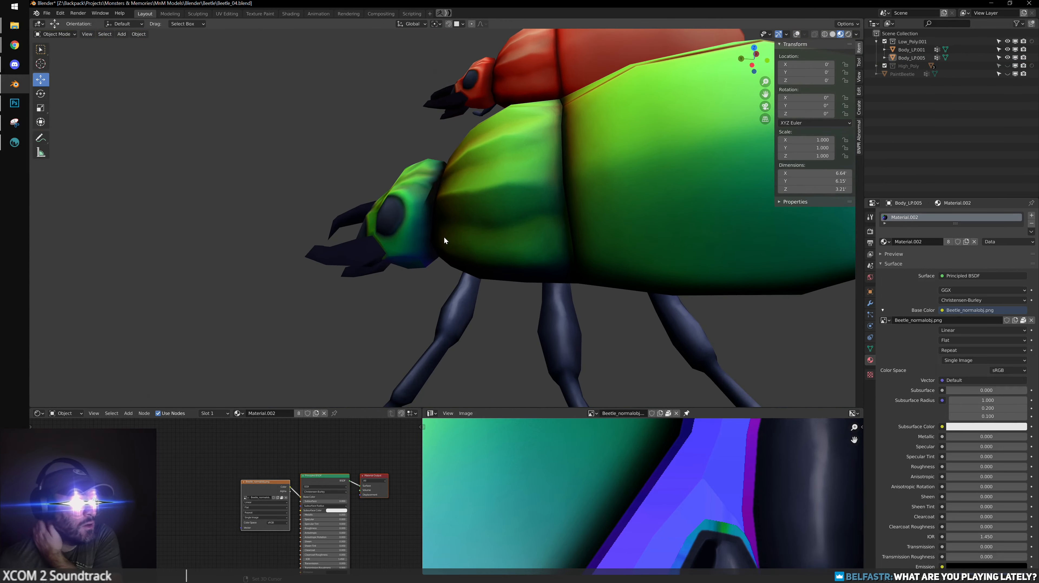
middle_drag(444, 240, 462, 215)
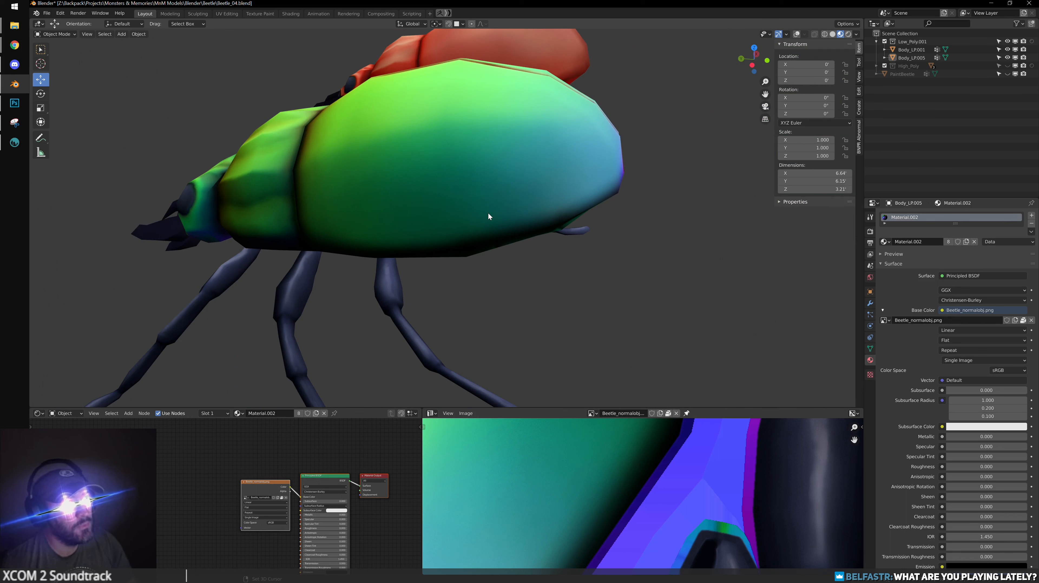
alt+right_drag(646, 215, 561, 195)
alt+drag(560, 196, 554, 238)
alt+middle_drag(553, 237, 550, 216)
alt+right_drag(550, 216, 579, 201)
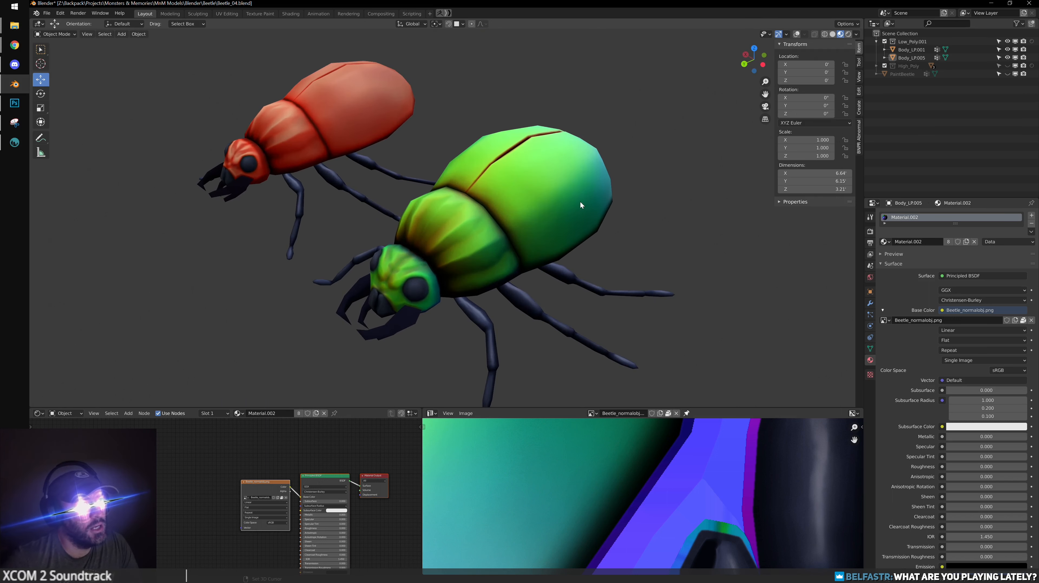
mouse_move(610, 200)
alt+mouse_down()
mouse_move(627, 200)
mouse_move(579, 197)
mouse_move(590, 202)
alt+mouse_up()
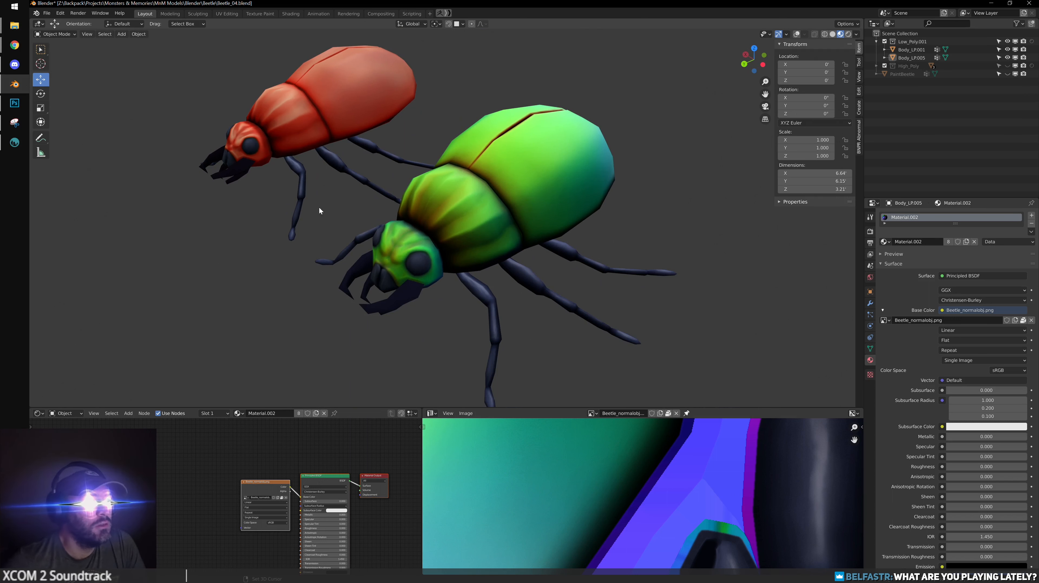
Switch to 3D-Coat and merge the Beetle_normalobj.png layer down into Layer 0
click(18, 146)
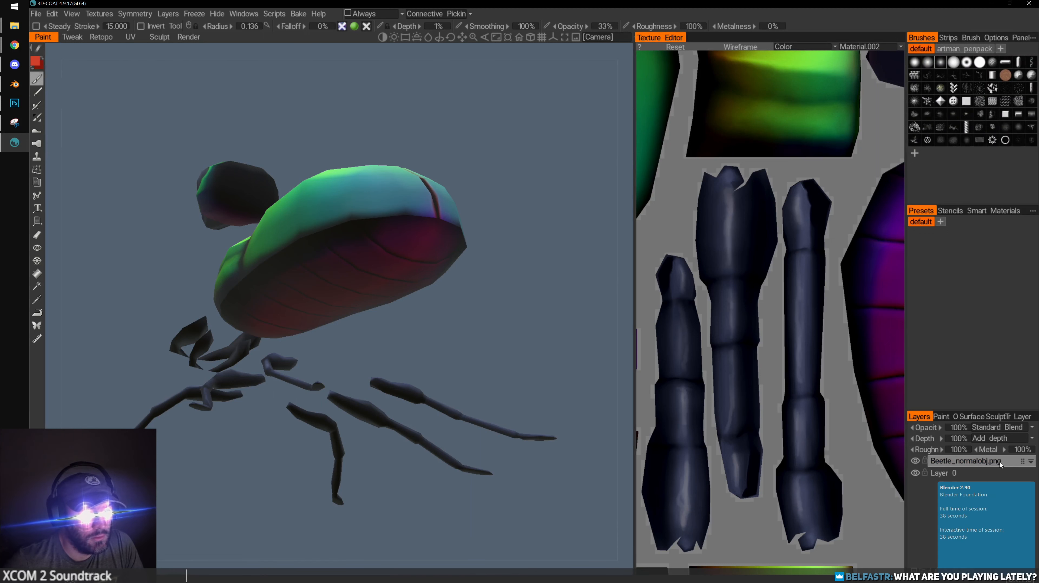
click(979, 465)
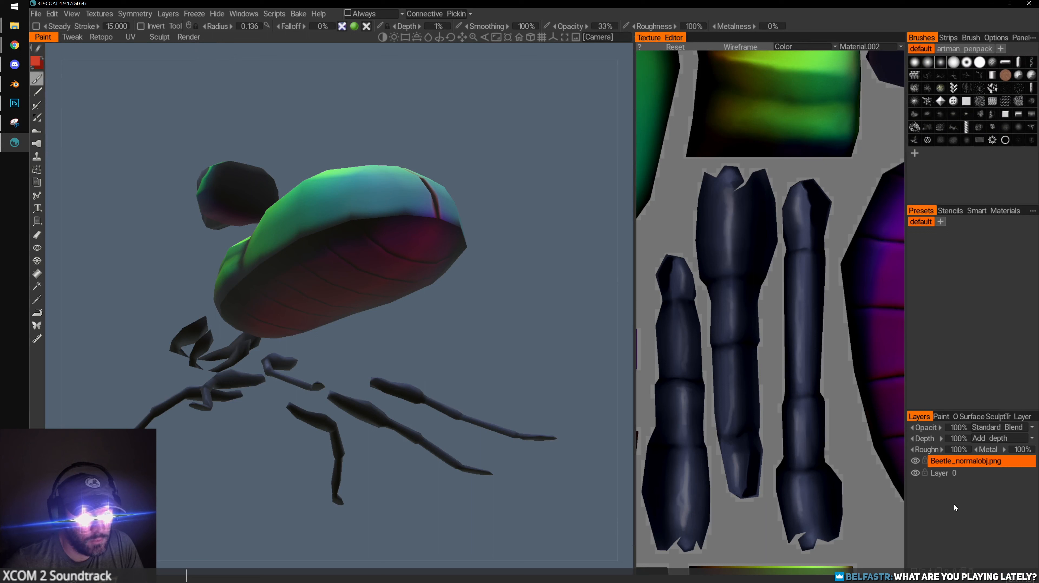
key(ctrl+e)
Import the updated Beetle_normalobj.png as the color/albedo map and view the beetle from the side and front
mouse_move(114, 13)
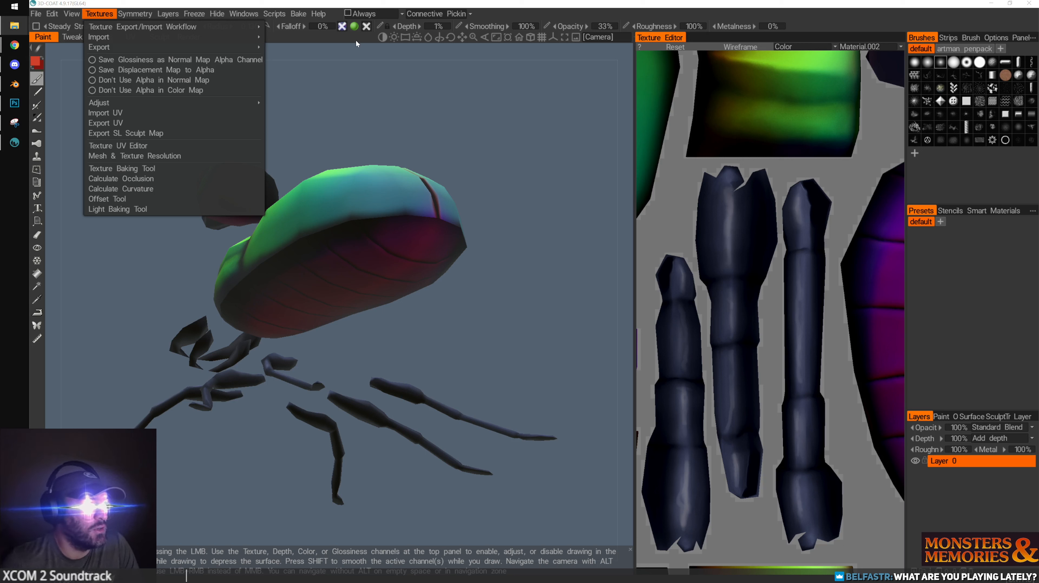
click(100, 15)
click(100, 16)
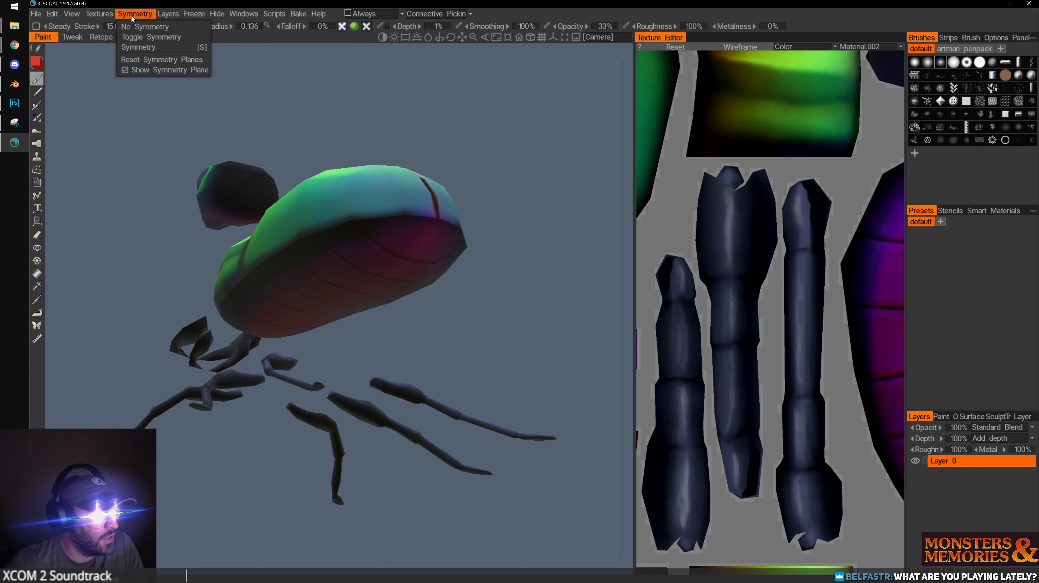
mouse_move(186, 15)
mouse_move(99, 14)
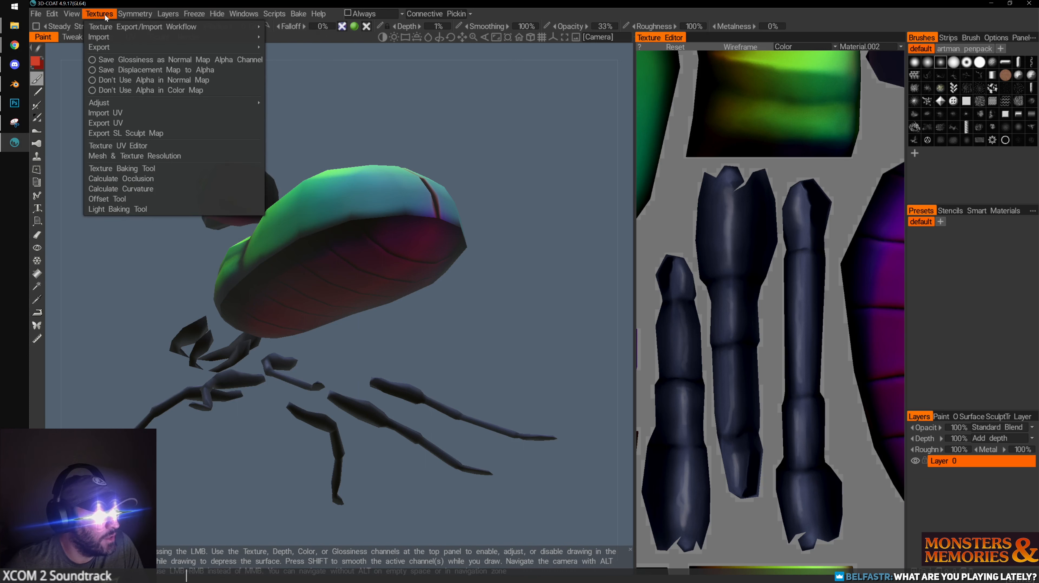
mouse_move(136, 38)
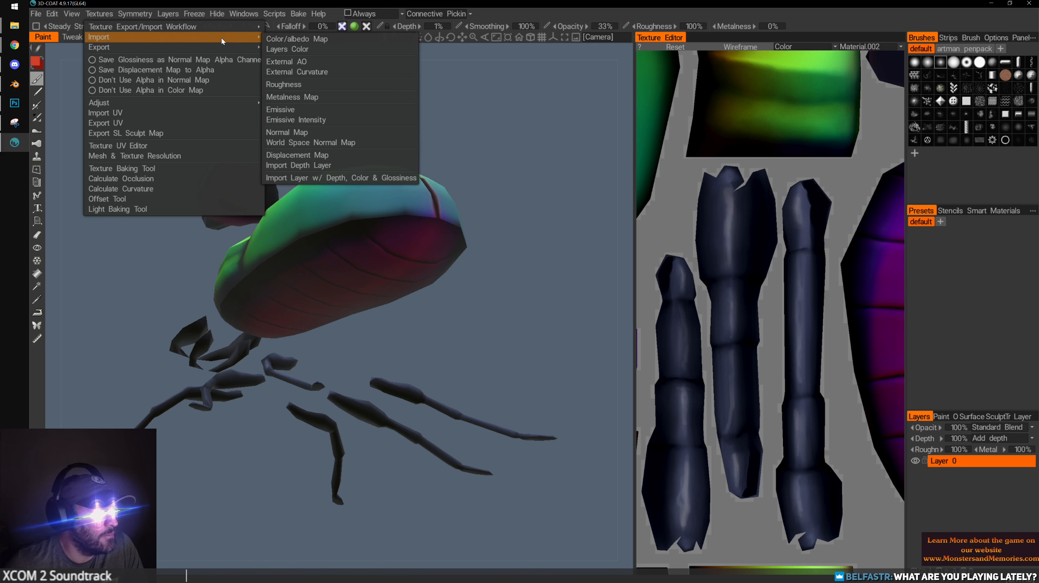
click(308, 38)
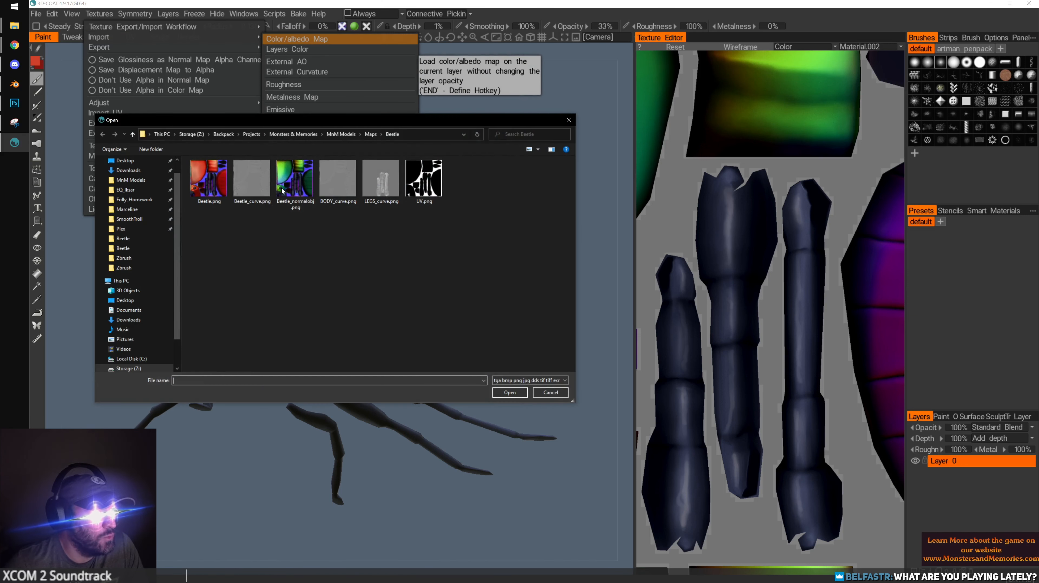
click(304, 176)
click(510, 392)
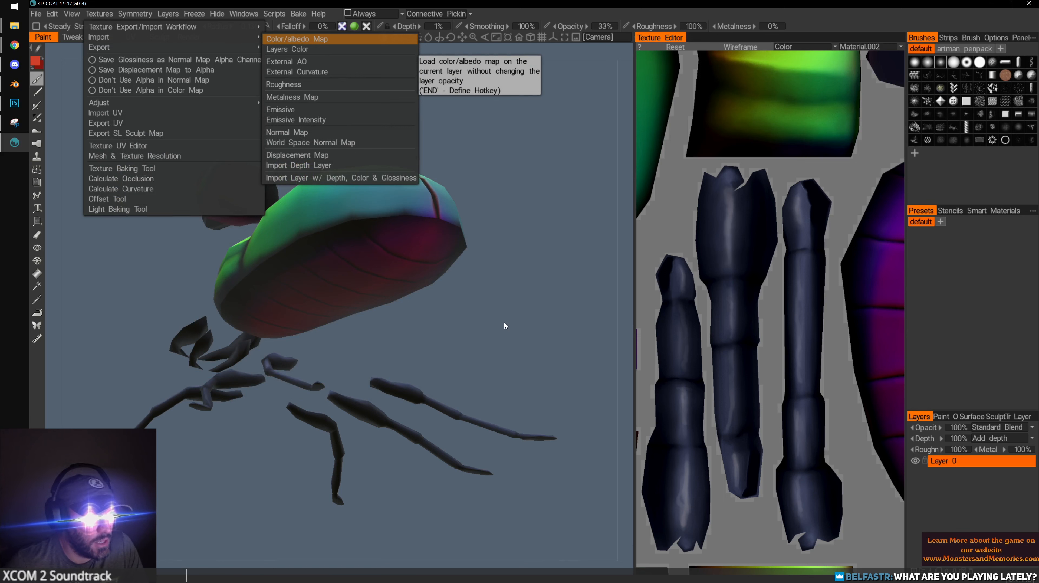
alt+drag(505, 324, 440, 274)
alt+middle_drag(440, 275, 460, 304)
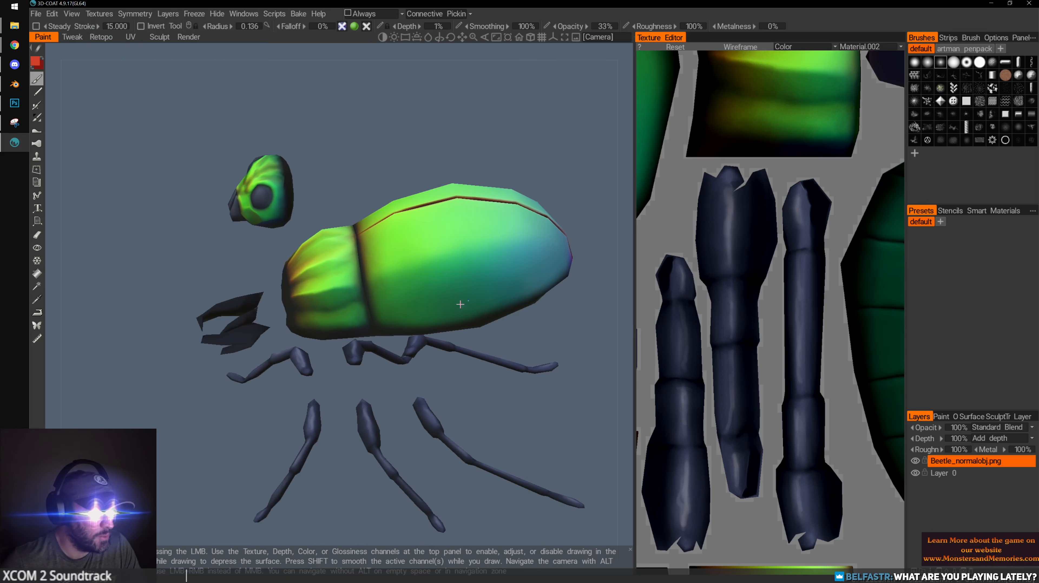
alt+drag(460, 304, 404, 294)
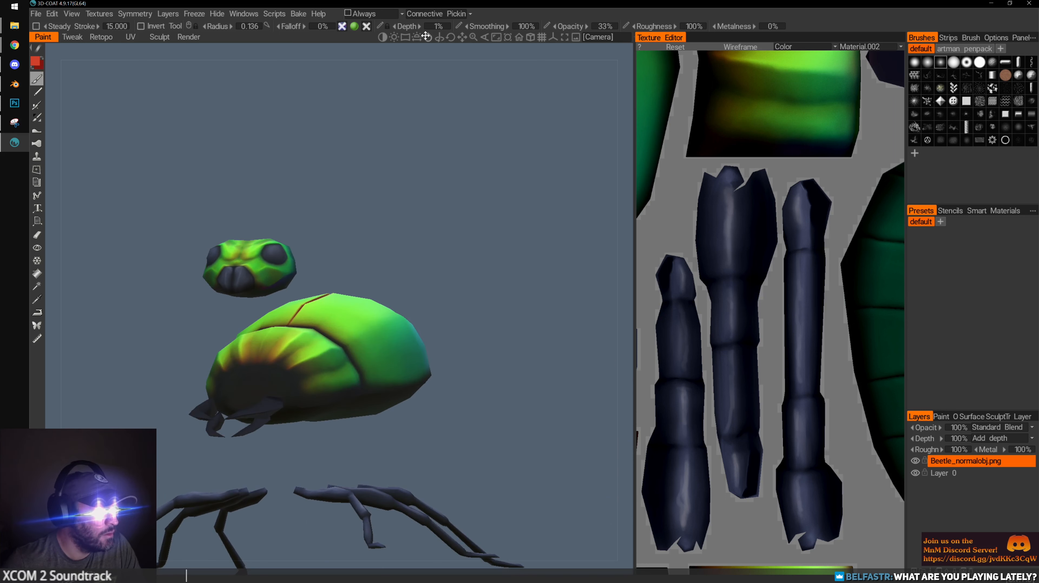
Try several environment maps on the beetle, apply the forest panorama, and view the model from the front side
click(427, 37)
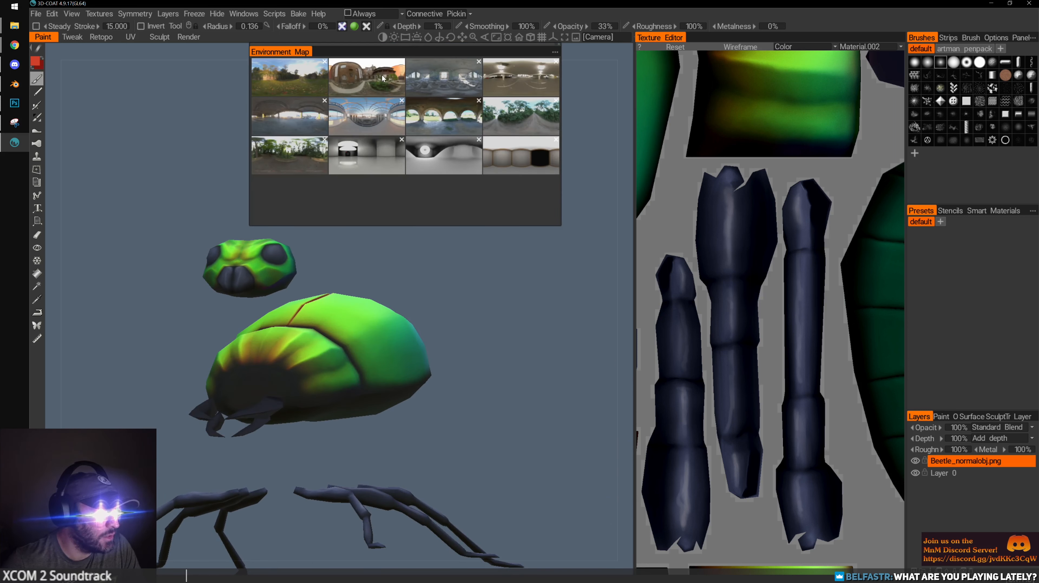
click(445, 172)
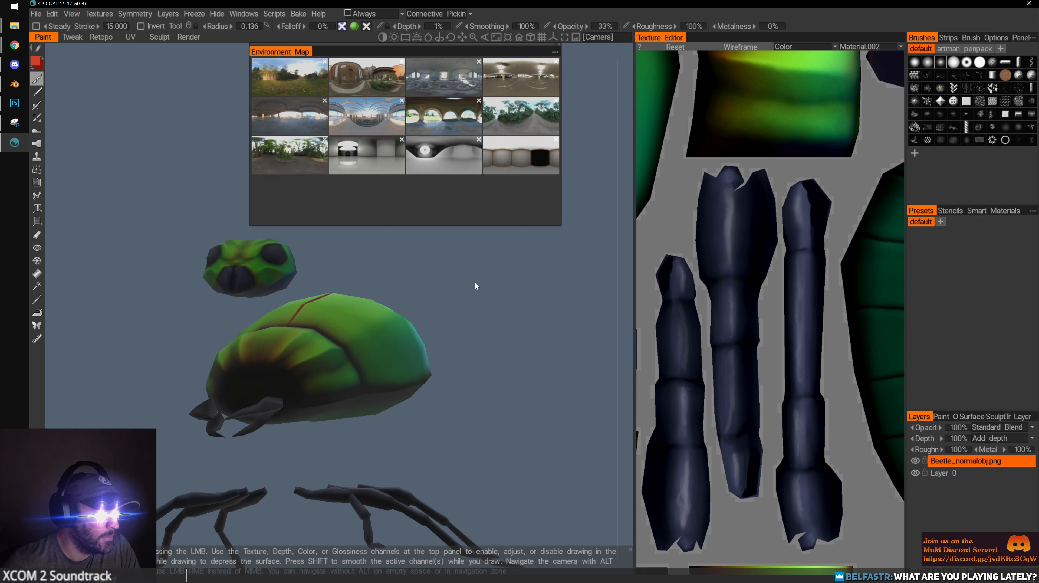
click(406, 37)
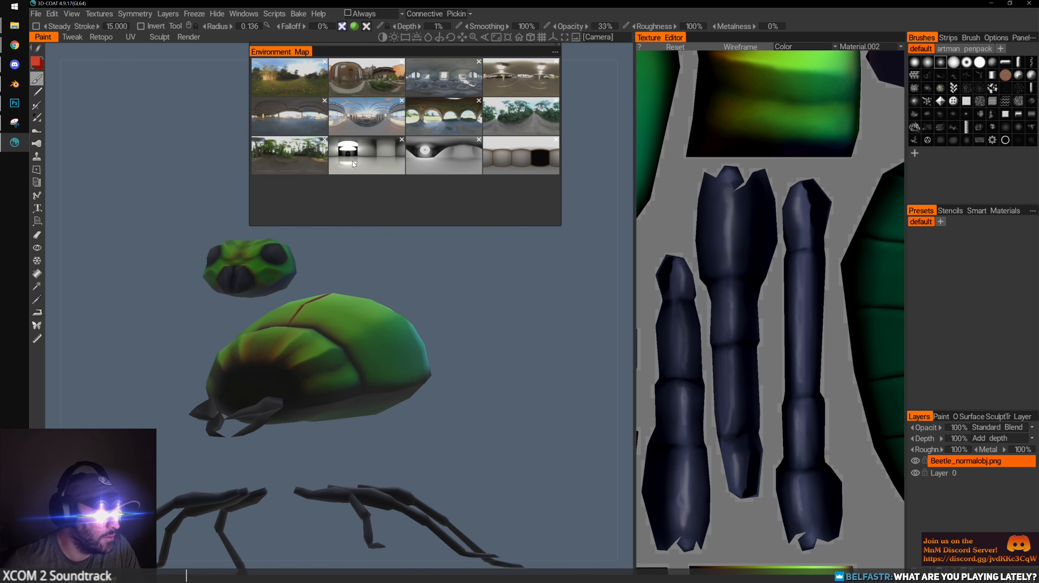
click(302, 151)
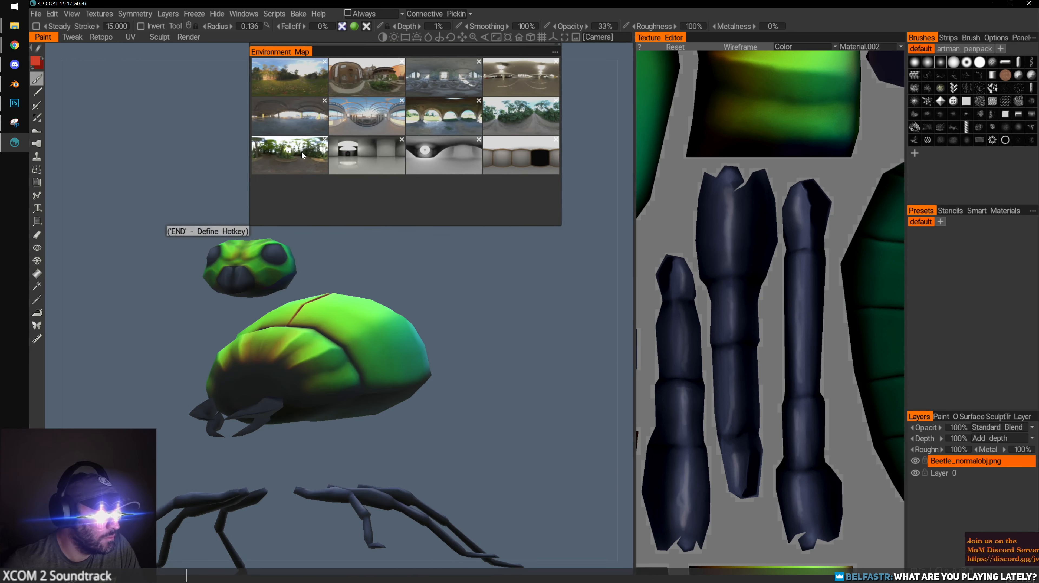
click(292, 123)
click(369, 124)
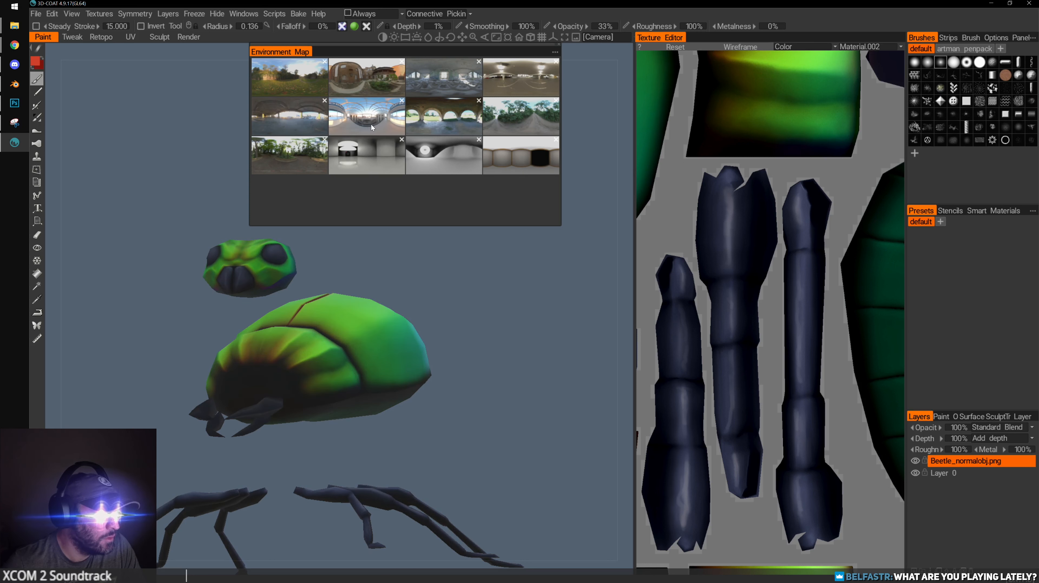
click(307, 145)
click(409, 85)
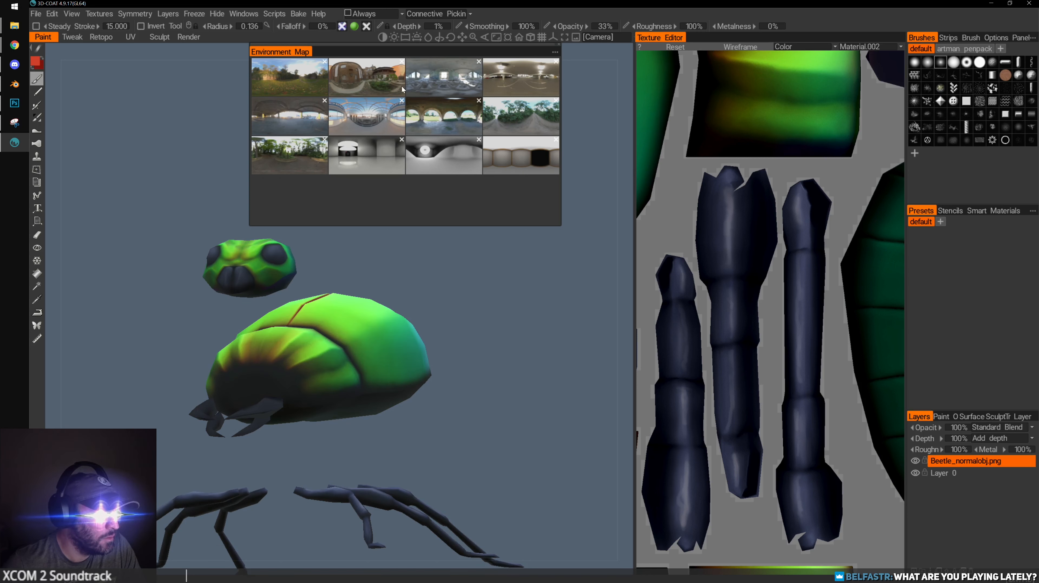
click(357, 78)
click(296, 77)
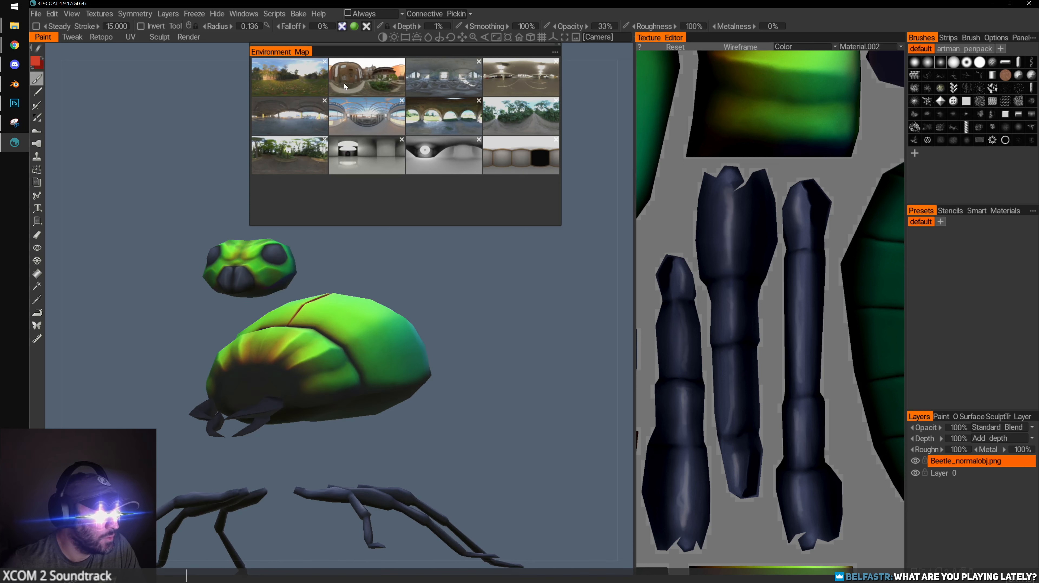
click(529, 81)
click(527, 124)
click(286, 166)
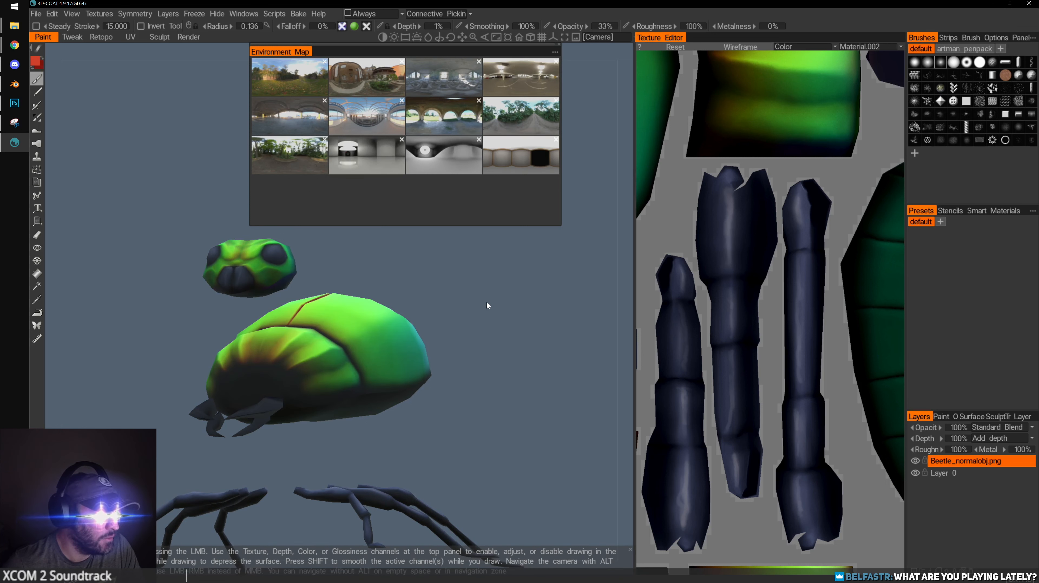
drag(423, 99, 470, 127)
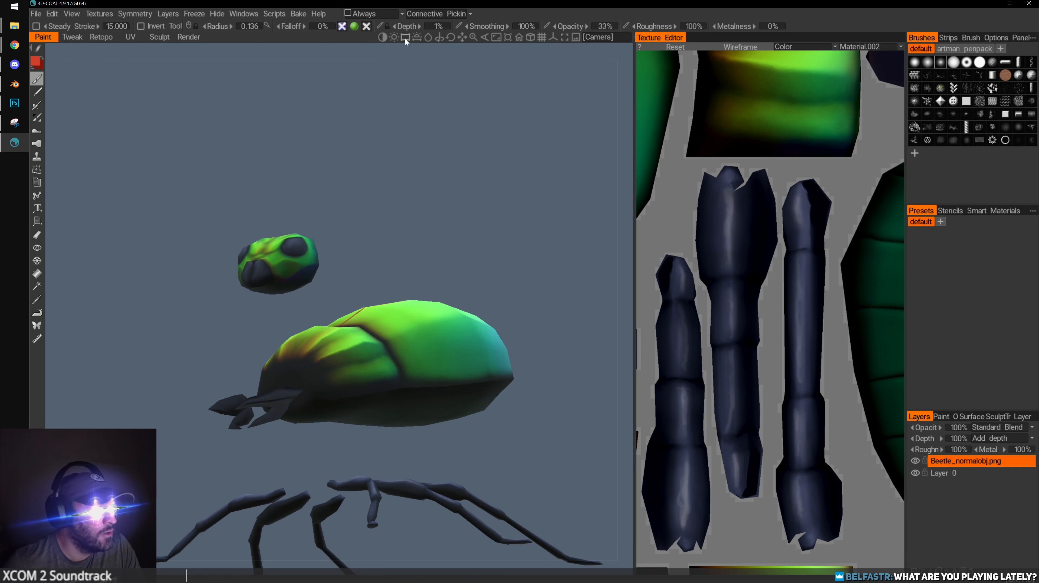
drag(417, 38, 418, 39)
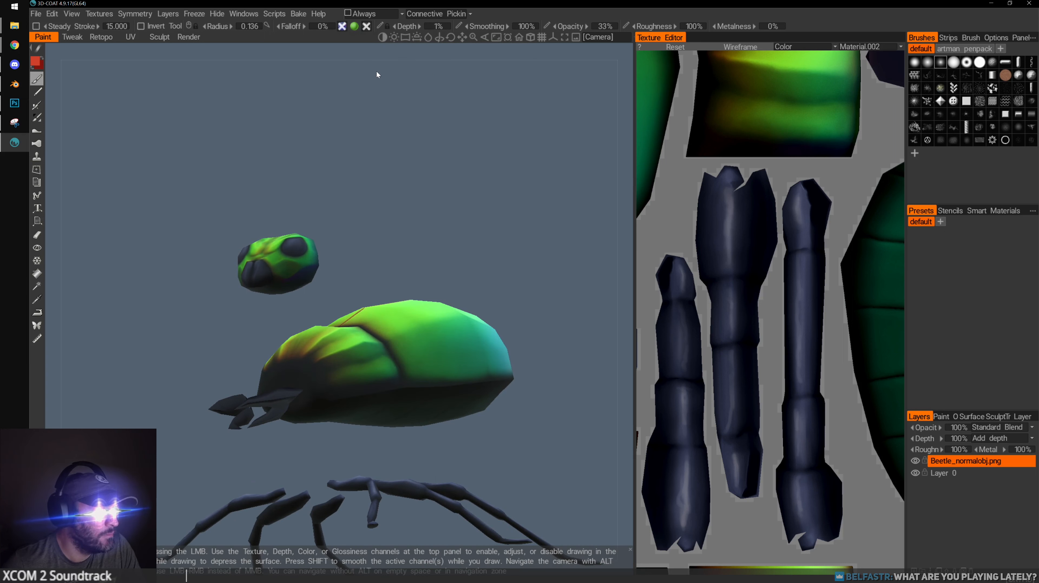
Examine the green beetle's underside, legs and head from below, the side and the front
drag(381, 36, 379, 38)
drag(462, 192, 373, 202)
alt+right_drag(374, 202, 516, 350)
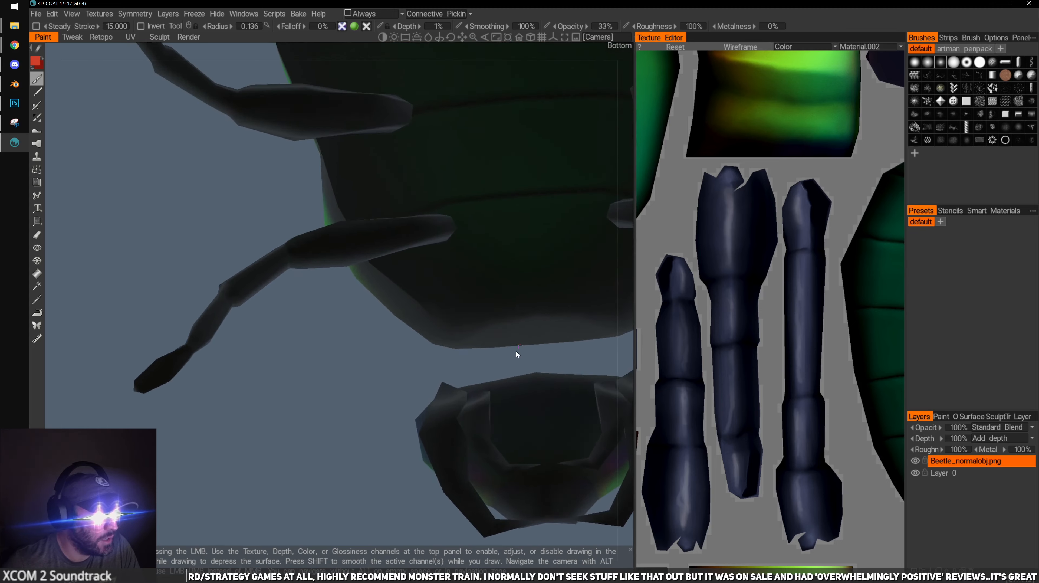
alt+drag(516, 351, 473, 126)
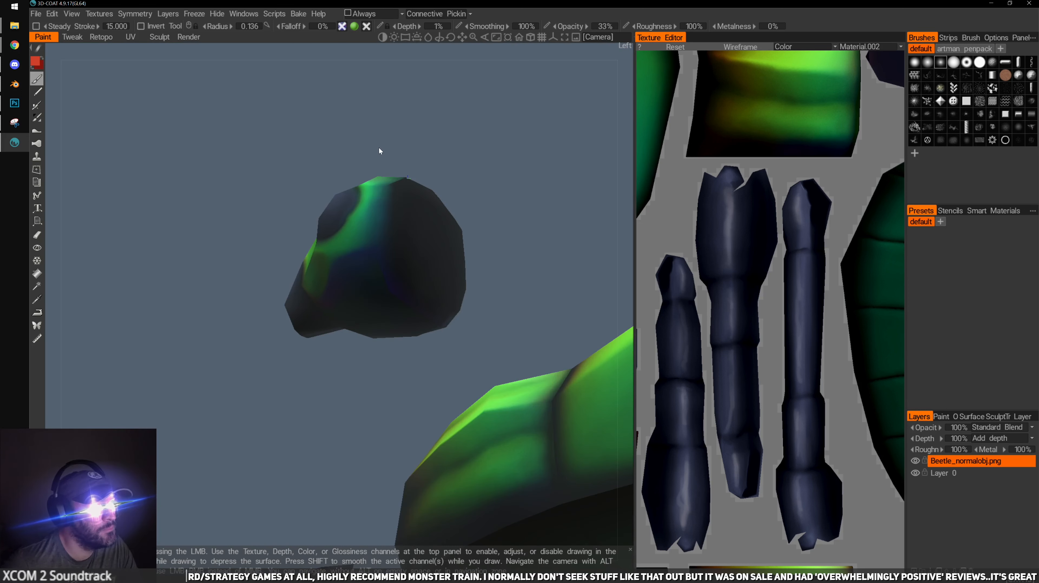
alt+drag(379, 151, 499, 184)
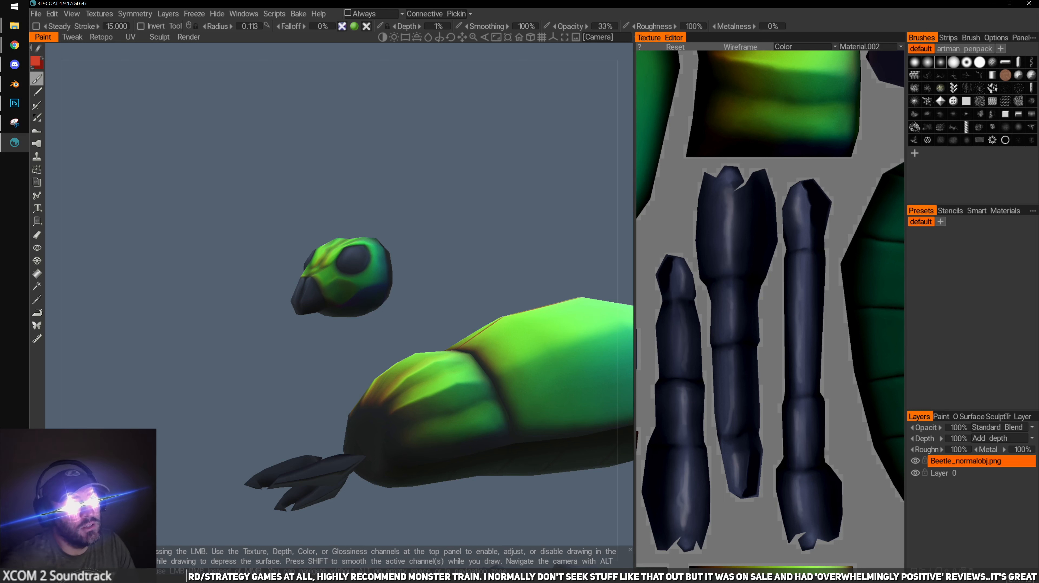
key(alt+Tab)
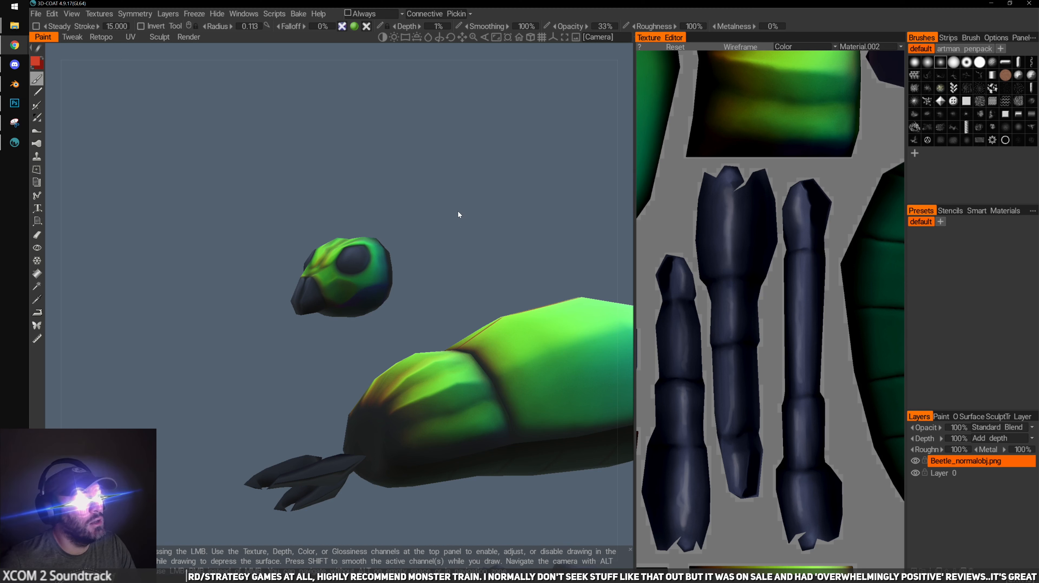
Sample a dark green from the beetle, reduce the brush radius to 0.050 and shade the rear lower rim of the wing case
mouse_move(423, 299)
mouse_down()
mouse_move(376, 255)
mouse_move(312, 236)
mouse_move(496, 289)
mouse_move(262, 274)
mouse_move(309, 224)
mouse_move(293, 247)
mouse_move(394, 285)
mouse_move(305, 283)
mouse_move(369, 353)
mouse_move(417, 309)
mouse_move(418, 320)
mouse_move(467, 339)
mouse_move(386, 310)
mouse_move(476, 302)
mouse_move(420, 302)
mouse_up()
scroll(390, 309, up, 4)
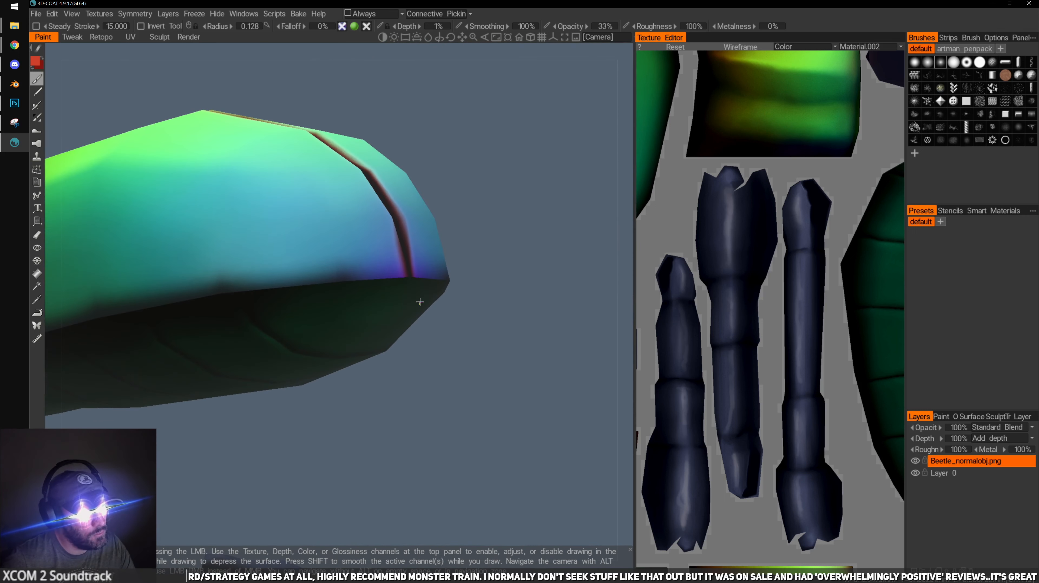
drag(439, 347, 411, 459)
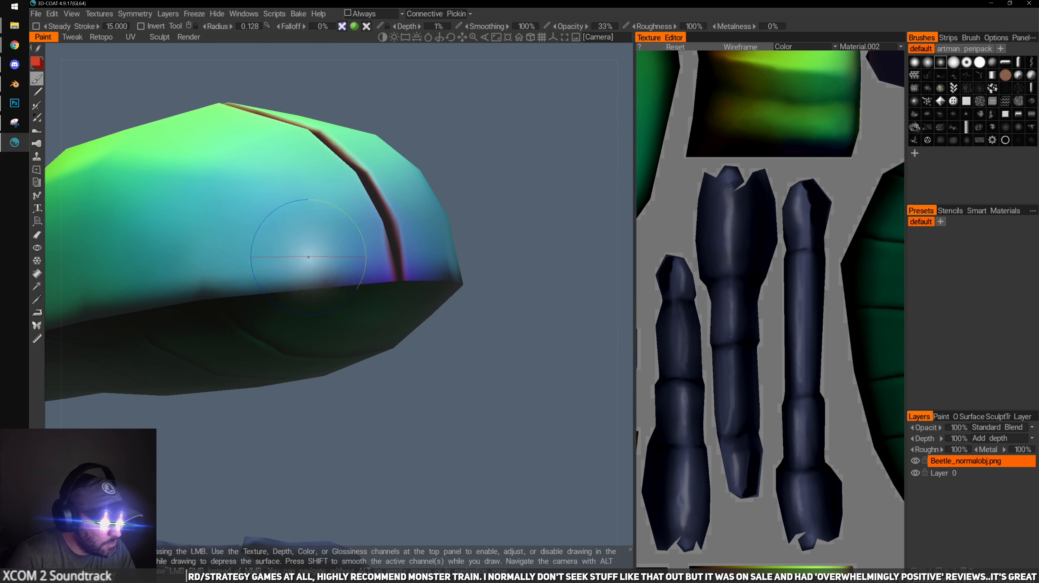
key(v)
drag(345, 425, 329, 404)
key(bracketleft)
key(bracketleft)
key(bracketleft)
key(bracketleft)
key(bracketleft)
key(bracketleft)
key(bracketleft)
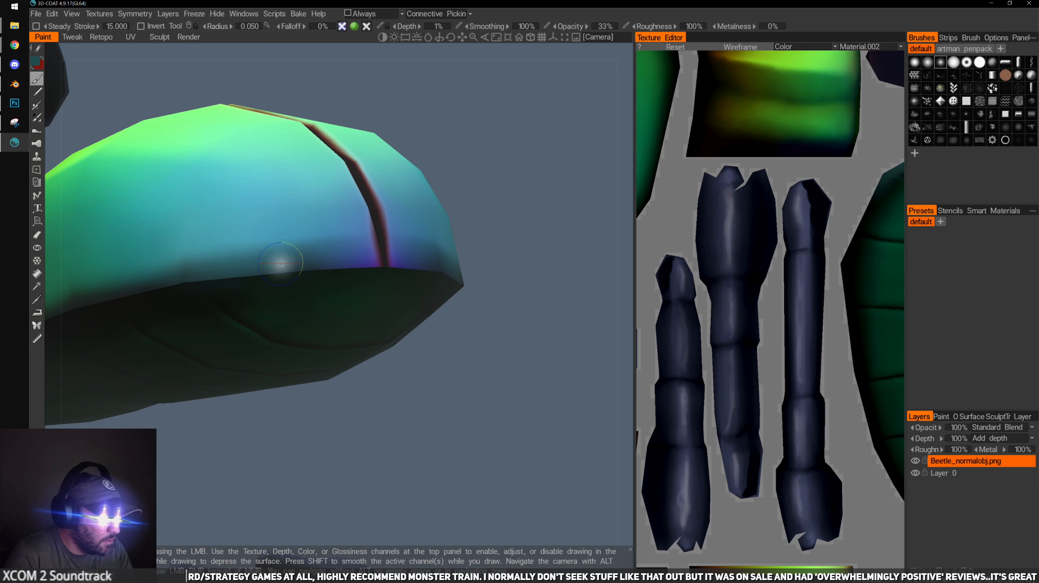
key(bracketleft)
key(bracketleft)
key(bracketleft)
alt+drag(335, 311, 296, 283)
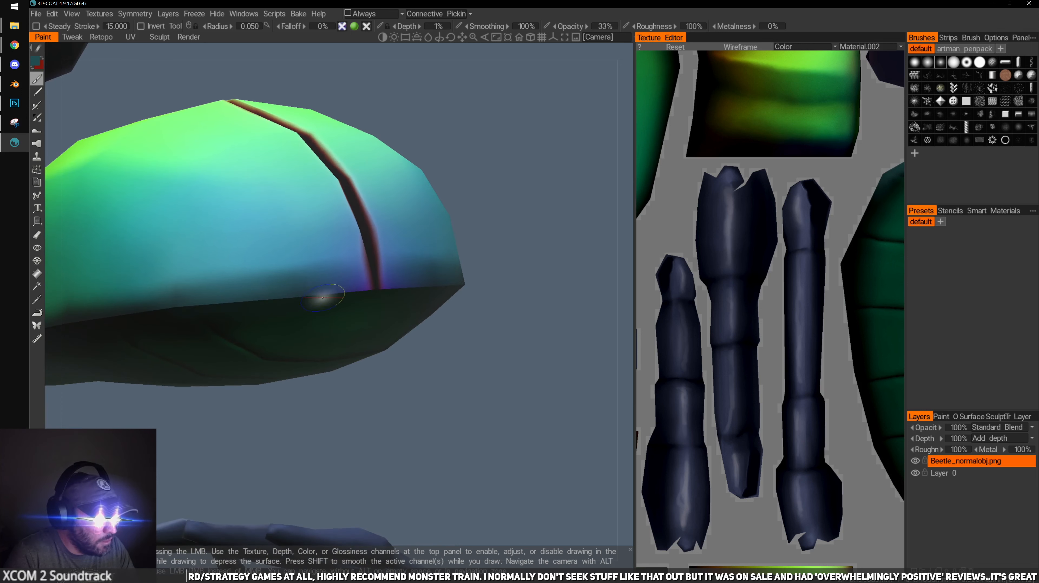
drag(367, 441, 367, 405)
Sample a near-black tone and darken the edge between the wing case and belly along the beetle's side
key(v)
drag(160, 265, 223, 247)
drag(491, 230, 514, 256)
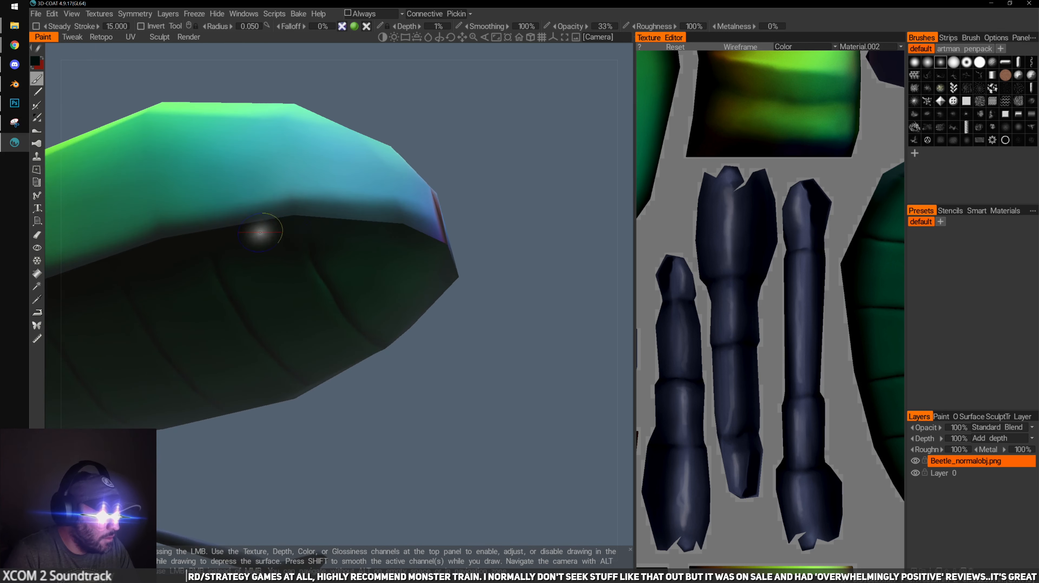
mouse_move(218, 235)
mouse_down()
mouse_move(364, 222)
mouse_move(139, 250)
mouse_up()
drag(475, 209, 490, 235)
Blend the shadow along the wing case's lower side edge with resampled dark teal tones
key(v)
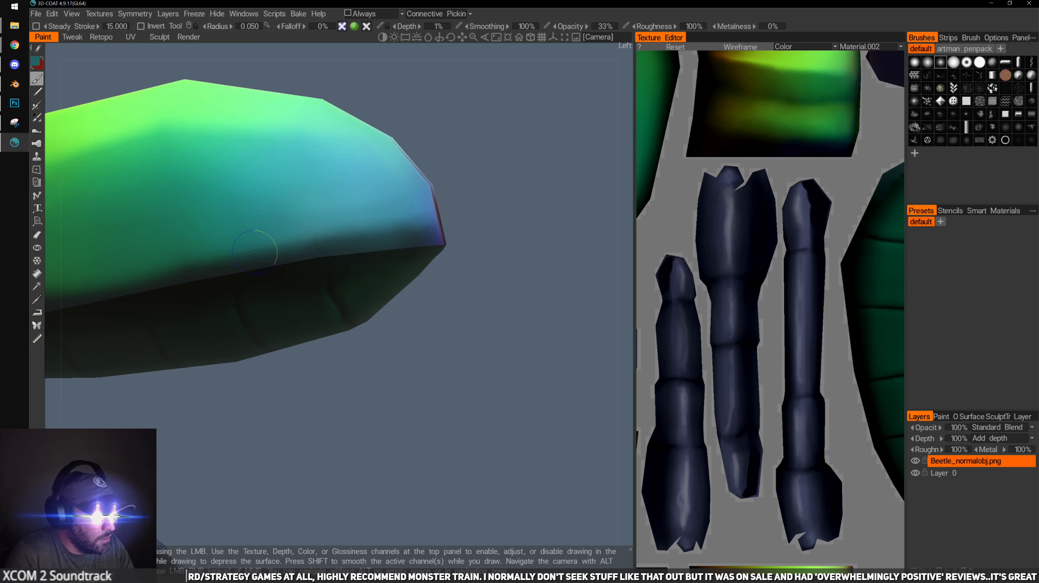
mouse_move(234, 242)
mouse_down()
mouse_move(135, 265)
mouse_move(277, 240)
mouse_up()
key(v)
drag(466, 196, 434, 200)
drag(142, 290, 144, 279)
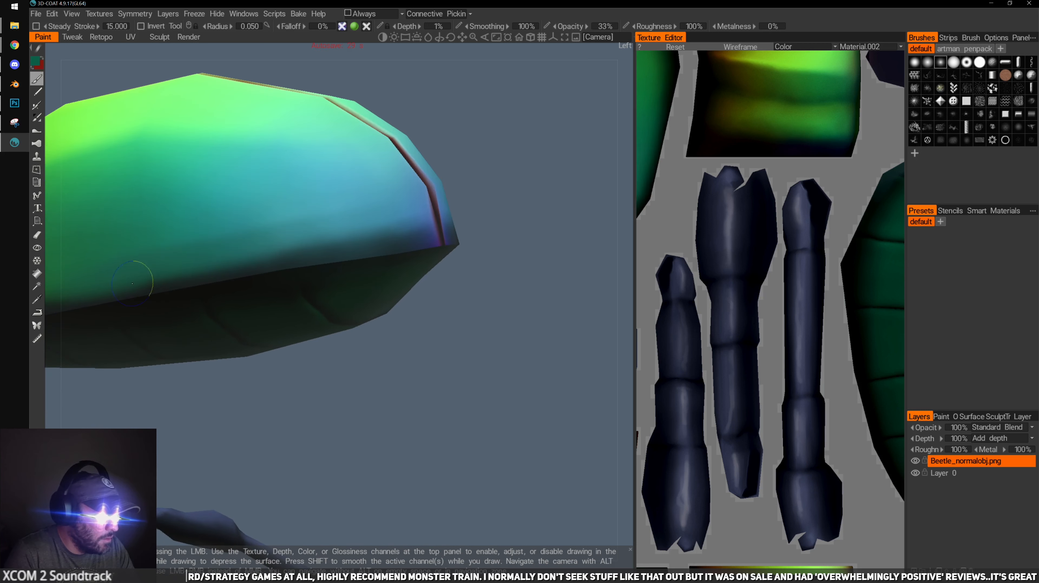
drag(247, 378, 264, 258)
key(v)
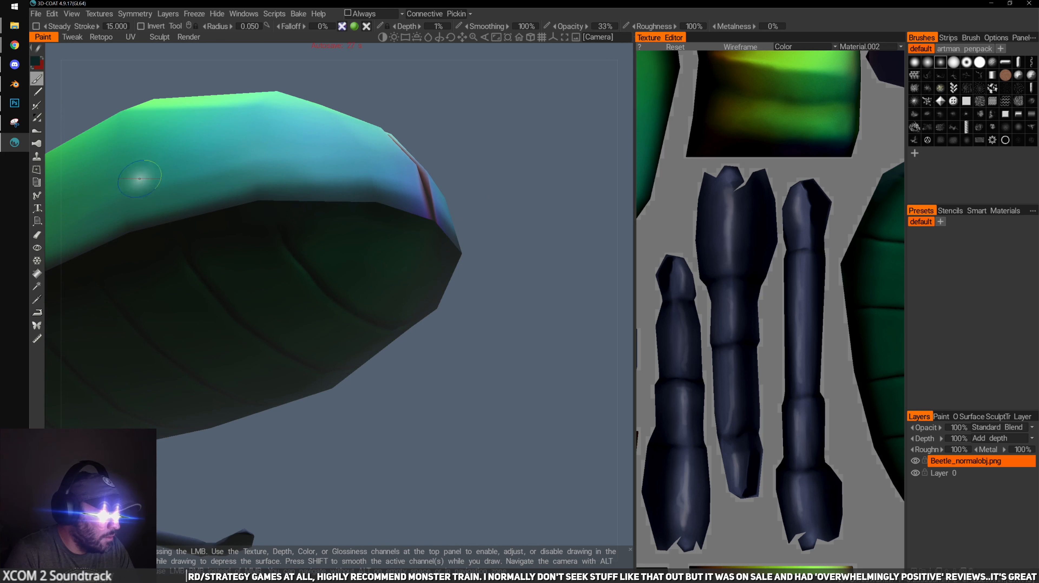
Return to the paint brush and darken the rear rim where the central seam meets it, using a radius of about 0.047
click(37, 299)
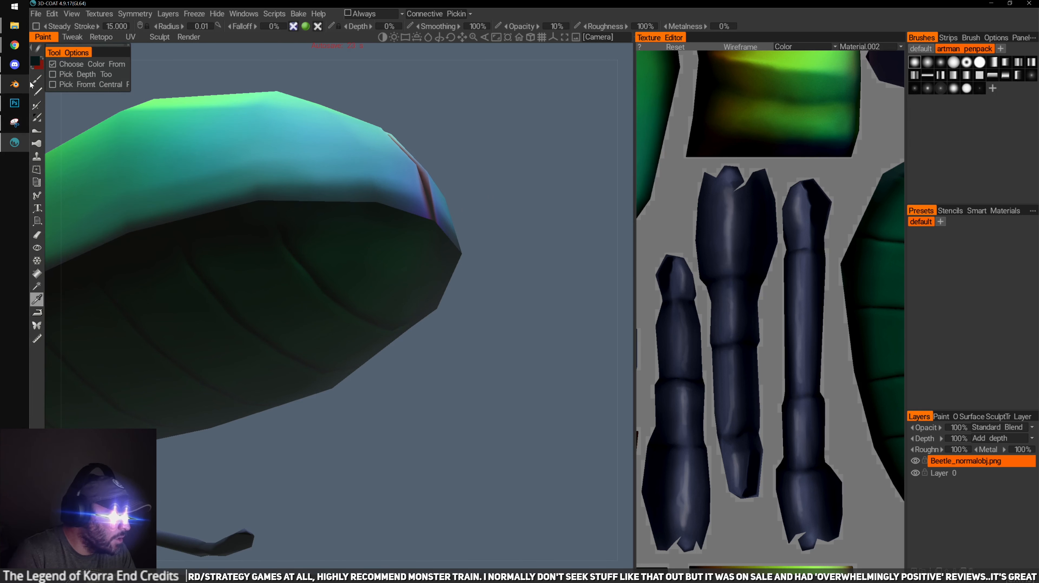
click(39, 80)
drag(286, 65, 317, 117)
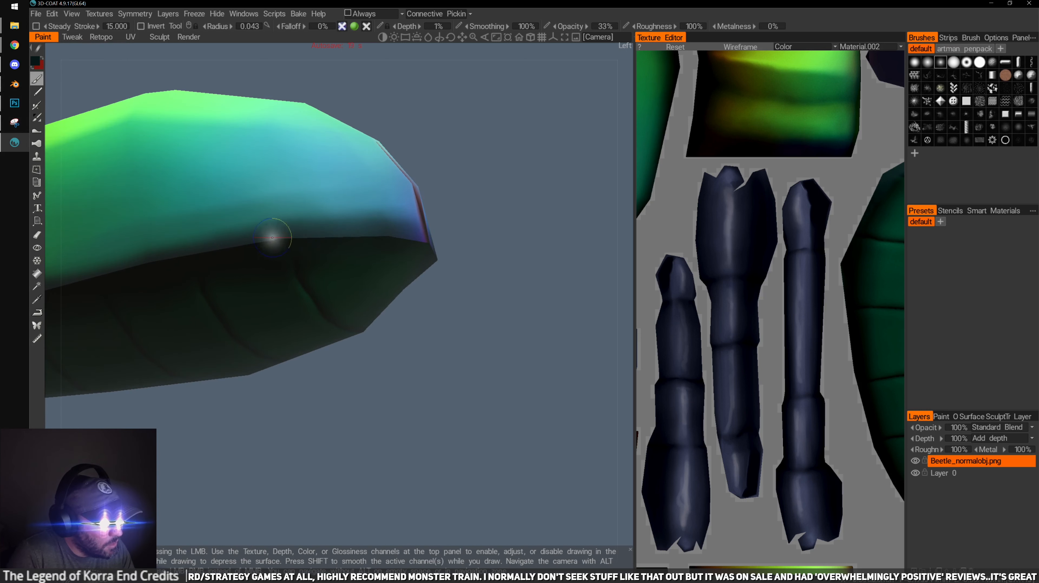
mouse_move(476, 203)
mouse_down()
mouse_move(485, 240)
mouse_move(481, 229)
mouse_move(403, 232)
mouse_up()
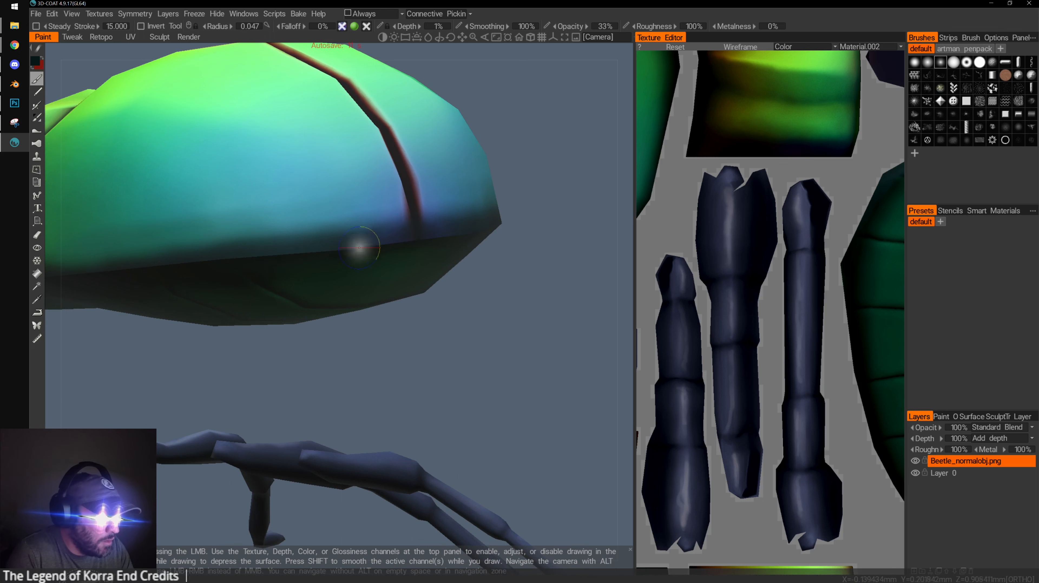
Try a dark stroke beside the central seam with the brush radius at 0.067
drag(529, 235, 298, 160)
key(bracketright)
key(bracketright)
drag(309, 98, 320, 135)
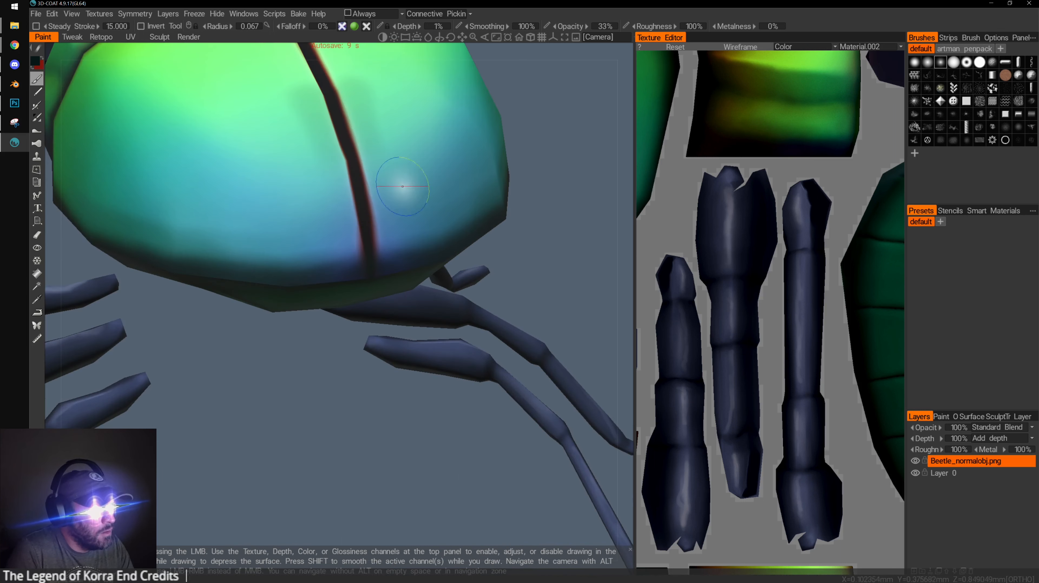
key(ctrl+z)
Paint soft dark shading beside the rear half of the central wing seam, using brush radii of 0.042 and 0.050
alt+right_drag(481, 200, 398, 261)
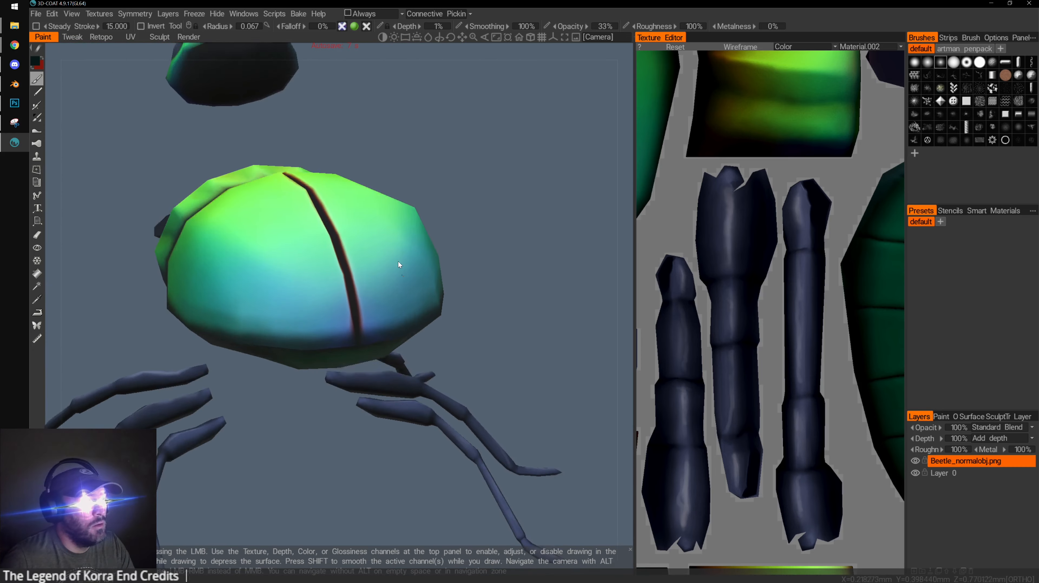
mouse_move(398, 261)
alt+mouse_down()
mouse_move(432, 288)
mouse_move(426, 334)
alt+mouse_up()
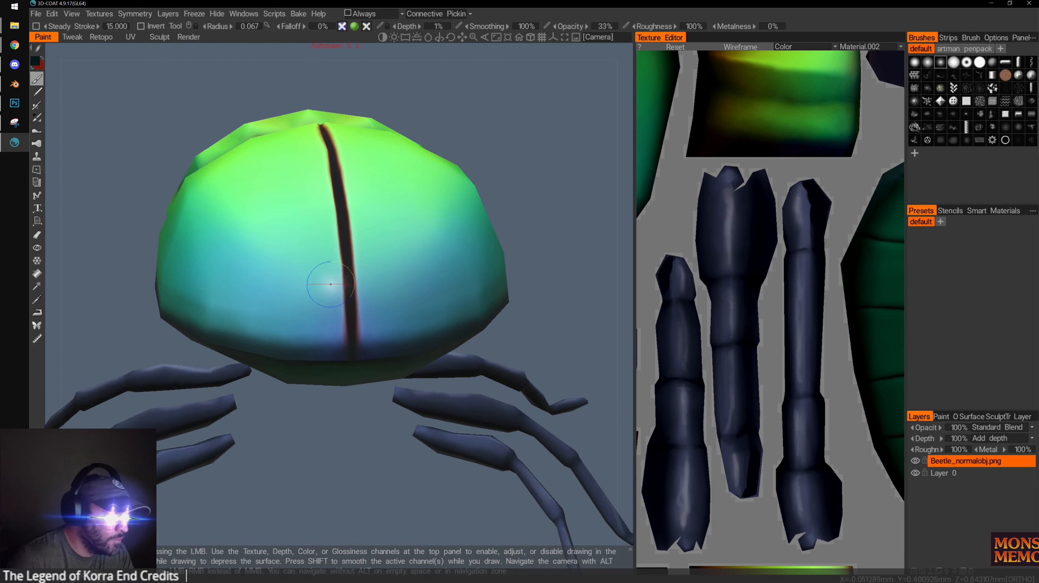
key(bracketleft)
key(bracketleft)
key(bracketleft)
key(bracketleft)
key(bracketleft)
drag(333, 229, 340, 313)
drag(336, 258, 347, 347)
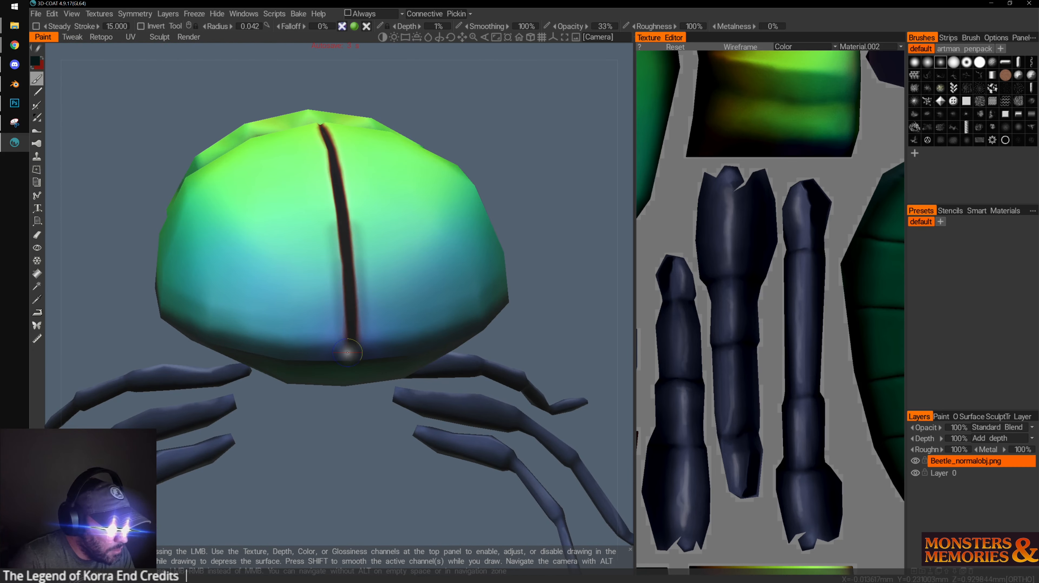
key(bracketright)
key(bracketright)
drag(338, 264, 330, 357)
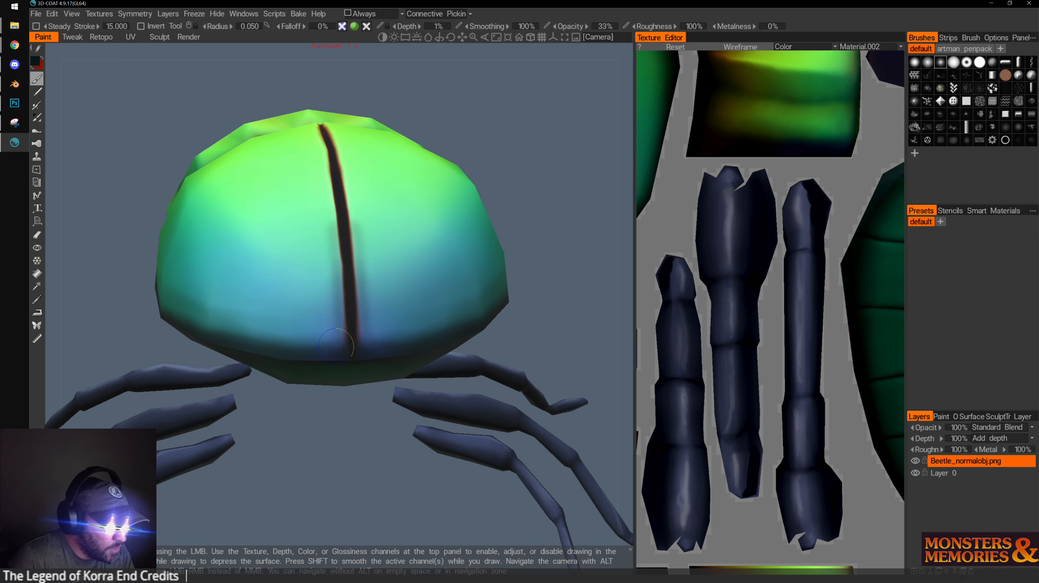
alt+drag(522, 300, 524, 288)
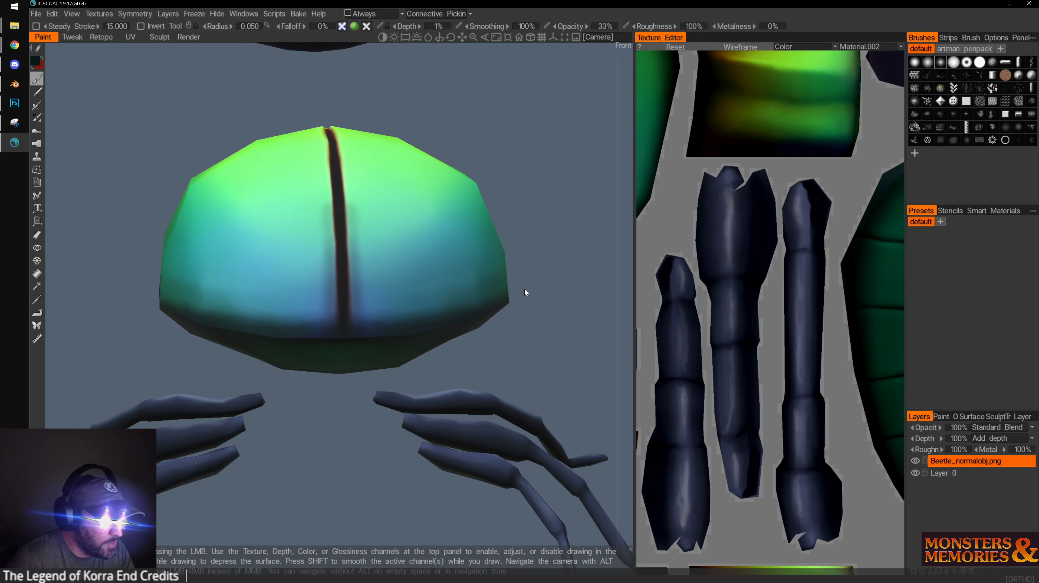
Set the brush radius to 0.055 and extend the dark seam shading toward the thorax
alt+middle_drag(355, 216, 394, 281)
alt+drag(395, 281, 367, 339)
alt+middle_drag(399, 309, 388, 339)
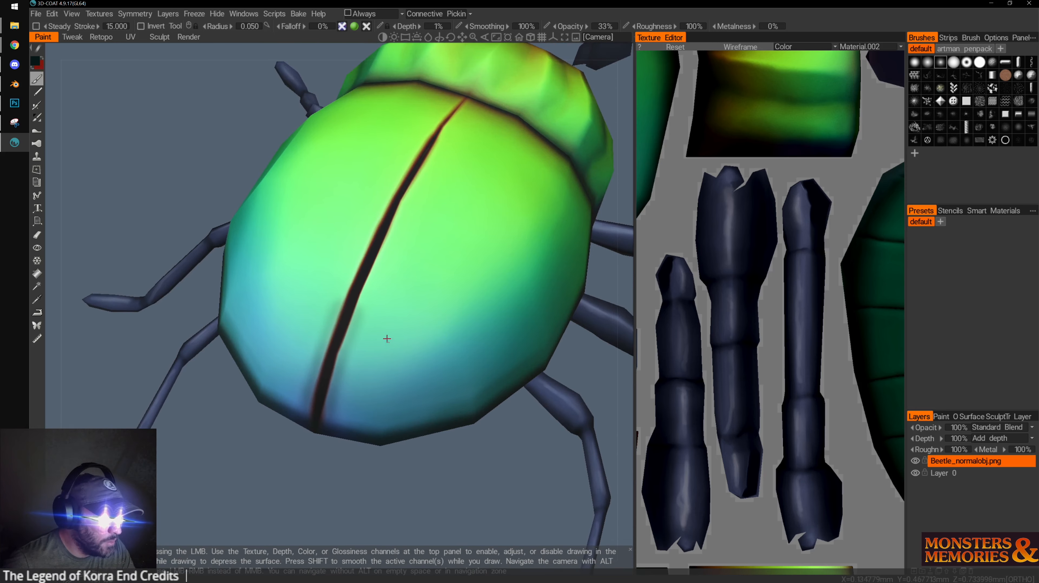
alt+drag(387, 339, 408, 309)
alt+drag(313, 444, 360, 260)
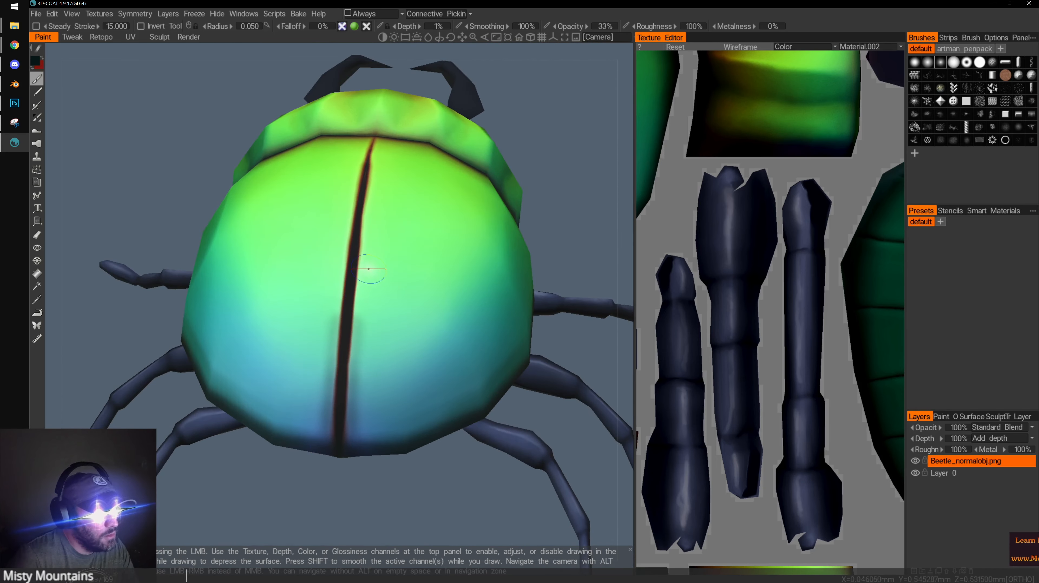
key(bracketright)
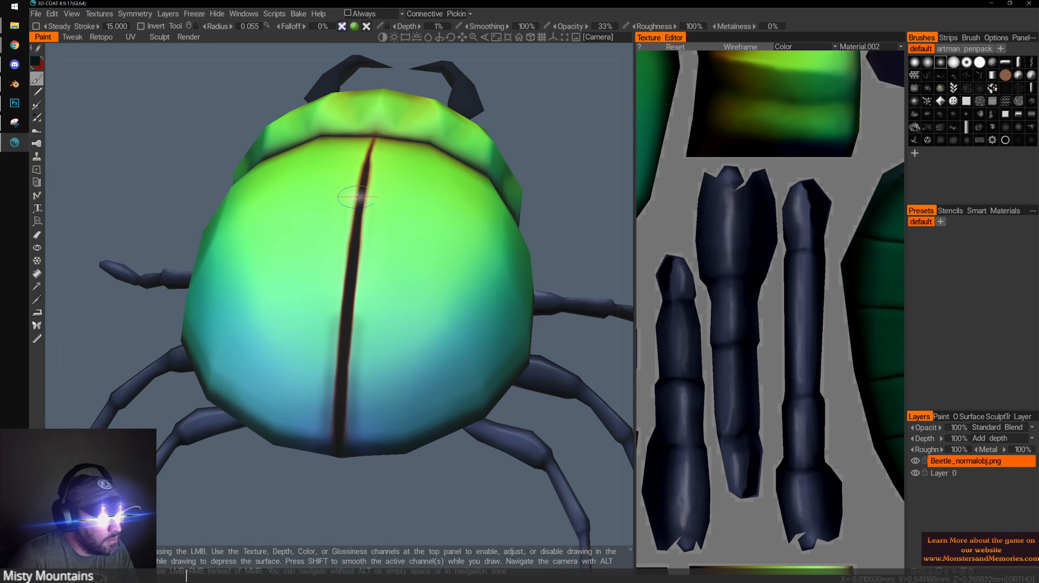
drag(360, 205, 337, 415)
Even out the seam shading from the front of the wing cases toward the rear, working from above
alt+drag(360, 483, 377, 392)
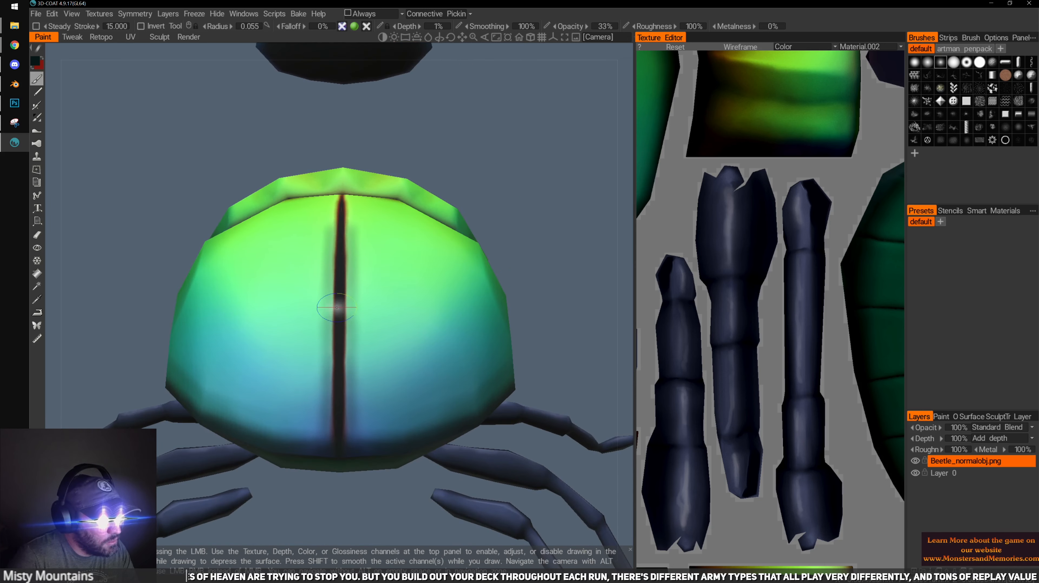
alt+drag(510, 151, 491, 181)
mouse_move(395, 207)
alt+mouse_down()
mouse_move(542, 255)
mouse_move(320, 332)
alt+mouse_up()
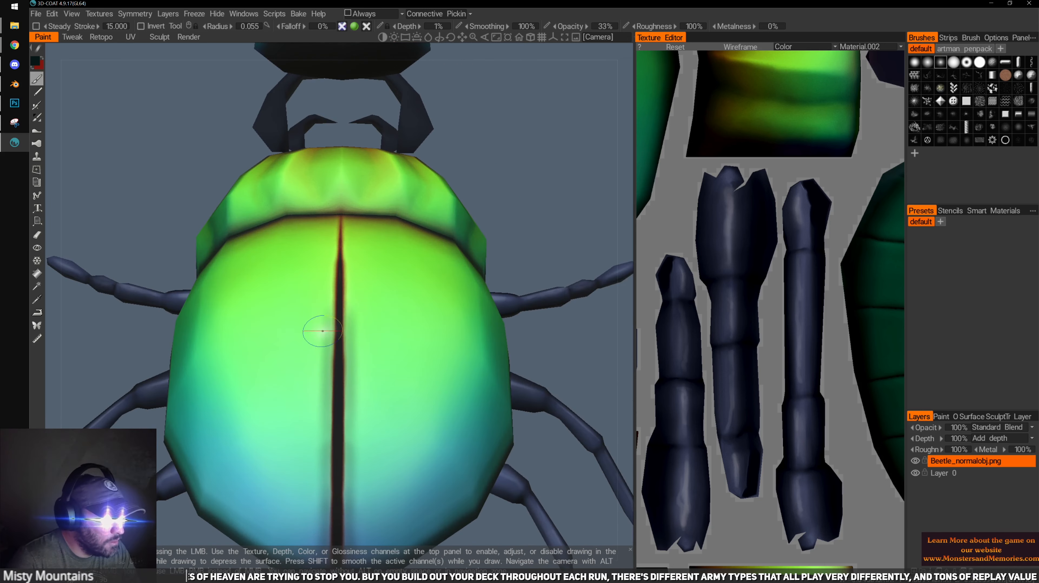
drag(343, 260, 331, 508)
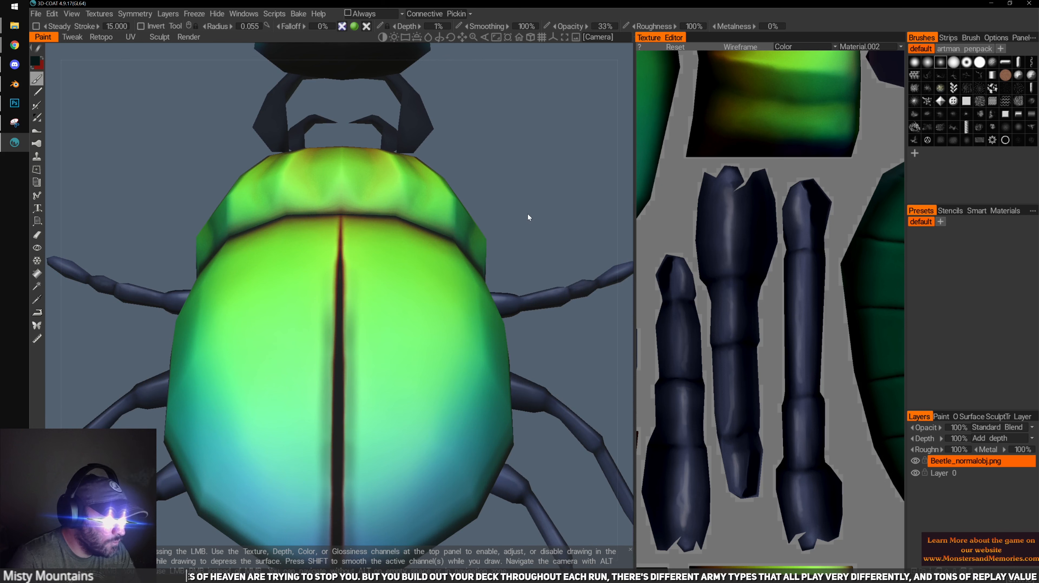
Deepen the shadow on both sides of the wing seam down to the beetle's rear
alt+drag(529, 217, 510, 157)
drag(305, 281, 291, 330)
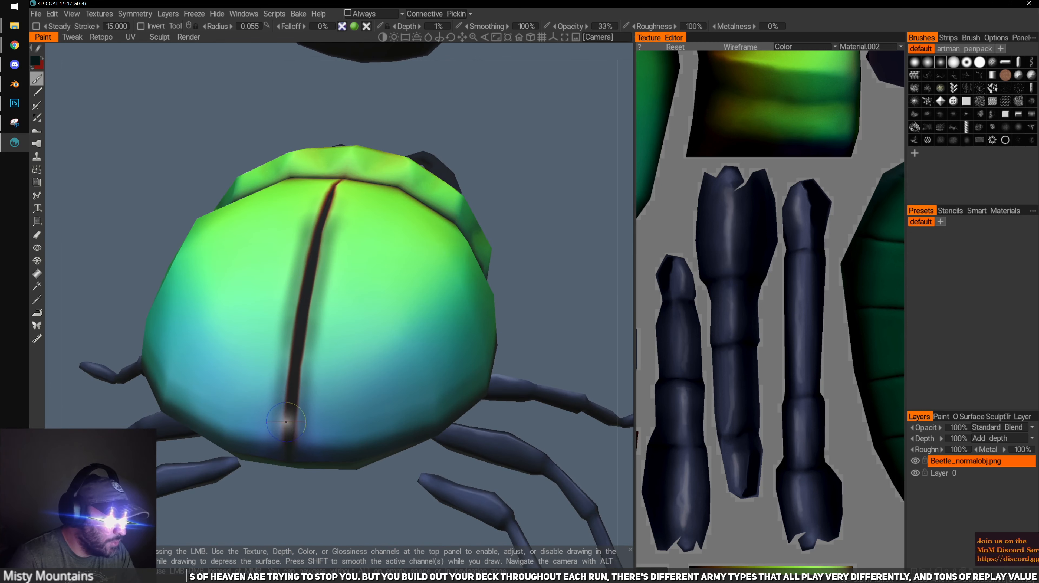
drag(300, 509, 320, 501)
mouse_move(285, 313)
mouse_down()
mouse_move(285, 403)
mouse_move(271, 370)
mouse_move(274, 310)
mouse_up()
drag(324, 504, 302, 482)
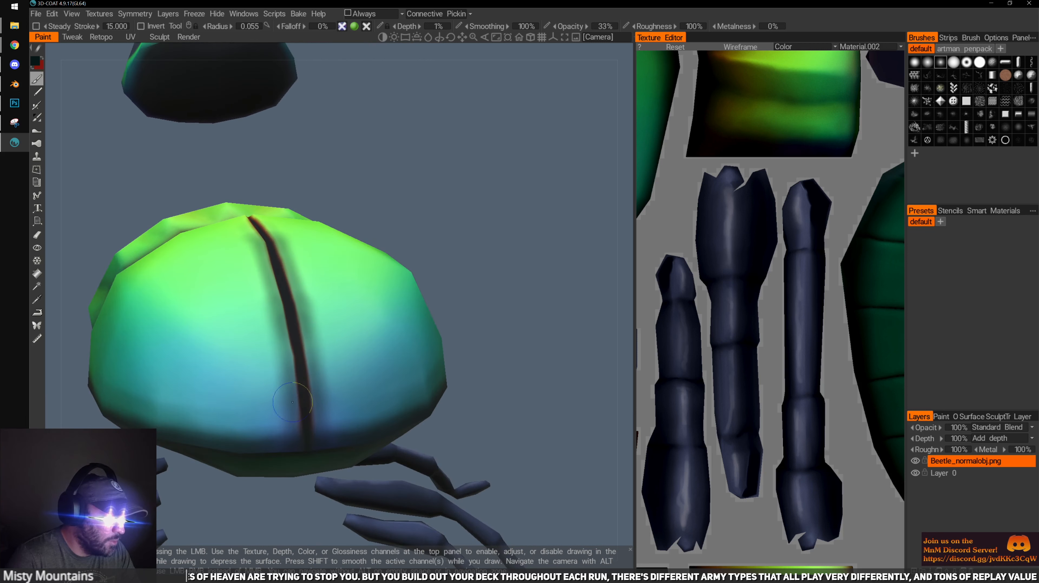
alt+drag(308, 363, 302, 389)
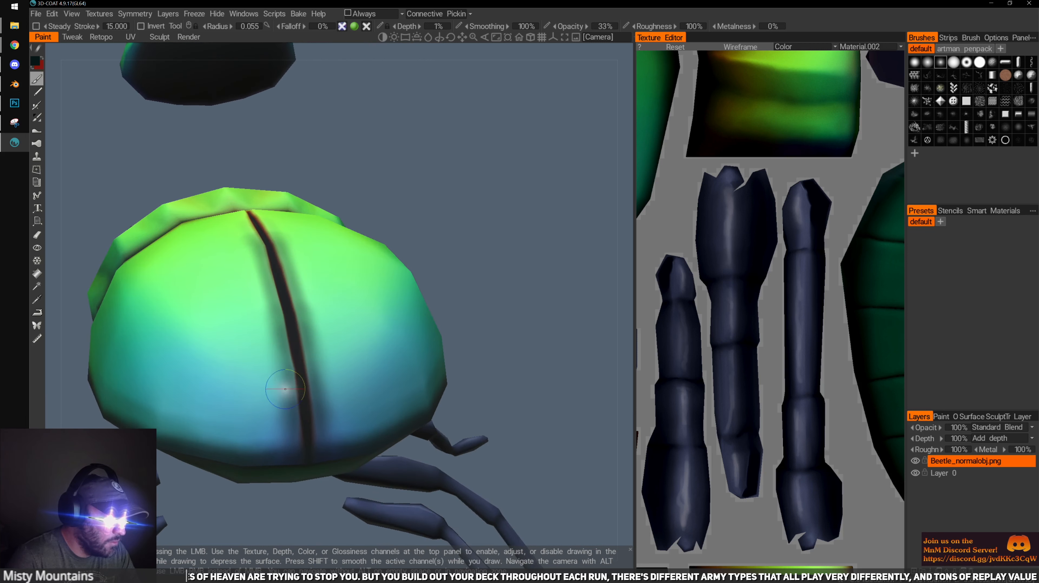
Sample teal and bright green from the wing cases and soften the dark shading beside the central seam with radius 0.055
key(v)
drag(450, 205, 422, 232)
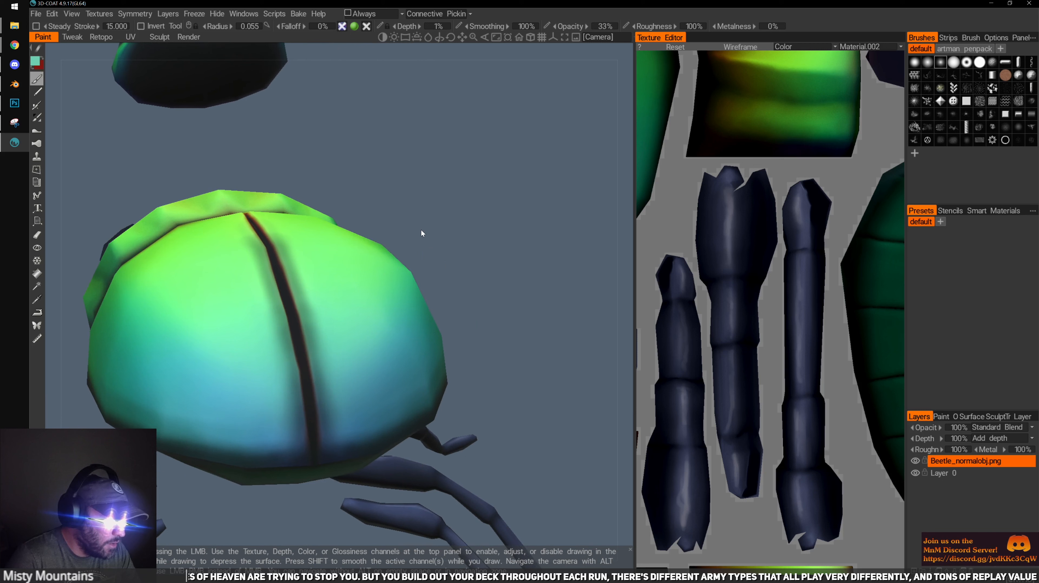
drag(429, 179, 415, 228)
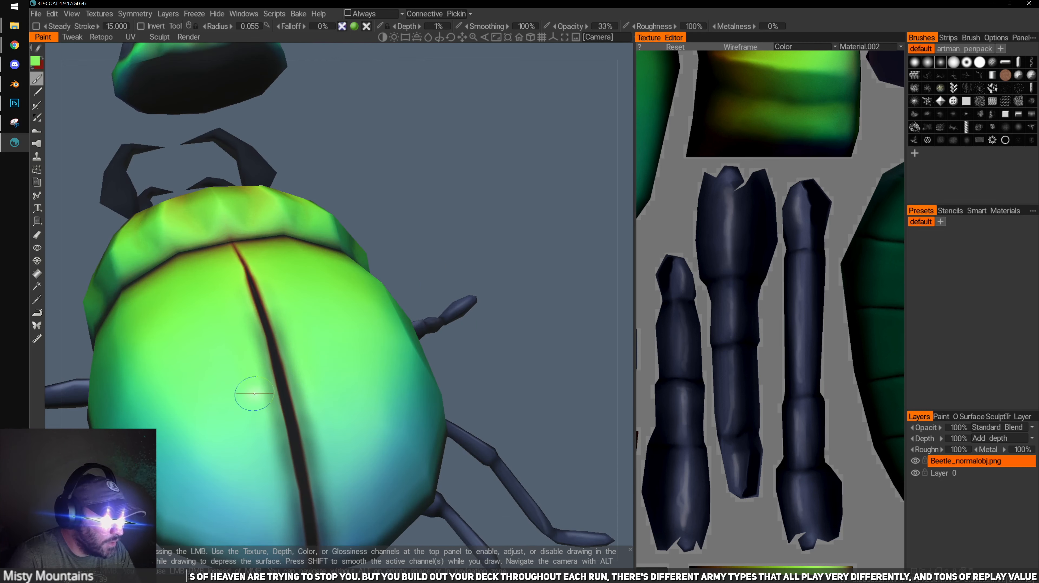
drag(443, 208, 279, 361)
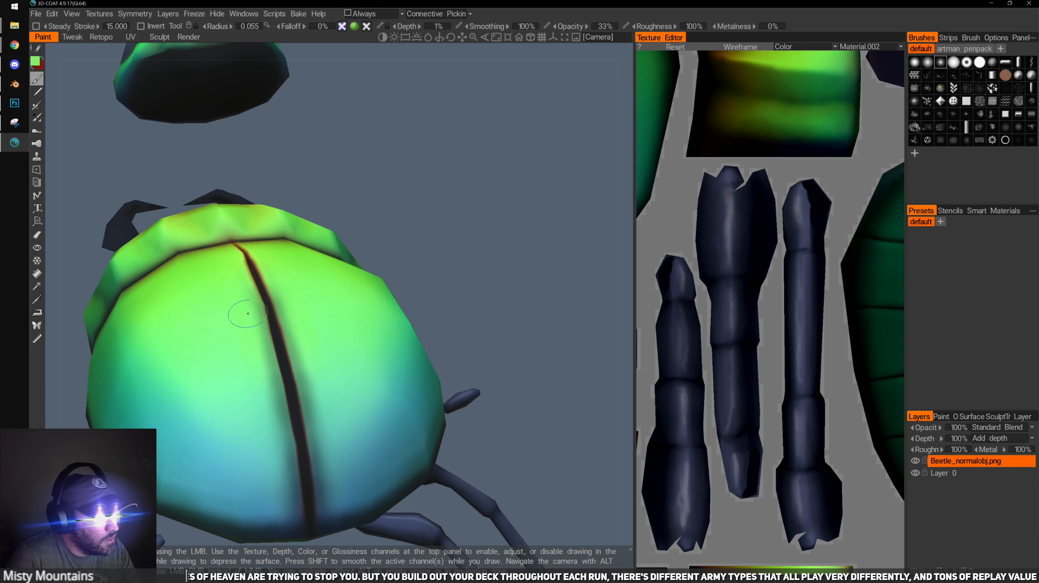
drag(409, 279, 408, 251)
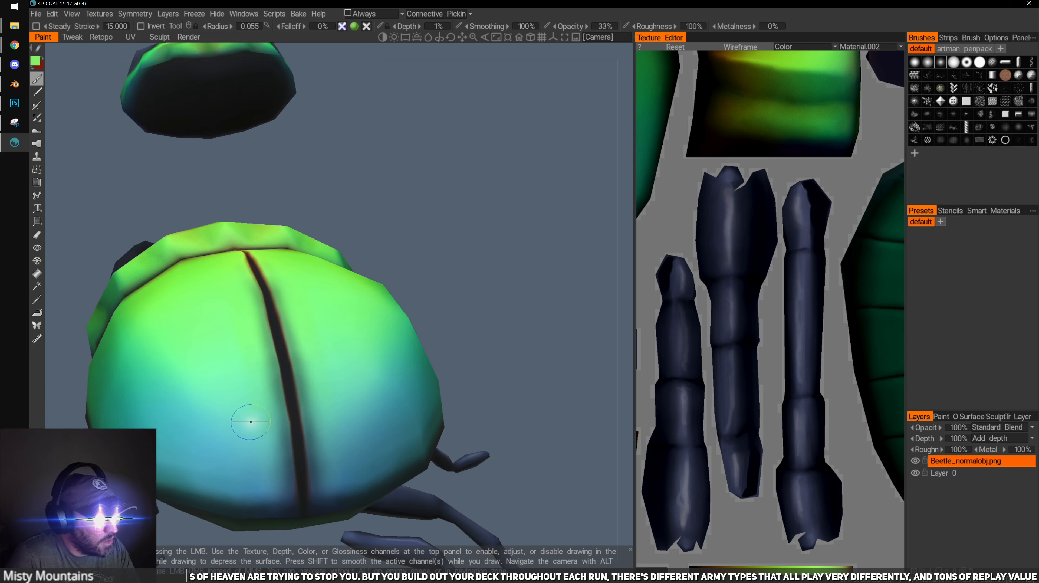
key(v)
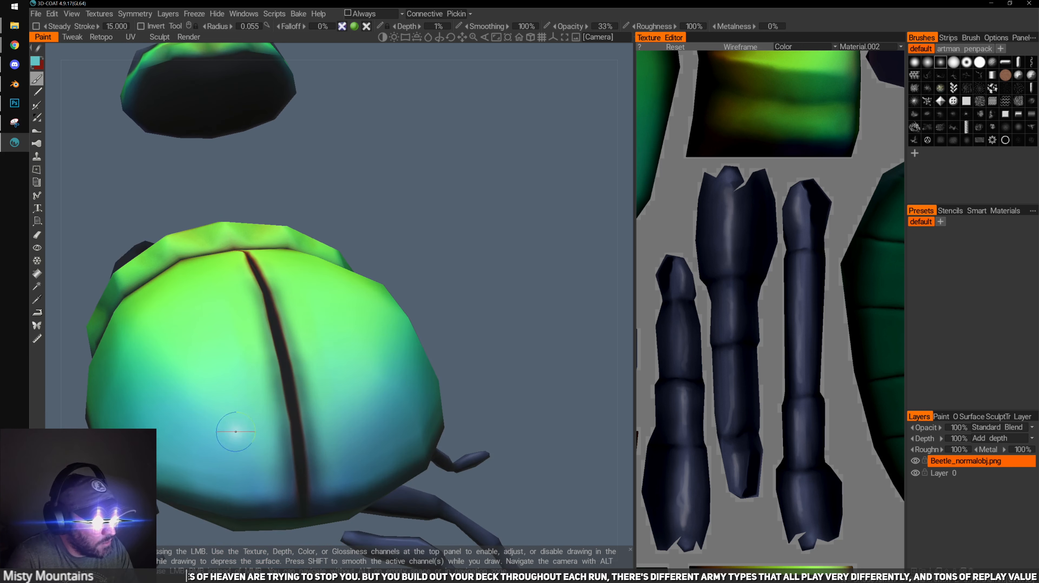
mouse_move(236, 452)
mouse_down()
mouse_move(261, 459)
mouse_move(258, 475)
mouse_move(257, 435)
mouse_up()
Set the brush radius to 0.097 and blend the sampled teal across the rear half of the wing cases
key(bracketright)
key(bracketright)
key(bracketright)
key(bracketright)
key(bracketright)
key(bracketright)
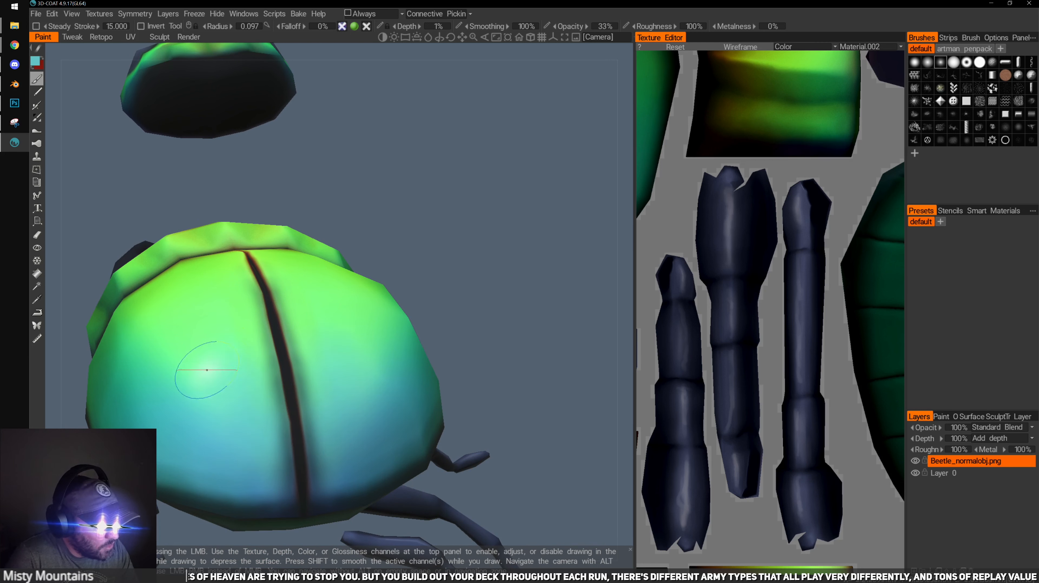
mouse_move(443, 269)
mouse_down()
mouse_move(470, 279)
mouse_move(464, 286)
mouse_up()
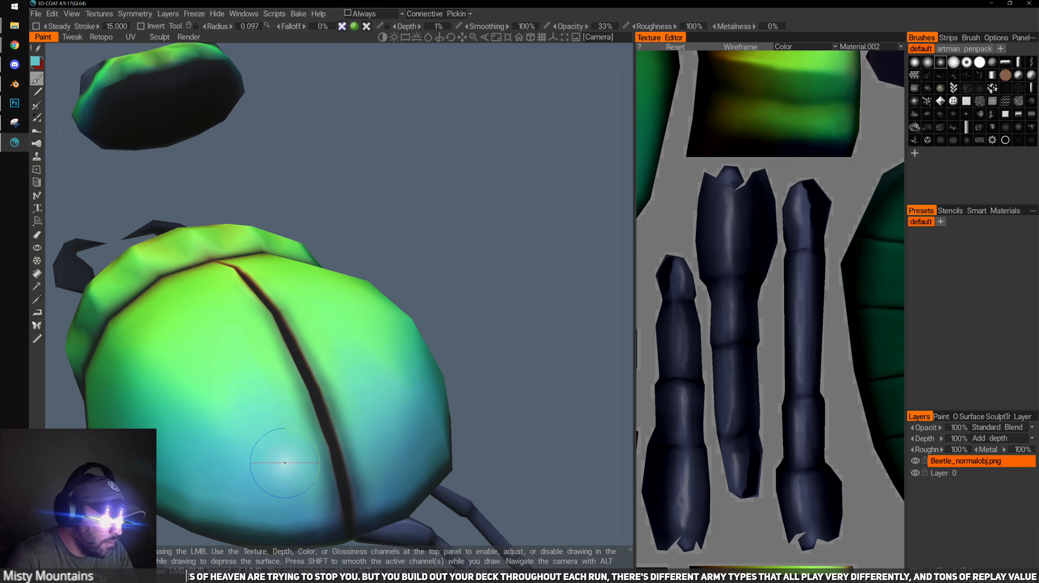
drag(383, 216, 294, 456)
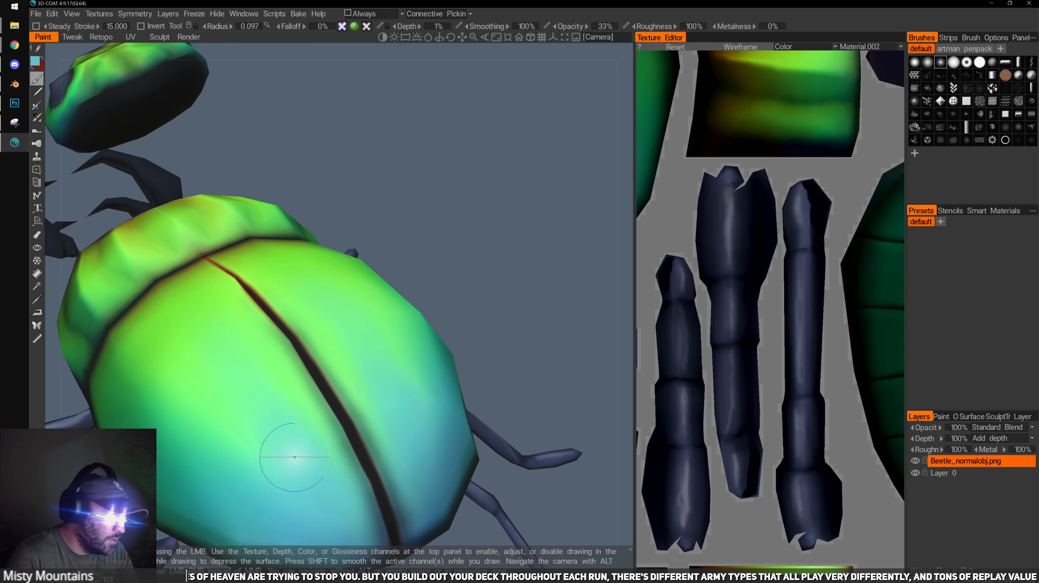
Sample bright and darker greens from the wing case, set the brush radius to 0.055 and blend the front end of the seam
key(v)
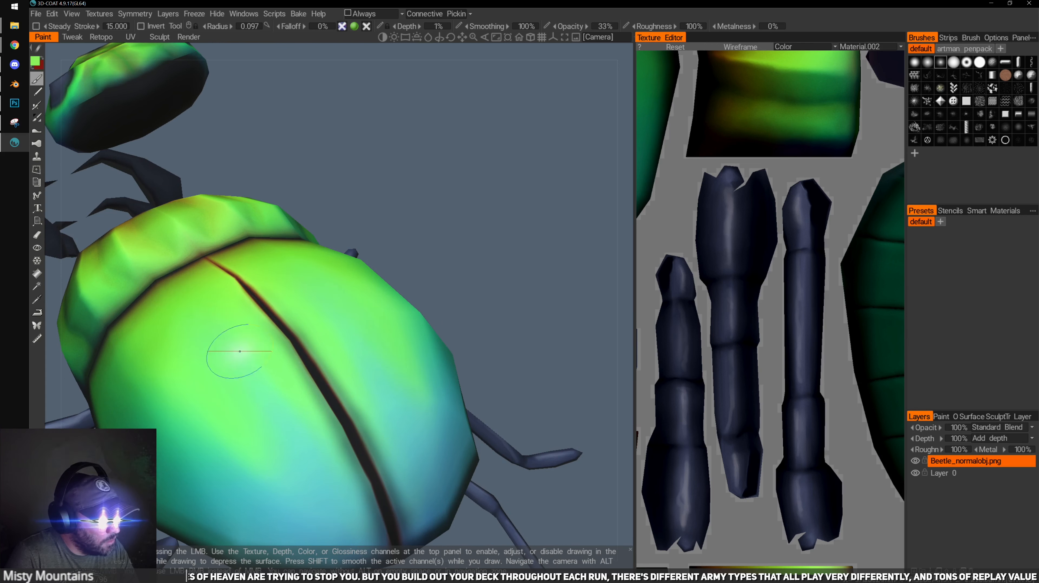
drag(324, 392, 307, 371)
key(v)
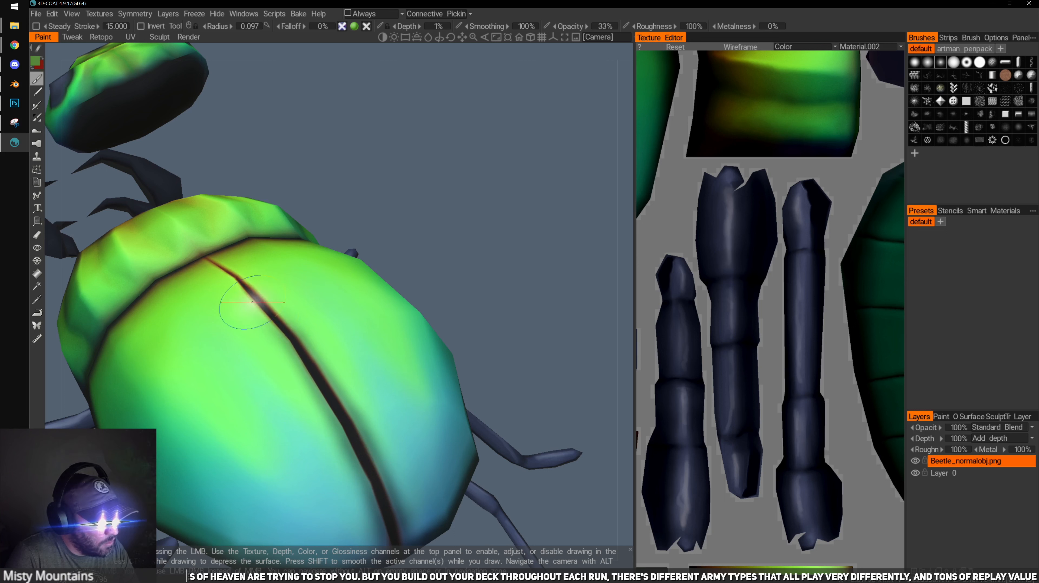
drag(409, 201, 409, 229)
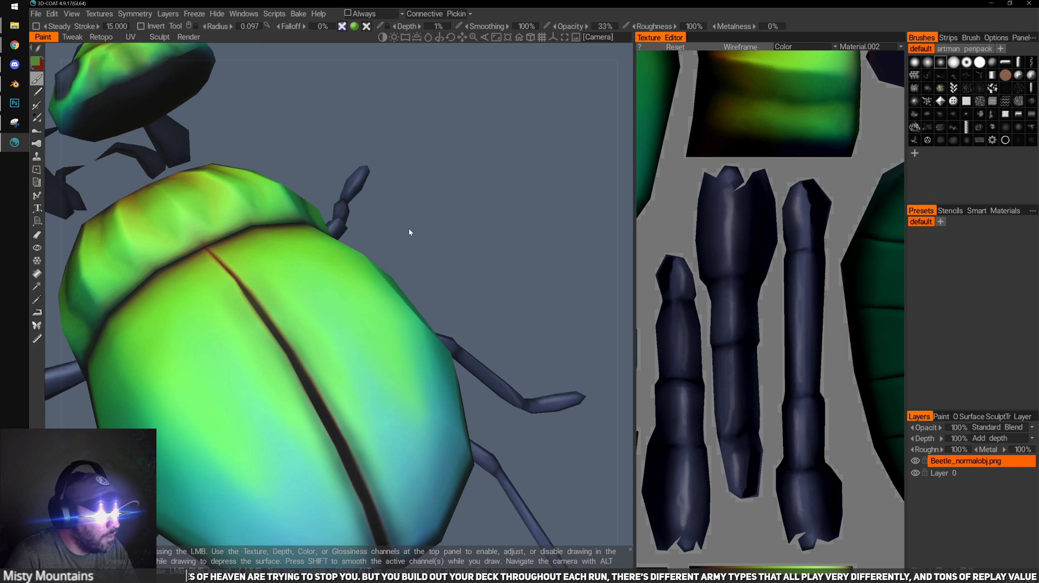
right_drag(247, 291, 238, 286)
mouse_move(227, 269)
mouse_down()
mouse_move(256, 309)
mouse_move(240, 285)
mouse_up()
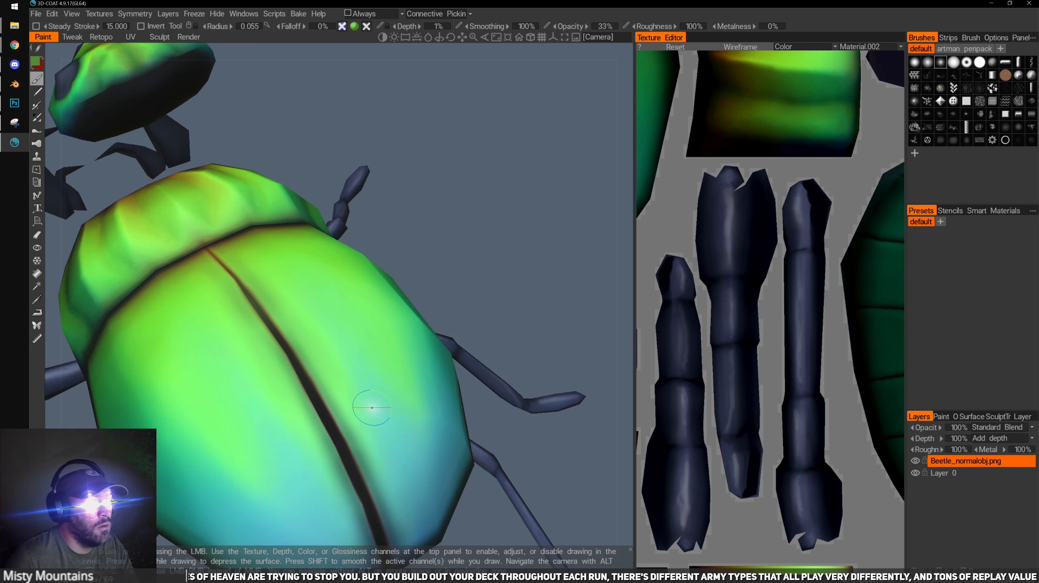
Pick the wing case's bright green with the colour picker and return to the paint brush
drag(450, 223, 439, 197)
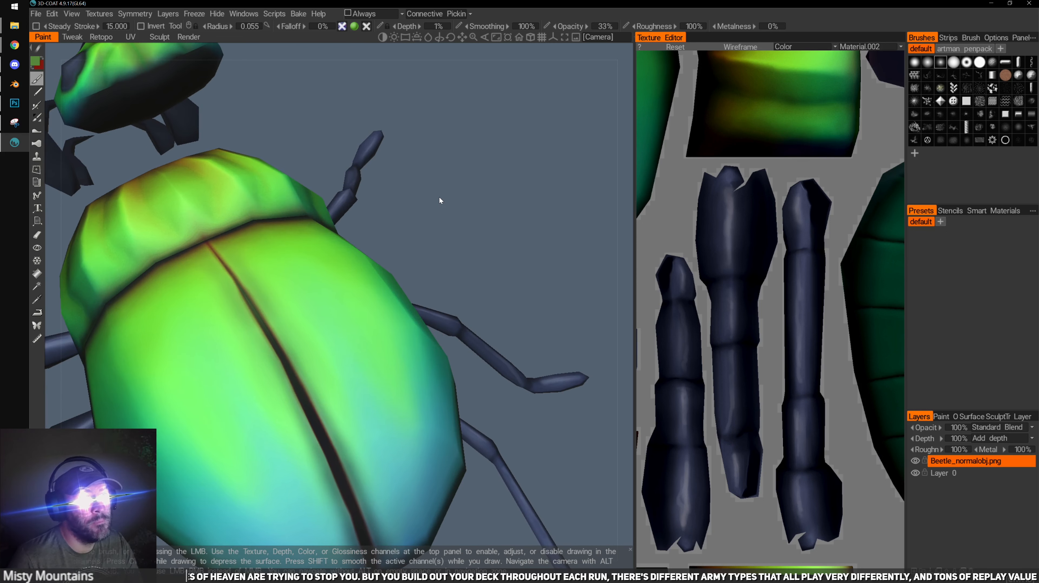
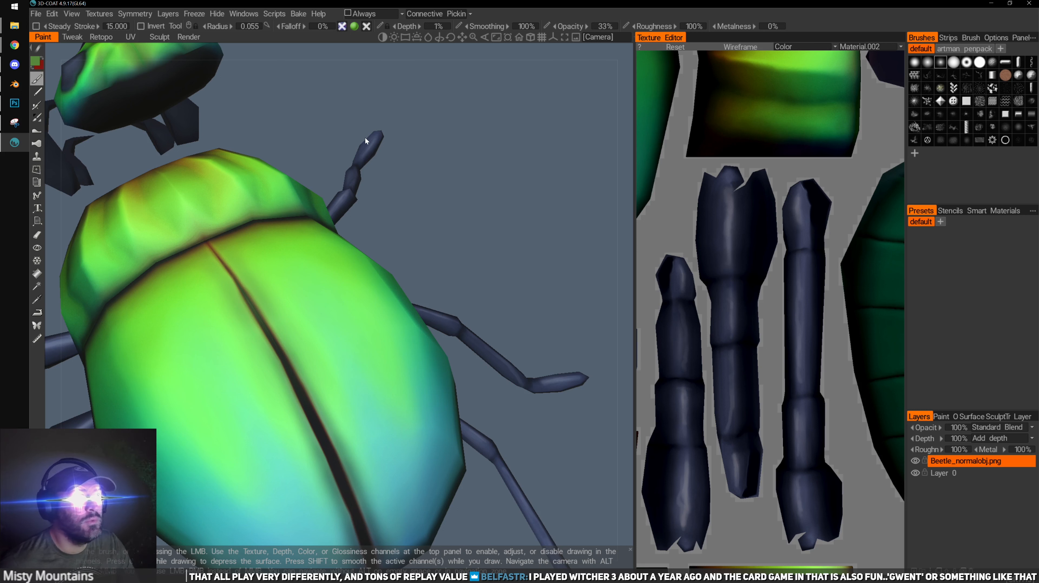
drag(430, 303, 380, 291)
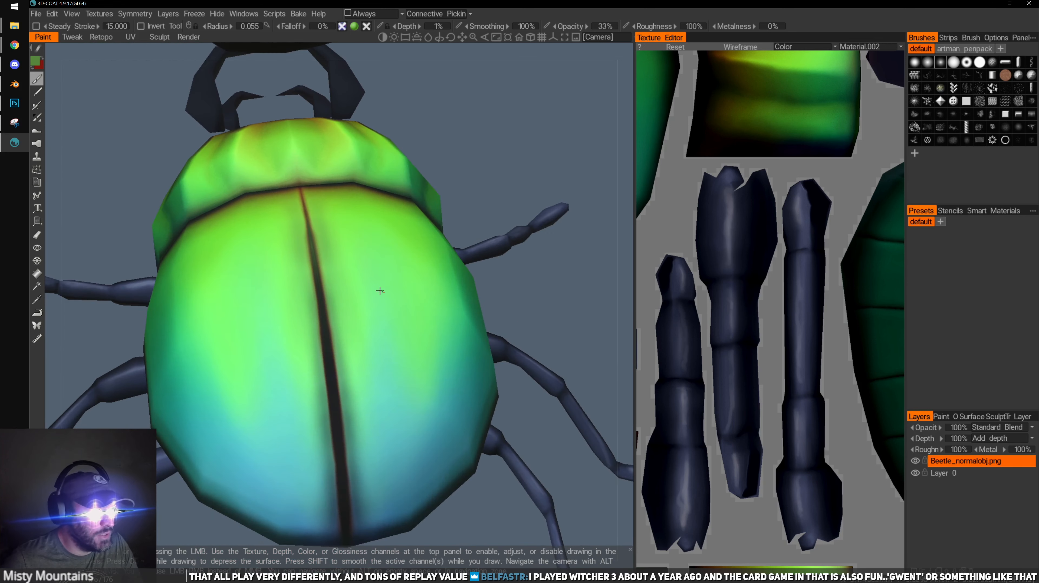
drag(540, 282, 534, 294)
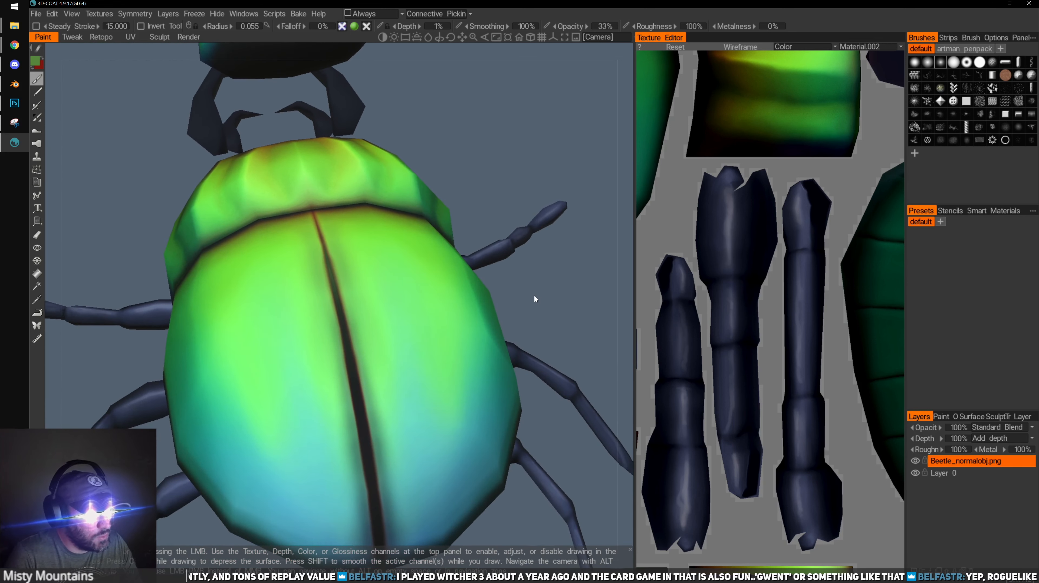
click(37, 299)
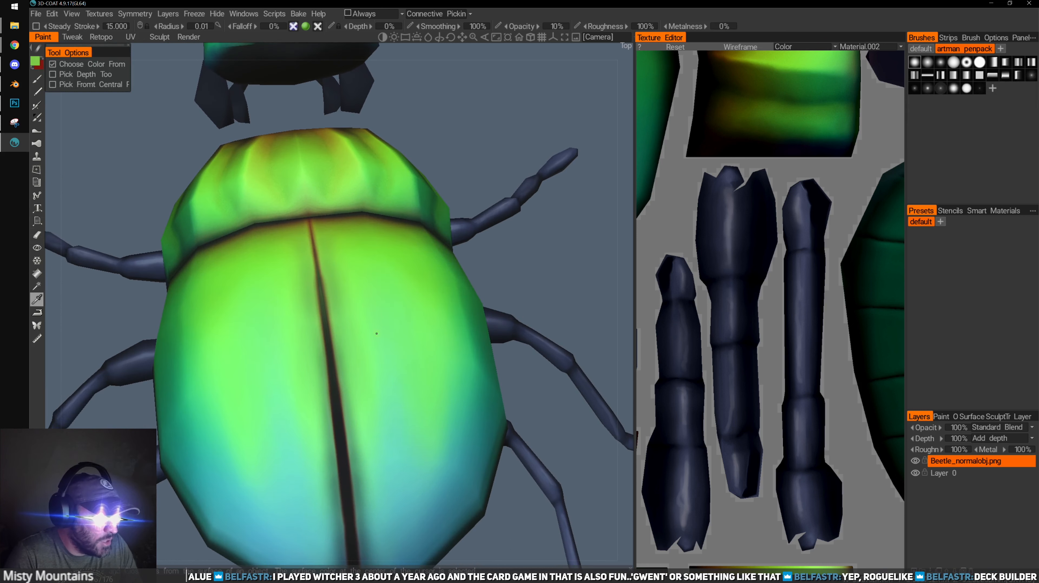
click(37, 79)
drag(486, 186, 434, 184)
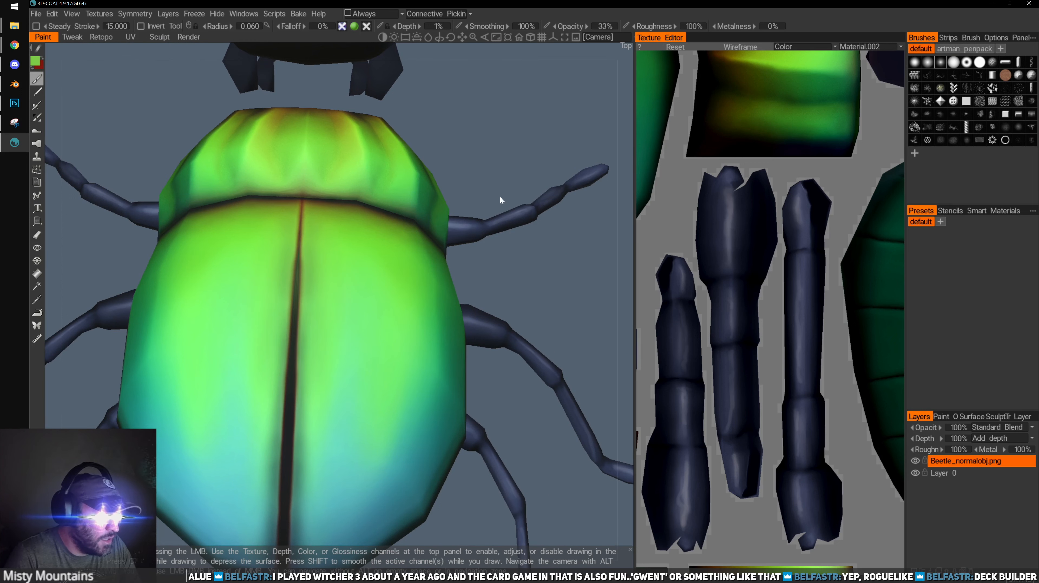
Set the brush radius to 0.097, blend bright green into the teal on the wing case's rear flank, and sample the teal there
drag(499, 204, 374, 254)
drag(295, 506, 276, 437)
alt+right_drag(276, 436, 296, 306)
alt+drag(297, 306, 290, 315)
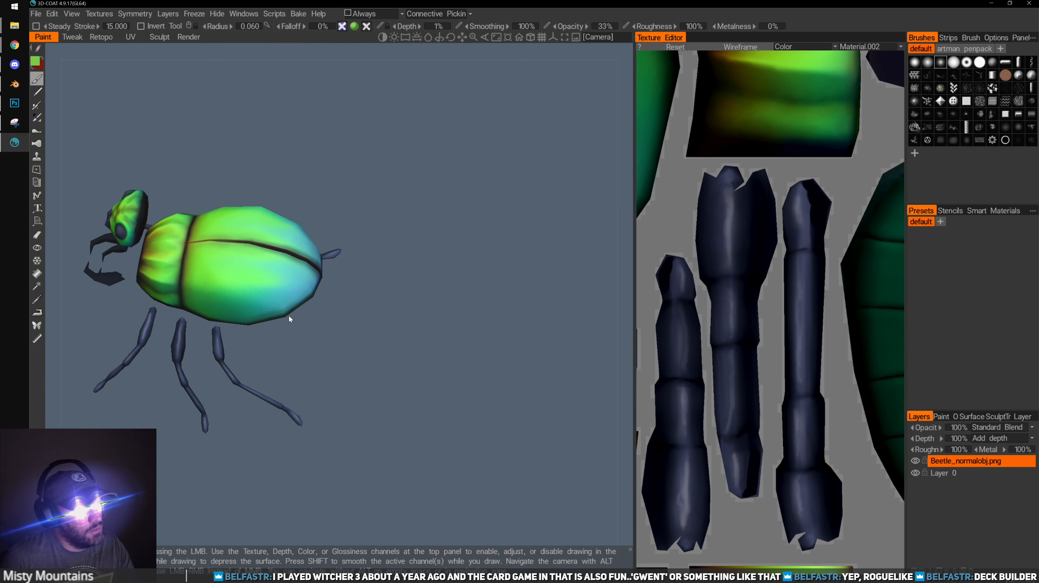
alt+right_drag(290, 316, 438, 373)
mouse_move(438, 374)
mouse_down()
mouse_move(302, 371)
mouse_move(286, 393)
mouse_move(333, 386)
mouse_up()
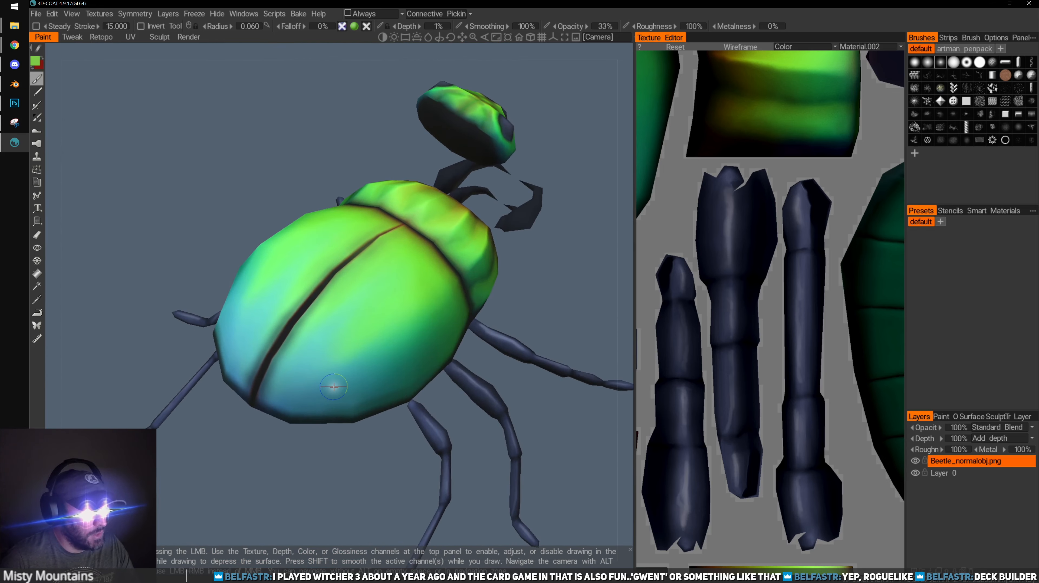
drag(356, 470, 317, 455)
key(bracketright)
key(bracketright)
key(bracketright)
key(bracketright)
key(bracketright)
drag(370, 483, 340, 476)
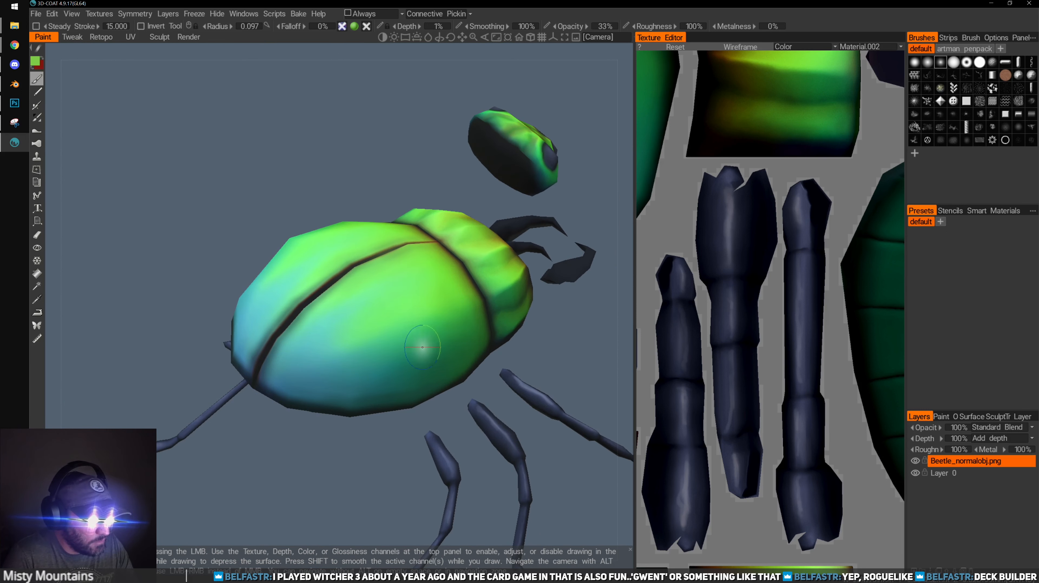
drag(297, 505, 275, 408)
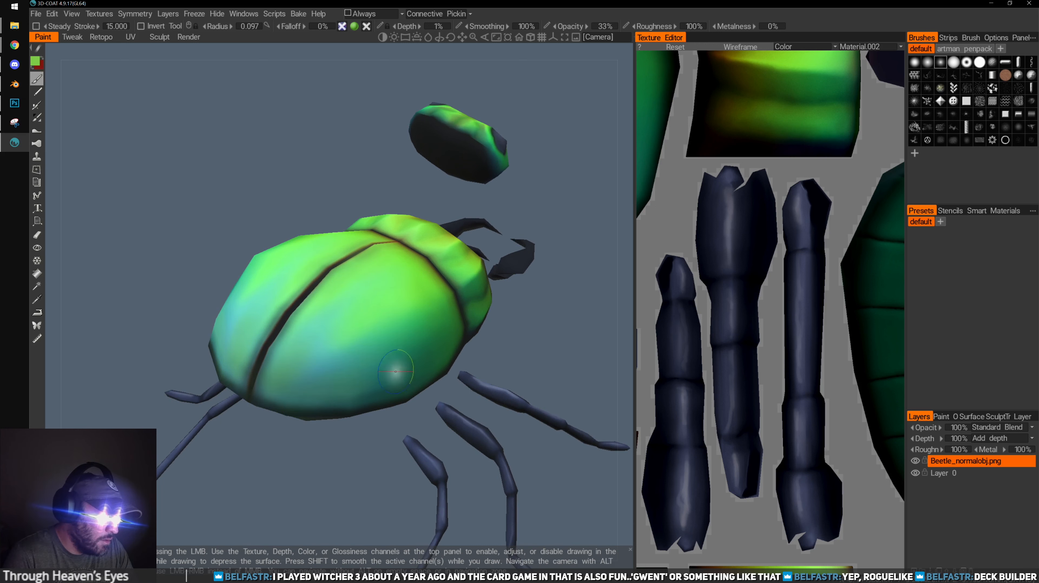
key(v)
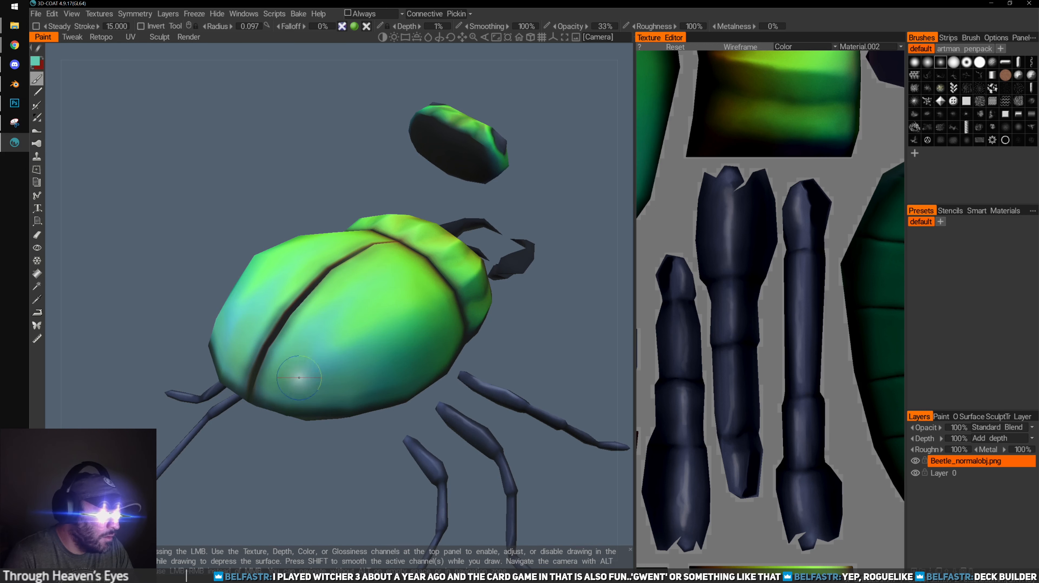
Examine the thorax ridges, head and wing case front from several angles, using smaller brush radii
mouse_move(406, 347)
alt+mouse_down()
mouse_move(289, 481)
mouse_move(409, 482)
mouse_move(520, 420)
mouse_move(385, 457)
mouse_move(464, 319)
mouse_move(408, 314)
mouse_move(388, 255)
alt+mouse_up()
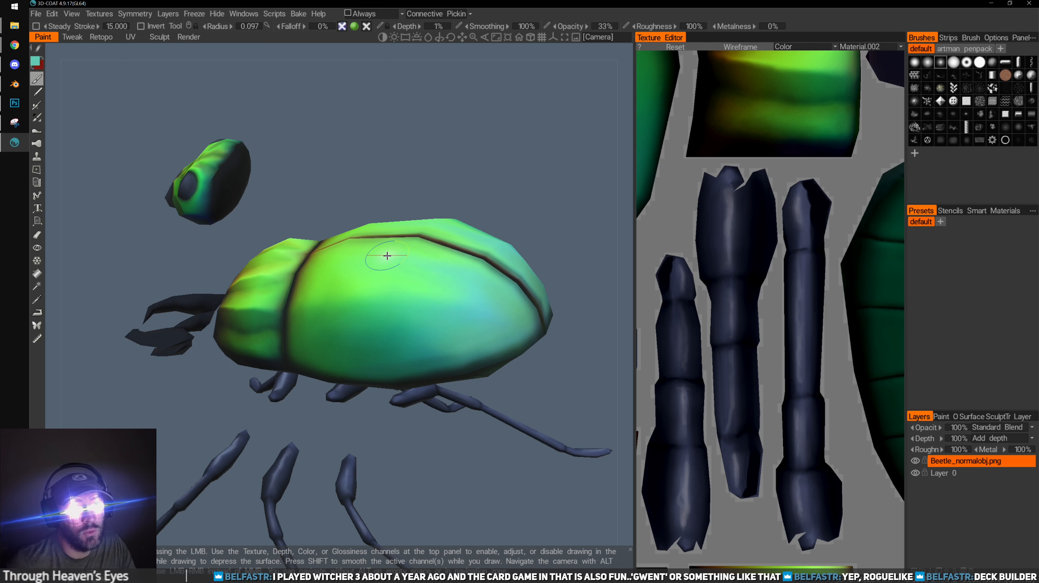
alt+drag(404, 316, 268, 371)
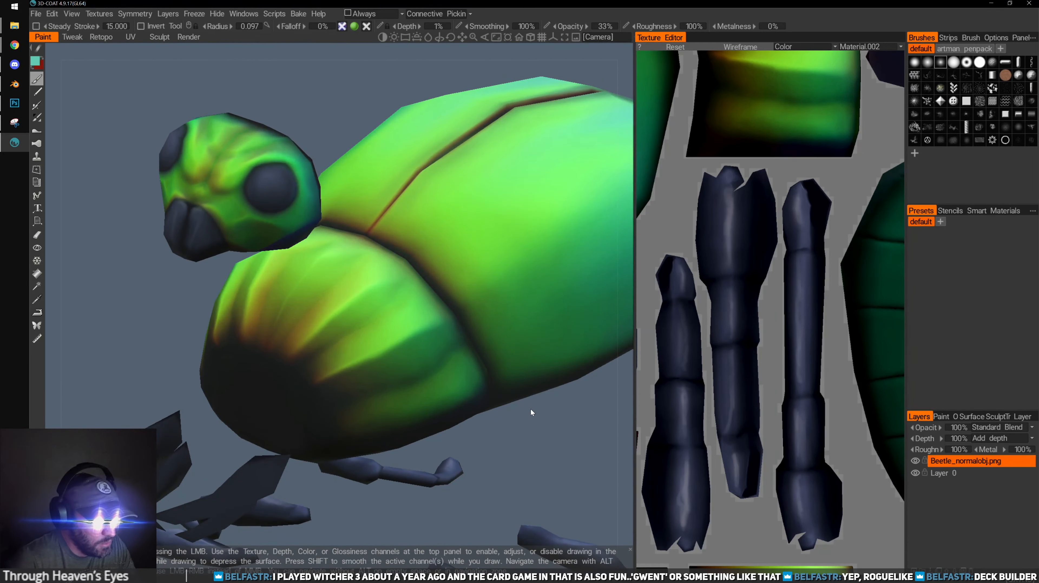
alt+drag(530, 410, 476, 418)
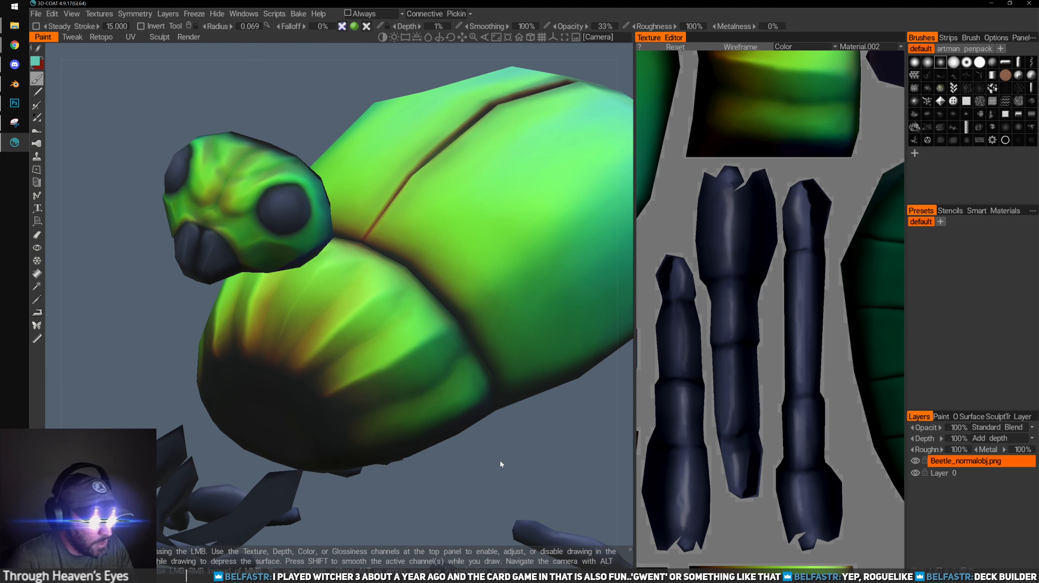
mouse_move(500, 461)
mouse_down()
mouse_move(524, 468)
mouse_move(500, 461)
mouse_move(490, 473)
mouse_up()
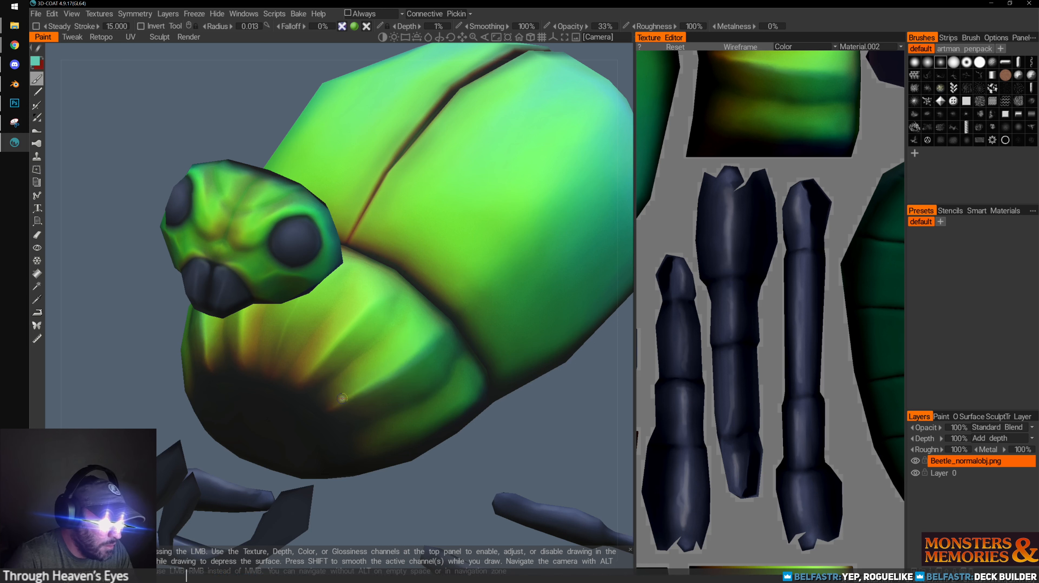
drag(465, 474, 454, 419)
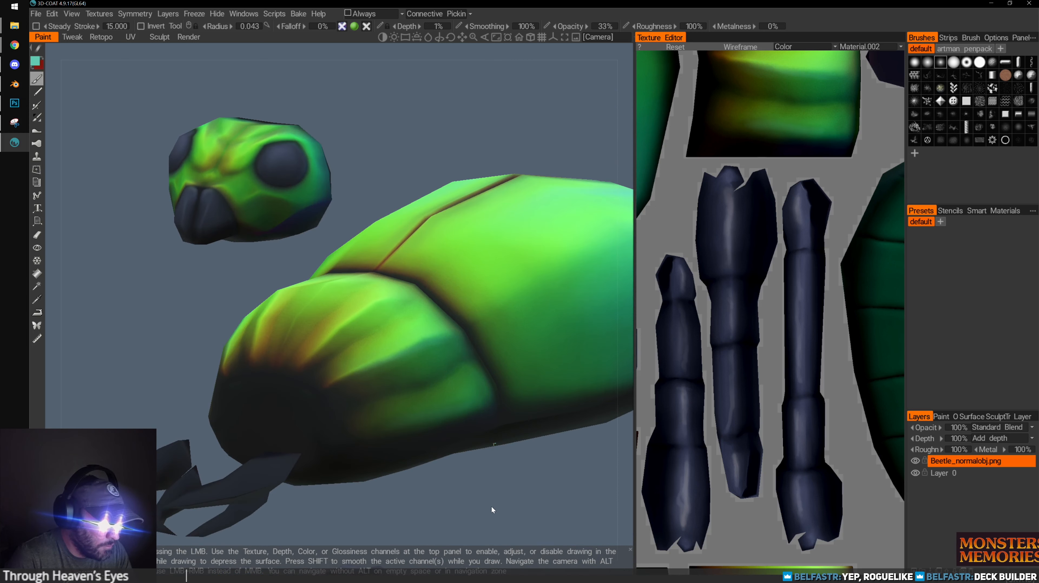
drag(492, 508, 493, 539)
key(bracketleft)
key(bracketleft)
key(bracketleft)
key(bracketleft)
key(bracketleft)
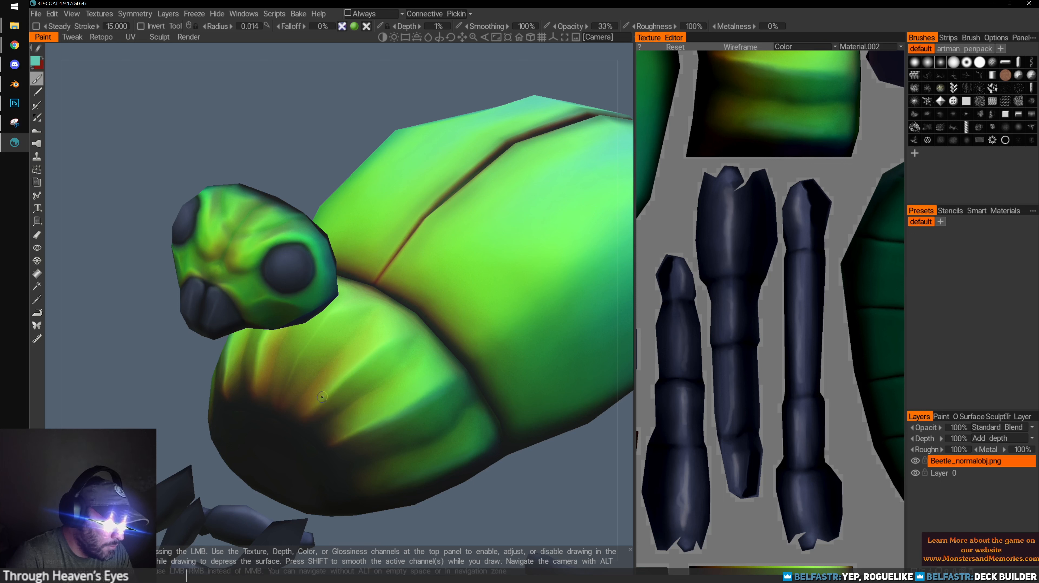
drag(141, 391, 127, 405)
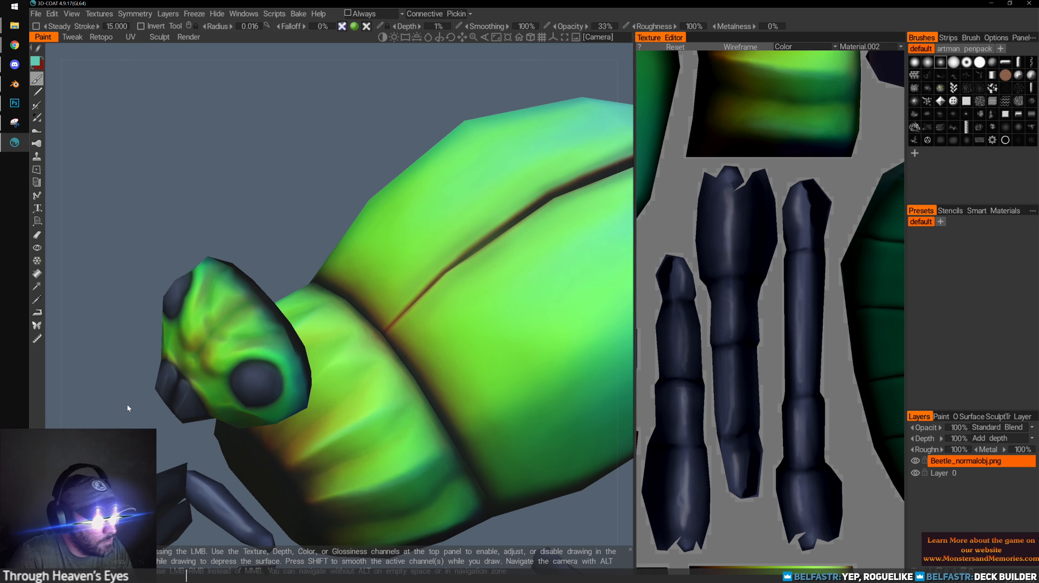
drag(335, 221, 332, 360)
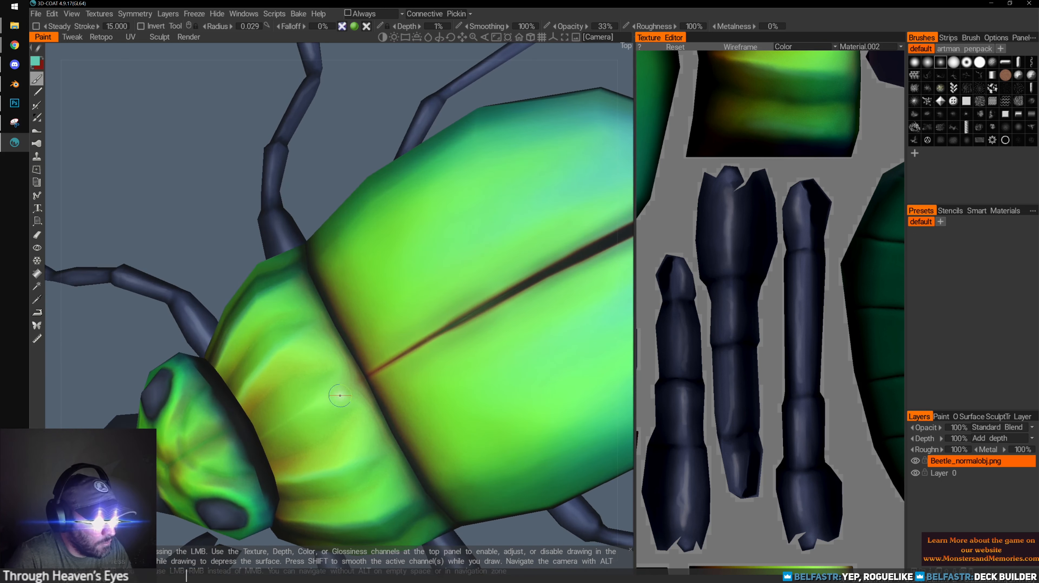
Set the brush radius to 0.049 and examine the seam's front end and the thorax joint from above and the side
key(bracketright)
key(bracketright)
key(bracketright)
key(bracketright)
key(bracketright)
key(bracketright)
key(bracketright)
key(bracketright)
key(bracketright)
key(bracketright)
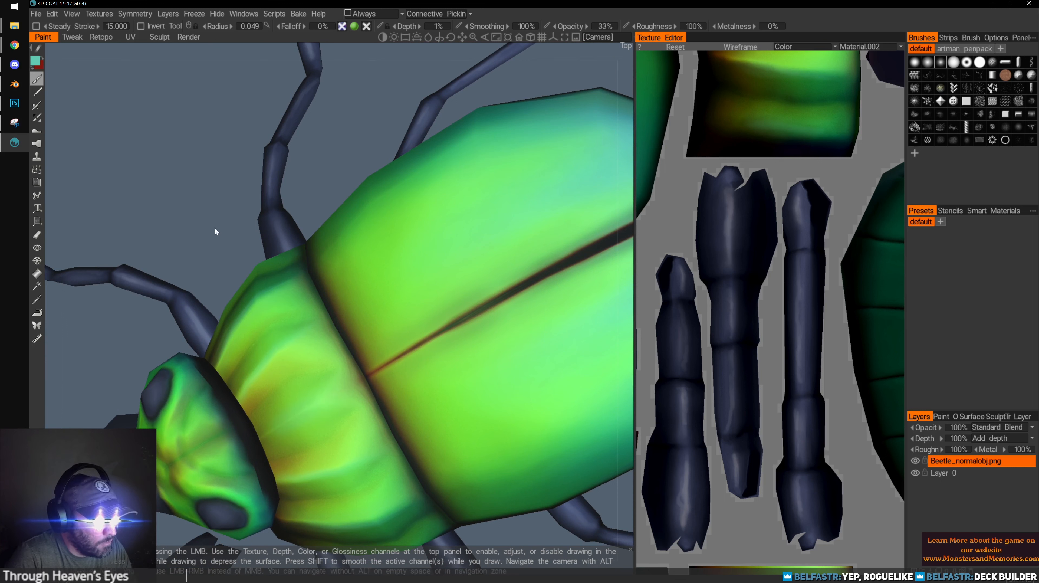
drag(216, 232, 234, 345)
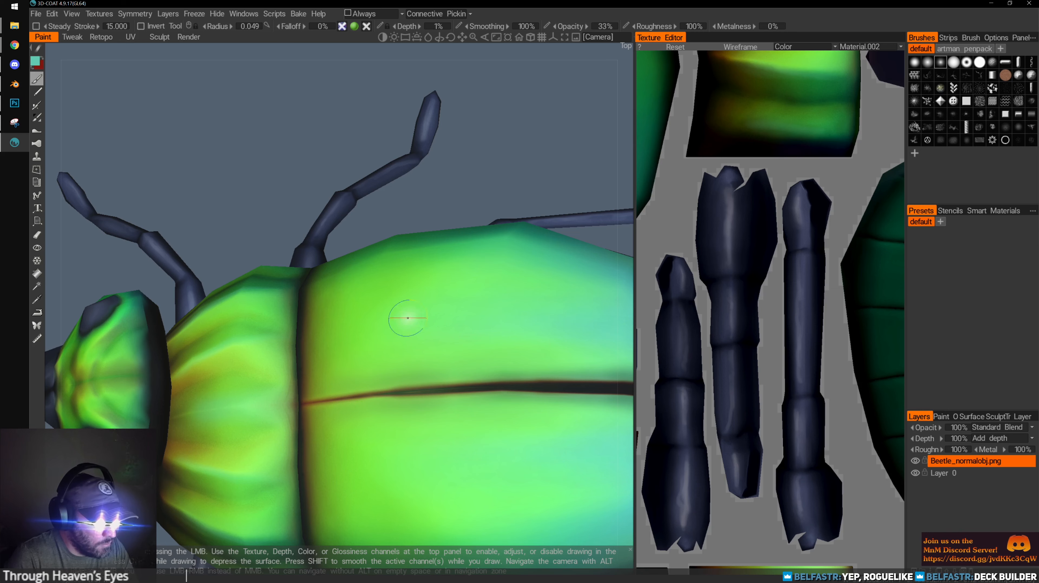
Set the brush radius to 0.026 and paint soft teal highlights on the forehead between the eyes
right_drag(453, 210, 256, 199)
drag(256, 199, 323, 286)
right_drag(323, 286, 381, 353)
drag(380, 353, 383, 370)
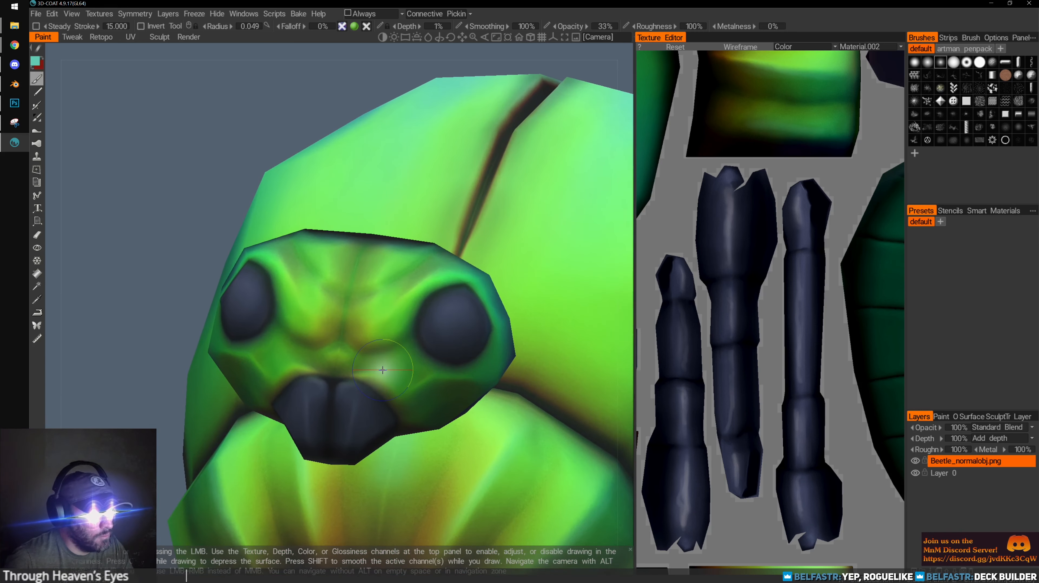
key(bracketleft)
key(bracketleft)
key(bracketleft)
key(bracketleft)
key(bracketleft)
key(bracketleft)
drag(402, 302, 431, 281)
drag(386, 328, 388, 333)
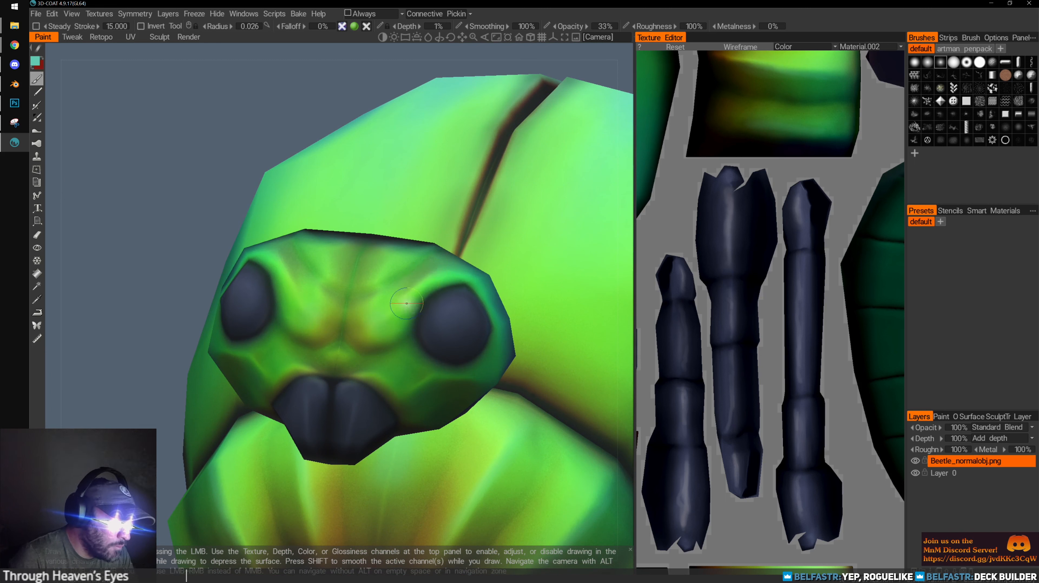
Reduce the brush radius to between 0.010 and 0.012 and add fine teal highlights around the cheek and just above the mandibles
key(bracketright)
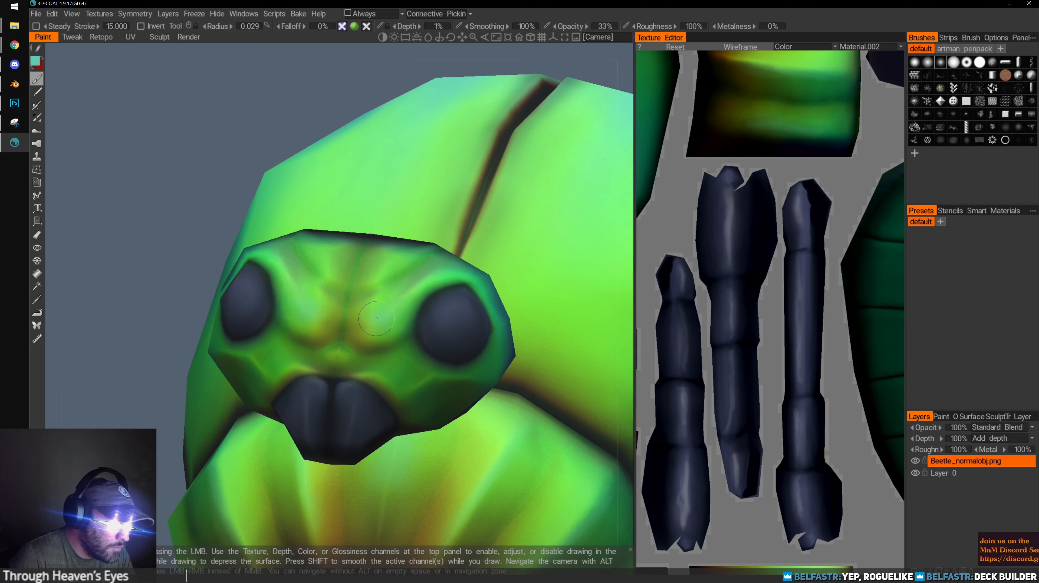
key(bracketleft)
key(bracketleft)
key(bracketleft)
key(bracketleft)
key(bracketleft)
key(bracketleft)
key(bracketleft)
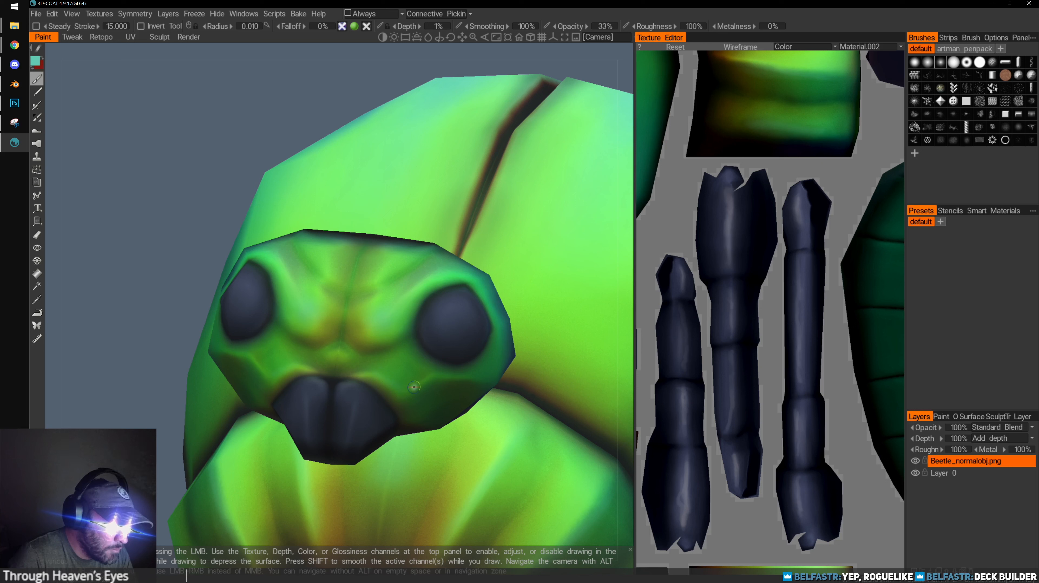
key(bracketright)
key(bracketright)
key(bracketright)
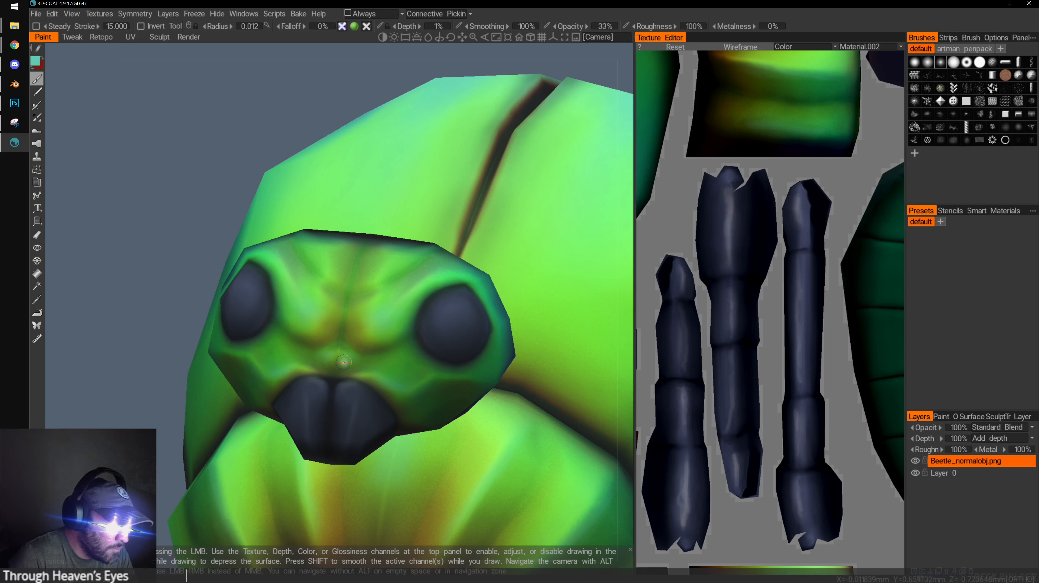
Sample black and deepen the forehead creases with brush radii of 0.018 and 0.029, then reduce the radius to 0.011
drag(222, 109, 219, 143)
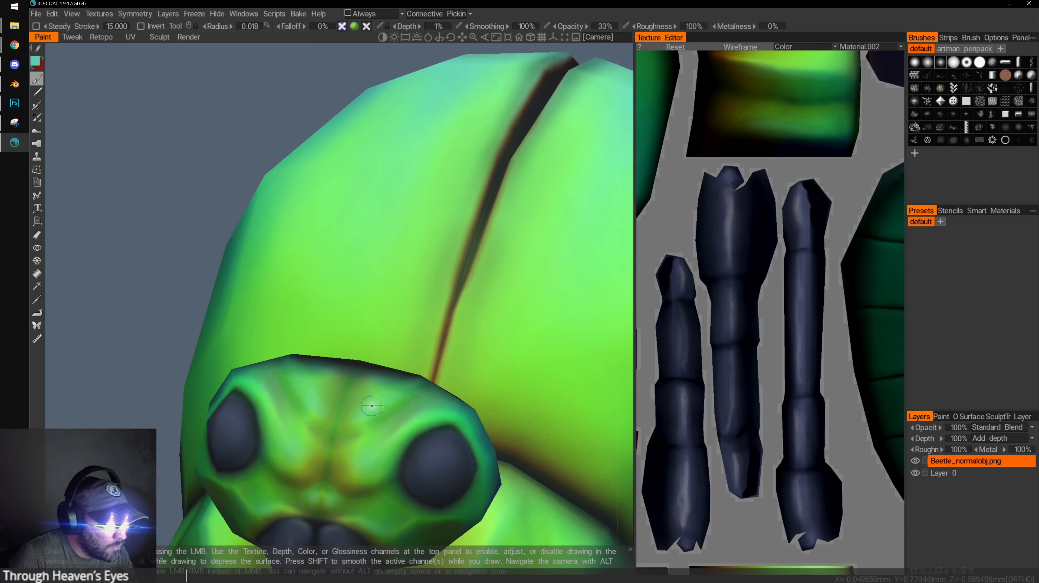
key(v)
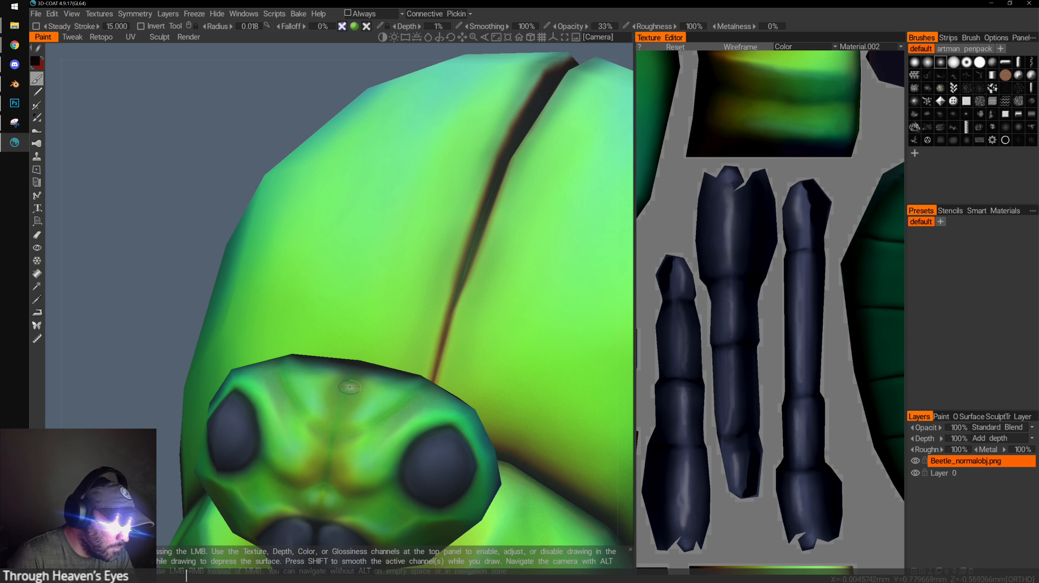
drag(296, 404, 336, 438)
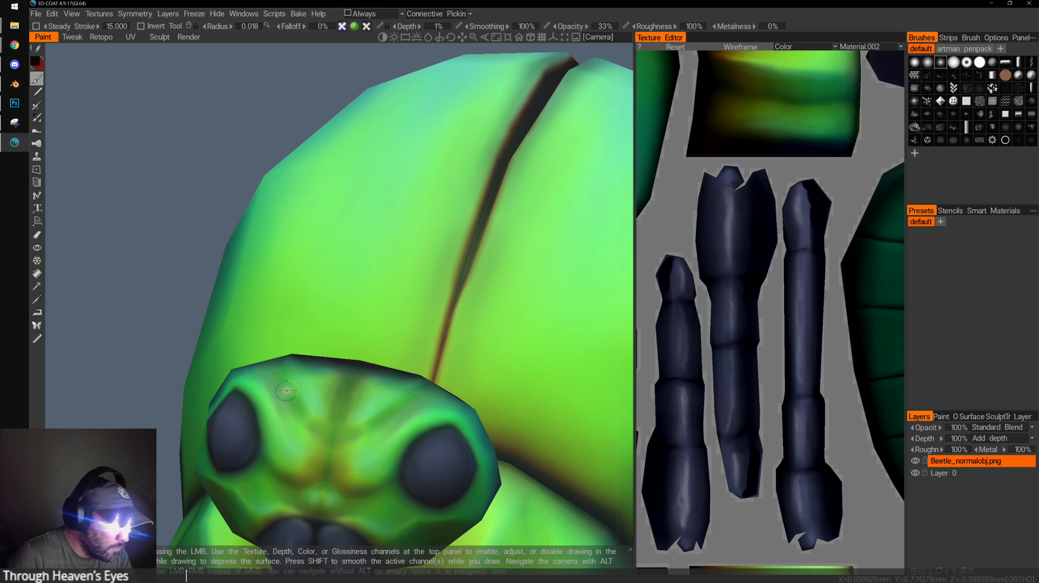
right_drag(287, 391, 296, 391)
mouse_move(279, 383)
mouse_down()
mouse_move(293, 418)
mouse_move(354, 439)
mouse_up()
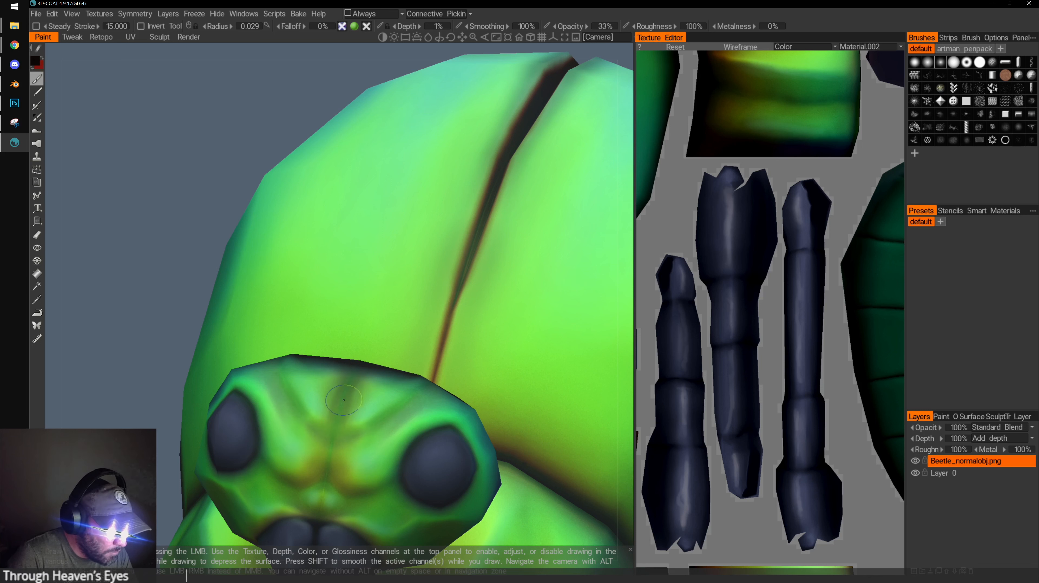
drag(344, 400, 322, 452)
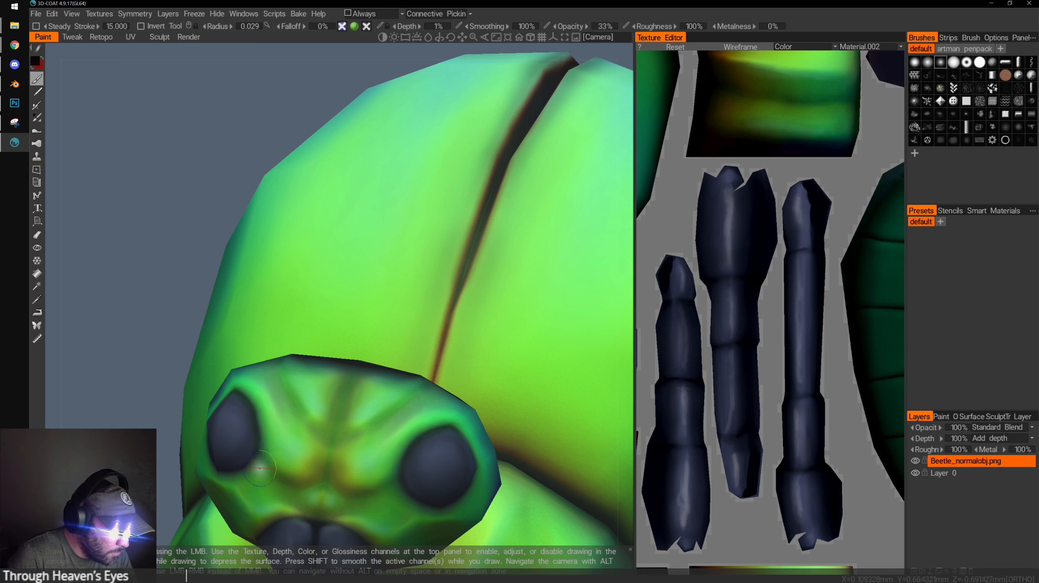
right_drag(330, 484, 314, 483)
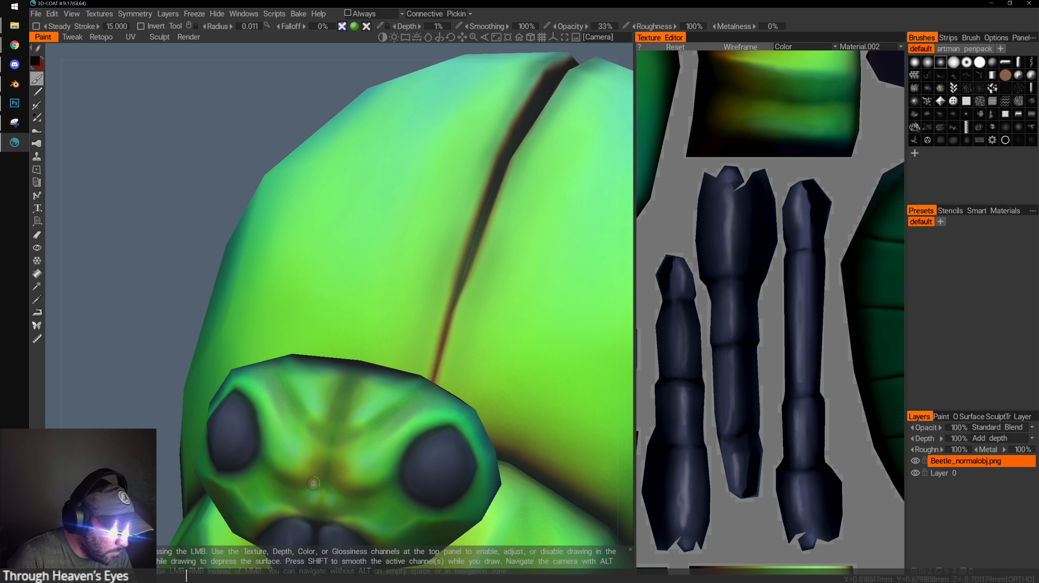
Blend green over the thorax's lower side ridges with brush radii of 0.023 and 0.035
alt+right_drag(326, 394, 230, 325)
alt+middle_drag(180, 418, 179, 283)
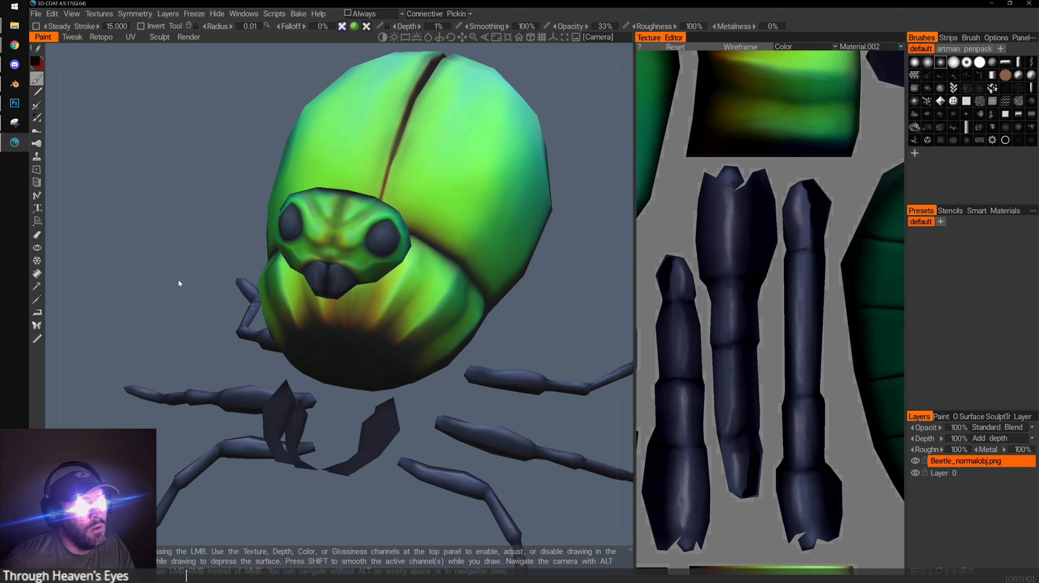
alt+drag(179, 282, 393, 310)
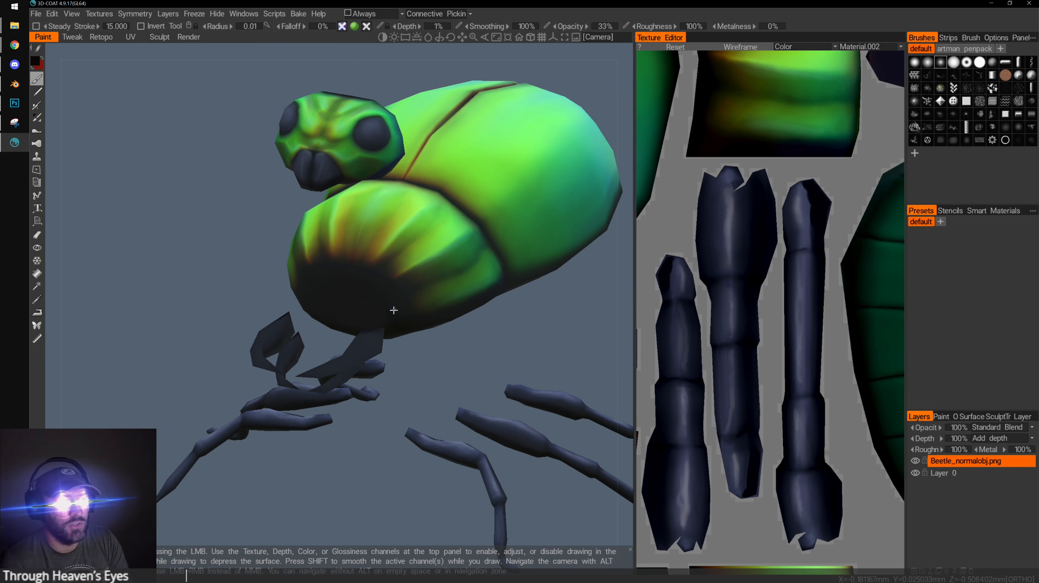
alt+drag(453, 237, 318, 260)
alt+right_drag(318, 260, 402, 257)
alt+middle_drag(402, 257, 290, 270)
alt+drag(290, 270, 327, 245)
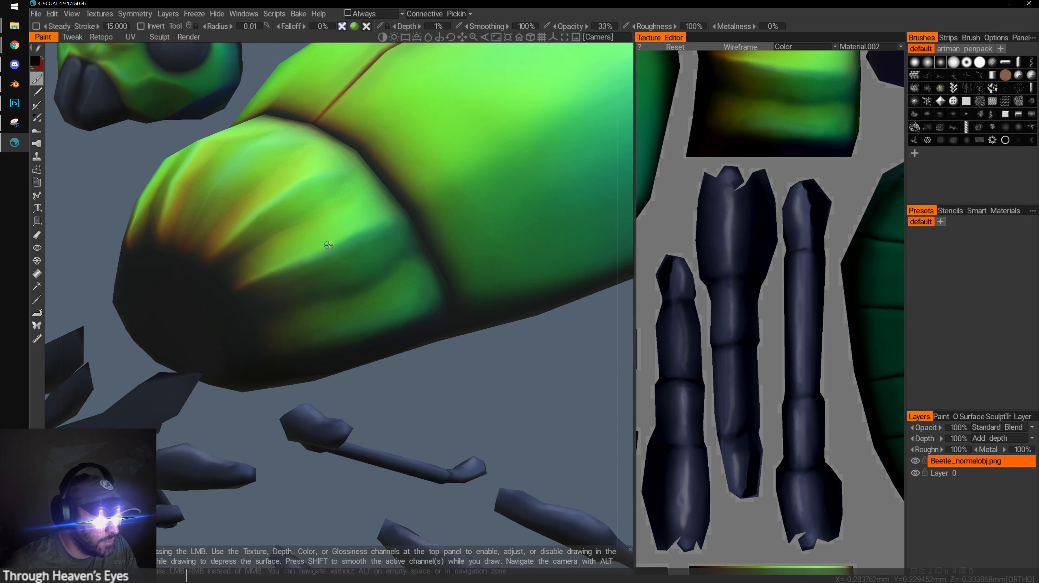
alt+drag(400, 376, 364, 273)
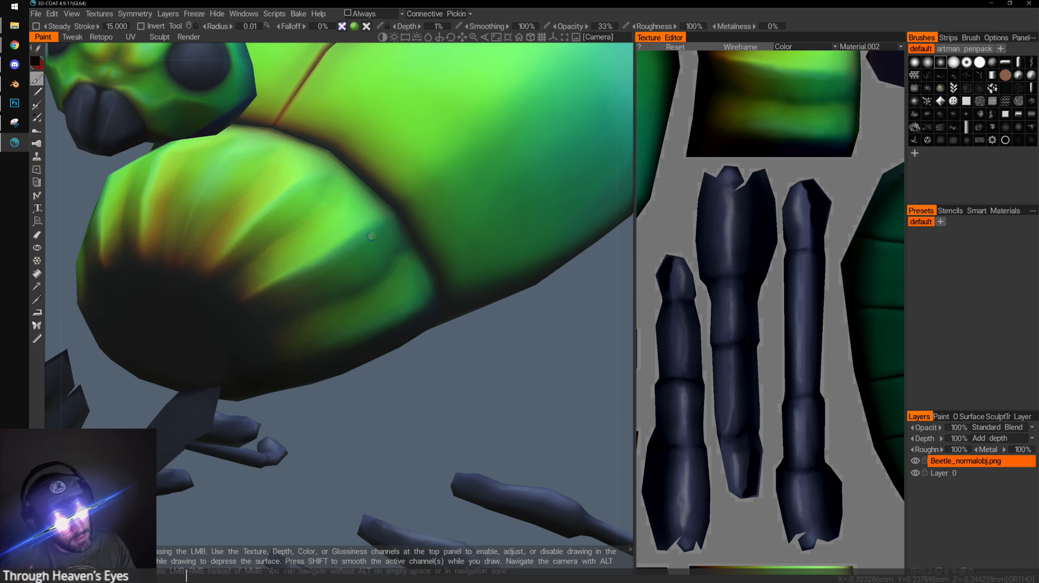
mouse_move(471, 376)
alt+mouse_down()
mouse_move(444, 383)
mouse_move(371, 349)
mouse_move(391, 370)
alt+mouse_up()
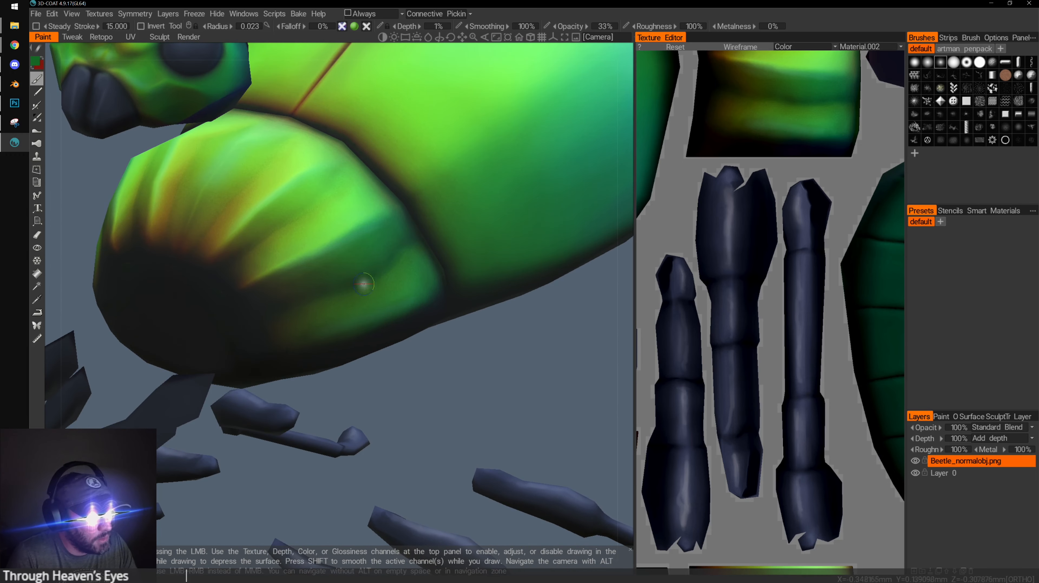
alt+drag(428, 353, 363, 256)
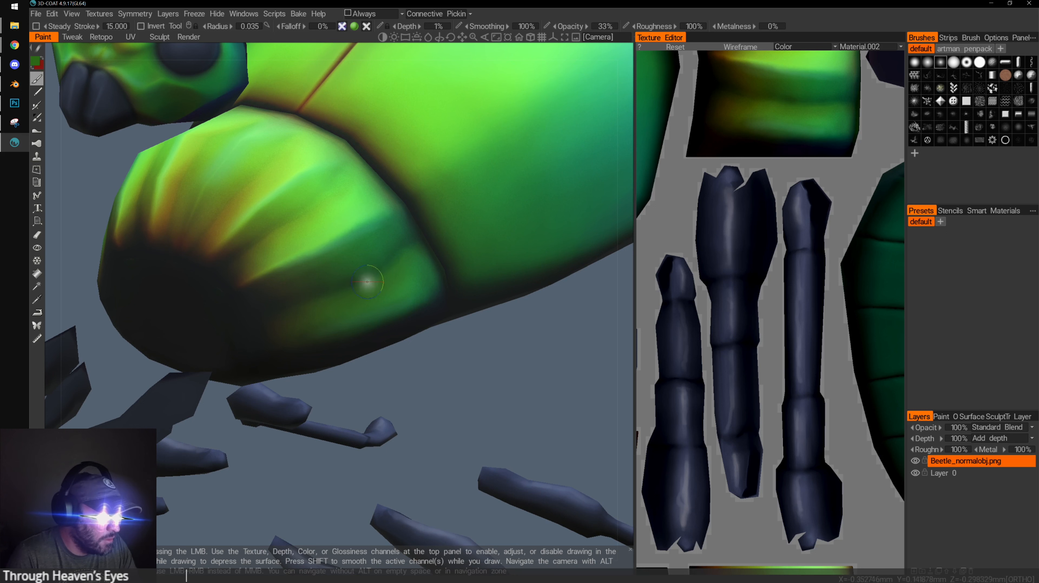
alt+drag(448, 387, 374, 269)
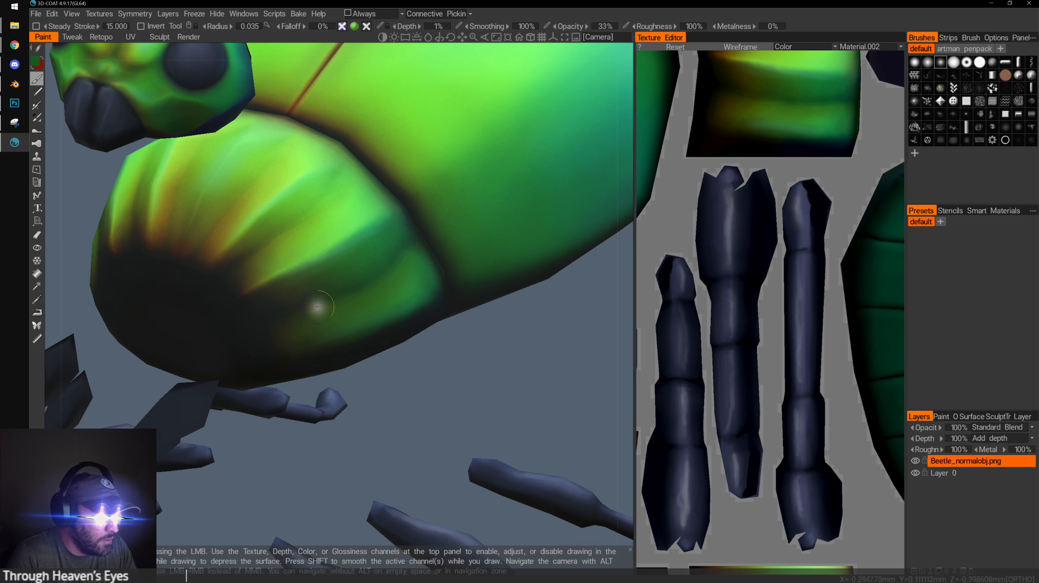
alt+drag(359, 331, 406, 251)
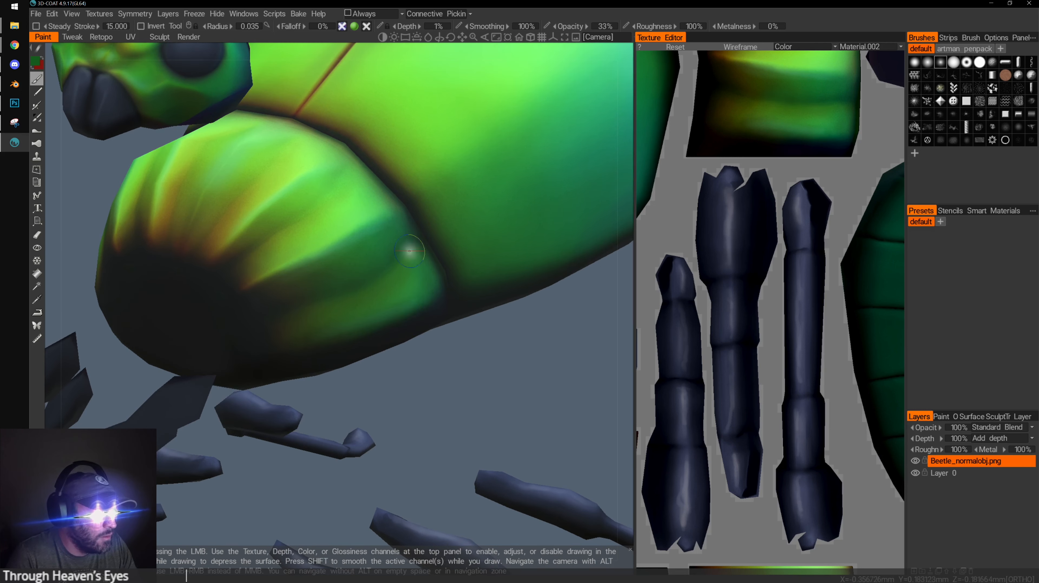
Shade the creases between the thorax ridges in dark green with brush radii of 0.017 and 0.027, undoing and repainting one stroke
key([)
key([)
key([)
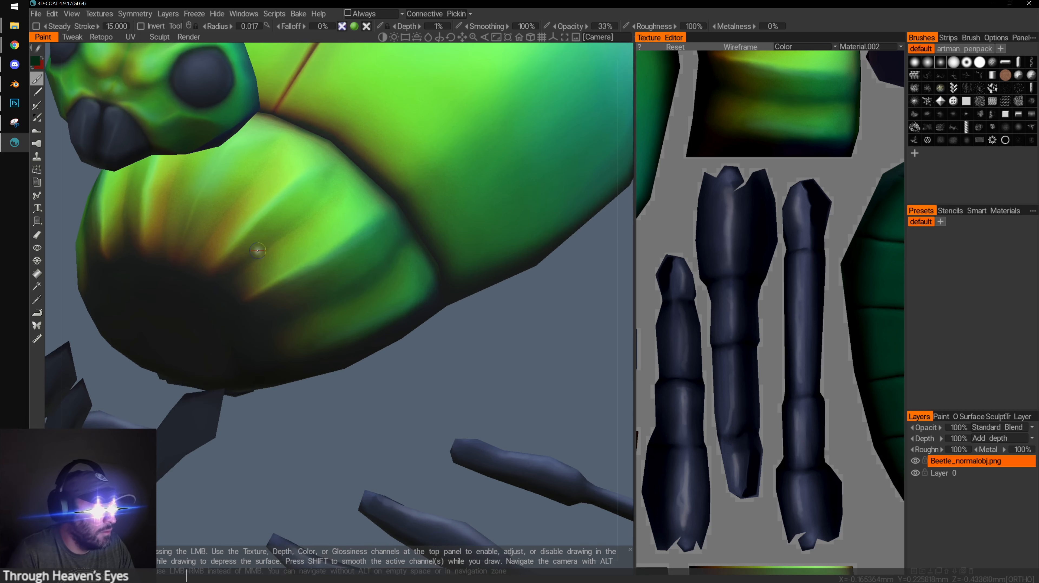
drag(347, 182, 230, 278)
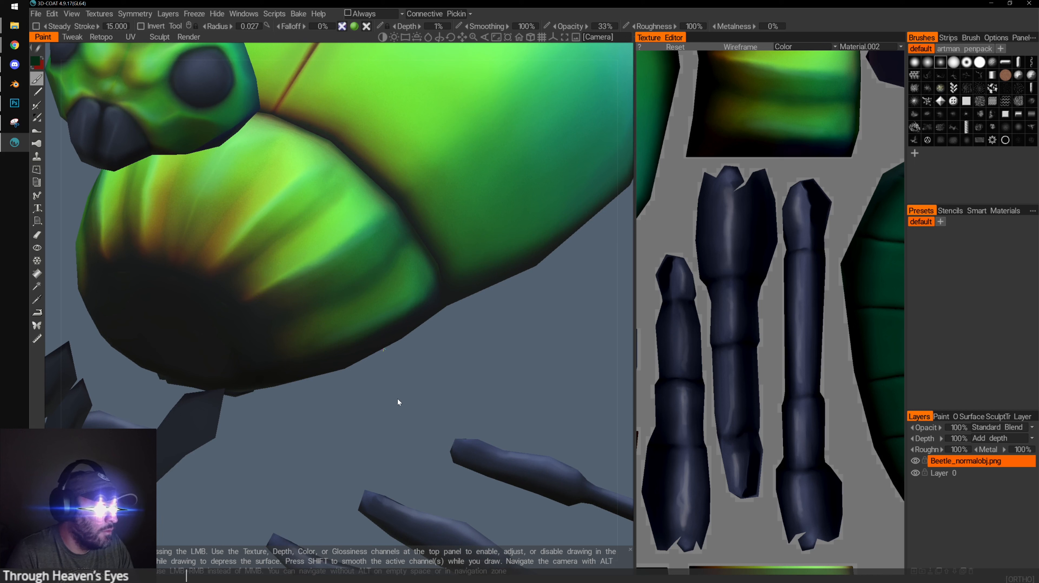
drag(399, 401, 386, 408)
key(ctrl+z)
drag(337, 192, 213, 286)
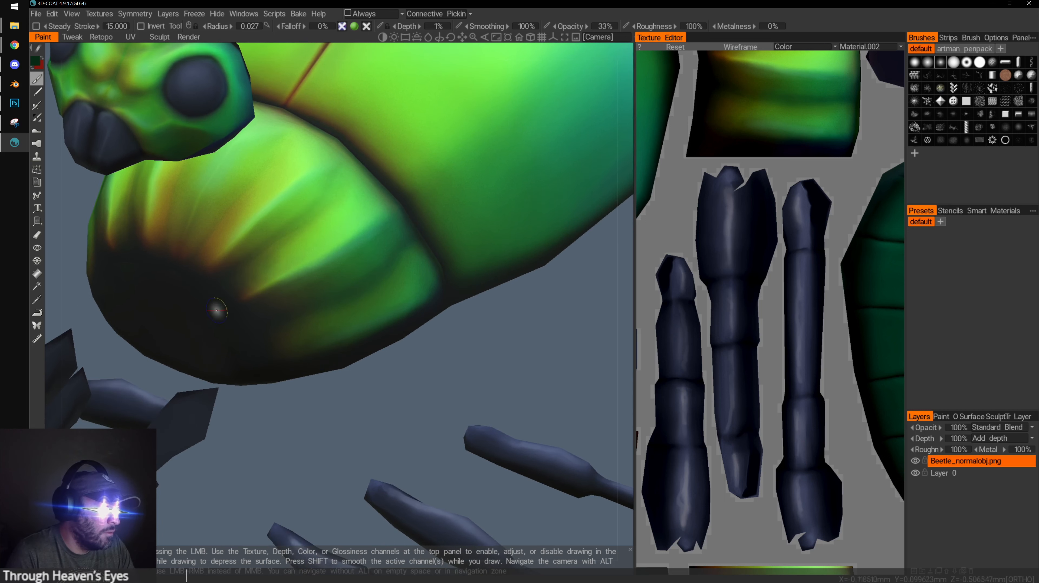
Set the brush radius to 0.043 and darken the thorax's rear edge along the wing case joint with dark green
drag(410, 379, 393, 366)
key(])
key(])
key(])
key(])
key(])
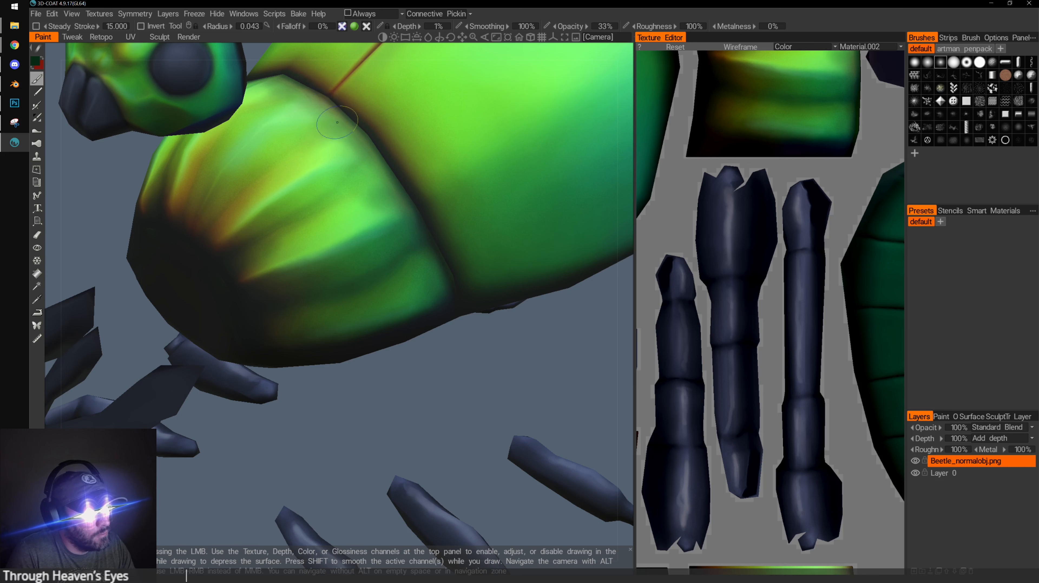
scroll(448, 290, down, 3)
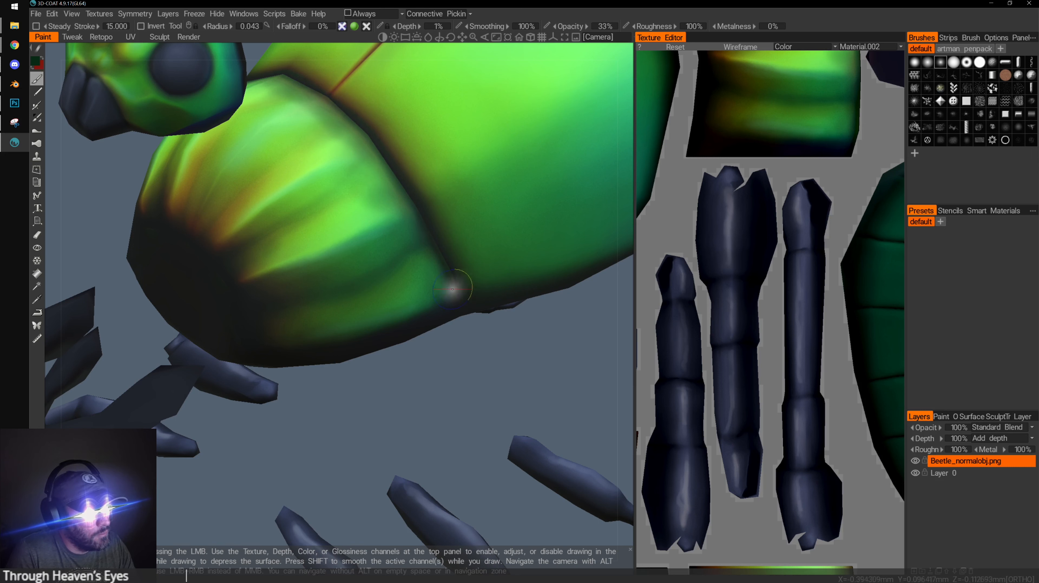
scroll(336, 337, down, 5)
alt+drag(336, 337, 360, 343)
alt+right_drag(230, 352, 302, 352)
alt+drag(301, 352, 541, 375)
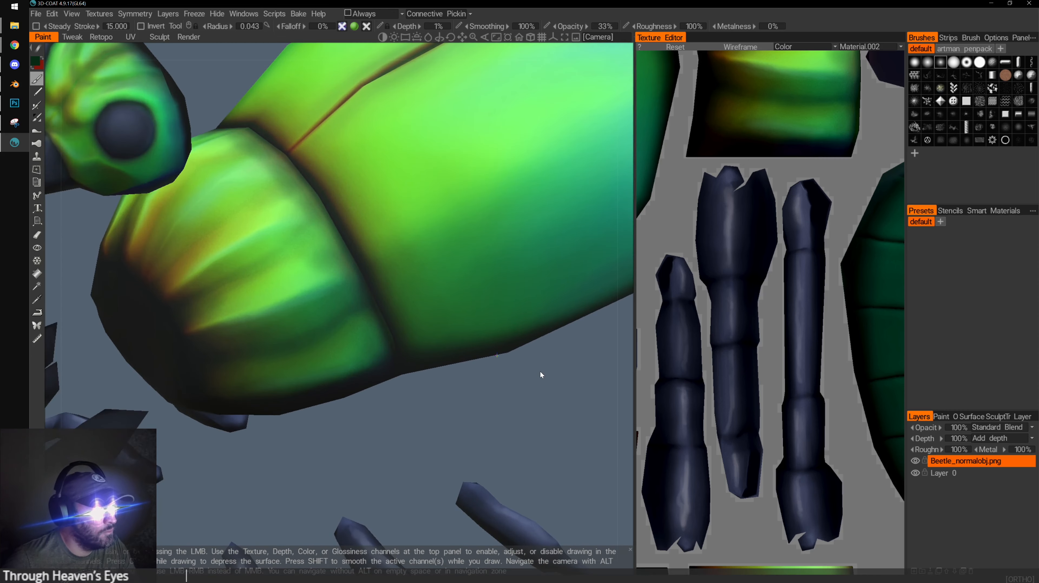
Pick the thorax's orange and tint the wing case's front edge along the thorax joint with brush radii of 0.094 and 0.155
click(37, 299)
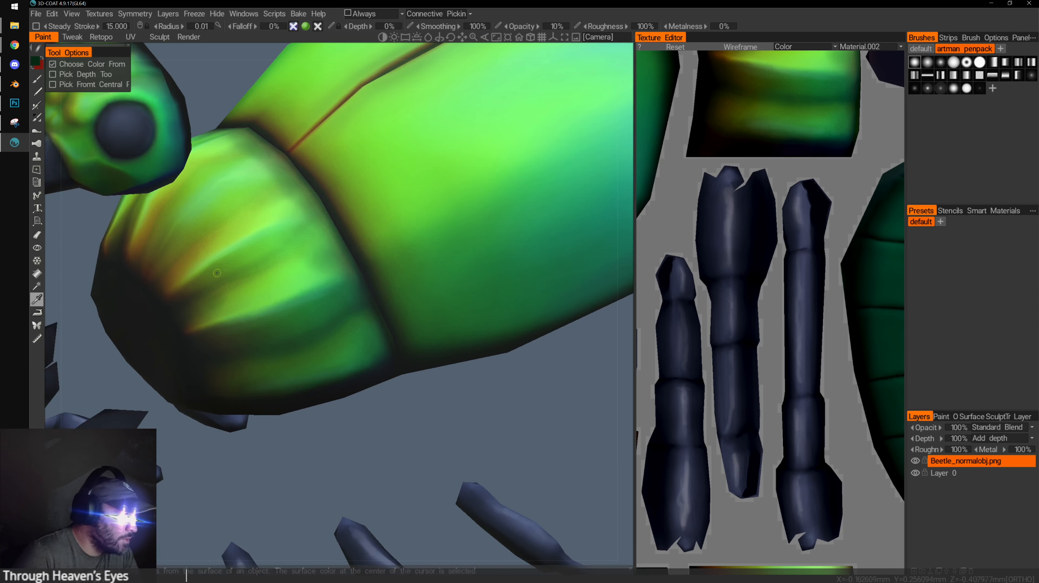
click(171, 280)
click(39, 78)
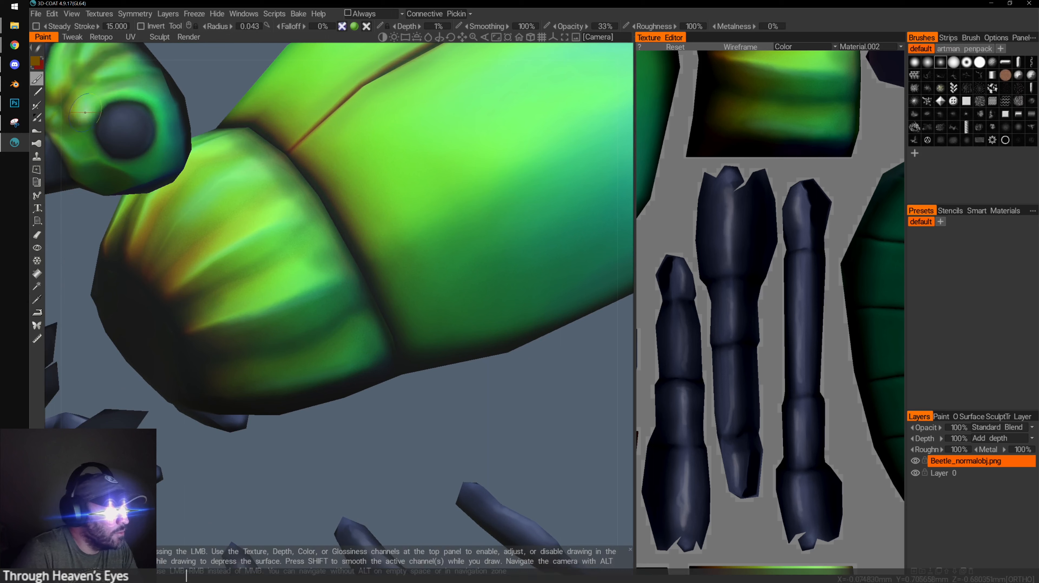
scroll(488, 376, down, 6)
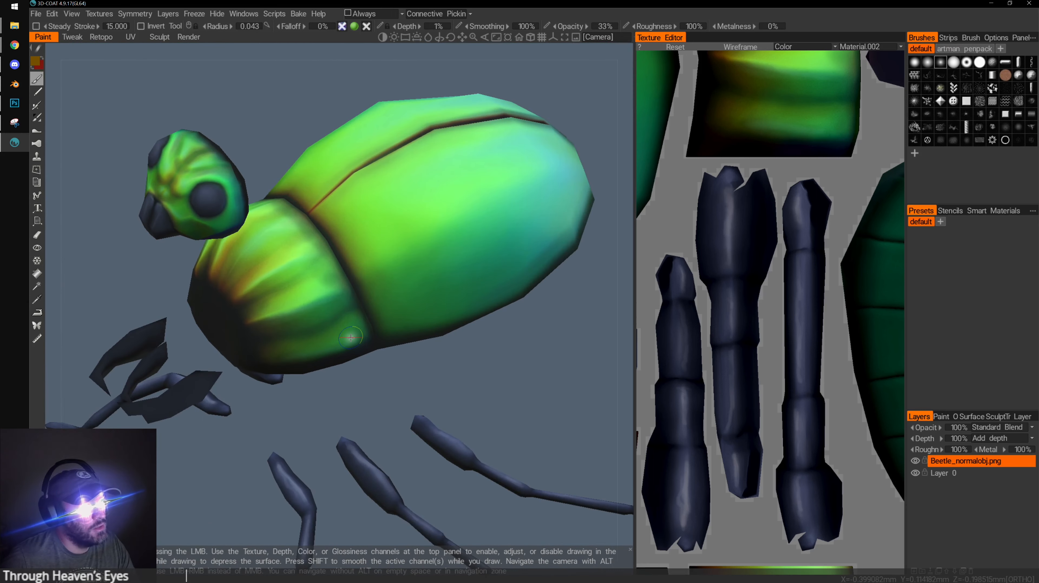
right_drag(333, 249, 353, 252)
drag(322, 219, 425, 340)
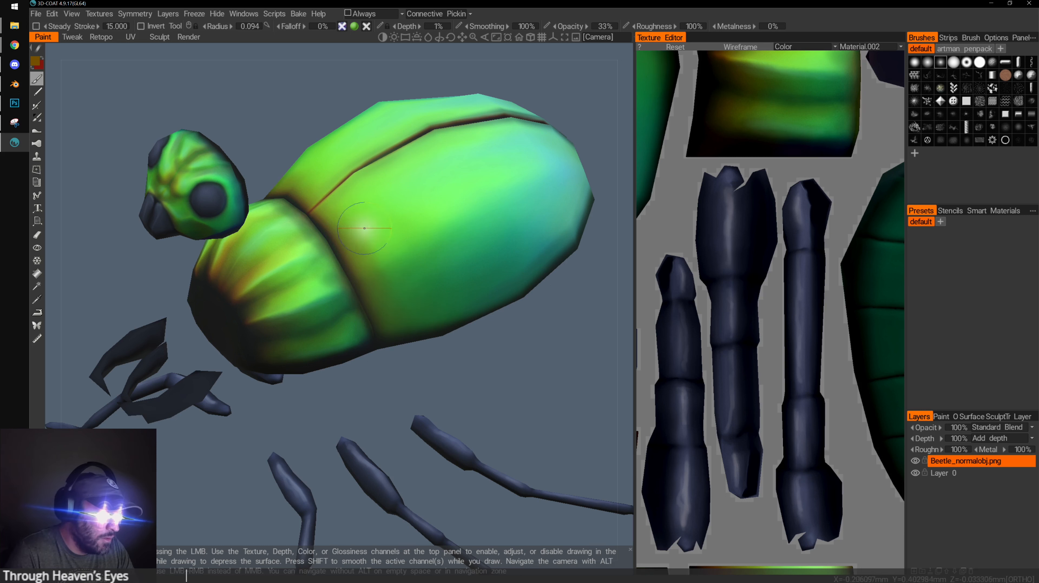
right_drag(381, 289, 401, 289)
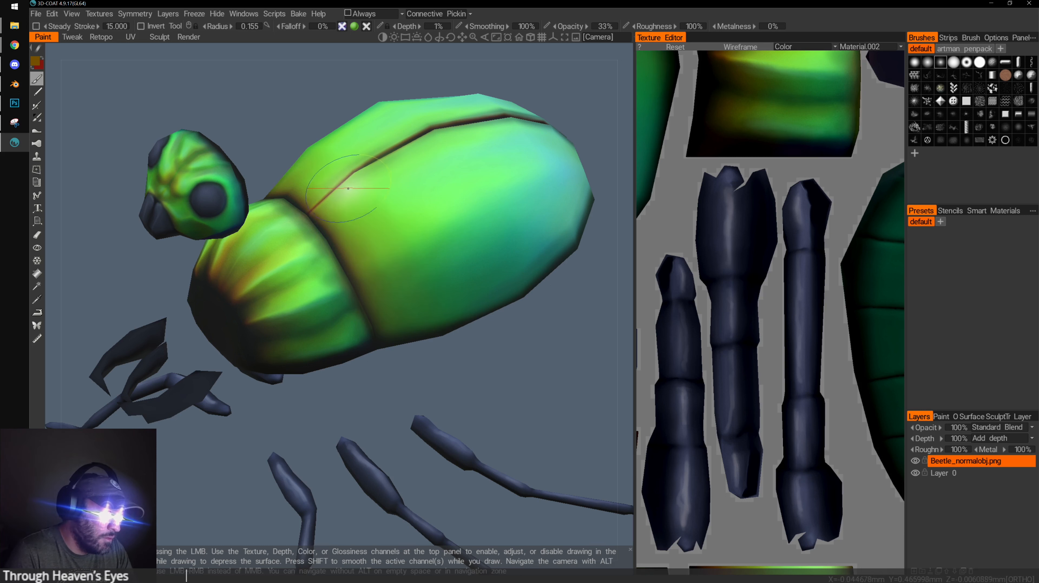
Glaze the sampled orange over the wing case's teal rear end and lower edge with brush radii of 0.107 and 0.171
mouse_move(566, 309)
mouse_down()
mouse_move(285, 336)
mouse_move(266, 309)
mouse_move(454, 304)
mouse_up()
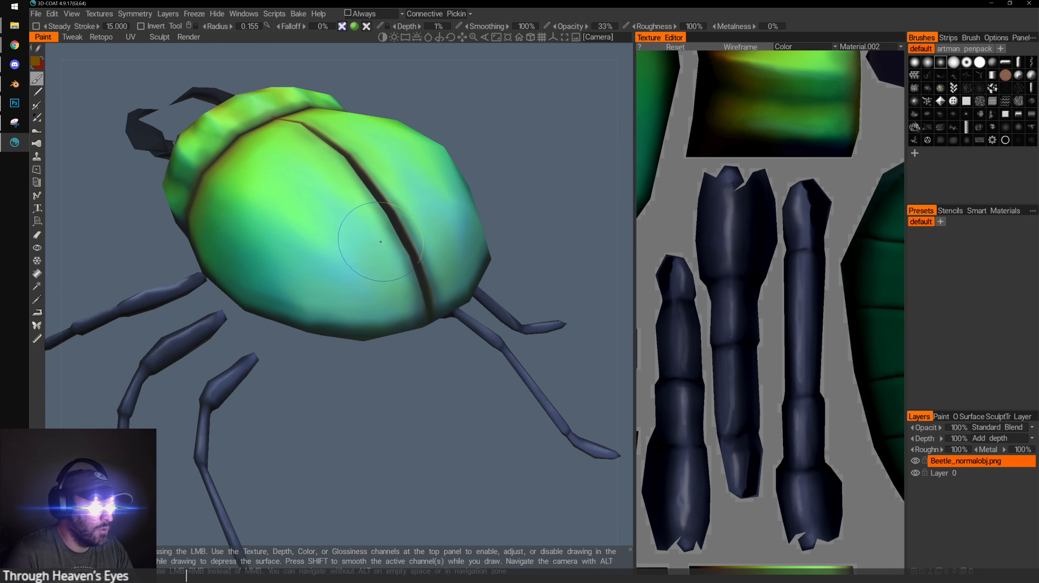
drag(398, 343, 373, 282)
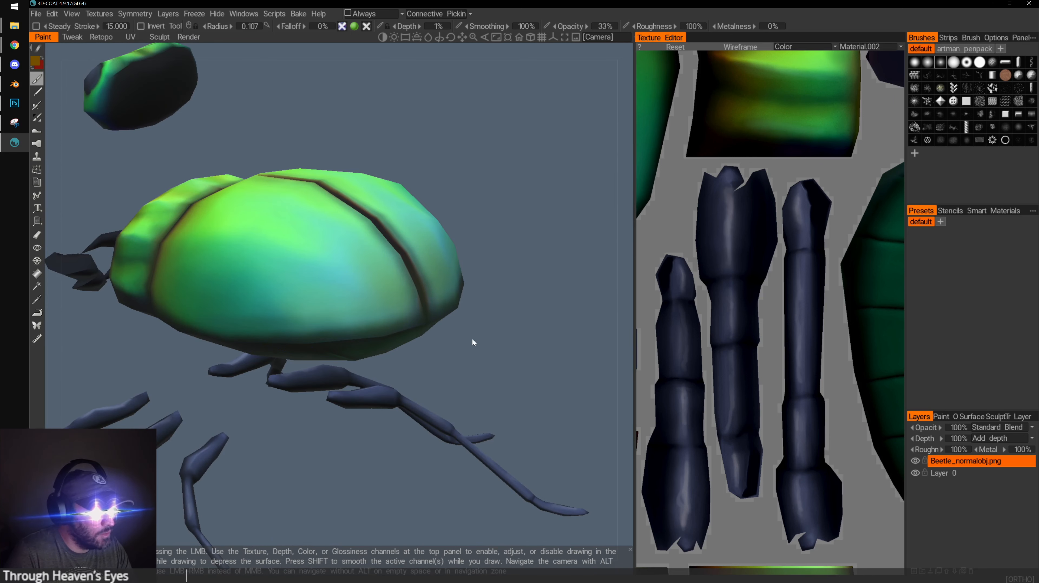
drag(473, 344, 412, 314)
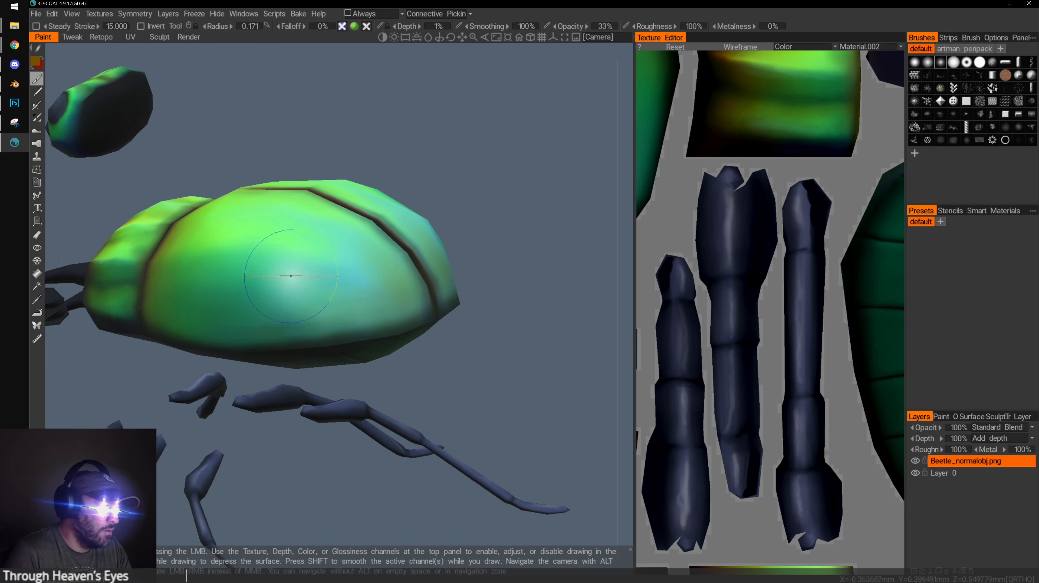
drag(467, 290, 466, 327)
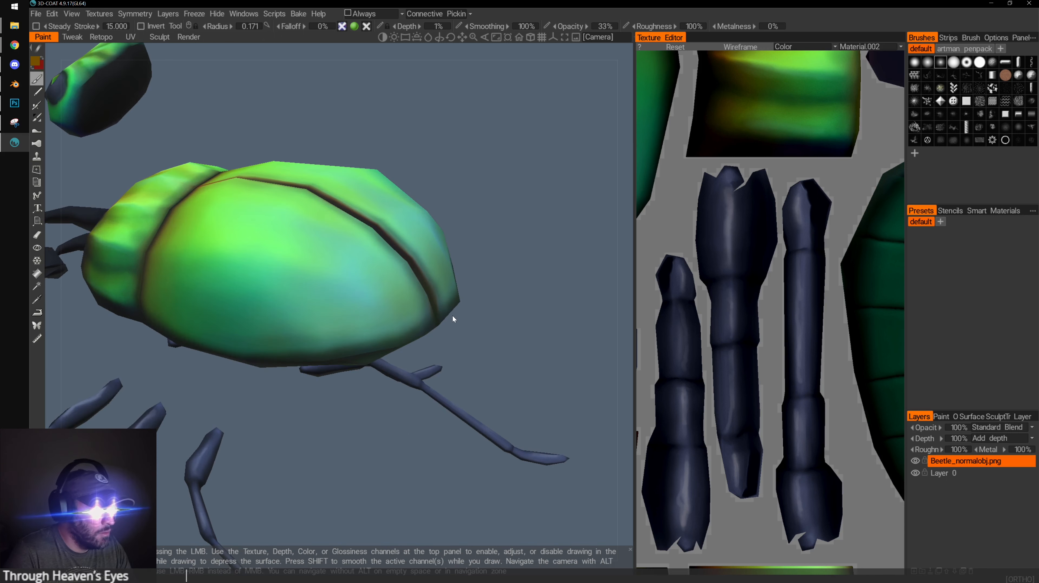
drag(377, 361, 399, 381)
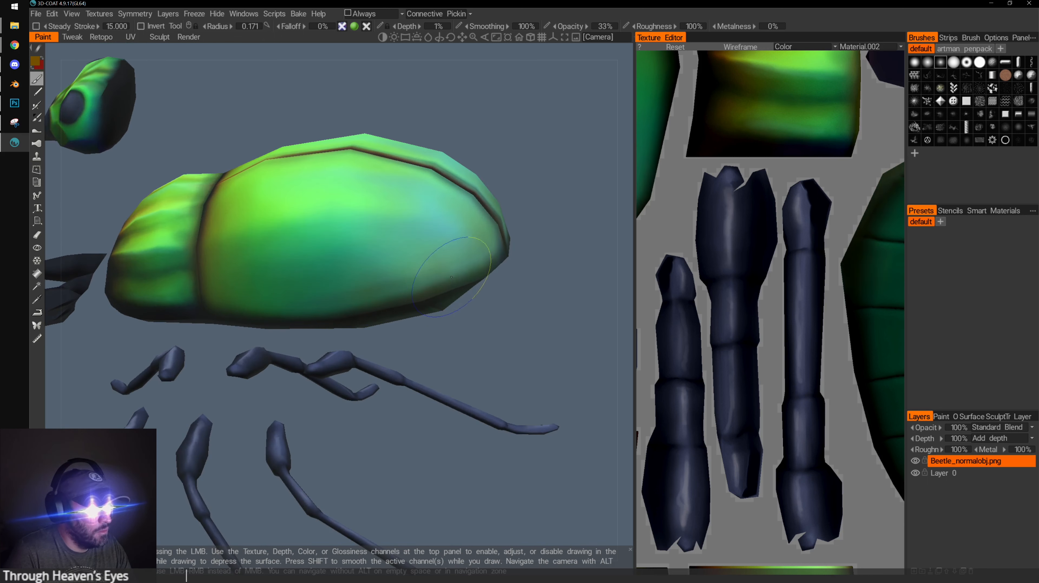
Pick the dark brown of the wing case seam as the paint colour for the beetle's rear end
mouse_move(492, 343)
mouse_down()
mouse_move(458, 293)
mouse_move(356, 246)
mouse_move(374, 204)
mouse_up()
mouse_move(327, 245)
alt+right_down()
mouse_move(396, 341)
mouse_move(269, 286)
alt+right_up()
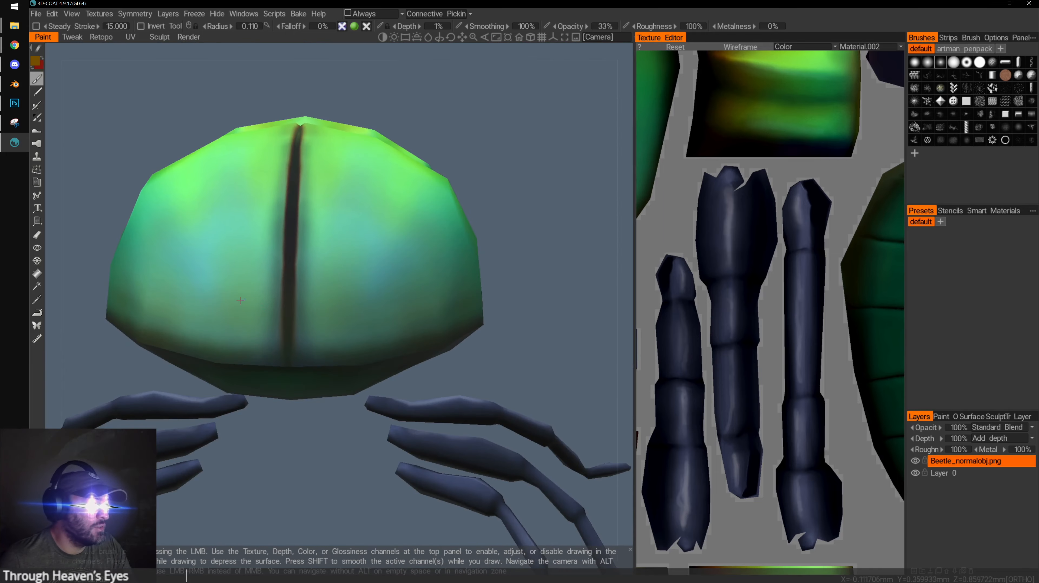
alt+middle_drag(269, 286, 367, 282)
drag(452, 452, 464, 368)
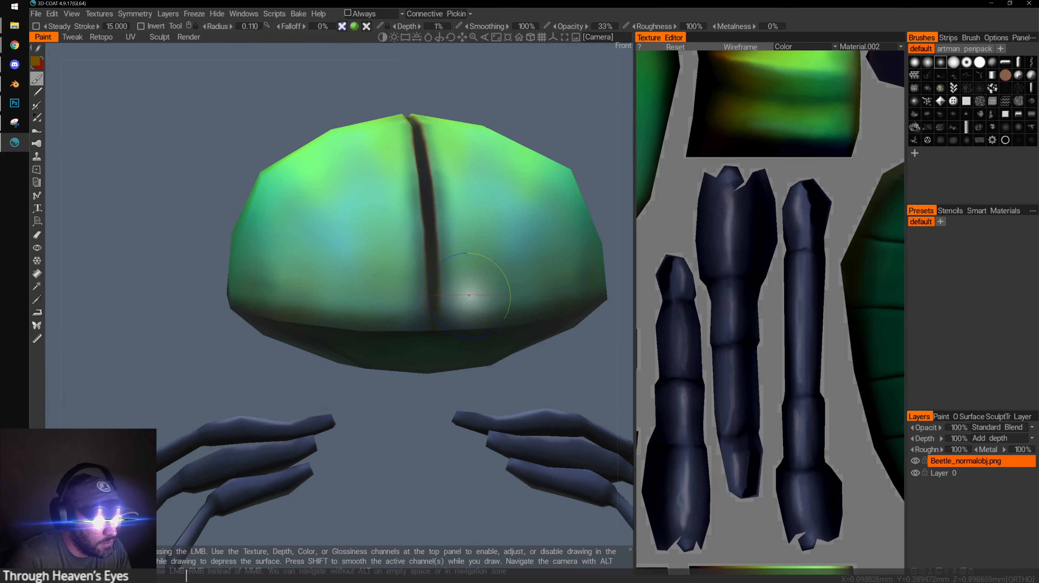
key(bracketleft)
key(bracketleft)
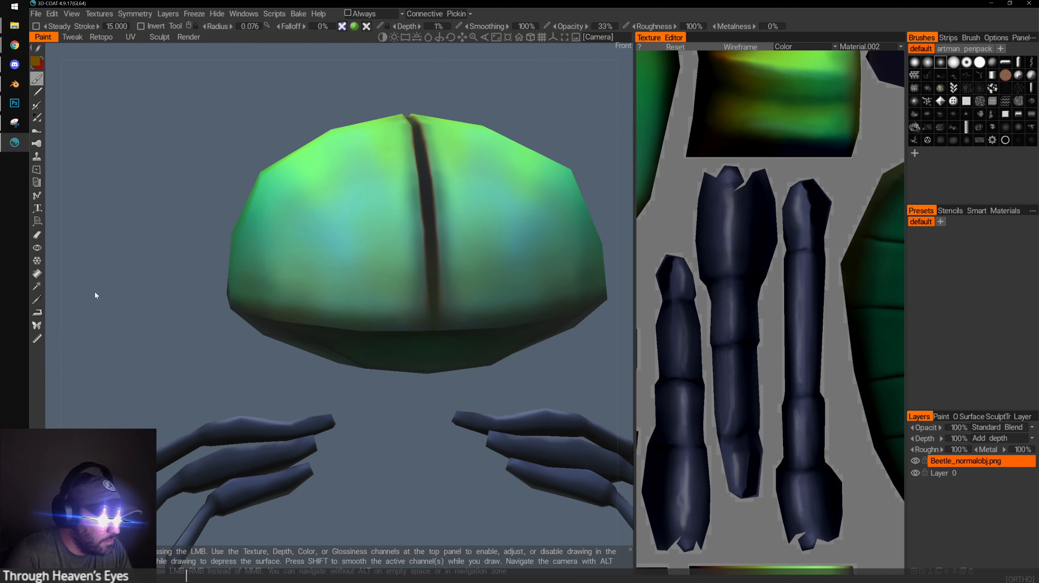
click(37, 299)
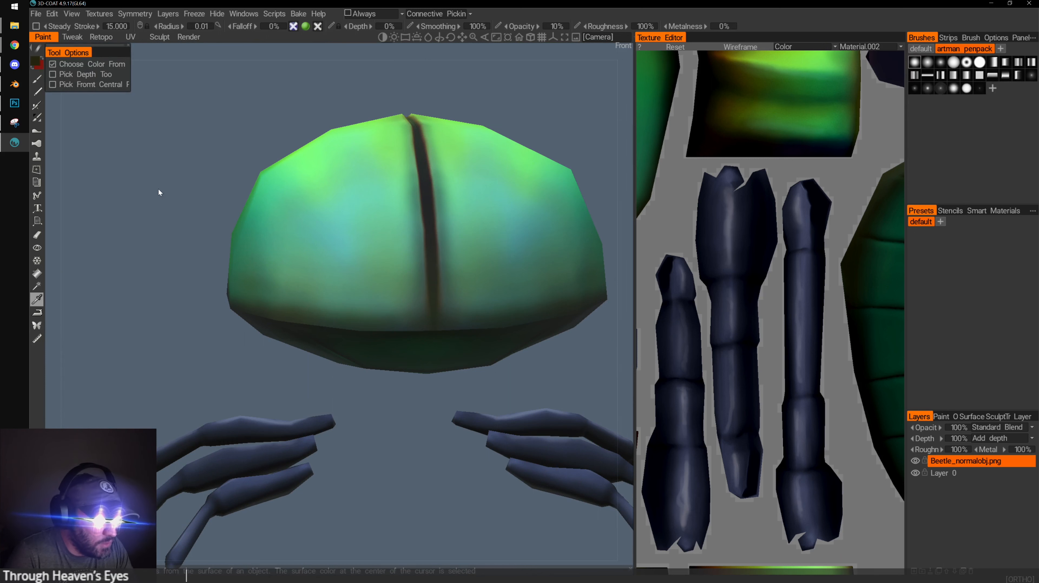
click(36, 78)
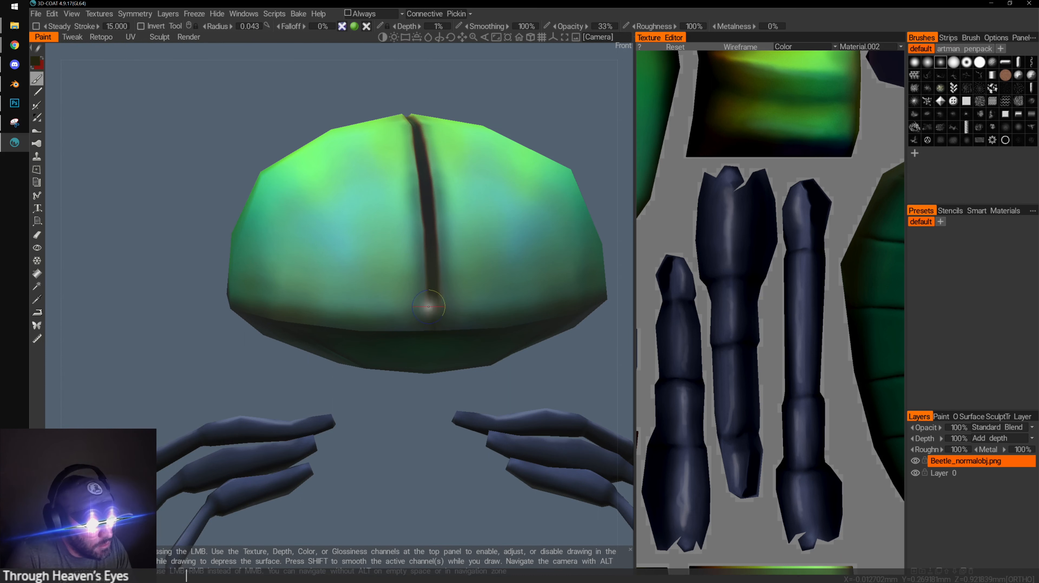
drag(418, 429, 410, 367)
Extend the dark central seam down to the wing cases' rear rim with brush radii of 0.017 and 0.023
key(bracketleft)
key(bracketleft)
key(bracketleft)
key(bracketleft)
key(bracketleft)
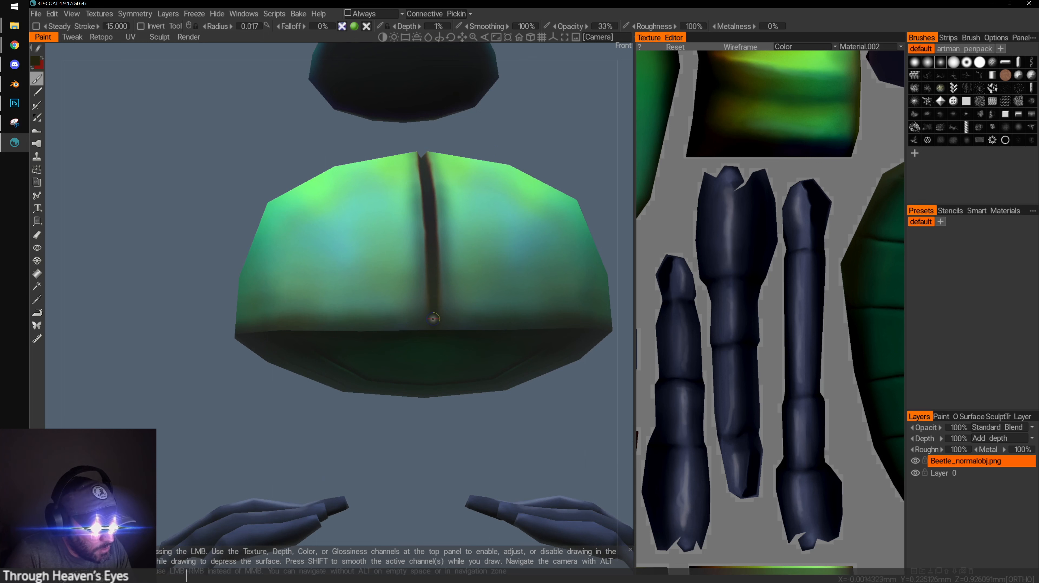
drag(435, 451, 437, 299)
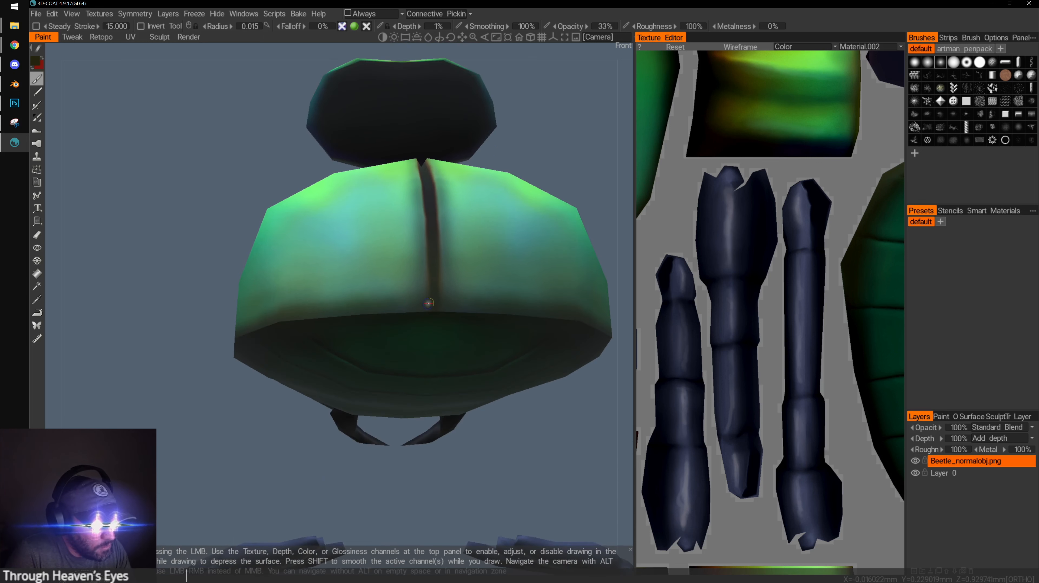
key(bracketright)
key(bracketright)
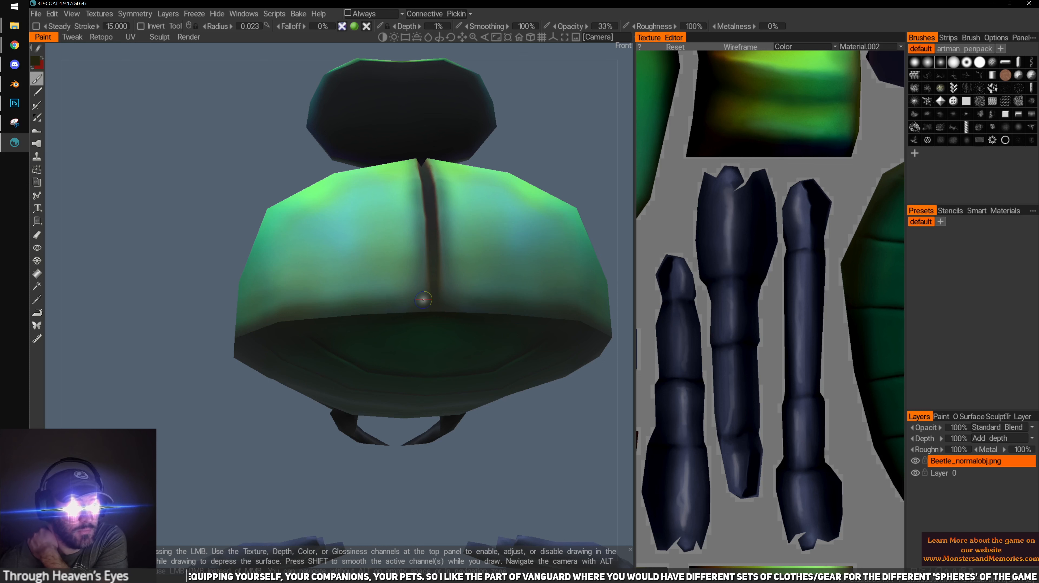
Darken the wing case's lower rear edge above the abdomen with brush radii of 0.031, 0.017 and 0.027
middle_drag(433, 282, 410, 387)
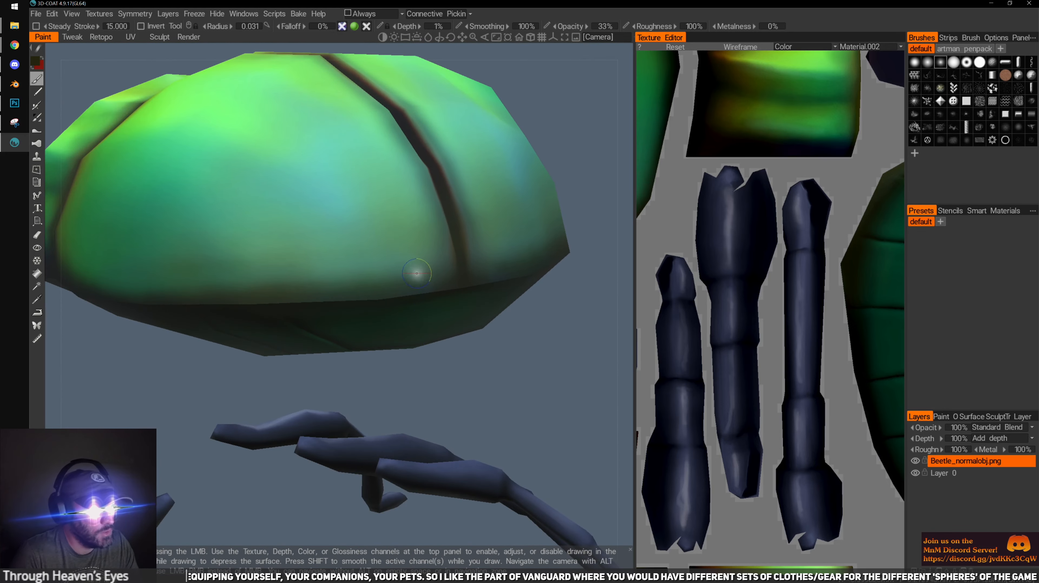
middle_drag(416, 272, 447, 263)
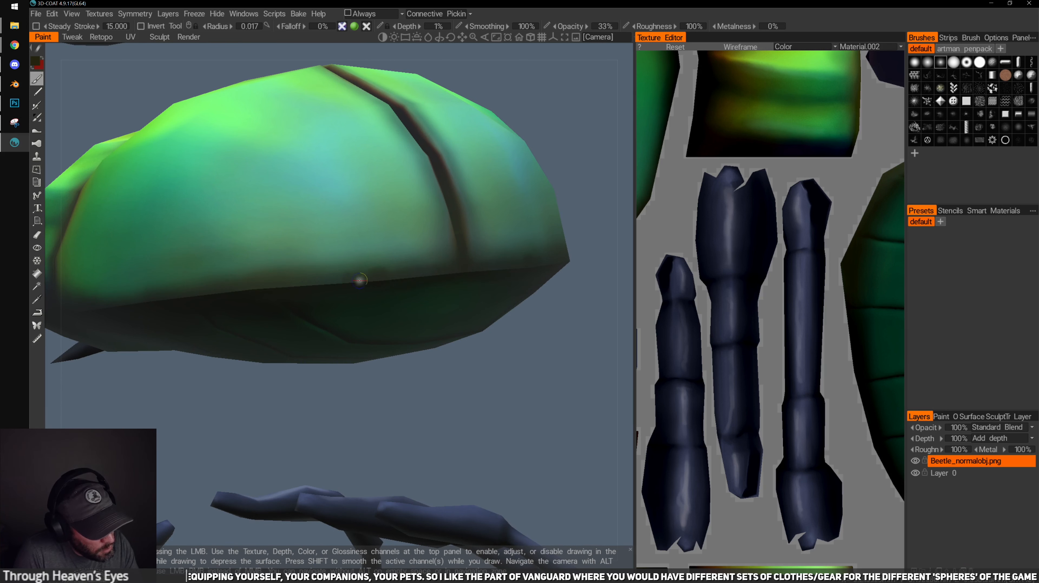
right_drag(430, 268, 451, 269)
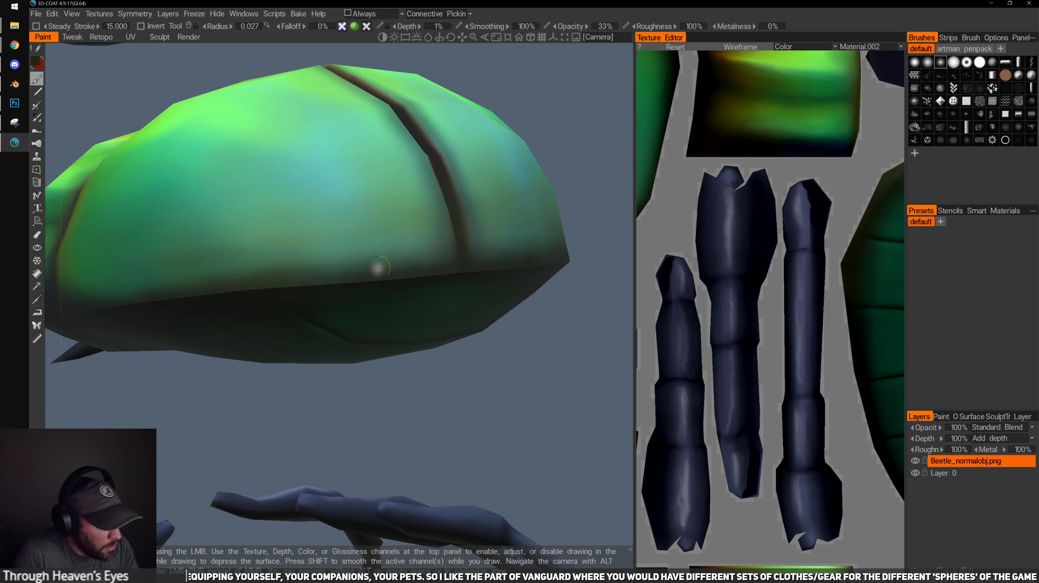
right_drag(279, 287, 378, 278)
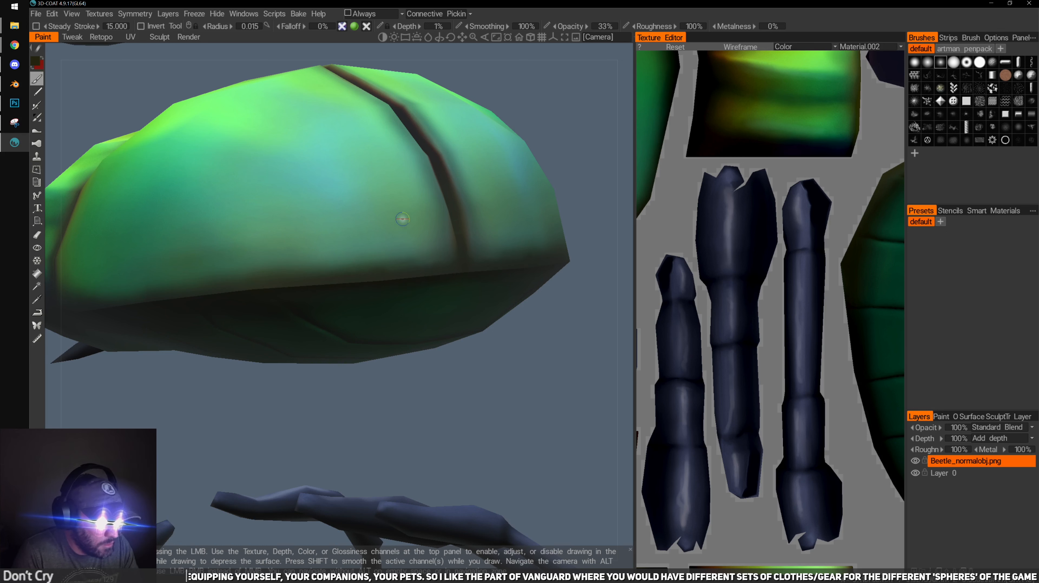
Sample the wing case's green and soften the upper border of the dark rear edge with a 0.038 brush radius
right_drag(409, 257, 418, 256)
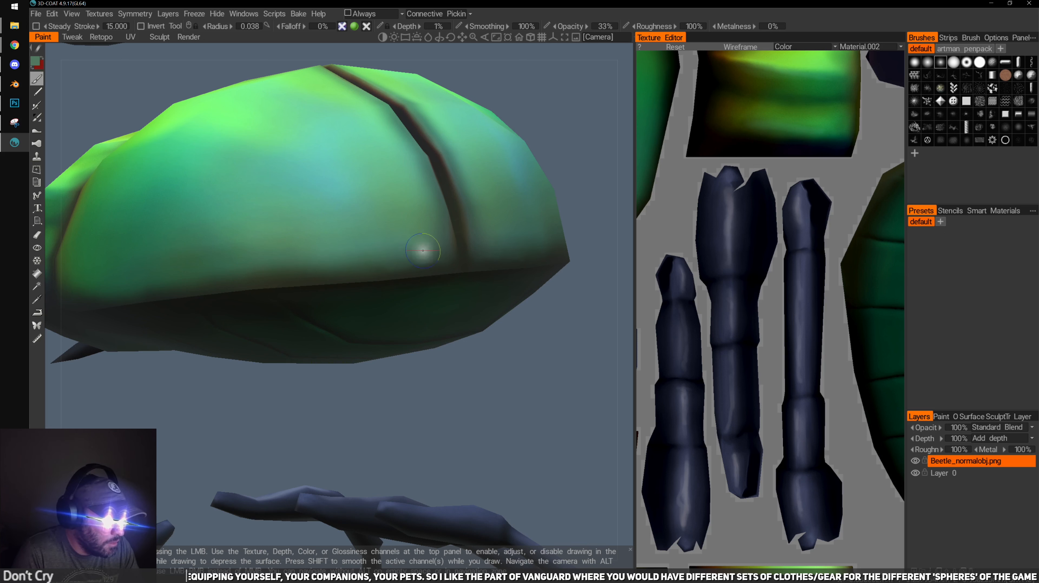
drag(153, 399, 364, 404)
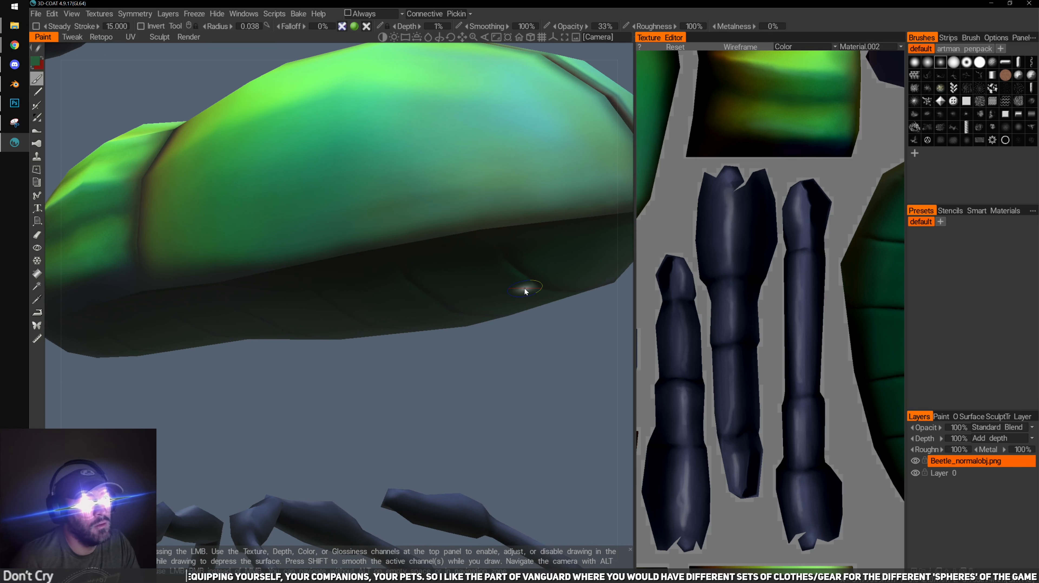
drag(526, 291, 490, 355)
scroll(297, 288, down, 5)
scroll(307, 312, up, 5)
drag(322, 356, 385, 330)
scroll(385, 330, up, 3)
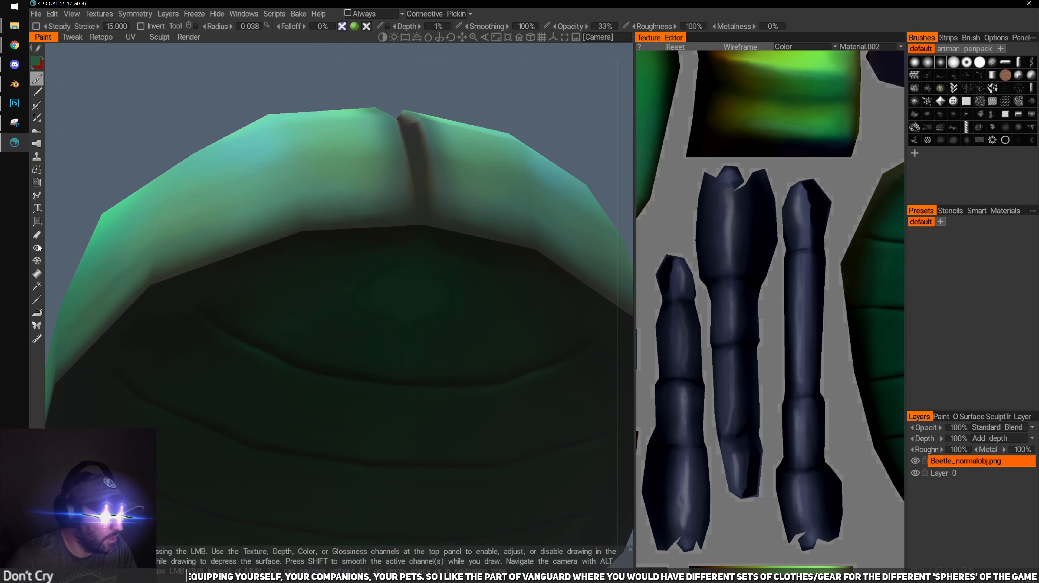
Pick the dark brown again and shade the abdomen's rear edge under the wing cases with radii of 0.031 and 0.038
click(36, 299)
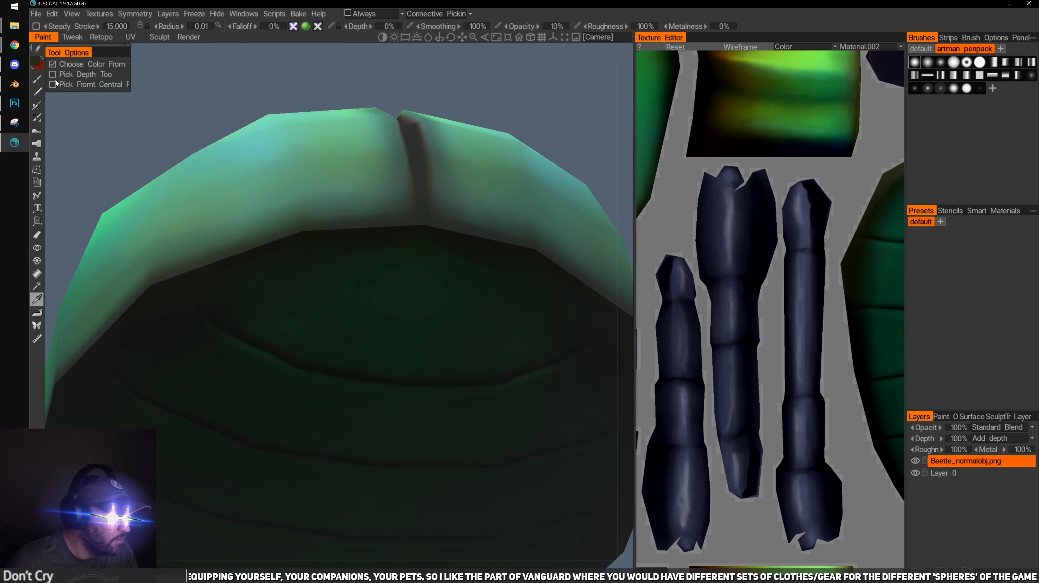
click(37, 78)
drag(513, 78, 513, 65)
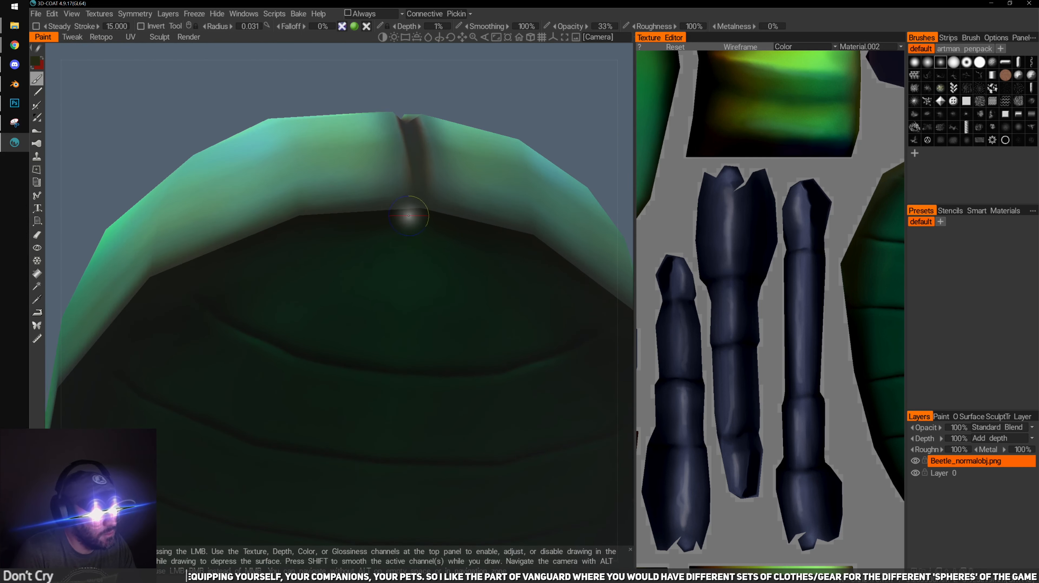
drag(456, 226, 407, 215)
drag(513, 93, 548, 97)
drag(350, 198, 247, 210)
drag(529, 71, 522, 131)
drag(535, 368, 520, 306)
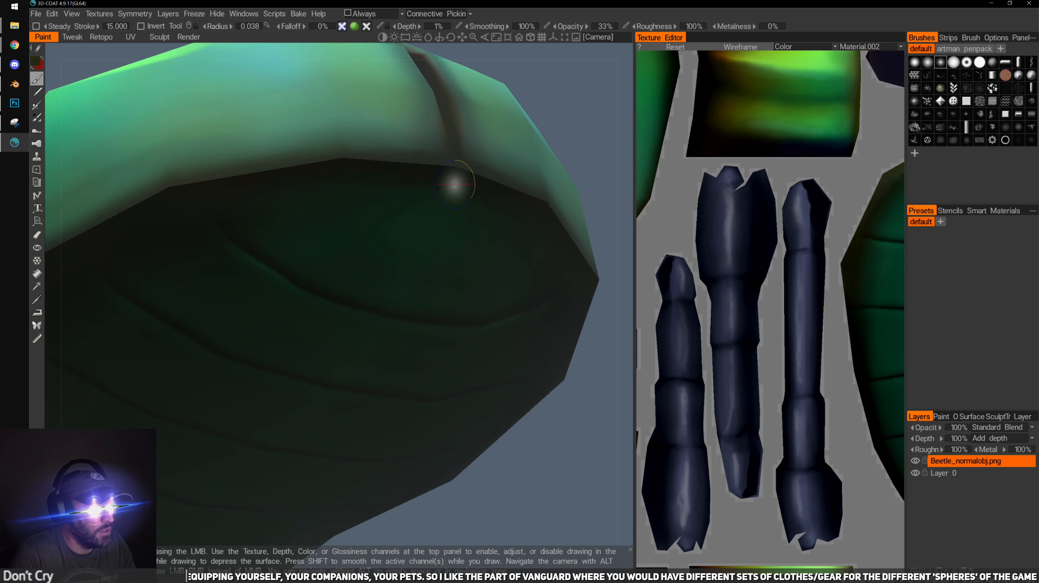
Refine the dark line along the wing case's lower side edge with brush radii of 0.030 and 0.013
drag(529, 96, 513, 188)
drag(486, 367, 470, 417)
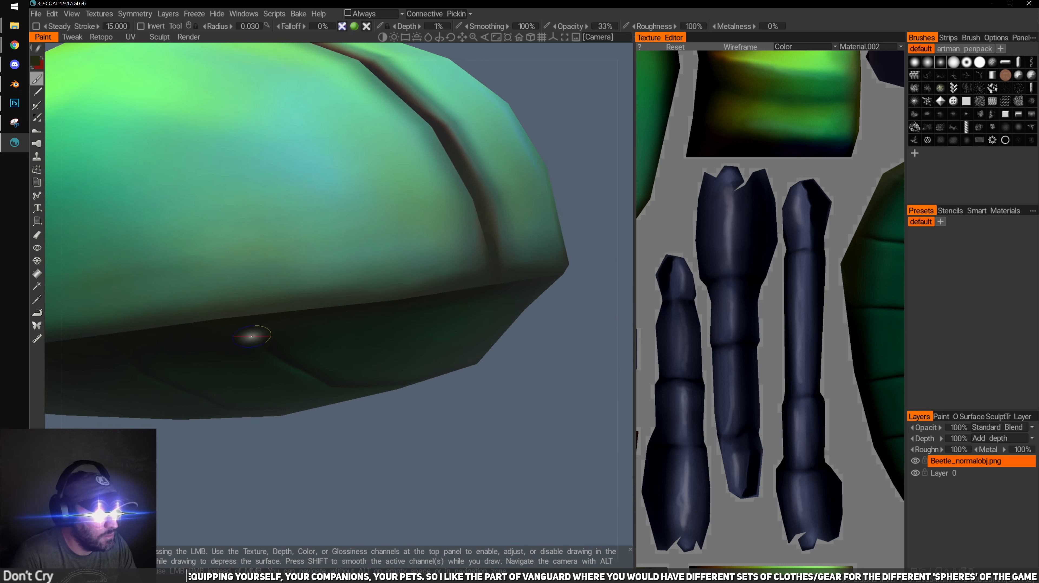
mouse_move(276, 308)
mouse_down()
mouse_move(357, 301)
mouse_move(302, 306)
mouse_up()
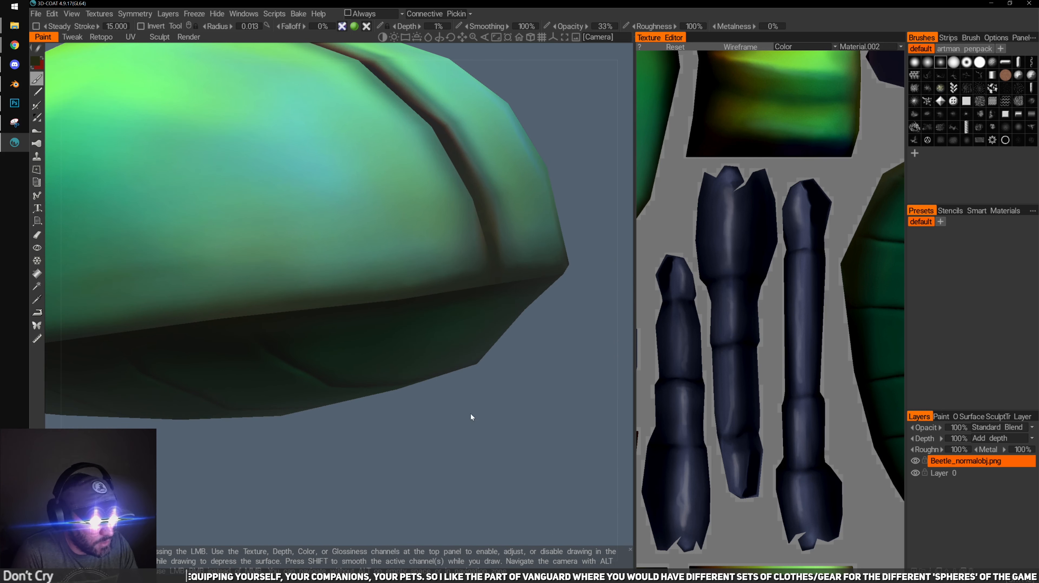
drag(471, 417, 400, 274)
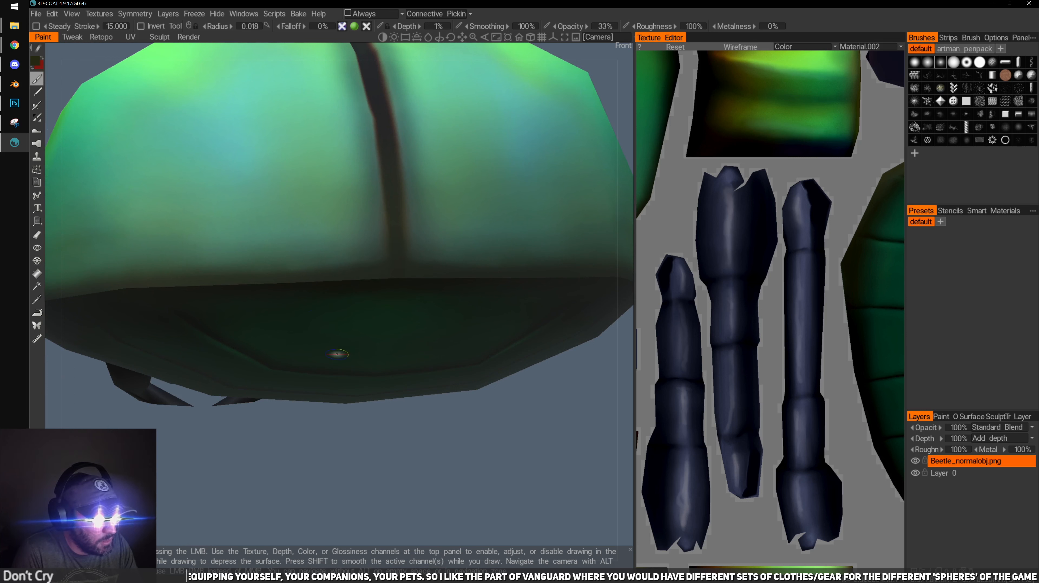
Send the view of the beetle's rear underside to Photoshop as an external projection and update the open PSD from disk
scroll(325, 302, down, 5)
drag(325, 302, 381, 344)
scroll(368, 306, up, 2)
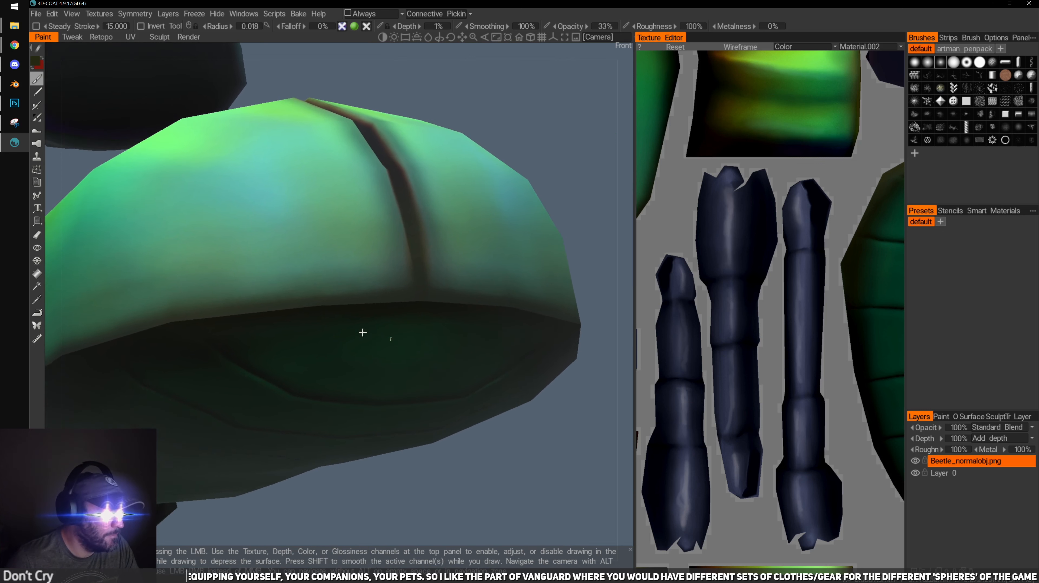
alt+middle_drag(363, 332, 352, 305)
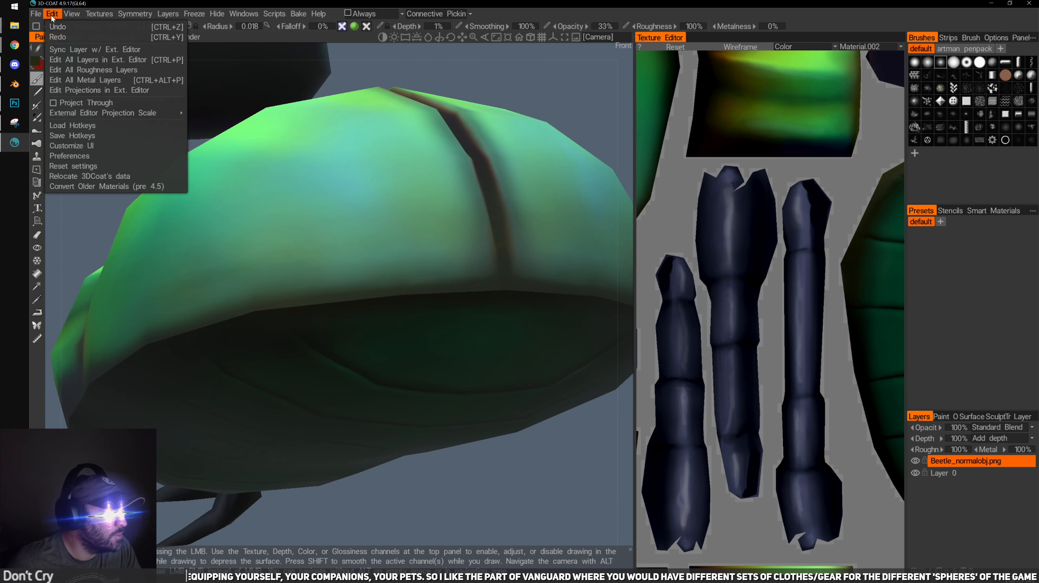
mouse_move(80, 14)
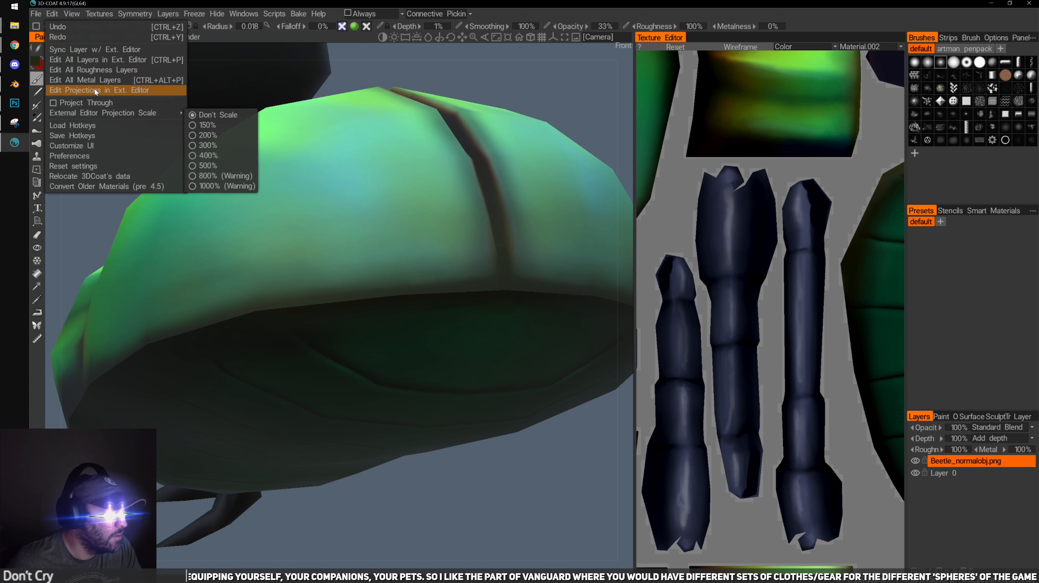
click(95, 90)
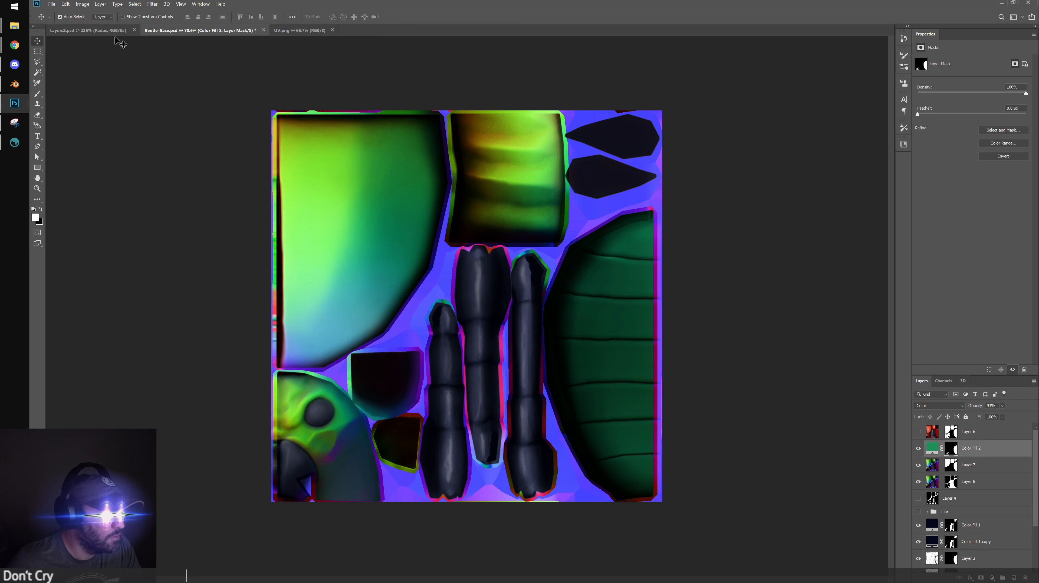
click(117, 32)
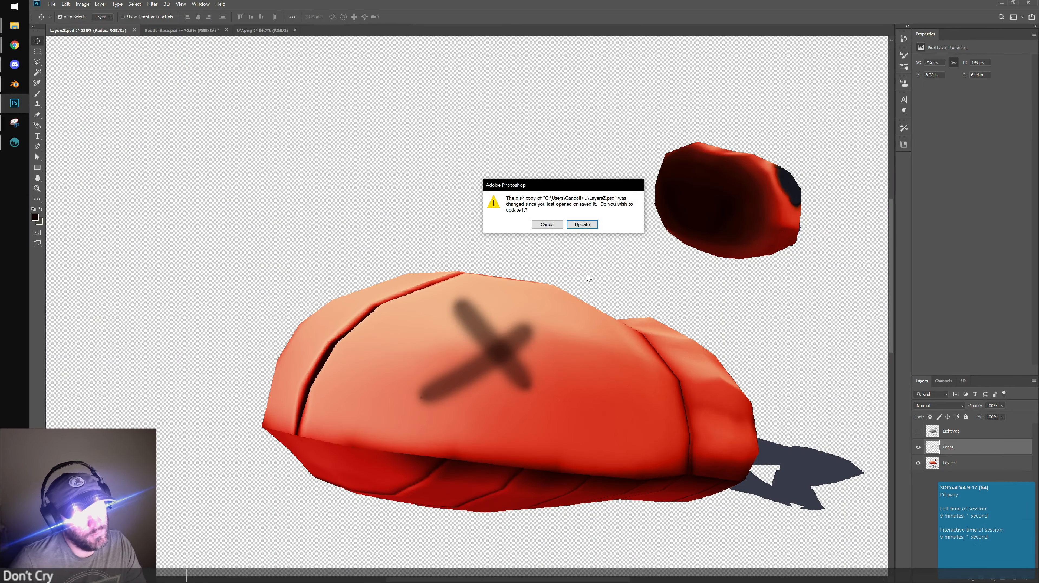
click(583, 225)
Hide the Lightmap layer and activate the Beetle_normalobj.png layer for painting with the Brush tool
alt+scroll(525, 300, down, 3)
drag(525, 378, 492, 267)
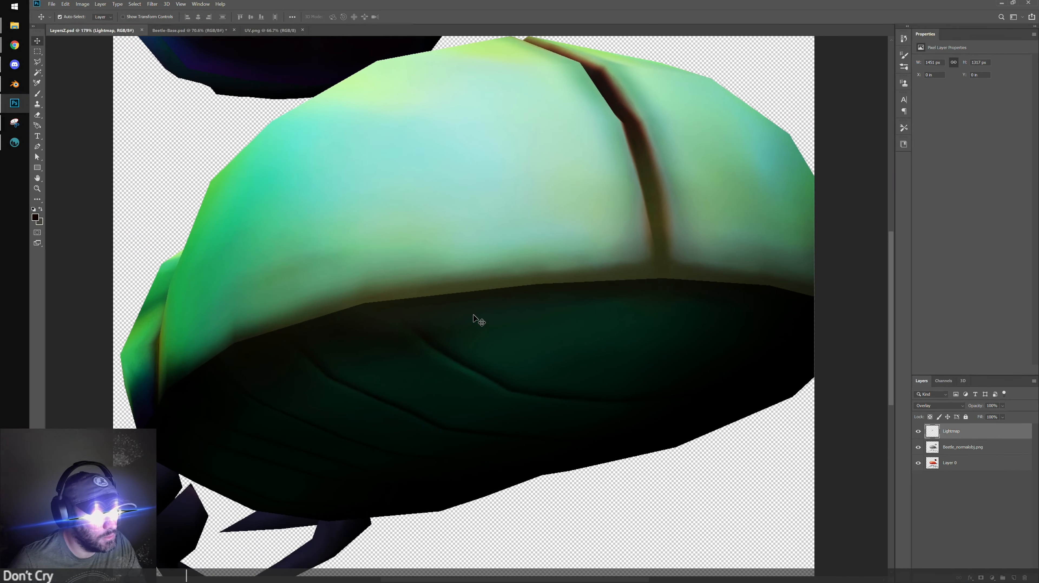
alt+scroll(475, 314, up, 3)
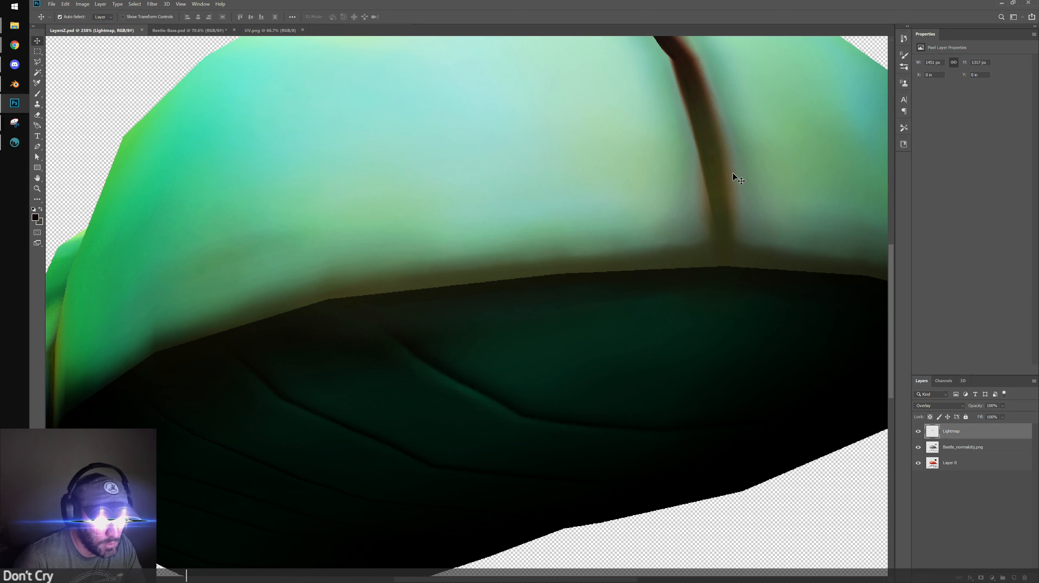
click(918, 431)
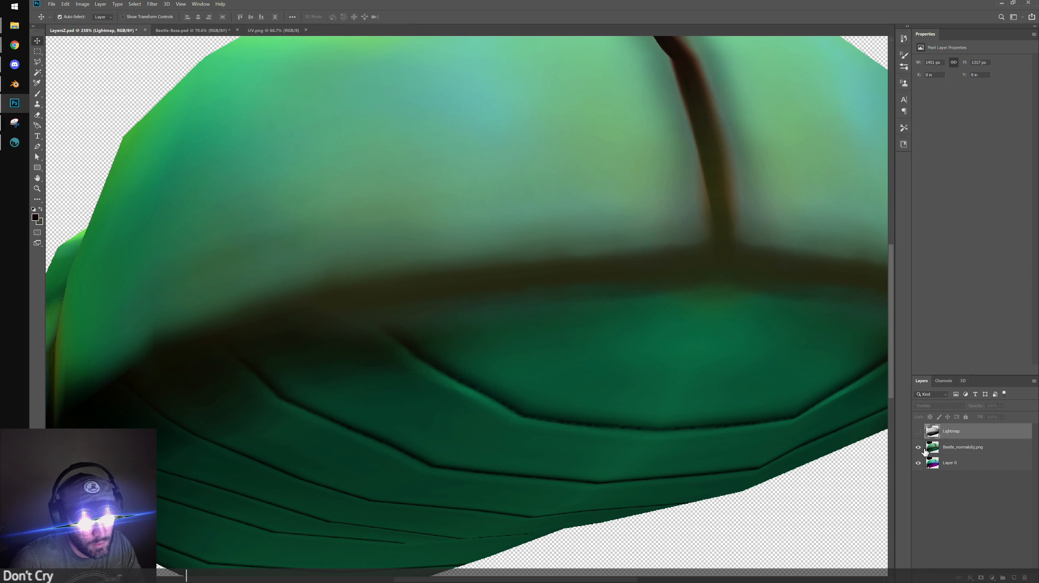
click(946, 449)
key(b)
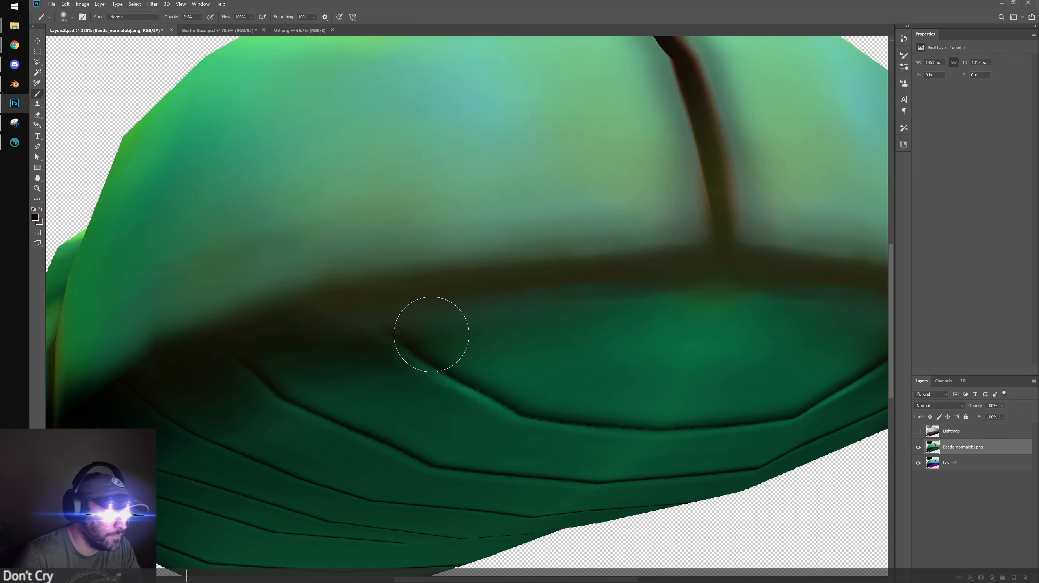
Paint a thin black line along the joint between wing case and abdomen with a smaller brush at 54% opacity
key(bracketleft)
key(bracketleft)
key(bracketleft)
key(bracketleft)
key(bracketleft)
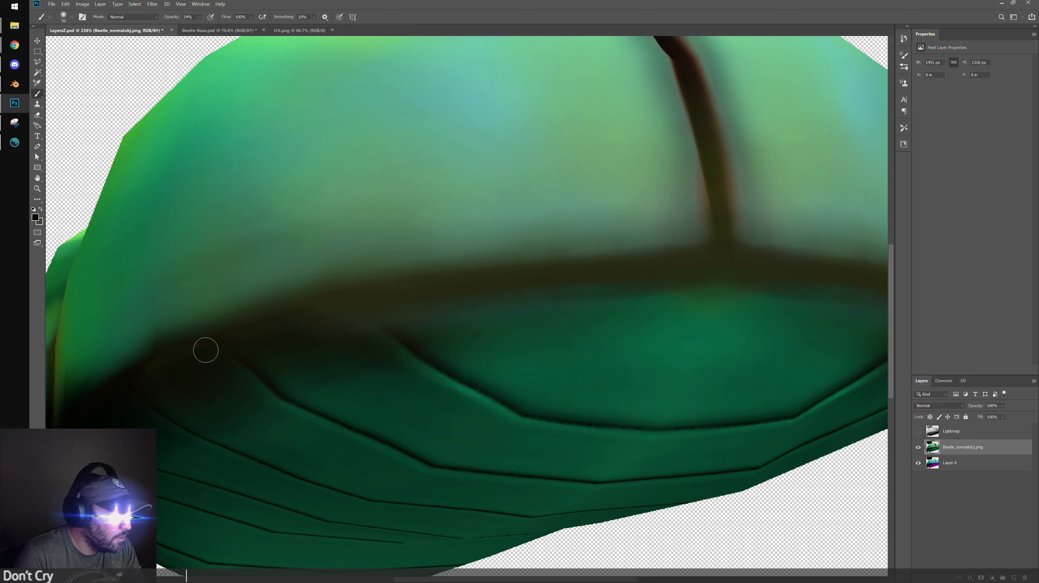
key(bracketright)
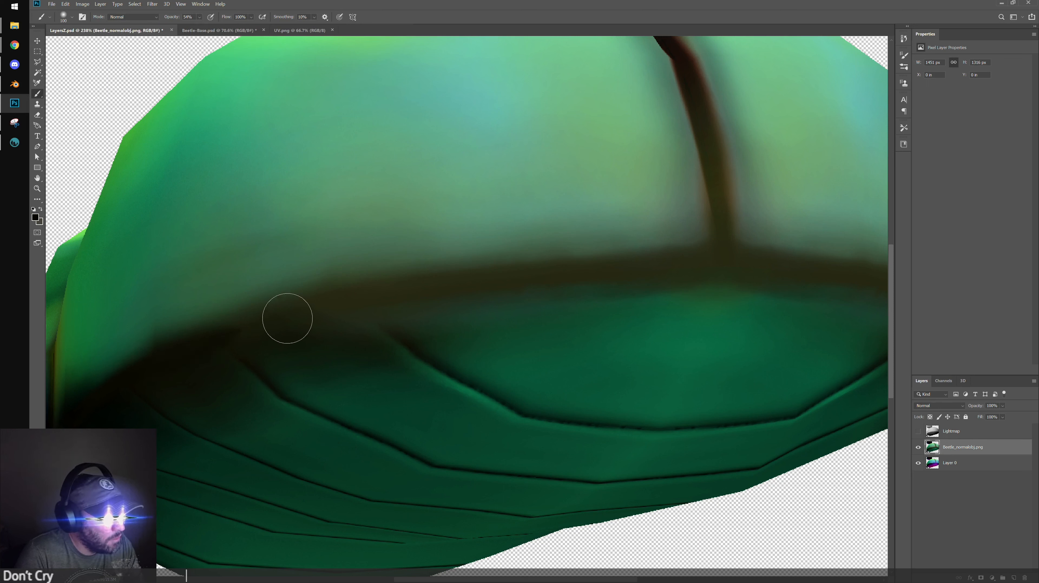
drag(271, 322, 517, 271)
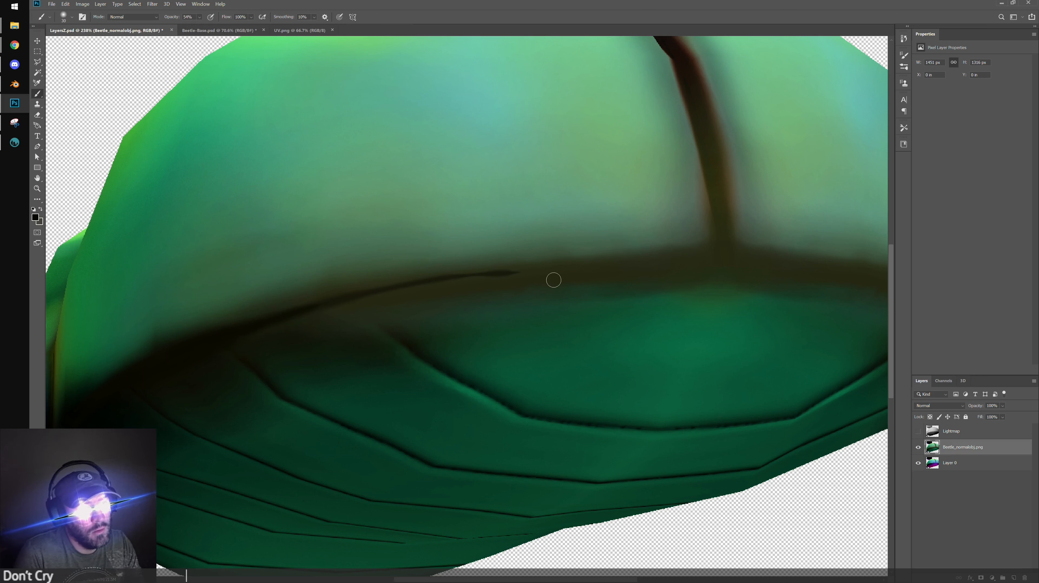
Add a wider black stroke along the joint, reduce the brush opacity to 22%, and undo a trial stroke along the same edge
key(bracketright)
key(bracketright)
key(bracketright)
drag(317, 309, 517, 272)
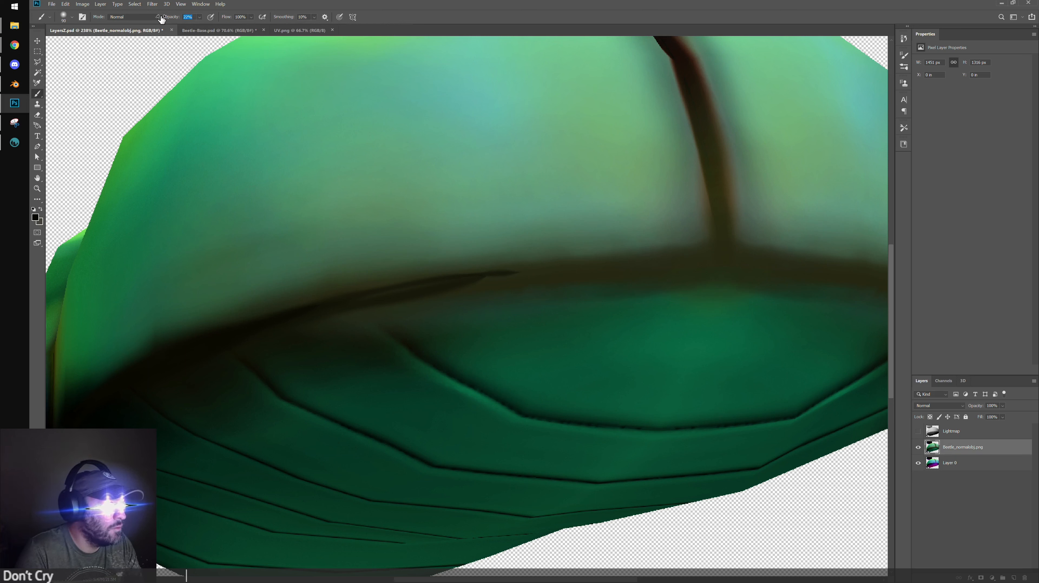
mouse_move(163, 369)
mouse_down()
mouse_move(506, 250)
mouse_move(606, 259)
mouse_up()
key(ctrl+z)
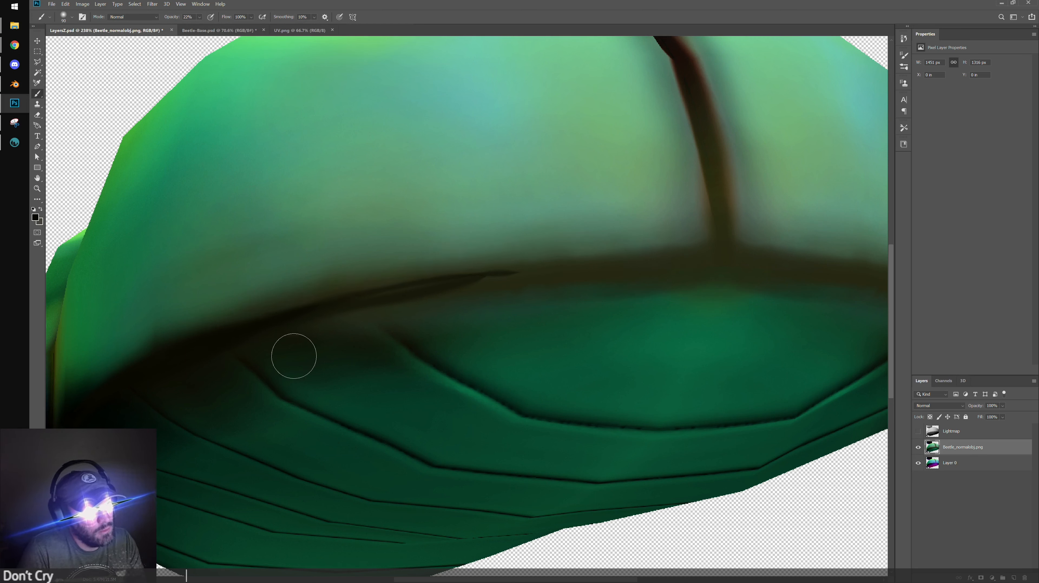
Darken the joint between the wing case and the abdomen with black brush strokes running up to the central seam
drag(225, 336, 661, 266)
drag(376, 302, 692, 256)
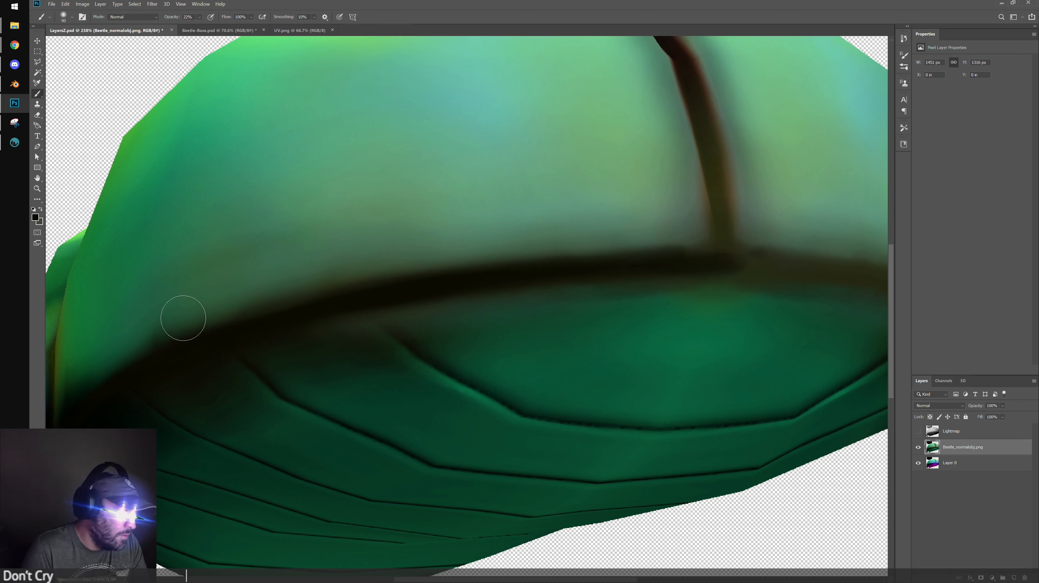
alt+click(176, 322)
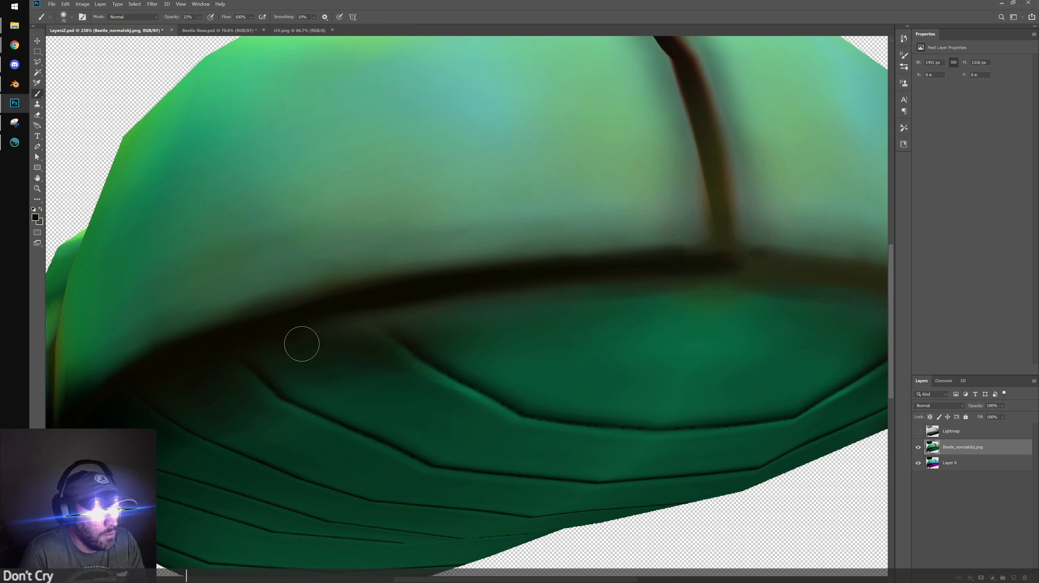
key(bracketright)
key(bracketright)
key(bracketright)
key(bracketright)
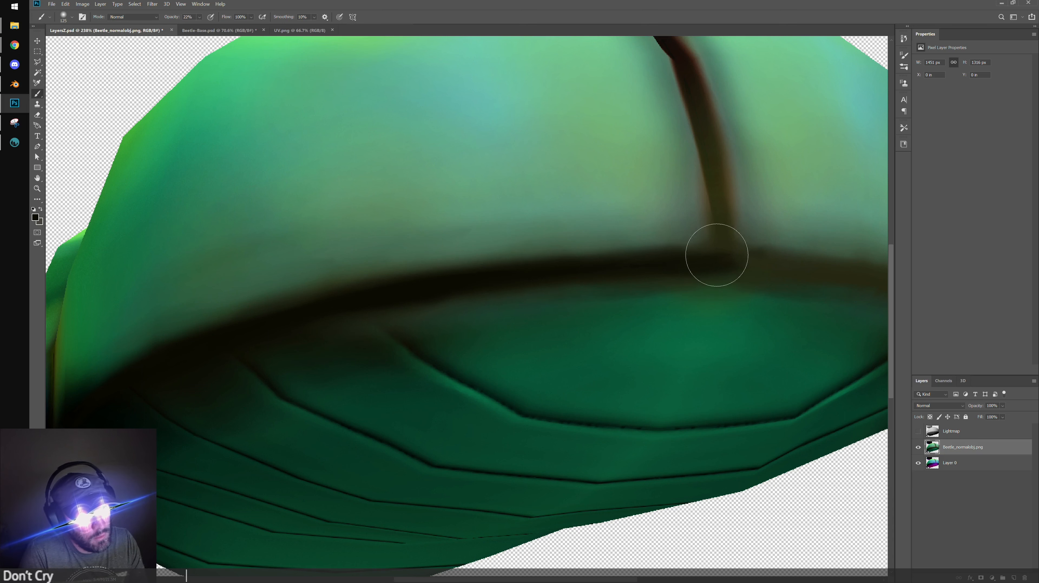
Darken the lower end of the central seam where it meets the joint, using a smaller black brush
key(bracketleft)
key(bracketleft)
key(bracketleft)
key(bracketleft)
key(bracketleft)
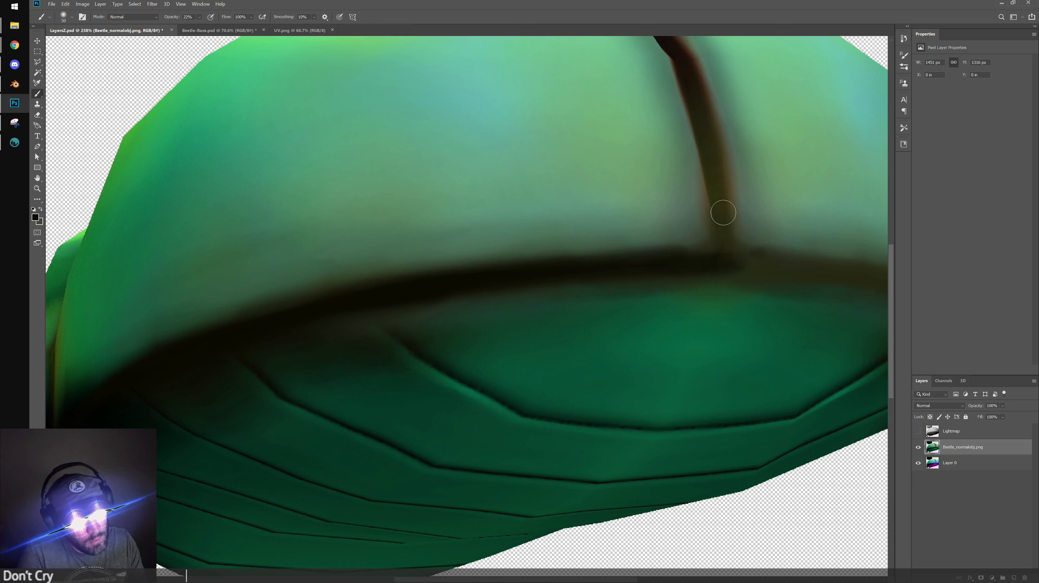
key(bracketleft)
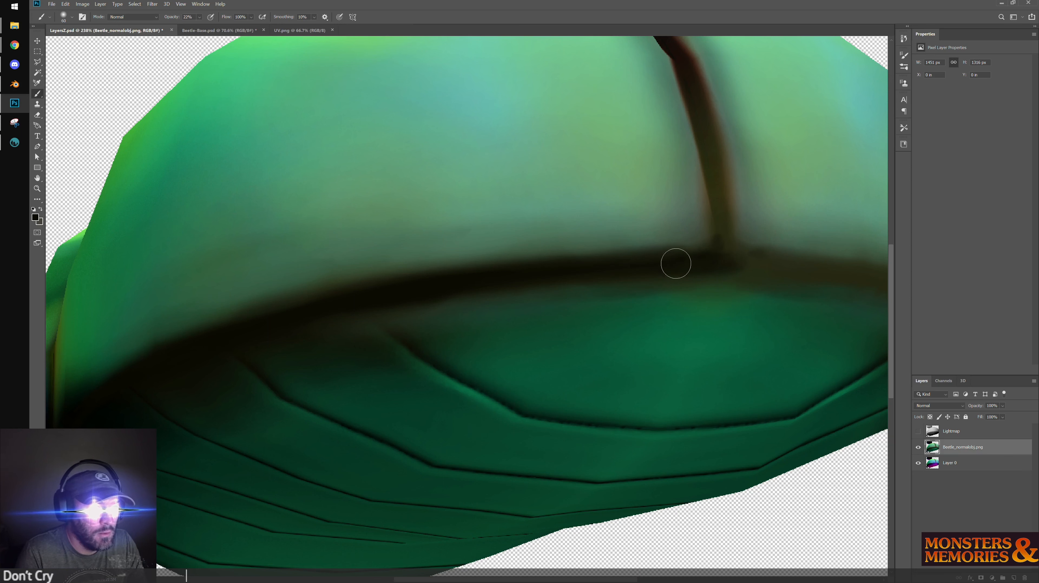
Sample the dark blue from the rim of the dark rounded part above the wing case and paint it along the lower rim
alt+scroll(552, 282, down, 4)
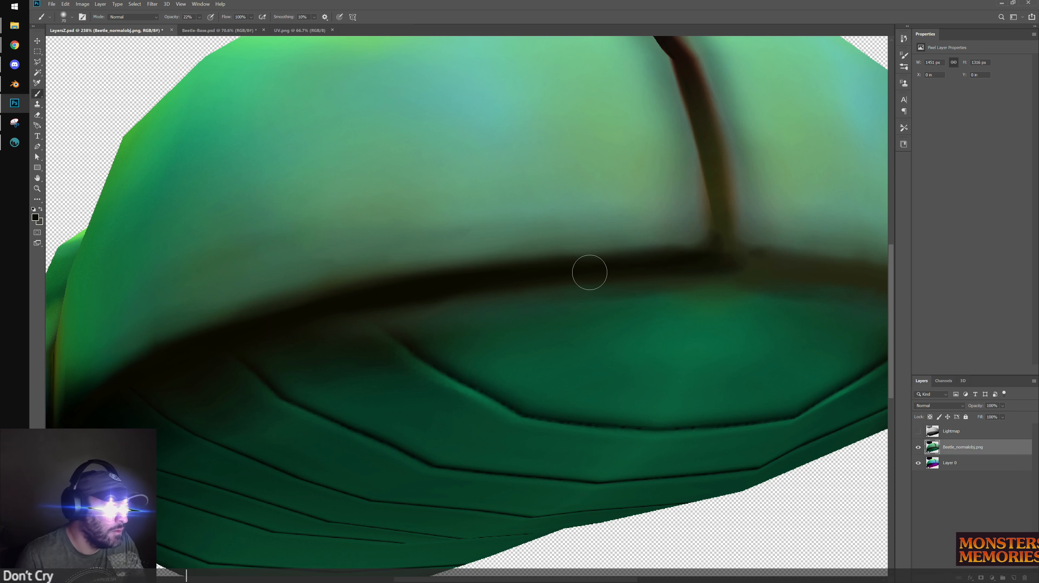
alt+scroll(279, 167, up, 5)
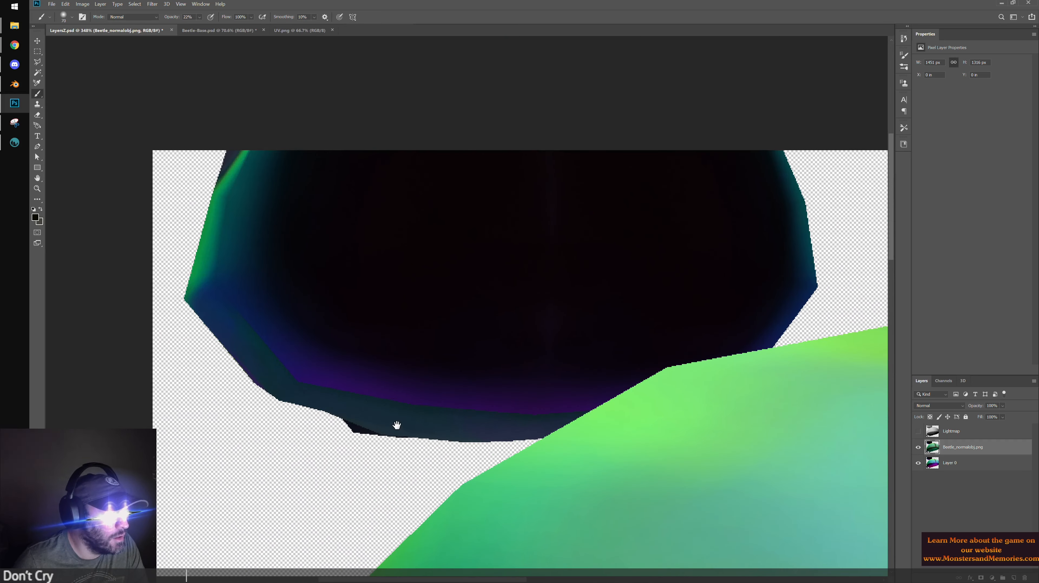
mouse_move(395, 425)
mouse_down()
mouse_move(340, 284)
mouse_move(341, 296)
mouse_move(397, 276)
mouse_move(230, 202)
mouse_move(287, 252)
mouse_move(232, 237)
mouse_move(195, 196)
mouse_move(218, 232)
mouse_move(433, 287)
mouse_up()
alt+click(333, 286)
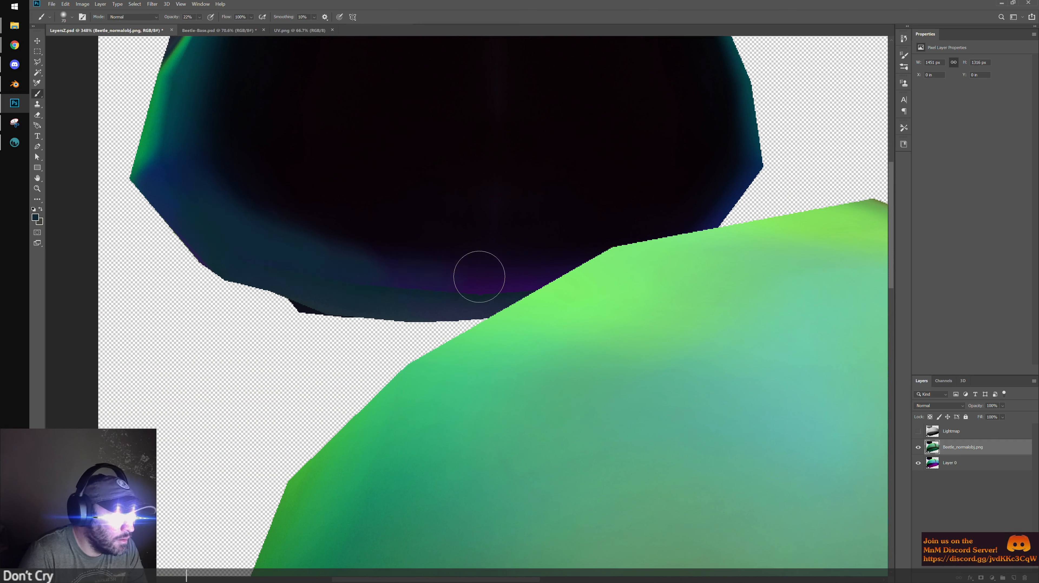
key(bracketleft)
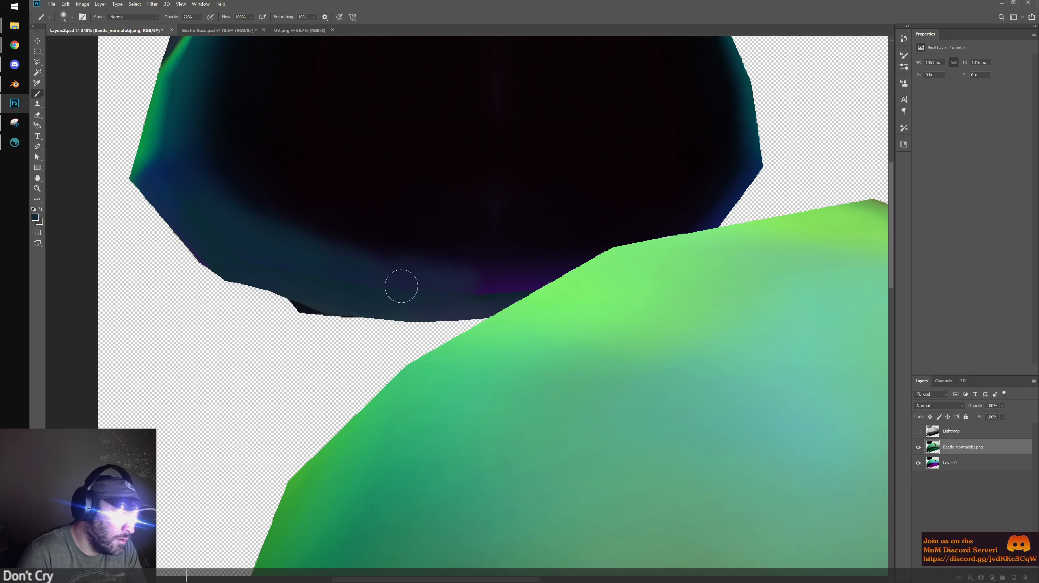
key(bracketright)
key(bracketright)
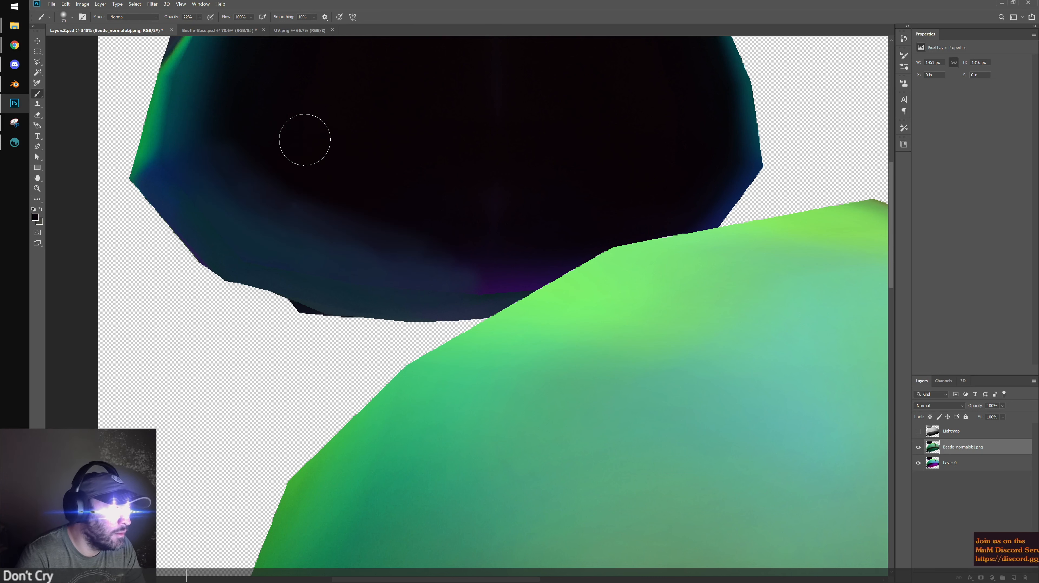
Blend the inner edge of the dark part's blue rim into the black centre with a larger brush and sampled dark colours
key(bracketright)
key(bracketright)
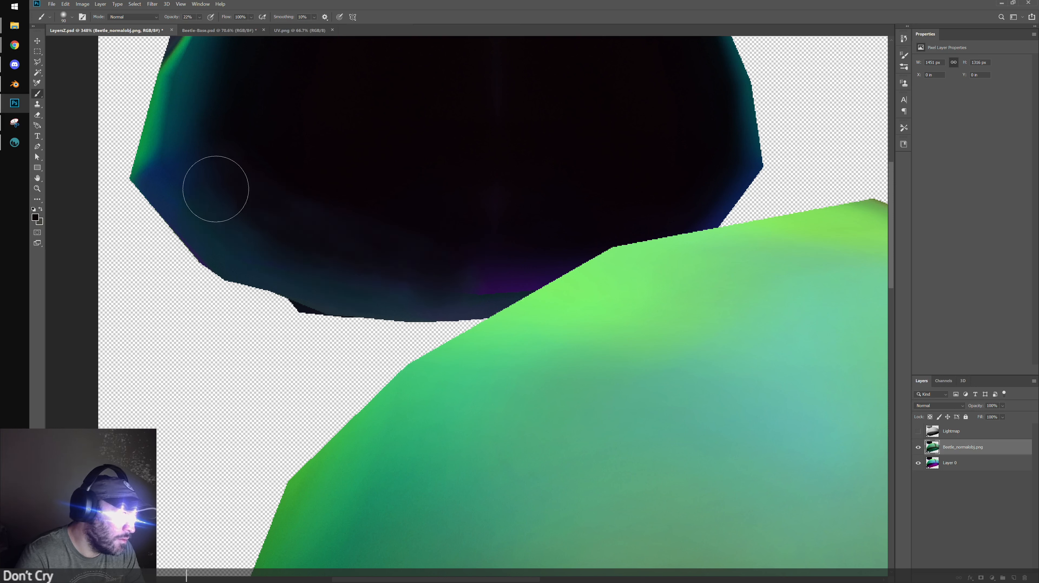
alt+click(214, 226)
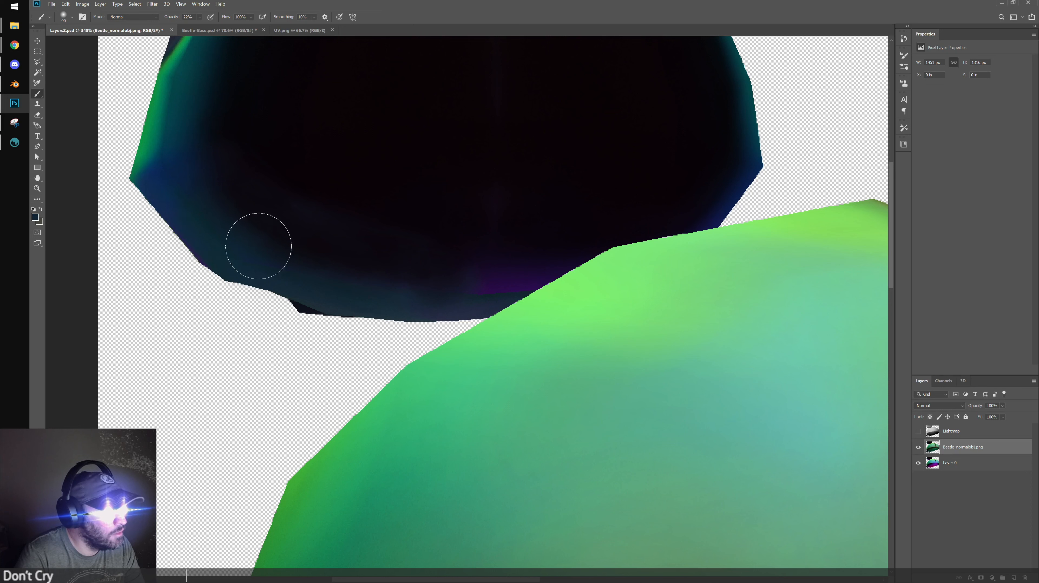
alt+click(343, 202)
mouse_move(341, 179)
mouse_down()
mouse_move(421, 260)
mouse_move(287, 148)
mouse_move(460, 234)
mouse_move(249, 134)
mouse_move(266, 89)
mouse_up()
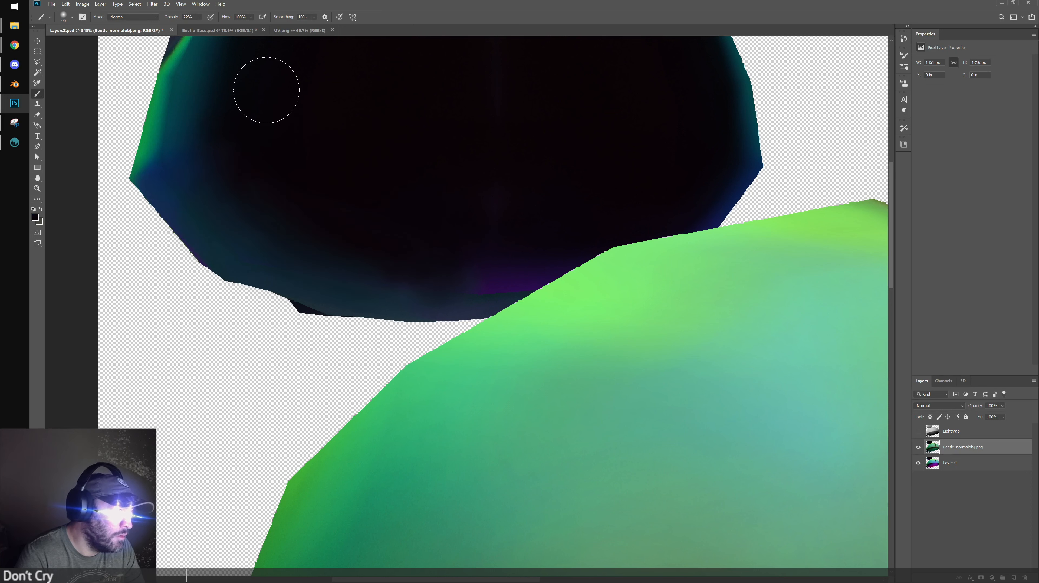
Smooth the dark part's blue-to-black transition with the Smudge tool at 80% strength, and touch up the rim with a dark blue brush
drag(386, 187, 397, 243)
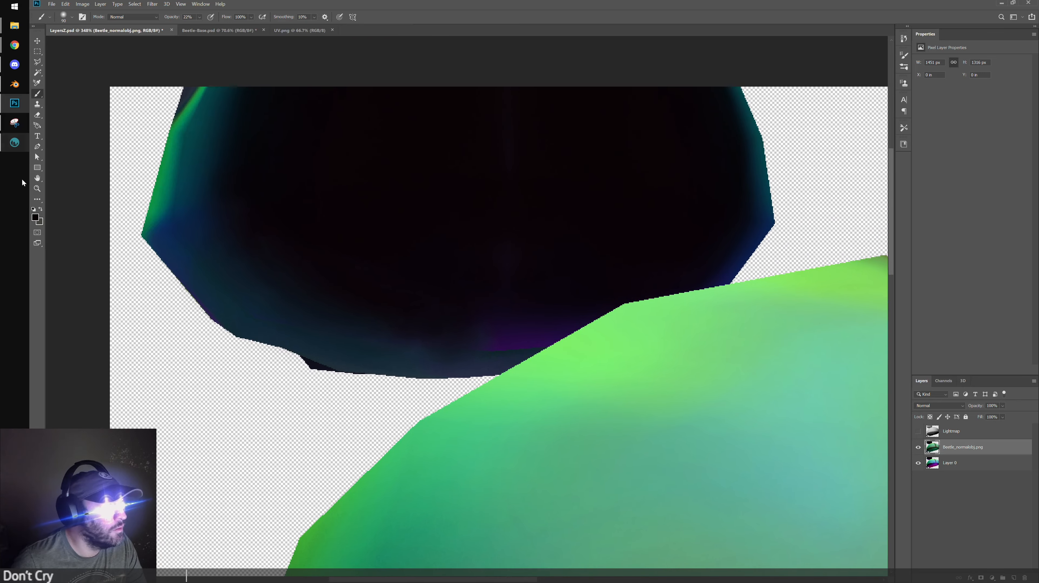
click(44, 199)
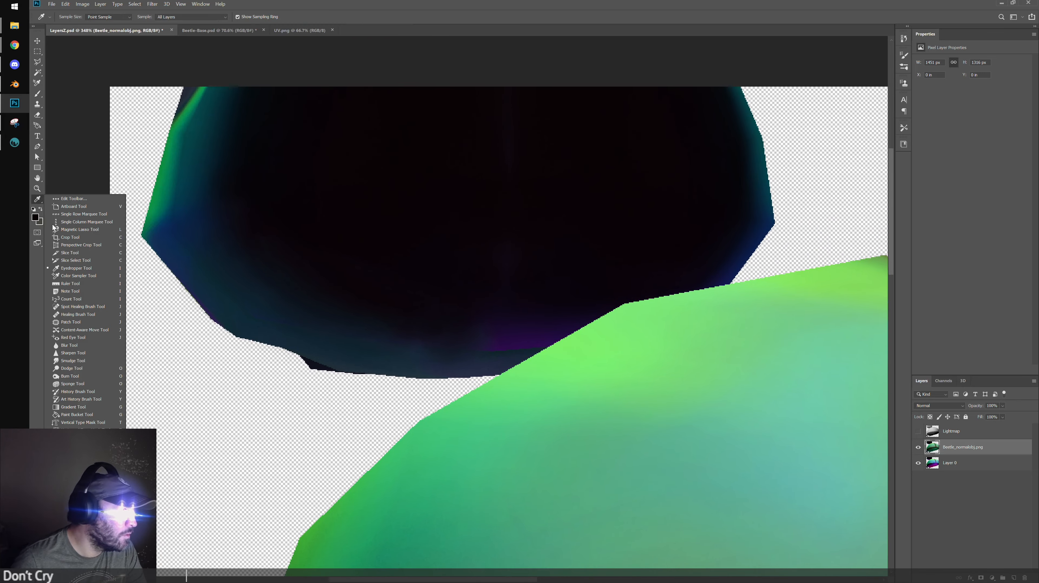
click(73, 361)
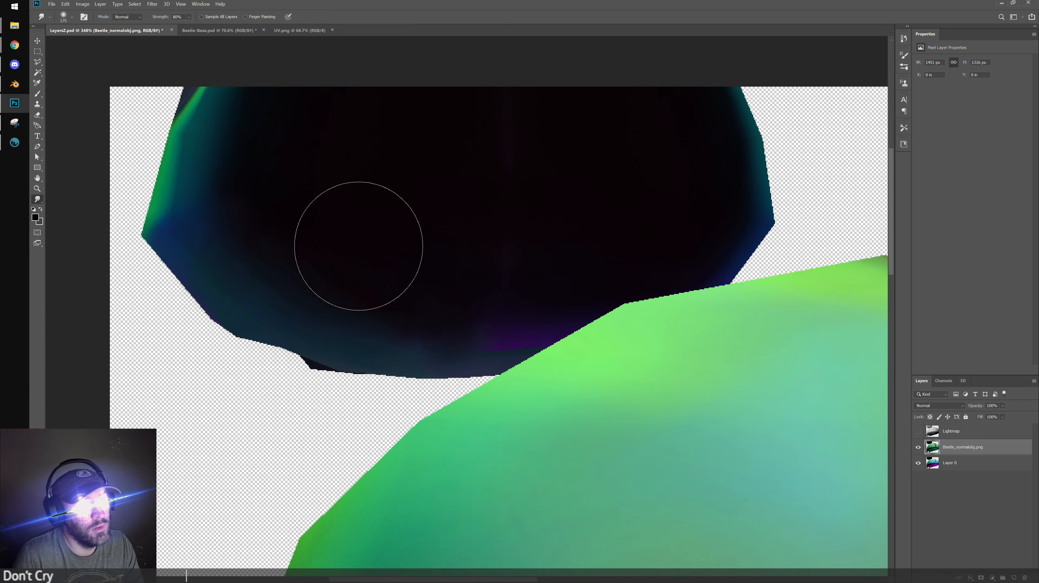
key([)
key([)
key([)
key([)
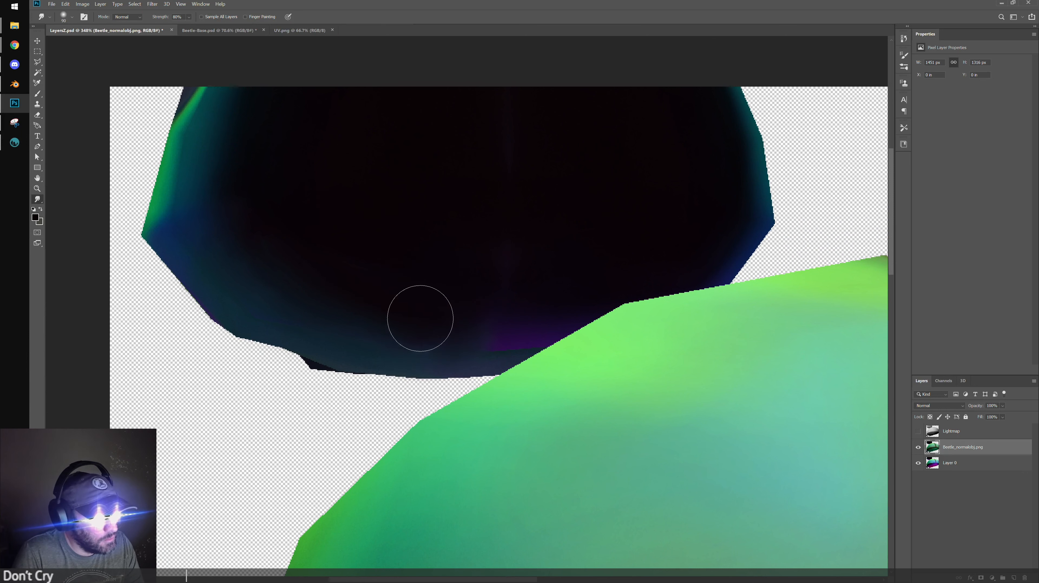
key(bracketright)
key(bracketright)
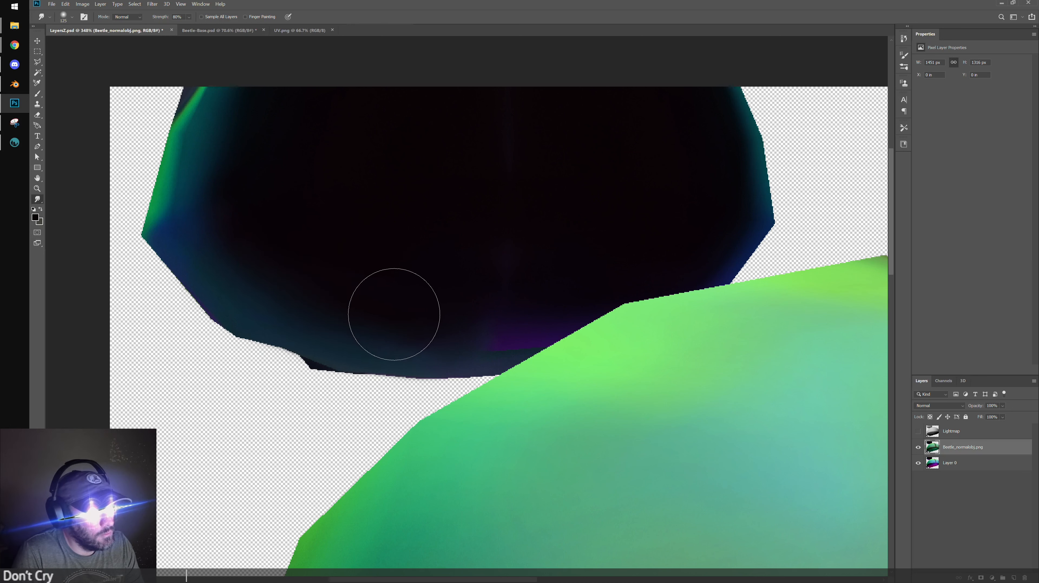
drag(225, 243, 386, 386)
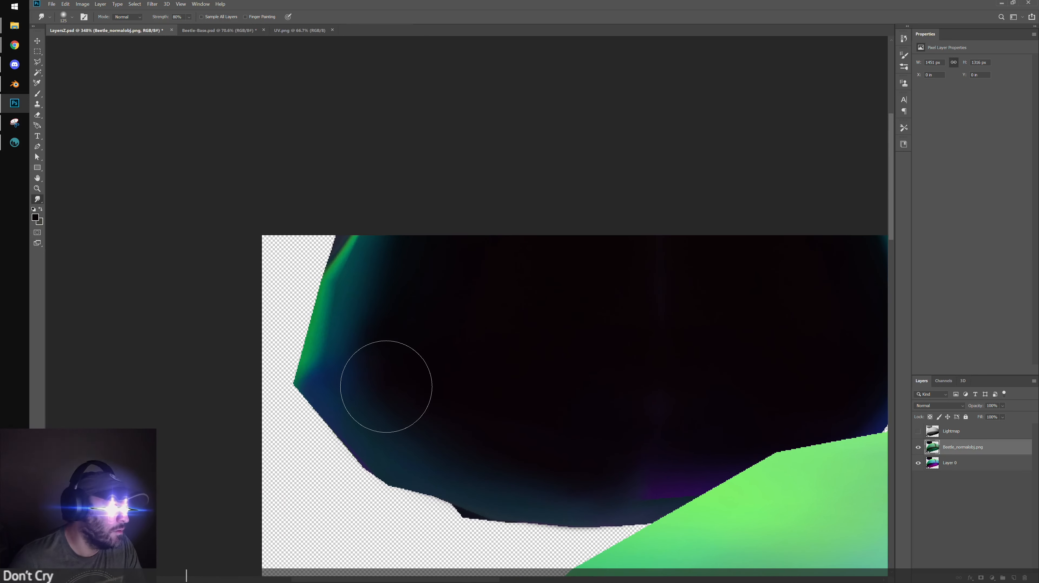
key(b)
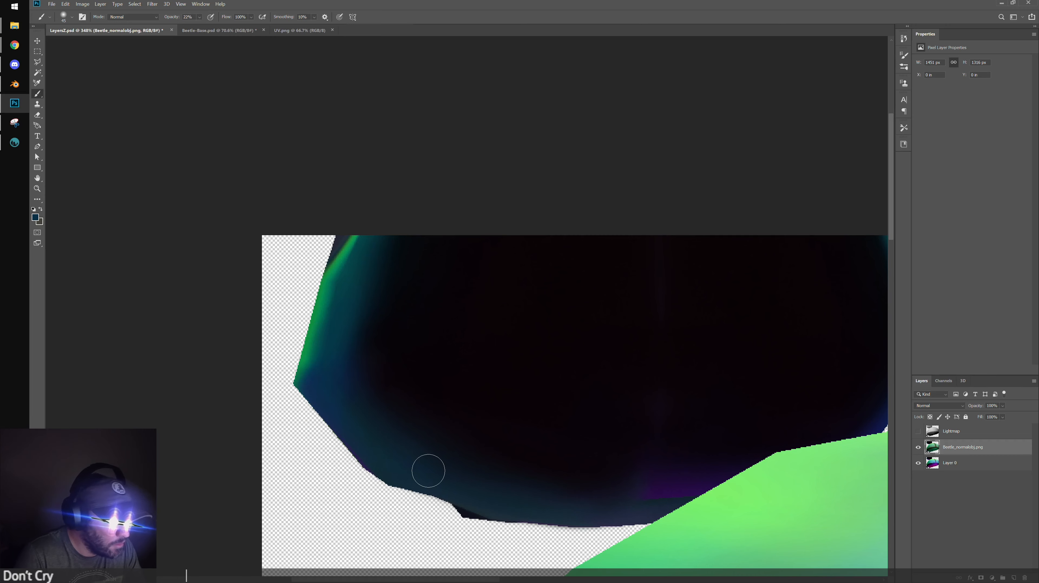
Save the projection PSD, switch to 3D-Coat and turn the beetle to check the updated joint from the rear
alt+scroll(524, 371, down, 10)
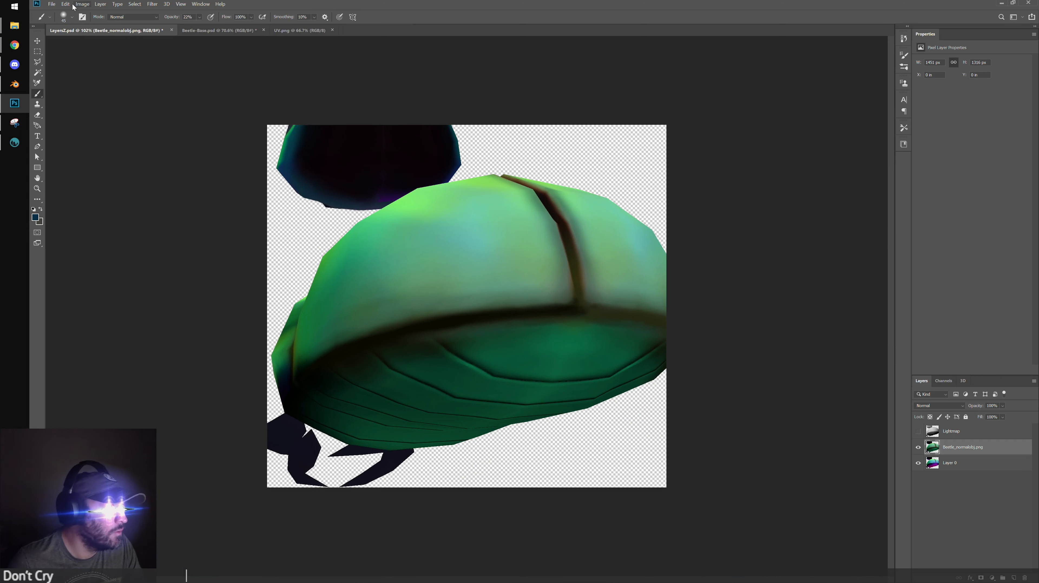
click(69, 4)
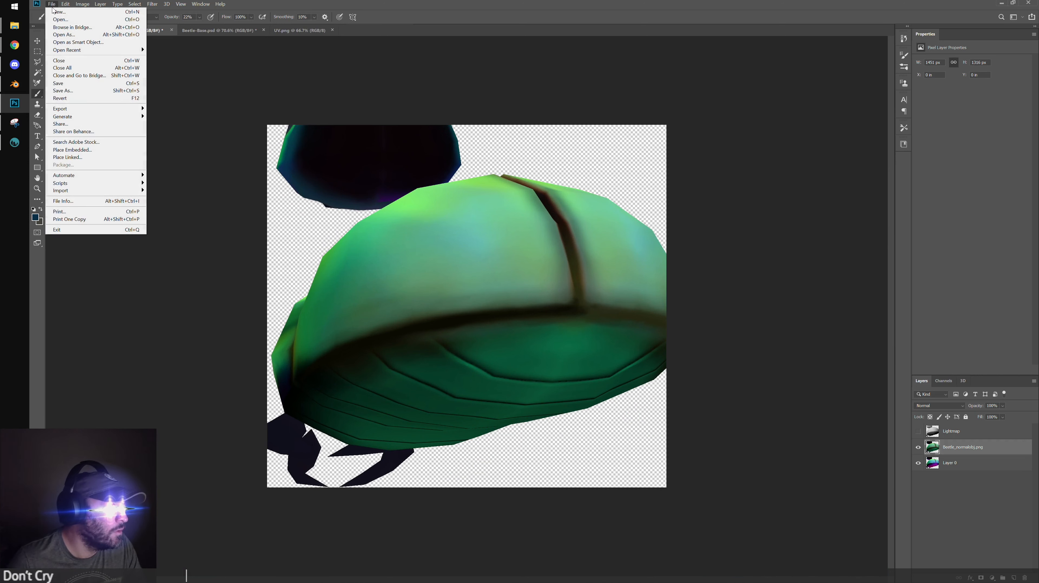
click(62, 84)
click(14, 143)
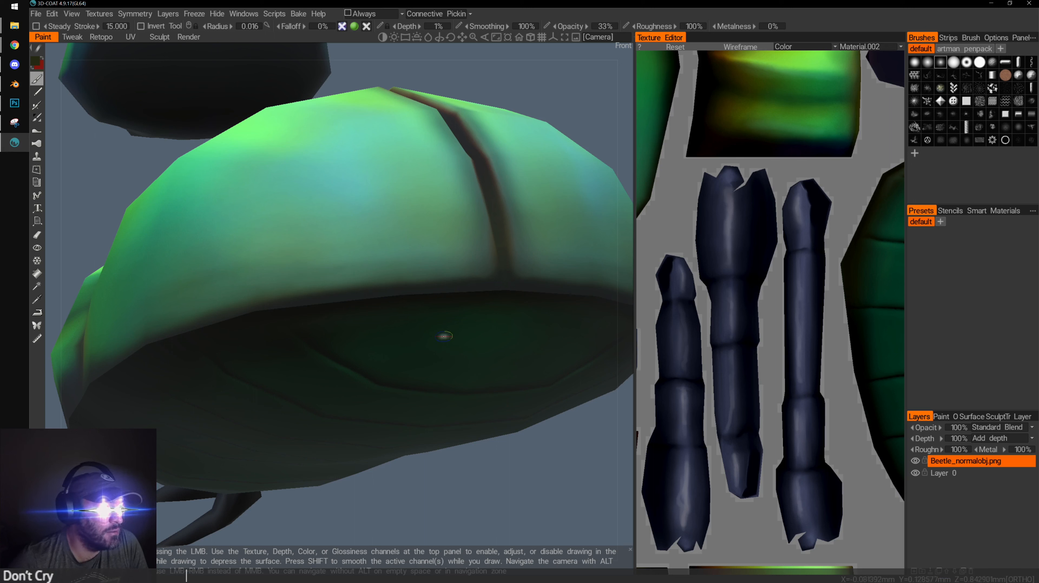
drag(500, 482, 346, 328)
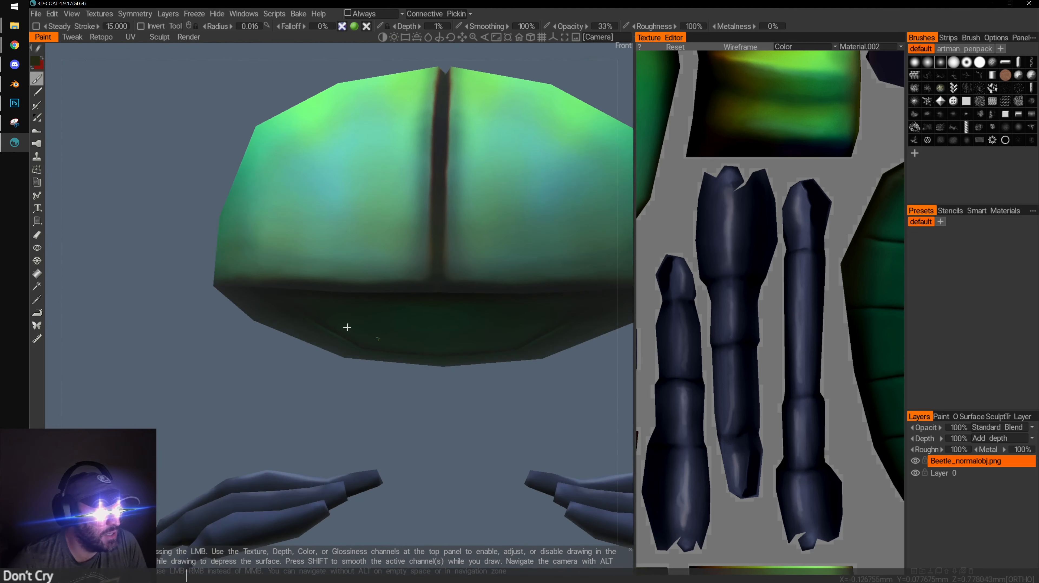
Delete the Beetle_normalobj.png layer from the paint layers, keeping Layer 0
click(15, 84)
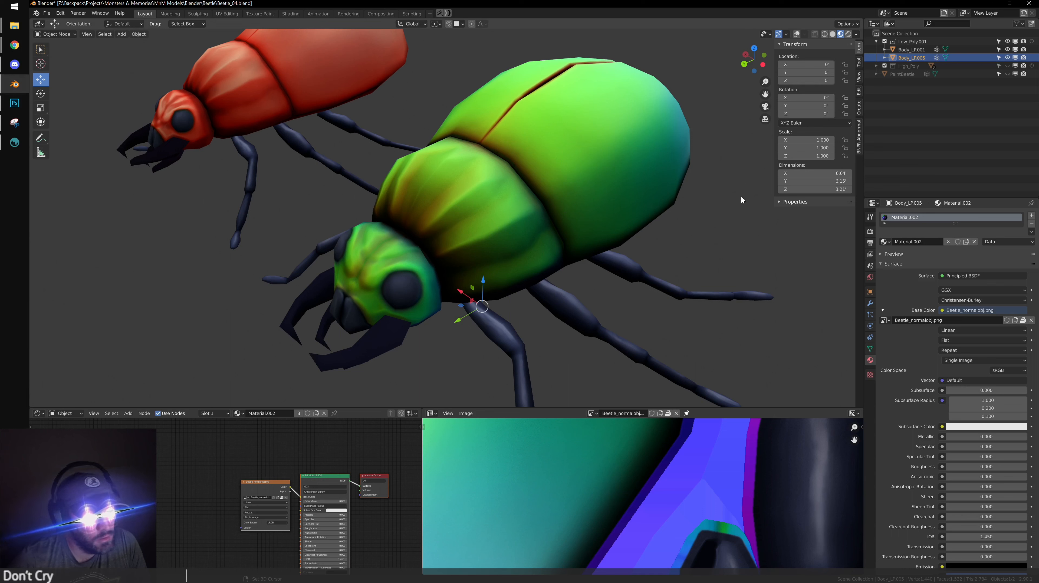
key(alt+Tab)
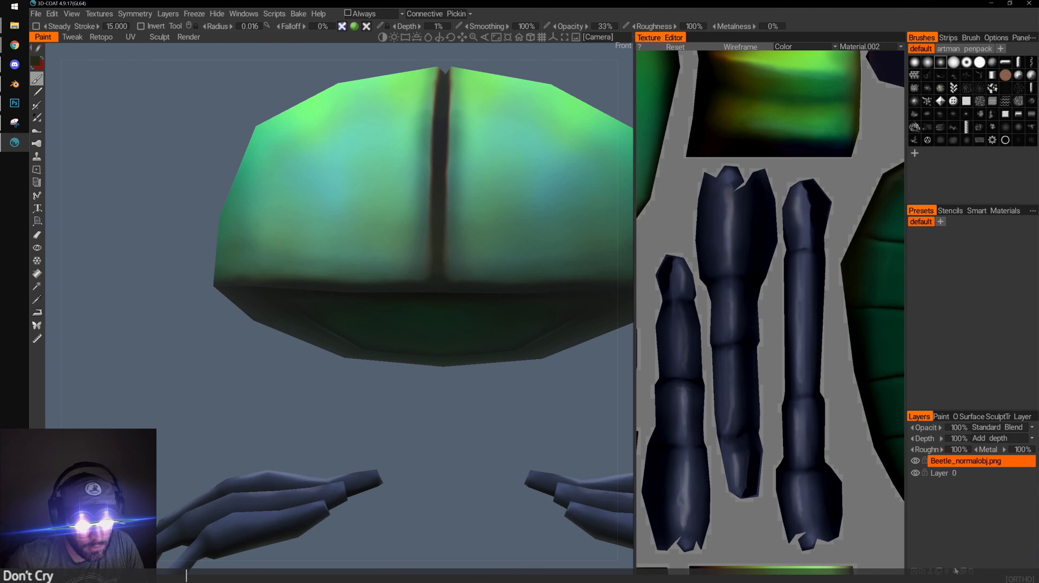
key(Delete)
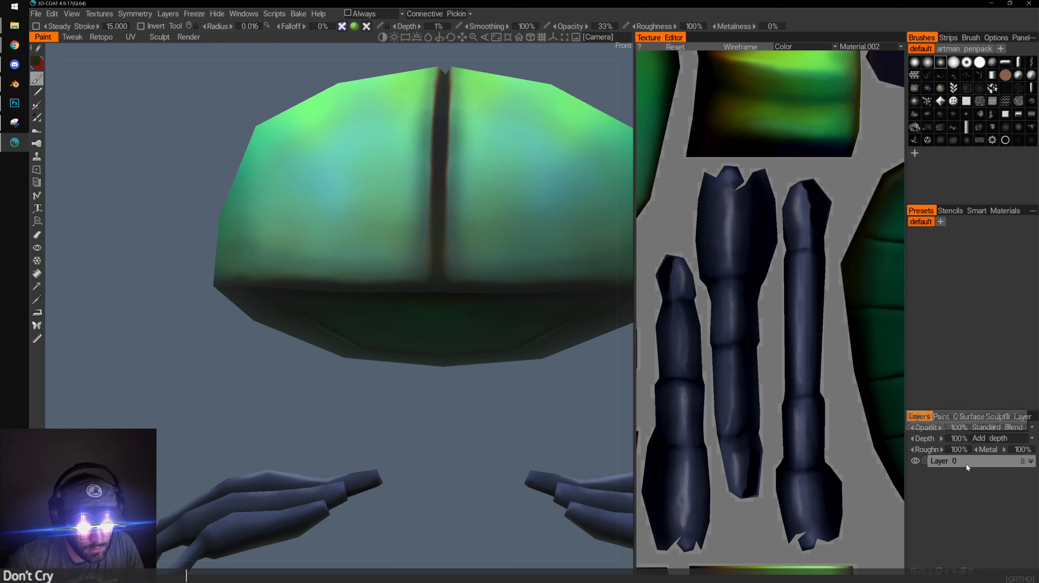
Export the color/albedo map as a PNG, overwriting Beetle_normalobj.png in the Beetle maps folder
click(104, 16)
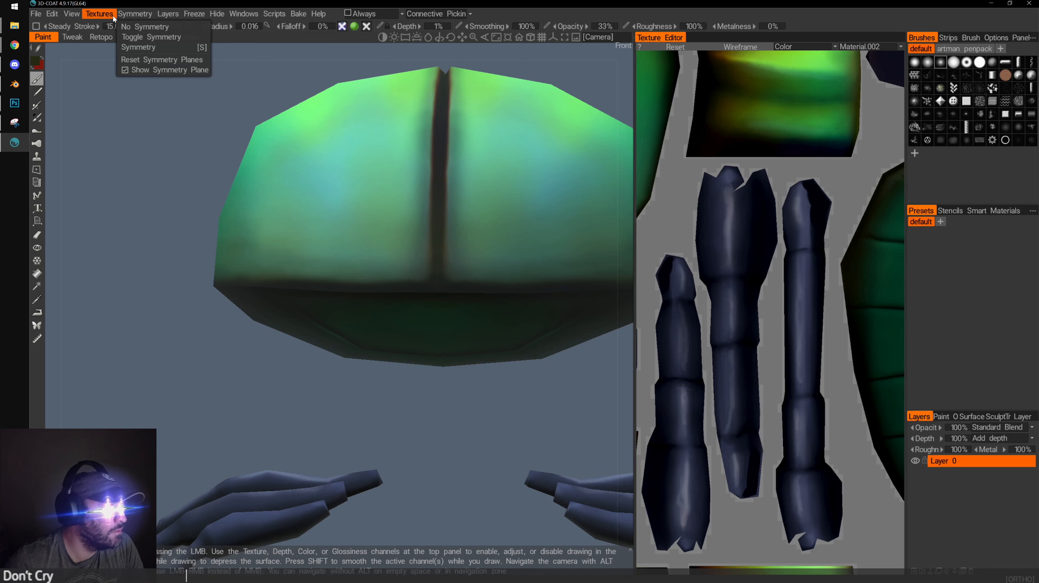
mouse_move(107, 18)
mouse_move(127, 46)
click(296, 49)
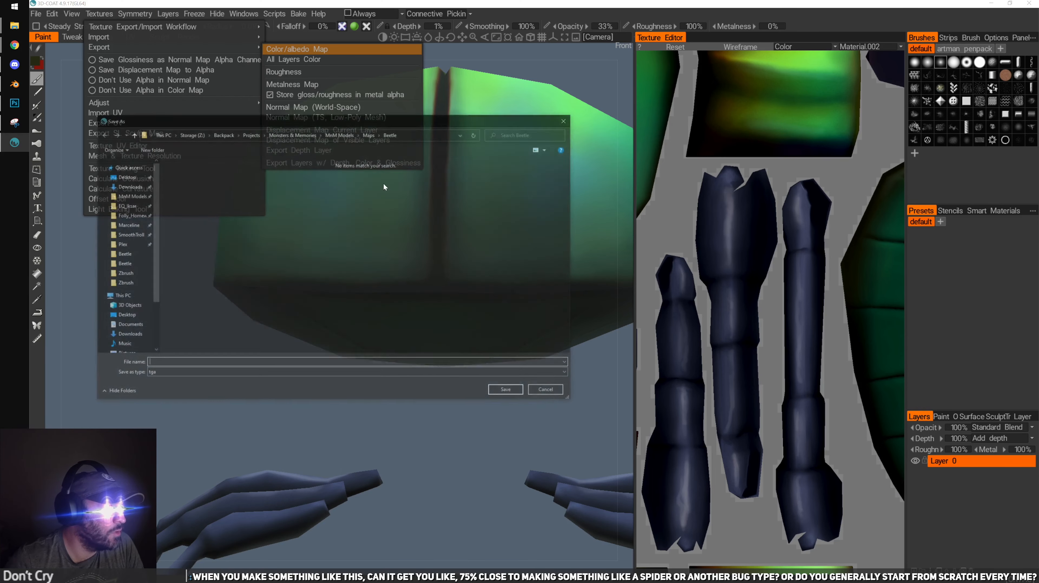
click(241, 375)
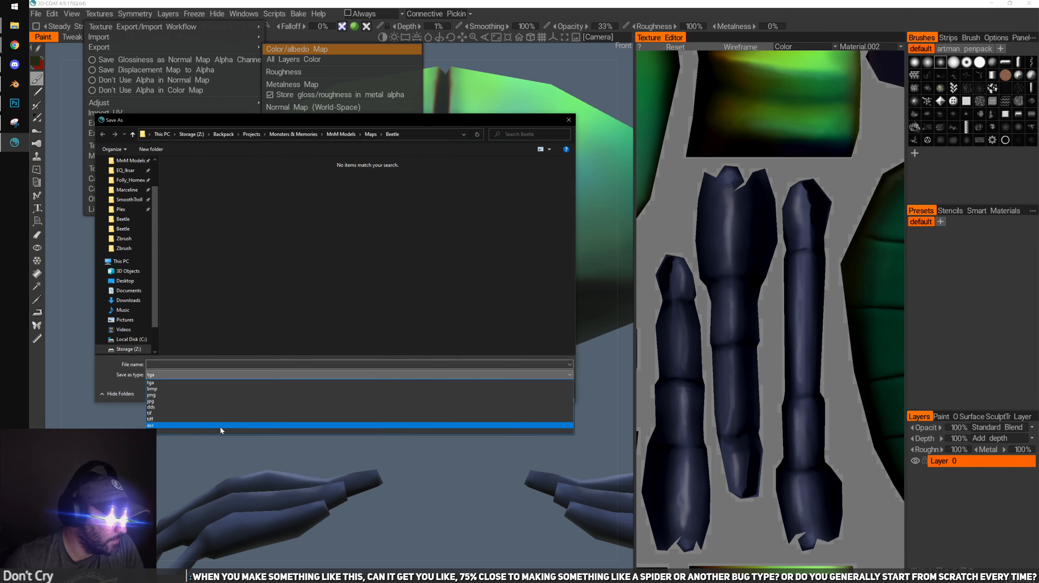
click(226, 400)
click(209, 374)
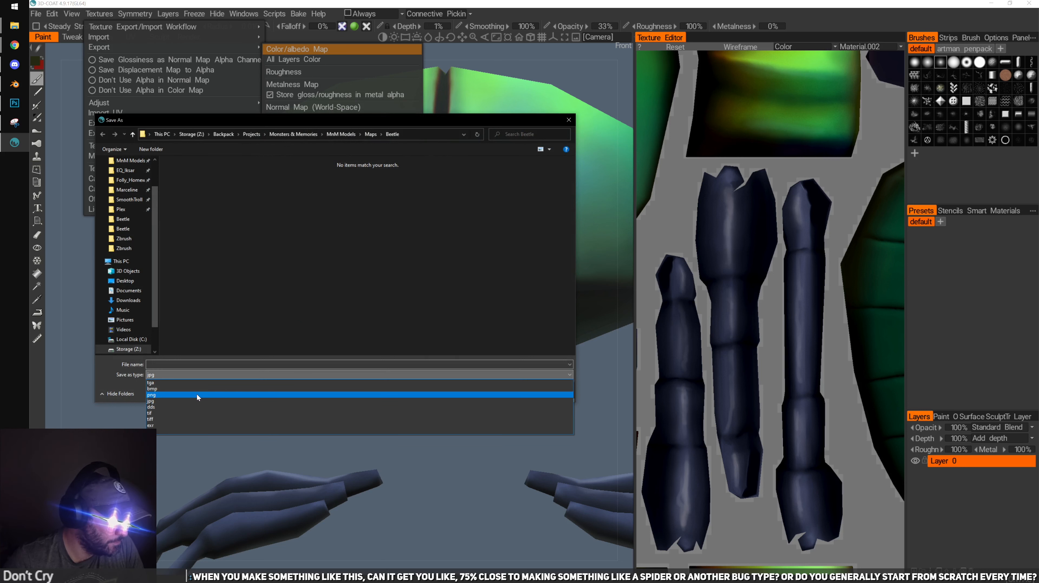
click(196, 394)
click(269, 188)
click(501, 392)
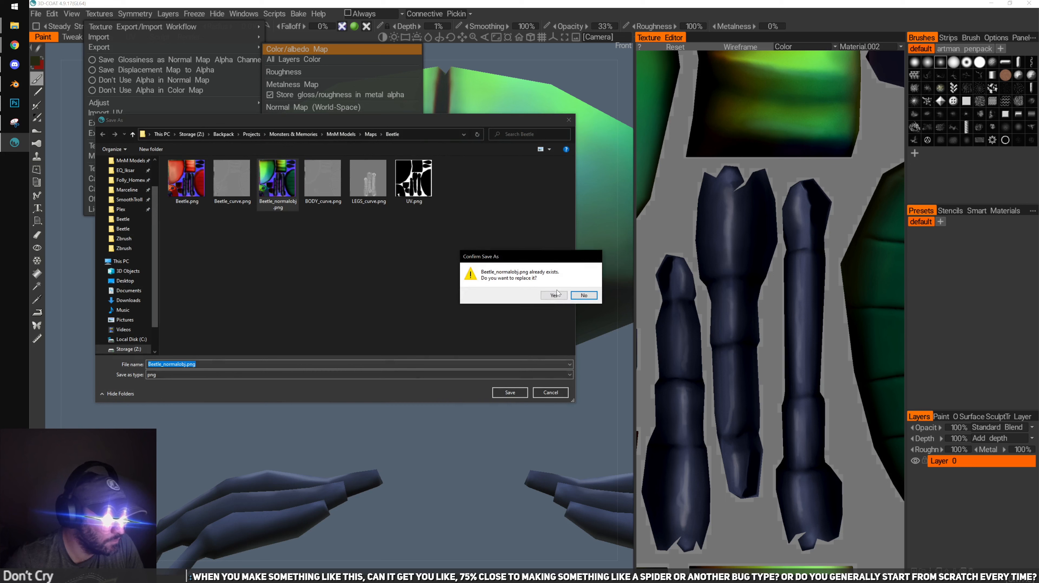
click(556, 292)
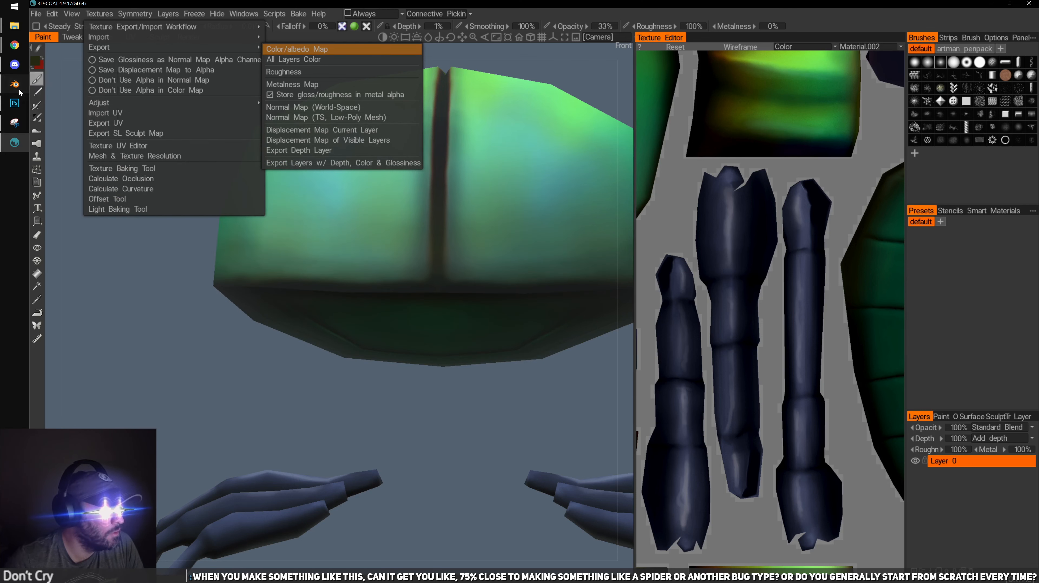
Switch to Blender and view both beetle models together
click(14, 84)
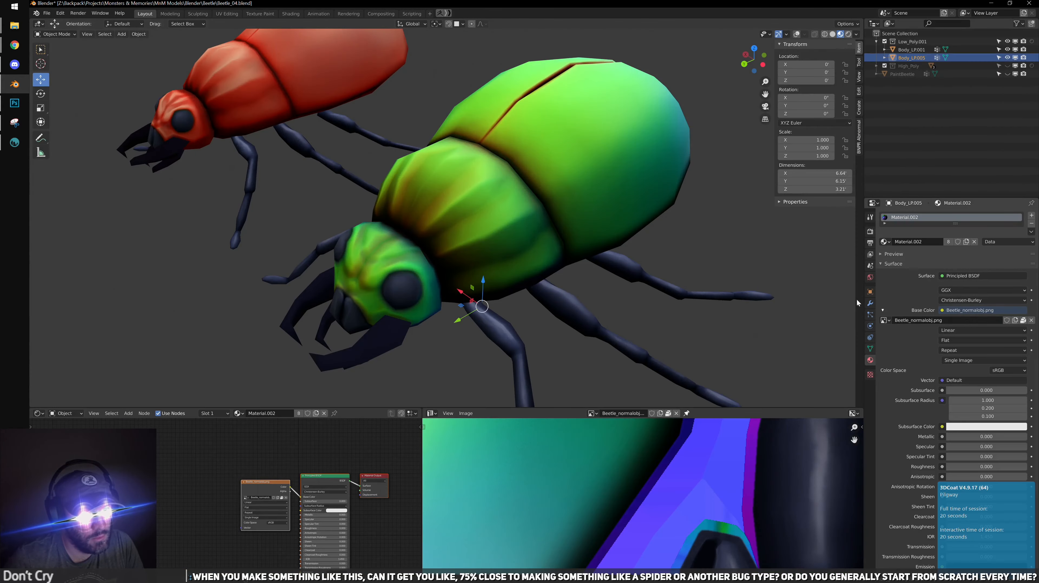
scroll(637, 224, down, 5)
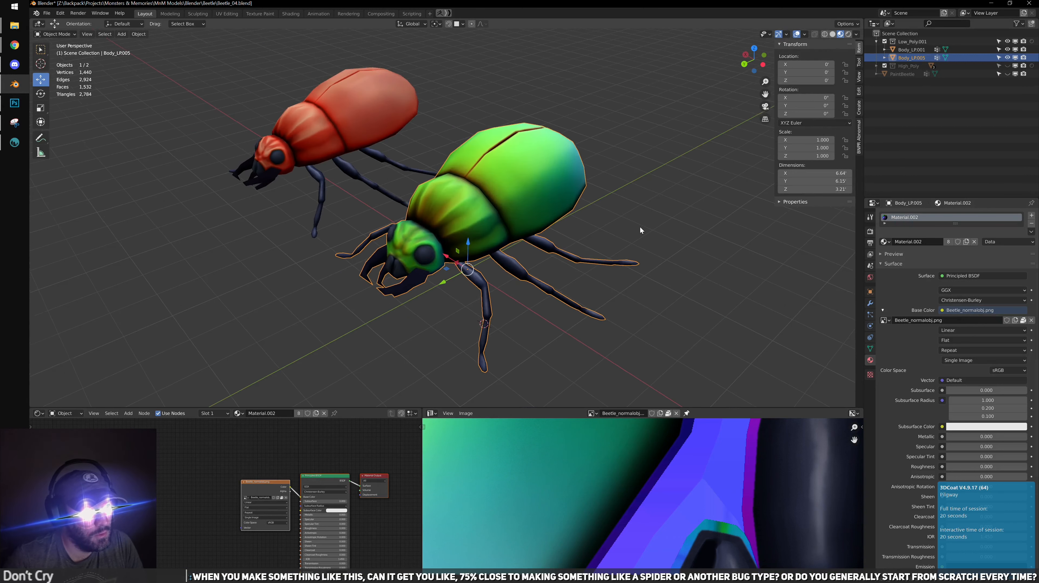
middle_drag(643, 227, 612, 219)
key(Tab)
key(a)
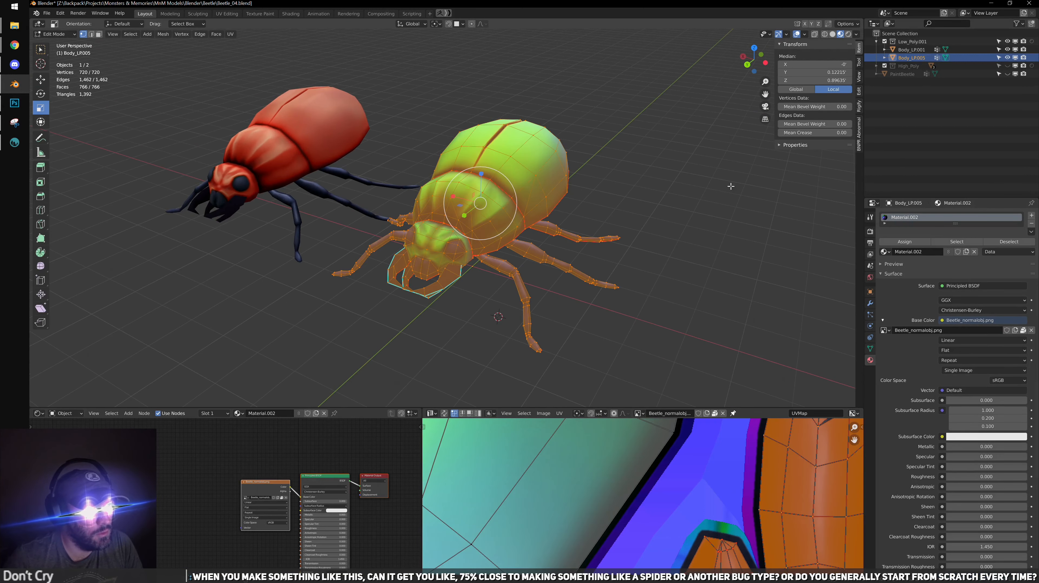
click(859, 112)
key(Tab)
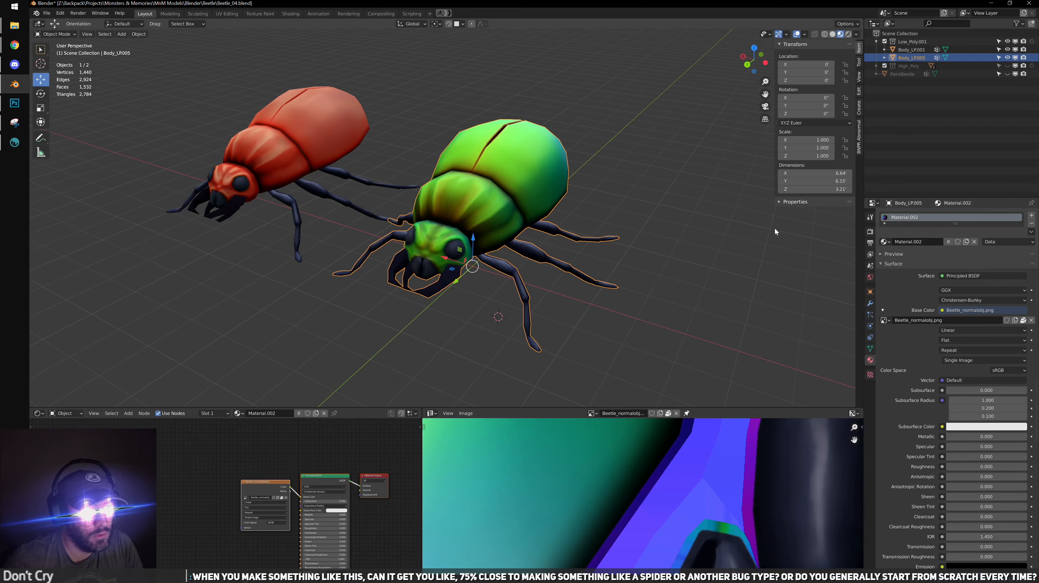
Unlink the green beetle's base color image and load the re-exported Beetle_normalobj.png in its place
click(1030, 320)
click(1025, 323)
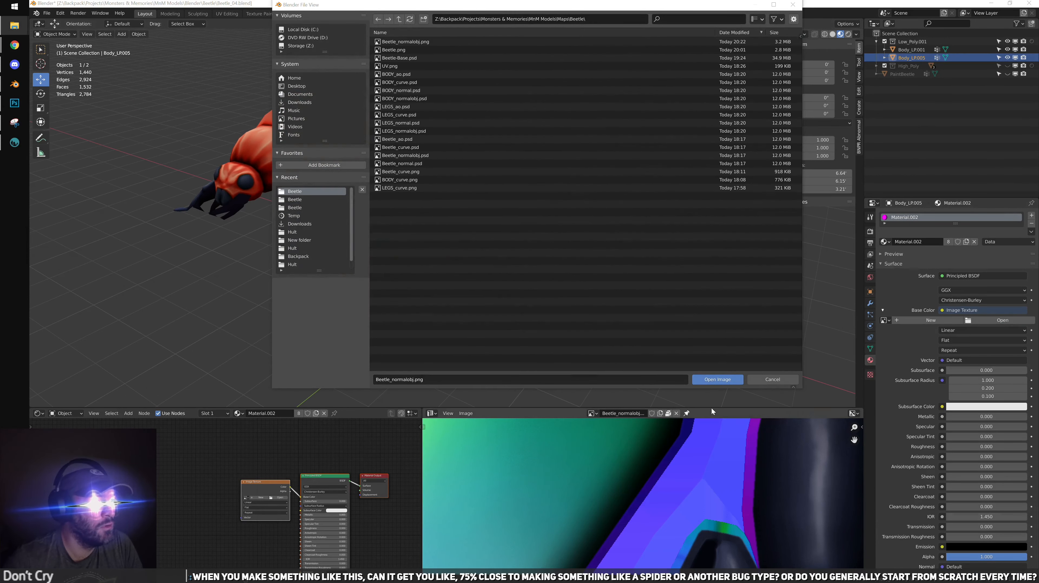
click(723, 381)
scroll(556, 230, up, 4)
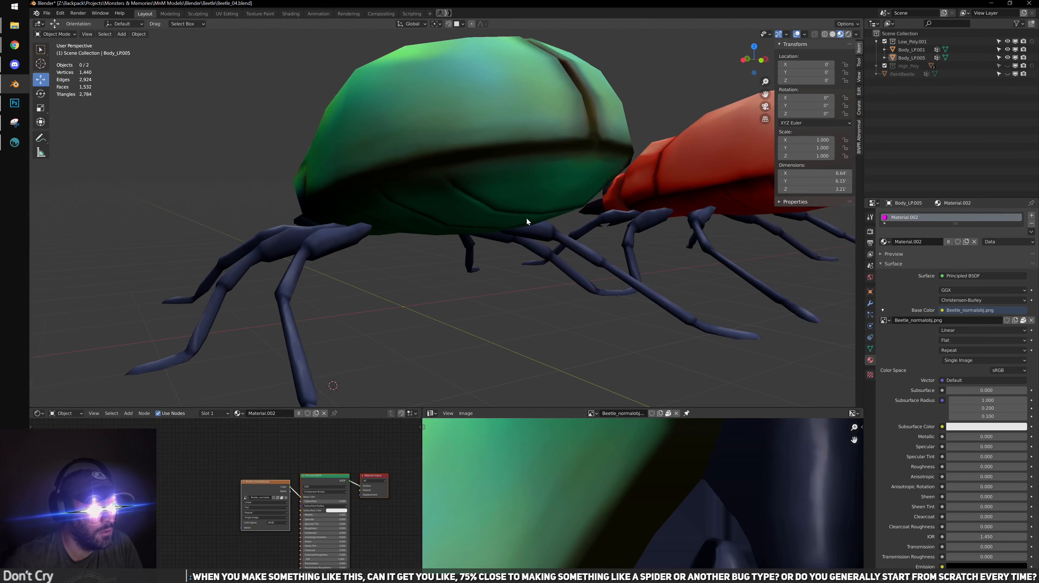
middle_drag(544, 179, 684, 196)
Inspect the green beetle's vertex normals in the Abnormal normal editor and leave the editor
click(684, 196)
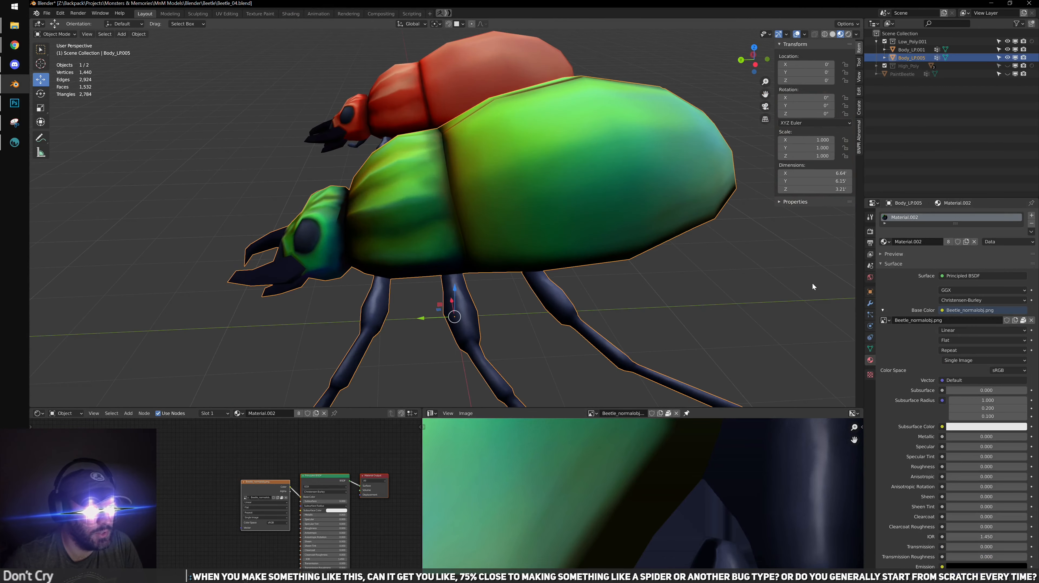
key(Tab)
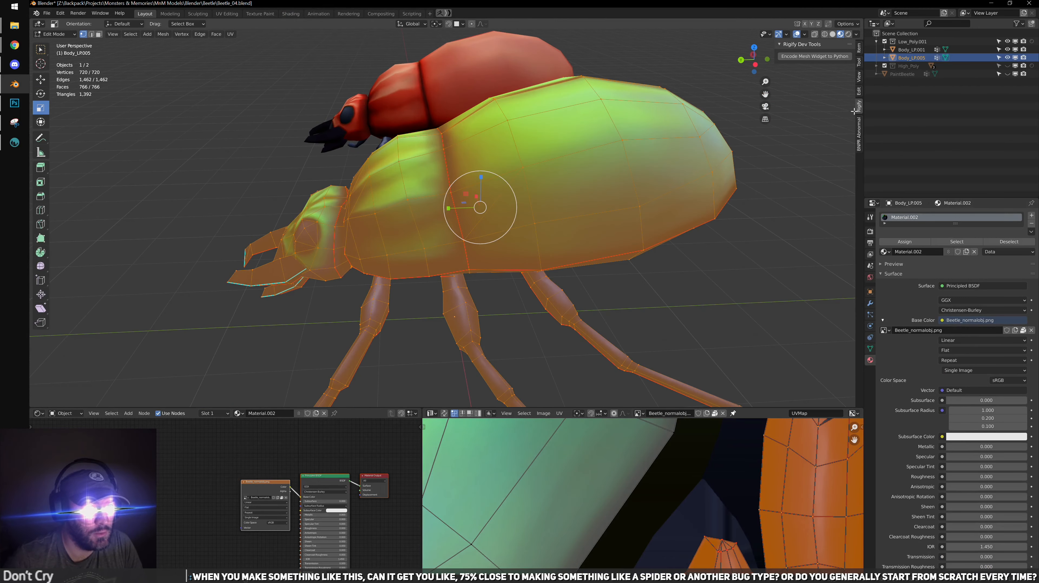
click(859, 132)
click(828, 66)
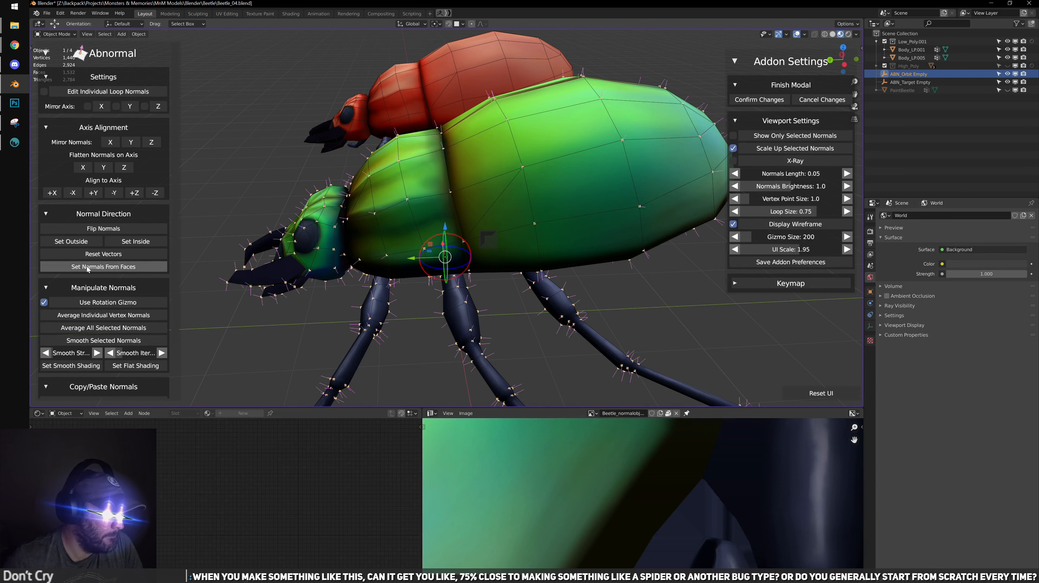
key(Escape)
click(697, 289)
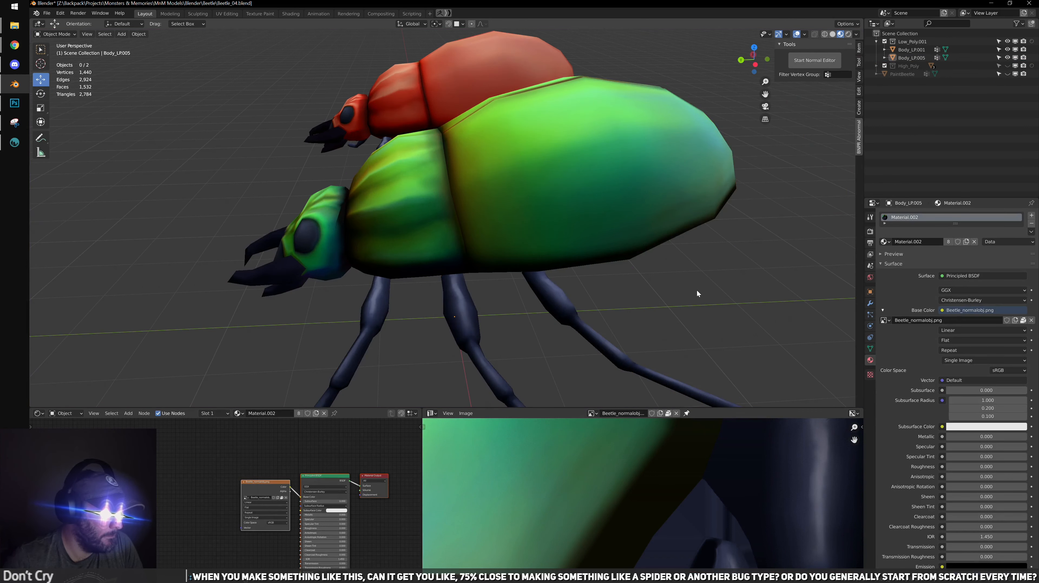
scroll(697, 289, down, 2)
middle_drag(697, 289, 522, 250)
scroll(471, 243, up, 3)
scroll(471, 241, down, 4)
scroll(393, 231, up, 2)
scroll(555, 245, up, 2)
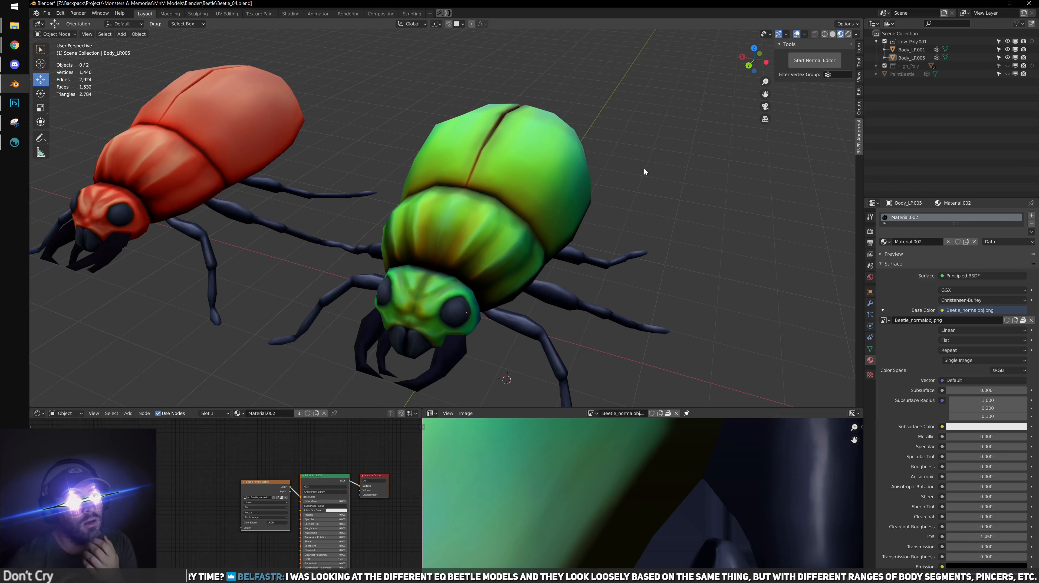
Hide the green beetle's linked body and head geometry in Edit Mode, leaving only the legs and mandibles
shift+middle_drag(484, 321, 527, 247)
click(488, 215)
key(Tab)
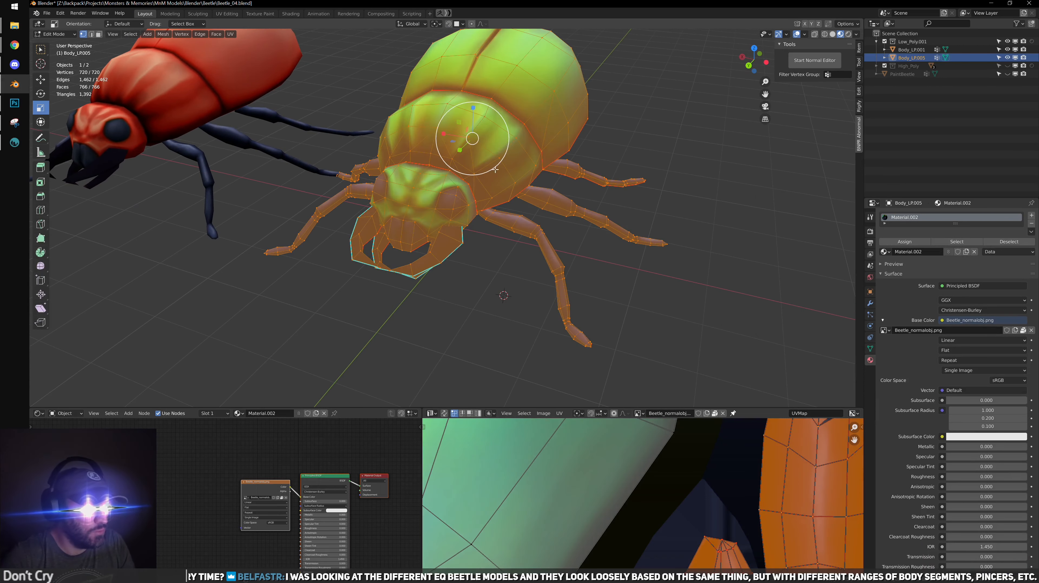
key(ctrl+Tab)
click(591, 149)
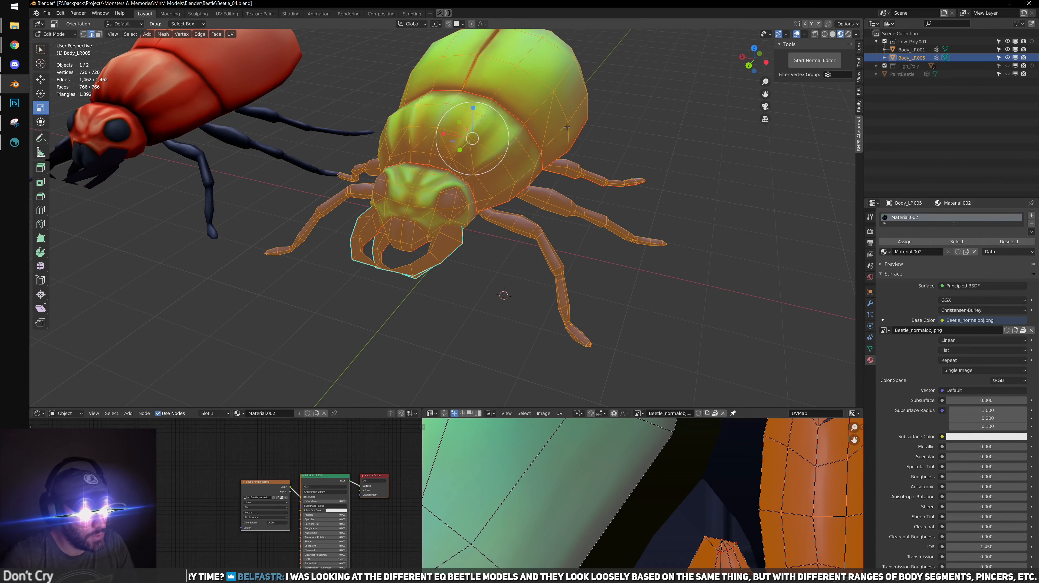
click(530, 128)
key(l)
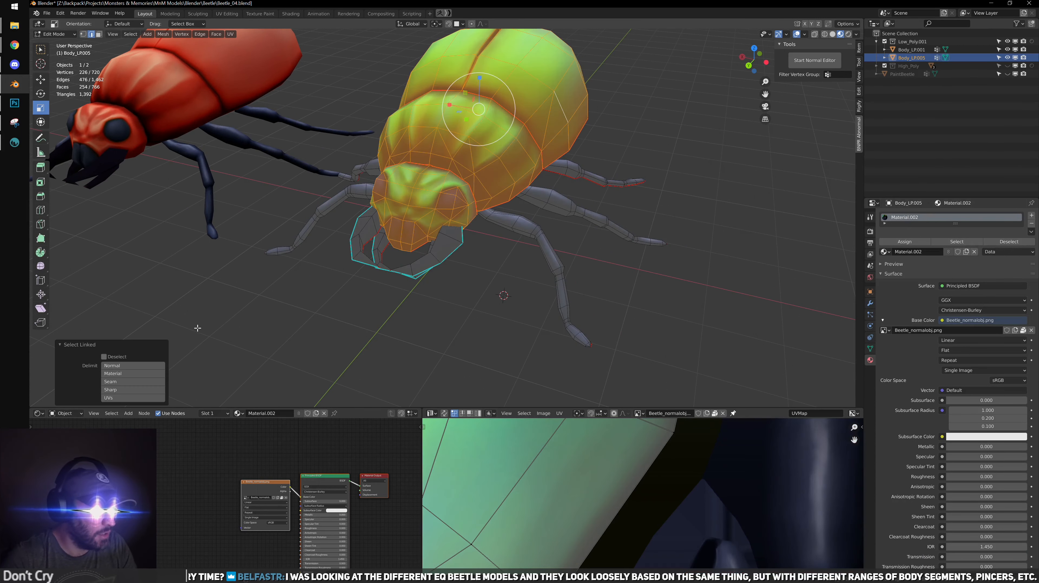
key(h)
Examine the green beetle's separate legs and mandibles from several angles with the viewport overlays turned off
middle_drag(423, 197, 369, 242)
key(Tab)
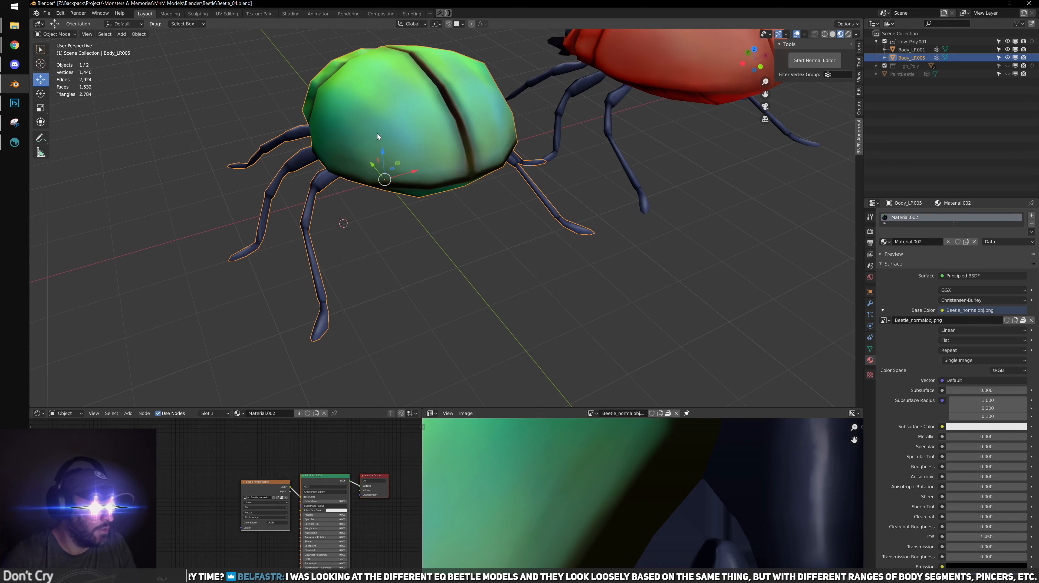
key(Tab)
scroll(506, 269, up, 5)
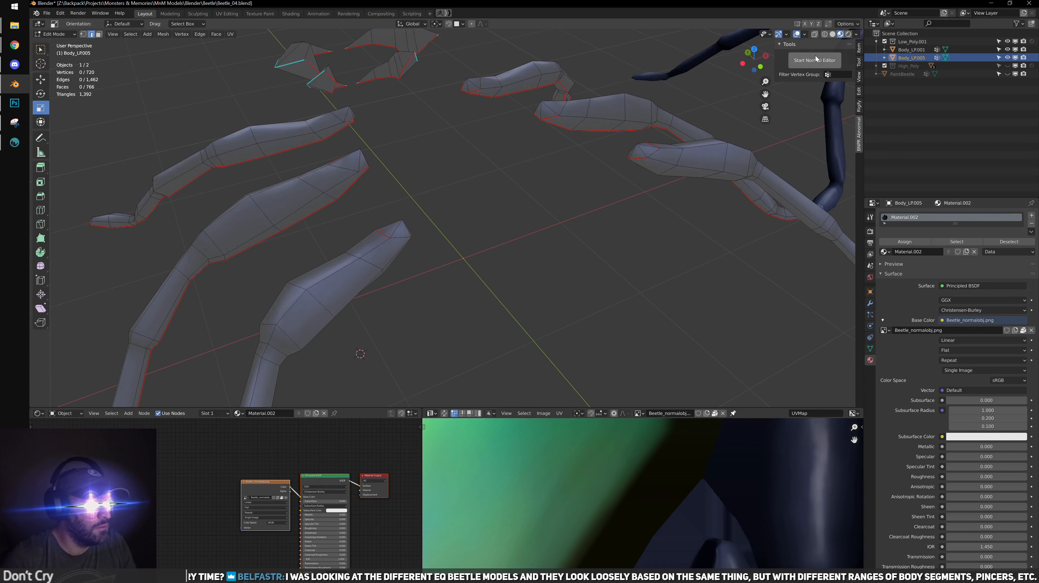
click(796, 34)
middle_drag(489, 165, 466, 212)
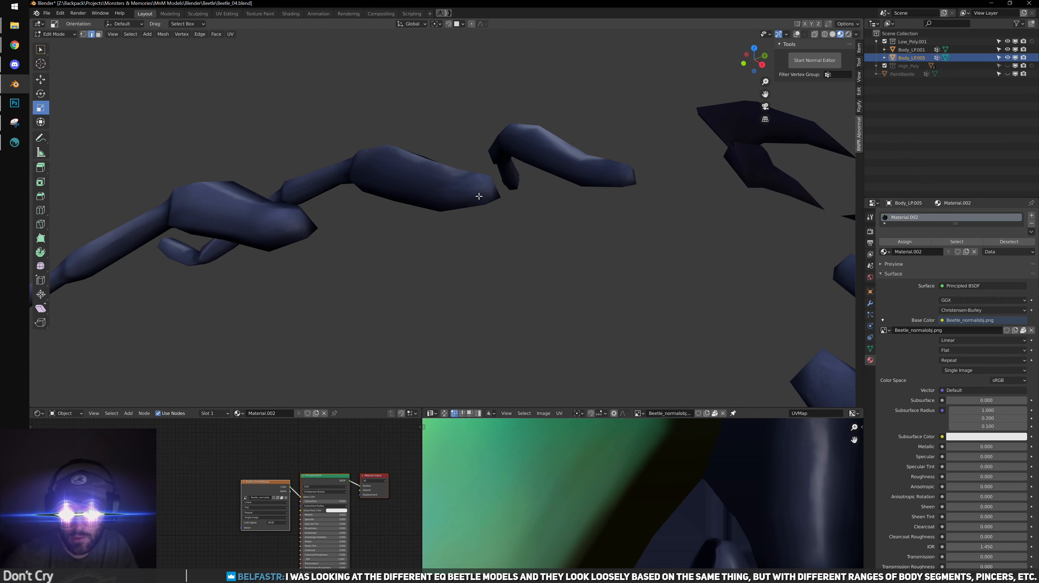
middle_drag(480, 196, 506, 175)
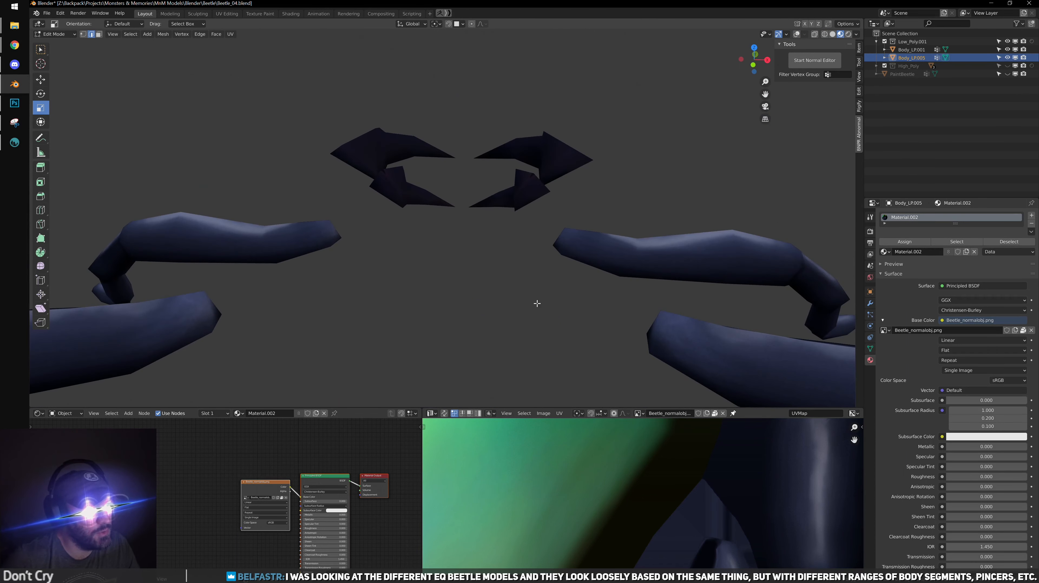
middle_drag(538, 304, 413, 180)
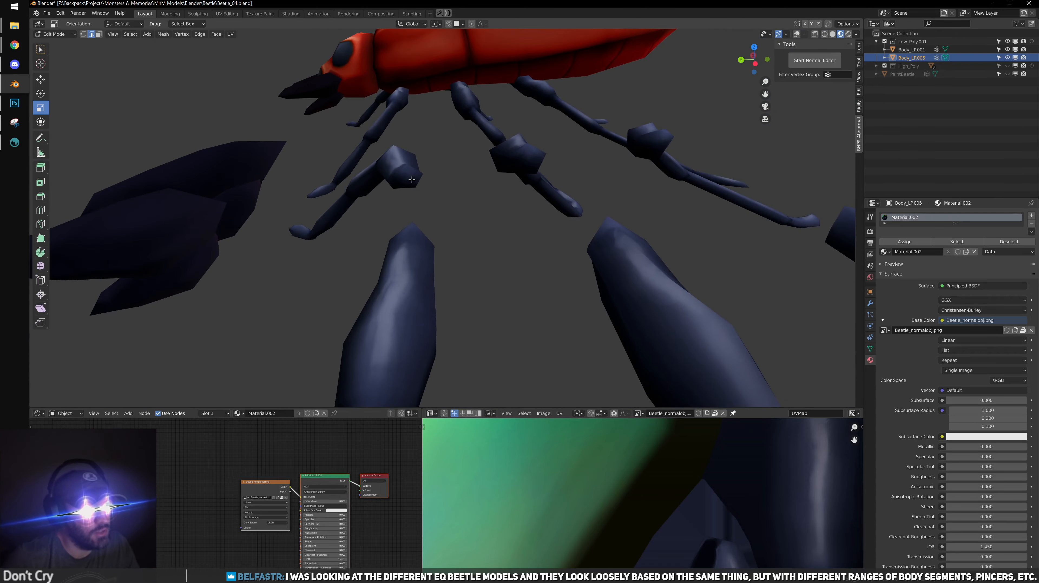
middle_drag(313, 240, 413, 237)
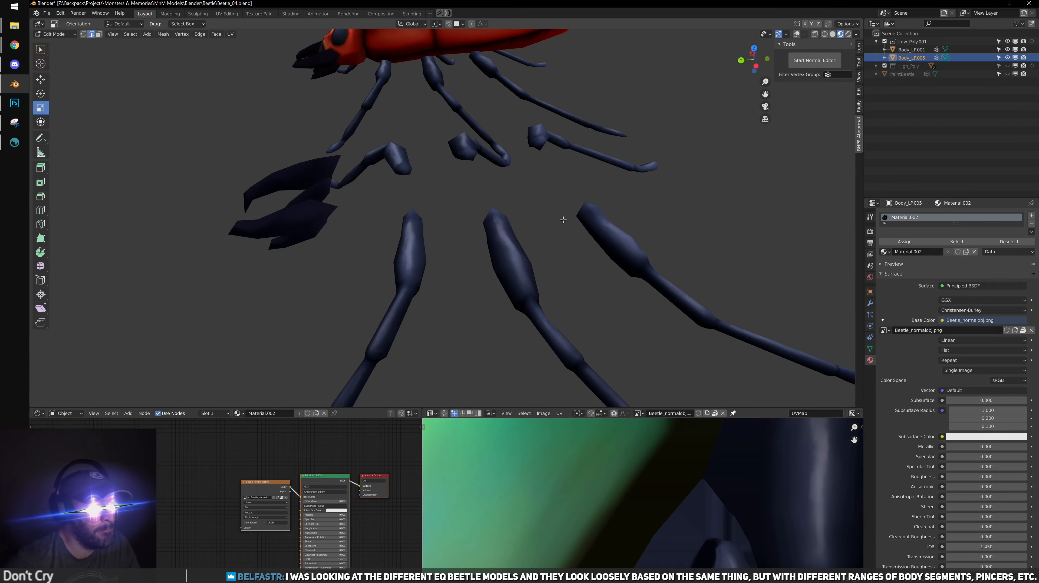
scroll(563, 219, down, 3)
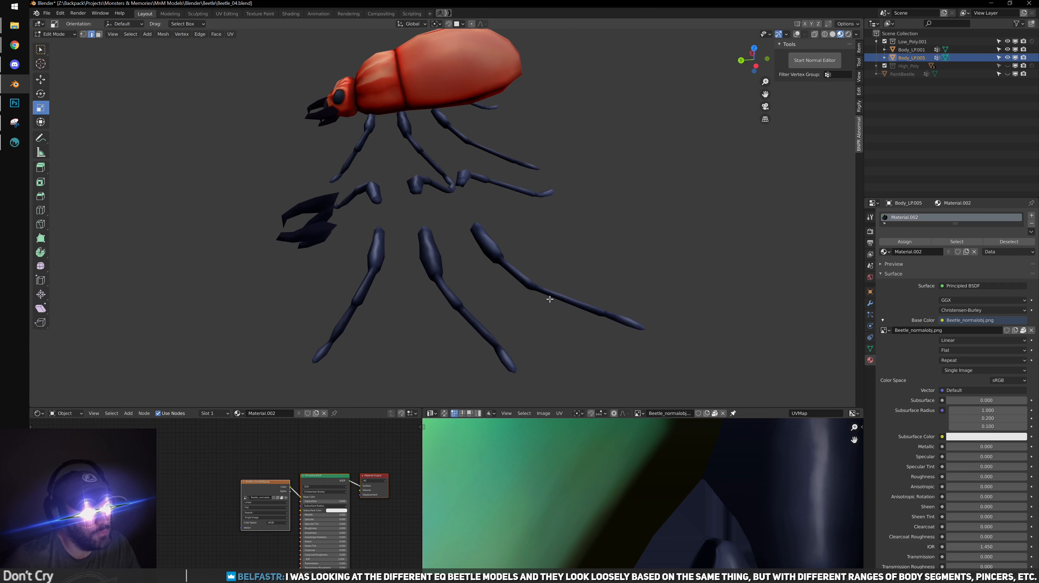
middle_drag(550, 299, 448, 263)
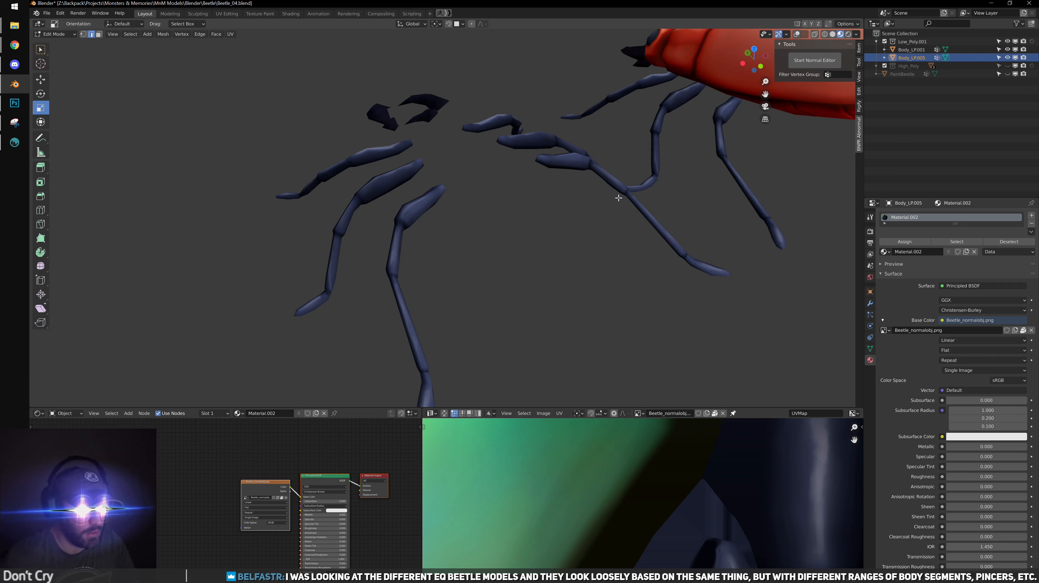
Turn the viewport overlays back on, reveal the hidden body geometry and return to Object Mode
click(797, 34)
middle_drag(484, 199, 280, 203)
key(Tab)
scroll(569, 196, up, 5)
scroll(280, 204, down, 4)
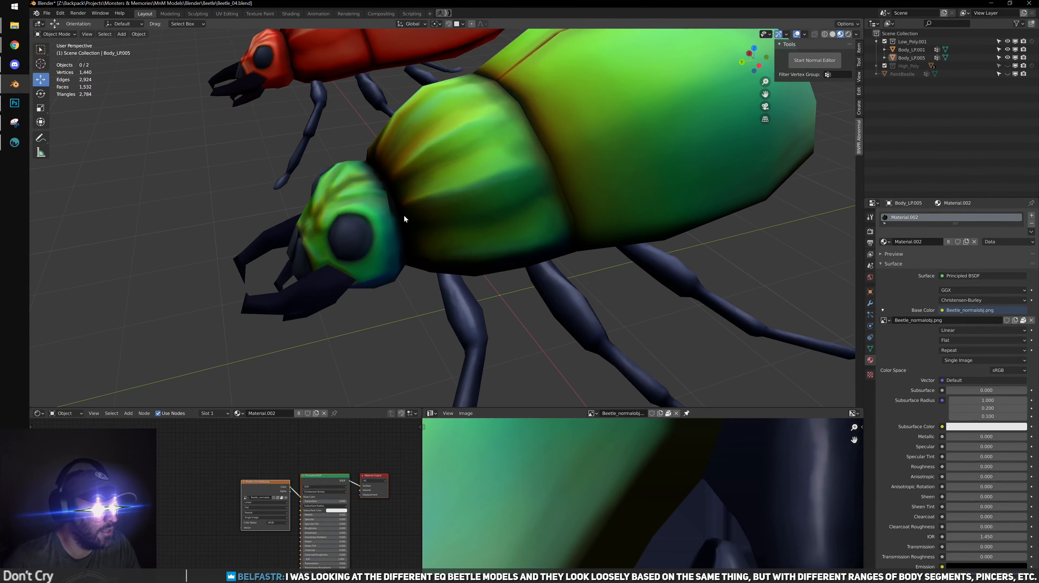
Deselect the green beetle's head and move the thorax and abdomen backward, away from the head and legs
key(Tab)
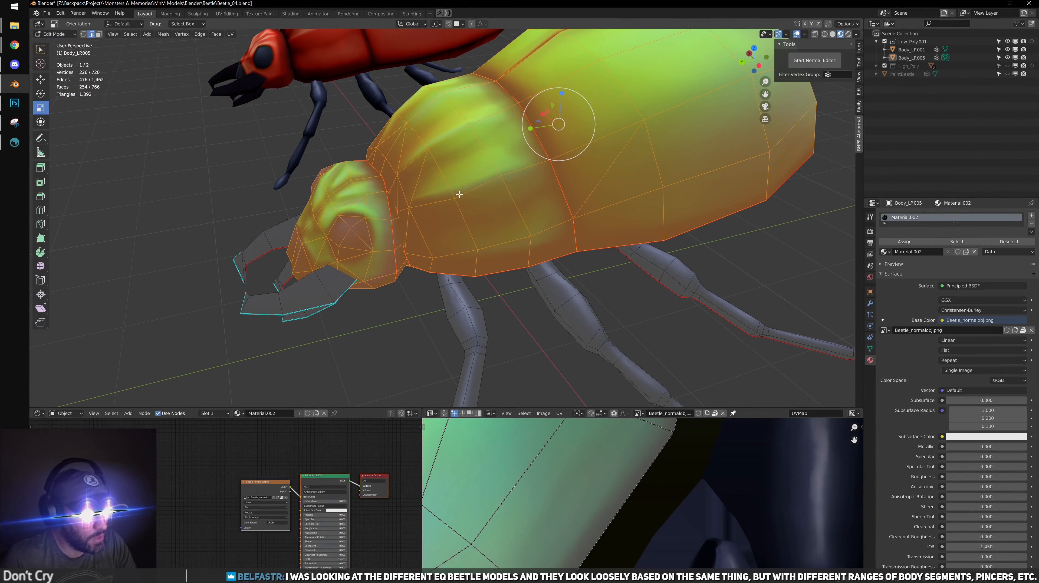
key(shift+l)
key(g)
drag(569, 121, 636, 109)
middle_drag(462, 221, 419, 218)
key(Tab)
scroll(424, 192, down, 5)
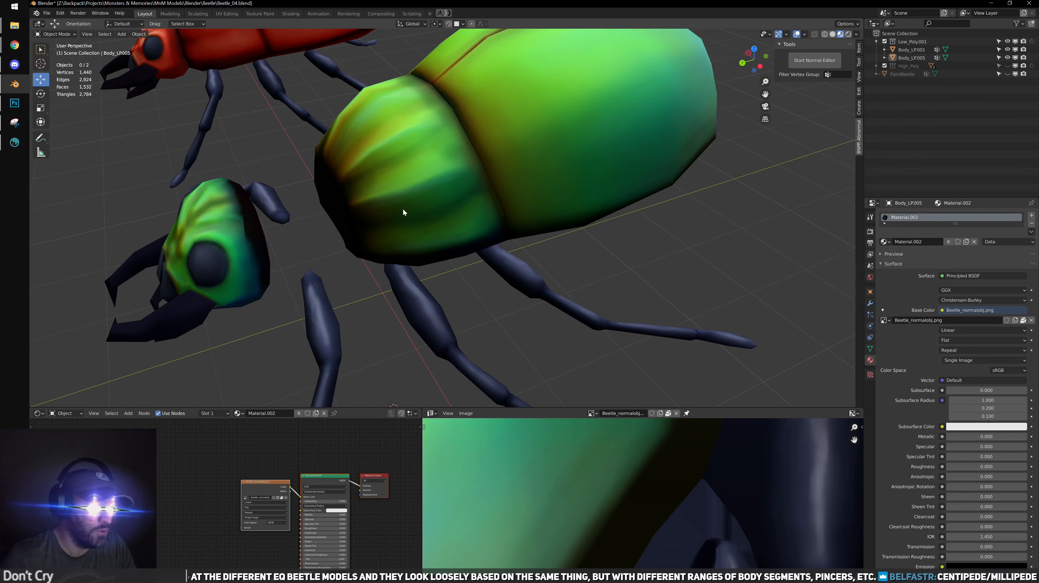
shift+middle_drag(468, 242, 512, 234)
key(Tab)
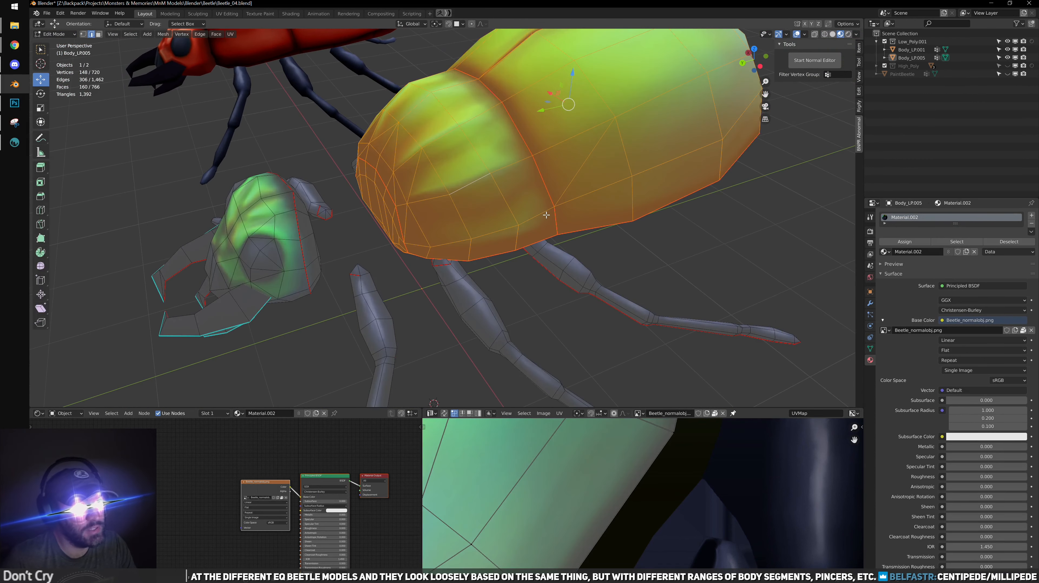
Put the green beetle's thorax and abdomen back in place and return to Object Mode with nothing selected
scroll(546, 214, down, 3)
key(Tab)
scroll(643, 232, down, 3)
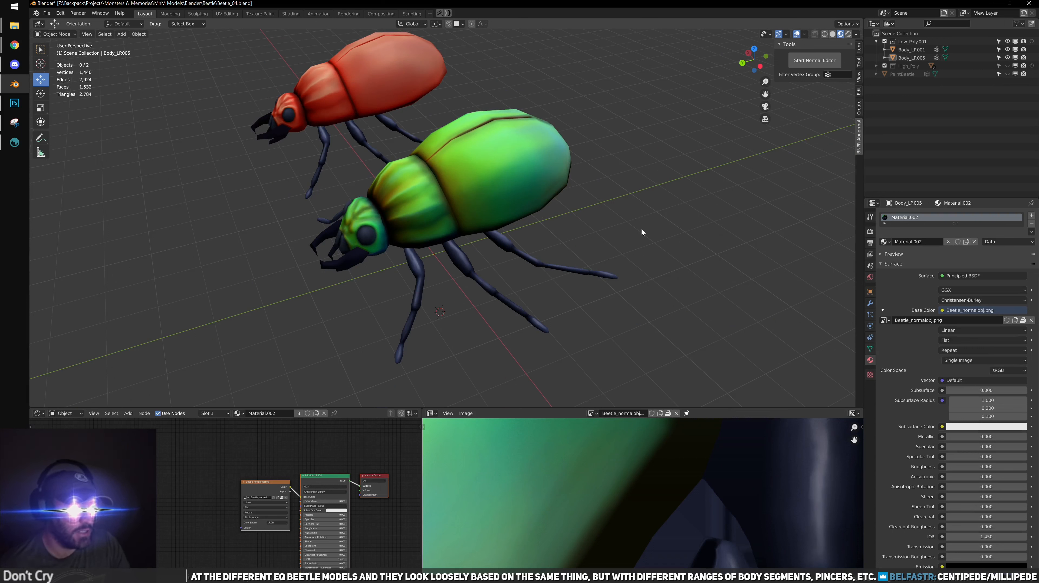
scroll(594, 216, up, 2)
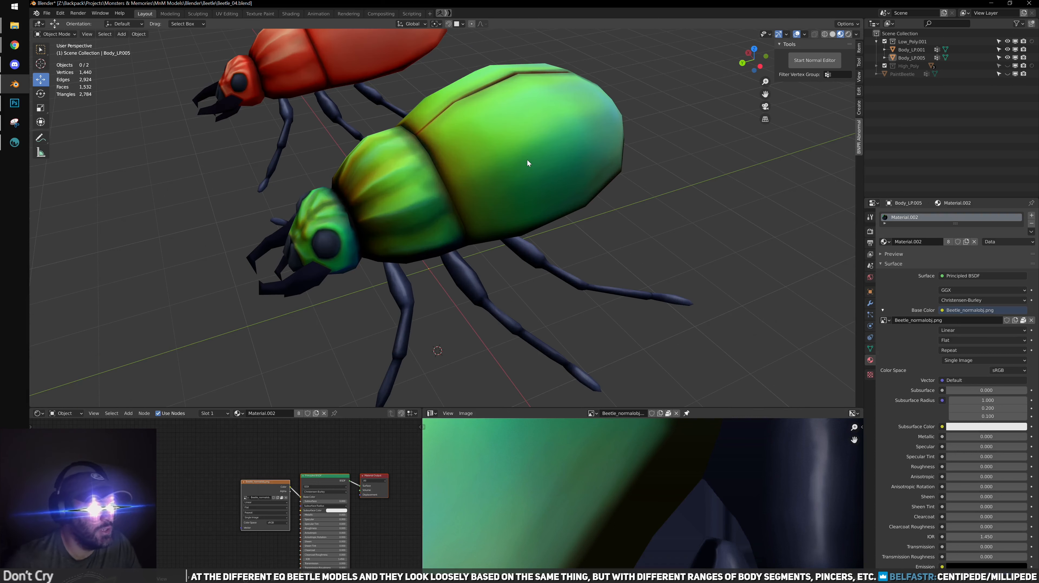
middle_drag(570, 186, 514, 287)
click(513, 287)
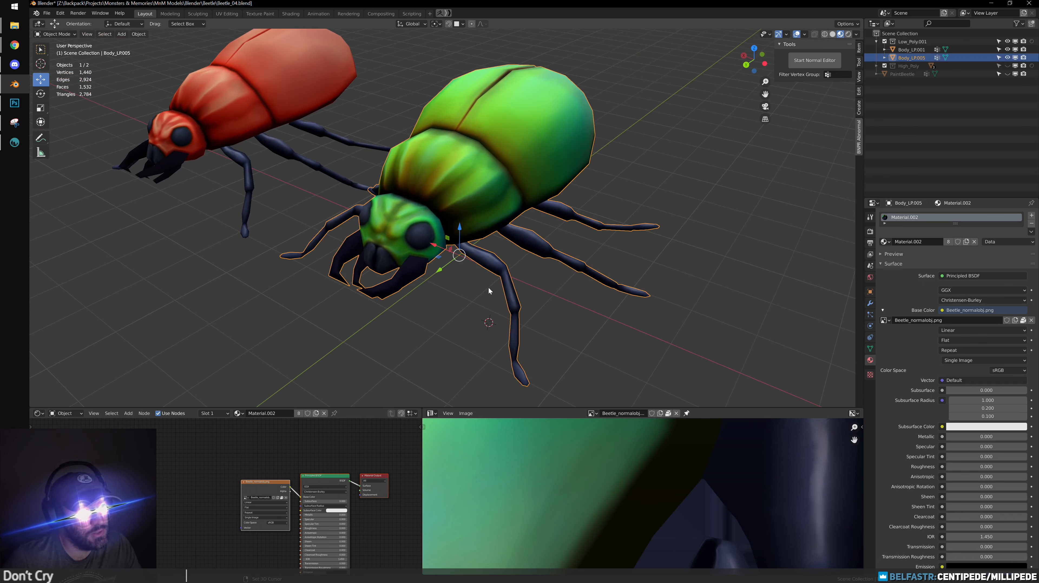
click(628, 324)
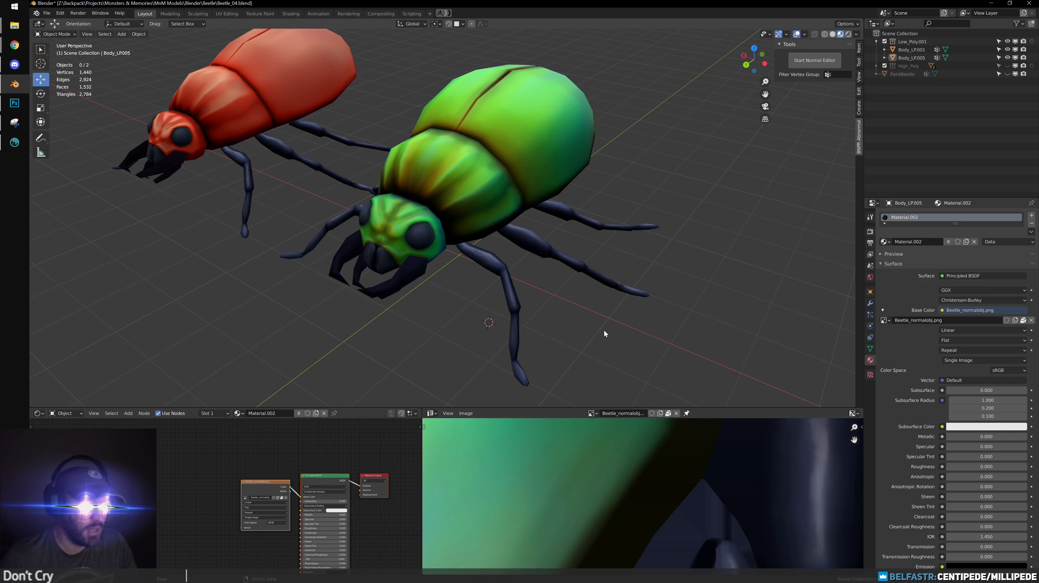
Inspect the green beetle's separate mesh parts in Edit Mode and return to Object Mode
middle_drag(604, 331, 472, 253)
scroll(492, 305, up, 3)
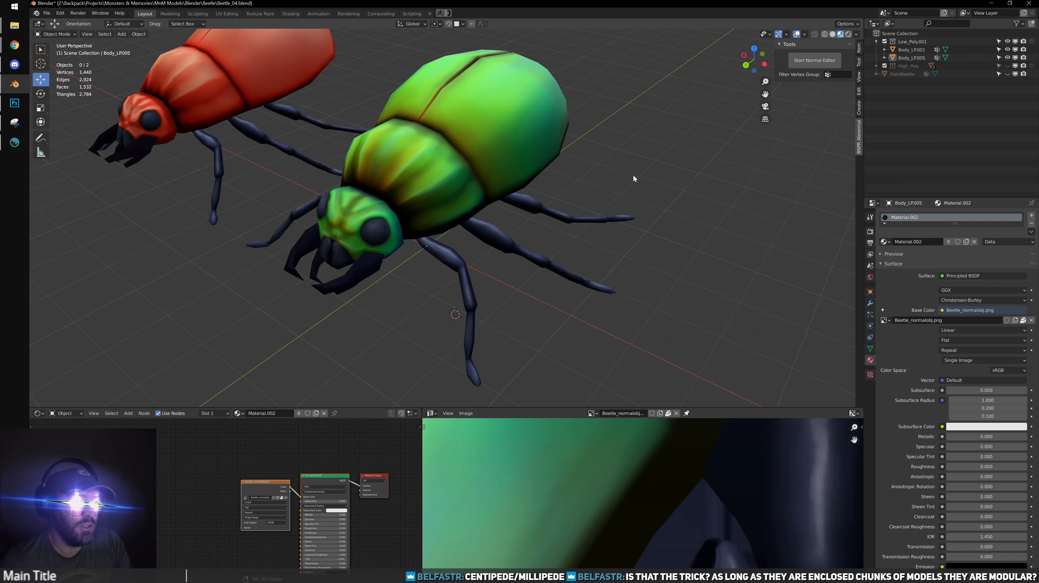
scroll(633, 175, up, 4)
click(560, 250)
key(Tab)
scroll(555, 244, up, 1)
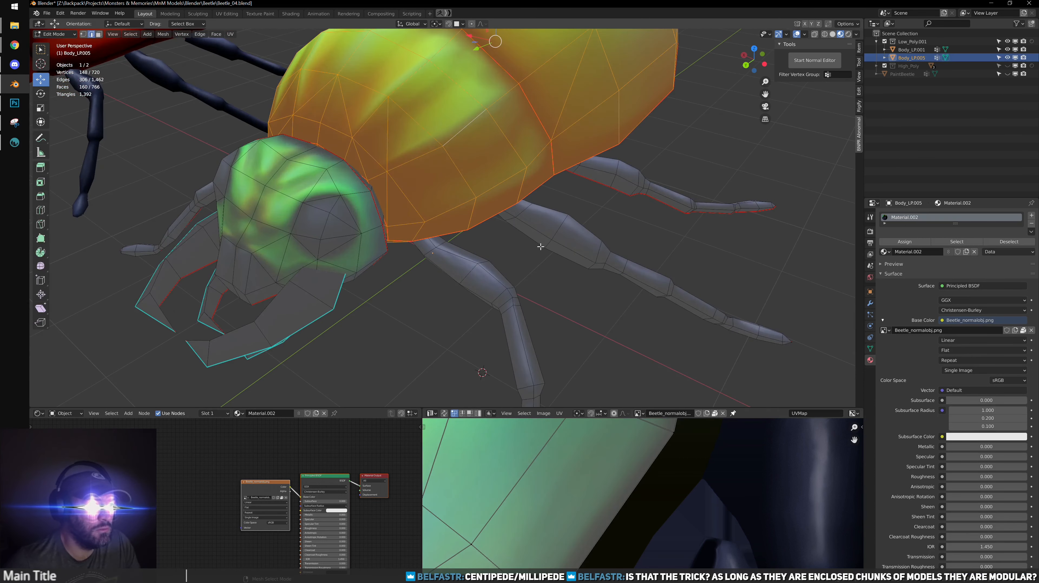
scroll(552, 241, down, 5)
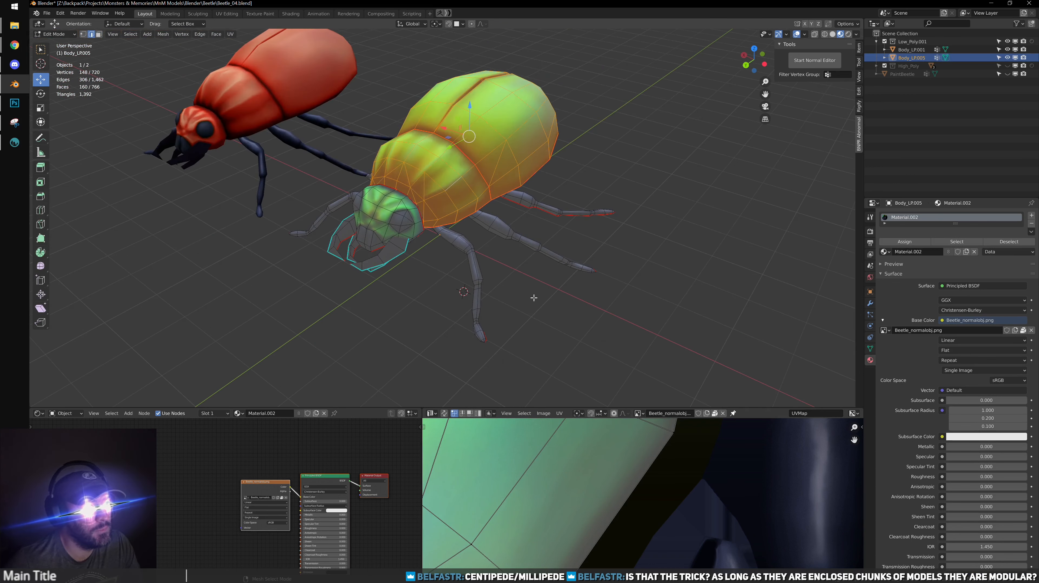
scroll(533, 298, up, 3)
key(Tab)
Examine the green beetle's underside up close, where the legs meet the body
middle_drag(552, 286, 441, 233)
scroll(445, 221, up, 2)
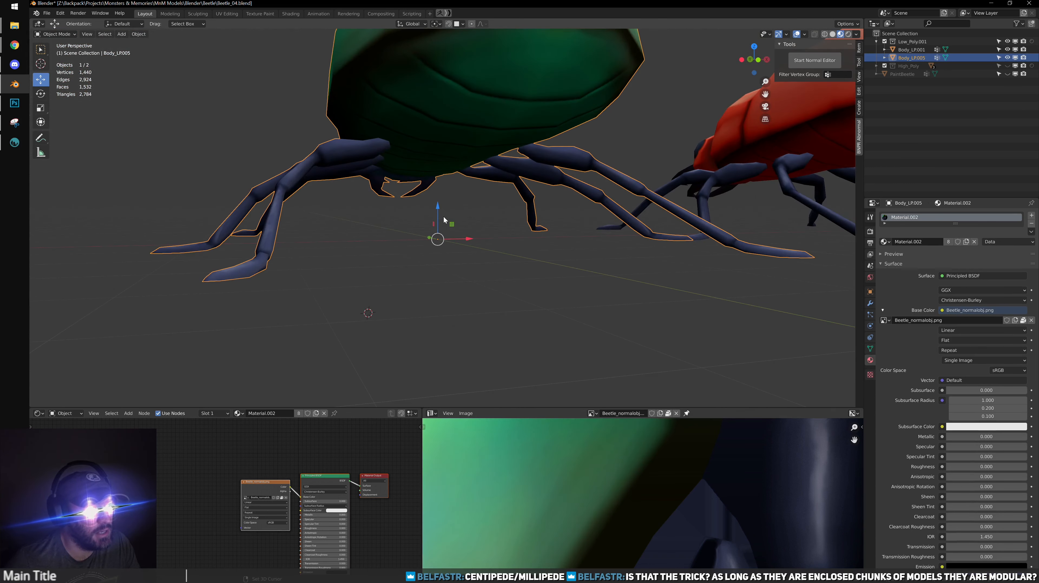
shift+middle_drag(538, 183, 435, 218)
middle_drag(435, 219, 463, 231)
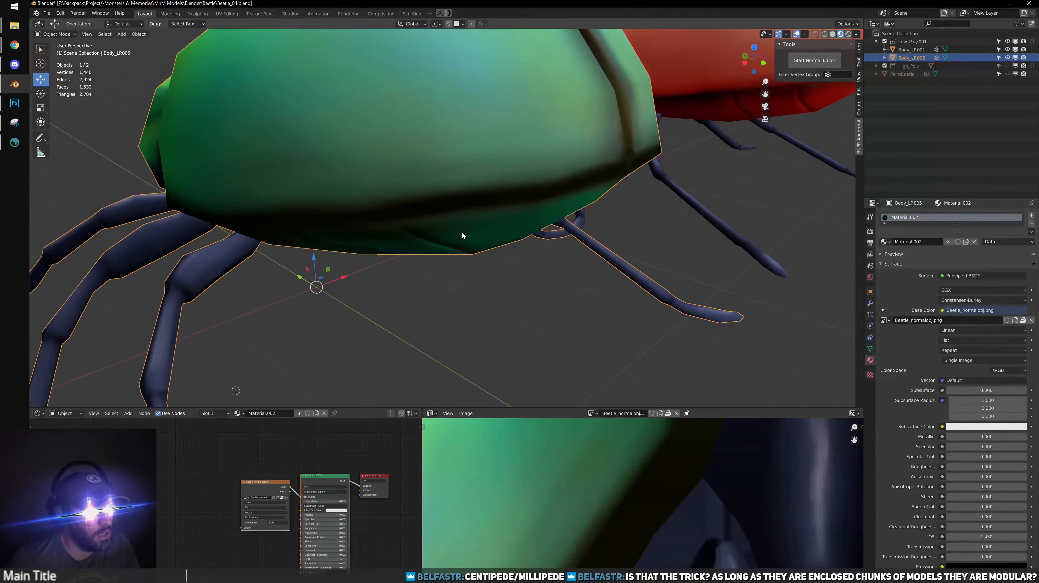
scroll(476, 247, up, 4)
shift+middle_drag(352, 192, 522, 256)
scroll(588, 253, down, 4)
scroll(540, 214, up, 3)
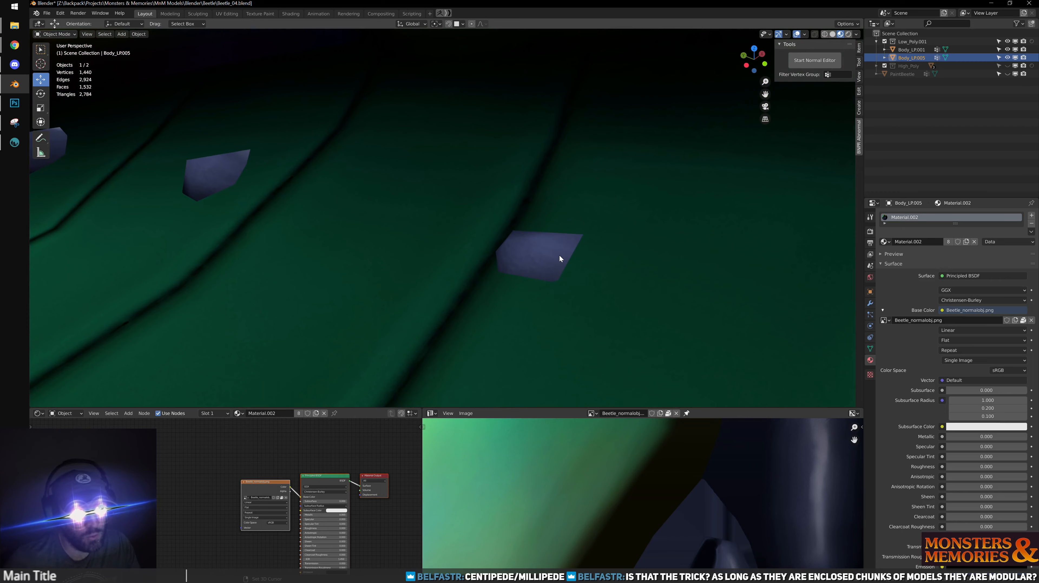
scroll(576, 258, down, 3)
middle_drag(577, 258, 592, 219)
scroll(519, 195, down, 5)
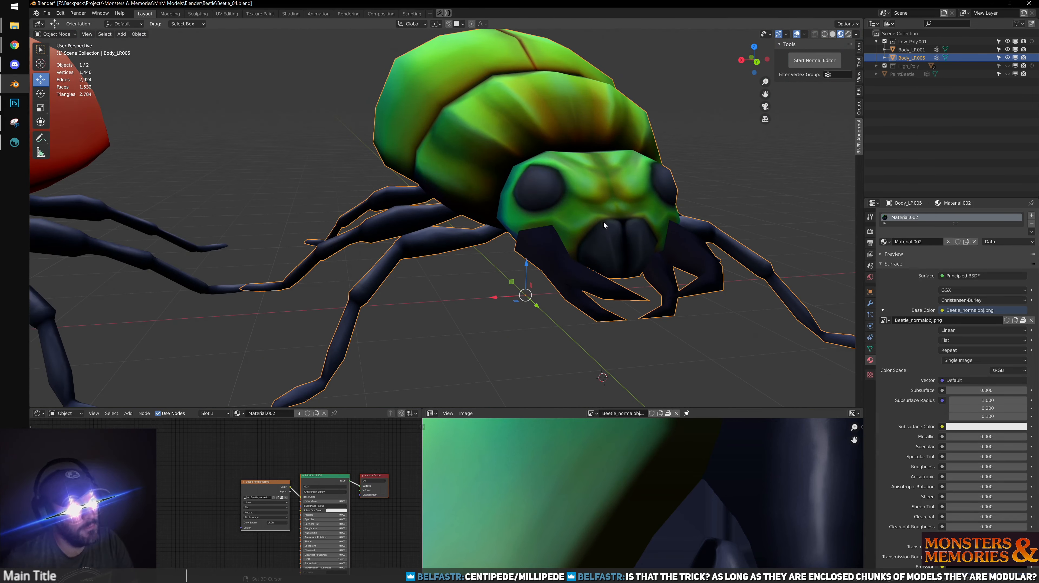
Examine the assembled green beetle from the front, rear and side, and deselect it
middle_drag(723, 203, 601, 213)
middle_drag(483, 245, 495, 216)
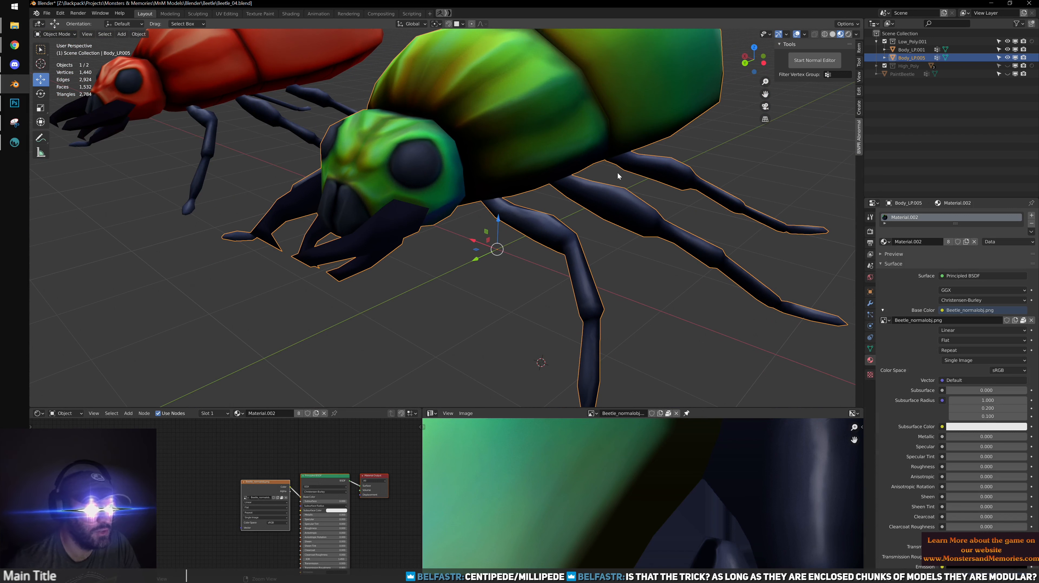
shift+middle_drag(617, 172, 554, 187)
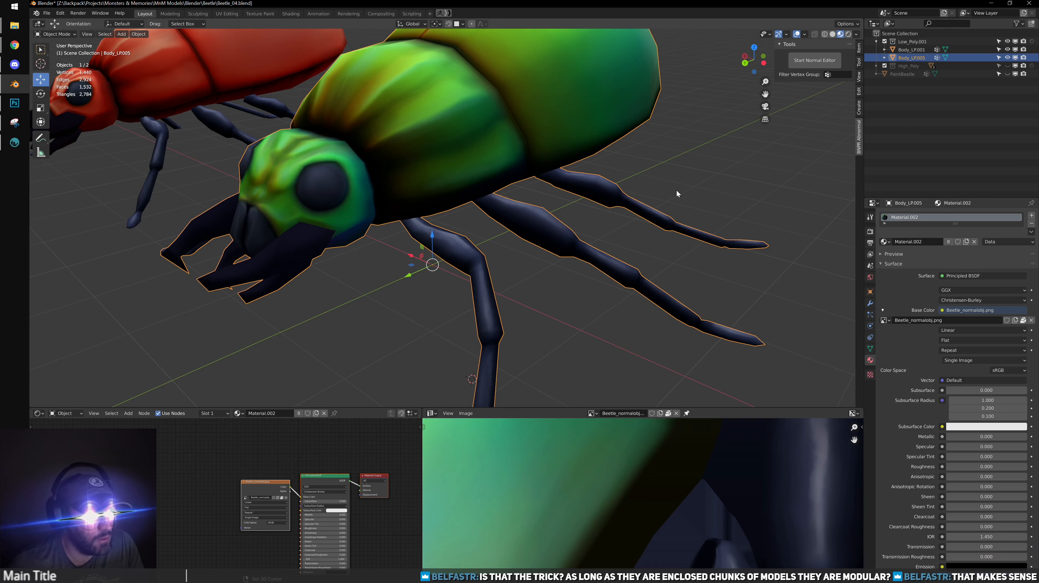
middle_drag(676, 189, 456, 241)
click(451, 263)
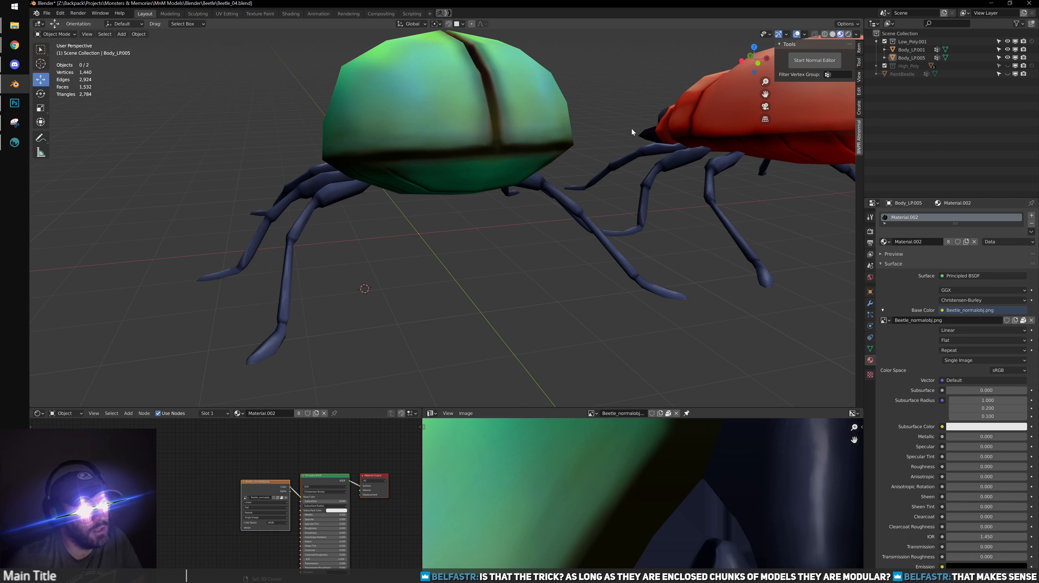
shift+middle_drag(534, 104, 484, 147)
scroll(502, 152, up, 2)
scroll(503, 155, down, 5)
scroll(612, 149, down, 3)
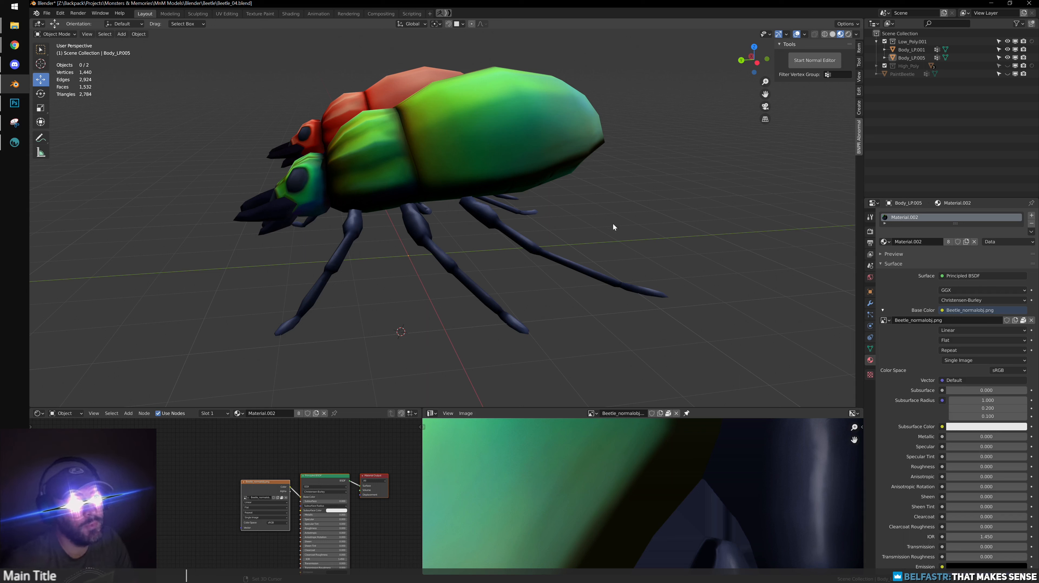
alt+drag(364, 154, 437, 199)
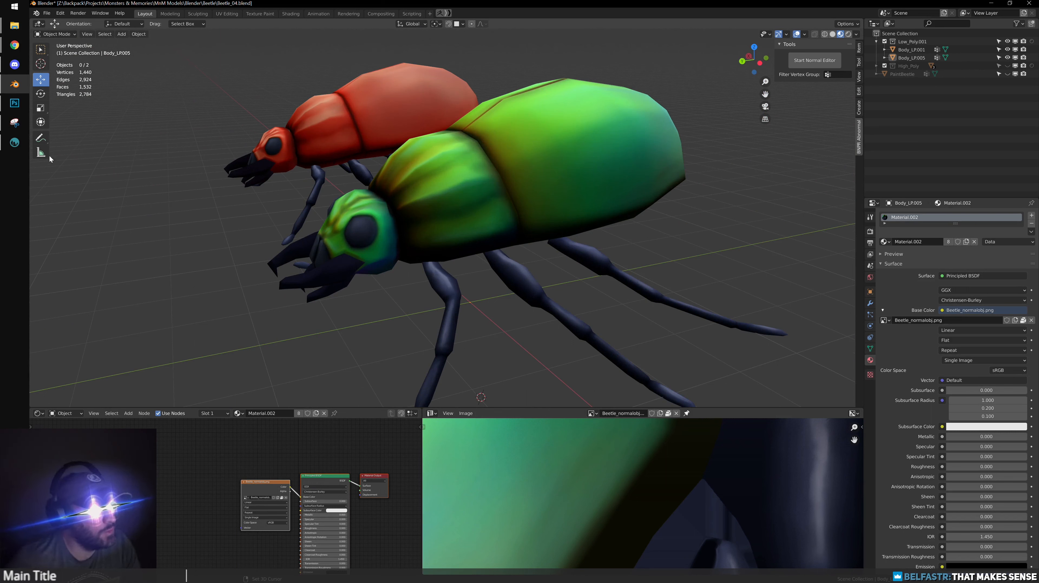
Switch to 3DCoat and examine the exploded beetle's separated body, head, mandibles and legs
click(15, 142)
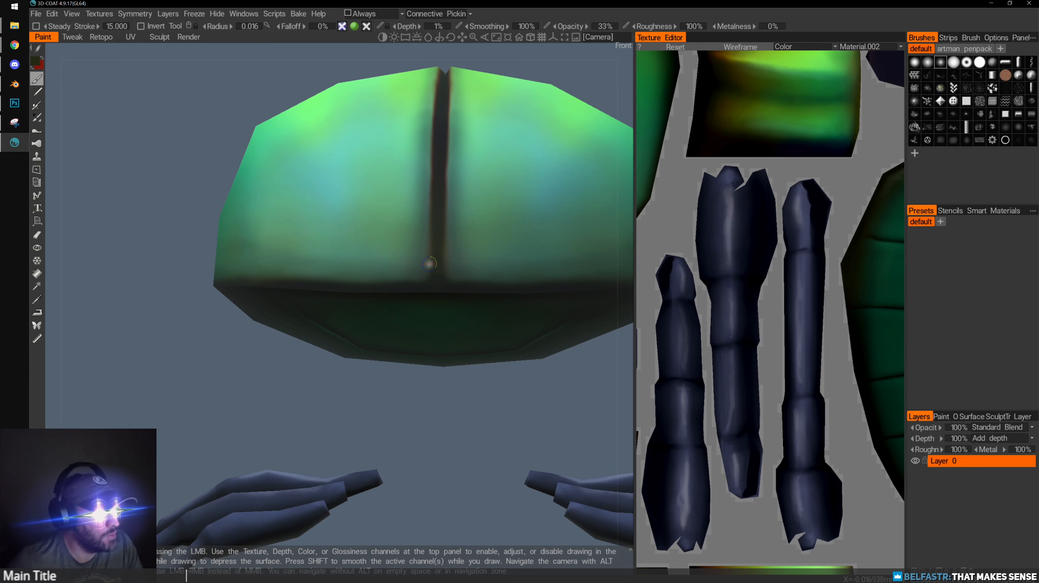
alt+drag(430, 263, 462, 277)
alt+right_drag(462, 276, 320, 251)
alt+drag(320, 250, 322, 279)
alt+middle_drag(447, 317, 323, 301)
alt+drag(392, 229, 416, 196)
alt+middle_drag(416, 196, 171, 300)
alt+drag(371, 290, 286, 245)
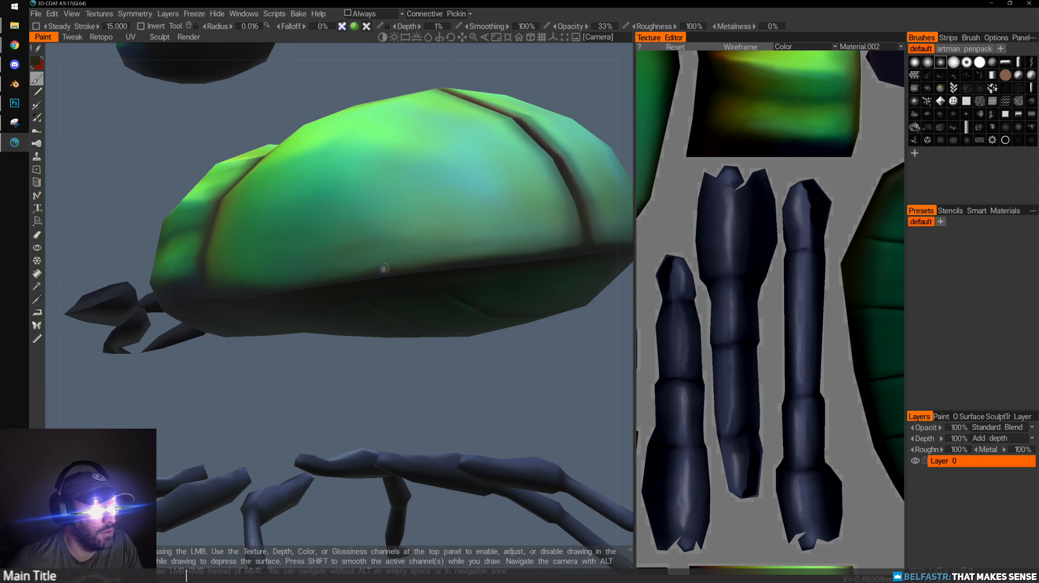
alt+right_drag(568, 249, 410, 258)
alt+drag(354, 260, 379, 245)
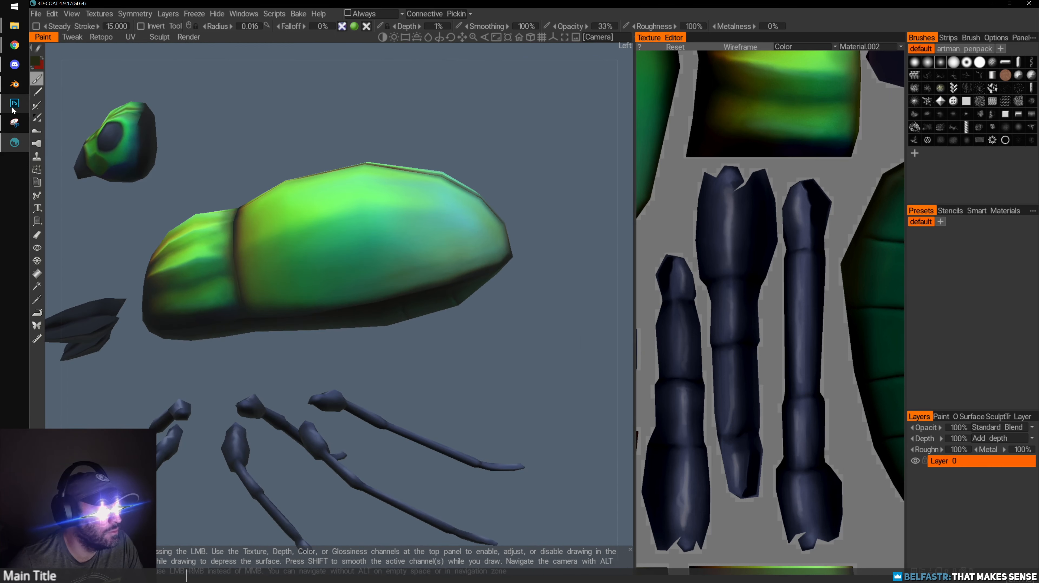
Switch to Blender and move the green beetle's linked thorax and abdomen away from its head in Edit Mode
click(15, 83)
scroll(390, 264, up, 5)
shift+middle_drag(296, 286, 436, 247)
click(437, 247)
key(Tab)
key(ctrl+l)
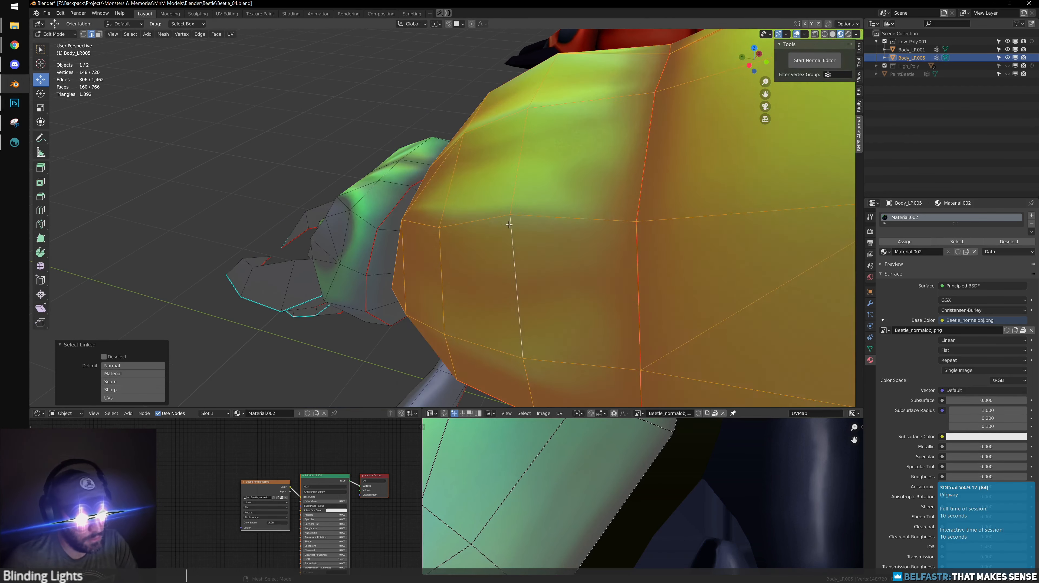
scroll(540, 241, down, 6)
drag(547, 207, 633, 223)
Examine the exposed rear face of the head in Object Mode and restore the body to its original position
key(Tab)
scroll(417, 202, up, 7)
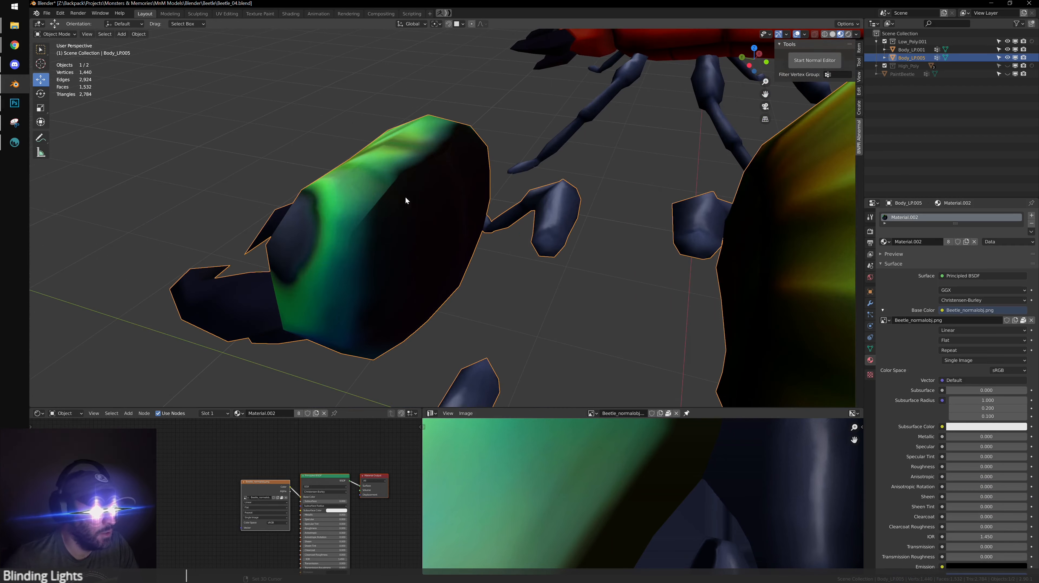
alt+drag(405, 197, 385, 188)
scroll(302, 223, down, 2)
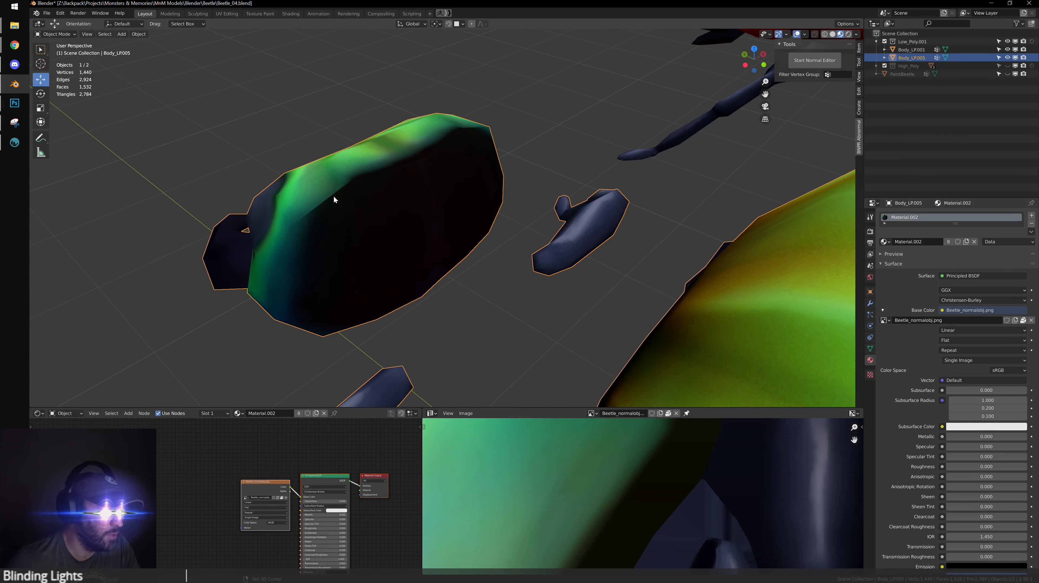
scroll(351, 198, down, 3)
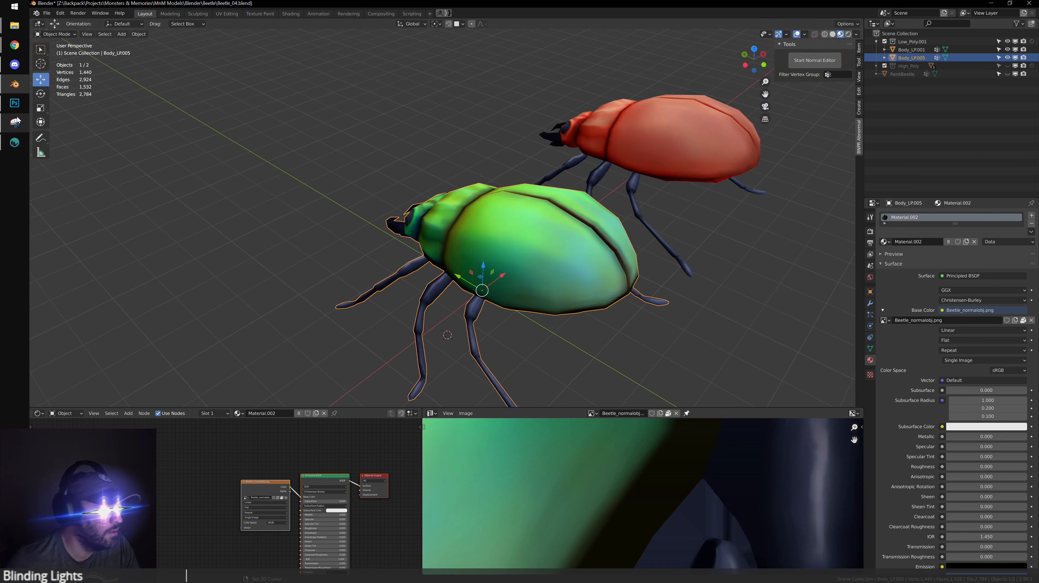
Switch back to 3DCoat by way of Photoshop and orient the exploded model so the detached head's rear face is visible
click(15, 102)
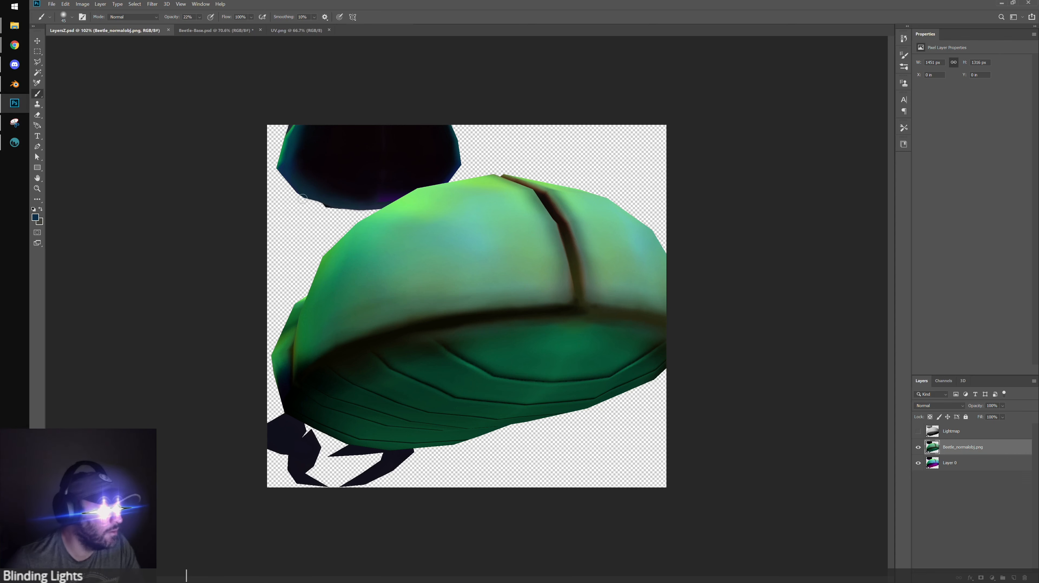
click(14, 143)
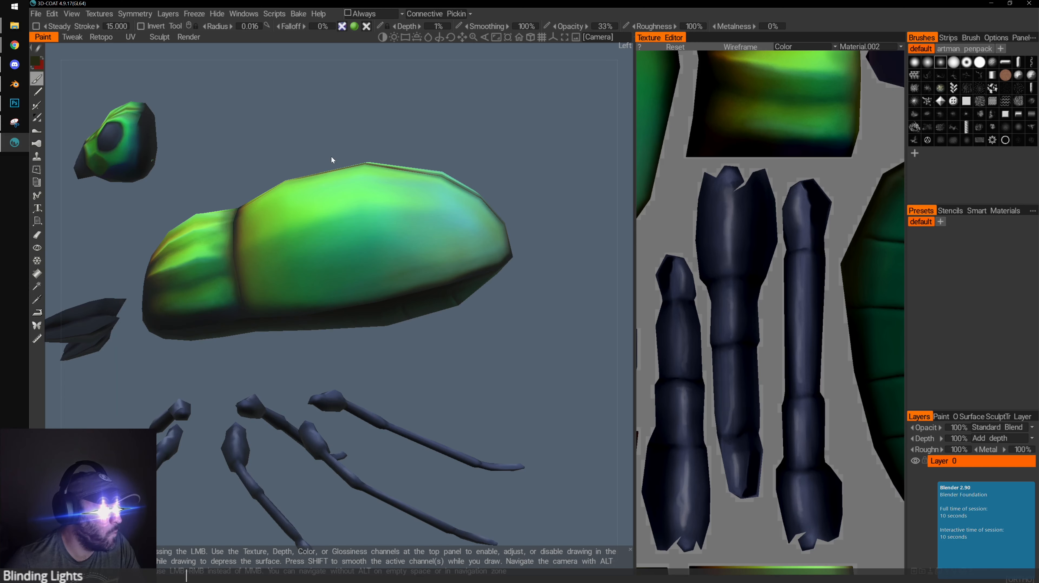
drag(402, 293, 351, 292)
middle_drag(351, 292, 403, 275)
mouse_move(403, 275)
mouse_down()
mouse_move(426, 281)
mouse_move(413, 269)
mouse_up()
alt+right_drag(412, 269, 330, 266)
alt+middle_drag(331, 266, 383, 276)
mouse_move(383, 276)
alt+mouse_down()
mouse_move(360, 275)
mouse_move(368, 281)
alt+mouse_up()
alt+middle_drag(440, 396, 331, 220)
alt+right_drag(331, 221, 247, 464)
alt+middle_drag(398, 478, 419, 332)
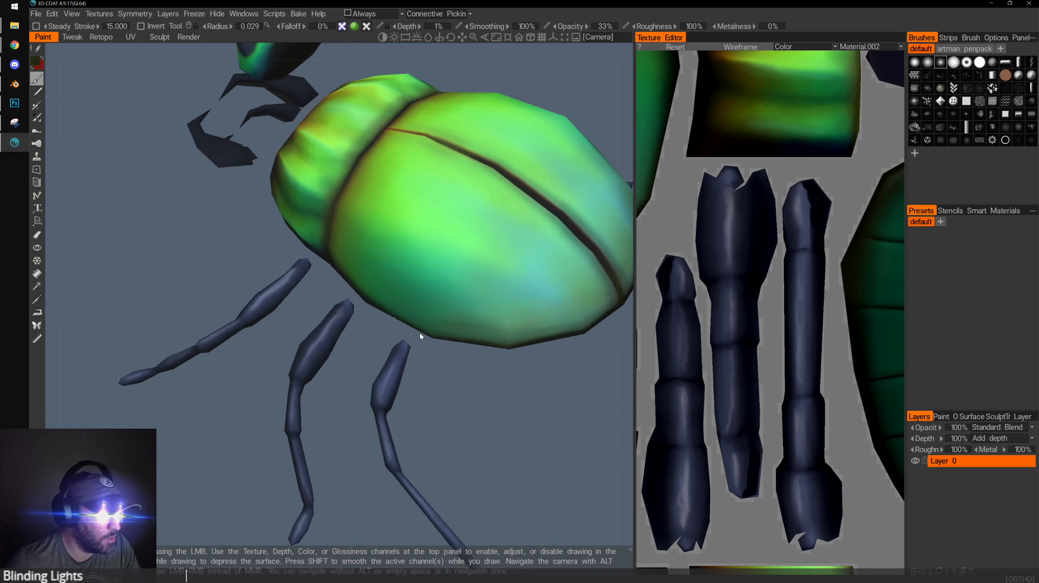
alt+drag(420, 332, 408, 412)
alt+middle_drag(408, 411, 449, 261)
alt+drag(449, 261, 331, 297)
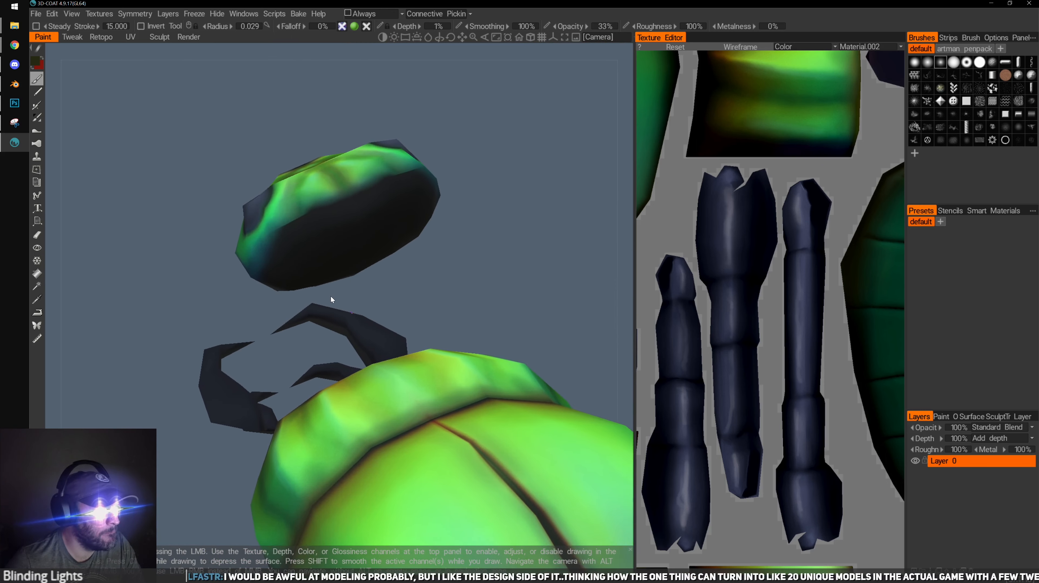
Send the current 3DCoat projection to the external editor and update Layers2.psd in Photoshop with the new view
click(90, 14)
mouse_move(82, 16)
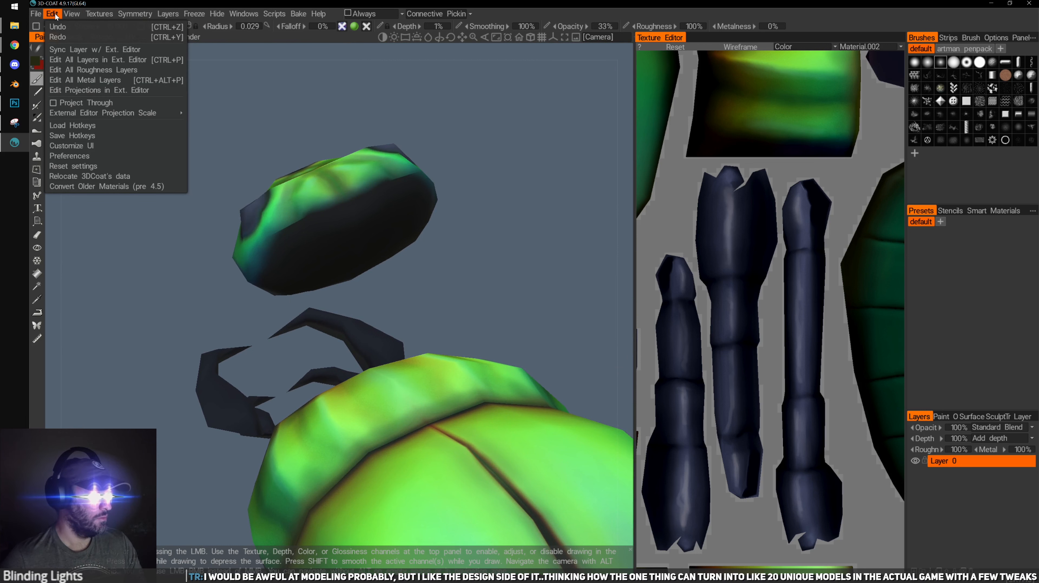
click(18, 105)
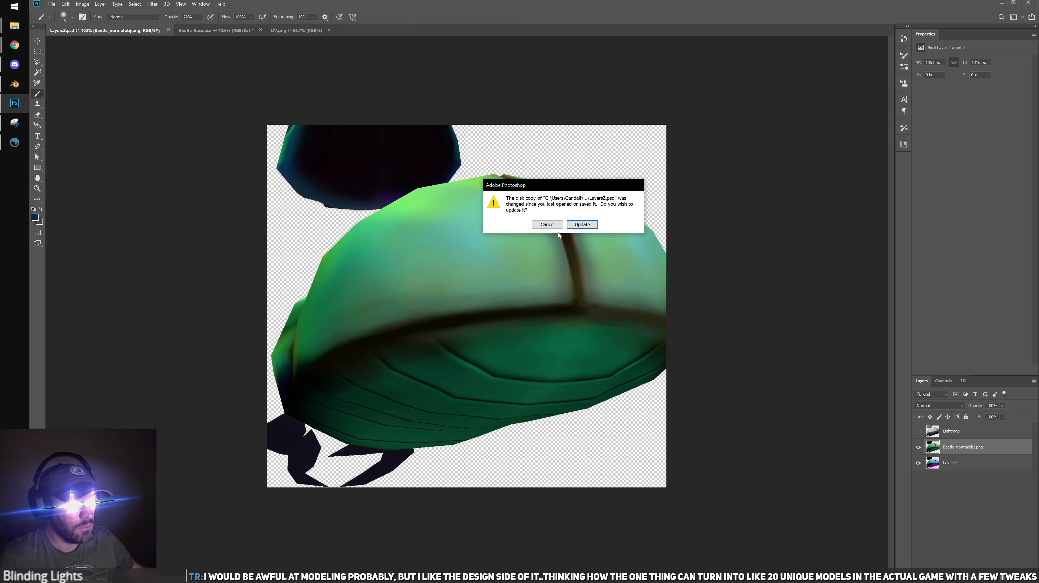
click(577, 225)
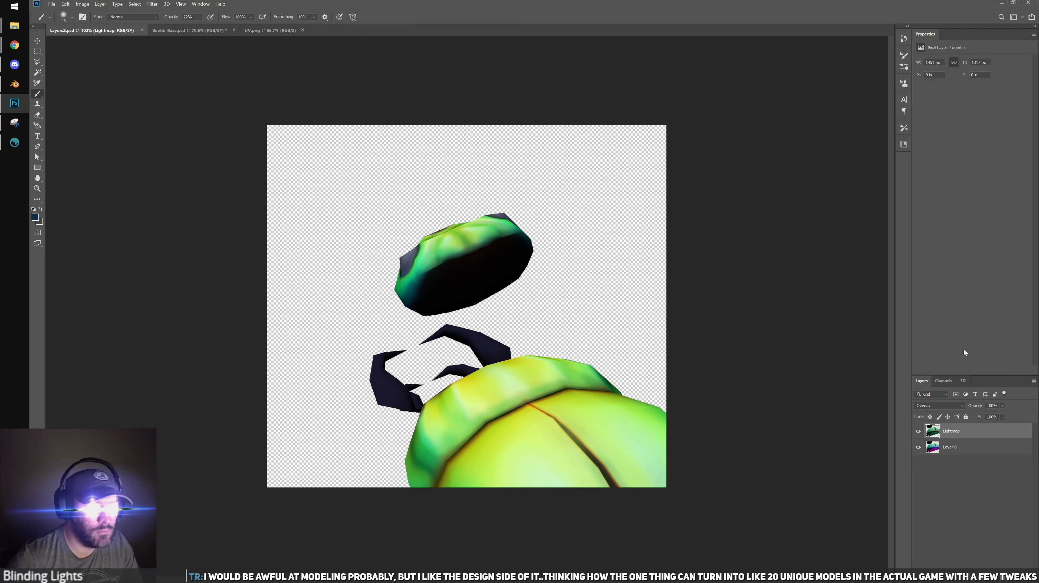
Hide the Lightmap layer and make Layer 0 active for work on the head's rear face
click(920, 432)
click(969, 448)
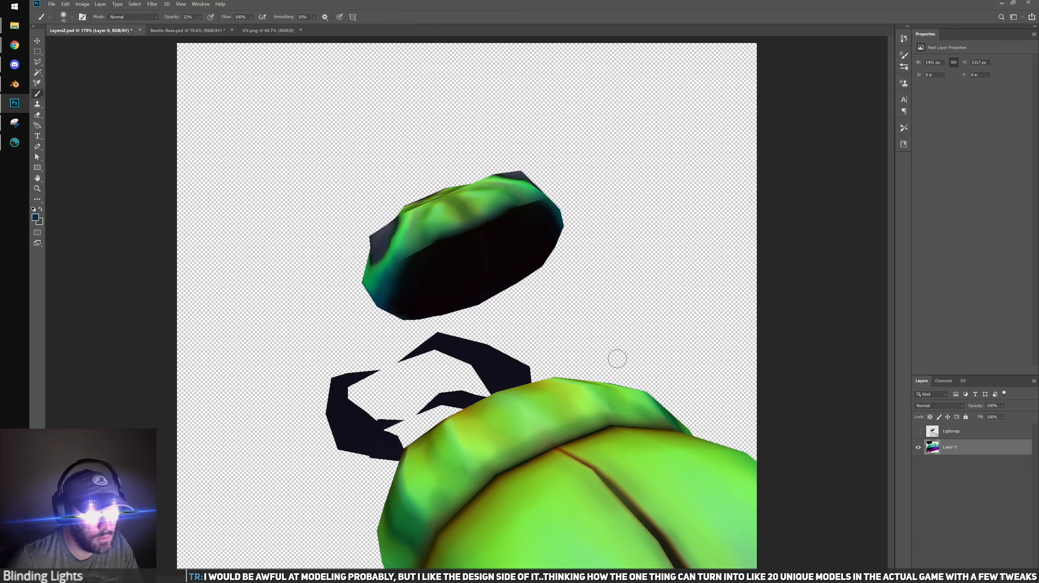
alt+scroll(617, 360, up, 6)
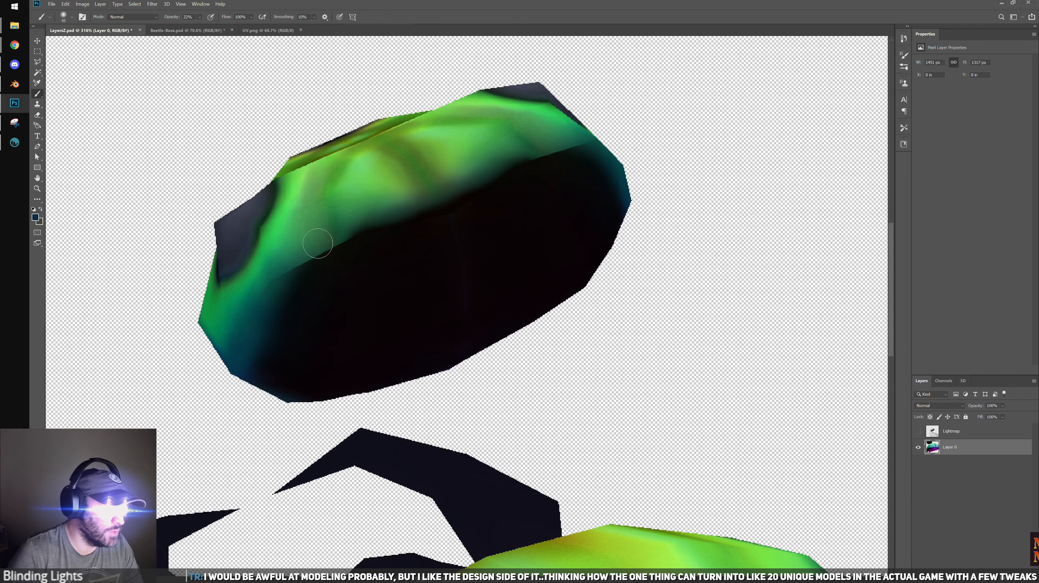
Soften the hard edge between the green rim and dark rear face of the head with the Smudge tool
click(38, 199)
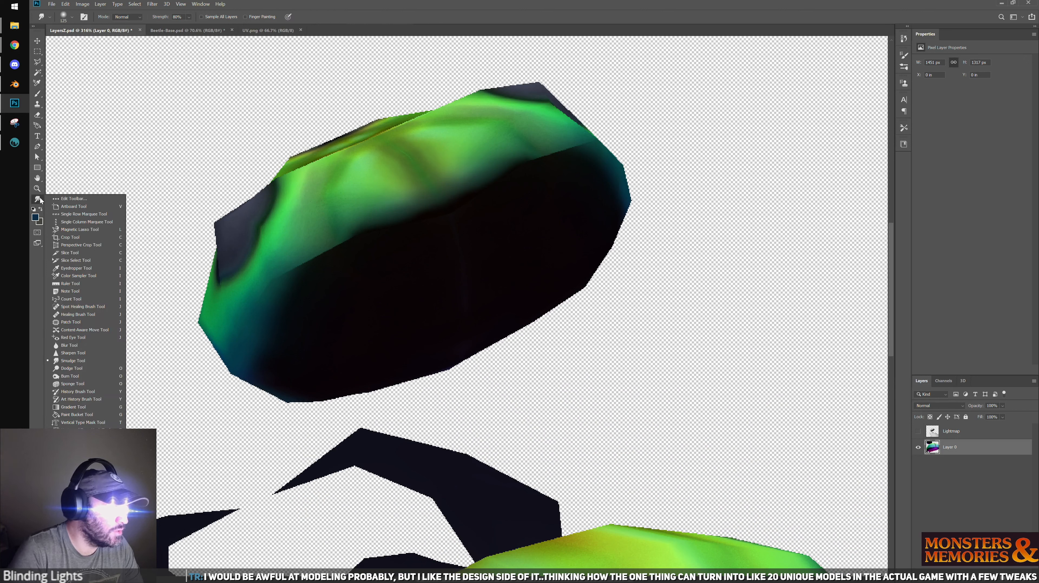
click(317, 246)
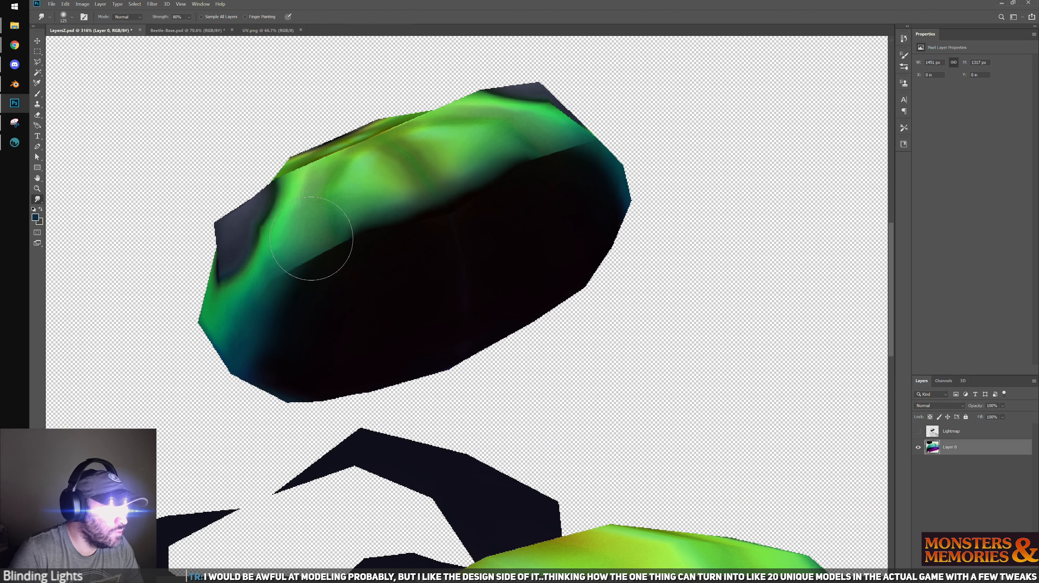
mouse_move(278, 288)
mouse_down()
mouse_move(341, 248)
mouse_move(314, 268)
mouse_move(309, 256)
mouse_move(296, 267)
mouse_move(376, 232)
mouse_move(343, 255)
mouse_move(346, 272)
mouse_move(290, 304)
mouse_move(285, 327)
mouse_up()
key(bracketright)
key(bracketright)
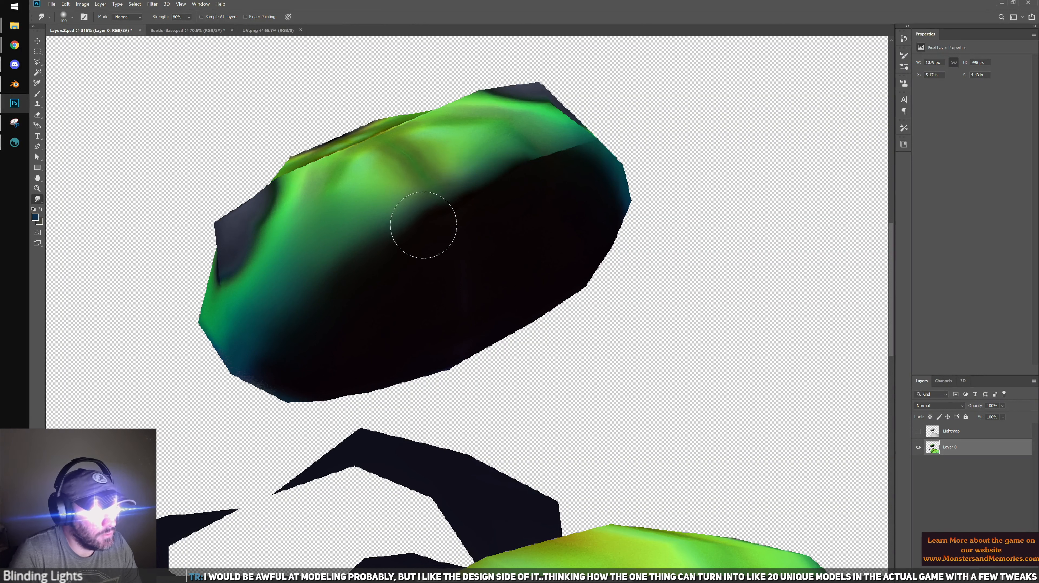
mouse_move(422, 225)
mouse_down()
mouse_move(487, 203)
mouse_move(429, 238)
mouse_up()
key(bracketleft)
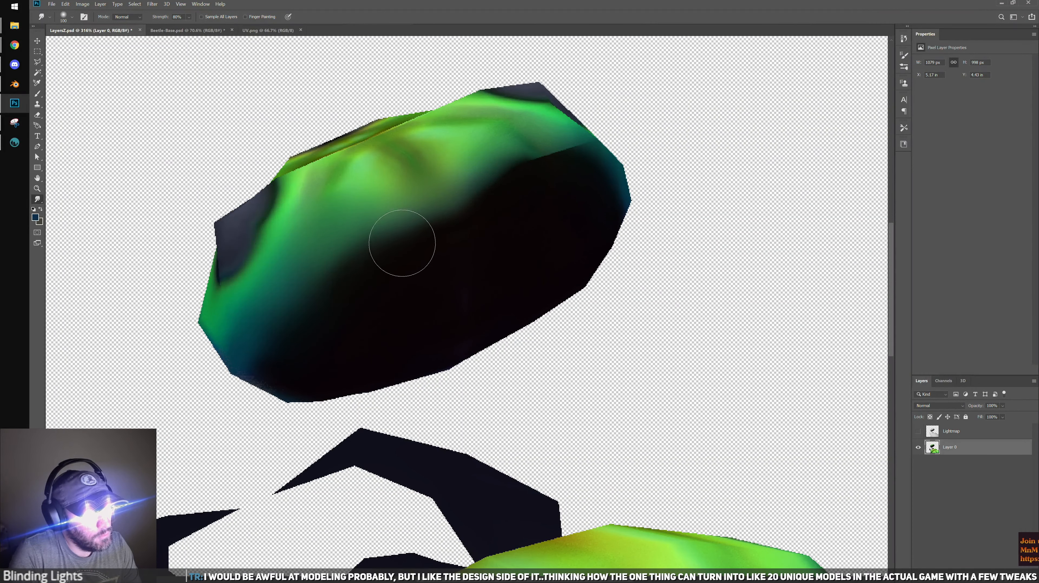
Adjust the Smudge brush size and continue blending the seam along both ends of the head's rear face
key(bracketright)
key(bracketright)
key(bracketright)
key(bracketright)
key(bracketright)
key(bracketright)
key(bracketright)
key(bracketright)
key(bracketright)
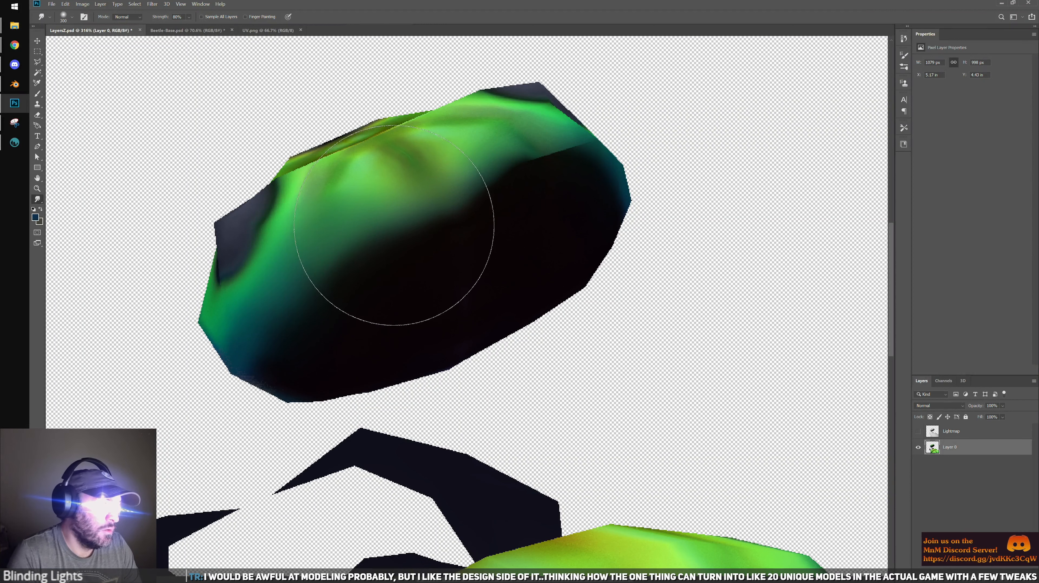
key(bracketleft)
key(bracketleft)
key(bracketleft)
key(bracketleft)
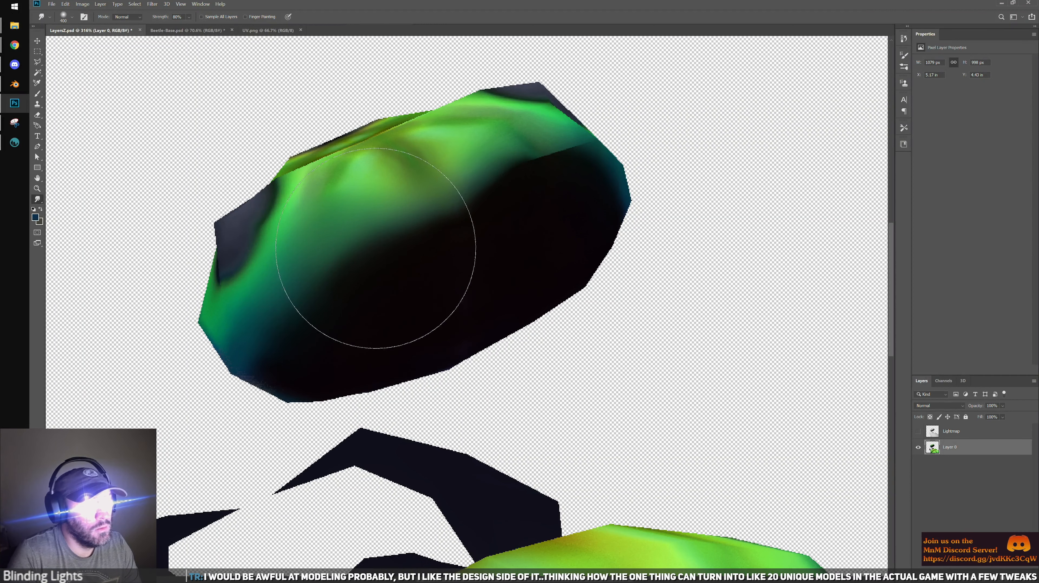
key(bracketleft)
key(bracketleft)
key(bracketleft)
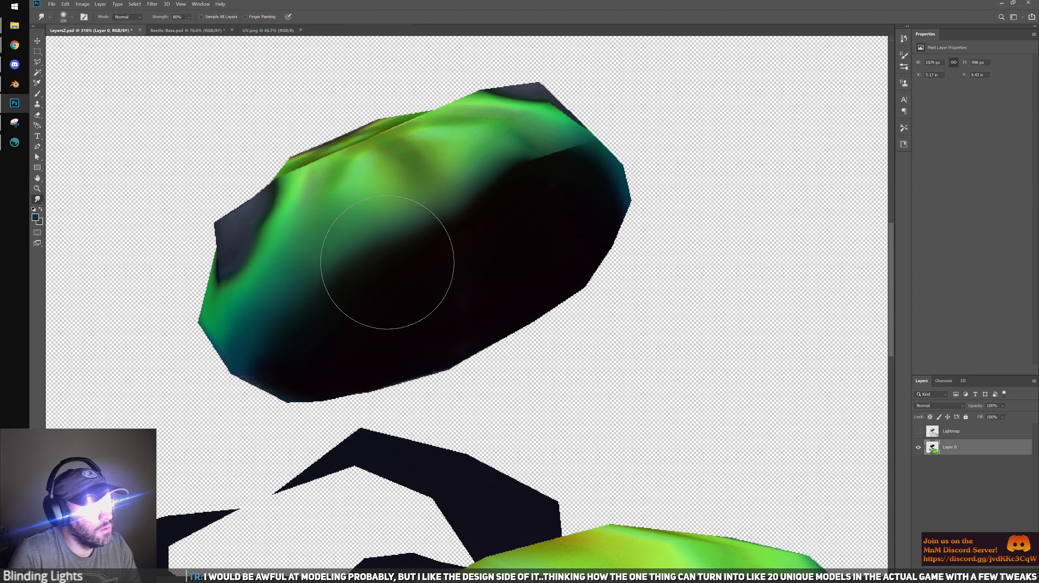
mouse_move(378, 271)
mouse_down()
mouse_move(403, 257)
mouse_move(318, 308)
mouse_move(325, 299)
mouse_up()
alt+scroll(385, 228, down, 3)
drag(437, 298, 390, 64)
drag(445, 228, 477, 454)
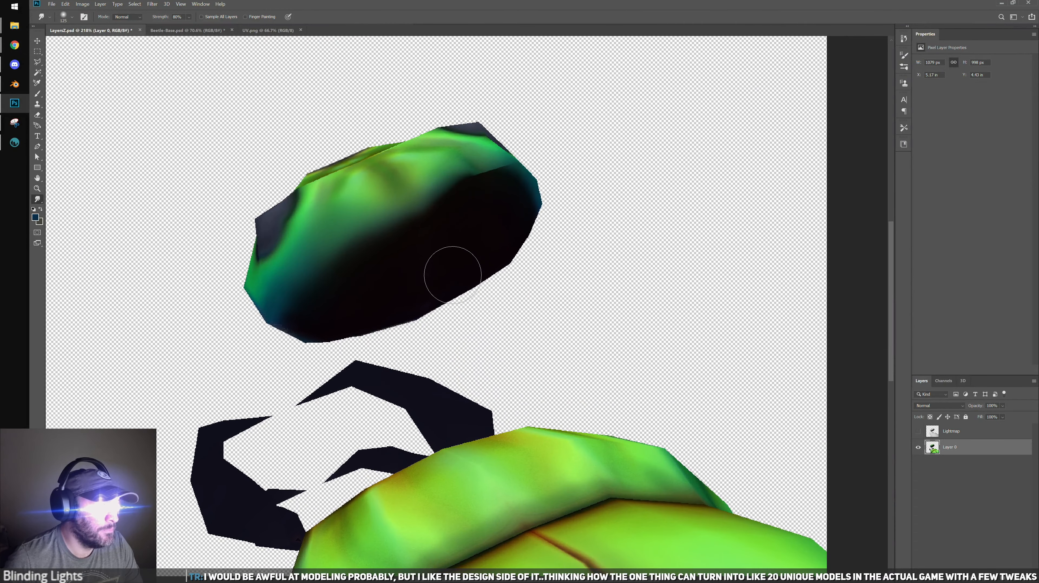
drag(488, 162, 519, 173)
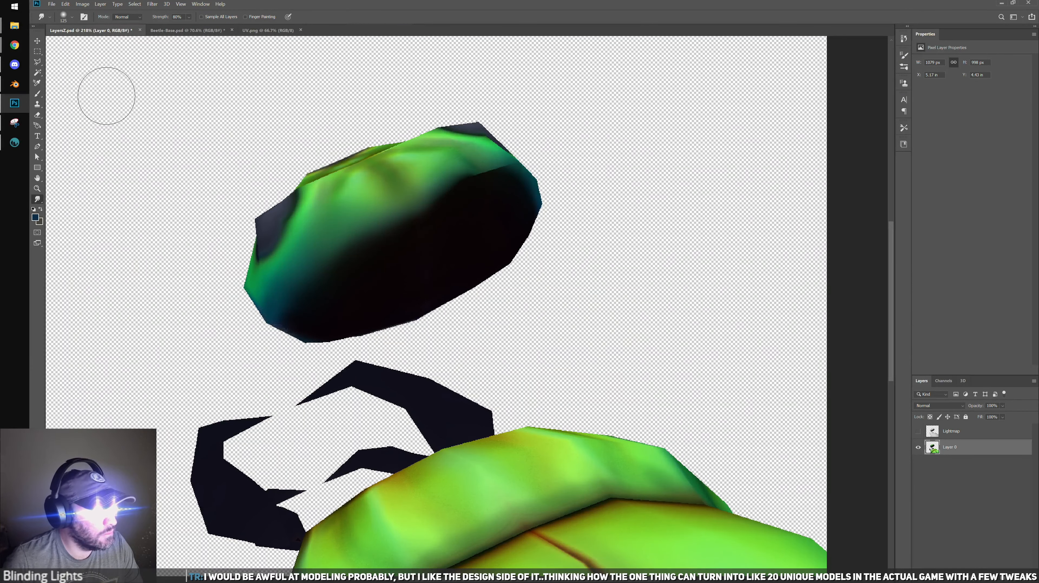
Save the smudged Layers2.psd and switch by way of Blender to 3DCoat
key(v)
click(53, 4)
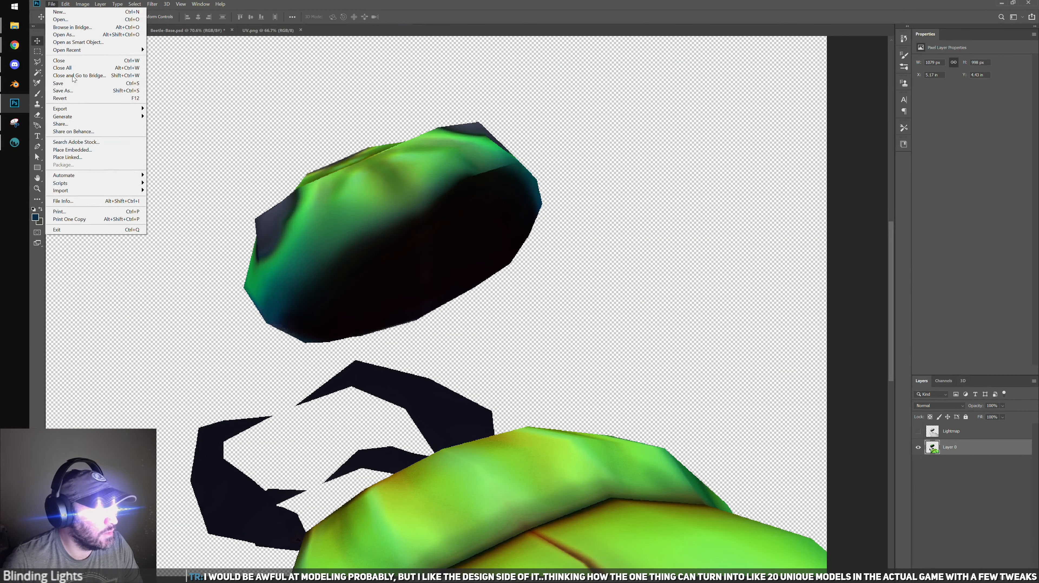
click(73, 91)
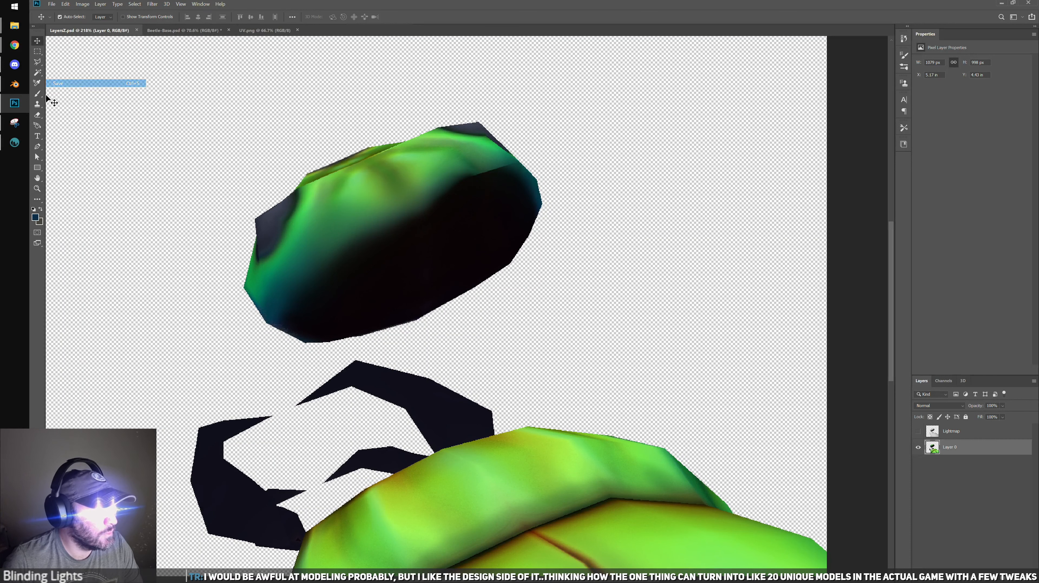
key(alt+Tab)
click(308, 217)
scroll(408, 238, up, 5)
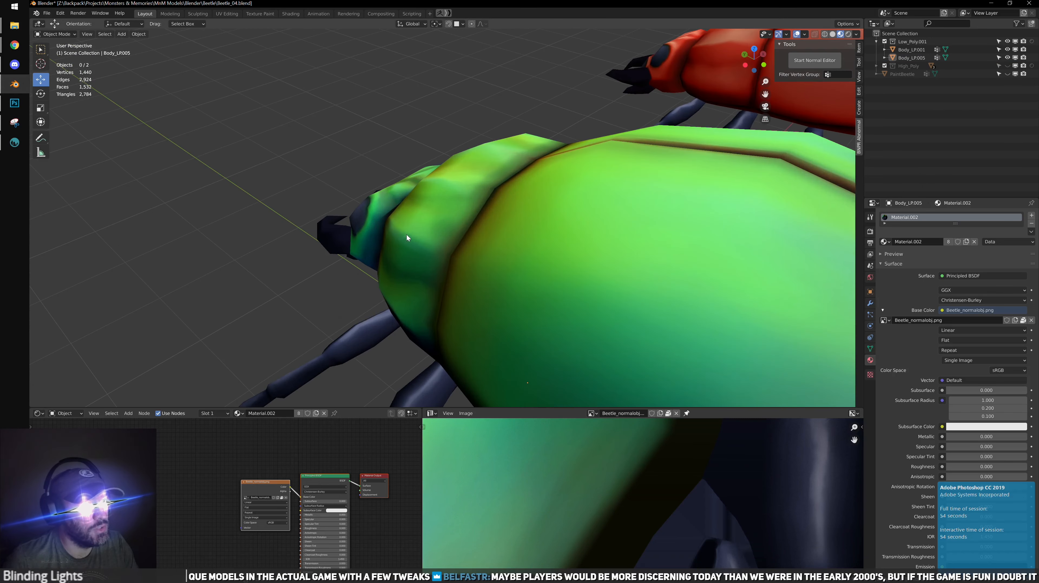
key(alt+Tab)
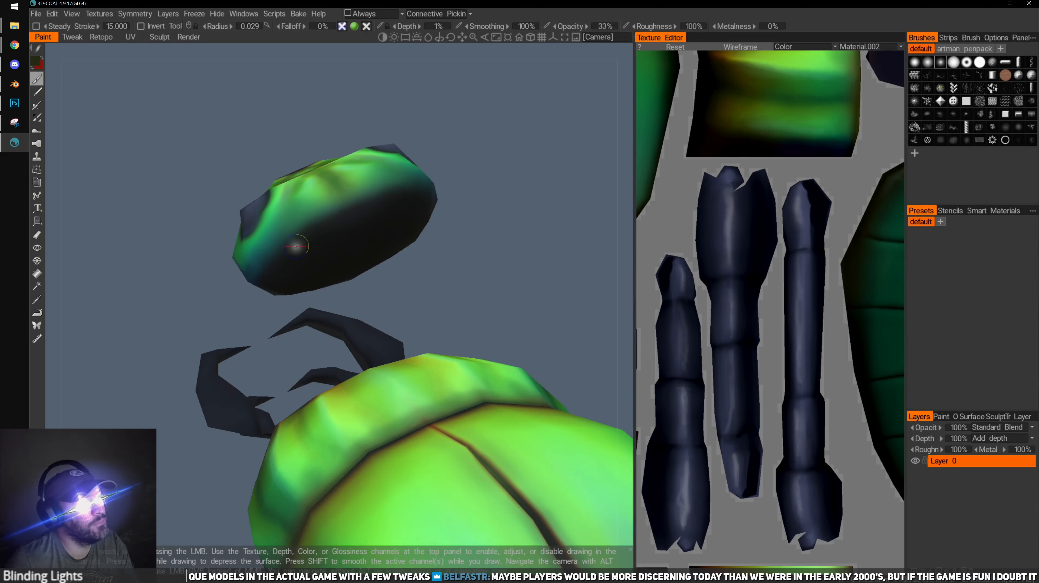
Snap the camera to the Top view and orient the exploded beetle to frame the three detached legs on one side
alt+drag(296, 247, 204, 316)
alt+drag(348, 242, 395, 367)
alt+middle_drag(395, 367, 436, 265)
alt+drag(436, 264, 446, 343)
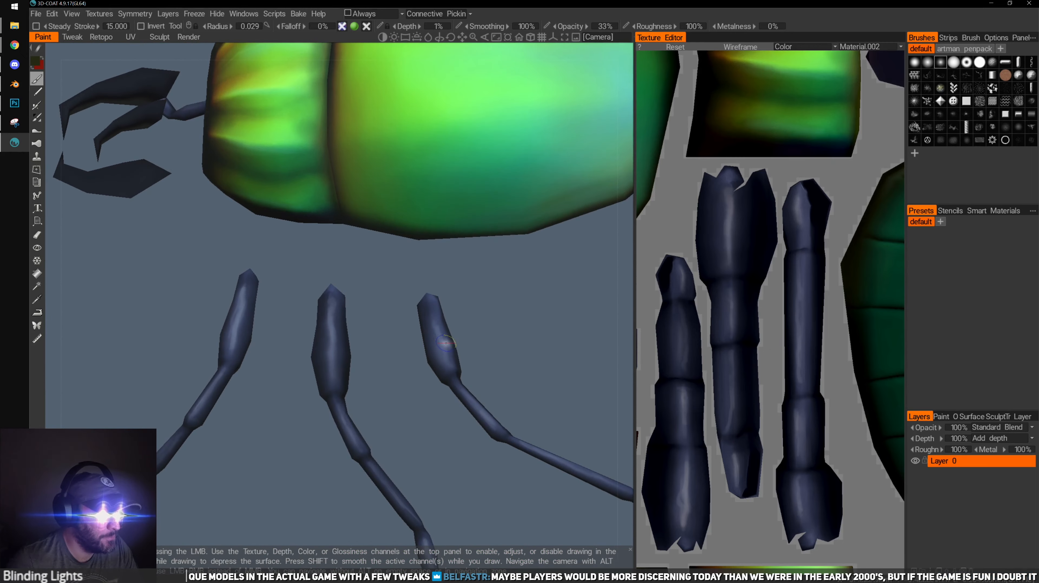
alt+right_drag(593, 381, 496, 351)
alt+drag(496, 351, 499, 350)
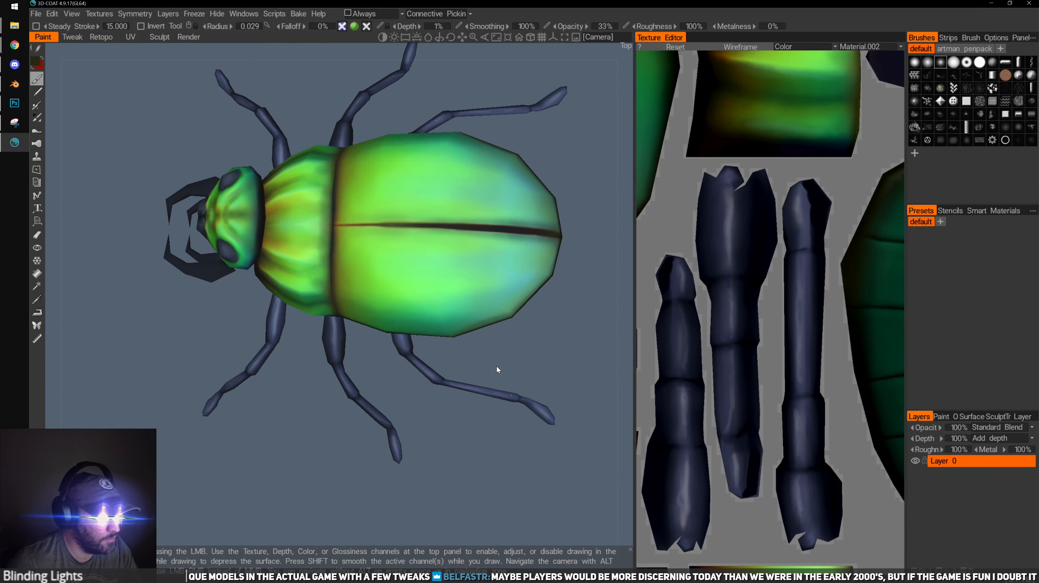
click(597, 38)
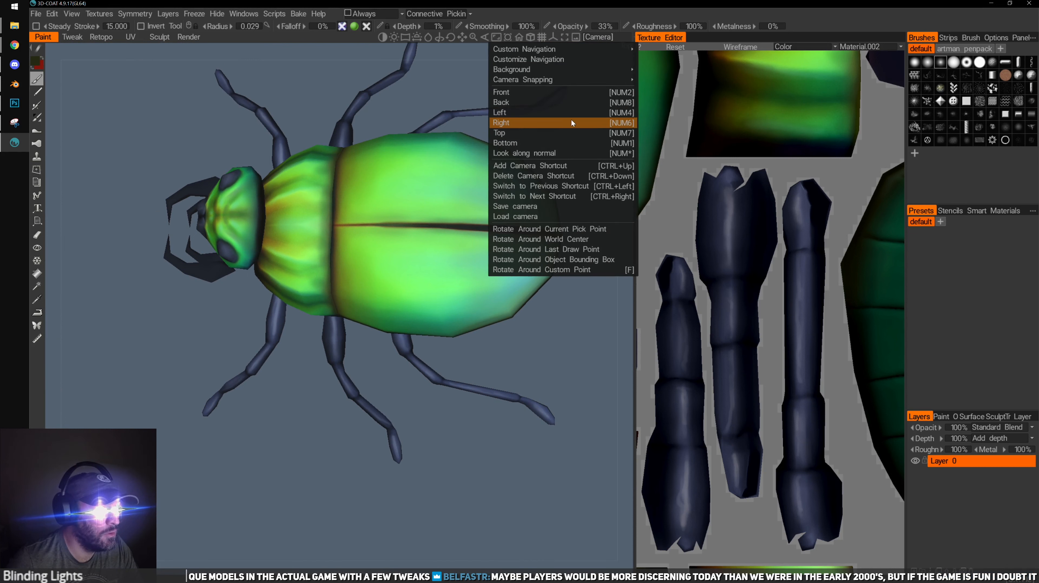
click(548, 134)
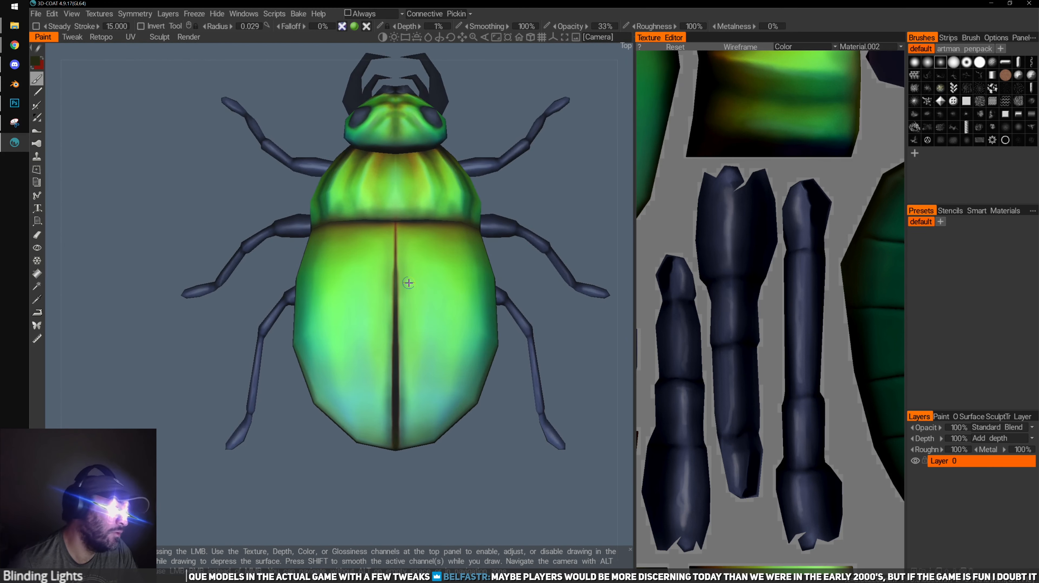
alt+drag(282, 293, 448, 284)
alt+right_drag(119, 288, 150, 292)
alt+middle_drag(258, 297, 237, 267)
alt+right_drag(180, 278, 198, 281)
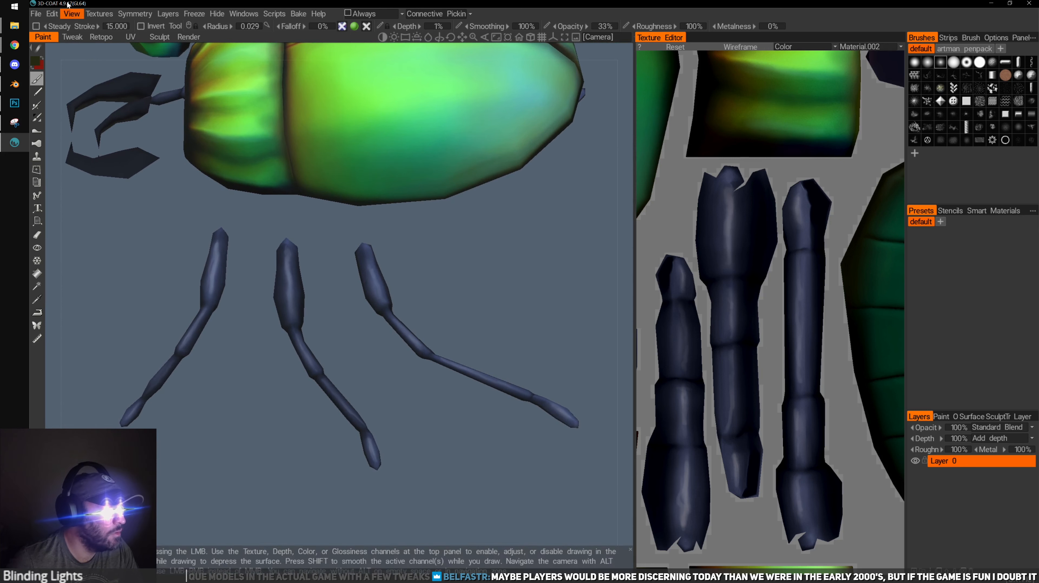
Send the leg view projection to the external editor and update Layers2.psd in Photoshop
click(99, 14)
click(52, 14)
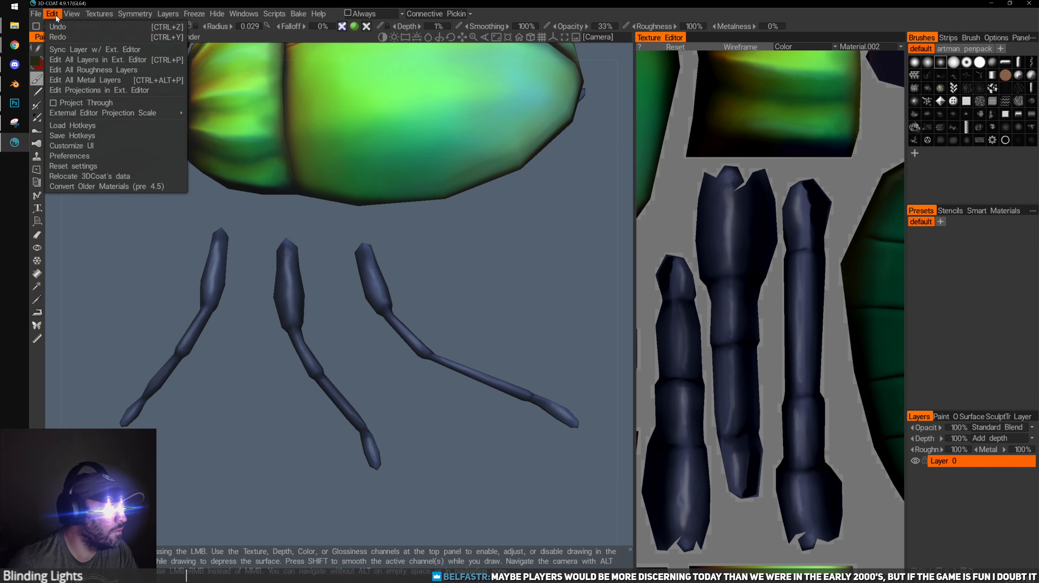
click(101, 91)
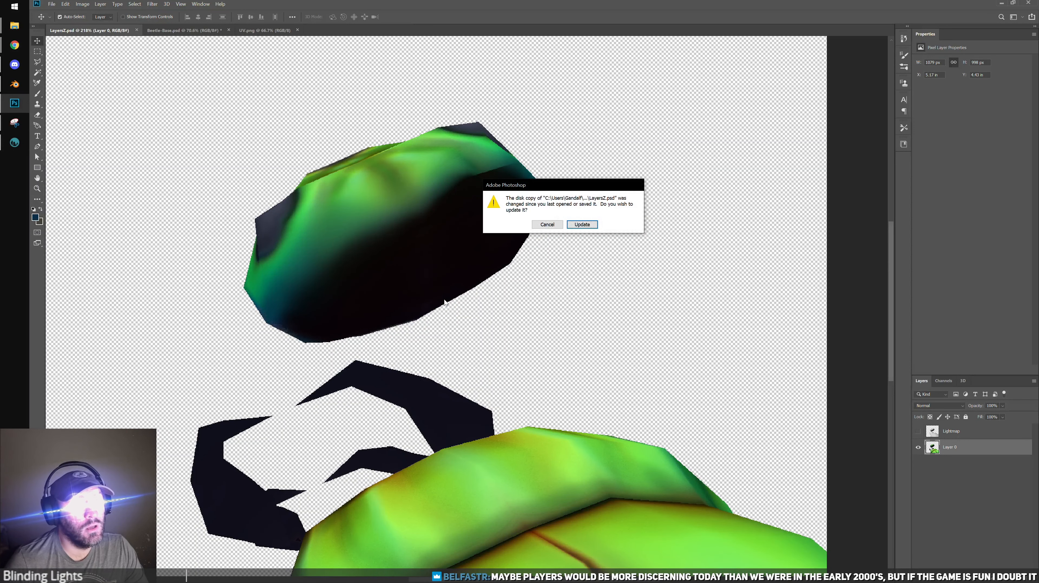
click(583, 225)
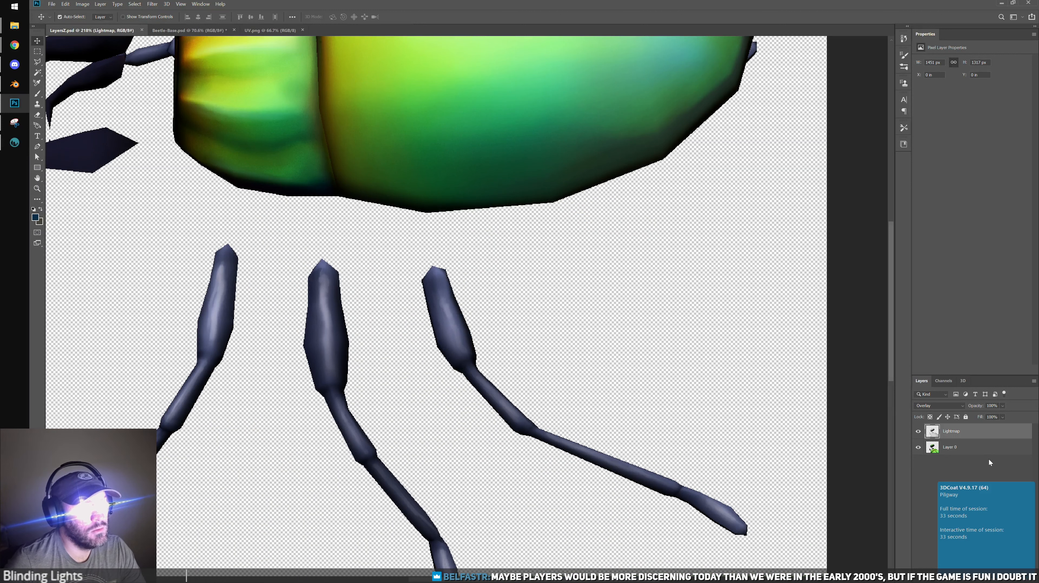
Hide the Lightmap layer and make Layer 0 active for work on the legs
click(919, 431)
click(968, 447)
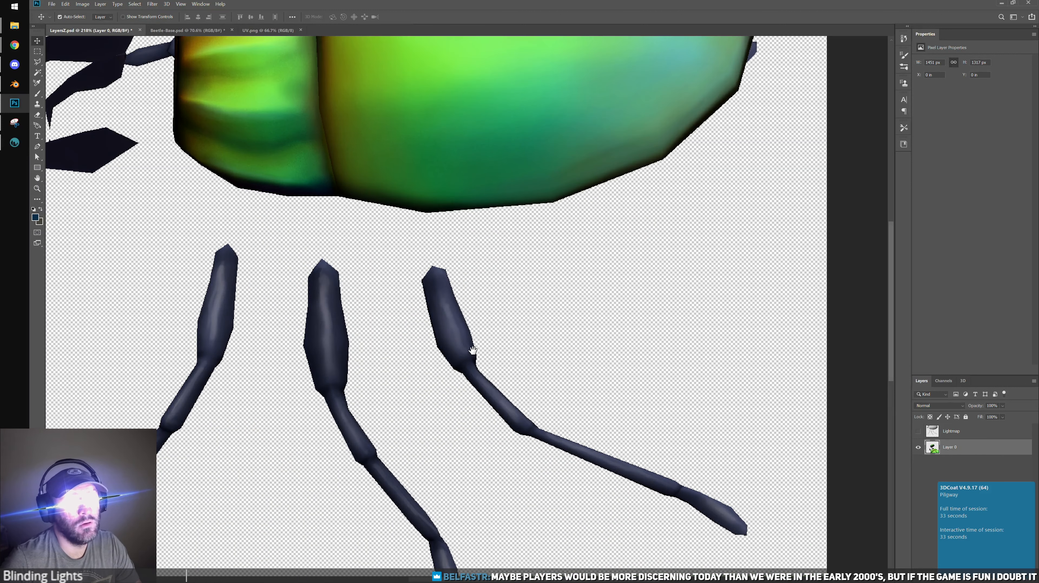
Examine the shading and highlights along the segments of the three detached legs
drag(471, 349, 512, 302)
alt+scroll(514, 305, up, 2)
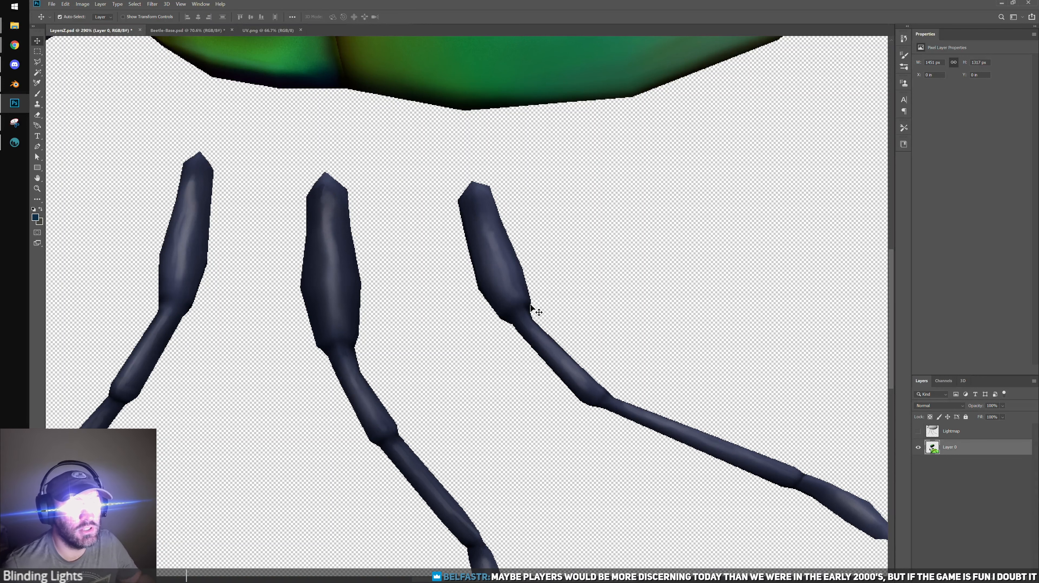
alt+scroll(604, 260, up, 2)
scroll(580, 301, down, 5)
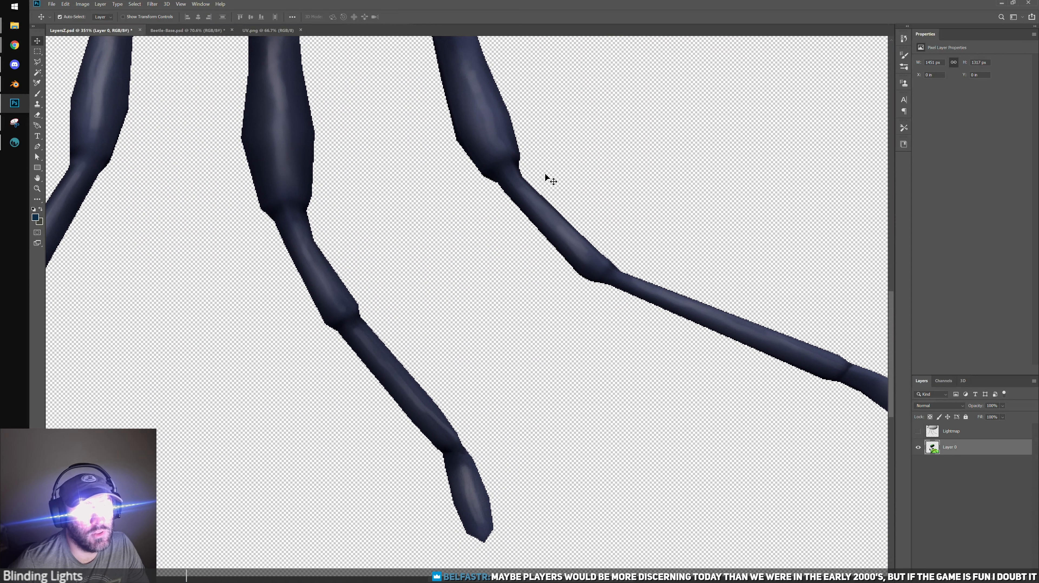
drag(458, 188, 658, 245)
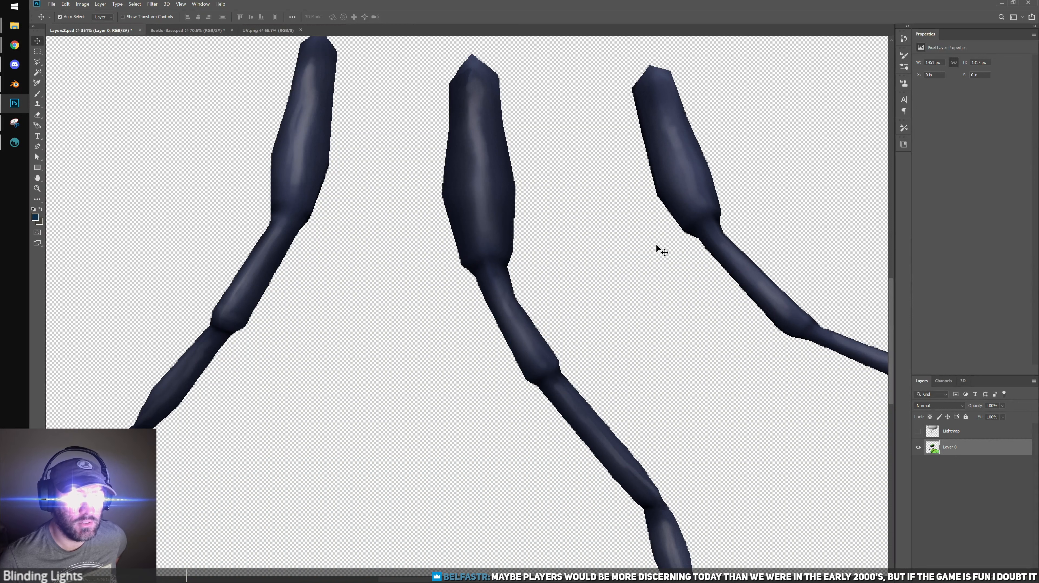
alt+scroll(662, 250, down, 3)
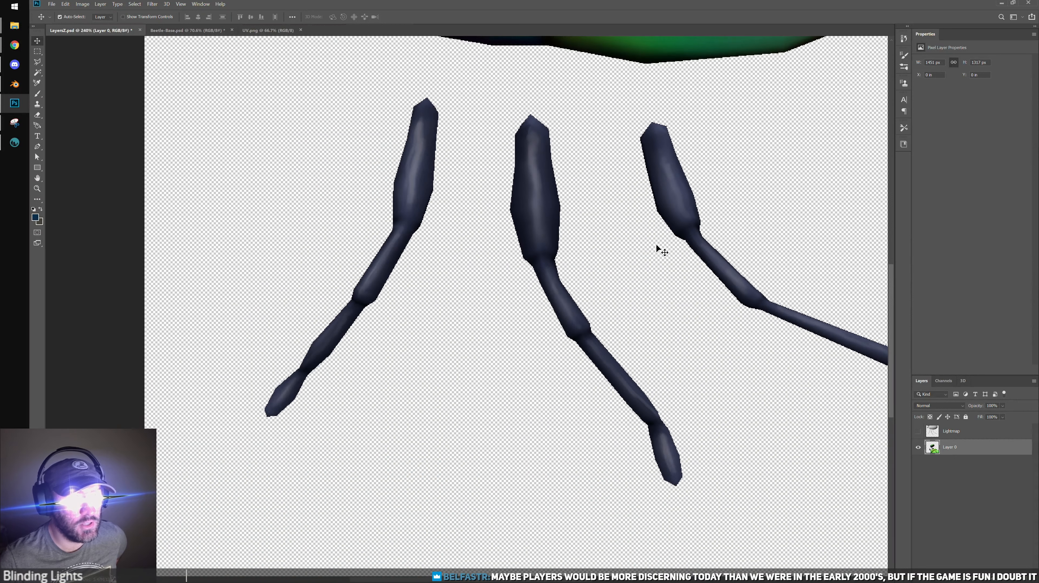
alt+scroll(662, 249, up, 2)
alt+scroll(668, 215, up, 1)
mouse_move(425, 165)
mouse_down()
mouse_move(460, 273)
mouse_move(471, 222)
mouse_up()
Sample the middle leg's highlight colour and strengthen the highlight along its upper segment with a small brush
key(b)
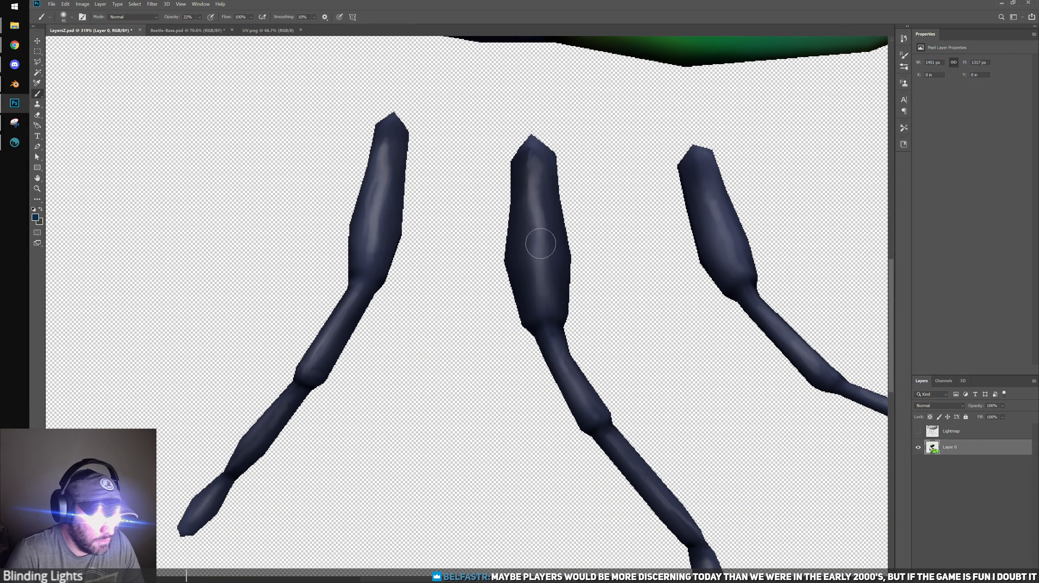
alt+click(539, 252)
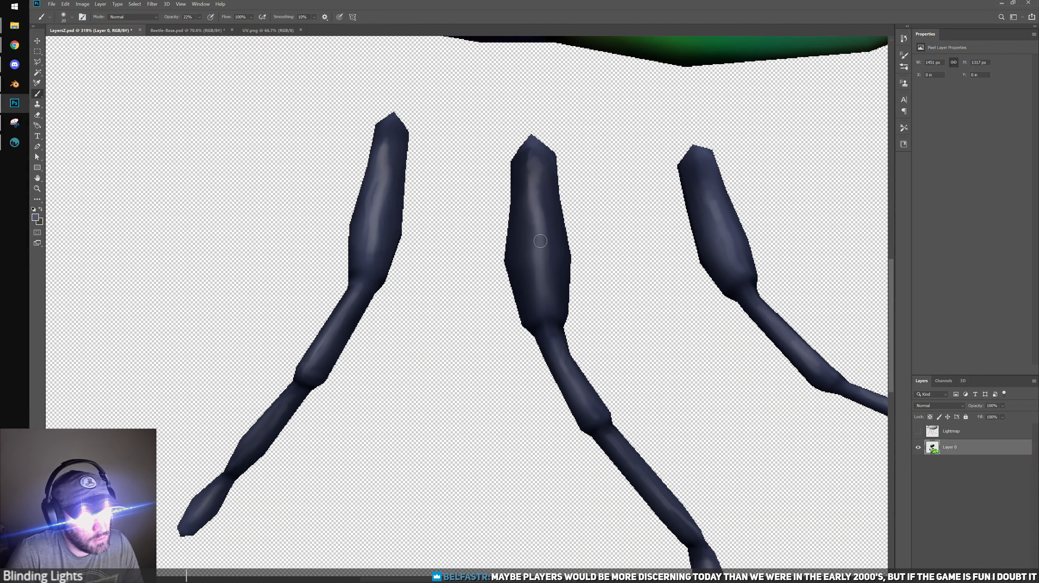
drag(475, 282, 401, 346)
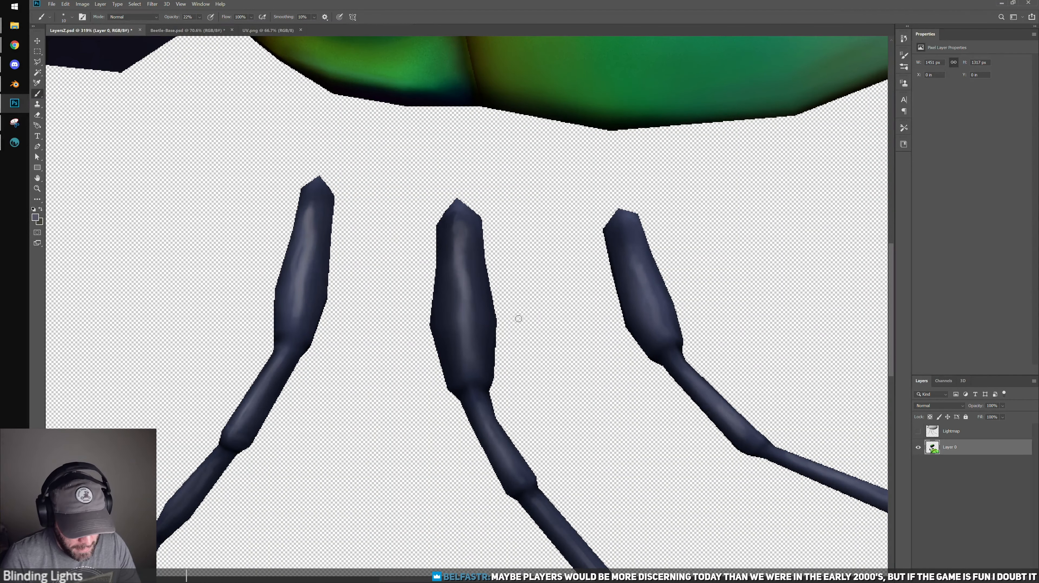
drag(657, 225, 650, 337)
drag(453, 241, 502, 387)
Sample the middle leg's highlight again and lighten the foreground colour to 9c9daf
alt+scroll(497, 365, down, 5)
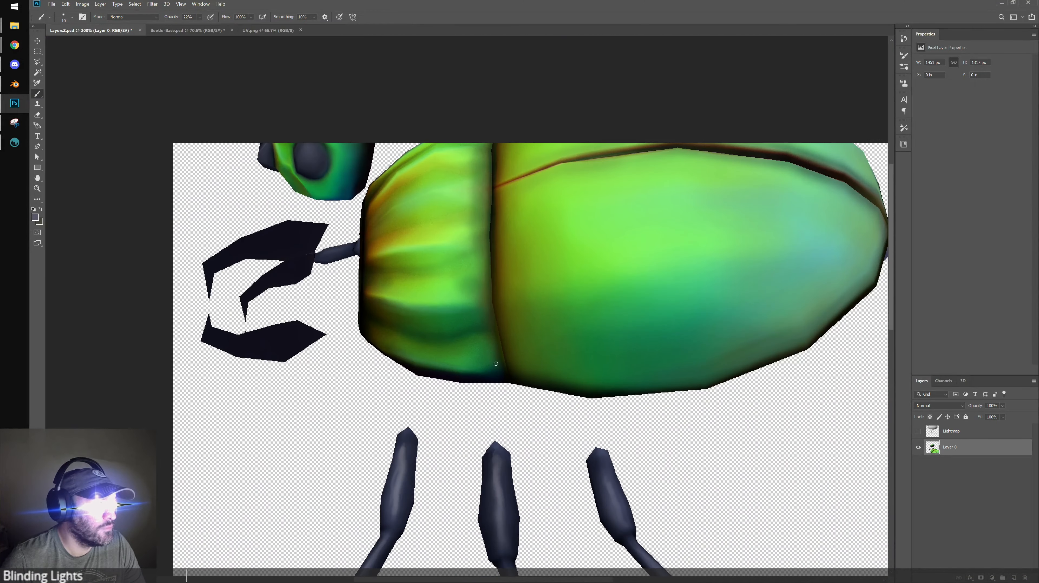
alt+scroll(497, 364, up, 3)
drag(531, 418, 506, 262)
alt+scroll(548, 371, up, 6)
drag(556, 287, 623, 146)
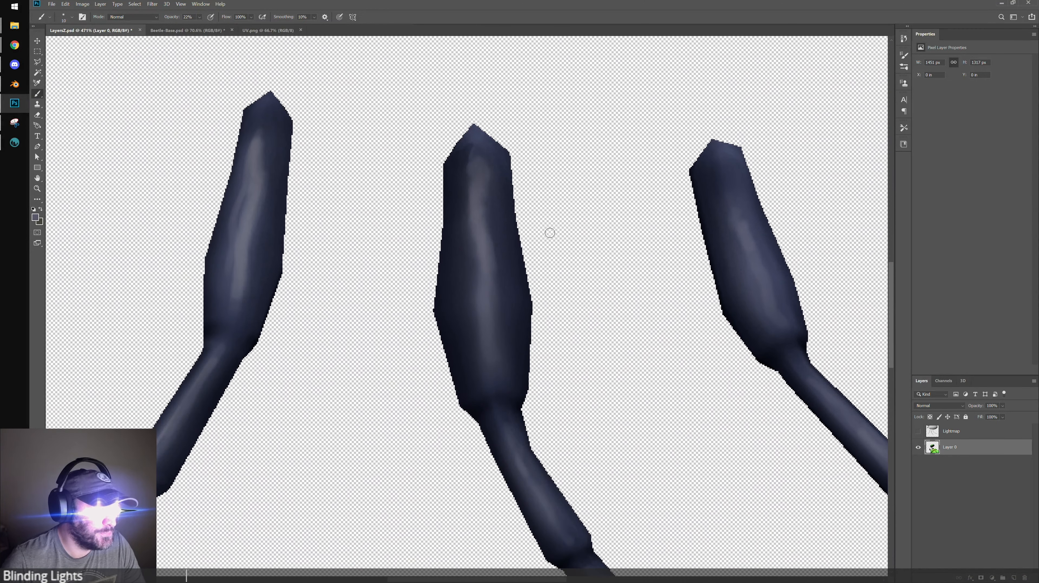
alt+click(494, 269)
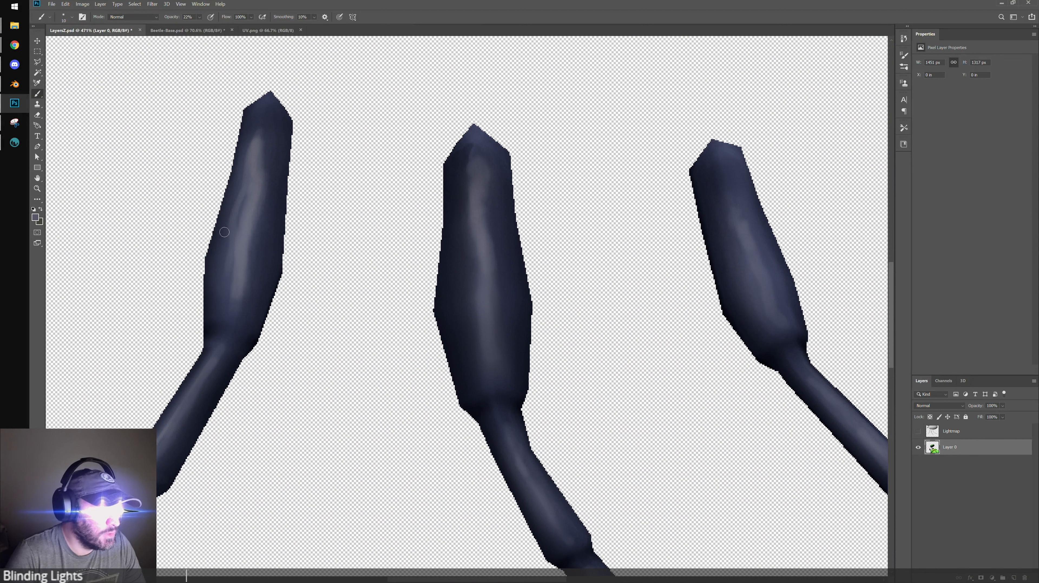
click(37, 219)
click(674, 309)
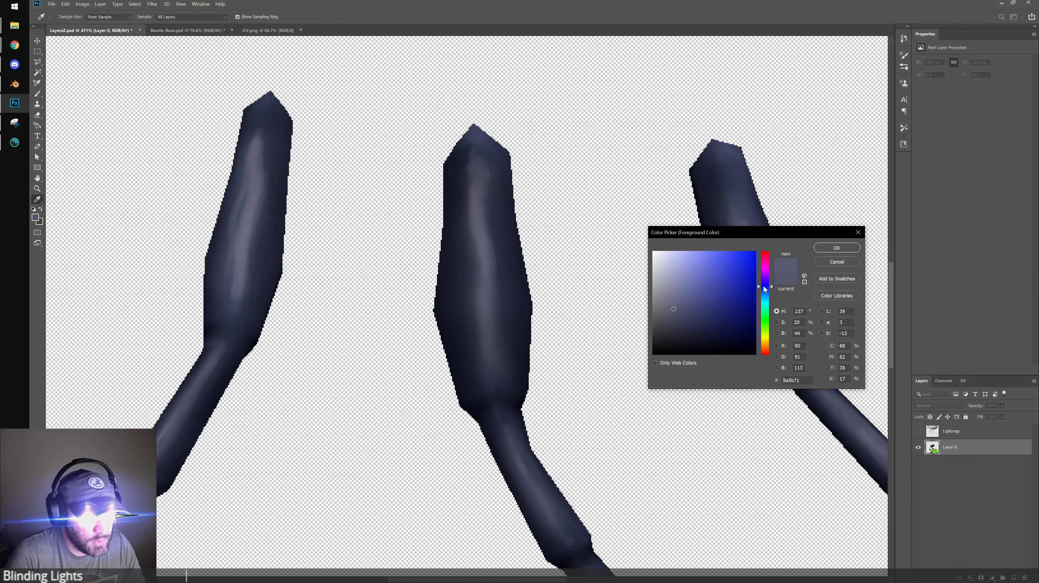
drag(672, 307, 664, 284)
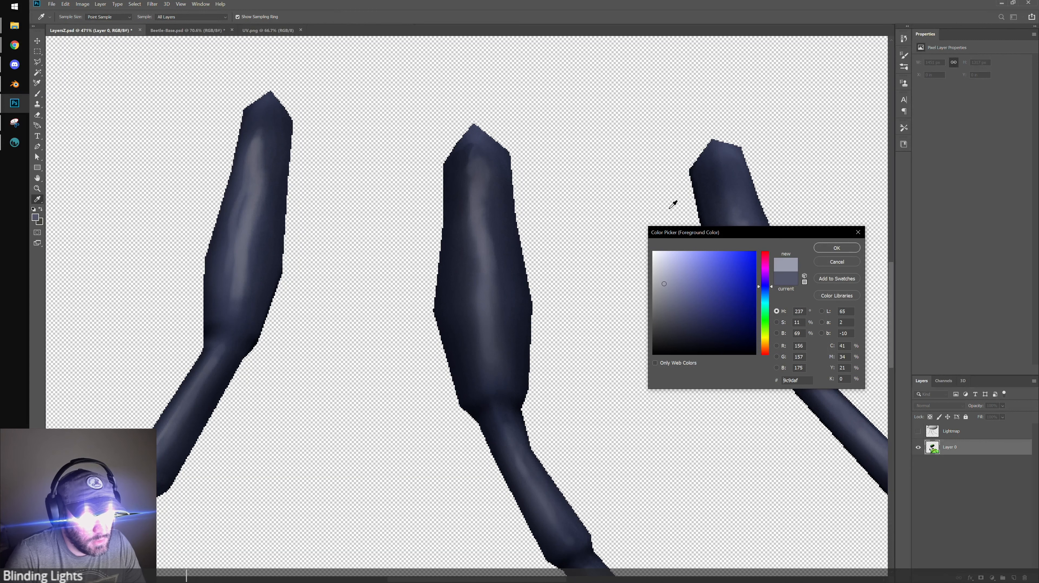
click(831, 246)
Brighten the highlight running down the middle leg's upper segment with a small brush
drag(552, 260, 590, 216)
key(bracketright)
key(bracketright)
key(bracketright)
key(bracketright)
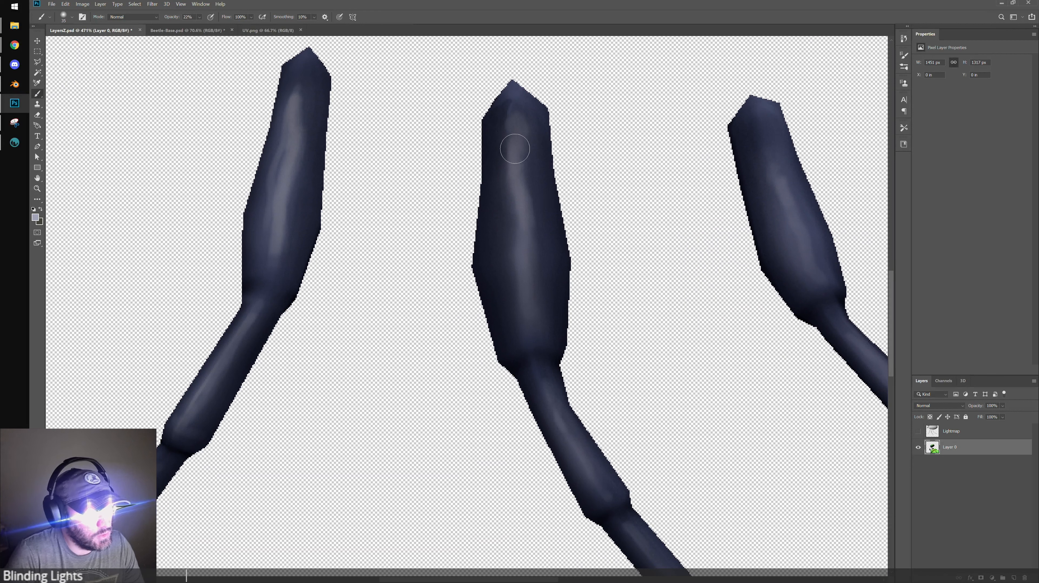
key(bracketleft)
key(bracketleft)
key(bracketleft)
key(bracketleft)
drag(511, 122, 520, 210)
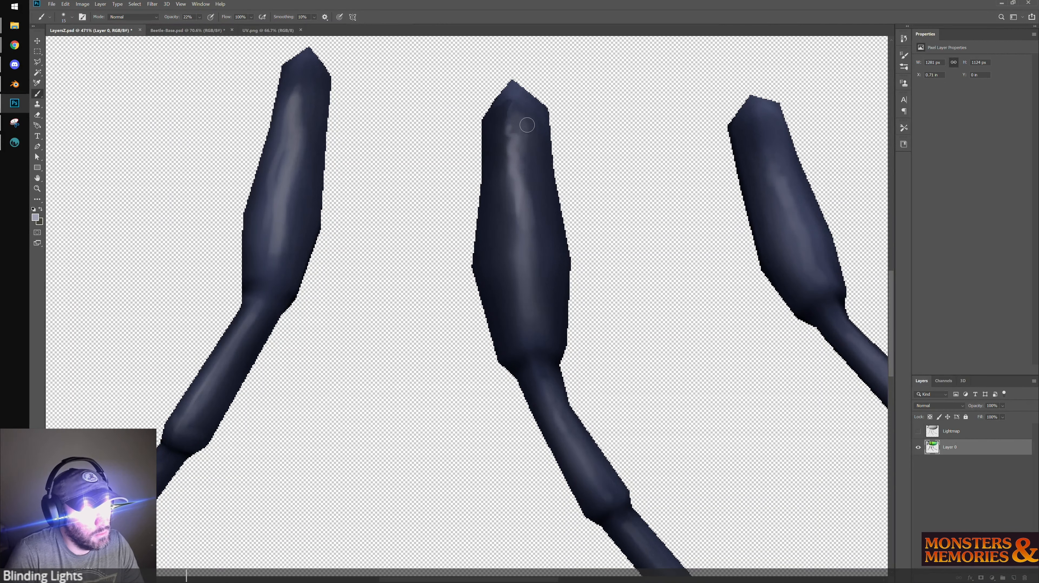
drag(528, 125, 527, 168)
drag(516, 124, 529, 272)
drag(527, 187, 529, 325)
Paint a curved highlight across the lower end of the middle leg's upper segment
drag(588, 294, 577, 179)
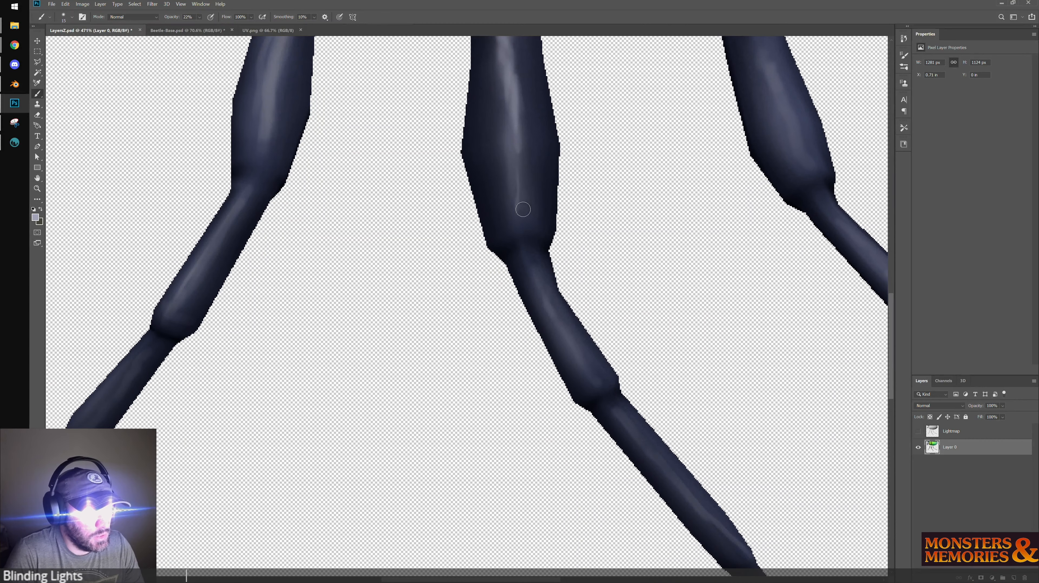
key(bracketright)
mouse_move(509, 228)
mouse_down()
mouse_move(529, 221)
mouse_move(557, 233)
mouse_move(539, 223)
mouse_up()
key(bracketleft)
key(bracketleft)
key(bracketleft)
key(bracketleft)
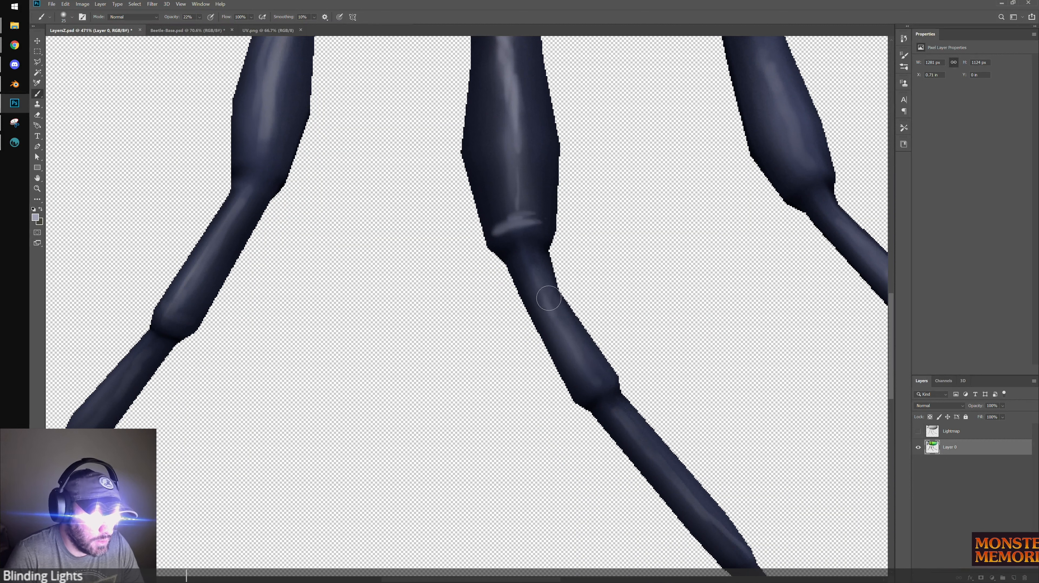
Brighten the lengthwise highlights on the middle leg's second and third segments
key(bracketright)
key(bracketright)
drag(544, 294, 593, 378)
drag(562, 325, 594, 382)
key(space)
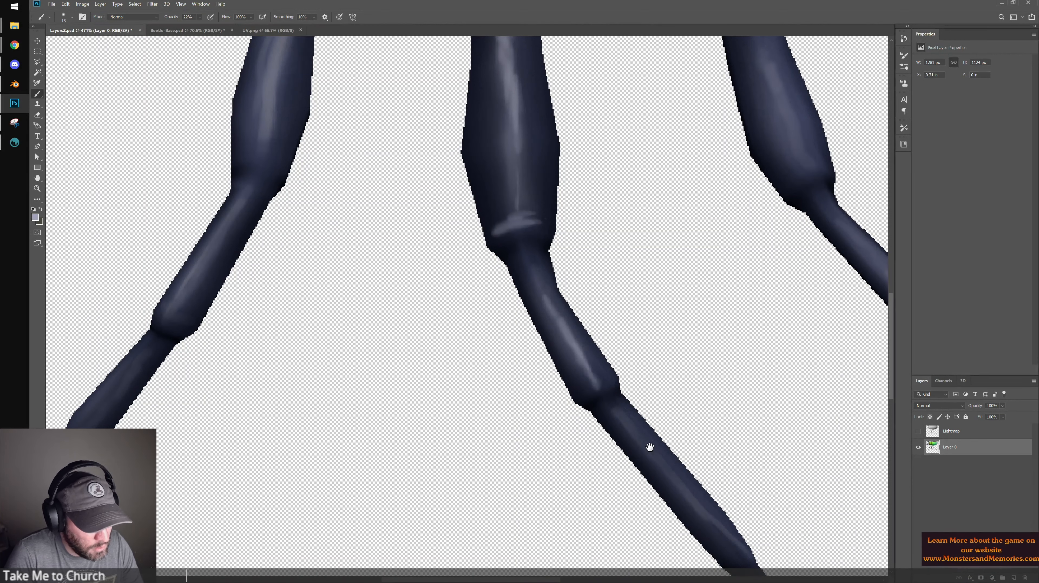
mouse_move(650, 447)
mouse_down()
mouse_move(551, 309)
mouse_move(631, 410)
mouse_up()
drag(601, 367, 636, 409)
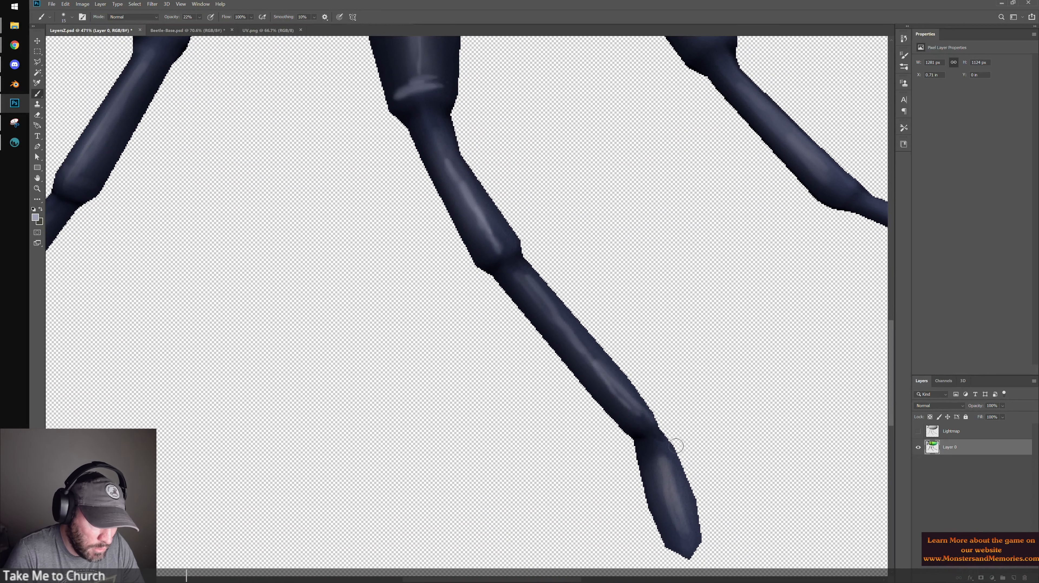
Build up a bright highlight down the centre of the middle leg's tip segment
key(space)
mouse_move(682, 498)
mouse_down()
mouse_move(651, 407)
mouse_move(645, 434)
mouse_move(650, 426)
mouse_up()
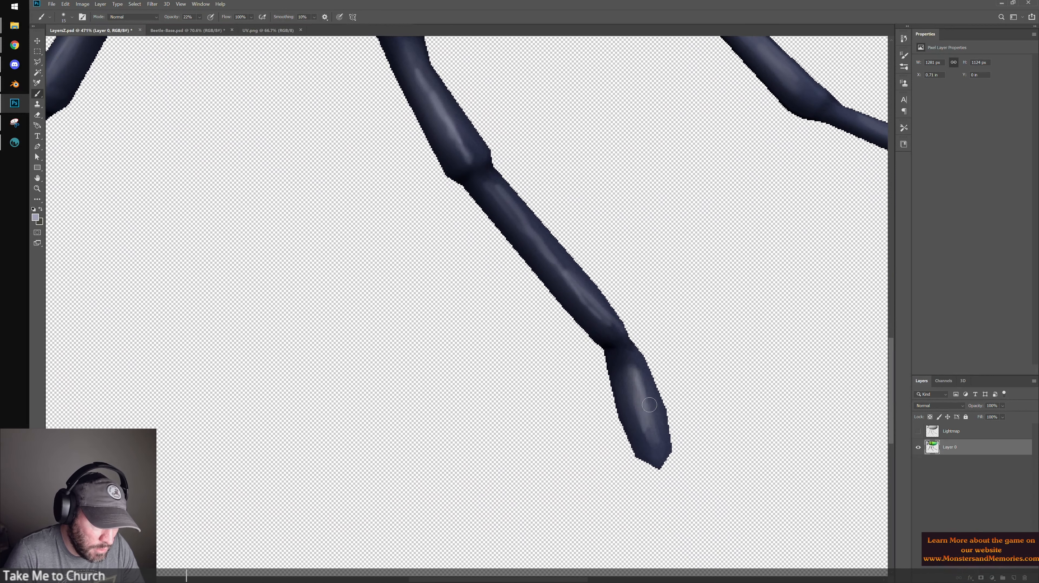
drag(640, 381, 653, 423)
key(bracketright)
drag(635, 385, 650, 451)
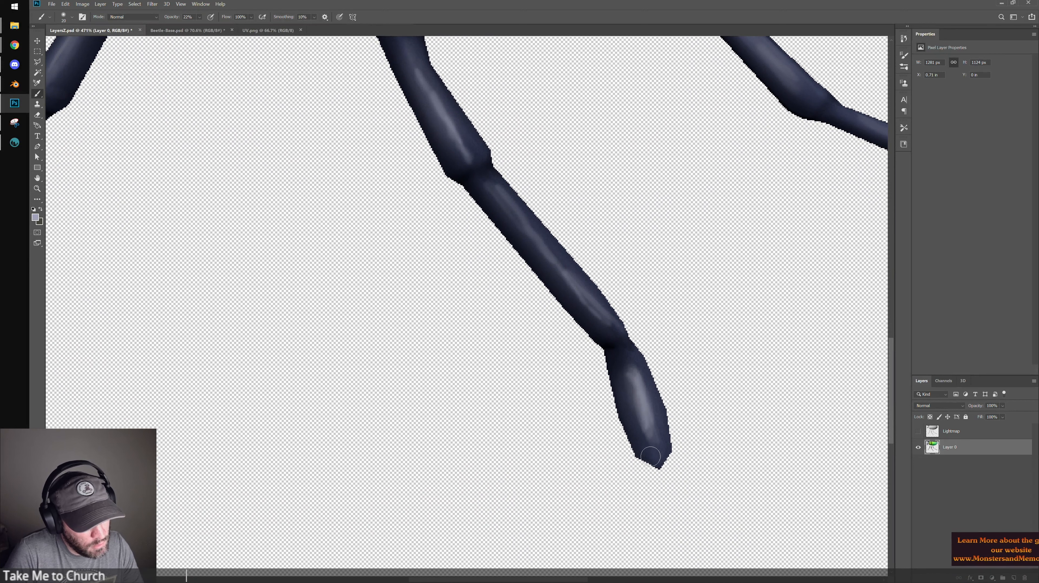
key(bracketleft)
key(bracketleft)
drag(636, 383, 648, 417)
Sample the dark tone beside the tip segment's highlight and shade the segment's lower end with a larger brush
alt+click(624, 411)
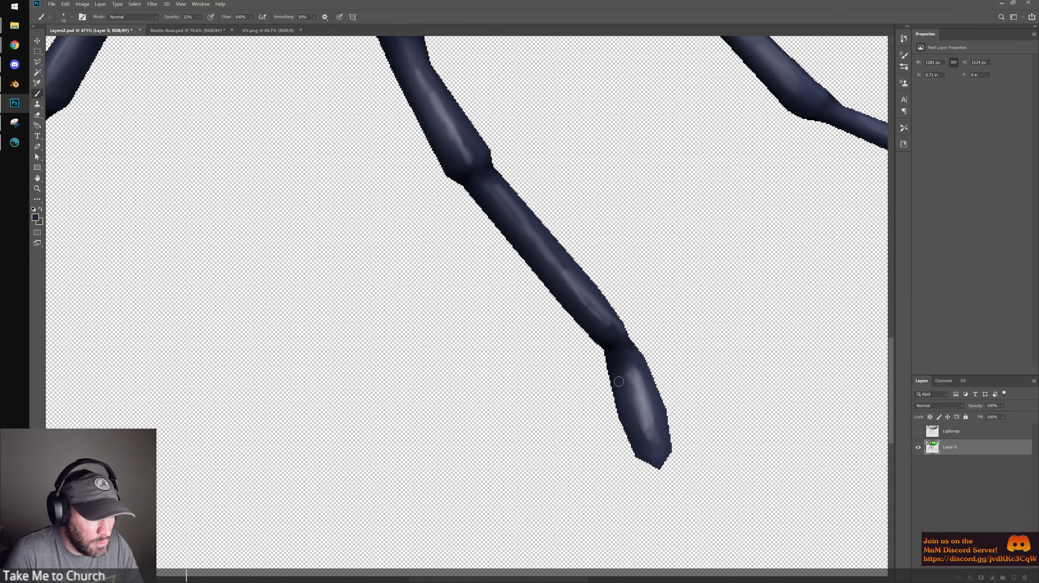
key(bracketright)
key(bracketright)
key(bracketright)
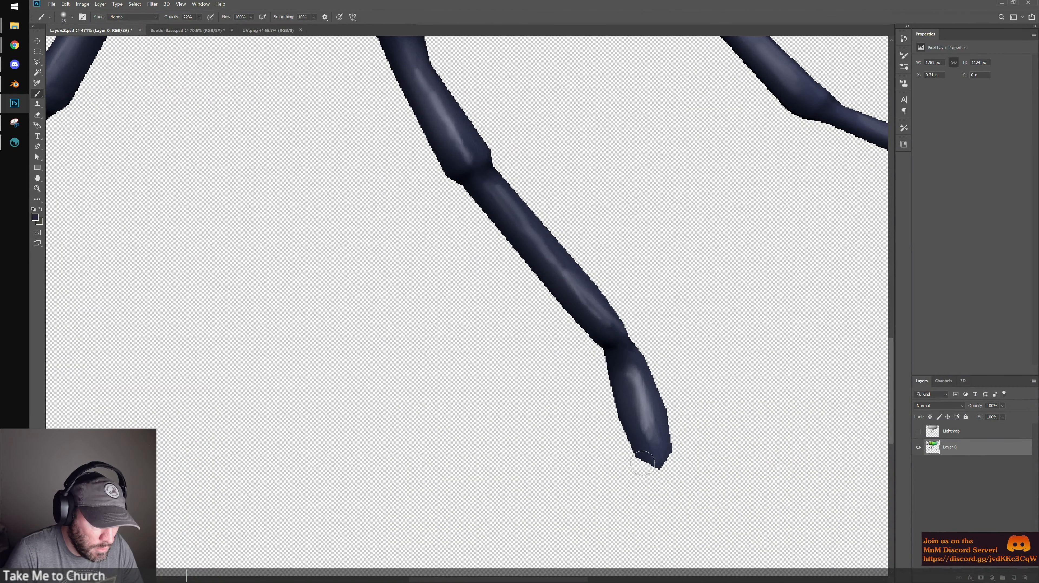
drag(626, 271, 613, 357)
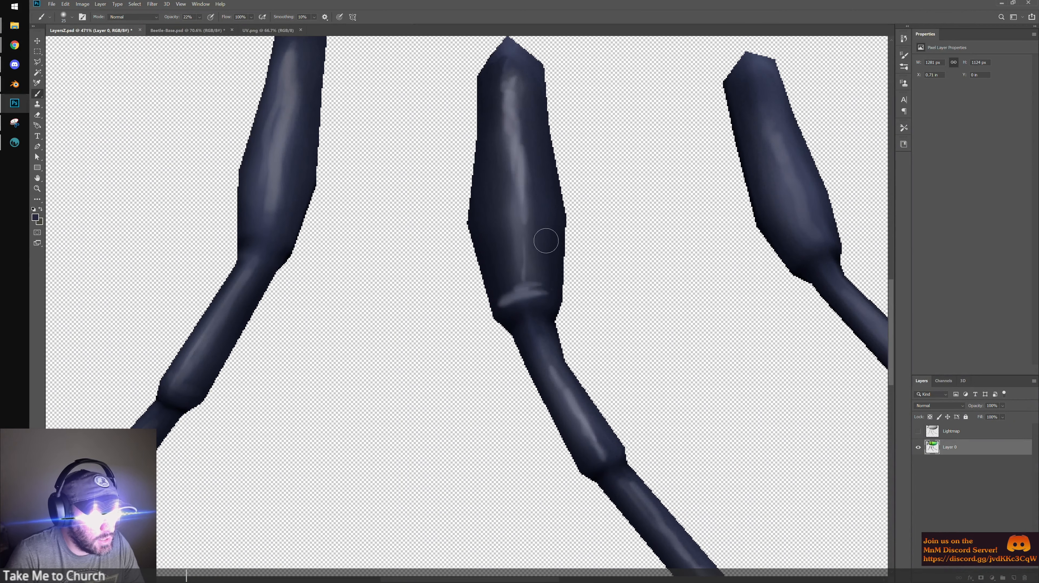
drag(546, 241, 669, 245)
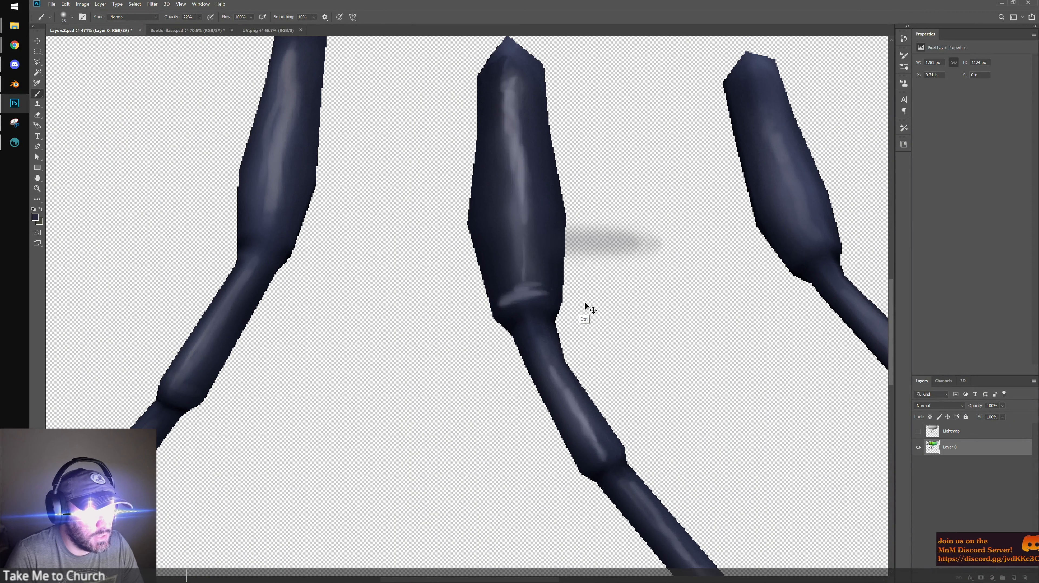
key(ctrl+z)
key(ctrl+z)
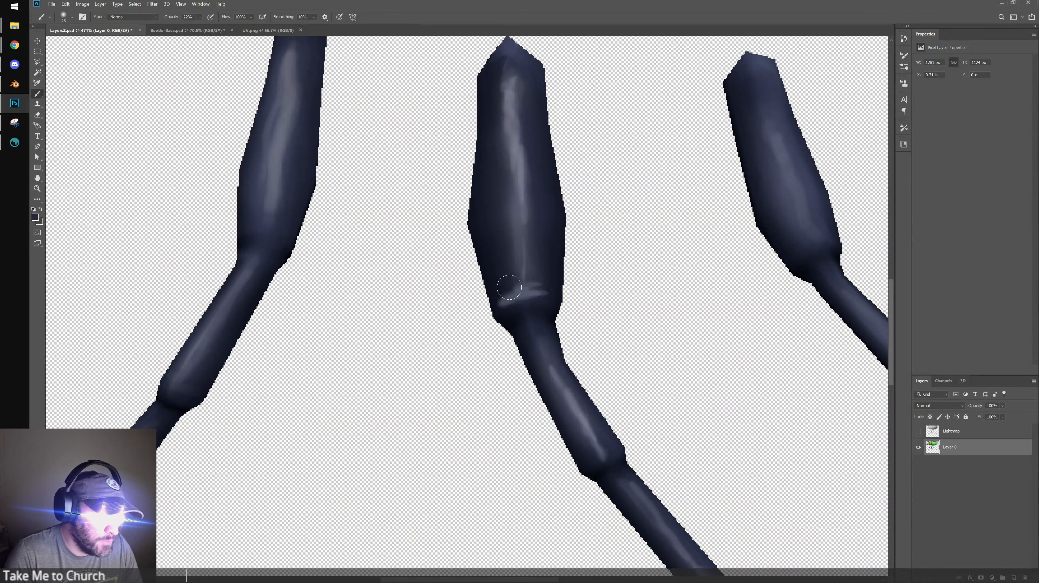
Soften the curved highlight at the lower end of the middle leg's upper segment using the dark tone
drag(510, 287, 561, 292)
key(bracketleft)
key(bracketleft)
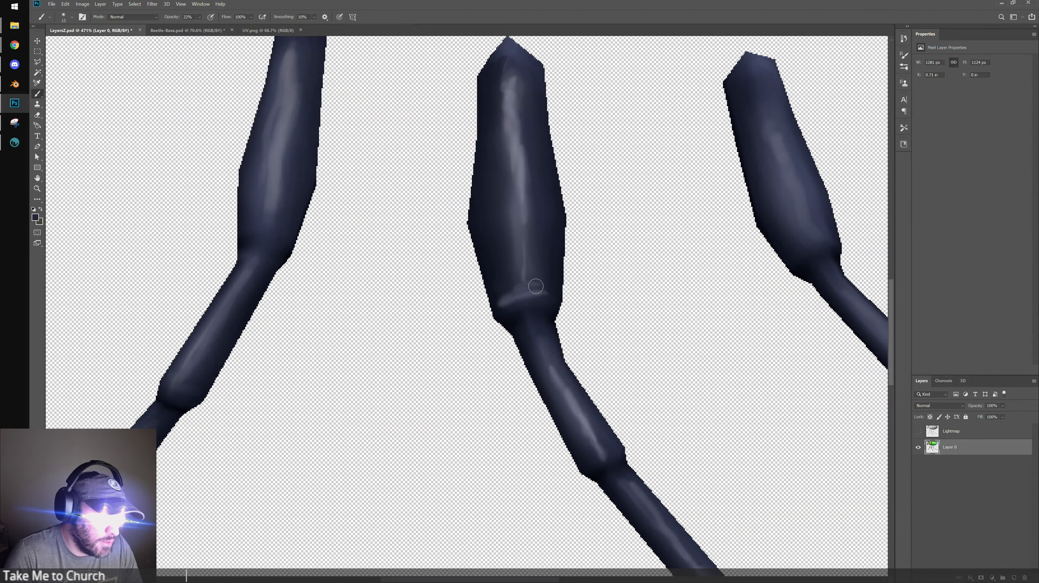
key(bracketright)
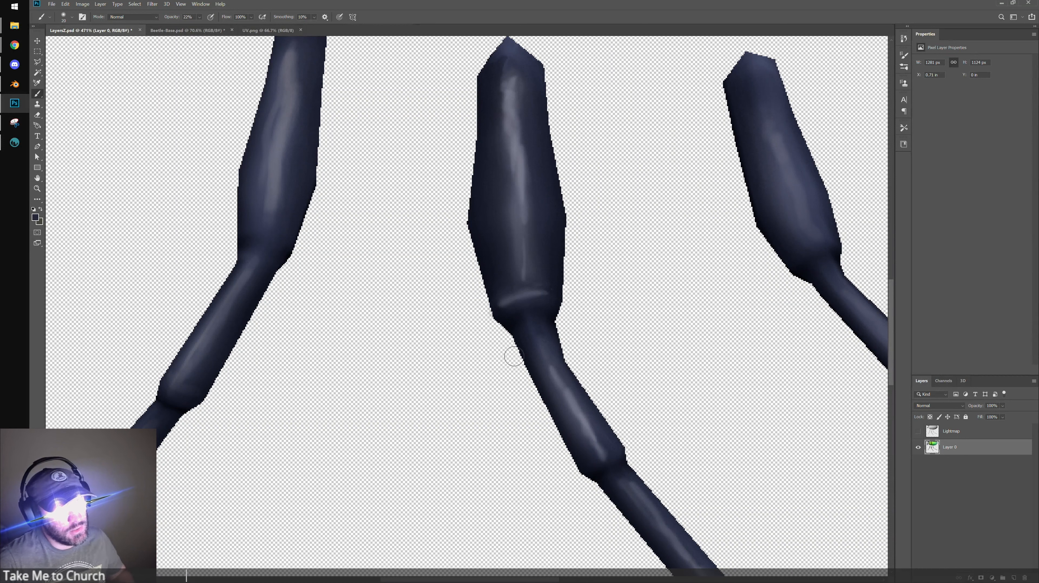
Sample the middle leg's highlight and set the foreground to a lighter shade of it for the left leg
alt+scroll(482, 347, up, 3)
drag(193, 277, 390, 398)
alt+scroll(480, 359, down, 3)
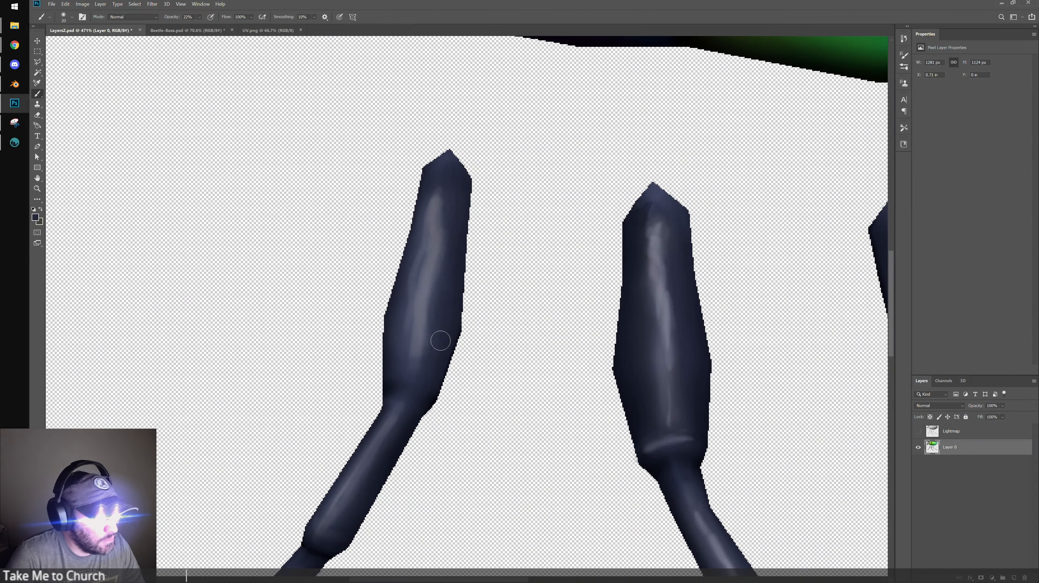
key(x)
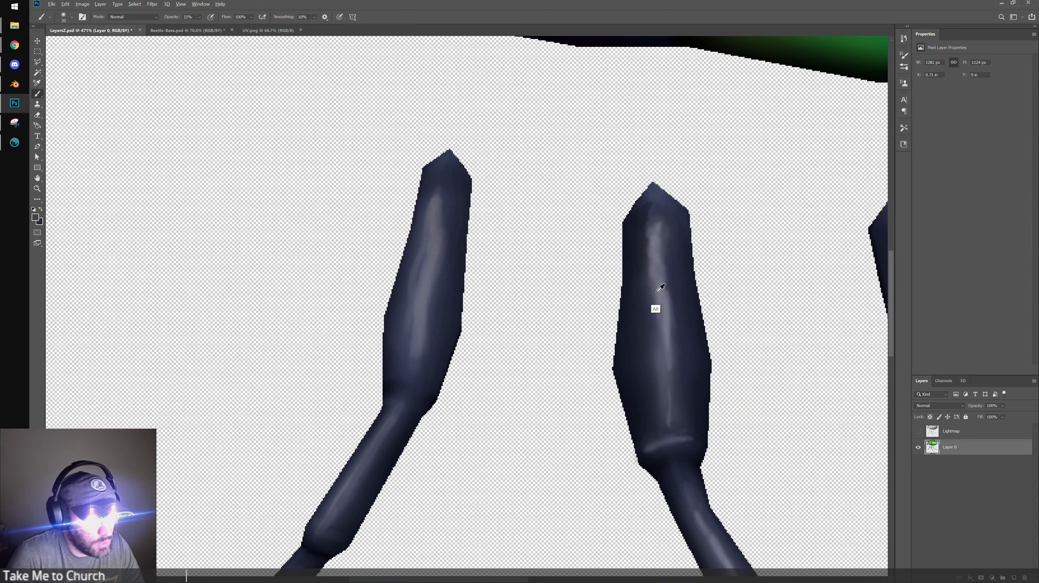
click(39, 218)
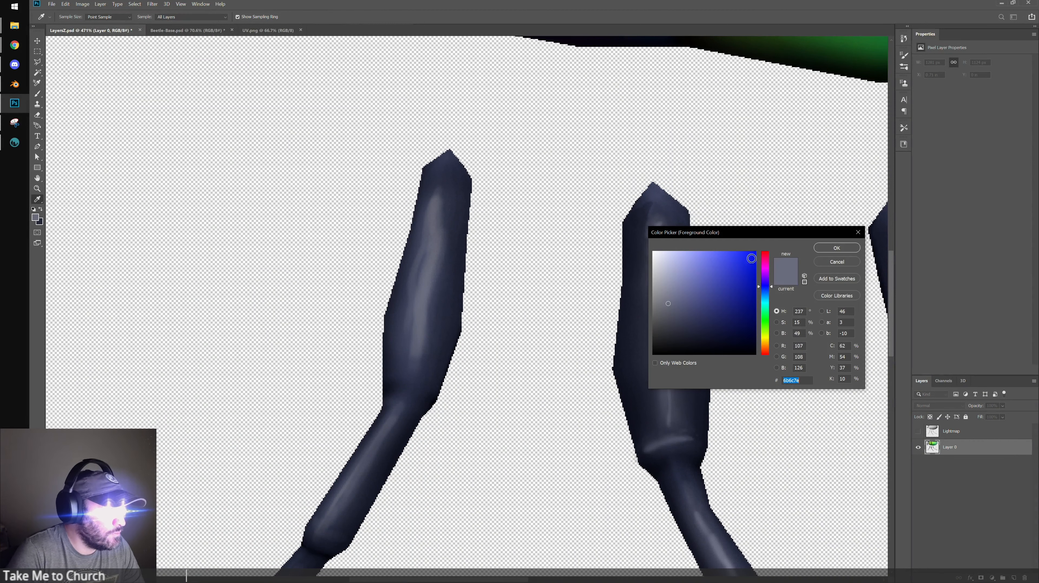
drag(664, 302, 666, 285)
click(833, 249)
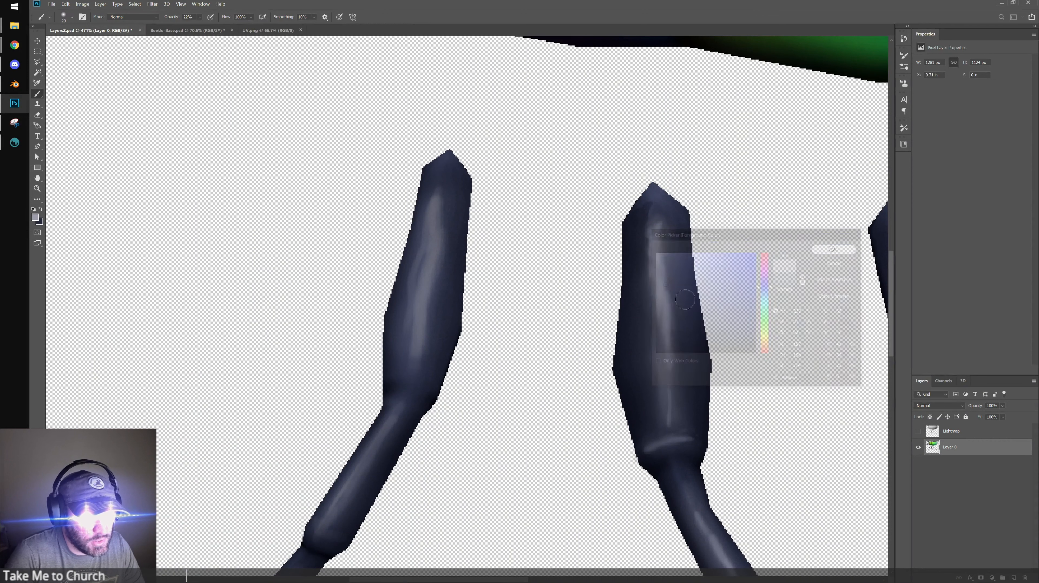
Brighten the highlight on the left leg's upper segment and paint a curved highlight across its lower end
drag(415, 230, 477, 219)
mouse_move(502, 187)
mouse_down()
mouse_move(493, 278)
mouse_move(493, 266)
mouse_up()
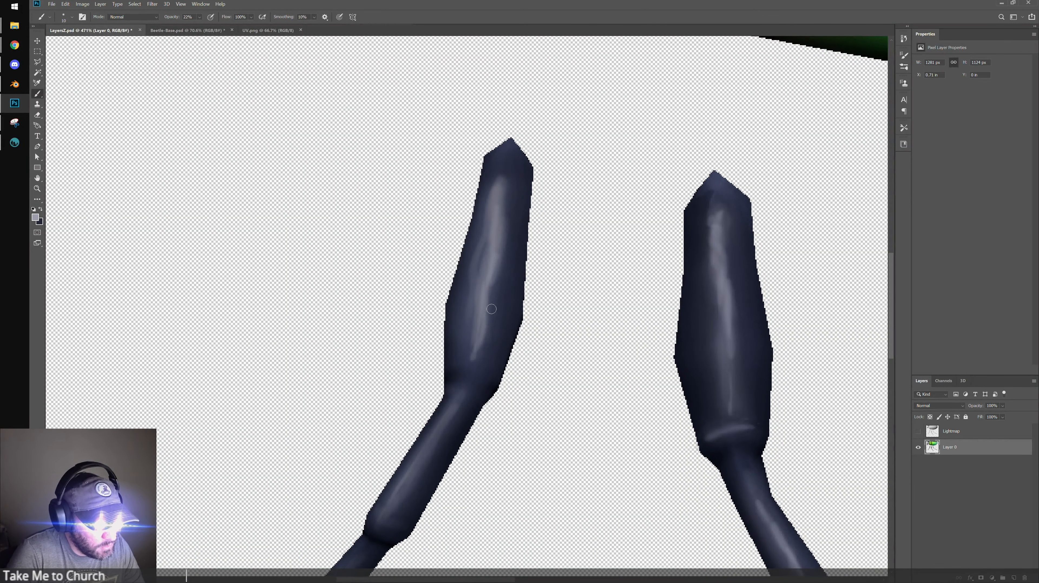
mouse_move(472, 367)
mouse_down()
mouse_move(497, 308)
mouse_move(522, 323)
mouse_up()
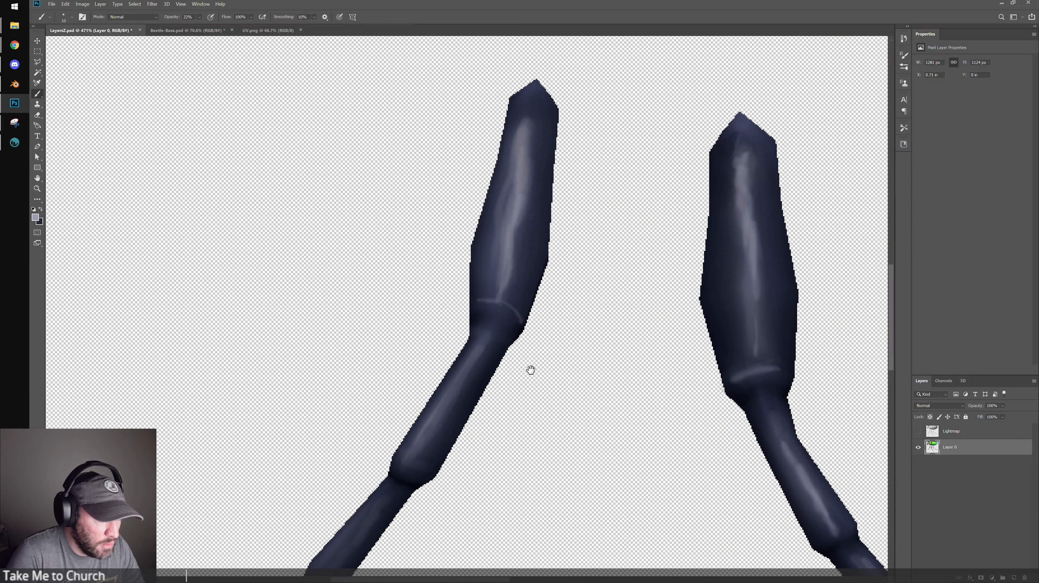
drag(531, 369, 542, 317)
drag(528, 273, 493, 249)
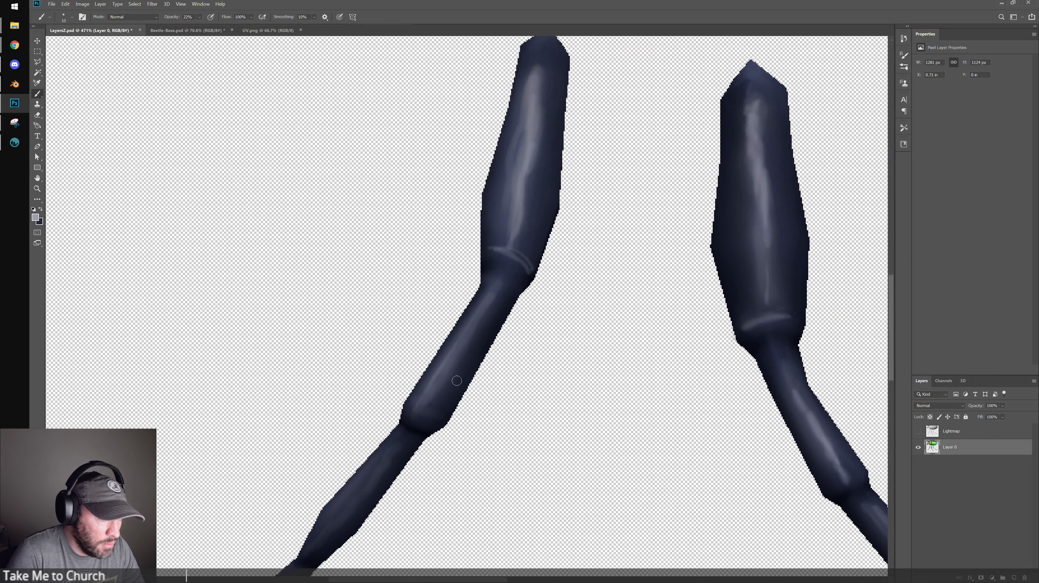
drag(497, 296, 430, 407)
drag(531, 332, 582, 276)
key(ctrl+z)
drag(532, 249, 473, 338)
key(ctrl+z)
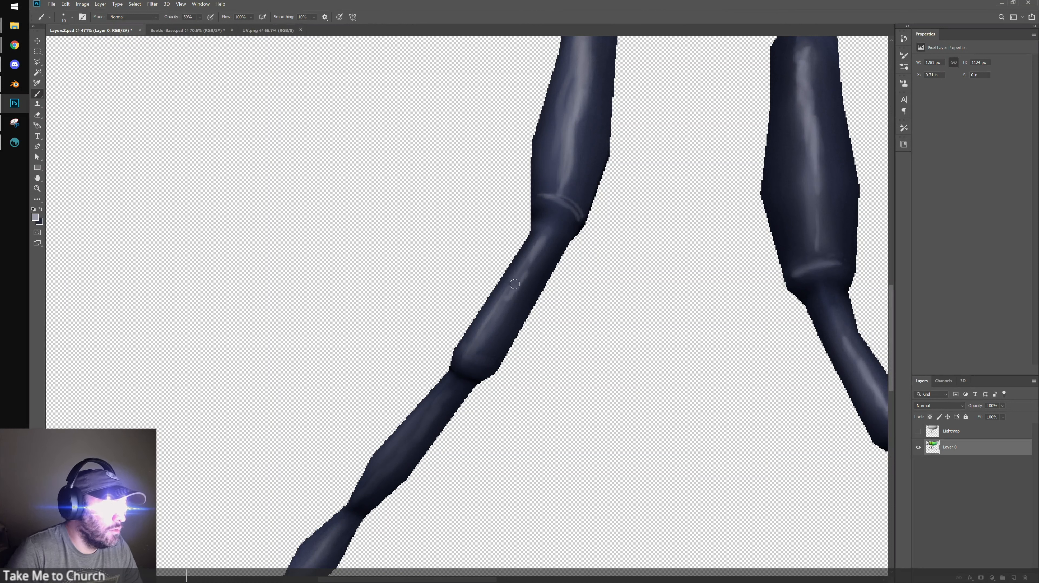
With the brush at 59% opacity, strengthen the highlights along the left leg's second and upper segments
drag(536, 245, 476, 349)
key(bracketleft)
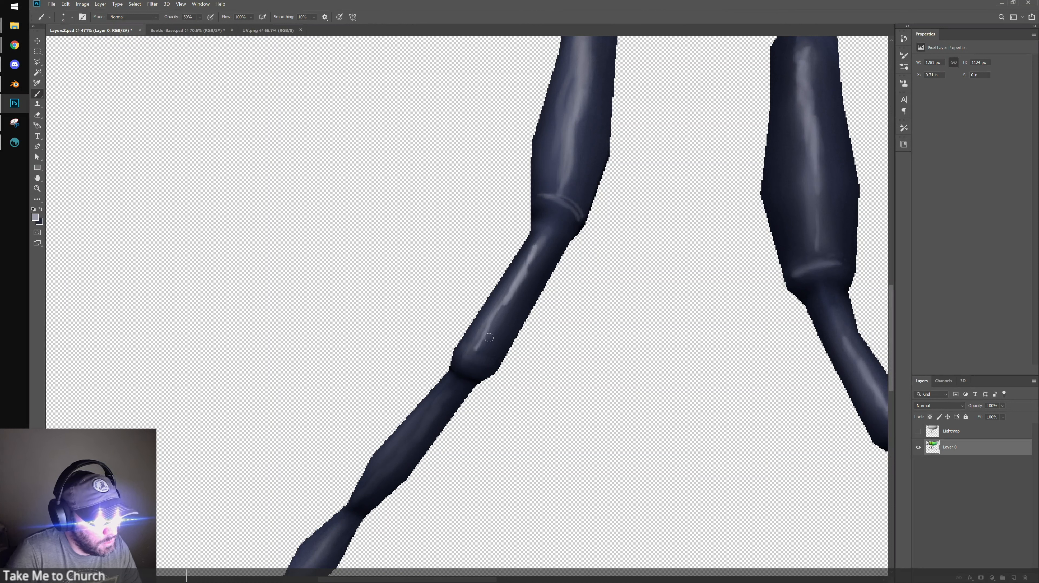
drag(603, 179, 519, 360)
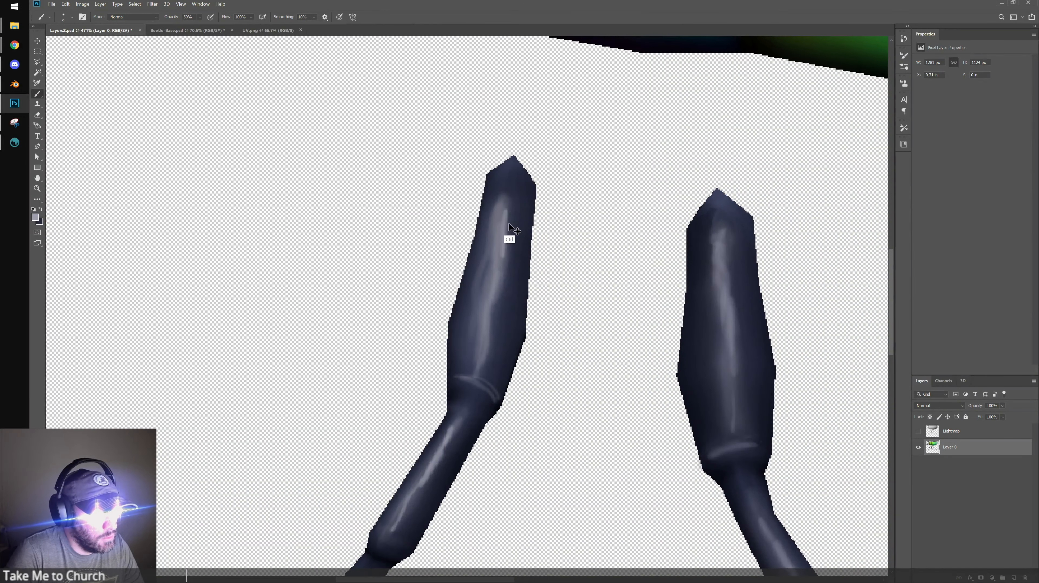
drag(500, 236, 478, 365)
Strengthen the highlights along the middle leg's second and third segments with the small 59% opacity brush
mouse_move(727, 289)
mouse_down()
mouse_move(616, 210)
mouse_move(632, 353)
mouse_move(631, 141)
mouse_up()
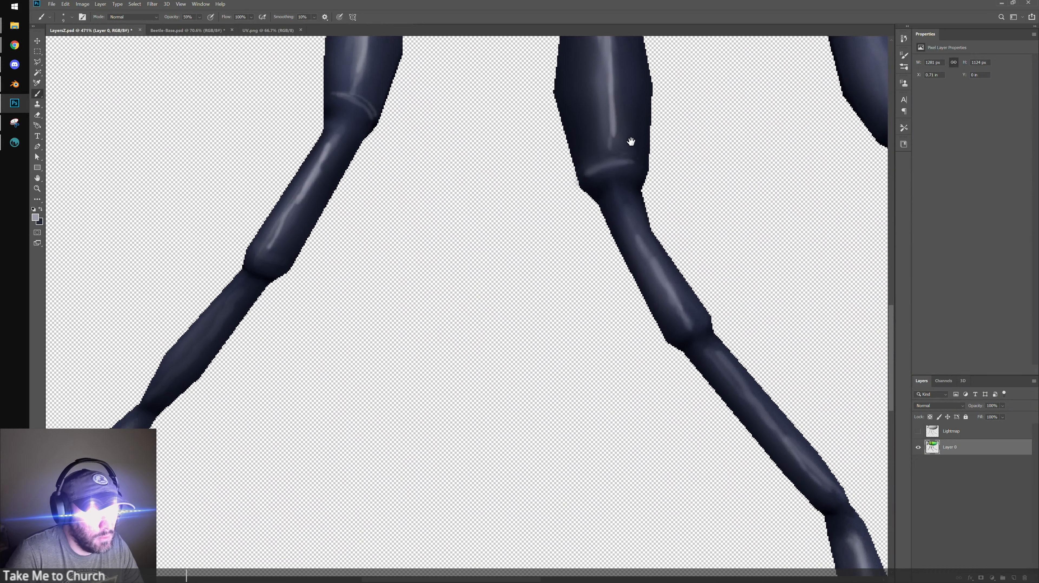
mouse_move(648, 258)
mouse_down()
mouse_move(717, 364)
mouse_move(633, 247)
mouse_move(714, 342)
mouse_up()
drag(636, 319, 839, 261)
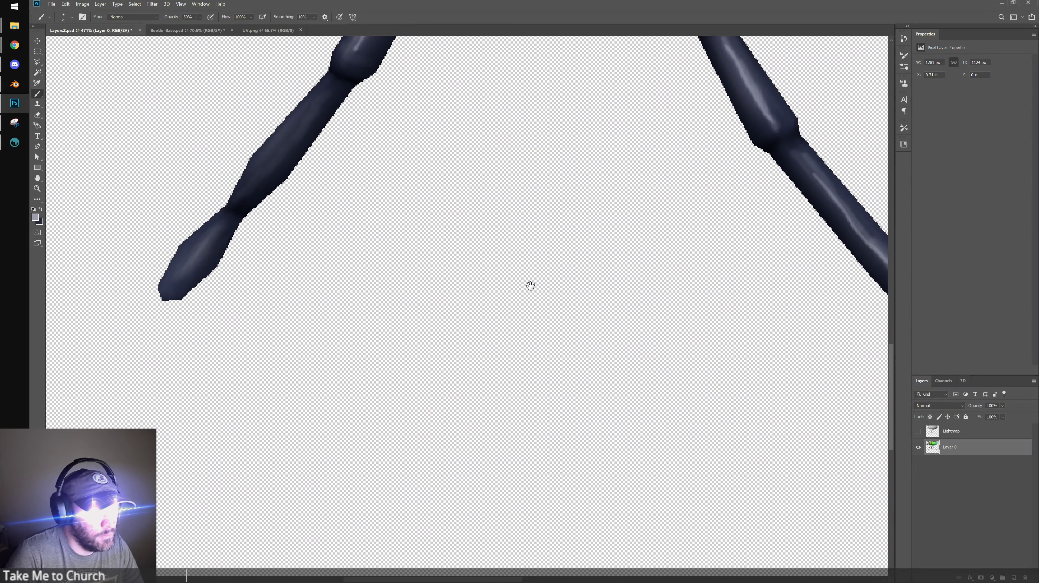
drag(423, 206, 591, 280)
drag(877, 262, 667, 307)
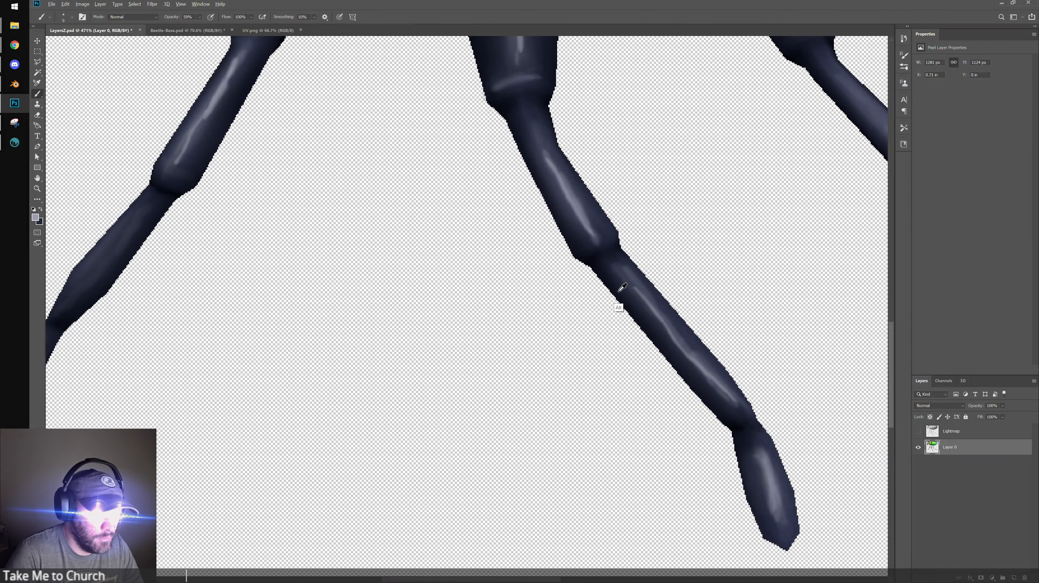
Paint a dark tone over the upper end of the middle leg's third segment to shorten its highlight
key(x)
drag(622, 272, 630, 291)
key(bracketright)
key(bracketright)
key(bracketright)
key(bracketright)
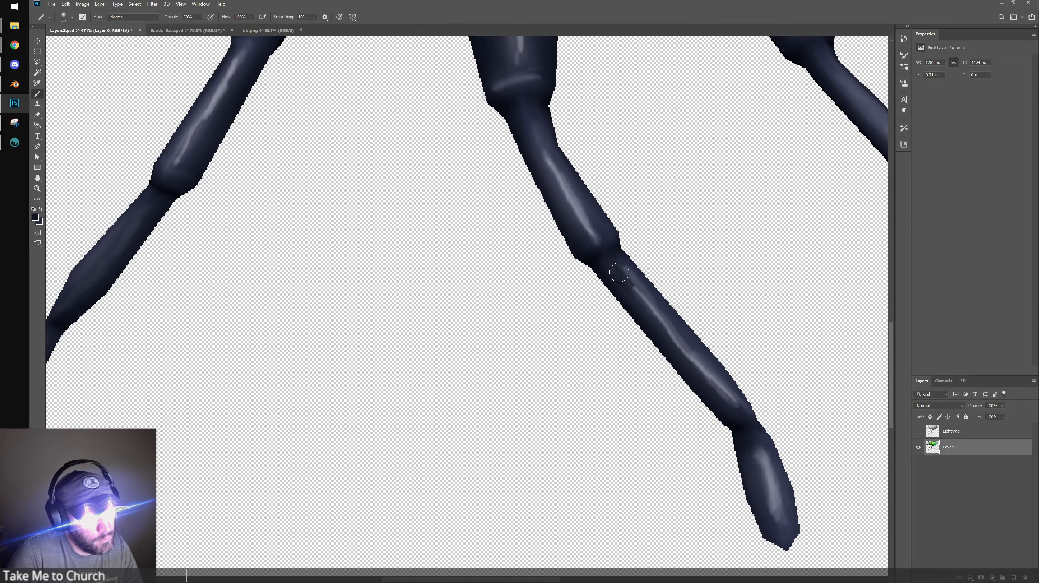
mouse_move(629, 269)
mouse_down()
mouse_move(611, 272)
mouse_move(670, 309)
mouse_up()
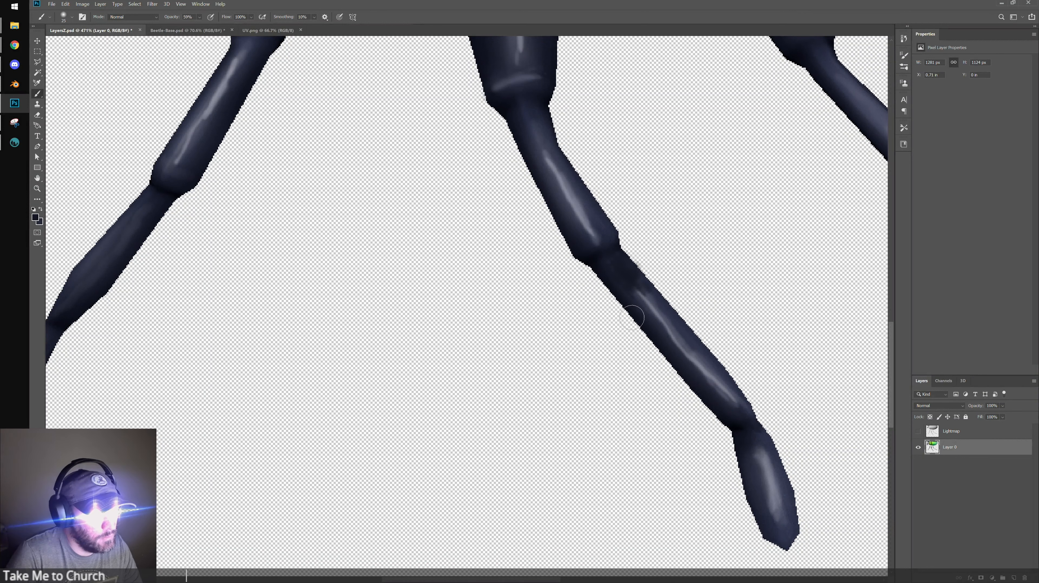
Sample the third segment's highlight colour and refine the middle leg's highlight there with a smaller brush
drag(310, 322, 358, 342)
alt+click(689, 325)
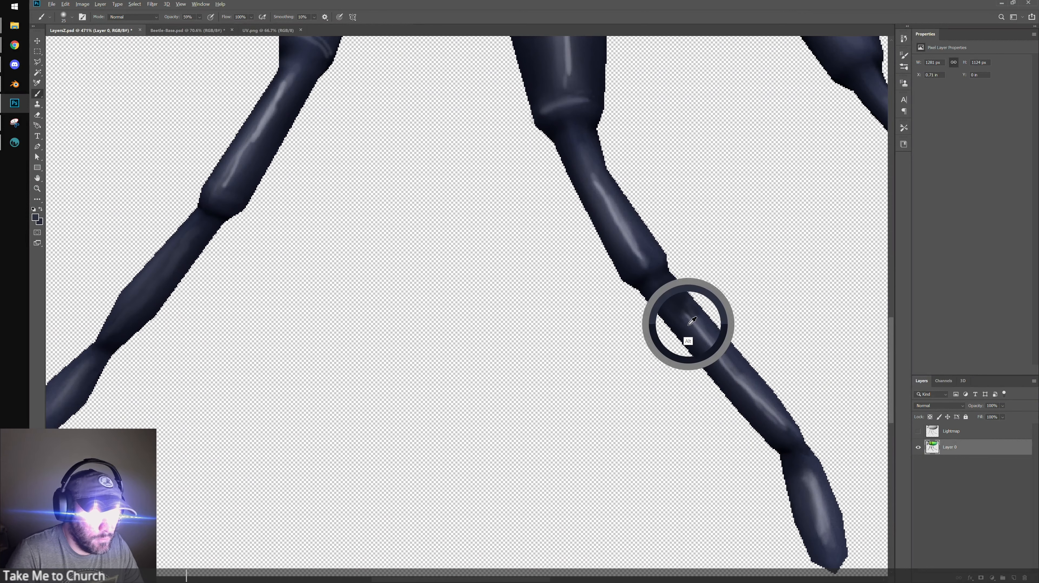
mouse_move(689, 324)
mouse_down()
mouse_move(662, 272)
mouse_move(694, 323)
mouse_move(686, 302)
mouse_move(748, 372)
mouse_move(760, 411)
mouse_move(757, 388)
mouse_move(719, 353)
mouse_move(726, 362)
mouse_up()
key(])
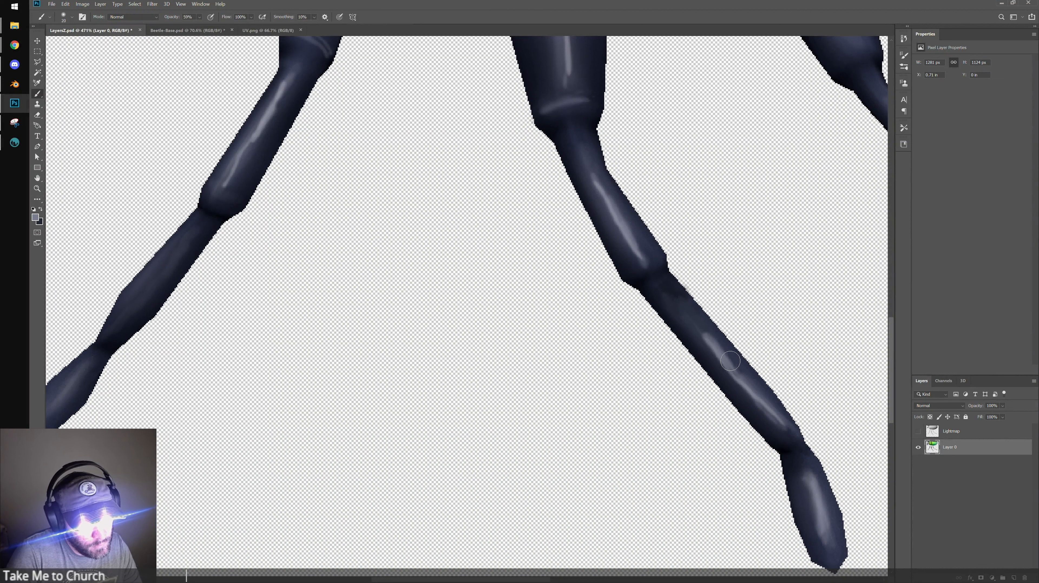
key(ctrl+z)
key(bracketleft)
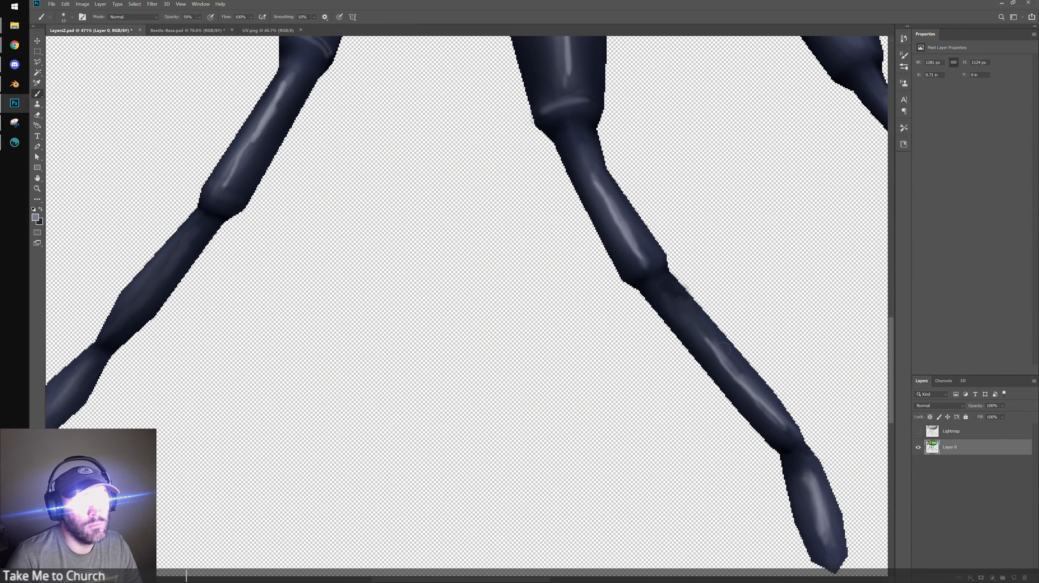
drag(712, 350, 781, 422)
Examine the painted highlights along the left and middle legs, ending with all three detached legs in view
drag(818, 491, 701, 361)
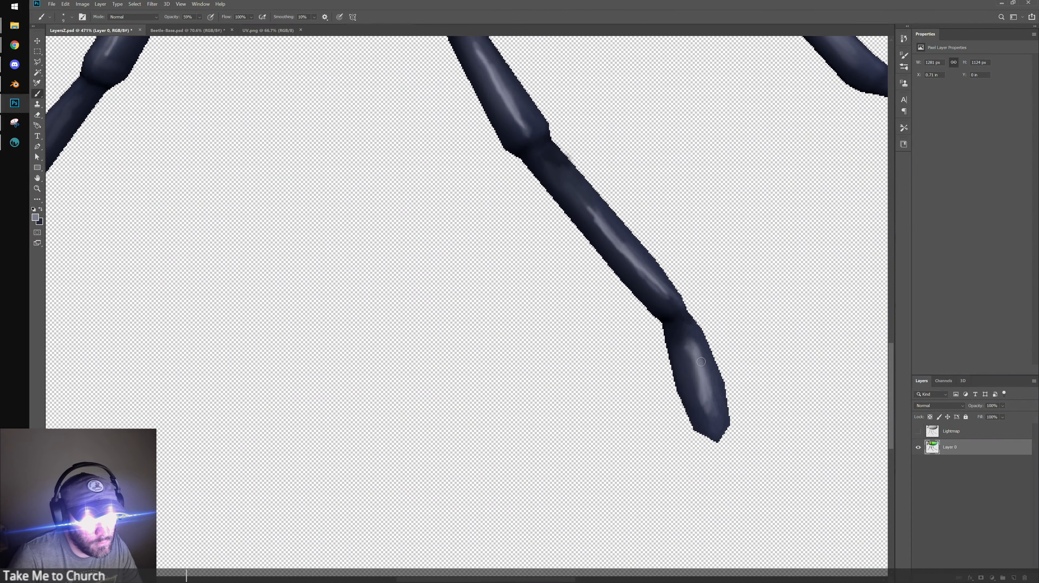
drag(237, 319, 744, 376)
drag(529, 329, 546, 436)
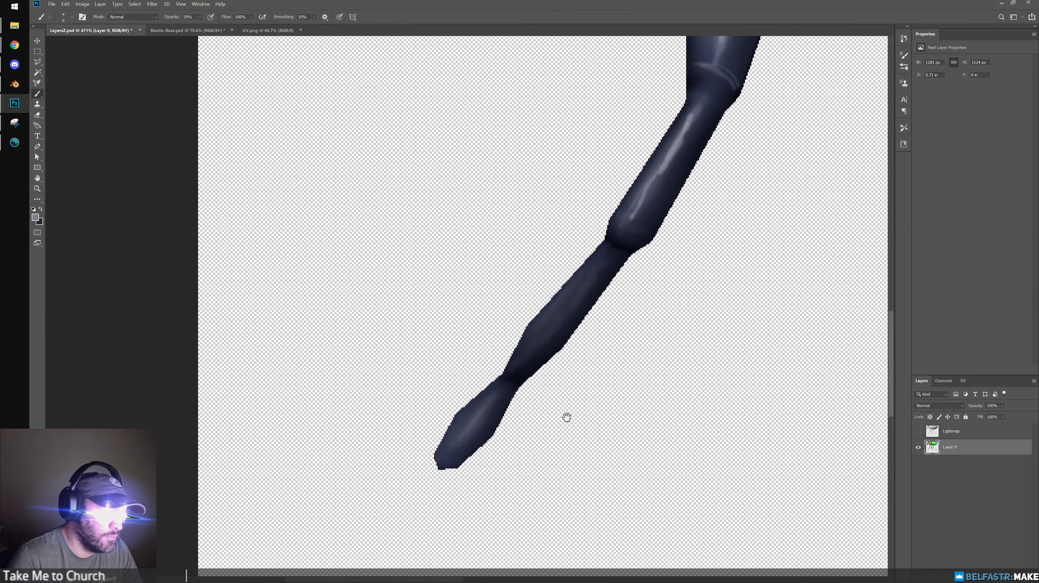
drag(572, 399, 440, 373)
alt+scroll(490, 273, down, 6)
drag(701, 240, 485, 308)
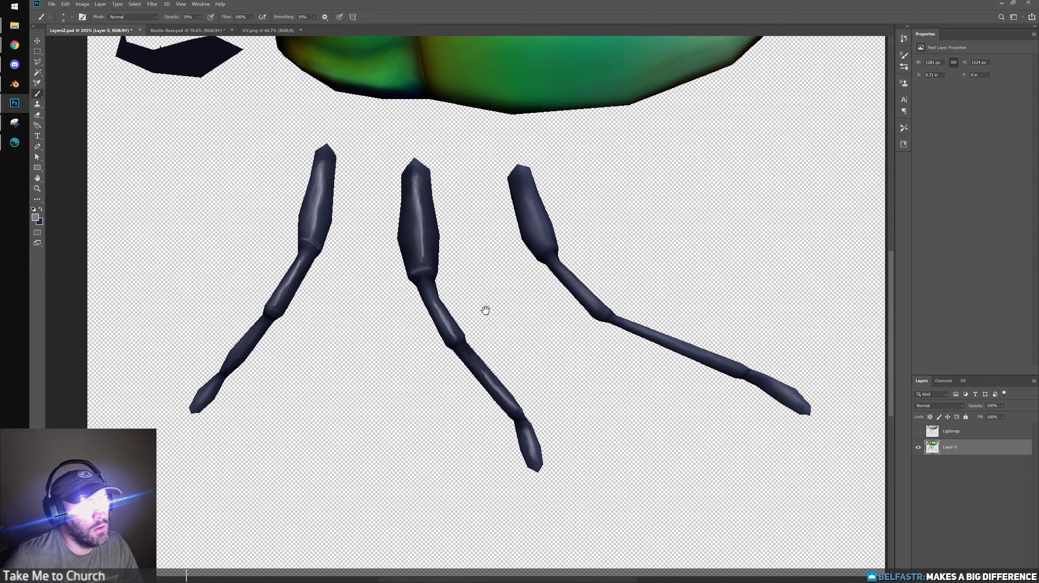
drag(573, 319, 682, 310)
alt+scroll(700, 328, down, 1)
Outline all three detached legs below the beetle's body with one Polygonal Lasso selection
key(l)
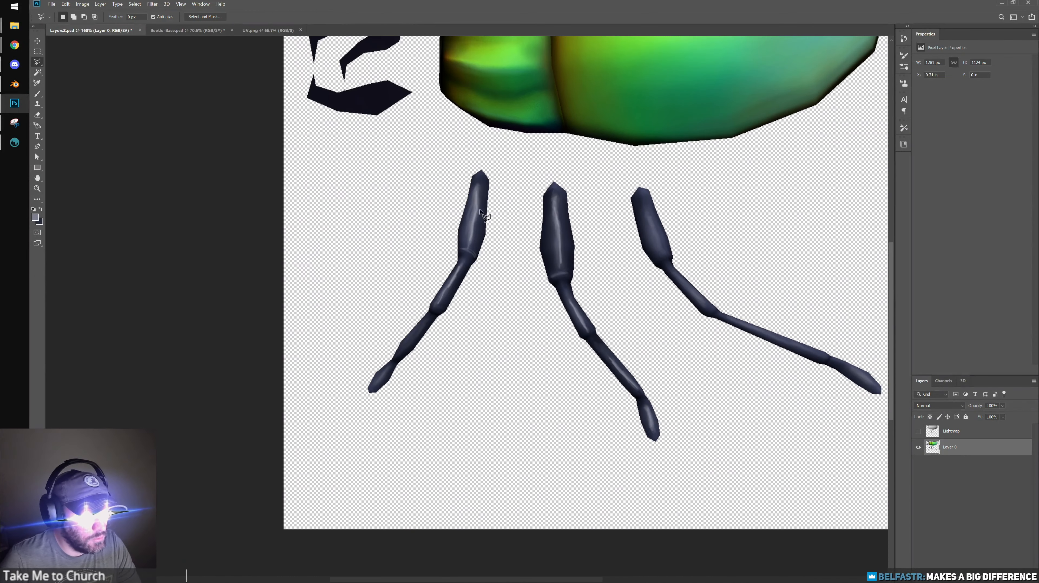
click(347, 408)
click(422, 164)
click(522, 151)
click(689, 167)
click(883, 240)
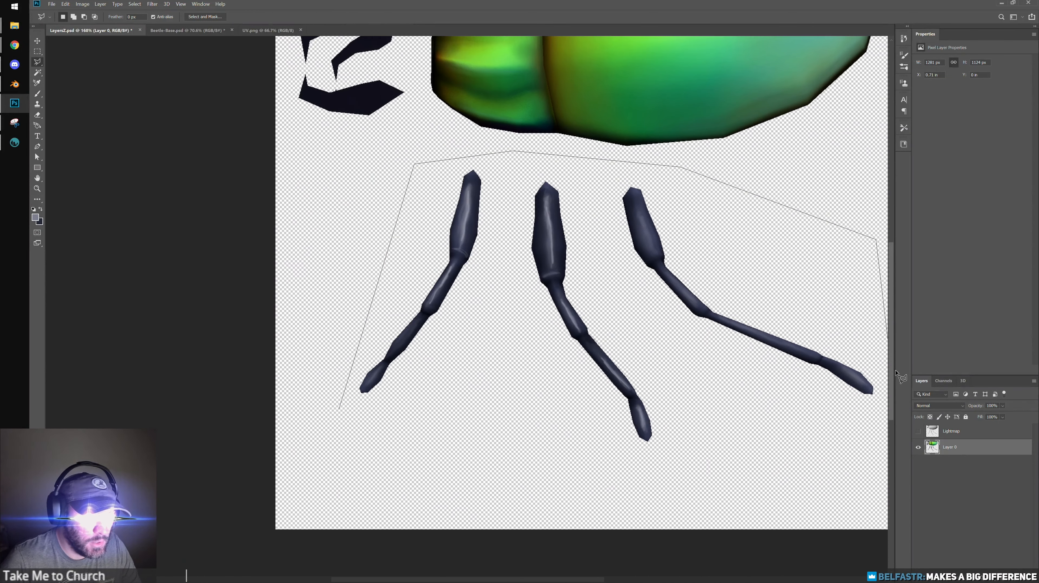
click(858, 408)
click(795, 502)
click(504, 495)
click(339, 462)
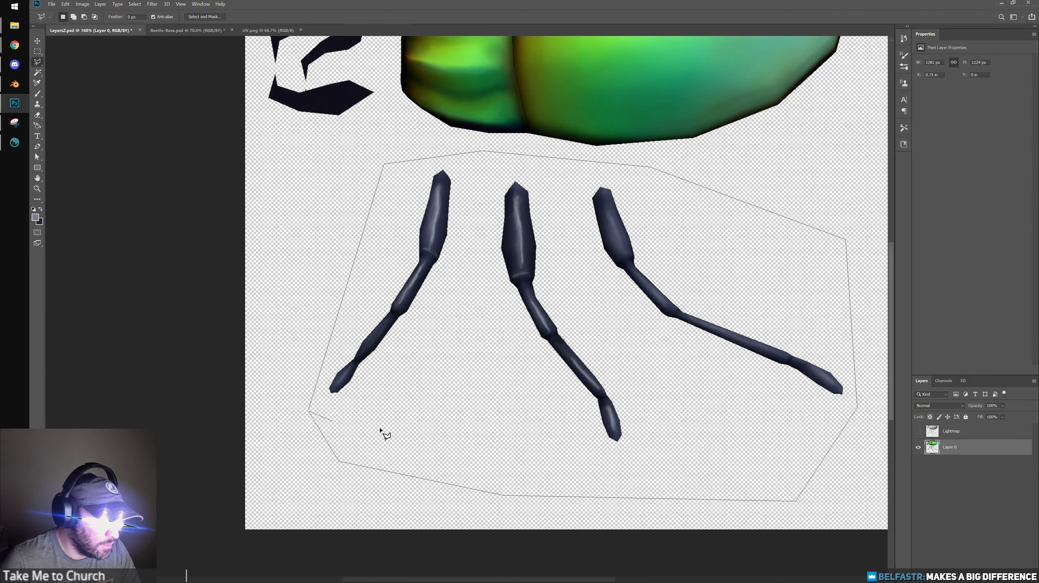
Locate the Gradient tool among the extra tools and activate it
key(g)
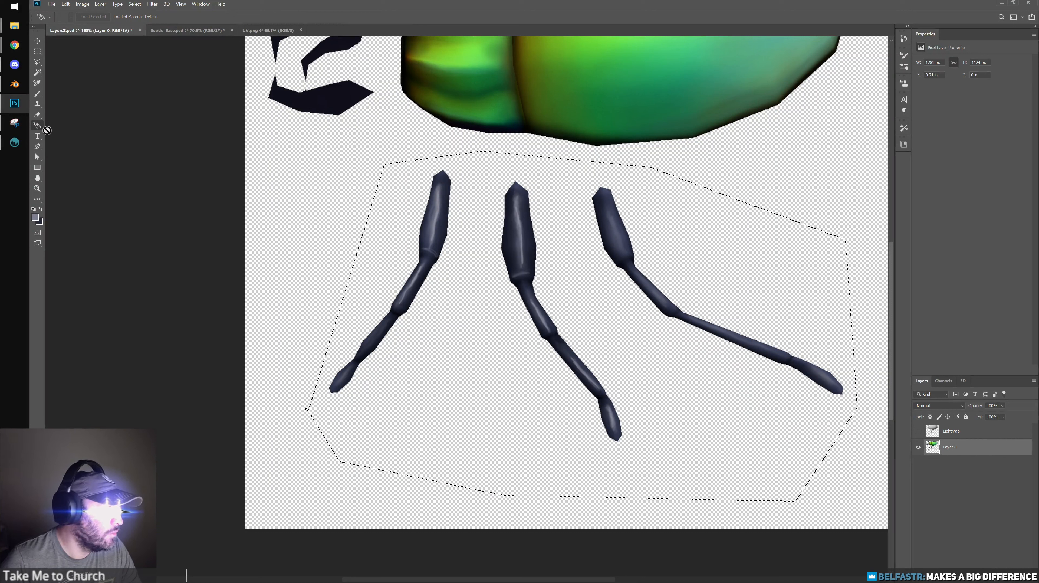
click(37, 168)
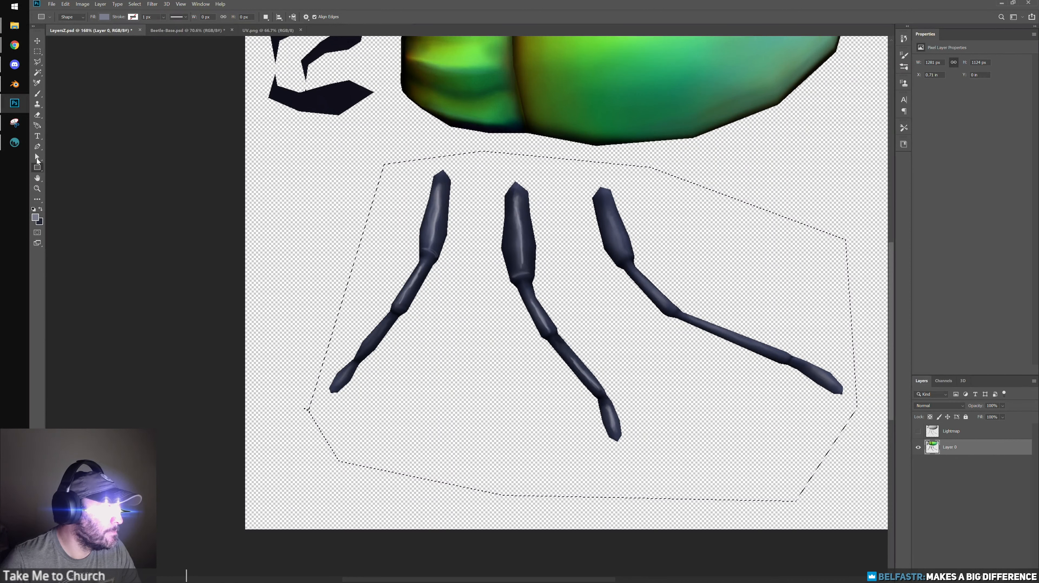
click(37, 169)
click(38, 137)
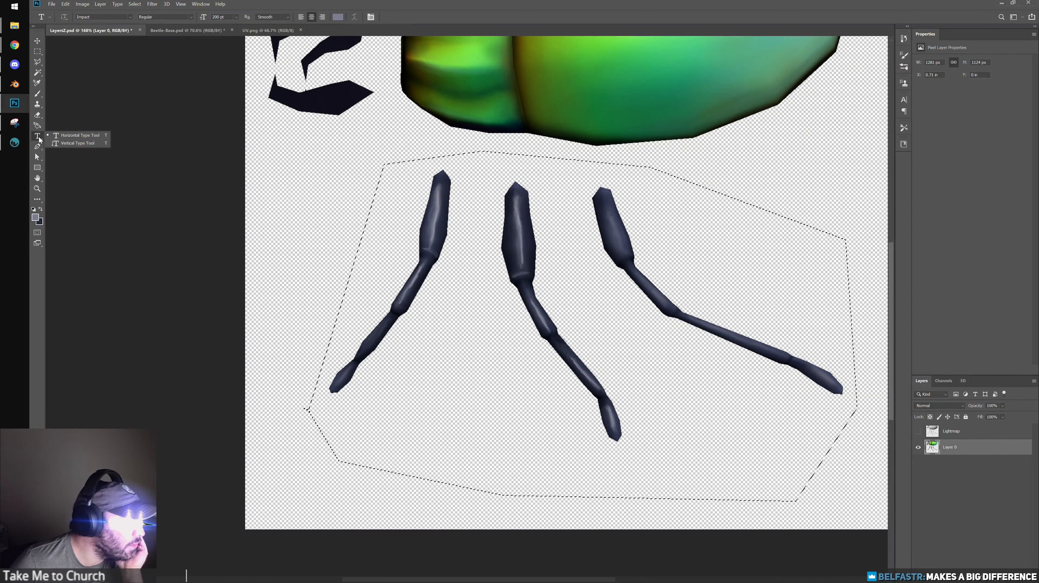
click(38, 125)
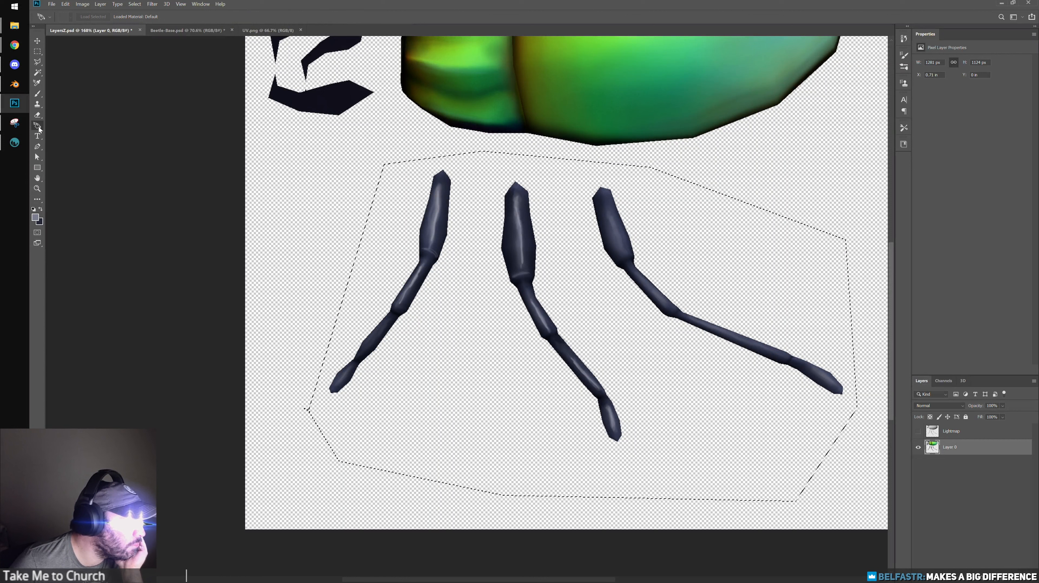
click(38, 199)
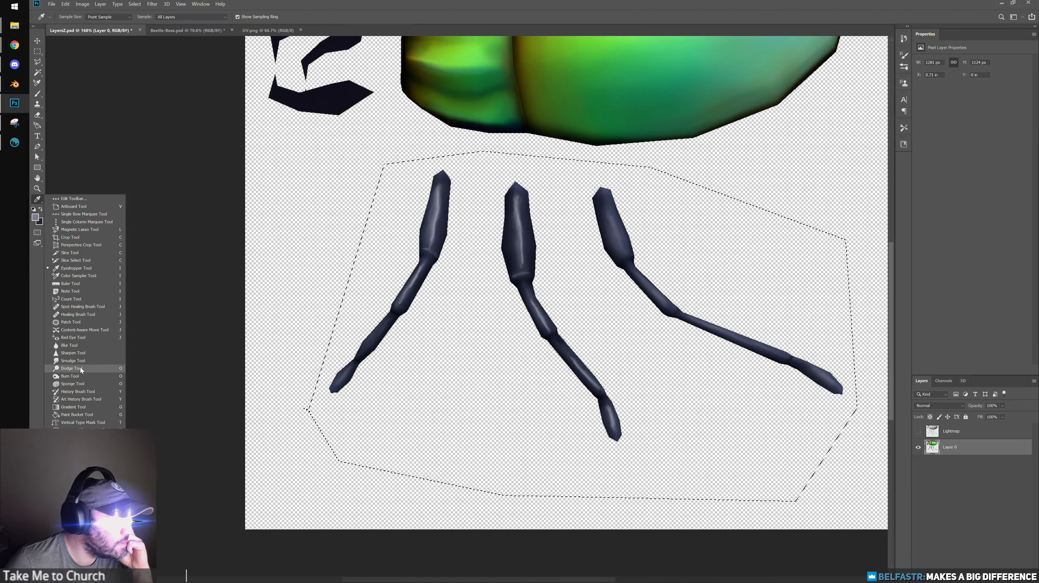
click(80, 407)
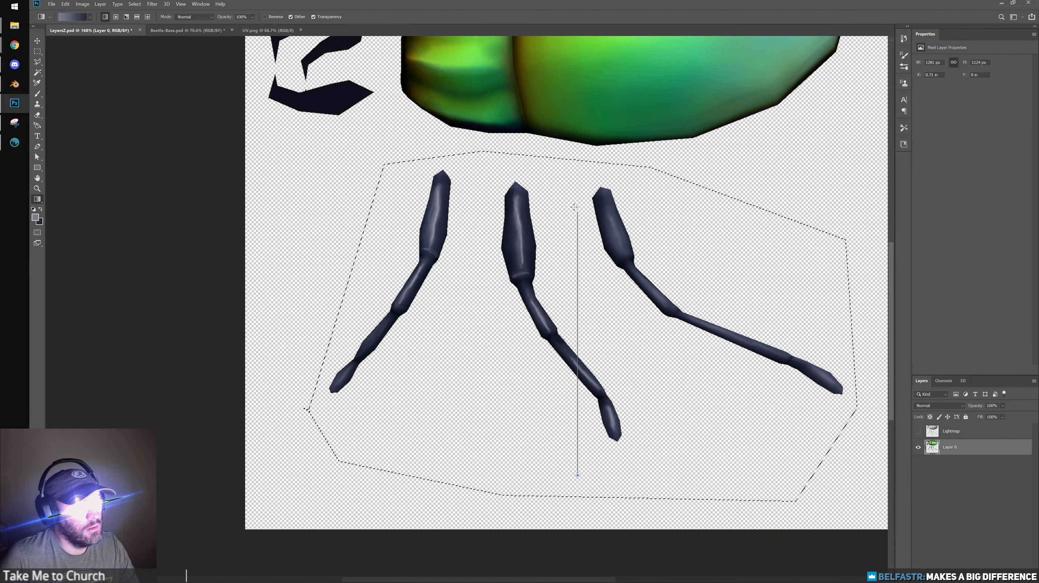
Try a vertical light-to-dark gradient over the selected leg area directly on Layer 0 and undo it
drag(577, 475, 574, 207)
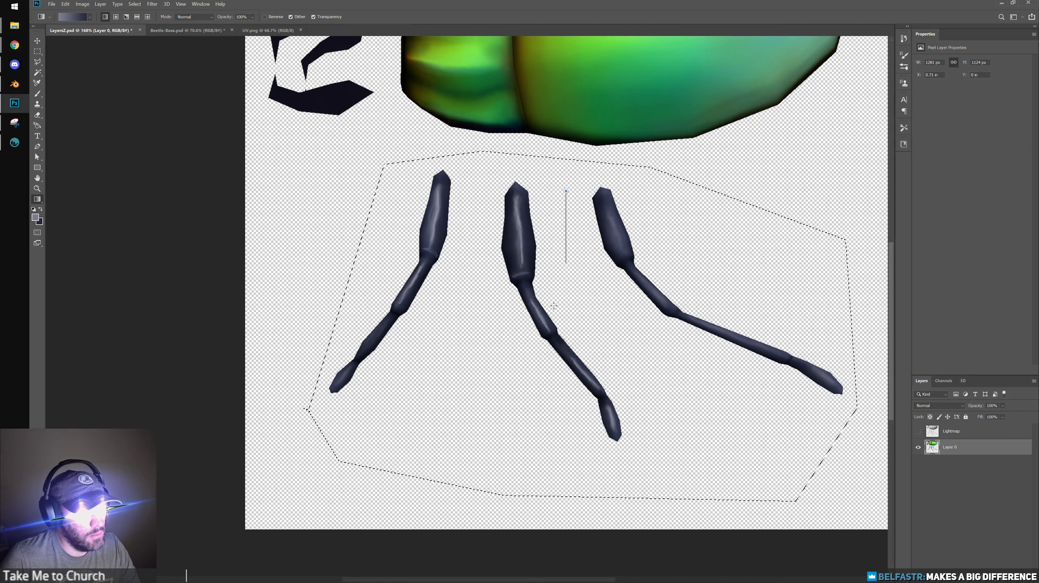
drag(566, 496, 566, 496)
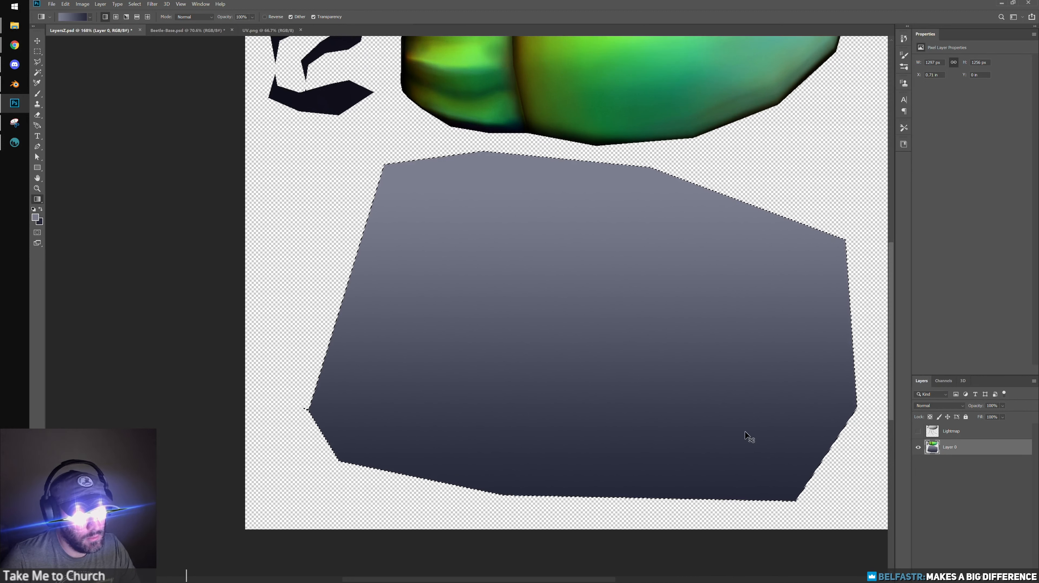
key(ctrl+z)
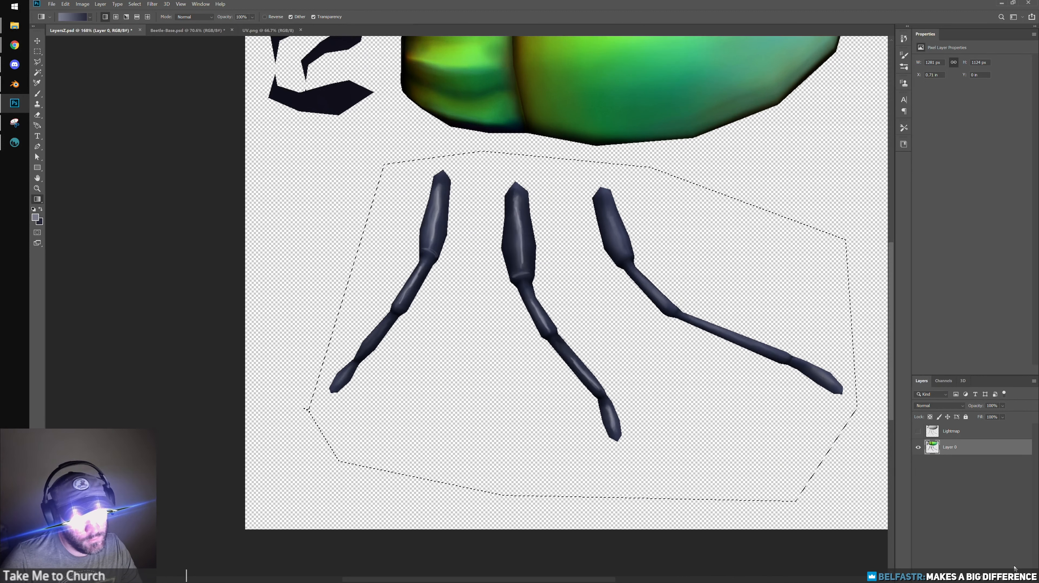
Add a new layer, fill the leg selection with a vertical light-to-dark gradient, and lower the layer's opacity to 72%
key(ctrl+shift+alt+n)
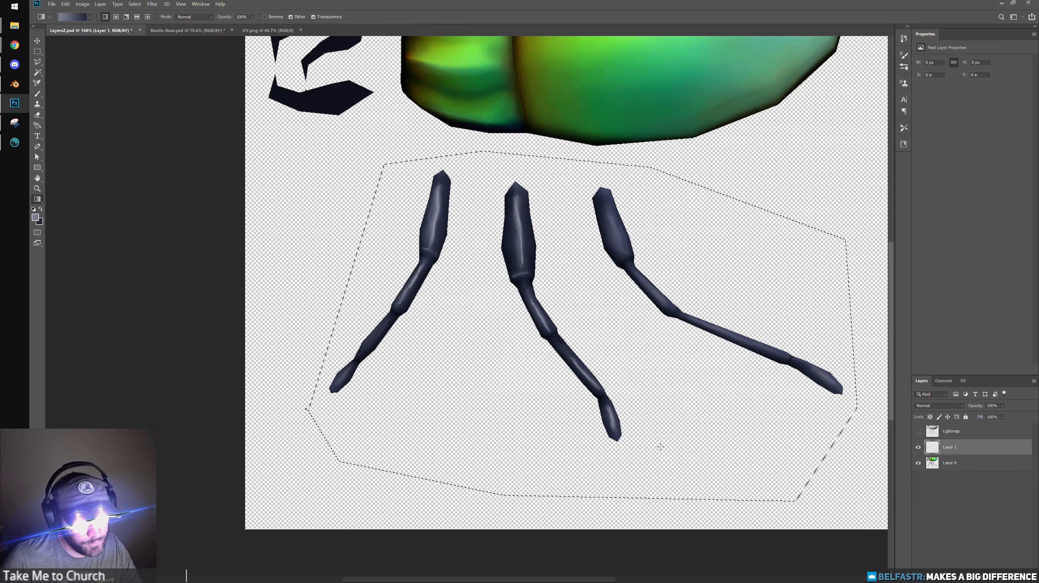
shift+drag(548, 423, 549, 424)
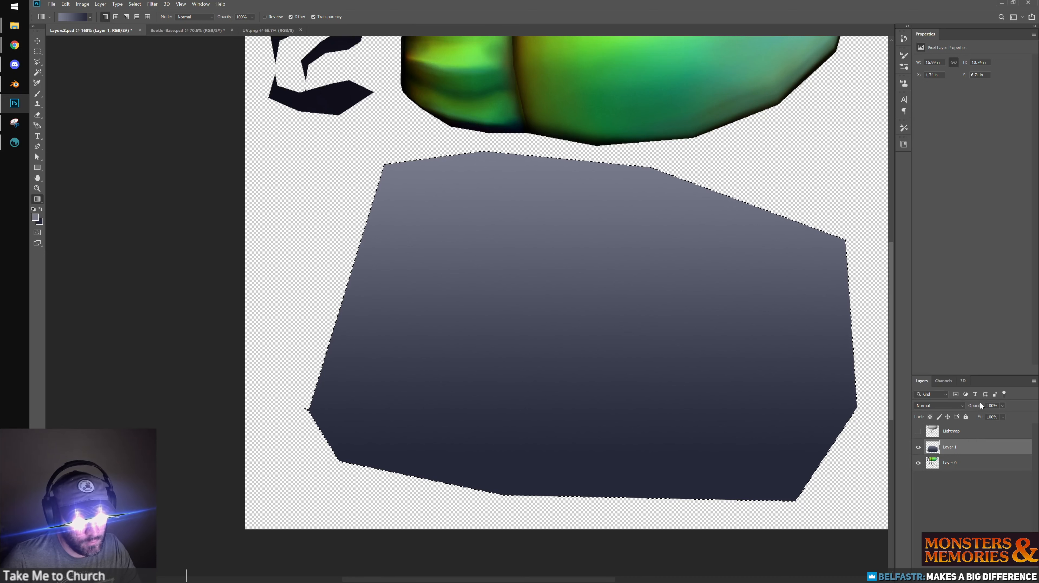
drag(971, 407, 966, 408)
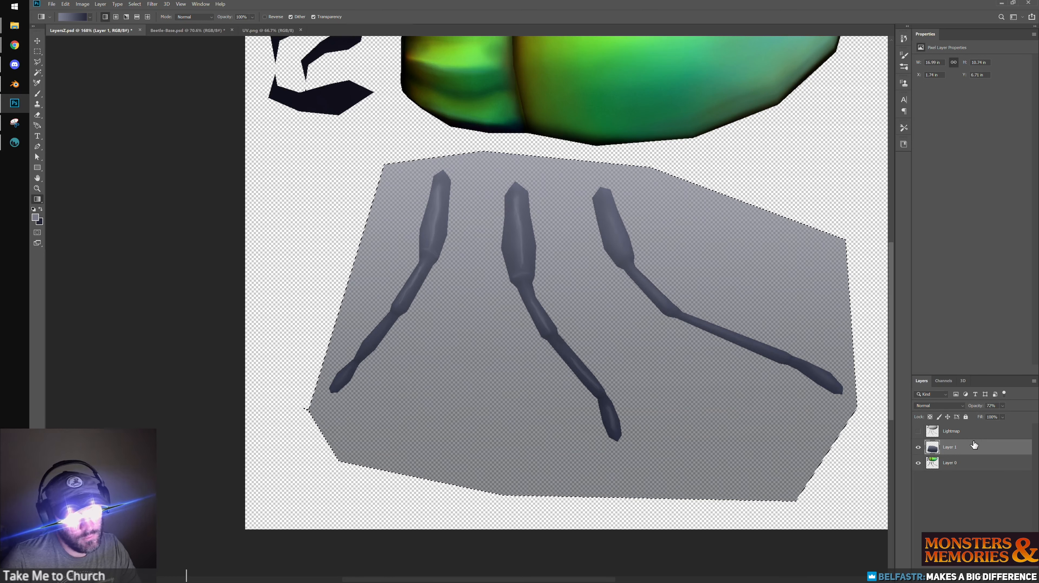
Try the Color blend mode on the gradient layer and compare the legs with the layer hidden and shown
click(939, 405)
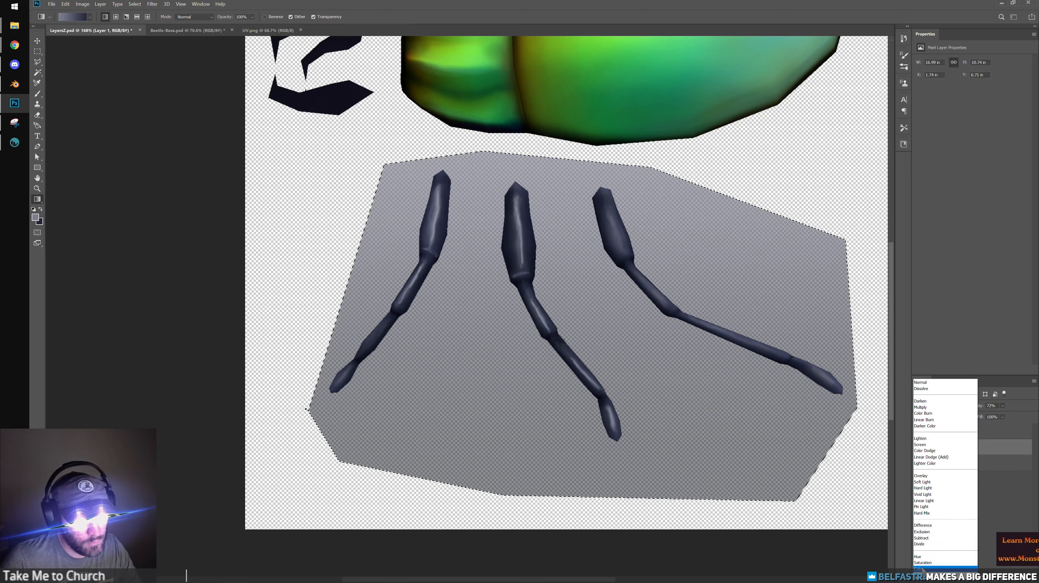
click(935, 568)
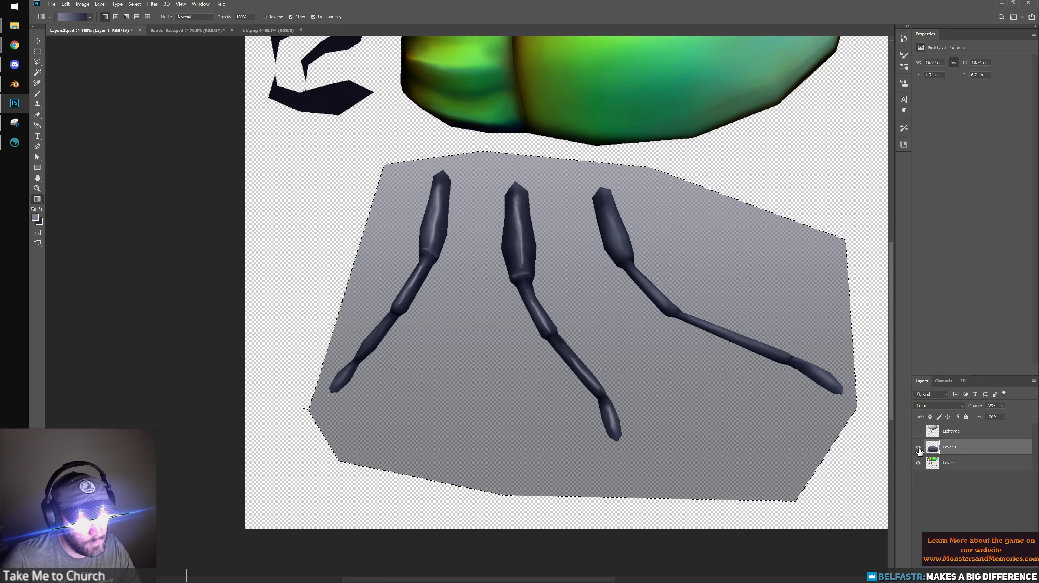
click(918, 448)
click(919, 448)
click(919, 448)
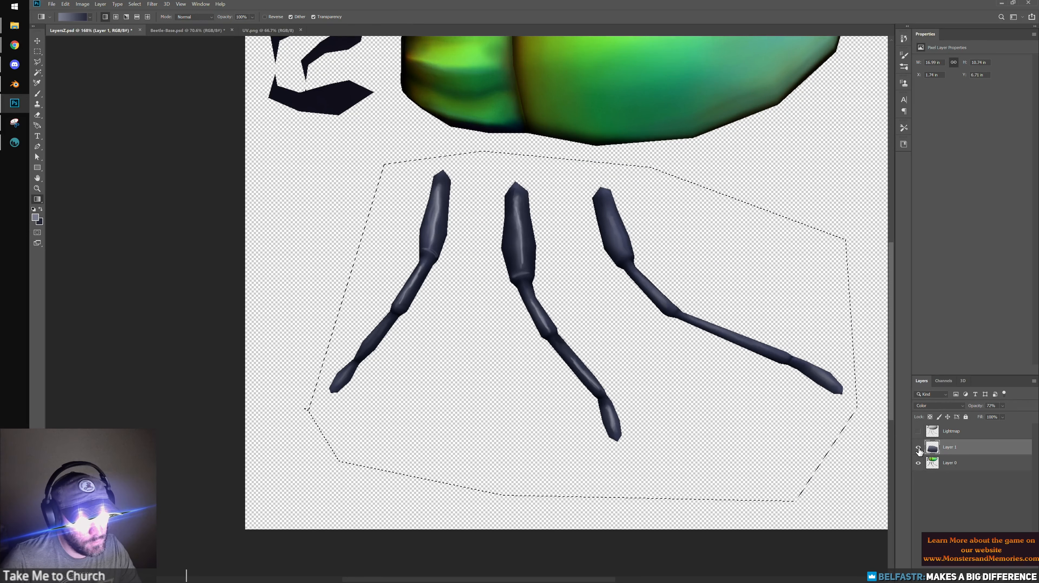
click(918, 448)
Set the gradient layer's blend mode to Linear Light and reduce its opacity to 30%
click(941, 405)
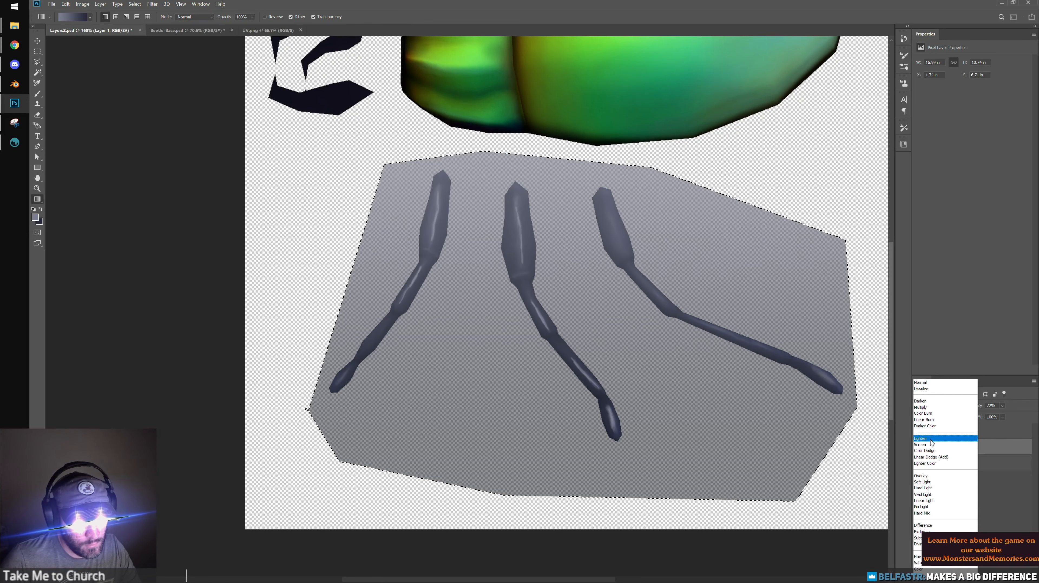
click(933, 502)
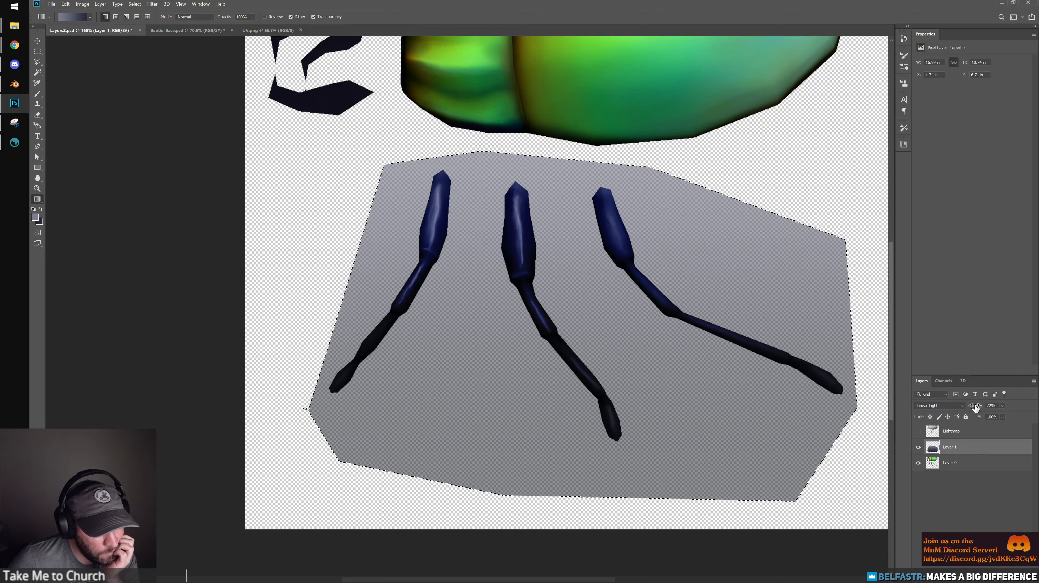
drag(976, 407, 963, 408)
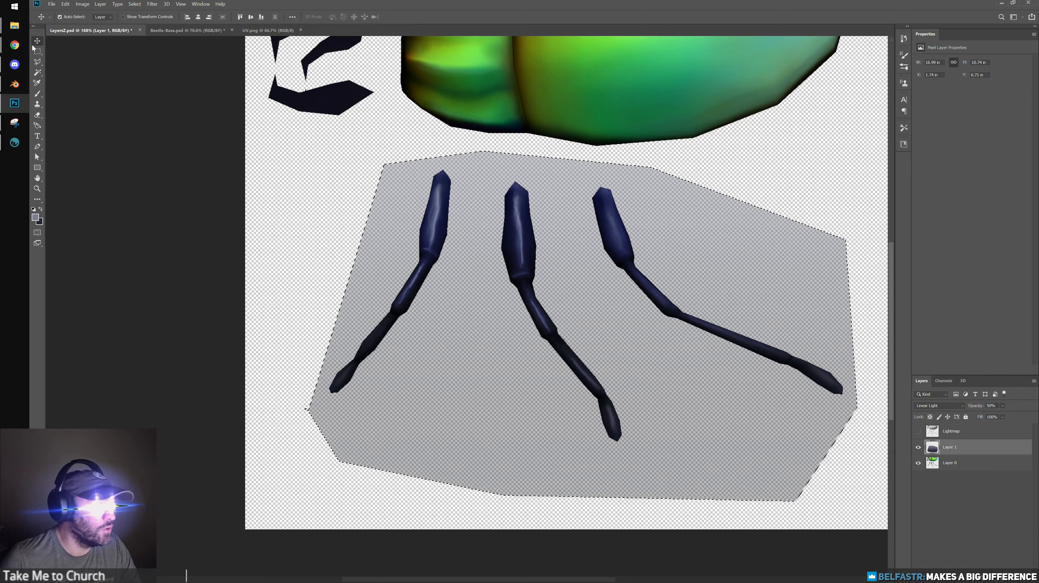
Deselect the leg area and save the layered texture document with its gradient layer
key(v)
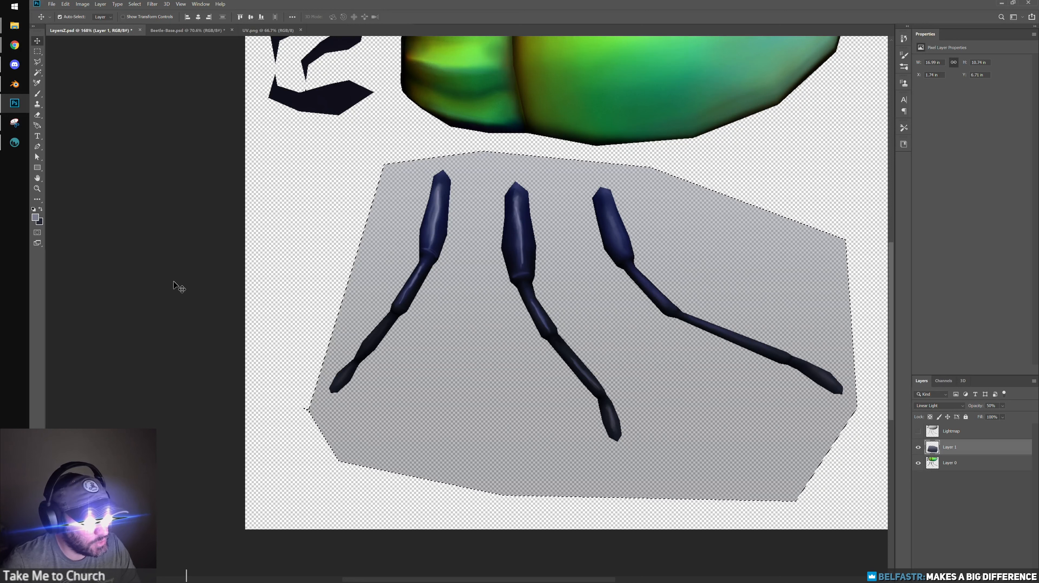
click(176, 286)
key(ctrl+d)
alt+scroll(341, 316, down, 3)
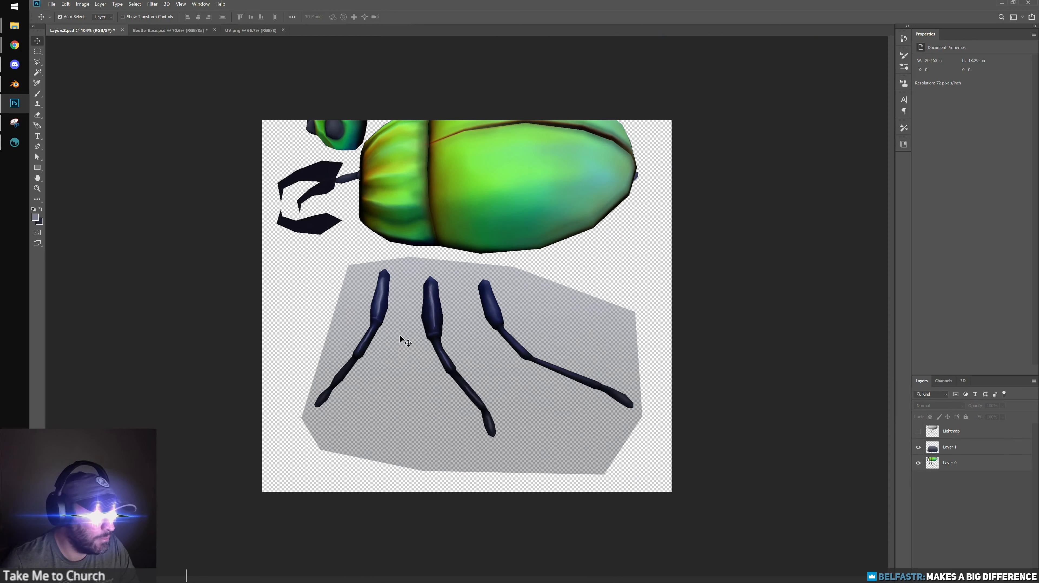
click(66, 4)
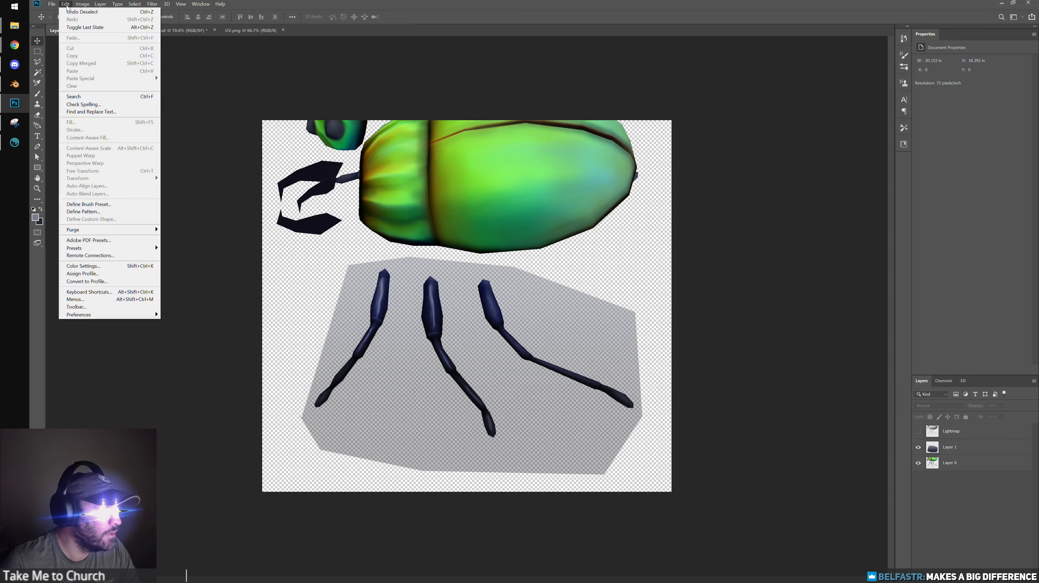
mouse_move(52, 5)
click(70, 83)
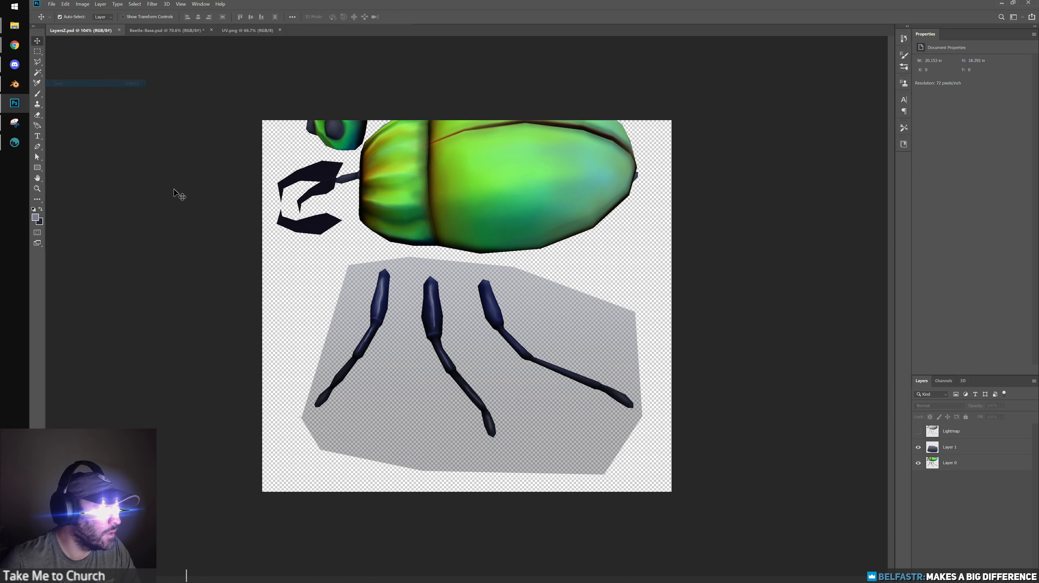
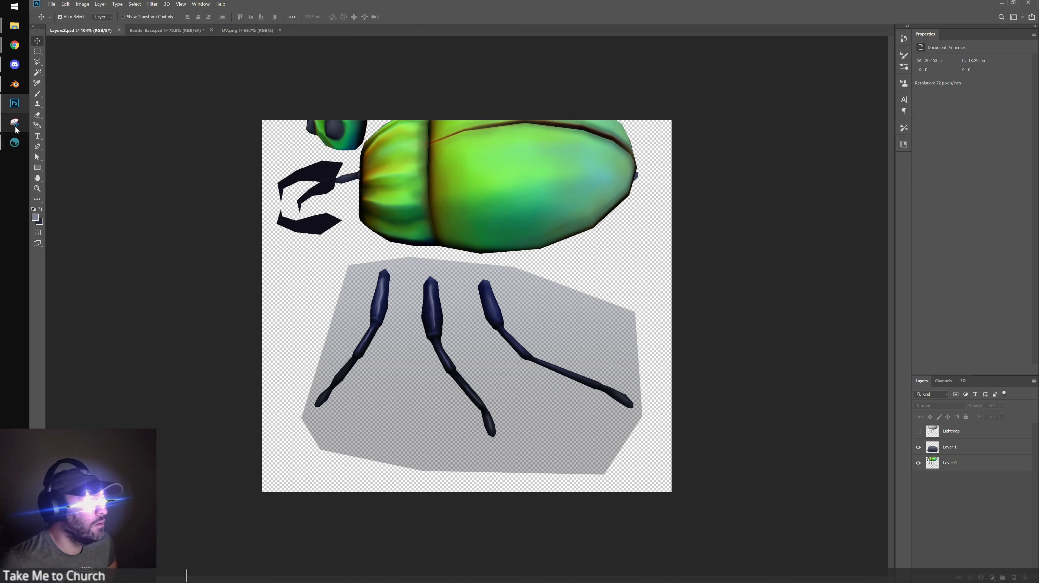
Switch to 3D-Coat and examine the legs' gradient tint on the beetle model from several angles
click(14, 142)
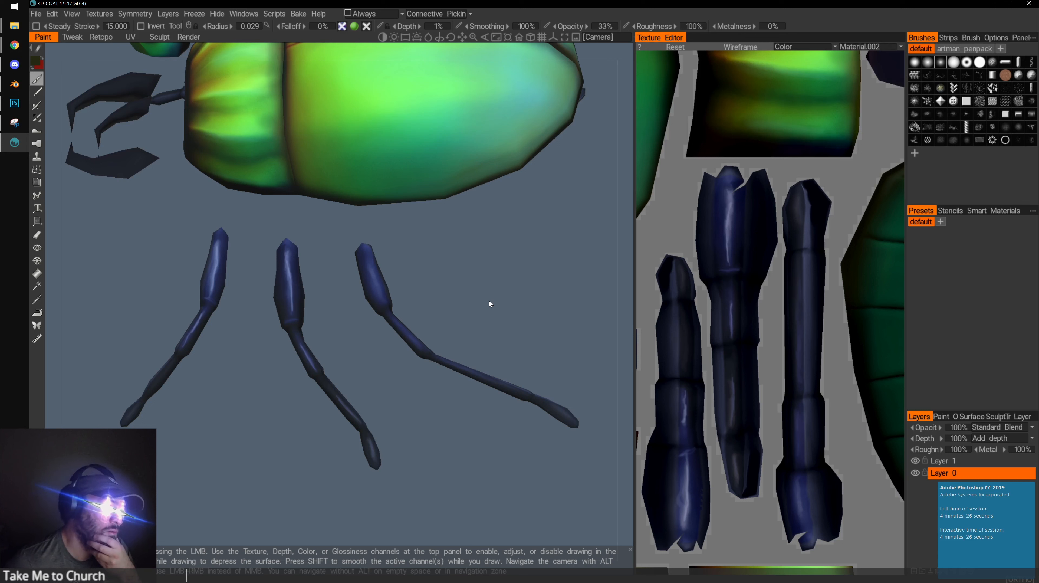
drag(380, 390, 303, 318)
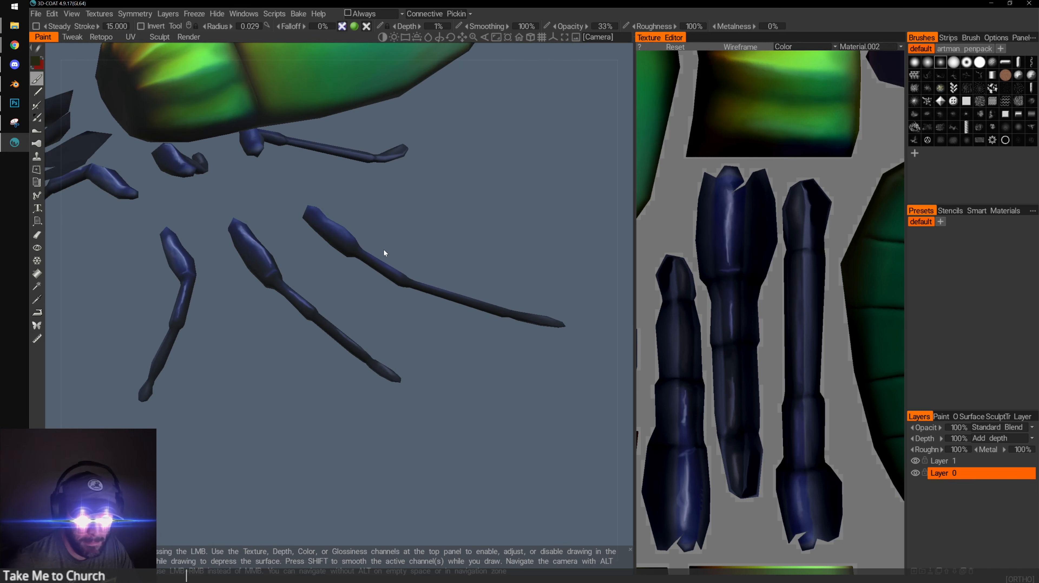
drag(304, 195, 270, 236)
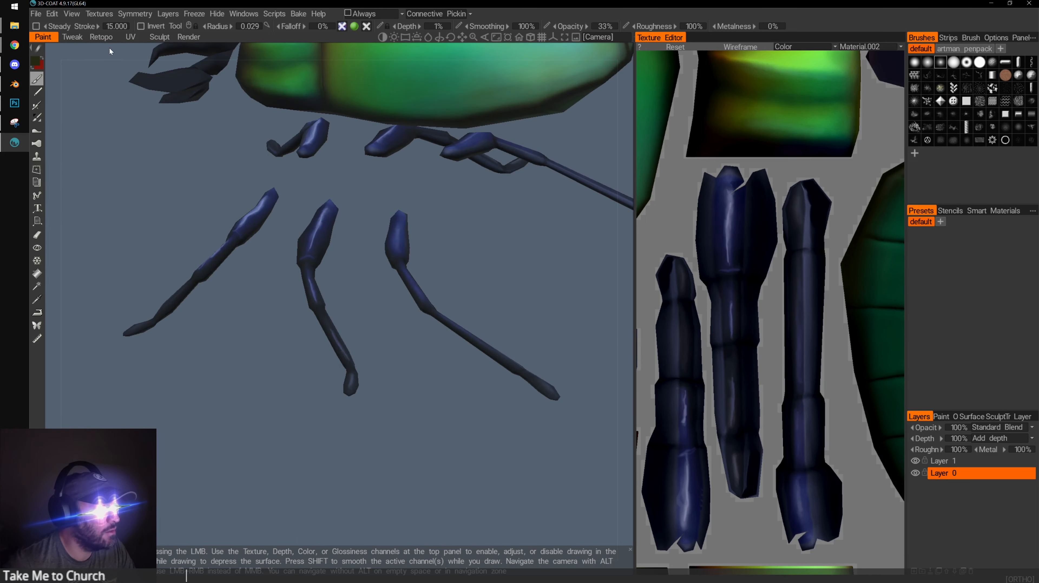
drag(171, 179, 228, 262)
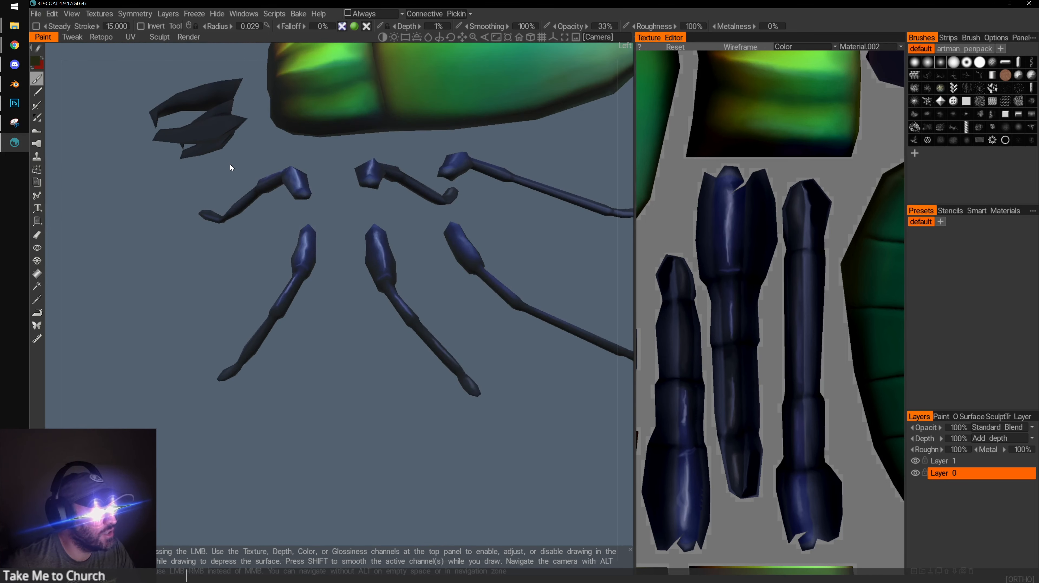
middle_drag(260, 221, 248, 273)
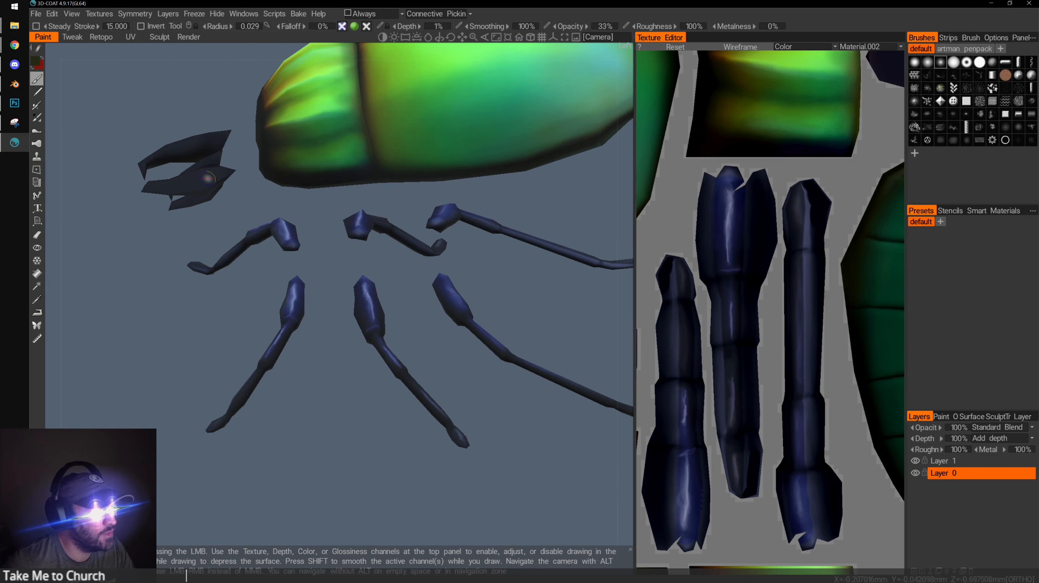
middle_drag(261, 189, 150, 262)
right_drag(150, 263, 213, 227)
drag(213, 228, 293, 295)
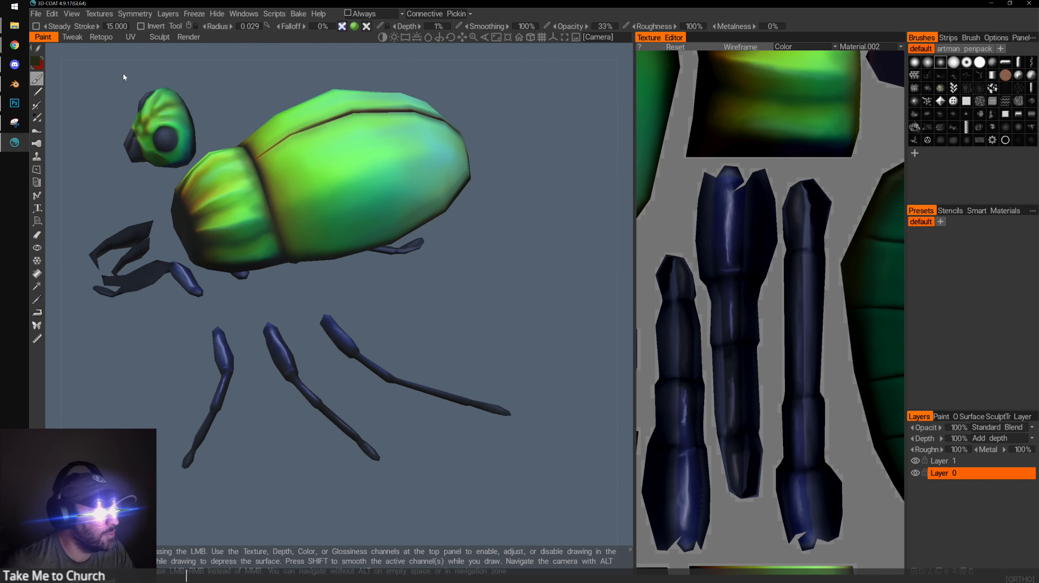
Export the color/albedo map as a PNG, overwriting Beetle_normalobj.png in the Beetle maps folder
mouse_move(93, 18)
mouse_move(99, 46)
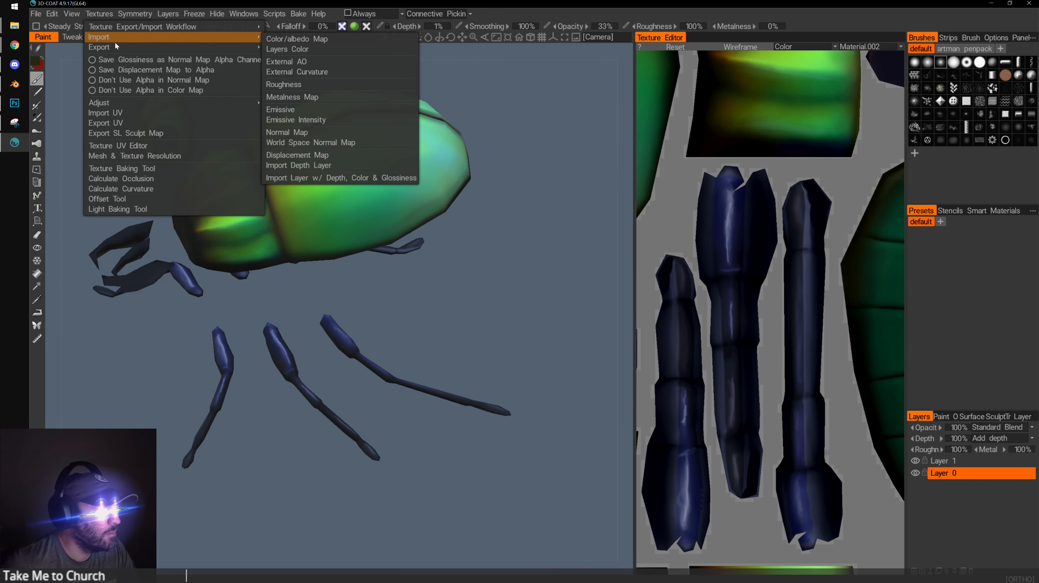
click(297, 49)
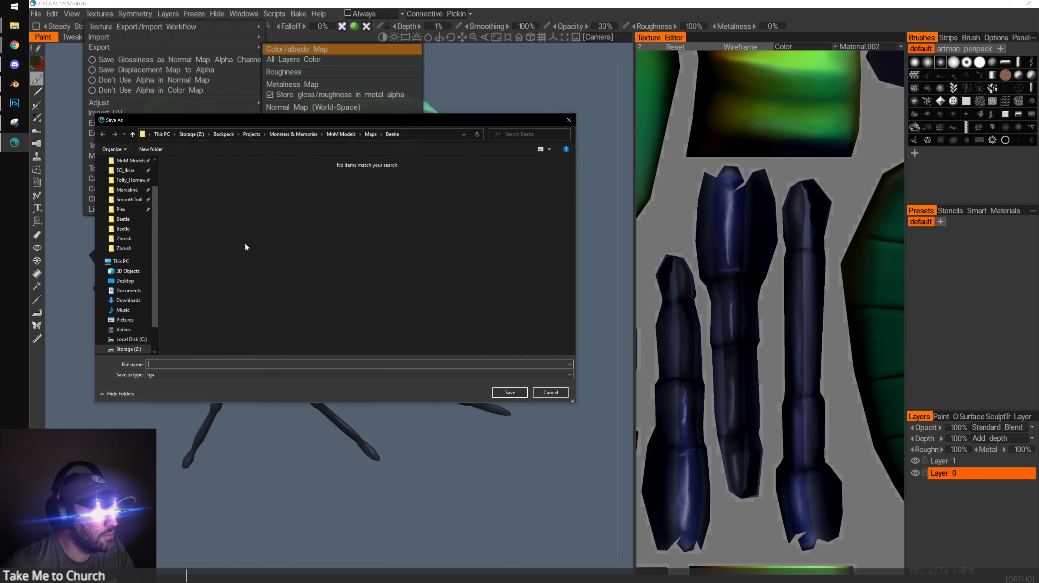
click(216, 375)
click(210, 395)
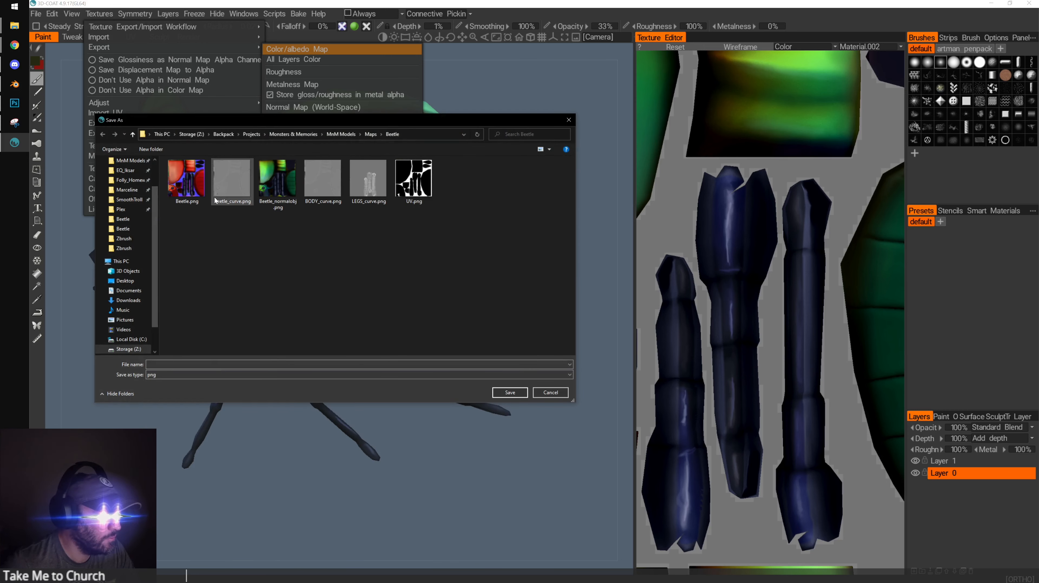
click(276, 185)
click(509, 392)
click(556, 323)
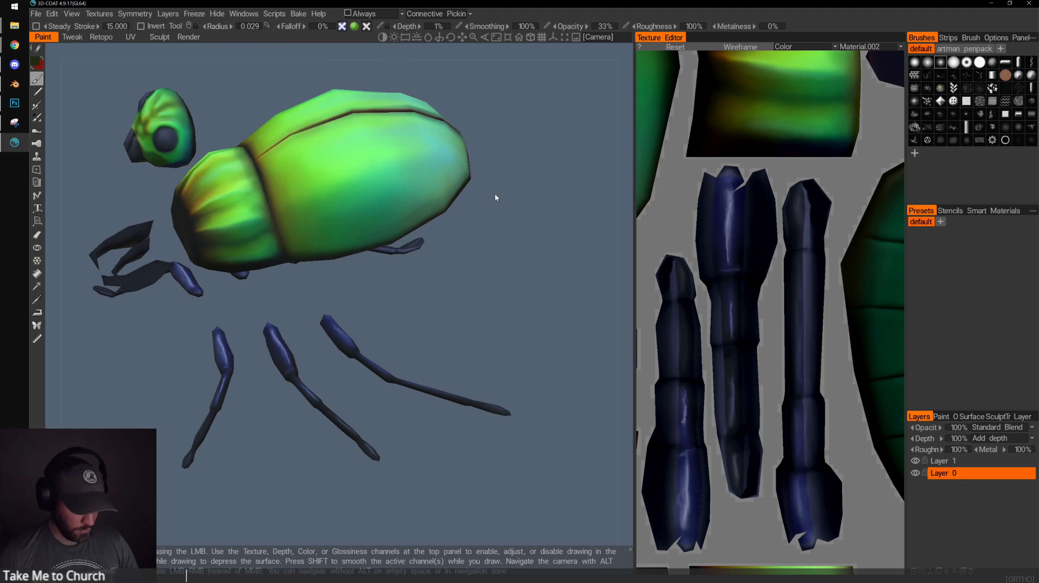
Switch to Blender and replace the green beetle's base color image with the newly exported Beetle_normalobj.png
click(15, 98)
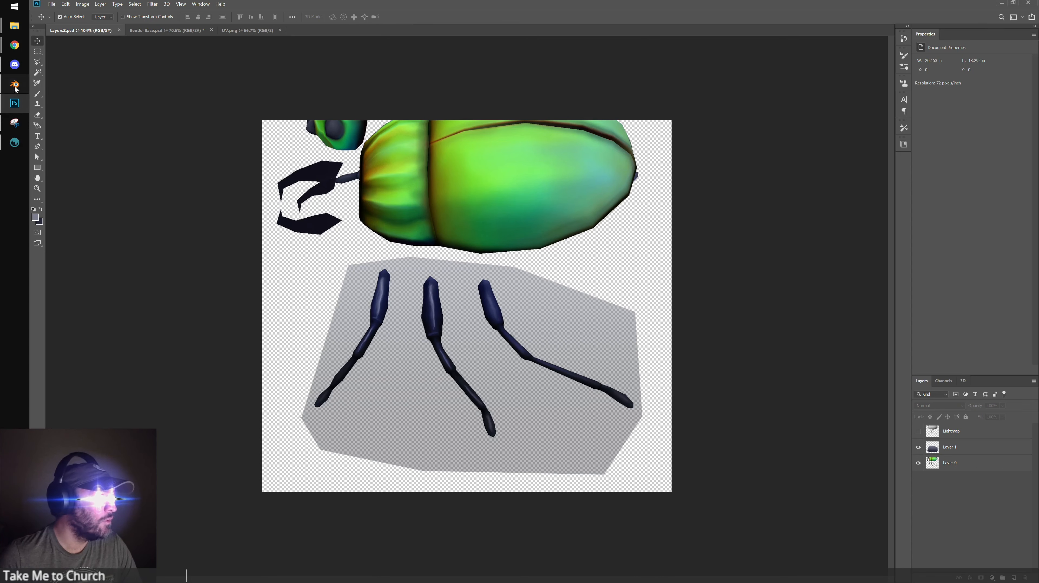
click(15, 85)
scroll(462, 286, down, 3)
click(488, 331)
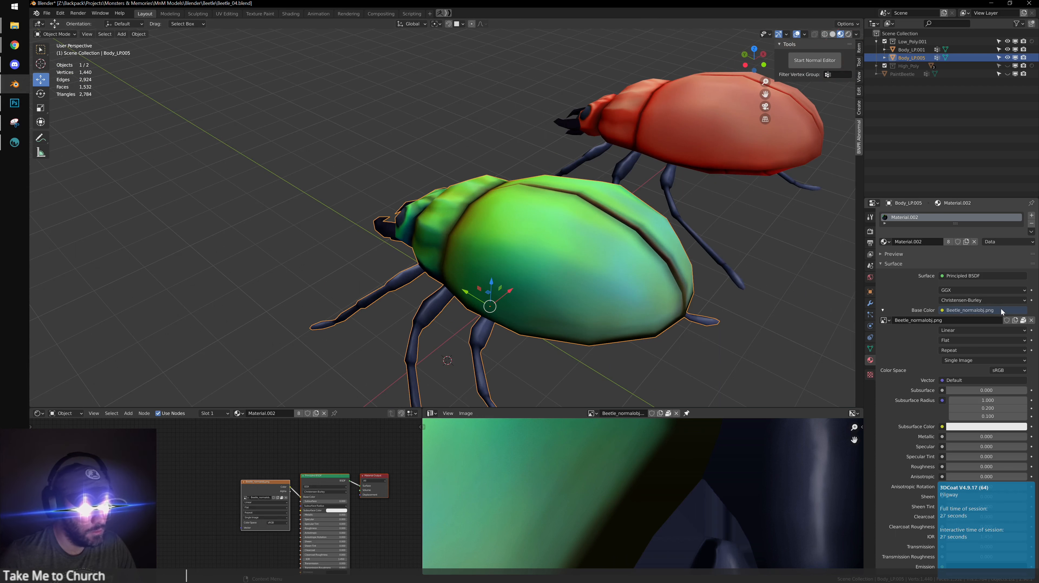
click(1031, 321)
click(1003, 320)
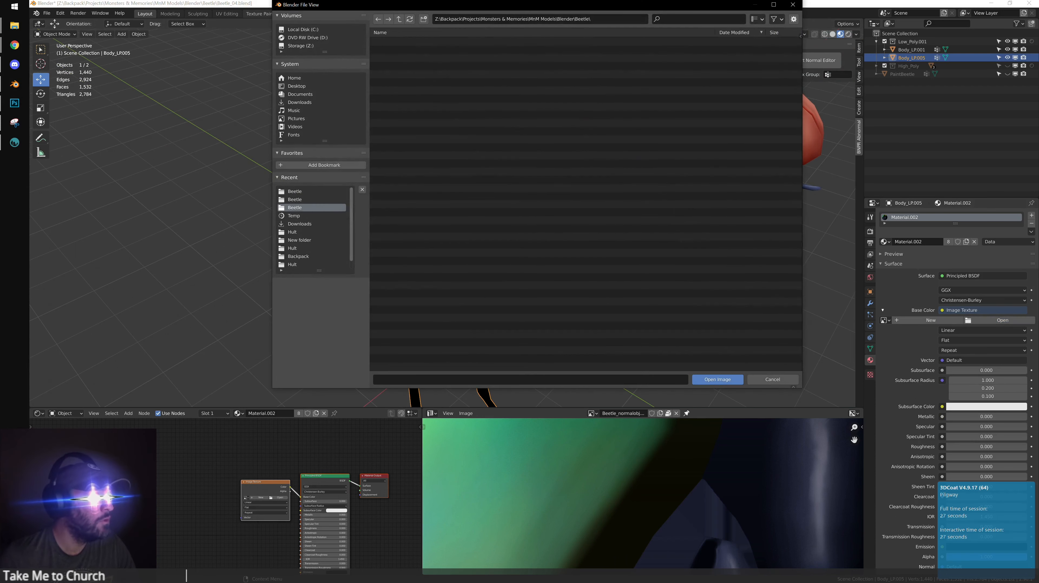
click(719, 379)
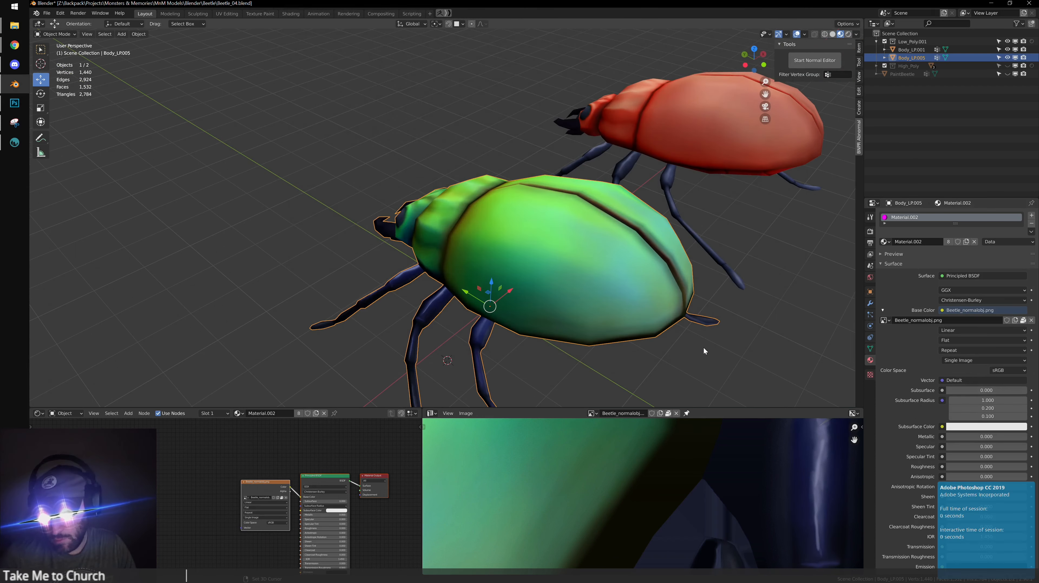
Examine the green beetle's updated leg shading from several angles, comparing it with the red beetle
click(364, 302)
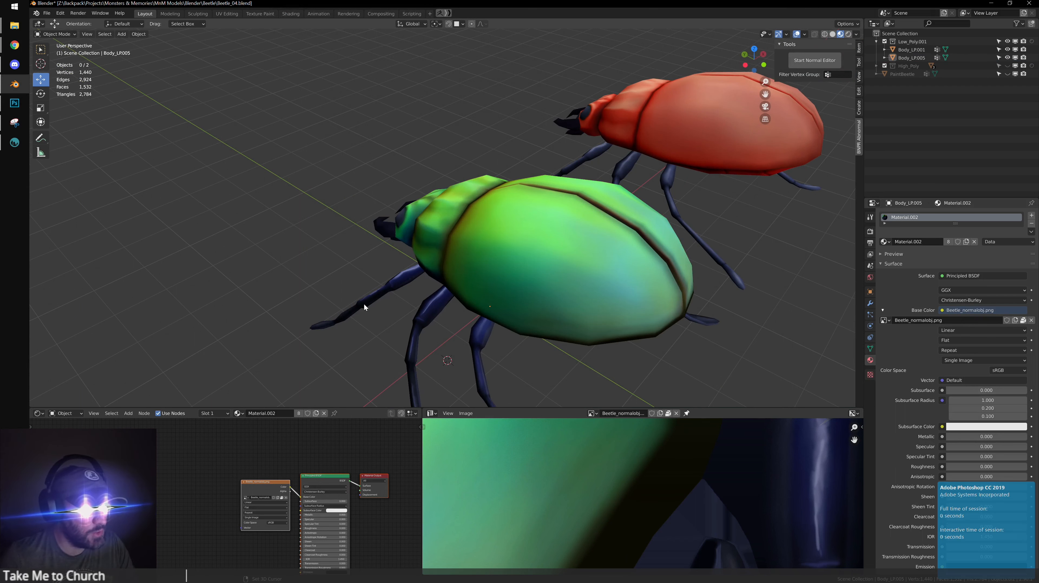
middle_drag(364, 303, 385, 246)
scroll(455, 232, up, 3)
scroll(559, 298, down, 3)
scroll(410, 299, up, 3)
scroll(384, 246, up, 3)
middle_drag(323, 362, 480, 255)
scroll(486, 258, up, 3)
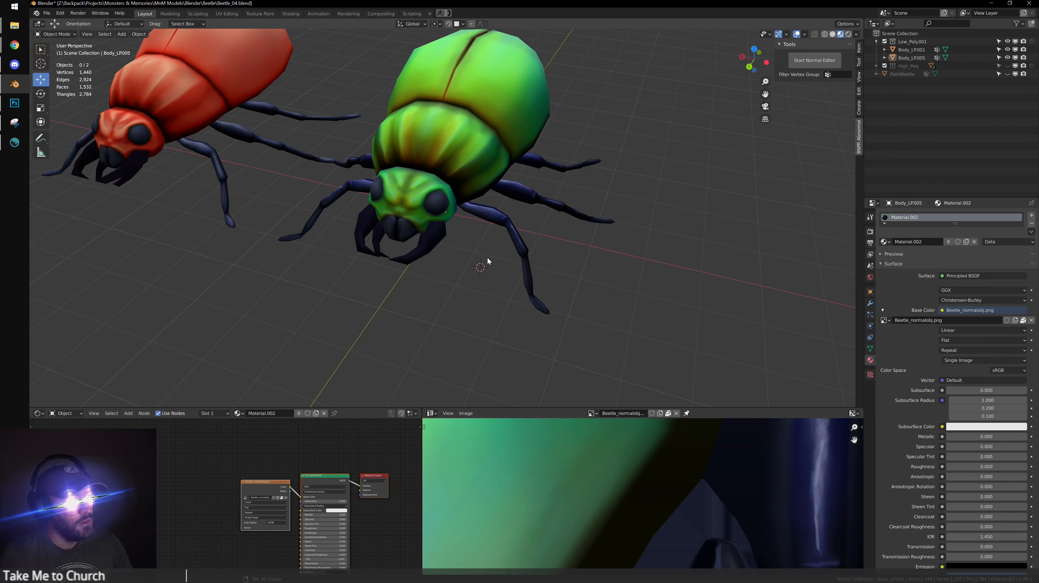
middle_drag(488, 258, 476, 190)
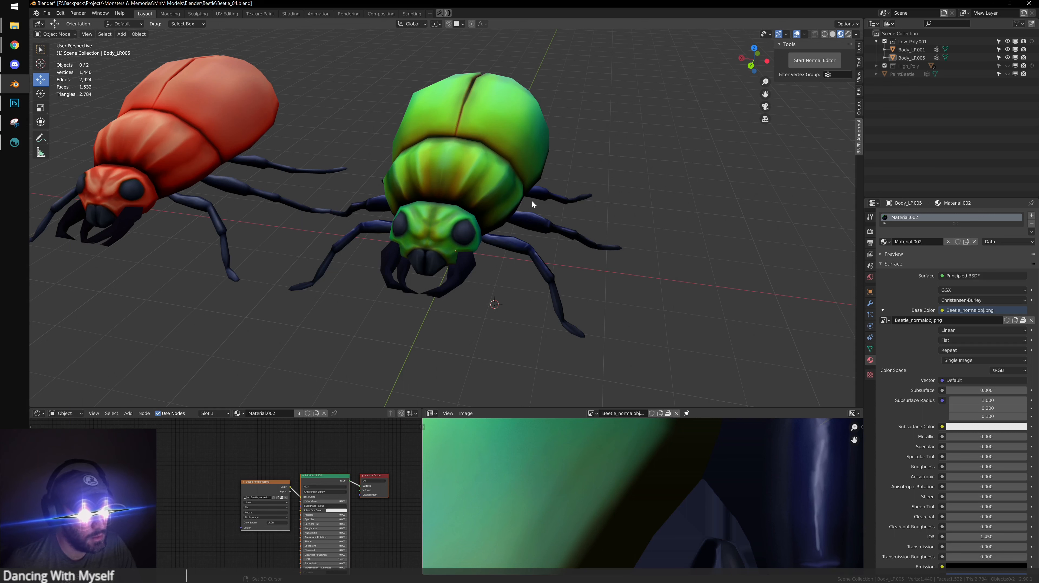
middle_drag(604, 191, 494, 225)
scroll(472, 186, up, 4)
scroll(506, 224, down, 2)
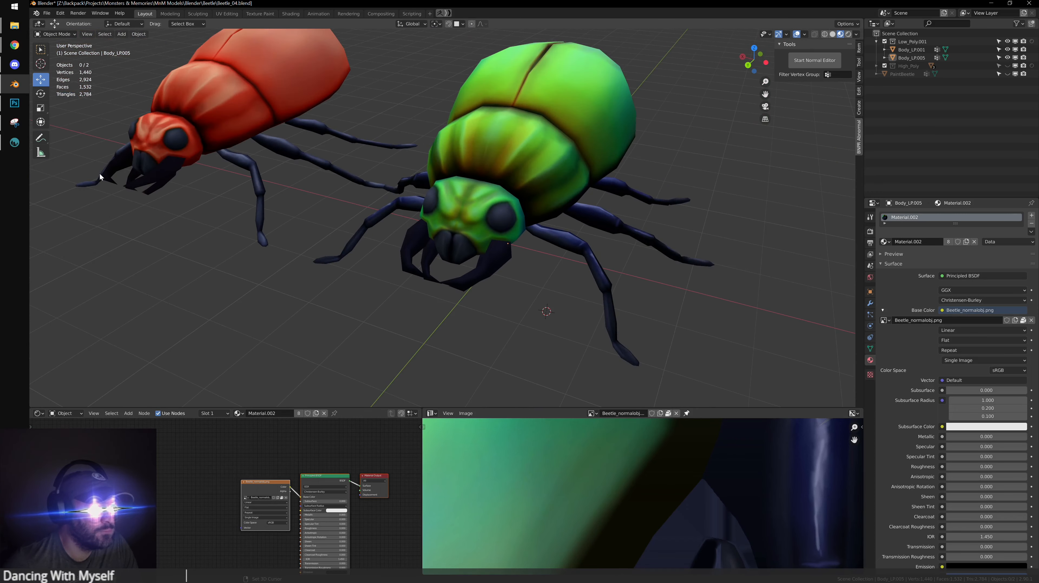
Switch to Photoshop, open Beetle_normalobj.png, select its entire canvas and return to Beetle-Base.psd
click(14, 103)
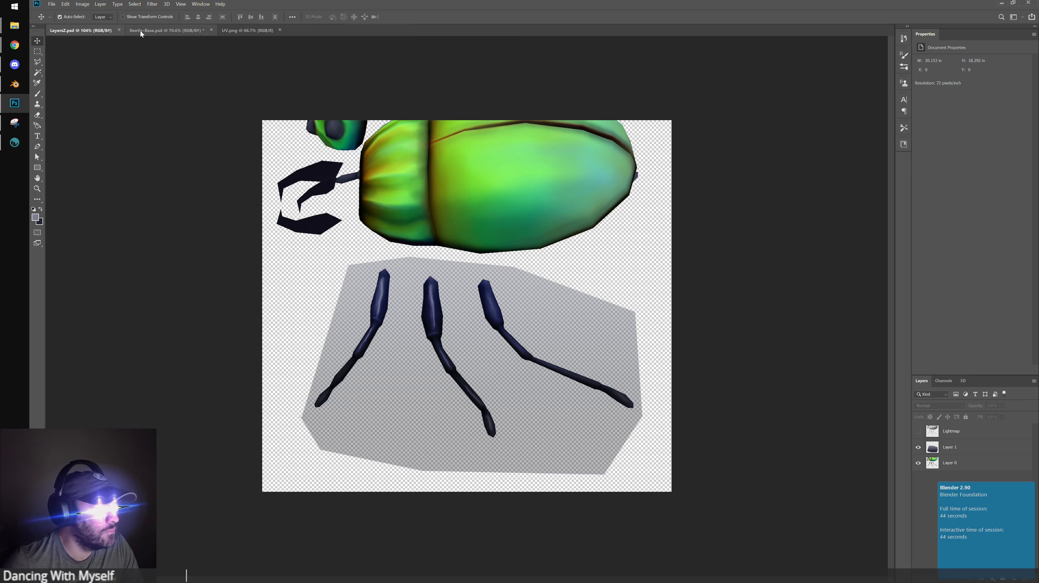
click(142, 31)
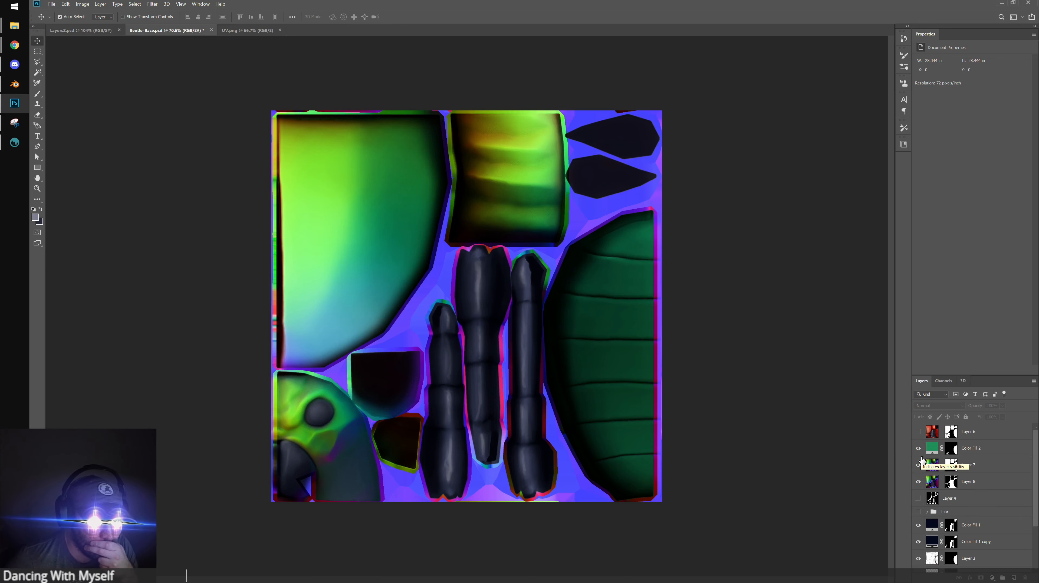
click(244, 30)
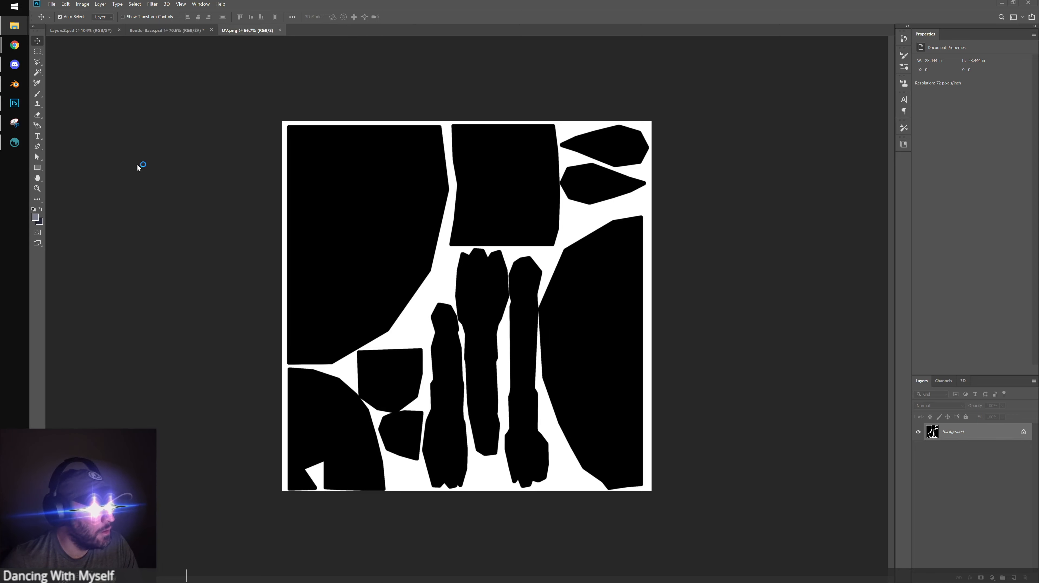
key(ctrl+a)
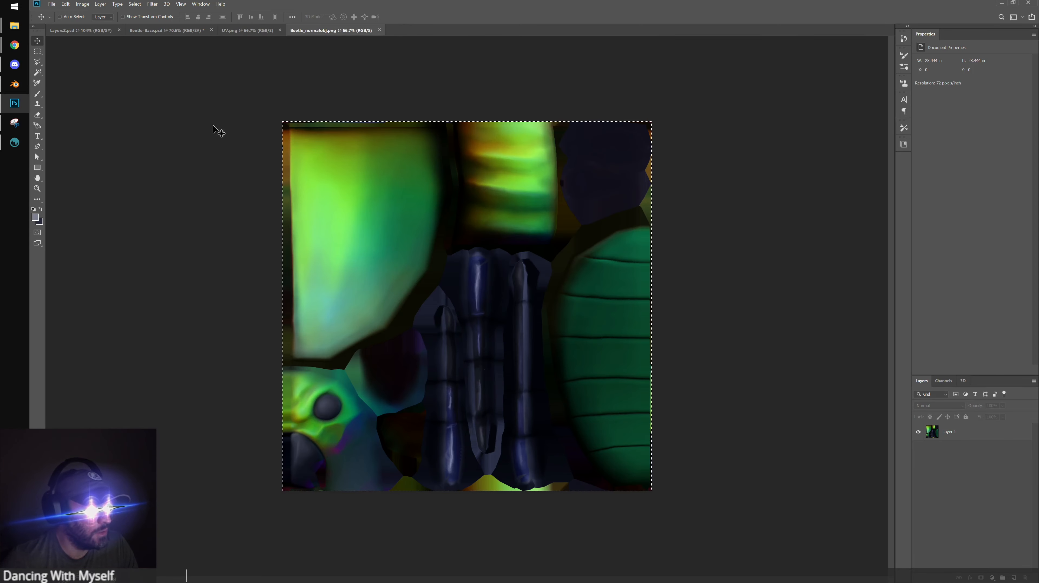
drag(218, 131, 336, 216)
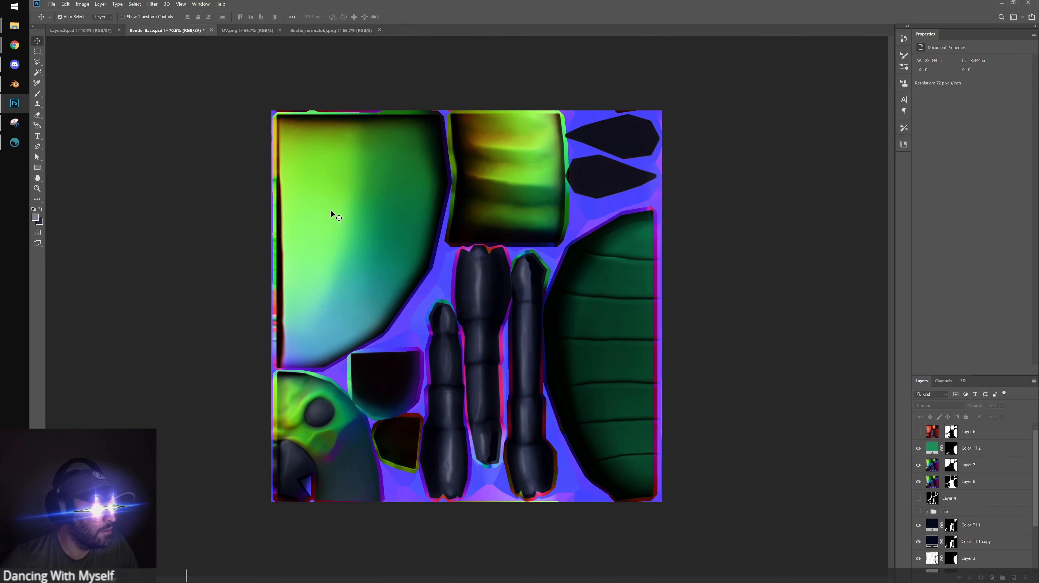
Add a new empty layer directly above Color Fill 2 in Beetle-Base.psd, checking it with Layer 6 shown and hidden
click(984, 448)
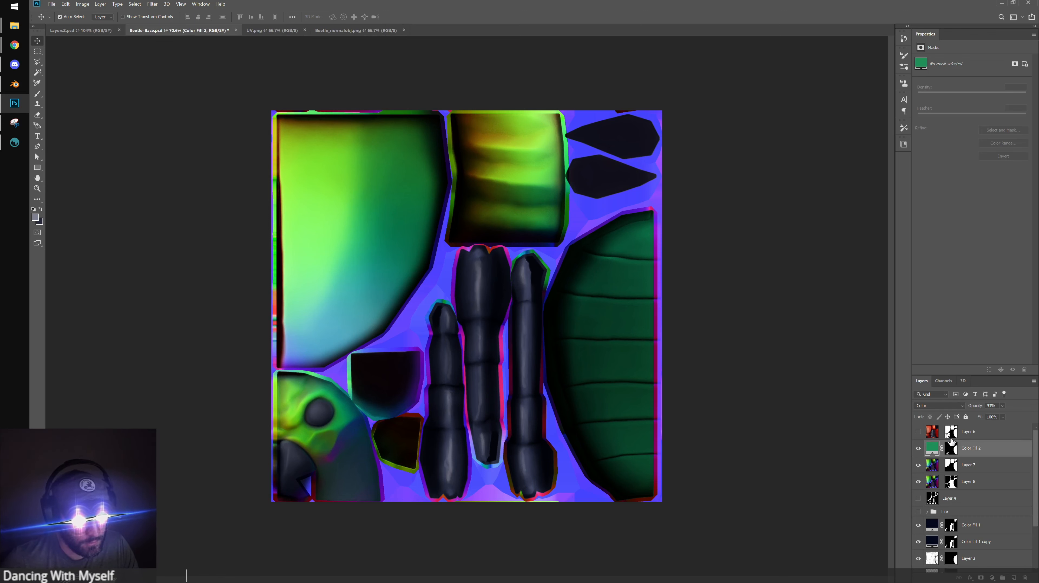
click(919, 432)
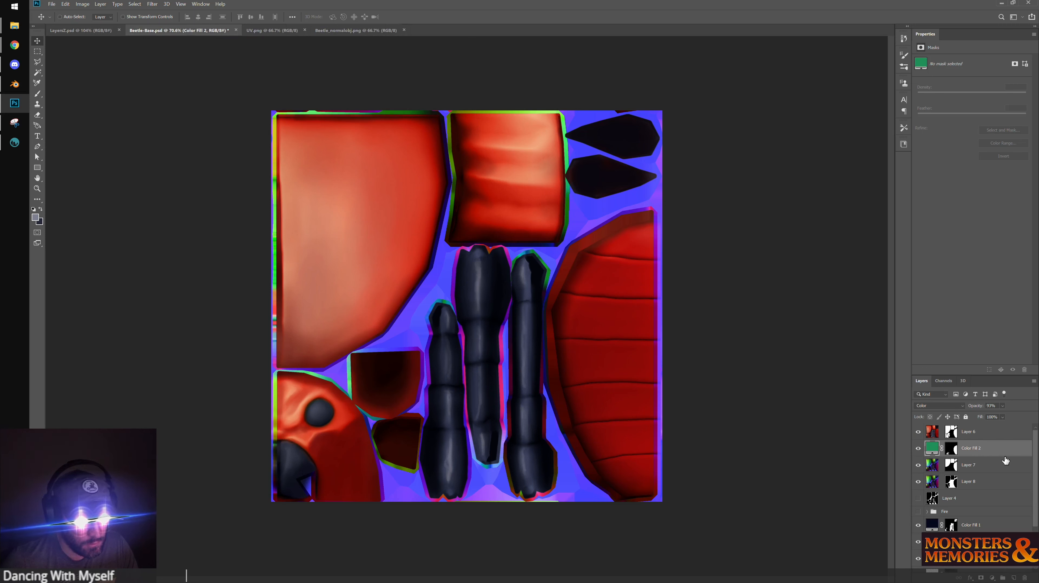
click(1014, 578)
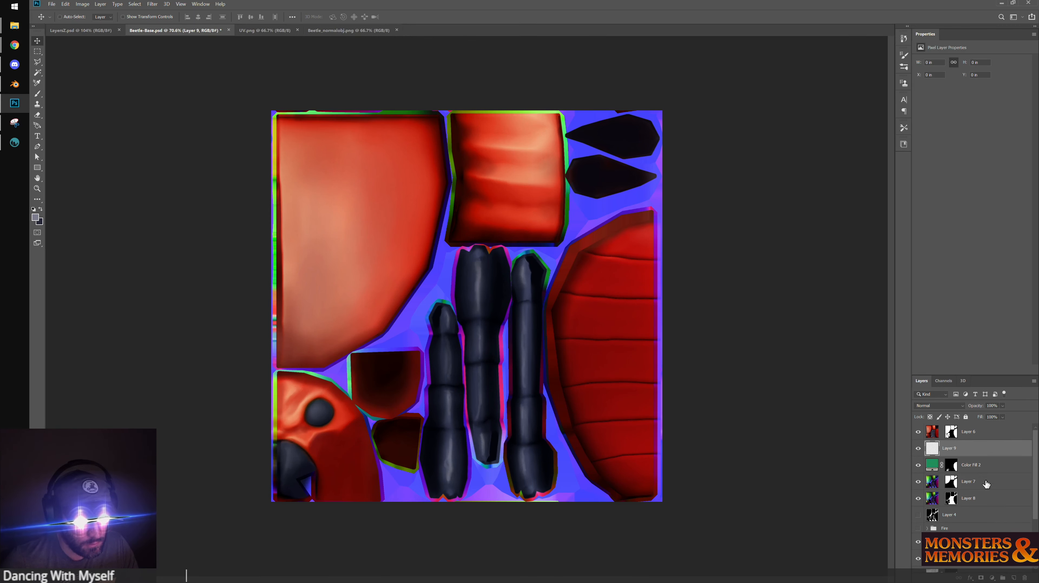
key(ctrl)
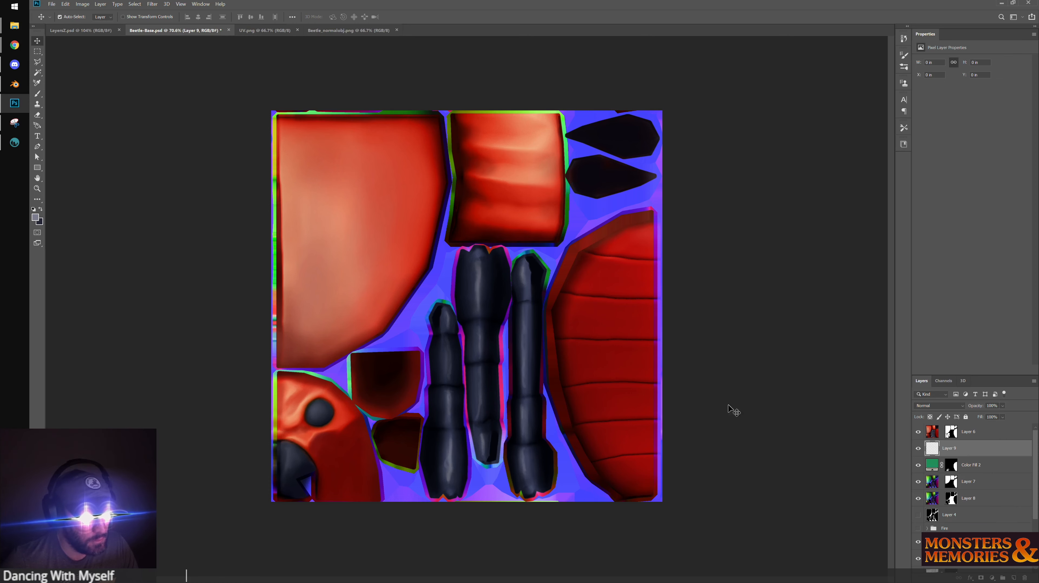
click(918, 432)
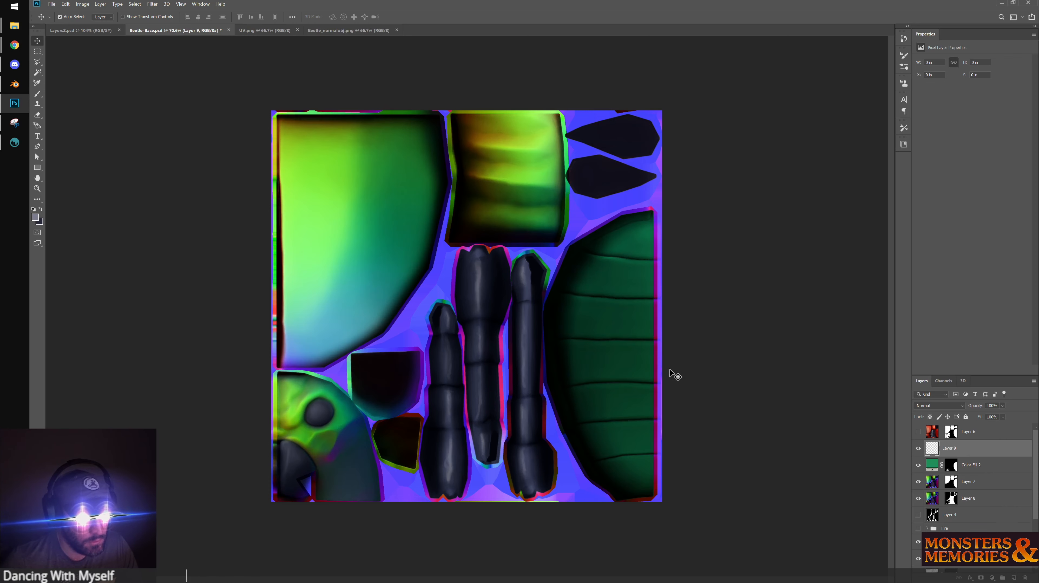
Try to copy the whole canvas of the new empty layer in Beetle-Base.psd
click(314, 31)
click(192, 31)
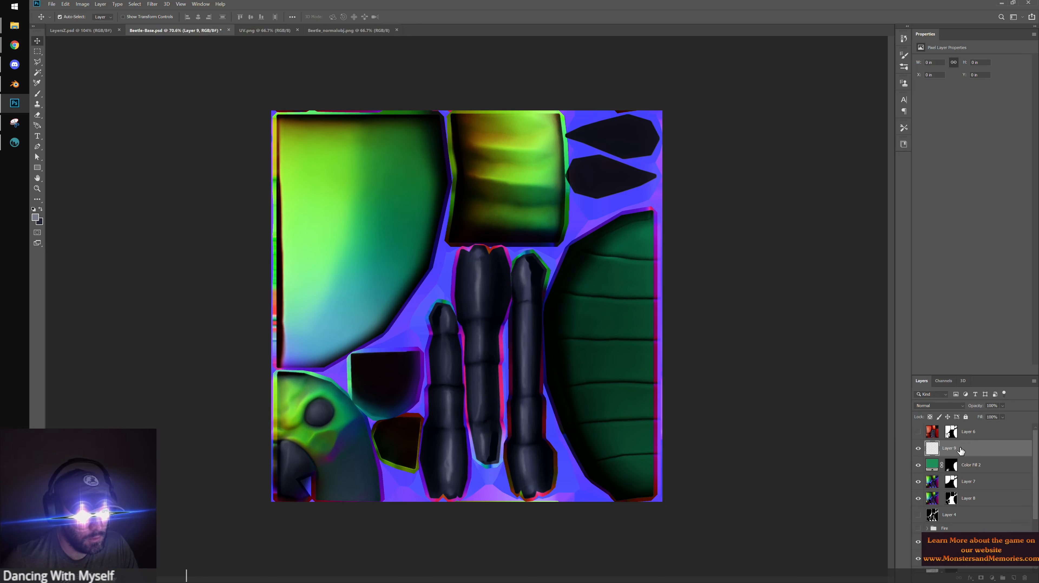
key(ctrl+minus)
key(ctrl+plus)
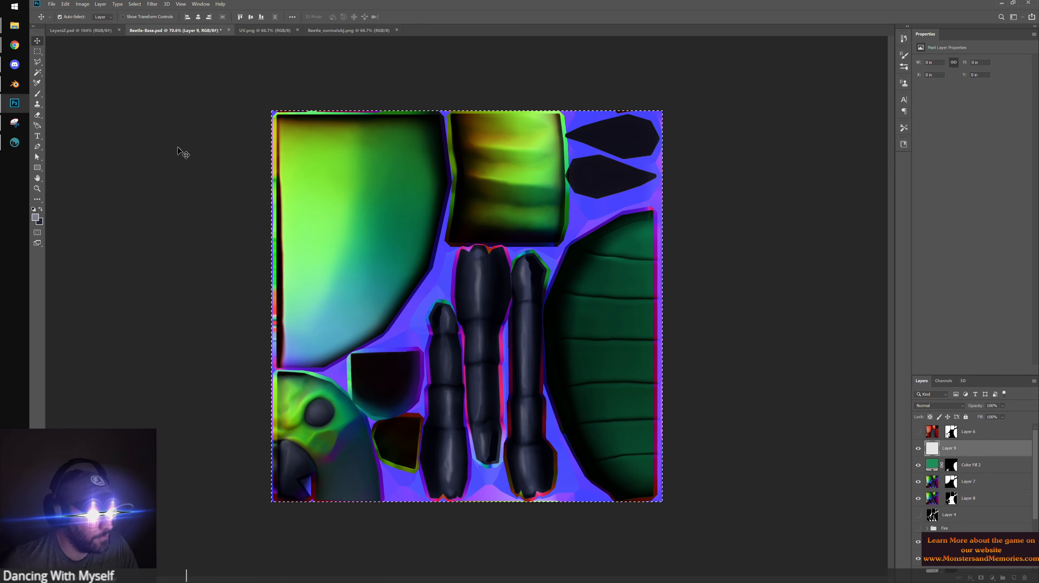
click(65, 3)
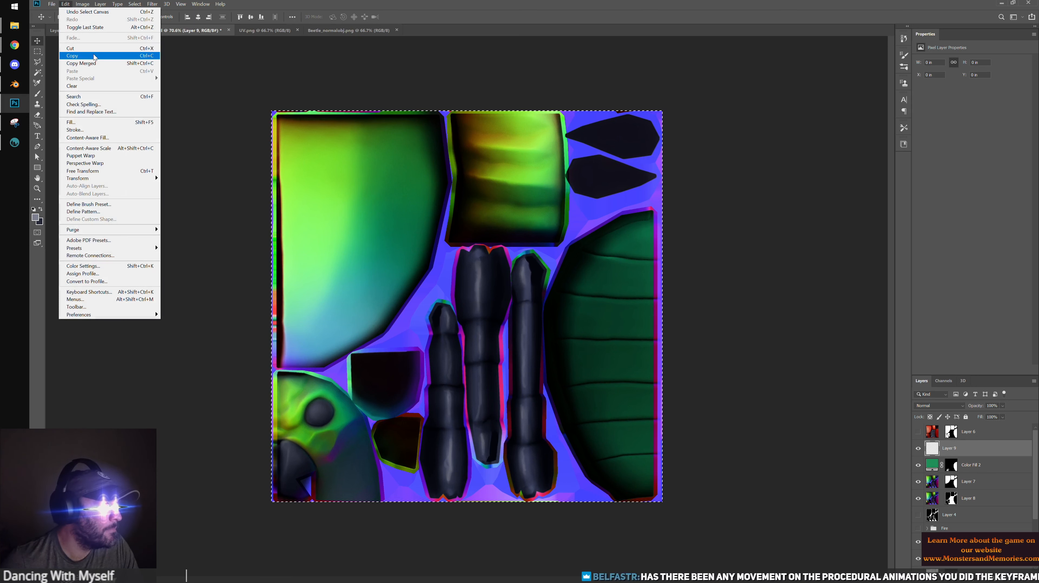
click(94, 57)
Crop Beetle_normalobj.png to its selection and paste its Layer 1 artwork into the new layer of Beetle-Base.psd
click(345, 31)
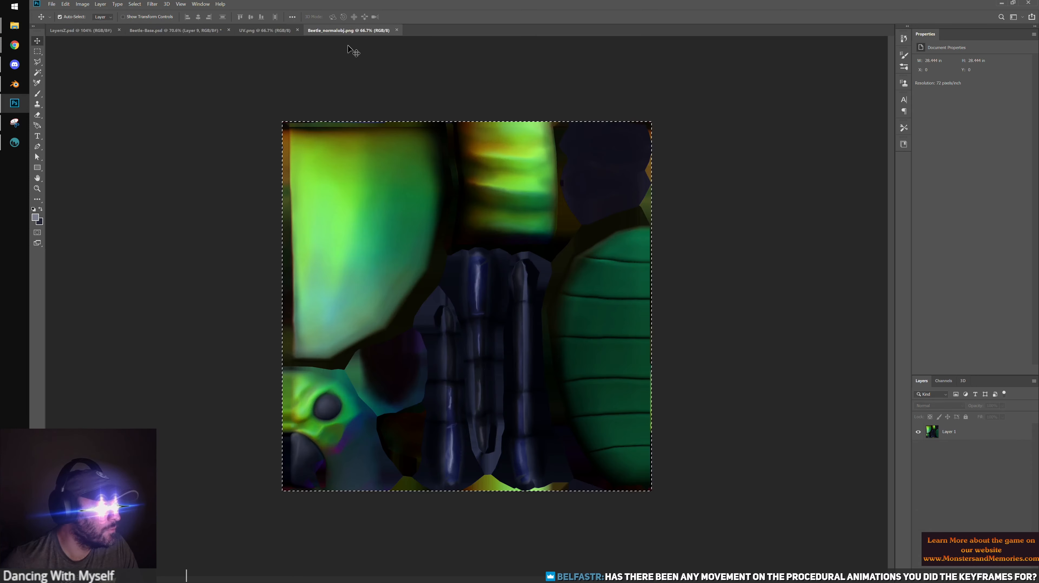
click(83, 4)
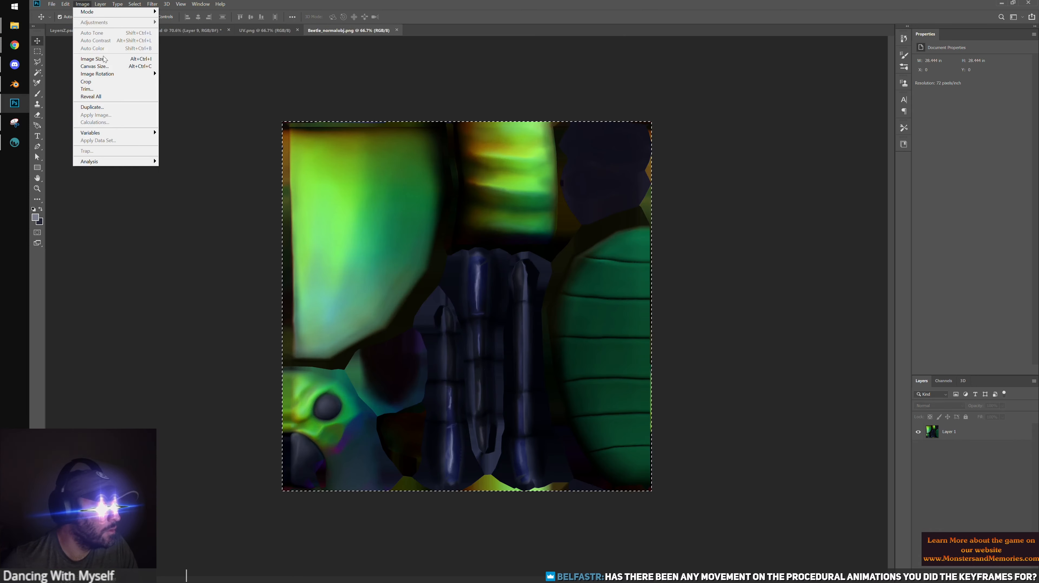
click(110, 81)
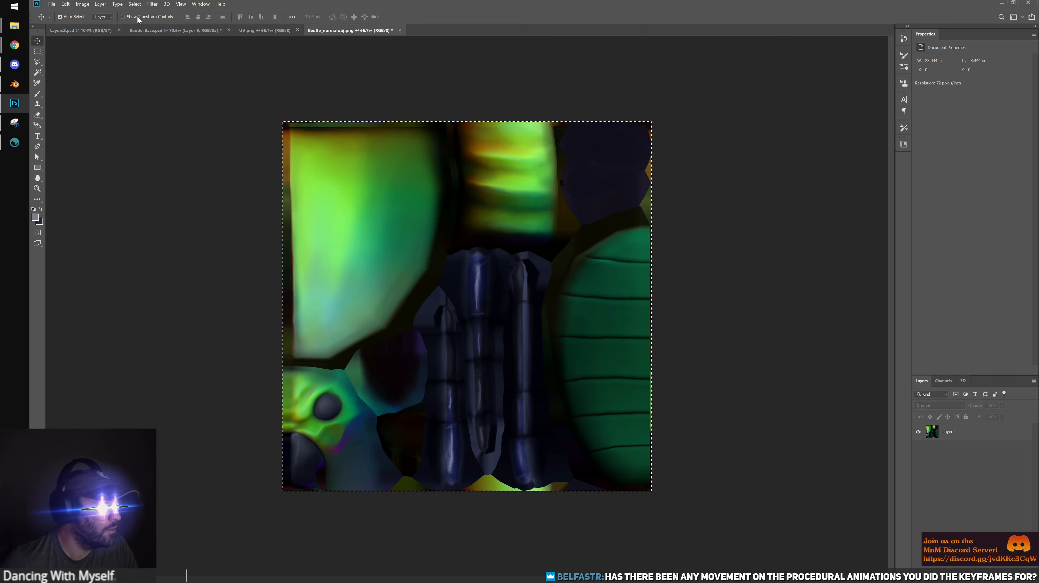
click(101, 4)
mouse_move(83, 4)
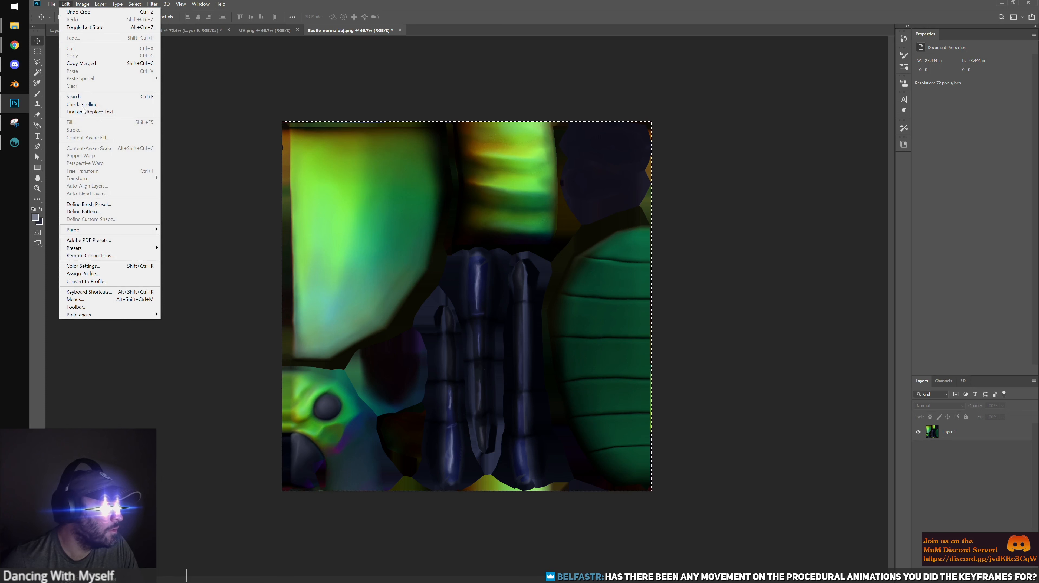
click(776, 285)
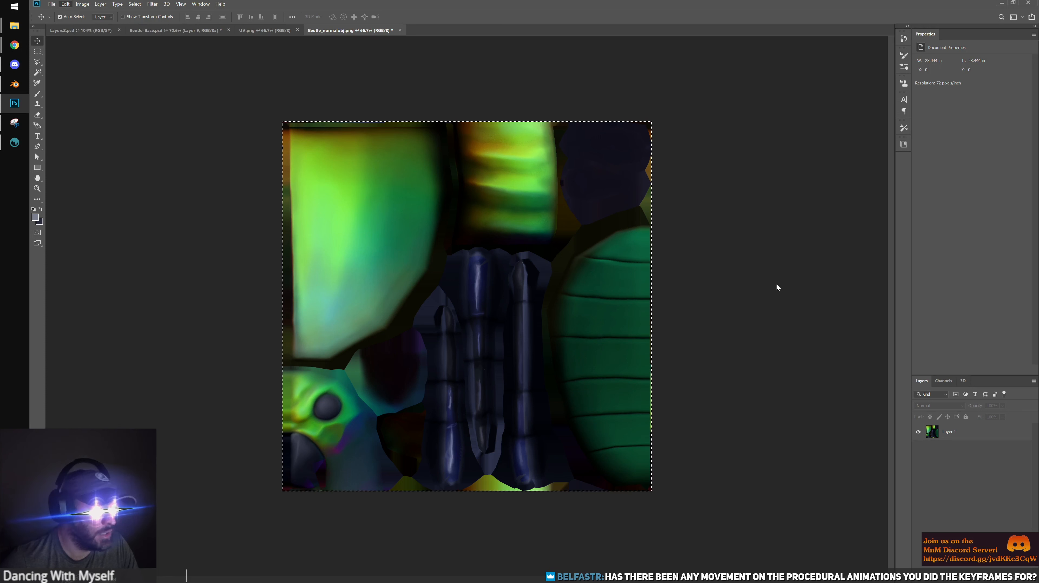
click(970, 437)
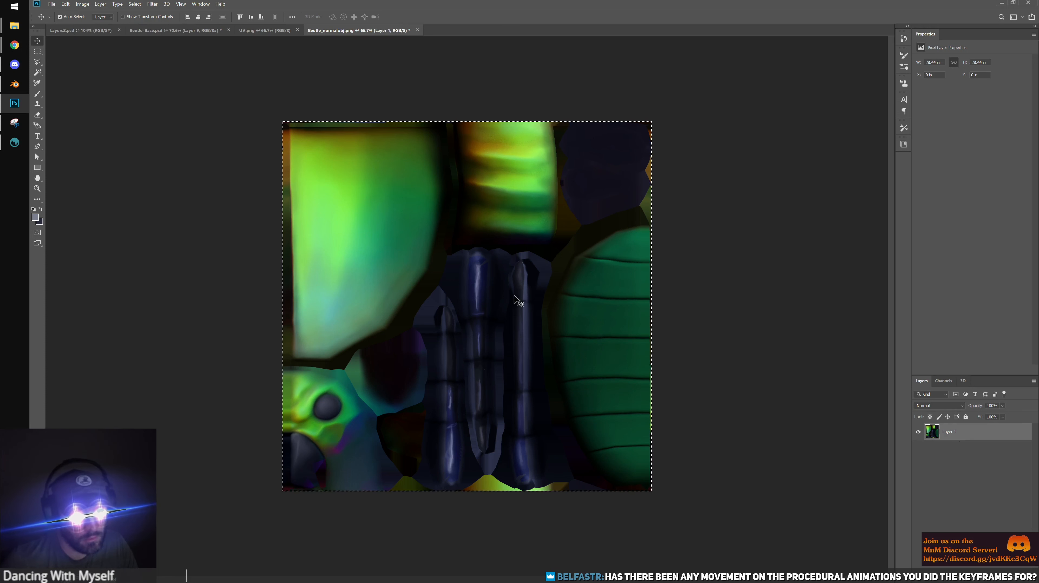
click(202, 31)
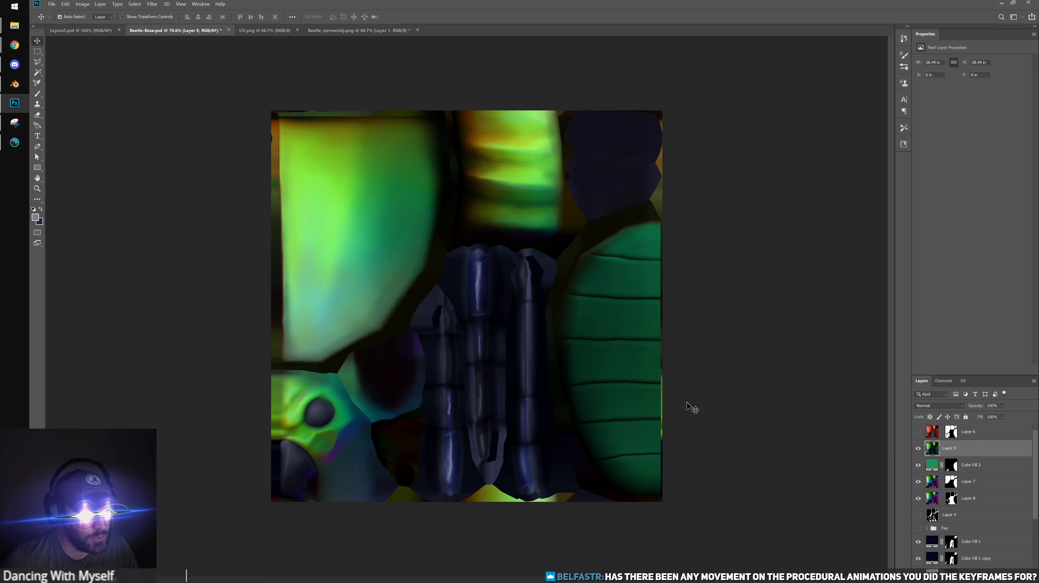
Toggle the red Layer 6 over the pasted texture to compare the variants, leaving it shown
click(919, 433)
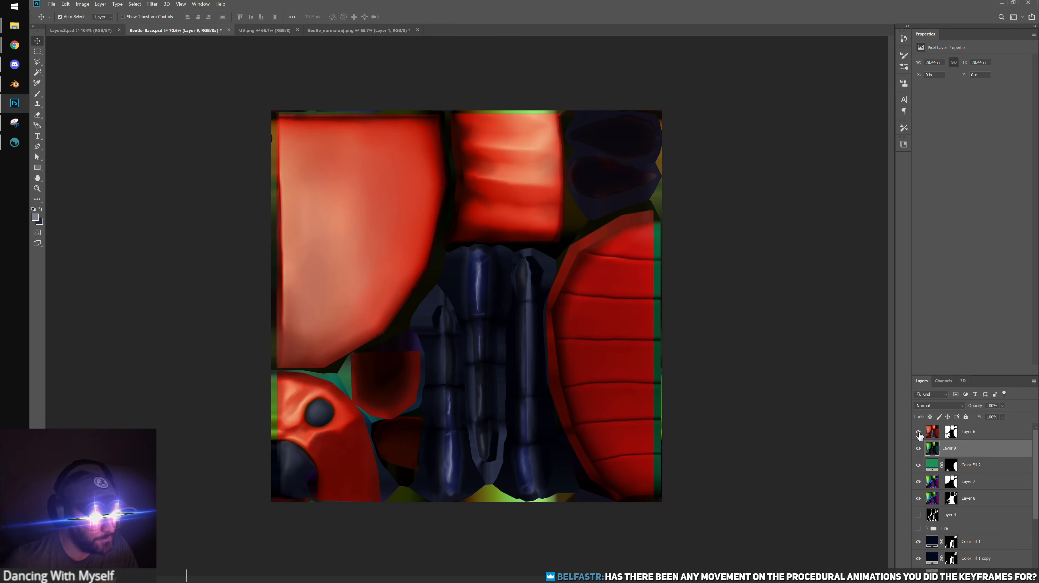
click(919, 433)
click(919, 433)
click(919, 433)
click(919, 433)
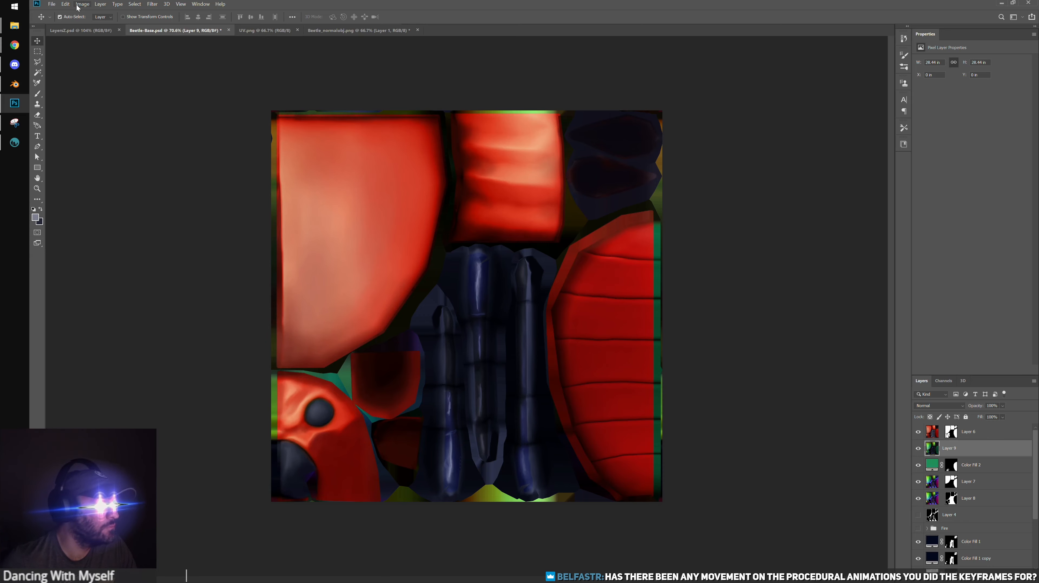
Save the red variant as Beetle.png in the Beetle maps folder with the large file size, fastest saving option
click(52, 4)
click(82, 93)
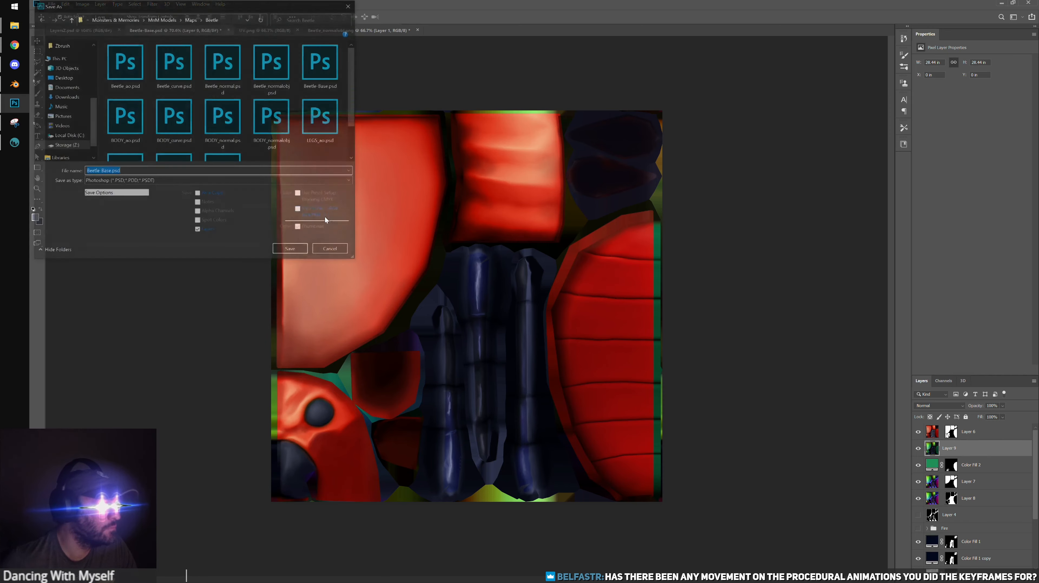
click(167, 185)
click(143, 304)
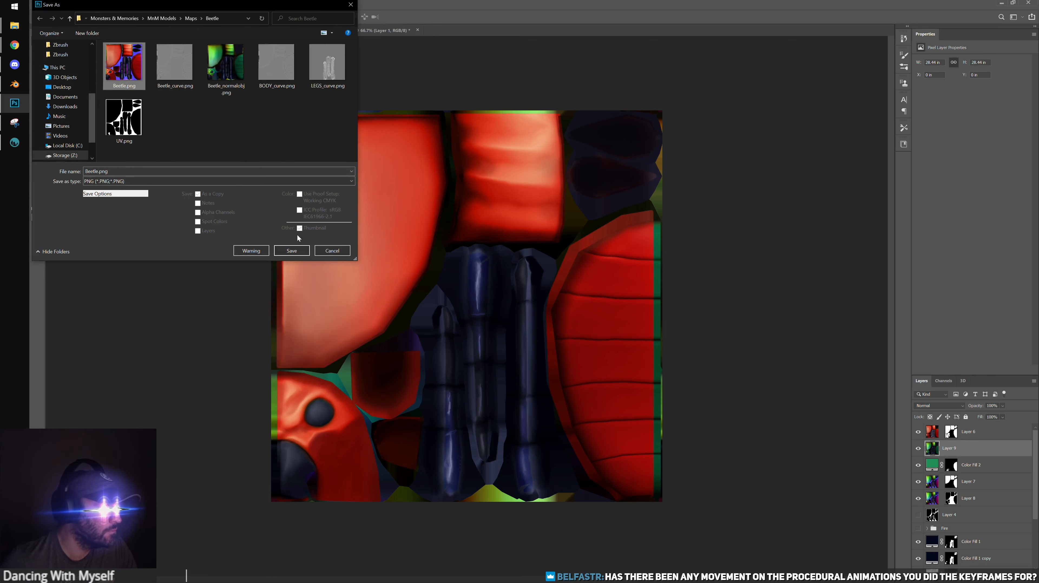
click(291, 250)
click(553, 296)
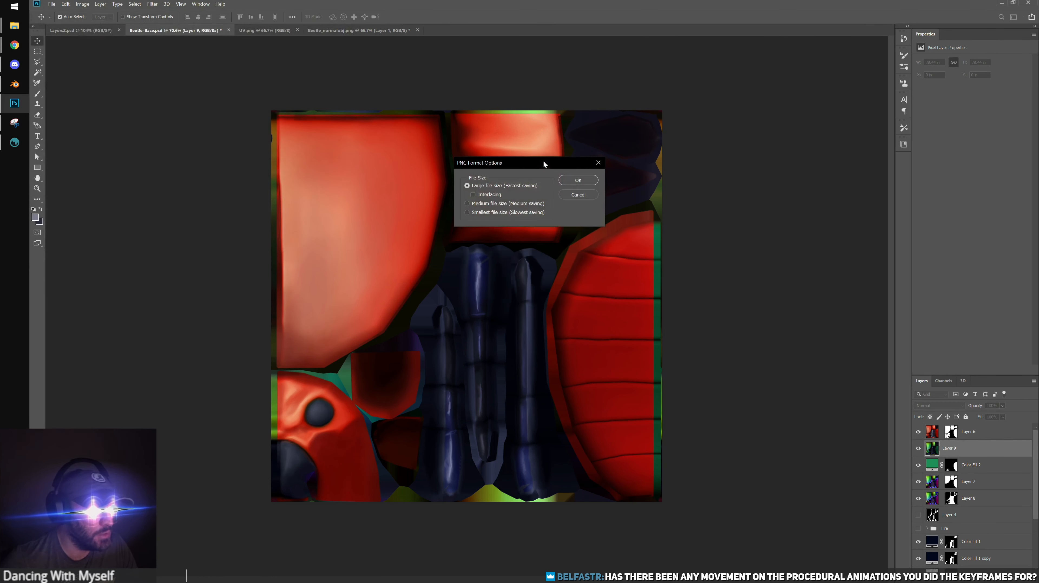
click(579, 180)
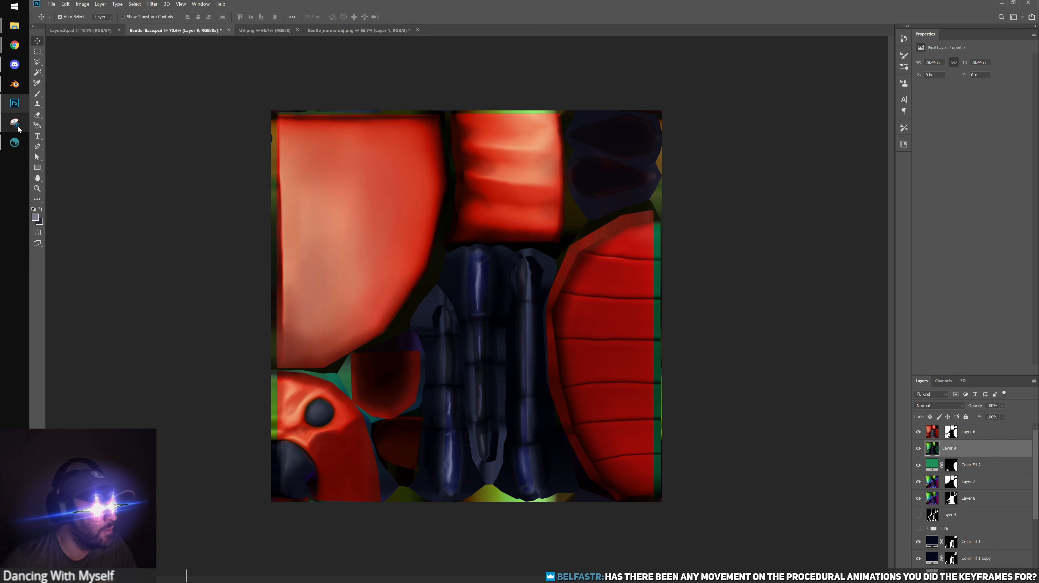
Switch to Blender and reload Beetle.png as the base color image of the red beetle's material
click(16, 86)
click(273, 113)
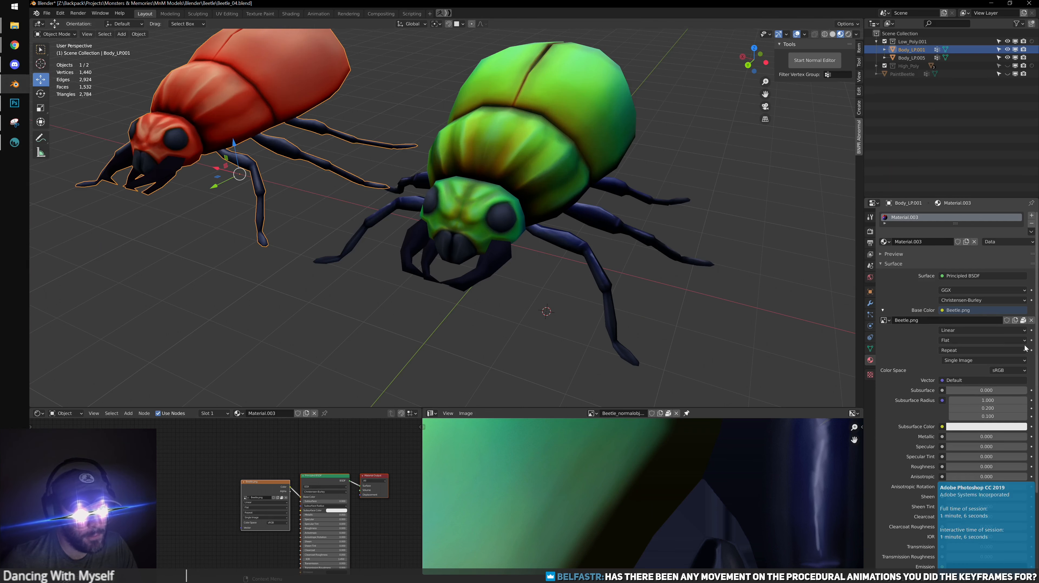
click(1032, 320)
click(1000, 320)
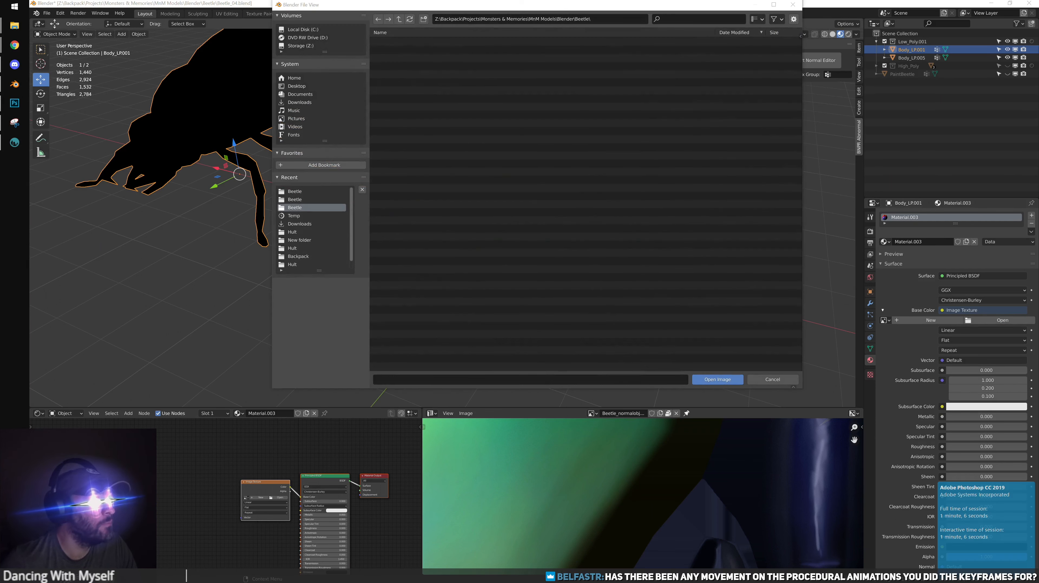
click(689, 378)
Compare the red and green beetles from several angles and examine their feet against the ground line in front view
middle_drag(497, 306, 461, 208)
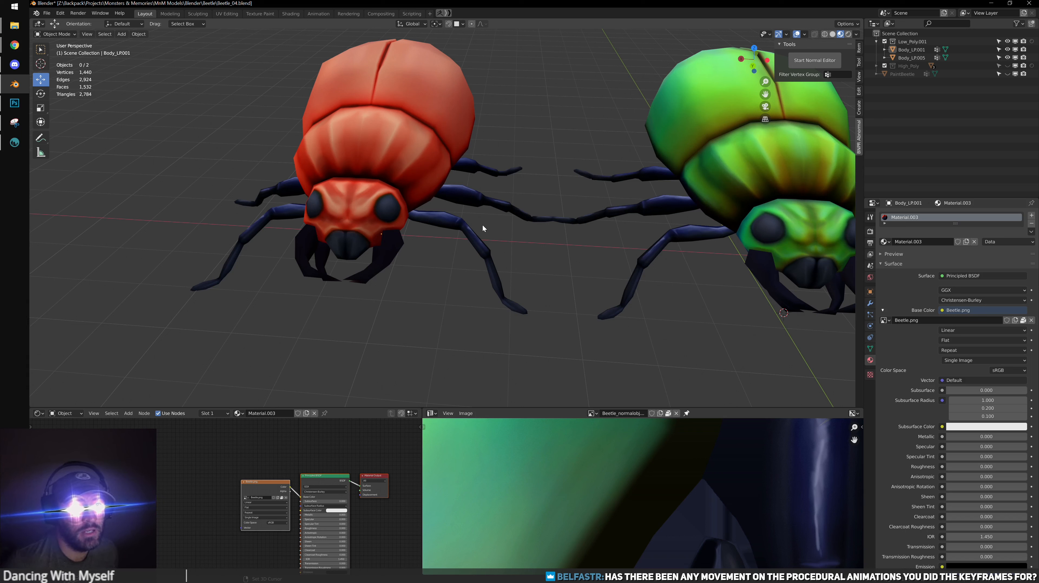
click(491, 202)
middle_drag(491, 202, 317, 245)
drag(270, 243, 256, 243)
click(487, 302)
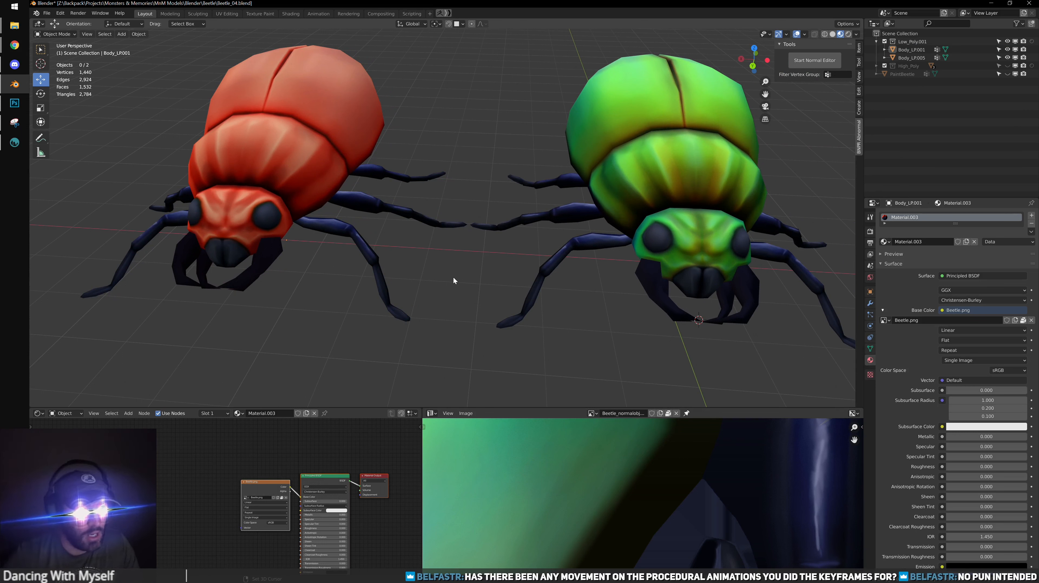
middle_drag(454, 284, 500, 238)
scroll(490, 239, up, 2)
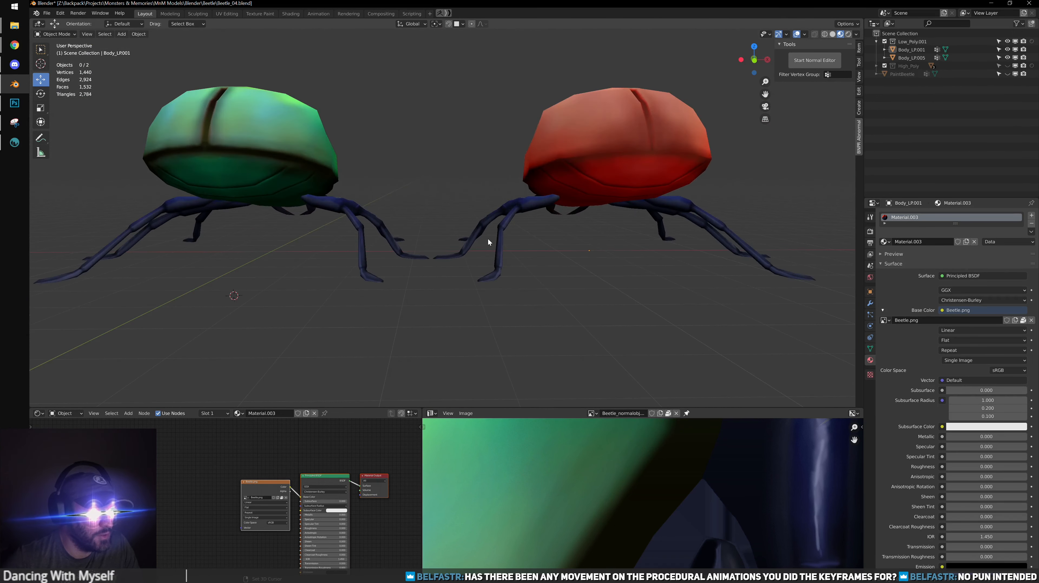
key(KP_1)
scroll(451, 229, up, 8)
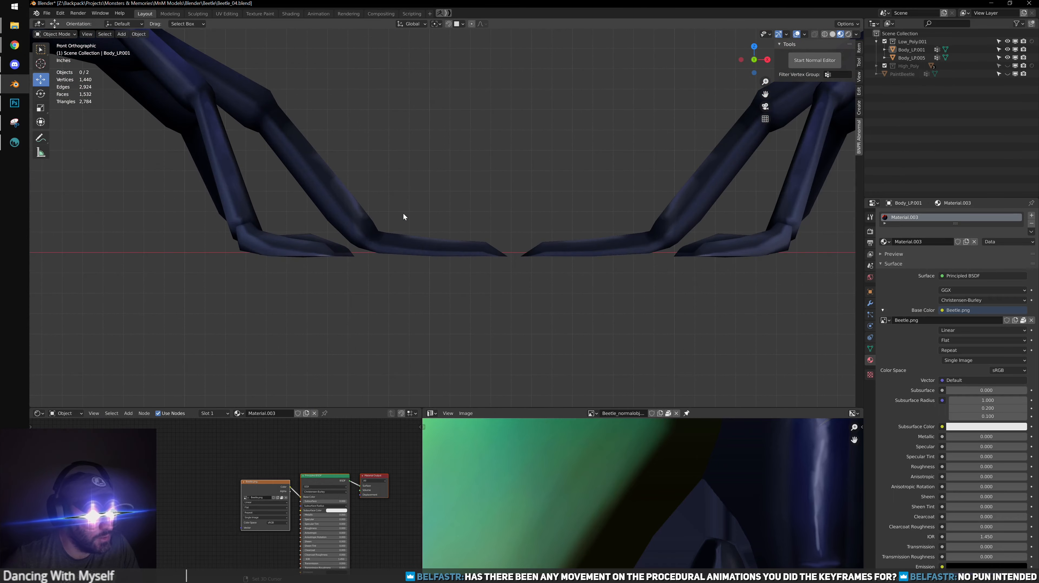
scroll(469, 226, down, 7)
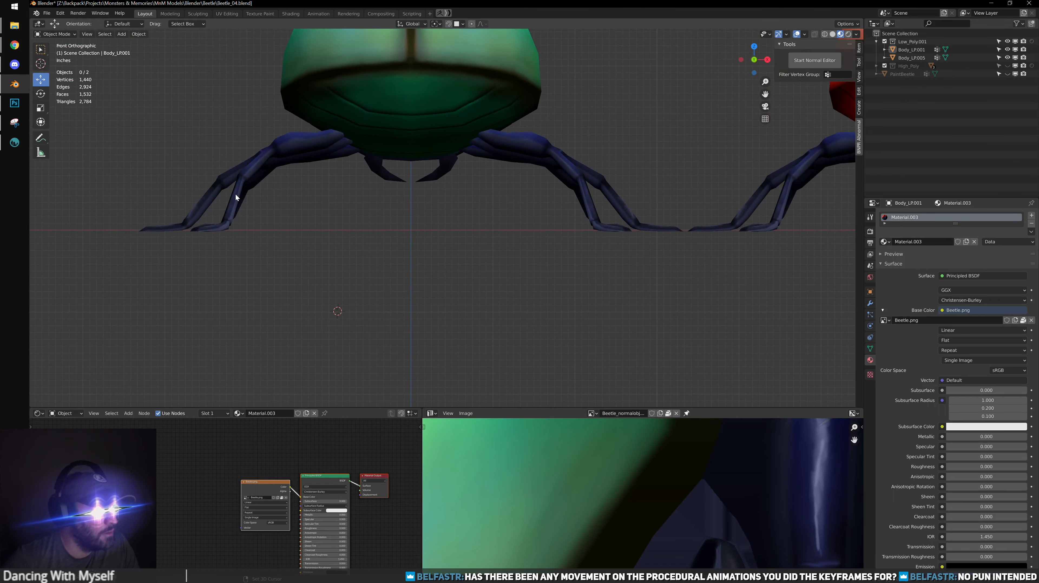
Open the green beetle's mesh for editing and display it in wireframe
click(235, 196)
key(Tab)
right_click(405, 244)
click(404, 244)
key(e)
key(shift+z)
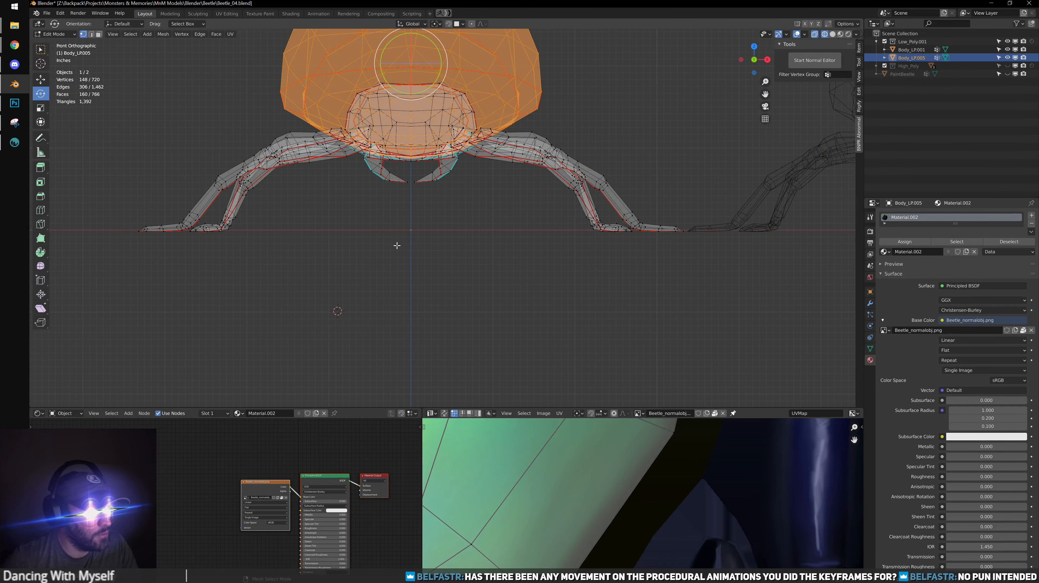
Select the entire green beetle mesh and raise it about 0.0103' along Z
shift+middle_drag(282, 260, 434, 255)
scroll(404, 245, up, 4)
scroll(420, 244, up, 4)
shift+middle_drag(274, 249, 344, 232)
scroll(416, 251, down, 5)
scroll(416, 251, down, 1)
alt+middle_drag(624, 246, 381, 258)
key(ctrl+a)
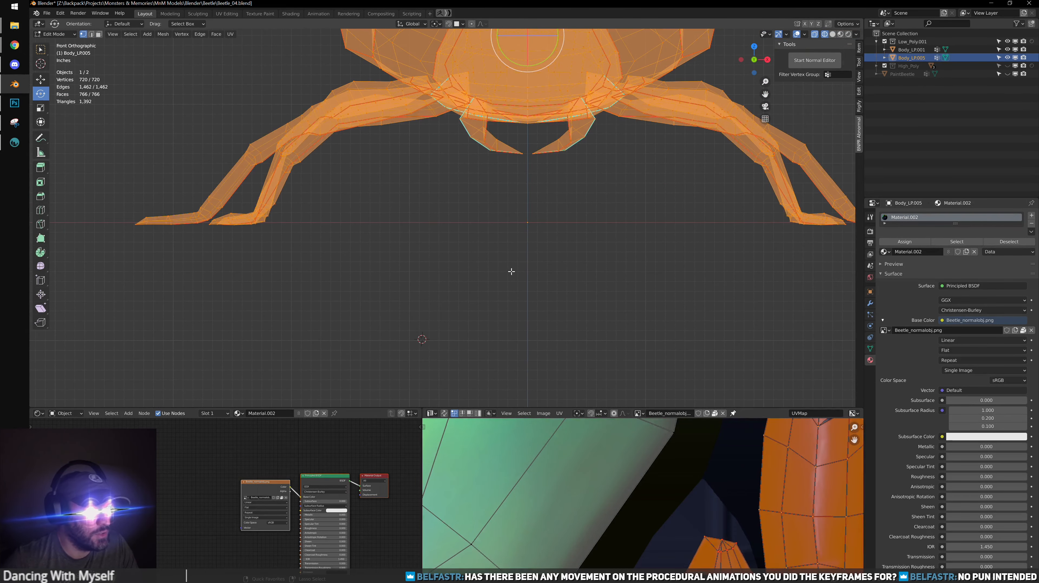
key(w)
alt+middle_drag(580, 119, 504, 196)
drag(453, 80, 453, 80)
Select the underside vertices of the green beetle's front and hind feet in the left side view
key(ctrl+KP_3)
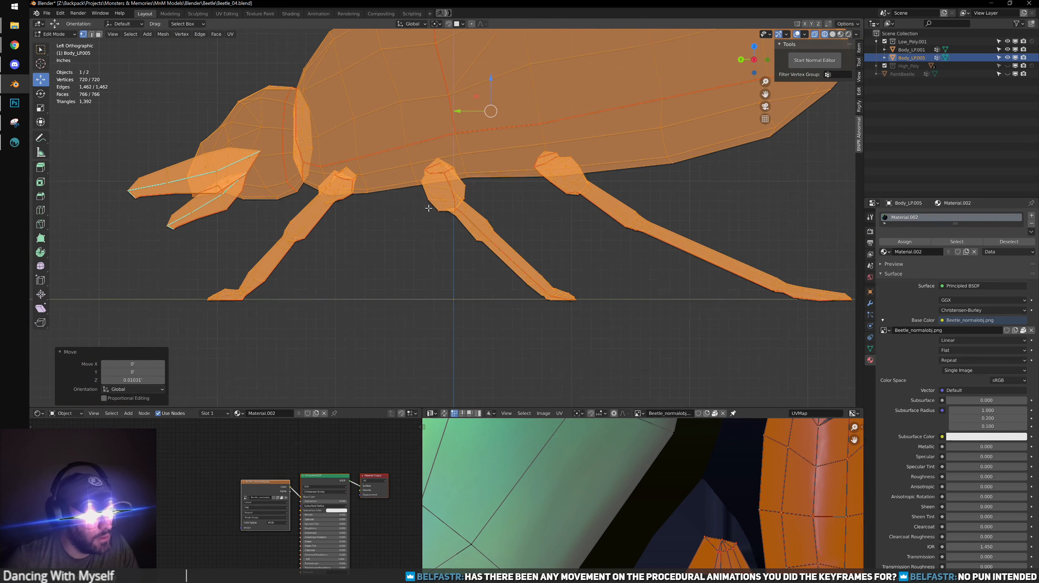
scroll(571, 181, up, 6)
drag(166, 300, 486, 252)
scroll(523, 274, down, 4)
shift+middle_drag(524, 274, 163, 229)
shift+middle_drag(833, 274, 470, 276)
scroll(426, 233, up, 4)
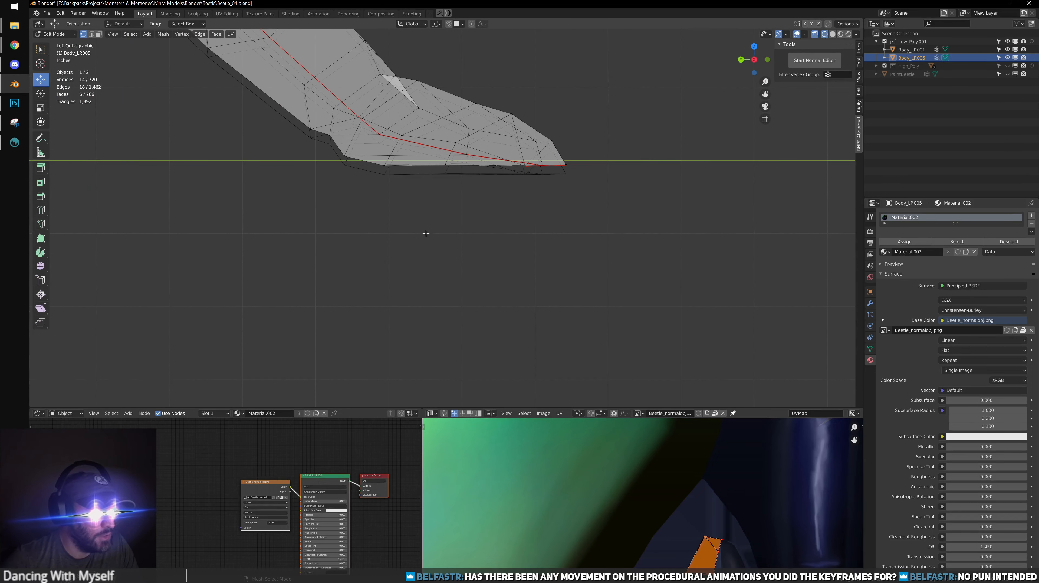
scroll(531, 219, down, 5)
shift+middle_drag(739, 233, 241, 232)
shift+middle_drag(754, 249, 493, 264)
scroll(493, 264, up, 4)
shift+drag(263, 207, 410, 290)
shift+drag(417, 213, 690, 216)
Inspect the selected soles from below and add the middle foot's lowest vertices to the selection in the side view
middle_drag(690, 216, 400, 264)
key(KP_Decimal)
scroll(347, 272, up, 3)
shift+middle_drag(286, 261, 485, 210)
scroll(383, 311, up, 3)
scroll(484, 210, up, 4)
shift+middle_drag(530, 119, 488, 260)
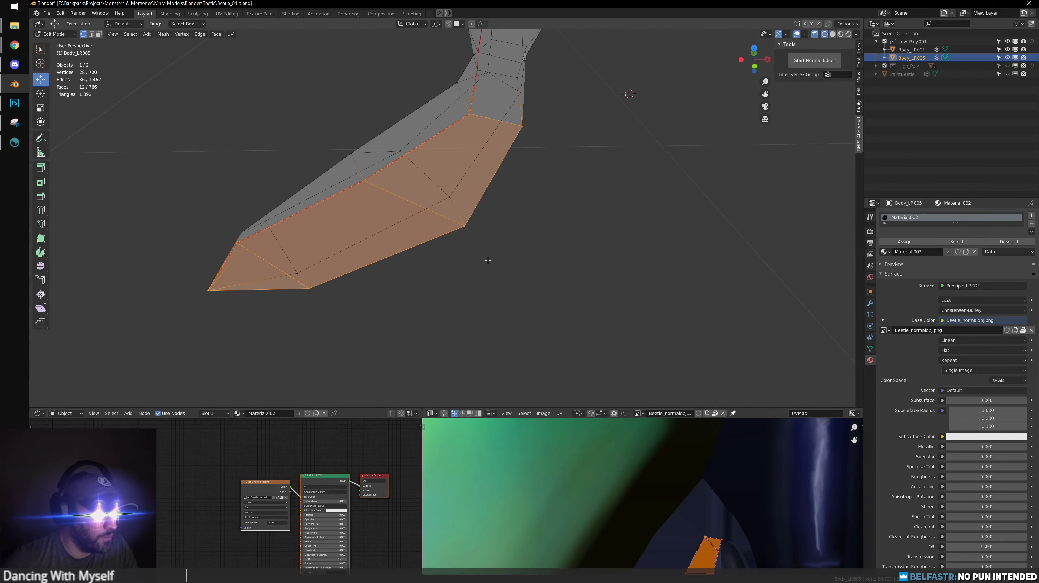
scroll(488, 259, down, 3)
middle_drag(402, 219, 529, 201)
scroll(496, 225, down, 4)
scroll(530, 202, up, 5)
scroll(550, 190, up, 4)
shift+middle_drag(612, 141, 510, 262)
scroll(510, 262, up, 4)
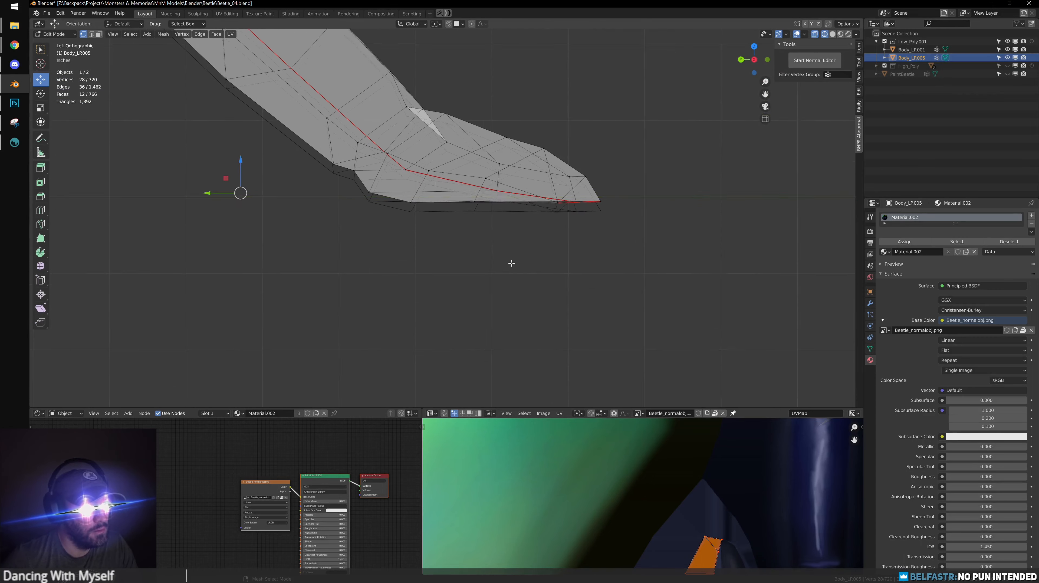
shift+drag(315, 250, 415, 186)
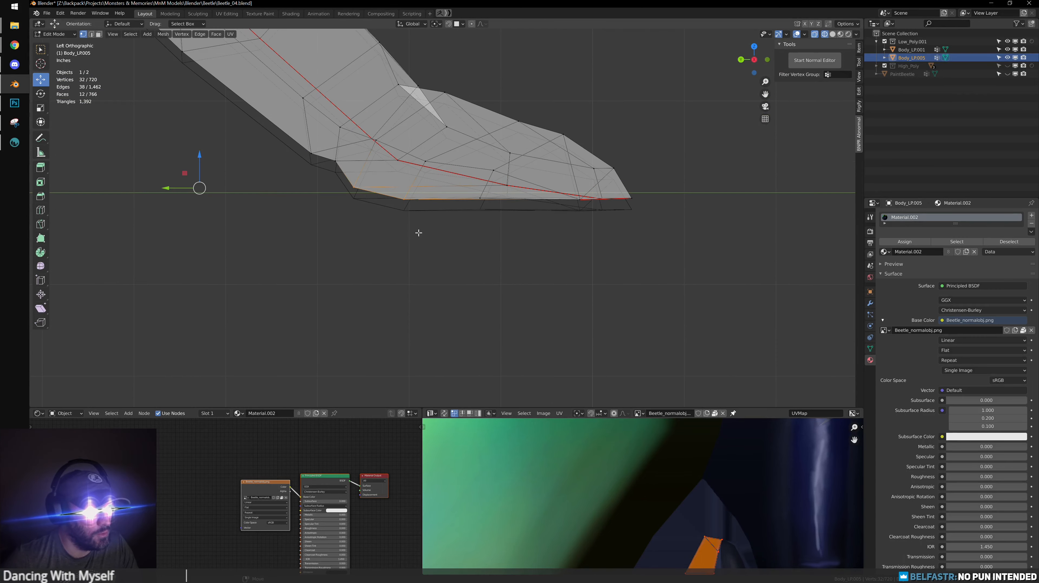
Add the remaining sole vertices of the middle foot, out to its toe tip, to the selection
middle_drag(524, 278, 496, 230)
scroll(497, 230, up, 3)
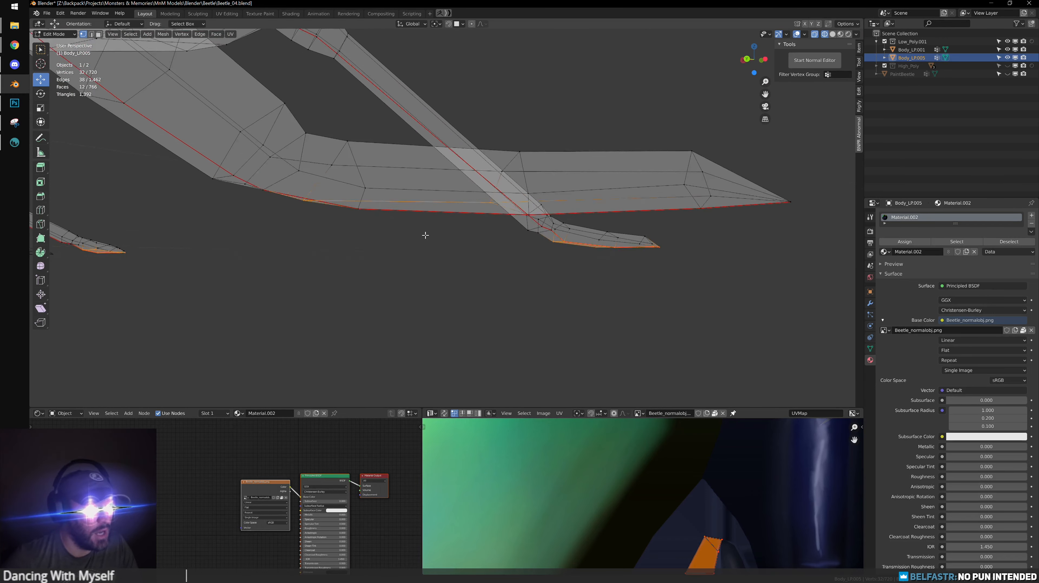
middle_drag(424, 234, 368, 215)
shift+click(368, 216)
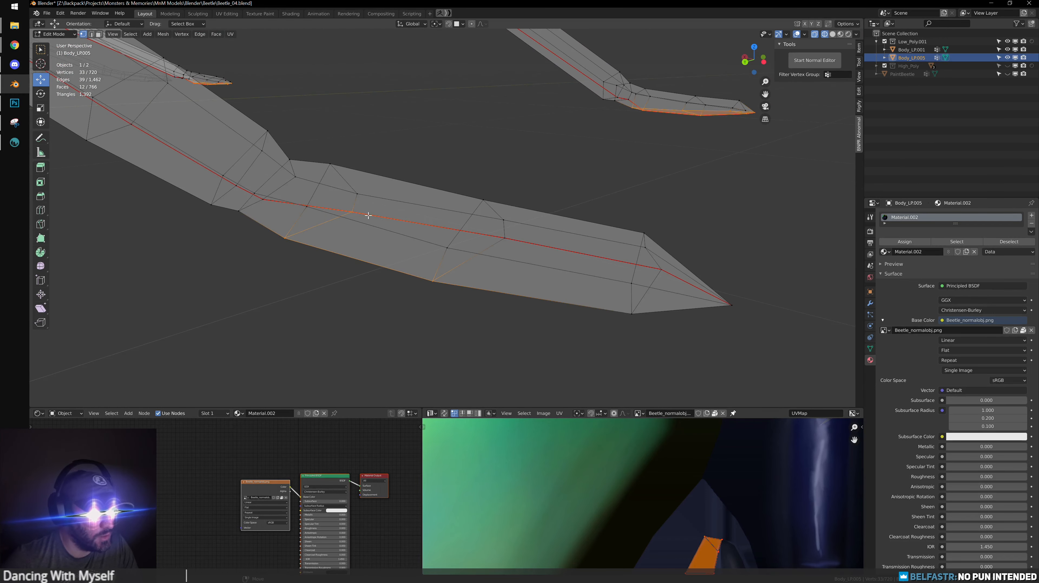
shift+click(503, 238)
shift+click(632, 313)
shift+click(661, 270)
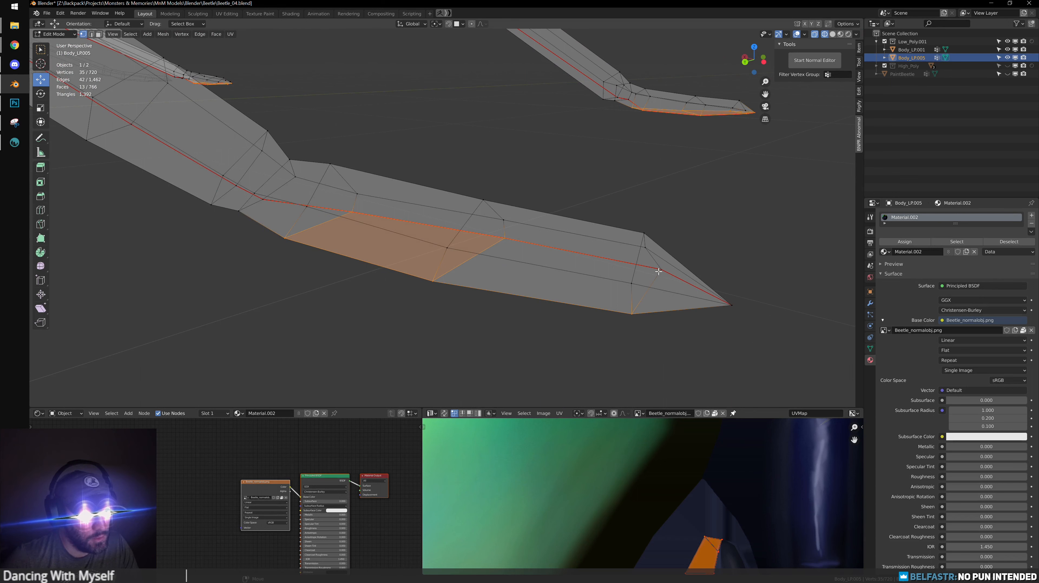
shift+click(732, 306)
Flatten the selected sole vertices in the left side view by scaling them to 0 along Z
scroll(749, 330, down, 5)
middle_drag(612, 269, 513, 237)
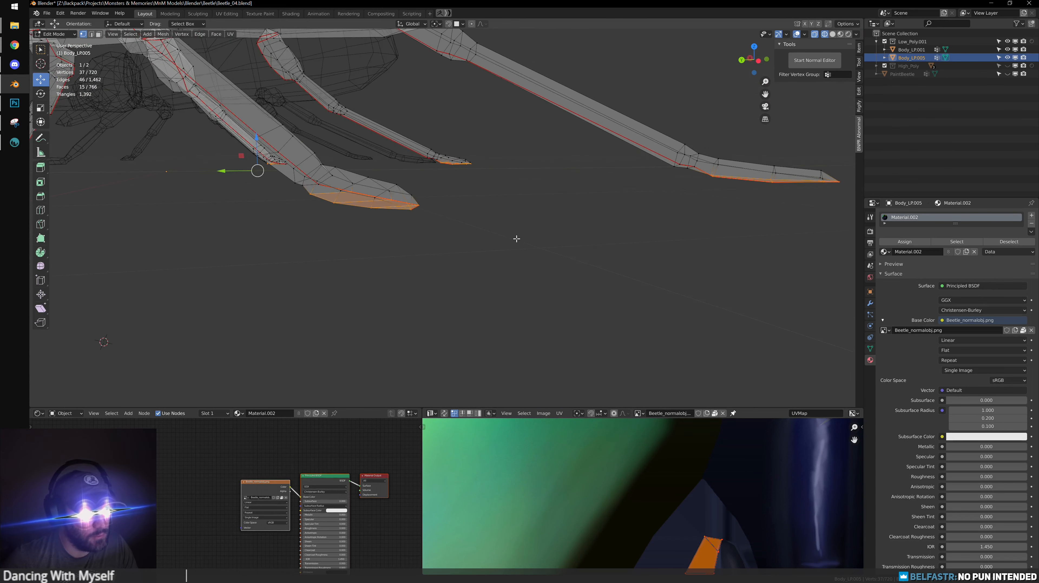
key(ctrl+KP_3)
scroll(461, 207, down, 2)
shift+middle_drag(461, 207, 572, 238)
key(s)
drag(442, 192, 443, 193)
key(0)
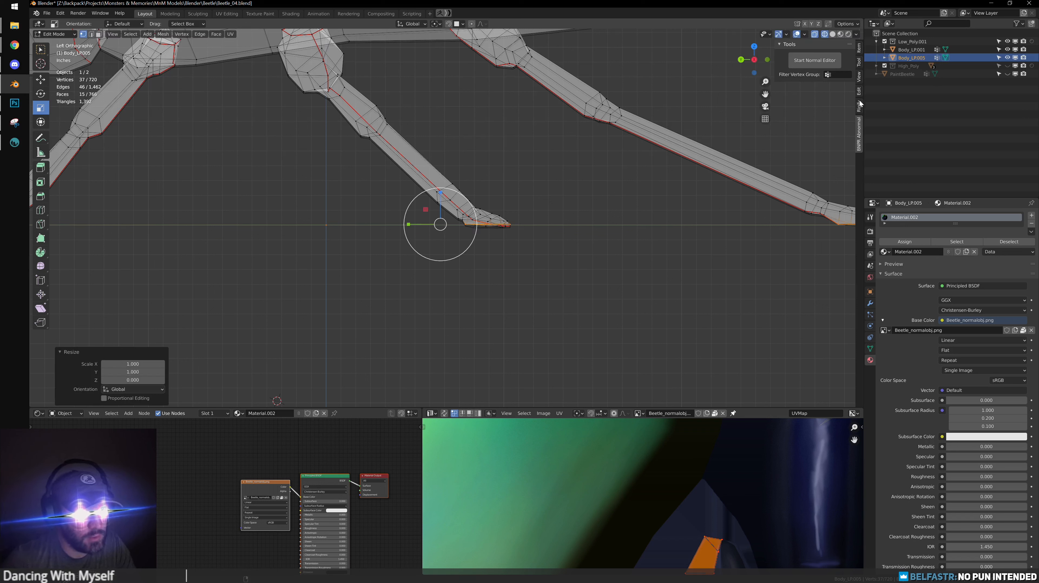
Lower the flattened sole vertices about 0.003' along Z towards the ground line and leave mesh editing
click(858, 46)
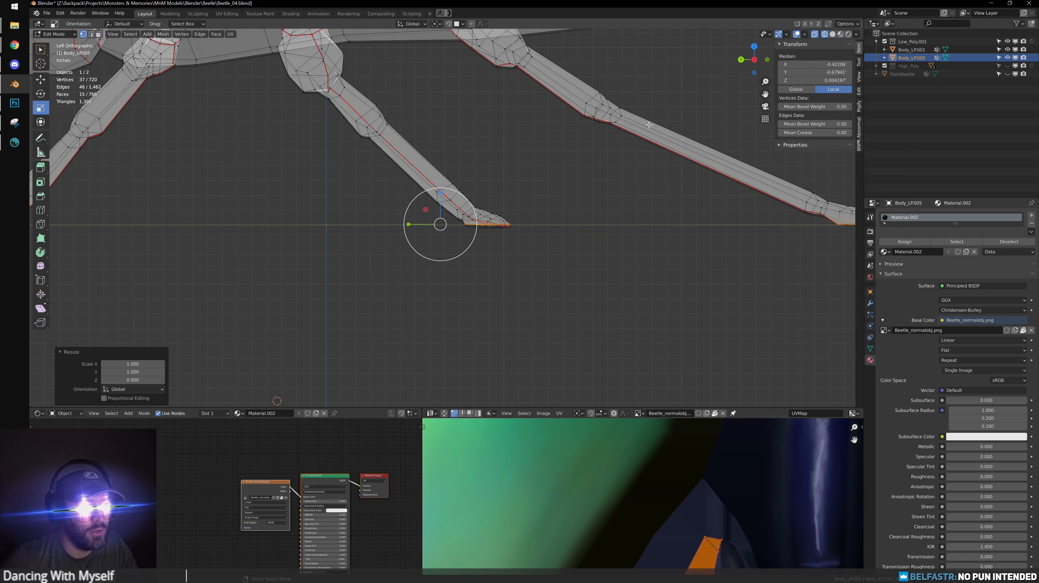
key(g)
drag(445, 197, 446, 197)
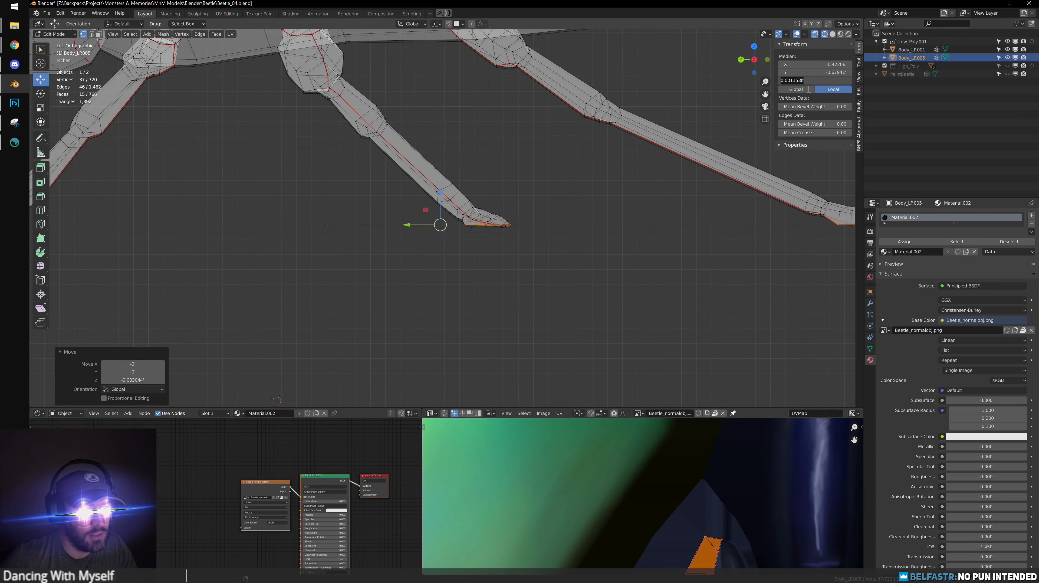
key(Tab)
Check the flattened feet in solid shading against the ground line from the back view
scroll(526, 165, down, 2)
mouse_move(525, 165)
middle_down()
mouse_move(522, 211)
mouse_move(569, 228)
middle_up()
key(shift+z)
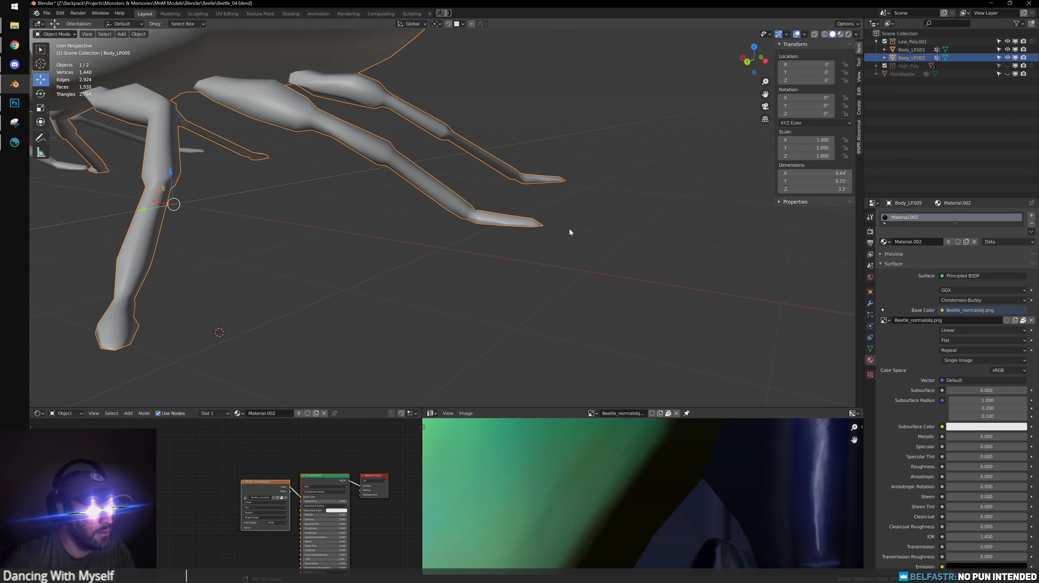
click(569, 228)
middle_drag(479, 250, 515, 243)
scroll(514, 243, up, 2)
key(ctrl+KP_1)
shift+middle_drag(357, 239, 468, 242)
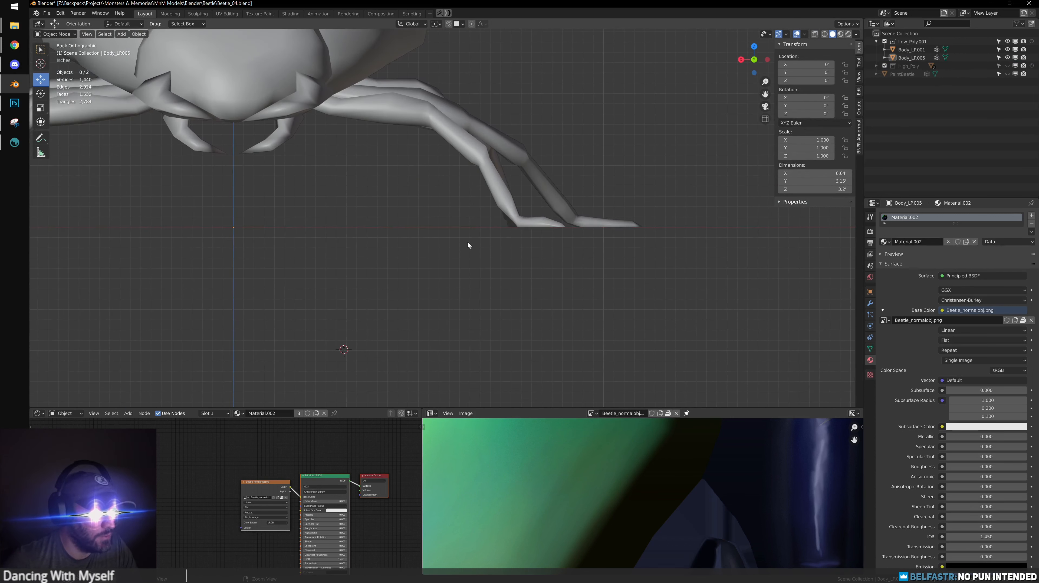
scroll(468, 241, up, 3)
shift+middle_drag(584, 246, 459, 241)
Reopen the green beetle's mesh for editing, focused on the tip of a hind foot
click(484, 224)
key(Tab)
scroll(484, 223, up, 3)
alt+drag(482, 228, 433, 294)
scroll(494, 244, down, 4)
scroll(411, 213, down, 4)
scroll(410, 214, up, 2)
click(584, 296)
scroll(585, 295, up, 5)
scroll(584, 296, down, 2)
Raise the three upper vertices nearest the hind foot's tip about 0.017' along Z
click(315, 310)
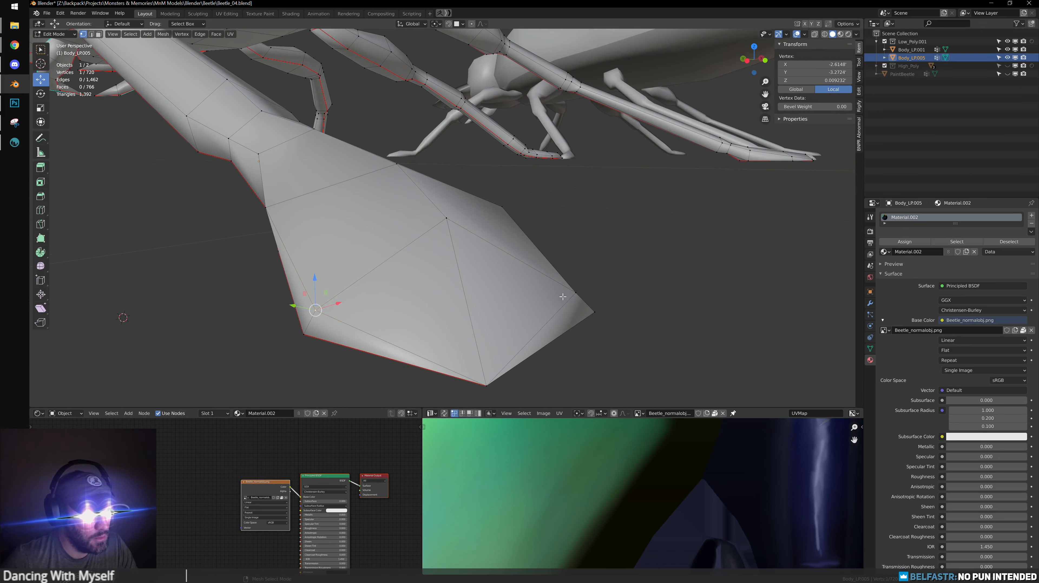
alt+drag(562, 297, 510, 286)
shift+click(584, 304)
shift+click(446, 217)
middle_drag(382, 274, 473, 249)
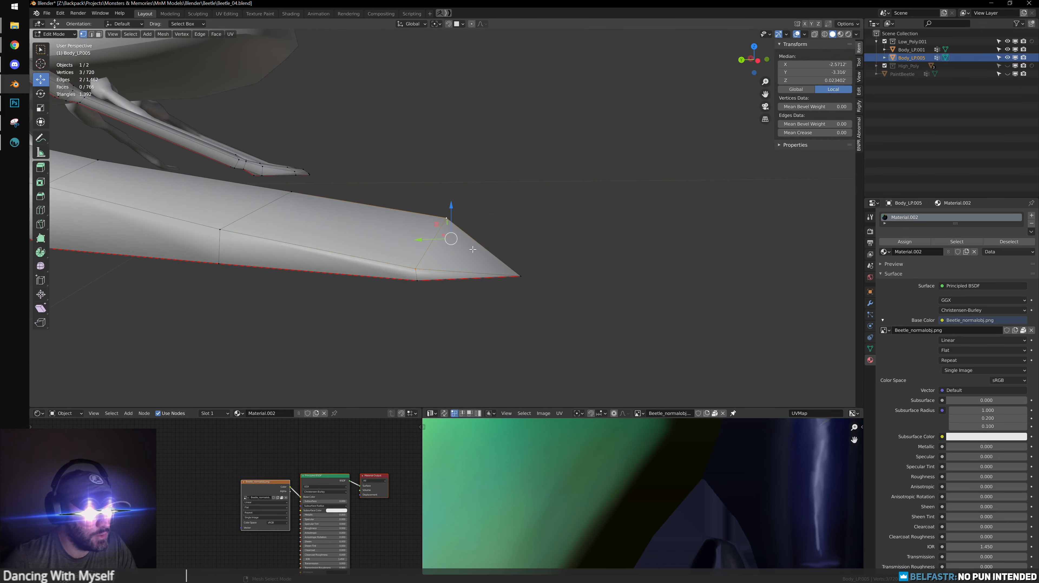
click(449, 211)
middle_drag(449, 210, 445, 245)
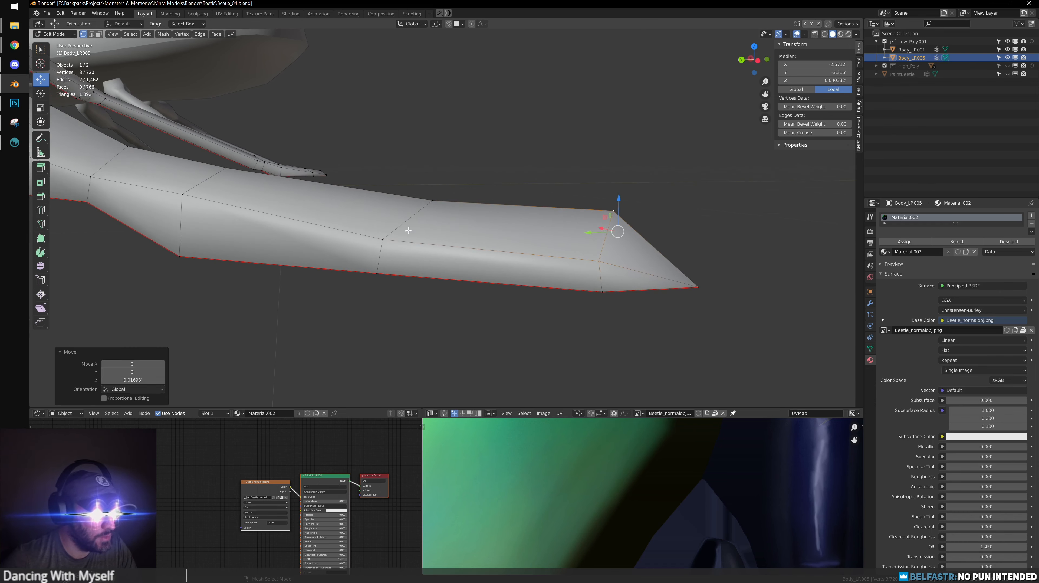
Raise the next row of three vertices across the top of the hind foot about 0.027' along Z
scroll(446, 250, up, 3)
alt+drag(446, 250, 359, 278)
shift+click(563, 199)
alt+drag(563, 199, 454, 176)
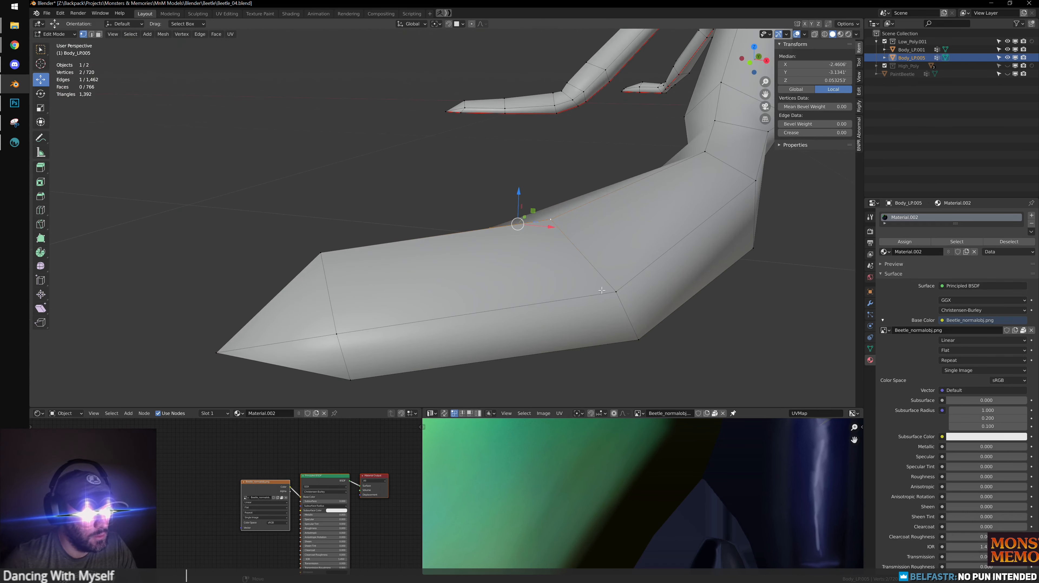
shift+click(602, 290)
alt+drag(530, 282, 520, 177)
key(g)
key(z)
click(619, 239)
Raise the four faces on top of the middle foot about 0.012' along Z
scroll(518, 179, down, 4)
scroll(392, 239, up, 3)
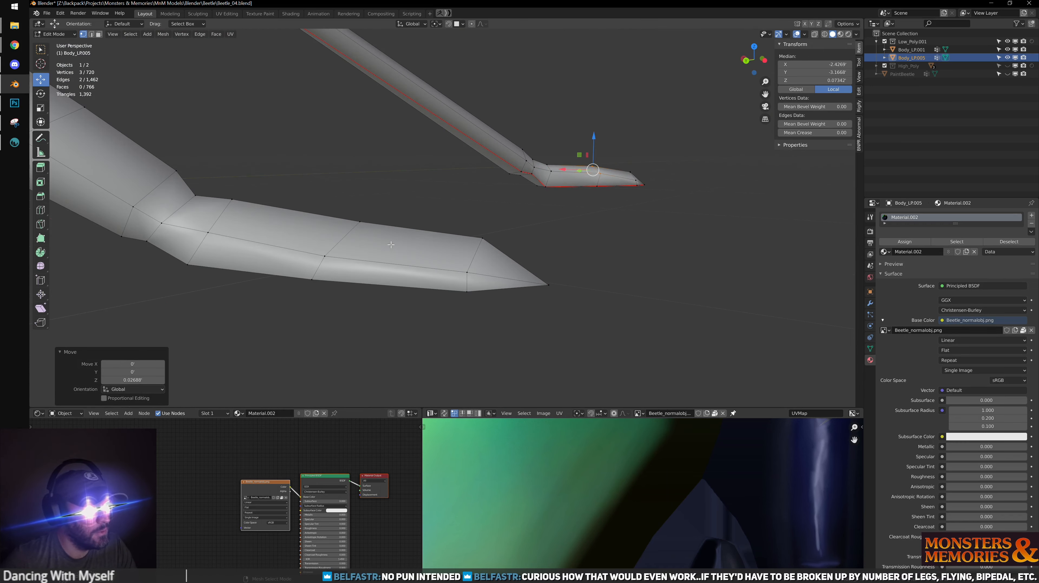
click(328, 256)
key(KP_Decimal)
alt+drag(359, 255, 480, 271)
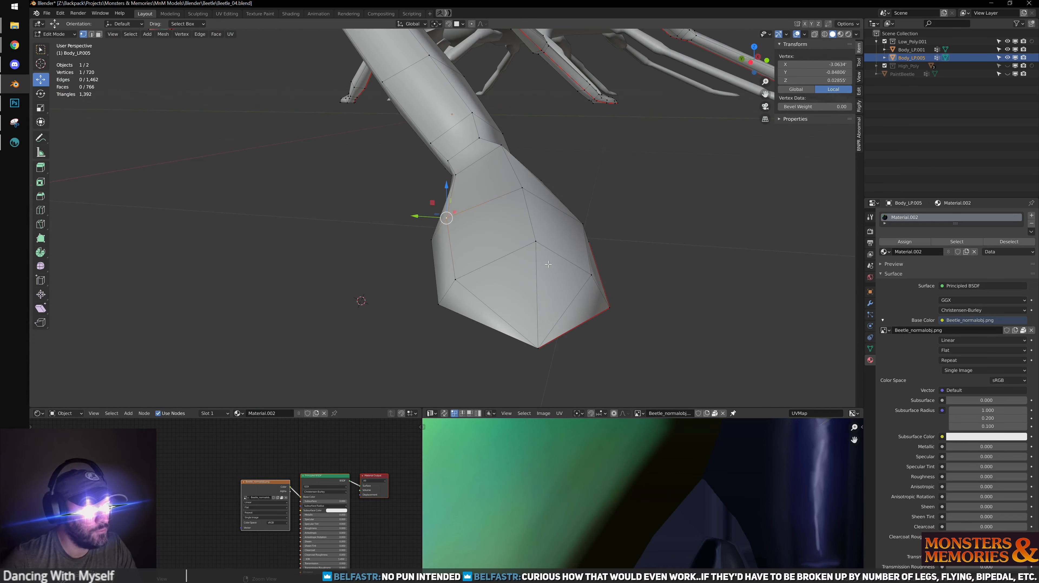
key(ctrl+Tab)
click(506, 264)
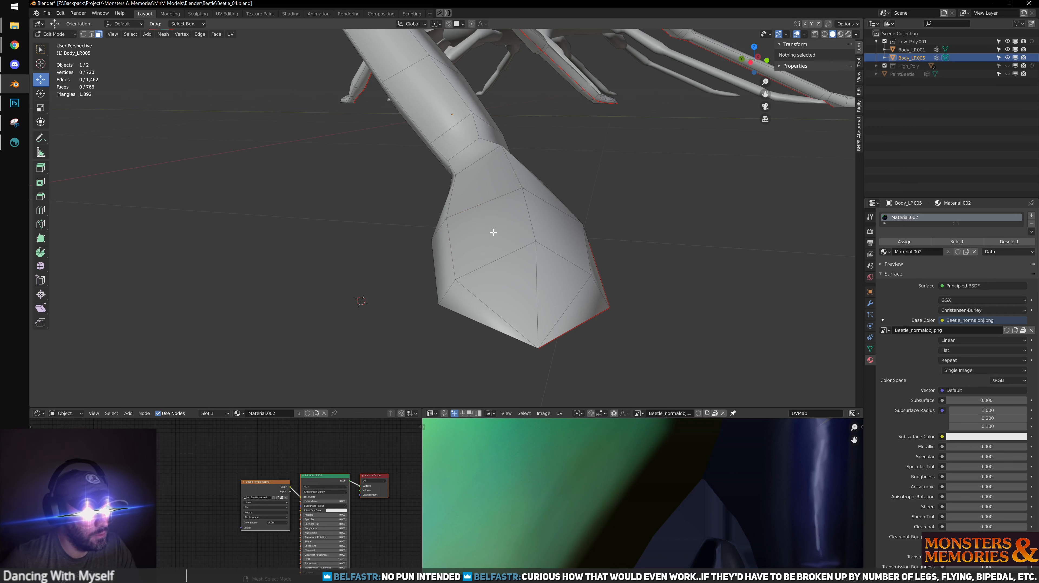
click(491, 241)
shift+click(551, 203)
shift+click(532, 179)
shift+click(496, 177)
middle_drag(496, 176, 556, 160)
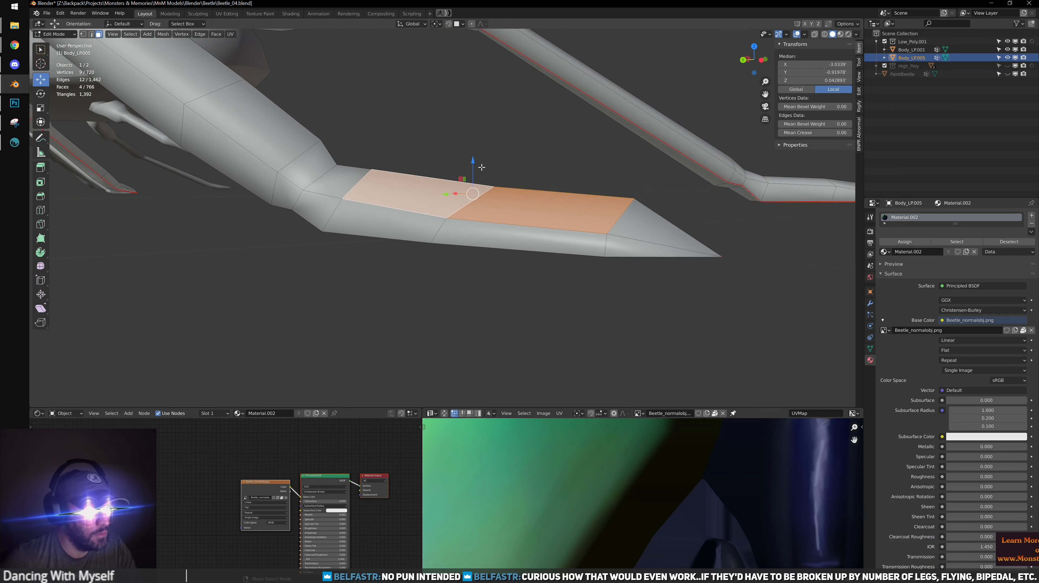
drag(474, 166, 474, 151)
Raise the tip and middle vertex rows across the top of the middle foot along Z, and leave mesh editing
key(alt+z)
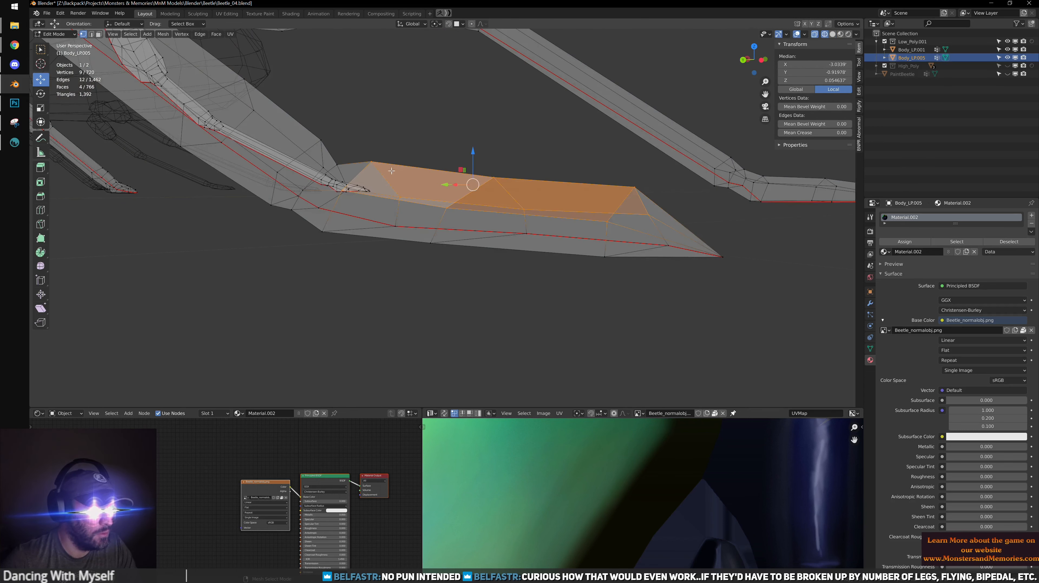
drag(334, 125, 407, 217)
key(shift+z)
mouse_move(544, 164)
mouse_down()
mouse_move(545, 147)
mouse_move(663, 228)
mouse_up()
key(alt+z)
key(alt+z)
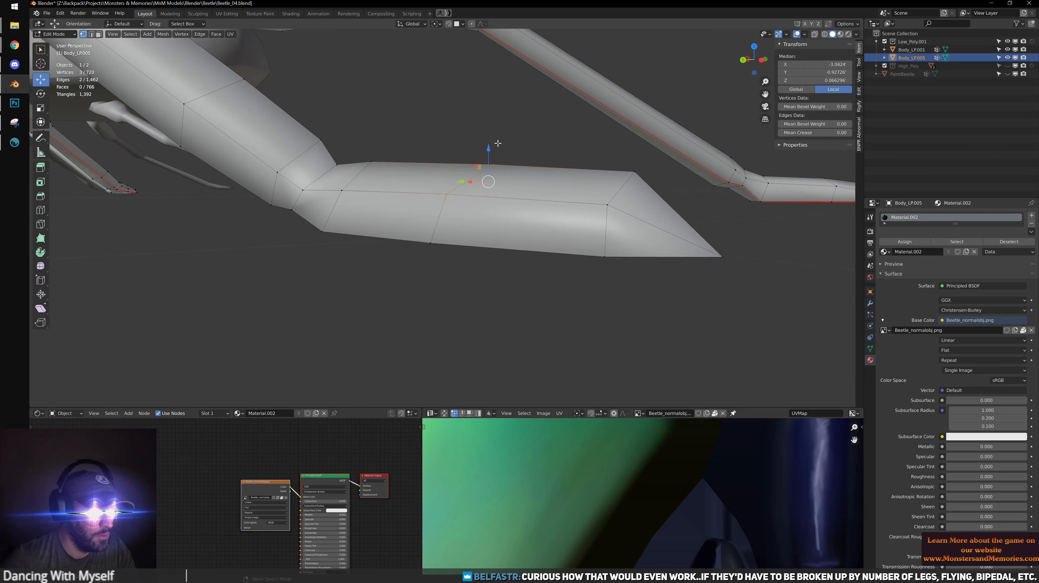
drag(492, 147, 492, 140)
key(Tab)
scroll(509, 138, down, 6)
middle_drag(559, 216, 510, 221)
scroll(434, 199, down, 3)
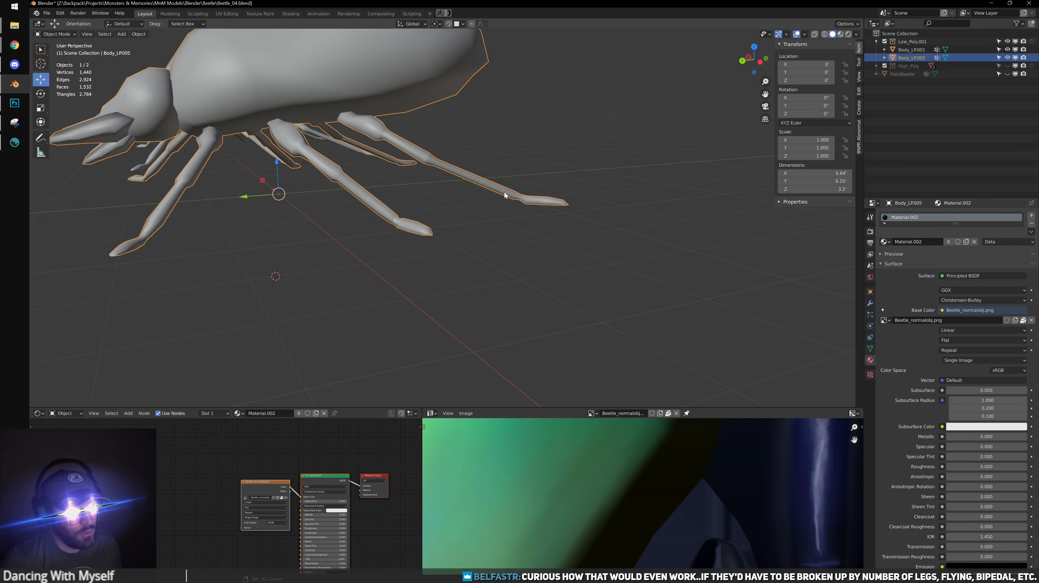
Reopen the green beetle's mesh and raise the three upper vertices nearest the front foot's tip along Z
alt+drag(491, 291, 450, 281)
alt+middle_drag(451, 281, 584, 229)
click(613, 216)
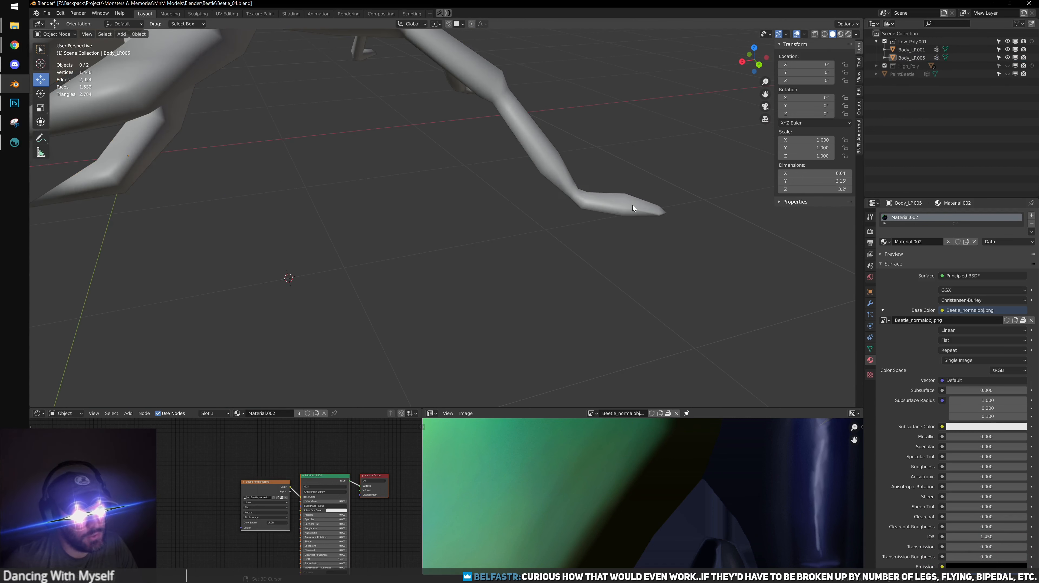
click(633, 205)
key(Tab)
alt+drag(632, 219, 621, 210)
alt+middle_drag(608, 146, 580, 234)
mouse_move(486, 219)
mouse_down()
mouse_move(556, 276)
mouse_move(532, 235)
mouse_up()
key(f)
key(4)
drag(502, 193, 574, 261)
alt+drag(404, 229, 493, 221)
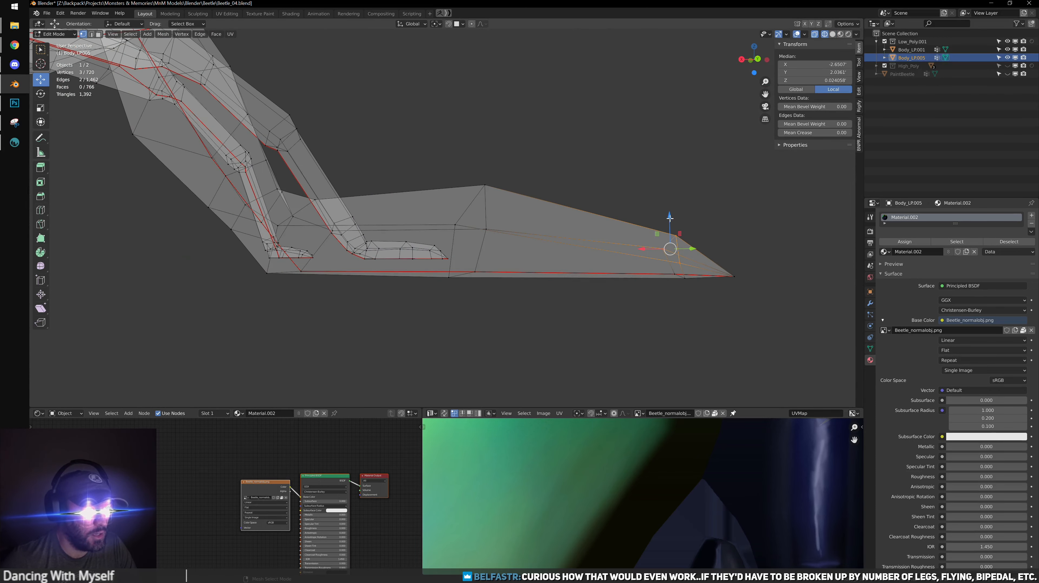
drag(670, 217, 675, 201)
Adjust the position of the edge at the ankle end of the front foot and check the legs in object mode
mouse_move(443, 186)
alt+mouse_down()
mouse_move(460, 188)
mouse_move(449, 202)
alt+mouse_up()
scroll(449, 203, up, 2)
scroll(596, 233, down, 1)
alt+drag(595, 233, 478, 231)
alt+drag(529, 287, 417, 217)
click(499, 245)
scroll(548, 238, down, 3)
scroll(450, 204, up, 3)
right_click(404, 206)
click(404, 213)
click(409, 212)
click(387, 186)
drag(387, 185, 396, 193)
scroll(533, 232, down, 3)
alt+drag(533, 232, 394, 269)
key(Tab)
scroll(471, 256, down, 6)
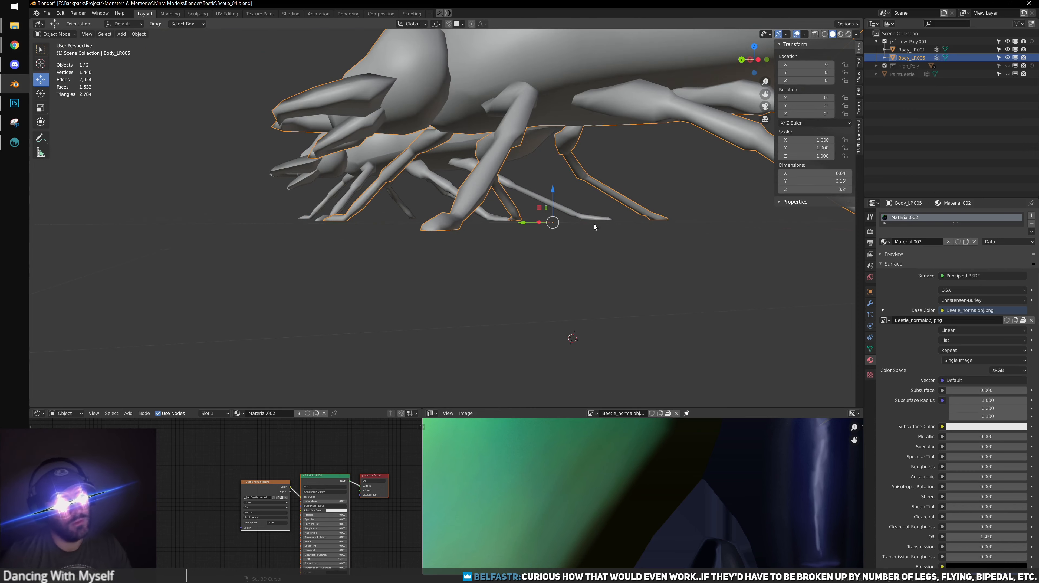
alt+drag(593, 222, 365, 250)
Select every face of the green beetle's positive-X half in the wireframe back view and delete that half
key(Tab)
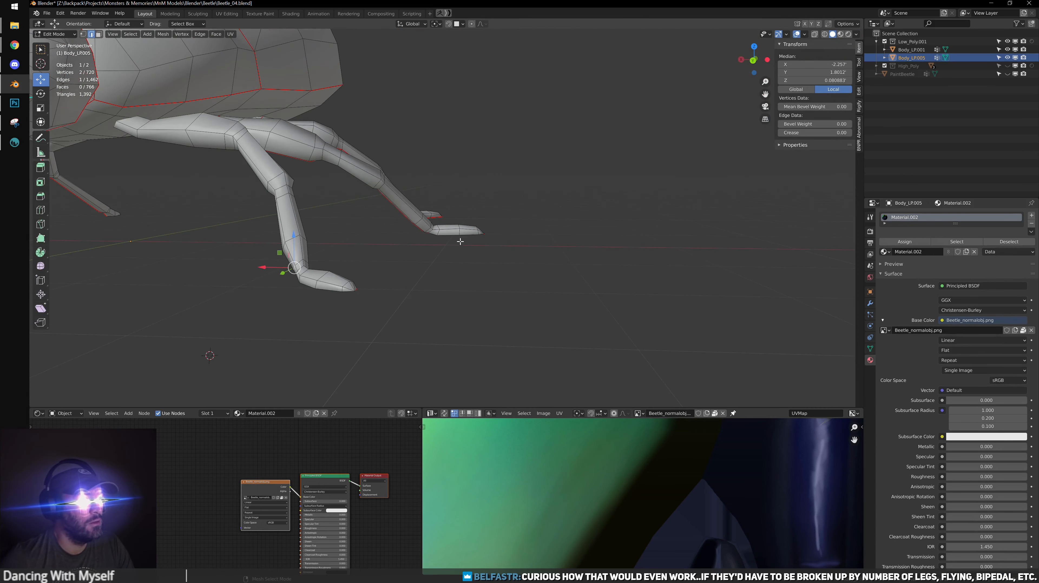
scroll(461, 241, down, 4)
alt+drag(460, 241, 452, 215)
alt+middle_drag(452, 215, 481, 253)
scroll(480, 252, up, 2)
key(shift+z)
right_click(481, 253)
click(441, 262)
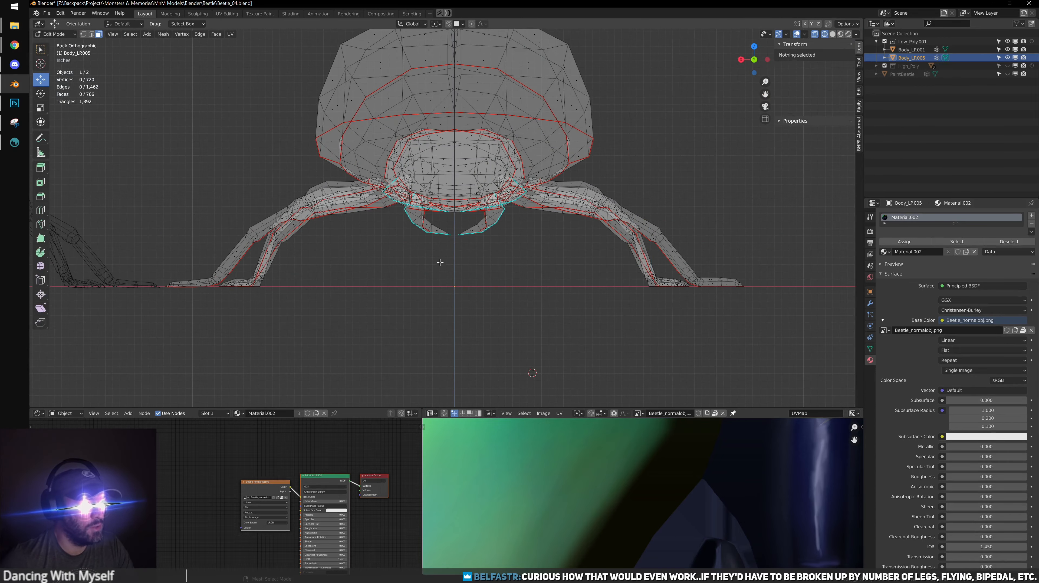
scroll(440, 263, down, 3)
drag(215, 349, 456, 76)
scroll(462, 198, up, 4)
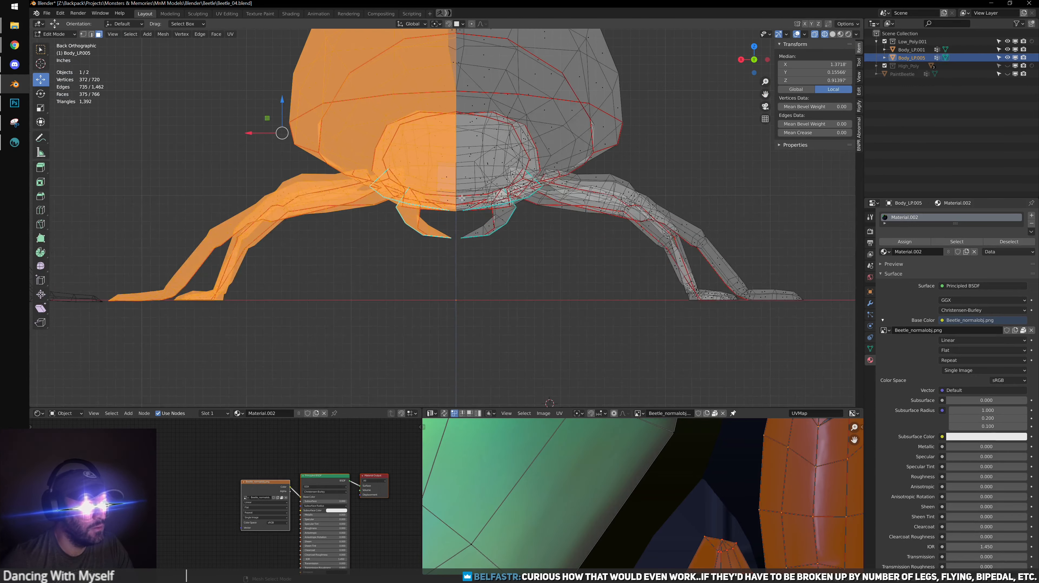
scroll(461, 198, up, 3)
shift+drag(474, 193, 310, 350)
scroll(354, 342, down, 2)
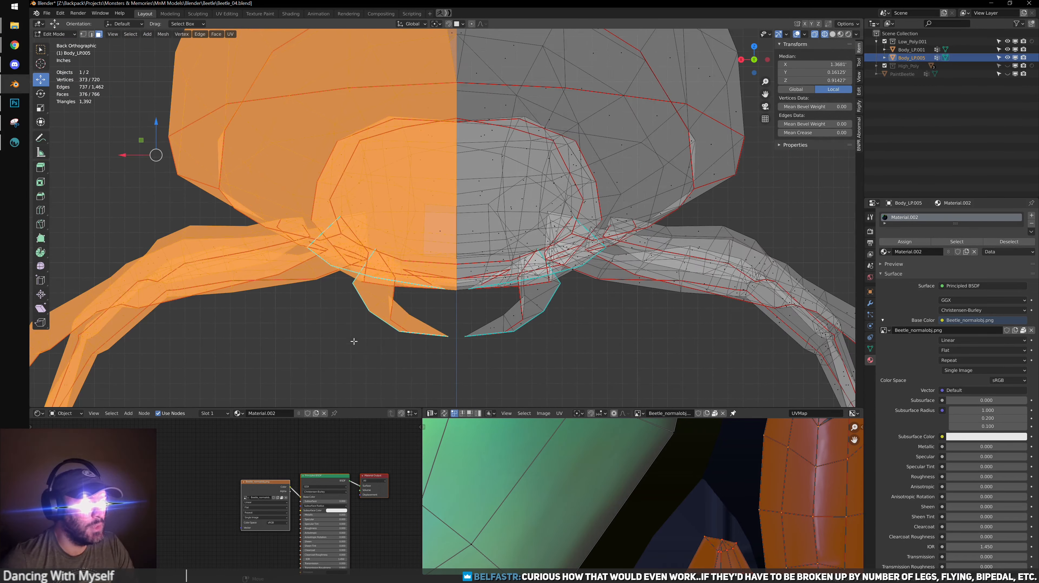
shift+drag(324, 273, 458, 374)
scroll(385, 279, up, 4)
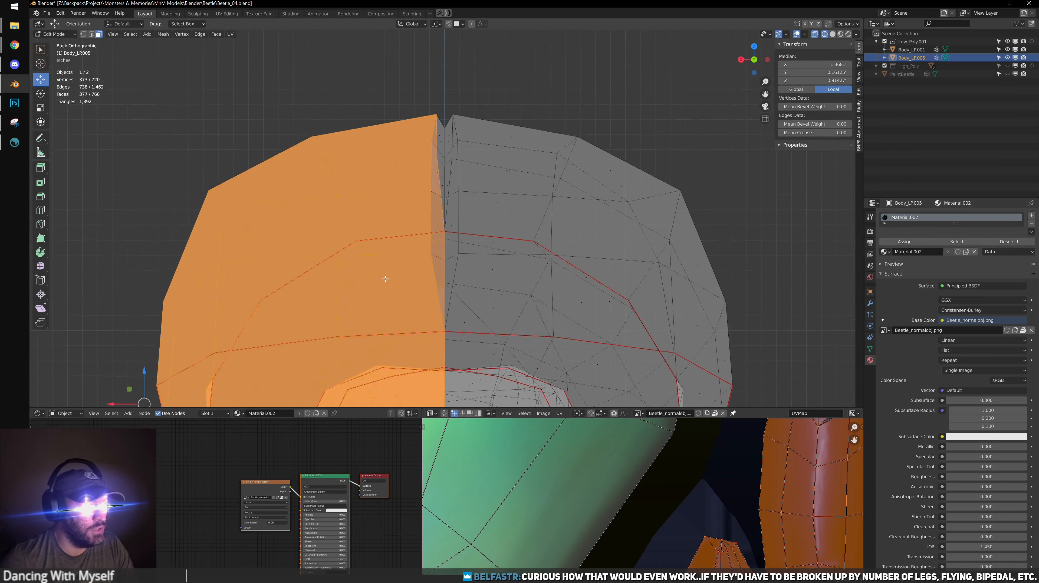
scroll(386, 279, up, 2)
shift+drag(333, 68, 449, 293)
scroll(383, 85, up, 2)
scroll(464, 245, down, 4)
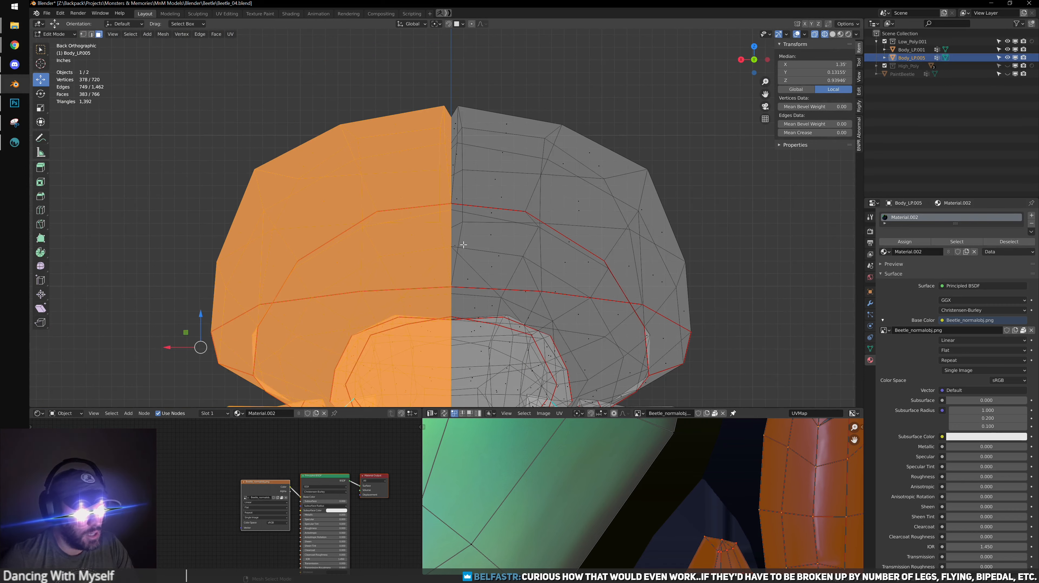
key(x)
click(458, 262)
scroll(458, 263, down, 4)
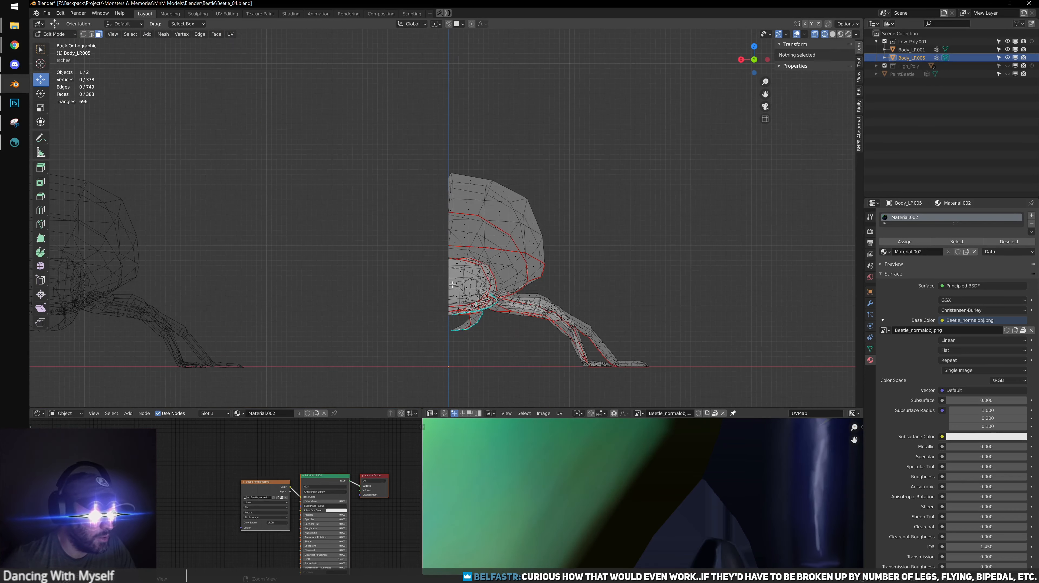
mouse_move(458, 263)
middle_down()
mouse_move(444, 259)
mouse_move(474, 194)
middle_up()
key(KP_1)
scroll(496, 220, up, 2)
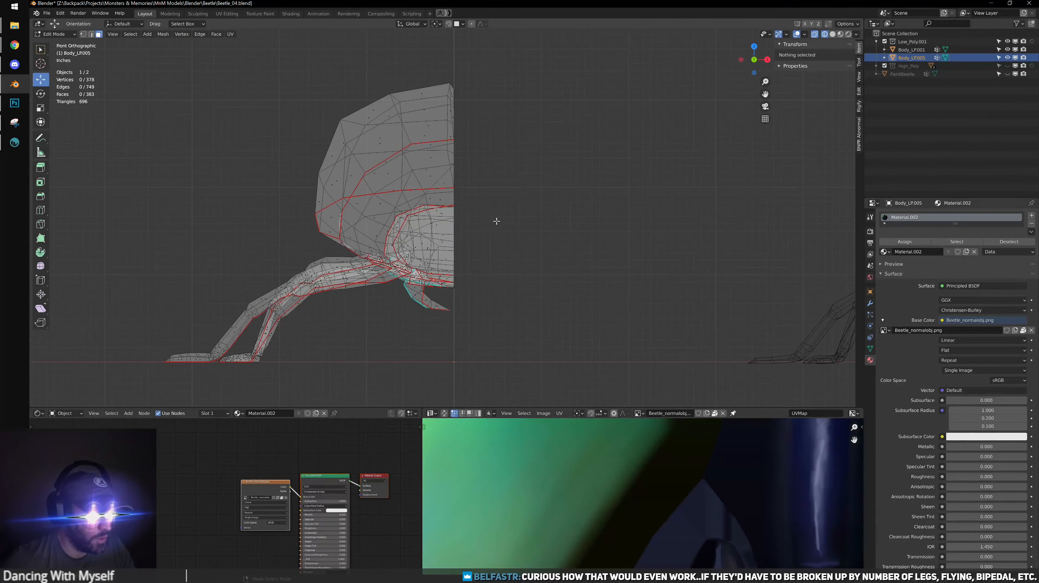
Add a Mirror modifier on the X axis to the remaining beetle half, with merging enabled
key(Tab)
mouse_move(504, 235)
middle_down()
mouse_move(543, 245)
mouse_move(492, 207)
mouse_move(501, 176)
middle_up()
key(shift+z)
scroll(562, 246, down, 3)
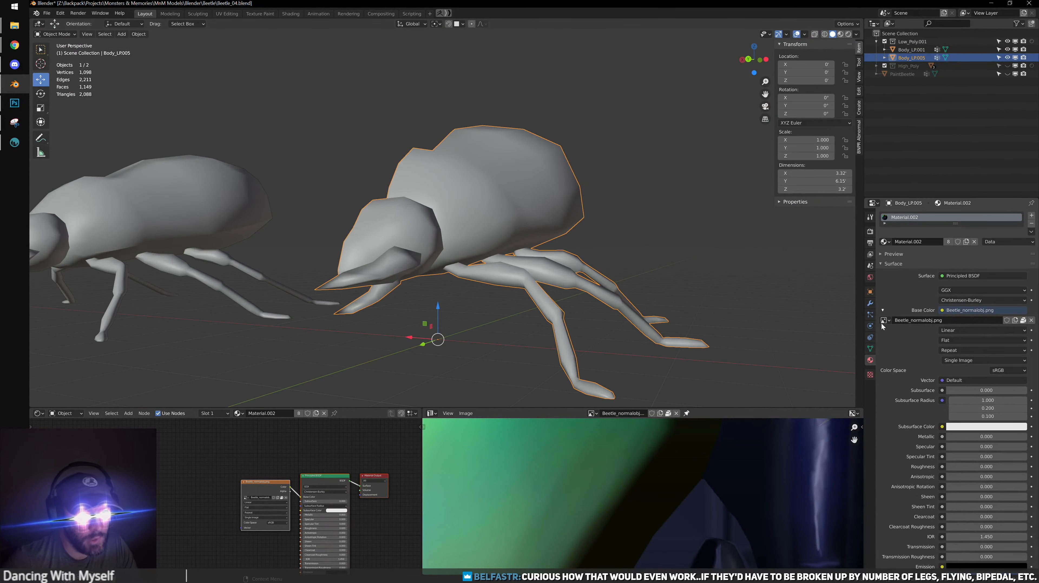
click(870, 303)
click(913, 215)
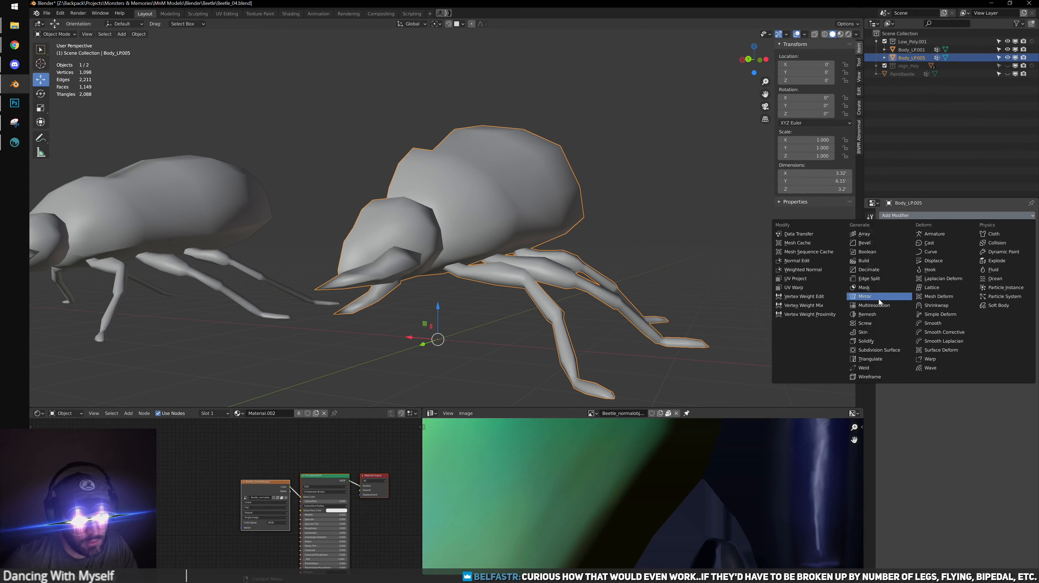
click(878, 299)
middle_drag(792, 313, 659, 296)
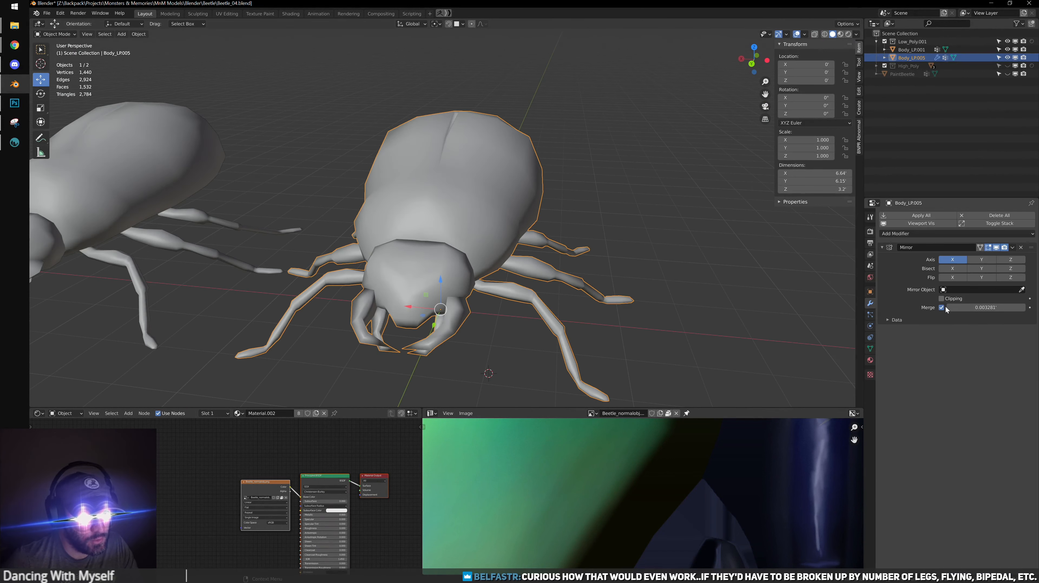
click(945, 307)
click(945, 307)
Inspect the mirrored beetle in wireframe and in solid shading
middle_drag(637, 233, 448, 214)
key(shift+z)
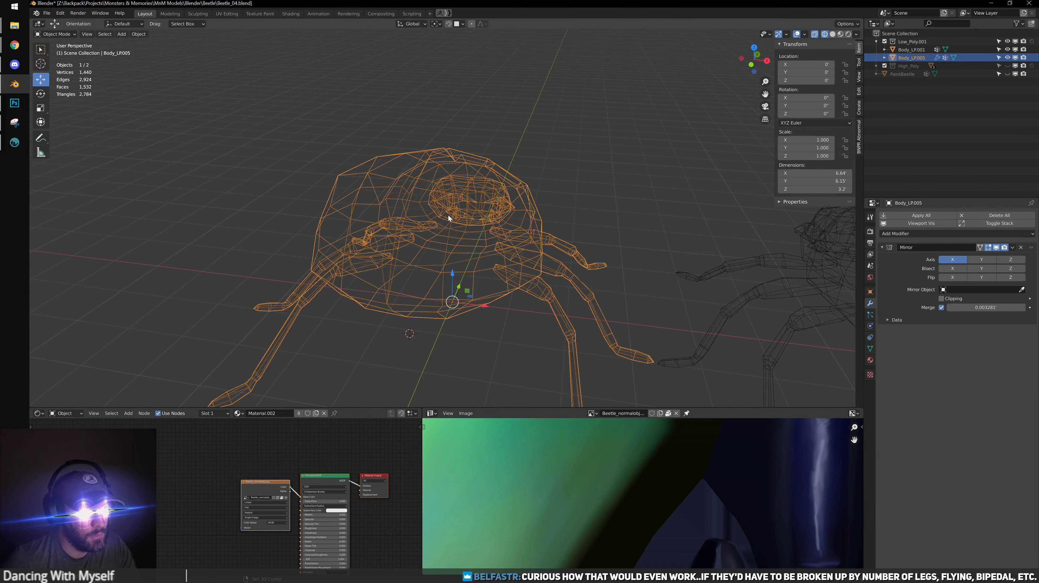
alt+drag(448, 214, 517, 222)
alt+right_drag(518, 223, 474, 253)
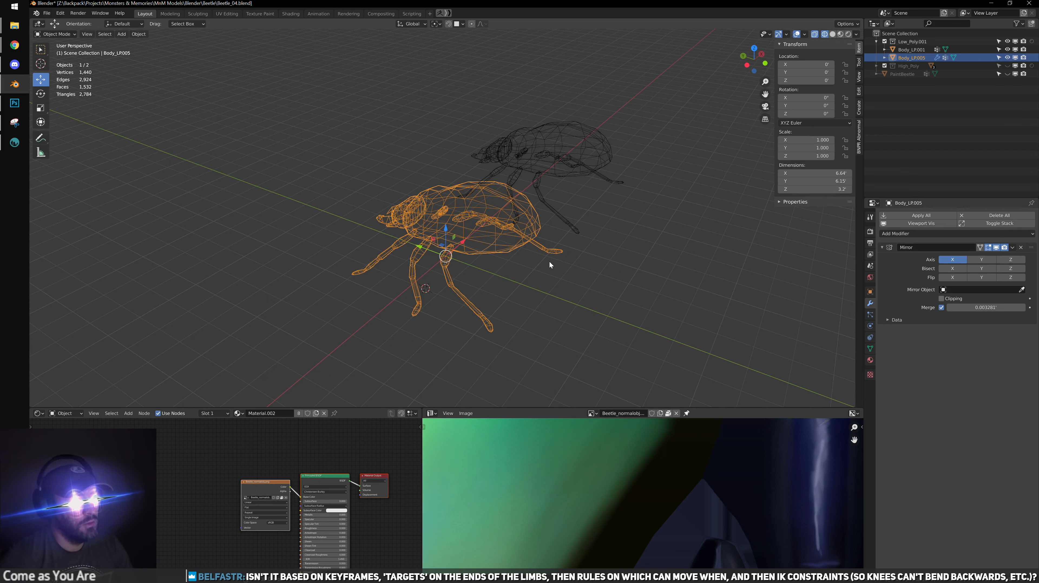
middle_drag(549, 260, 608, 253)
key(shift+z)
scroll(598, 241, up, 3)
middle_drag(469, 241, 545, 246)
click(631, 239)
scroll(632, 239, up, 3)
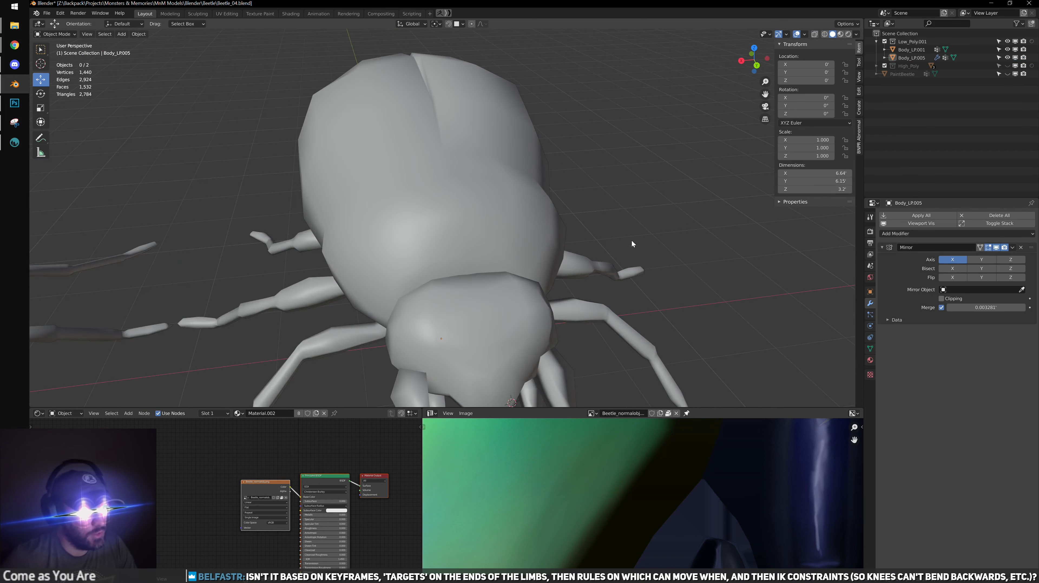
Examine the mirrored beetle's back seam, legs and feet in solid shading from several angles
middle_drag(631, 239, 489, 255)
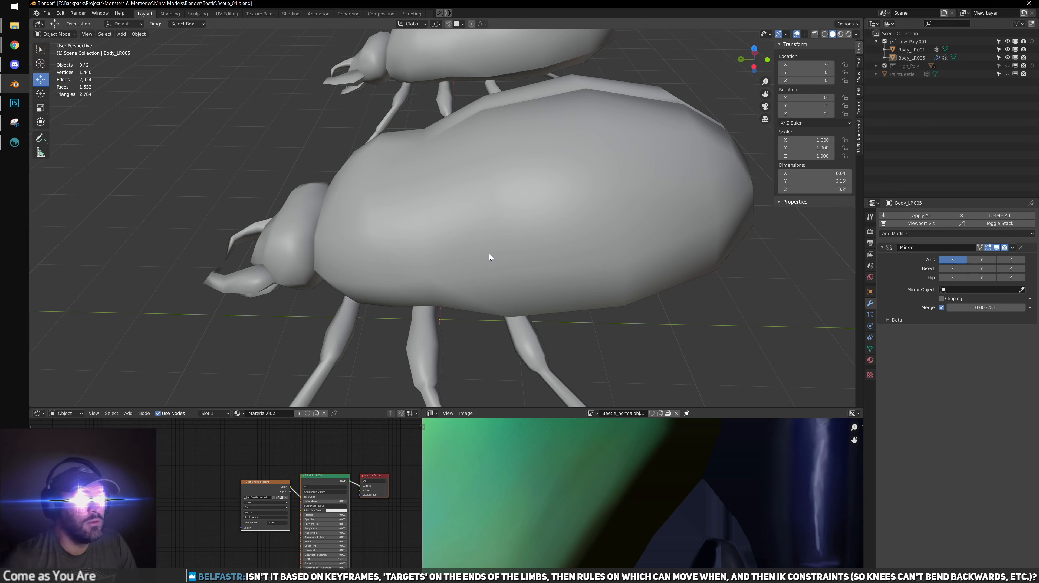
scroll(531, 237, down, 4)
middle_drag(575, 220, 498, 201)
scroll(505, 204, up, 1)
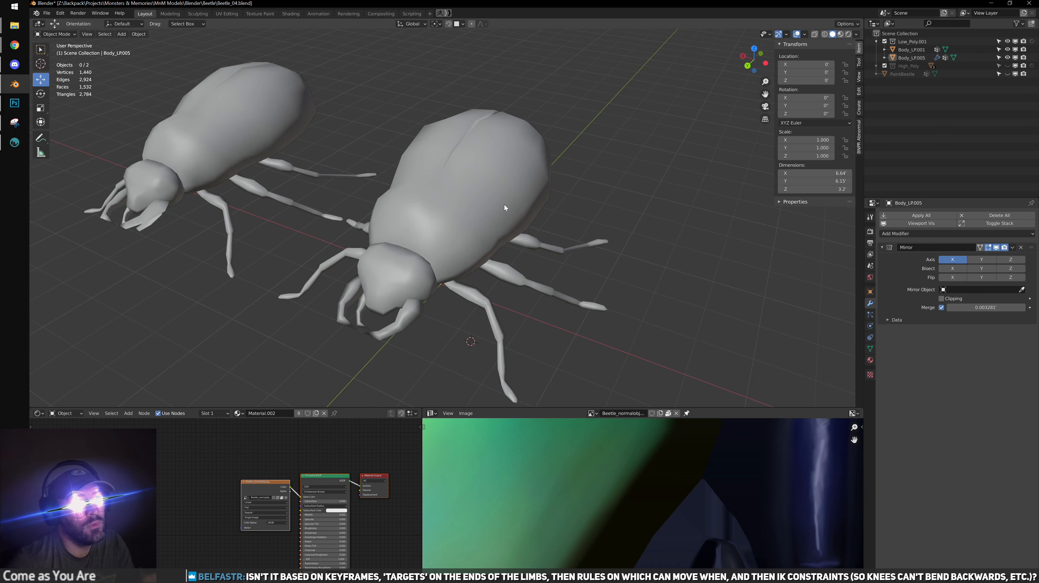
scroll(557, 166, up, 1)
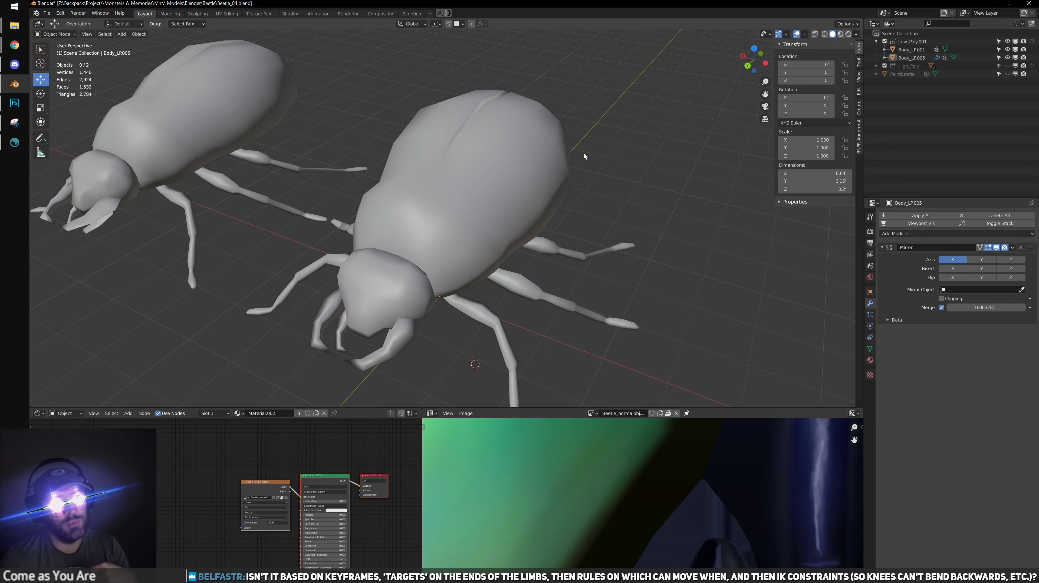
middle_drag(517, 189, 584, 174)
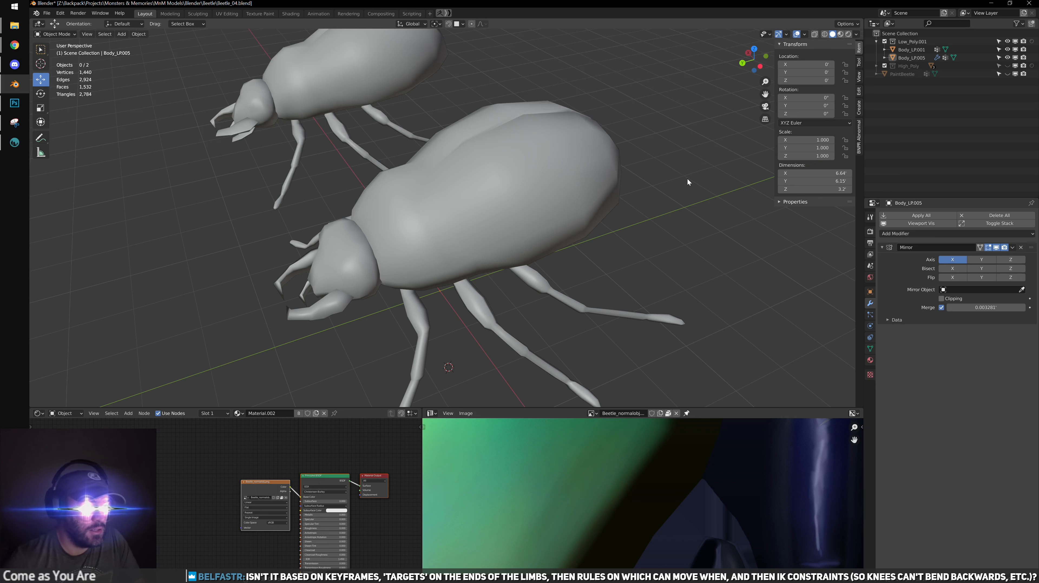
middle_drag(711, 168, 654, 155)
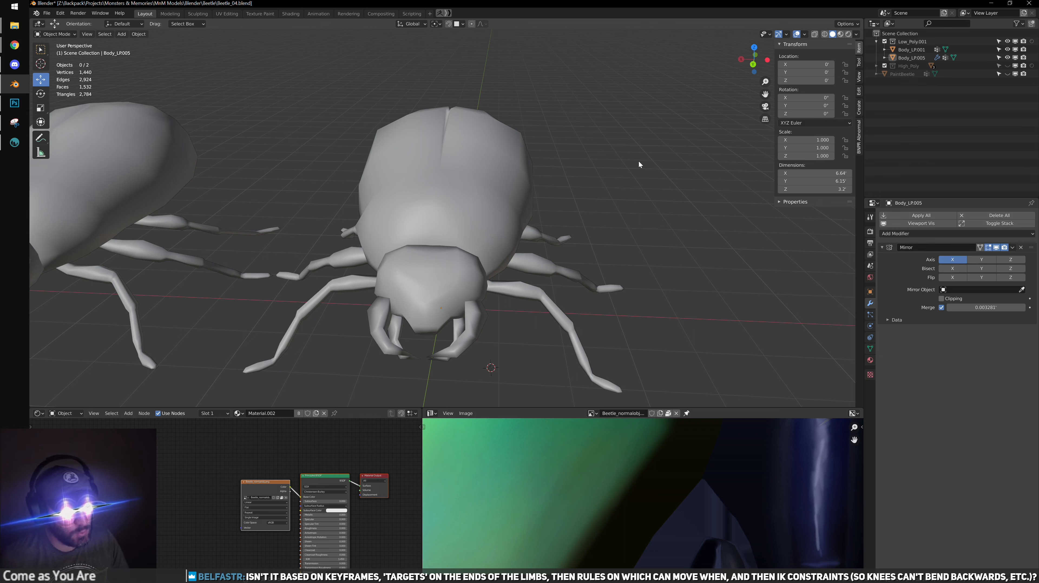
middle_drag(602, 204, 462, 229)
click(437, 212)
scroll(450, 215, up, 2)
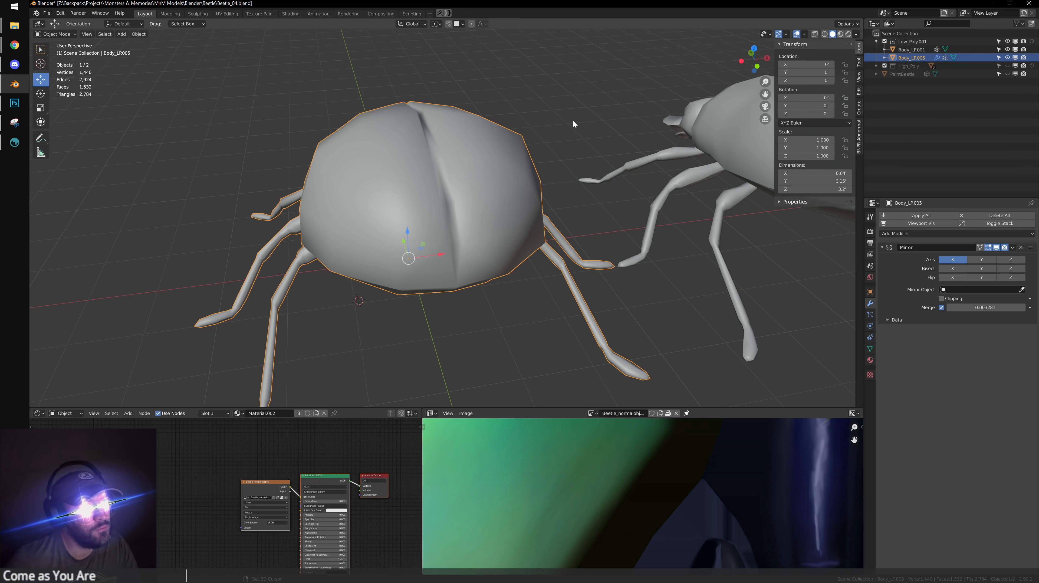
middle_drag(573, 106, 629, 126)
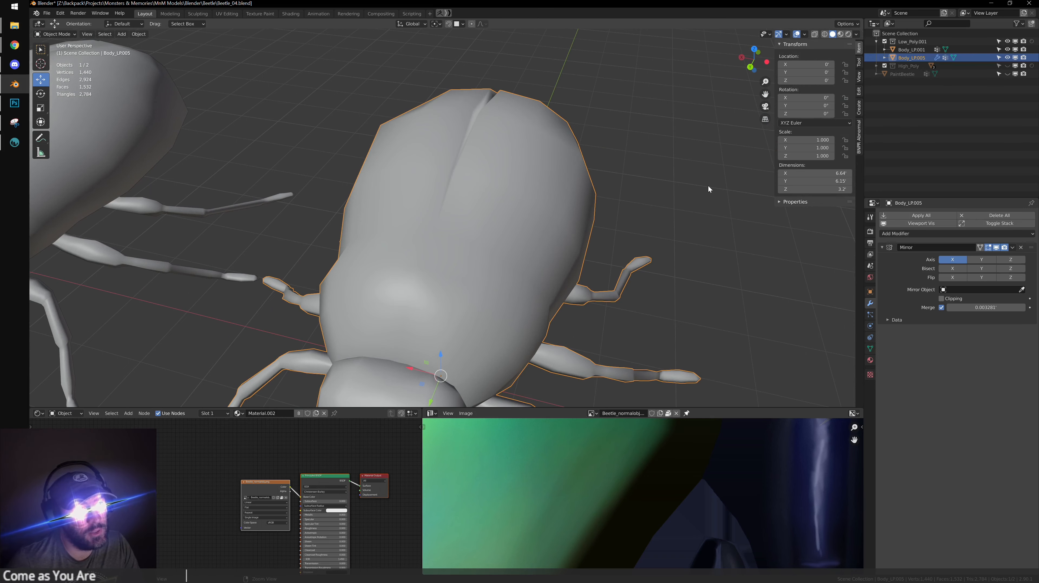
alt+drag(708, 185, 534, 191)
key(Tab)
key(Tab)
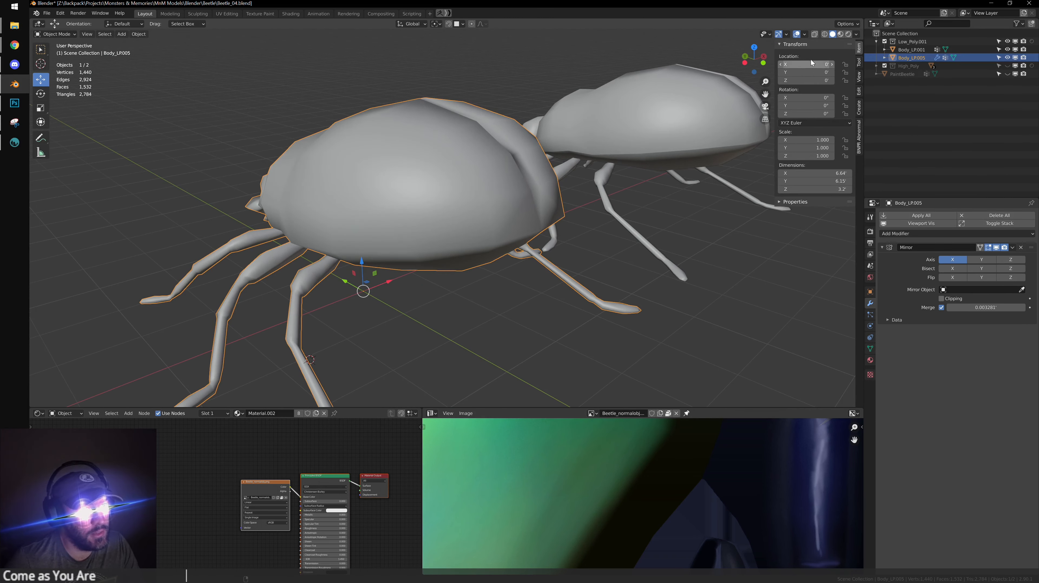
Switch the viewport to Material Preview and examine the green beetle's texture from behind and close up on the face
click(841, 33)
middle_drag(540, 141, 451, 275)
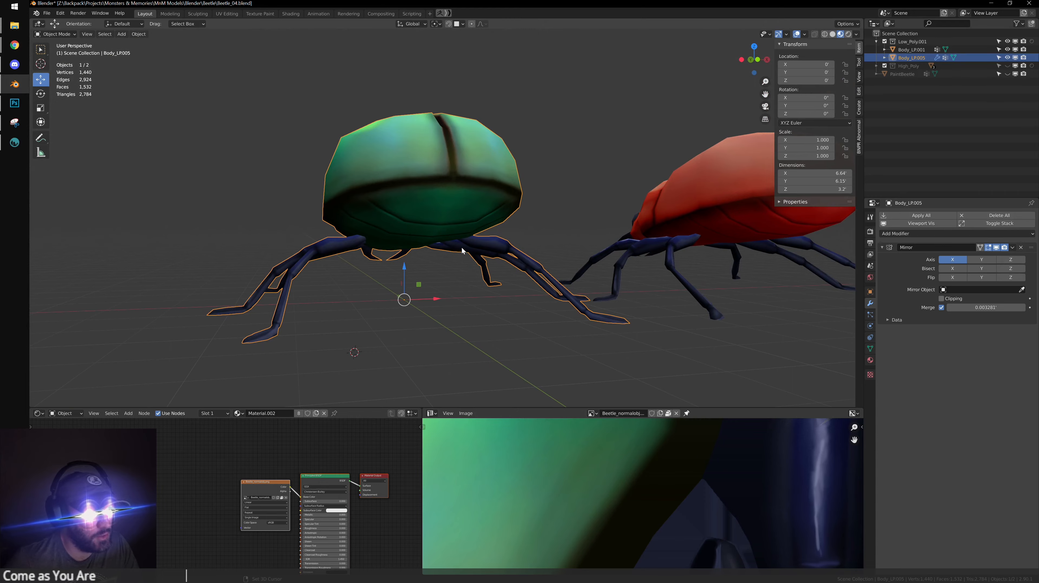
middle_drag(493, 175, 644, 236)
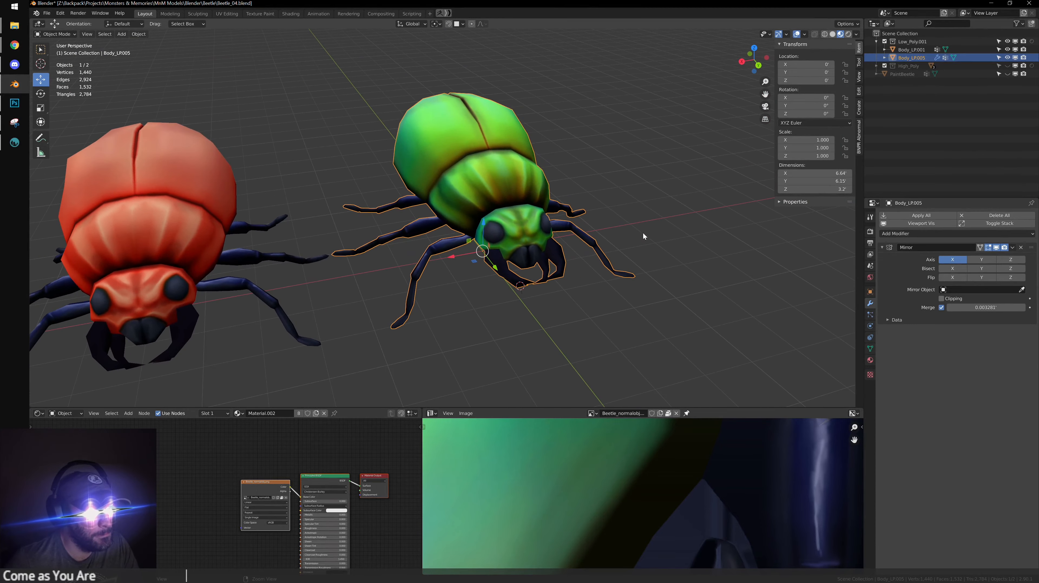
scroll(643, 232, up, 10)
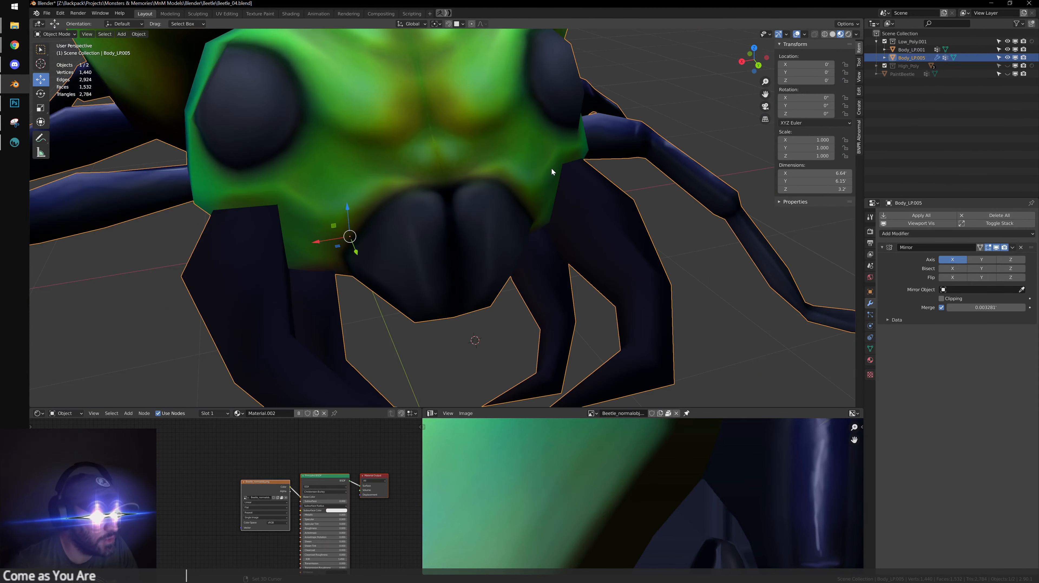
Examine the green beetle's face, mandibles and front legs up close and from a distance
shift+middle_drag(475, 125, 473, 165)
scroll(473, 165, down, 5)
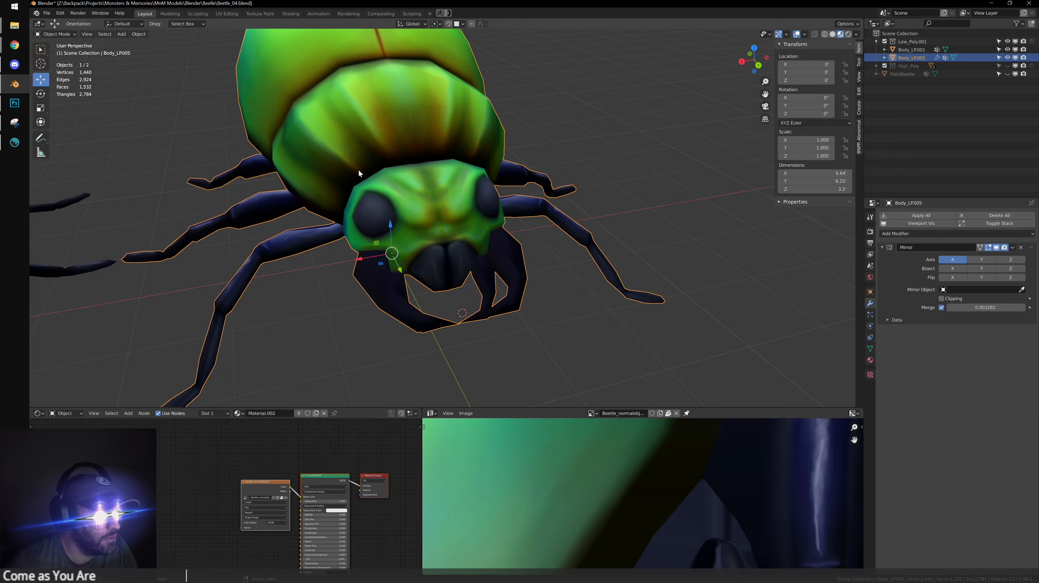
shift+middle_drag(359, 172, 614, 148)
scroll(614, 148, up, 2)
scroll(614, 147, down, 4)
shift+drag(614, 147, 480, 160)
shift+middle_drag(480, 160, 365, 183)
scroll(365, 183, up, 5)
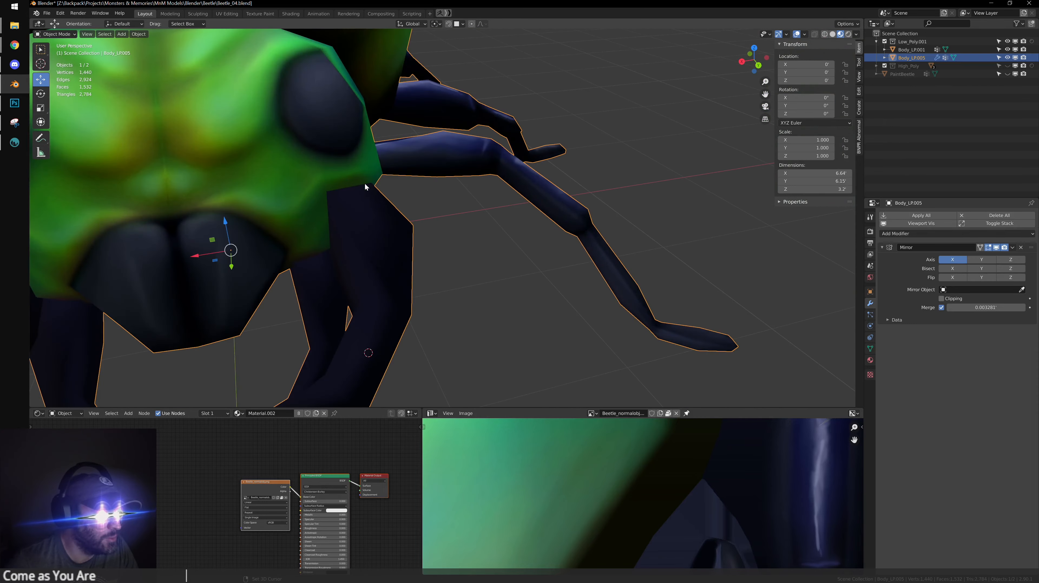
shift+middle_drag(483, 210, 630, 239)
scroll(501, 192, down, 6)
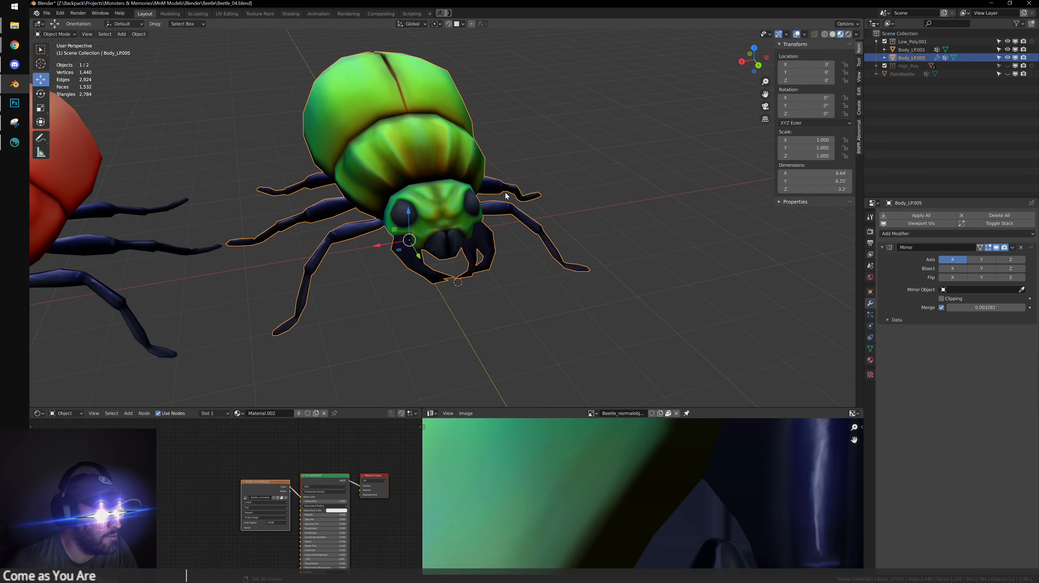
Deselect the green beetle and inspect its texture from the side, front and above next to the red beetle
middle_drag(501, 192, 441, 201)
scroll(441, 199, up, 3)
shift+middle_drag(482, 144, 471, 187)
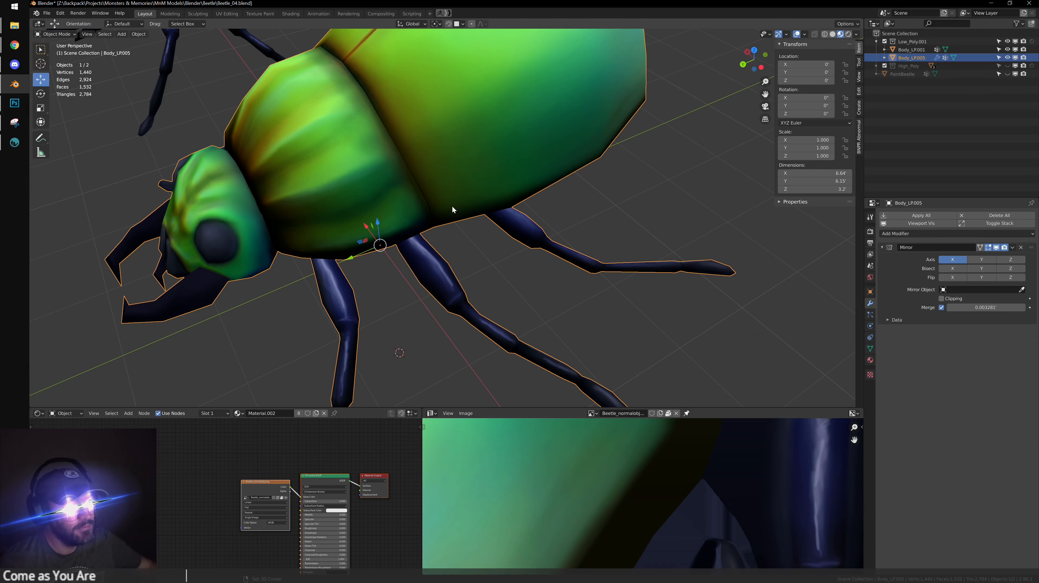
scroll(452, 206, down, 5)
scroll(633, 175, up, 4)
middle_drag(628, 185, 668, 153)
scroll(666, 151, down, 2)
click(613, 199)
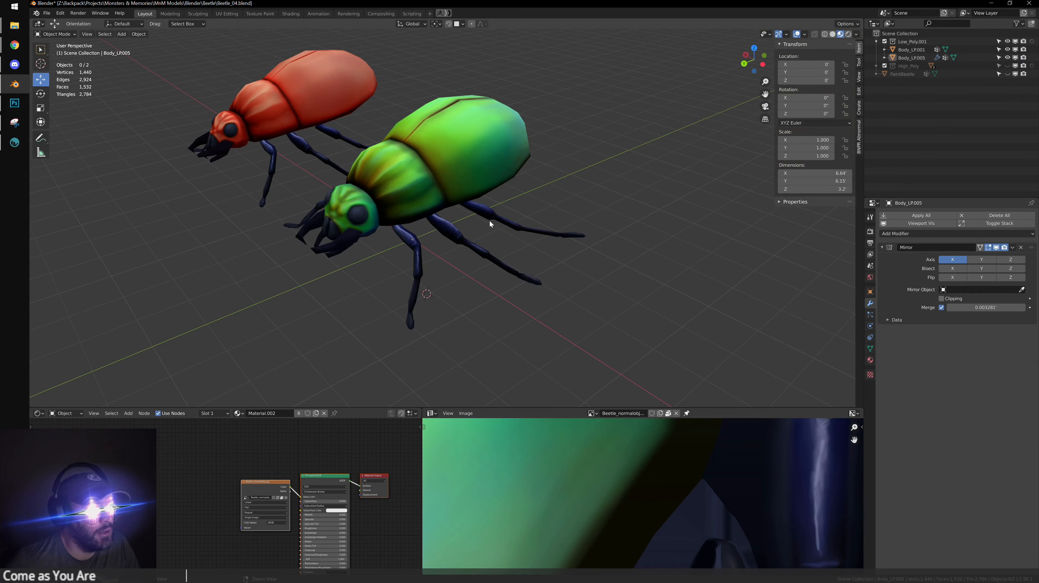
middle_drag(489, 221, 550, 228)
scroll(541, 238, up, 3)
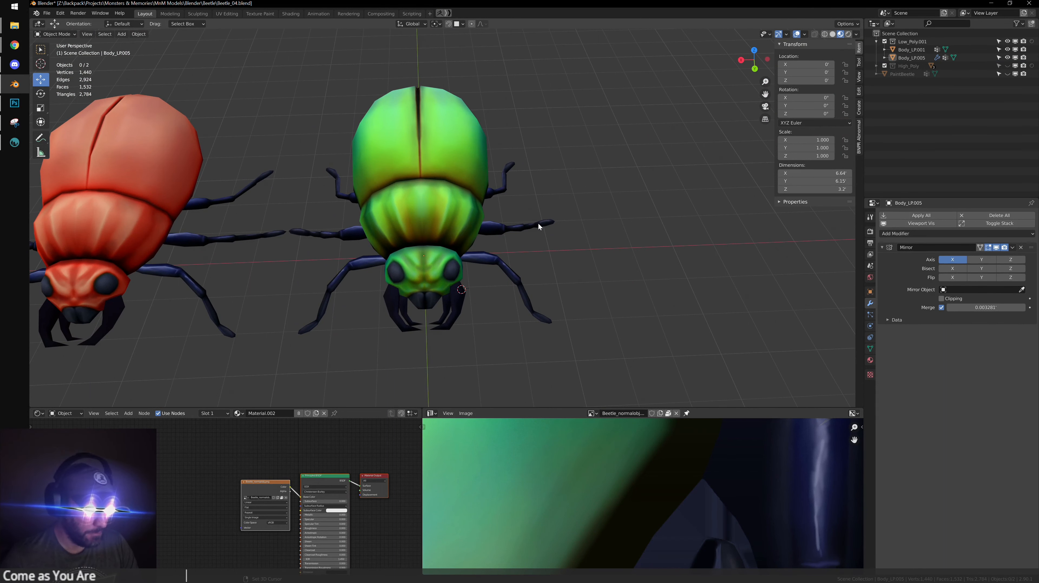
mouse_move(539, 227)
middle_down()
mouse_move(489, 218)
mouse_move(519, 224)
middle_up()
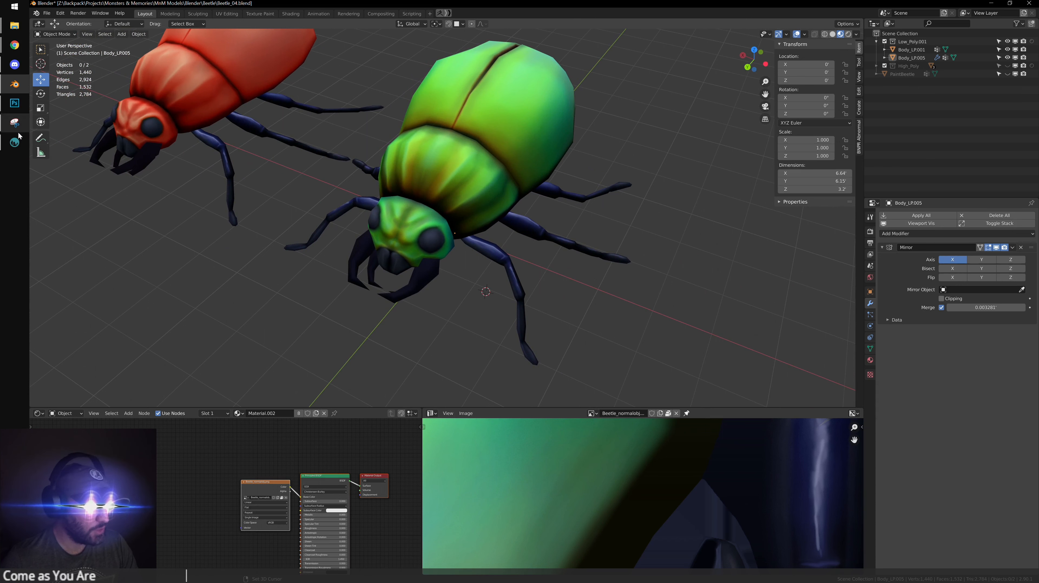
Switch to Beetle-Base.psd in Photoshop and move the Color Fill 2 layer above Layer 6
click(14, 103)
alt+scroll(349, 348, up, 5)
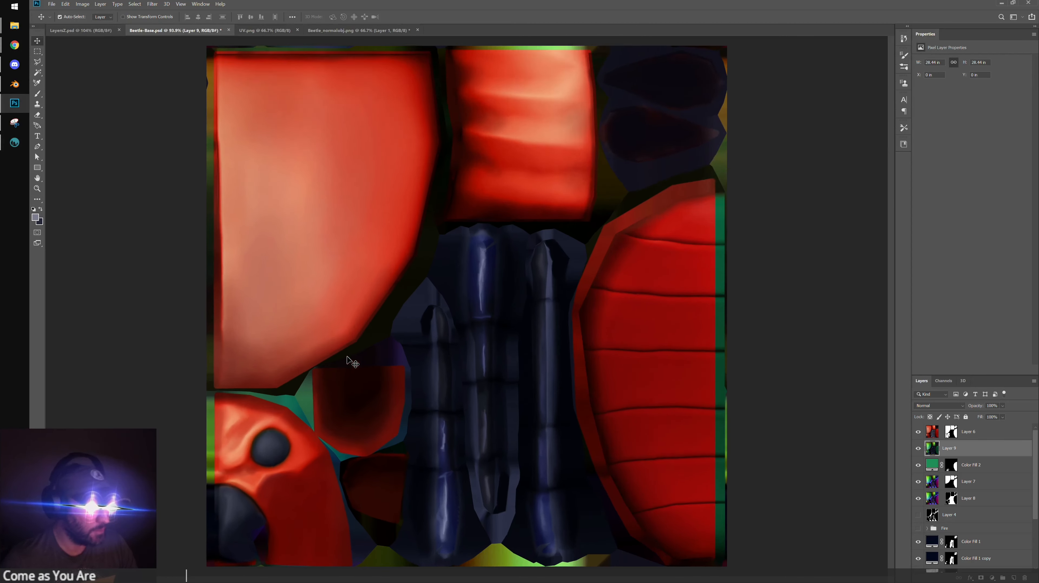
drag(343, 376, 378, 257)
drag(588, 86, 455, 289)
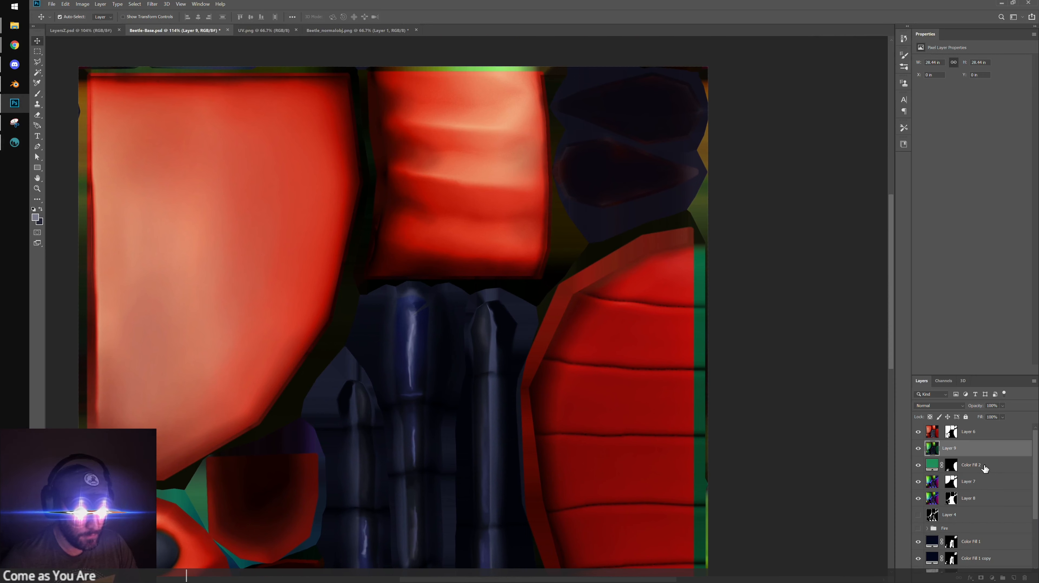
drag(985, 467, 989, 429)
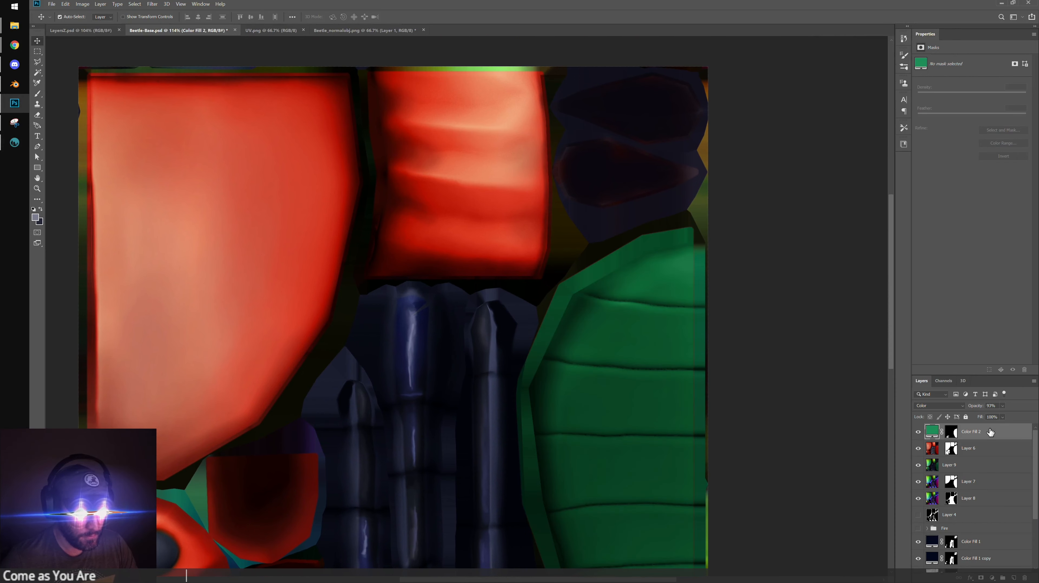
ctrl+click(954, 433)
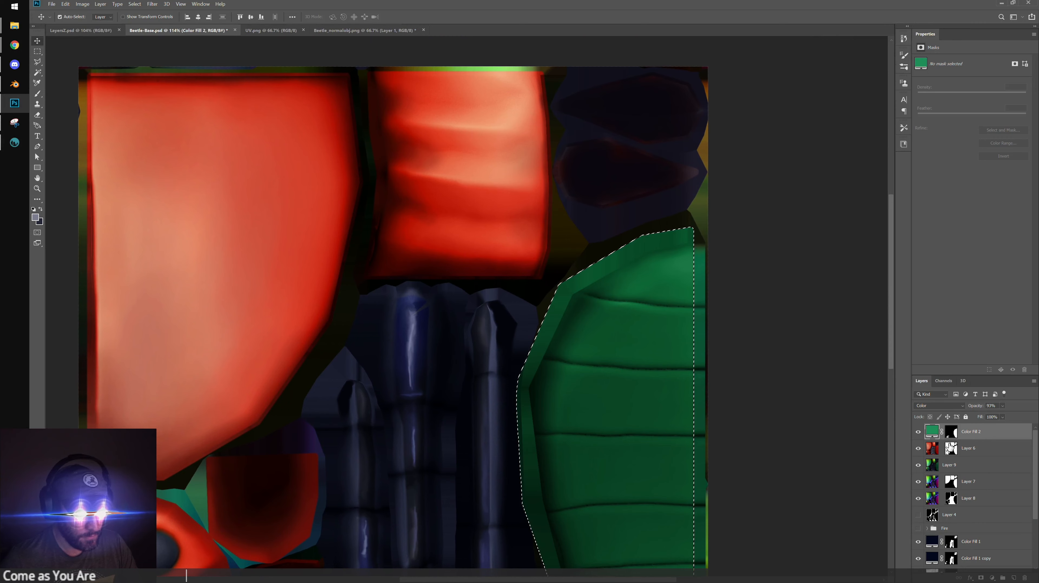
right_click(949, 432)
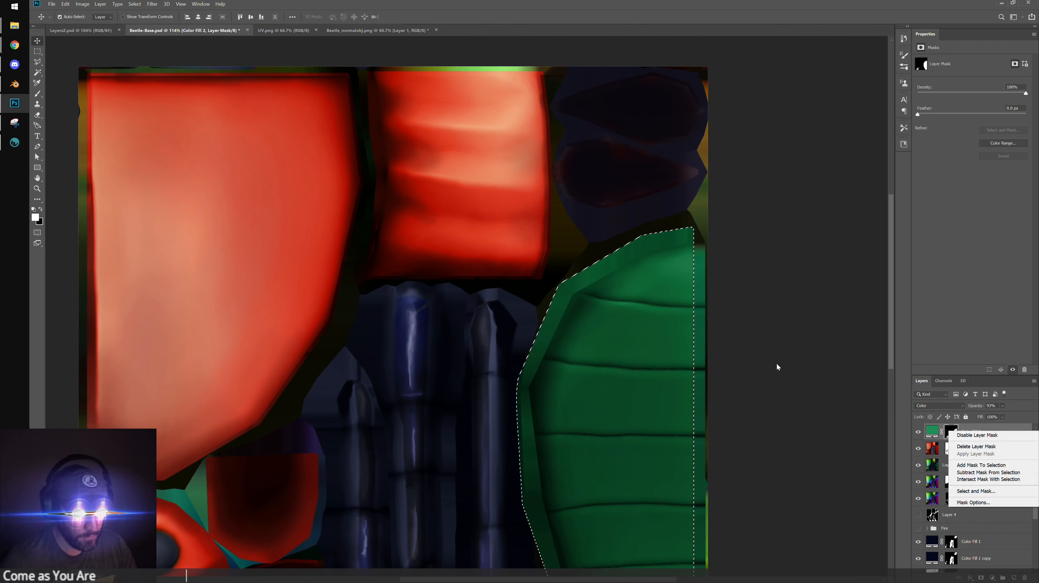
click(854, 414)
key(ctrl+d)
Delete the Color Fill 2 layer's mask and replace it with a new mask inverted to solid black
right_click(948, 435)
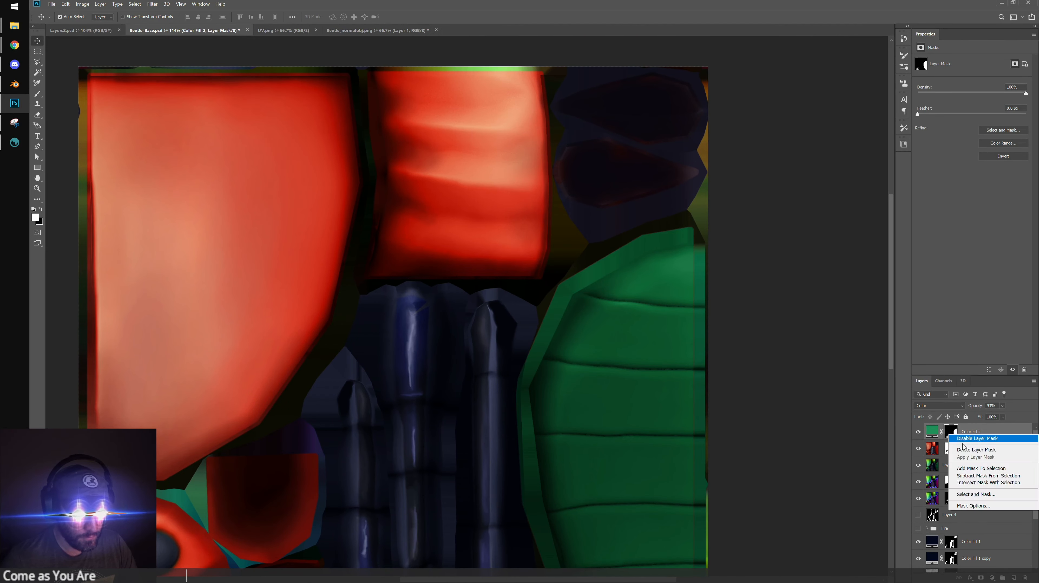
click(975, 450)
alt+scroll(690, 386, down, 2)
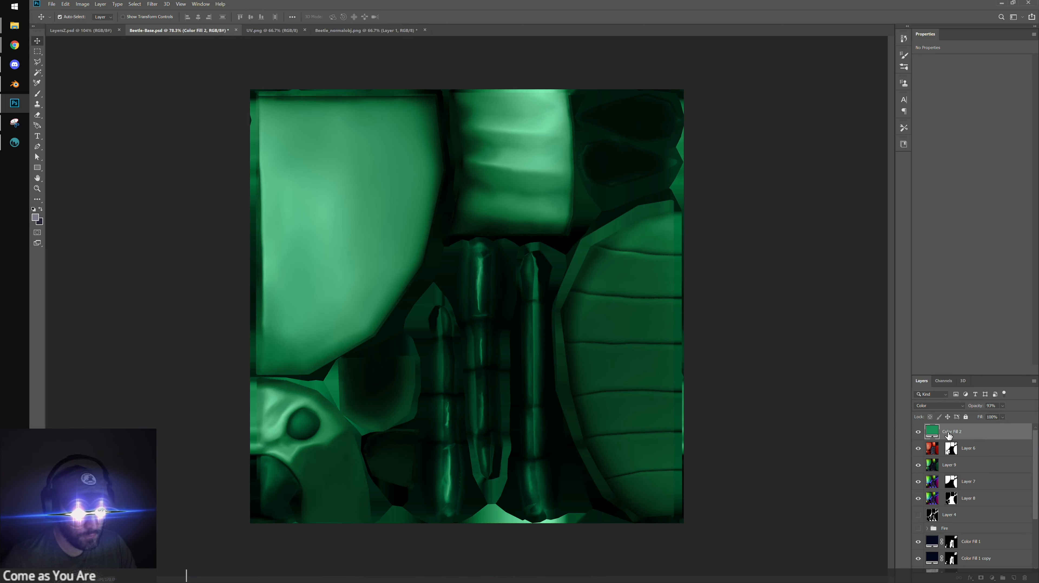
click(981, 576)
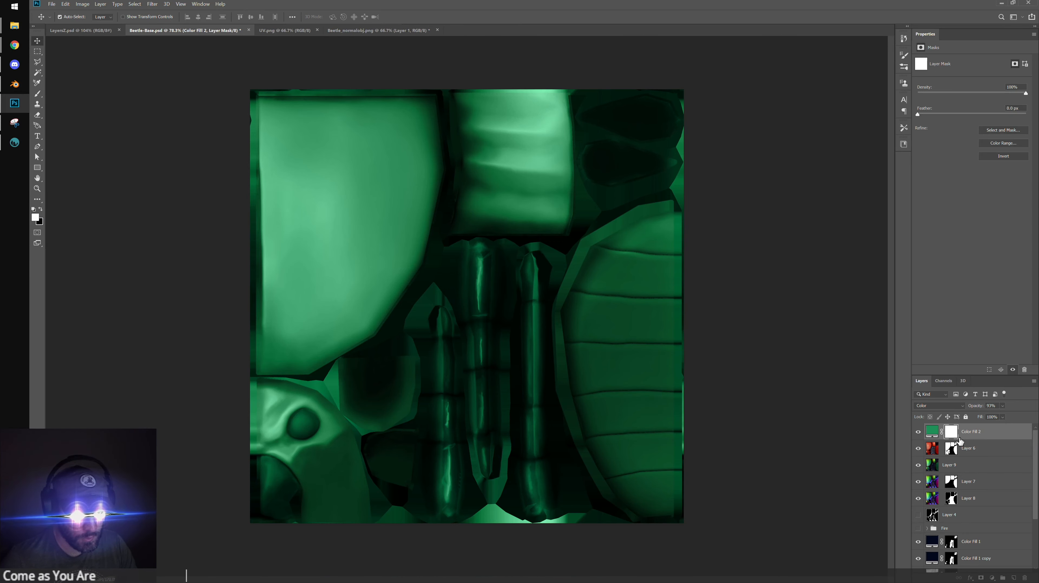
key(ctrl+i)
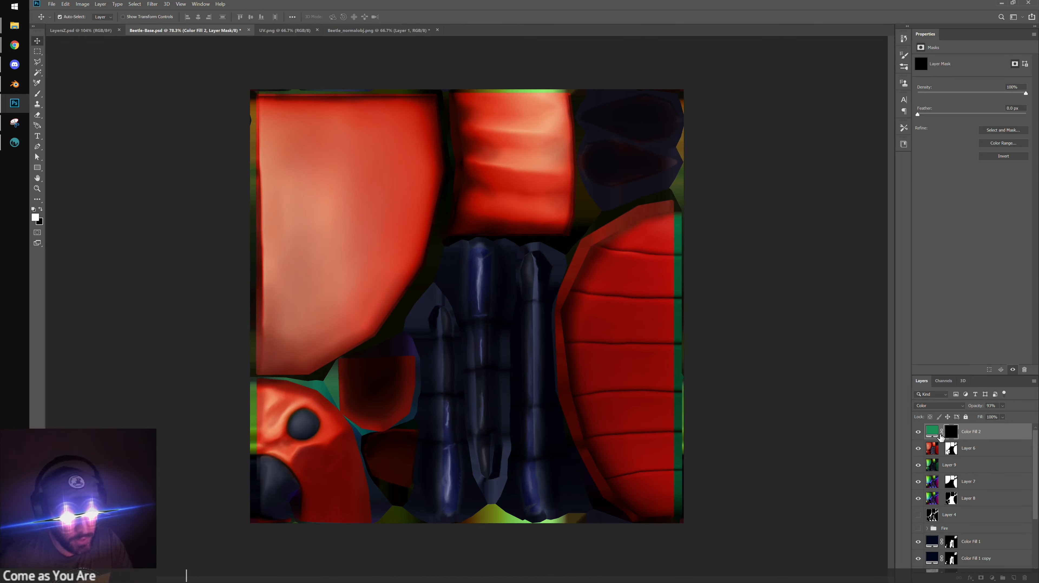
Change the Color Fill 2 colour to a dark navy sampled from the middle leg of the texture
key(ctrl+plus)
double_click(933, 432)
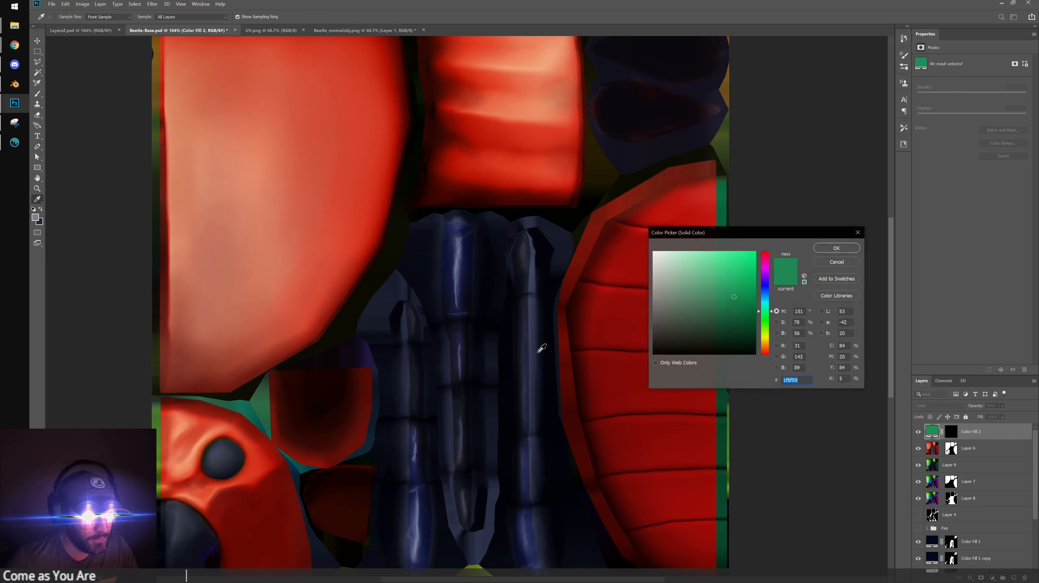
click(467, 250)
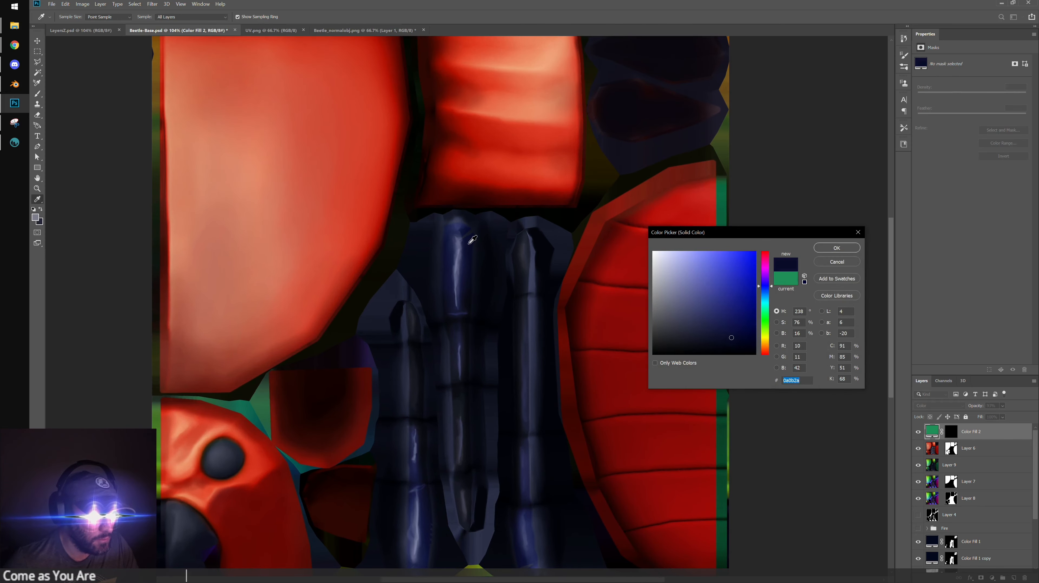
key(Return)
Paste the UV.png island layout into the Color Fill 2 mask and invert it so the islands are white
click(952, 432)
scroll(740, 423, up, 5)
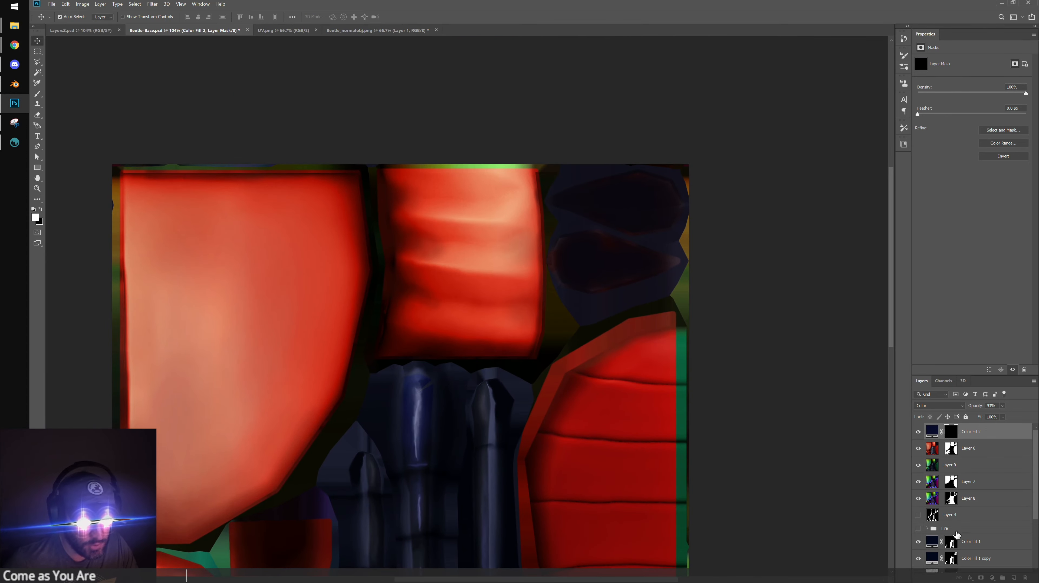
scroll(957, 533, down, 4)
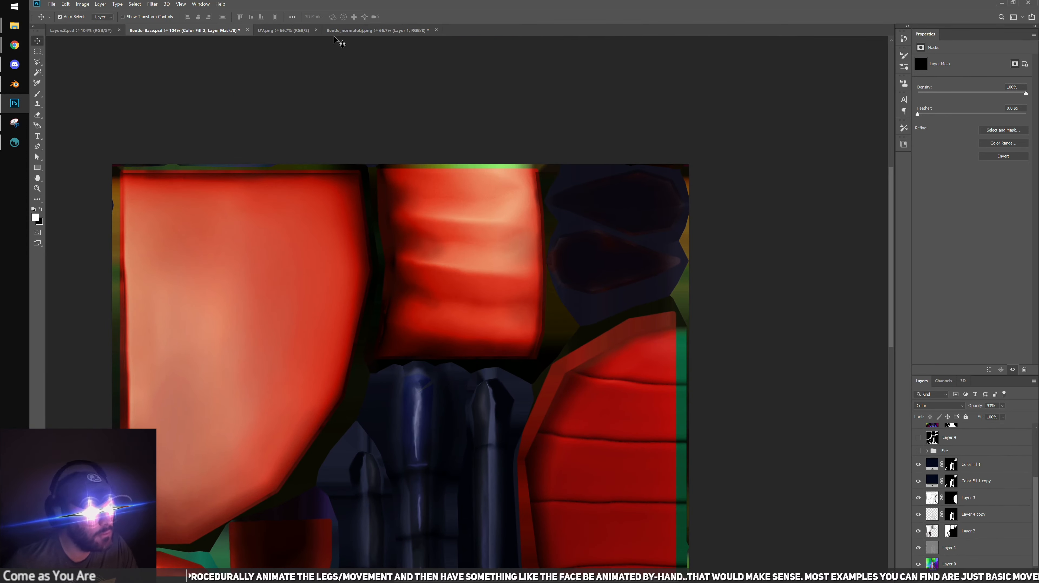
click(286, 31)
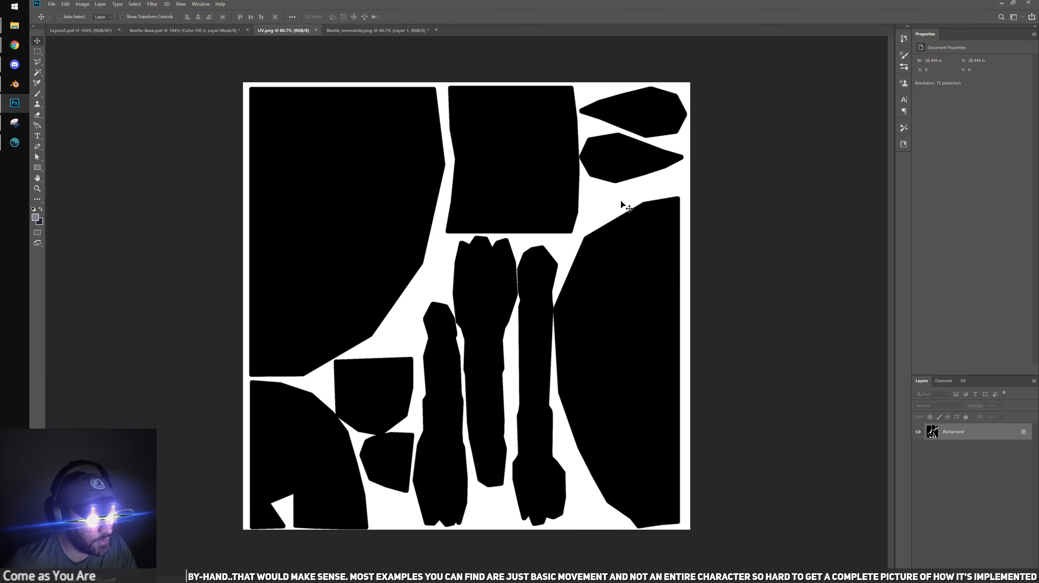
click(216, 30)
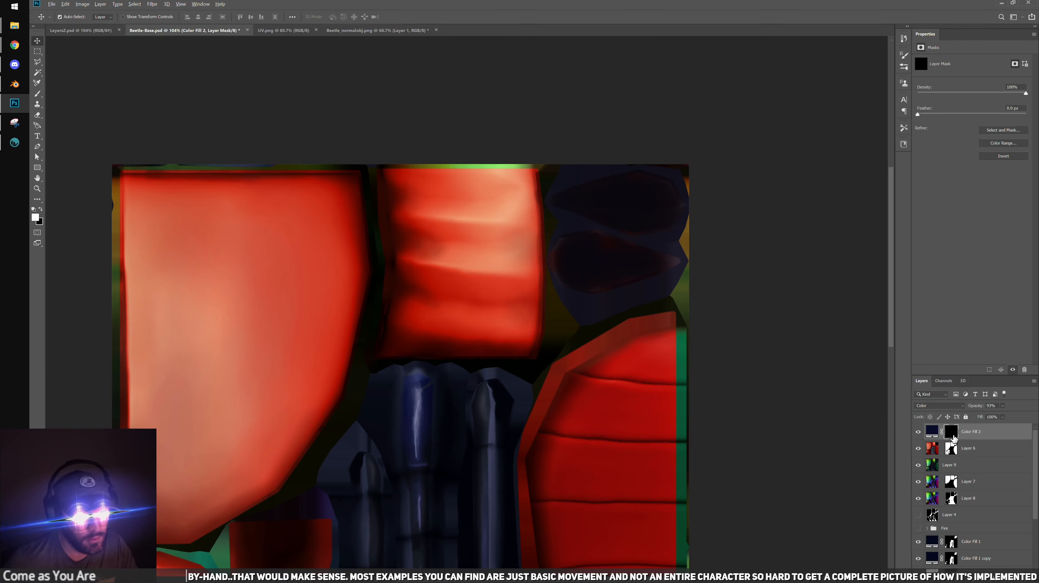
alt+click(952, 432)
key(ctrl+v)
alt+click(952, 432)
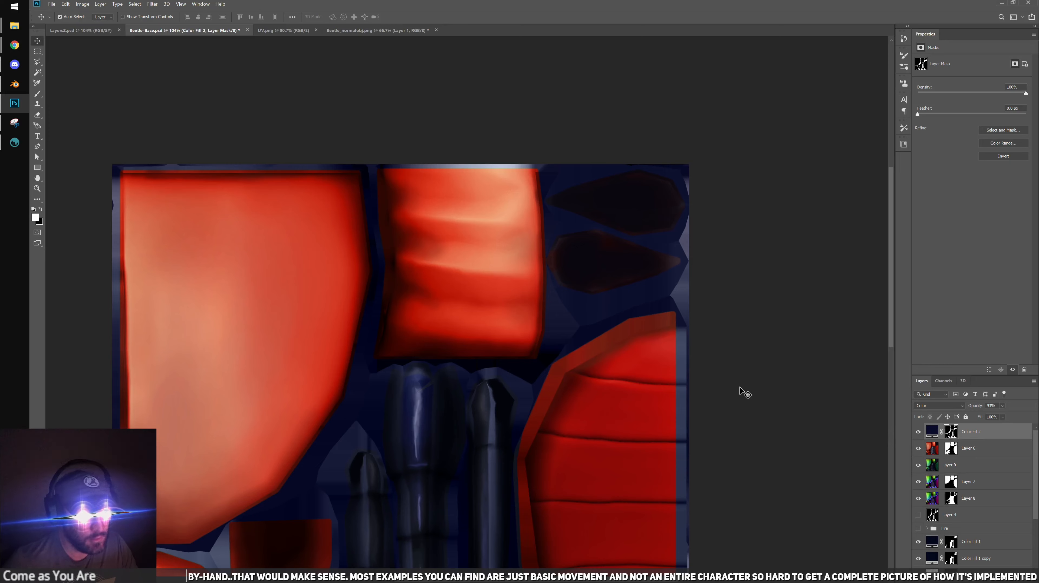
key(ctrl+i)
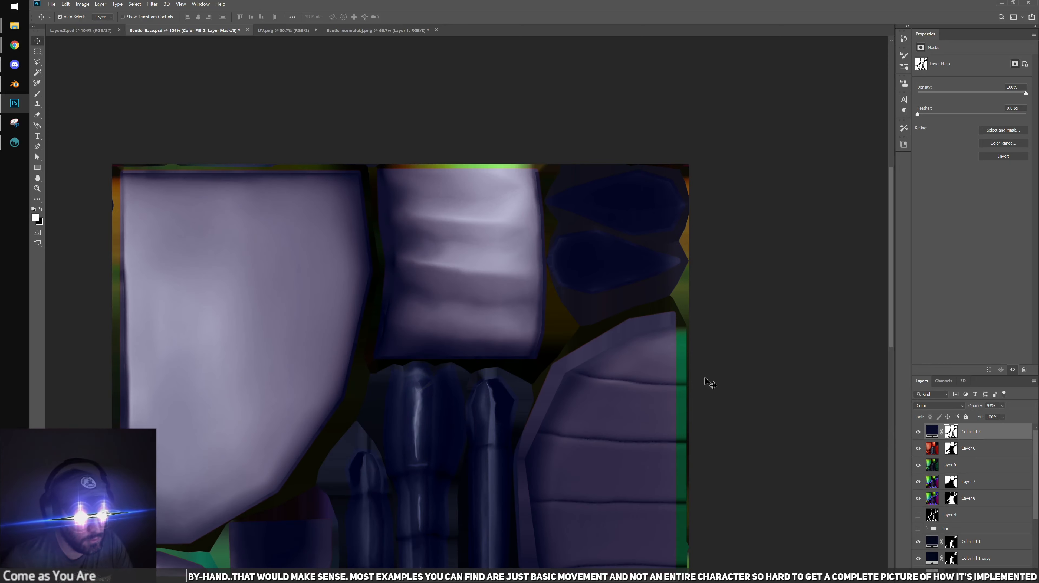
In the Color Fill 2 mask, select all white UV islands with the Magic Wand except the two pointed ones at the upper right
alt+scroll(696, 379, up, 1)
alt+scroll(662, 367, down, 3)
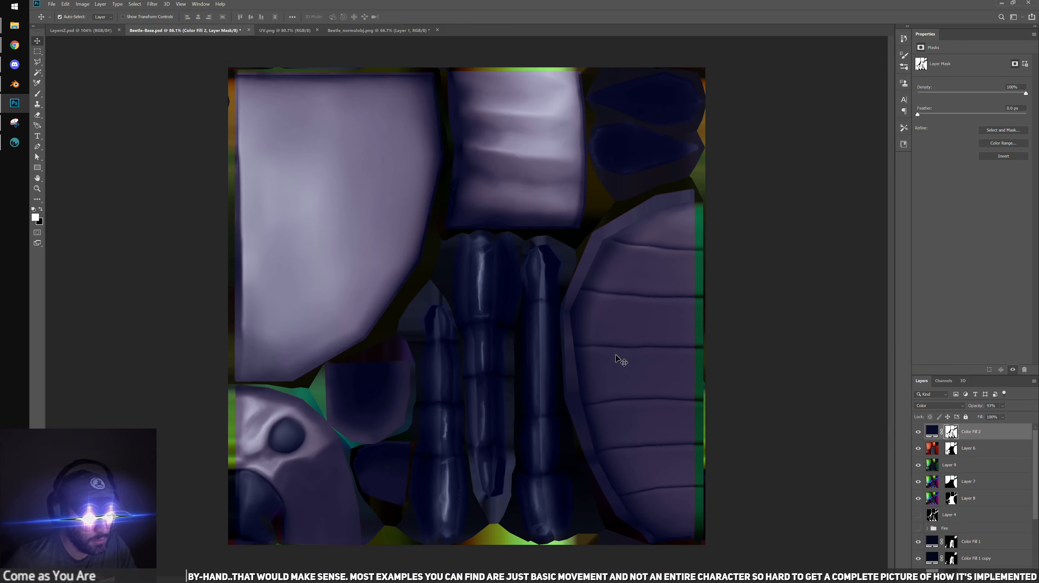
alt+click(952, 432)
key(w)
click(668, 346)
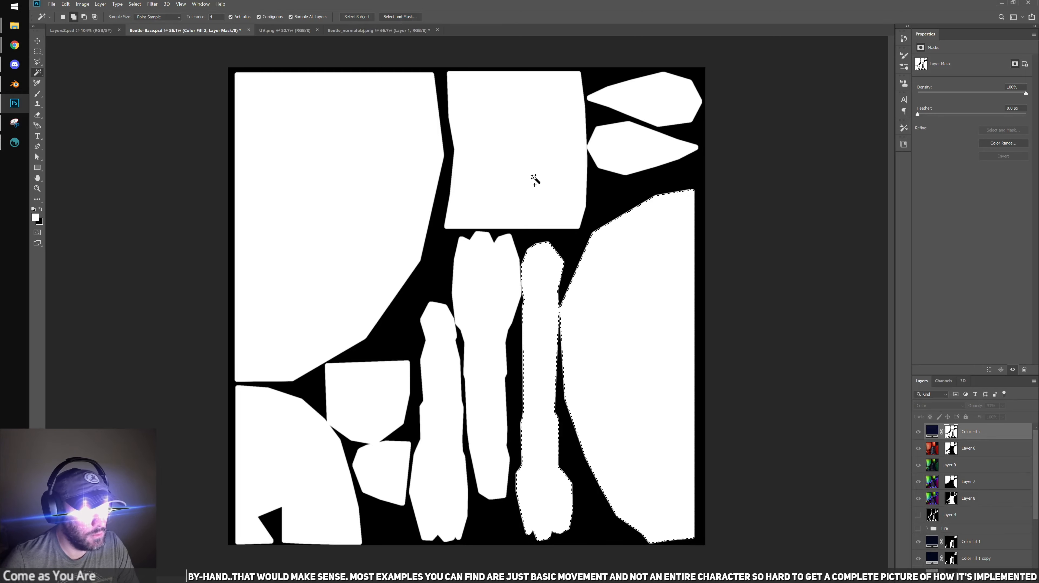
shift+click(536, 180)
shift+click(344, 309)
shift+click(306, 426)
shift+click(455, 385)
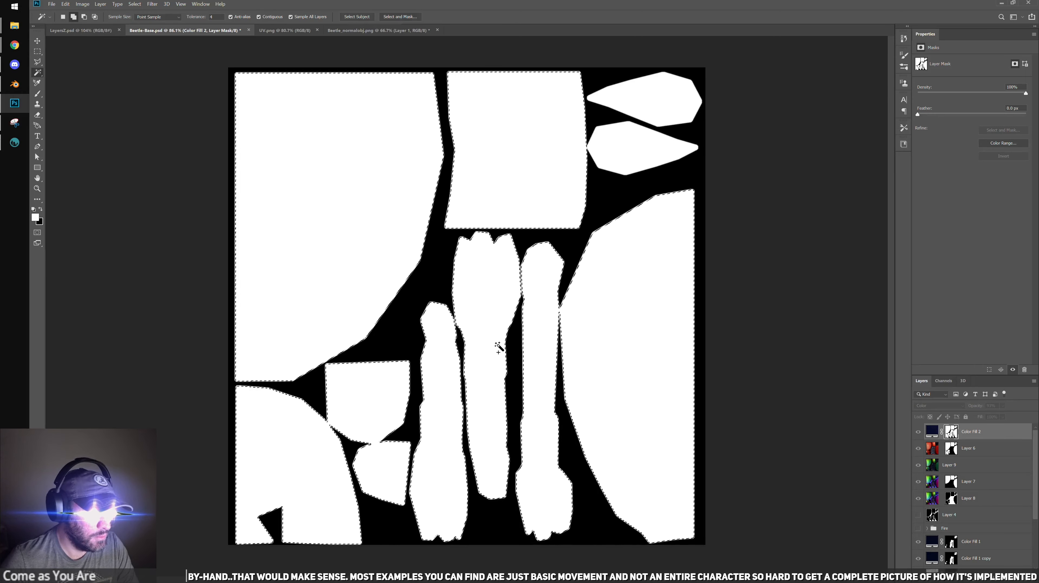
shift+click(498, 346)
Expand the selection of UV islands by 5 pixels
click(136, 3)
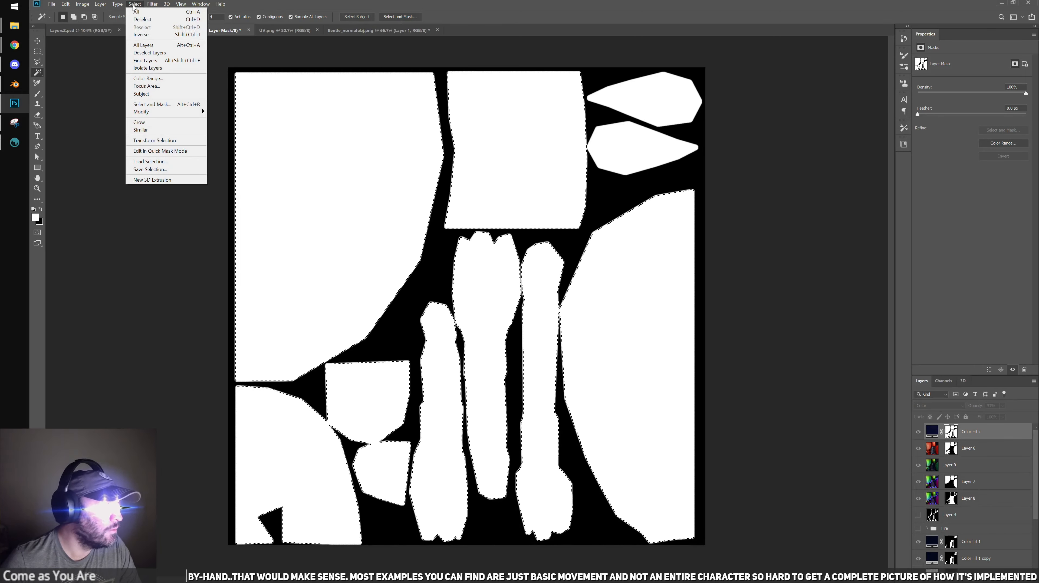
mouse_move(190, 111)
click(224, 127)
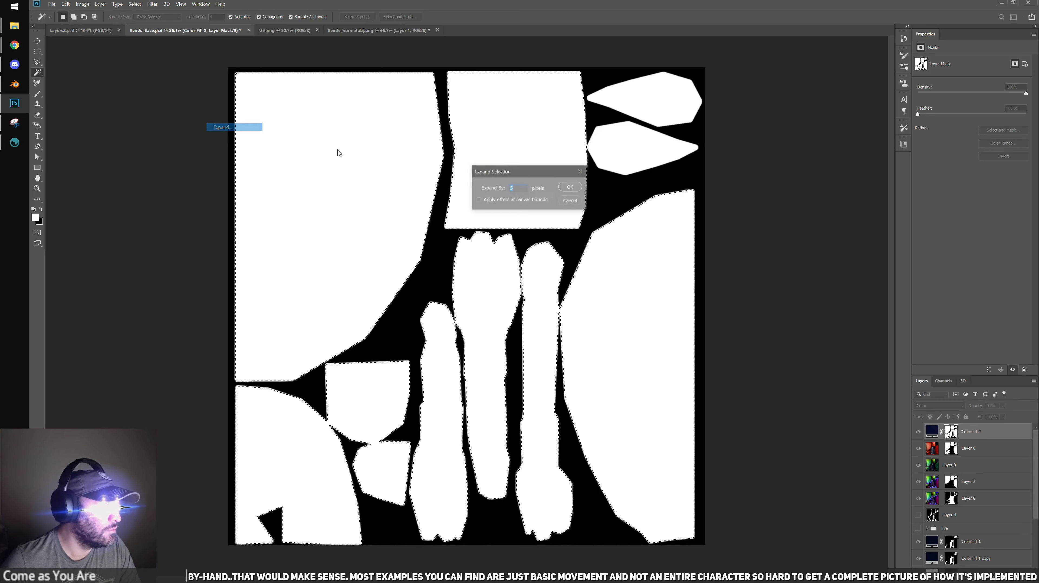
click(567, 187)
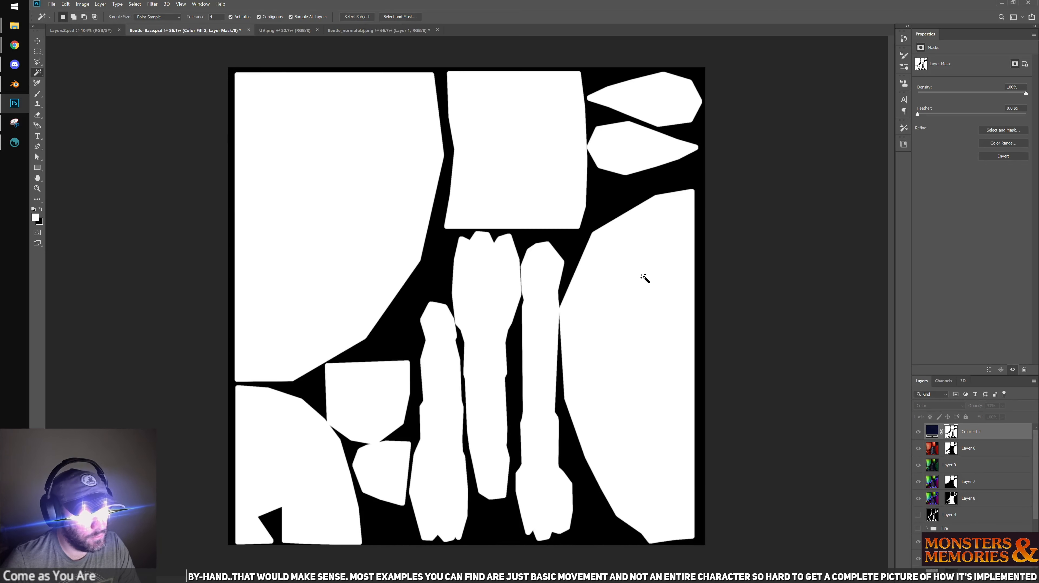
Fill the selected islands in the mask with black, deselect them and return to the full texture view
key(m)
right_click(639, 275)
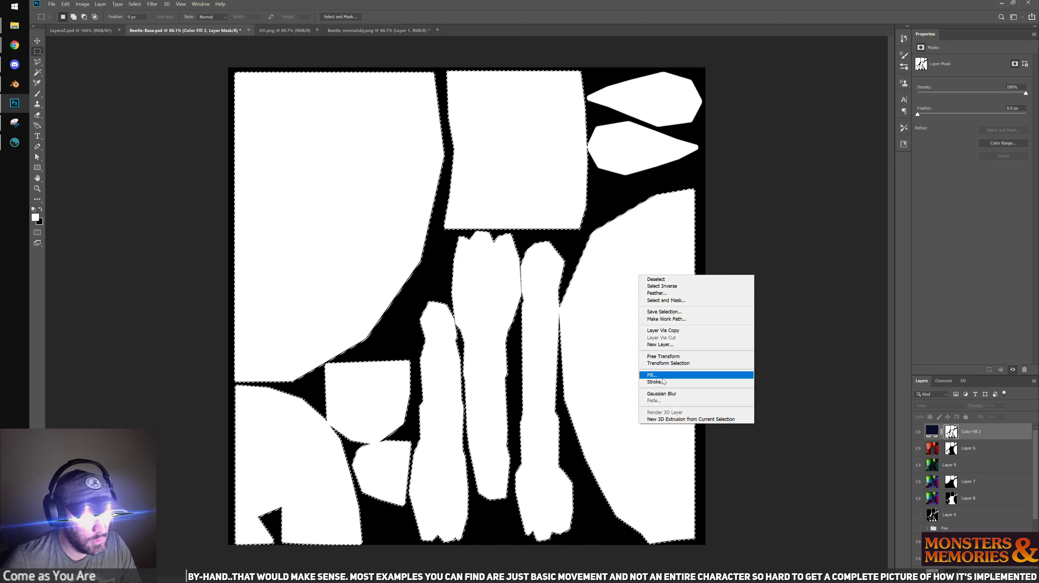
click(652, 375)
key(Return)
key(ctrl+d)
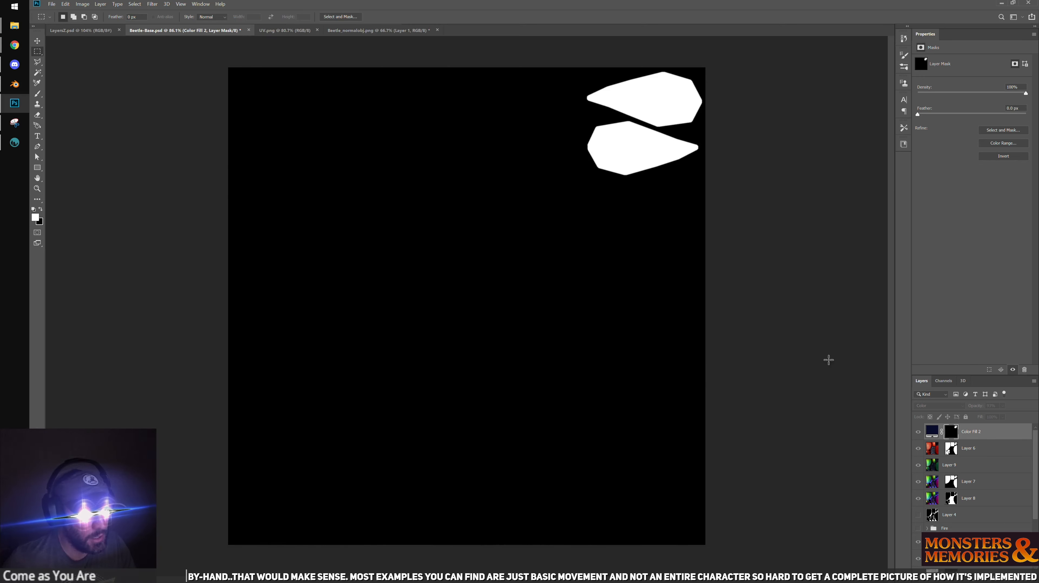
alt+click(954, 438)
key(v)
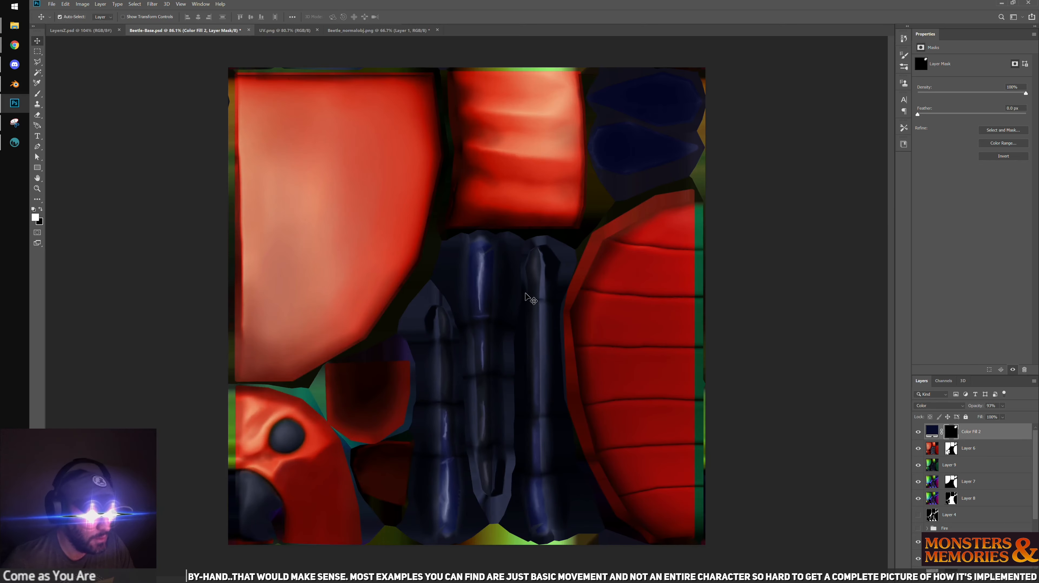
Check the Color Fill 2 layer's fill colour in the Color Picker and accept it
click(933, 432)
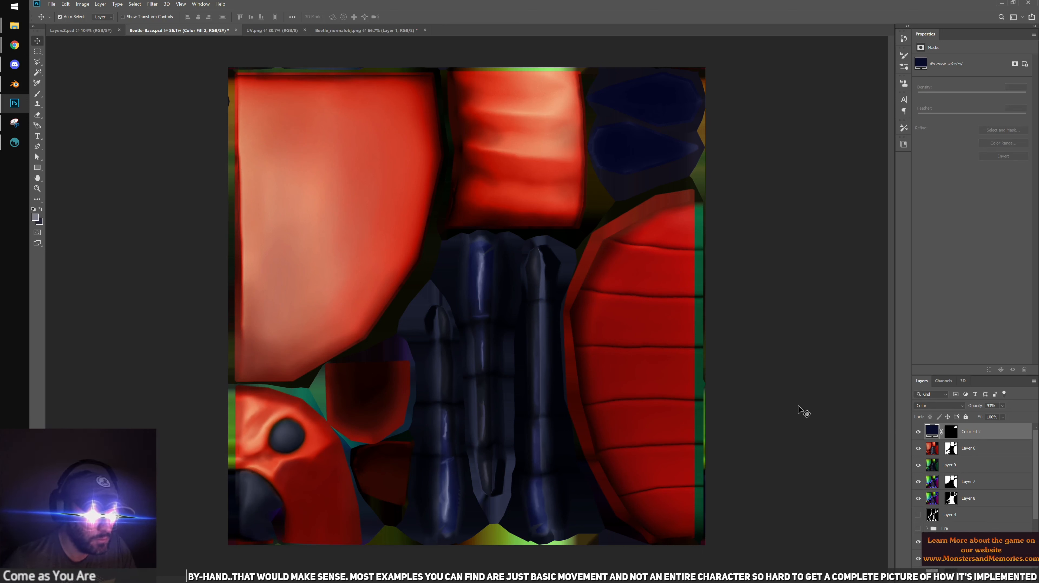
double_click(933, 431)
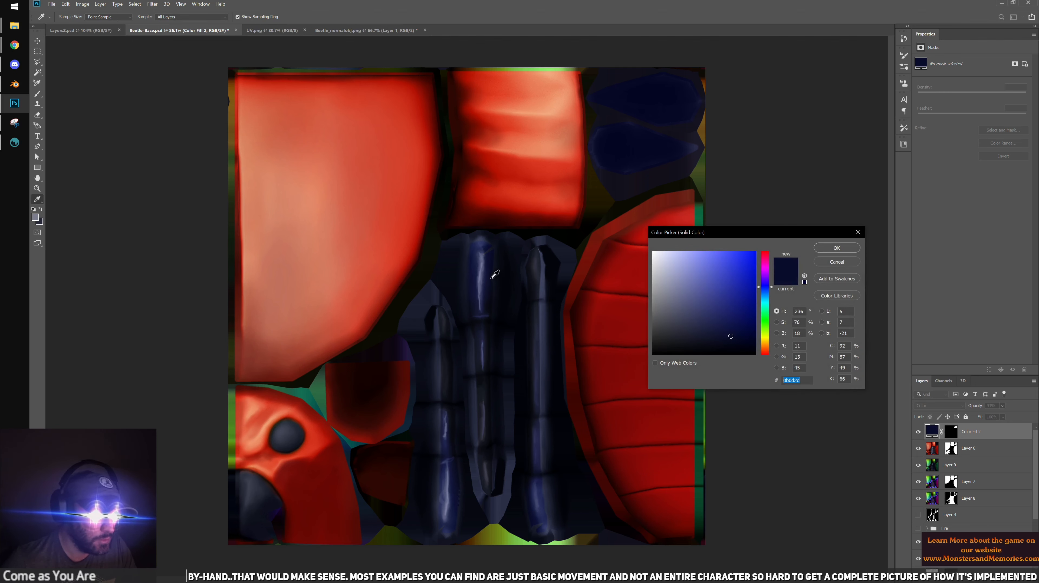
click(831, 248)
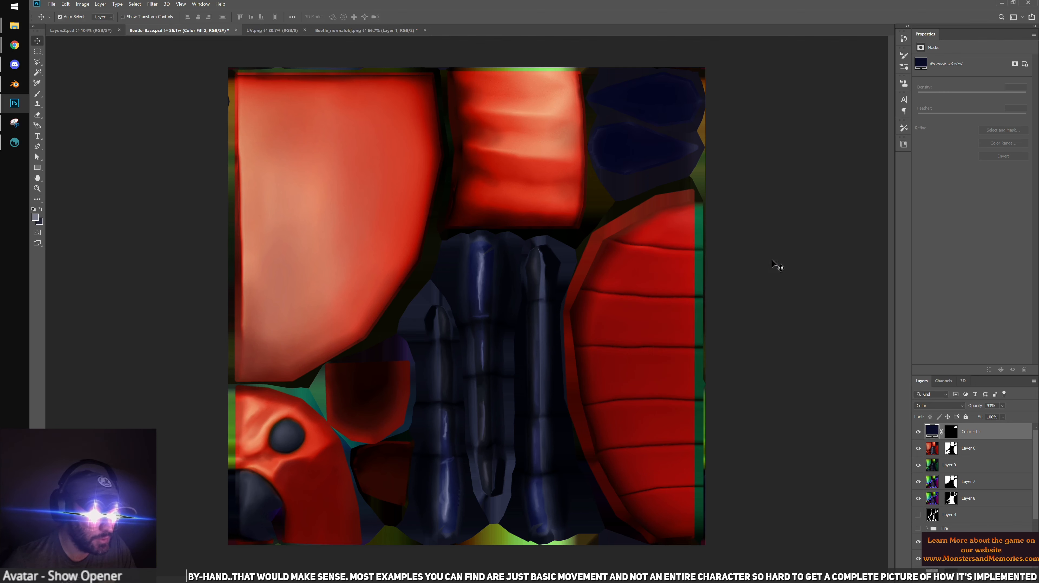
click(53, 4)
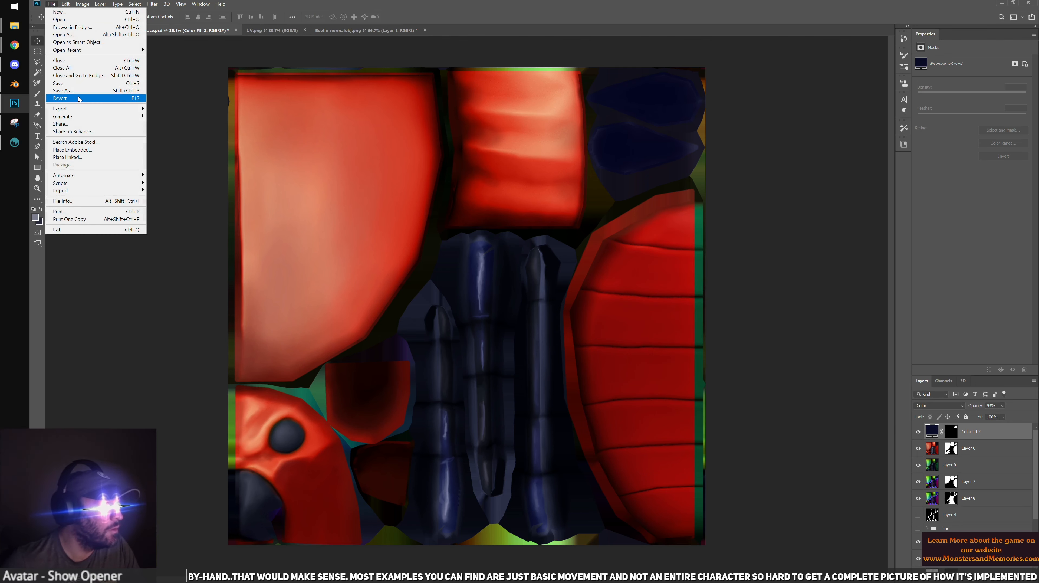
click(69, 95)
key(ctrl+z)
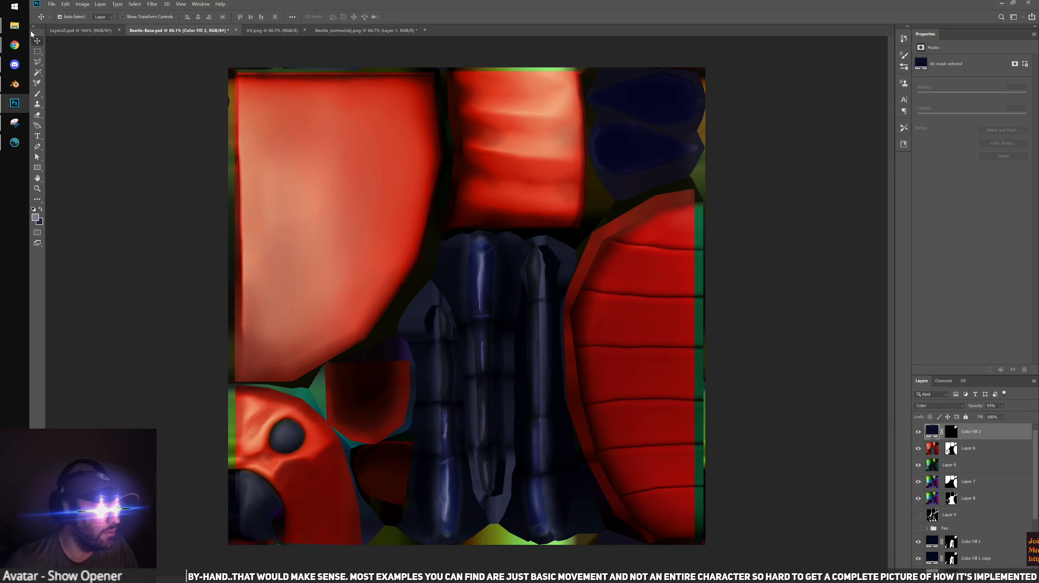
Save the texture as a PNG in the Beetle maps folder, replacing Beetle.png
click(52, 4)
click(64, 91)
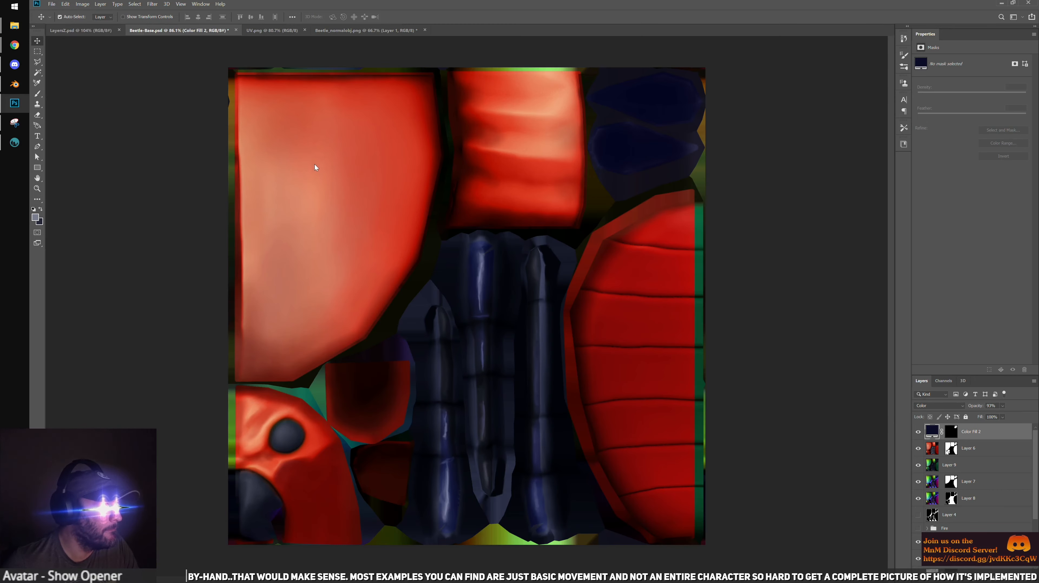
click(147, 181)
click(104, 304)
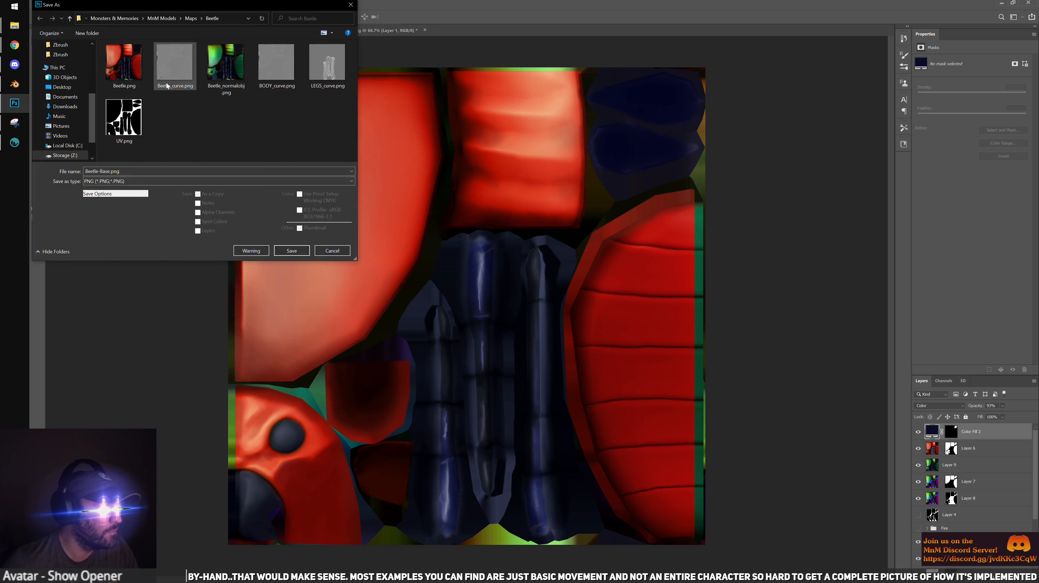
click(124, 62)
click(292, 250)
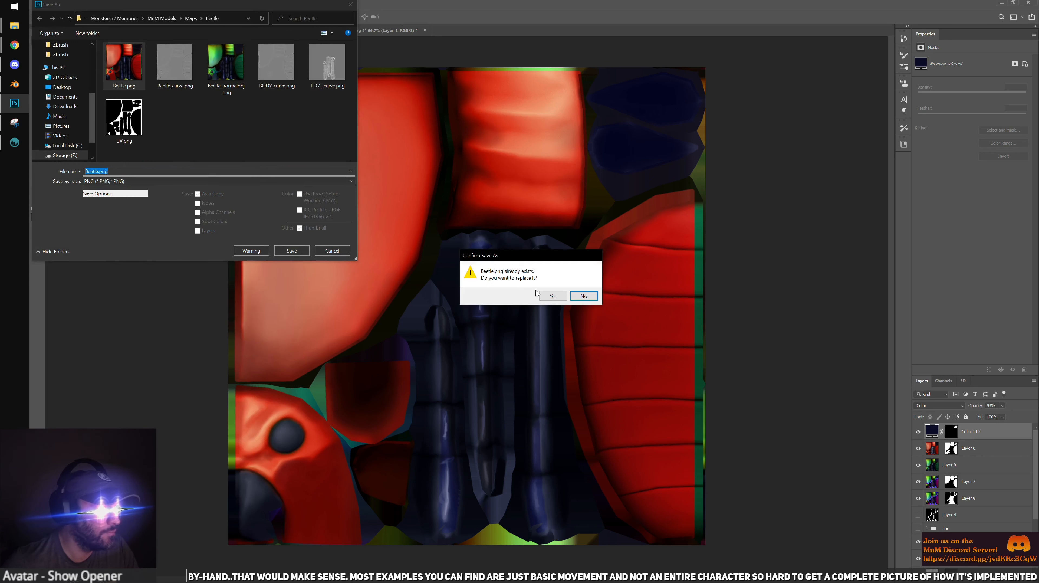
click(547, 295)
click(579, 180)
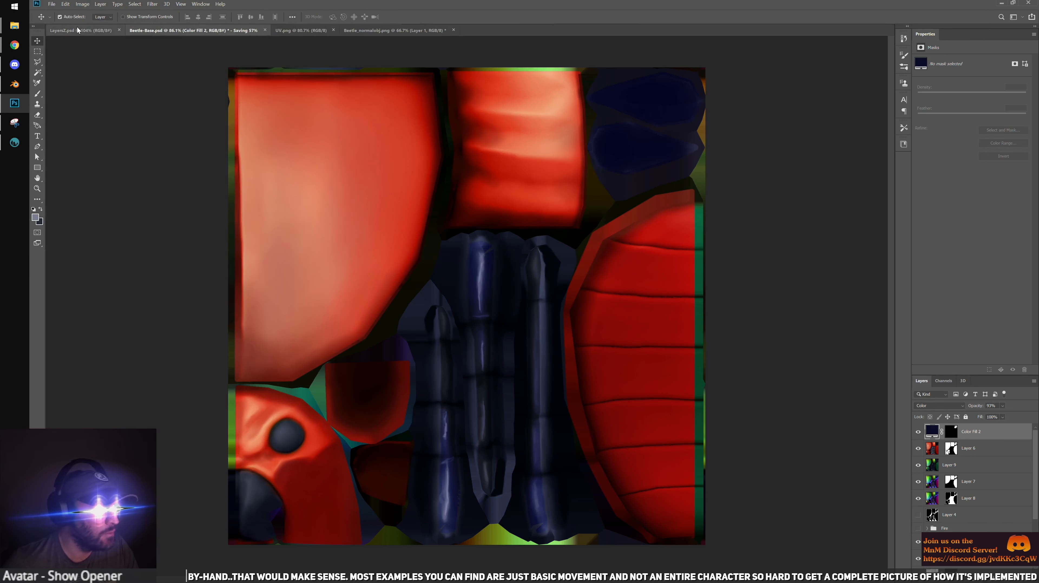
Switch to Blender and load Beetle.png again as the red beetle material's Base Color image texture
click(14, 85)
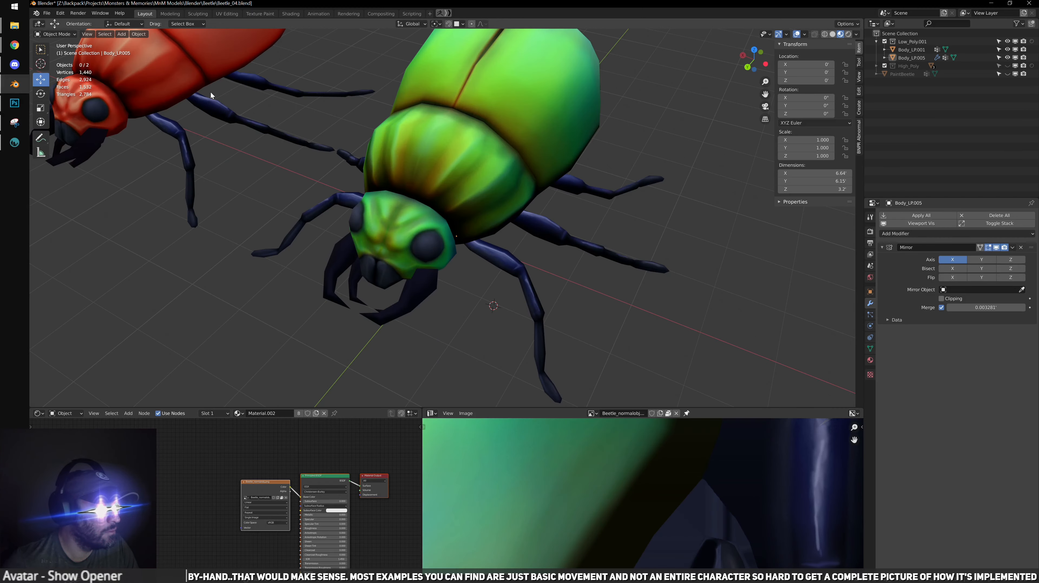
middle_drag(211, 90, 392, 156)
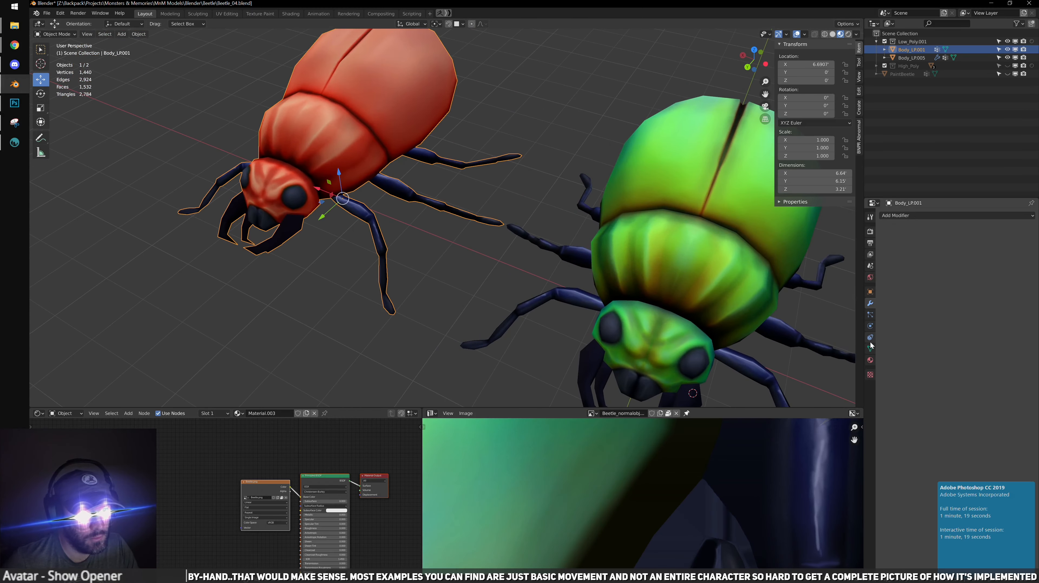
click(870, 360)
click(981, 310)
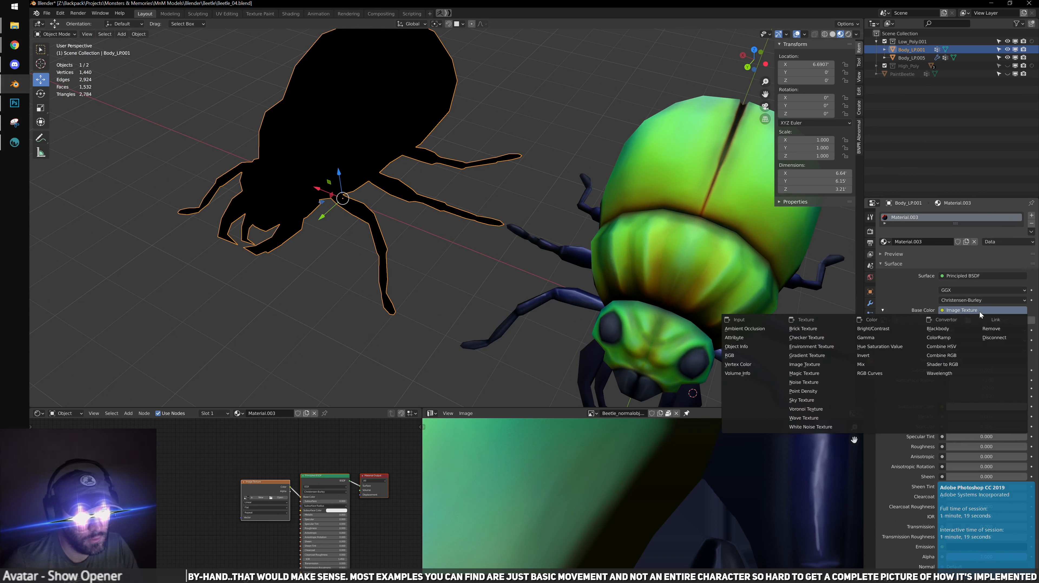
click(972, 321)
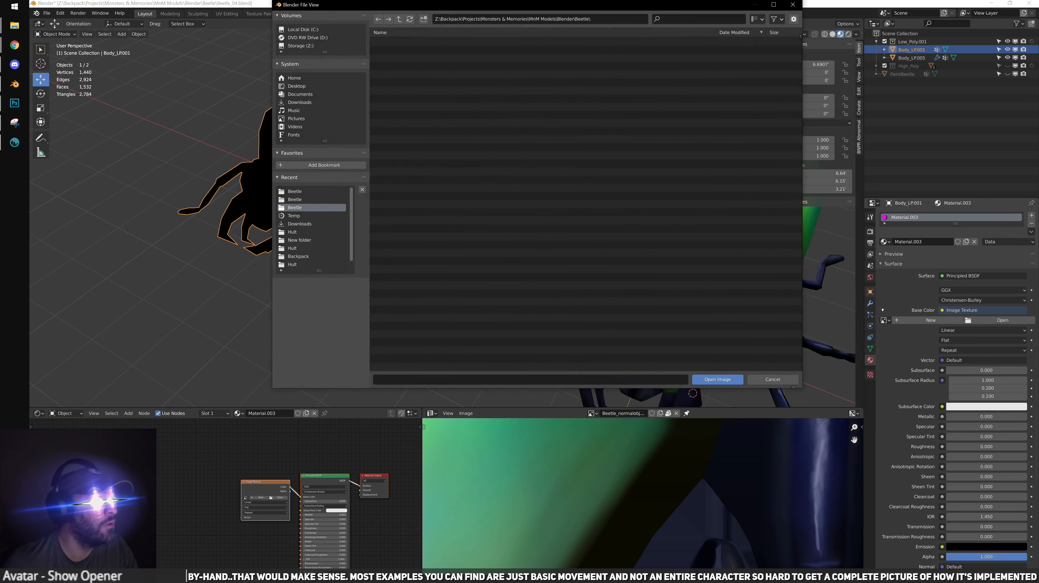
click(719, 380)
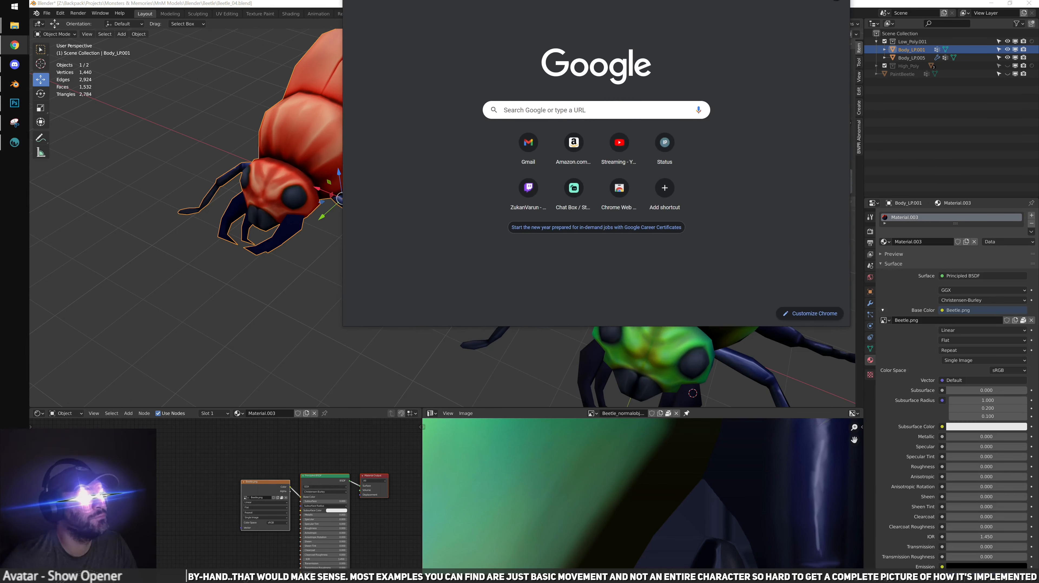
drag(583, 9, 592, 130)
click(856, 145)
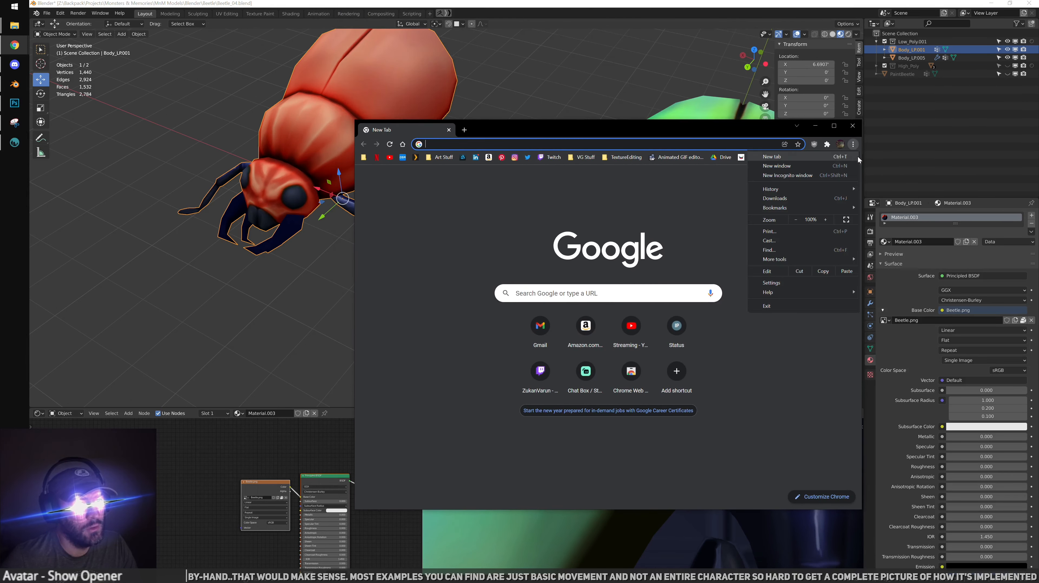
mouse_move(839, 208)
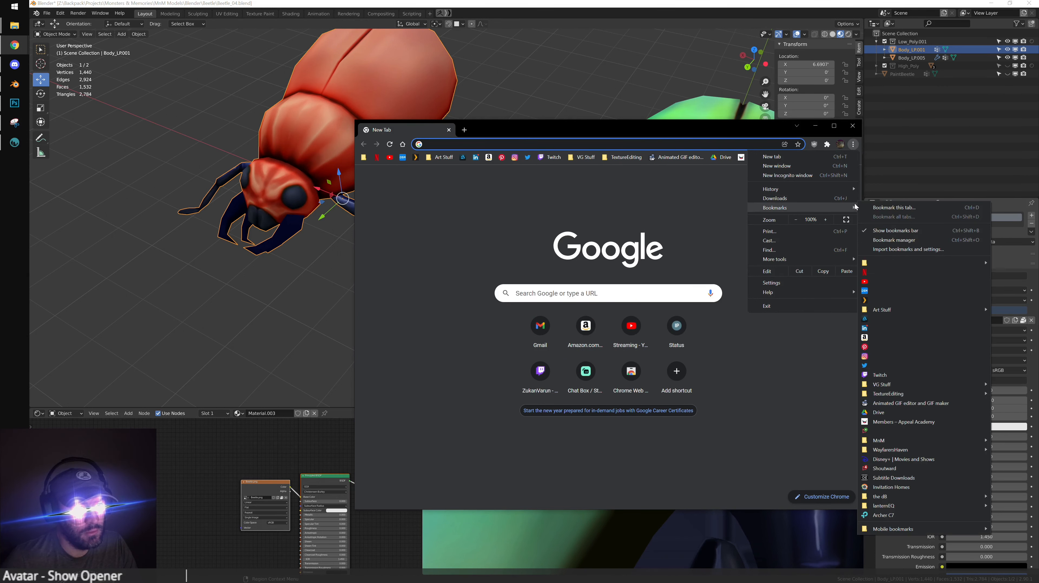
click(887, 233)
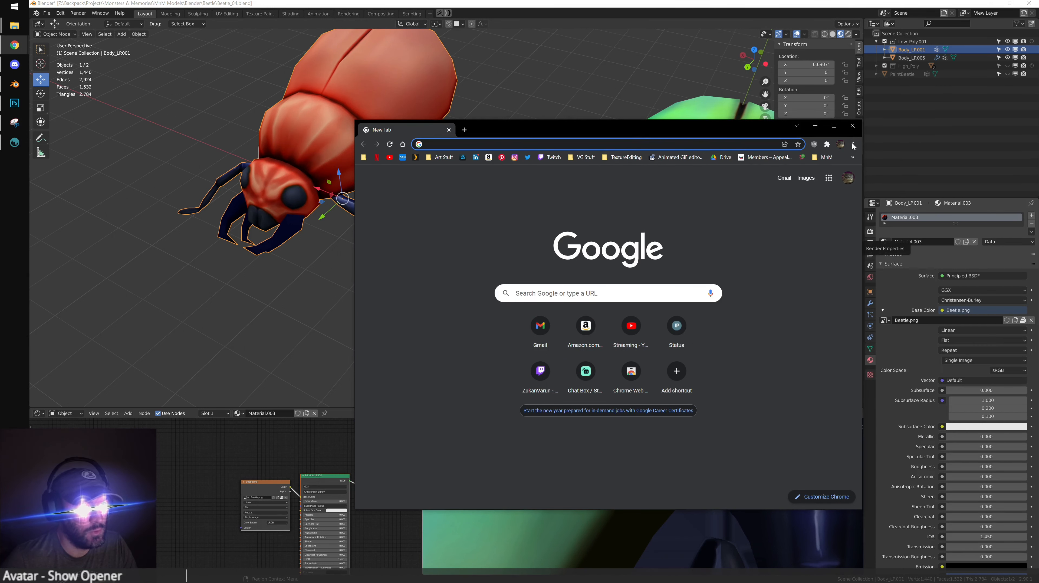
click(853, 125)
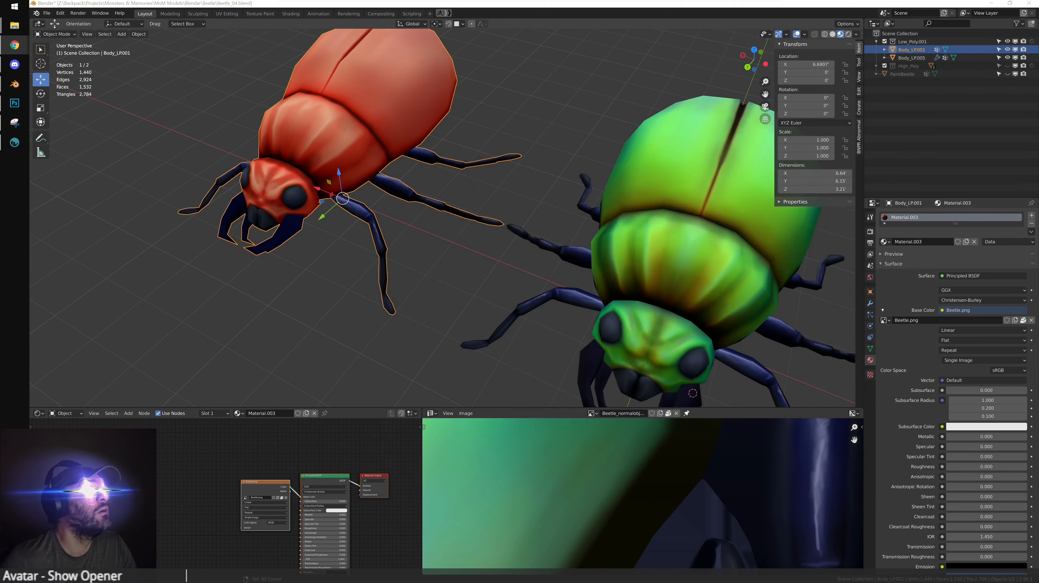
Bring the other Chrome window over Blender and open YouTube in it
drag(1037, 61, 530, 114)
click(517, 127)
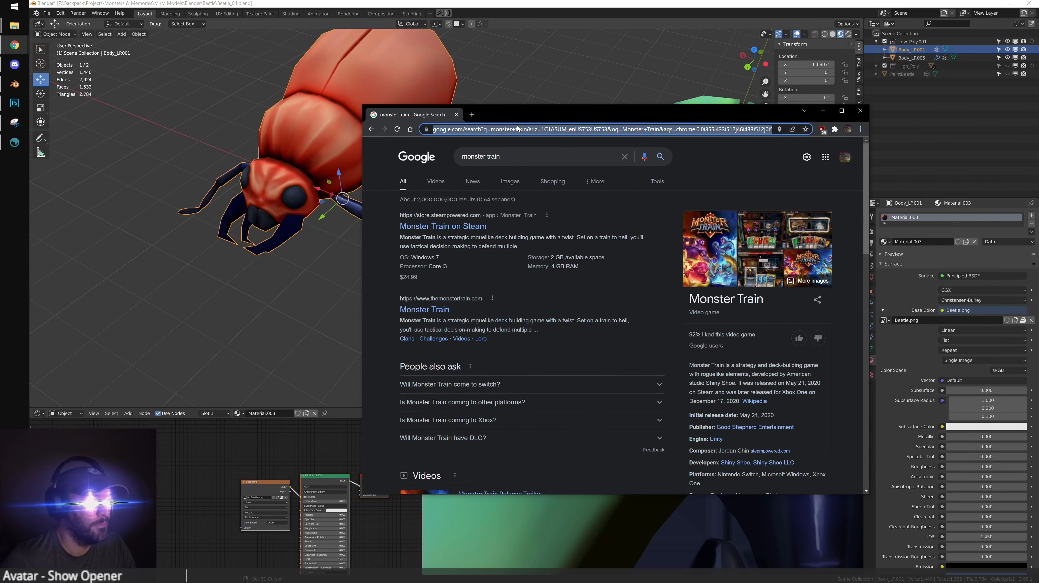
text(youtub)
key(Return)
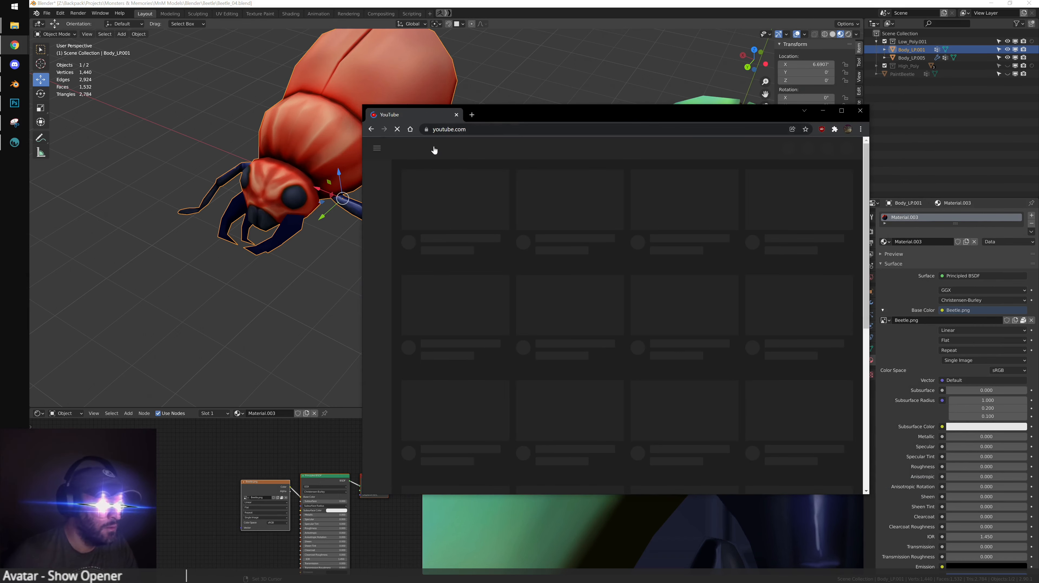
Search YouTube for "procedural animation GDC"
click(559, 148)
text(pr)
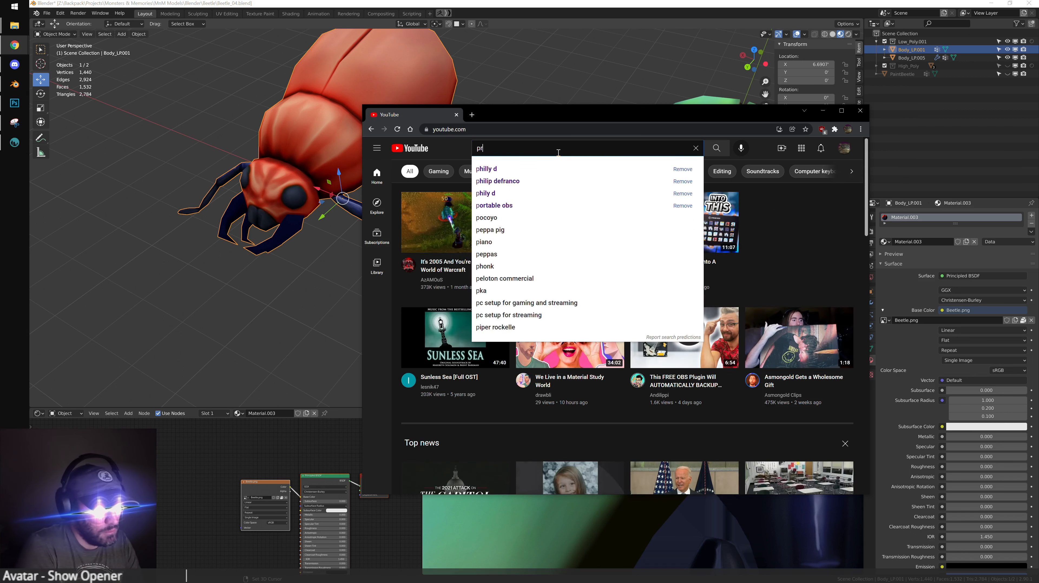
text(oced)
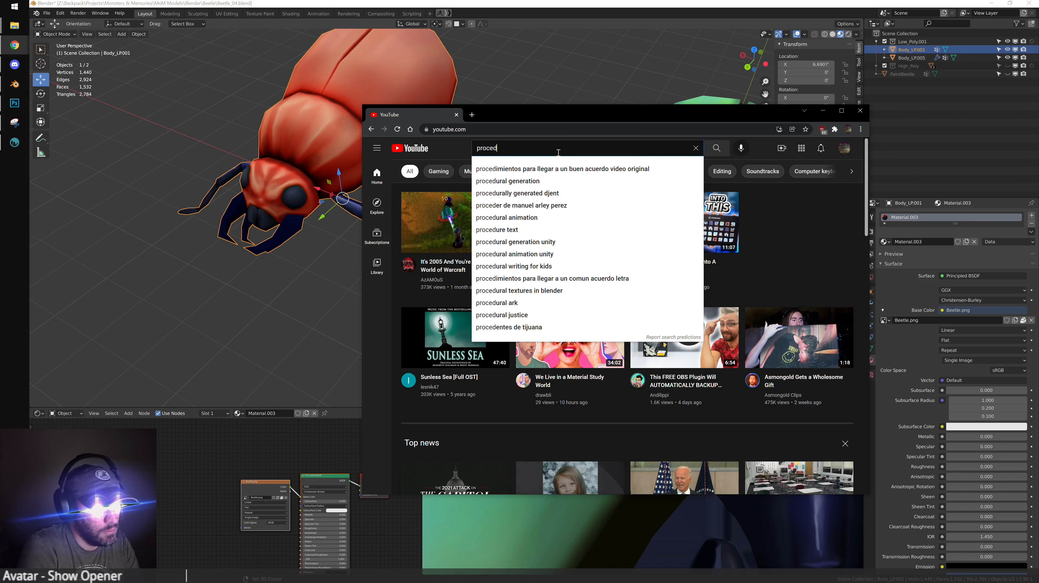
text(ural animation)
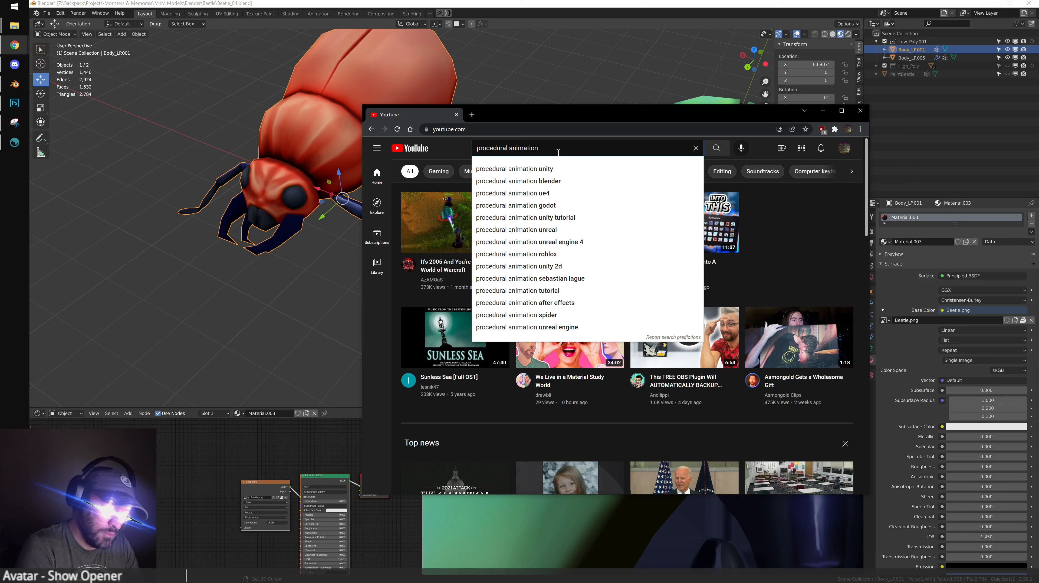
text( G)
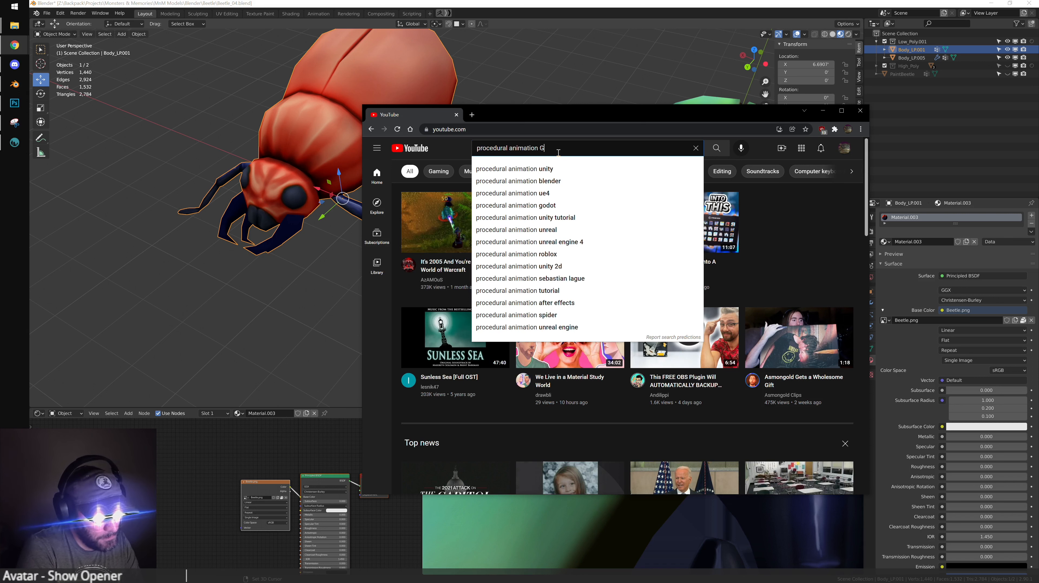
text(DC)
key(Return)
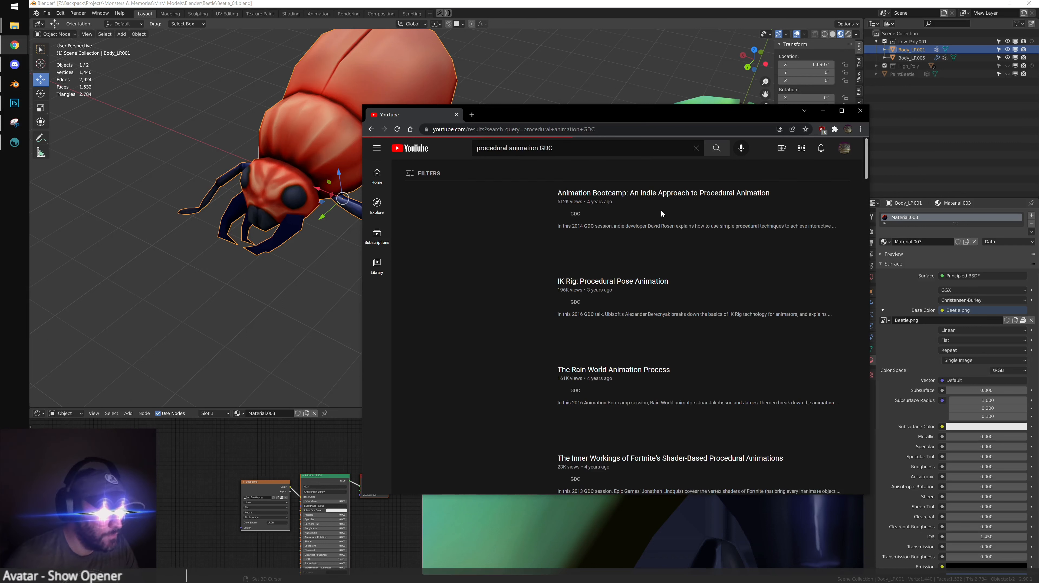
Open the "IK Rig: Procedural Pose Animation" talk, pause it and reposition the browser window over Blender
click(565, 291)
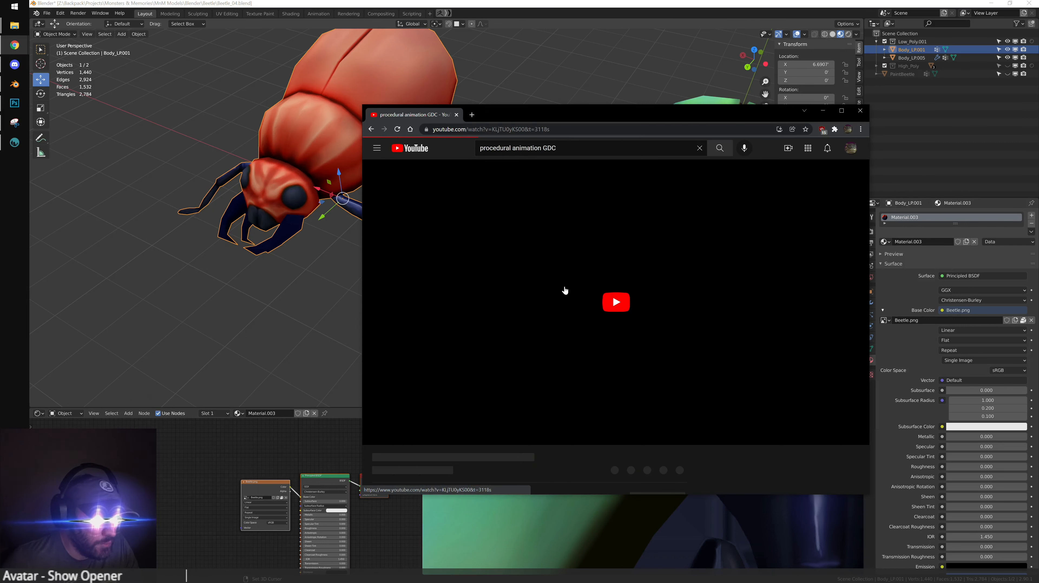
click(516, 287)
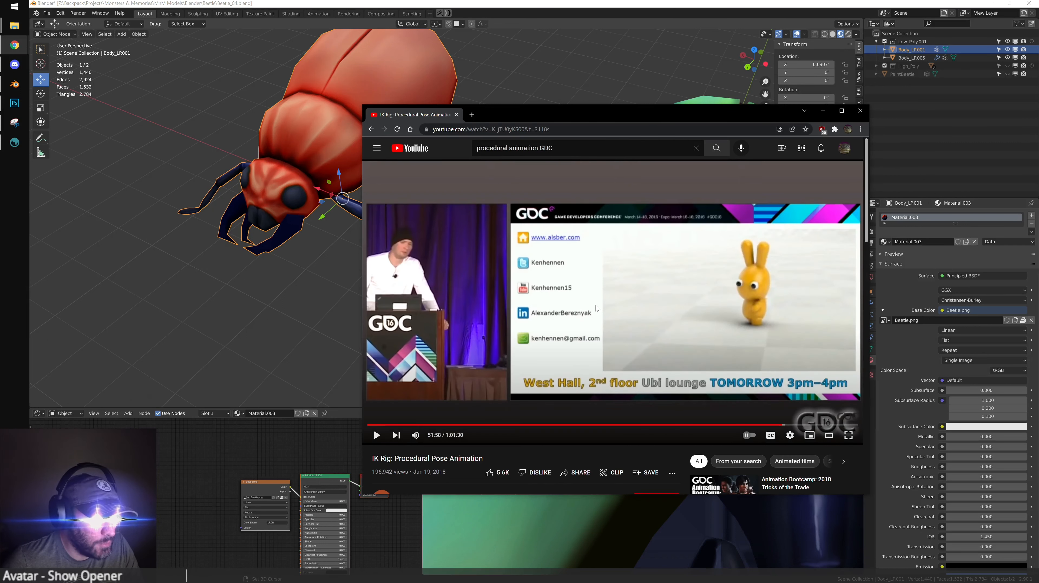
drag(629, 120, 640, 79)
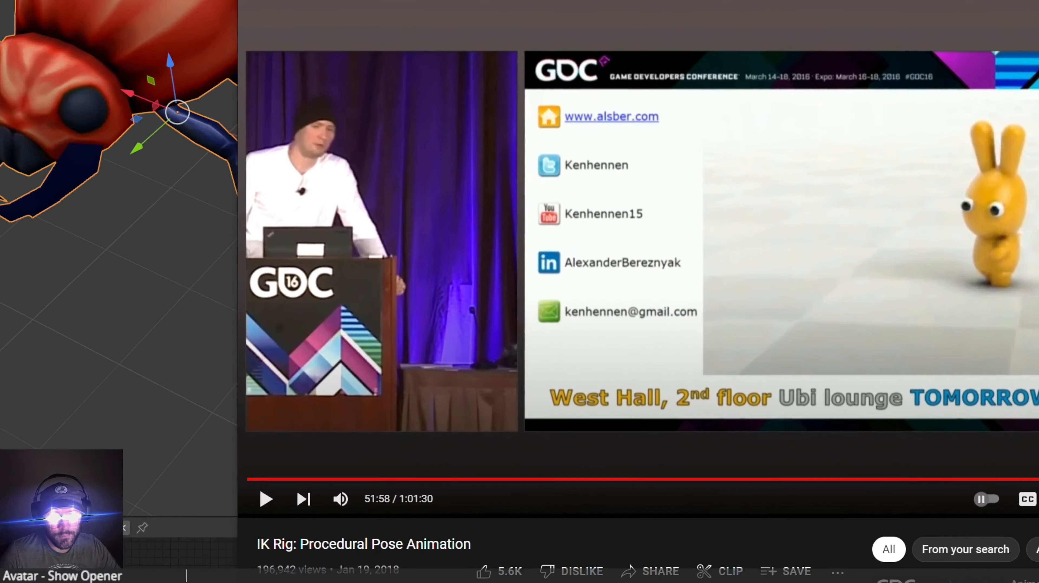
drag(739, 103, 746, 0)
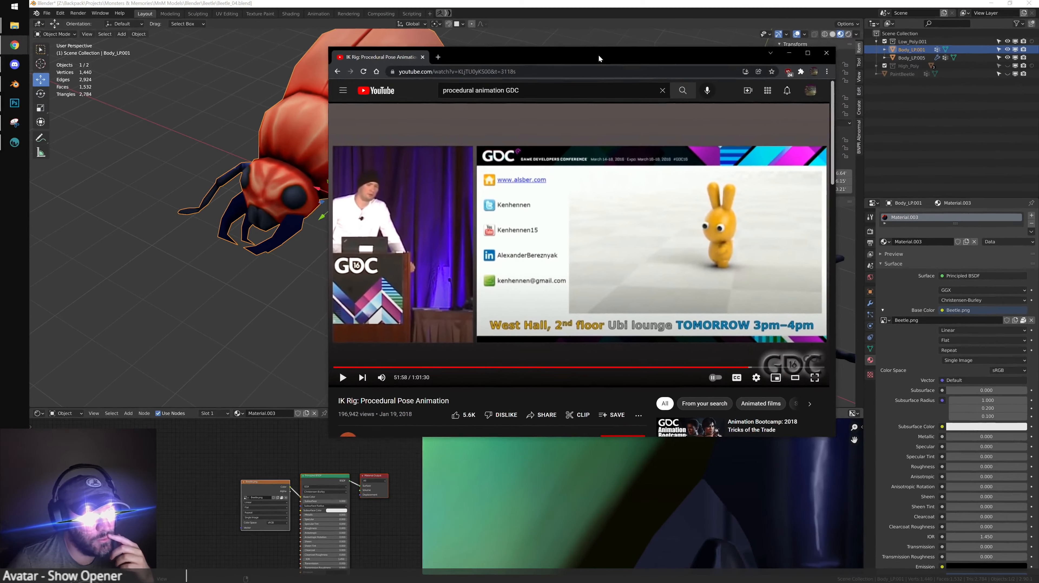
drag(592, 53, 555, 74)
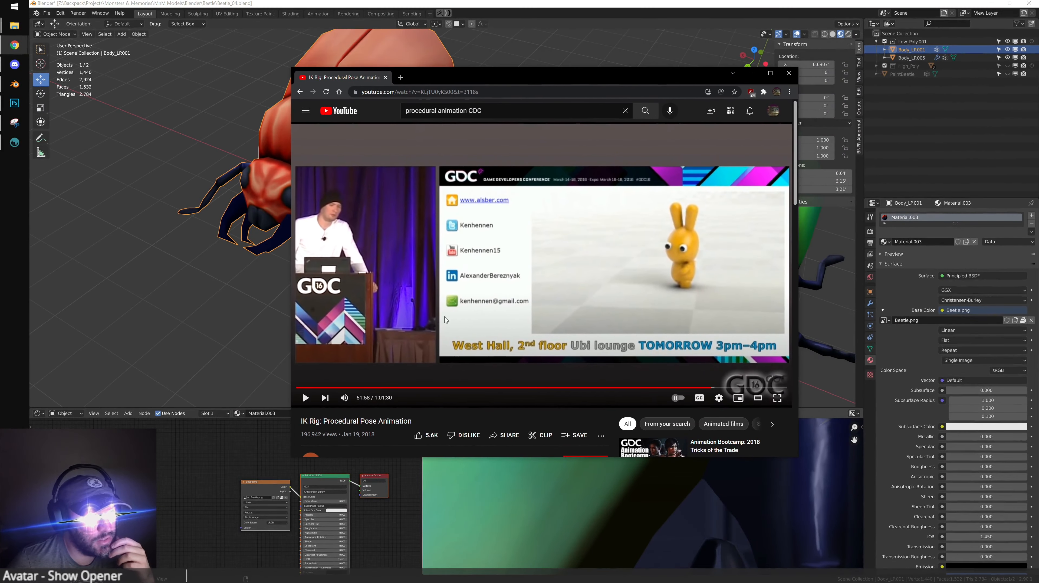
Skim the paused talk between about 11 and 21 minutes for its procedural character animation examples
click(437, 387)
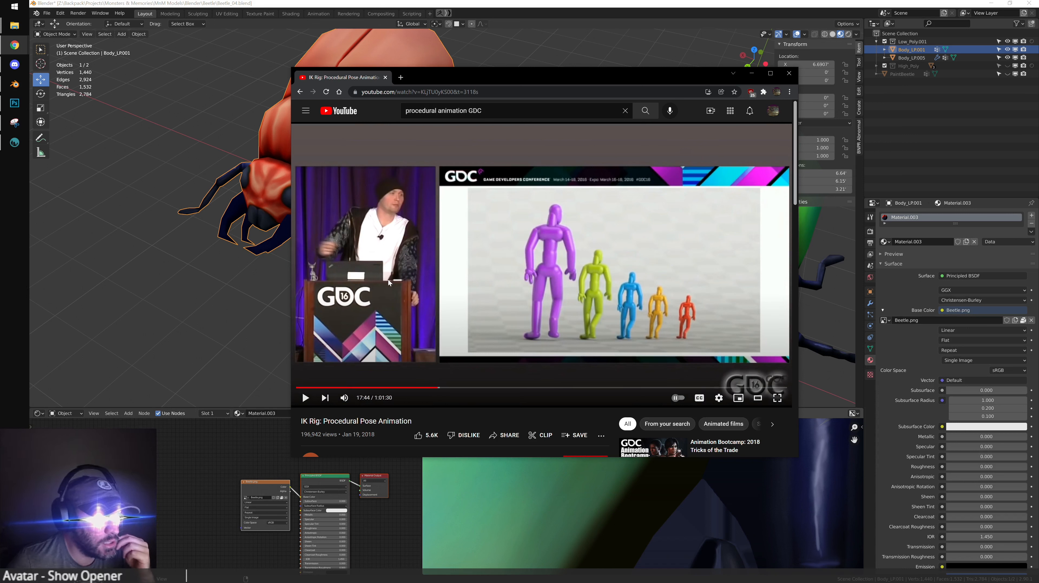
click(448, 388)
click(401, 388)
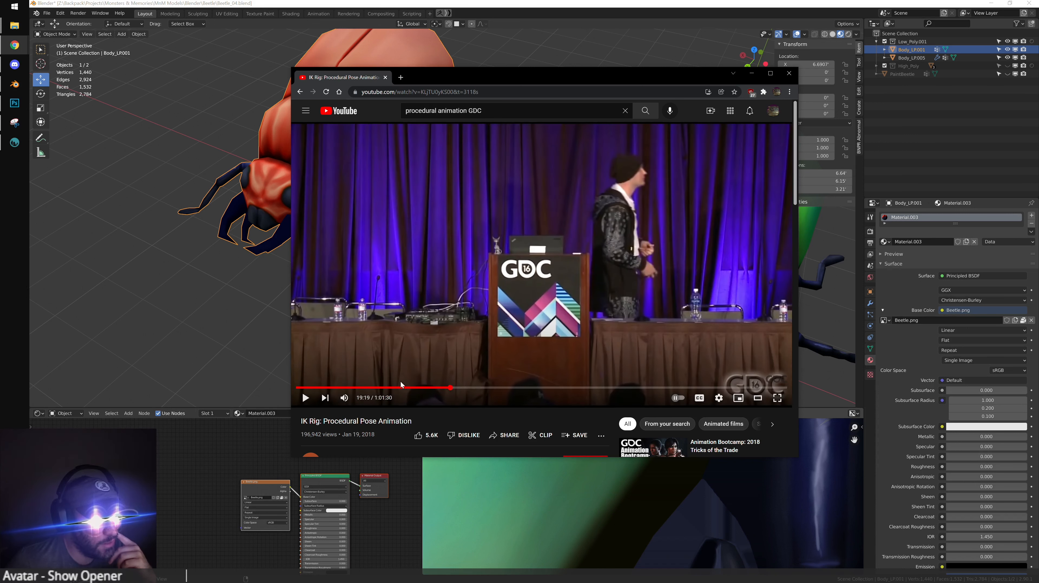
click(384, 387)
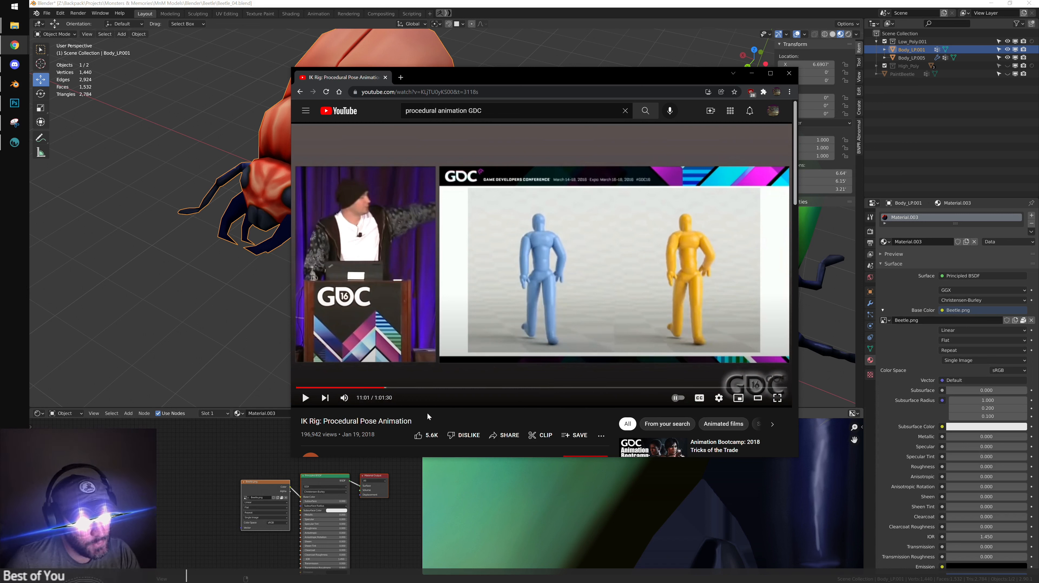
click(423, 388)
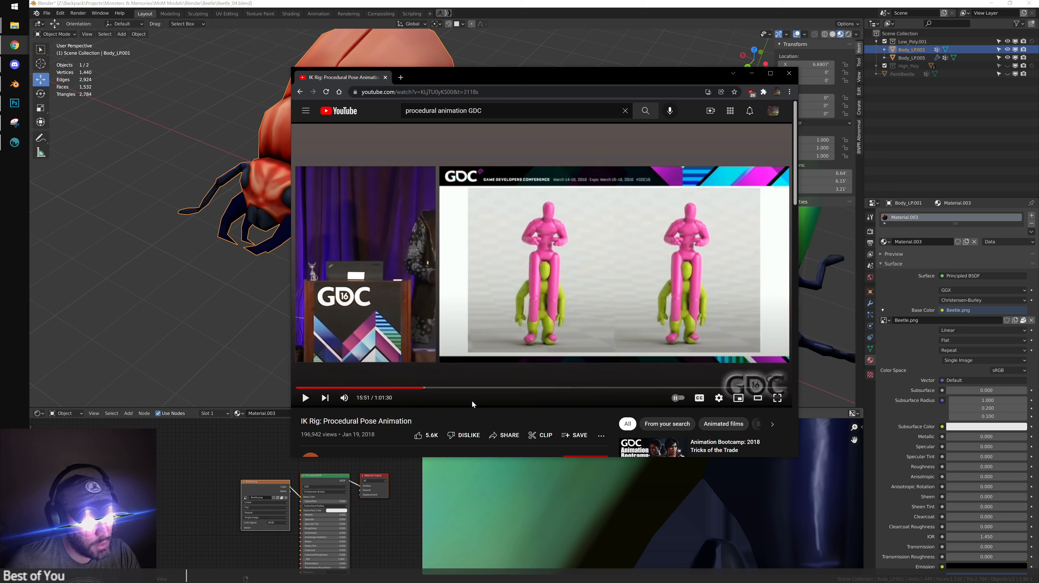
click(466, 389)
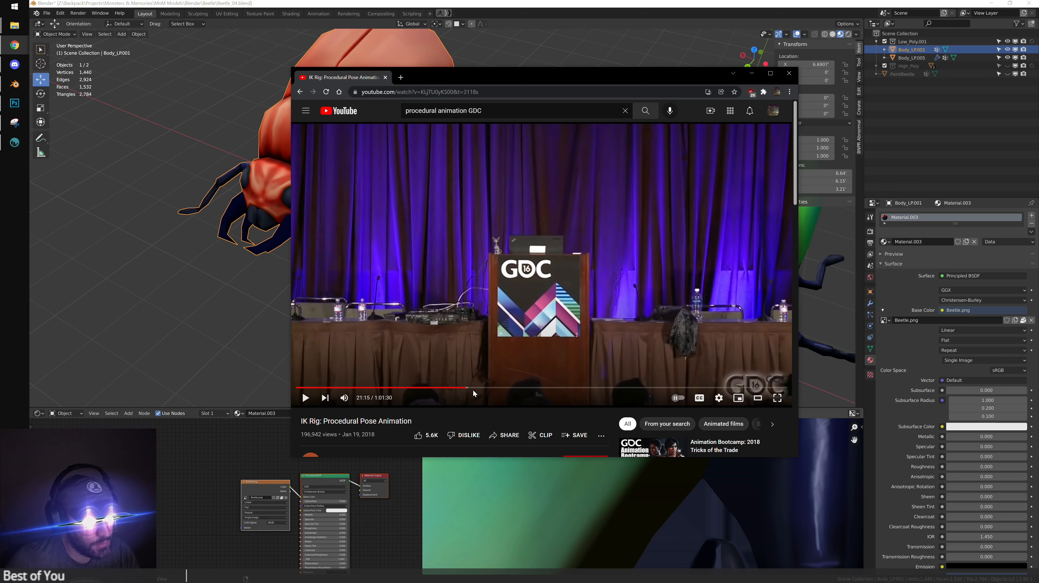
Skim the paused IK Rig talk at other points between about 7 and 39 minutes for rig and character examples
click(507, 388)
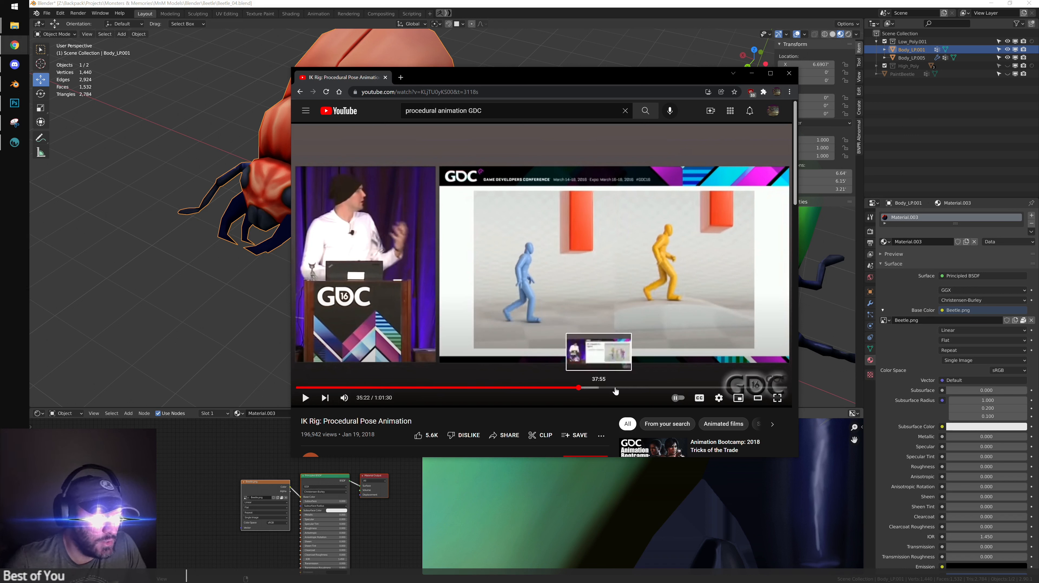
click(579, 387)
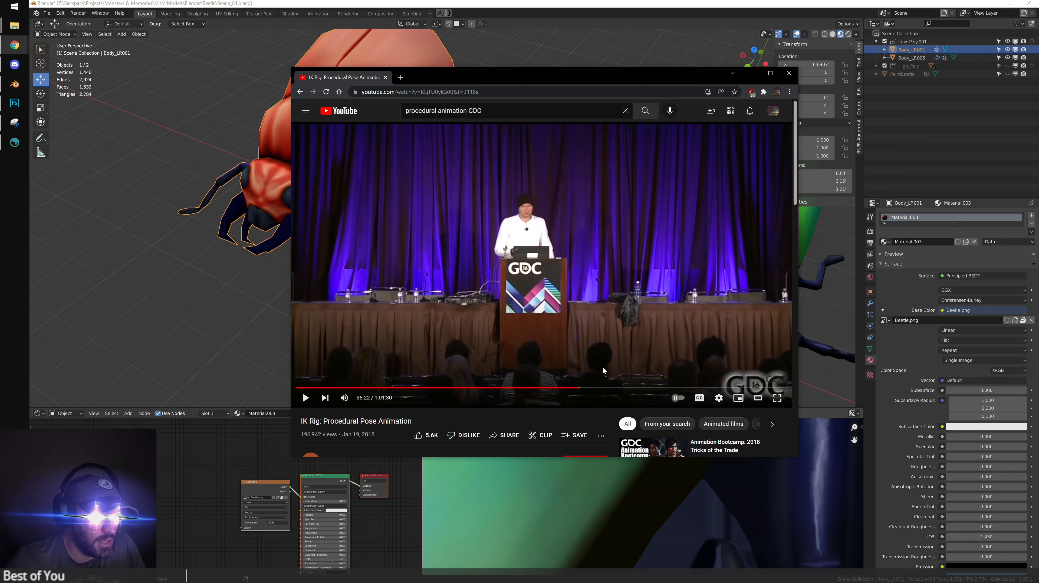
click(609, 387)
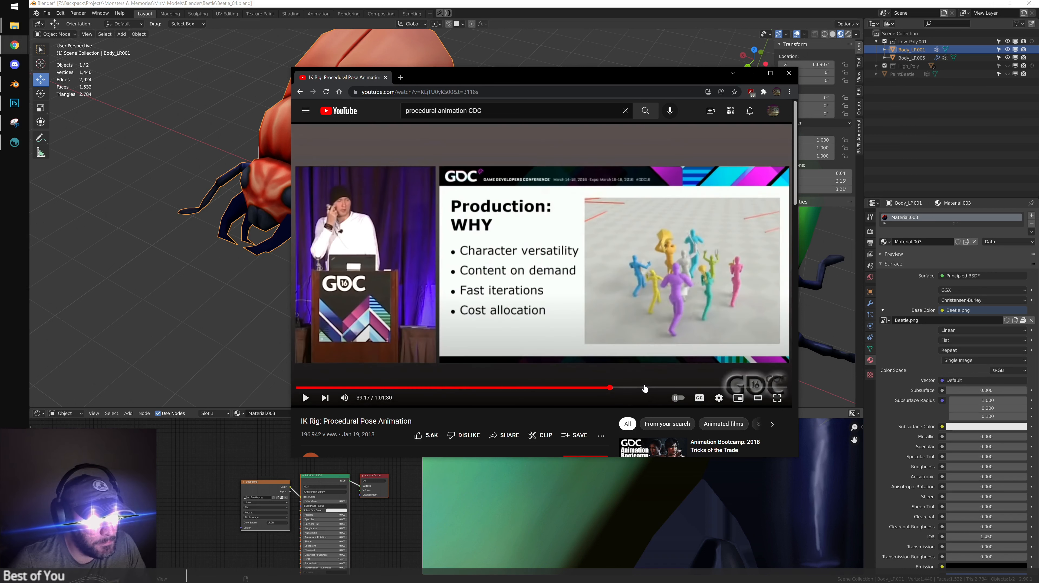
click(390, 387)
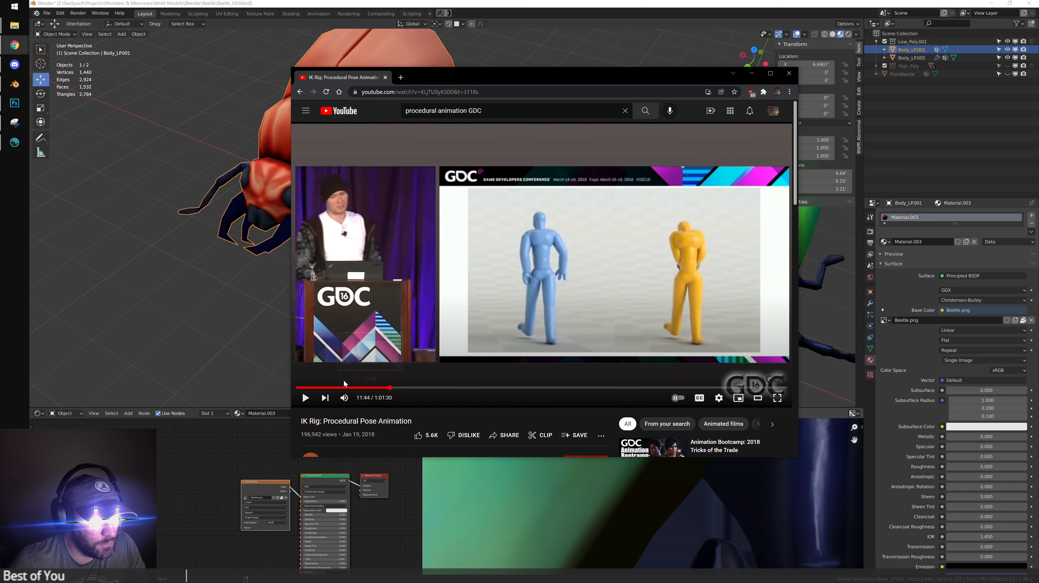
click(353, 387)
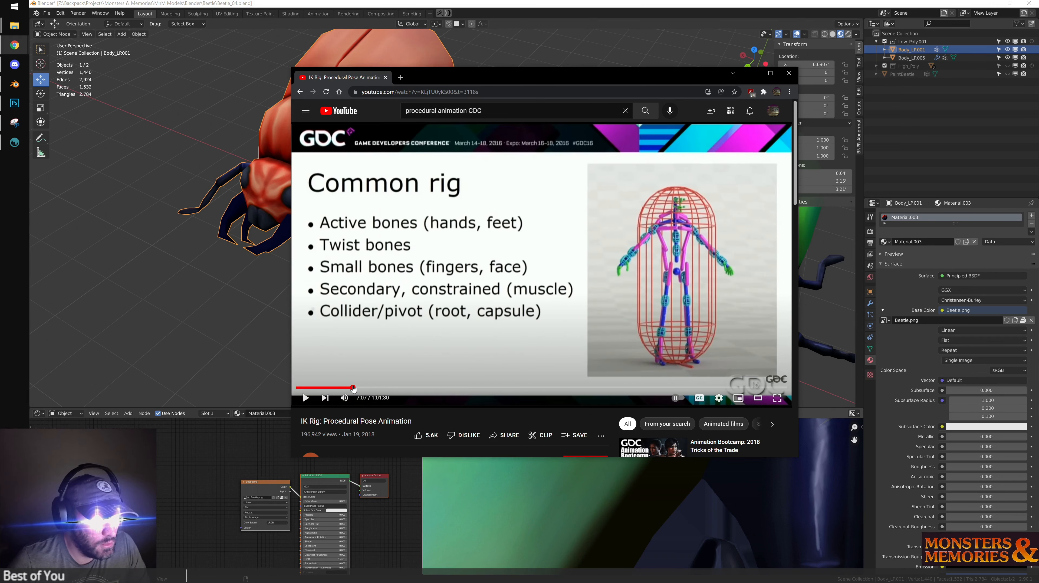
click(437, 388)
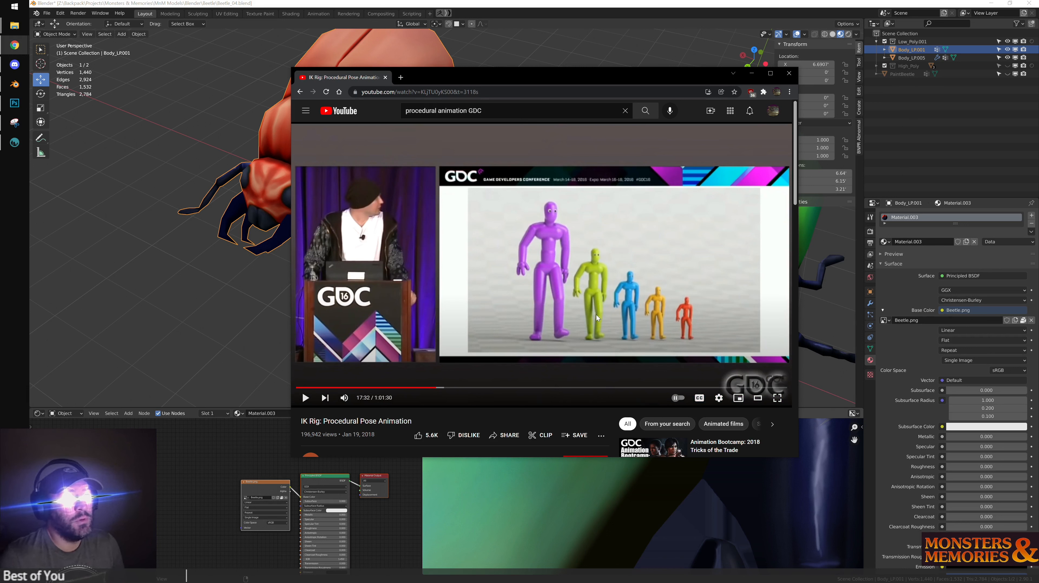
Search YouTube for "procedural animation wolfire"
click(513, 111)
key(BackSpace)
key(BackSpace)
key(BackSpace)
key(BackSpace)
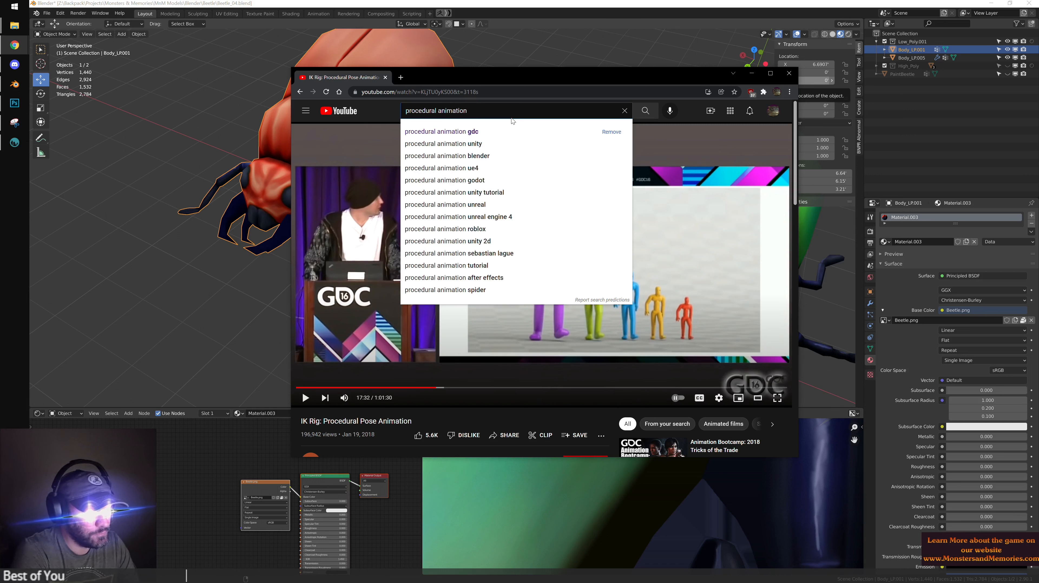
text(wolfire)
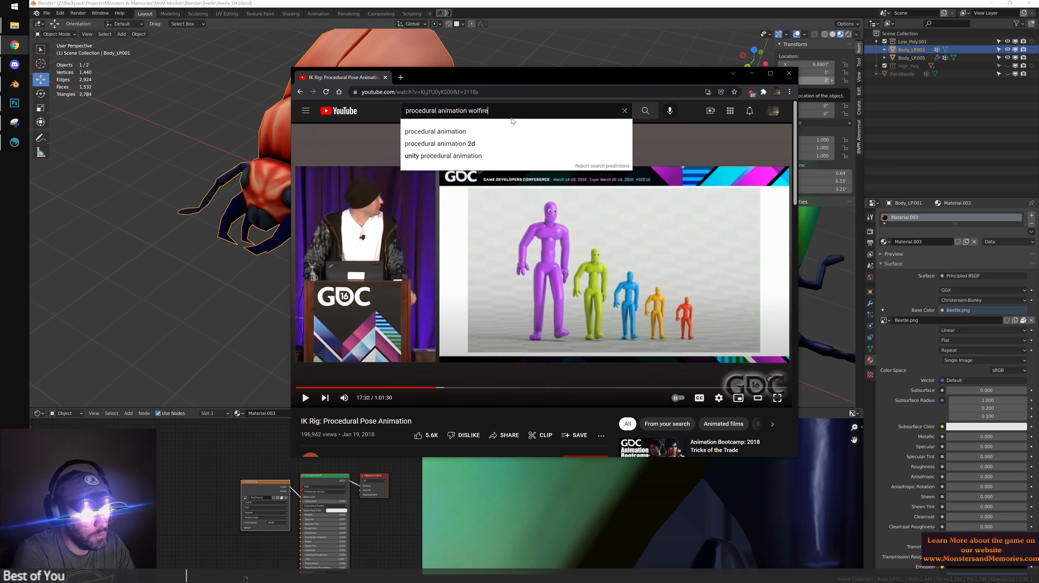
key(Return)
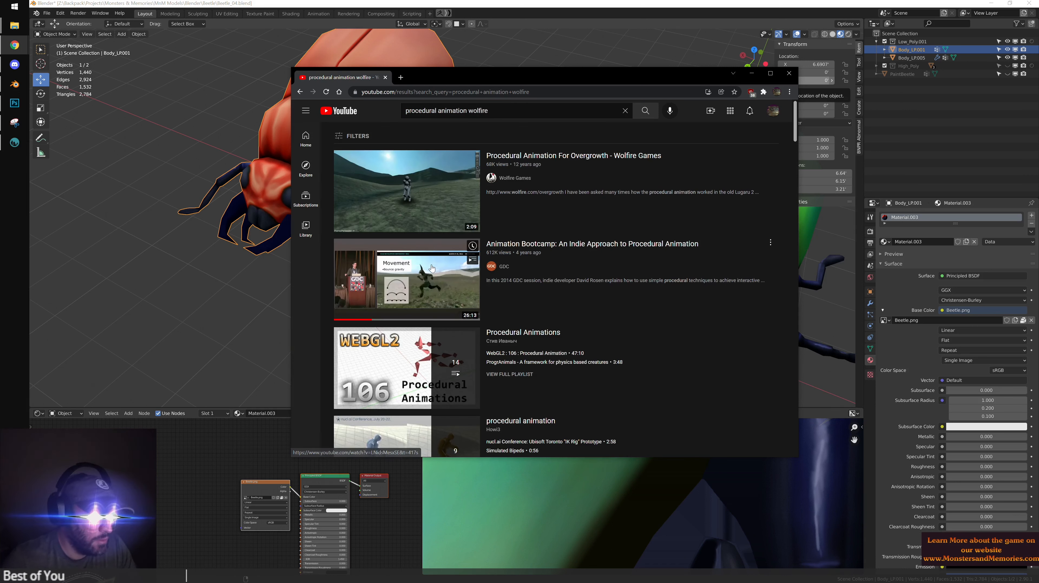
Open the "Animation Bootcamp: An Indie Approach to Procedural Animation" talk and reposition the browser window over Blender
click(556, 293)
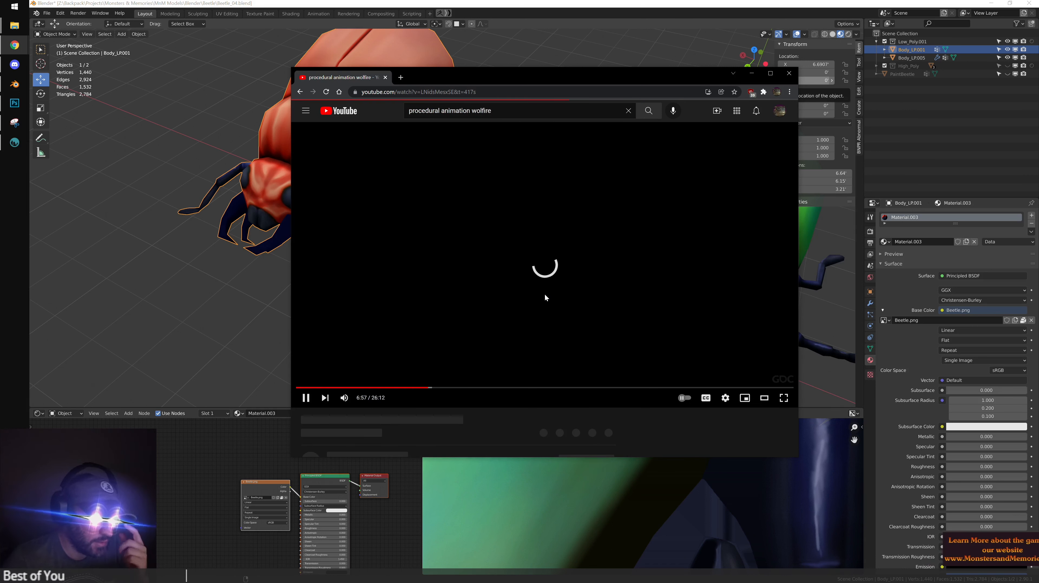
drag(574, 82, 588, 52)
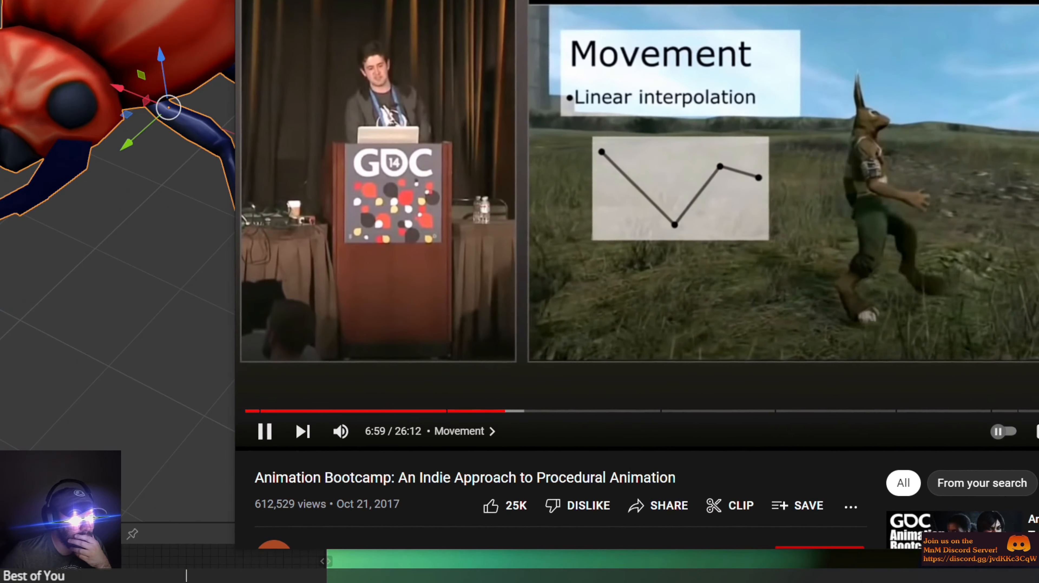
drag(816, 1, 726, 1)
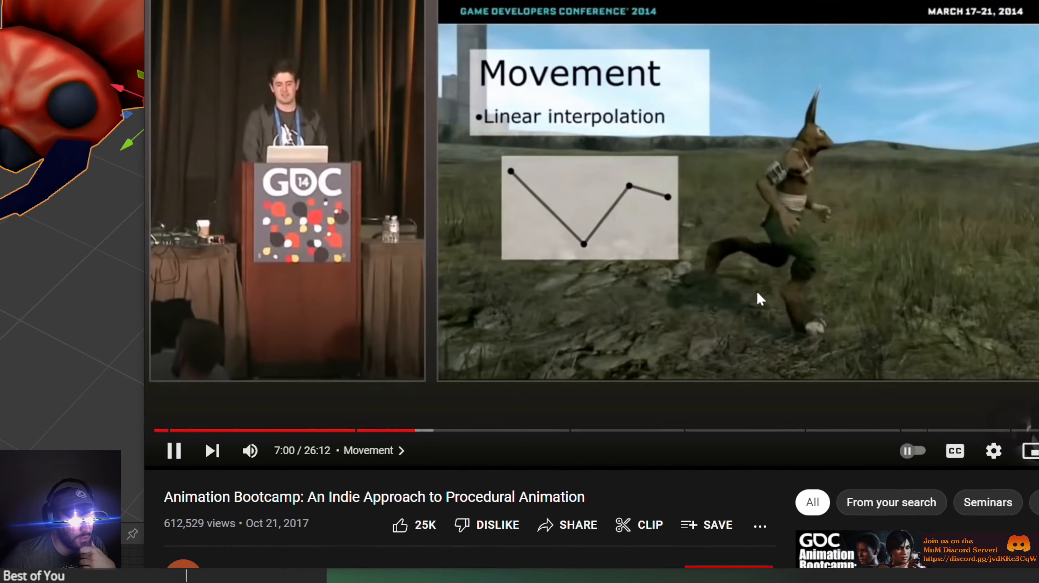
Skim the talk to about 5:42, watch its Movement section with the sound muted, and close the browser window
click(256, 433)
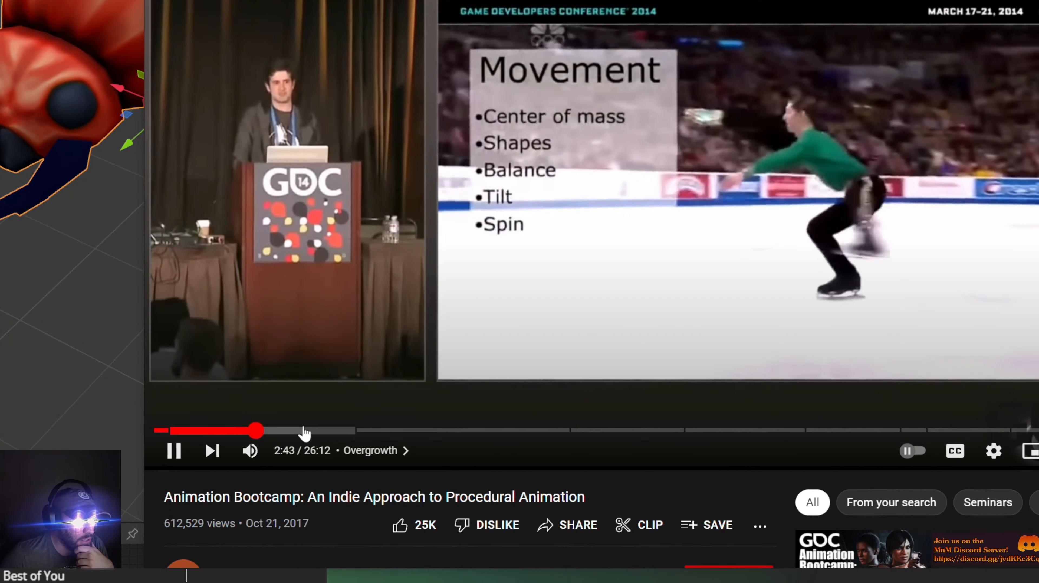
drag(256, 434, 369, 434)
click(506, 248)
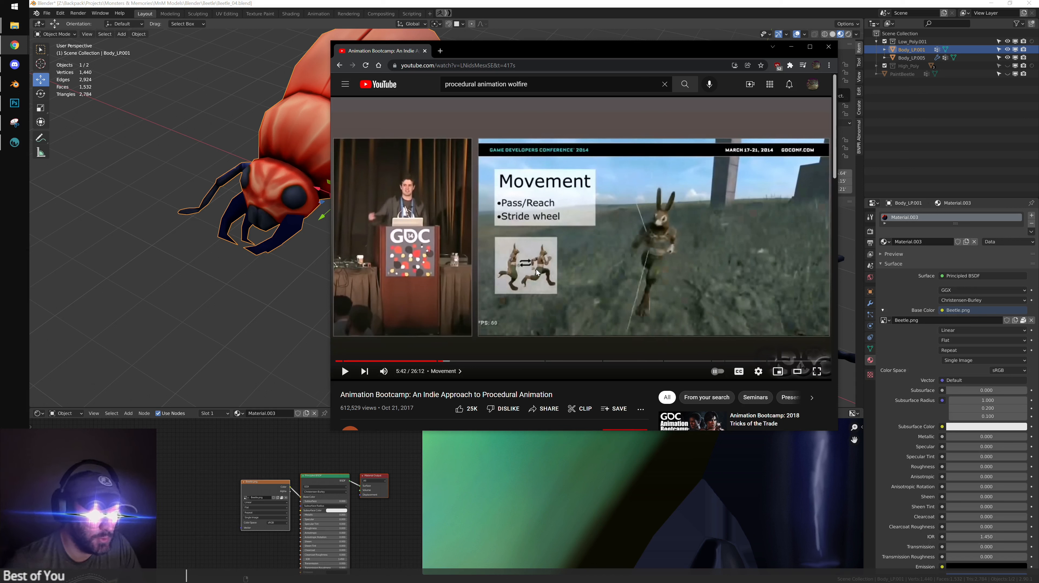
click(655, 306)
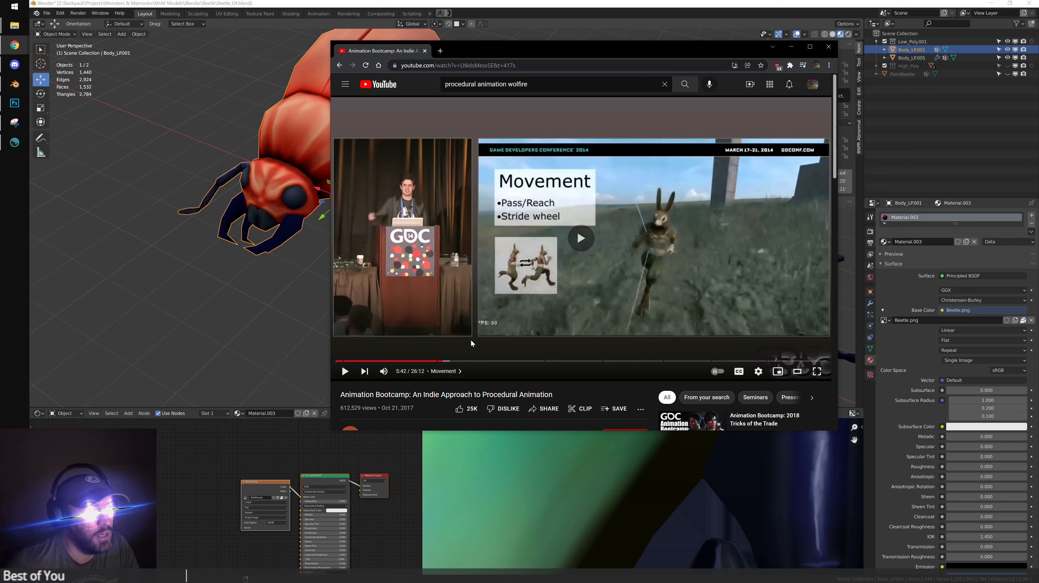
click(385, 371)
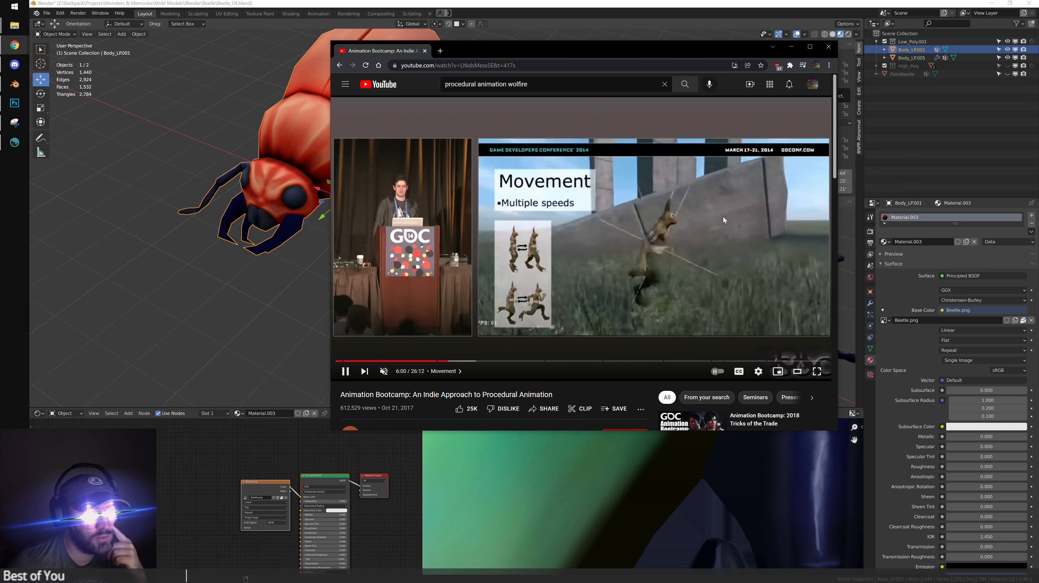
click(829, 48)
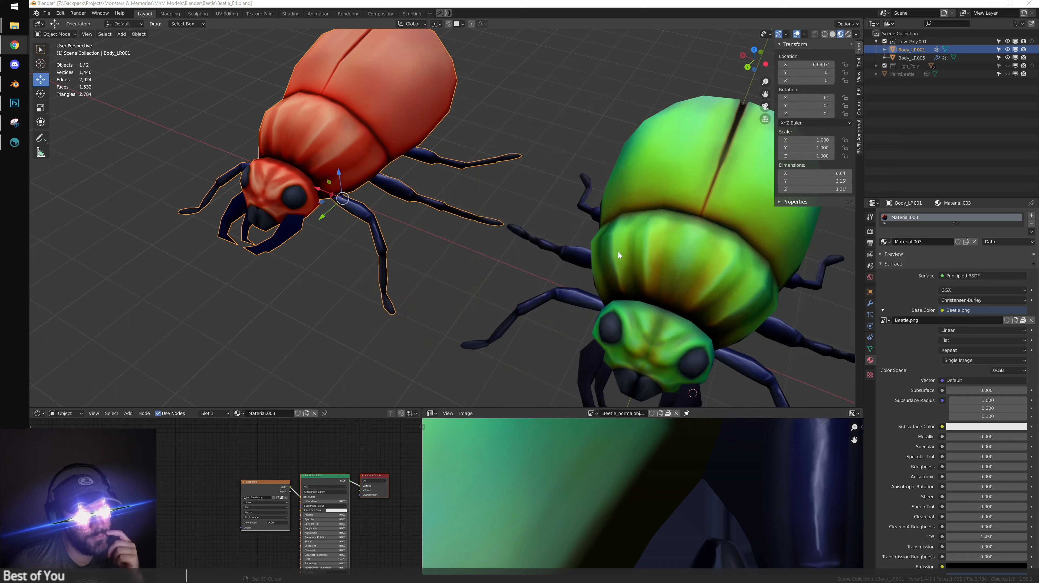
Deselect everything and examine both beetles, especially the red one's head and mandible shading up close from the front
click(586, 81)
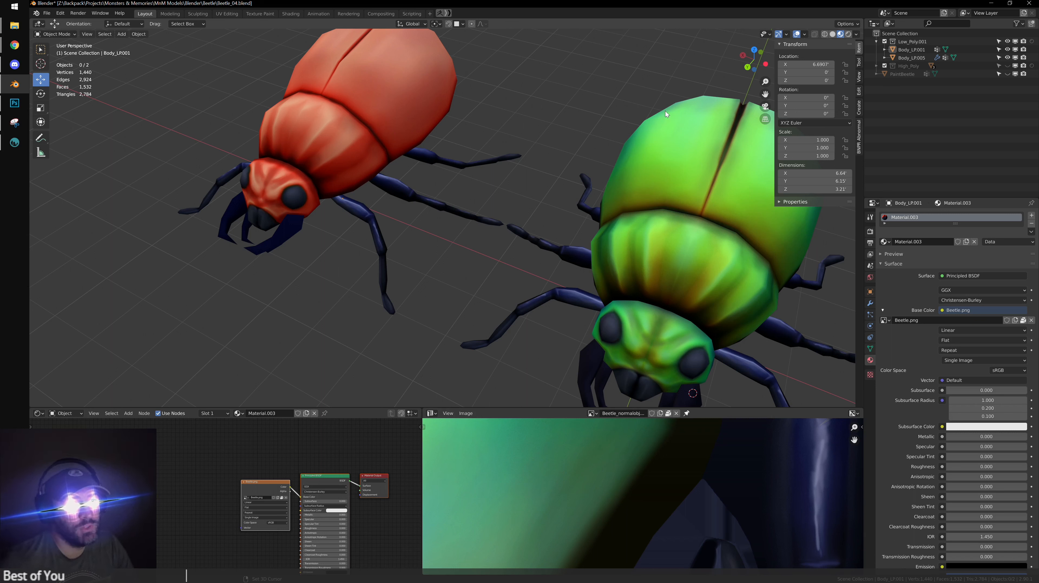
scroll(639, 221, down, 5)
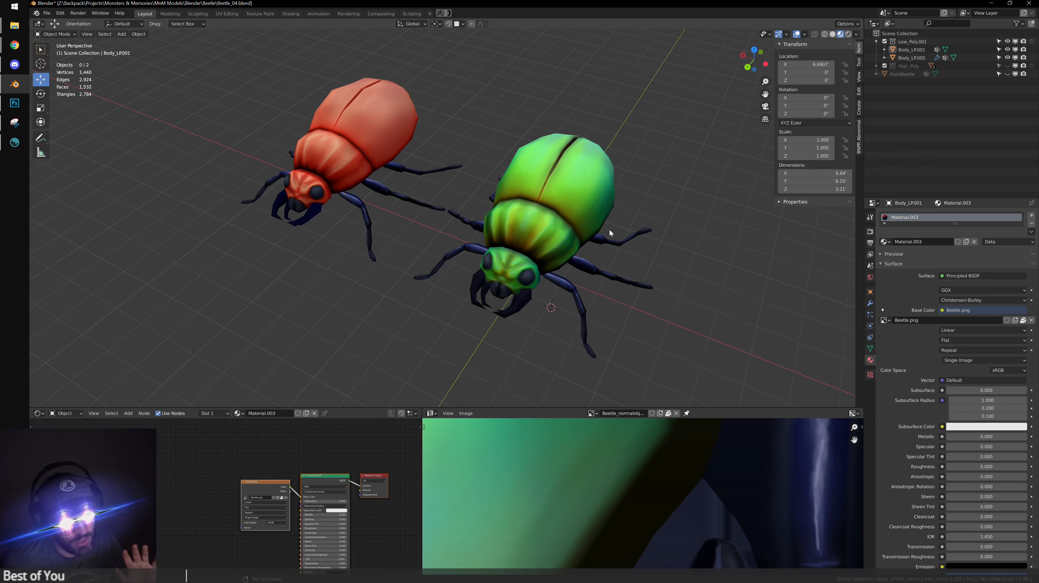
scroll(610, 230, up, 2)
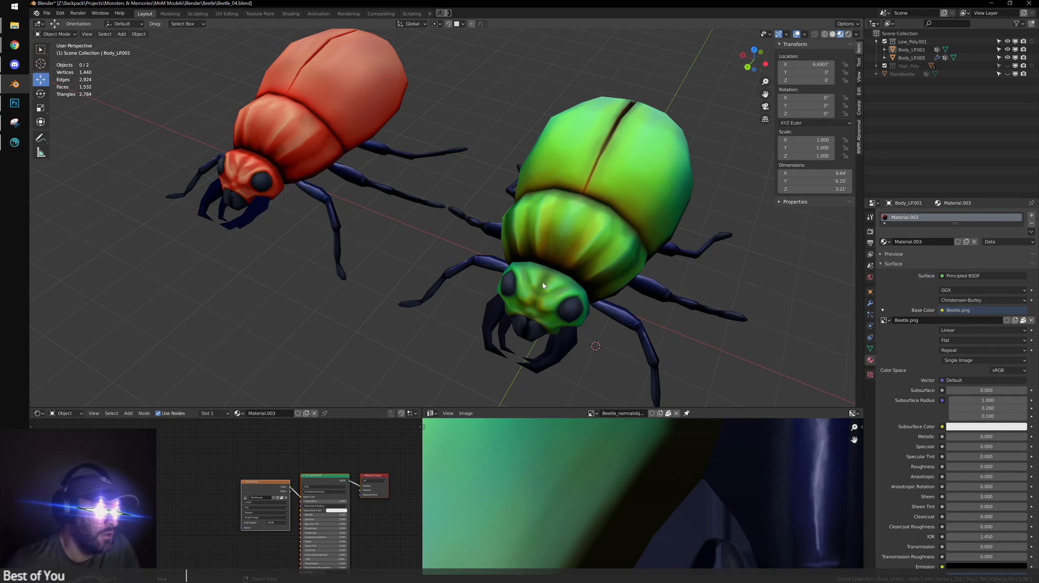
alt+drag(542, 283, 396, 215)
alt+middle_drag(396, 215, 510, 245)
alt+right_drag(510, 245, 549, 297)
alt+middle_drag(549, 298, 544, 204)
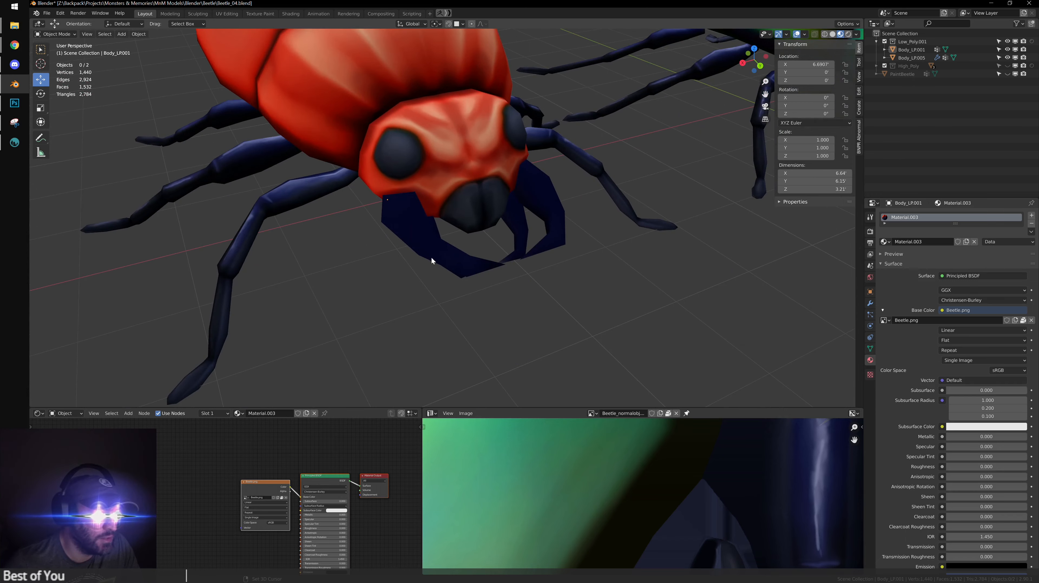
alt+right_drag(428, 237, 445, 258)
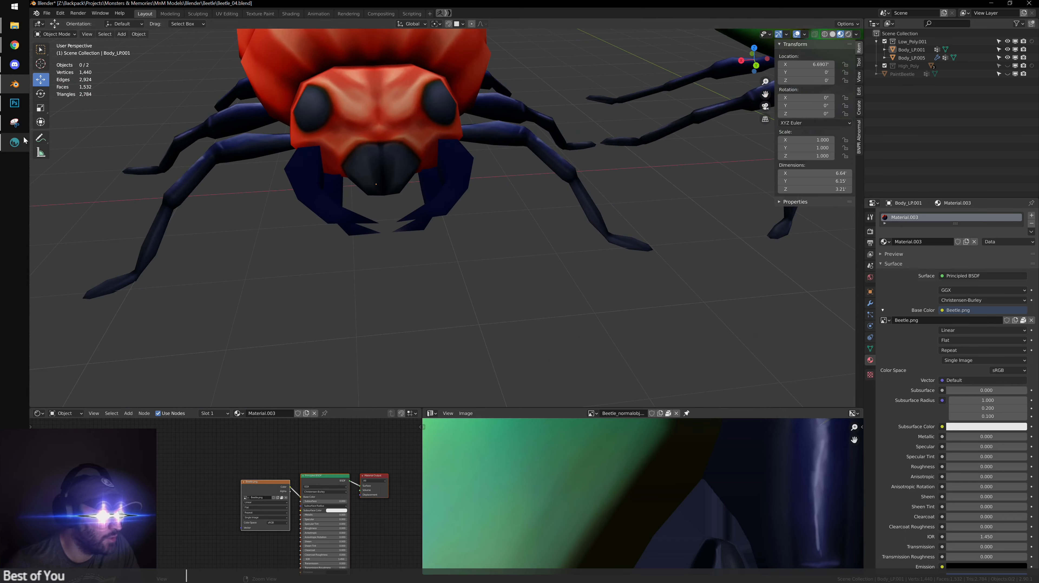
Switch to 3D-Coat and merge Layer 1 down into Layer 0
click(15, 142)
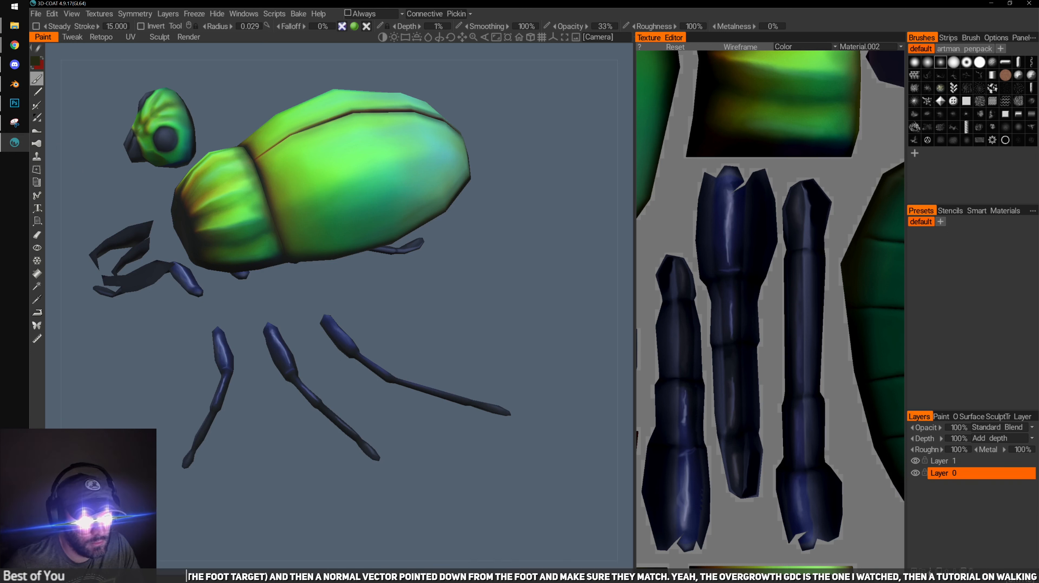
click(943, 460)
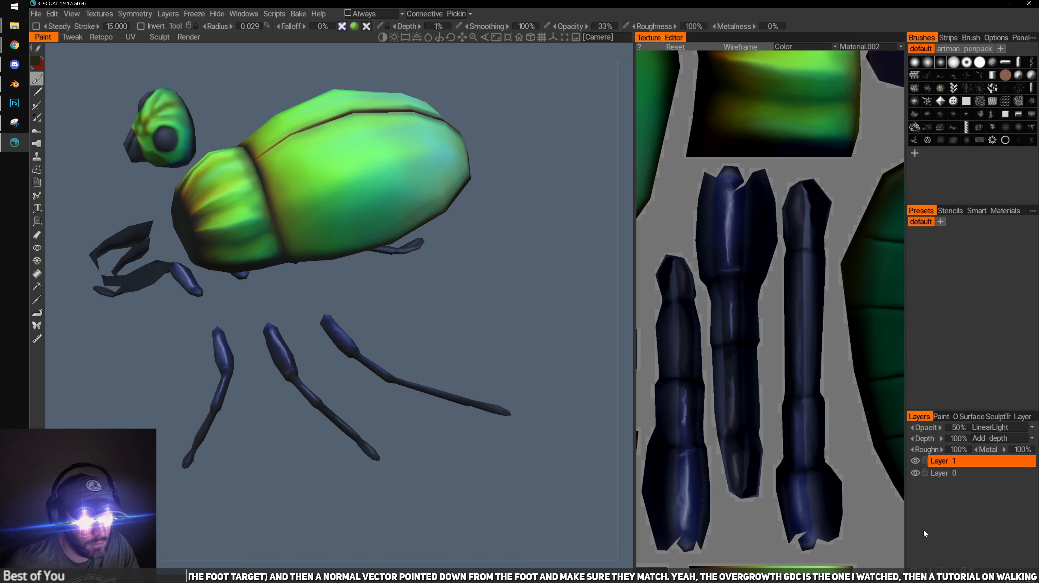
key(ctrl+e)
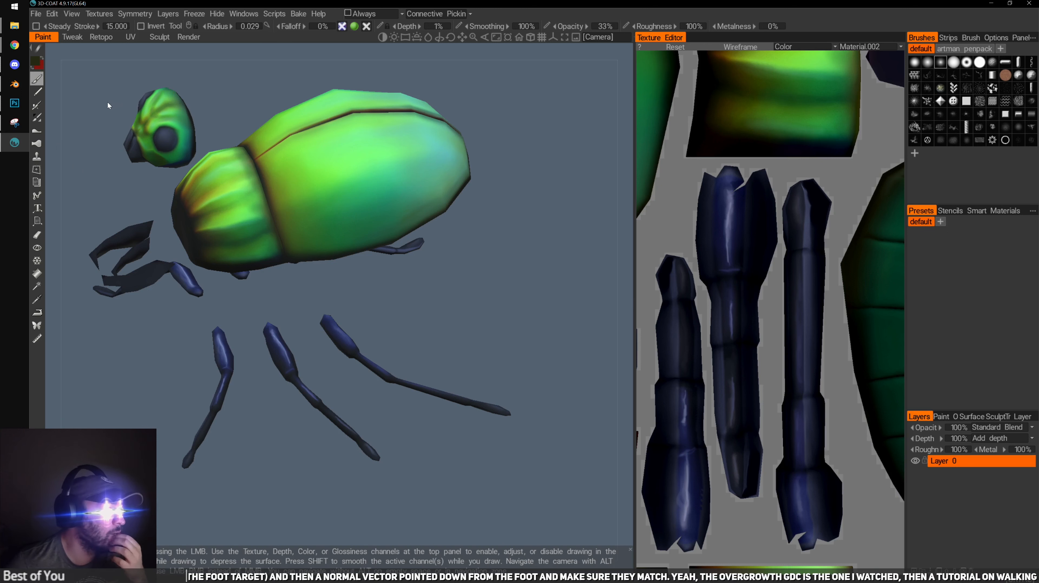
Switch to Photoshop, recolour the Color Fill 2 layer to dark navy #111325 sampled from the leg texture, and save Beetle-Base.psd
click(19, 106)
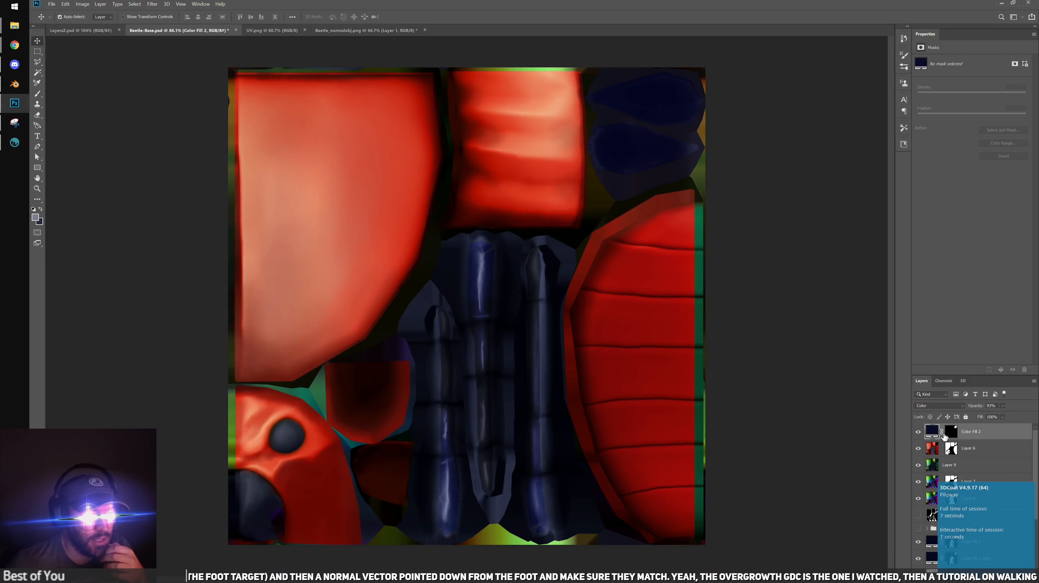
double_click(933, 432)
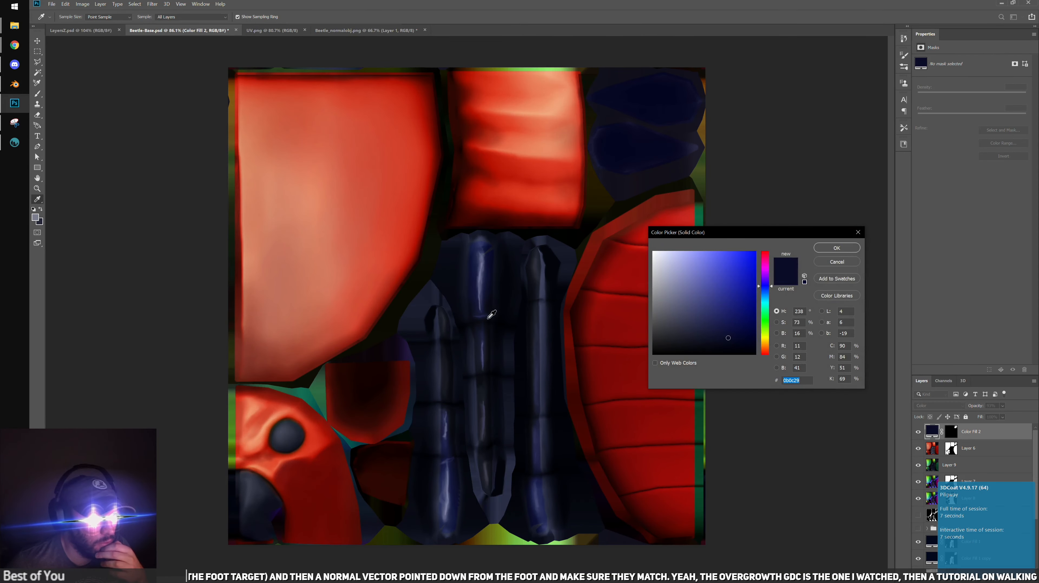
click(486, 329)
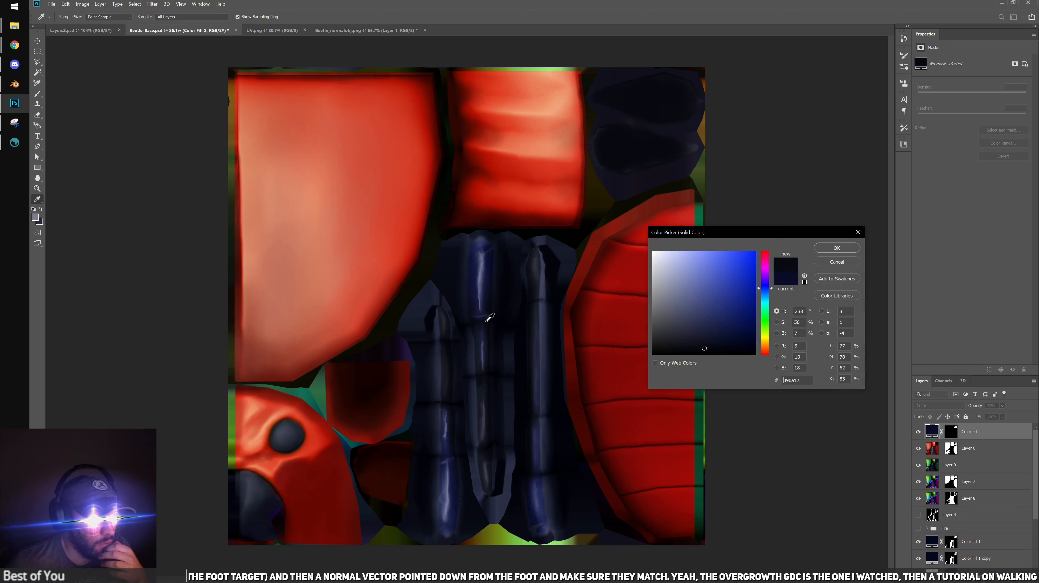
click(489, 316)
click(488, 315)
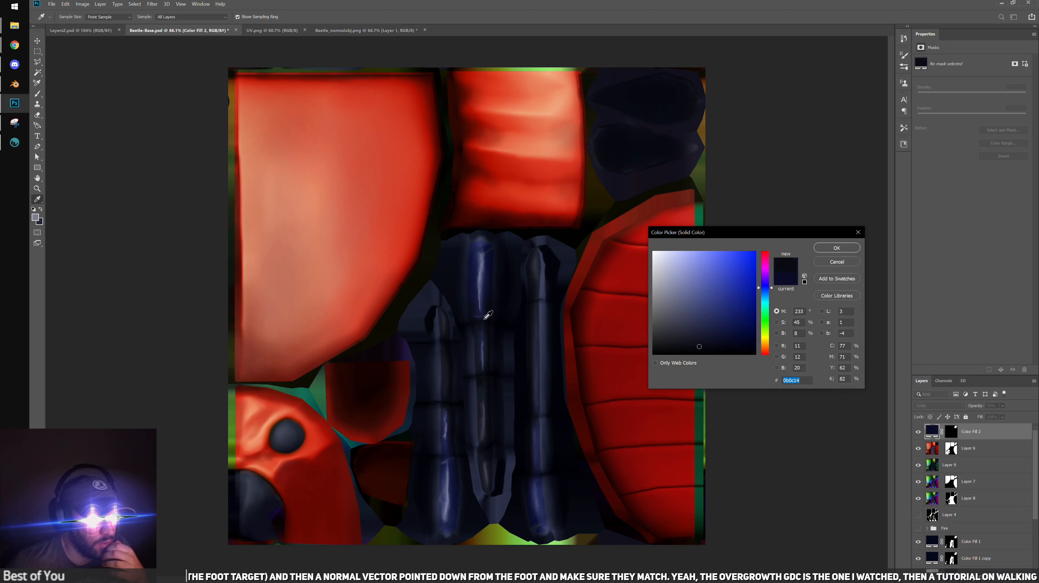
click(486, 315)
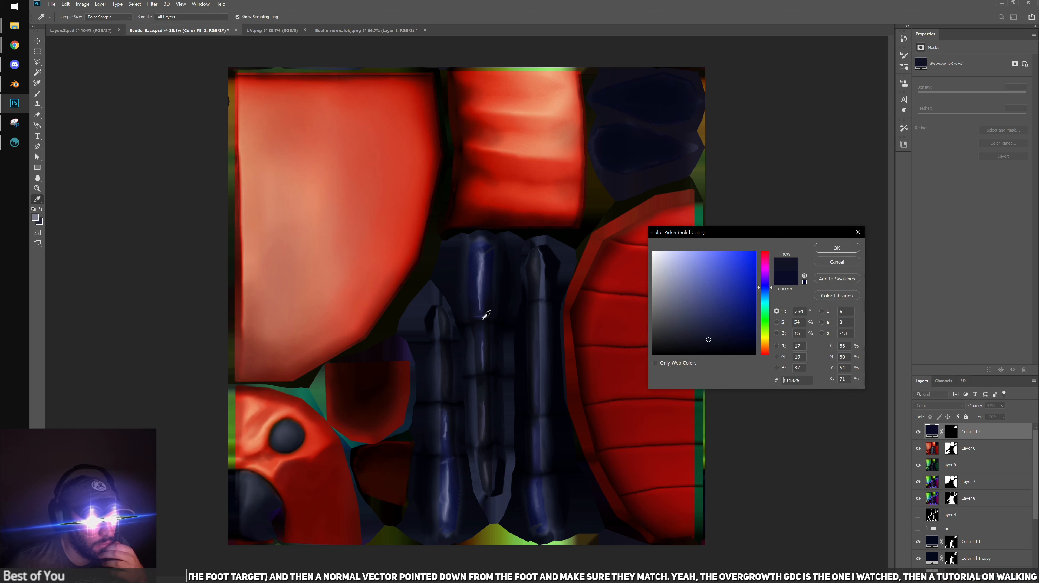
click(837, 248)
key(ctrl+s)
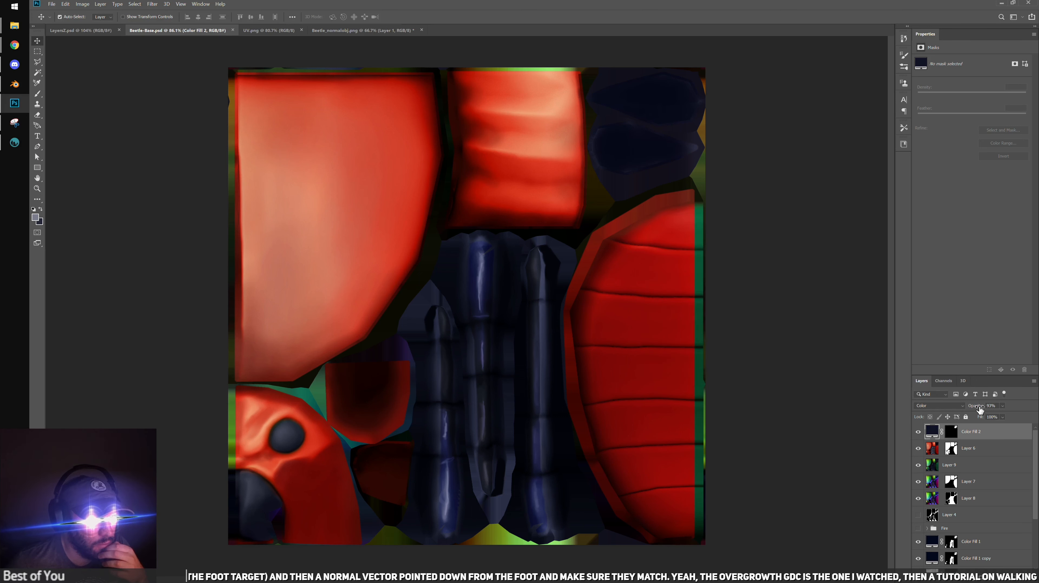
mouse_move(980, 408)
mouse_down()
mouse_move(1014, 410)
mouse_move(968, 409)
mouse_move(988, 410)
mouse_up()
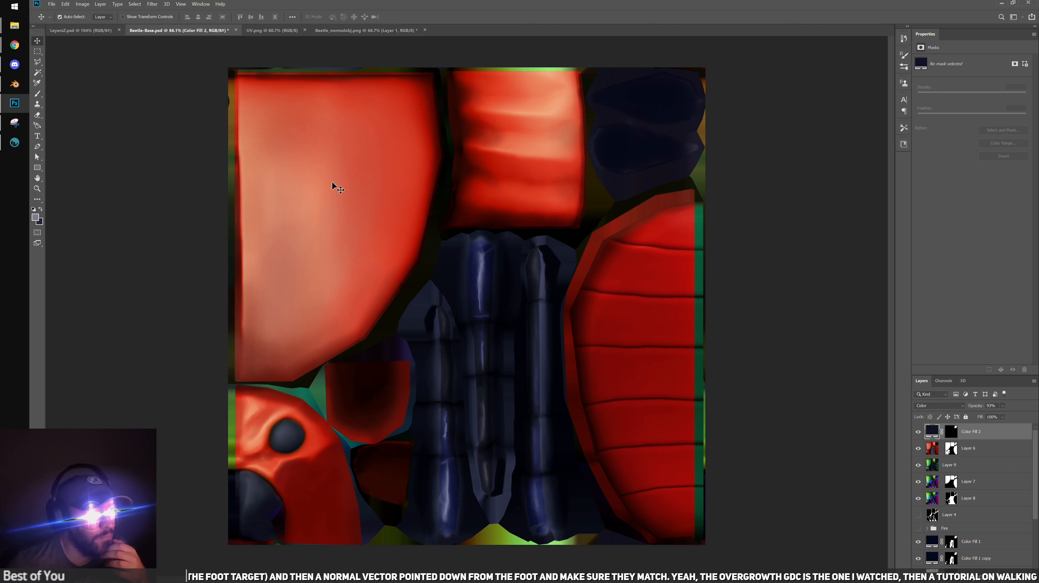
Save the Beetle-Base texture as a PNG, replacing Beetle.png in the Maps Beetle folder
click(52, 4)
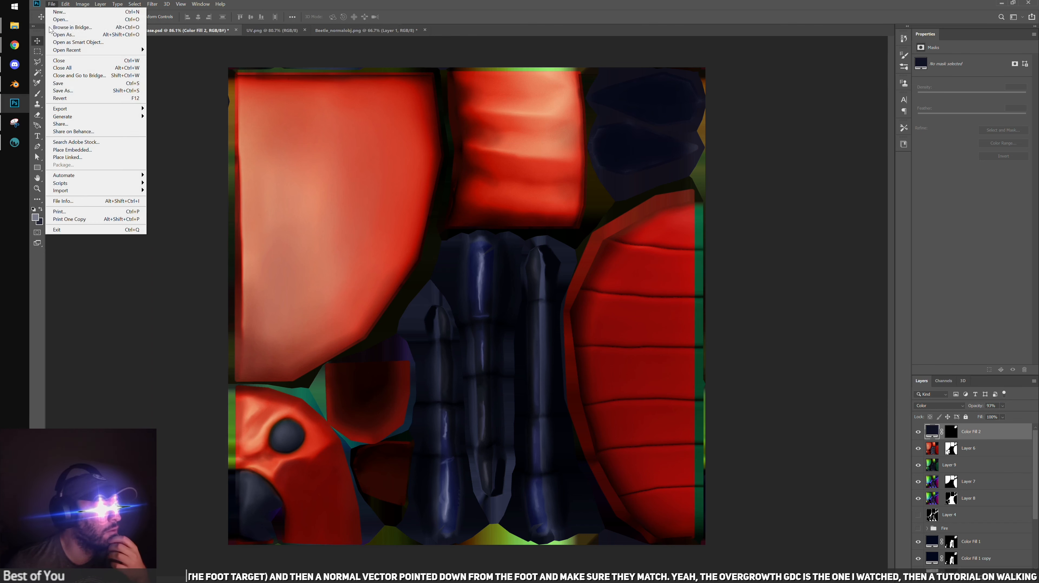
click(74, 91)
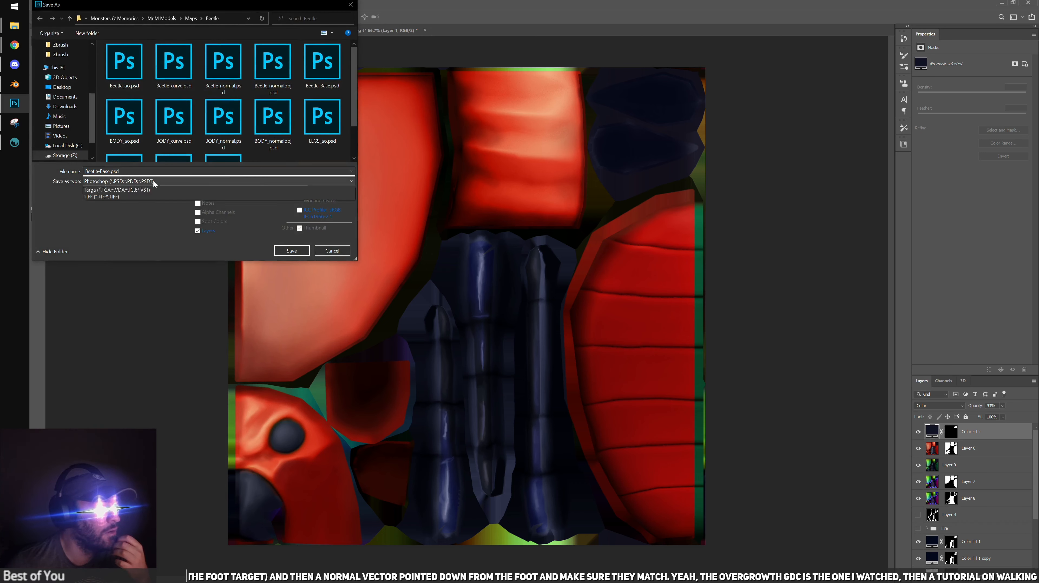
click(164, 181)
click(146, 305)
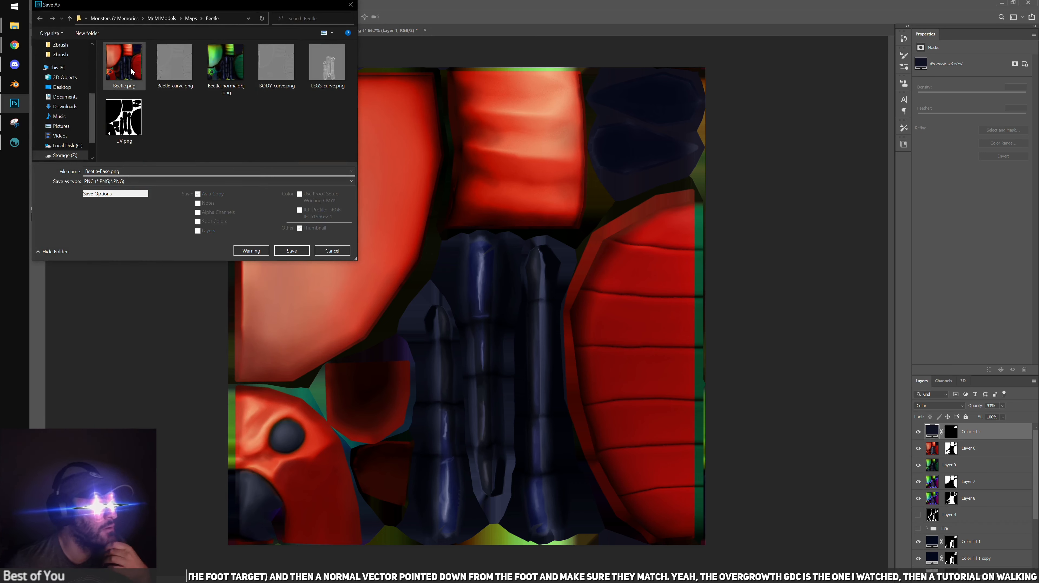
click(290, 252)
click(551, 295)
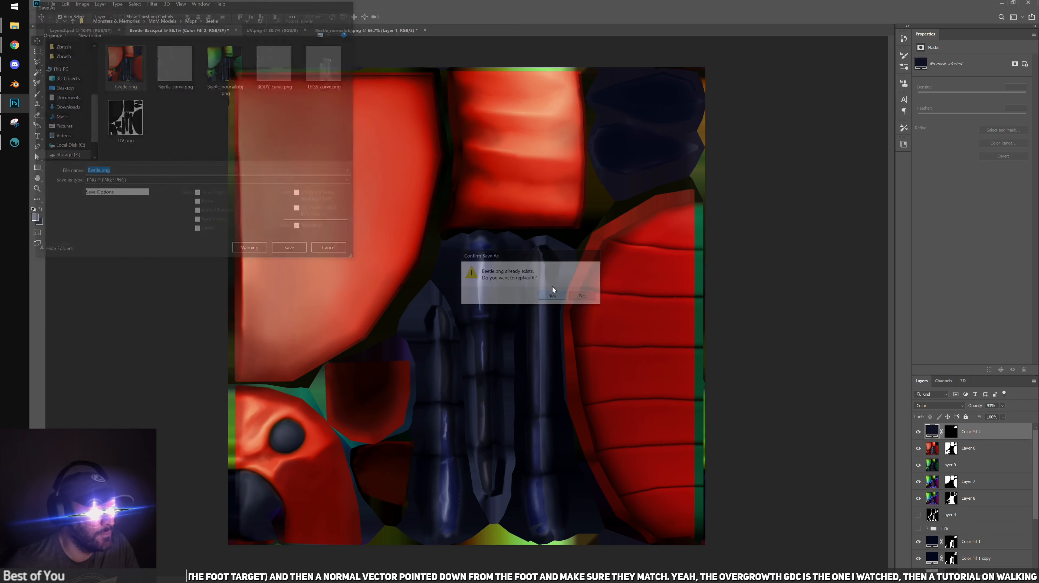
click(578, 180)
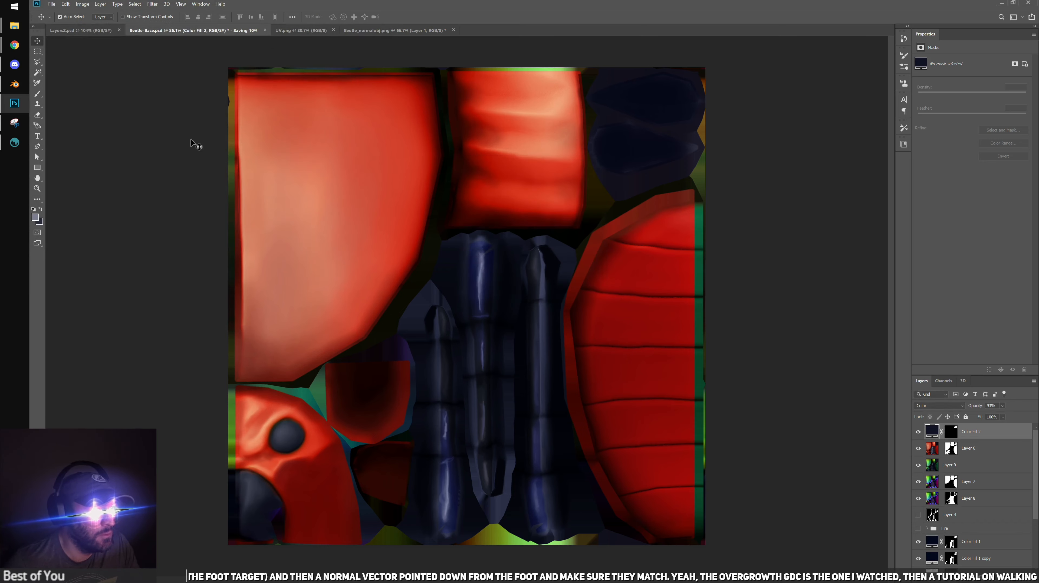
Switch to Blender, reload Beetle.png from the Maps Beetle folder as the red beetle's Base Color texture, and deselect the beetle
click(15, 83)
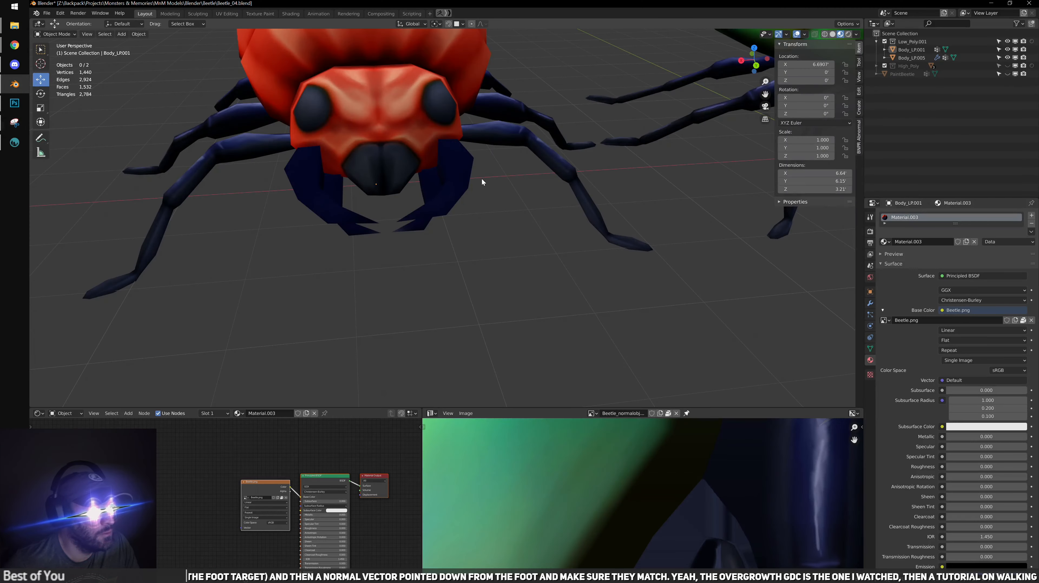
click(611, 219)
click(1032, 320)
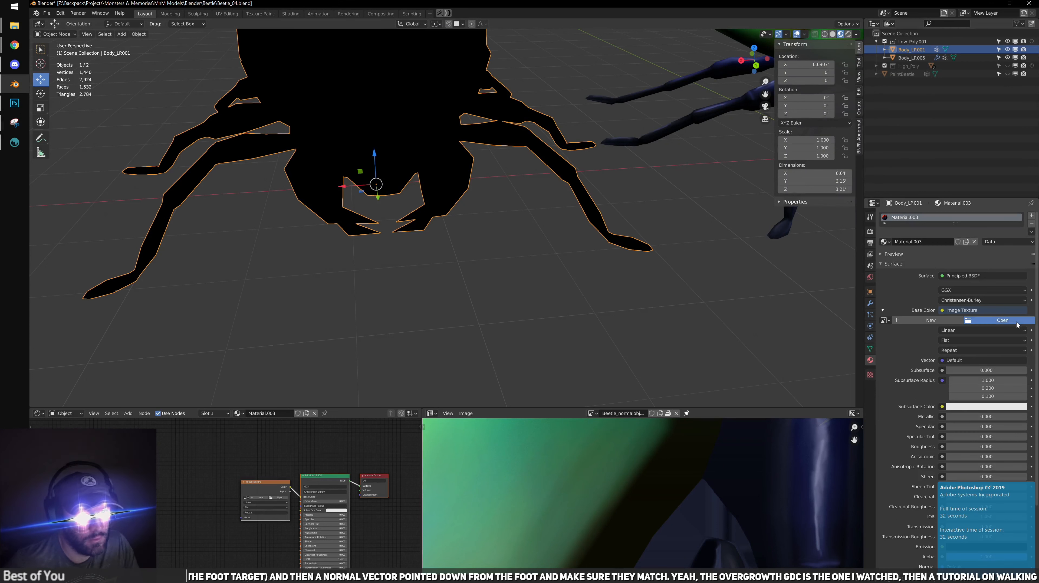
click(1002, 321)
click(294, 191)
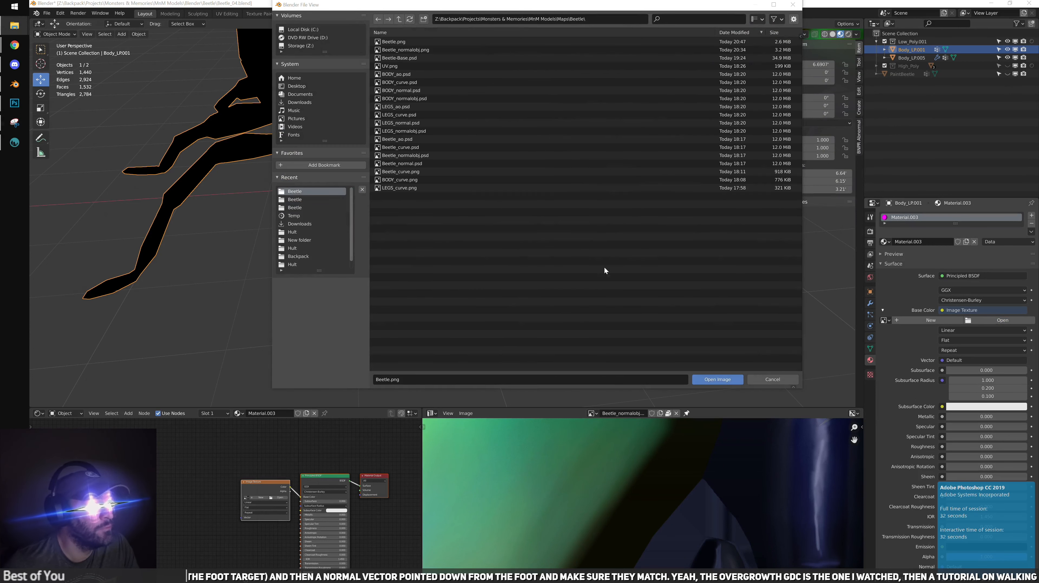
click(705, 380)
click(578, 288)
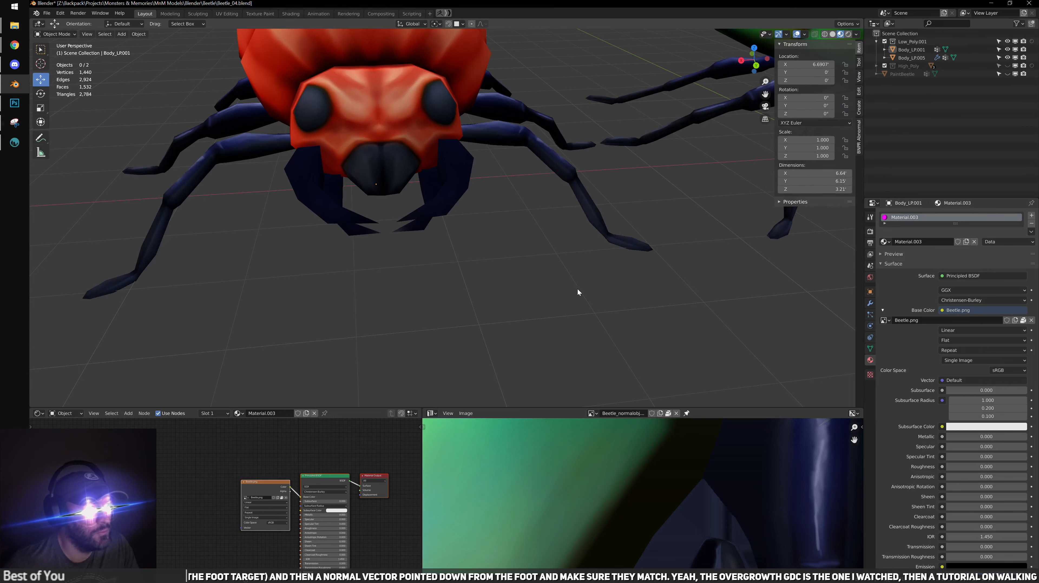
Examine the red beetle's recoloured mandibles up close, glance at the model in 3D-Coat, and compare both beetles in Blender
scroll(484, 186, down, 3)
middle_drag(483, 187, 448, 218)
scroll(537, 186, up, 4)
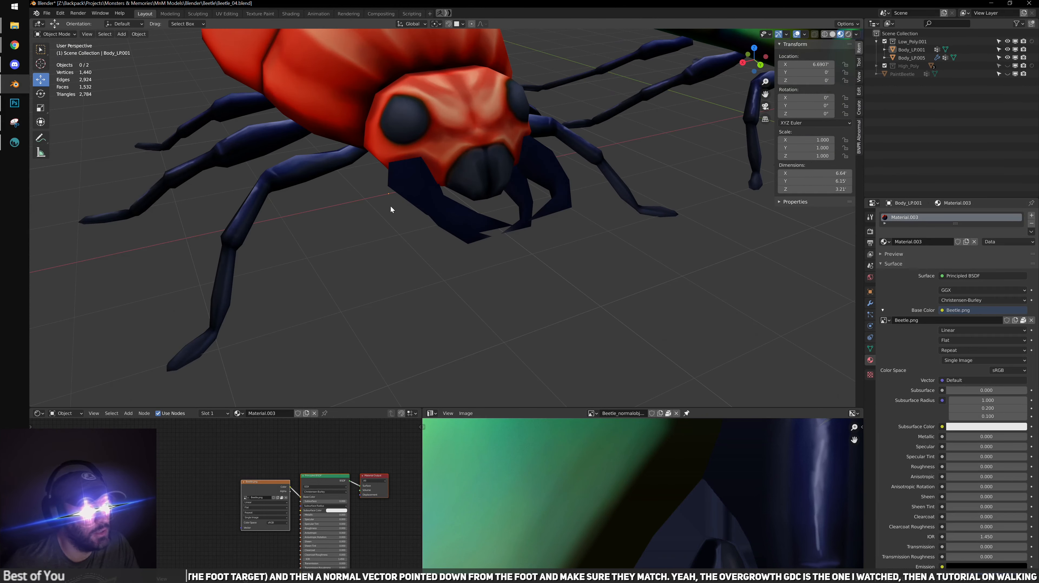
scroll(390, 209, up, 2)
click(15, 143)
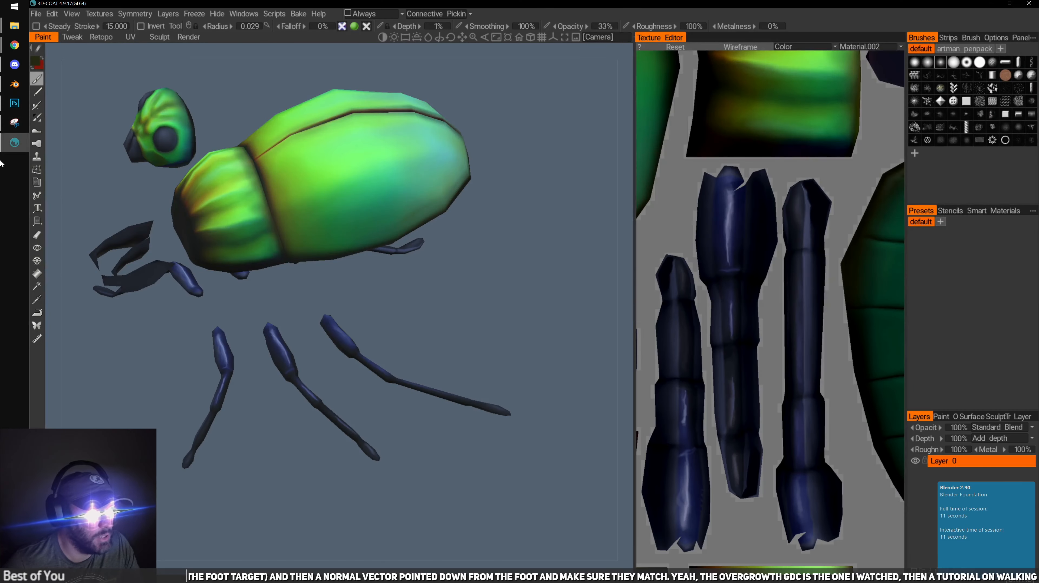
click(15, 84)
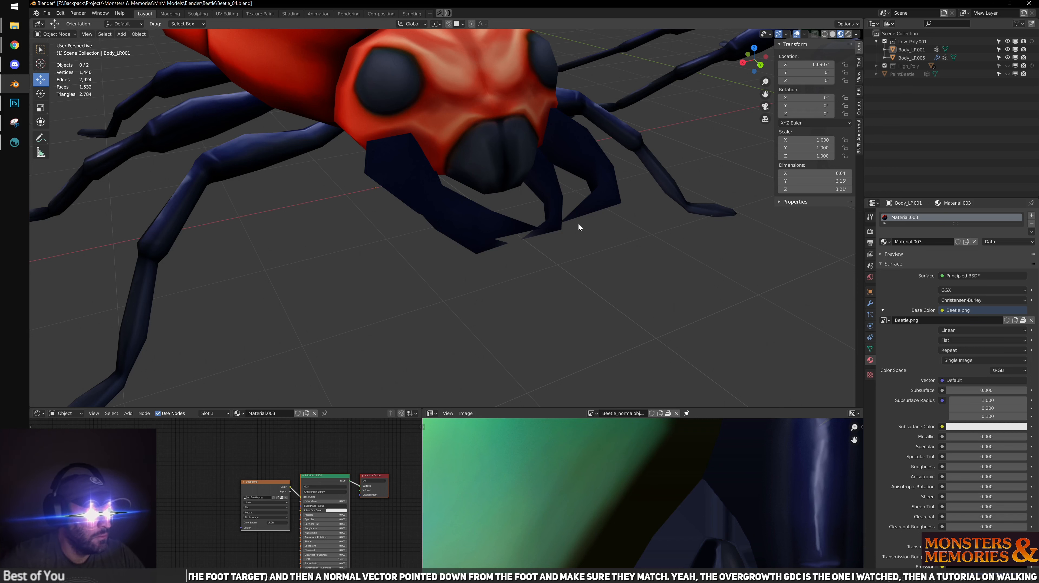
scroll(578, 223, down, 10)
middle_drag(611, 244, 368, 73)
scroll(428, 152, up, 4)
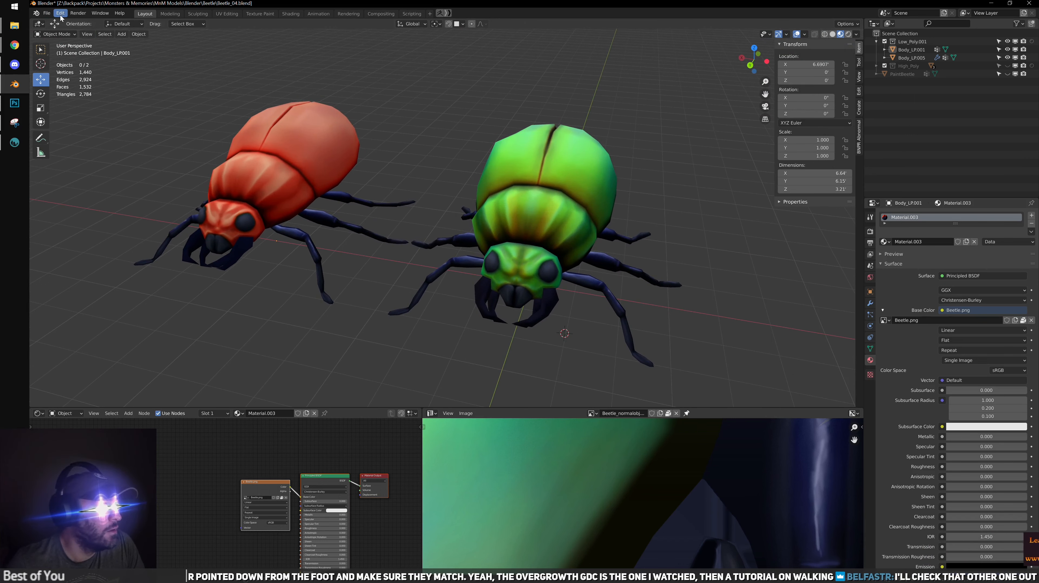
Save the Beetle_04.blend scene, and save Beetle-Base.psd in Photoshop
click(51, 15)
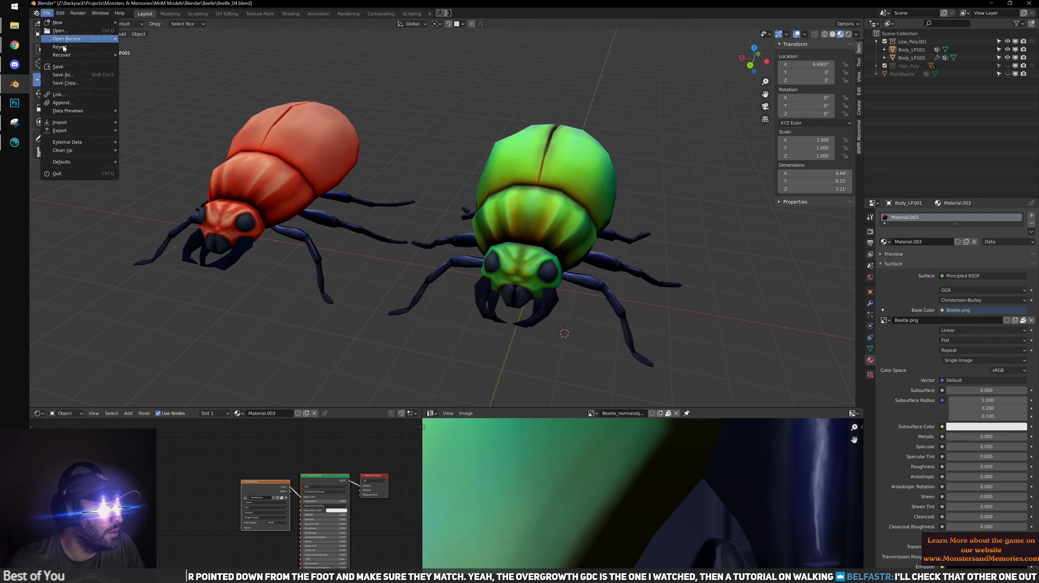
click(69, 72)
click(14, 103)
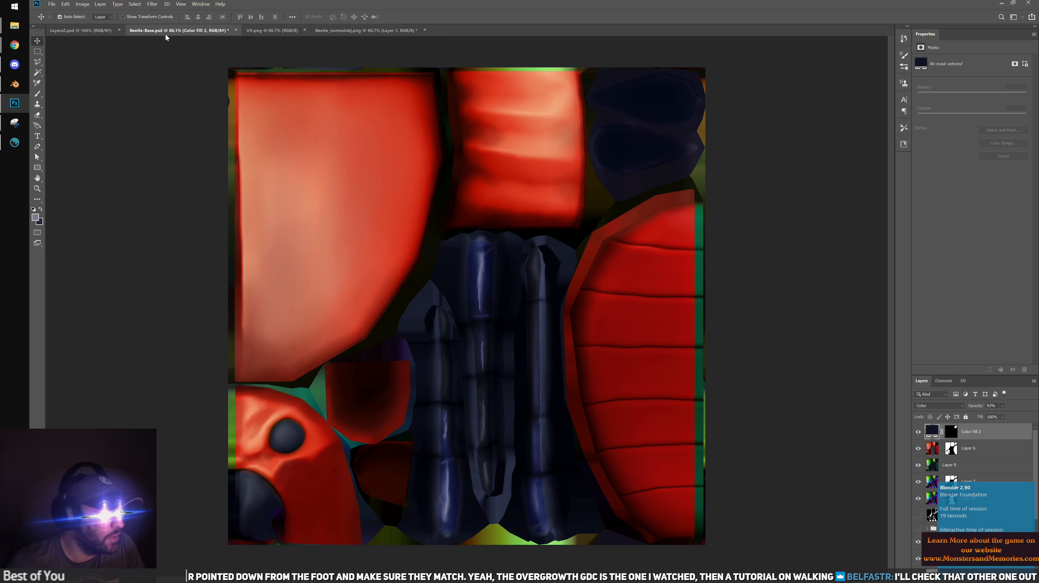
click(51, 4)
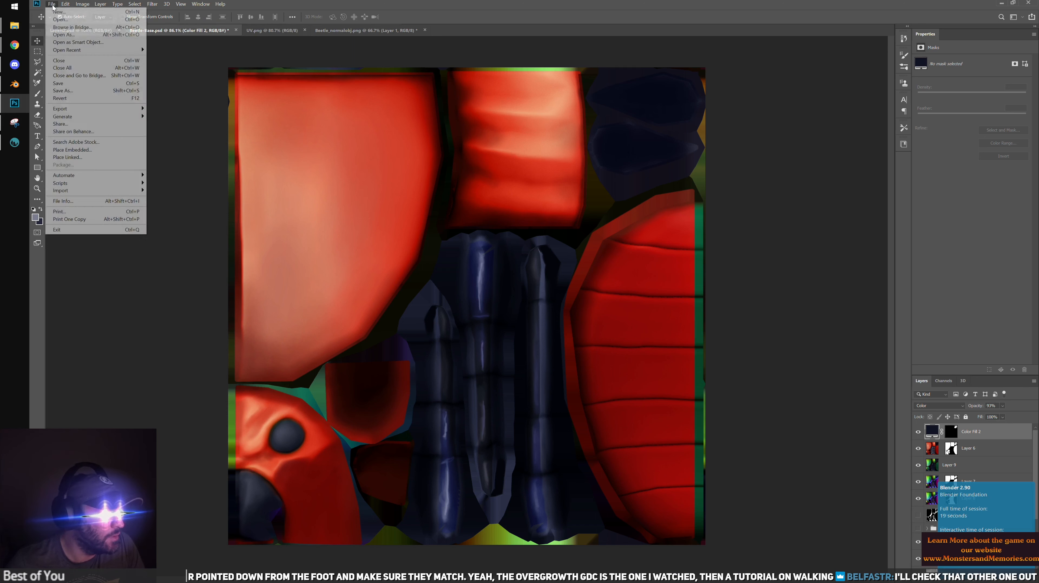
click(71, 83)
Close Beetle_normalobj.png without saving its changes, and exit Photoshop
click(351, 31)
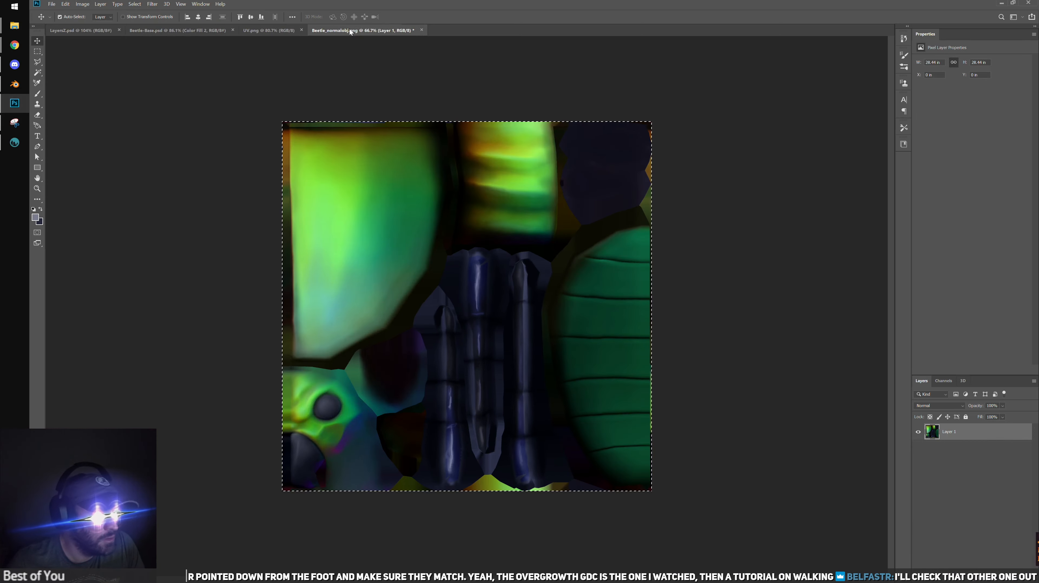
click(422, 30)
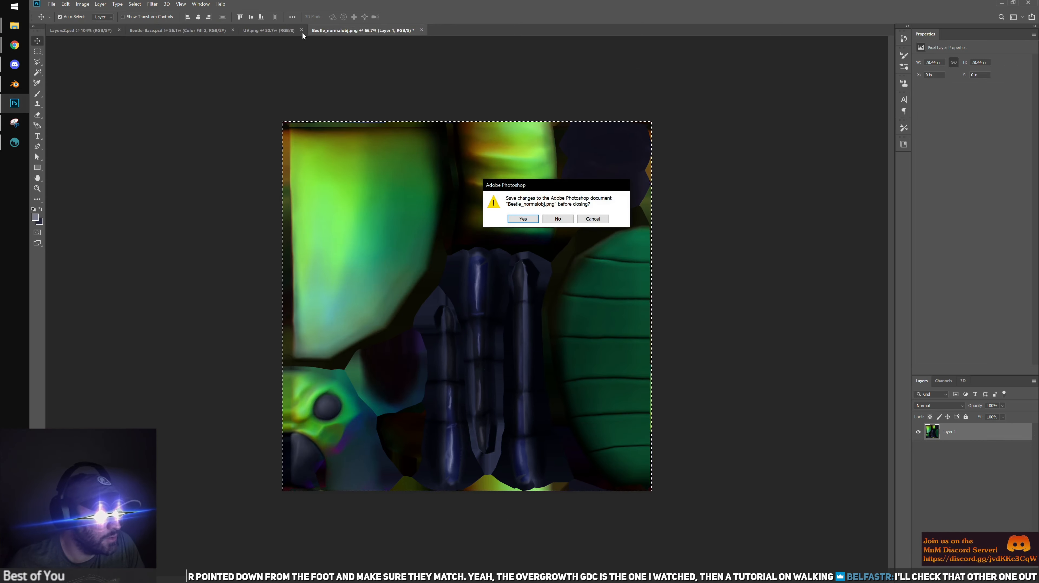
click(561, 221)
click(81, 30)
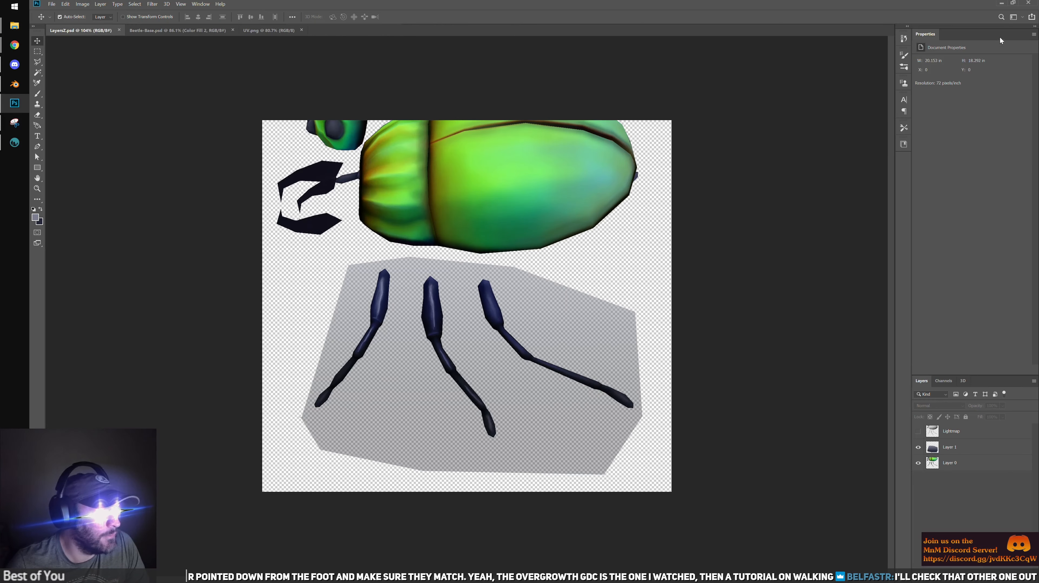
key(alt+Tab)
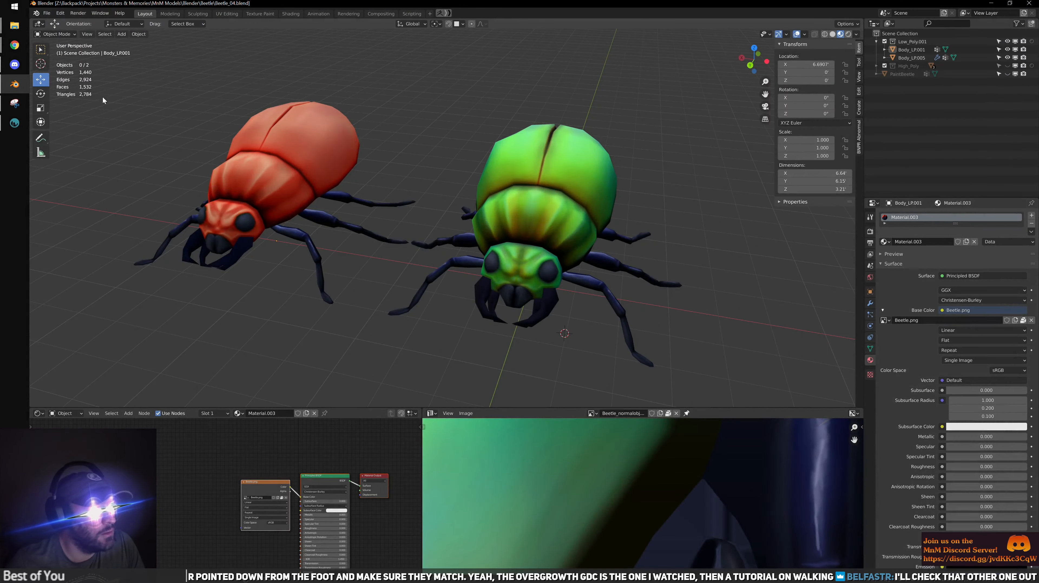
Switch to 3D-Coat and exit it, confirming the closing prompt
click(14, 123)
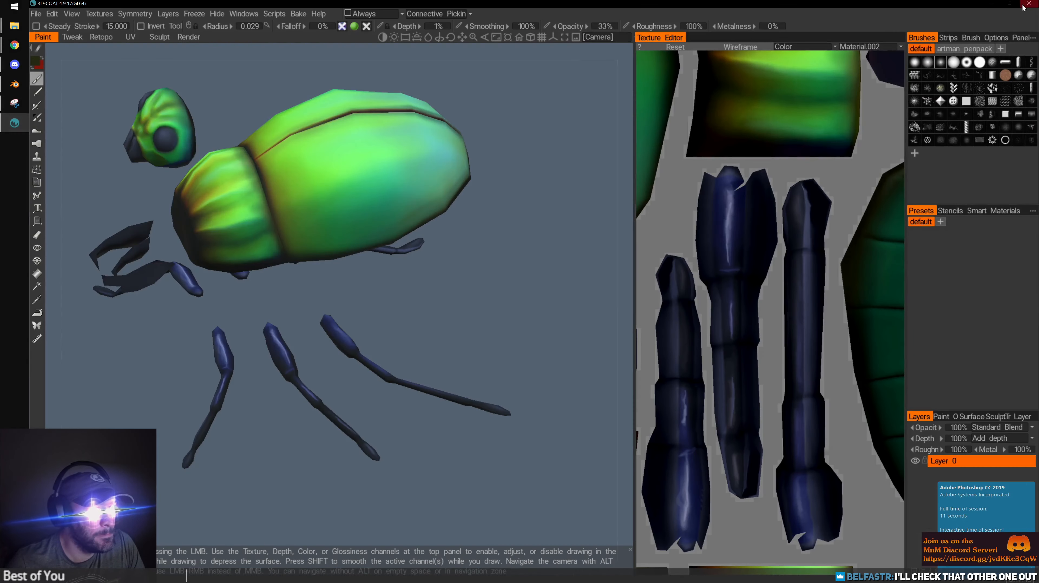
click(1029, 3)
click(340, 327)
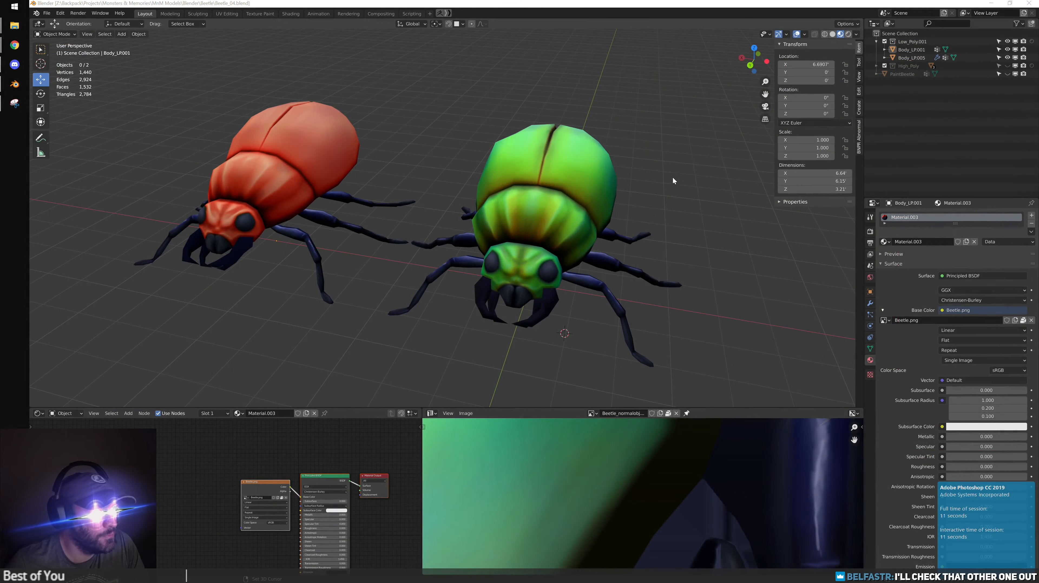
Hide the viewport overlays in Blender and maximise the 3D viewport, framing both beetles
click(798, 34)
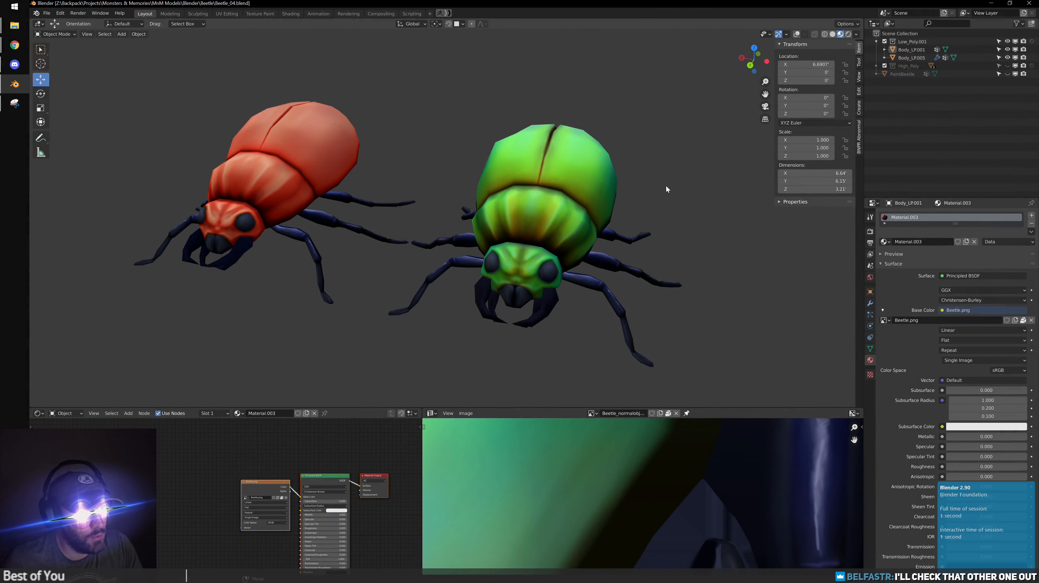
key(ctrl+space)
scroll(775, 262, down, 2)
middle_drag(774, 261, 737, 309)
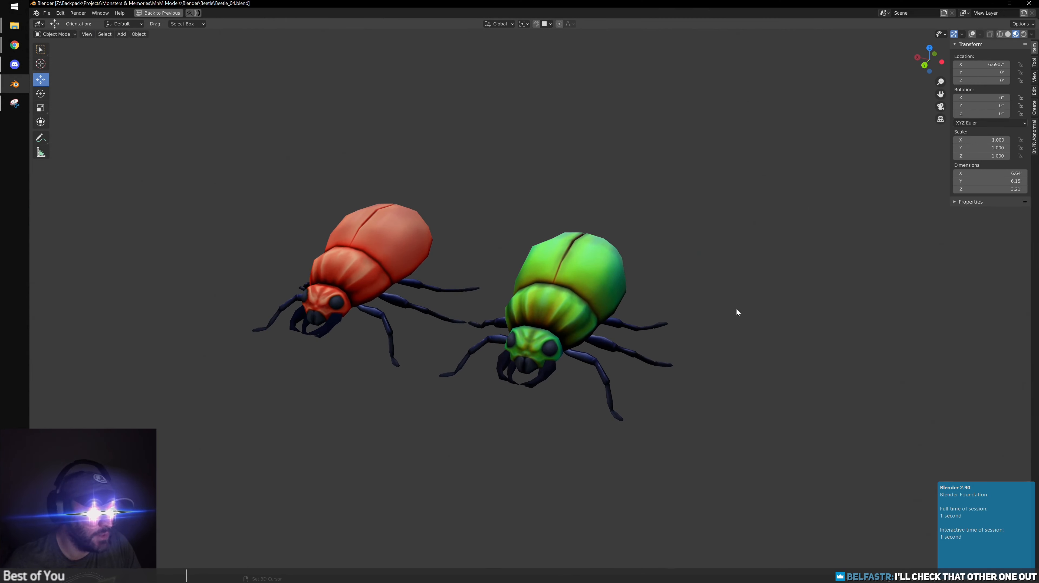